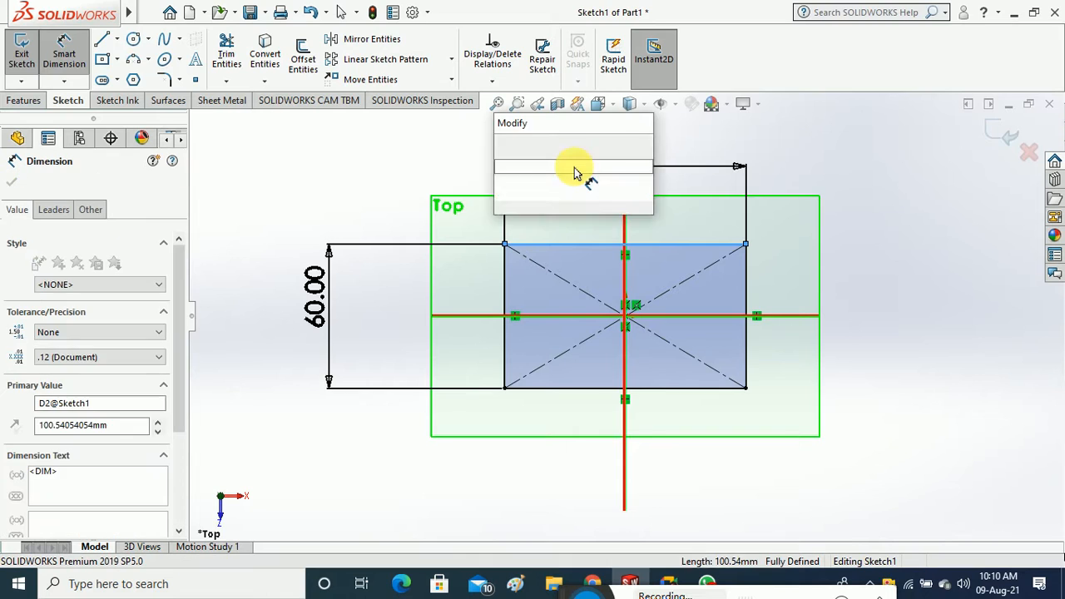
Set the rectangle's horizontal dimension to 100 mm and exit the sketch
text(100)
key(Return)
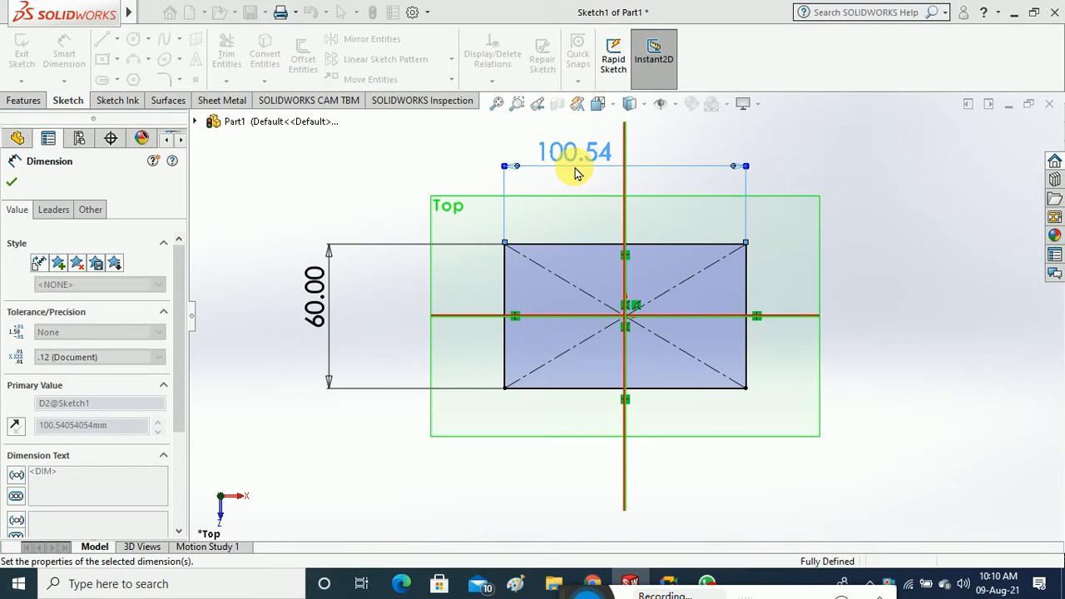
click(431, 158)
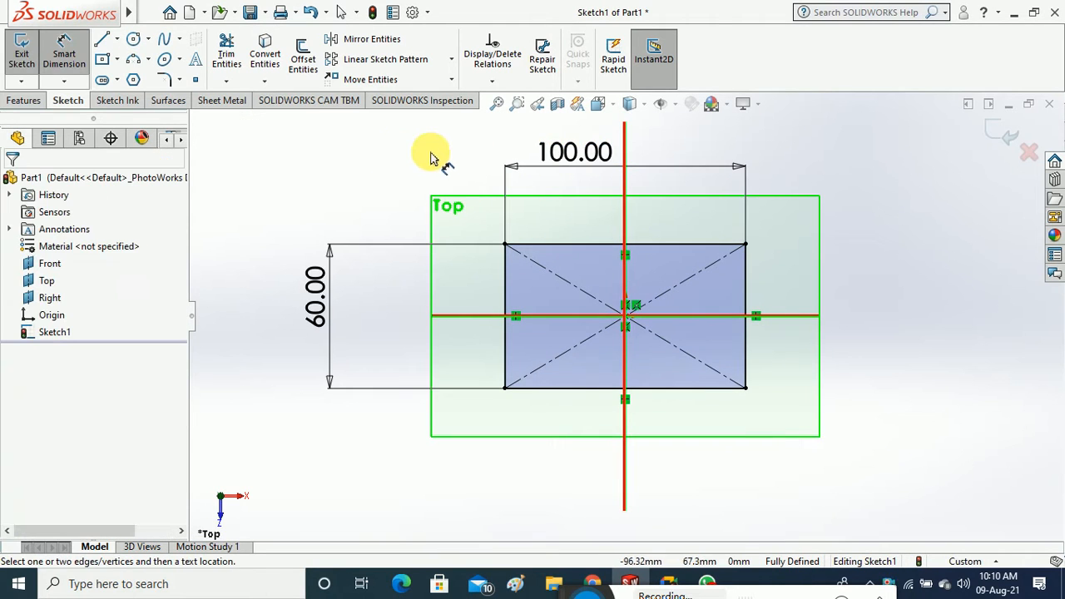
click(22, 54)
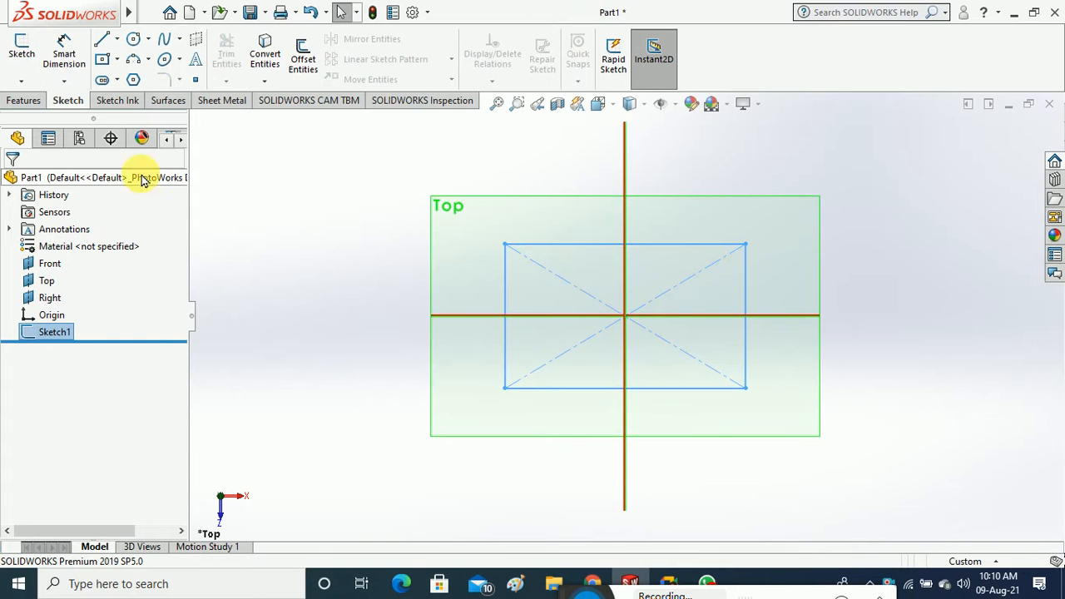
Extrude the rectangle sketch upward as a blind boss of 39 mm
click(22, 99)
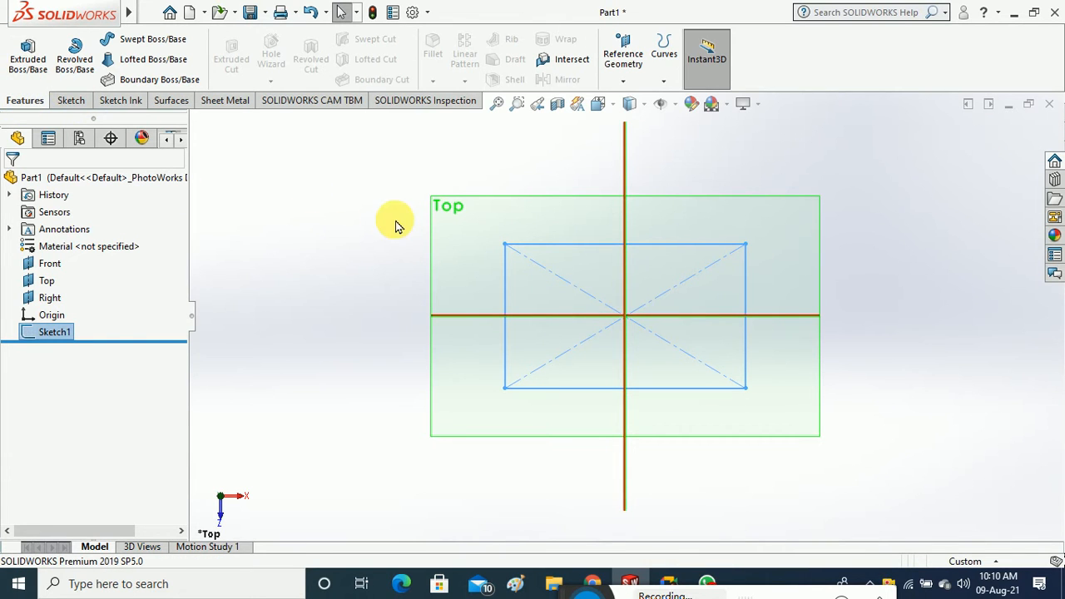
click(28, 58)
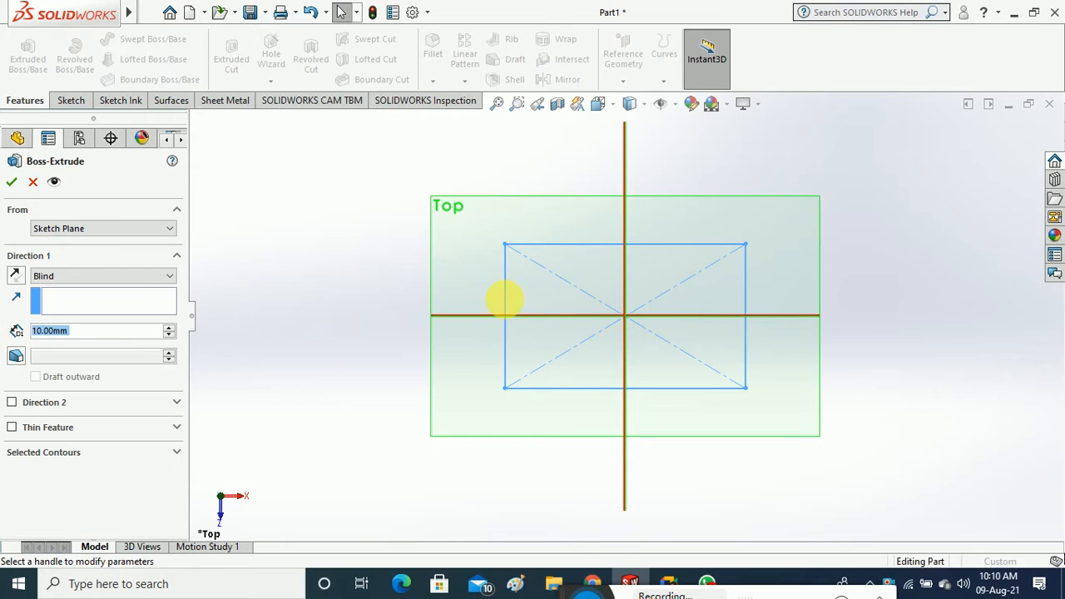
drag(631, 290, 634, 225)
click(11, 183)
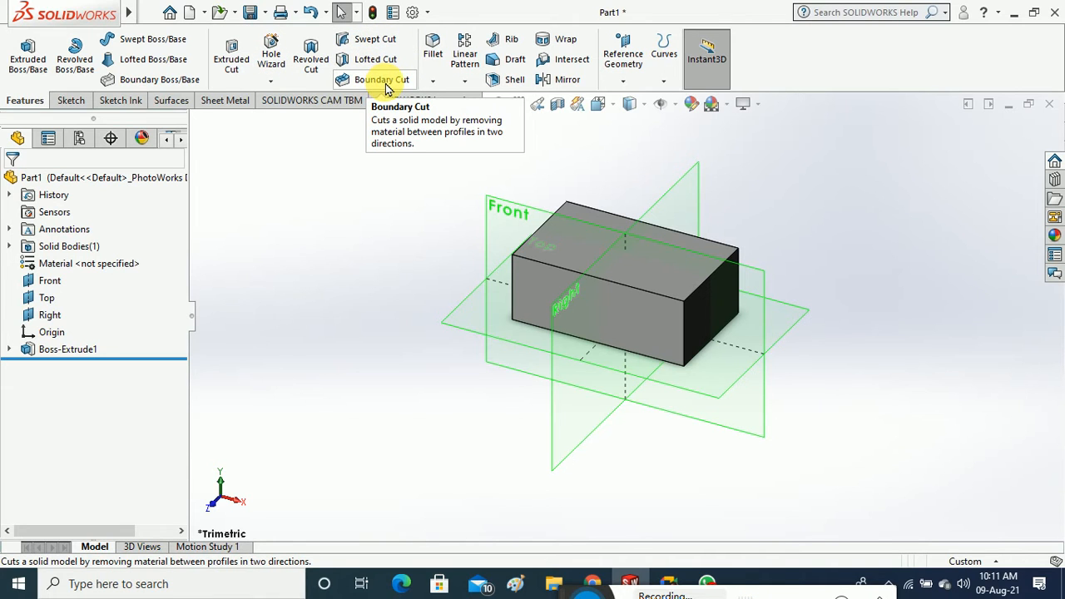
click(433, 81)
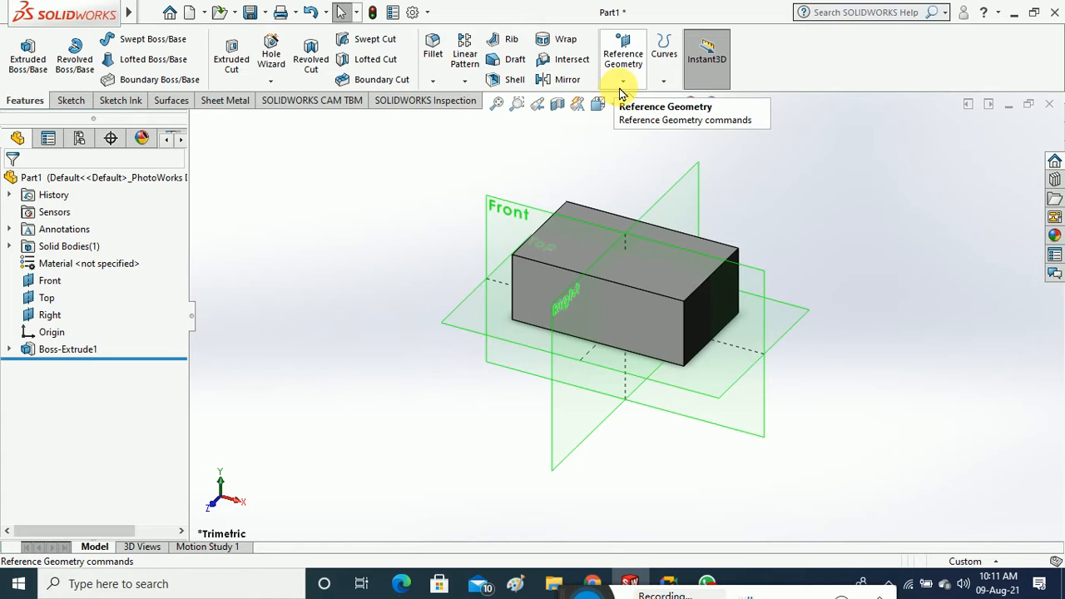
click(663, 81)
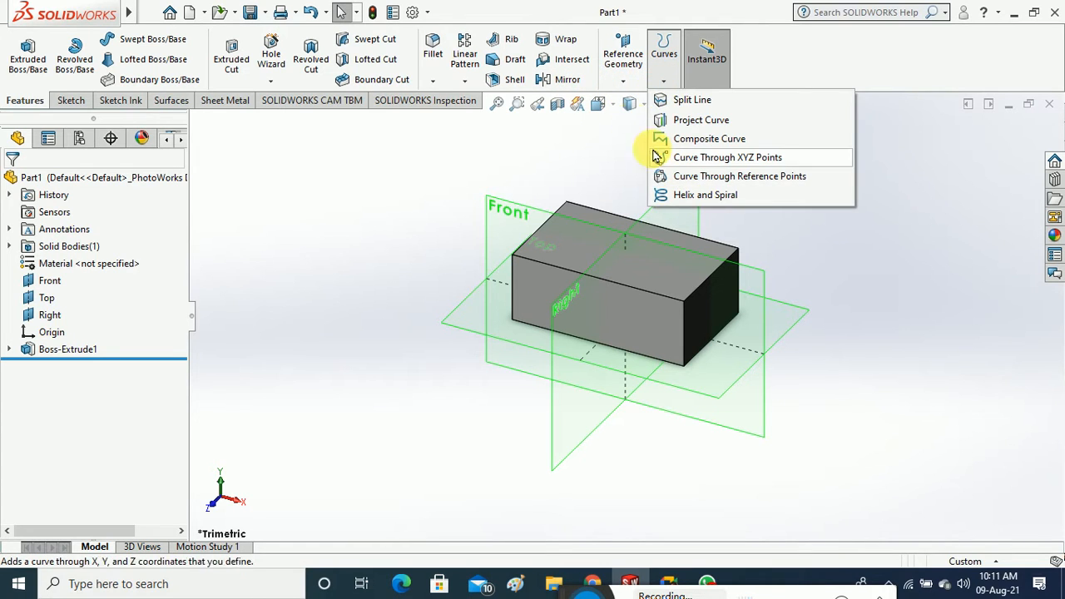
click(619, 85)
click(622, 82)
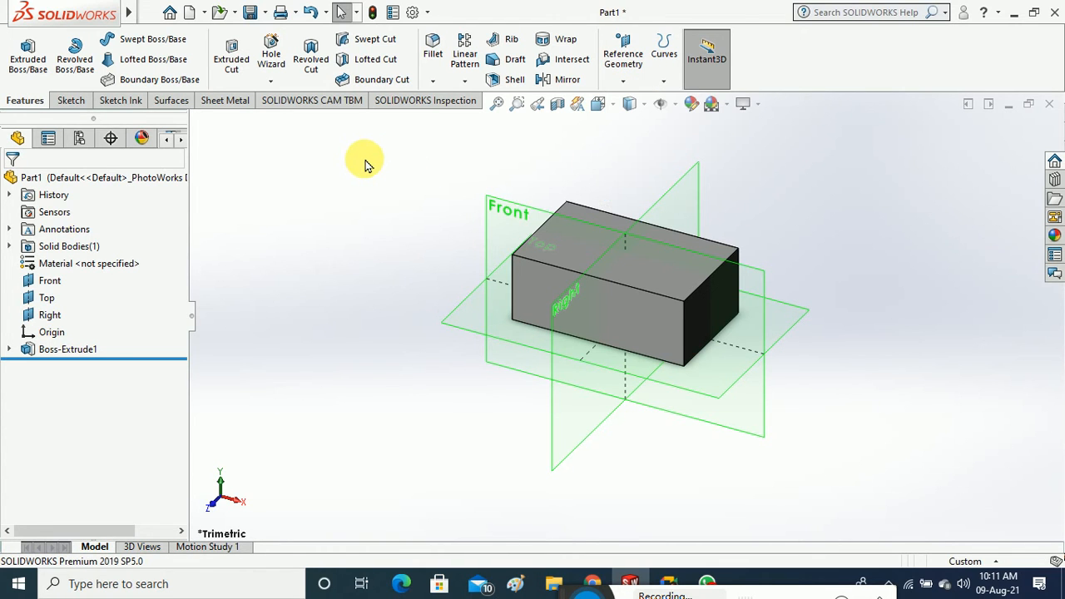
mouse_move(129, 12)
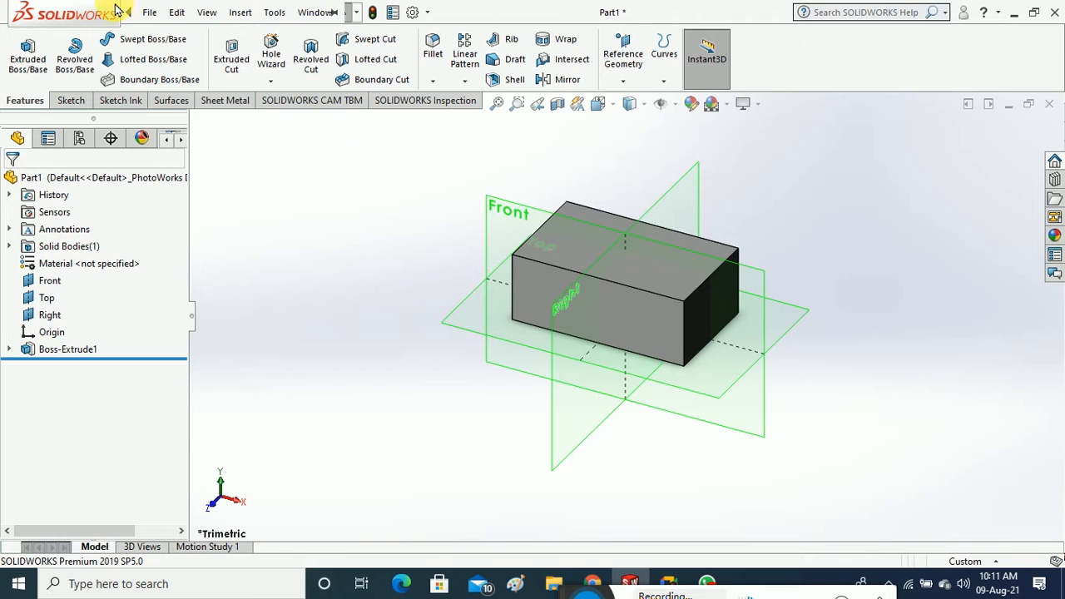
click(239, 14)
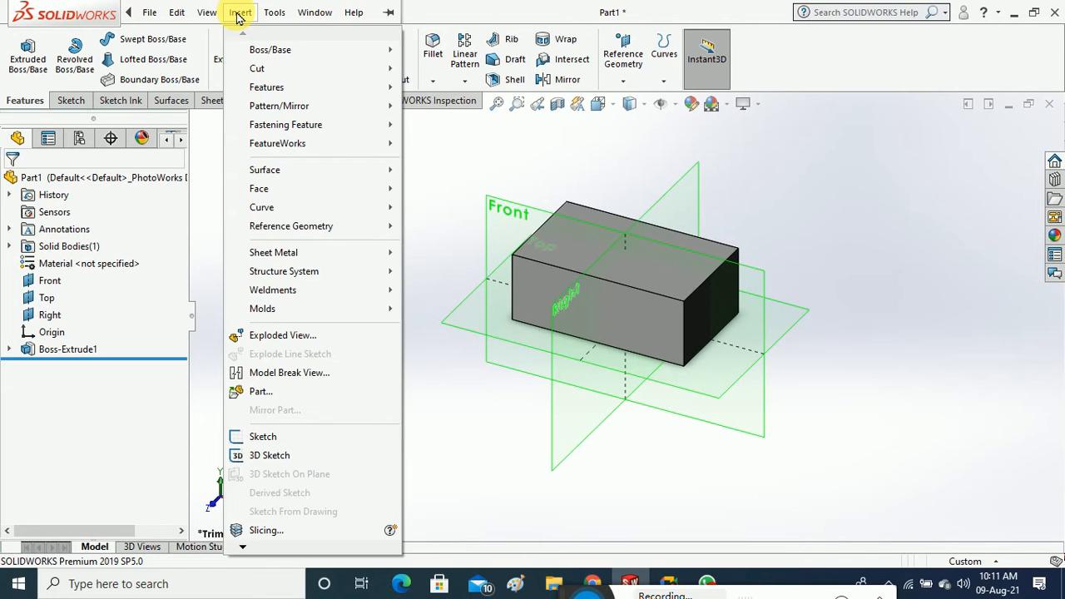
mouse_move(348, 95)
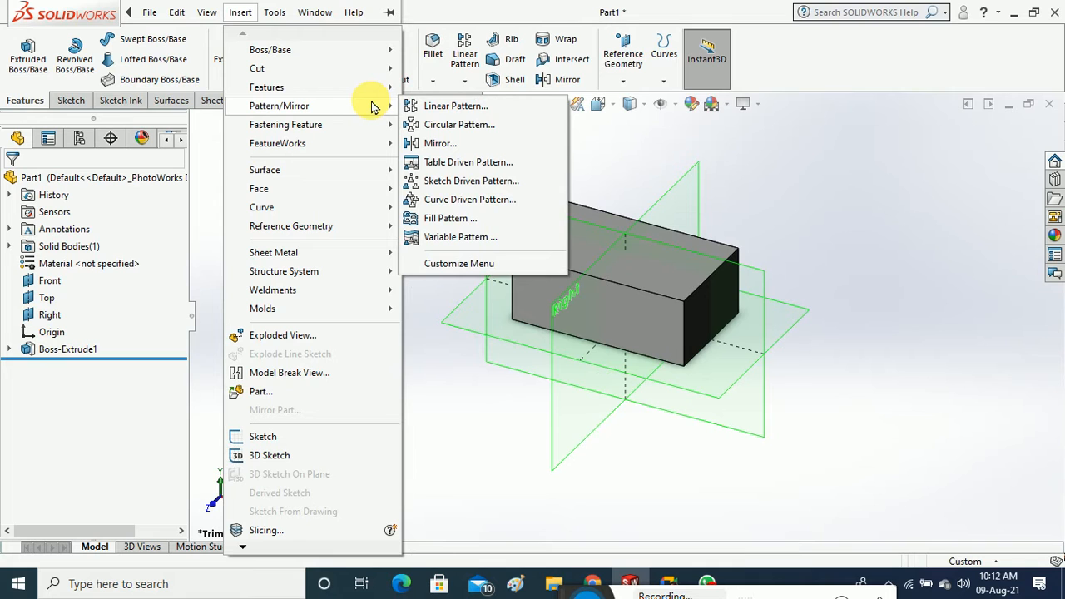
mouse_move(374, 125)
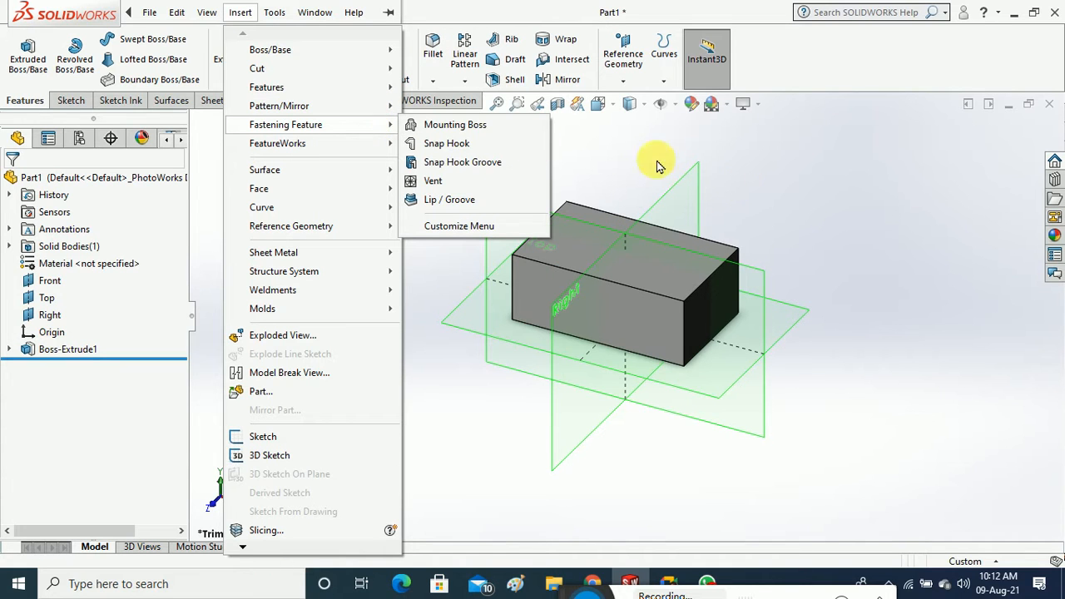
click(819, 210)
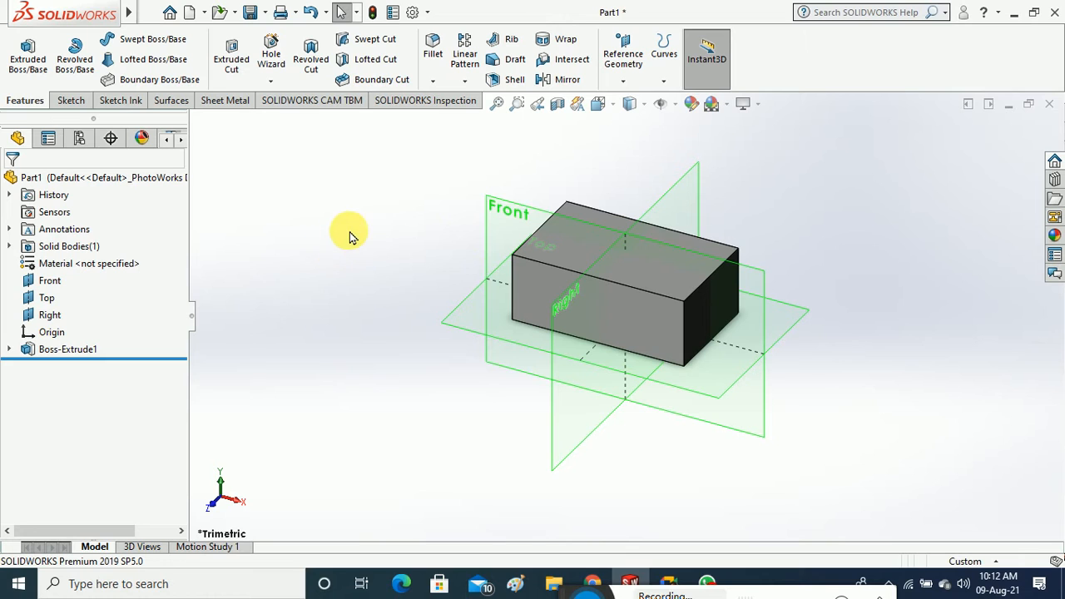
middle_drag(372, 218, 378, 203)
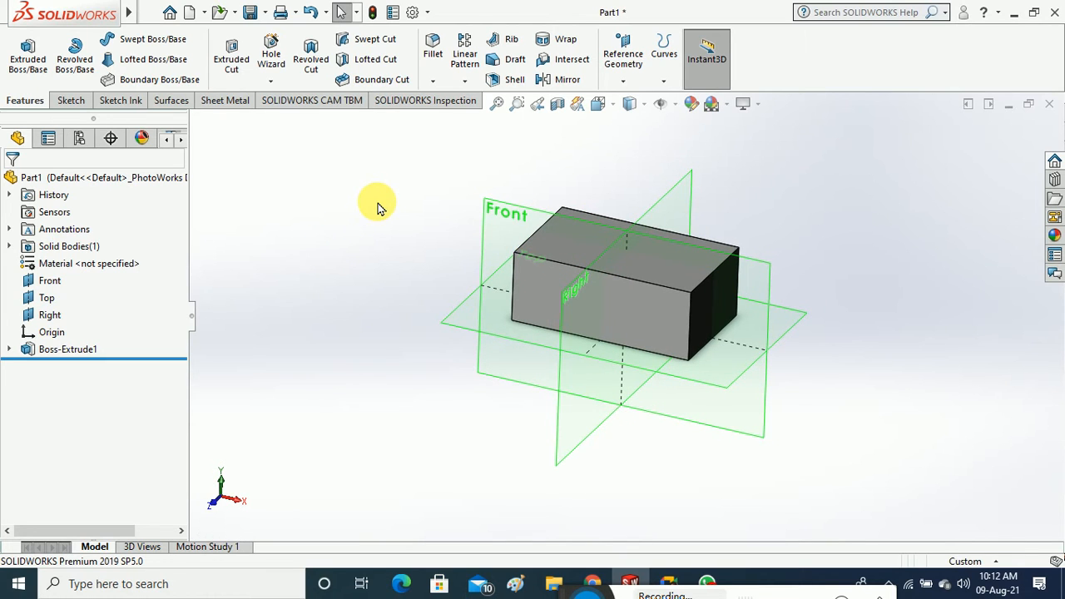
middle_drag(370, 207, 354, 213)
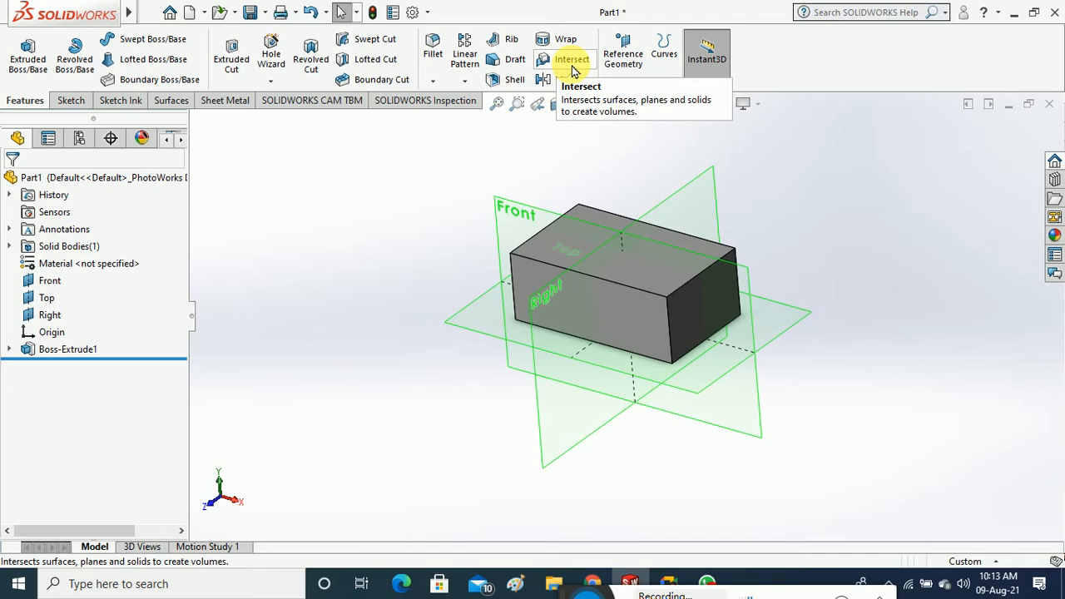
Delete the block's boss extrusion while keeping its rectangle sketch
click(89, 351)
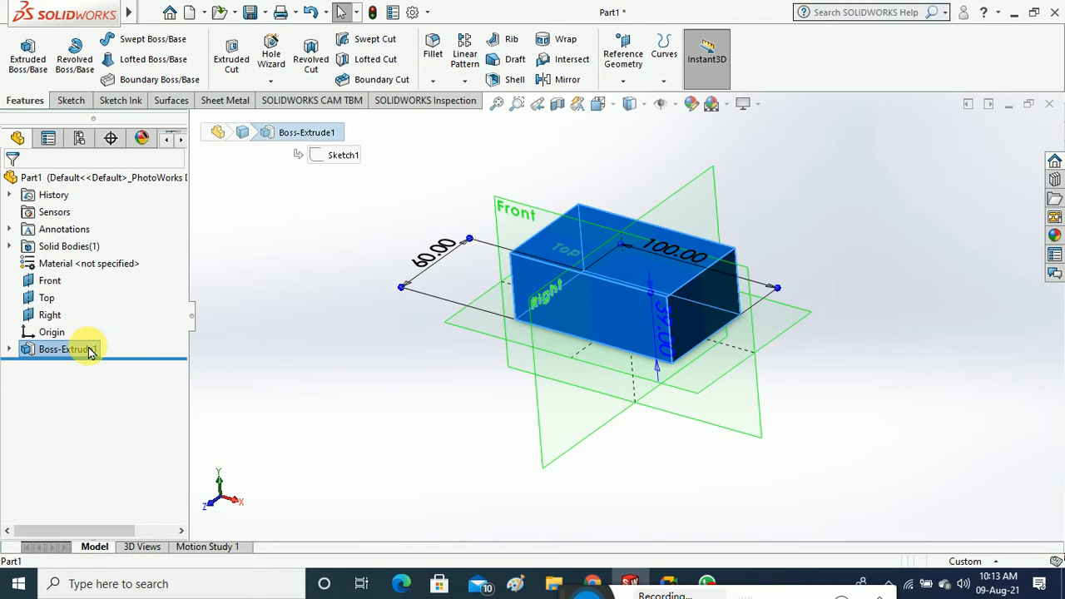
right_click(89, 351)
click(107, 357)
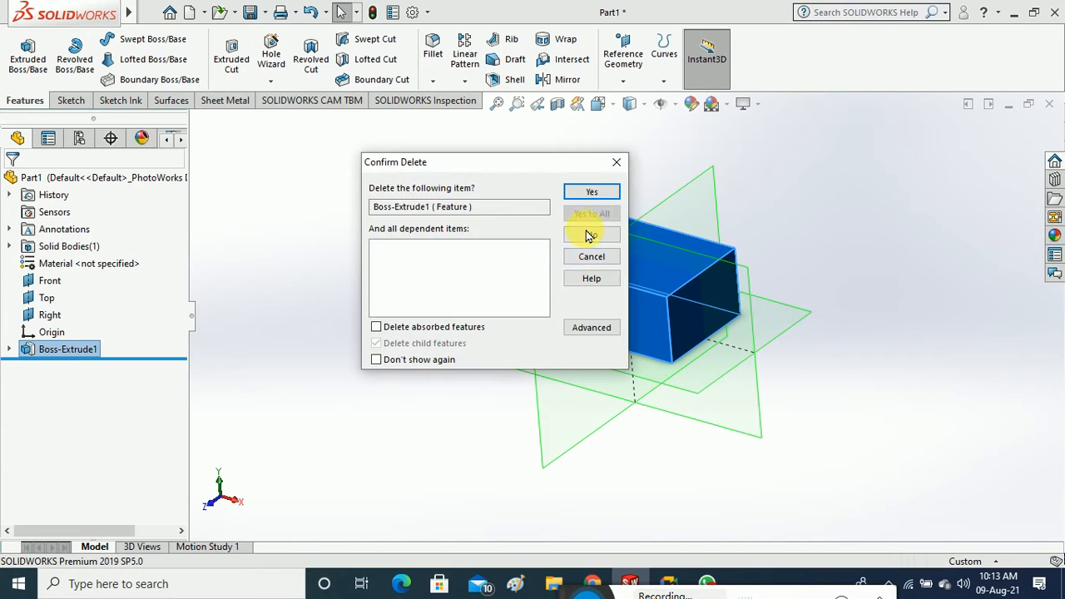
click(592, 193)
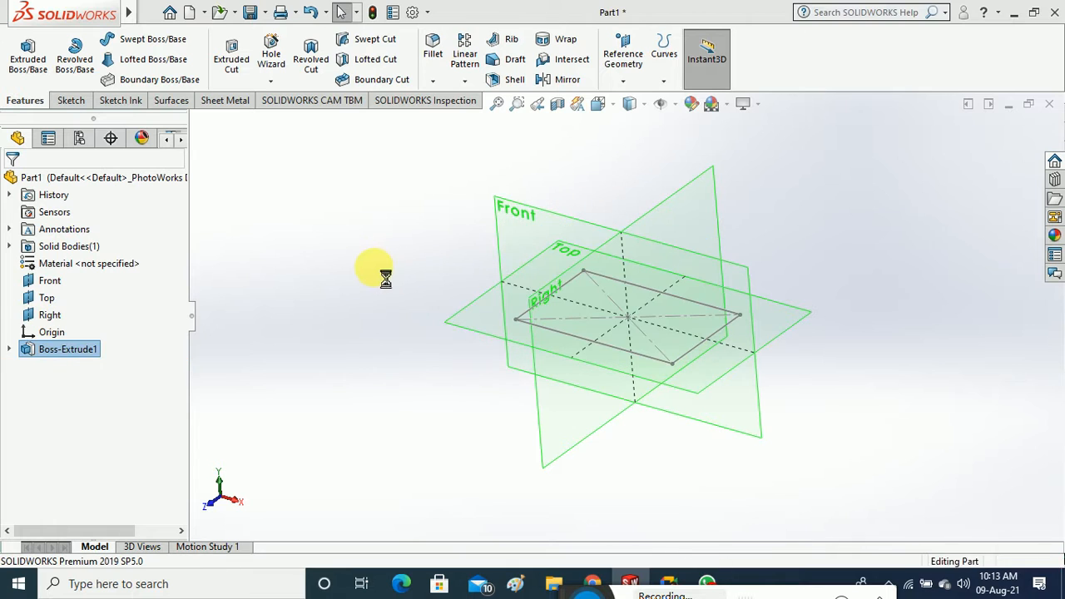
click(518, 318)
right_click(519, 316)
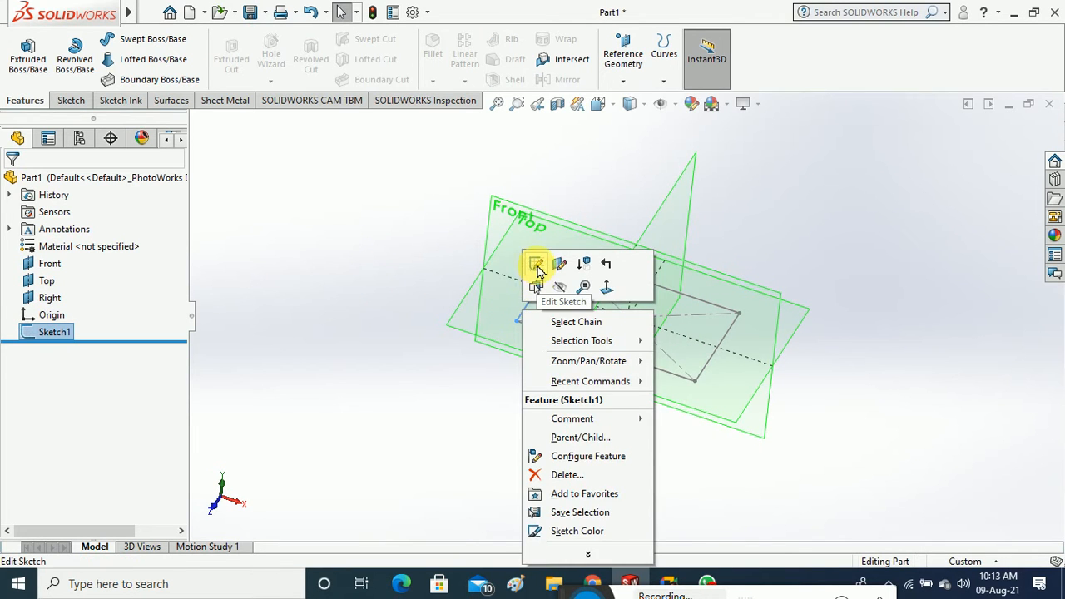
click(537, 265)
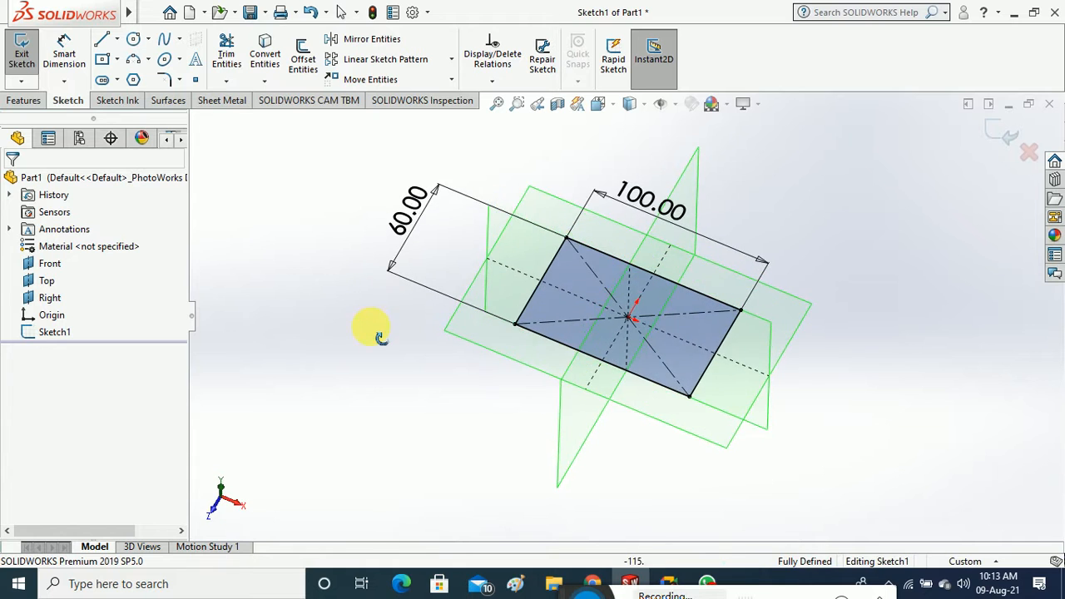
click(21, 54)
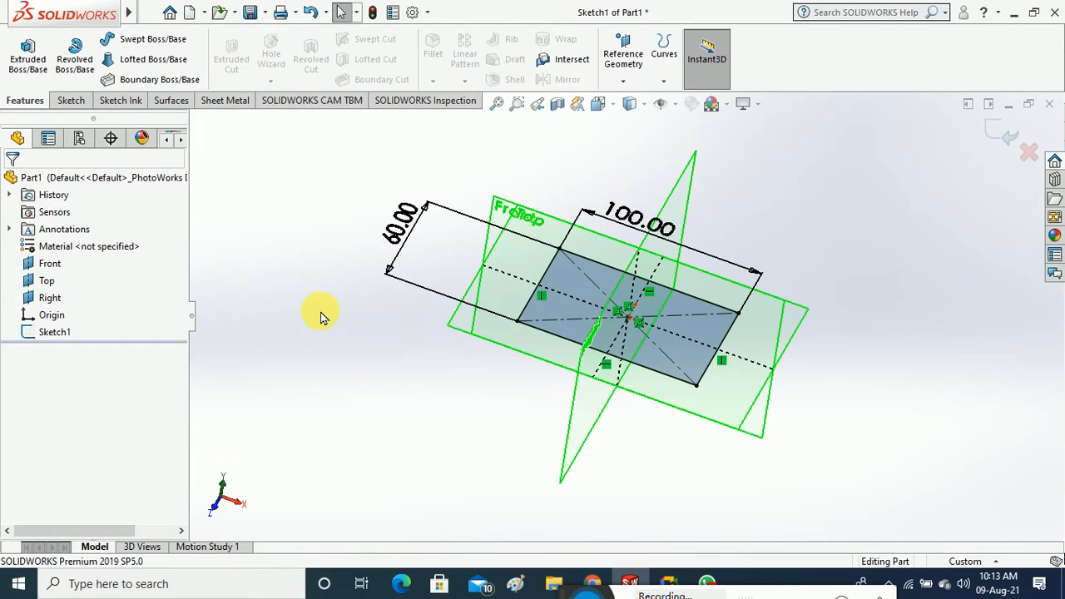
Extrude the 100 × 60 mm base rectangle upward again with a blind depth of 39 mm
click(30, 71)
click(555, 322)
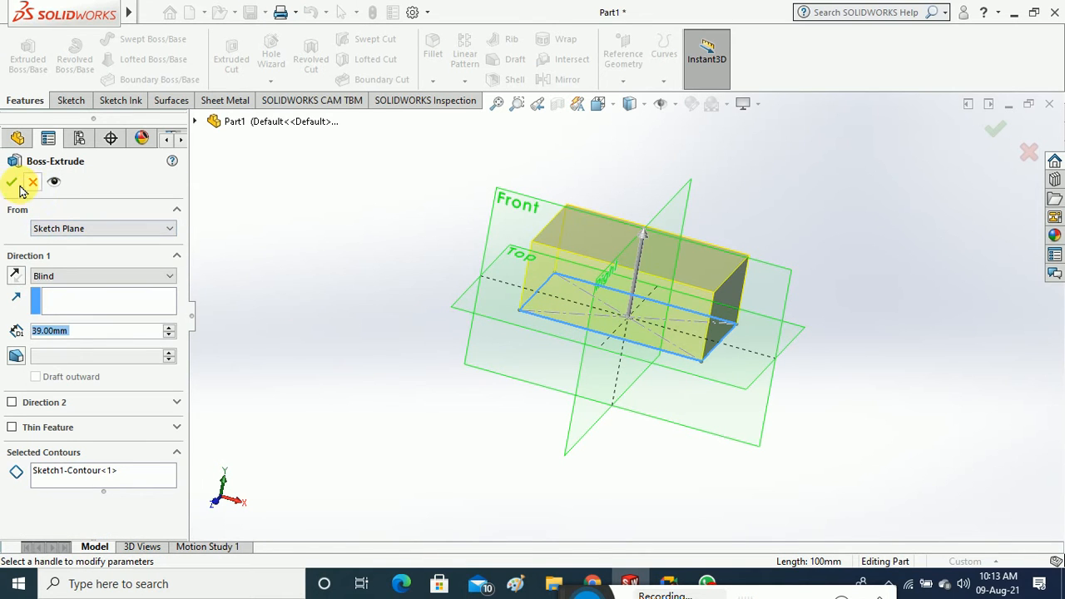
click(17, 184)
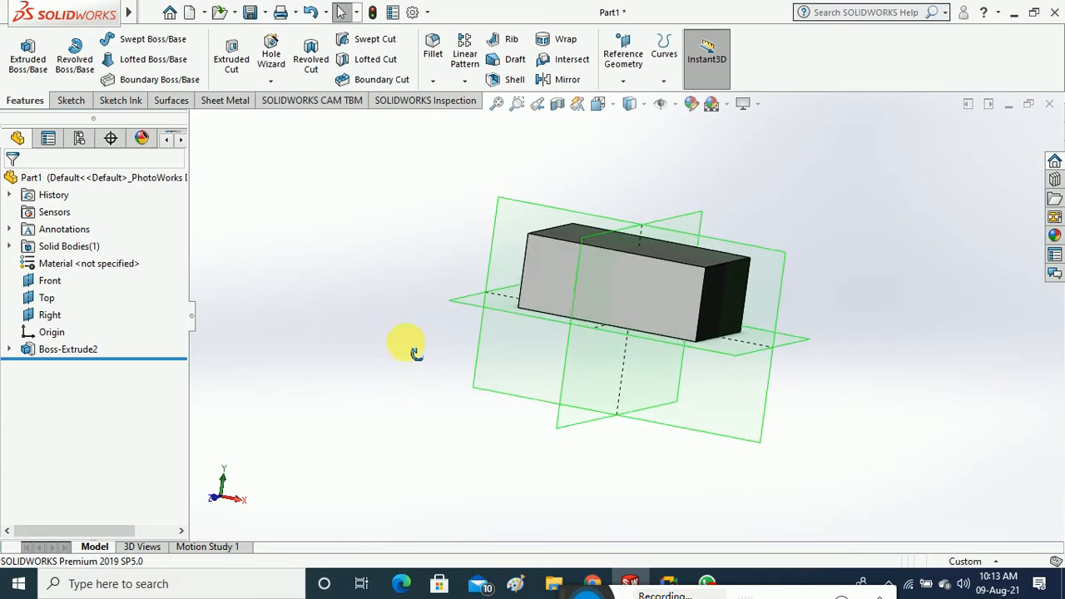
Start a new sketch on the Front plane and orient the view normal to it
middle_drag(408, 345, 387, 296)
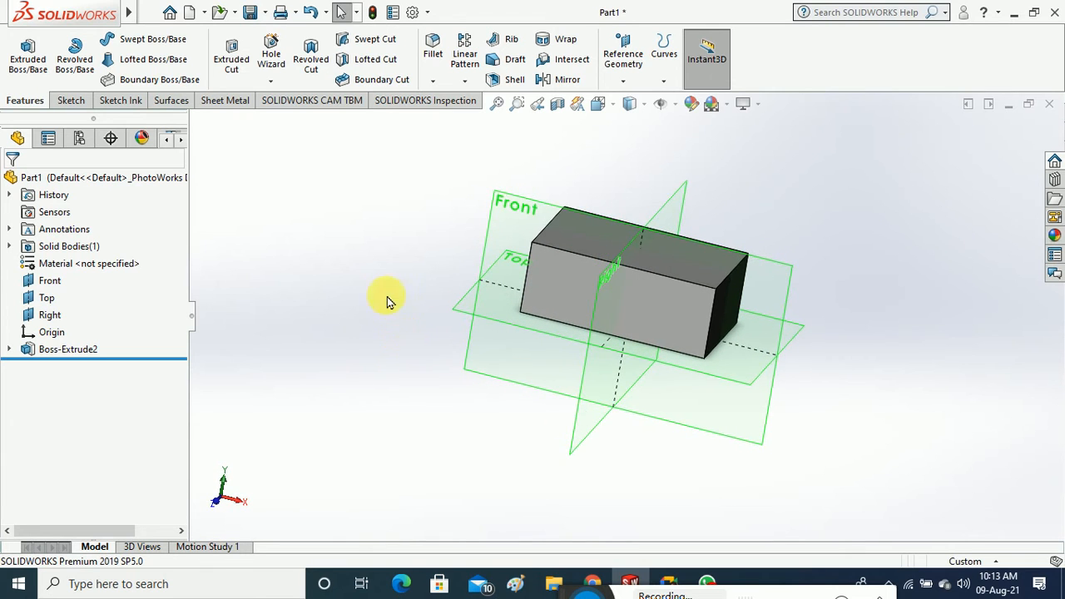
click(71, 100)
click(22, 51)
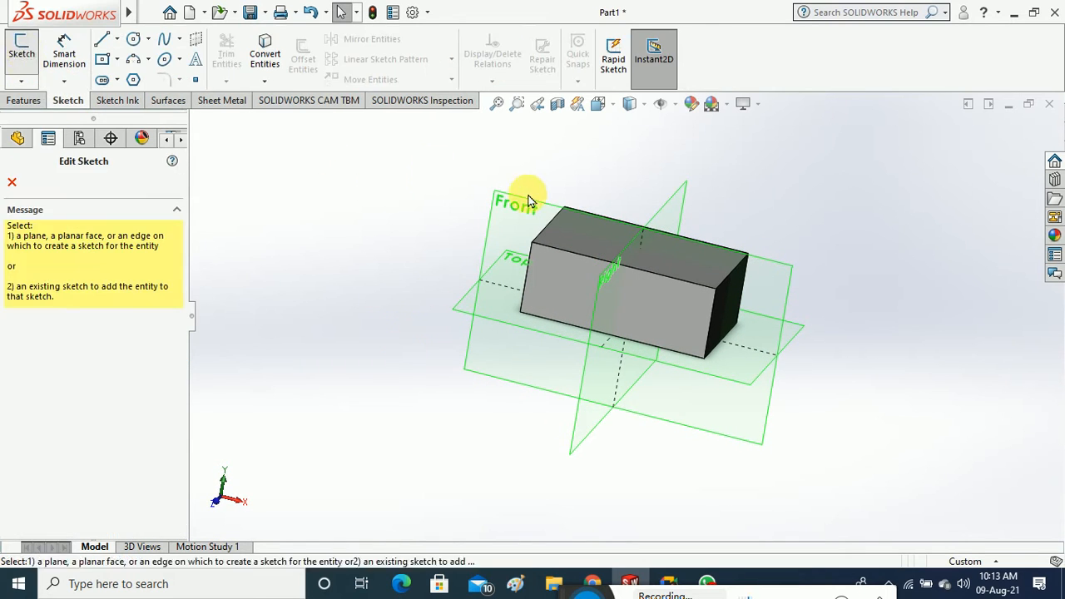
click(533, 204)
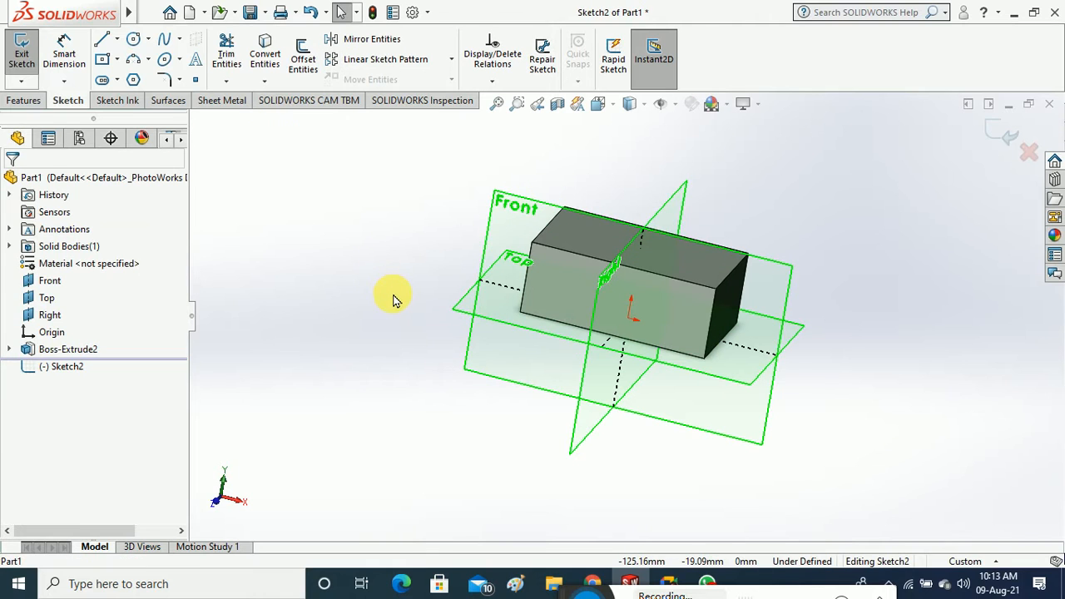
click(598, 103)
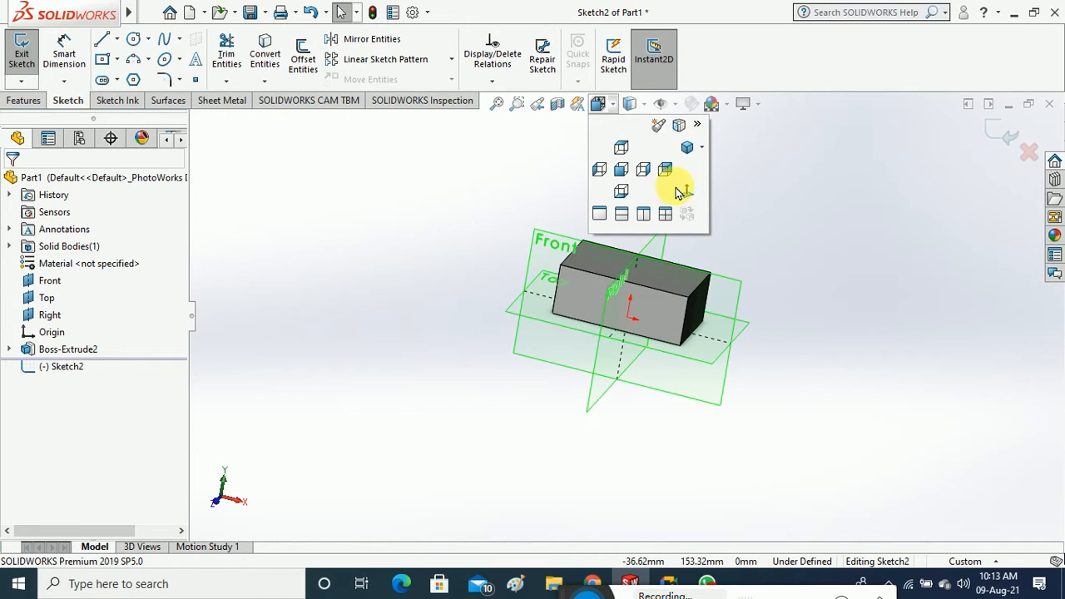
click(679, 191)
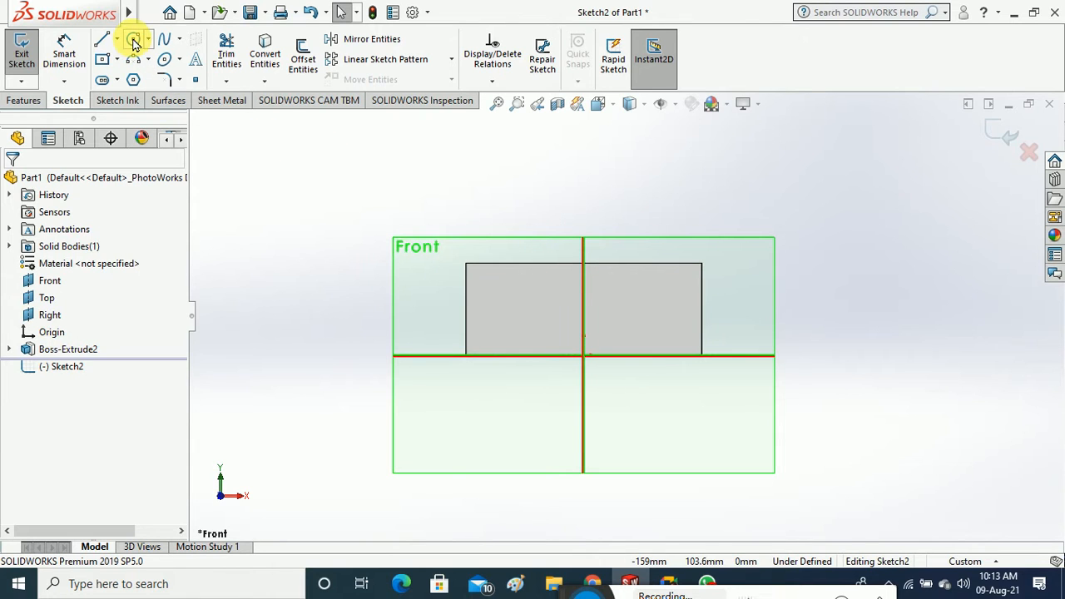
Draw a circle centred on the block's vertical axis about 22 mm above the origin, extending past the block's upper and lower edges
click(133, 44)
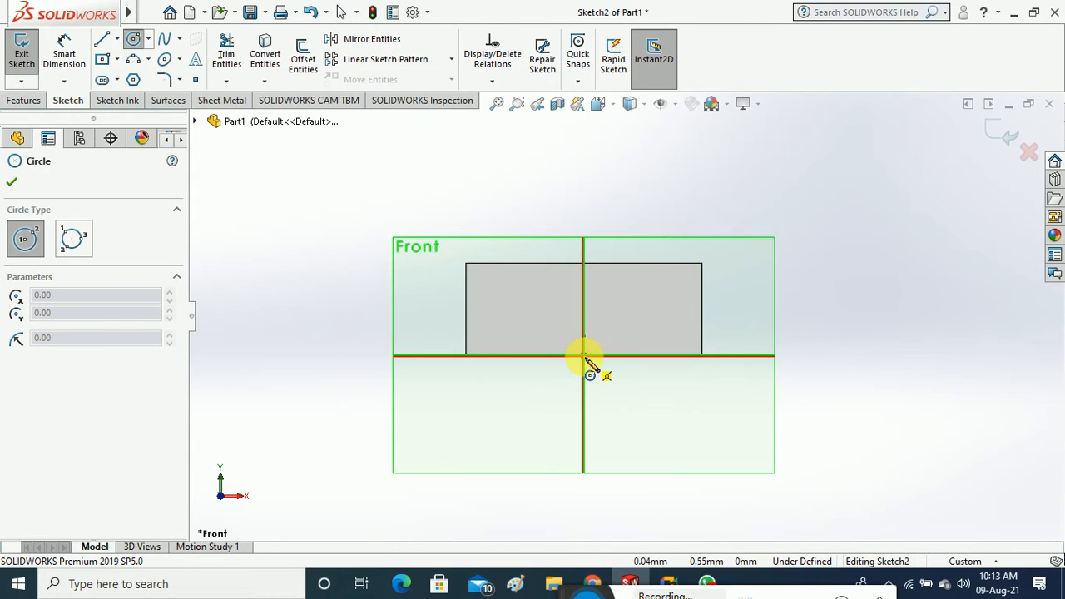
click(582, 303)
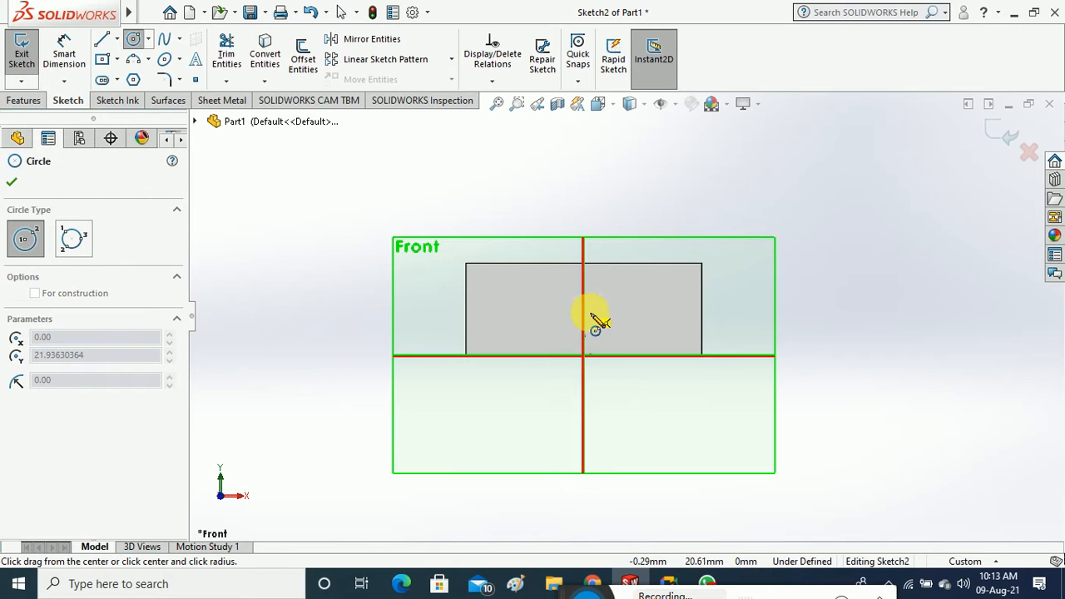
click(615, 364)
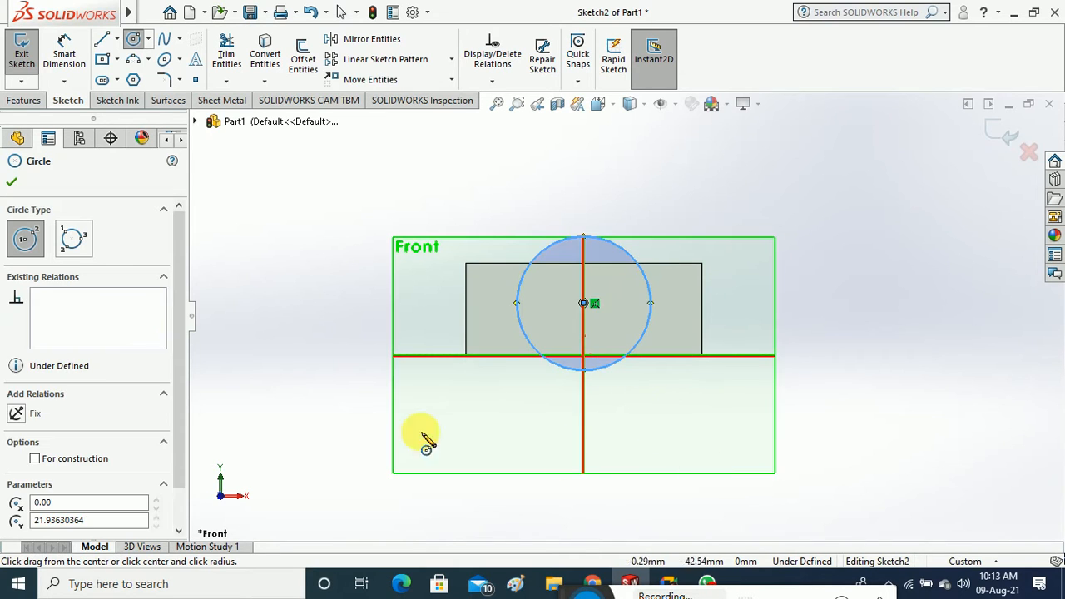
click(11, 181)
Draw a vertical line through the circle's centre from its uppermost point to its lowest point
click(102, 39)
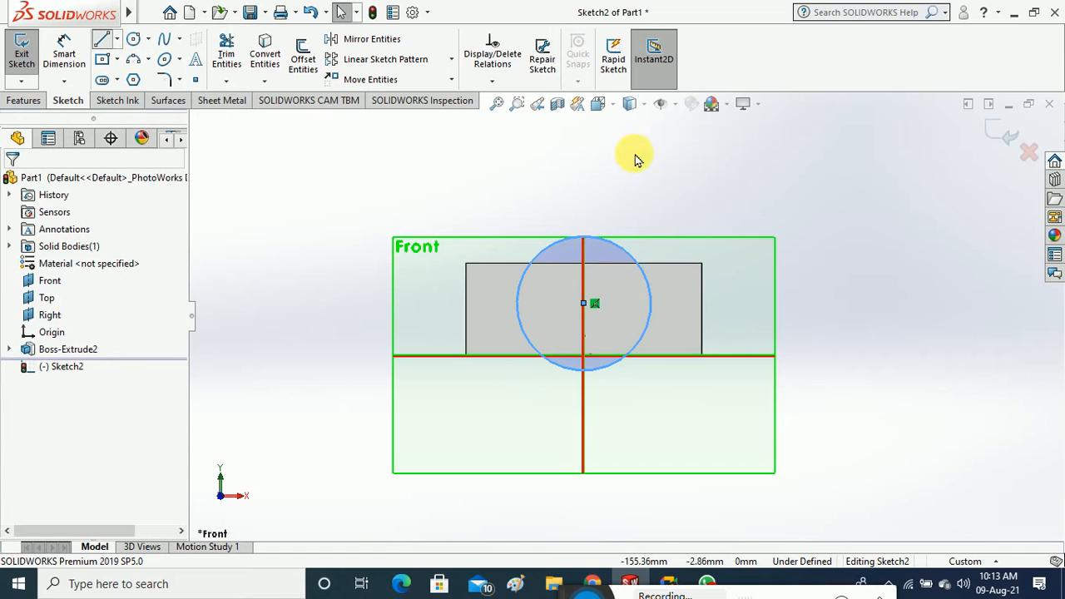
click(585, 239)
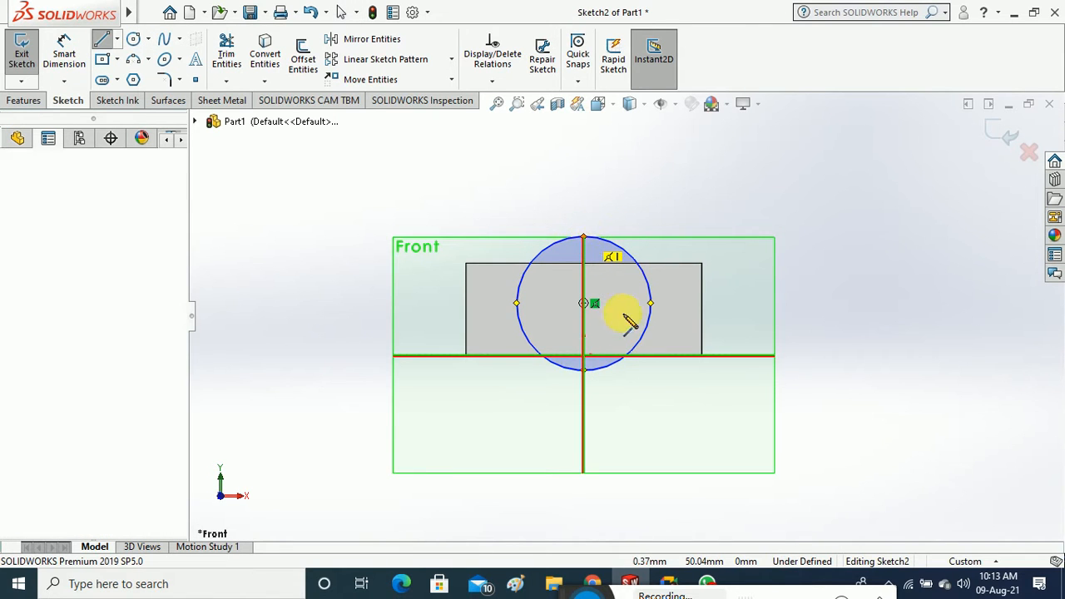
click(586, 370)
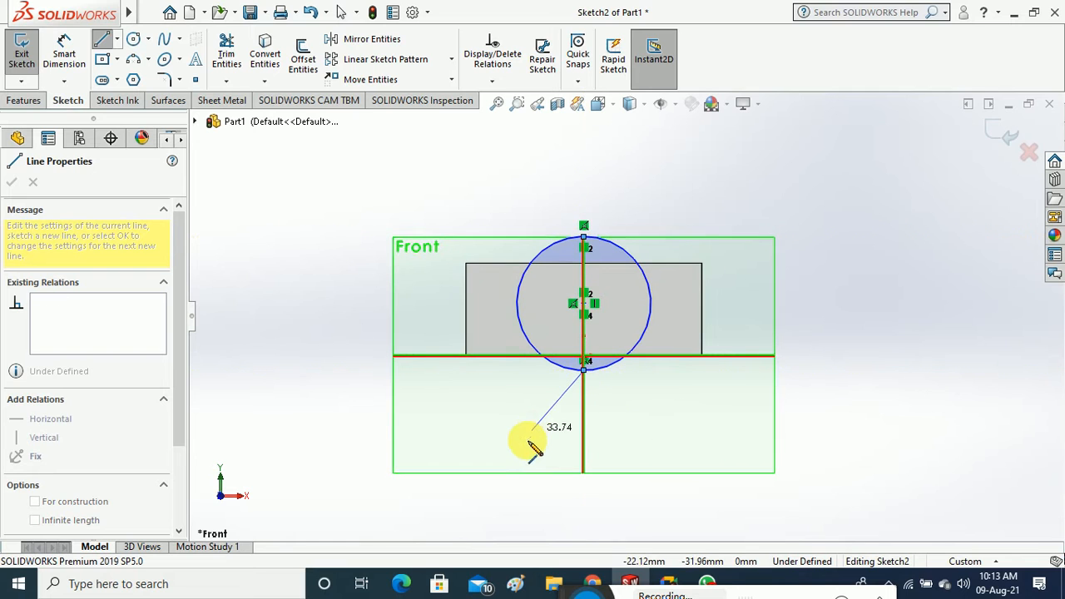
Trim away the half of the circle on the +X side of the vertical diameter line and exit the sketch
key(Escape)
key(Escape)
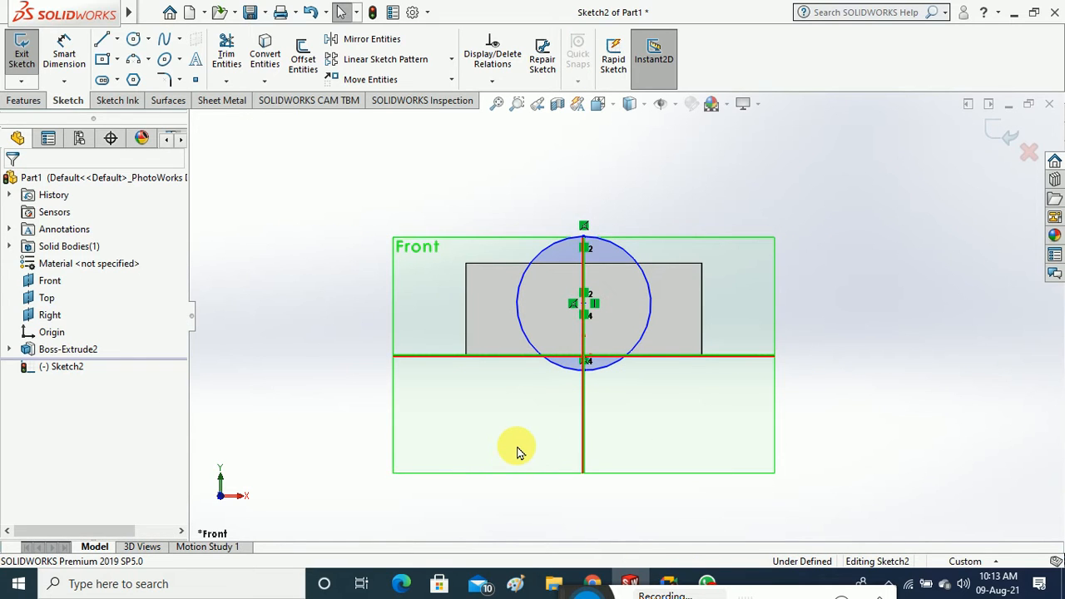
click(226, 49)
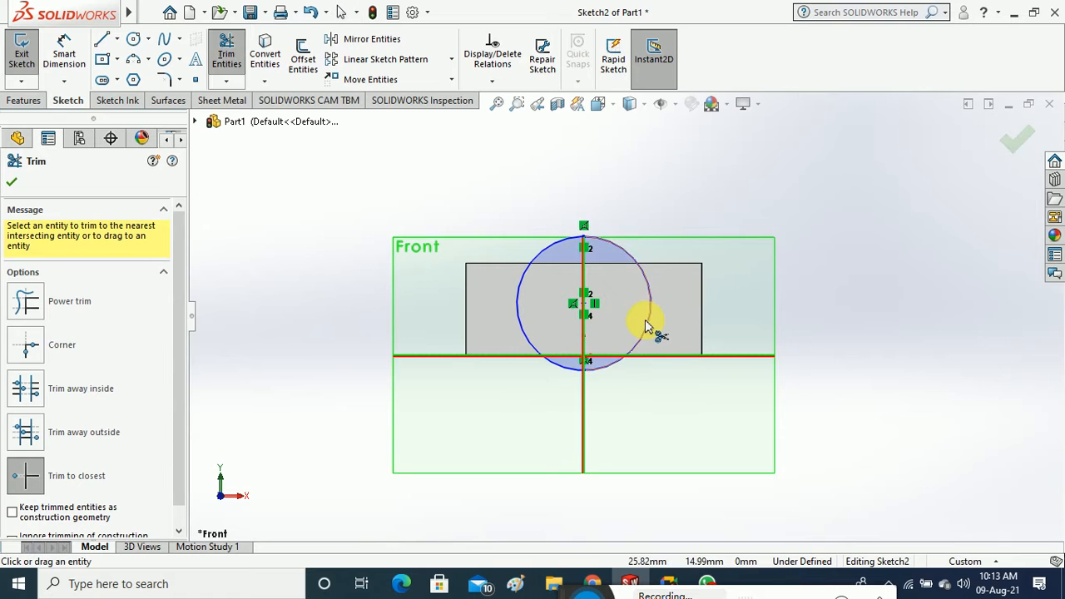
click(647, 326)
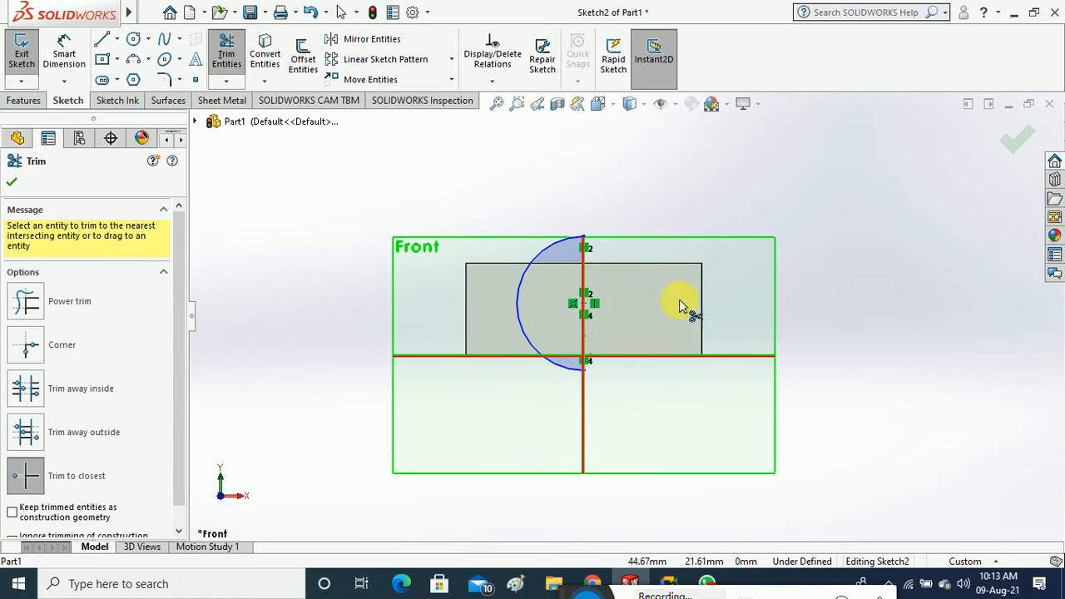
click(33, 67)
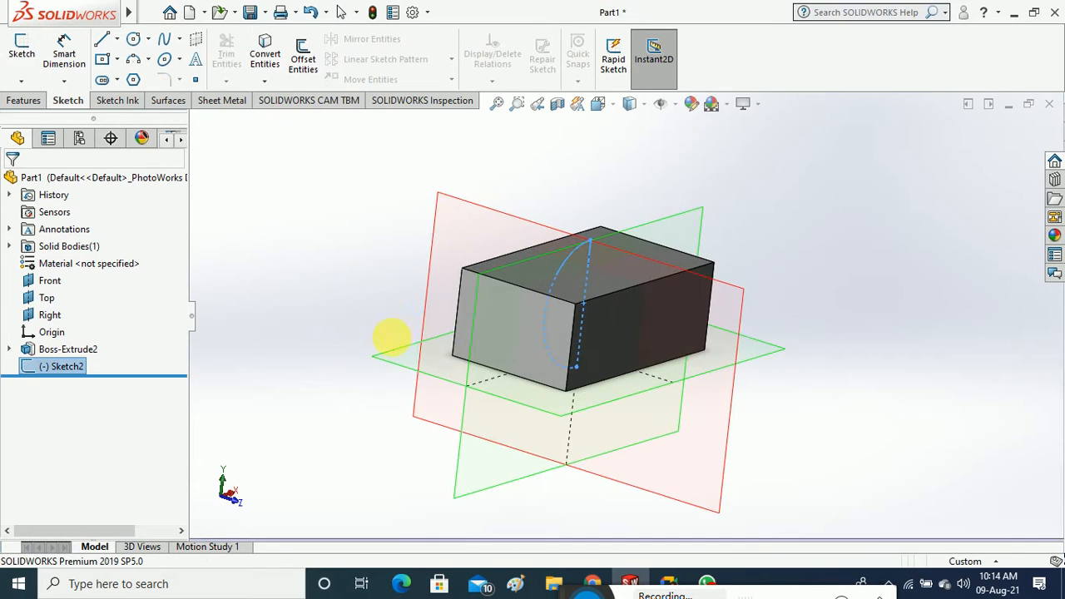
Revolve the semicircle 360° about its vertical diameter line with Merge result turned off, keeping the sphere as a separate body
click(12, 101)
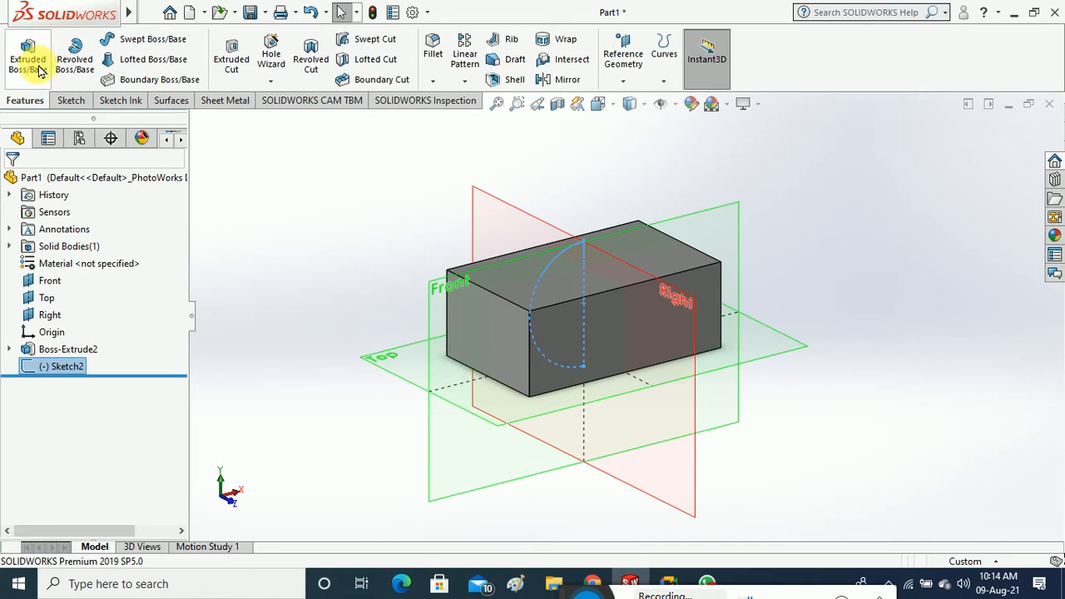
click(74, 55)
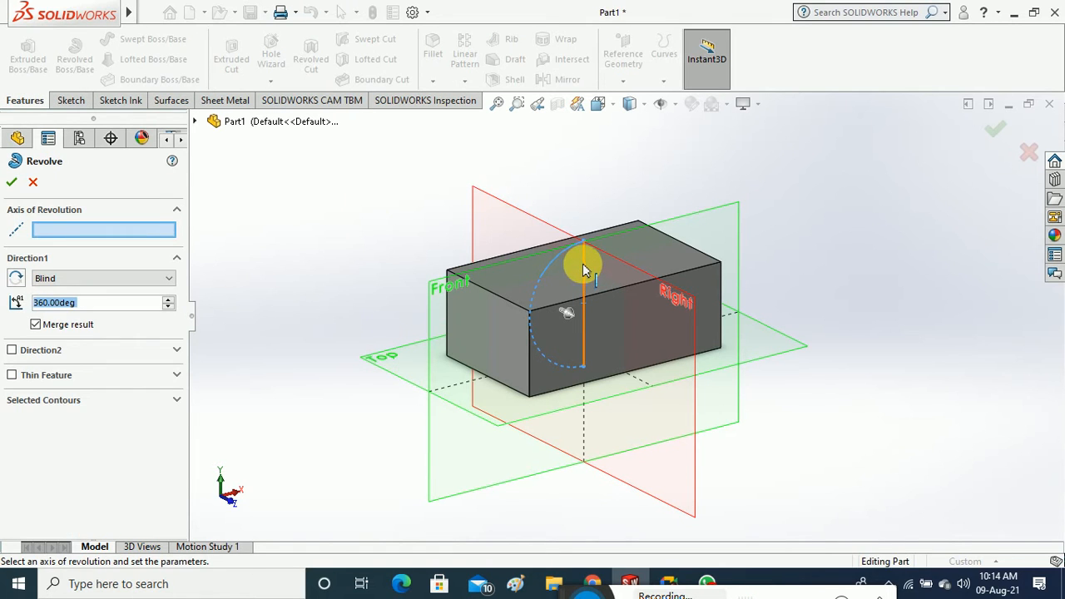
click(583, 271)
mouse_move(301, 233)
middle_down()
mouse_move(304, 165)
mouse_move(293, 141)
mouse_move(298, 253)
middle_up()
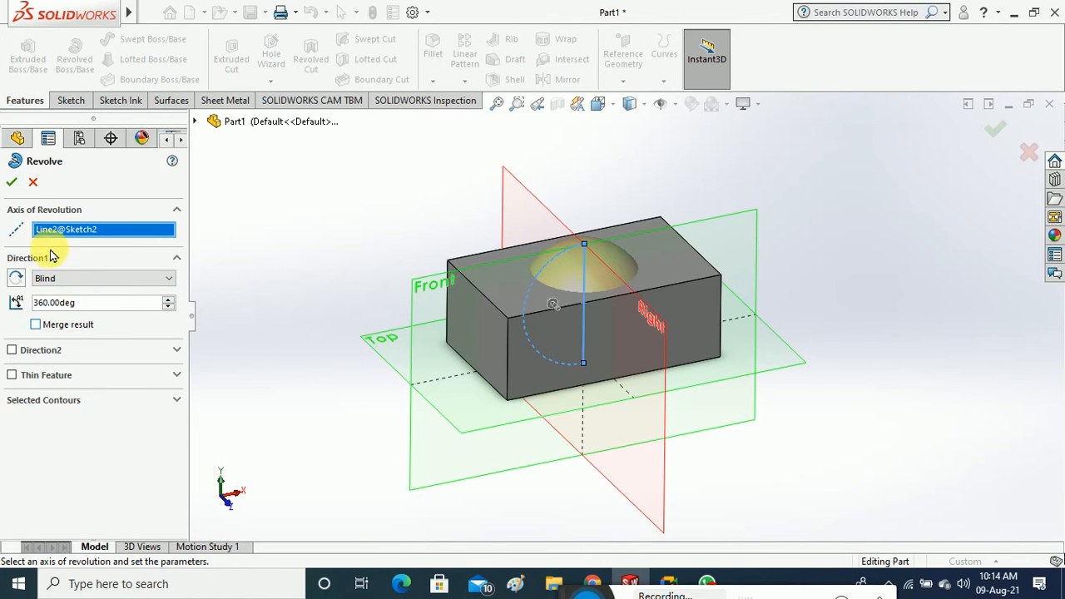
click(12, 184)
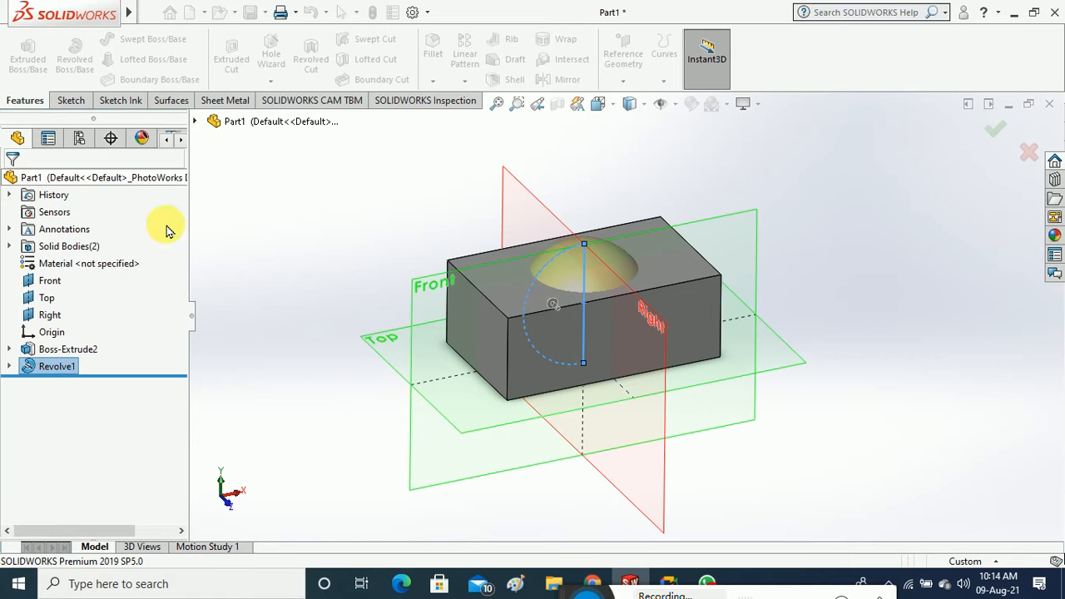
Examine the part's solid bodies by expanding their folder and highlighting the block and the sphere in turn
middle_drag(362, 315, 363, 274)
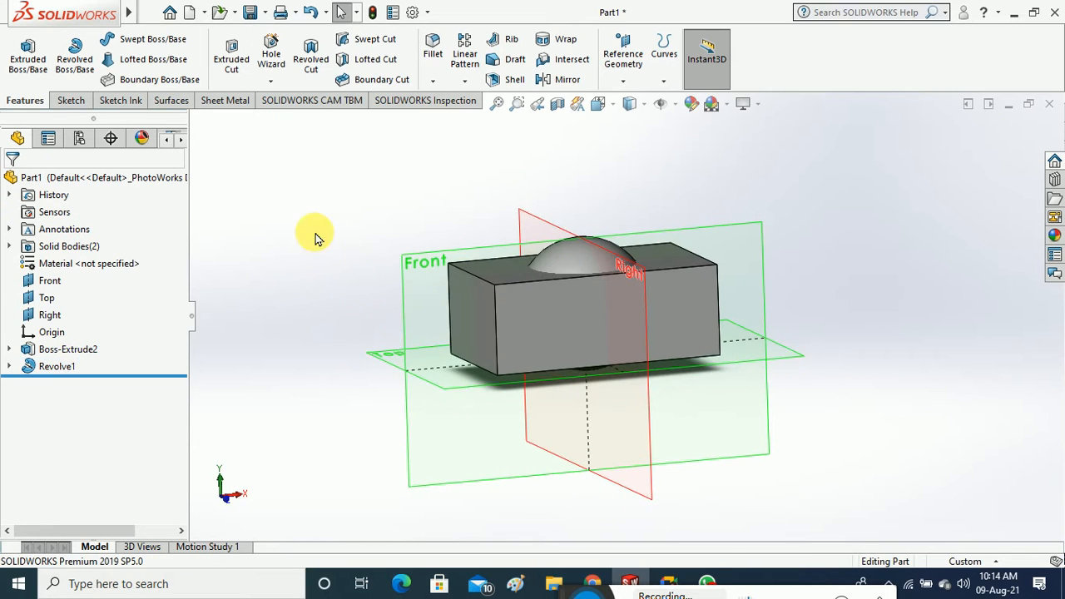
click(8, 246)
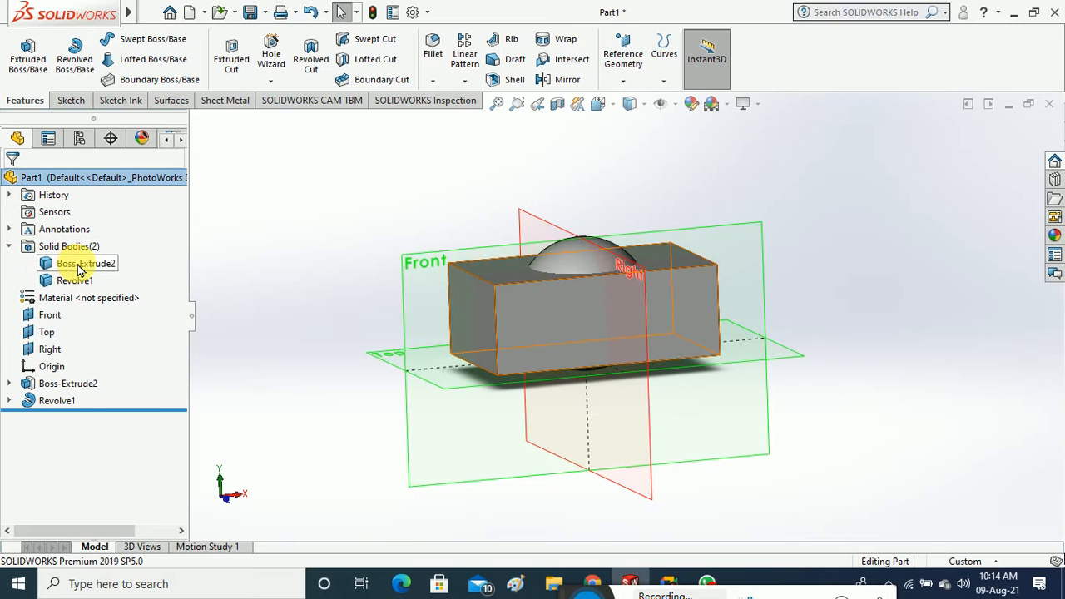
click(79, 265)
click(79, 282)
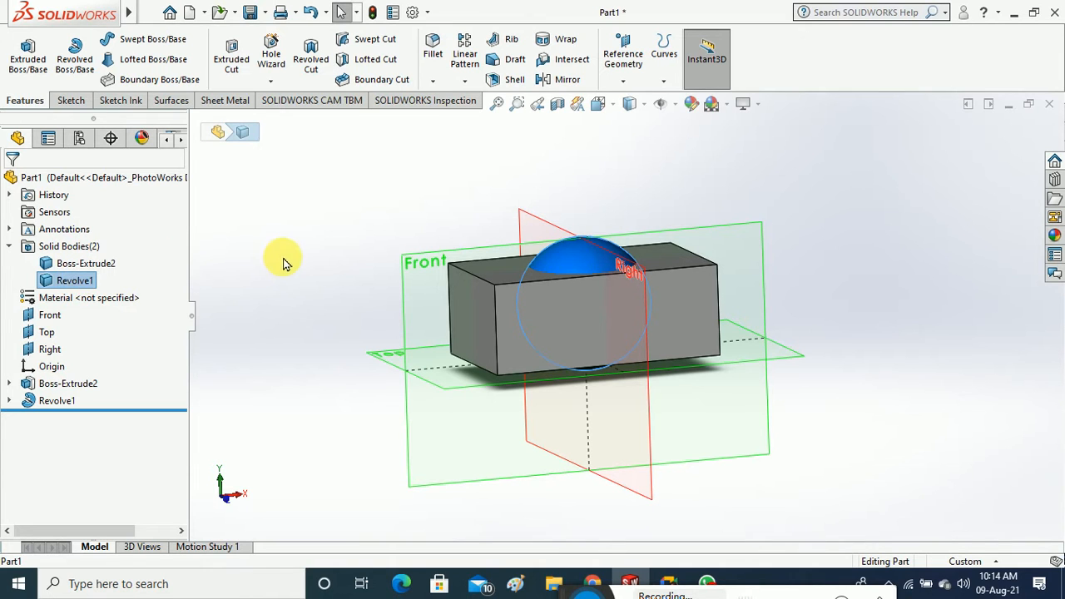
click(309, 251)
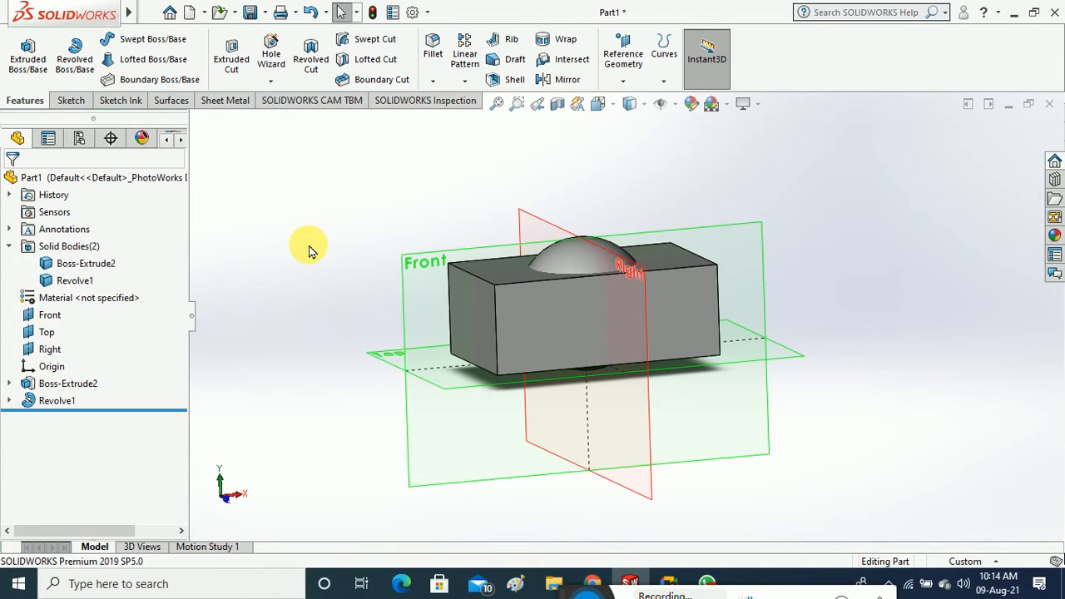
middle_drag(323, 251, 329, 227)
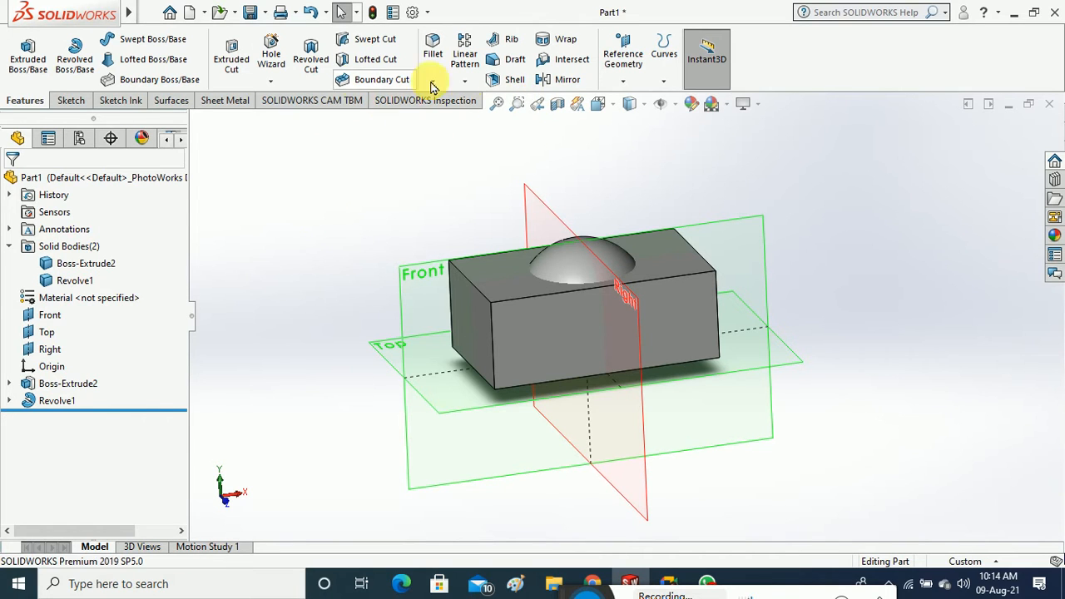
click(573, 66)
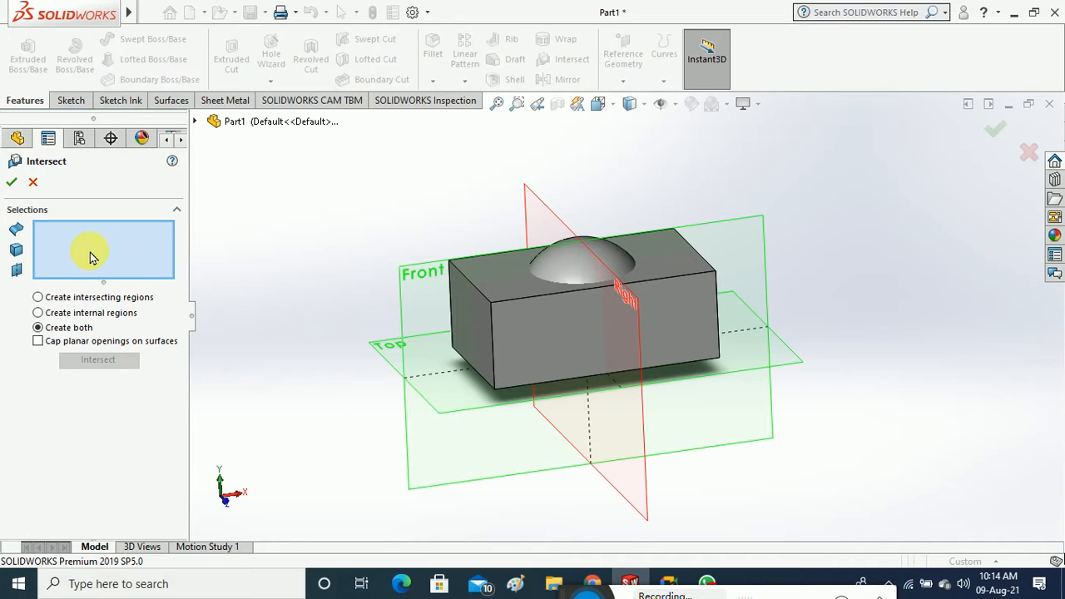
click(552, 337)
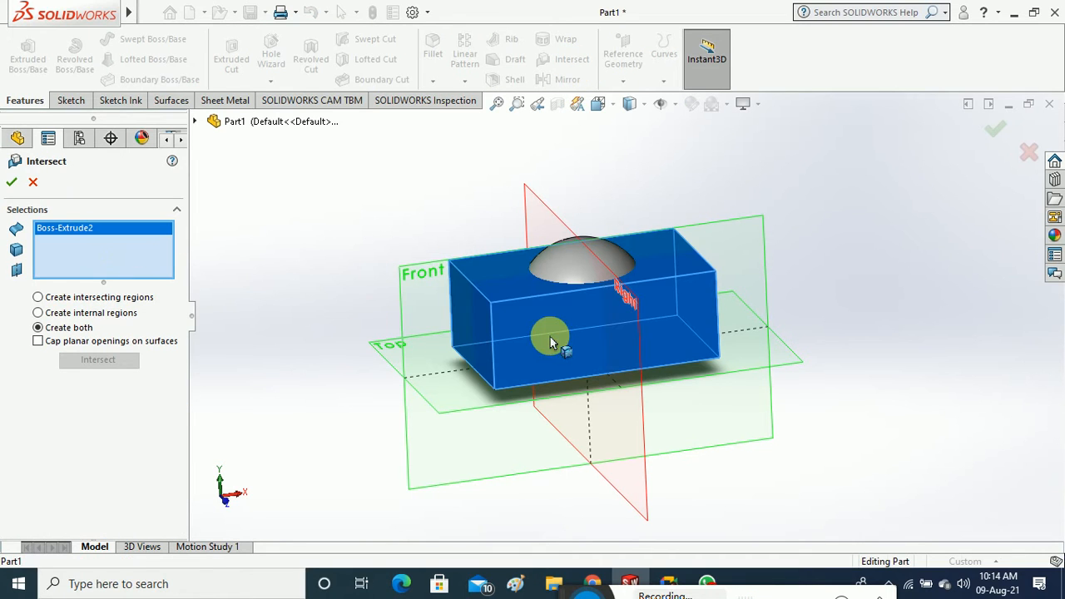
click(574, 266)
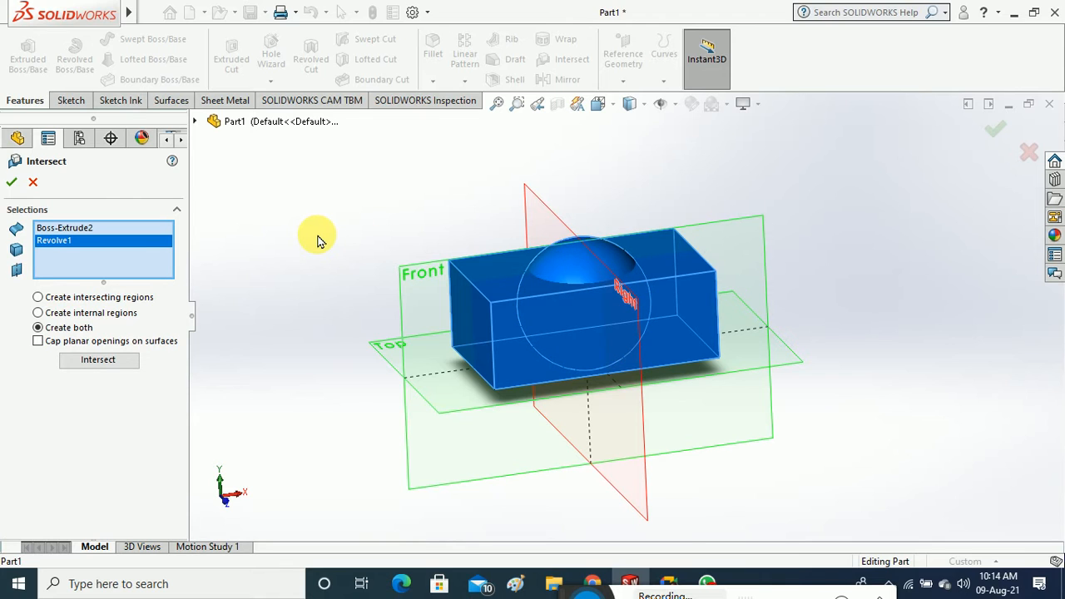
click(122, 298)
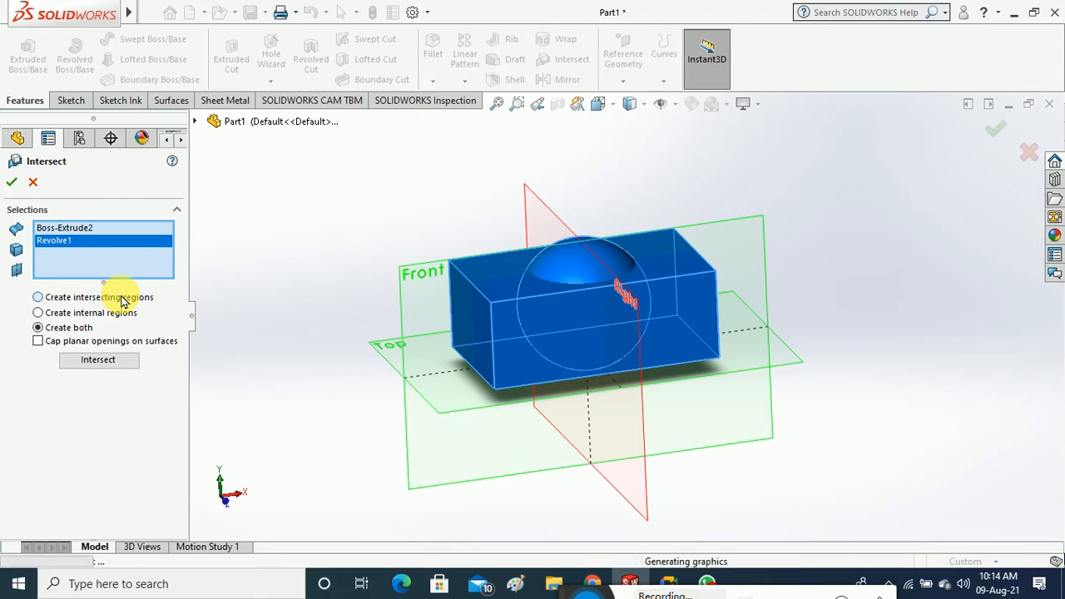
click(105, 362)
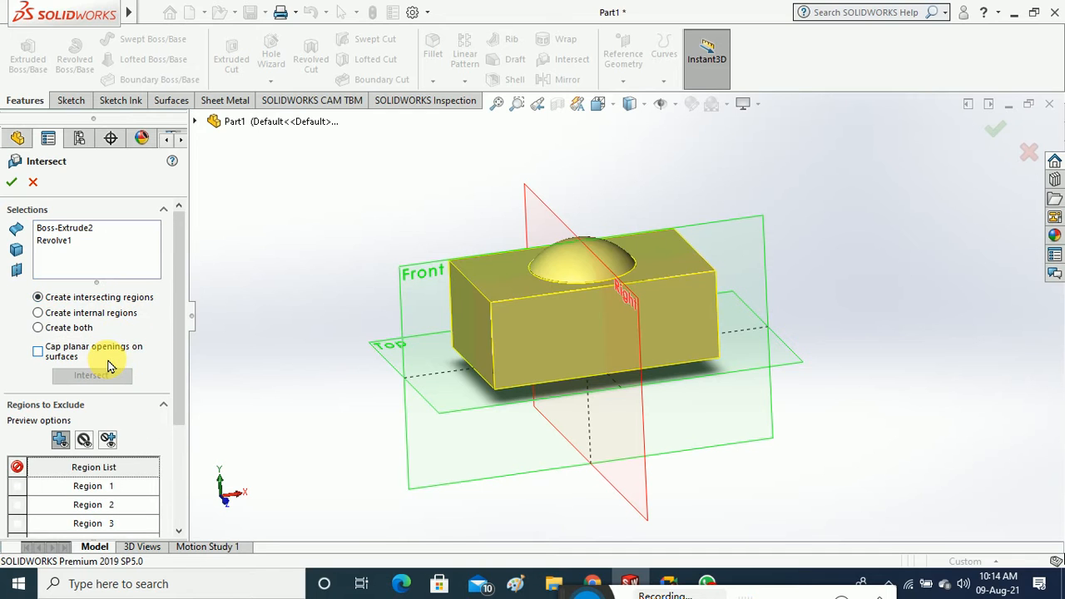
drag(180, 321, 175, 401)
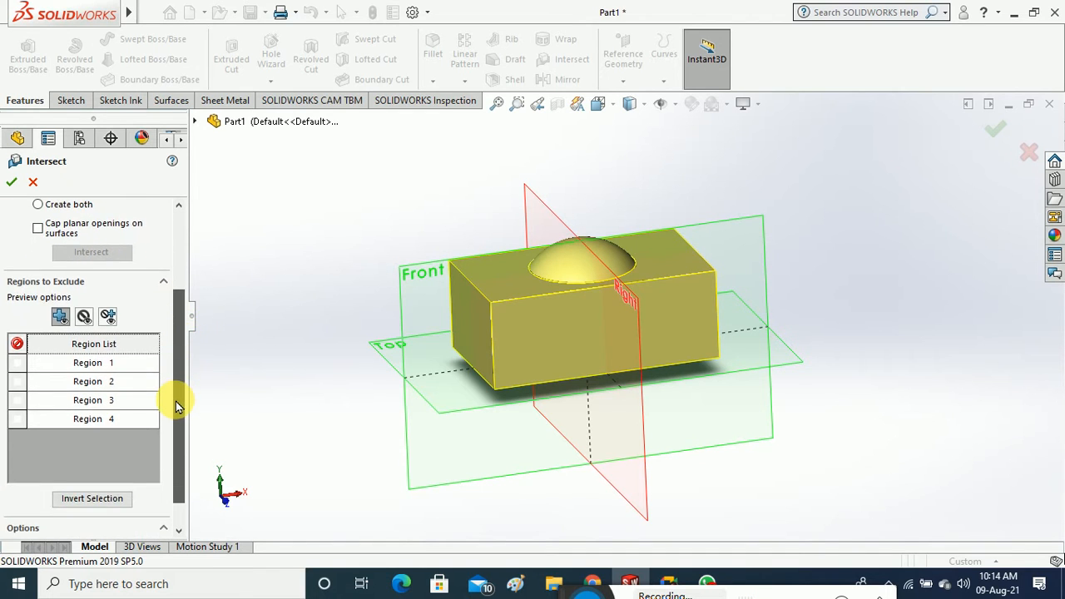
click(17, 364)
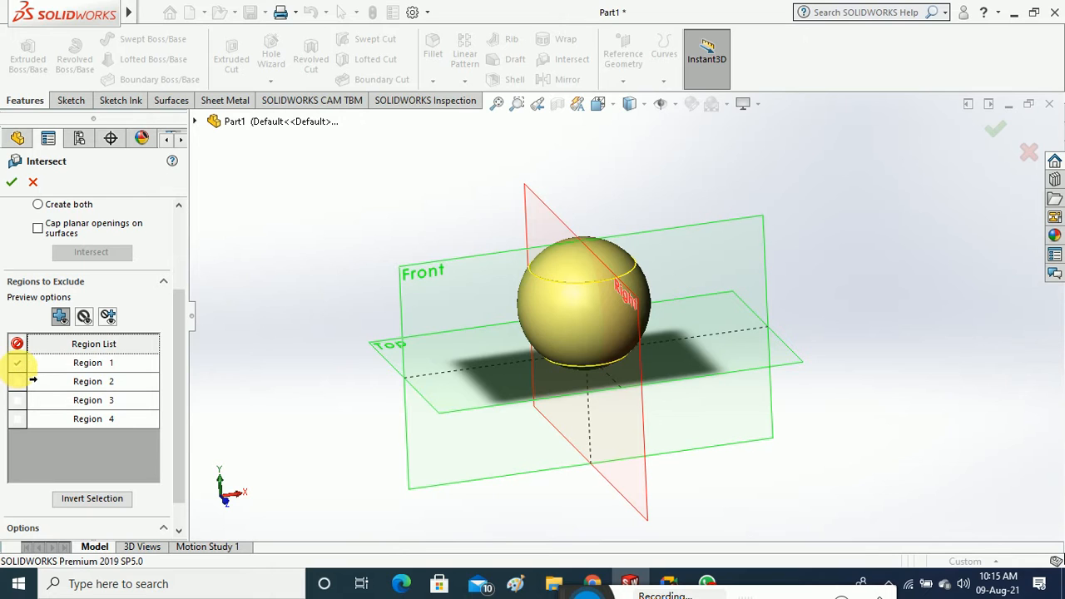
click(17, 364)
click(17, 381)
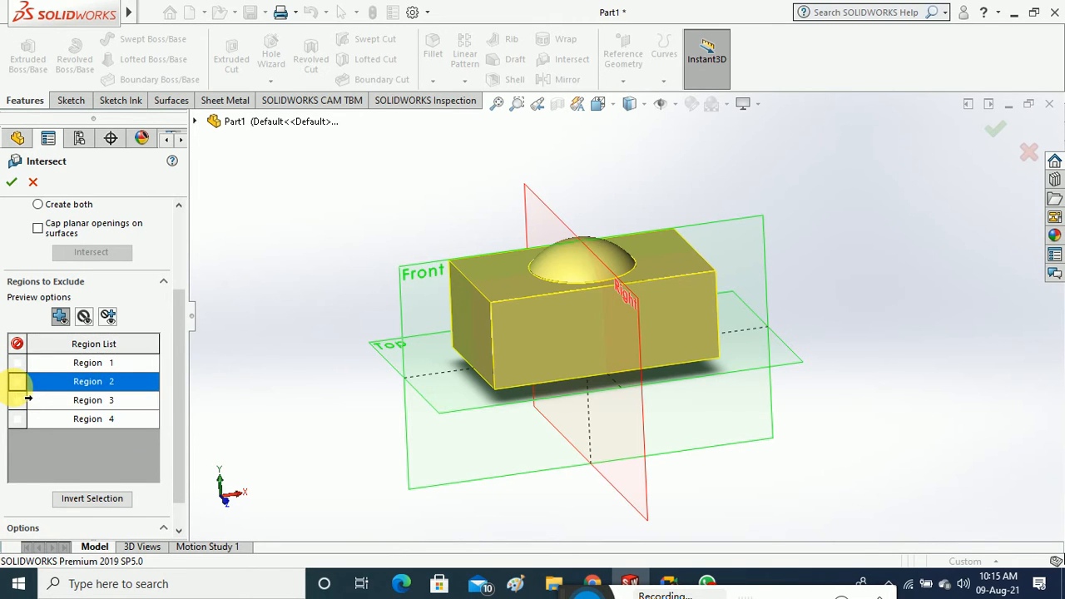
click(18, 381)
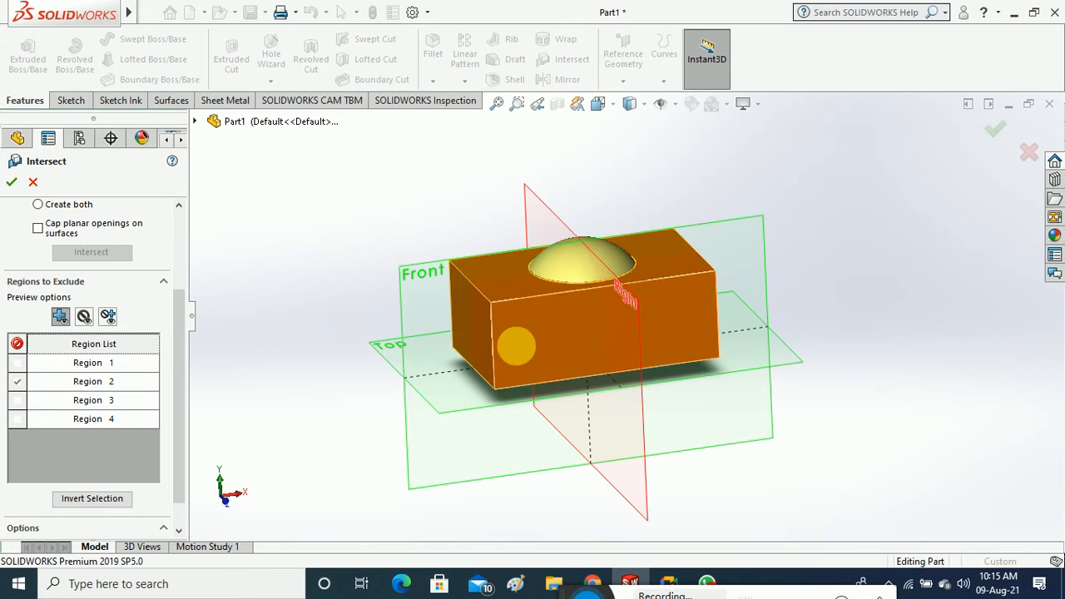
middle_drag(516, 345, 541, 350)
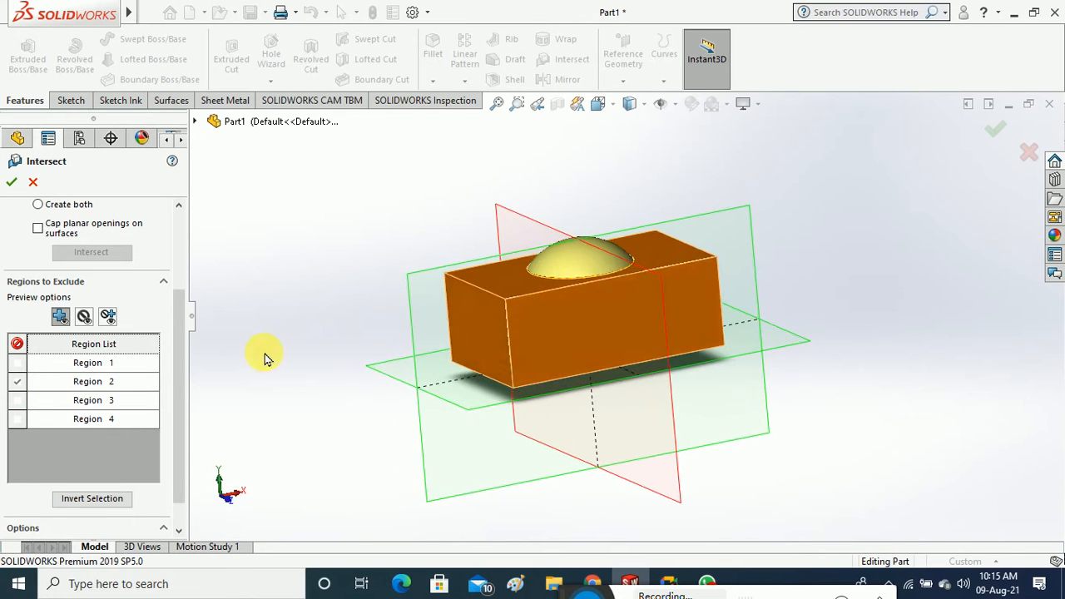
click(18, 400)
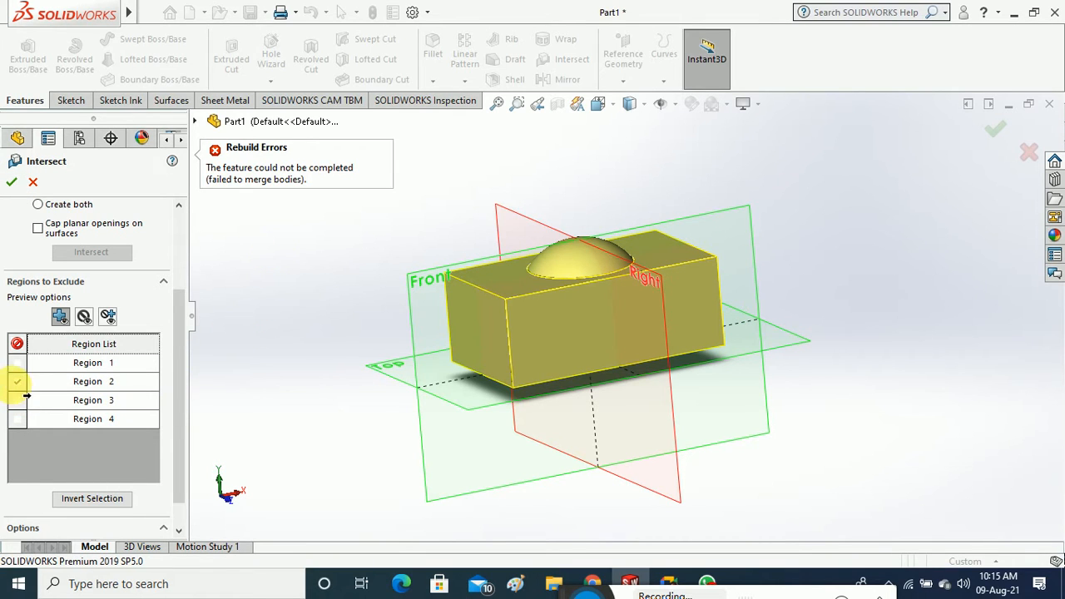
click(32, 182)
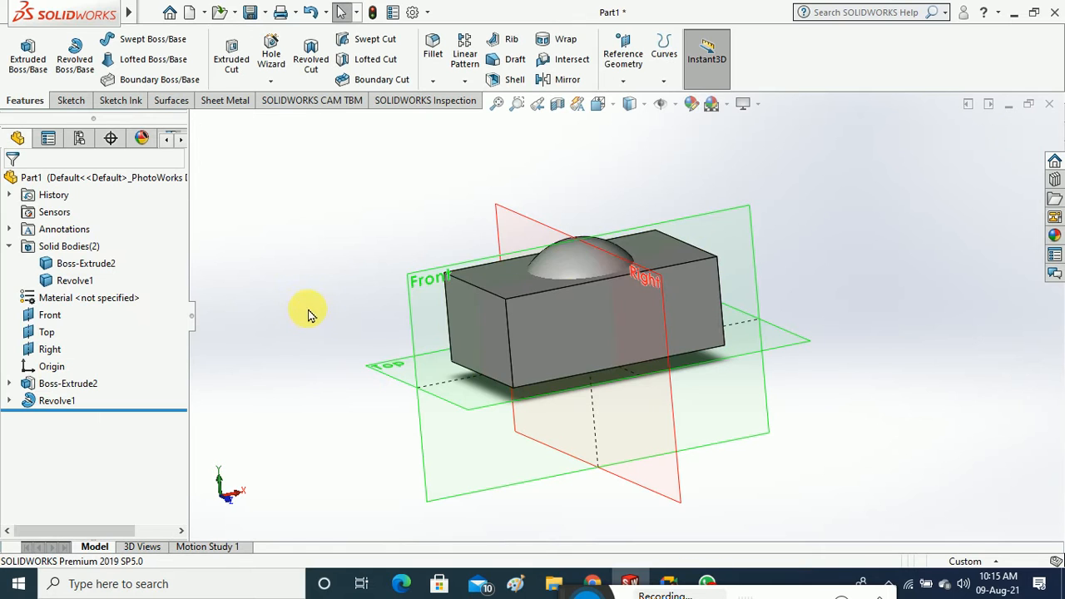
Start an Intersect of the block and the revolved sphere, set to create intersecting regions, and compute the regions
middle_drag(308, 315, 395, 159)
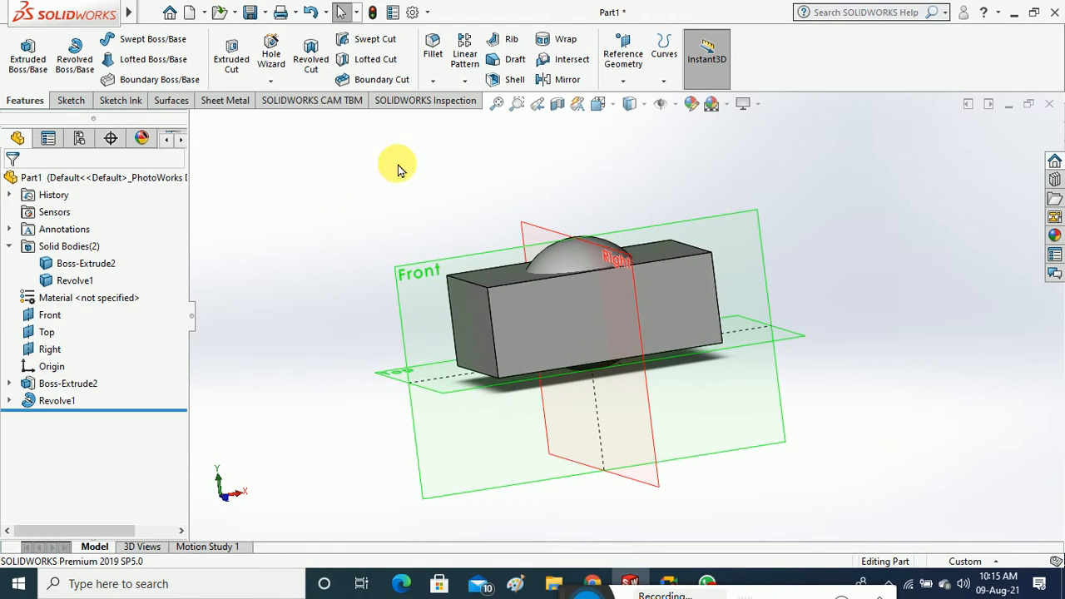
click(571, 66)
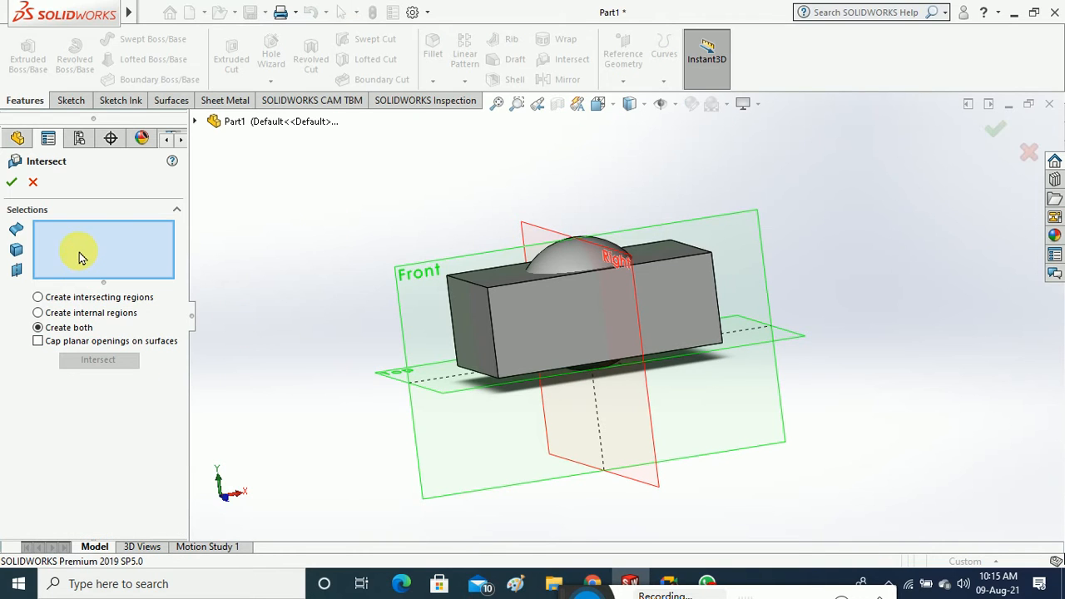
click(563, 319)
middle_drag(361, 244, 516, 281)
click(575, 279)
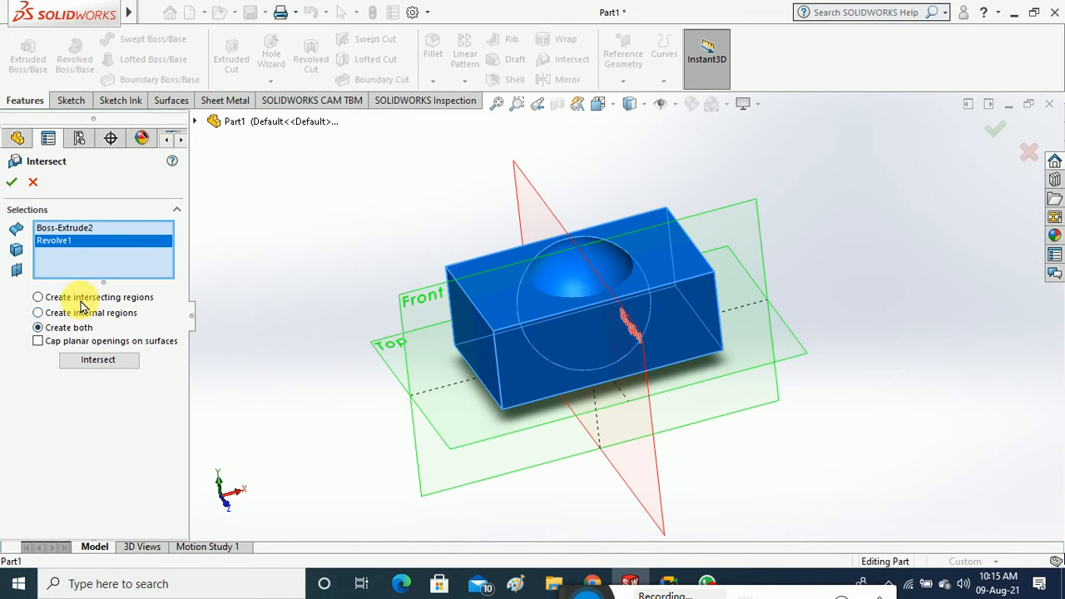
click(39, 297)
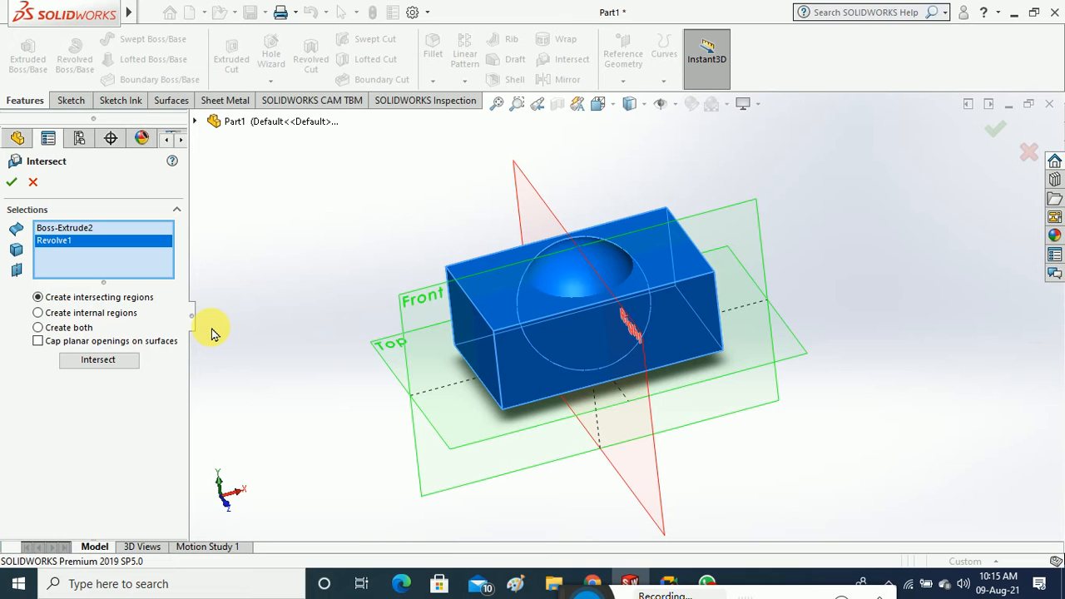
click(108, 360)
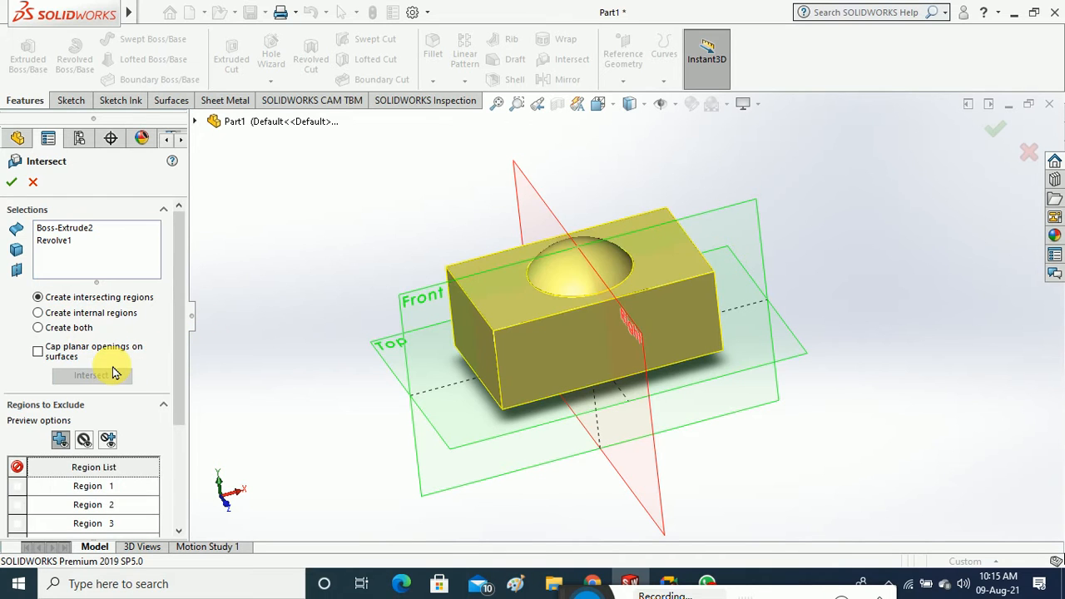
Exclude Region 1 and Region 3 from the intersection and accept the Intersect feature
drag(178, 369, 192, 437)
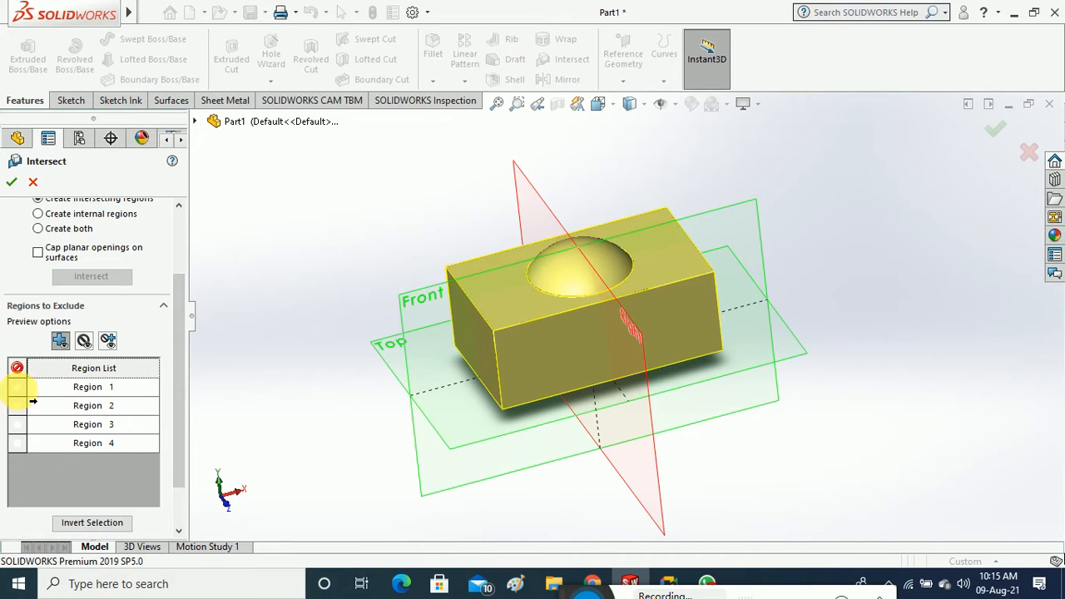
click(16, 388)
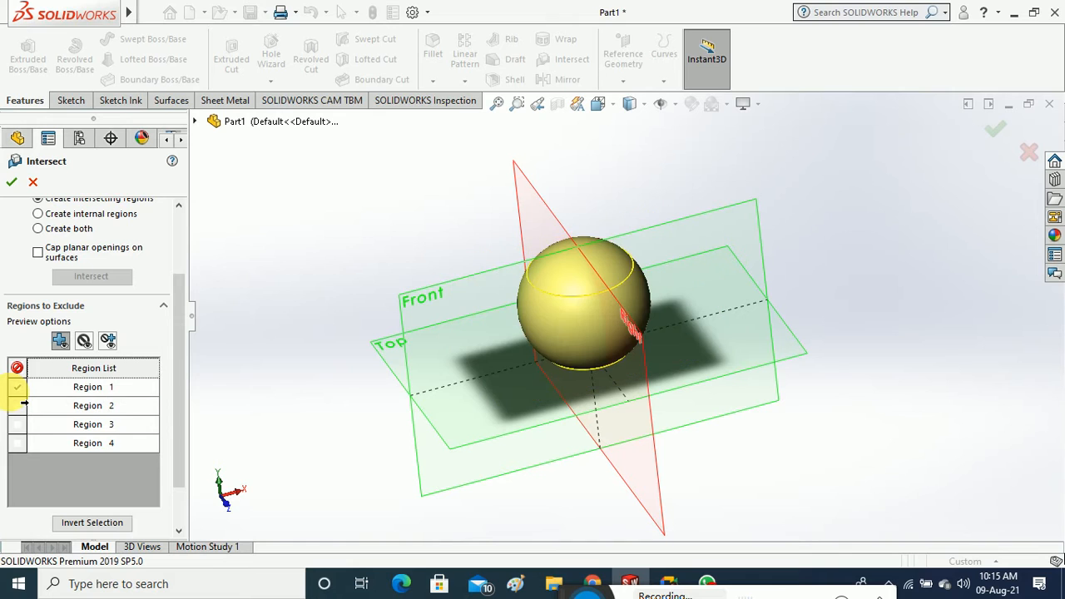
click(16, 426)
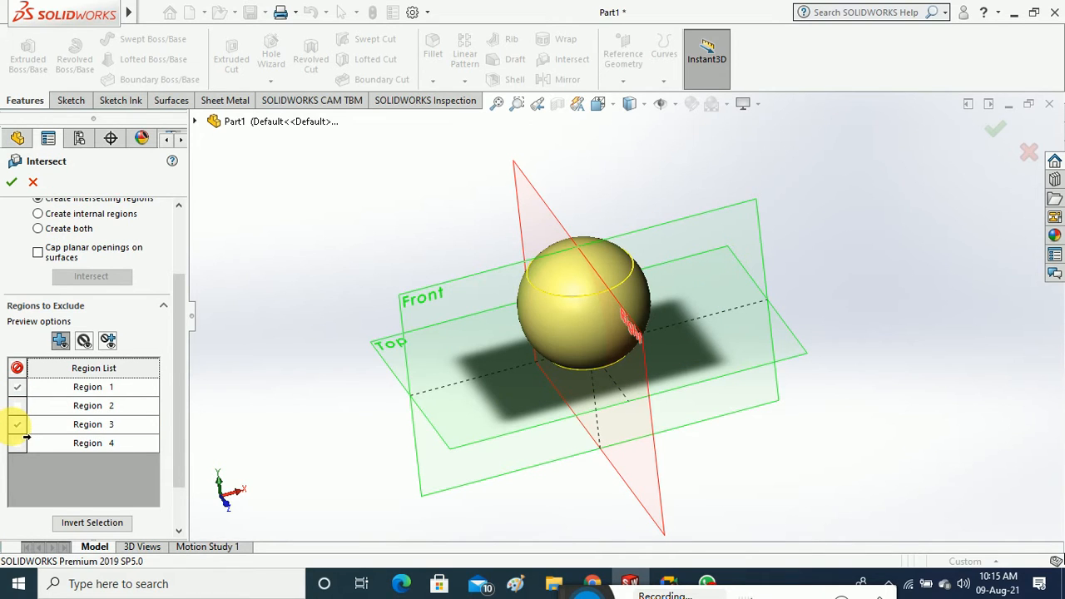
middle_drag(452, 440, 464, 312)
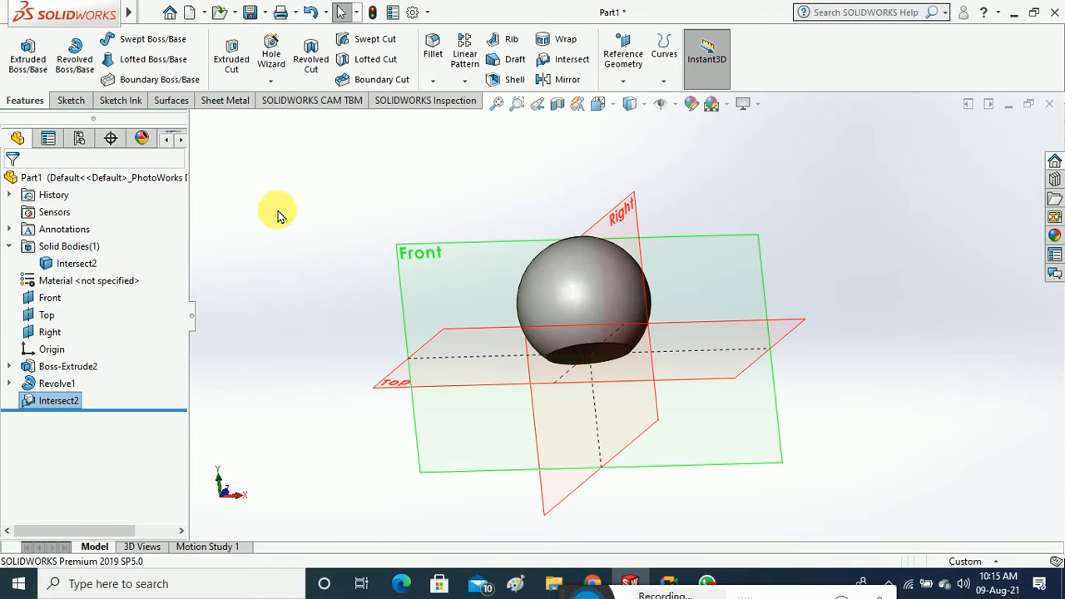
Edit the Intersect feature to also exclude Region 4, cutting the dome off the sphere, and accept the change
middle_drag(394, 191, 389, 275)
right_click(52, 410)
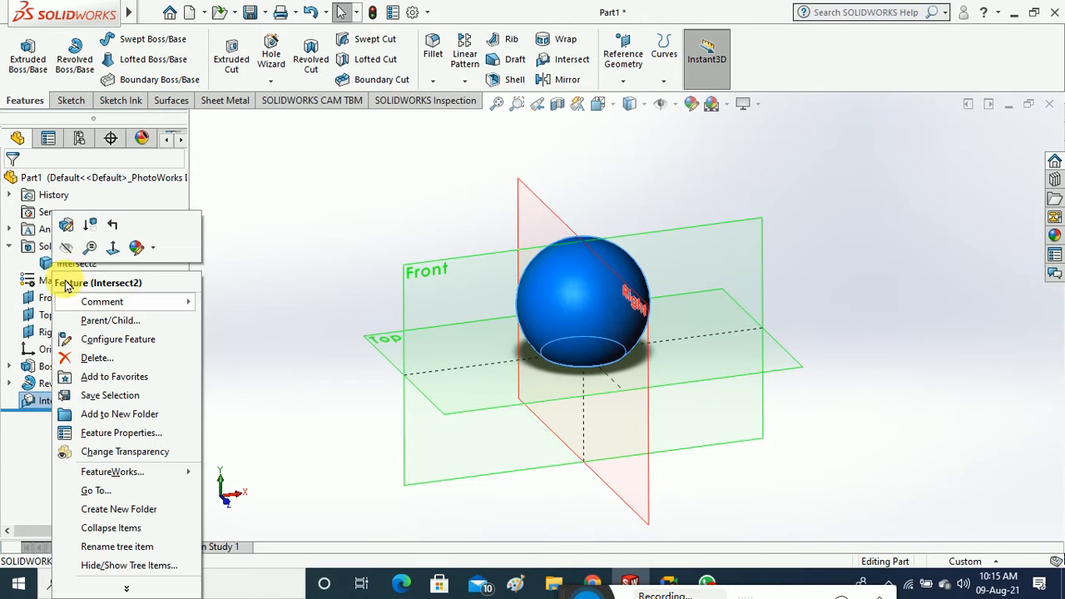
click(81, 236)
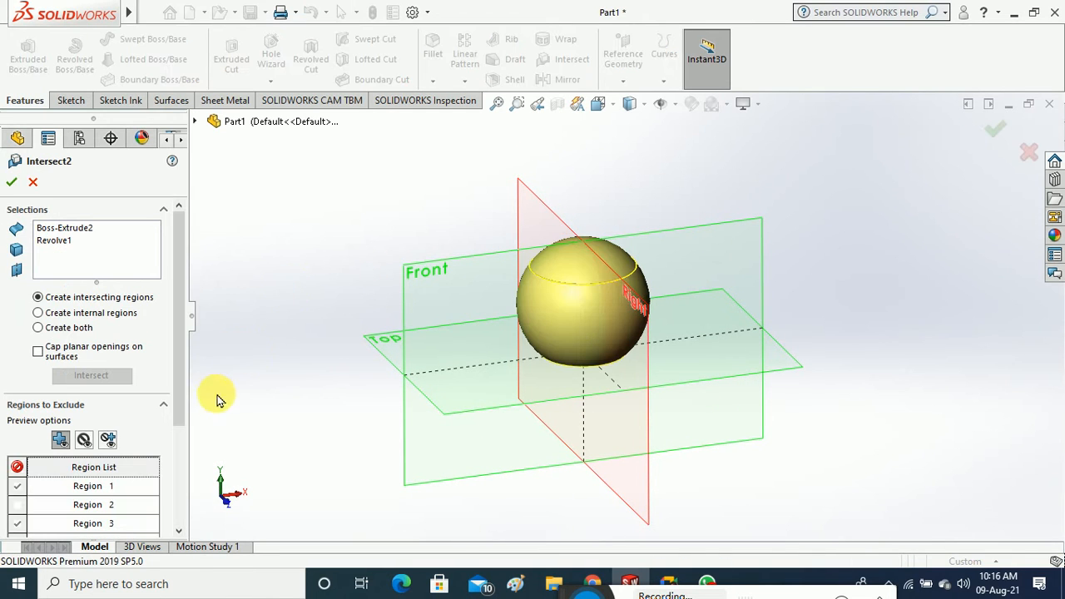
scroll(185, 349, down, 3)
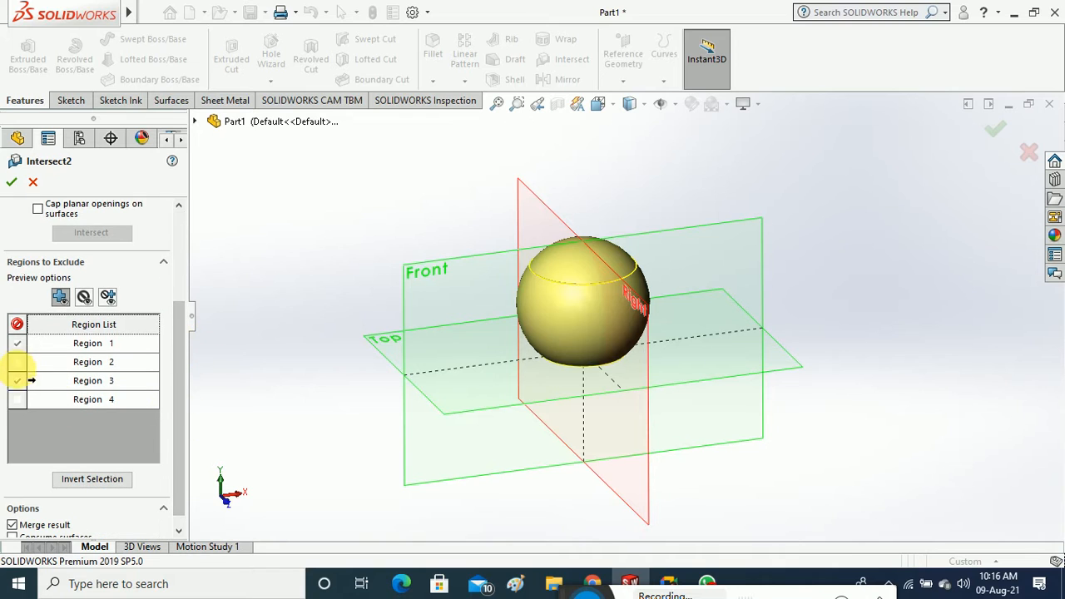
click(17, 399)
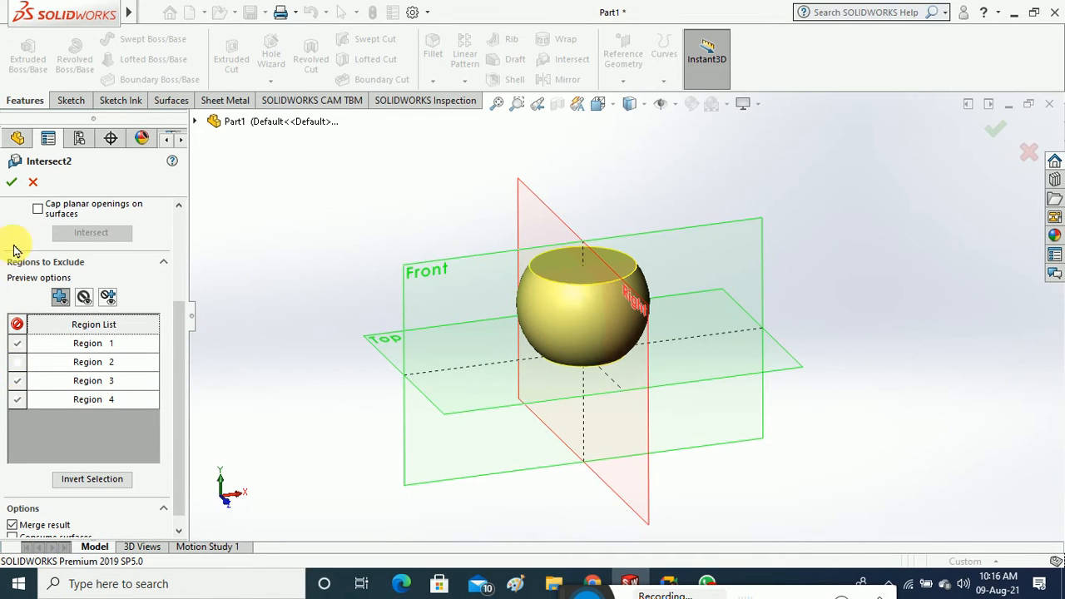
click(12, 183)
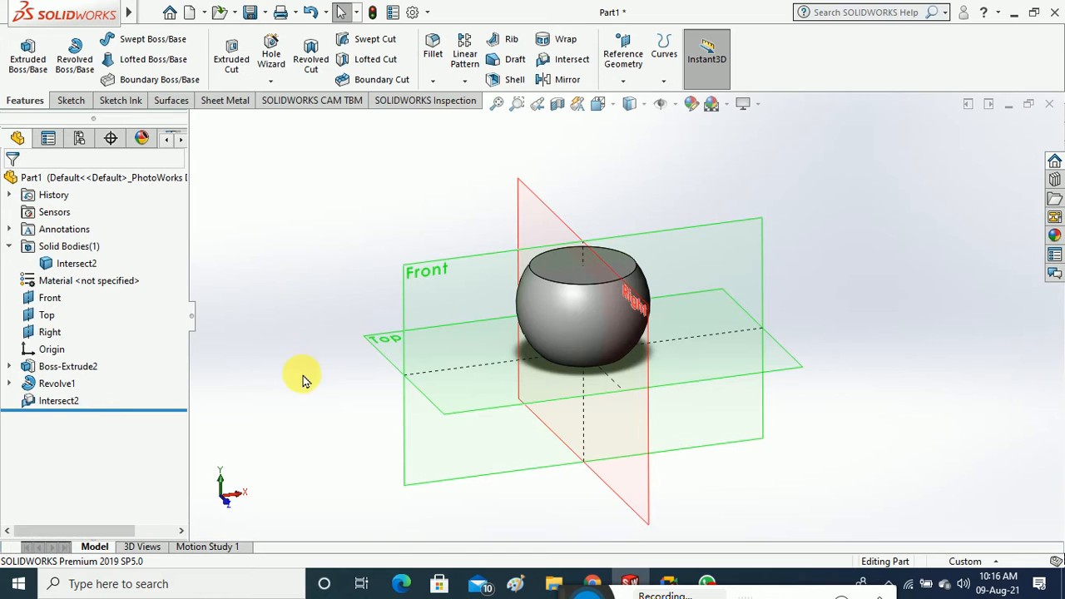
middle_drag(309, 277, 315, 357)
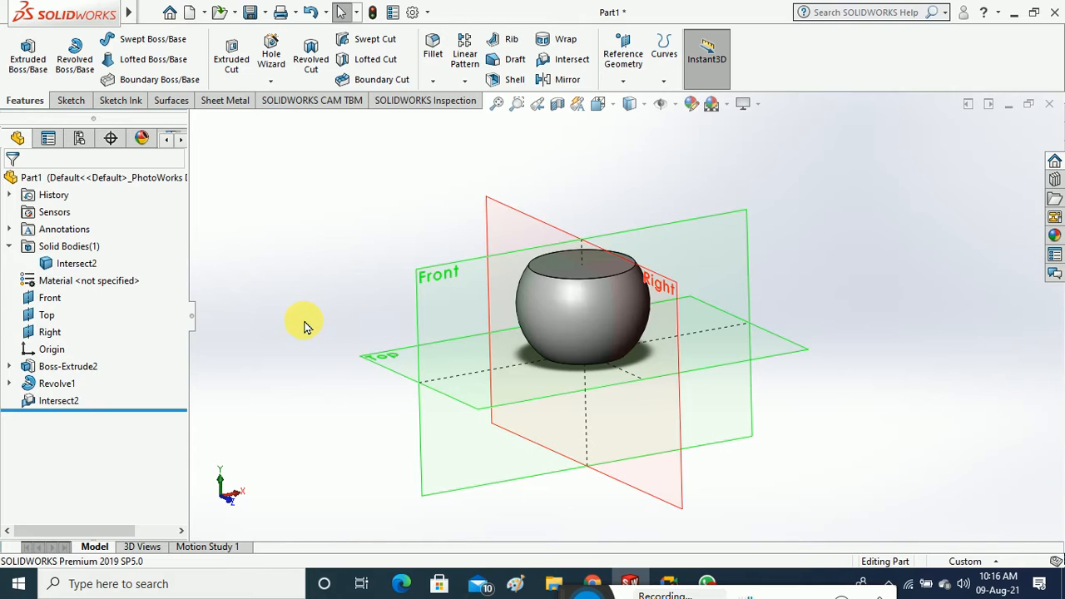
Delete the existing Intersect feature so that the block and the sphere are separate bodies again
click(57, 400)
right_click(56, 400)
click(83, 363)
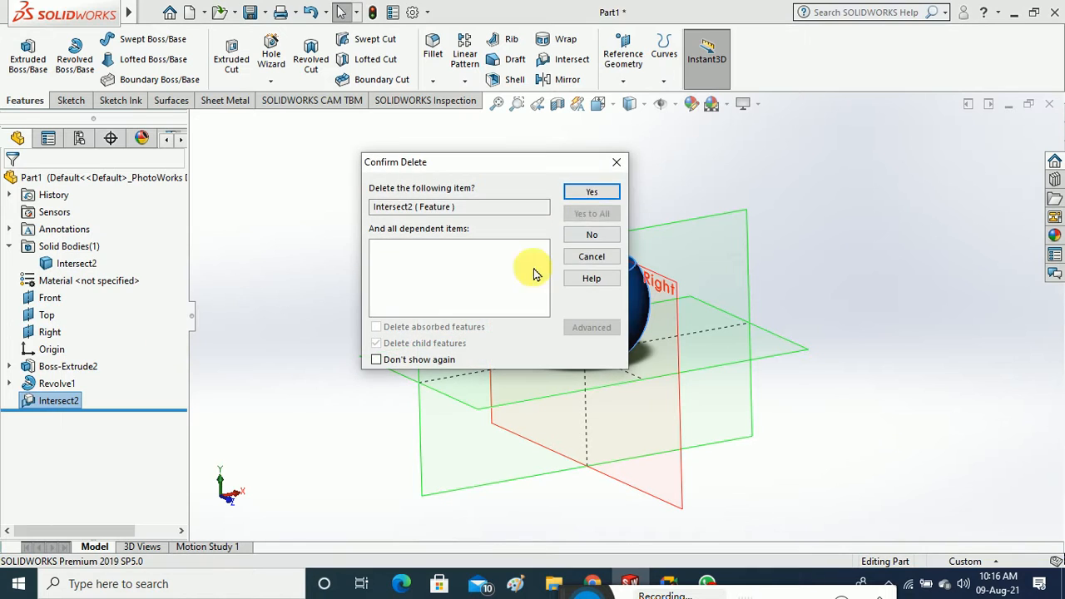
click(590, 190)
Start an Intersect of the block and the revolved sphere, set to create both region types, and compute the regions
middle_drag(359, 239, 357, 280)
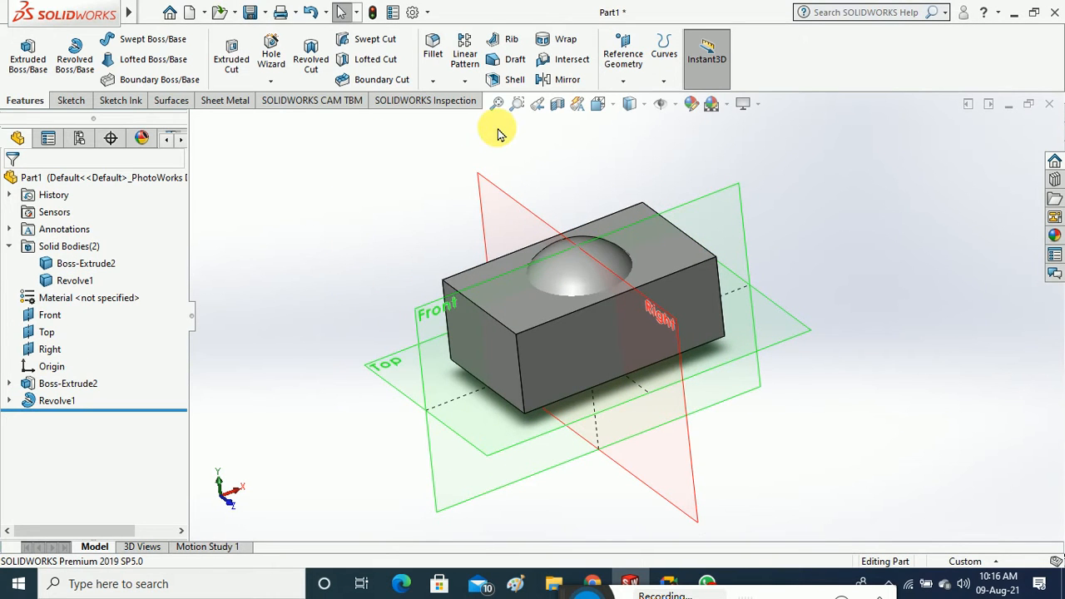
click(571, 63)
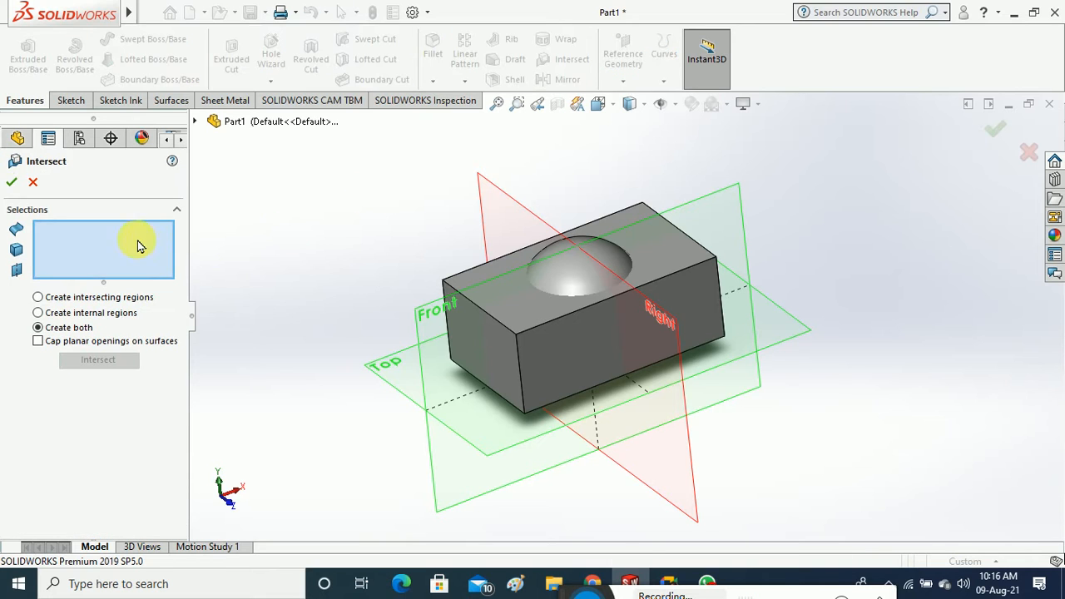
click(572, 310)
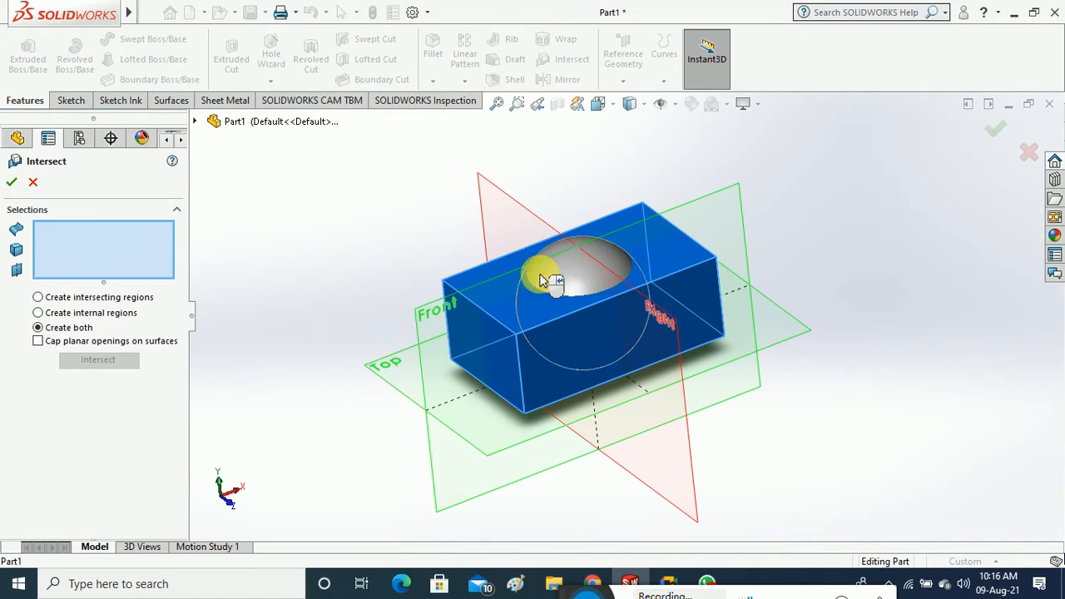
click(552, 281)
click(125, 364)
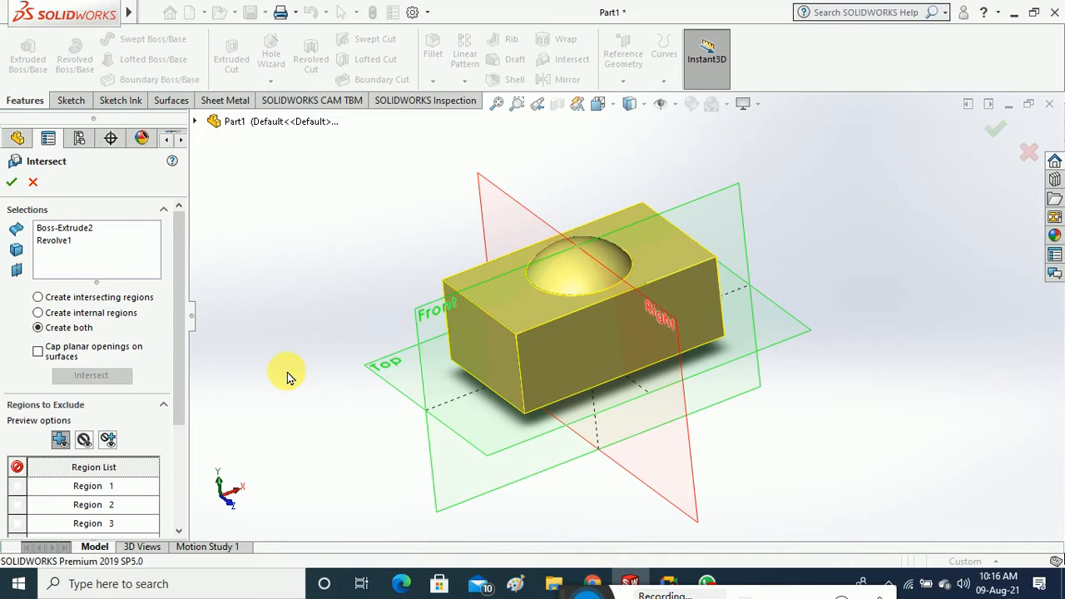
Exclude Region 2 and Region 4 from the intersection and try to accept the Intersect feature
middle_drag(289, 377, 183, 370)
mouse_move(175, 362)
mouse_down()
mouse_move(183, 416)
mouse_move(178, 377)
mouse_up()
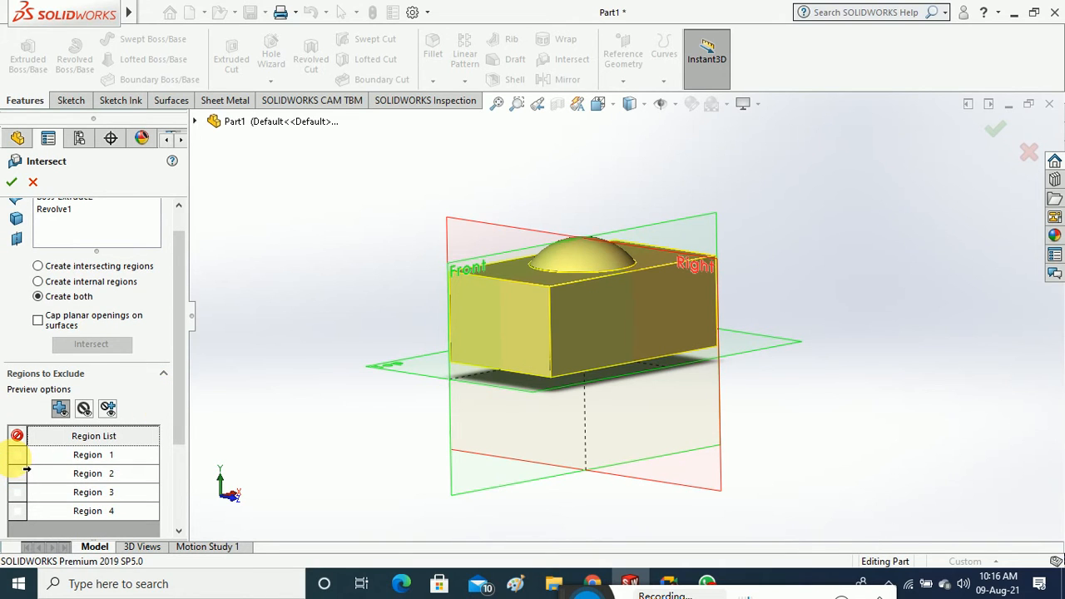
click(17, 455)
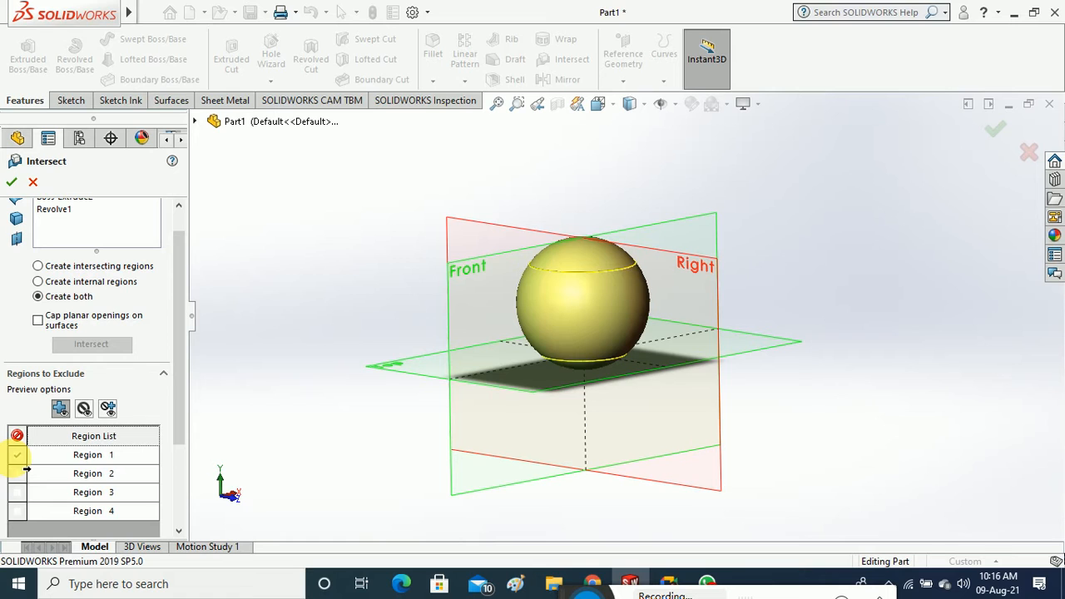
click(17, 455)
click(16, 474)
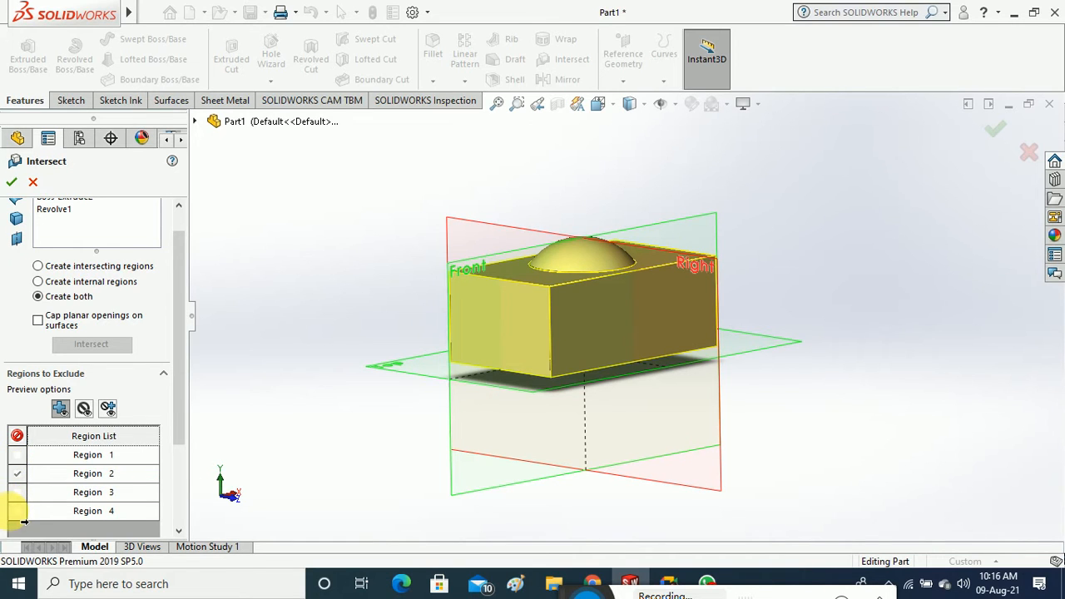
click(16, 510)
middle_drag(257, 444, 320, 395)
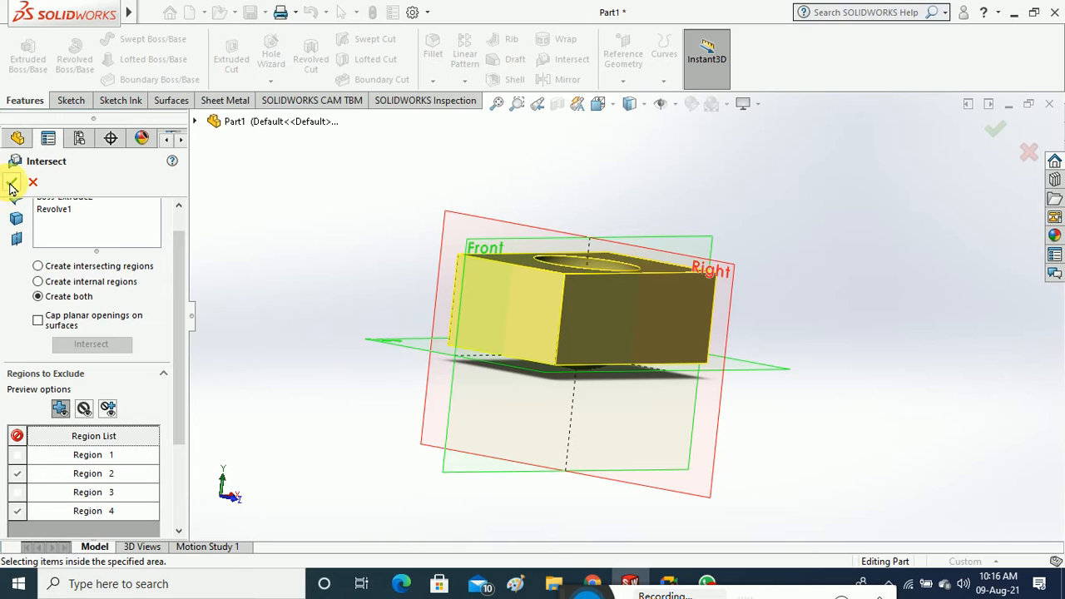
click(12, 184)
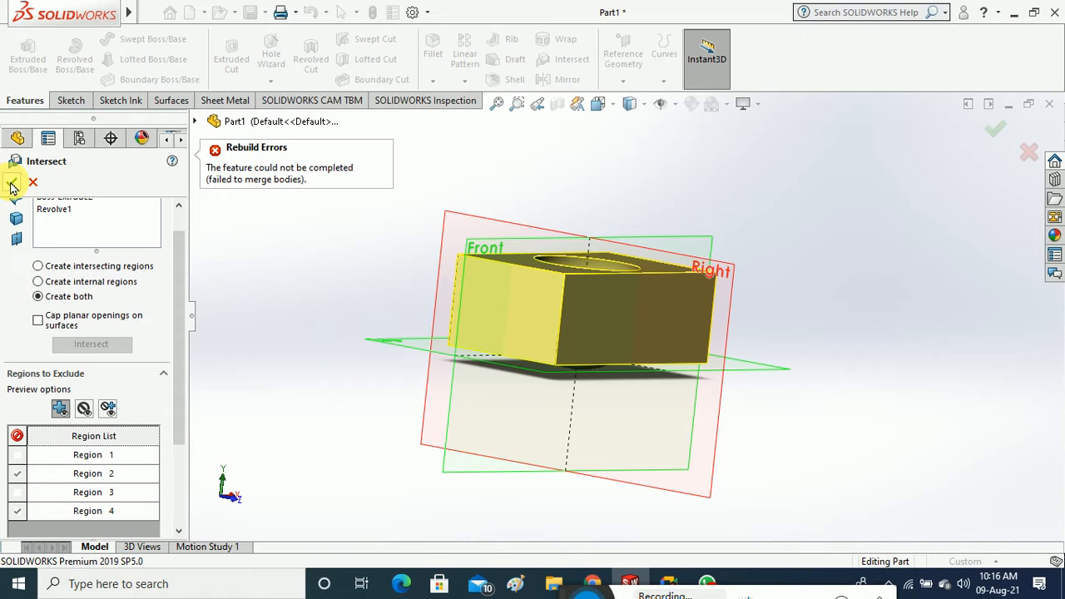
Also exclude Region 3 so that only the hollowed block is kept, and accept the Intersect feature
scroll(188, 391, down, 3)
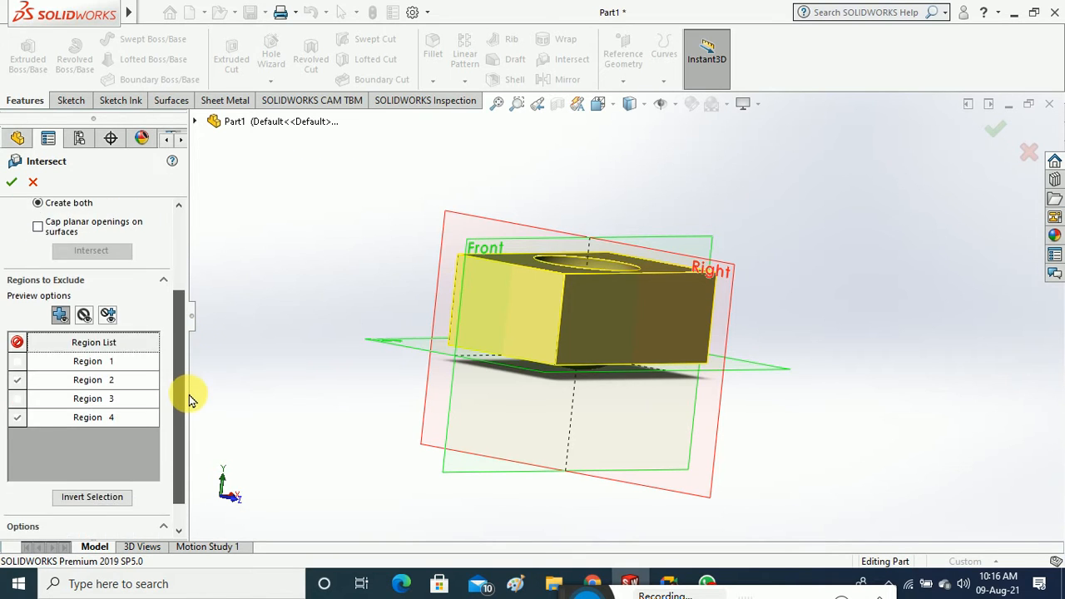
scroll(188, 400, down, 1)
click(16, 395)
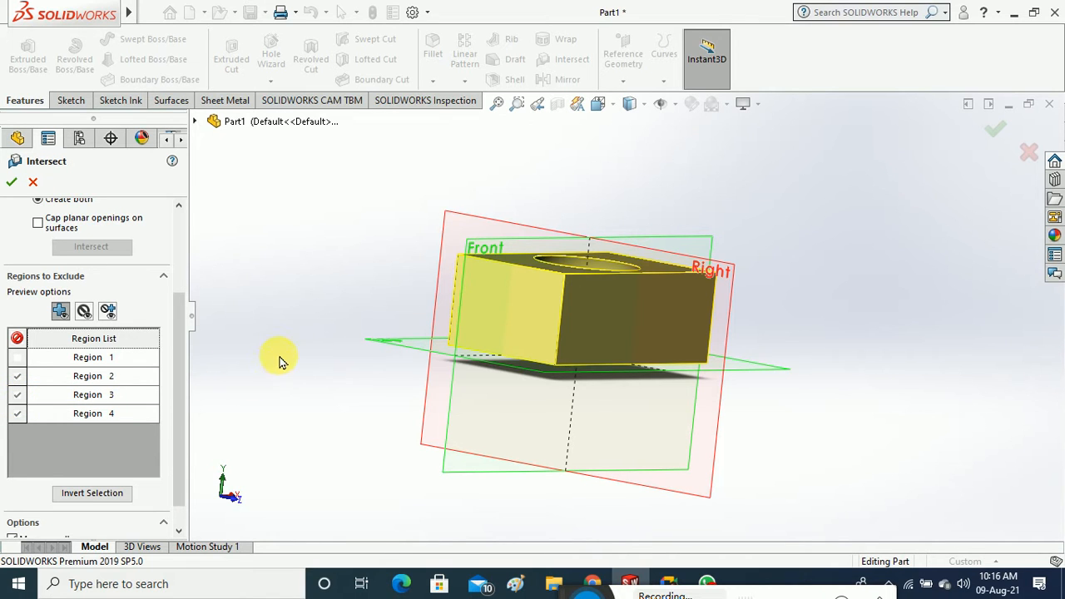
middle_drag(280, 360, 304, 304)
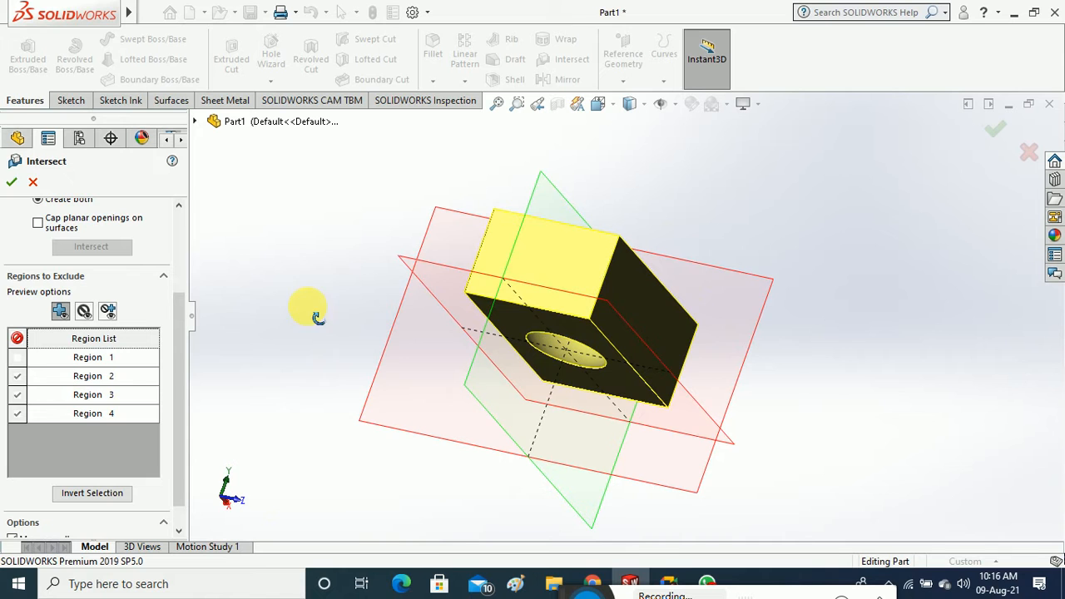
click(11, 180)
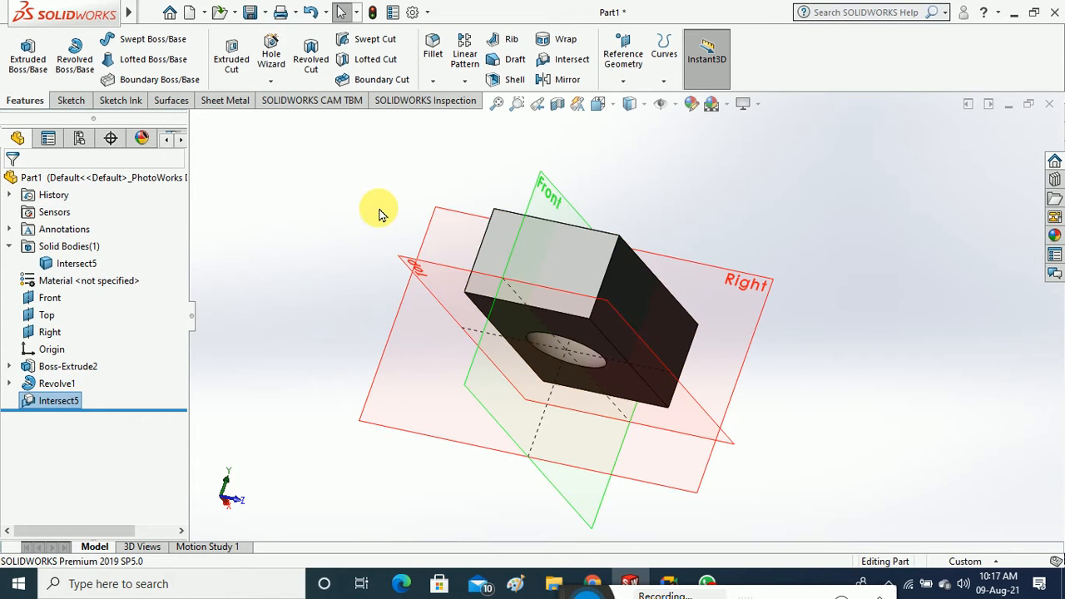
middle_drag(378, 215, 321, 317)
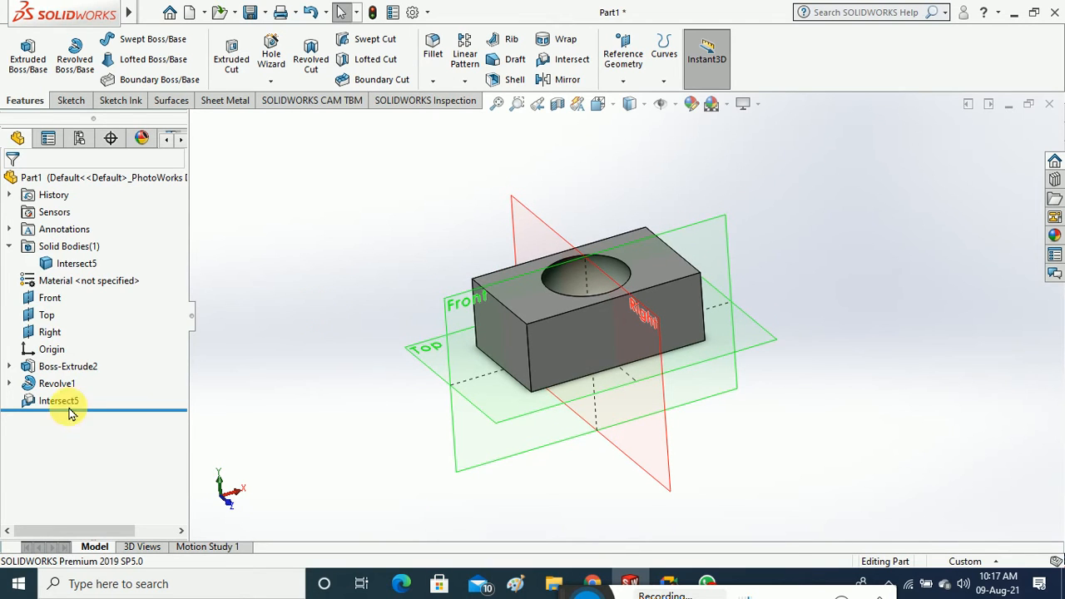
Delete the Intersect feature that hollows out the block
right_click(42, 404)
click(62, 366)
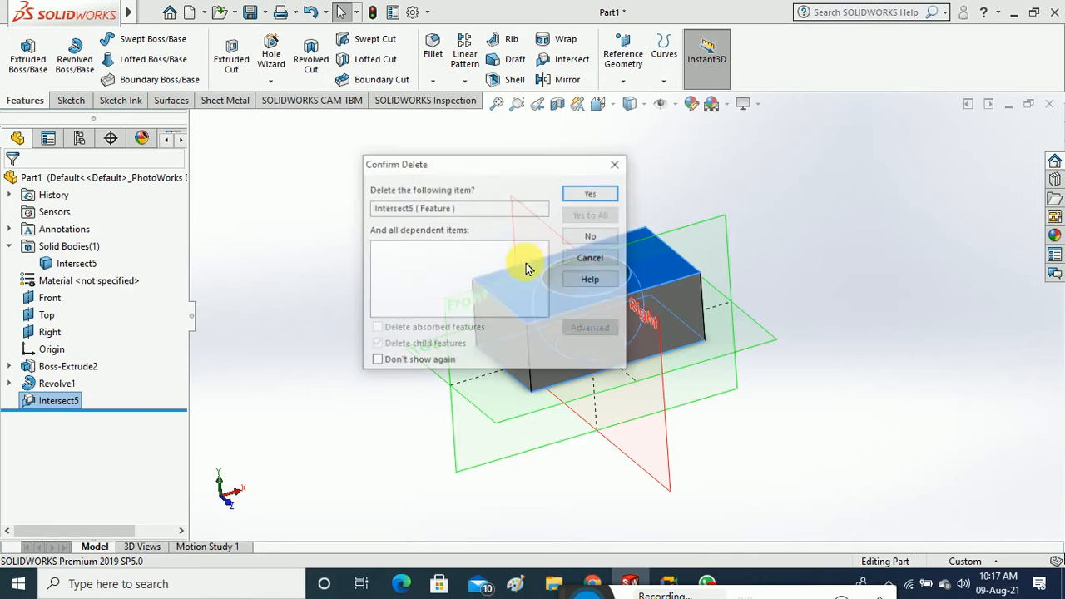
click(611, 195)
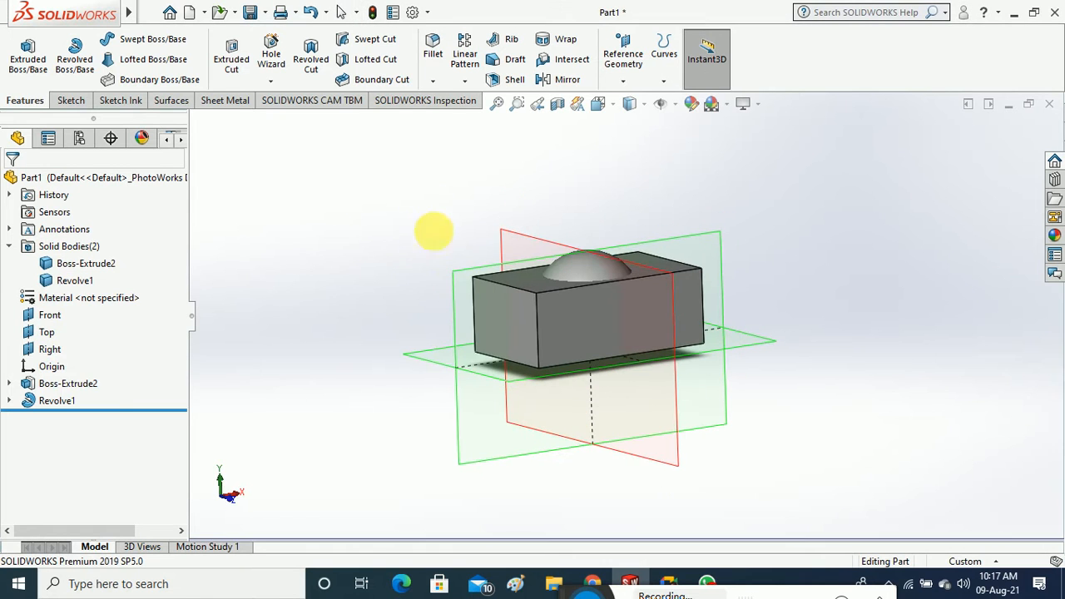
Delete the revolved sphere feature, keeping its semicircle sketch and the block
click(67, 402)
right_click(74, 400)
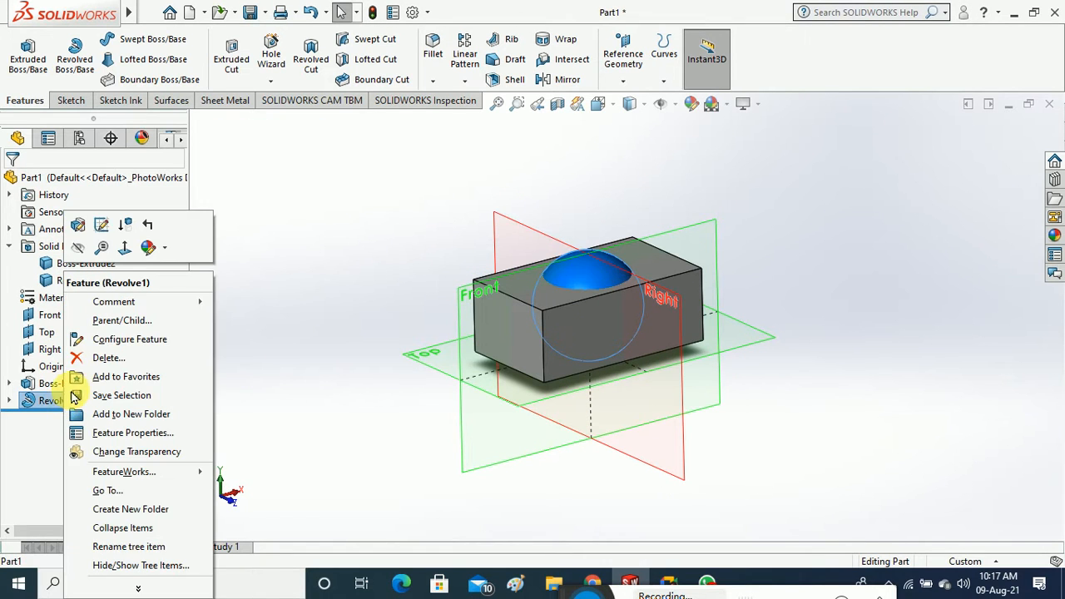
click(125, 358)
click(608, 193)
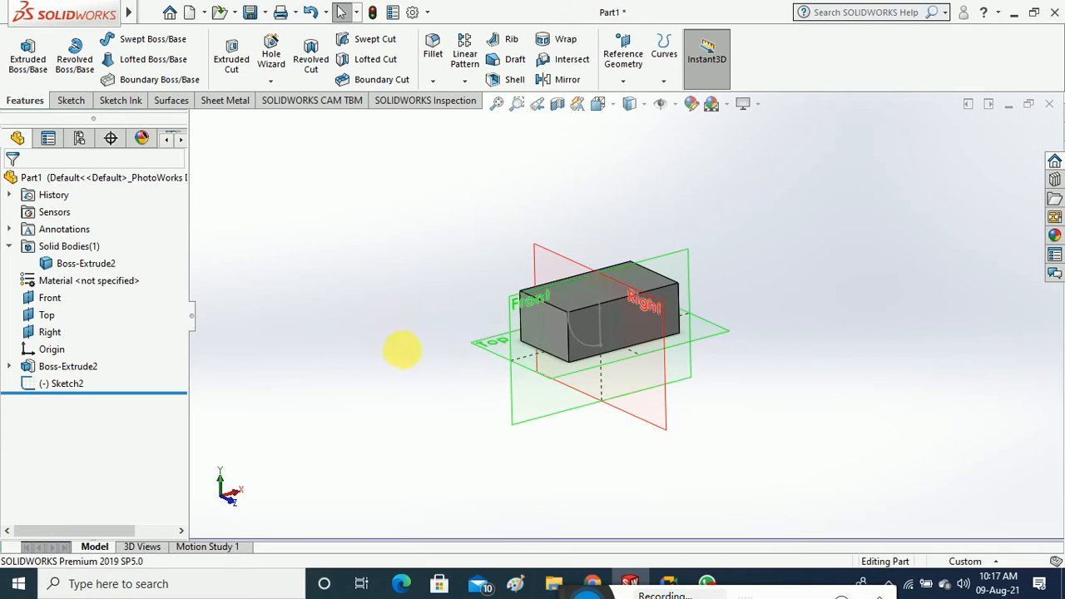
Start a new sketch on the block's top face and view it straight on
middle_drag(399, 349, 451, 469)
mouse_move(416, 218)
middle_down()
mouse_move(420, 292)
mouse_move(412, 274)
middle_up()
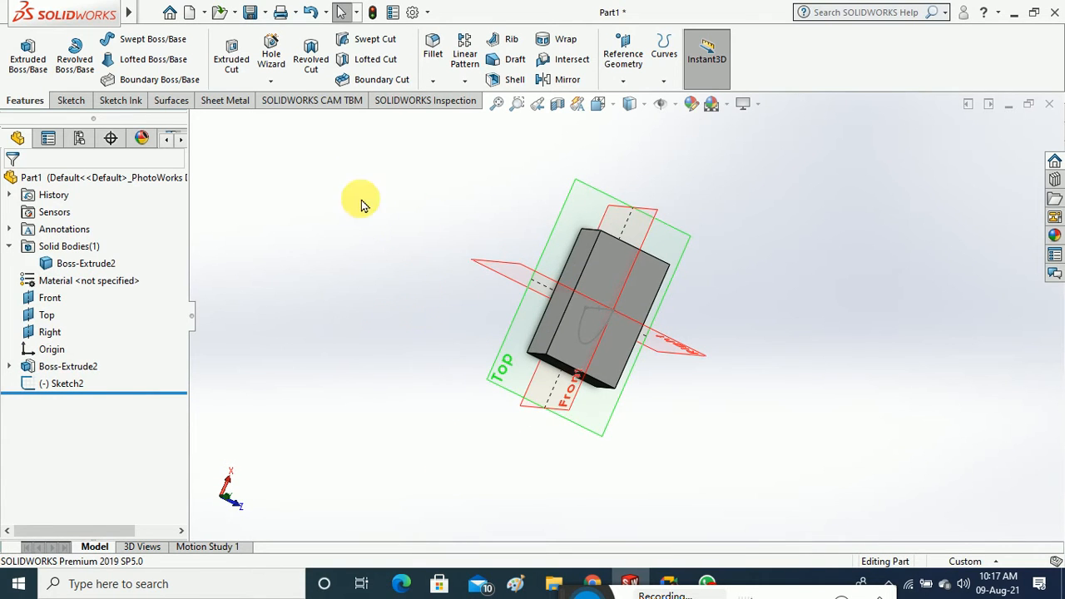
click(71, 100)
click(22, 50)
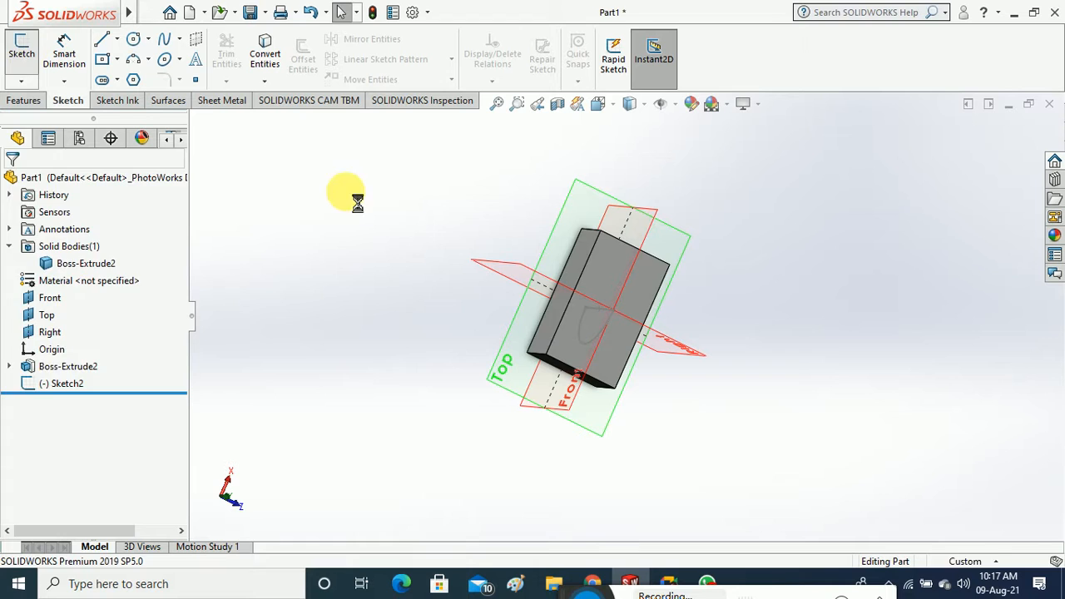
click(606, 272)
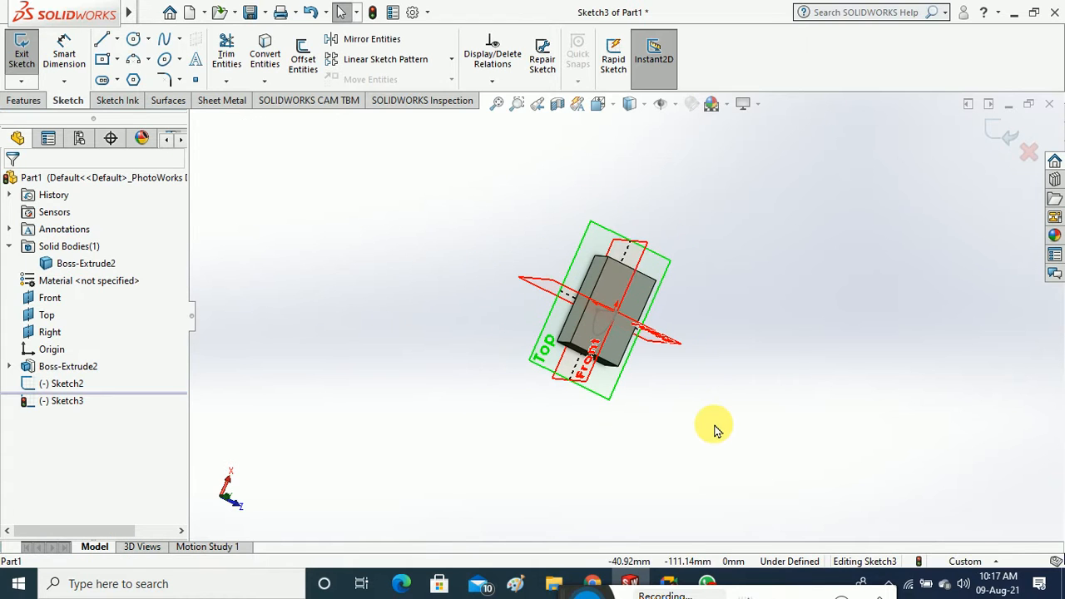
click(599, 105)
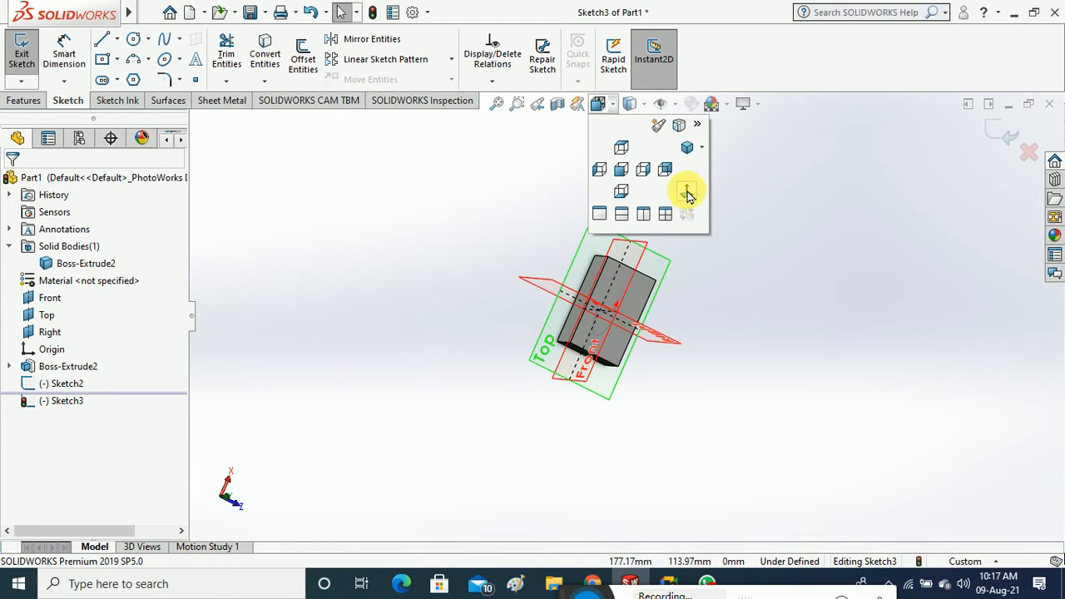
click(687, 190)
scroll(607, 337, down, 4)
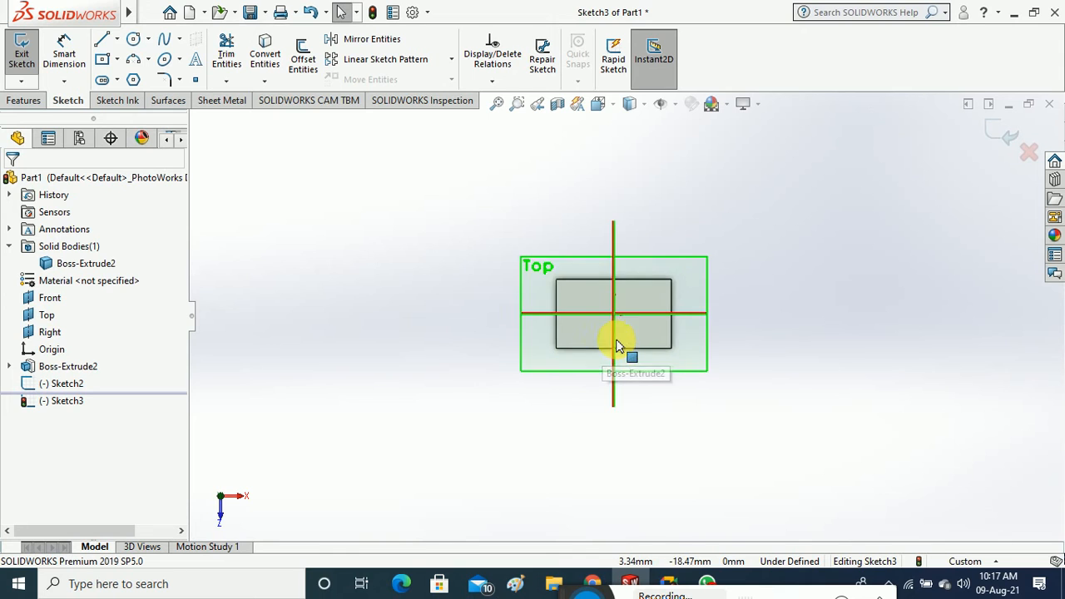
scroll(629, 313, down, 2)
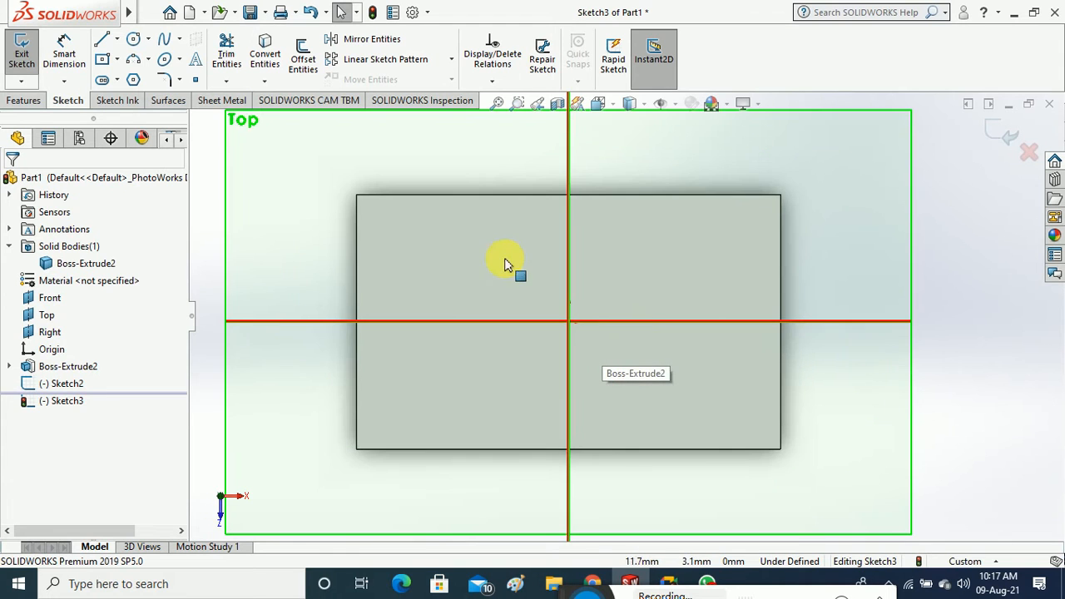
Sketch an open five-point spline across the block's top face, curving down to end on the horizontal centre plane
click(164, 41)
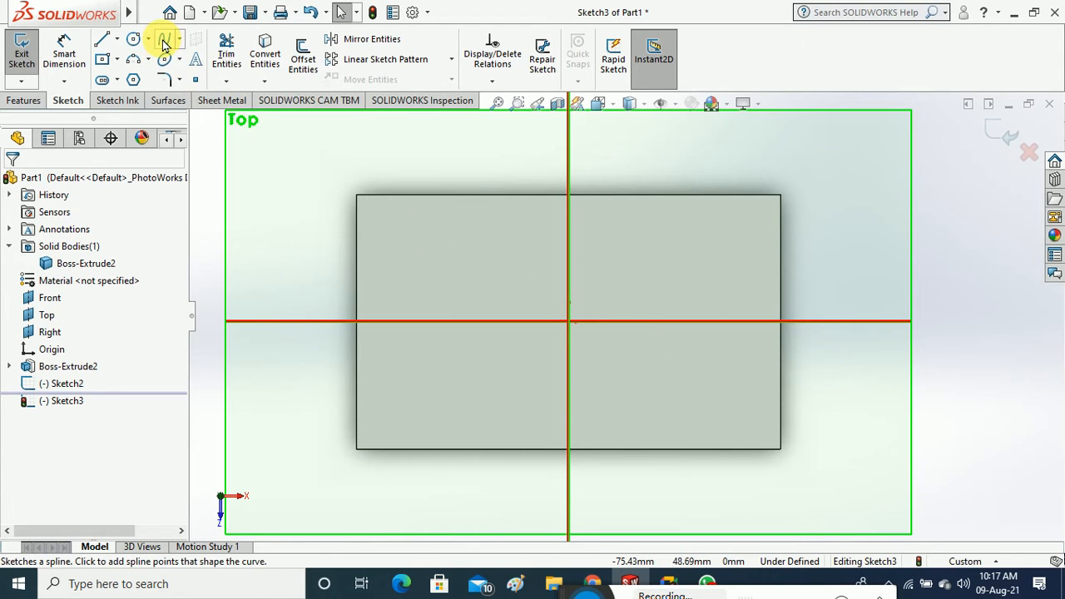
click(391, 243)
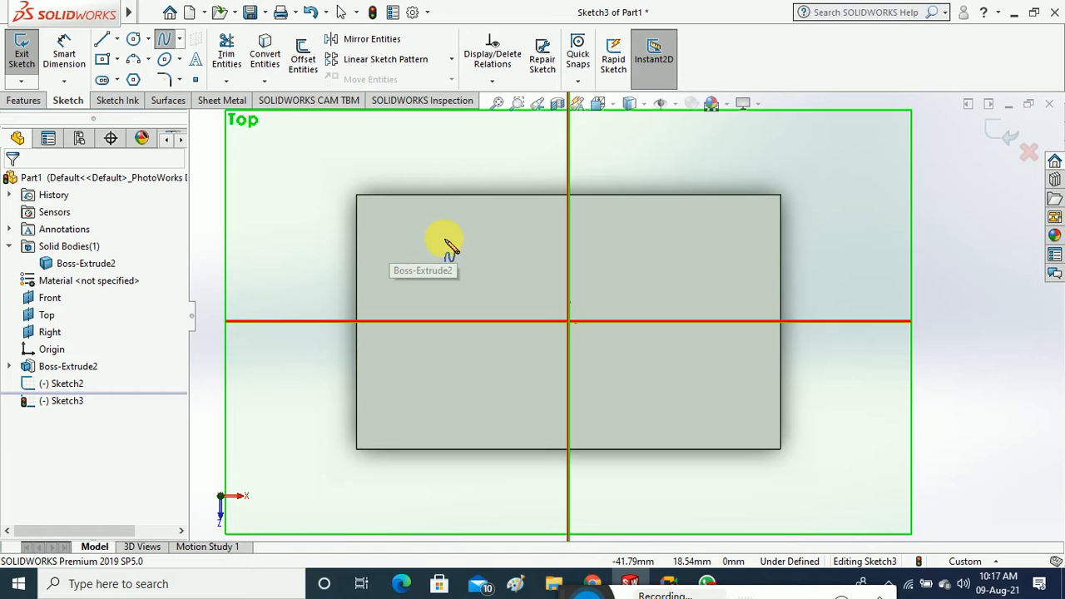
click(489, 243)
click(592, 227)
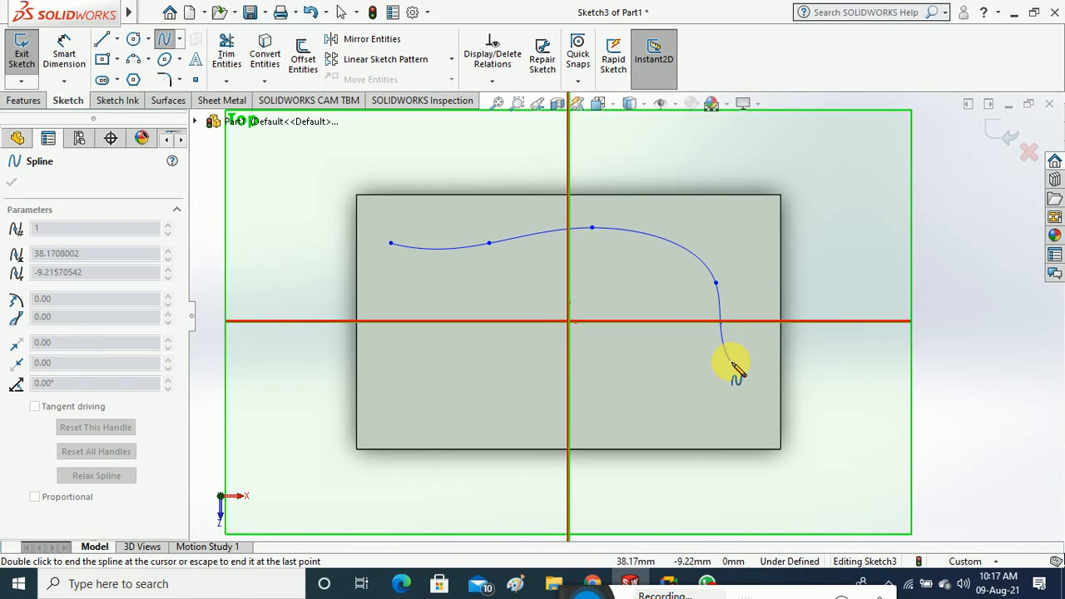
key(Escape)
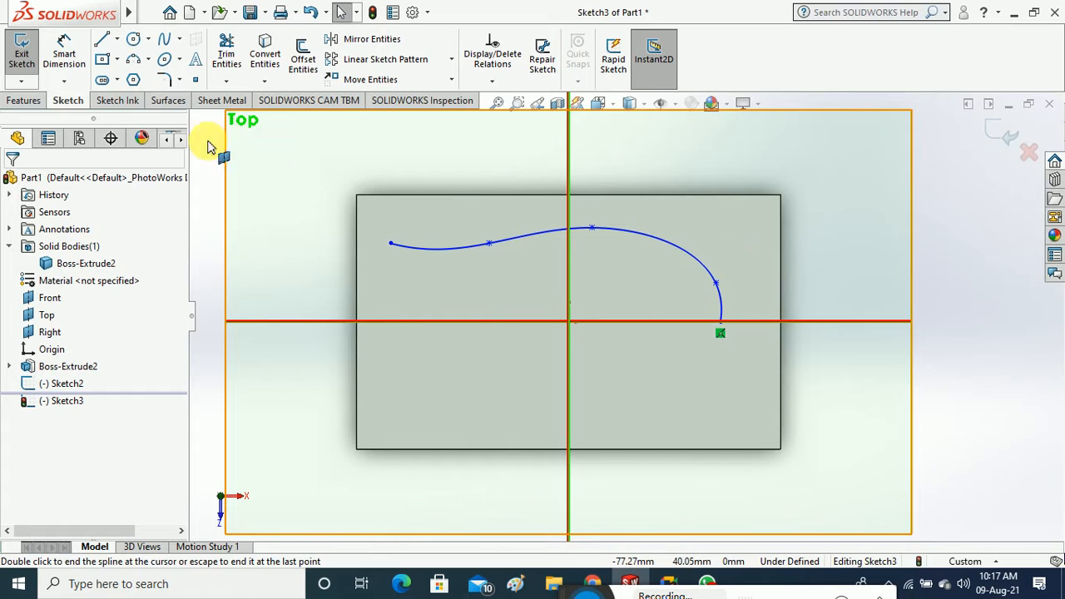
Offset the spline 2 mm toward the horizontal centre plane, keeping the offset dimension
click(305, 57)
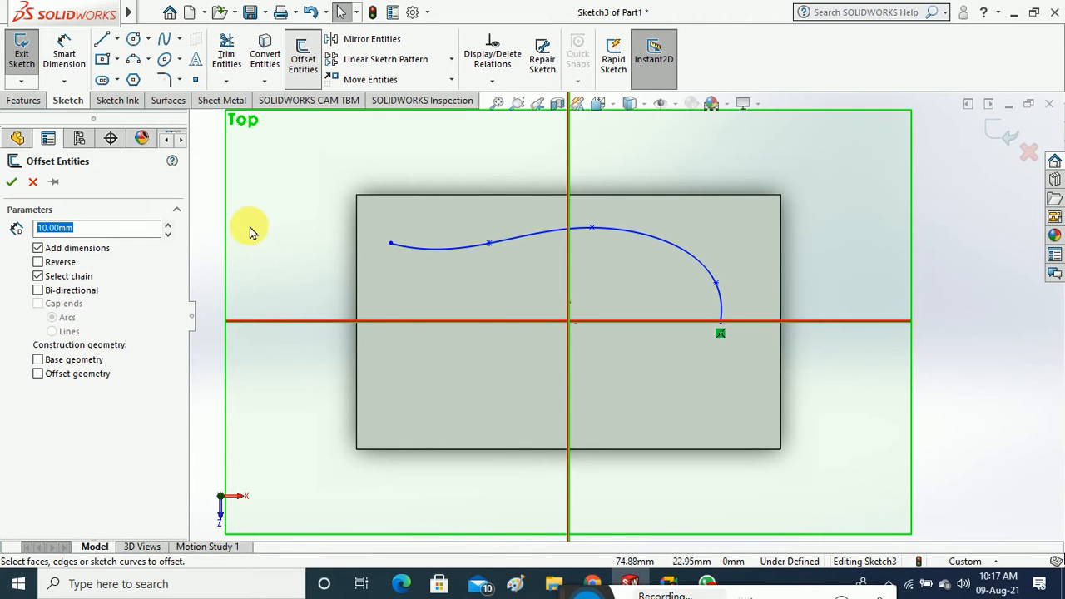
click(462, 250)
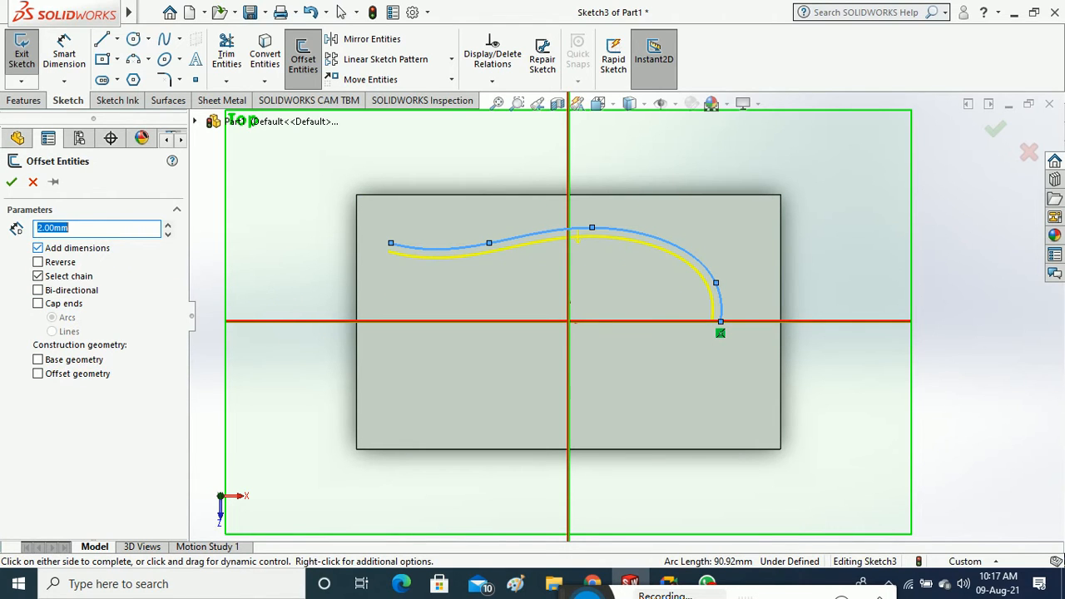
scroll(541, 278, down, 4)
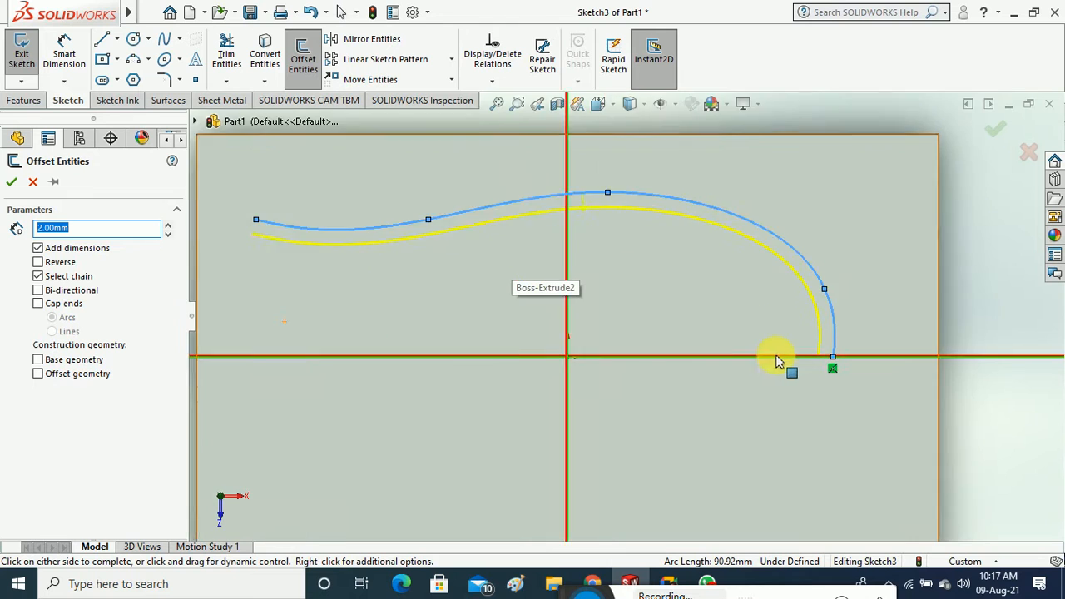
click(12, 183)
Close both ends of the band between the spline and its offset with short straight lines joining their endpoints
scroll(624, 333, up, 2)
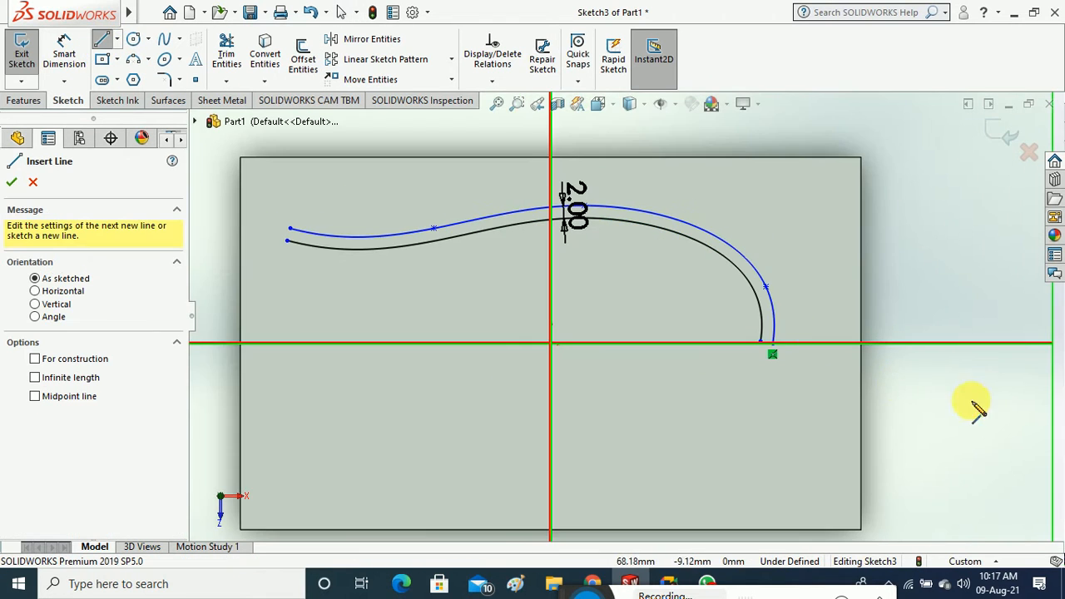
scroll(786, 351, down, 4)
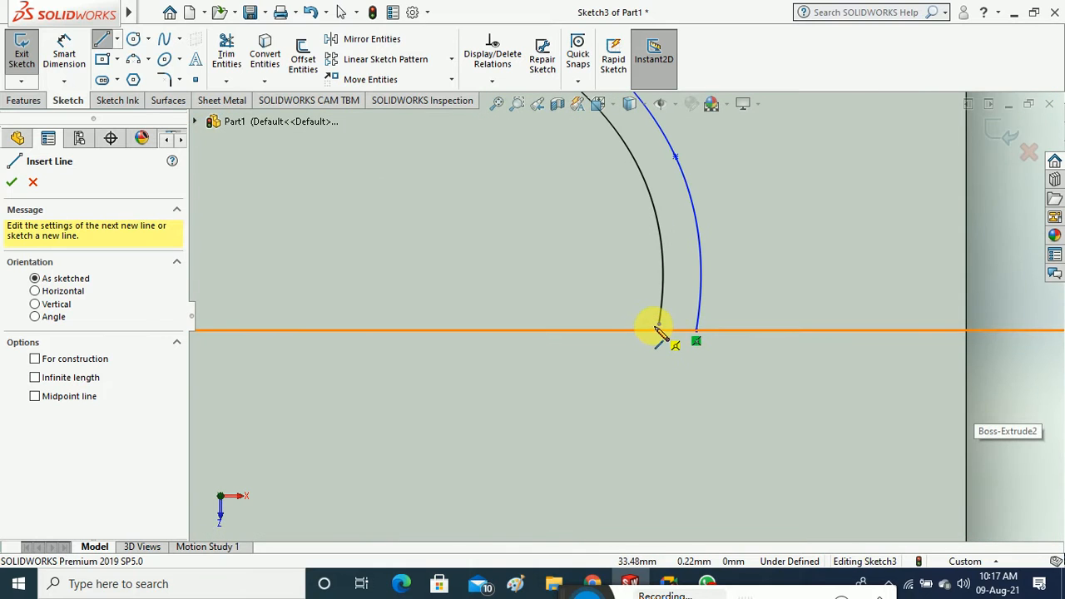
click(659, 327)
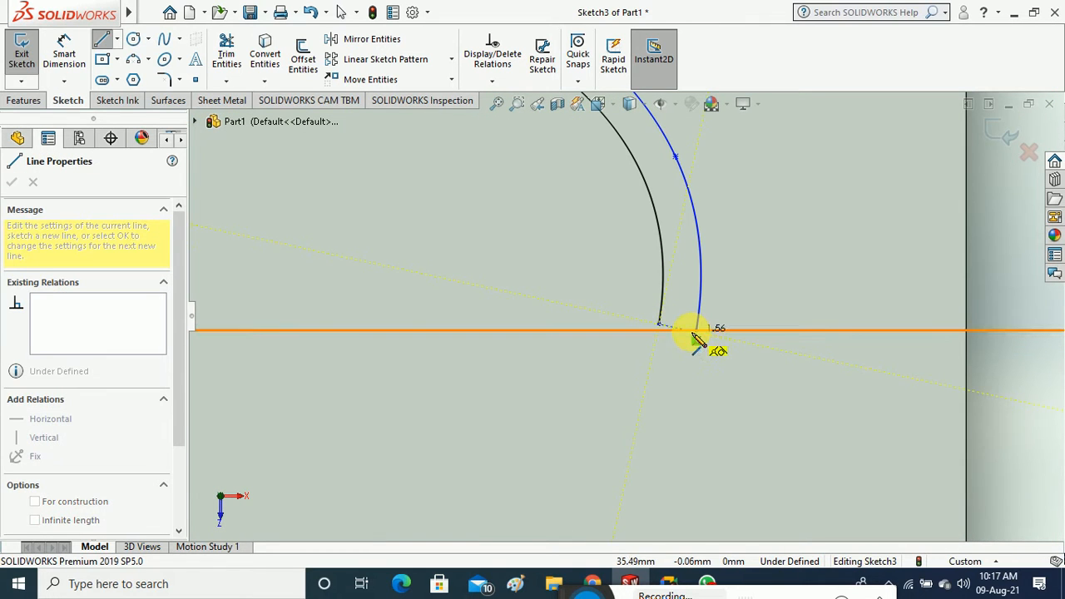
click(696, 331)
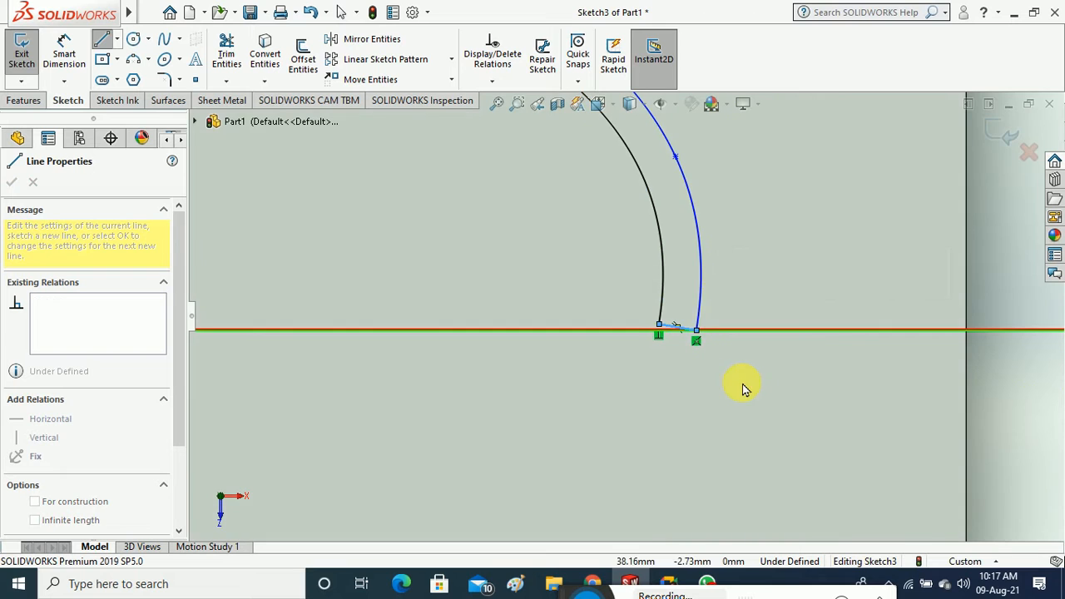
scroll(745, 389, up, 3)
scroll(427, 278, up, 1)
scroll(324, 270, down, 1)
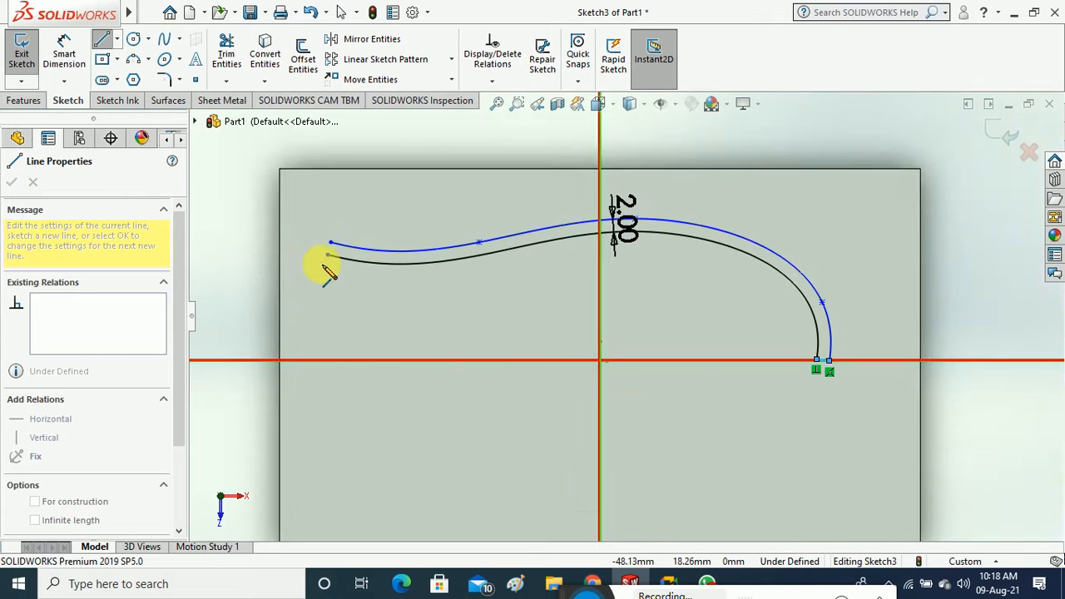
scroll(328, 270, down, 1)
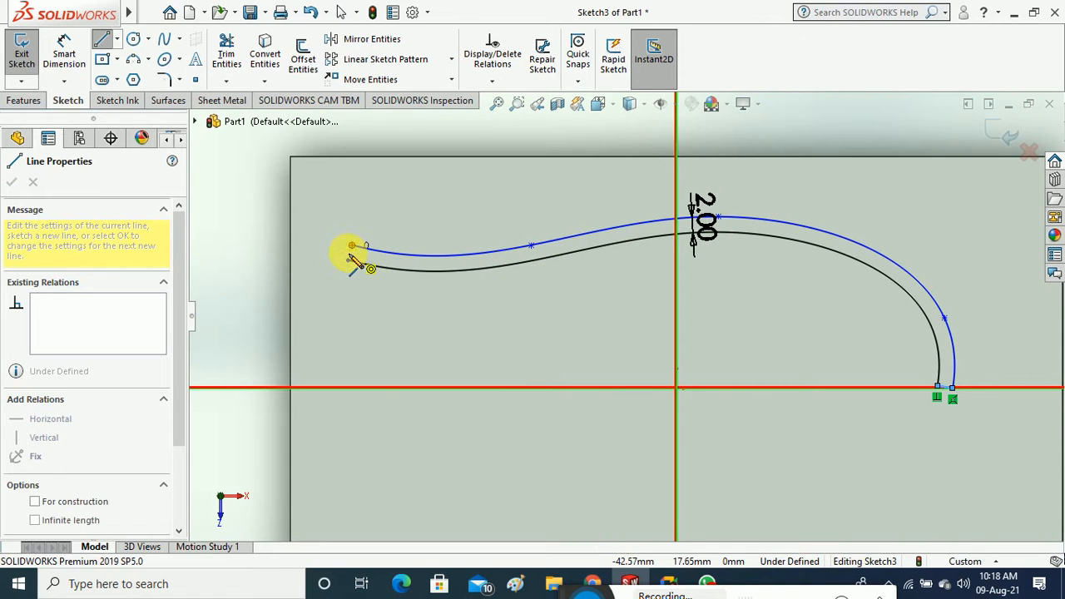
click(351, 258)
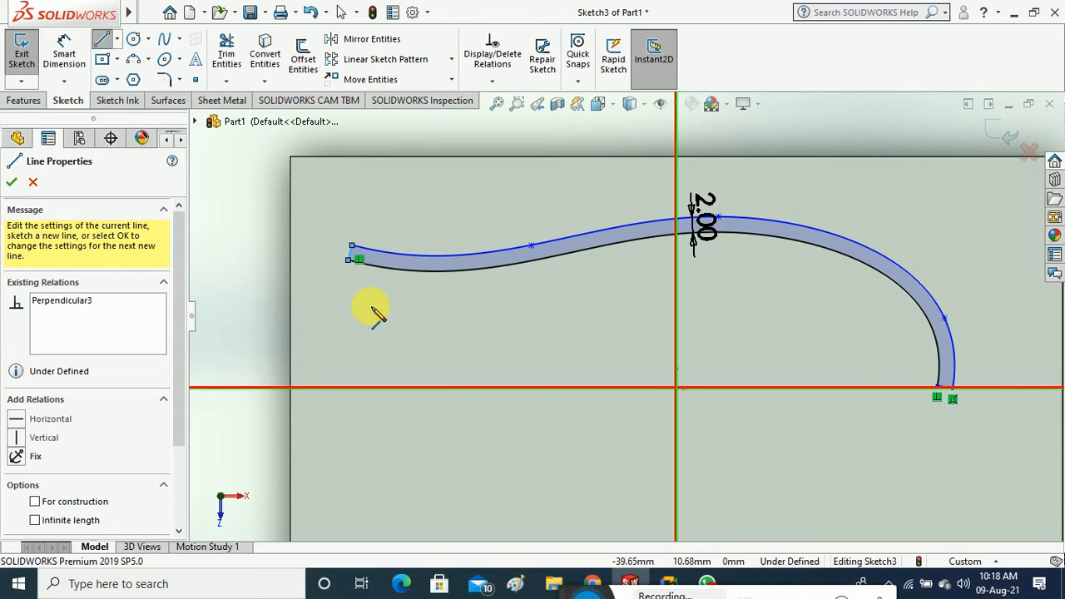
key(Escape)
Try to apply a Vertical relation to the short end line at the horizontal centre plane
scroll(946, 388, down, 2)
scroll(805, 366, down, 2)
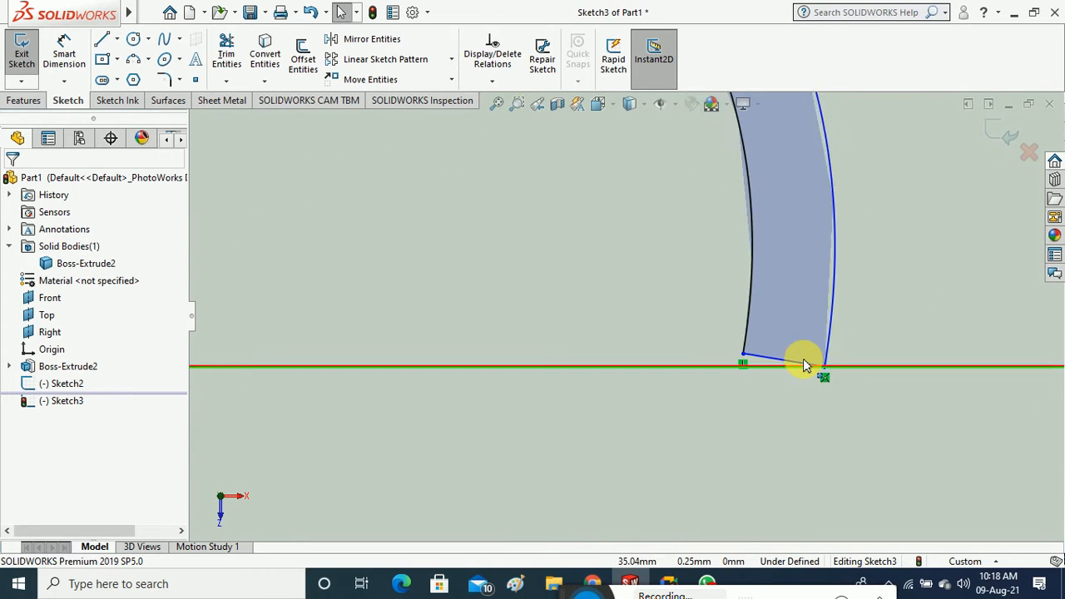
drag(805, 366, 695, 351)
click(705, 356)
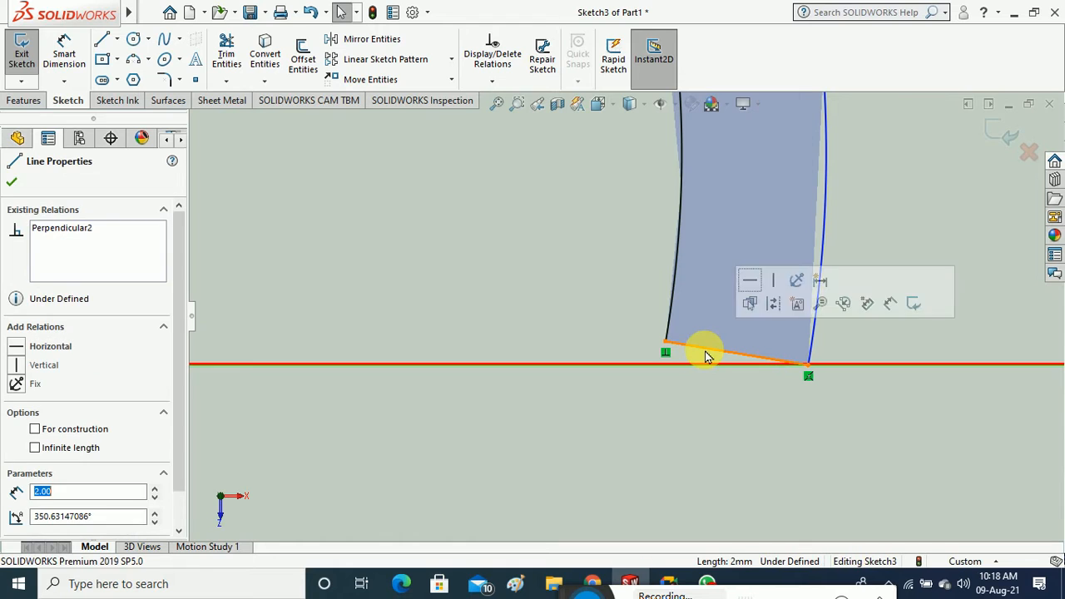
click(20, 372)
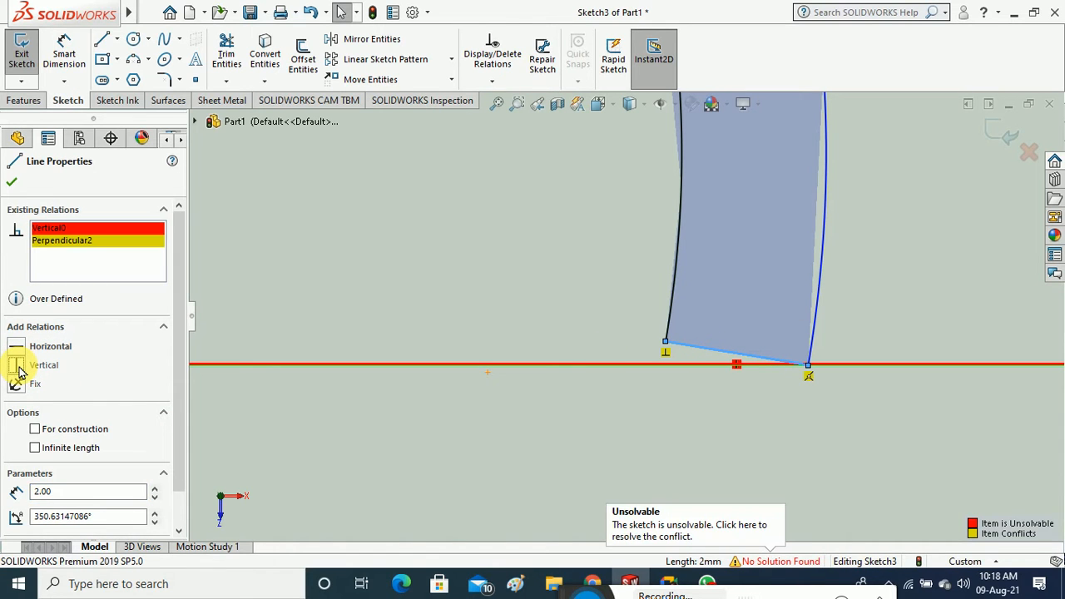
Delete the Perpendicular and Vertical relations from the short end line at the centre plane
right_click(68, 246)
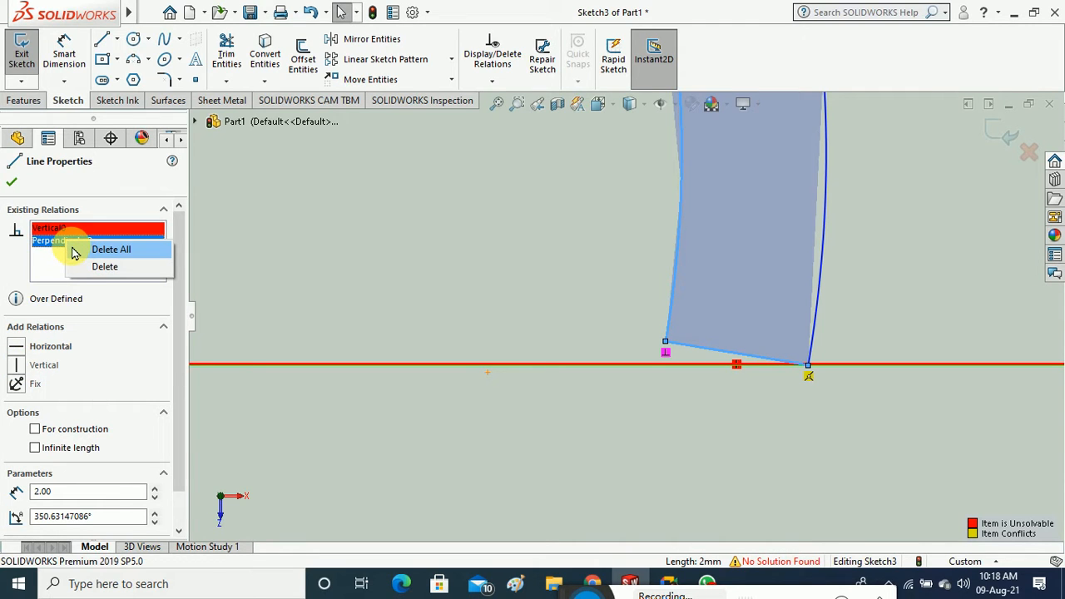
click(87, 267)
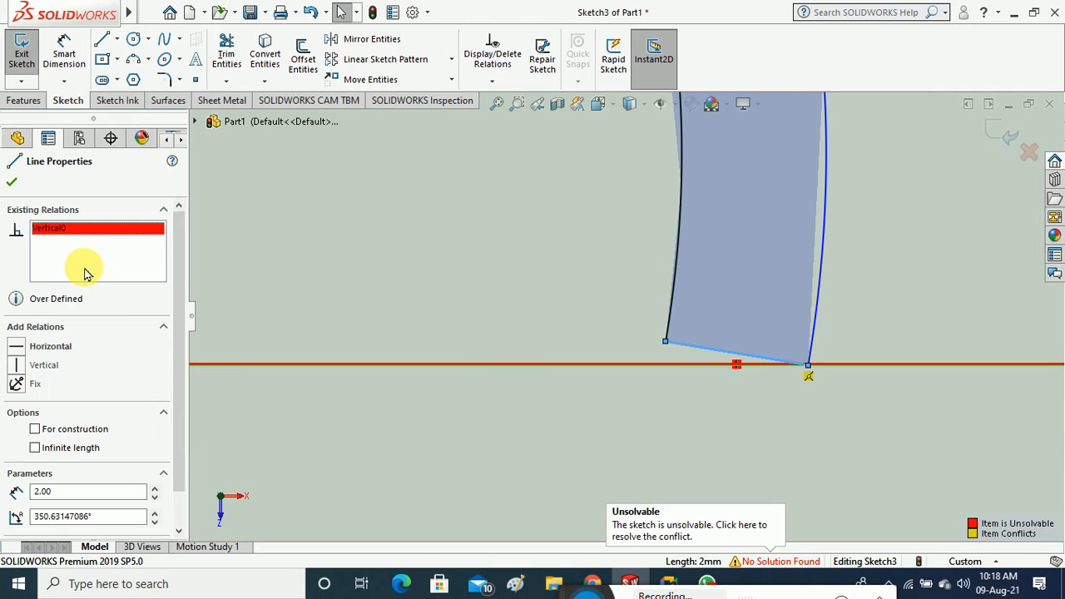
right_click(115, 228)
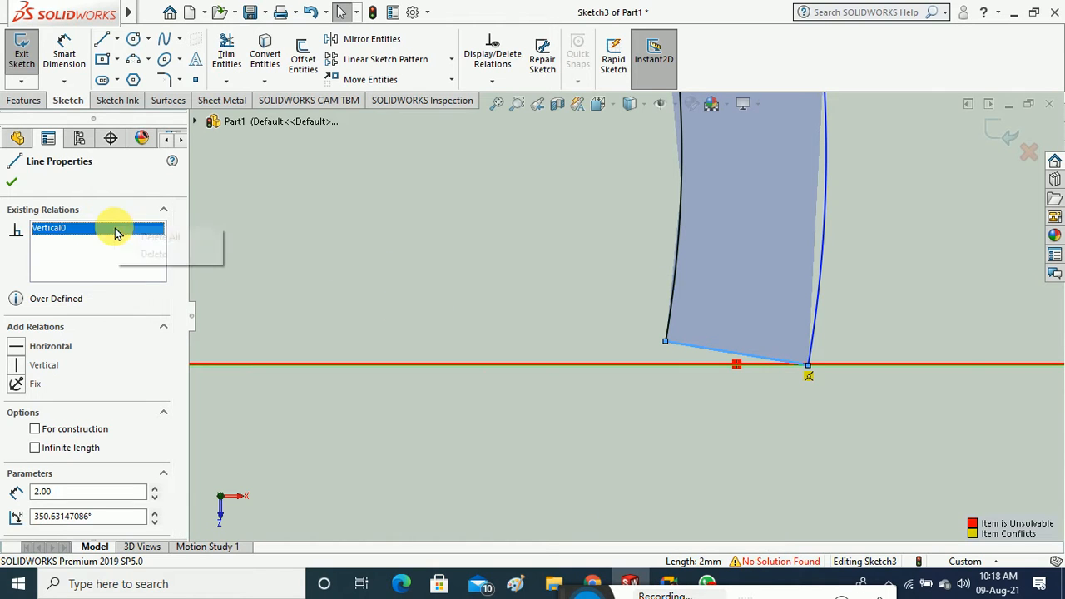
click(147, 256)
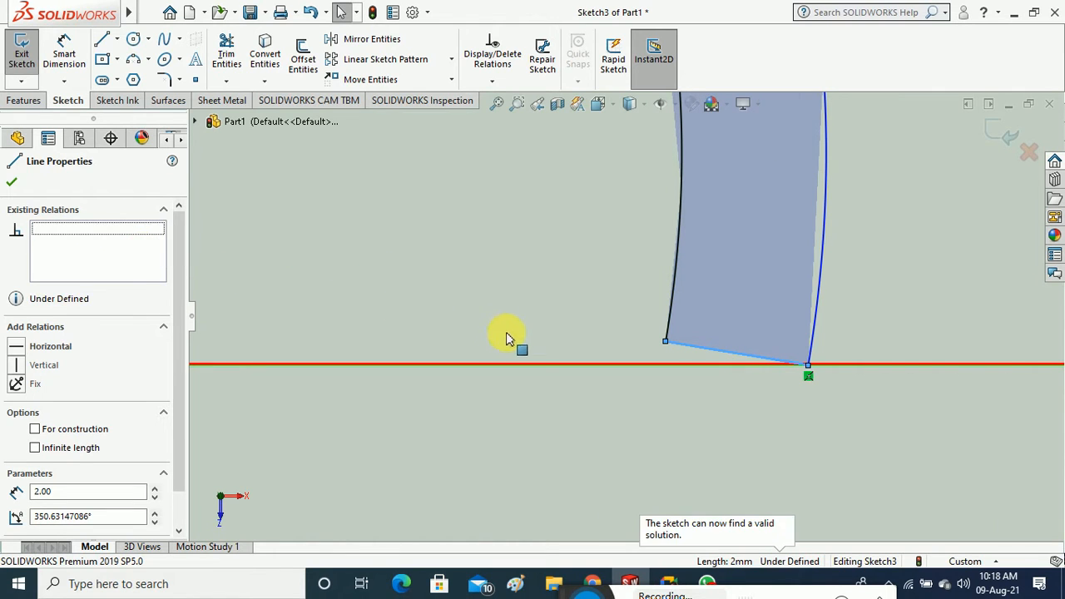
Make the short end line at the centre plane horizontal and exit the sketch
key(f)
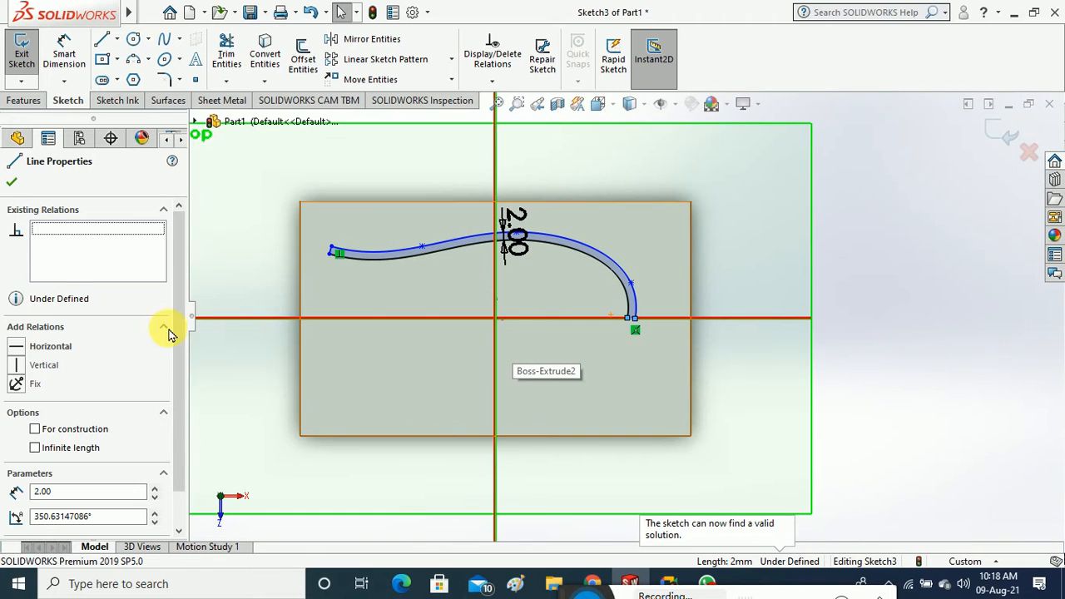
scroll(168, 333, down, 1)
scroll(616, 320, down, 5)
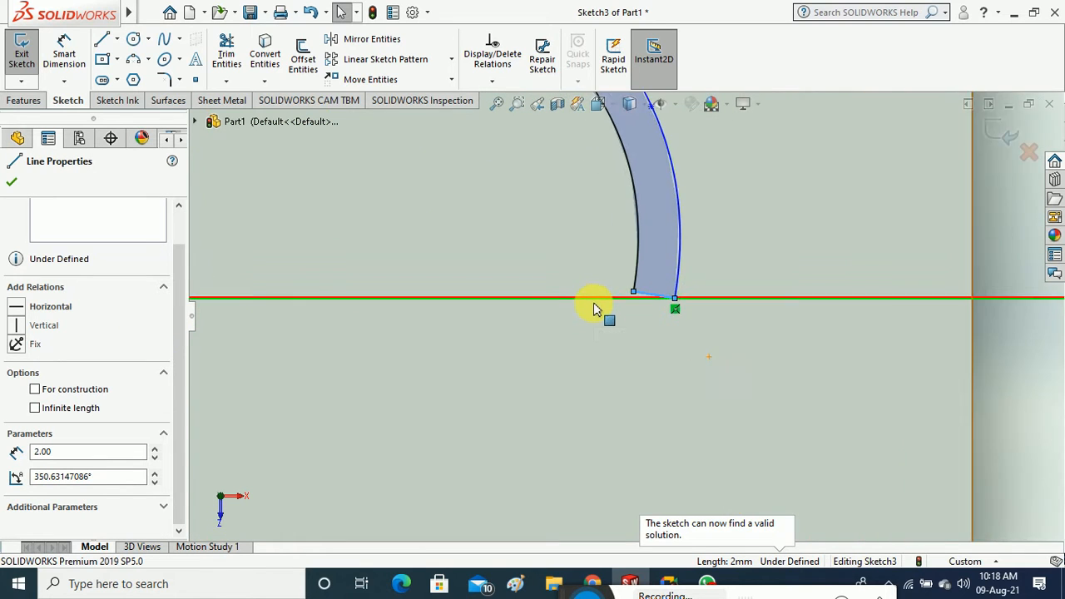
click(21, 310)
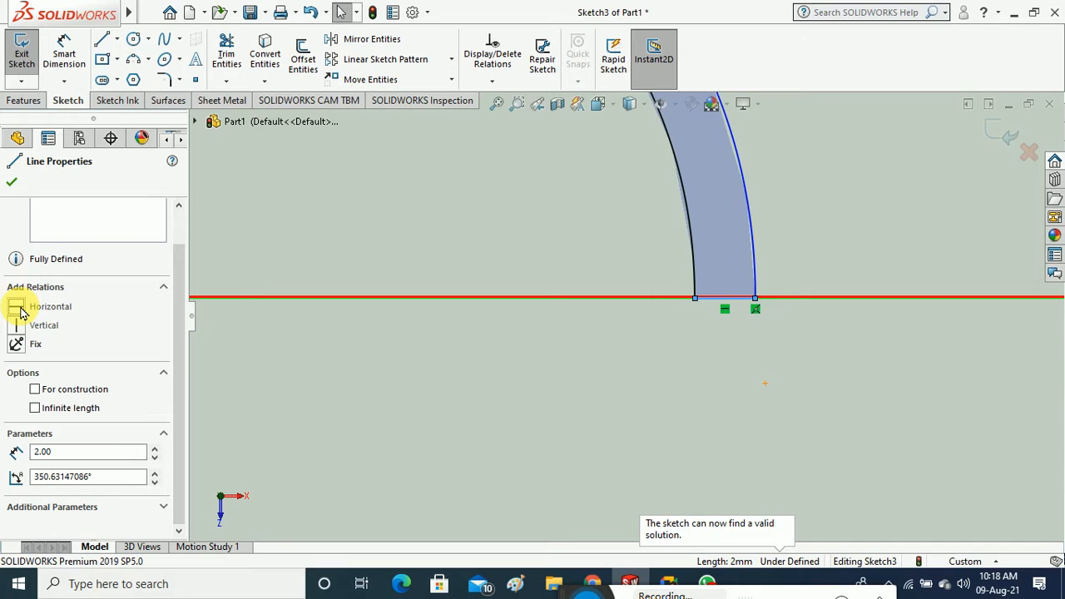
click(11, 185)
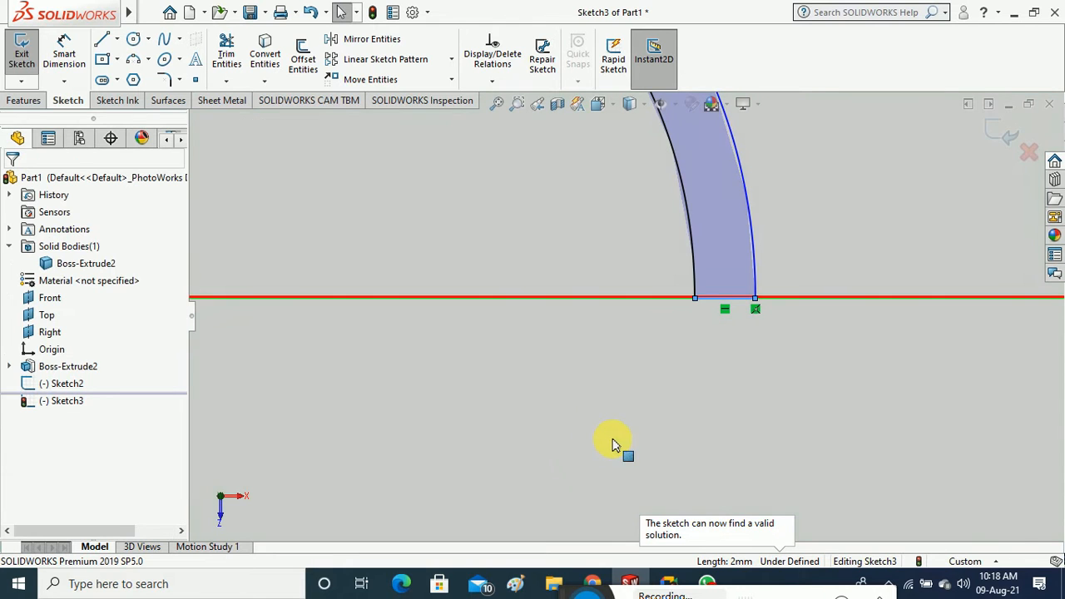
scroll(677, 408, up, 6)
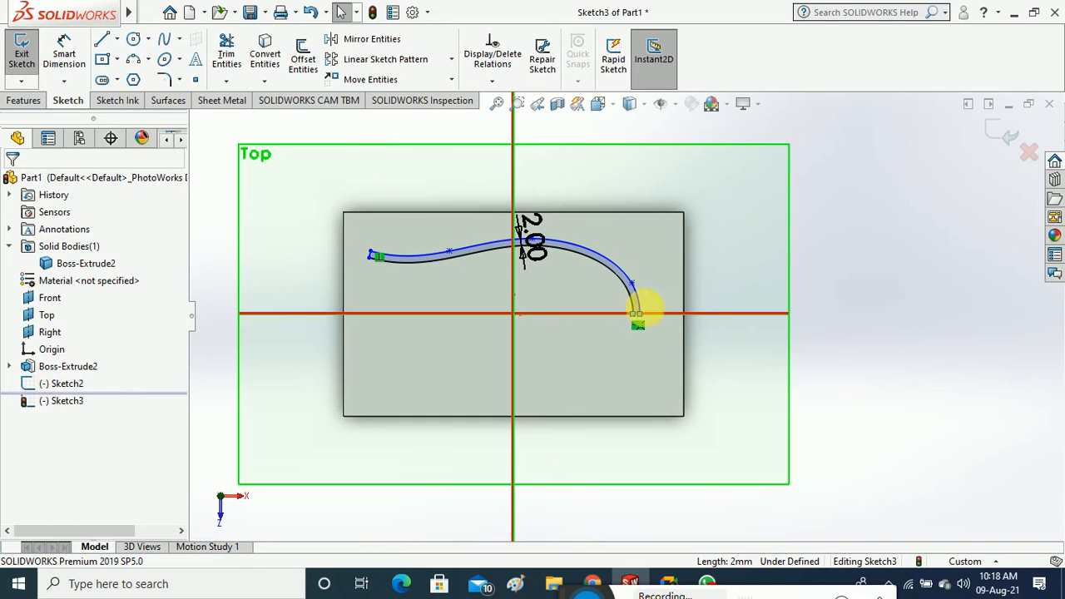
click(27, 55)
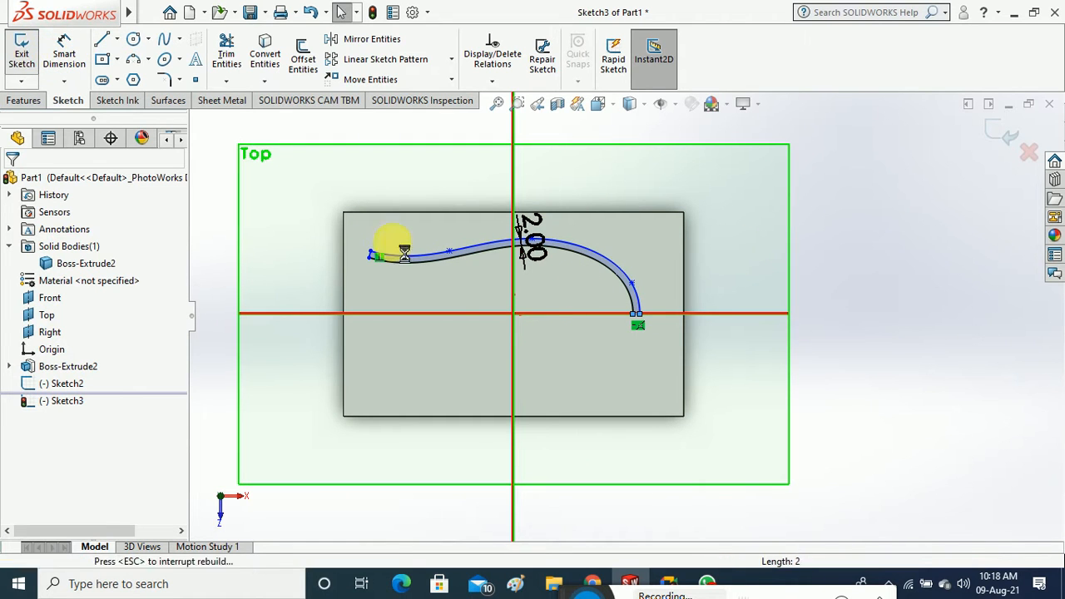
Revolve the spline profile 360° about its short end line on the centre plane as a separate body, without merging the result
click(25, 101)
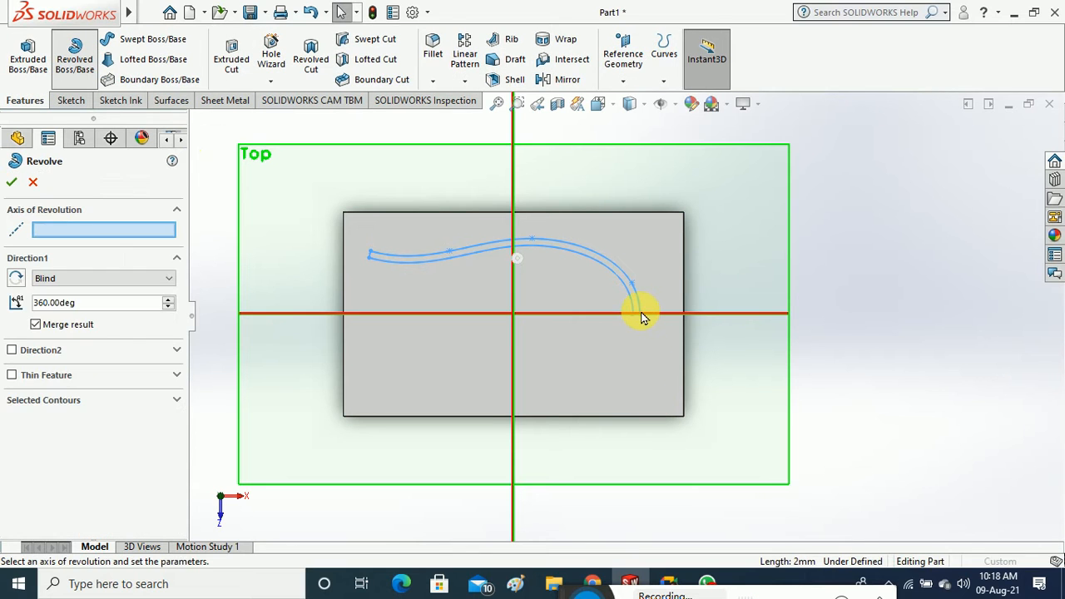
scroll(654, 358, down, 8)
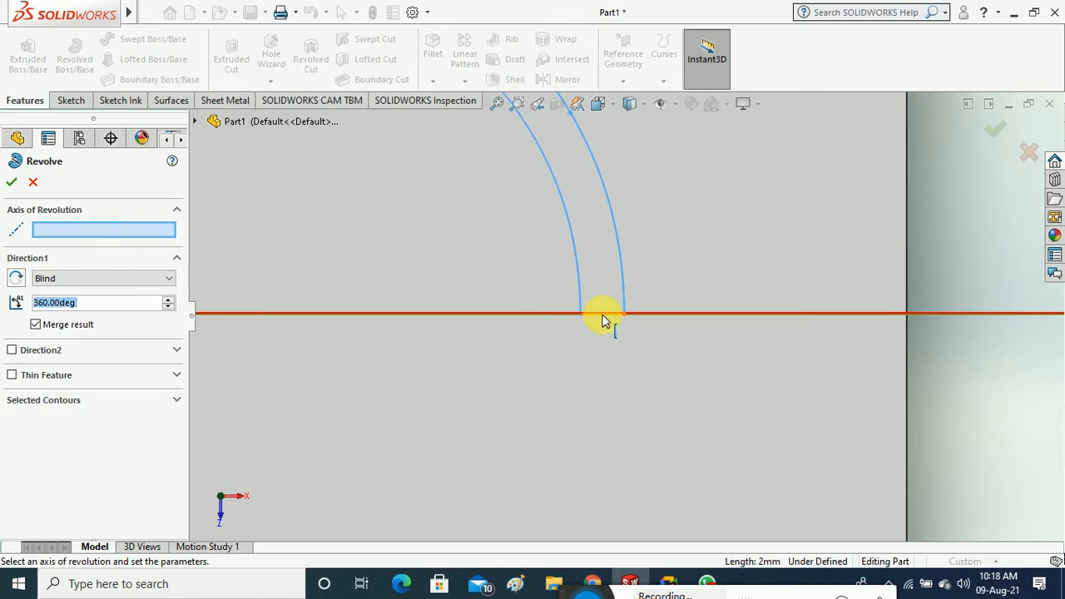
scroll(601, 315, up, 5)
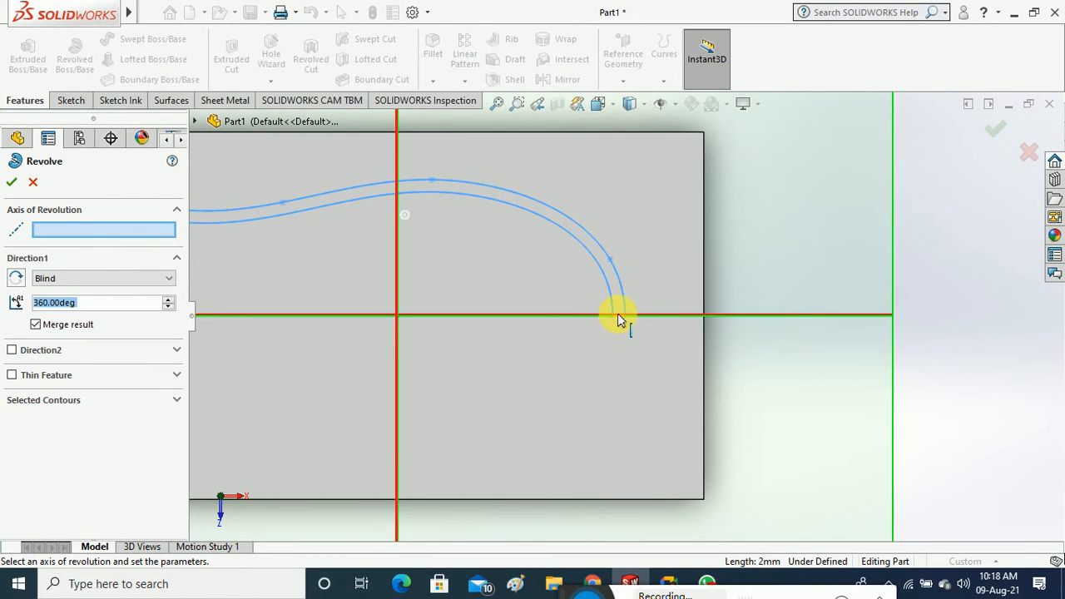
click(618, 321)
scroll(624, 316, up, 4)
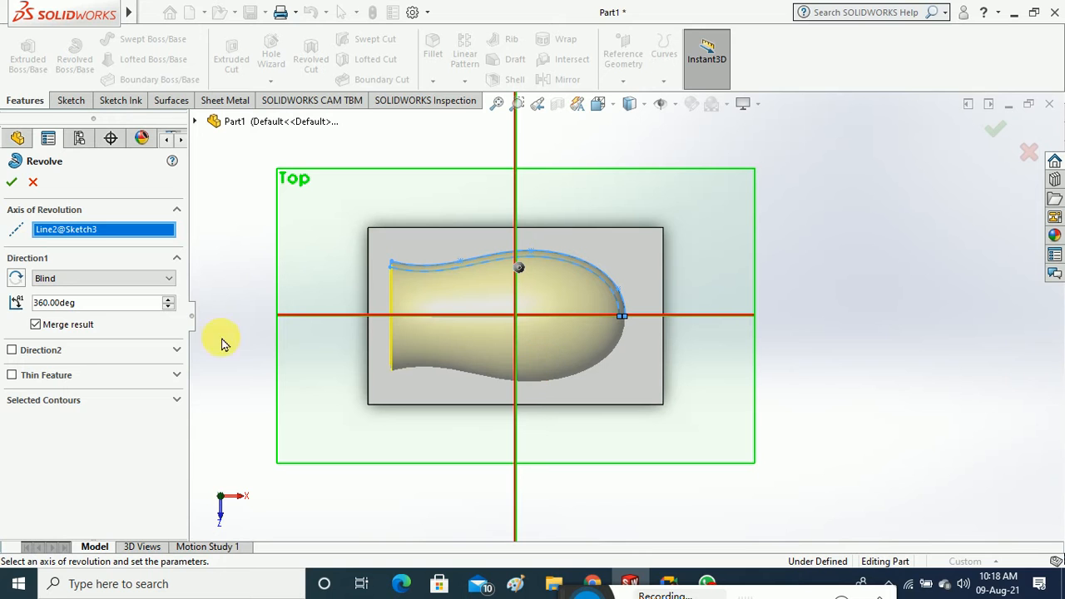
click(12, 184)
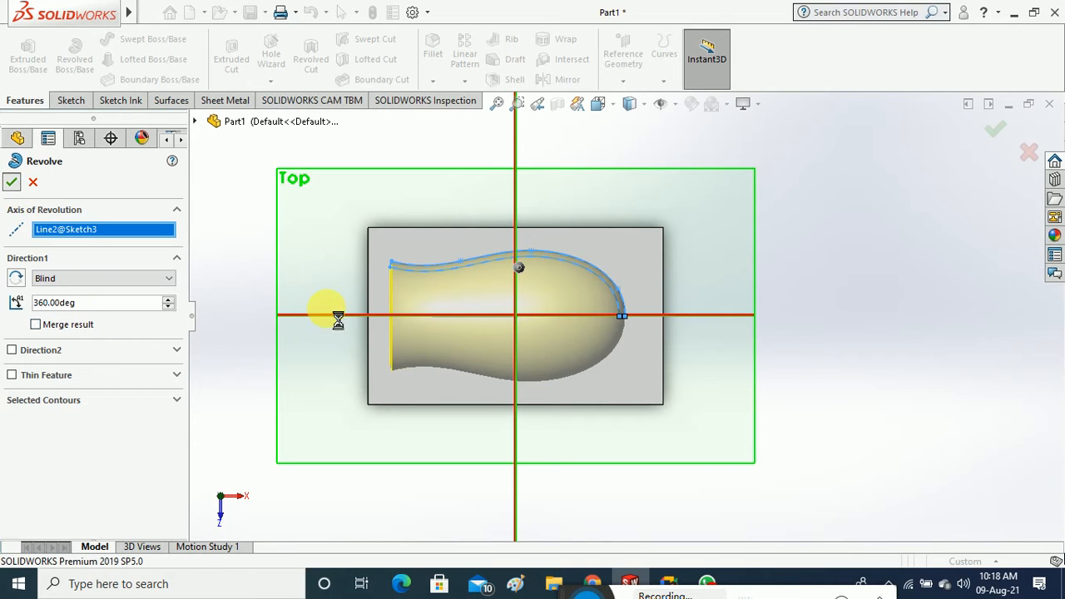
Reopen the revolve's profile sketch for editing and view it from the top
middle_drag(309, 335, 449, 387)
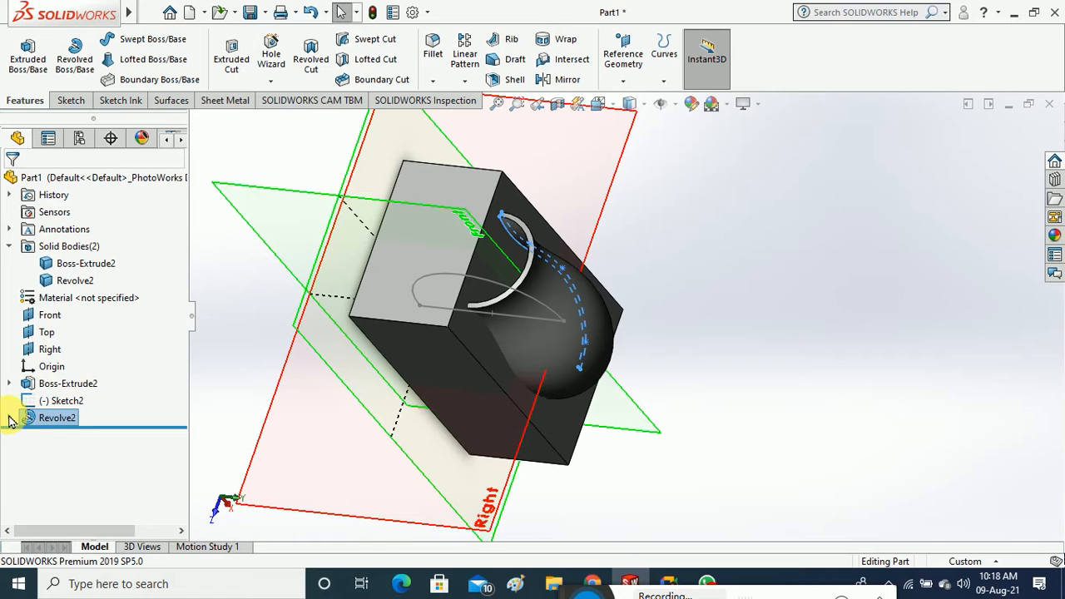
click(9, 418)
right_click(66, 435)
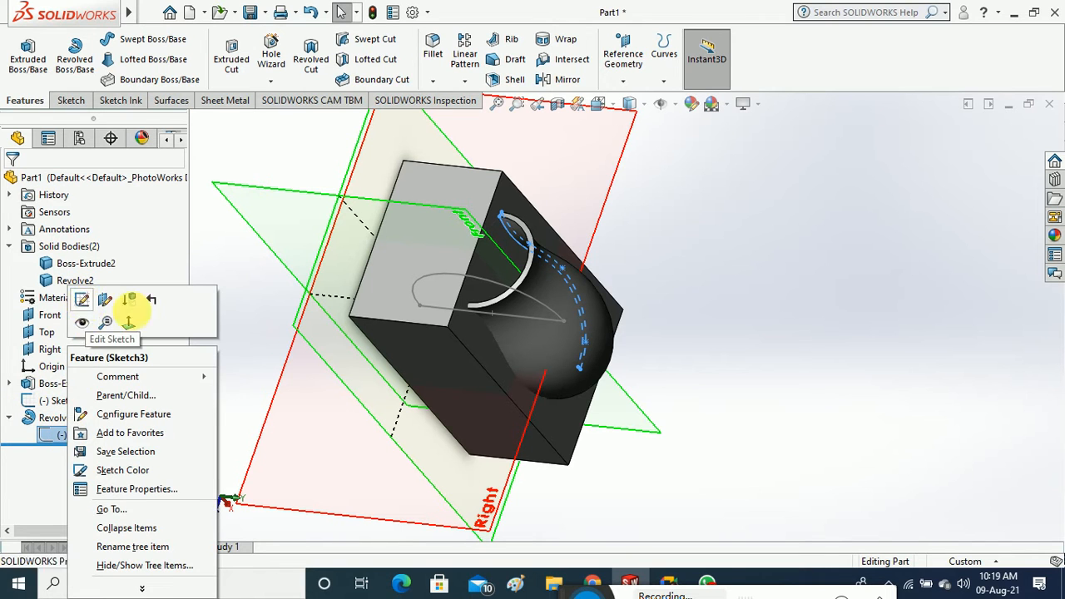
click(129, 312)
middle_drag(561, 380, 575, 128)
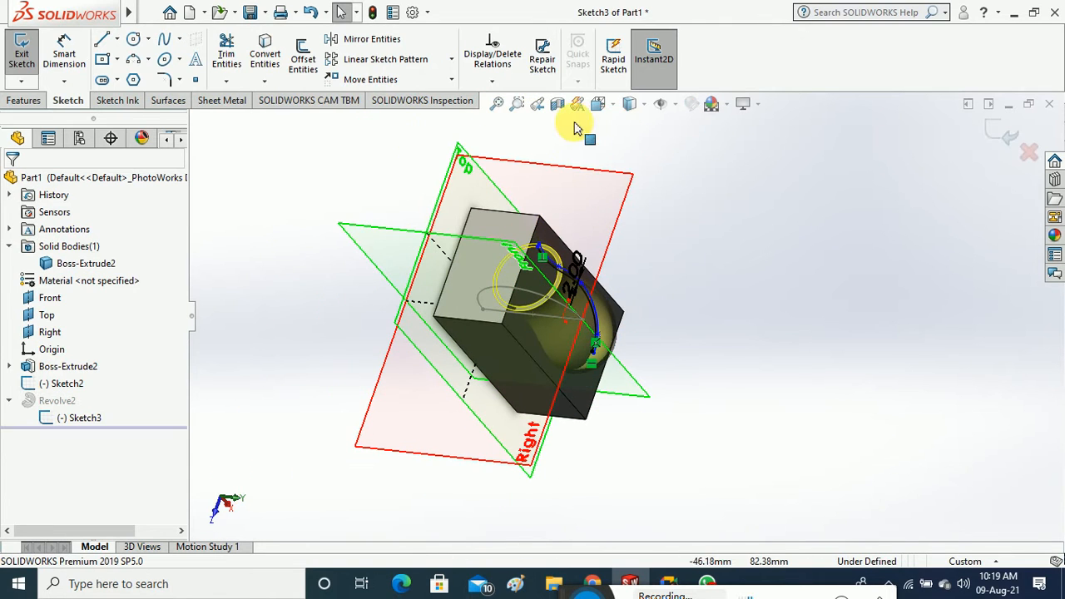
click(599, 103)
click(688, 191)
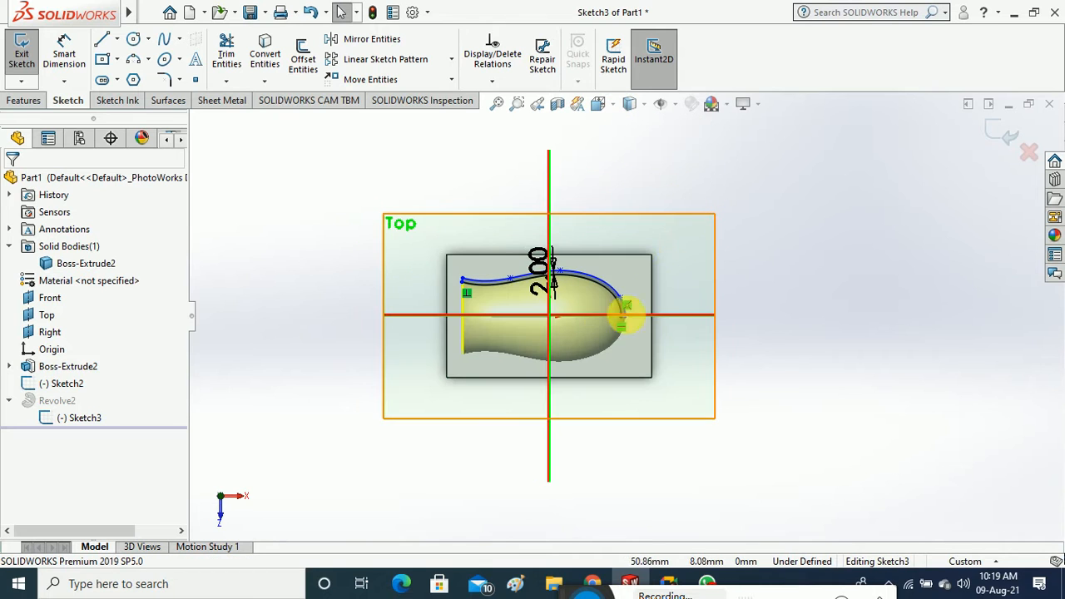
Delete the outer offset spline from the revolve's profile sketch
scroll(574, 283, down, 5)
scroll(409, 295, down, 2)
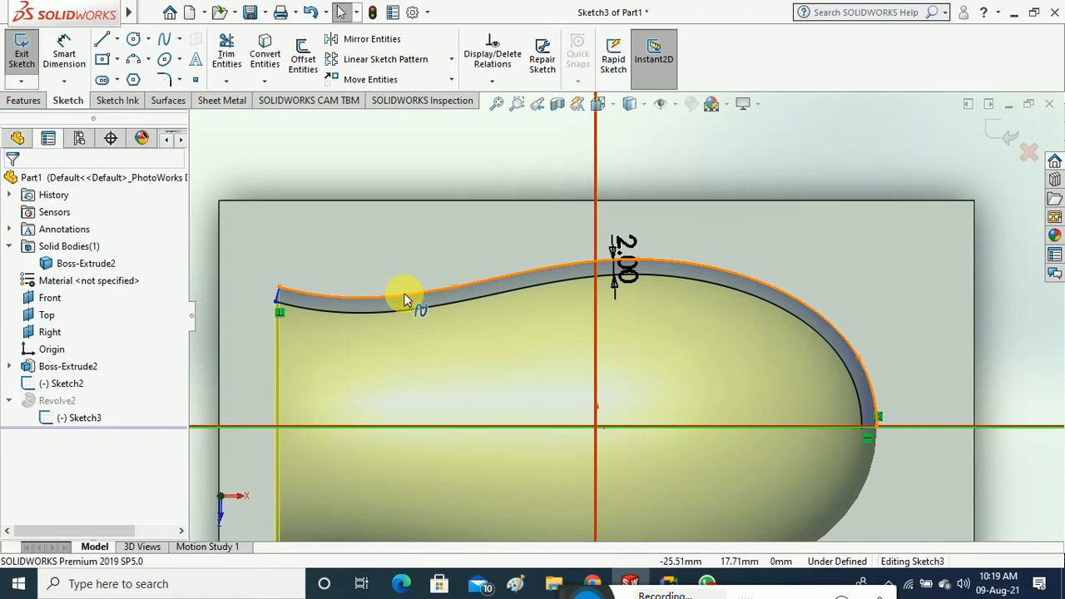
click(405, 298)
key(Escape)
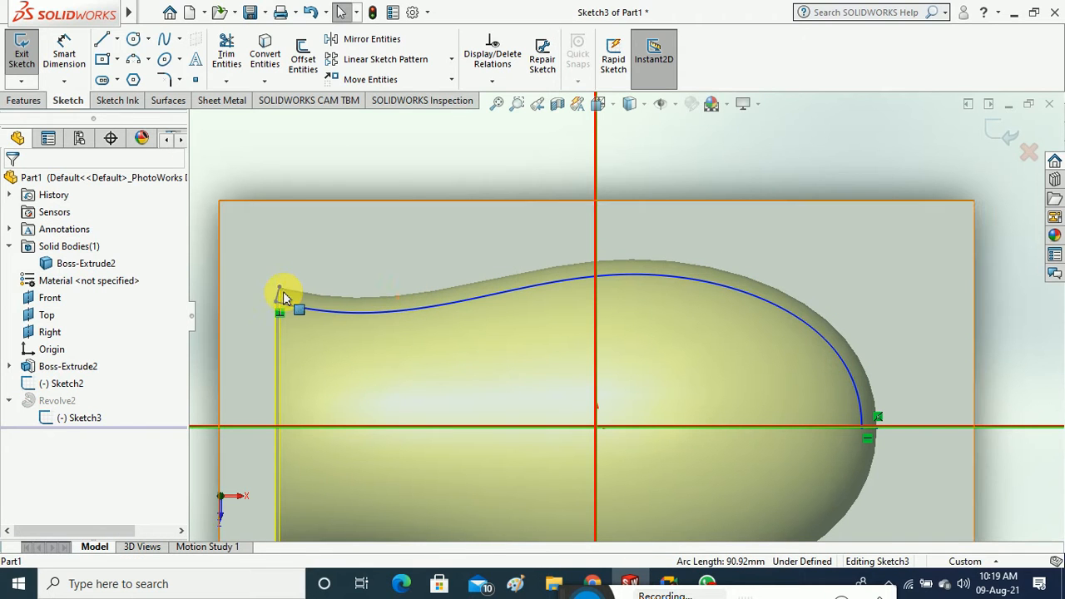
Delete the short 2 mm end line at the open end of the remaining spline, away from the centre plane
click(277, 295)
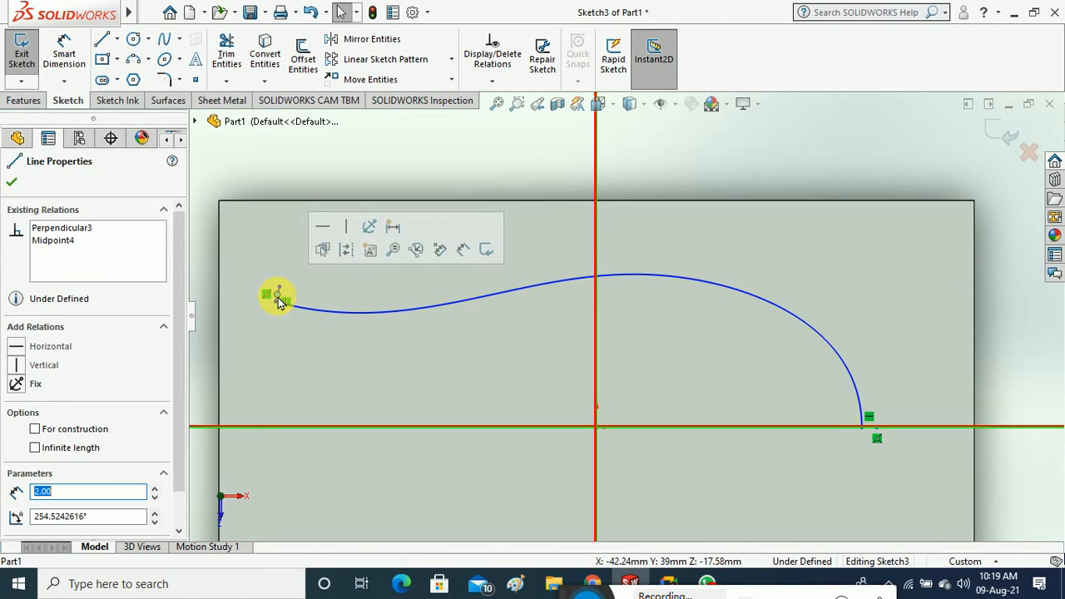
key(Delete)
click(638, 296)
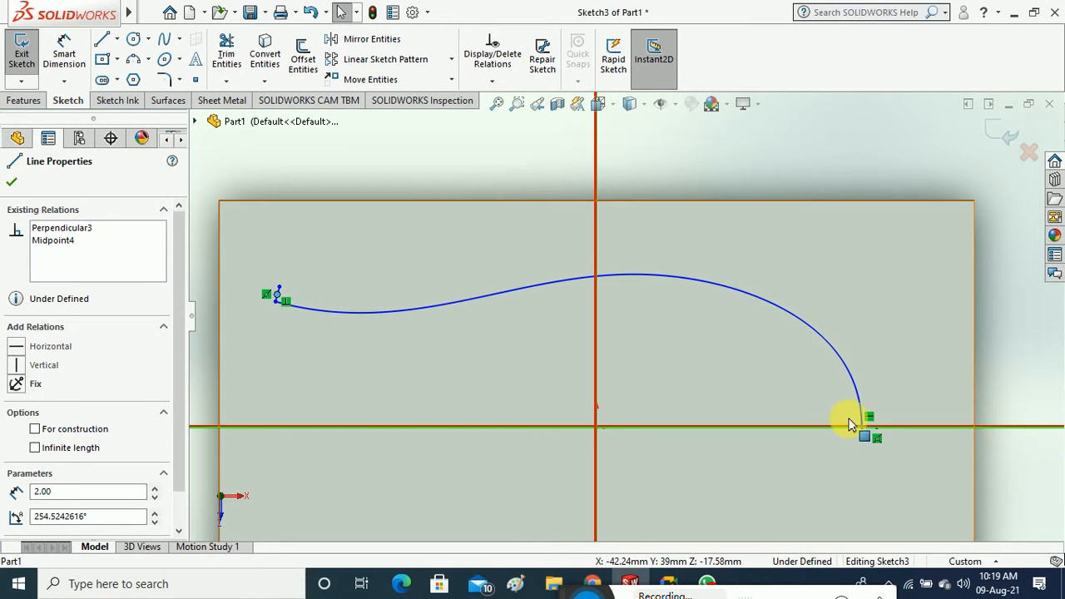
scroll(866, 421, down, 5)
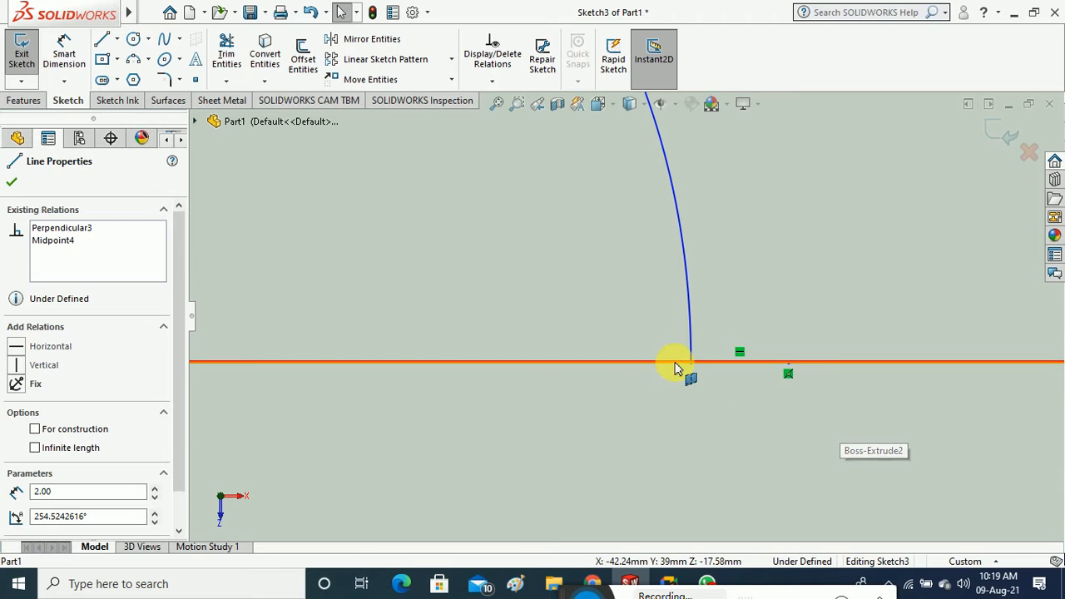
scroll(701, 411, up, 6)
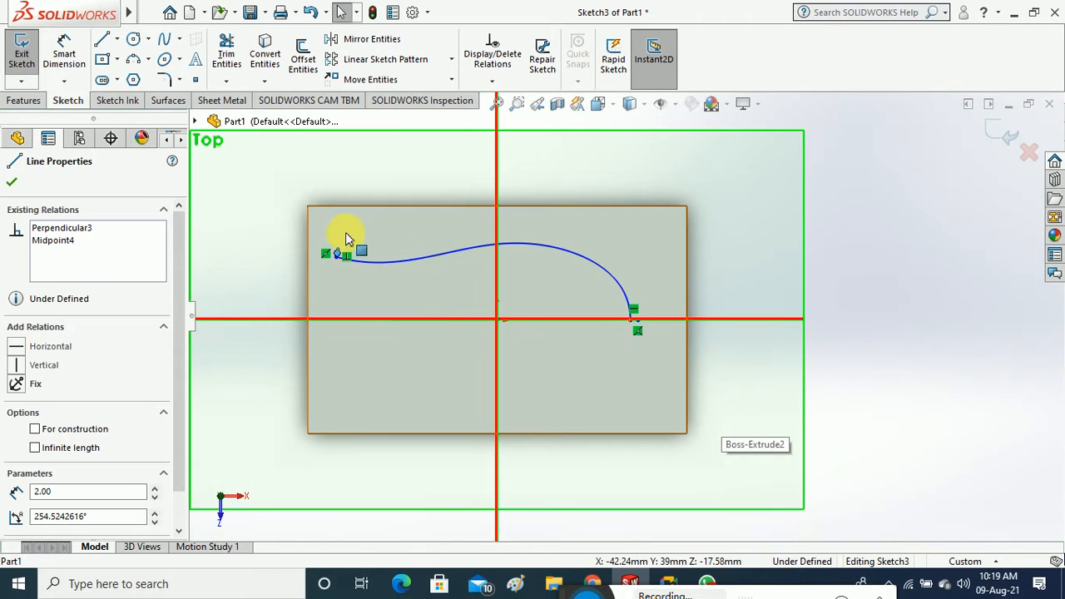
scroll(347, 238, down, 5)
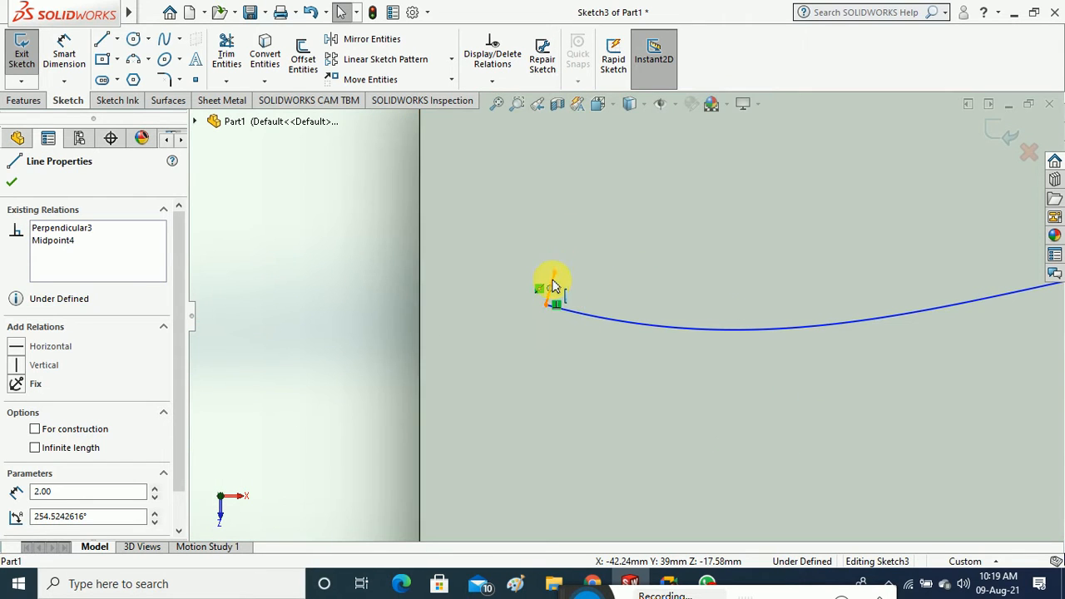
click(552, 282)
key(Delete)
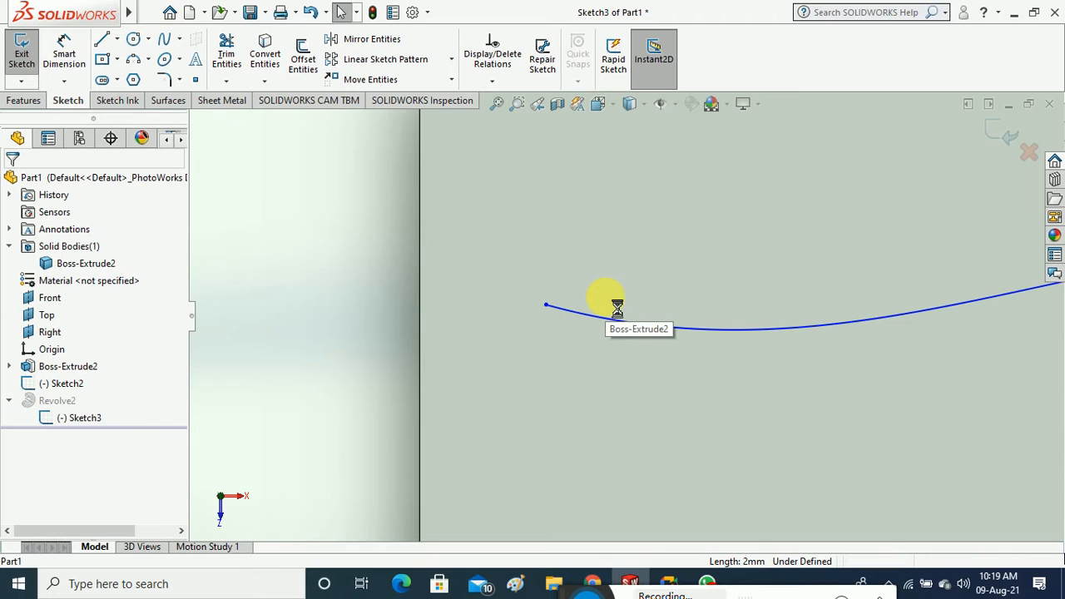
Close the profile with a vertical line from the spline's open end to the centre plane and a horizontal line to its other end
scroll(480, 418, up, 2)
scroll(480, 419, up, 3)
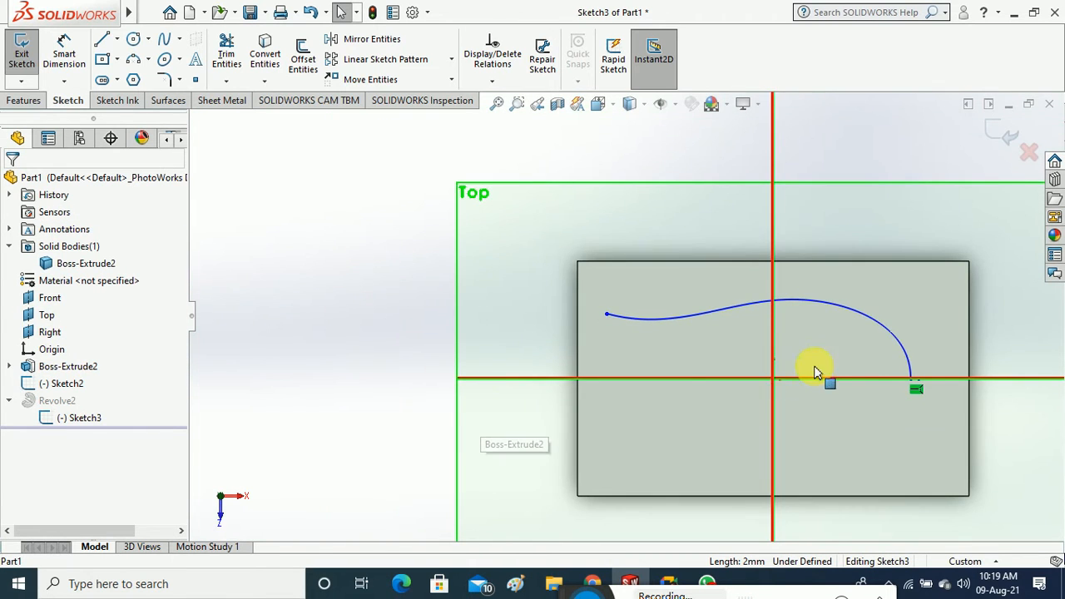
scroll(898, 364, down, 2)
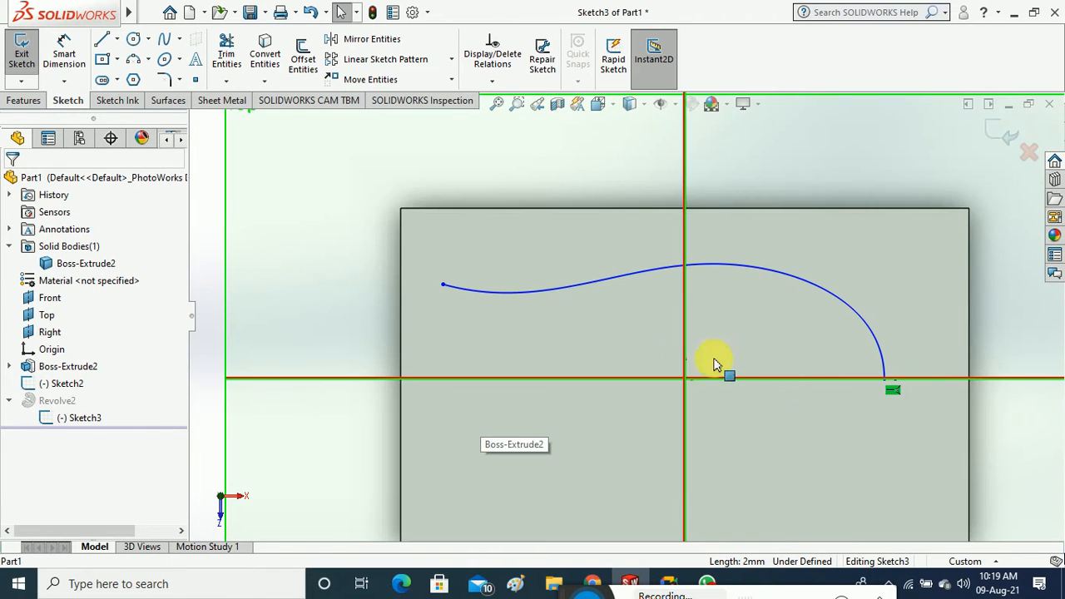
click(101, 40)
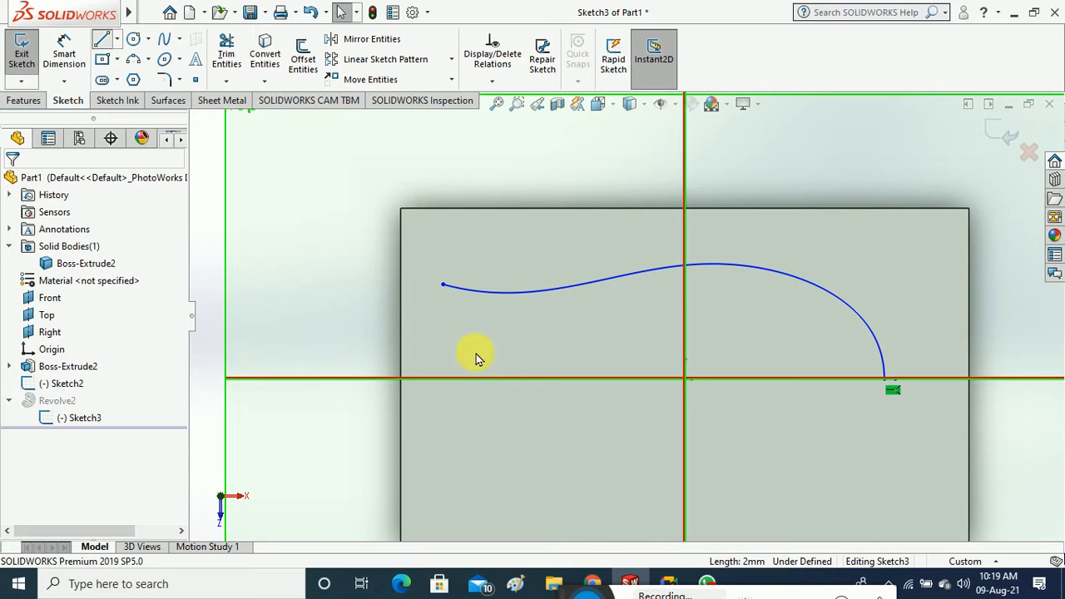
click(443, 285)
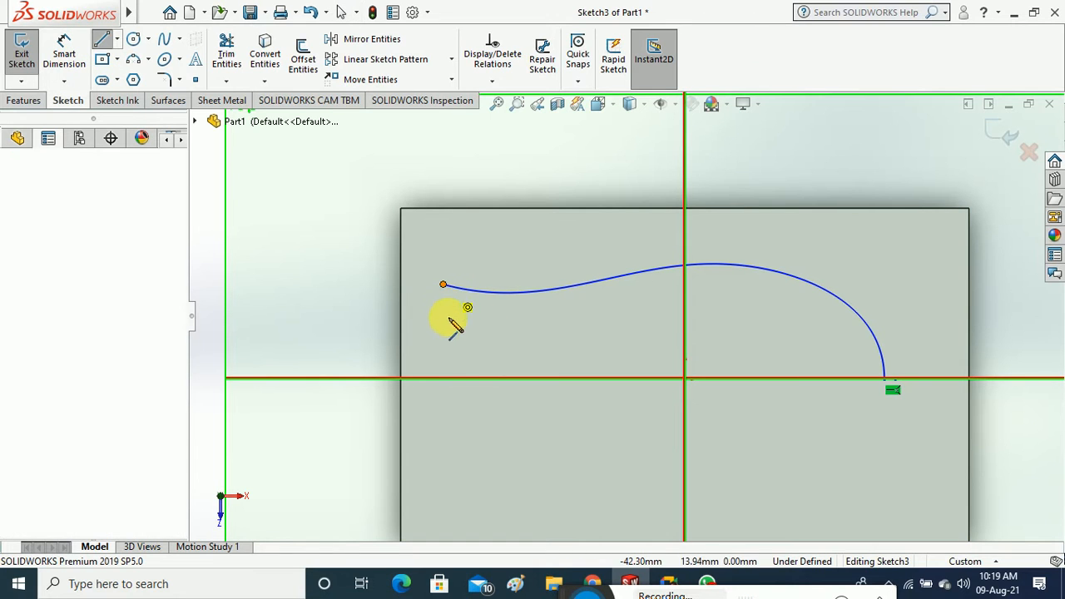
click(443, 380)
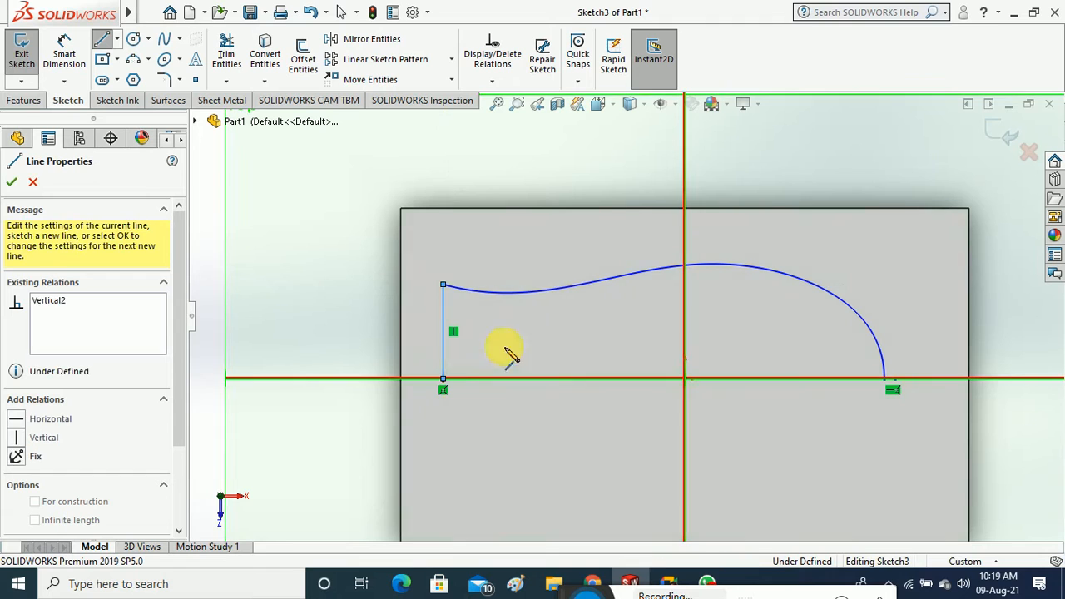
click(884, 379)
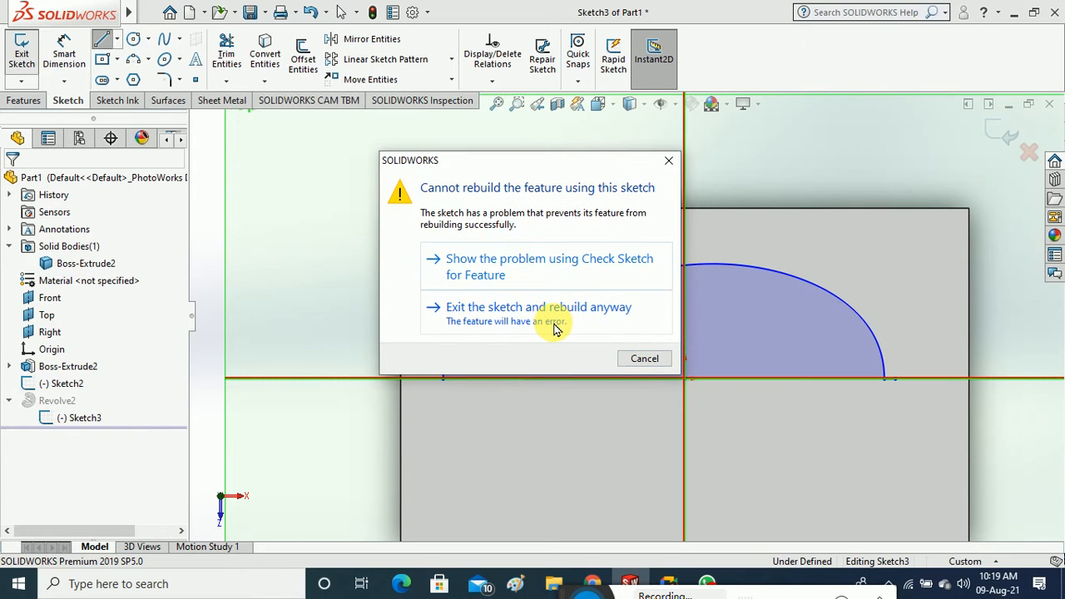
Exit the profile sketch, rebuild the revolve anyway and dismiss the error report
click(556, 326)
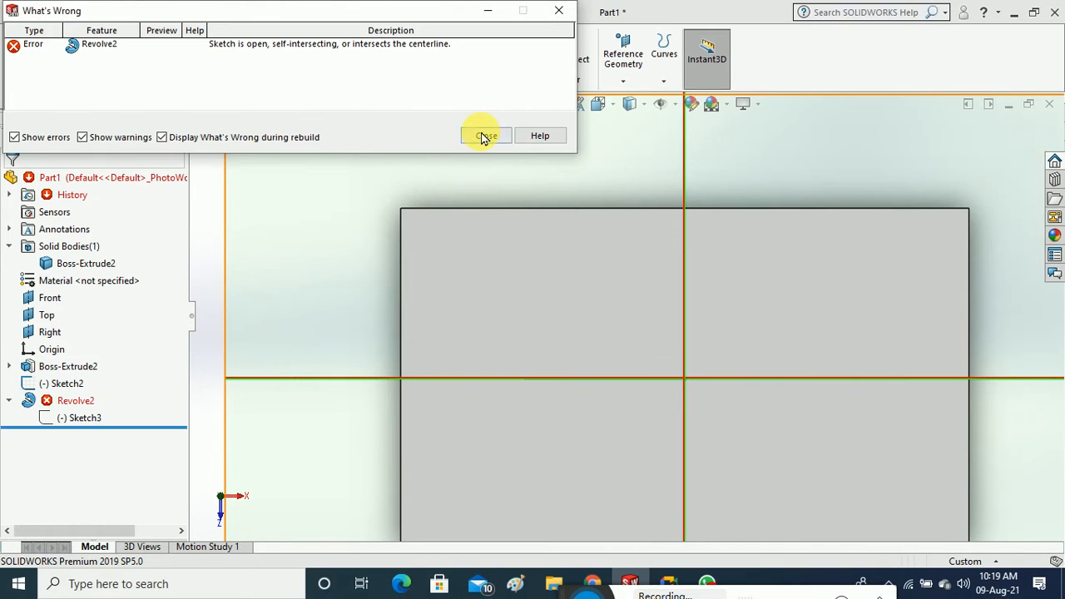
click(485, 138)
scroll(535, 320, up, 3)
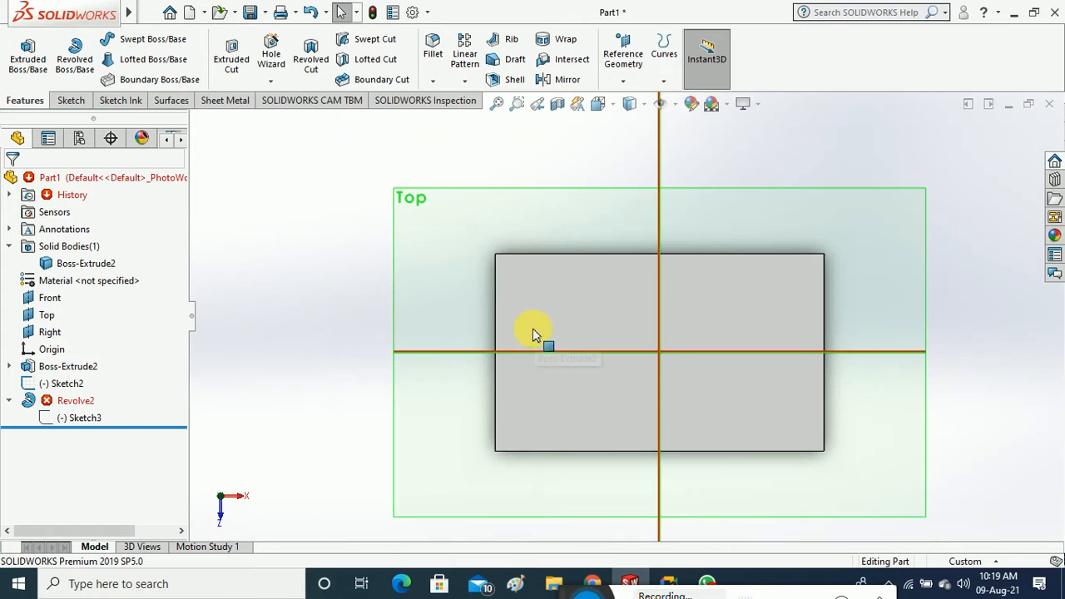
Delete the failed revolve feature while keeping its profile sketch
click(73, 405)
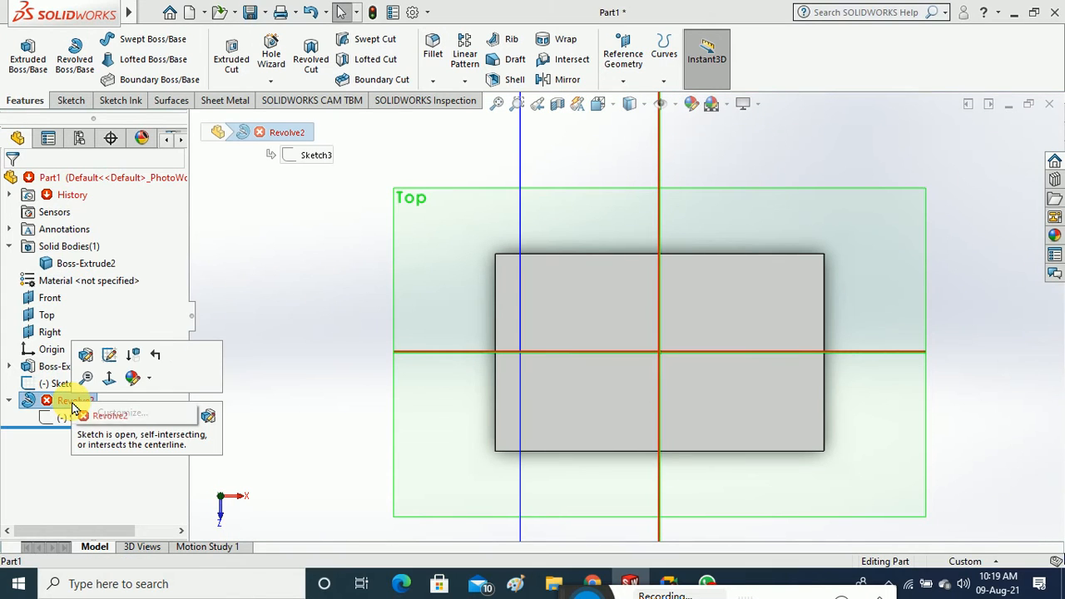
click(256, 321)
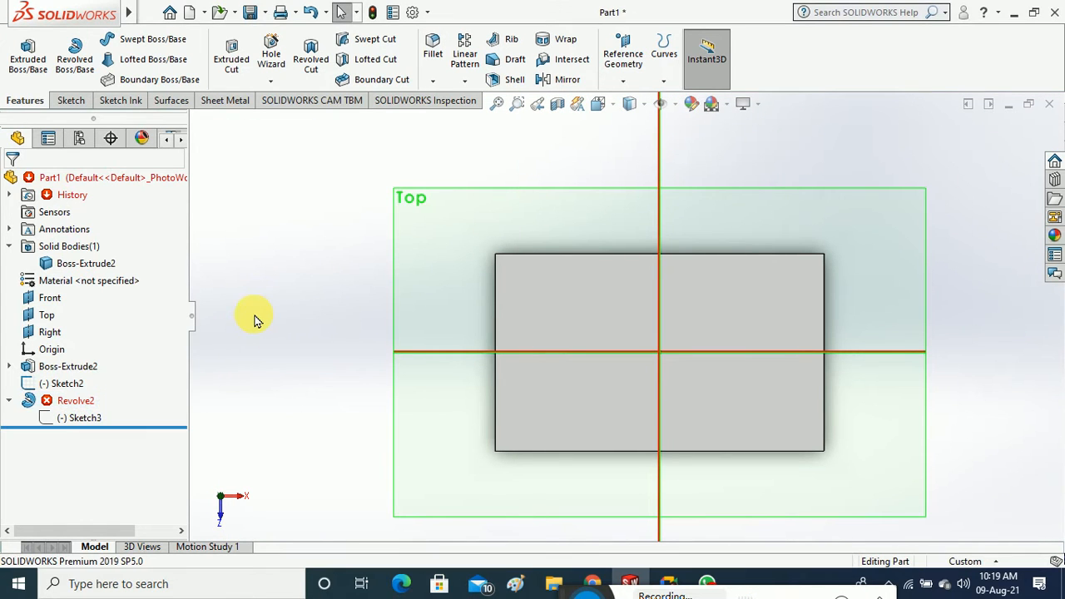
click(81, 405)
right_click(52, 401)
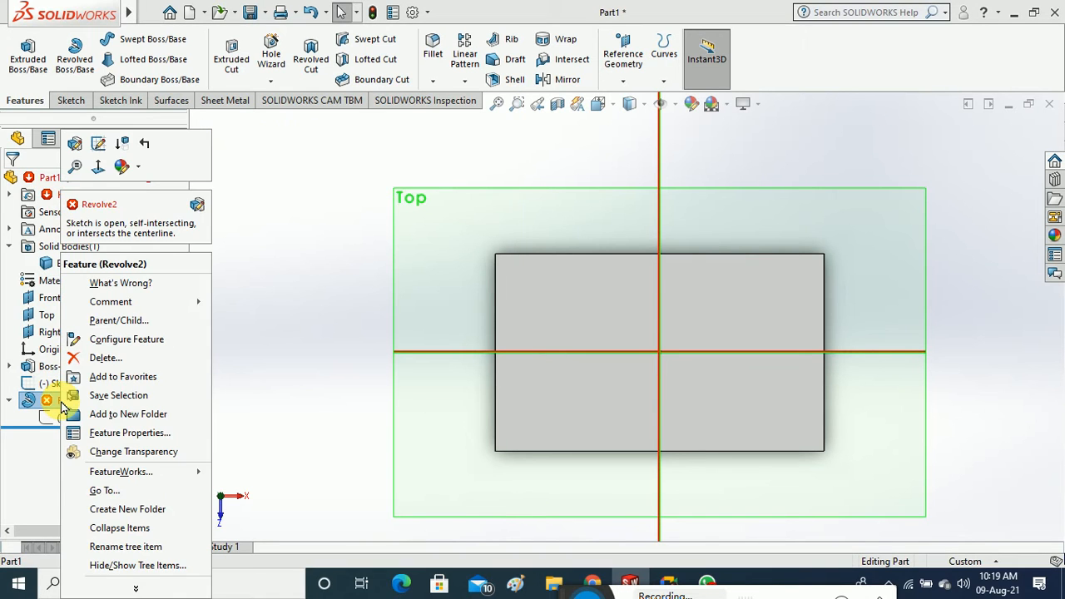
click(94, 361)
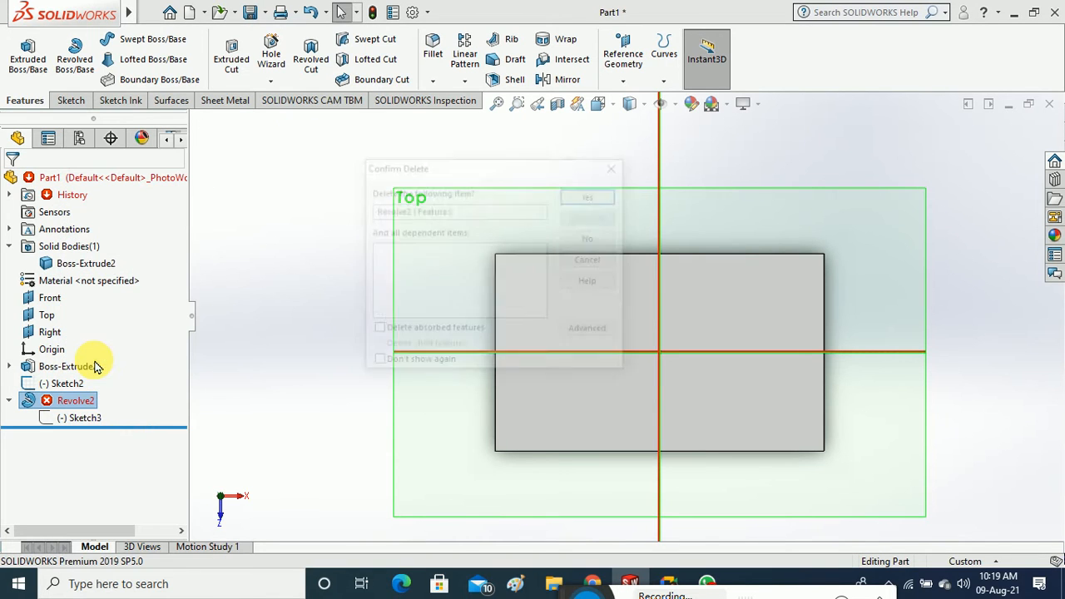
click(583, 199)
middle_drag(281, 308, 304, 340)
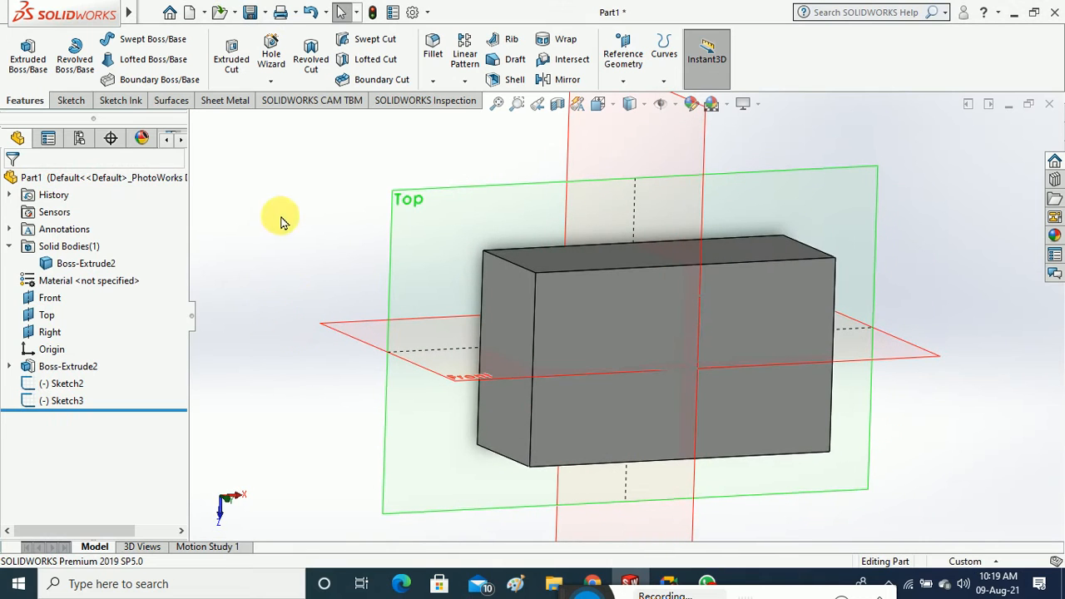
click(75, 55)
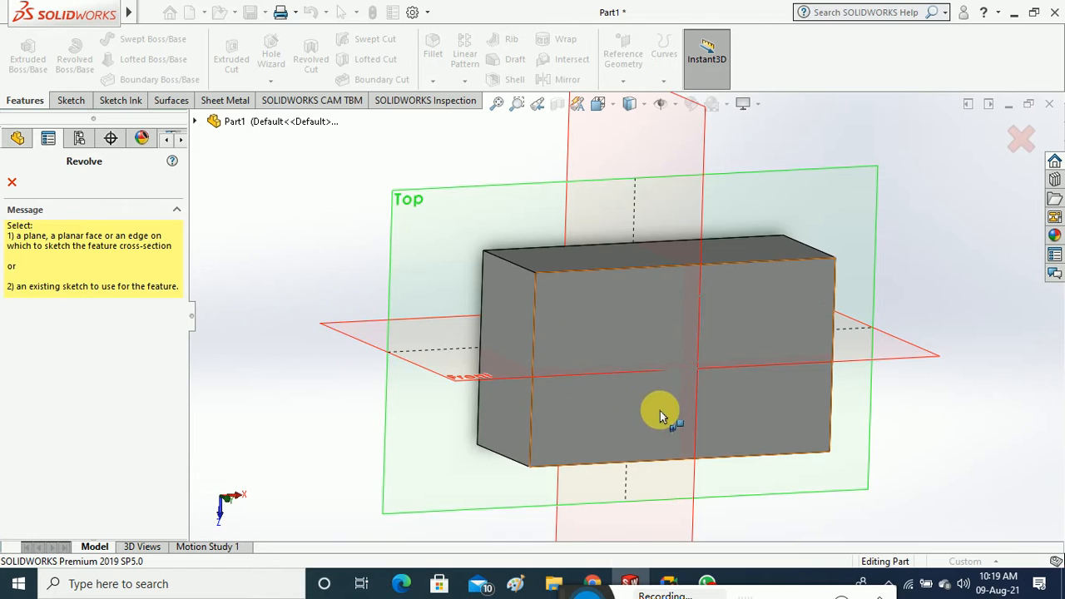
mouse_move(661, 413)
middle_down()
mouse_move(654, 357)
mouse_move(605, 361)
middle_up()
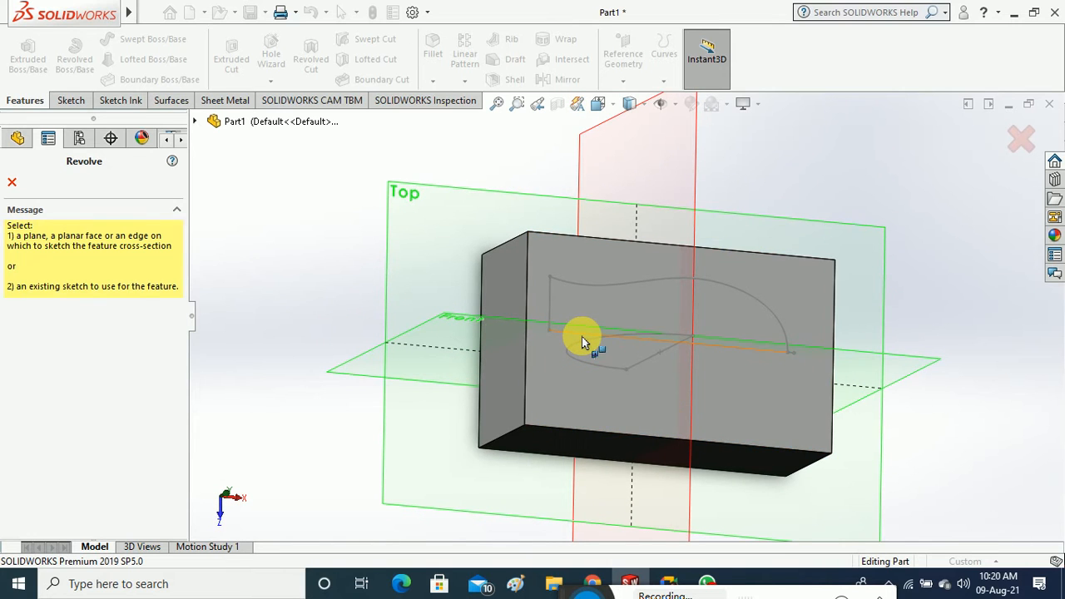
click(582, 336)
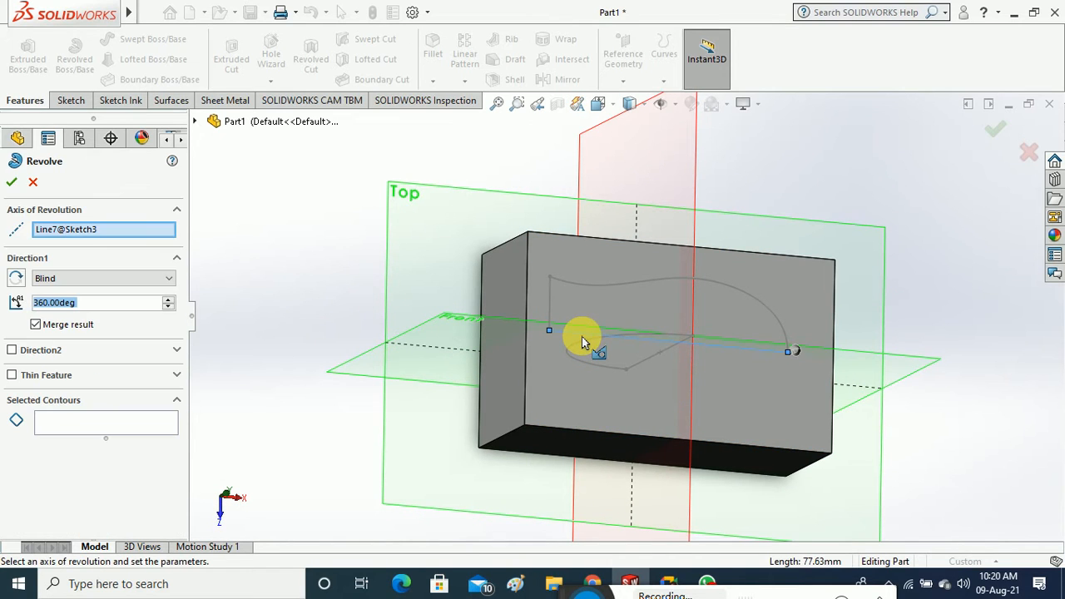
click(32, 182)
Edit the profile sketch, trim away the short leftover line beyond the spline's end on the centre plane, and exit the sketch
middle_drag(709, 332, 741, 391)
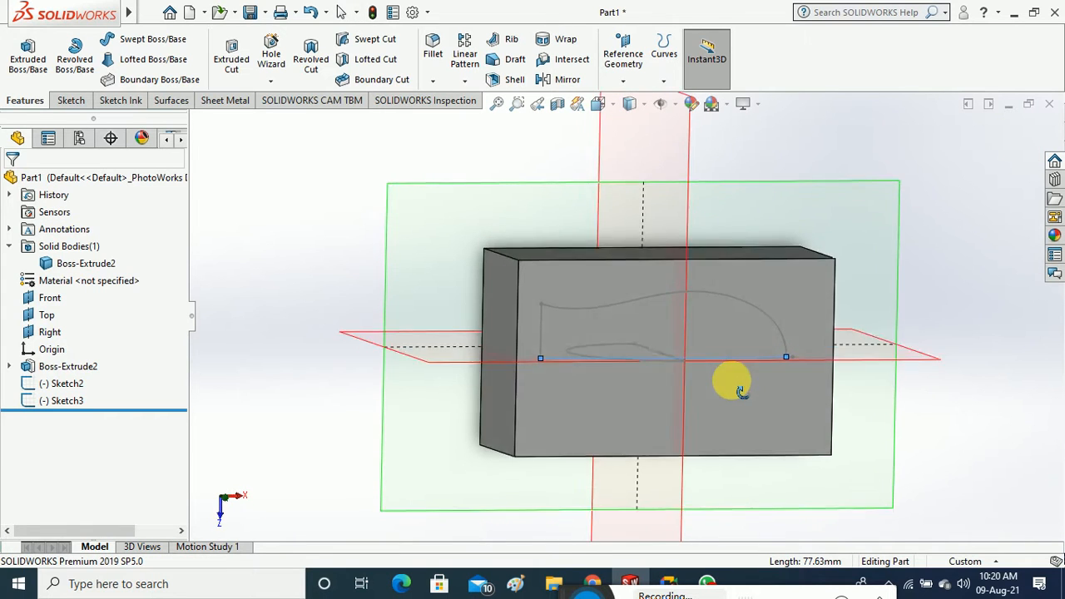
scroll(740, 391, down, 5)
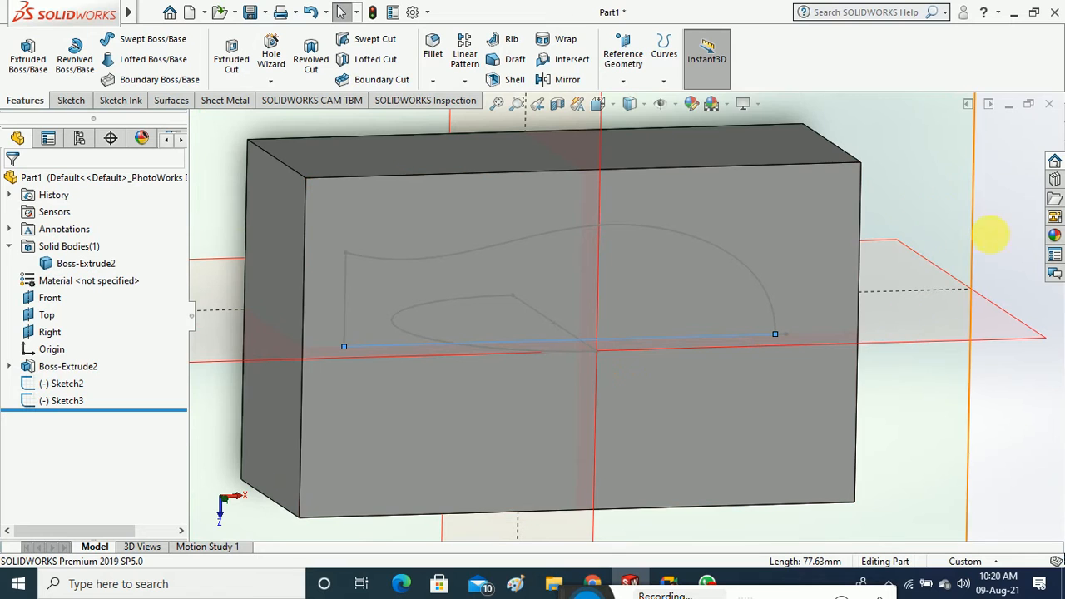
click(1016, 399)
right_click(737, 265)
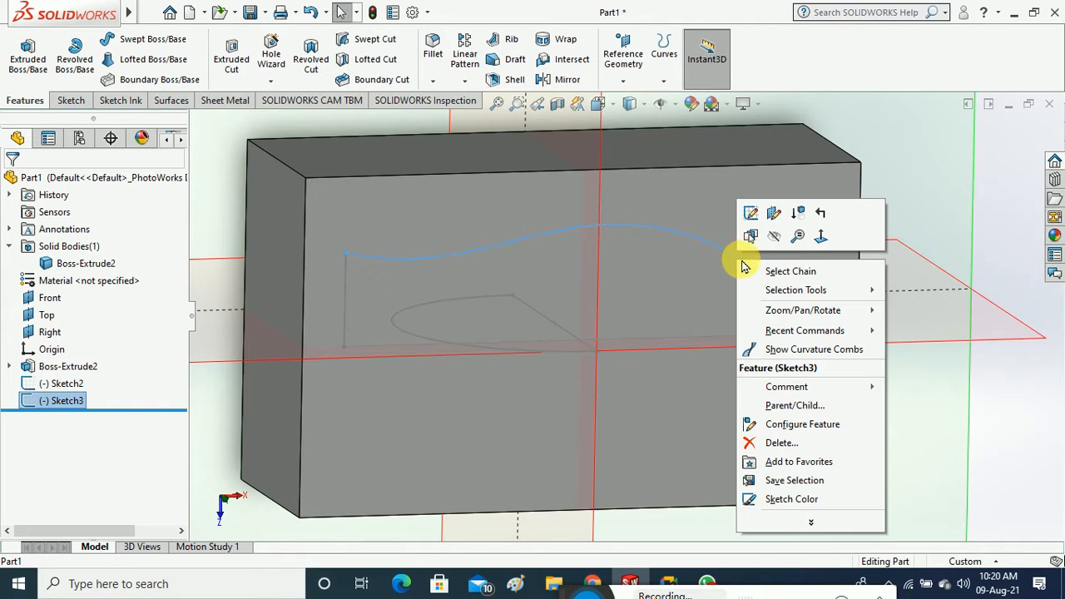
click(745, 214)
scroll(796, 347, down, 8)
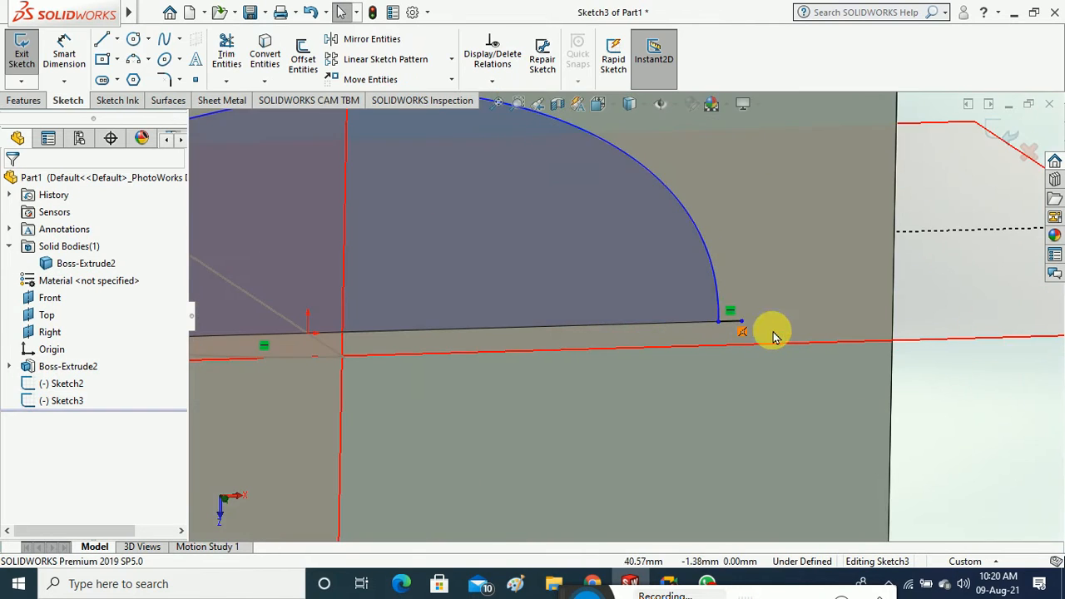
click(227, 52)
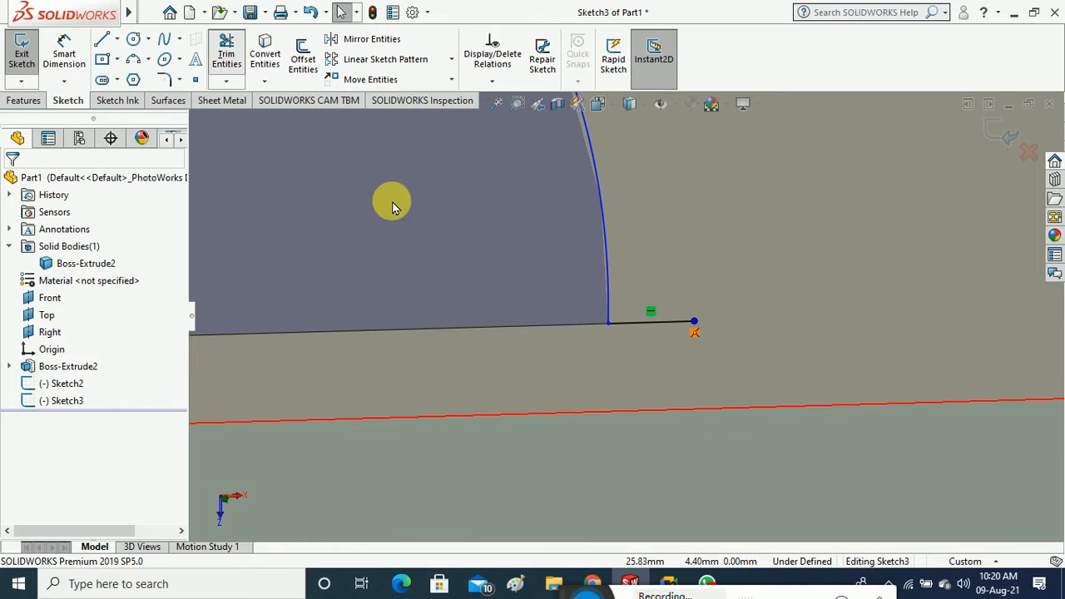
click(646, 323)
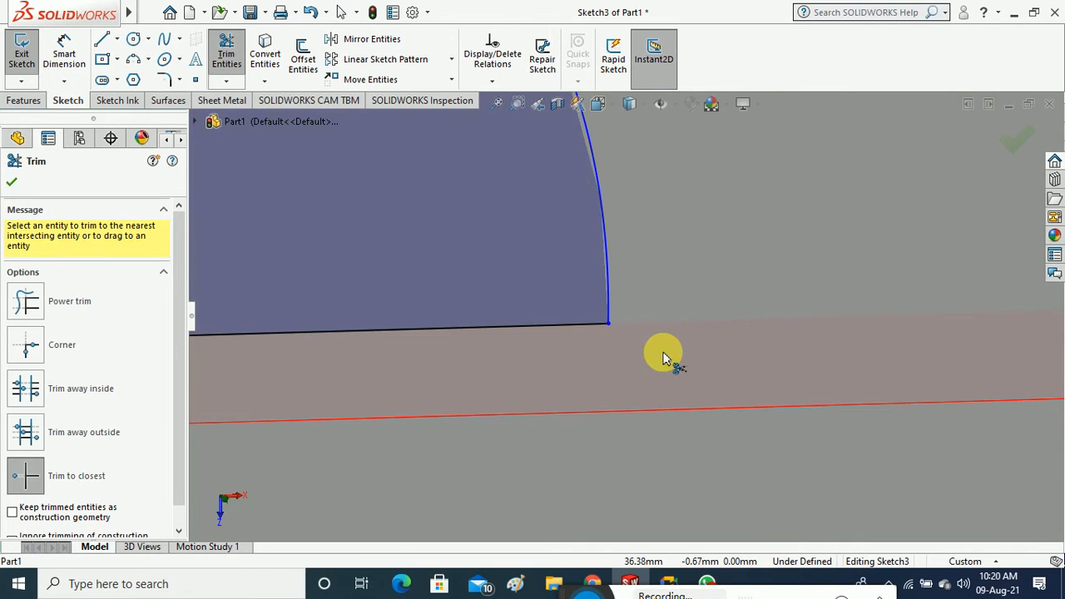
scroll(662, 354, up, 10)
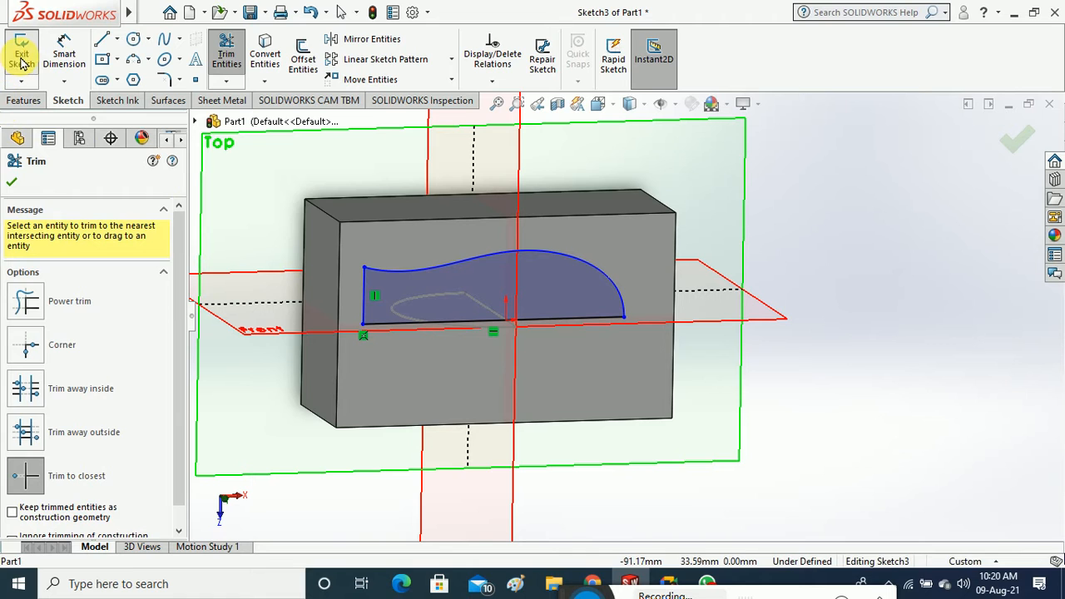
click(22, 62)
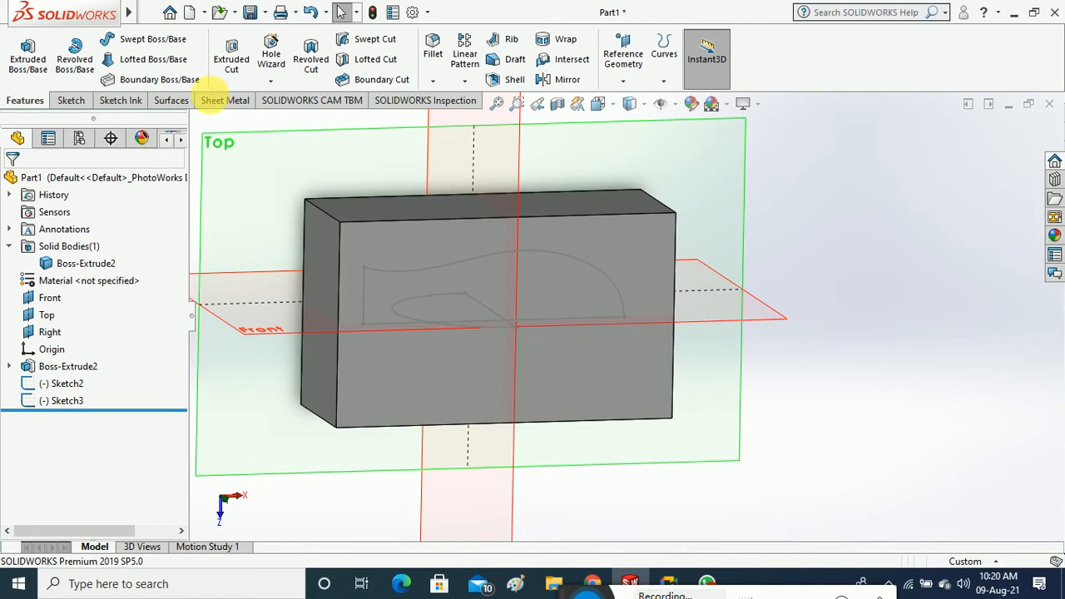
Revolve the closed spline profile 360° about its long straight line as a separate solid body, without merging it with the block
click(75, 60)
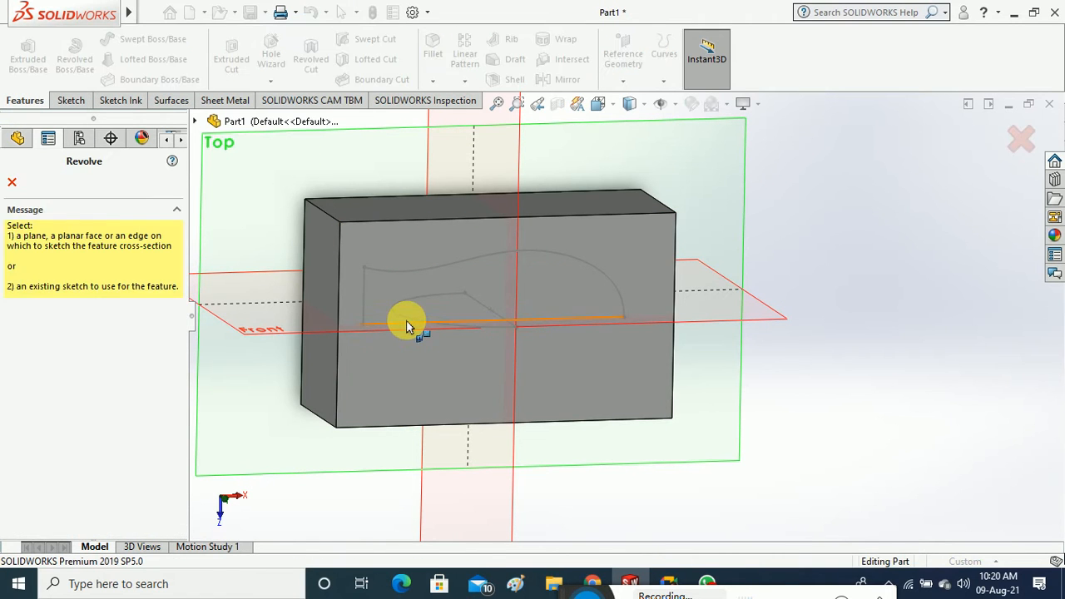
click(437, 332)
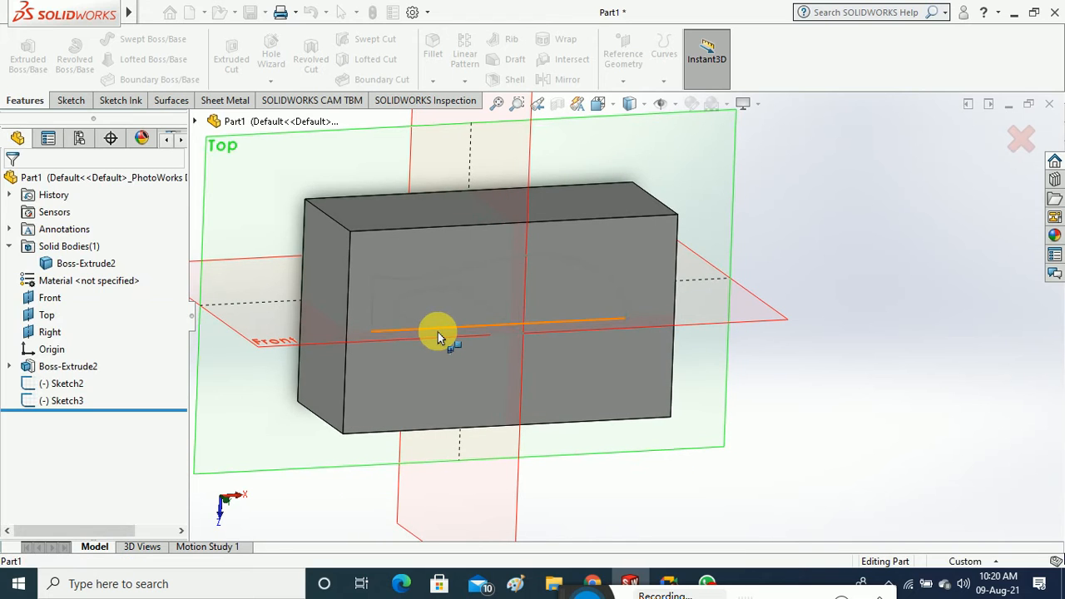
middle_drag(504, 383, 487, 359)
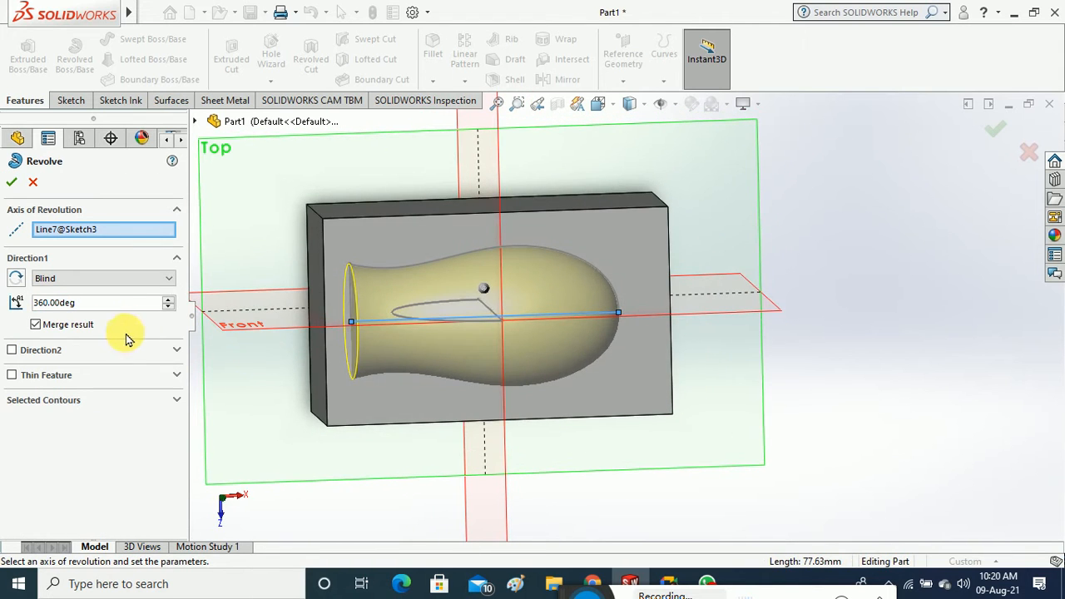
click(11, 182)
middle_drag(341, 358, 770, 383)
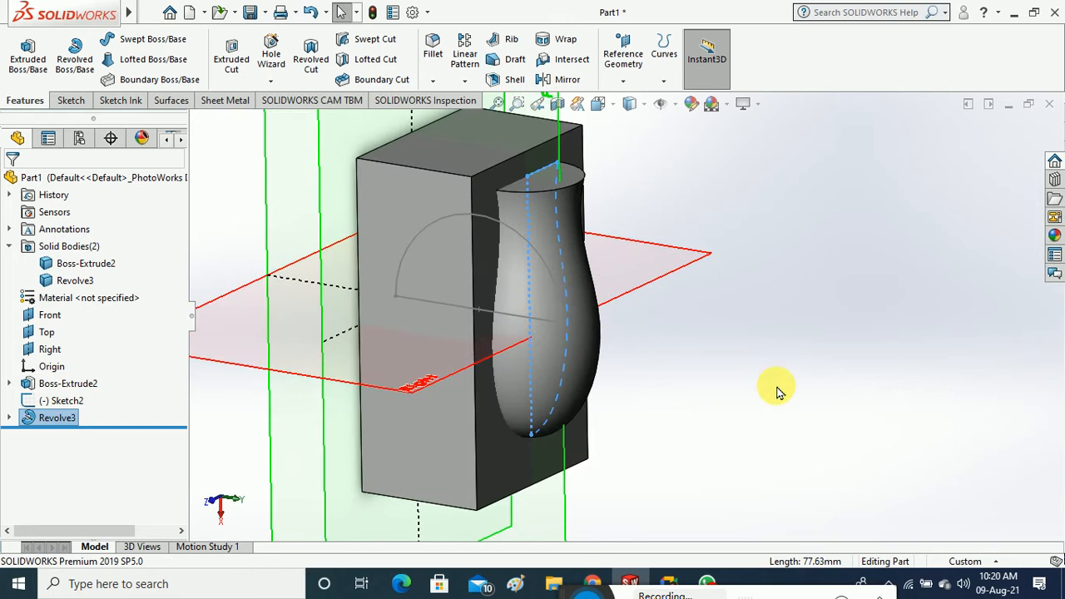
Start an Intersect of the block and the revolved body with Create both, and compute their regions
click(568, 59)
click(442, 209)
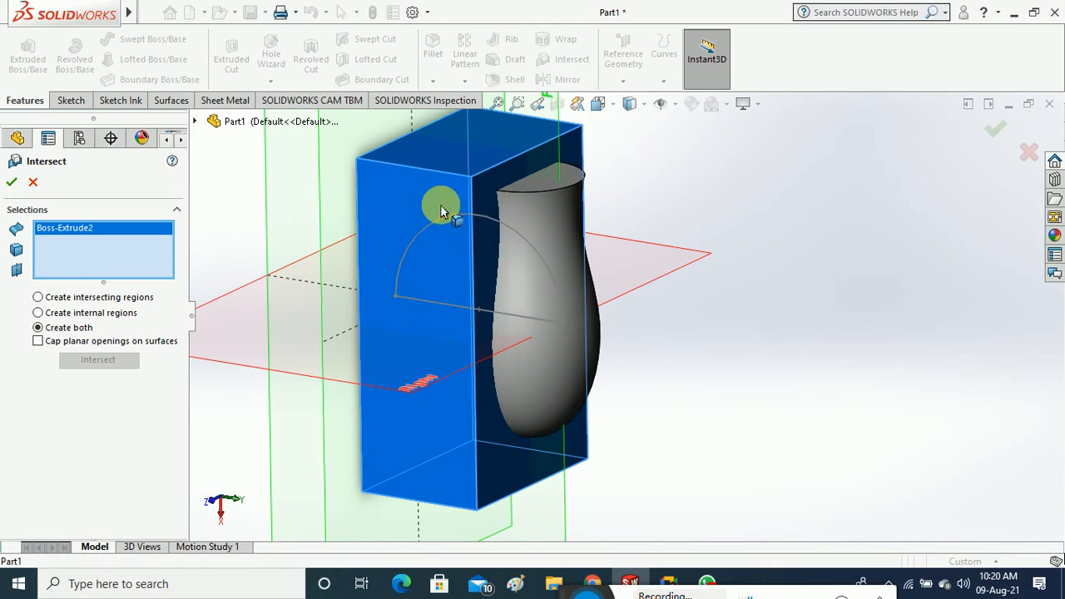
click(557, 276)
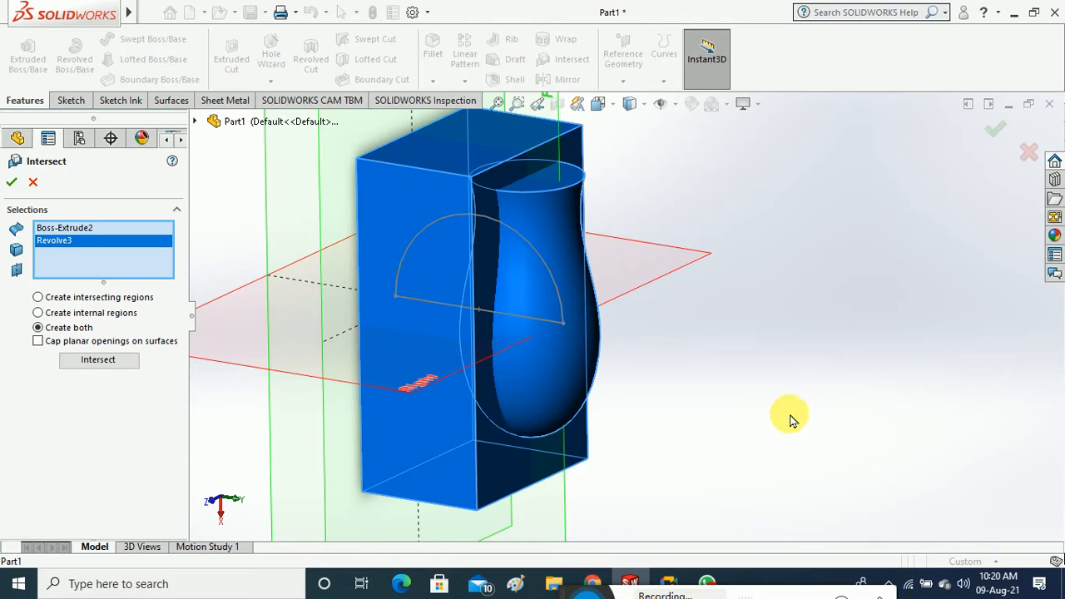
middle_drag(791, 419, 792, 397)
click(126, 366)
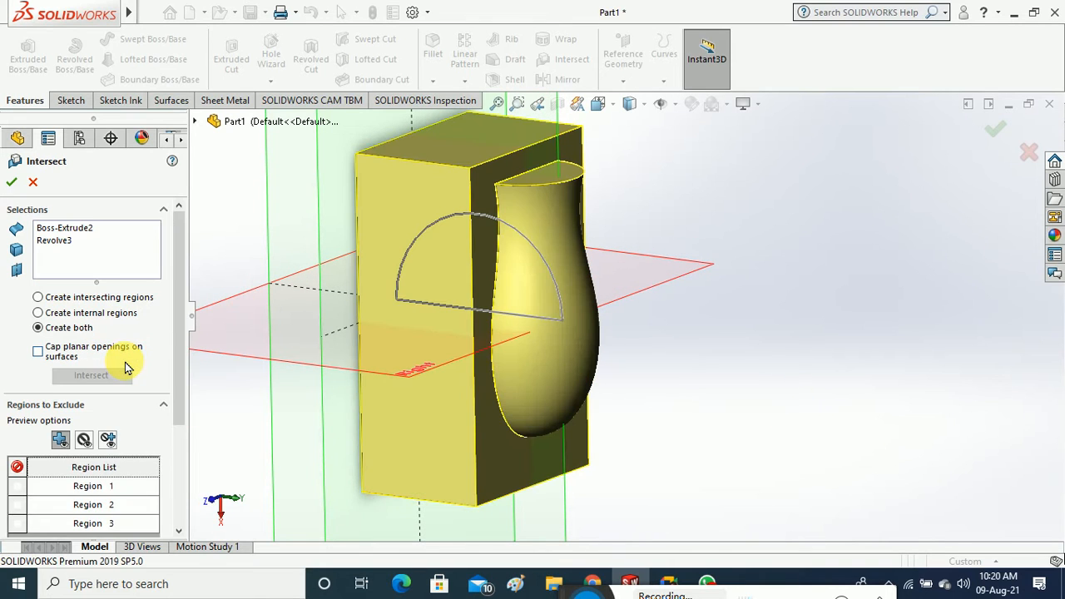
Exclude Region 2 and Region 3 from the intersection and accept the feature
drag(178, 349, 174, 423)
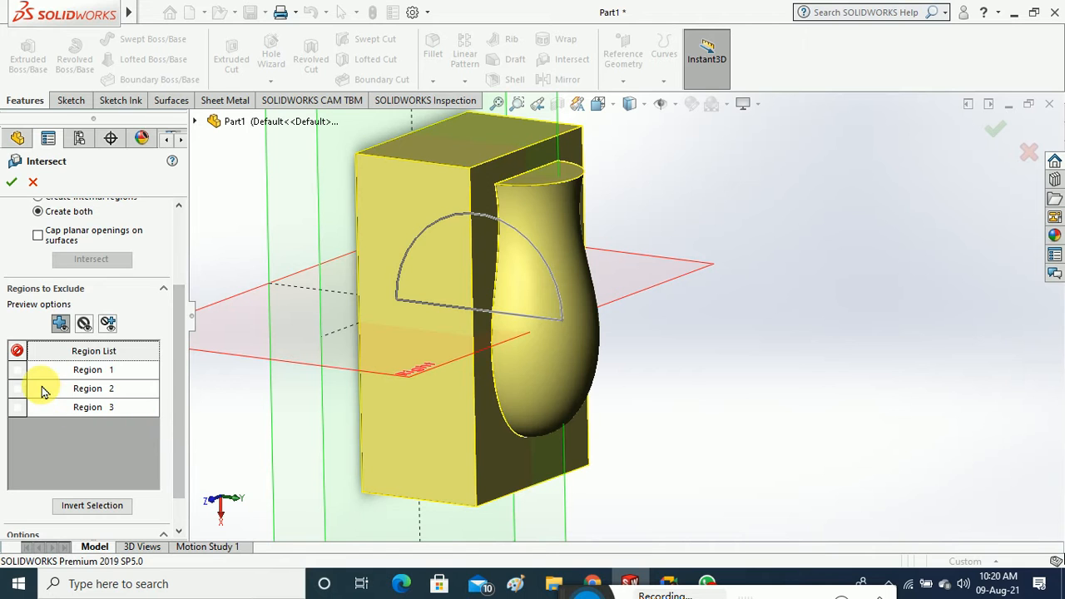
click(17, 389)
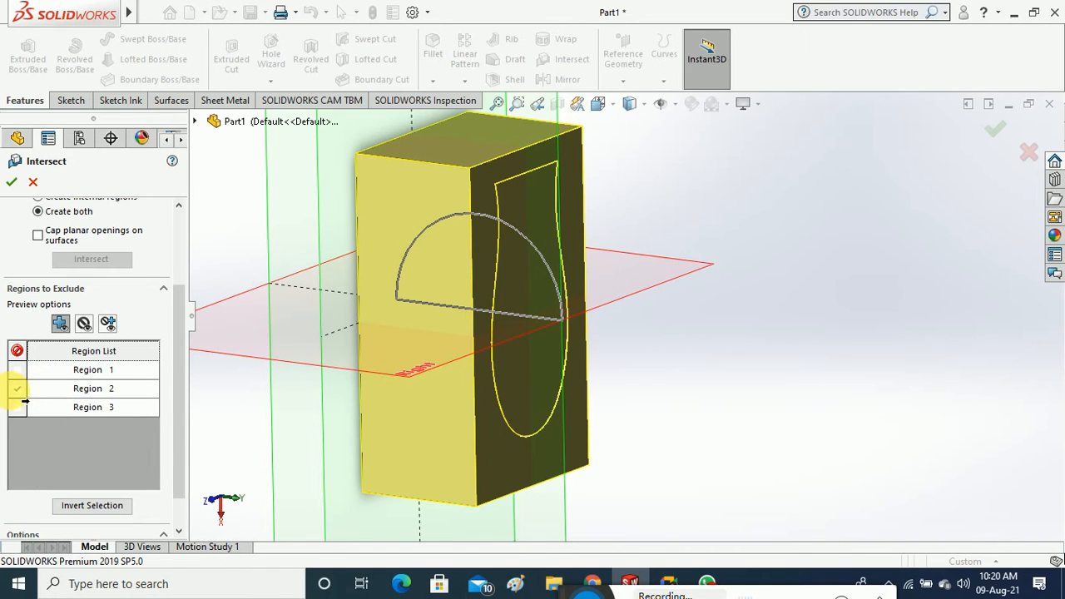
middle_drag(333, 381, 252, 218)
click(18, 407)
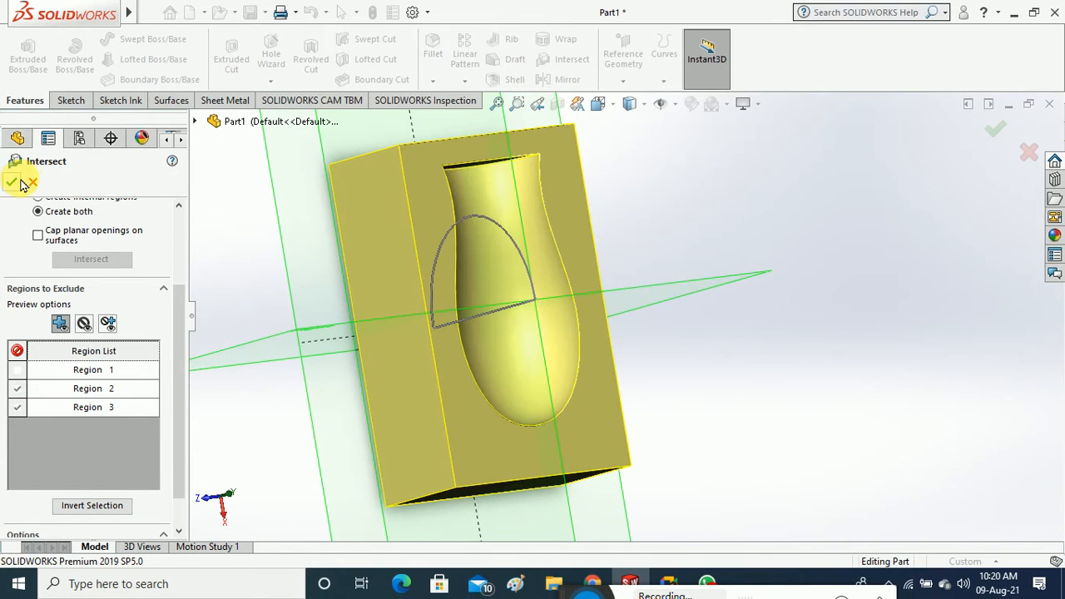
middle_drag(855, 333, 782, 396)
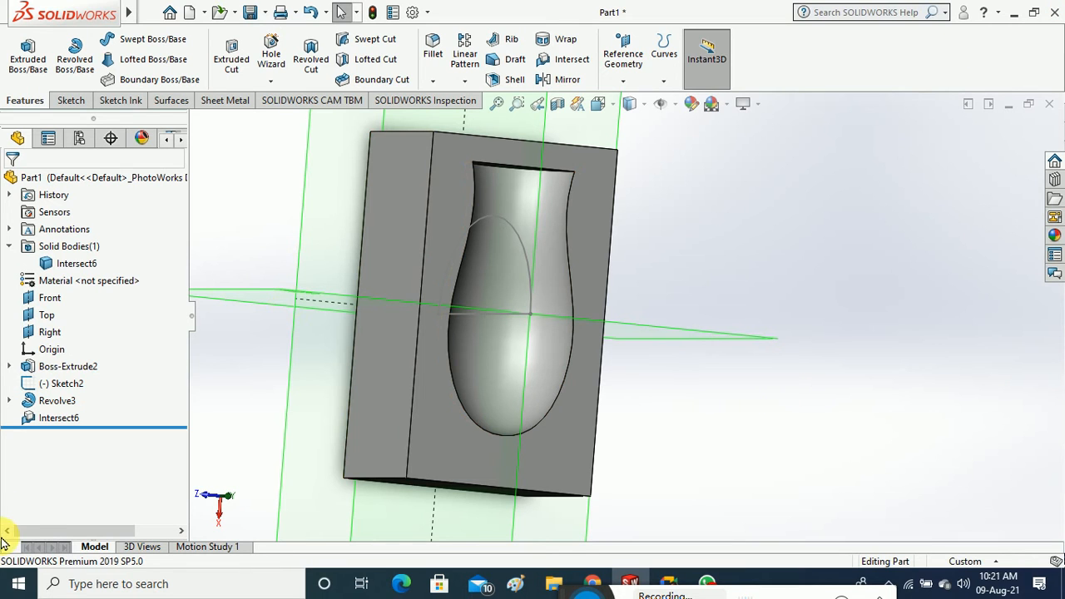
Delete the Intersect feature, keeping the block and the revolved body
click(55, 421)
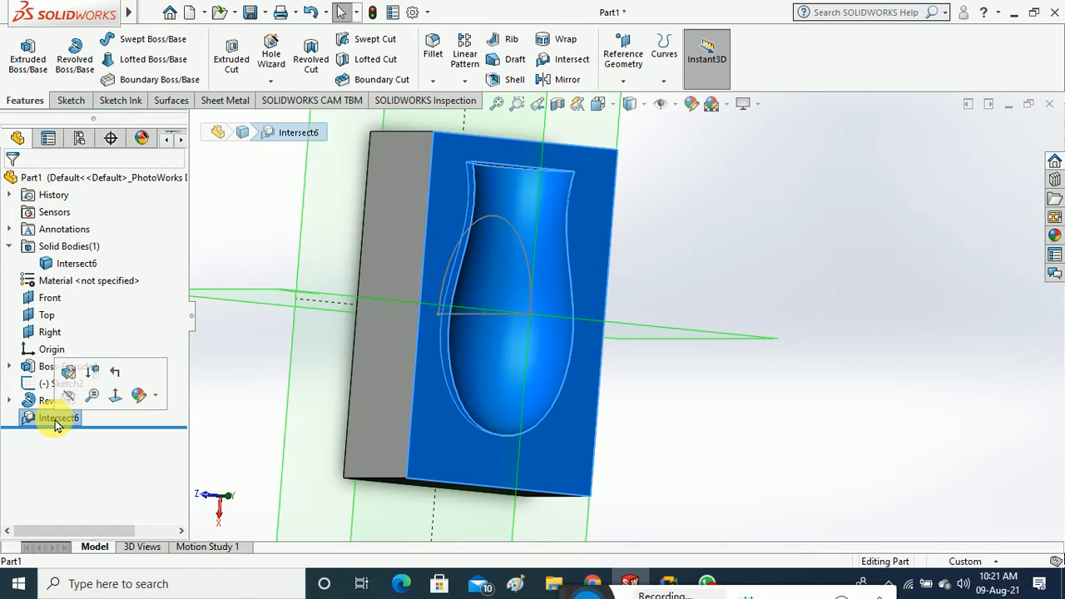
right_click(51, 419)
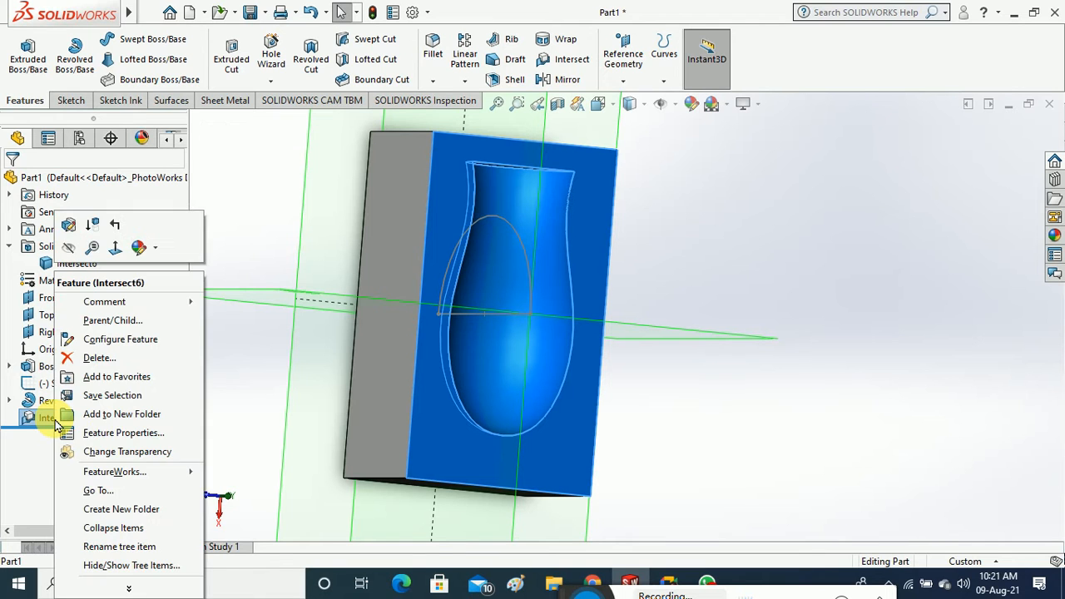
click(66, 357)
click(588, 196)
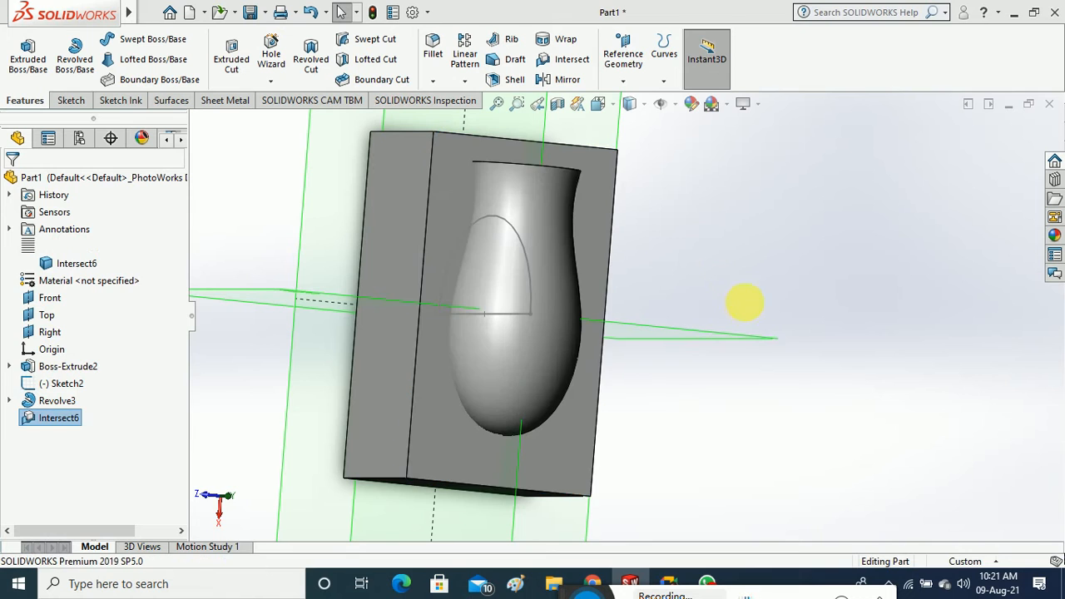
middle_drag(756, 262, 685, 292)
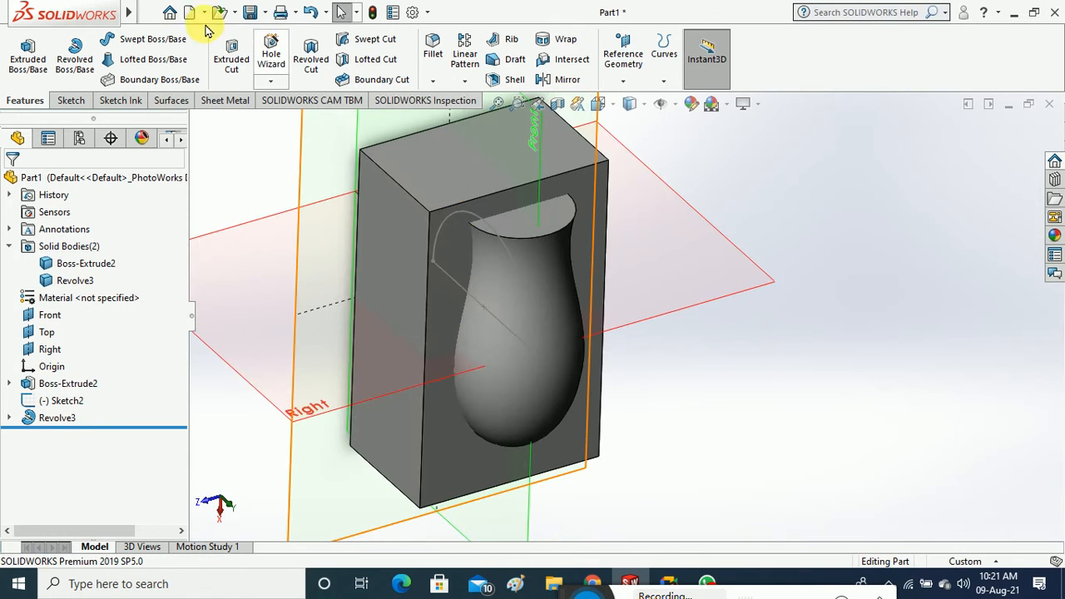
mouse_move(246, 23)
click(277, 17)
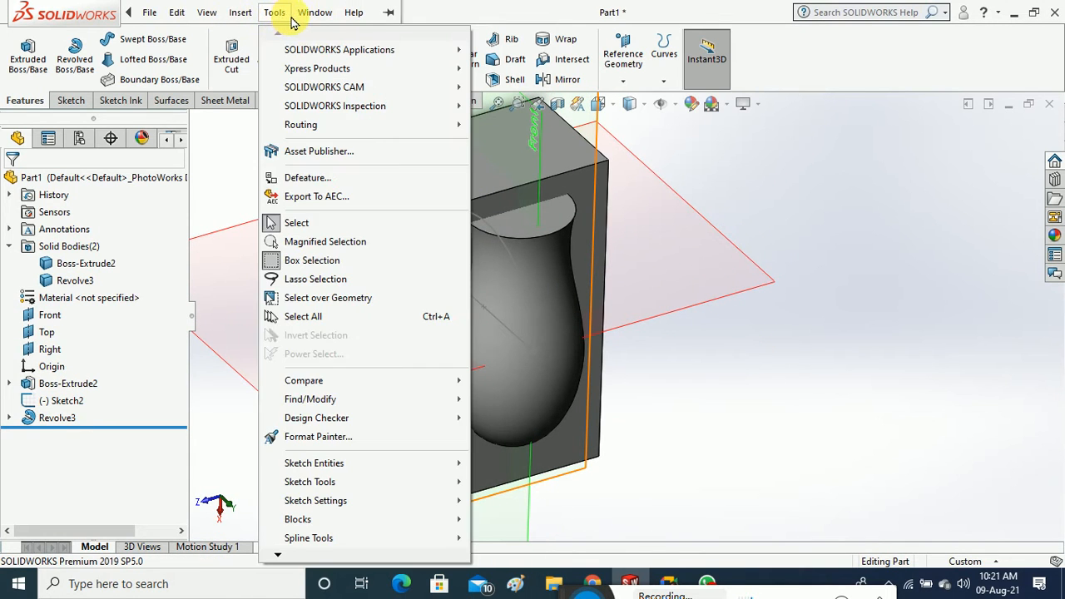
click(248, 20)
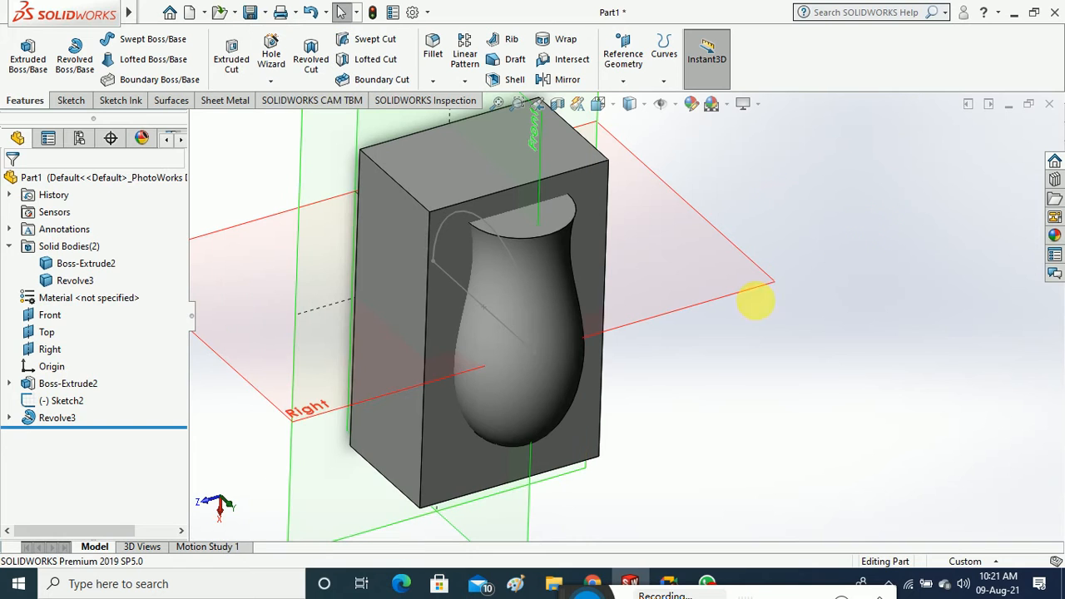
Create a reference axis from a single edge, using the short depth edge at the corner of the block's upper end face
click(623, 80)
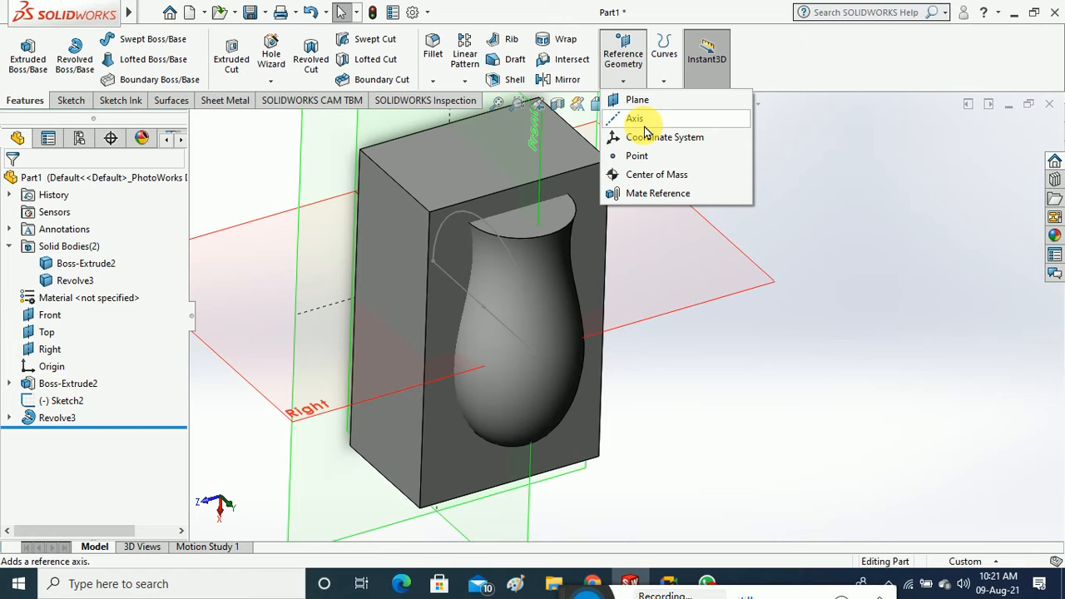
click(636, 119)
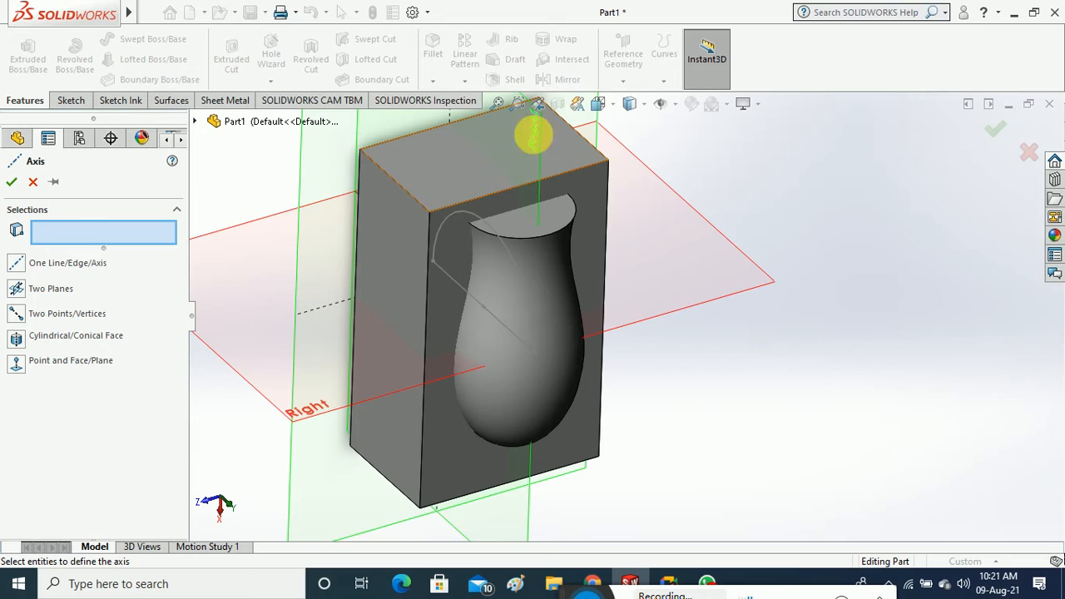
click(413, 199)
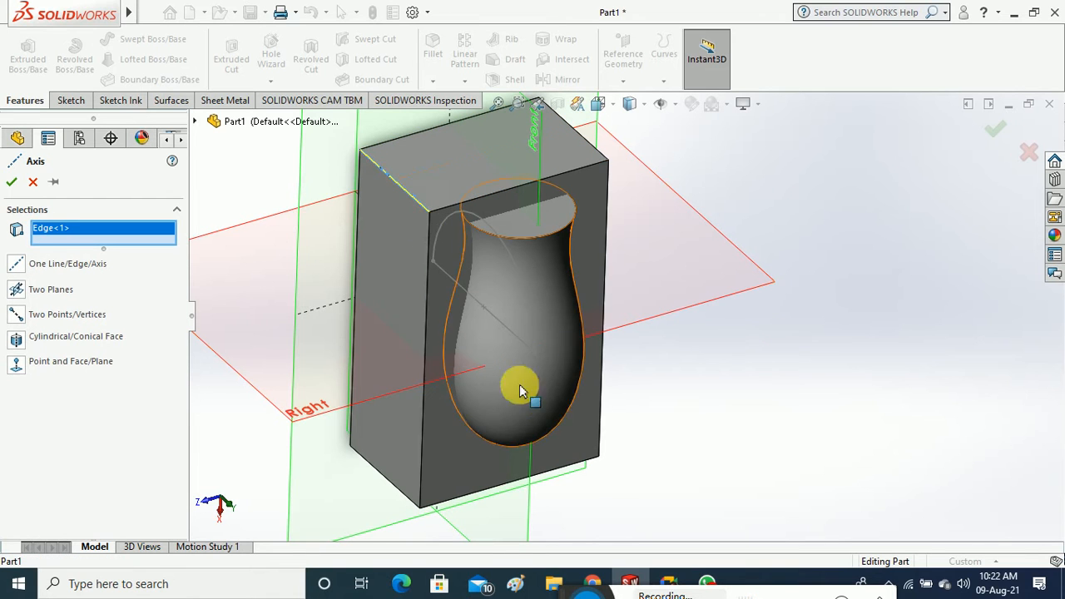
middle_drag(749, 399, 690, 405)
click(70, 233)
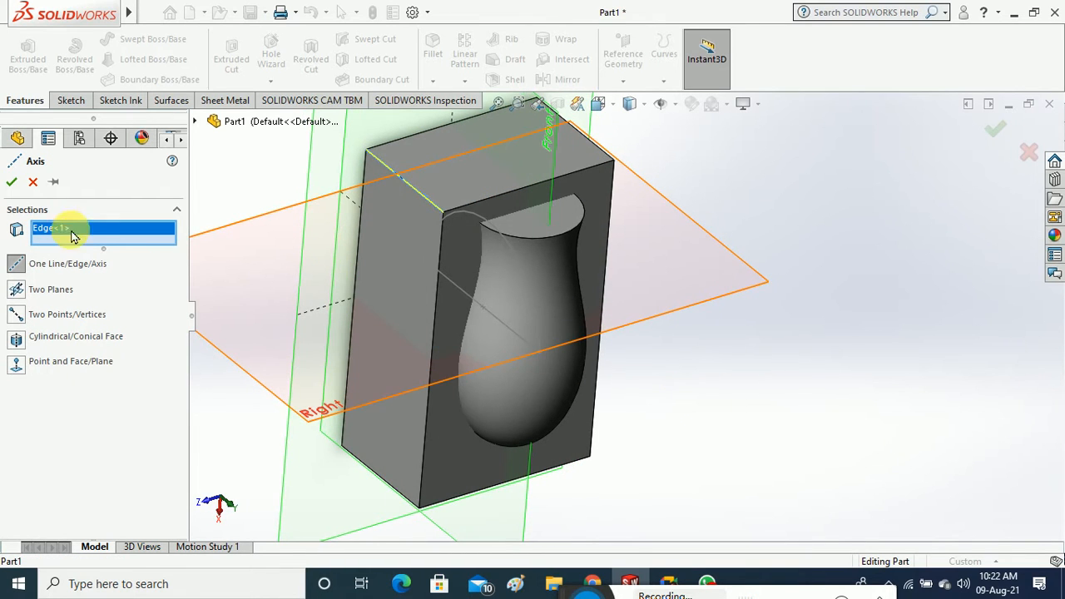
click(11, 181)
Turn on the display of reference axes in the model view
middle_drag(746, 379, 747, 387)
scroll(466, 245, down, 3)
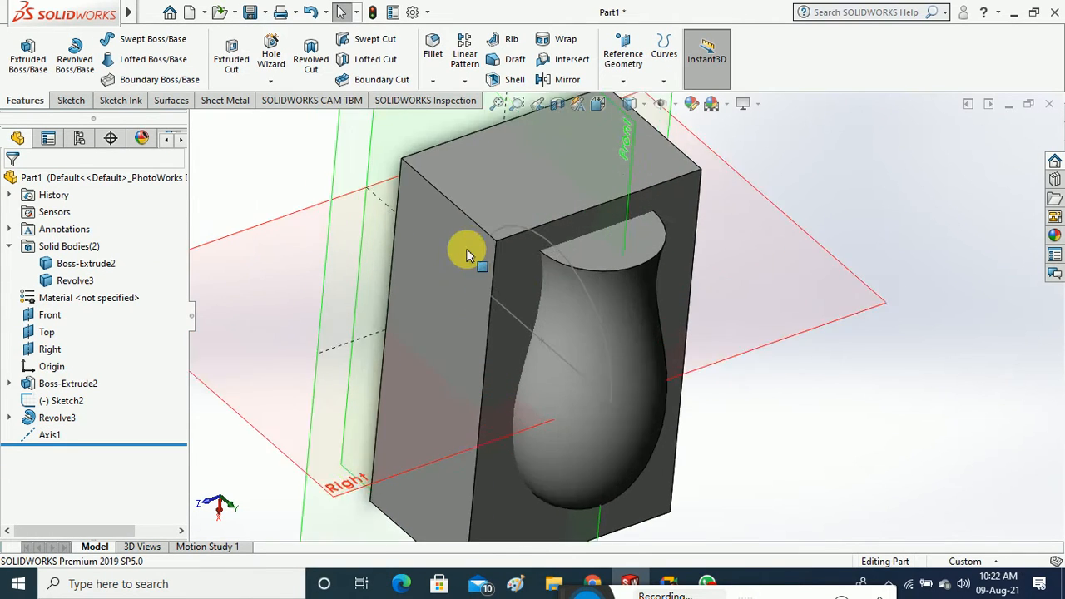
scroll(725, 221, up, 3)
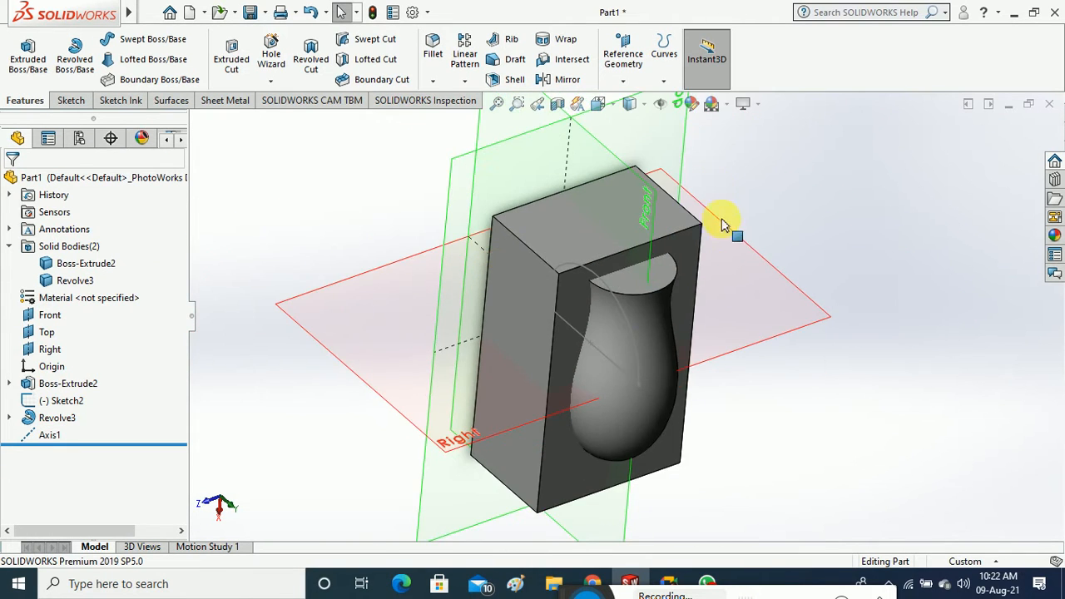
click(675, 106)
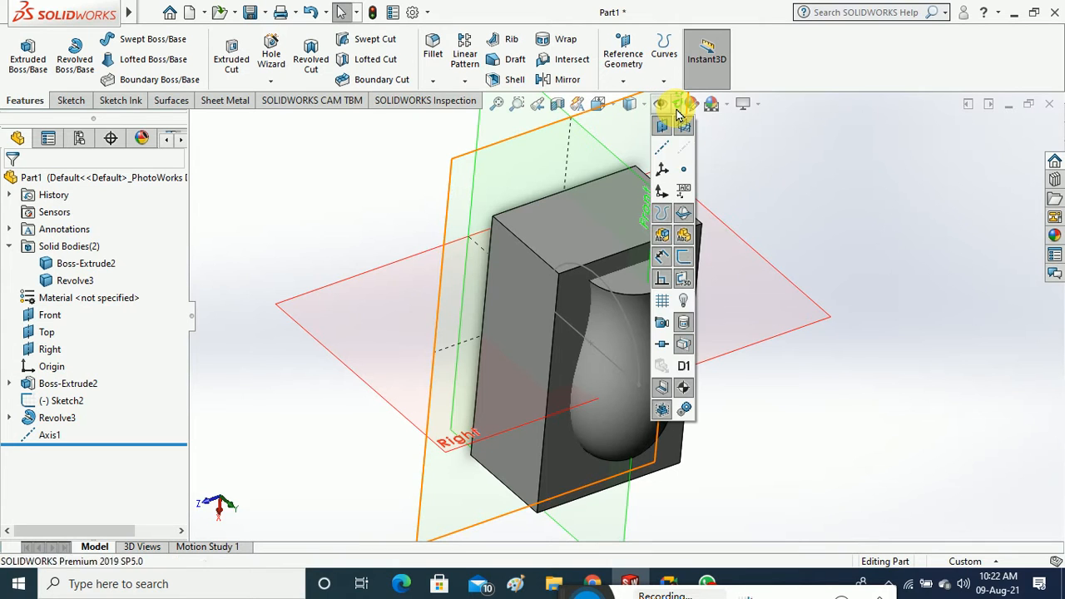
click(664, 147)
scroll(623, 261, down, 4)
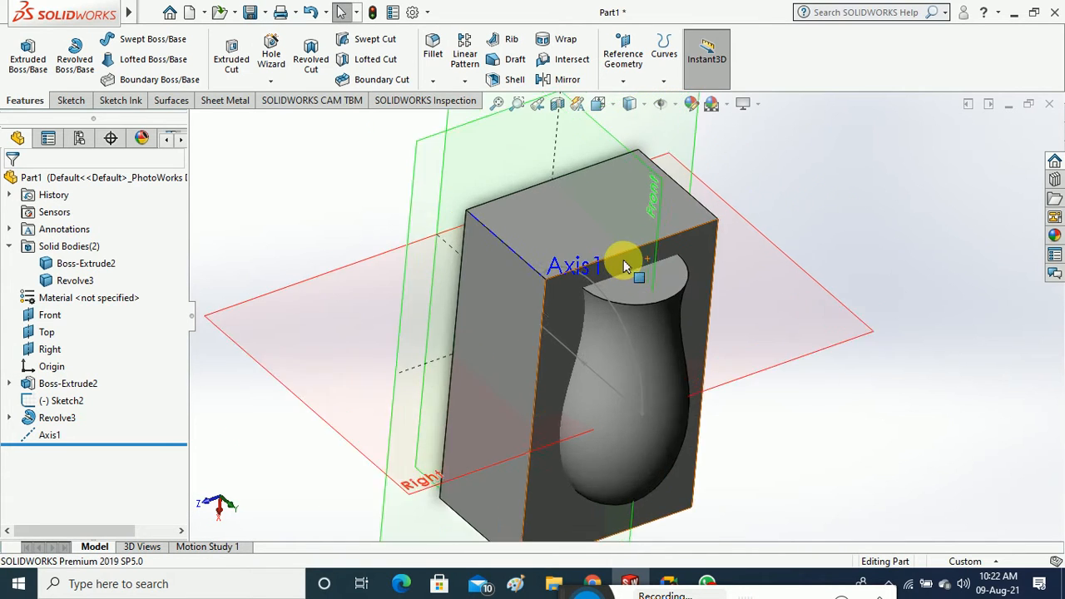
Create a second reference axis along the straight line of the semicircle sketch
click(624, 80)
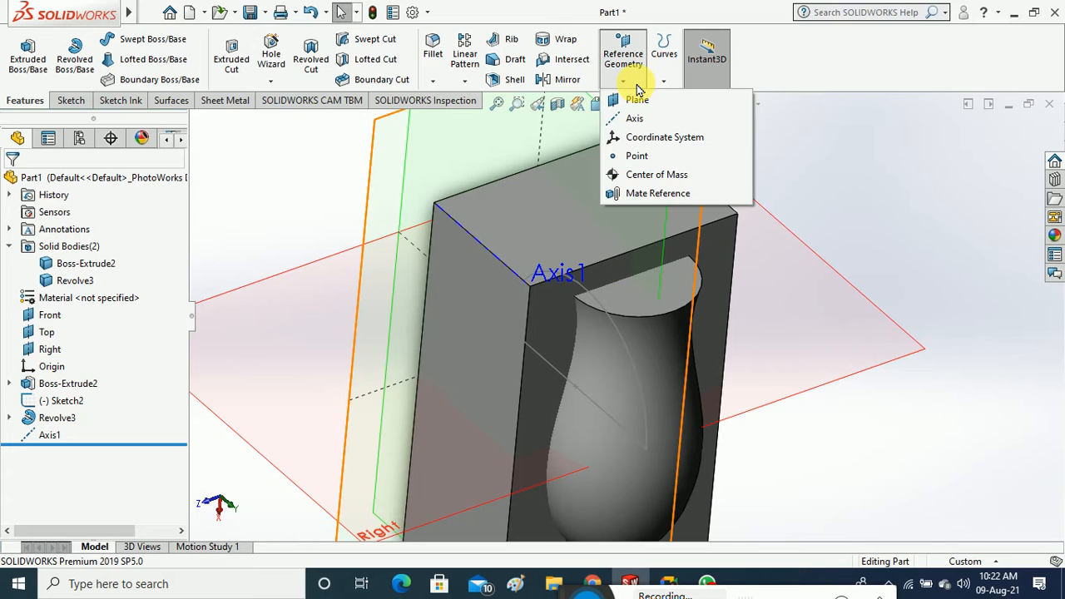
click(639, 121)
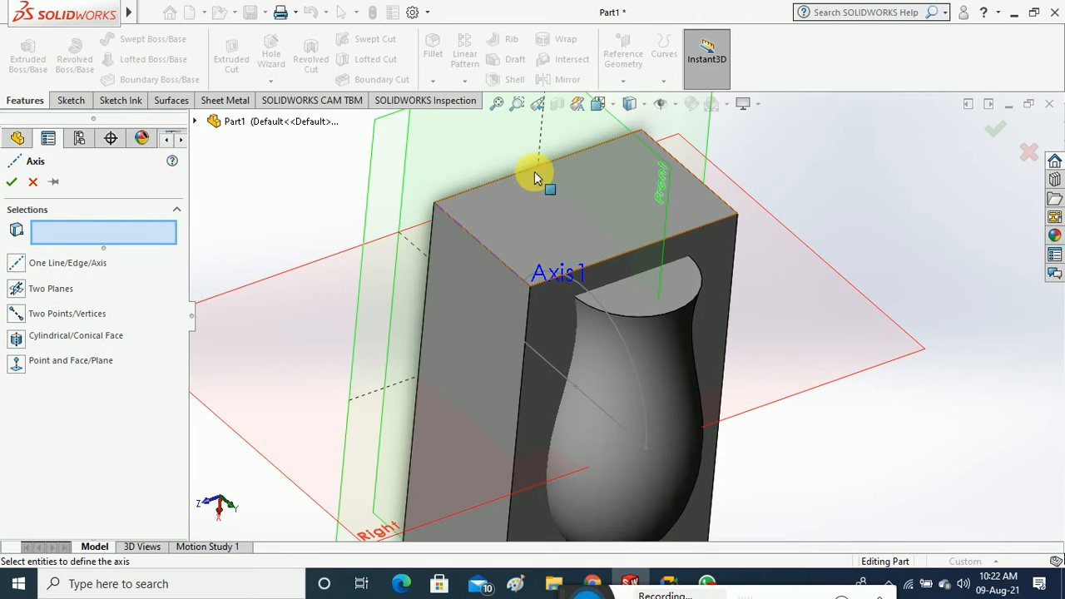
click(593, 403)
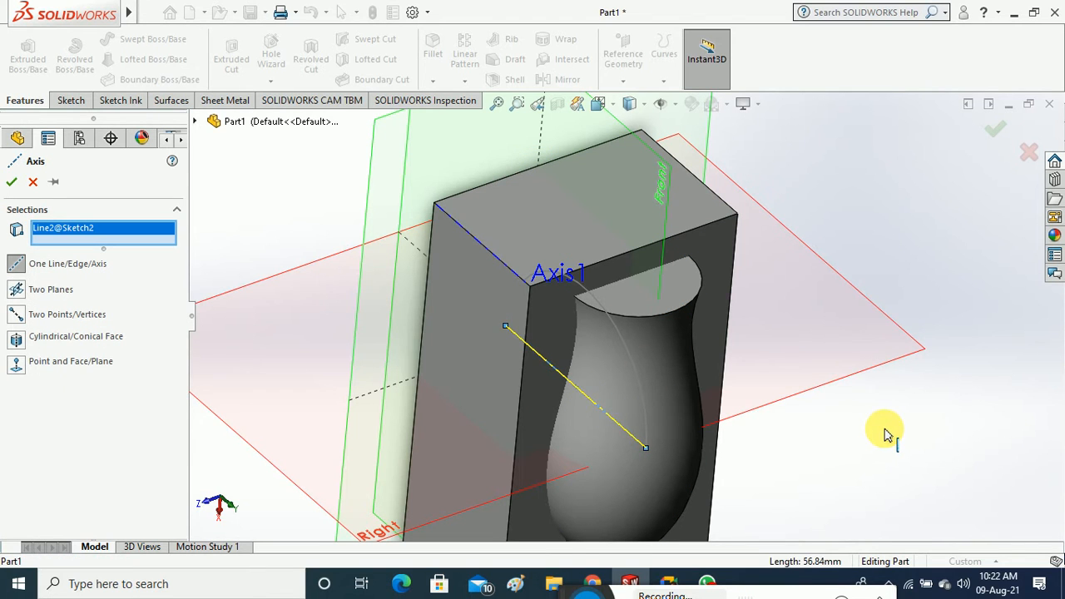
middle_drag(886, 433, 889, 347)
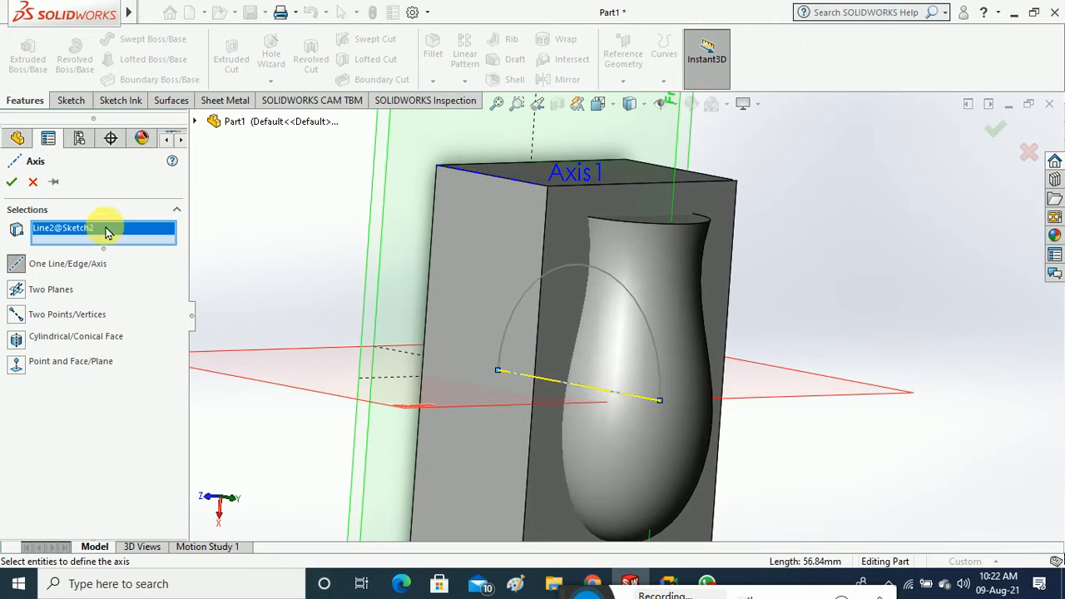
click(11, 182)
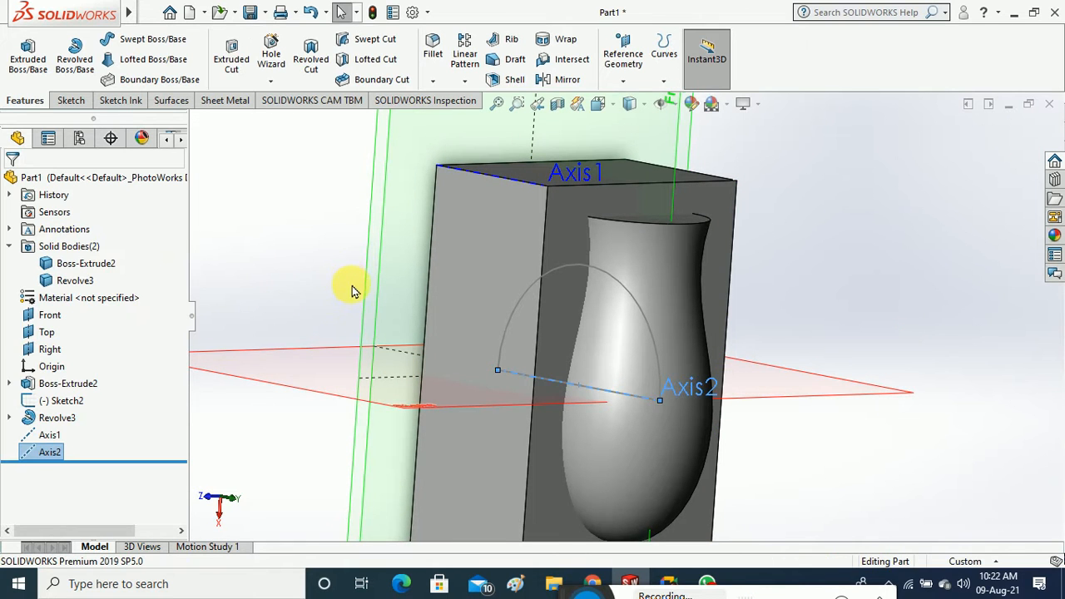
scroll(352, 299, up, 3)
click(349, 250)
middle_drag(363, 238, 363, 249)
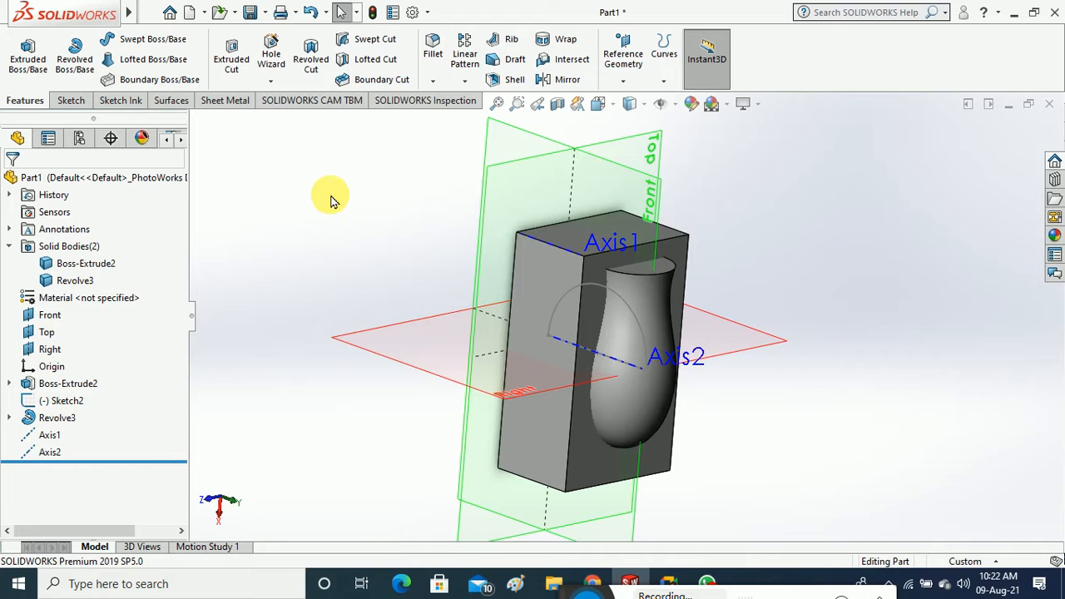
Create a reference axis from a single edge, using the block's long edge beside the revolved body
click(663, 80)
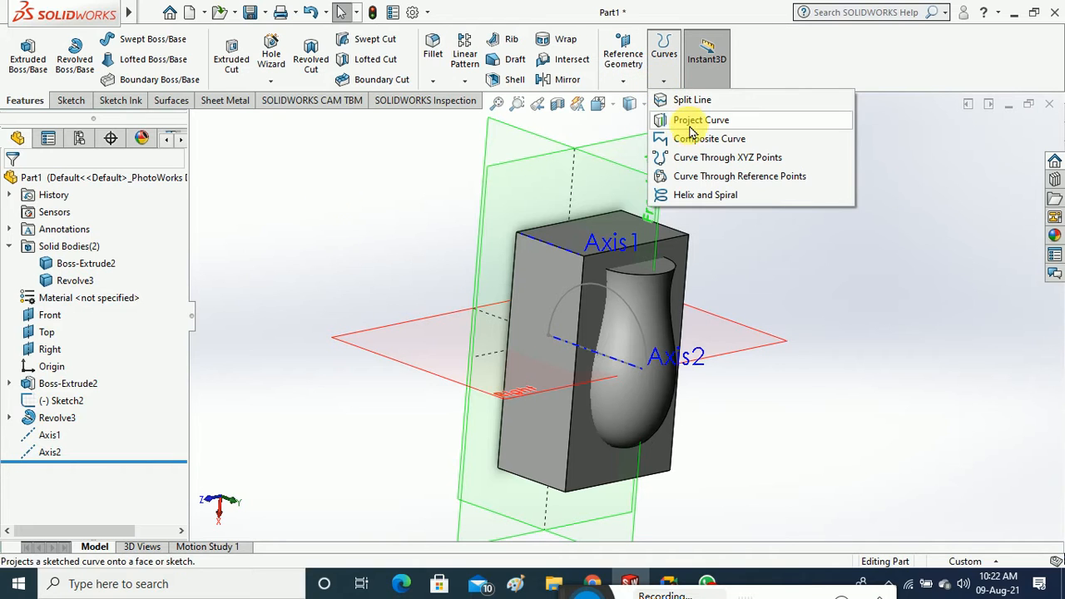
click(623, 81)
click(645, 116)
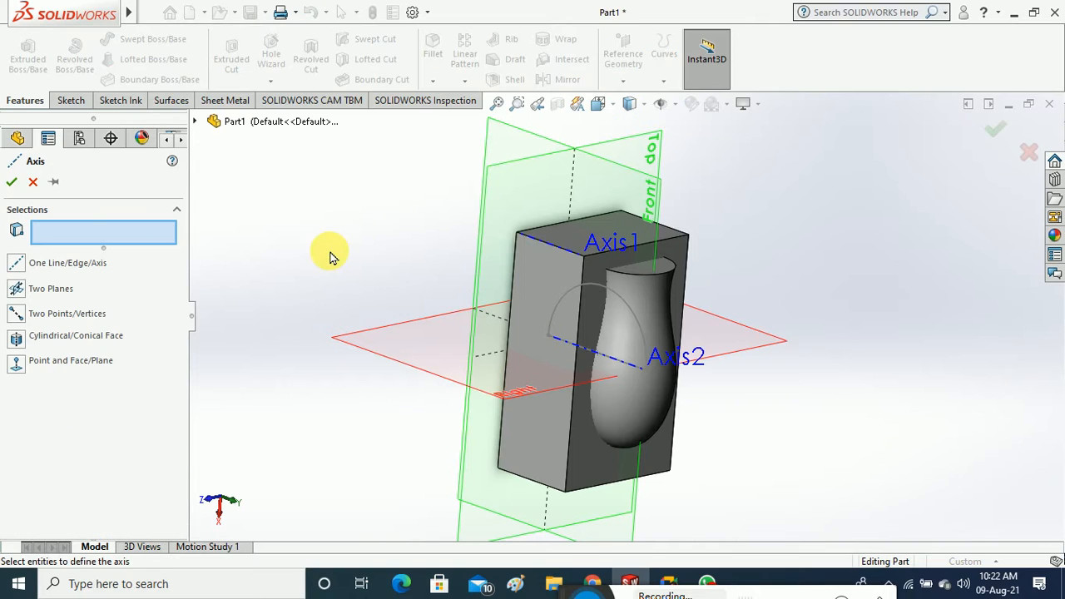
middle_drag(330, 258, 314, 250)
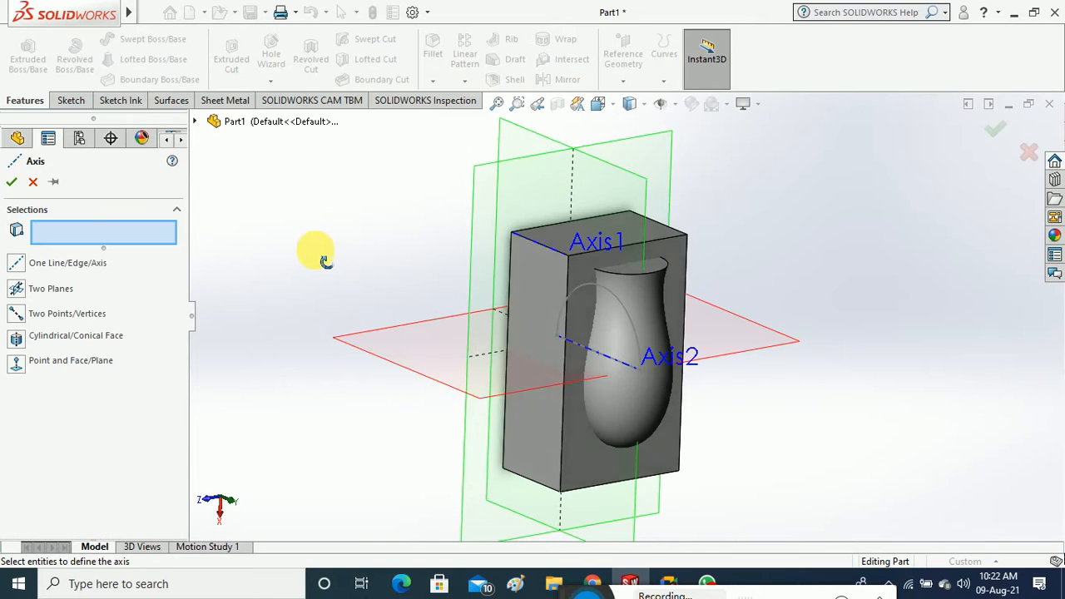
click(560, 434)
middle_drag(713, 452, 725, 441)
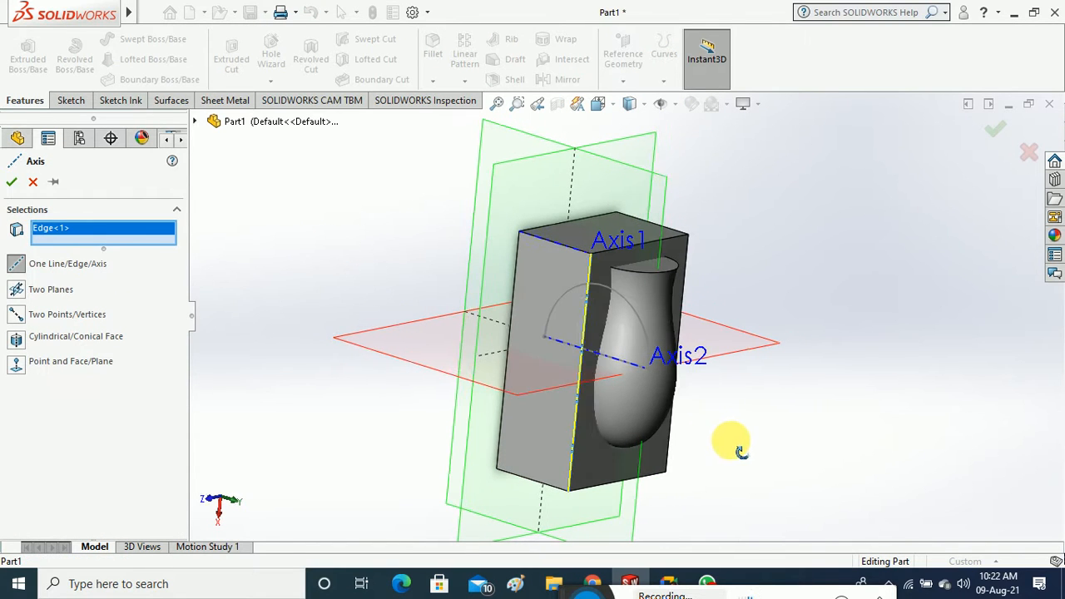
click(11, 185)
middle_drag(345, 247, 340, 272)
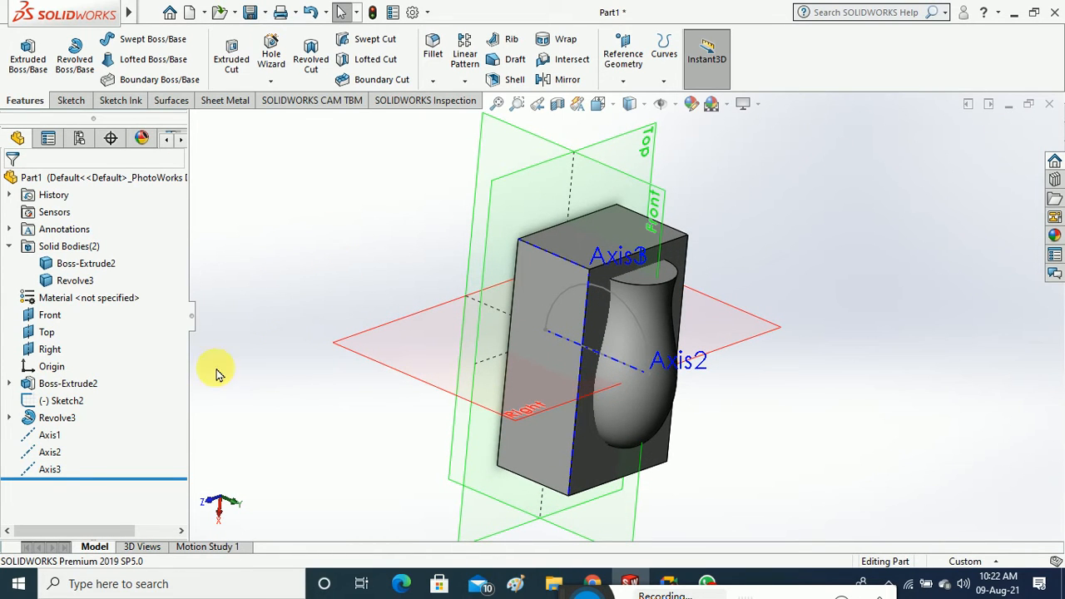
Delete all three reference axes from the part
click(50, 469)
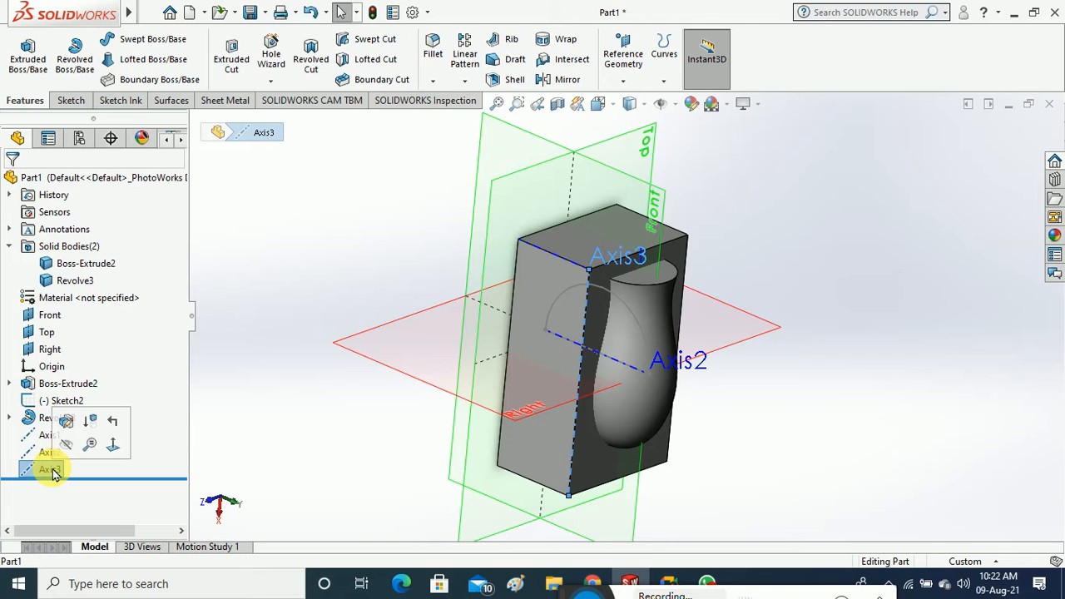
shift+click(50, 434)
right_click(54, 435)
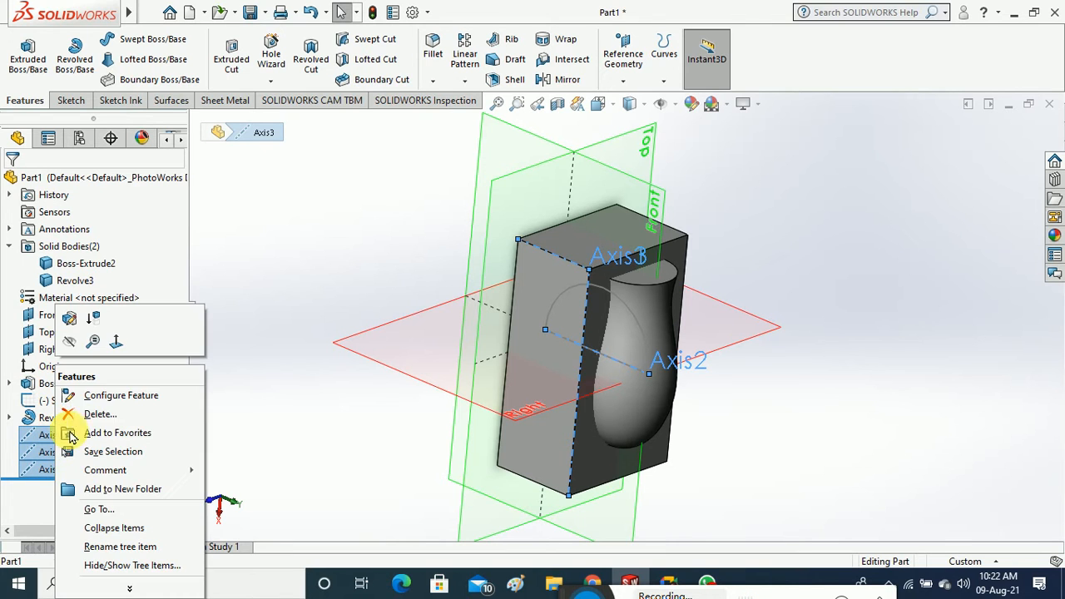
click(83, 414)
click(610, 215)
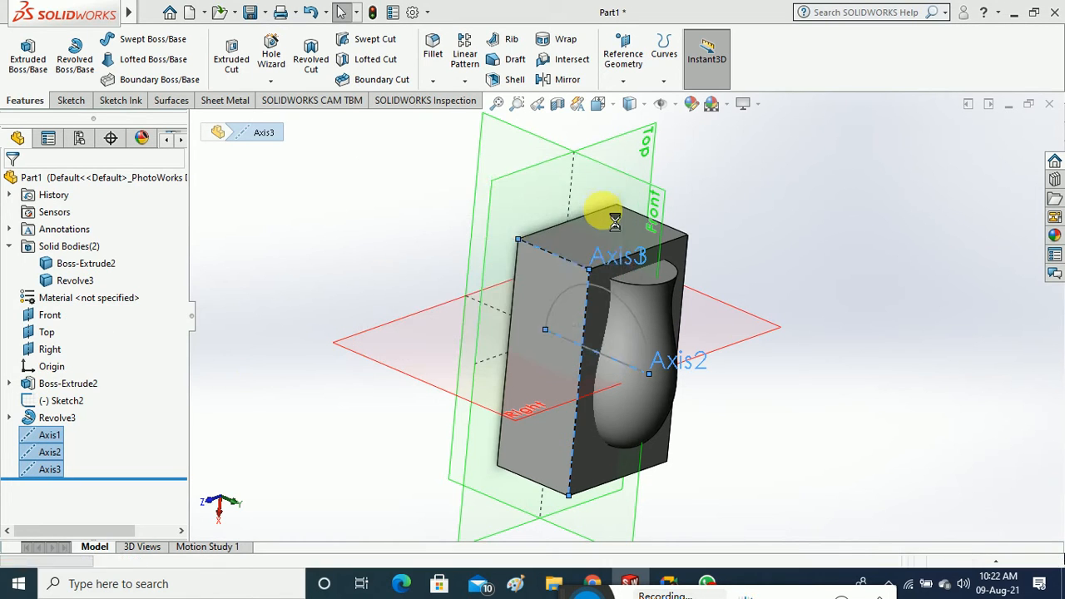
Create a reference axis with the Two Planes option where the Front and Top planes intersect
click(626, 81)
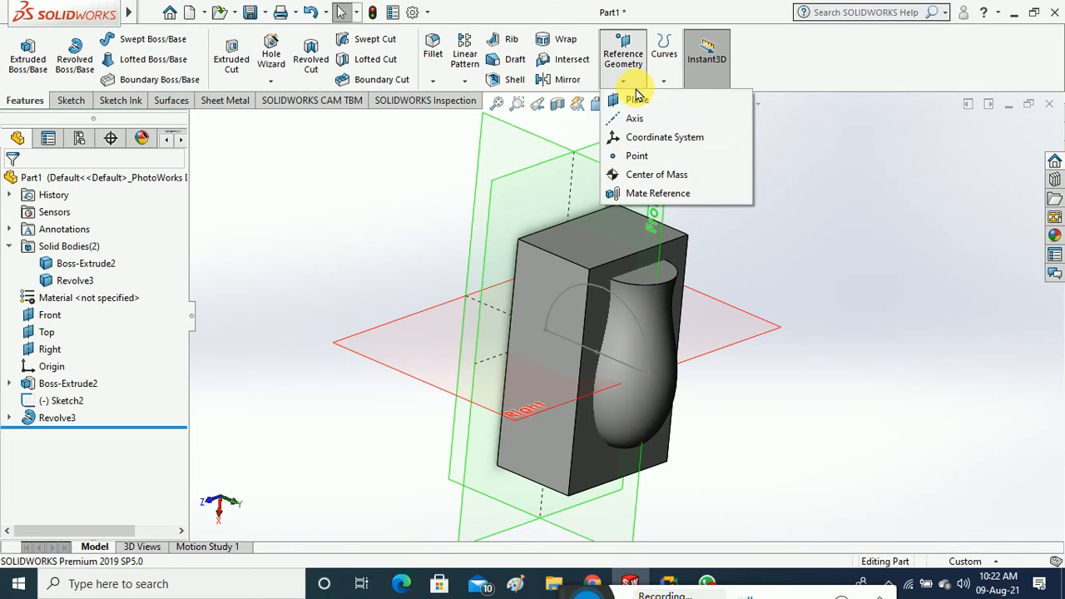
click(638, 118)
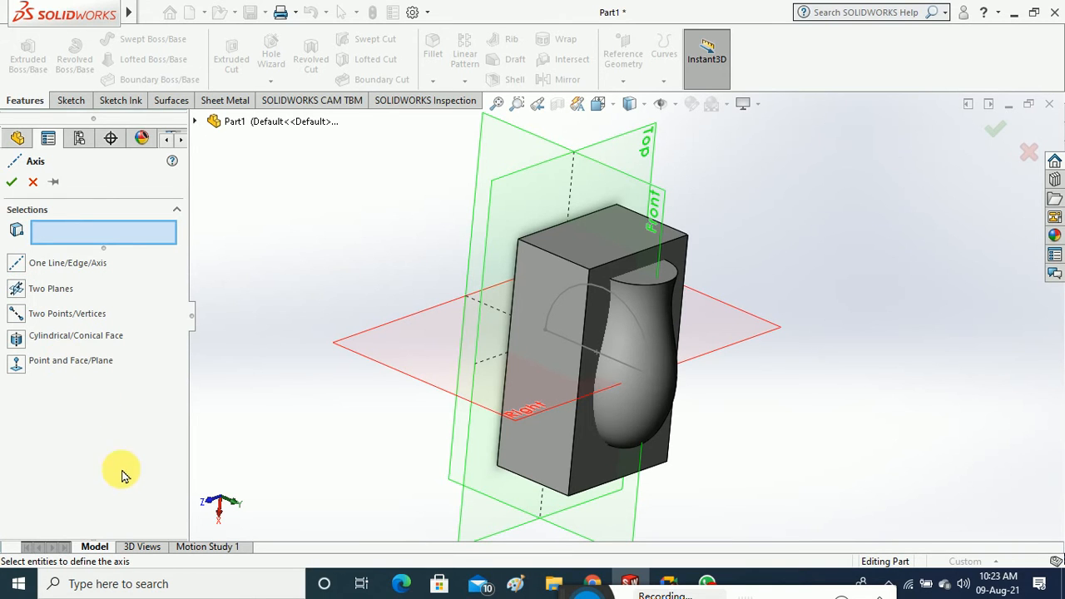
middle_drag(511, 337, 577, 409)
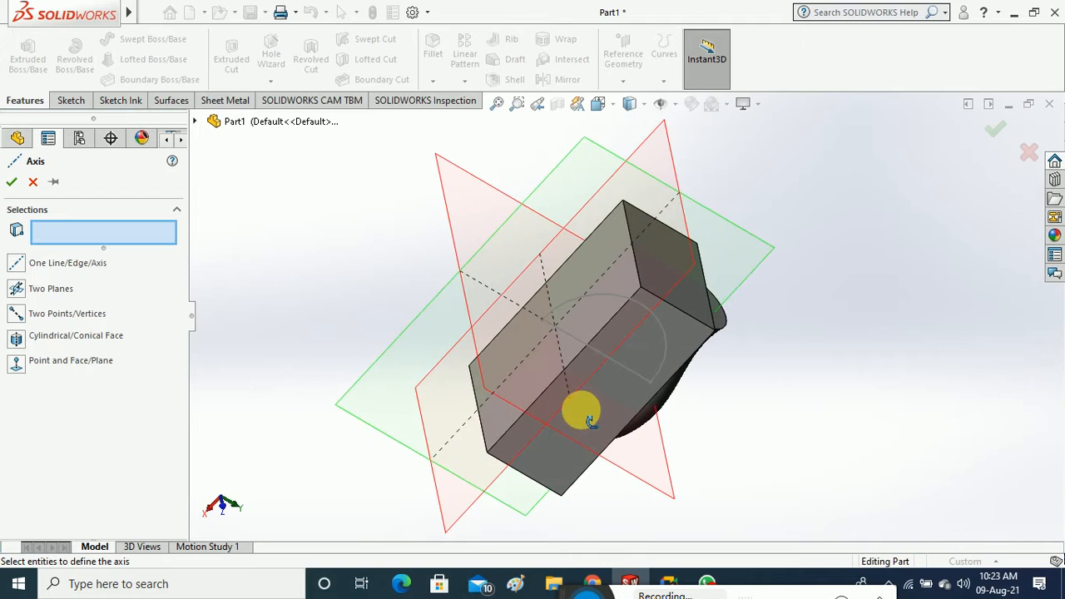
click(19, 293)
click(543, 188)
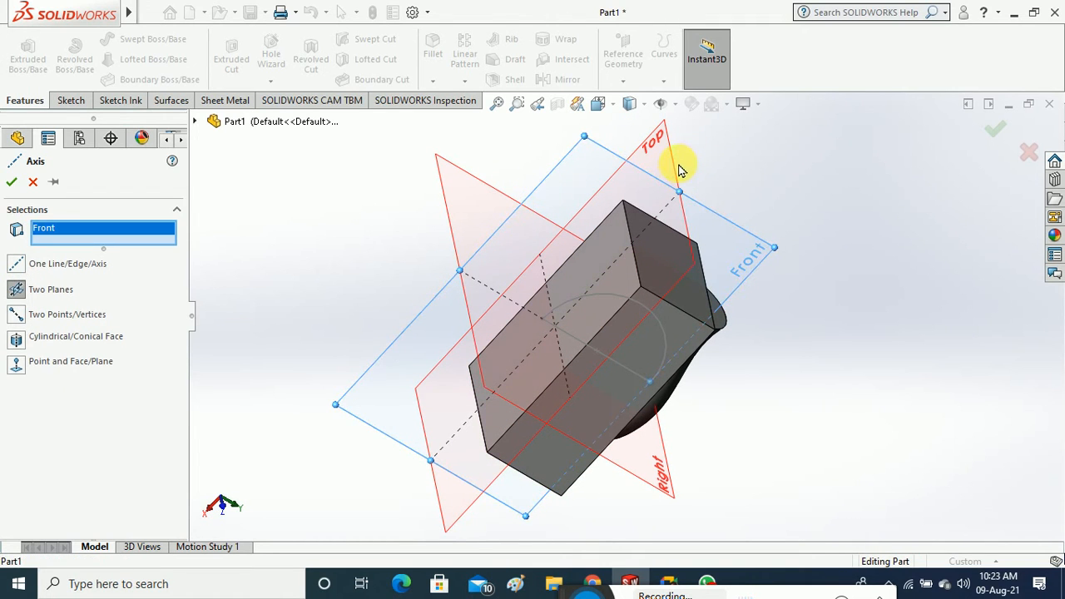
click(678, 167)
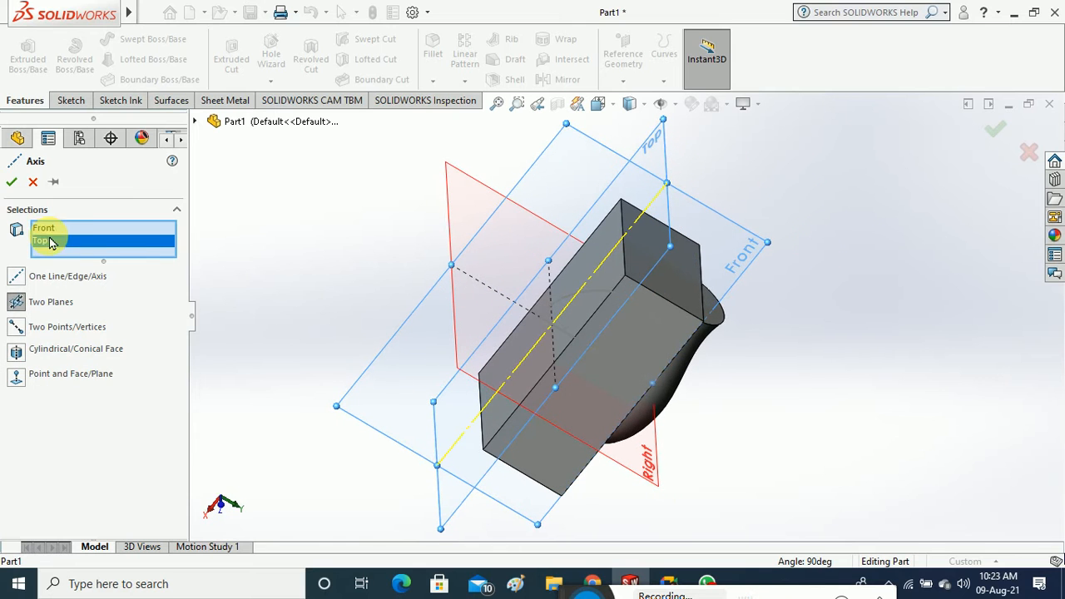
click(11, 181)
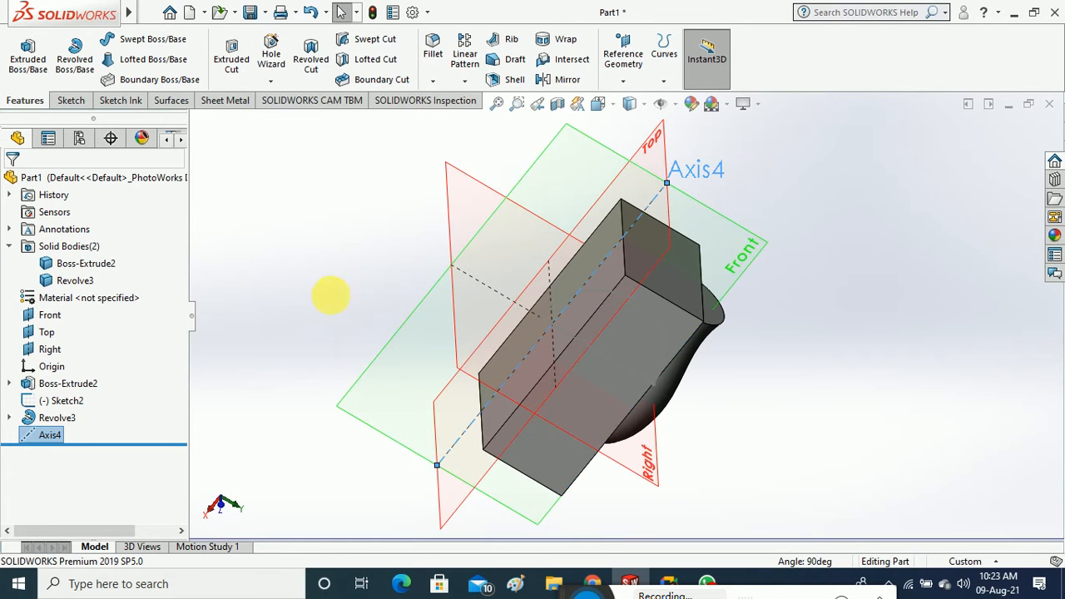
middle_drag(331, 296, 314, 247)
click(315, 247)
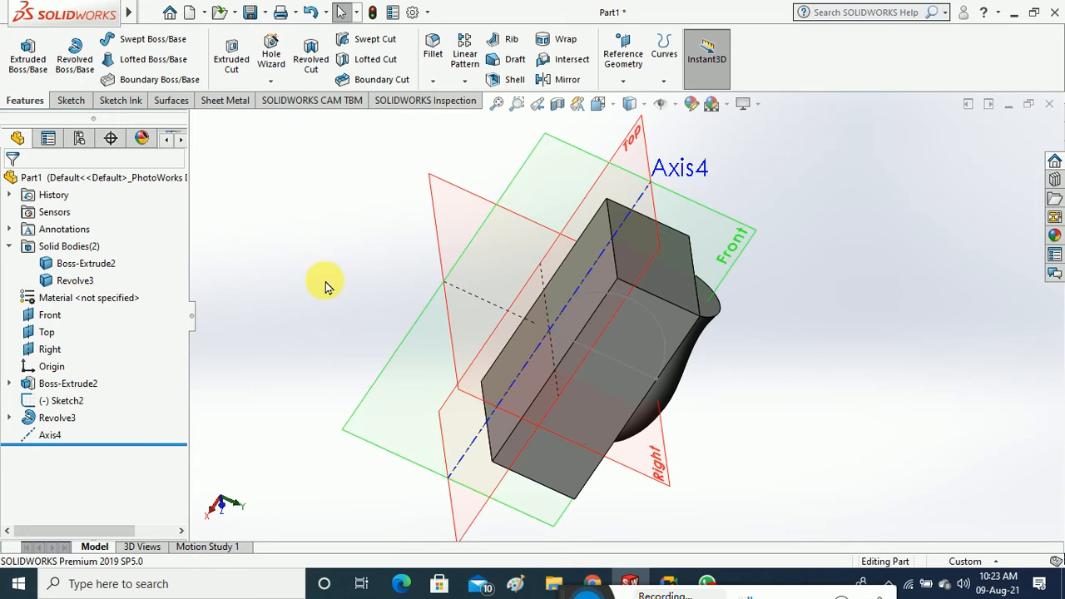
mouse_move(325, 286)
middle_down()
mouse_move(325, 228)
mouse_move(337, 287)
mouse_move(314, 300)
middle_up()
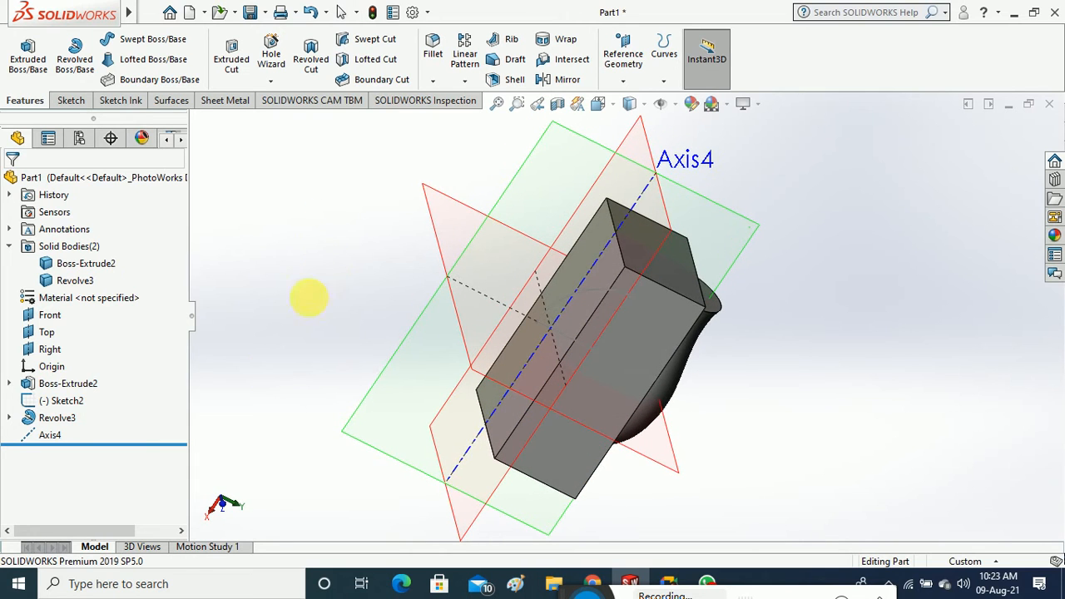
Delete the reference axis defined by the Front and Top planes
right_click(54, 434)
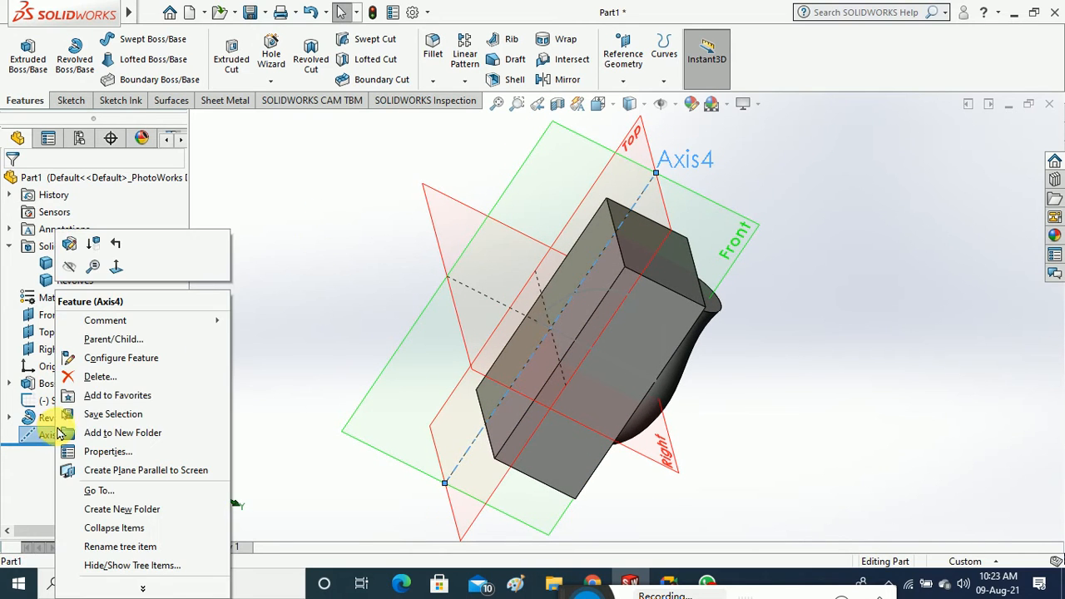
click(88, 374)
click(587, 200)
Create a reference axis from two planes, using the intersection of the Right and Front planes
middle_drag(451, 209, 591, 138)
click(623, 81)
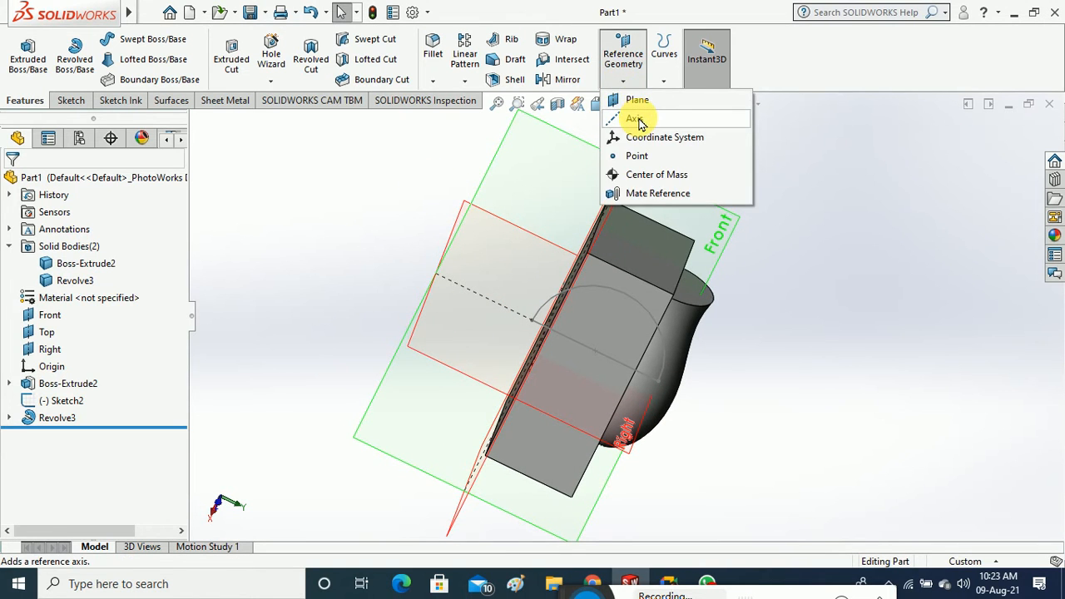
click(640, 121)
middle_drag(302, 247, 337, 325)
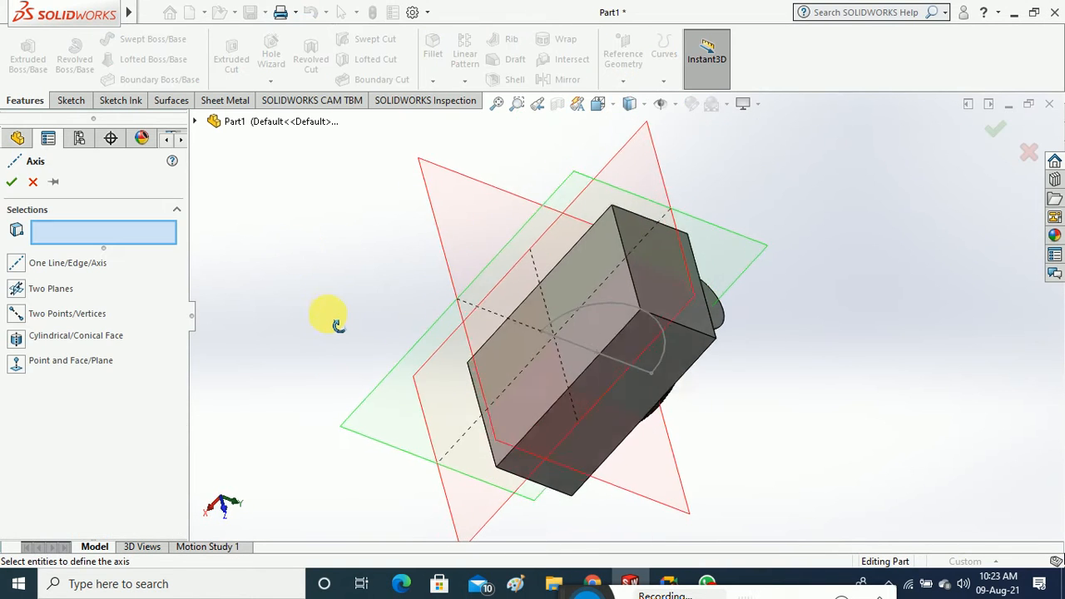
click(442, 251)
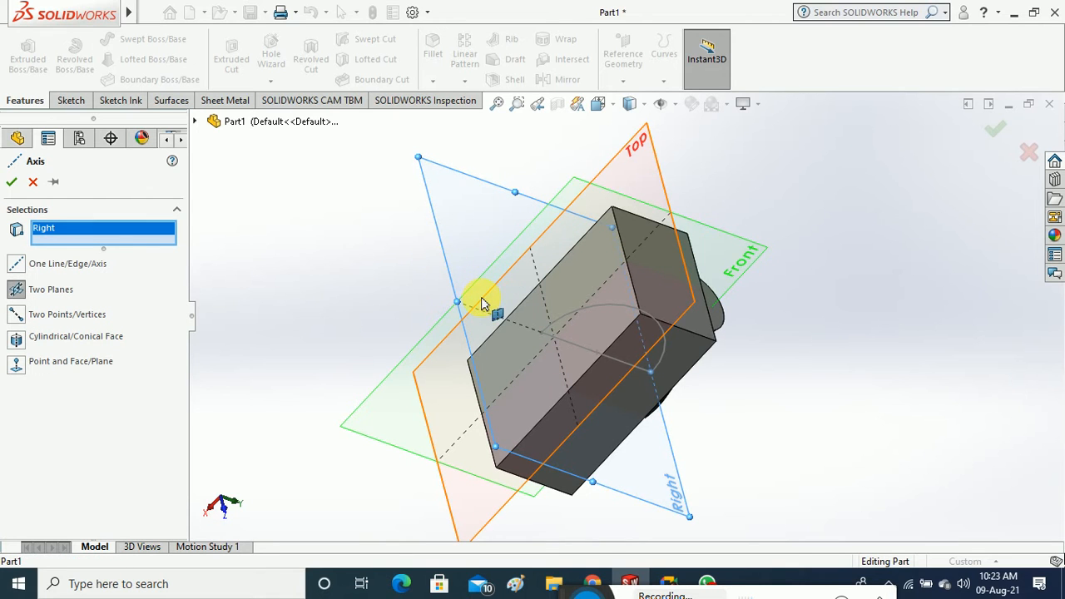
middle_drag(481, 304, 475, 280)
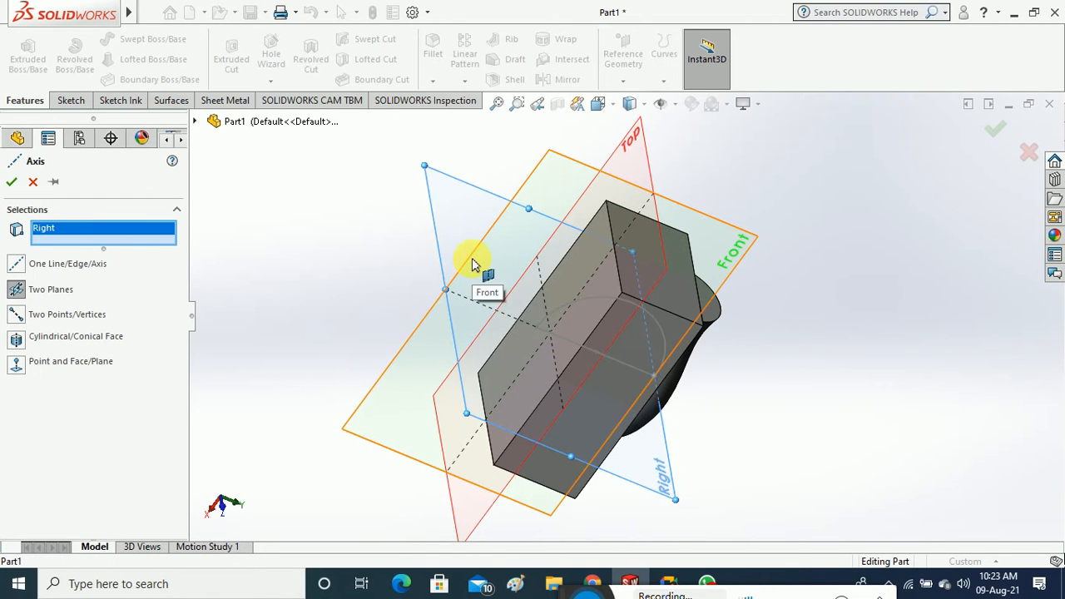
click(472, 264)
click(14, 183)
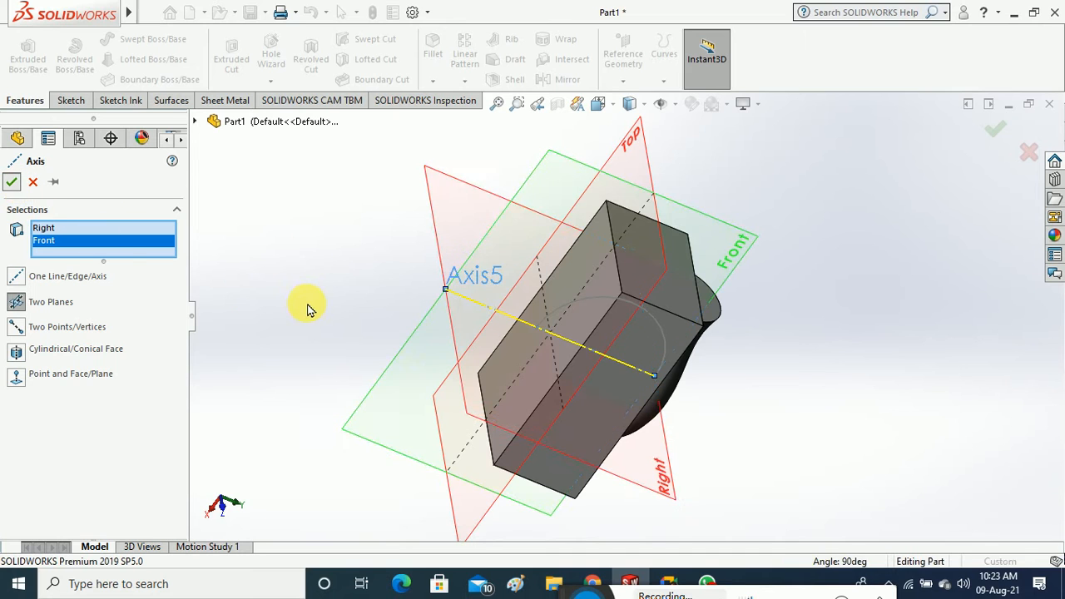
middle_drag(325, 304, 298, 260)
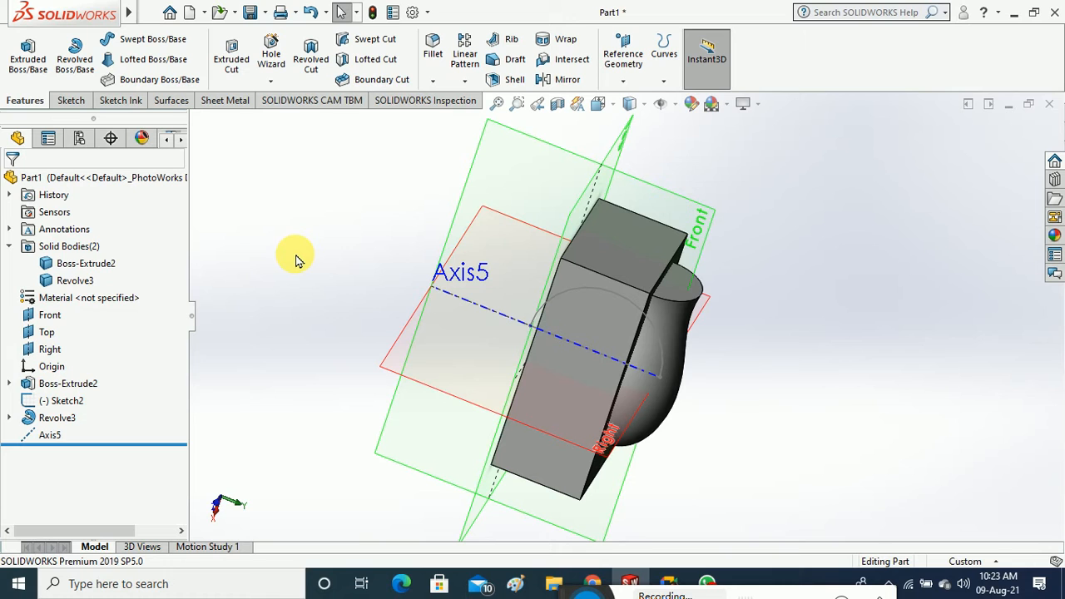
Delete the reference axis defined by the Right and Front planes
right_click(52, 434)
click(98, 376)
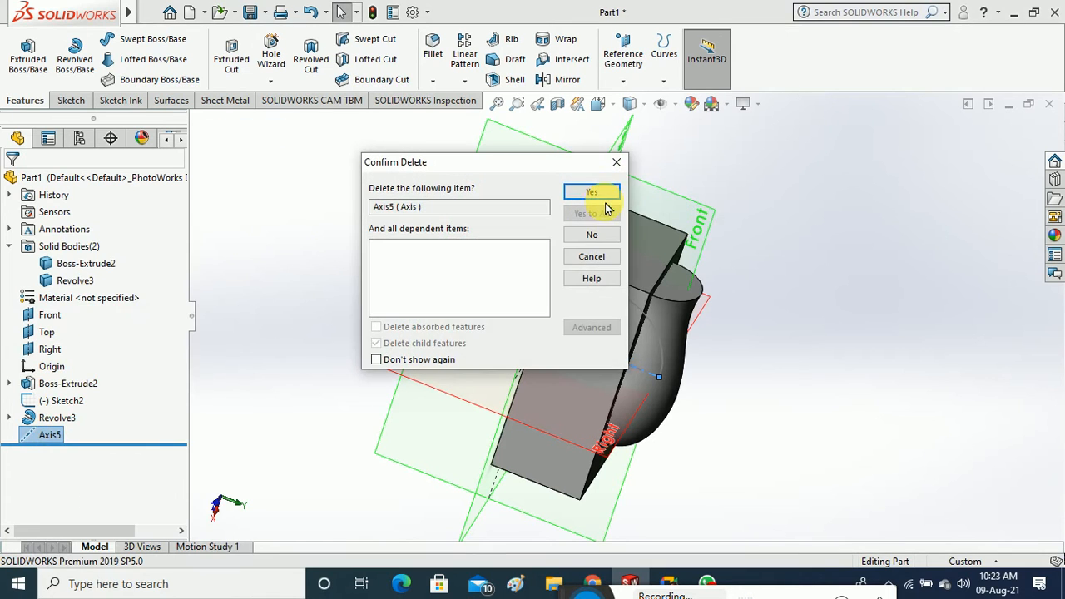
click(598, 191)
Try a reference axis through two diagonally opposite vertices of the block with the Two Points/Vertices option
click(659, 82)
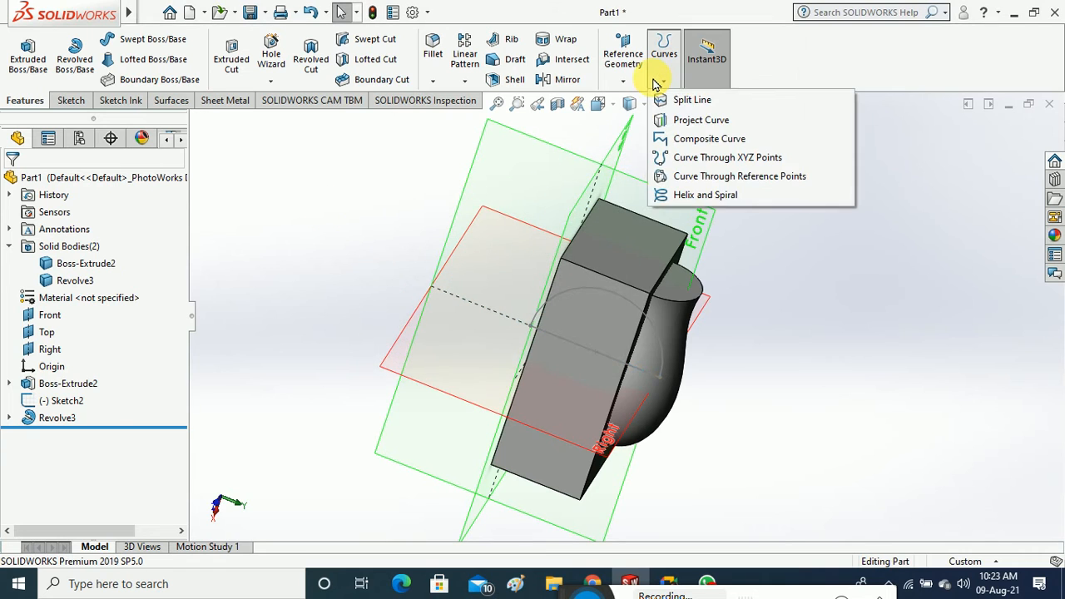
click(623, 81)
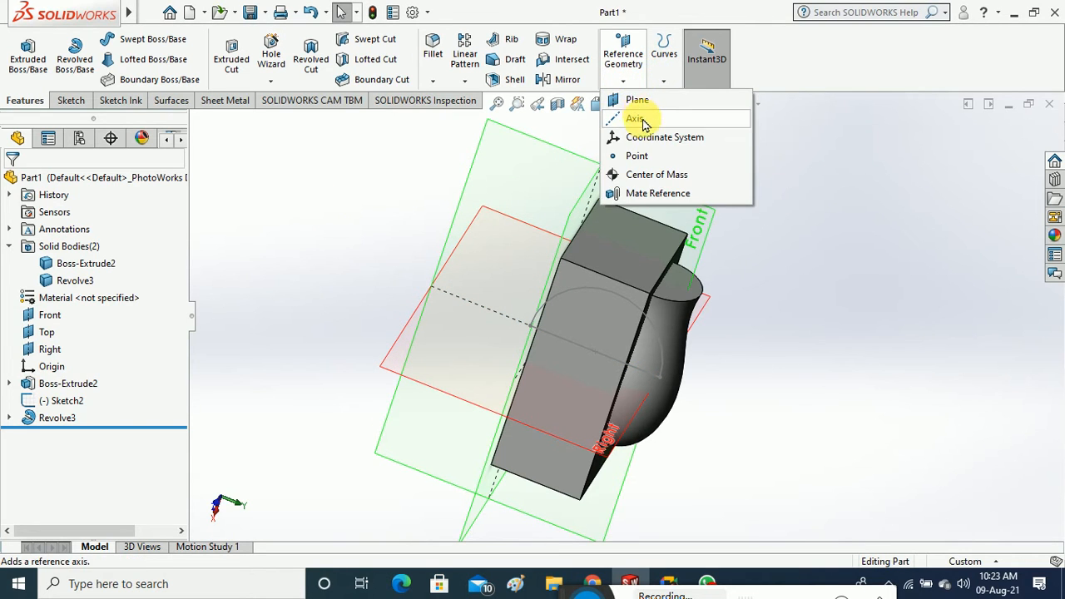
click(641, 119)
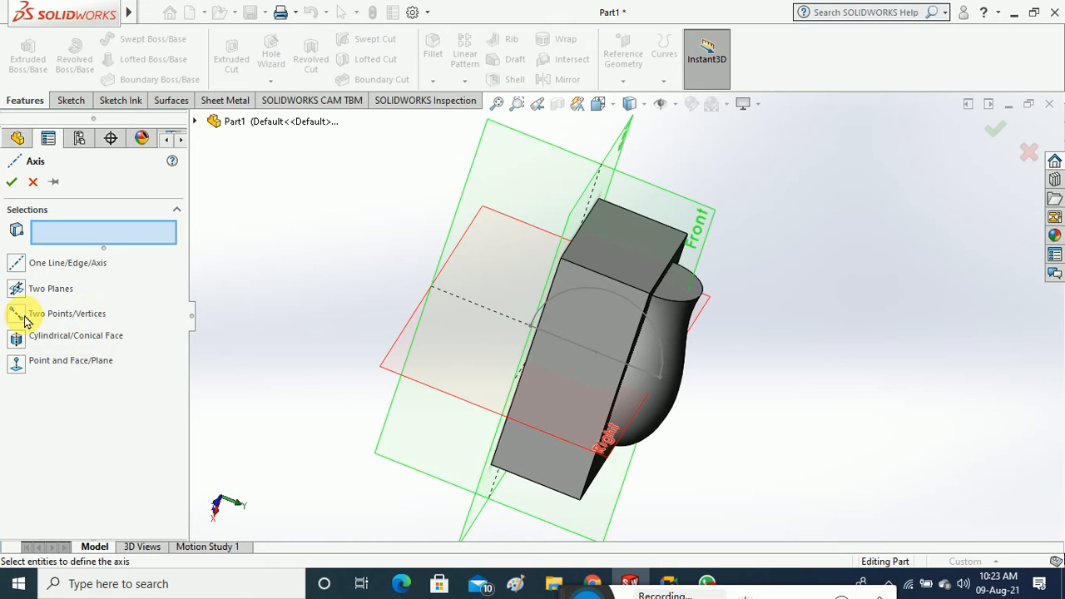
click(20, 318)
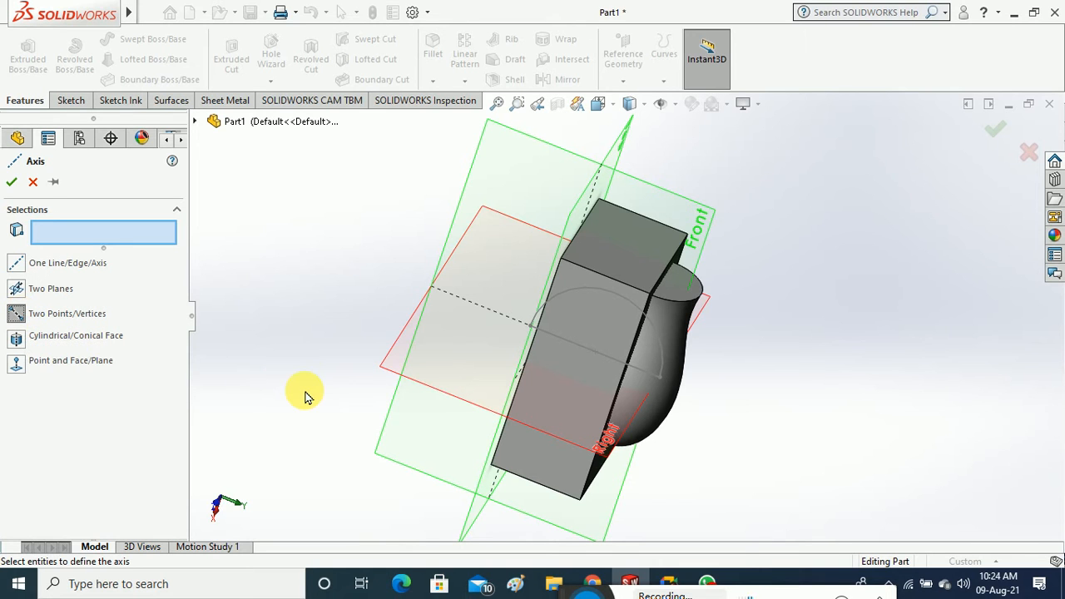
middle_drag(499, 381, 528, 350)
middle_drag(514, 461, 519, 475)
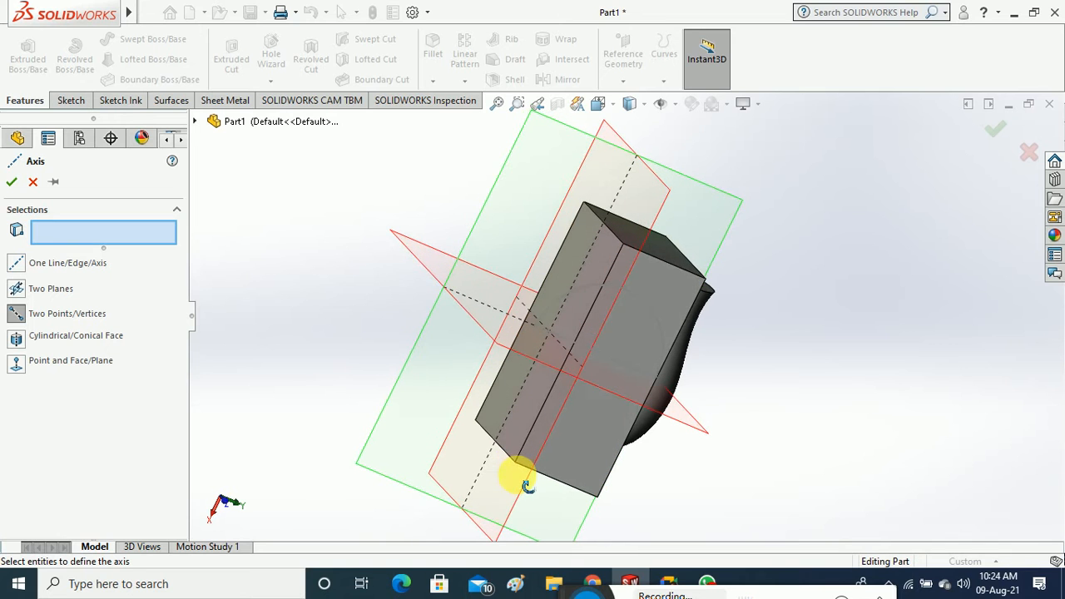
click(476, 426)
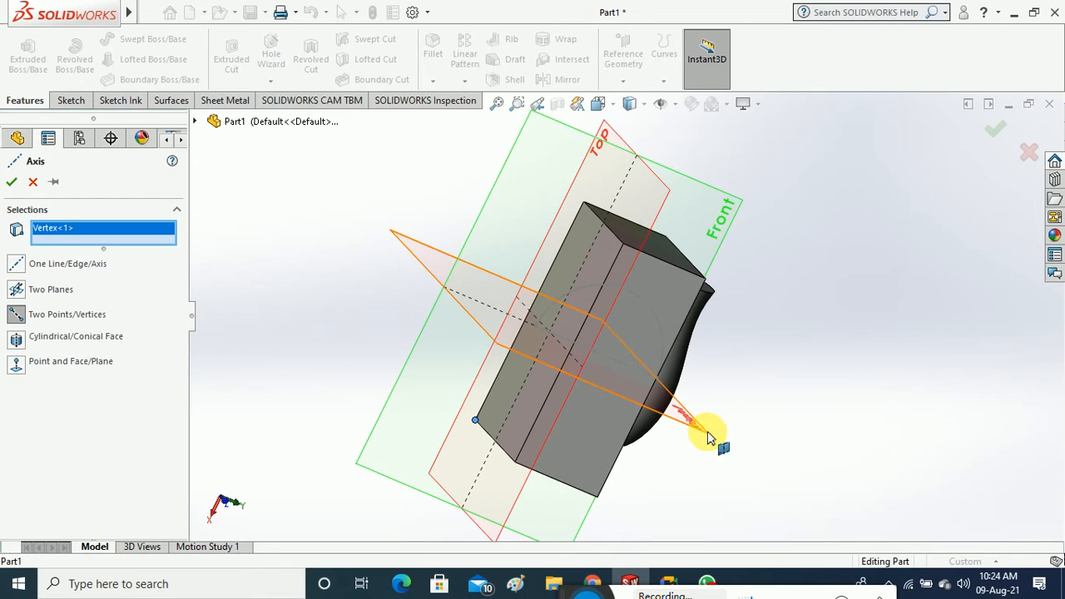
middle_drag(708, 435, 654, 297)
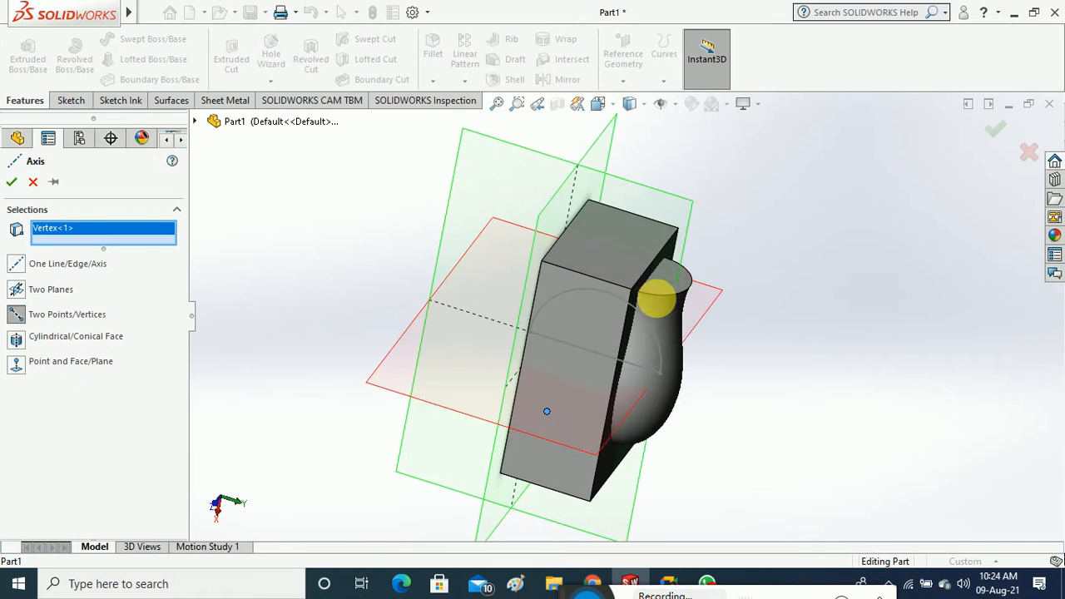
click(630, 296)
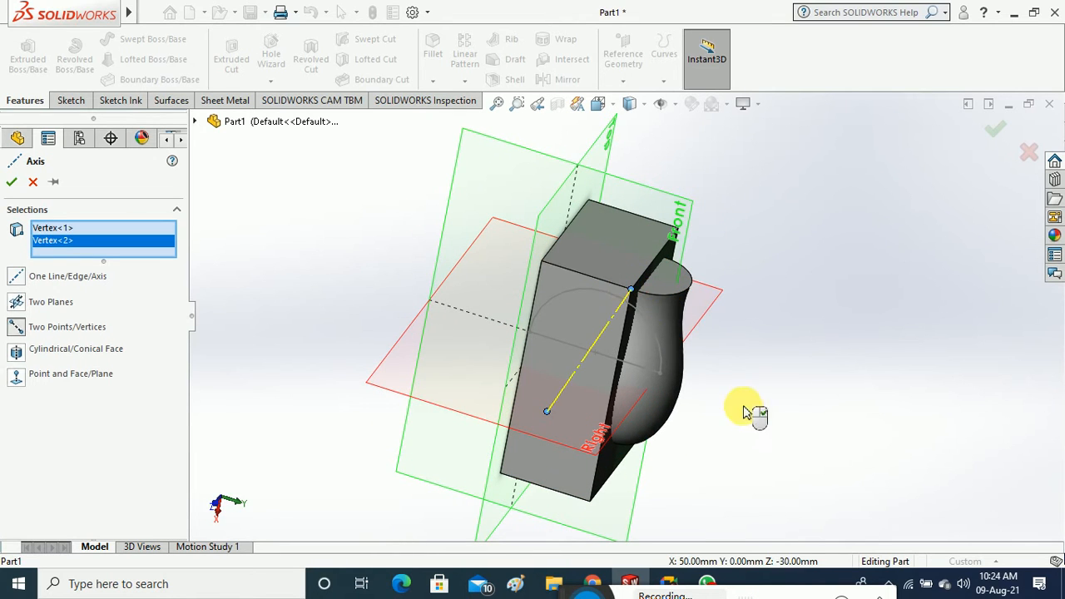
middle_drag(744, 411, 813, 454)
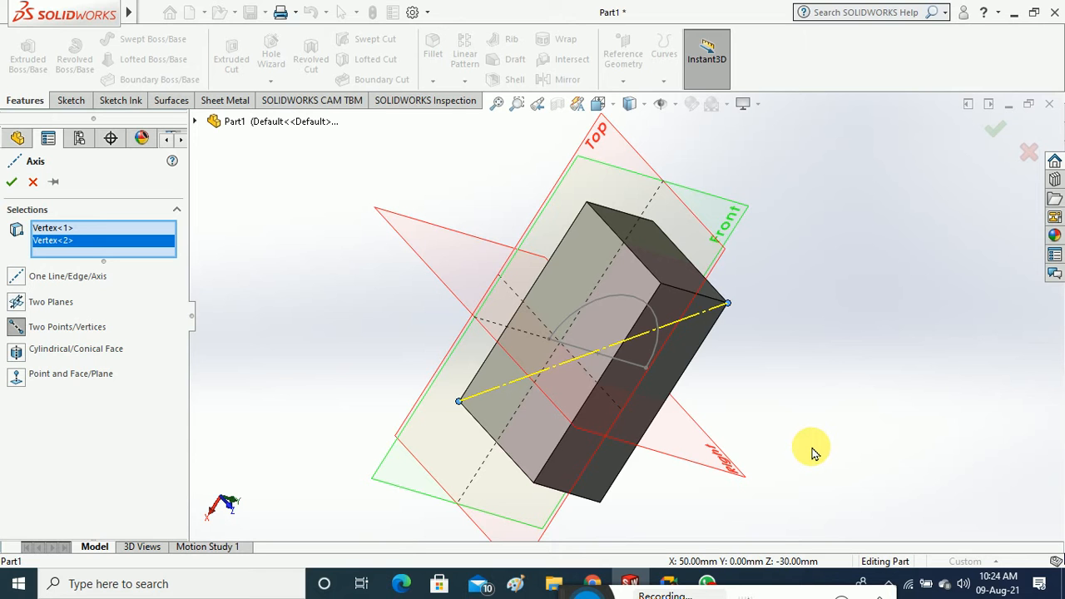
middle_drag(751, 325, 625, 195)
Hide the reference planes in the graphics area and cancel the two-vertex axis definition
click(644, 104)
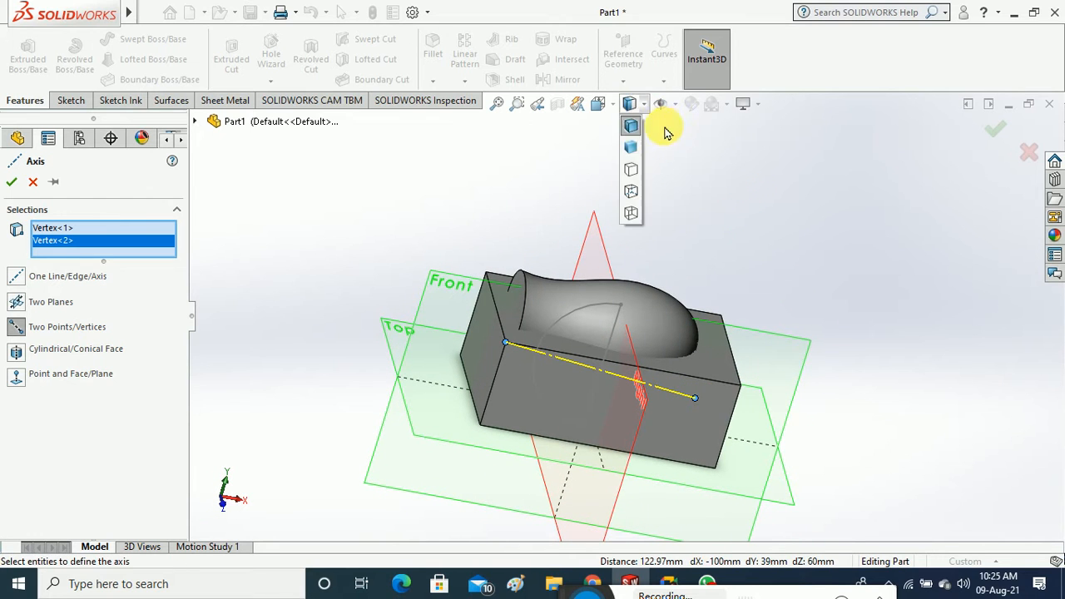
click(632, 129)
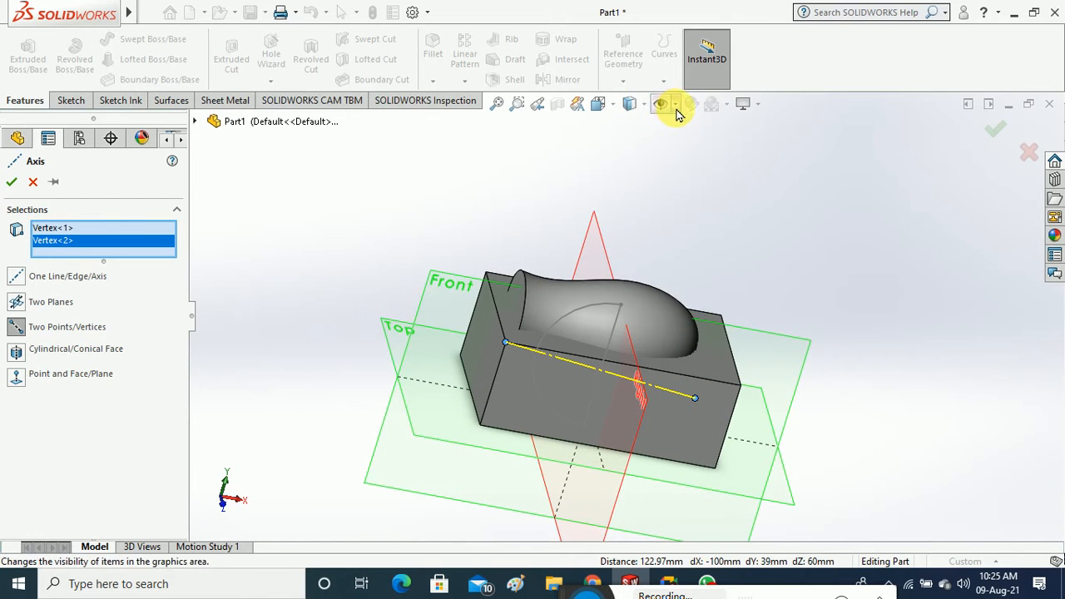
click(678, 109)
click(665, 122)
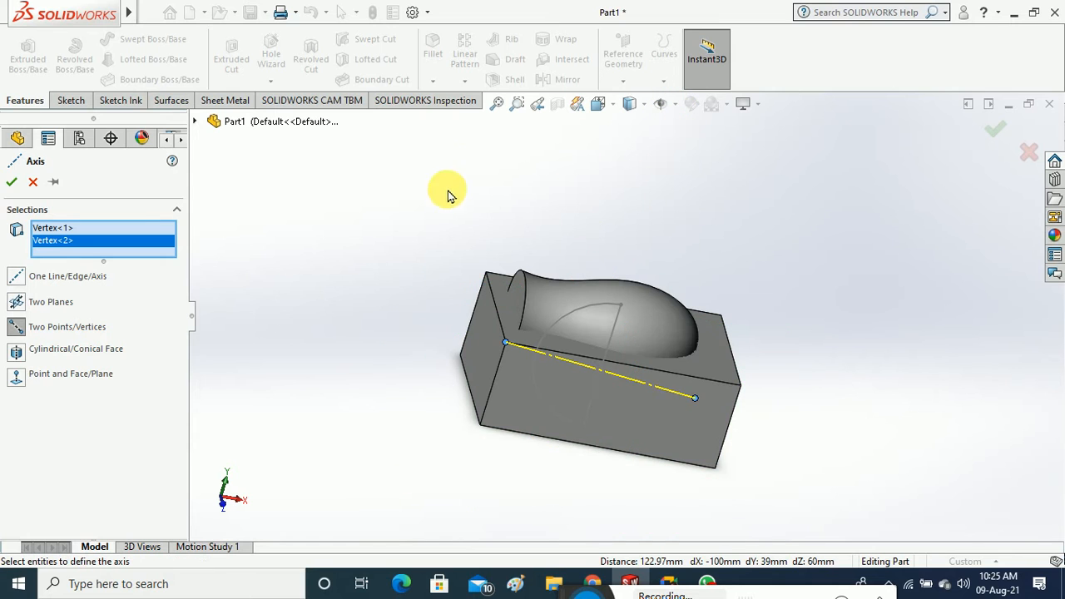
middle_drag(435, 191, 601, 296)
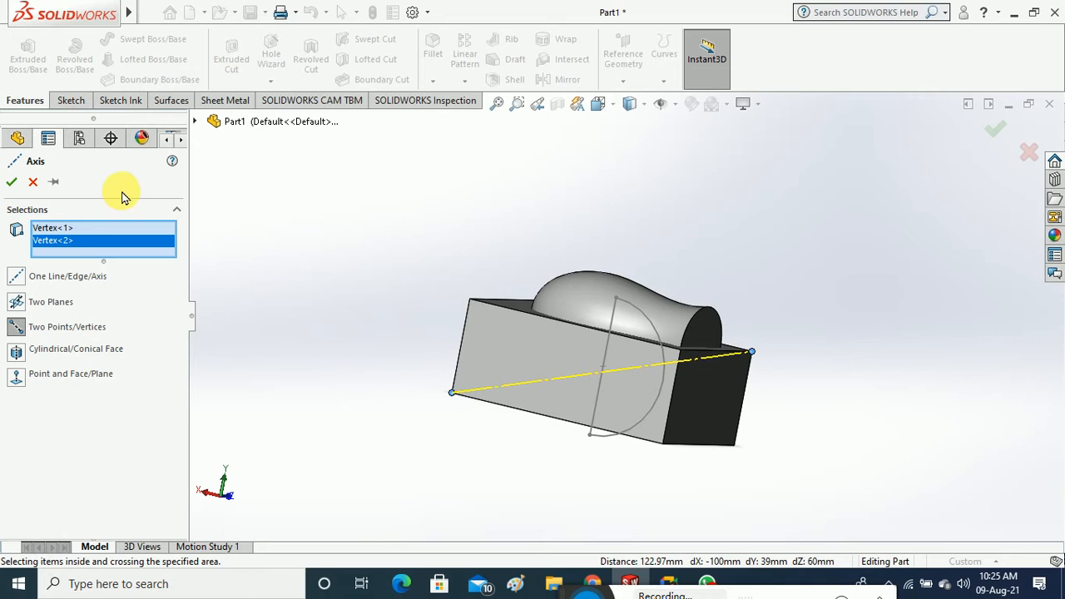
click(32, 181)
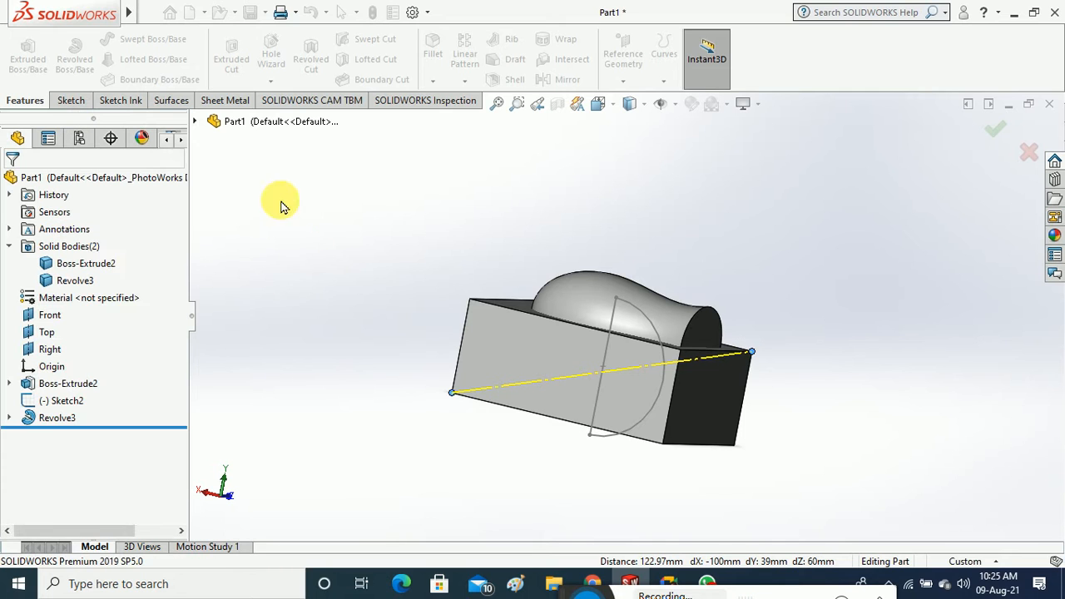
Sketch a corner rectangle across the full width of the block's end face, covering its upper half, and close the sketch
click(71, 100)
click(25, 58)
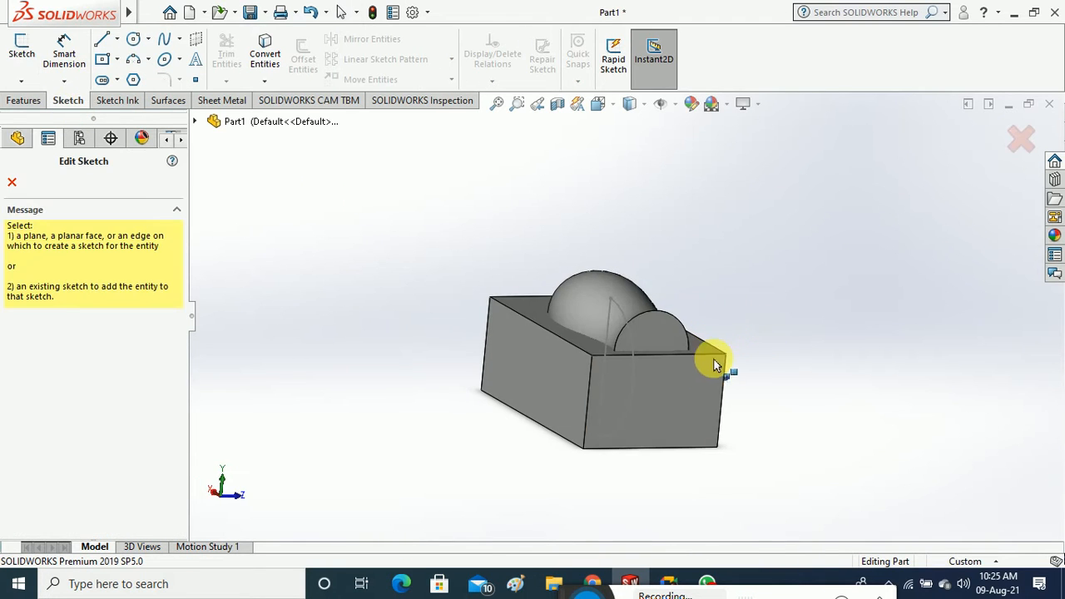
click(697, 387)
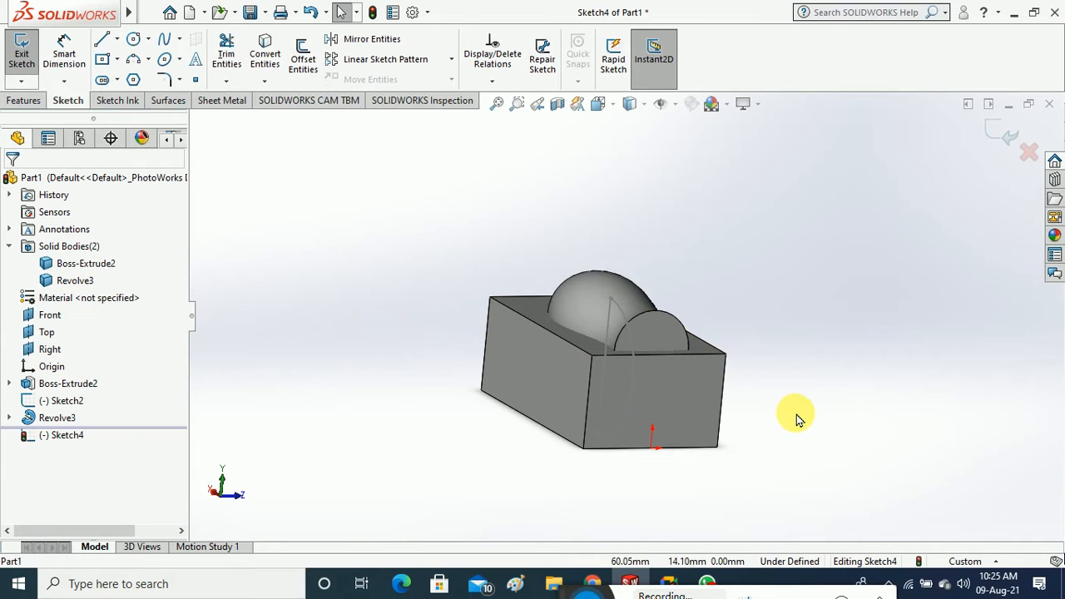
click(599, 103)
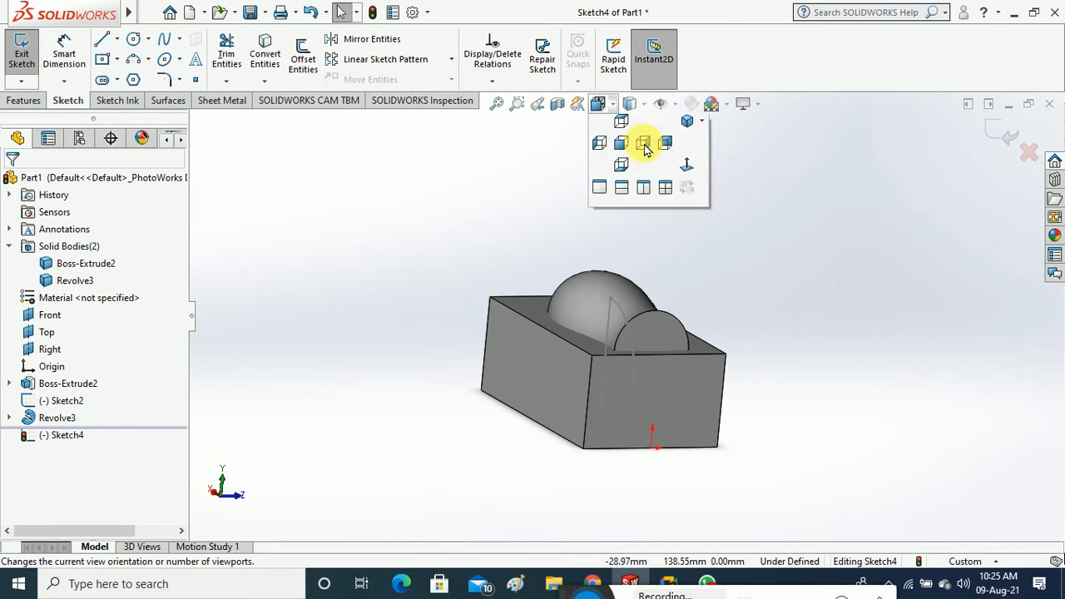
click(687, 195)
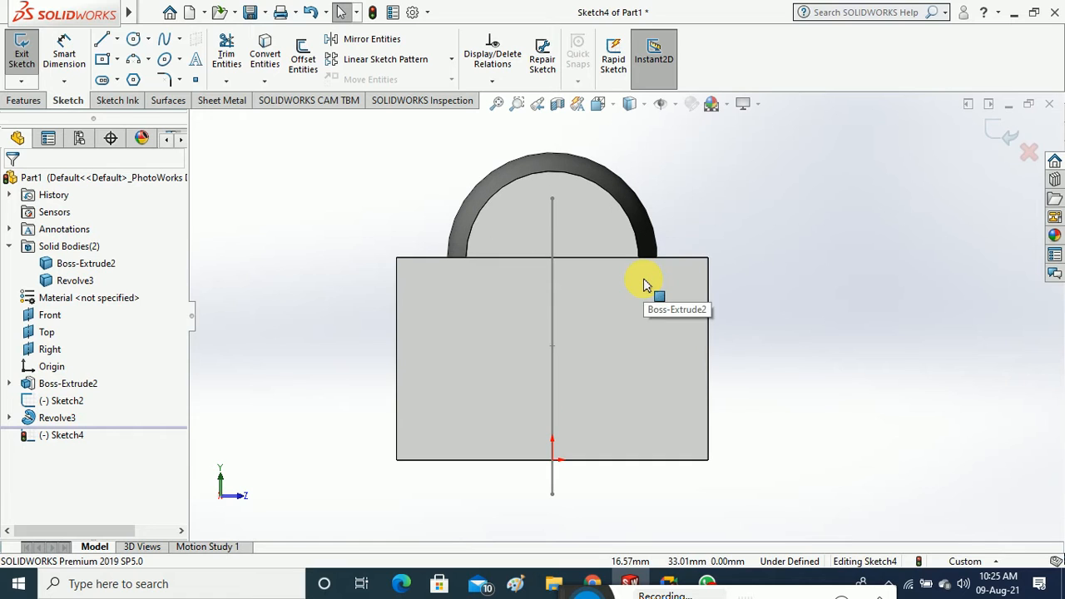
click(119, 61)
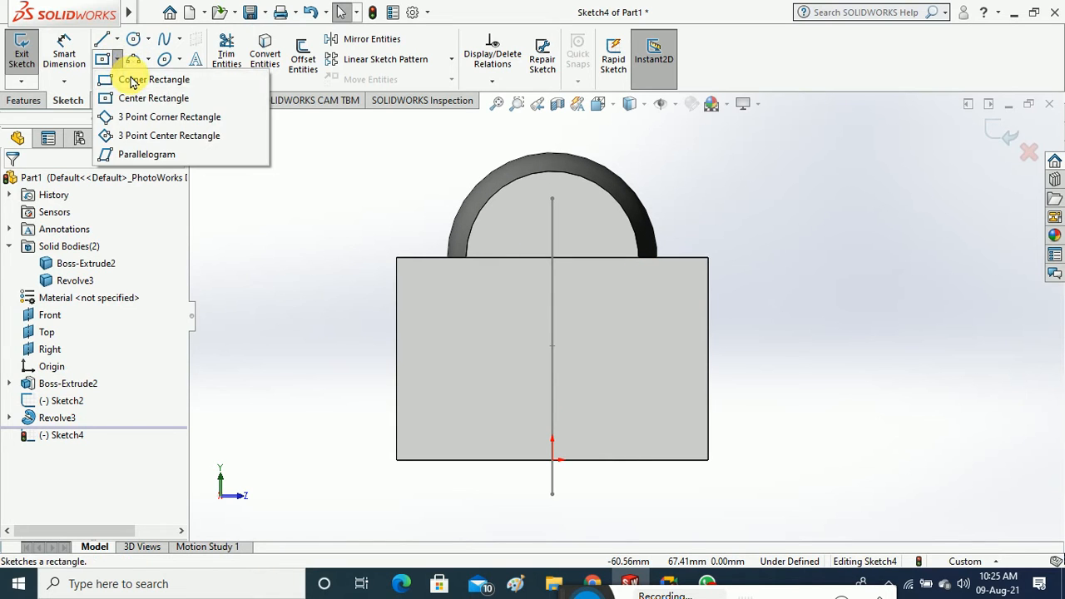
click(124, 78)
click(397, 259)
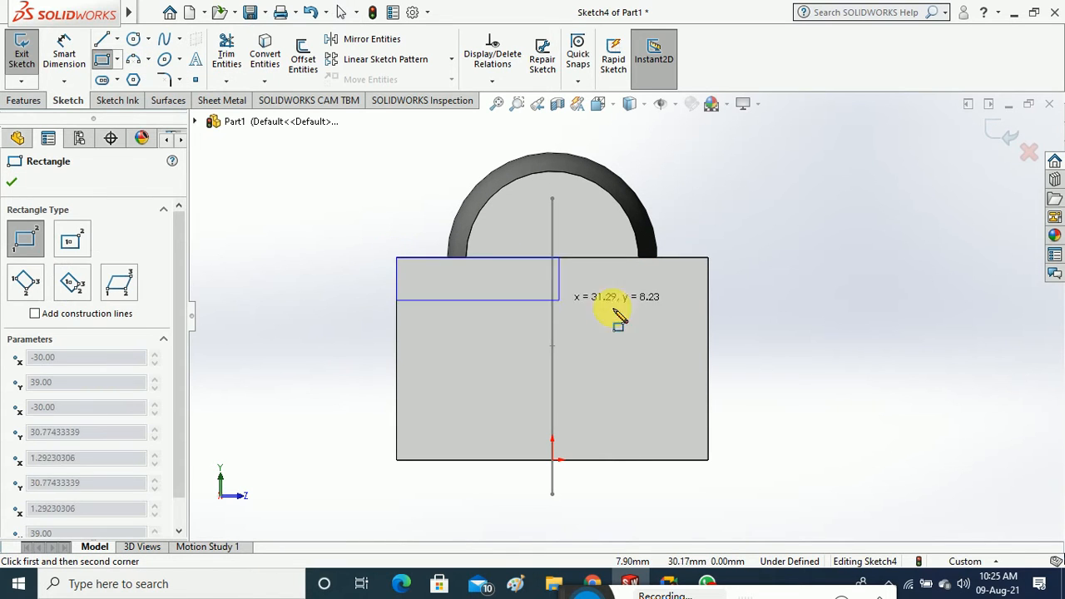
click(708, 359)
click(20, 57)
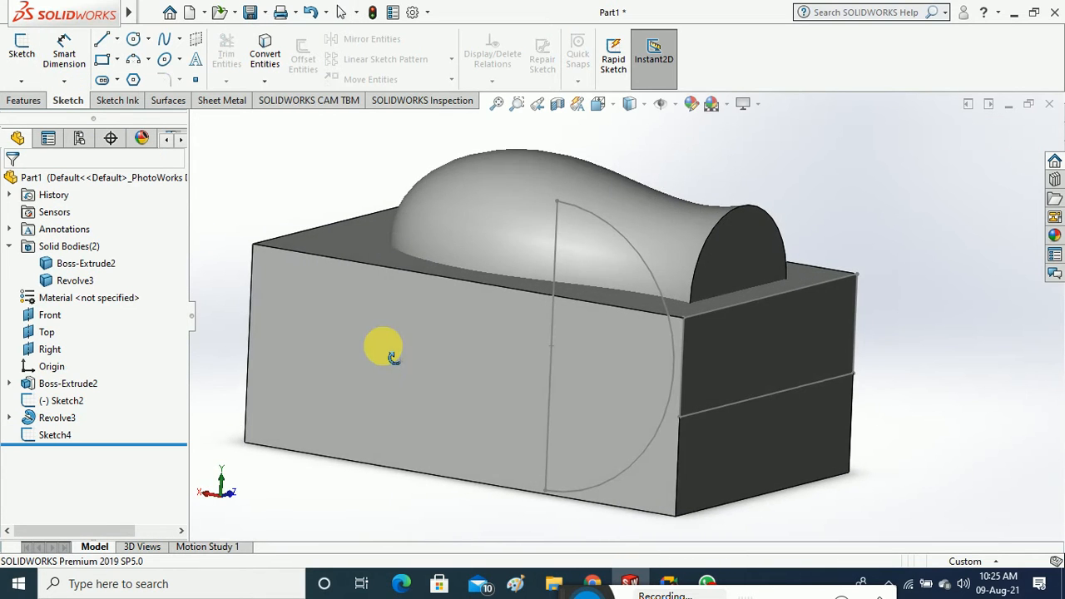
Revolve the rectangle sketch 180 degrees about its lower line with Merge result on, rounding the end of the block
click(54, 433)
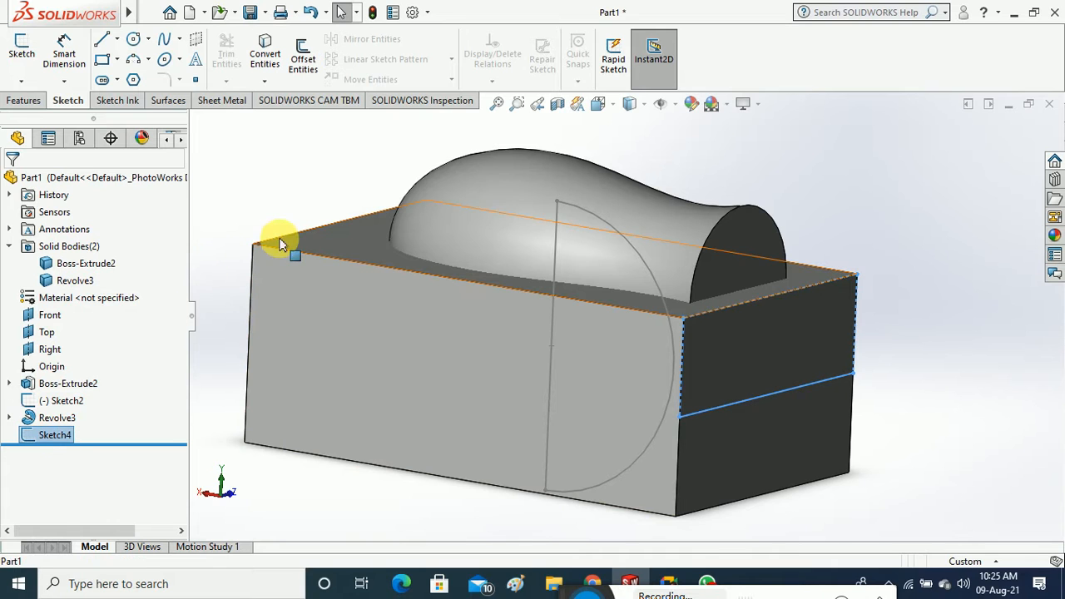
click(33, 100)
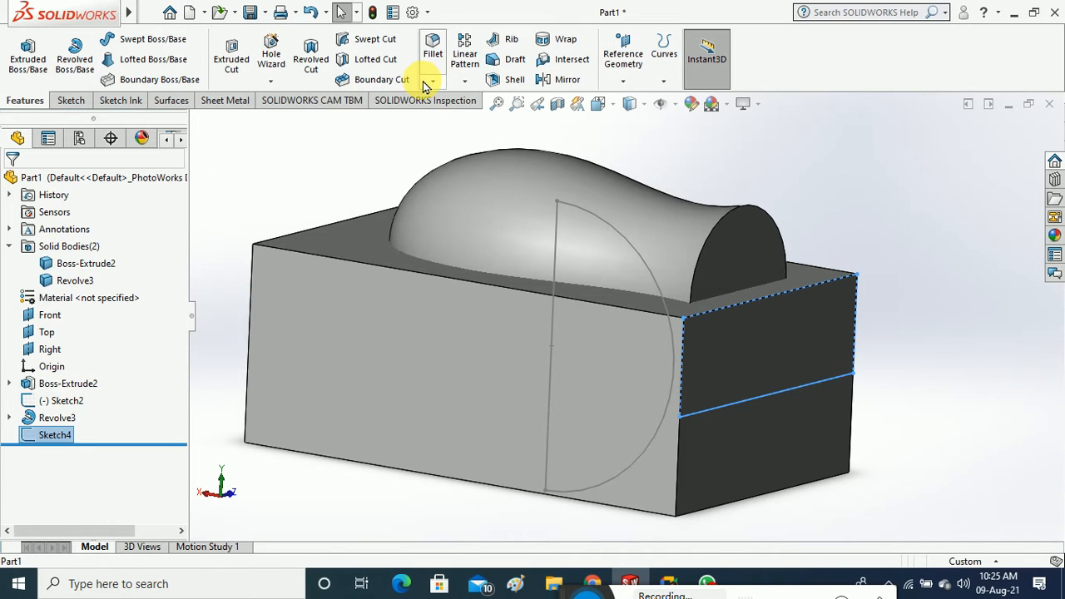
click(74, 58)
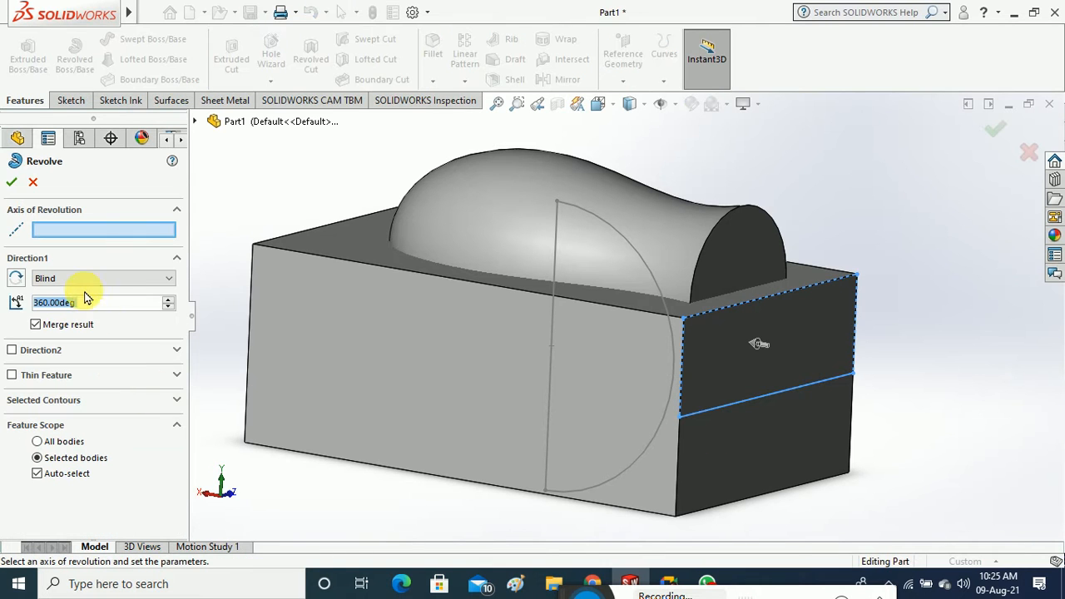
click(761, 398)
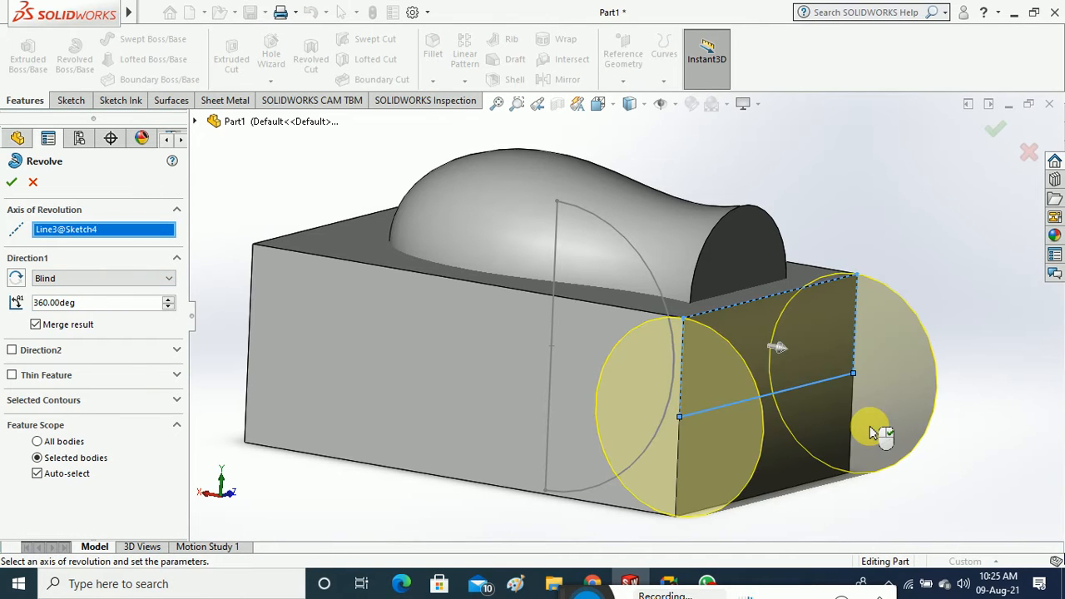
click(18, 279)
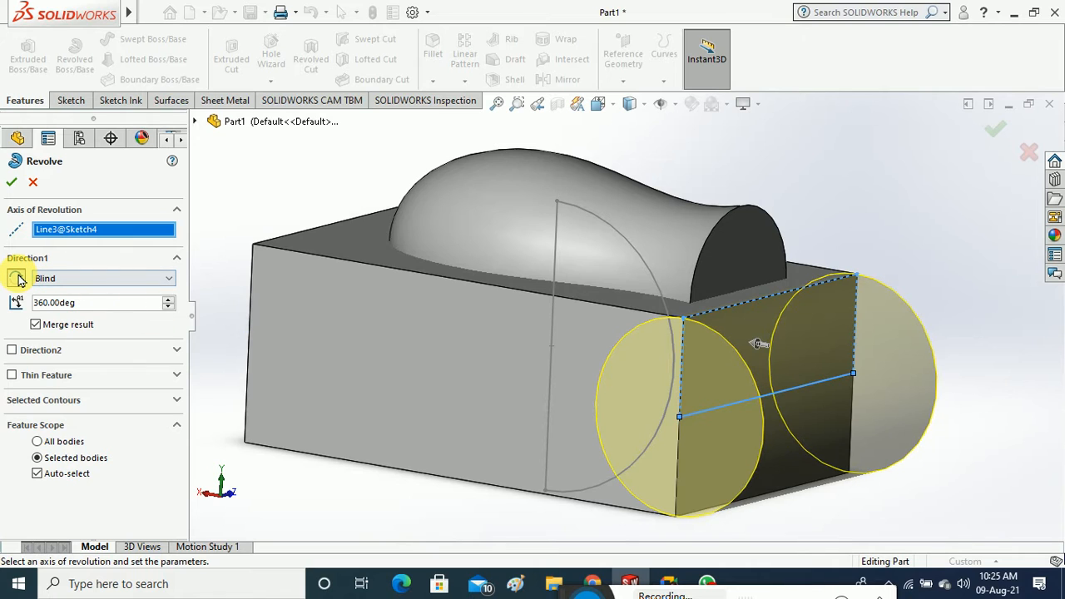
click(15, 279)
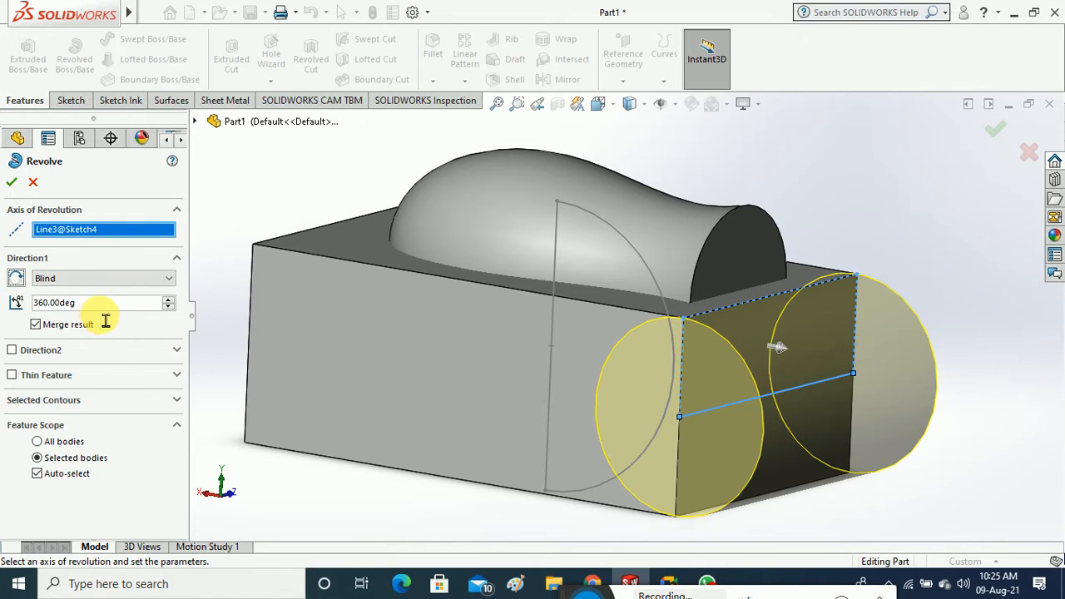
drag(106, 321, 21, 317)
text(1)
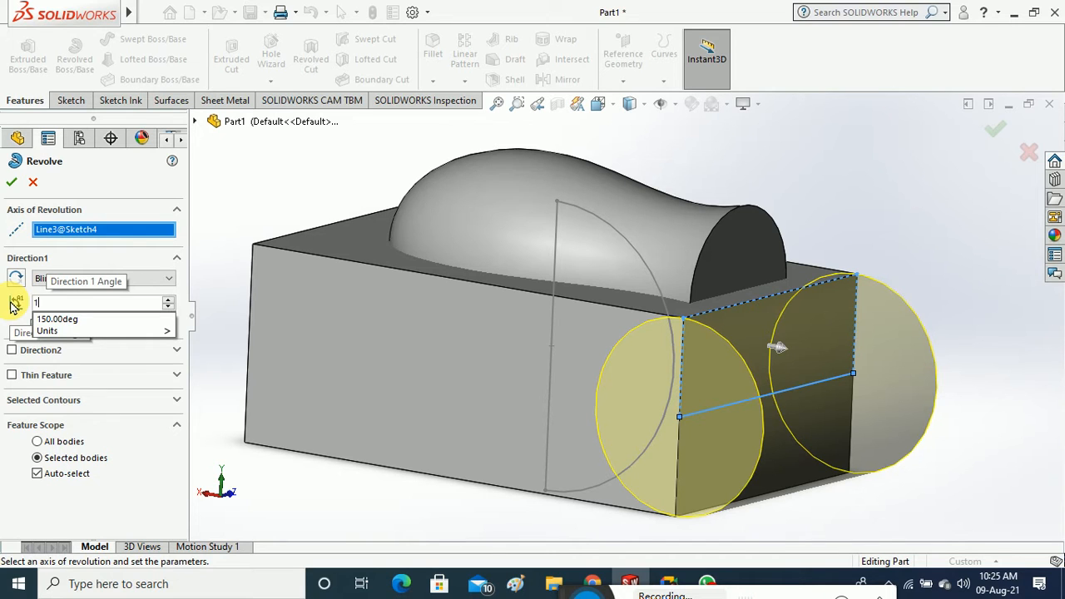
text(80)
key(Return)
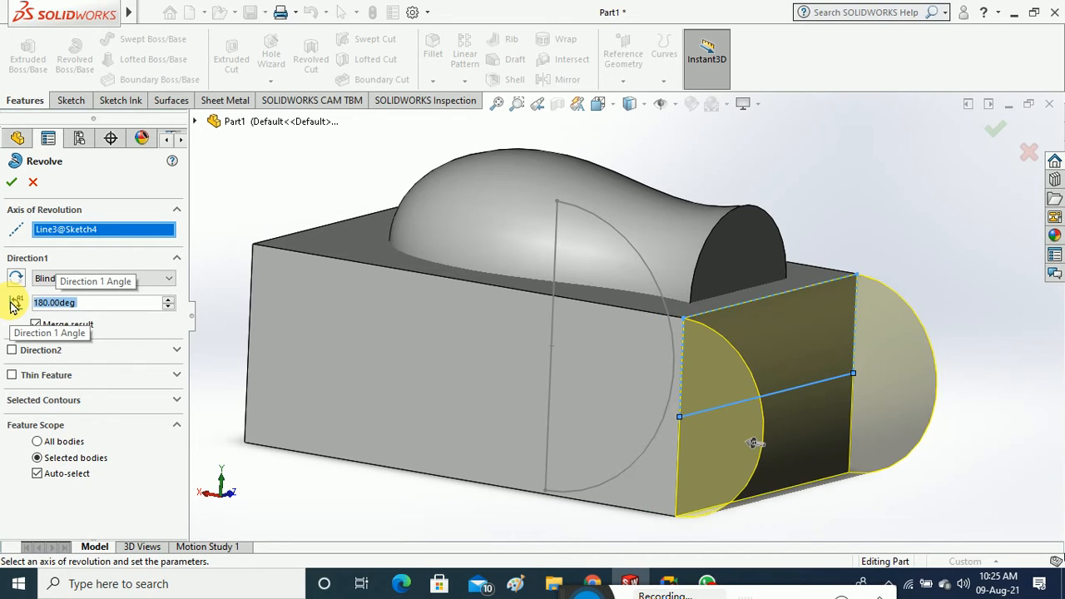
click(11, 181)
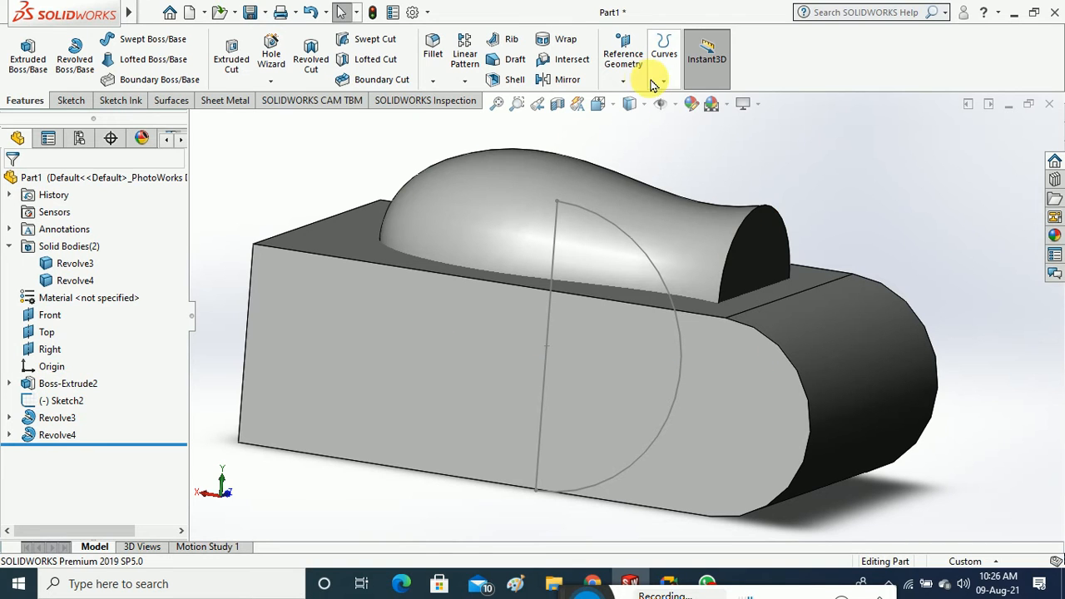
Create a reference axis from the rounded end face of the block with the Cylindrical/Conical Face option
click(624, 82)
click(634, 118)
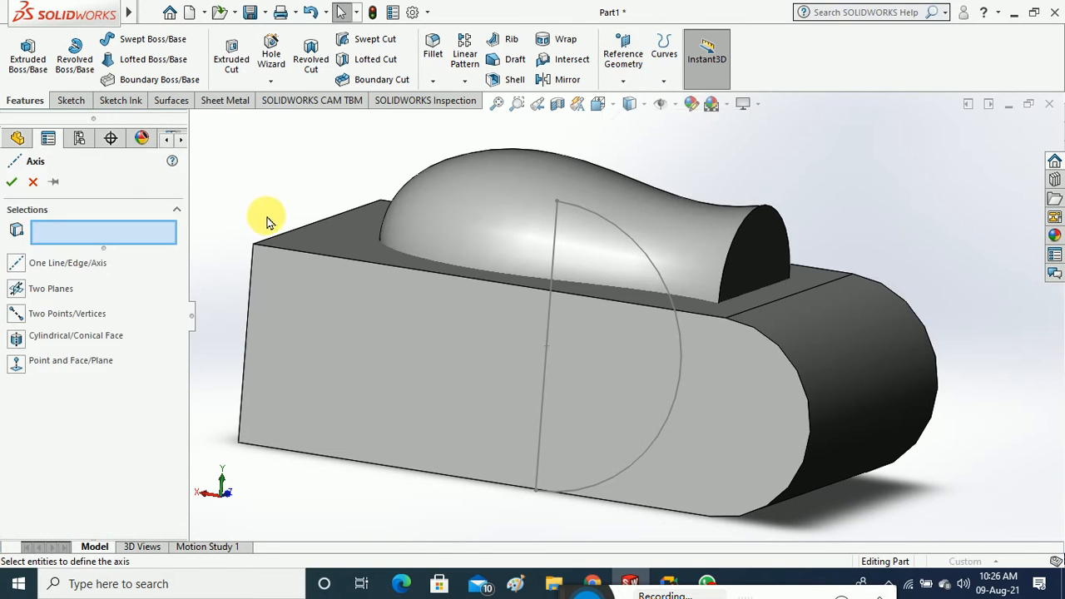
click(18, 341)
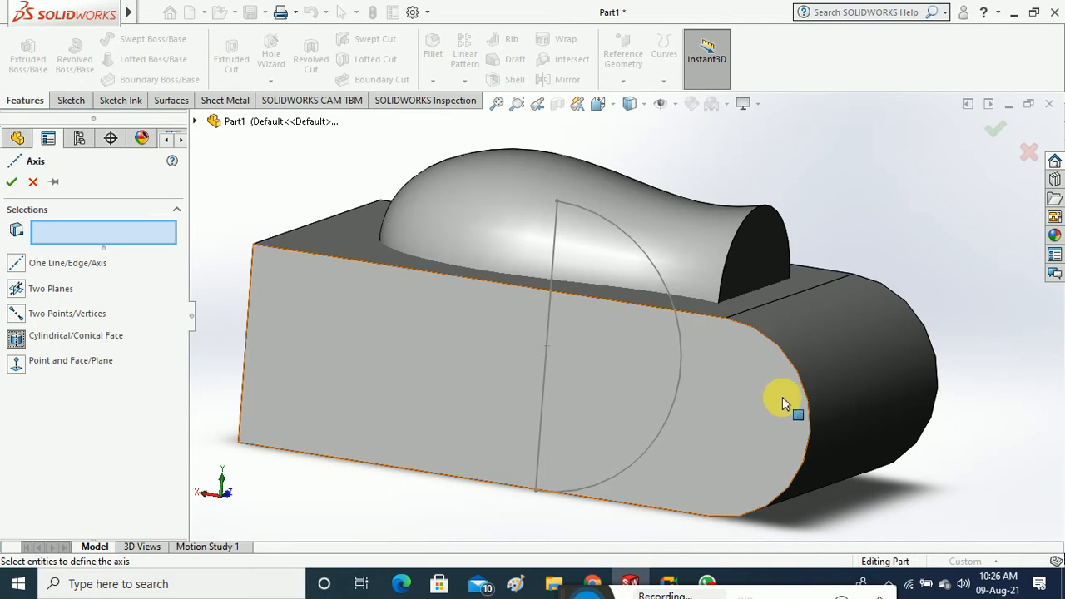
click(840, 383)
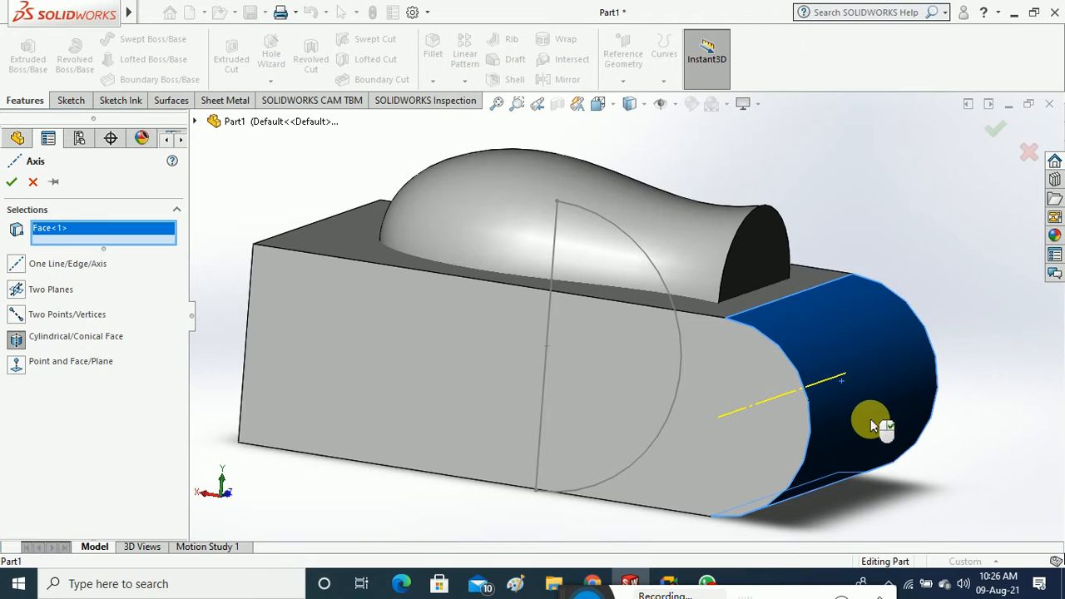
middle_drag(868, 428, 892, 416)
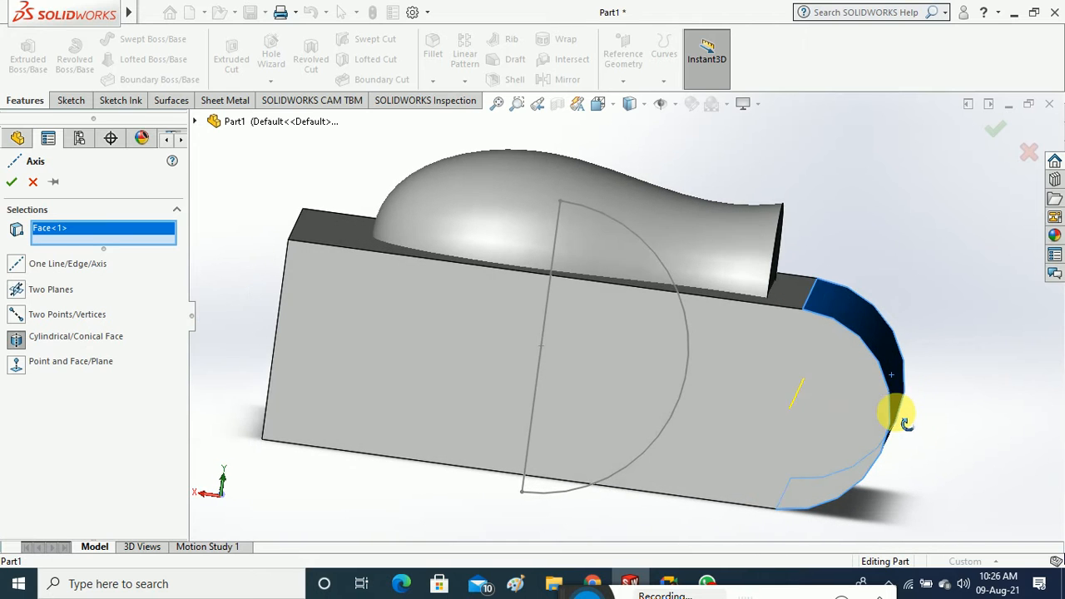
click(12, 181)
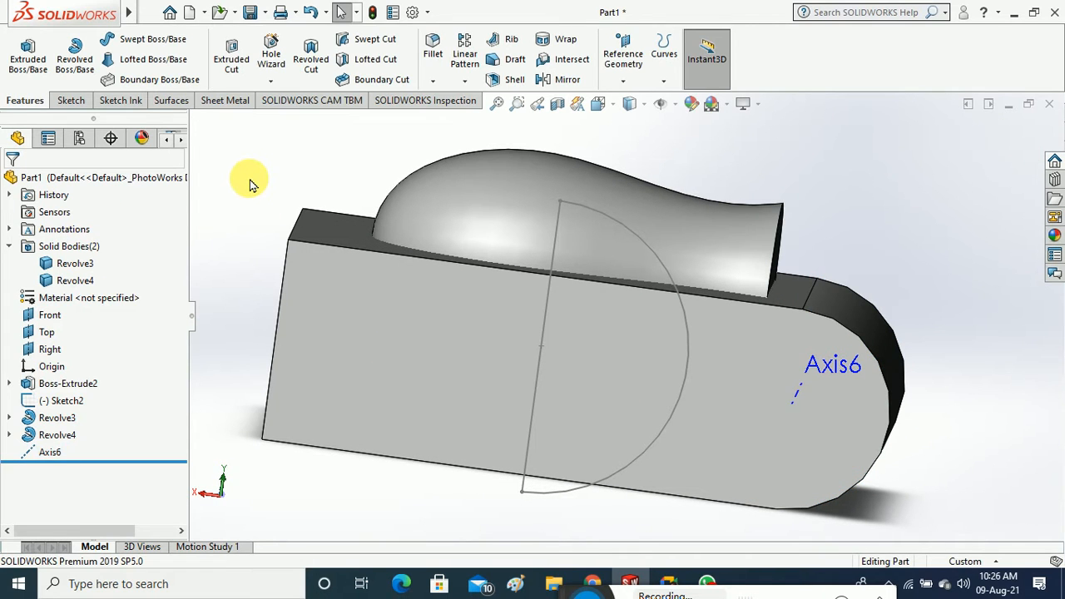
Try to create a reference axis from the curved face of the bulged revolved body with the Cylindrical/Conical Face option
mouse_move(250, 183)
middle_down()
mouse_move(269, 197)
mouse_move(255, 209)
mouse_move(257, 178)
middle_up()
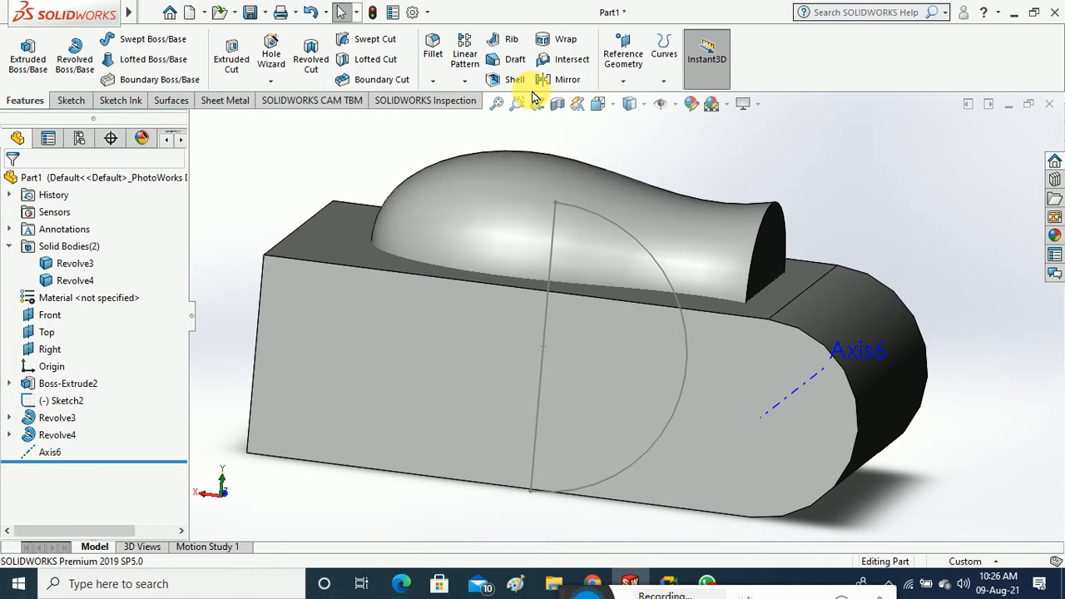
click(623, 81)
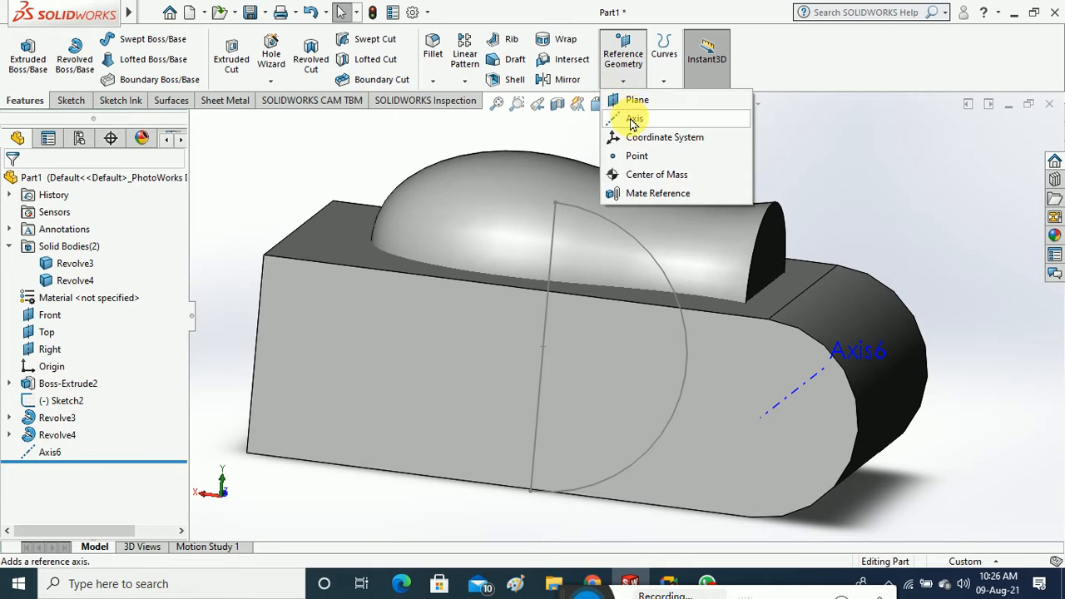
click(634, 121)
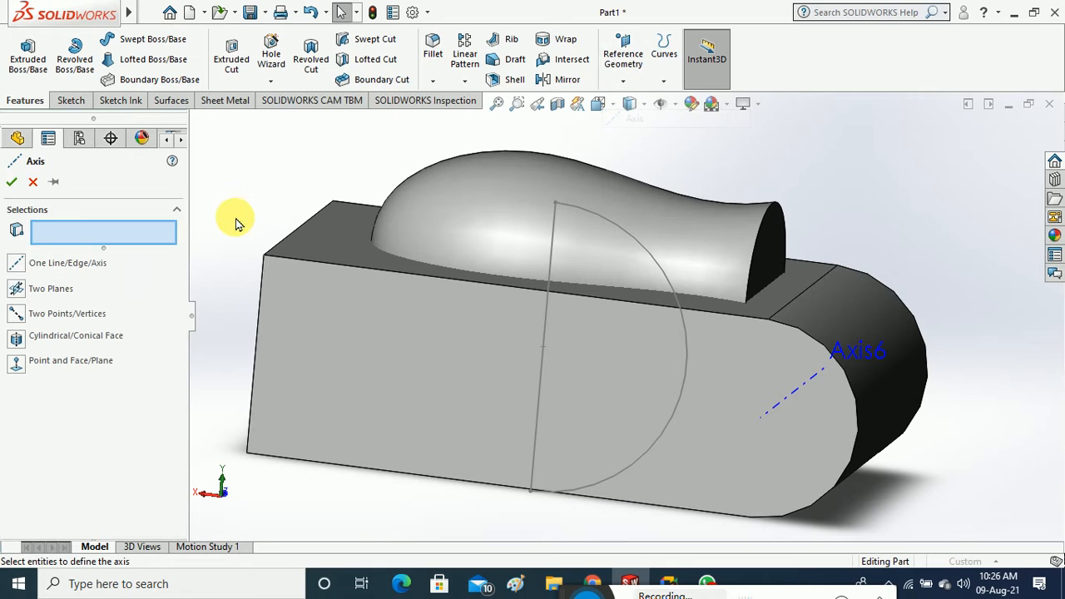
click(17, 337)
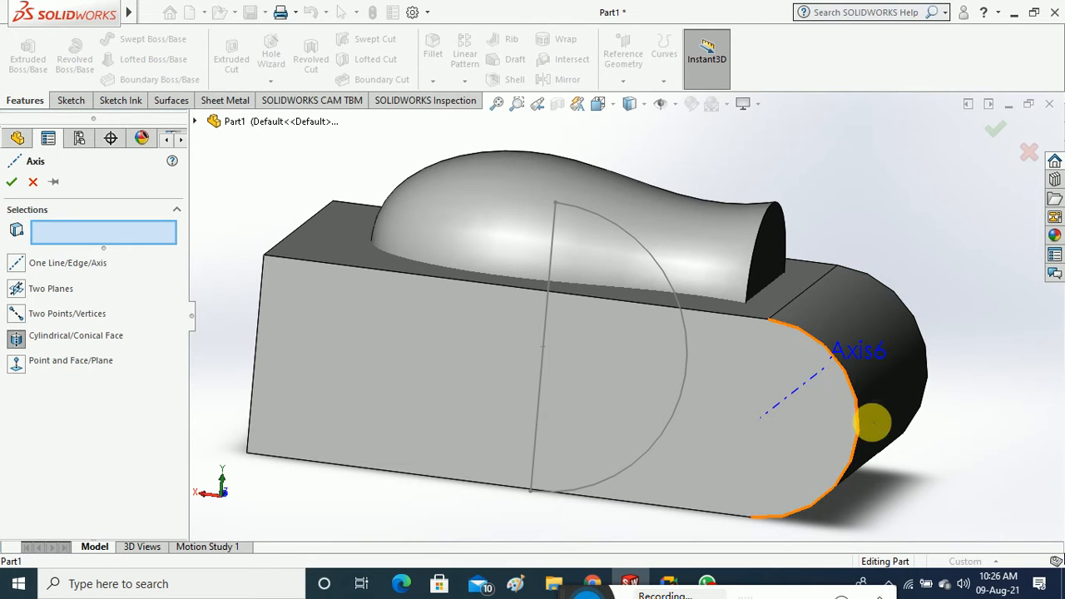
middle_drag(934, 476, 910, 483)
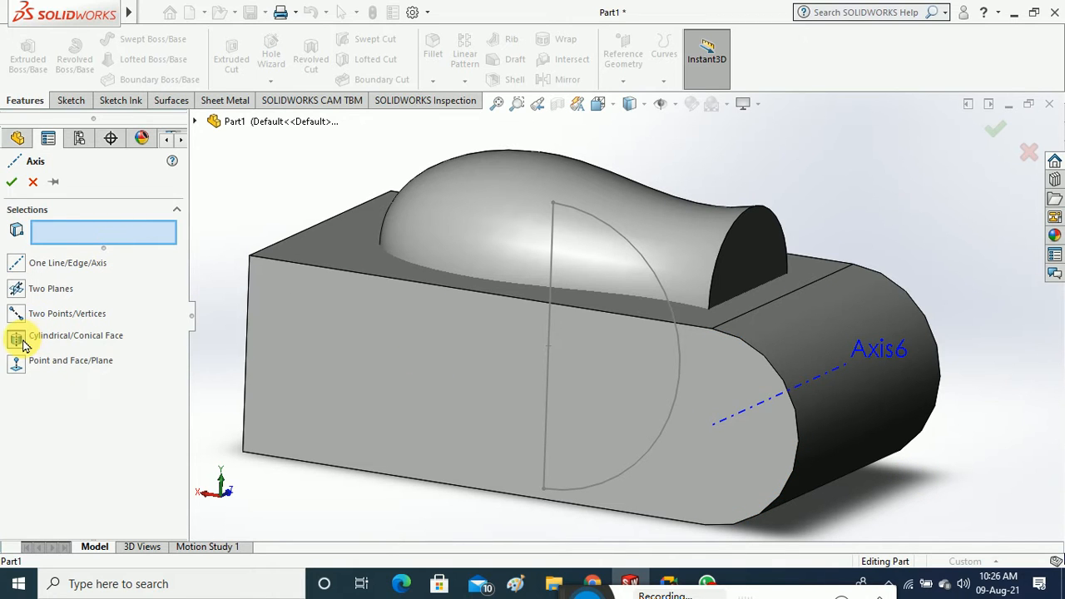
click(691, 240)
middle_drag(691, 238, 618, 267)
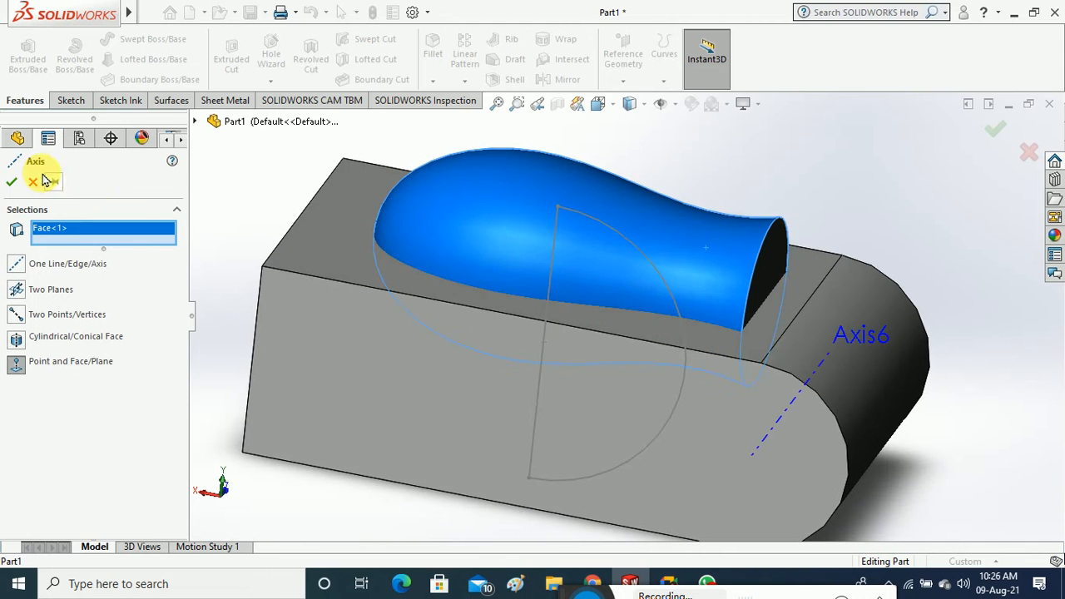
click(13, 185)
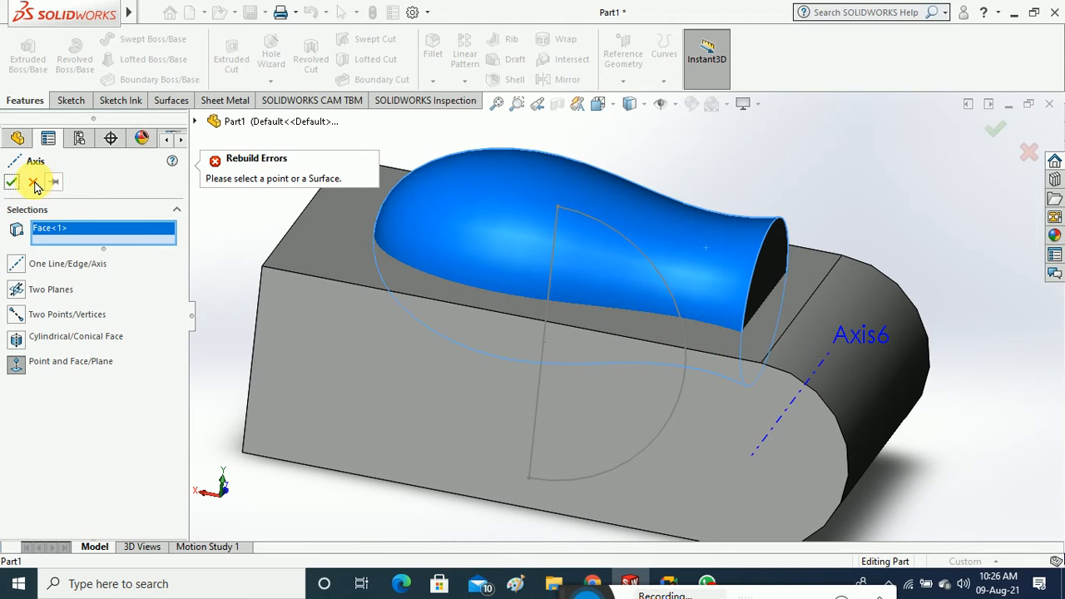
click(28, 188)
Close the block part without saving it and create a new part document
middle_drag(275, 275, 547, 255)
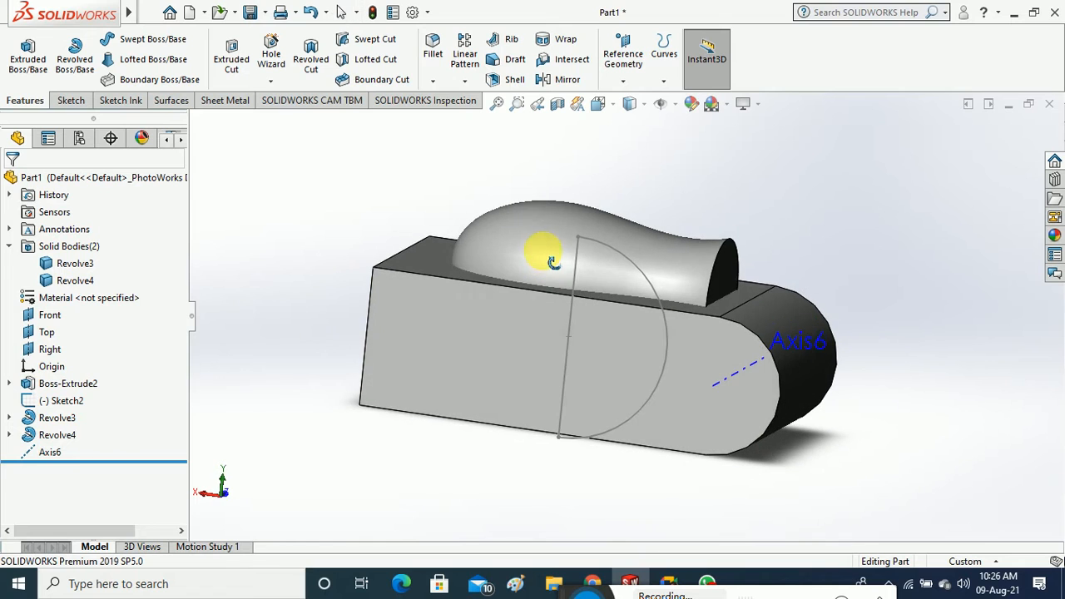
middle_drag(606, 173, 614, 186)
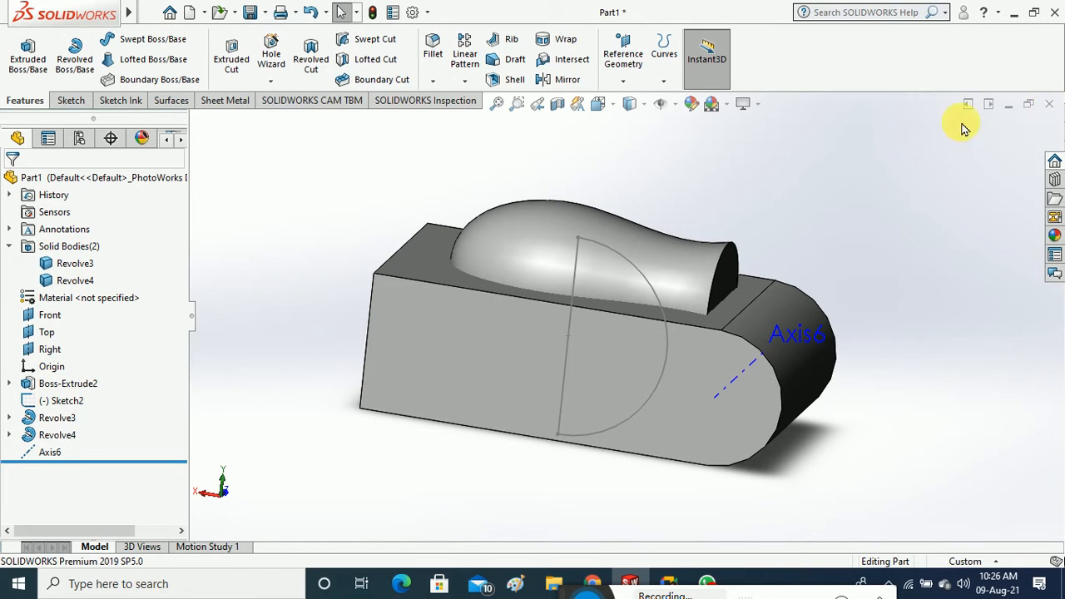
click(1050, 106)
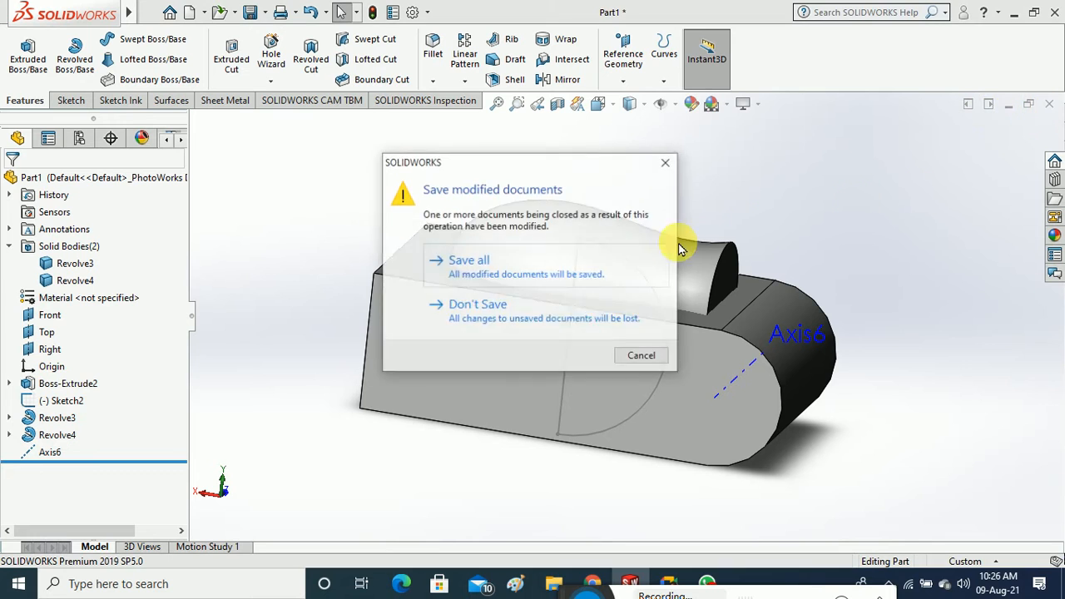
click(553, 317)
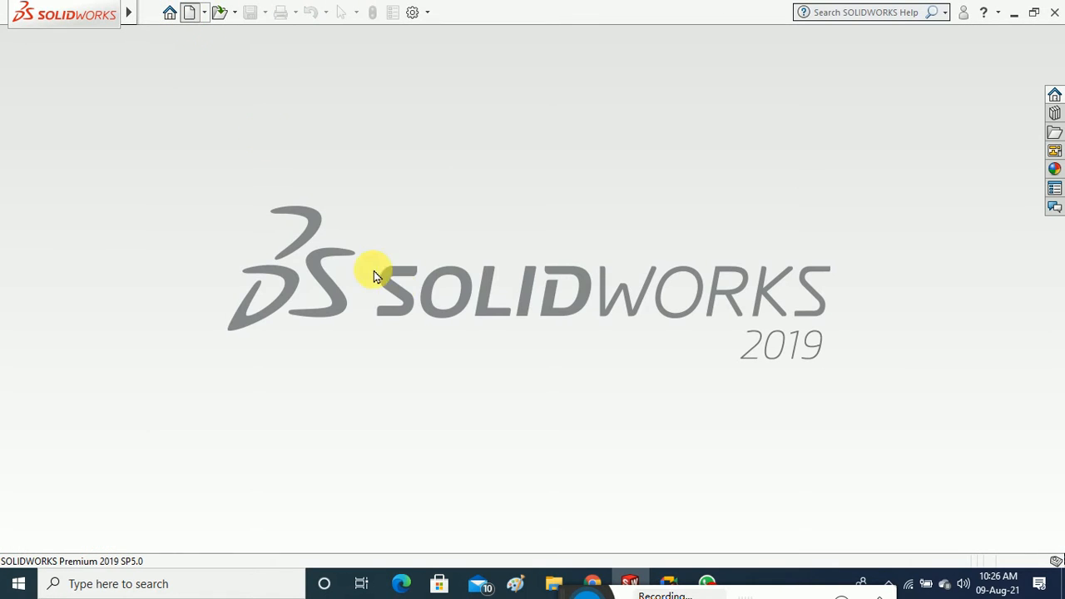
key(ctrl+n)
click(403, 426)
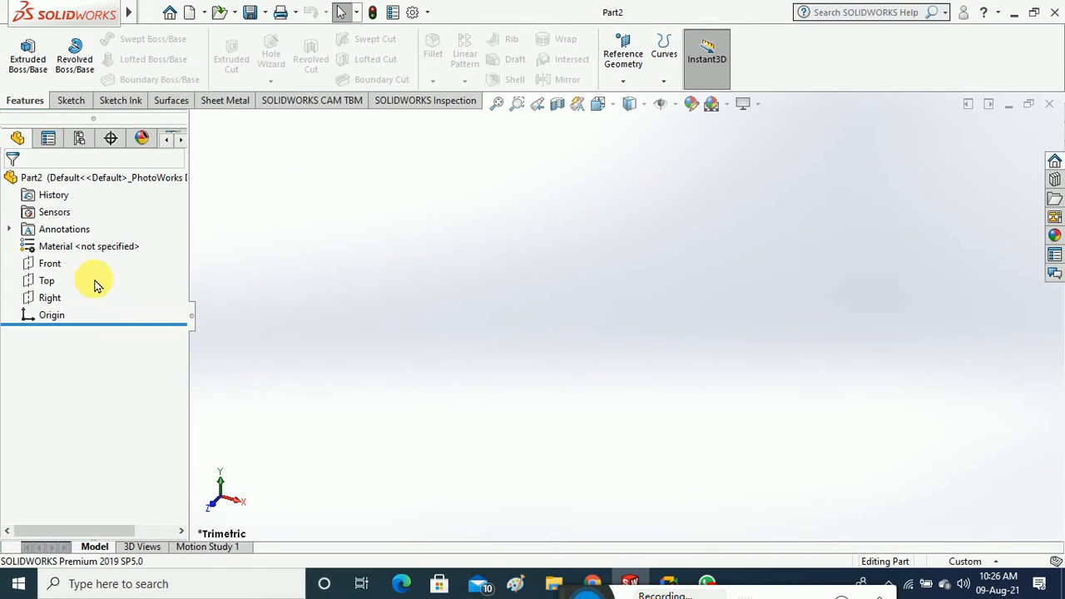
Sketch a right triangle on the Front plane with its right angle at the origin, about 109 mm high and 129 mm wide, and close the sketch
click(37, 283)
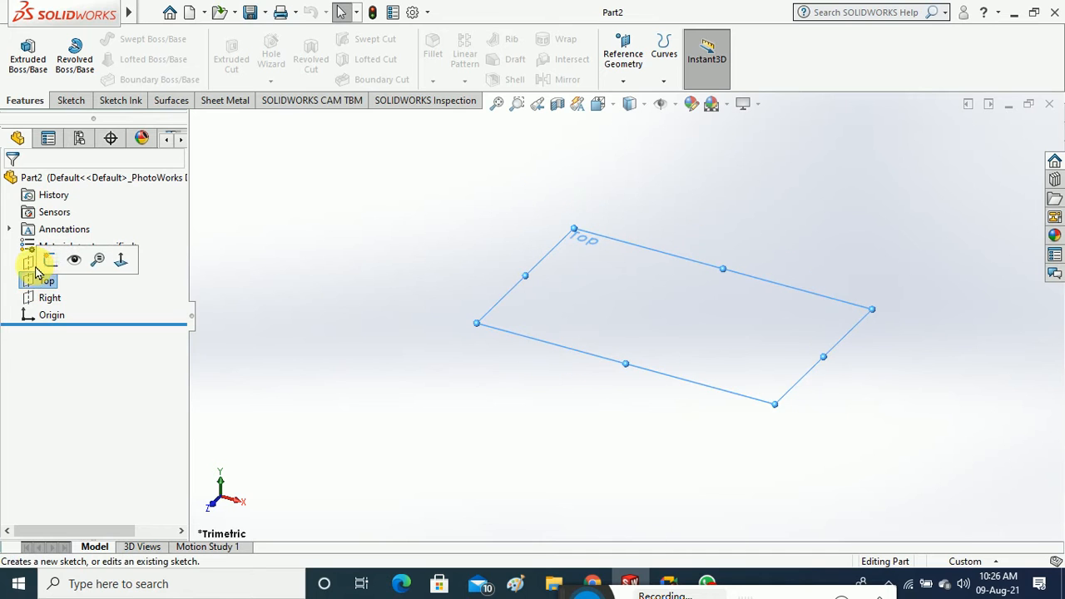
click(44, 264)
click(70, 100)
click(21, 50)
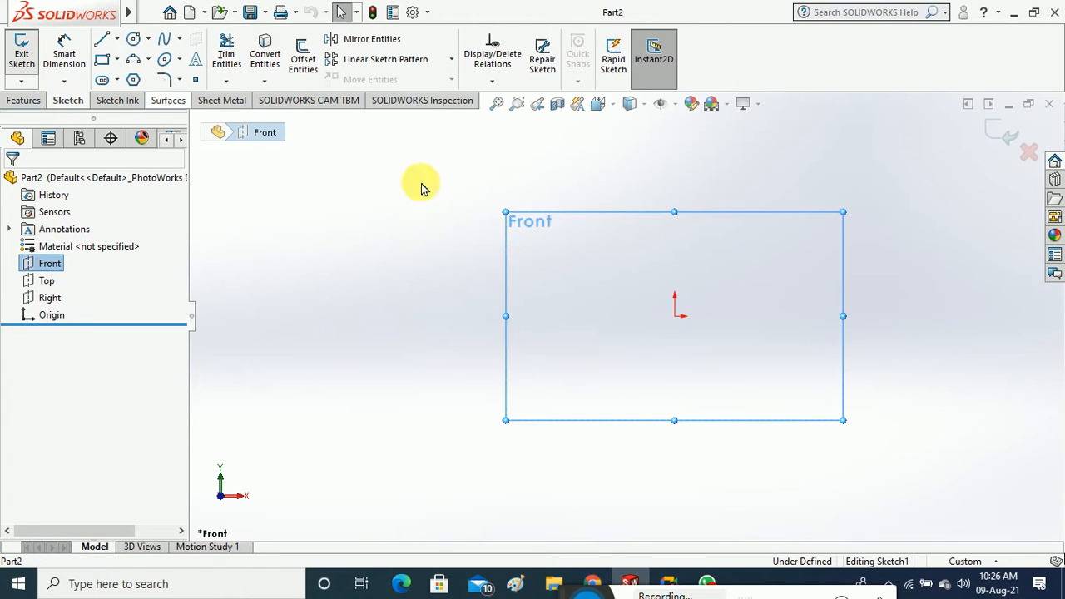
click(860, 306)
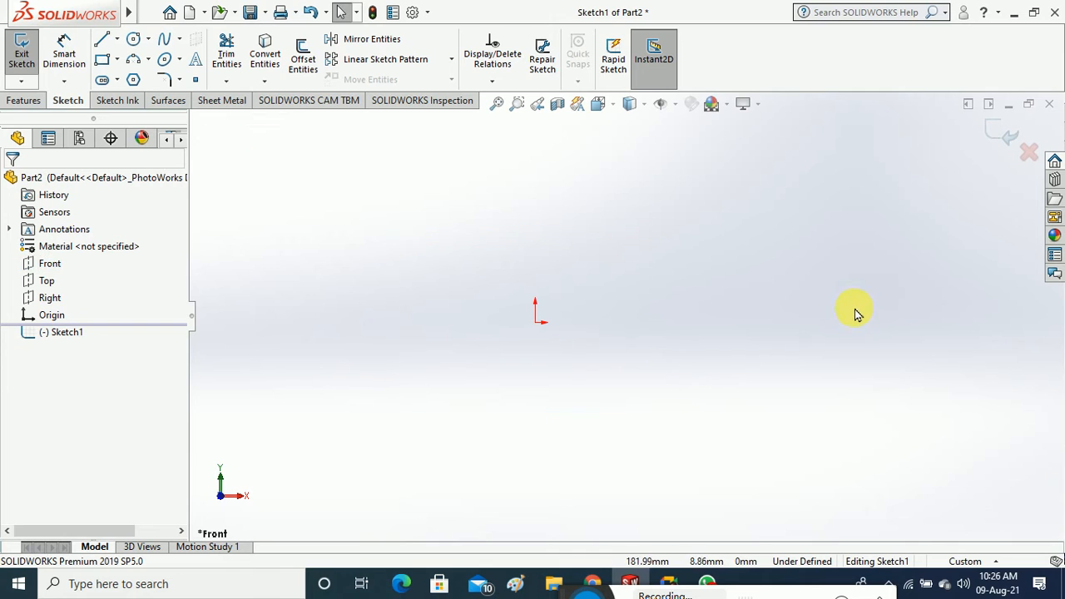
click(117, 40)
click(131, 65)
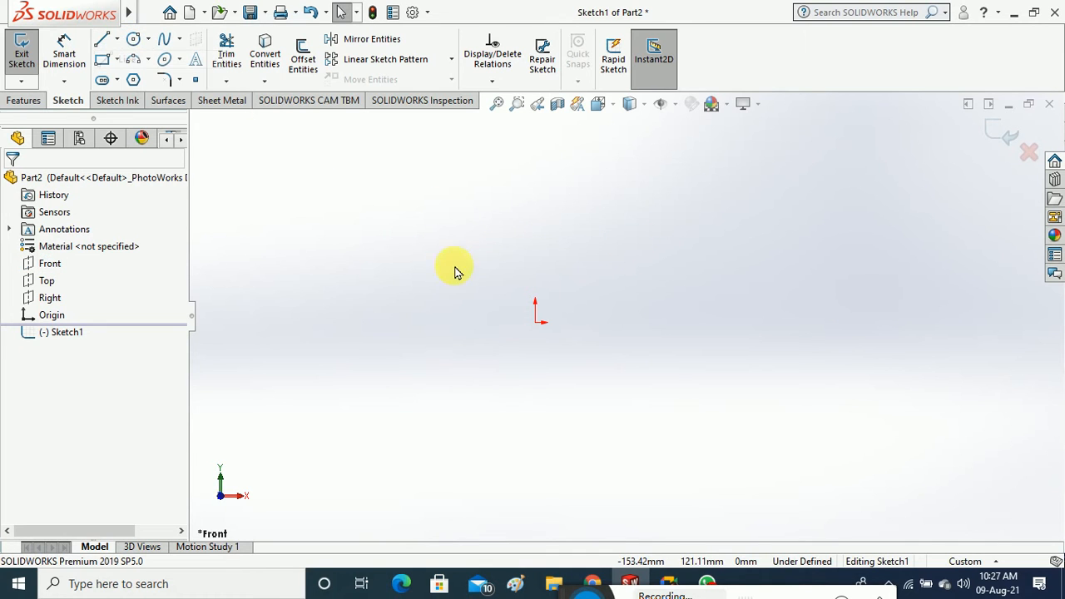
click(536, 323)
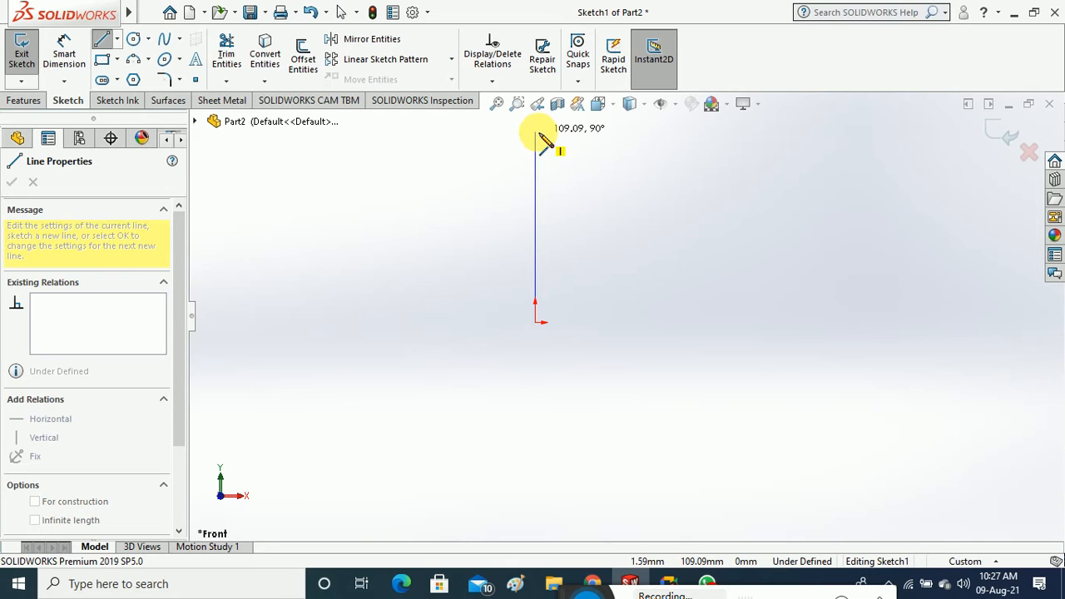
click(535, 131)
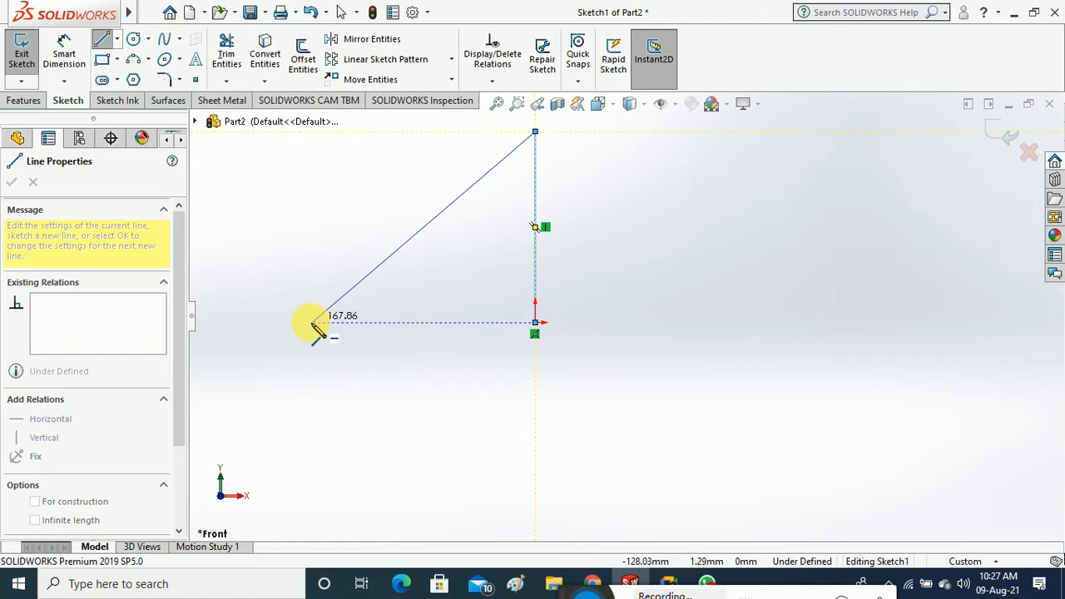
click(308, 322)
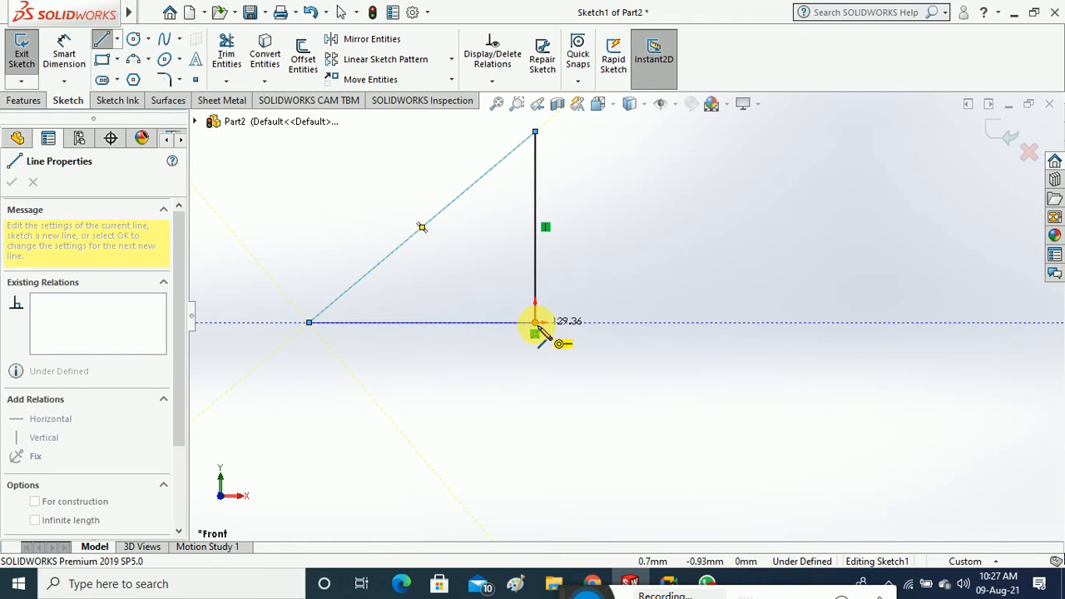
click(535, 324)
click(21, 51)
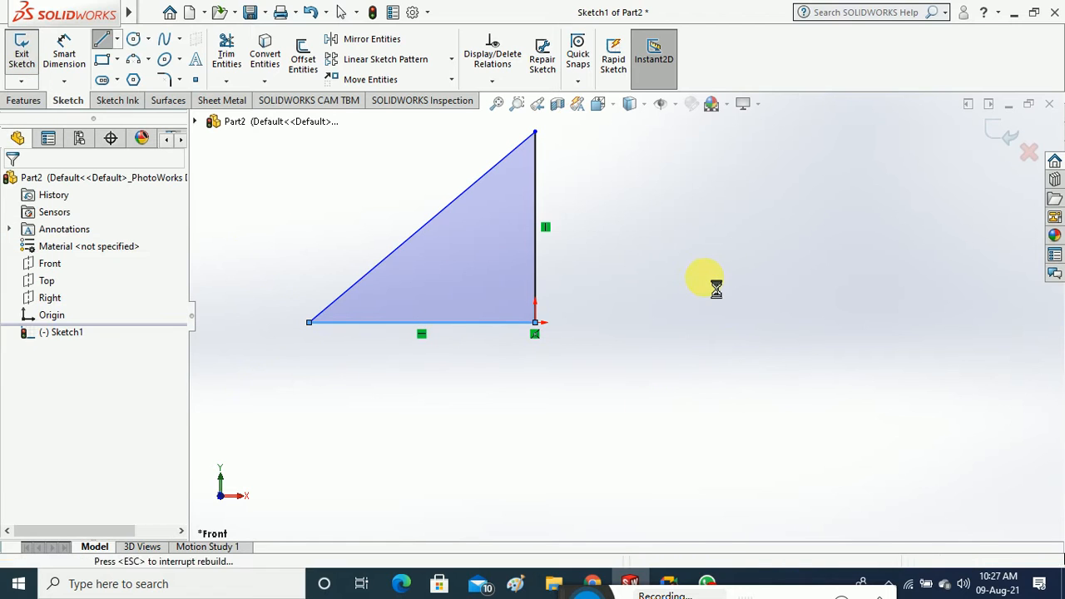
Revolve the triangle sketch 360 degrees about its vertical line to form a solid cone
click(24, 100)
click(75, 54)
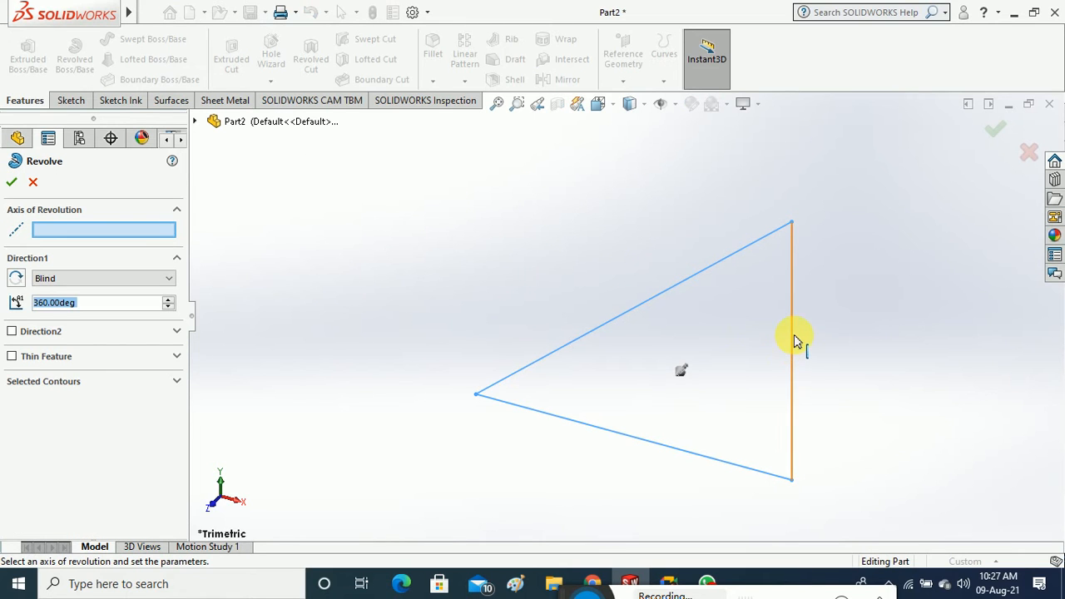
click(792, 341)
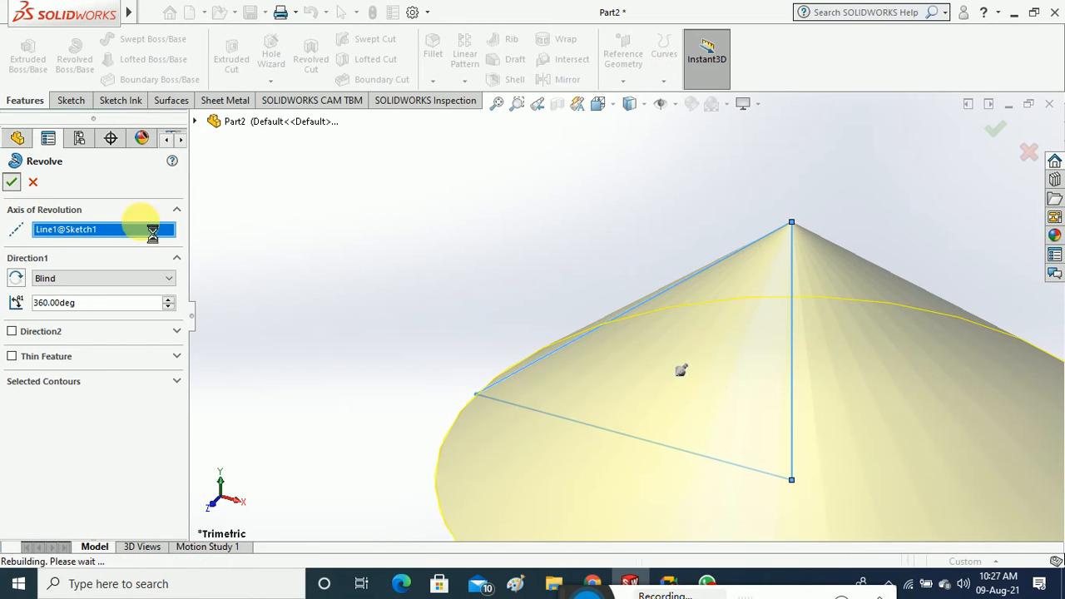
scroll(376, 278, up, 4)
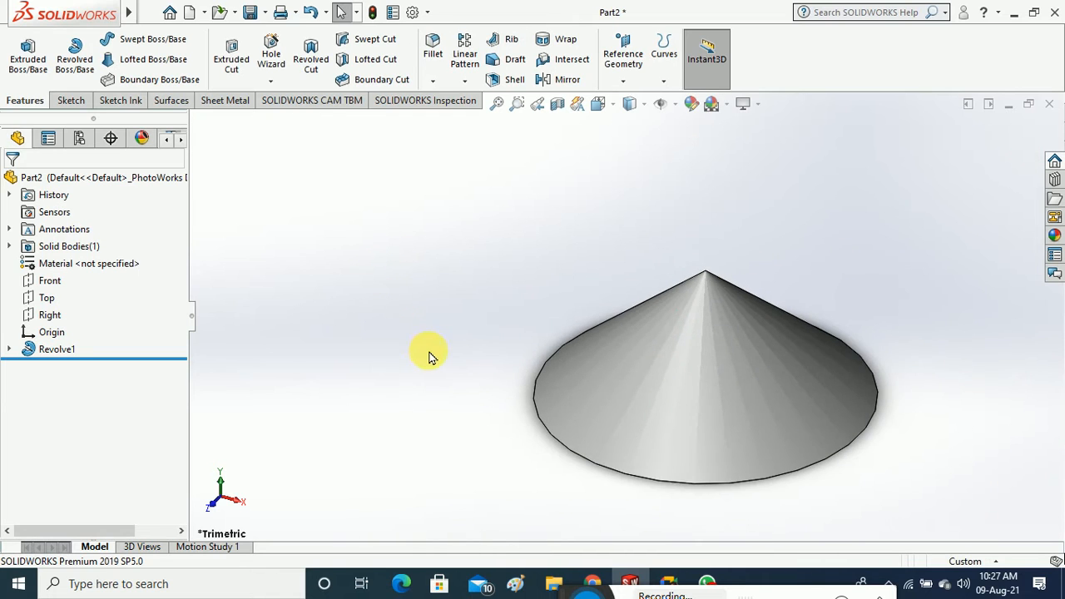
Create a reference axis through the cone from its conical face with the Cylindrical/Conical Face option
key(ctrl+1)
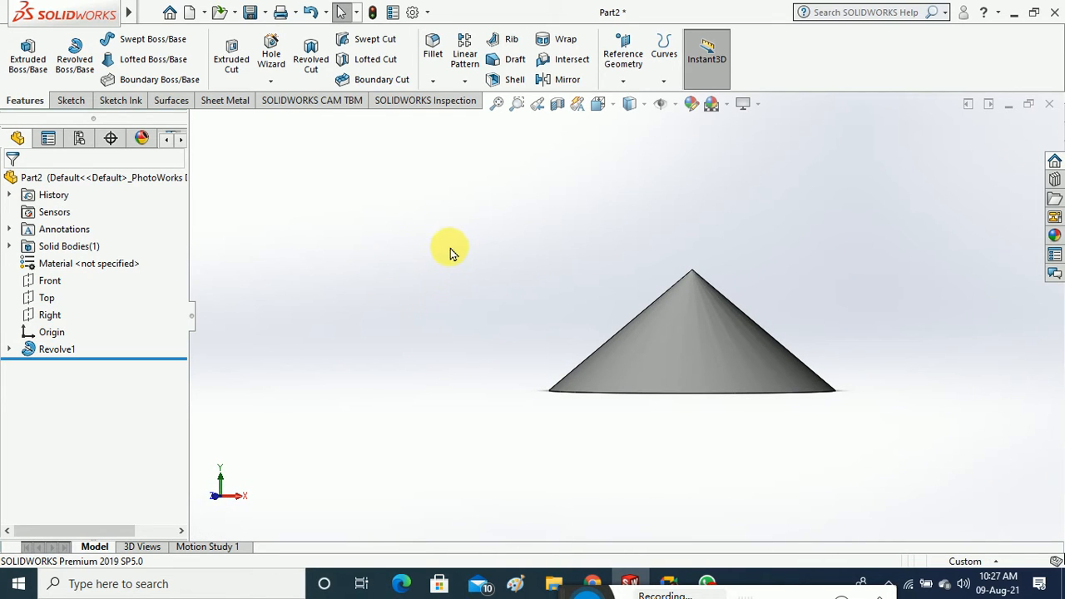
click(623, 81)
click(647, 119)
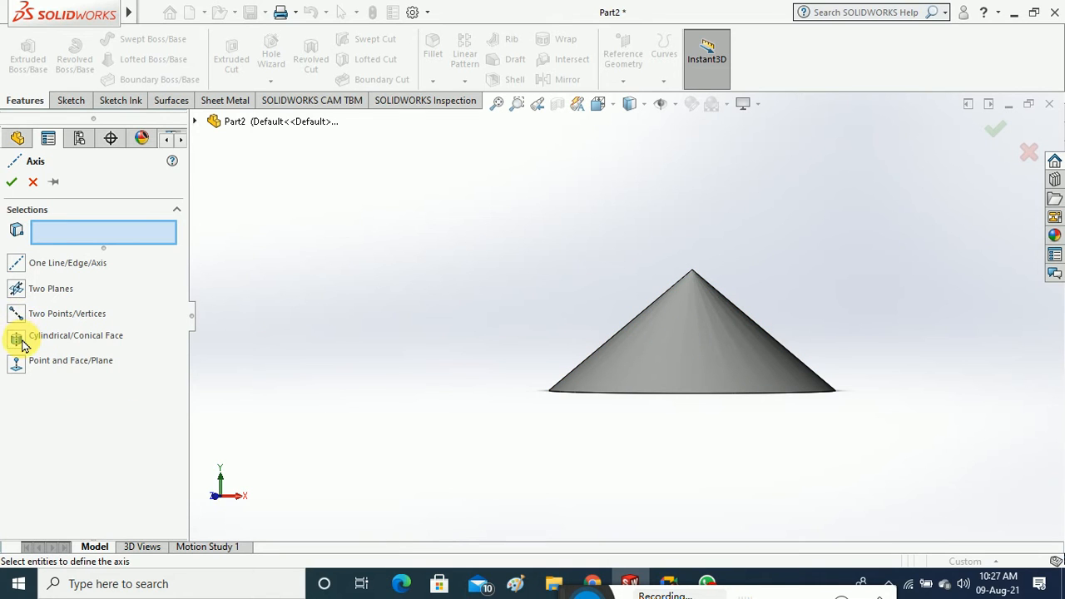
click(620, 360)
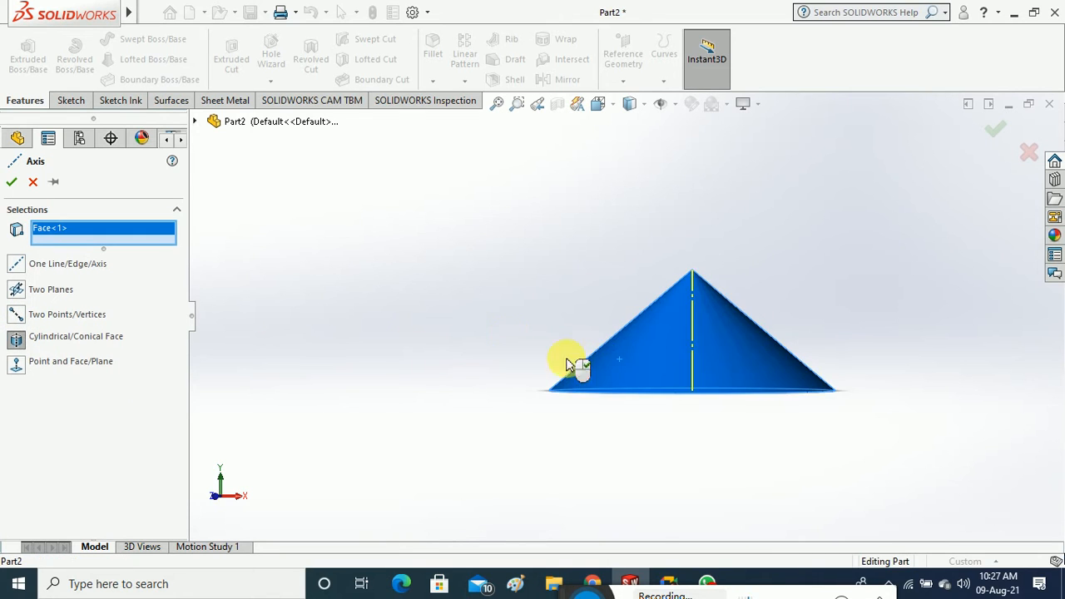
middle_drag(571, 361, 558, 381)
click(11, 182)
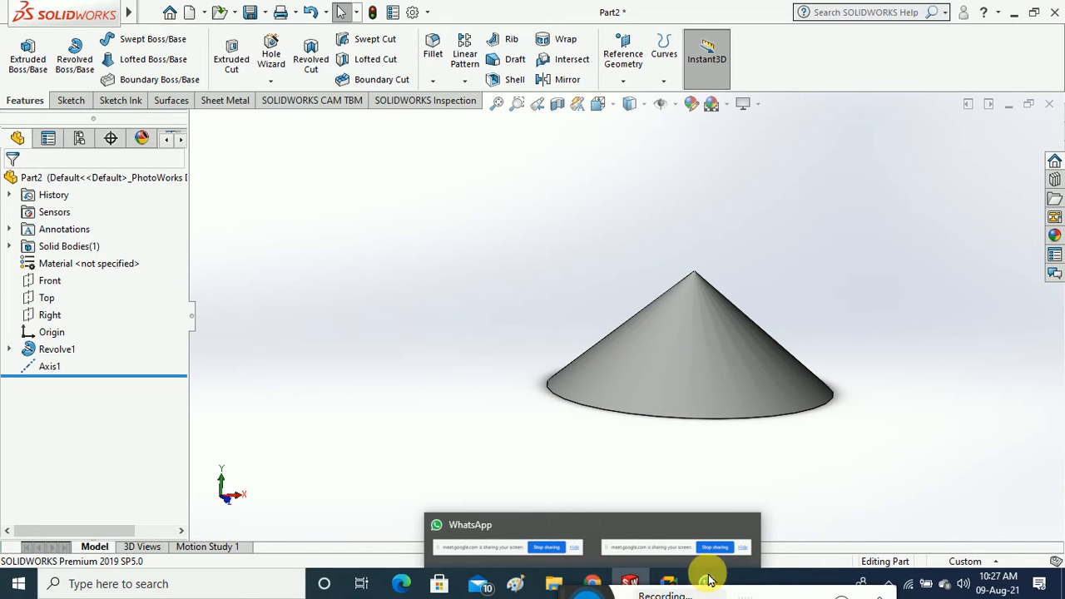
Switch to the Google Meet call, close the in-call messages, ignore the mirroring warning and return to the part
mouse_move(680, 579)
click(674, 554)
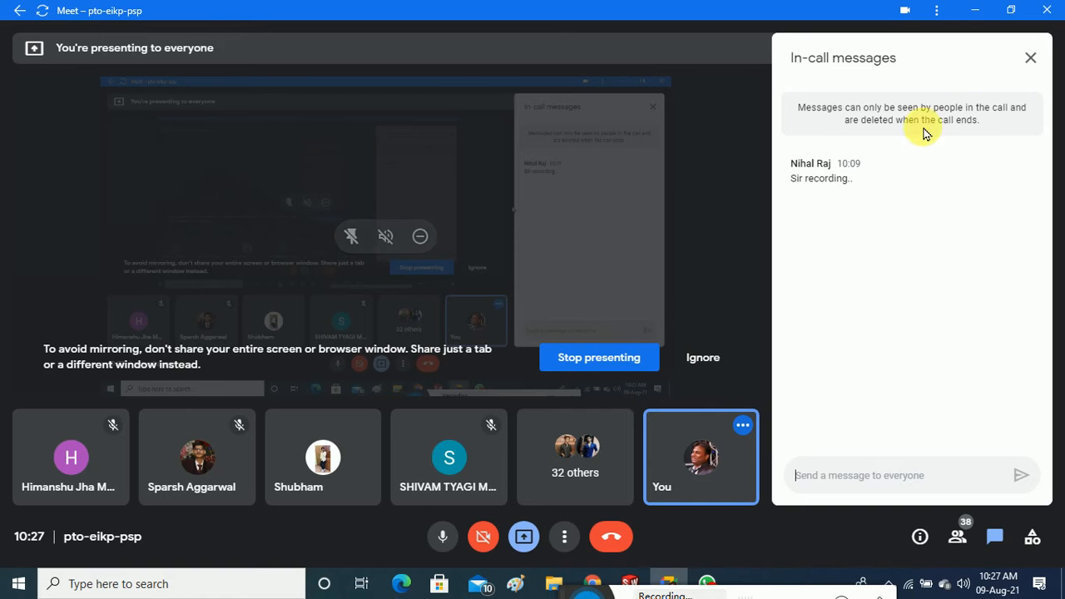
click(1030, 58)
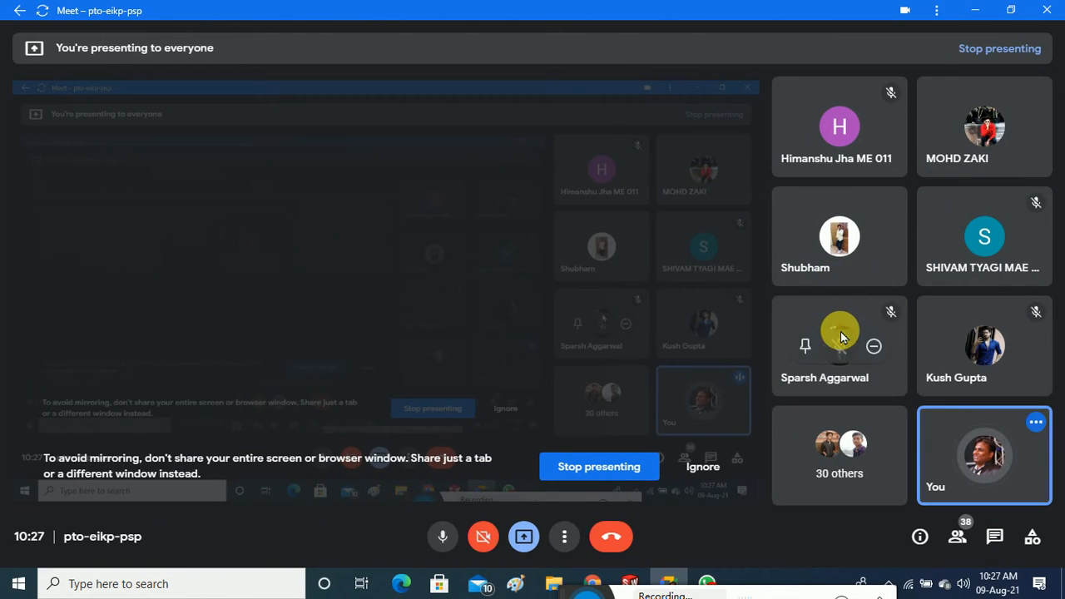
mouse_move(970, 143)
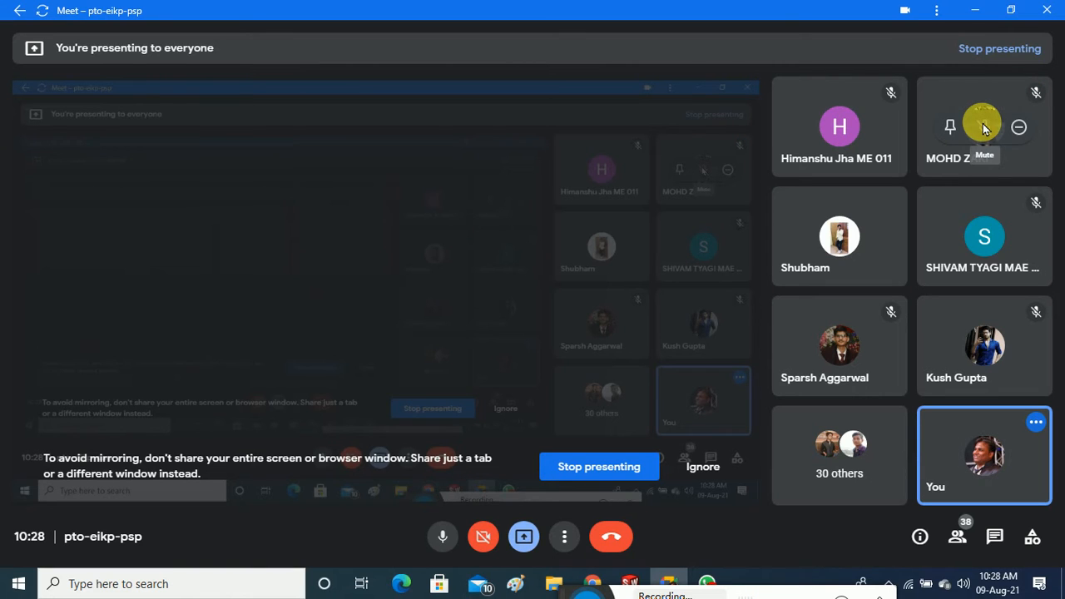
click(703, 466)
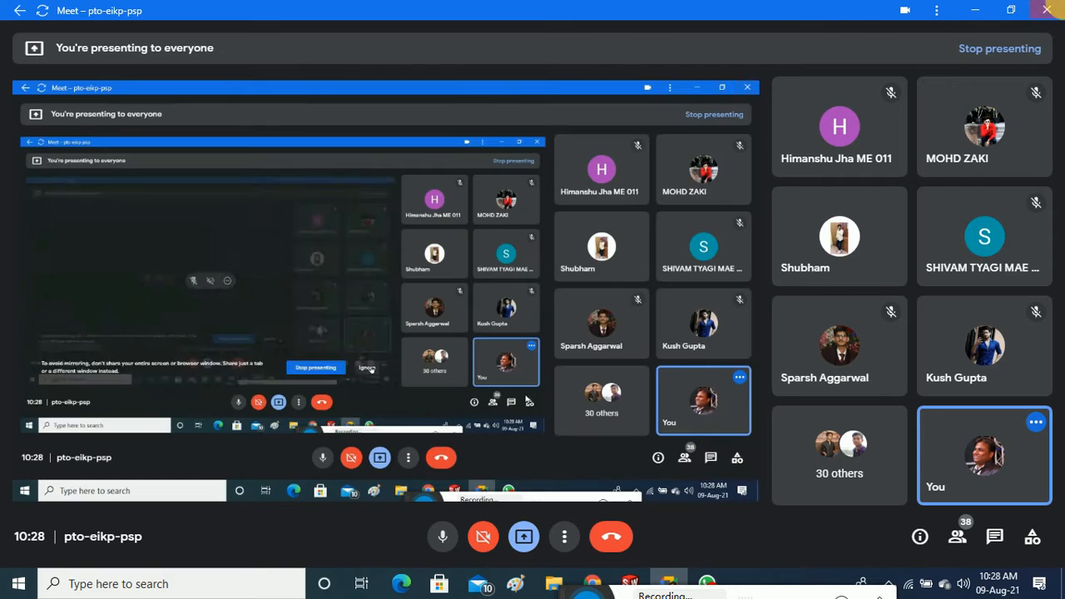
click(976, 10)
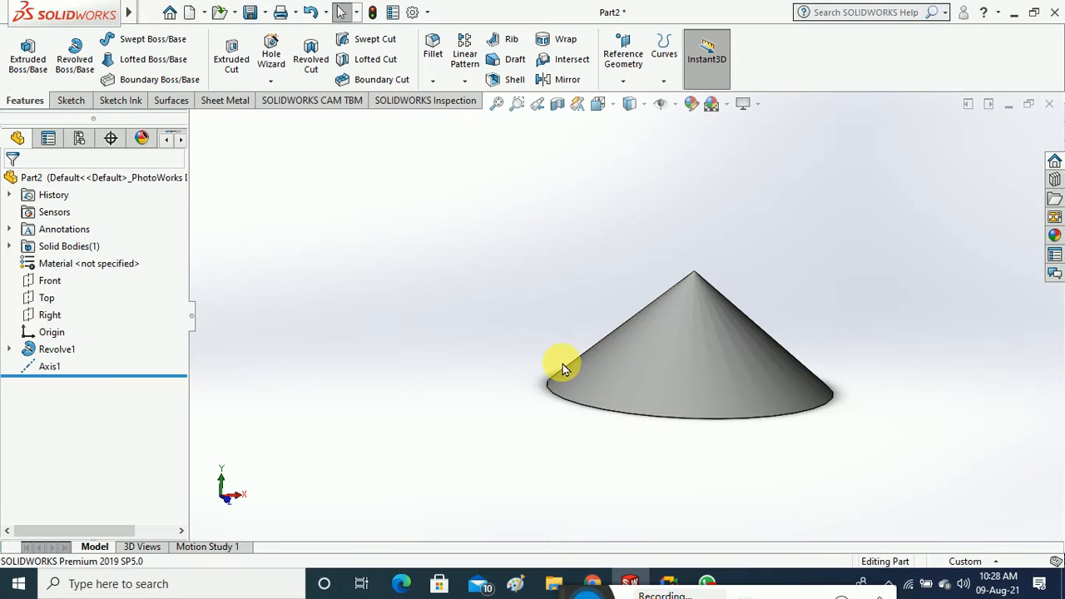
Delete the reference axis that was created from the cone's conical face
middle_drag(560, 330, 86, 383)
click(48, 367)
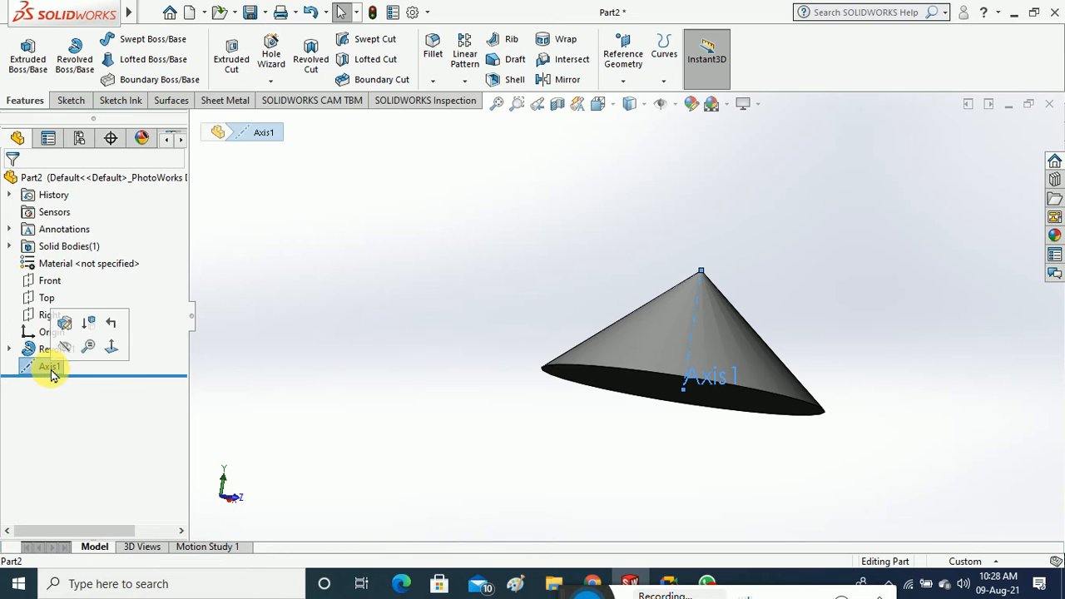
middle_drag(447, 360, 452, 399)
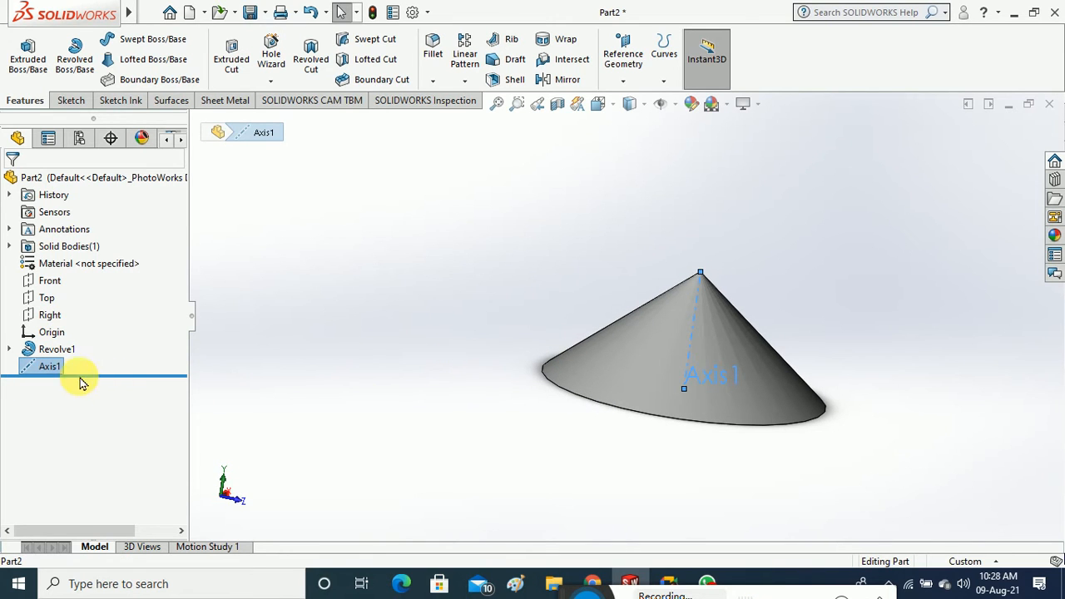
right_click(52, 367)
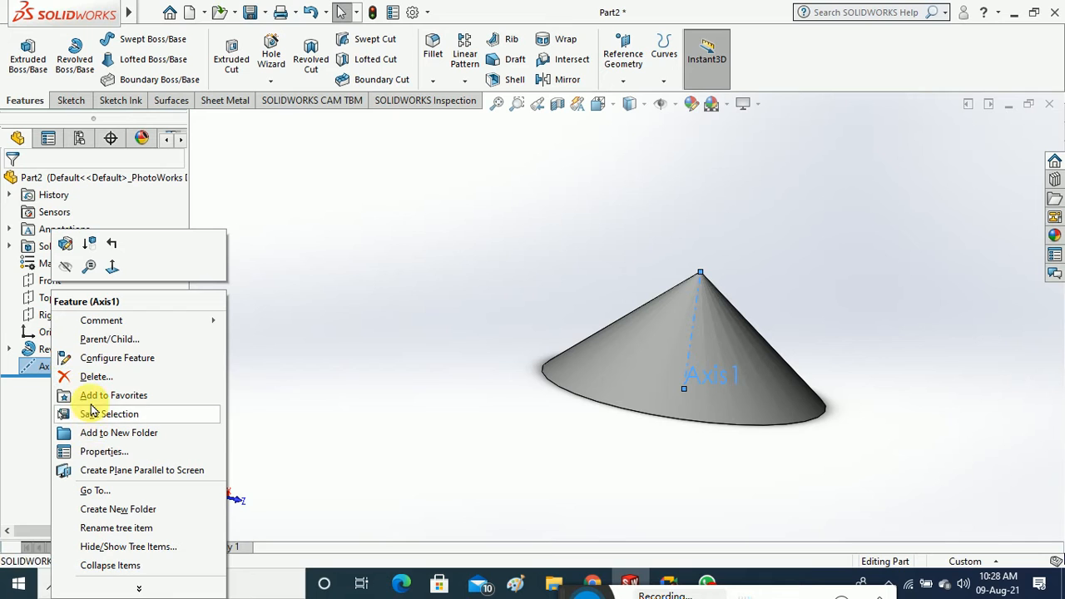
click(96, 379)
click(589, 192)
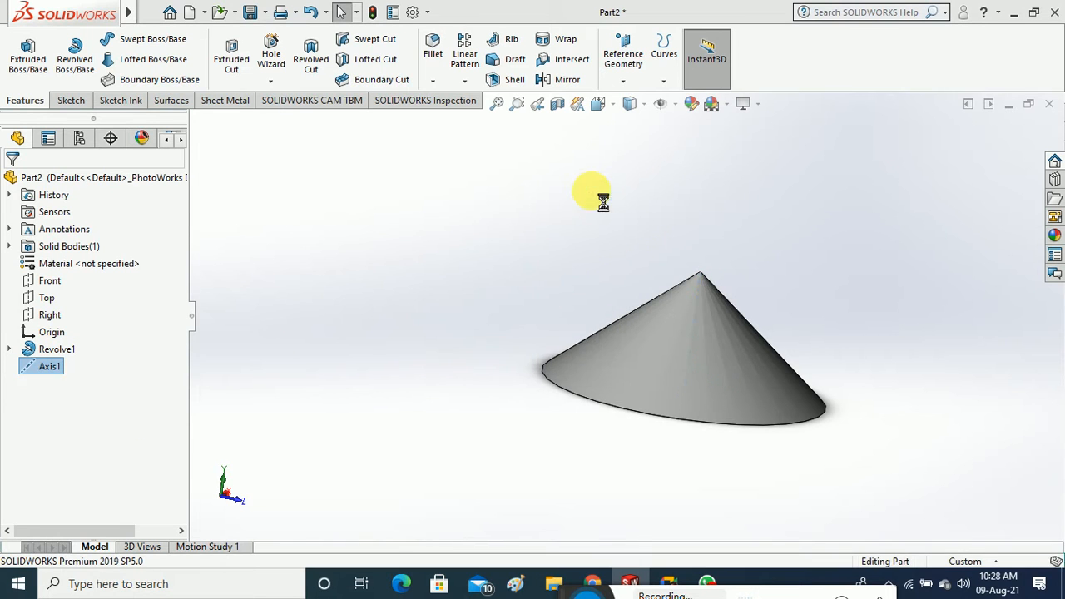
Create a reference axis through the cone's apex and normal to its base face with the Point and Face/Plane option
click(623, 89)
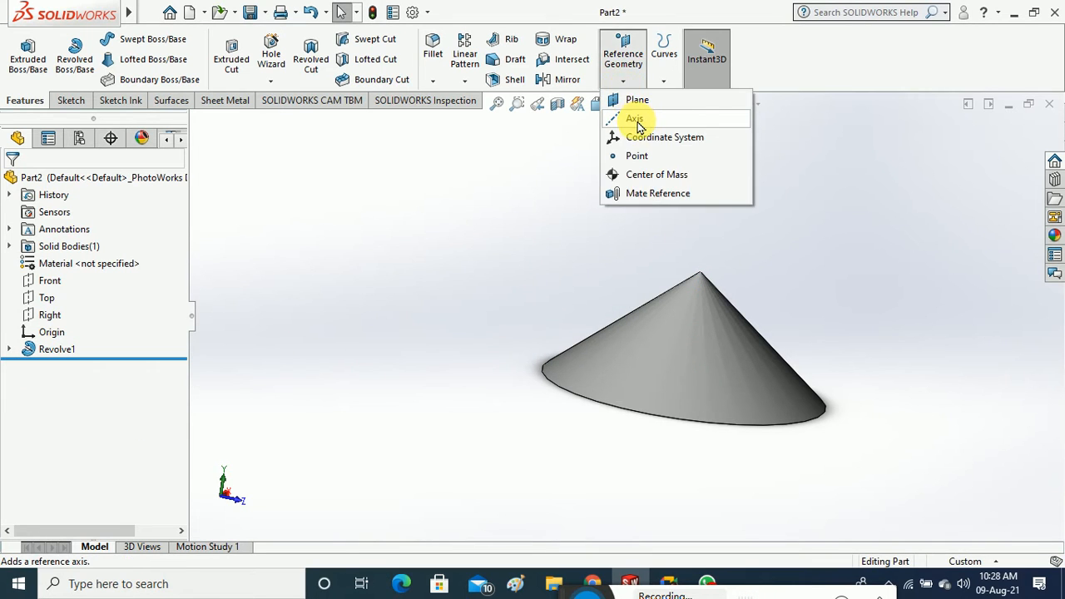
click(637, 119)
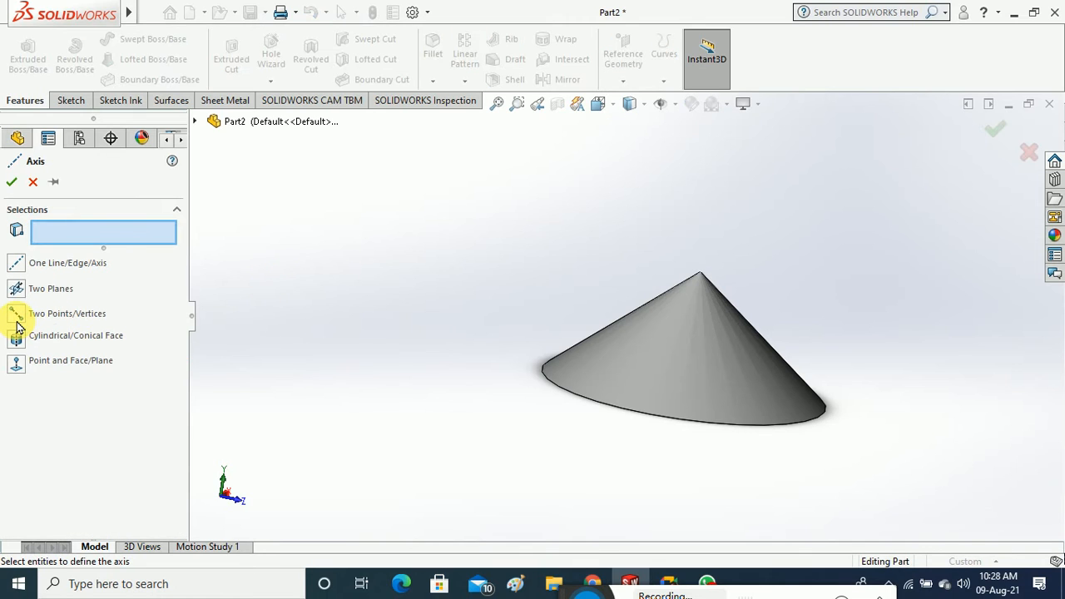
click(15, 364)
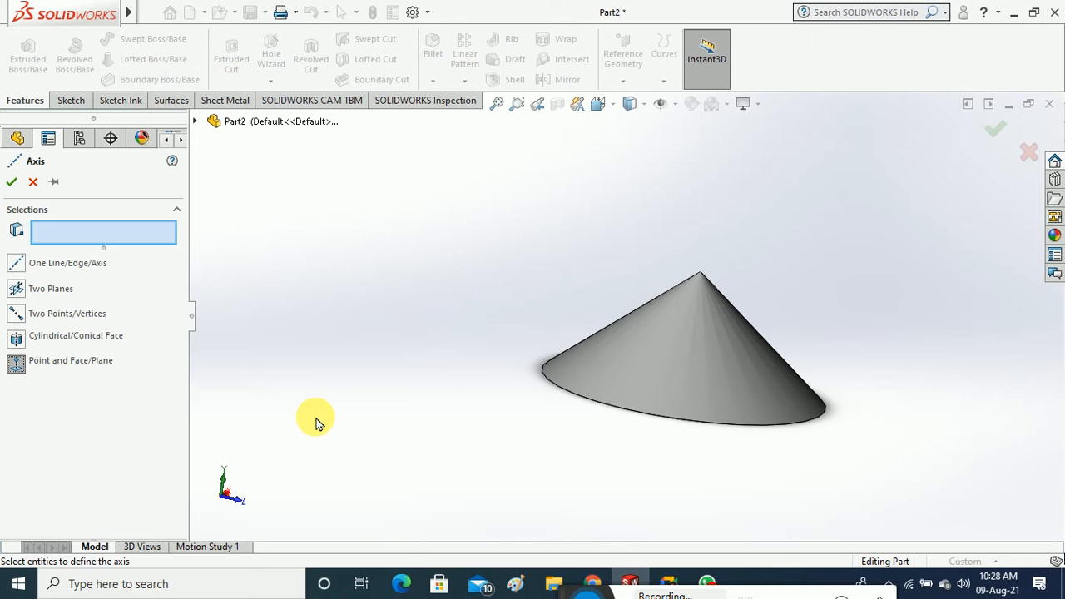
middle_drag(736, 273, 731, 320)
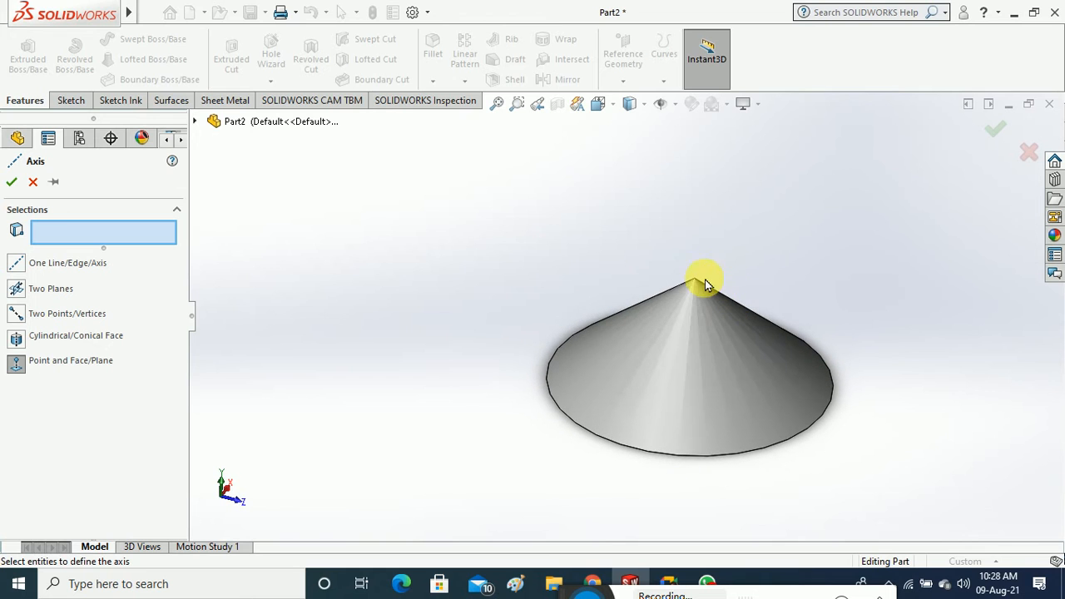
click(694, 279)
middle_drag(848, 428, 849, 482)
click(730, 385)
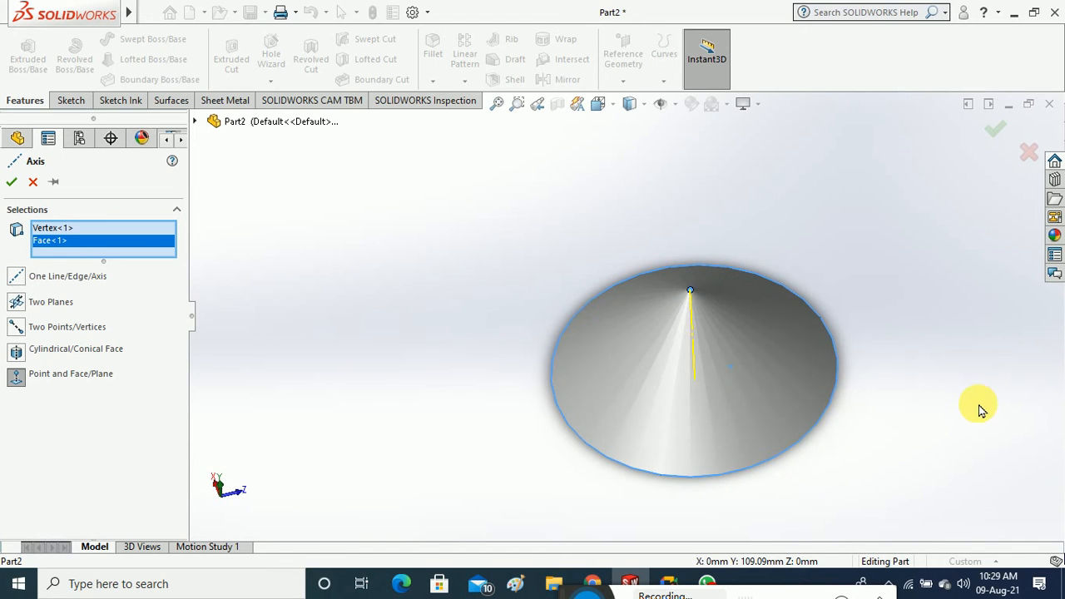
middle_drag(979, 406, 994, 374)
click(13, 183)
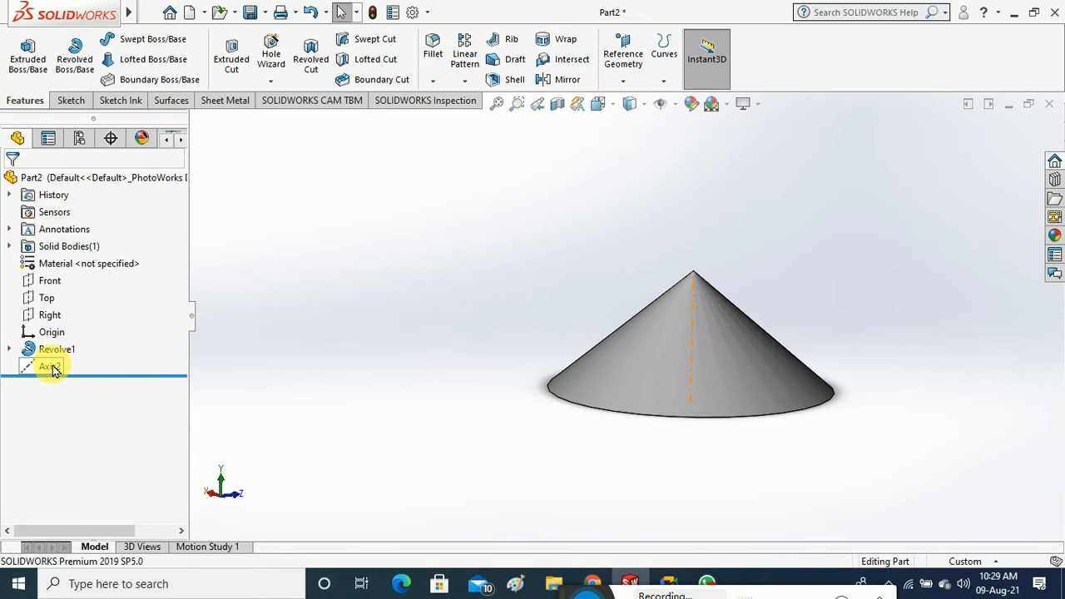
Delete the reference axis defined by the cone's apex and base face
right_click(50, 366)
click(70, 376)
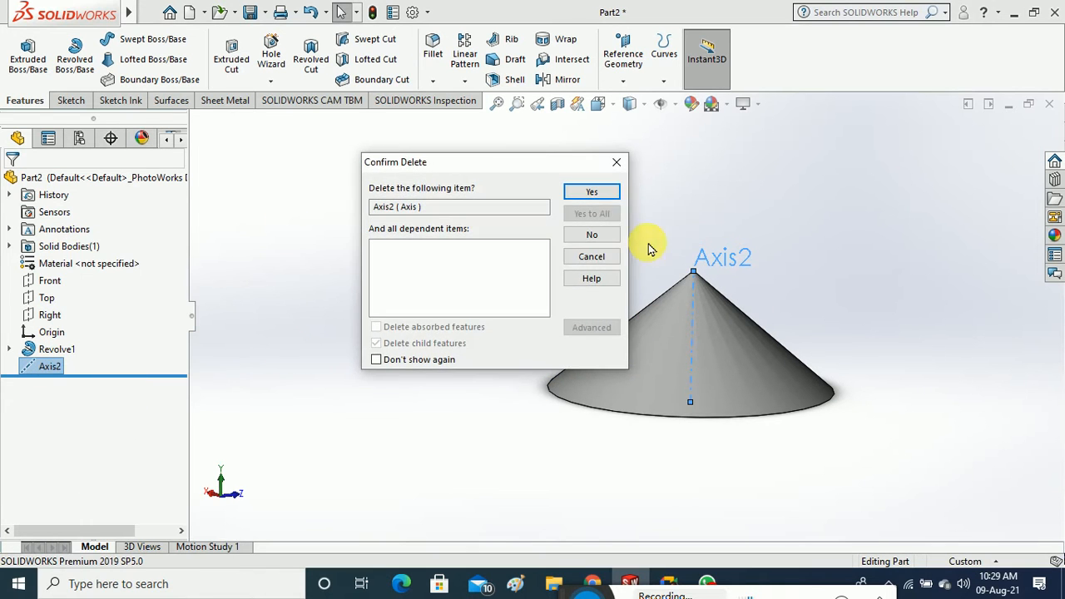
click(597, 197)
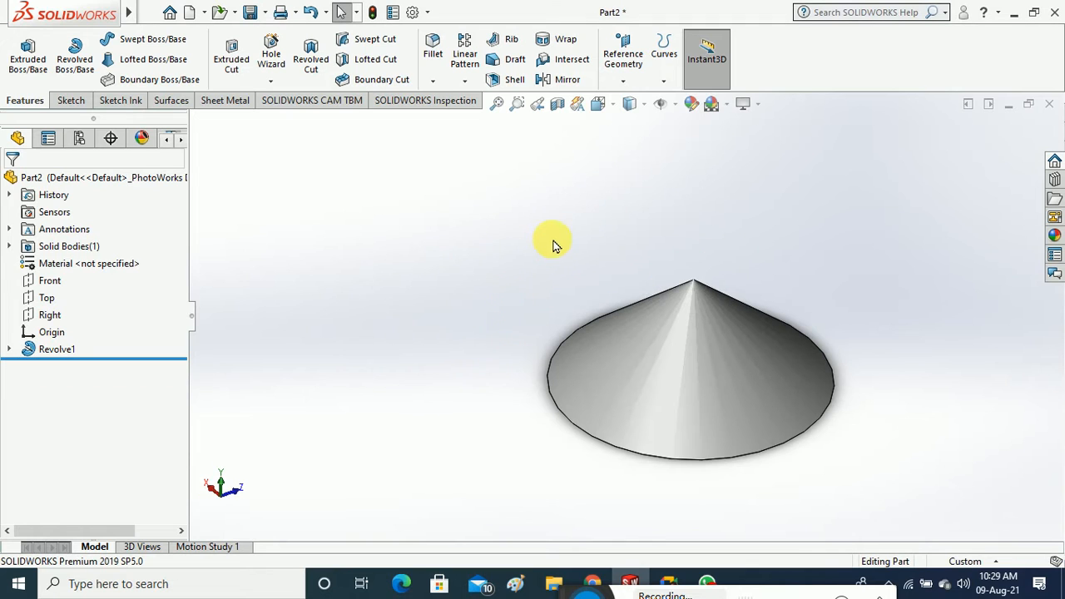
Create a reference coordinate system with its origin at the cone's apex, leaving the axis directions unassigned
click(620, 81)
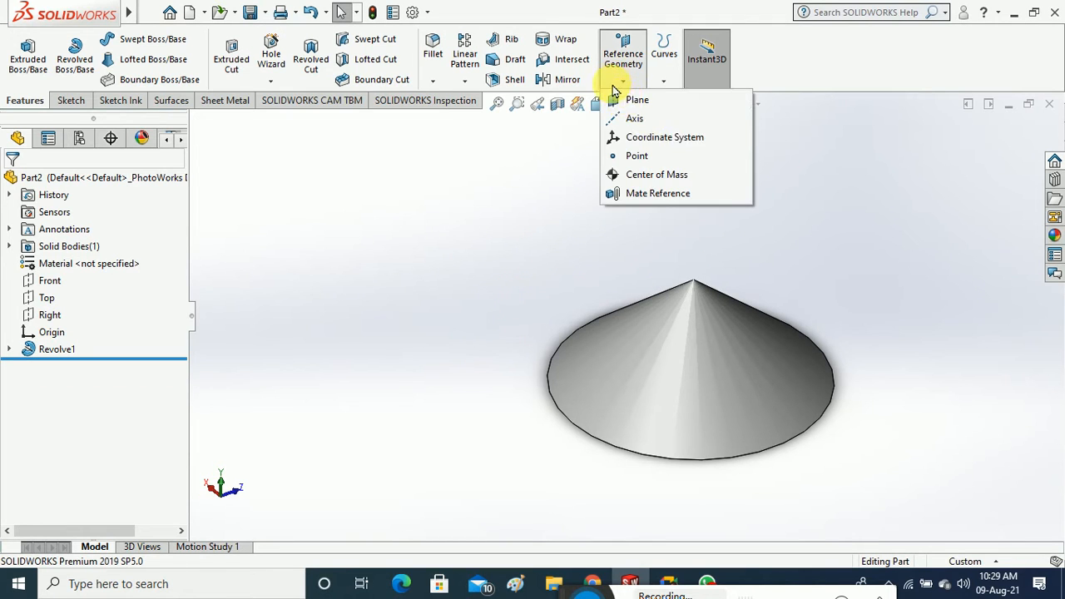
click(688, 145)
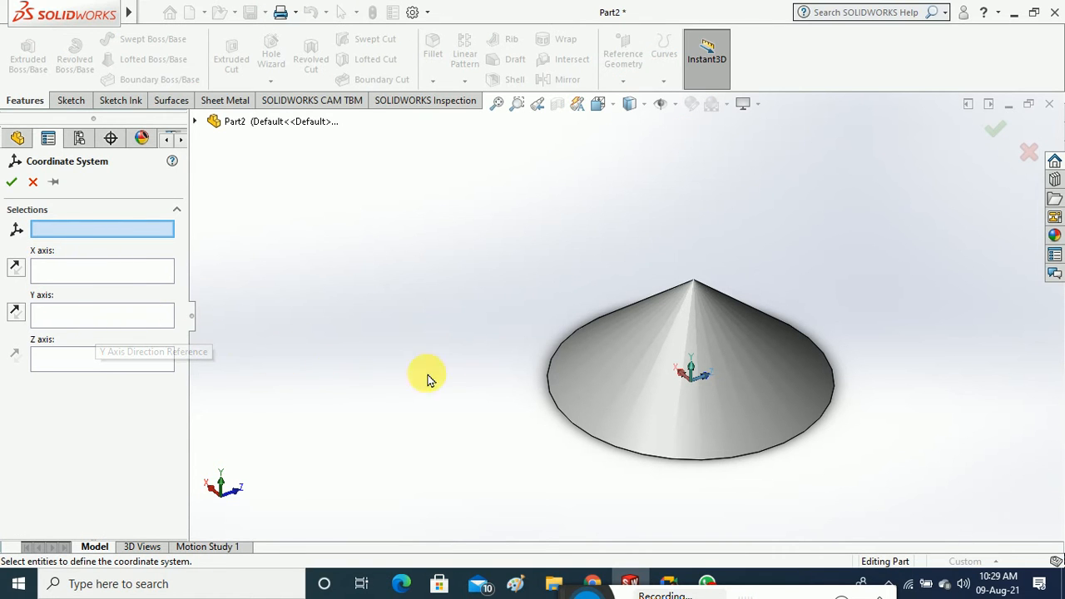
middle_drag(428, 374, 486, 254)
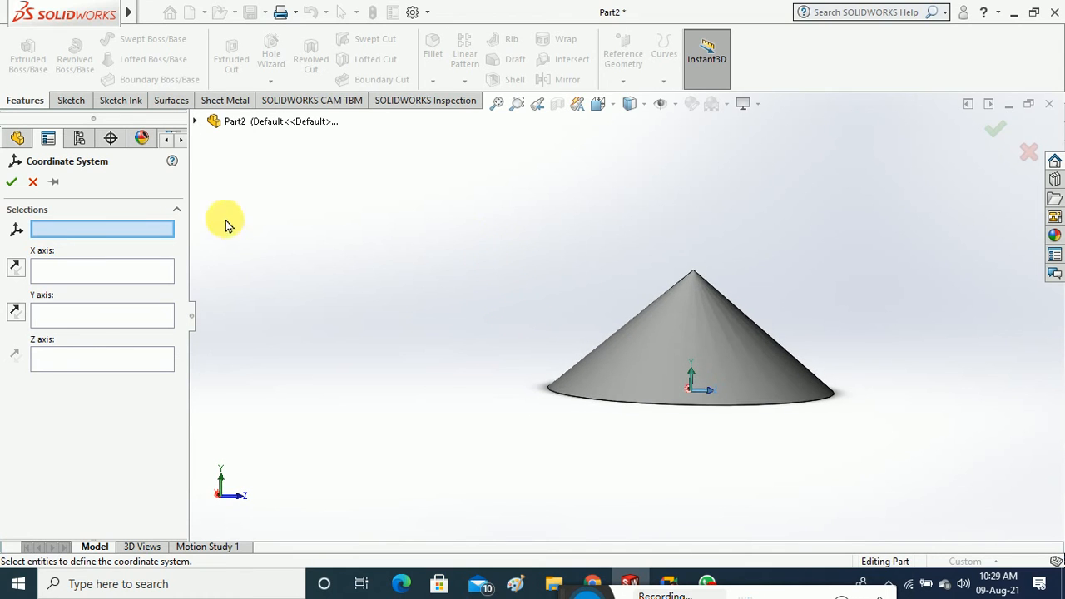
click(693, 273)
middle_drag(812, 326, 637, 379)
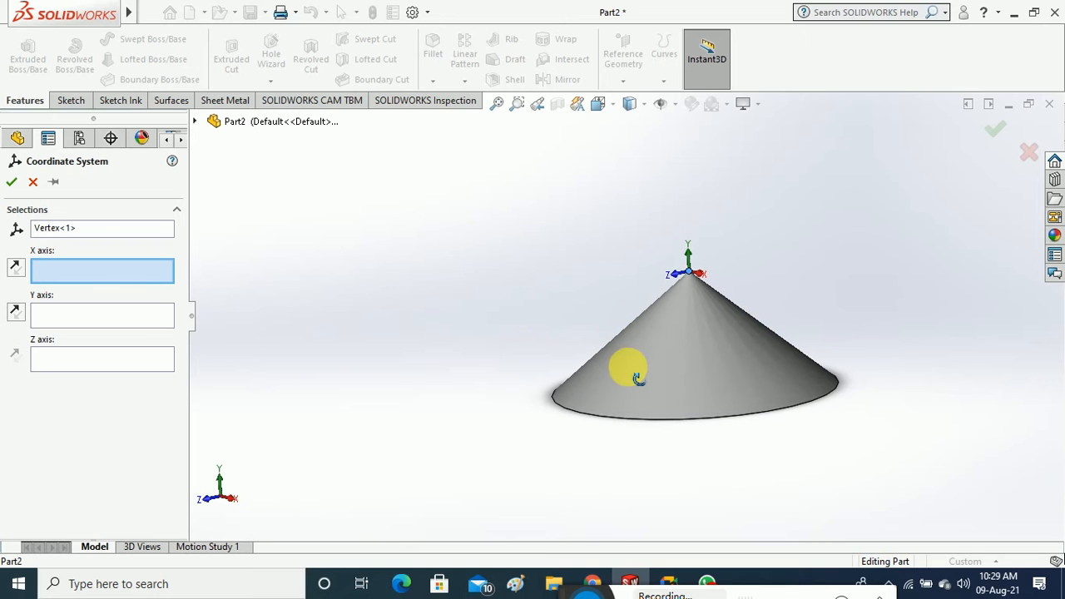
click(11, 182)
click(505, 313)
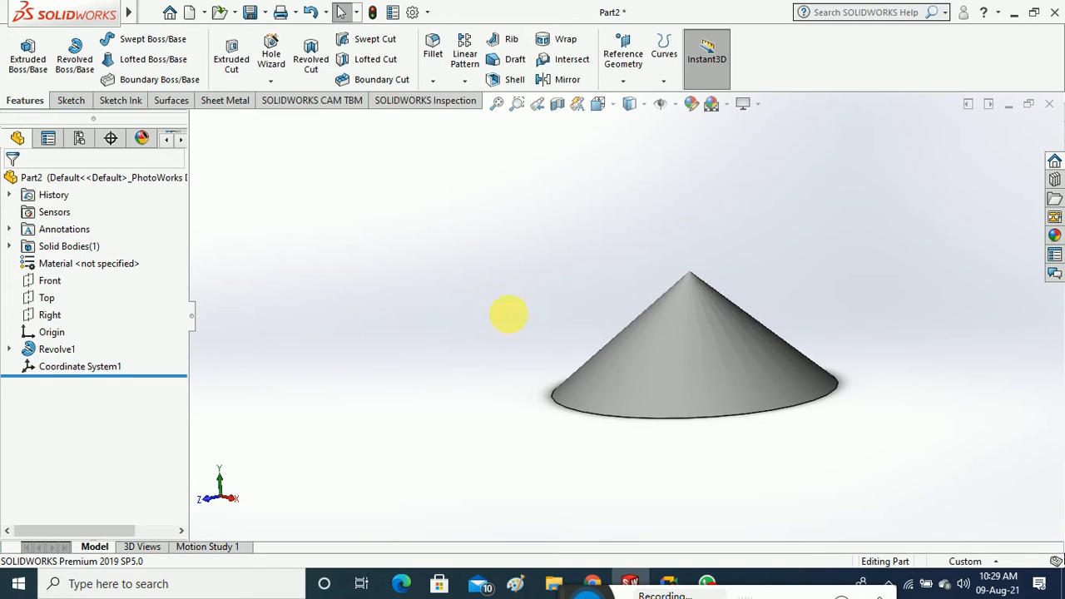
Turn on the display of coordinate systems and view the one at the cone's apex from several angles
middle_drag(507, 311, 666, 166)
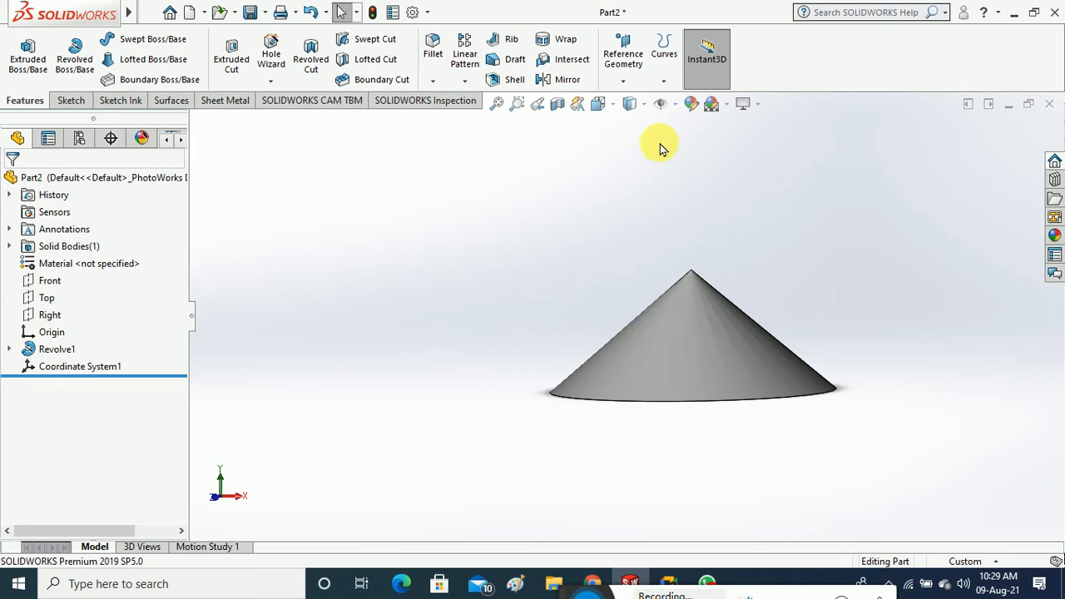
click(674, 104)
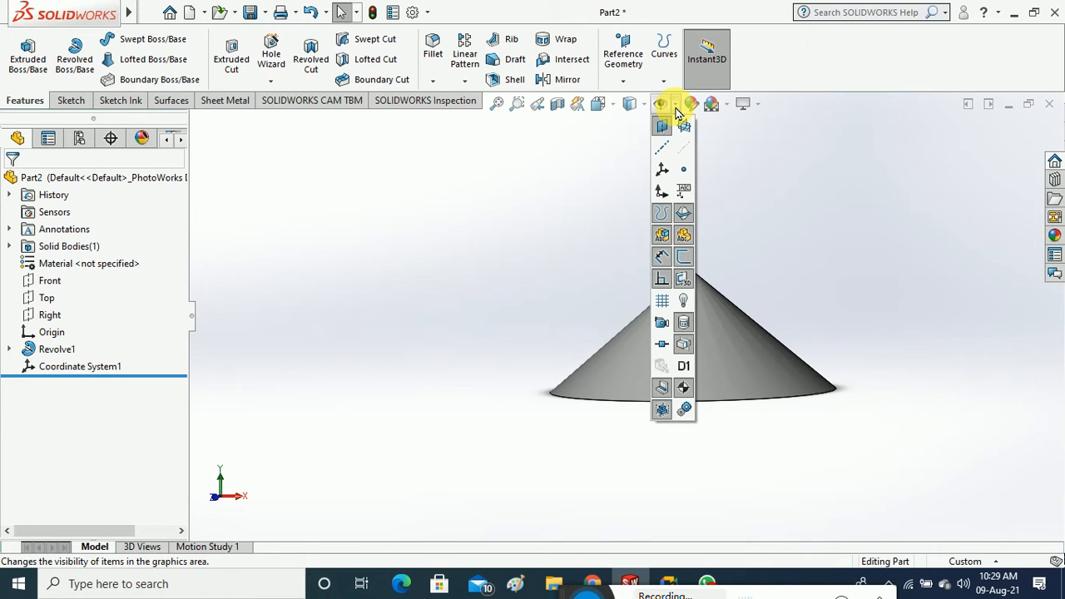
click(662, 174)
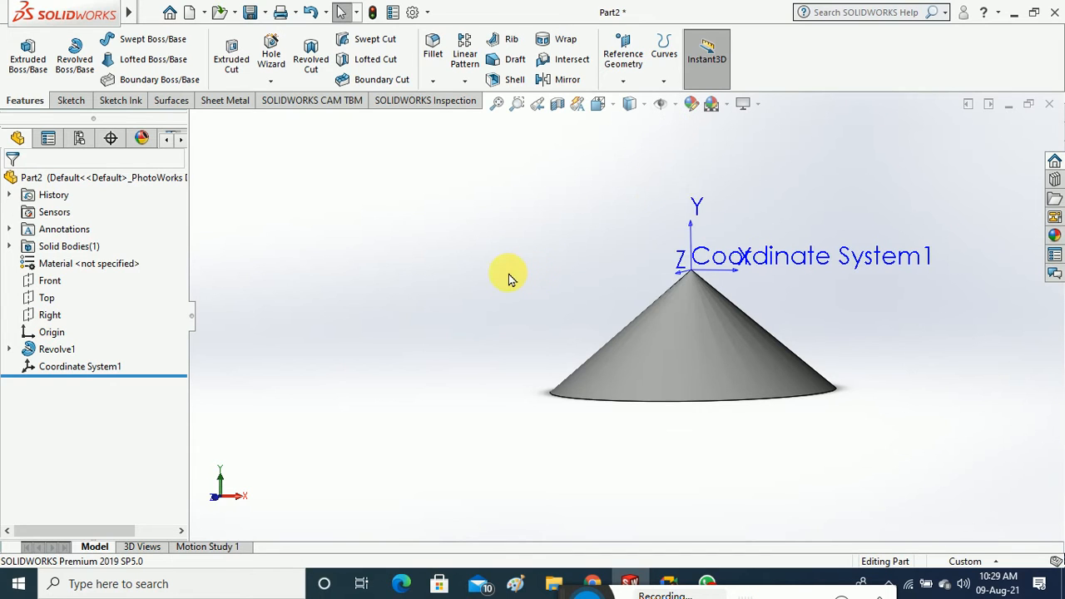
middle_drag(506, 278, 600, 433)
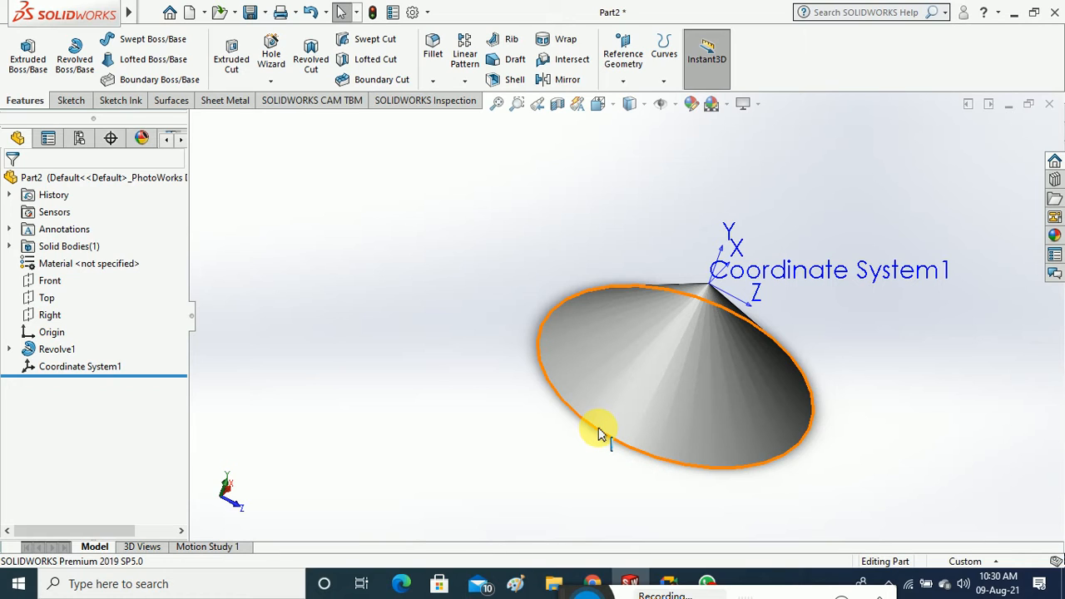
middle_drag(599, 432, 448, 281)
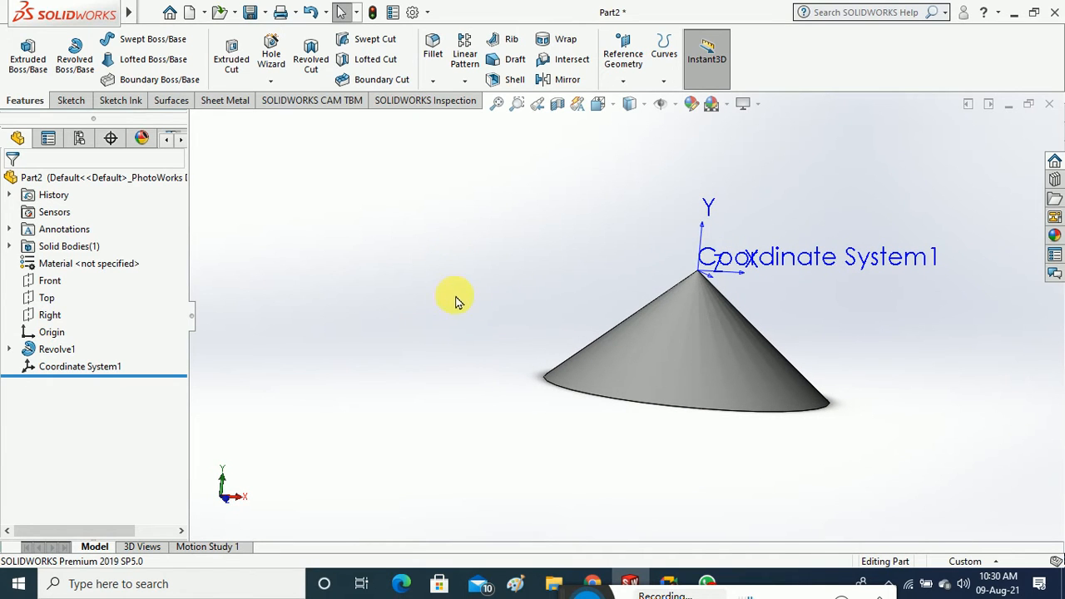
Close the cone part without saving it and start a new part document
click(1047, 108)
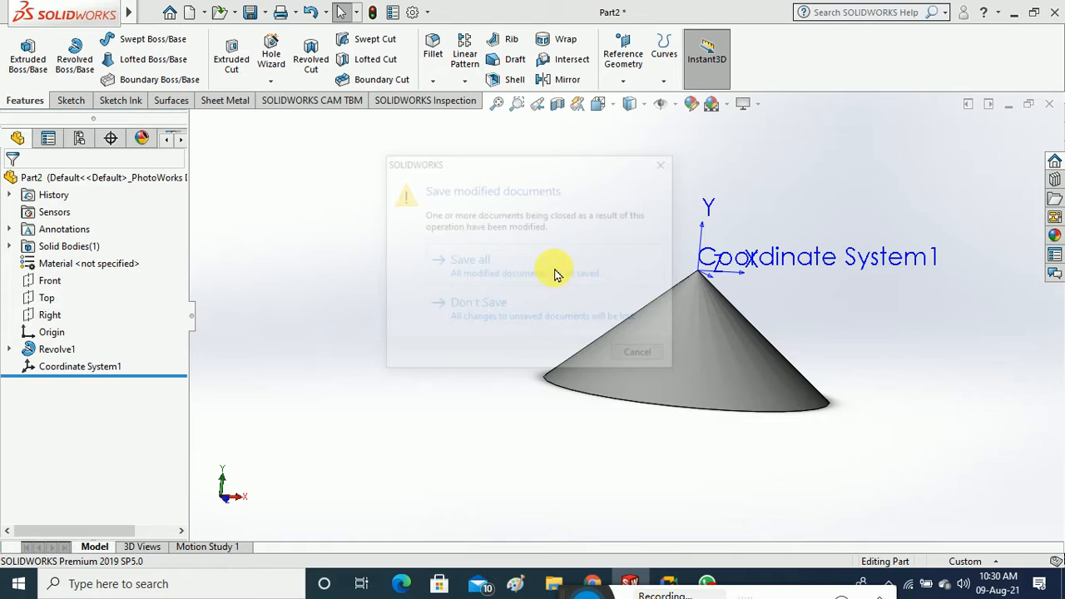
click(516, 323)
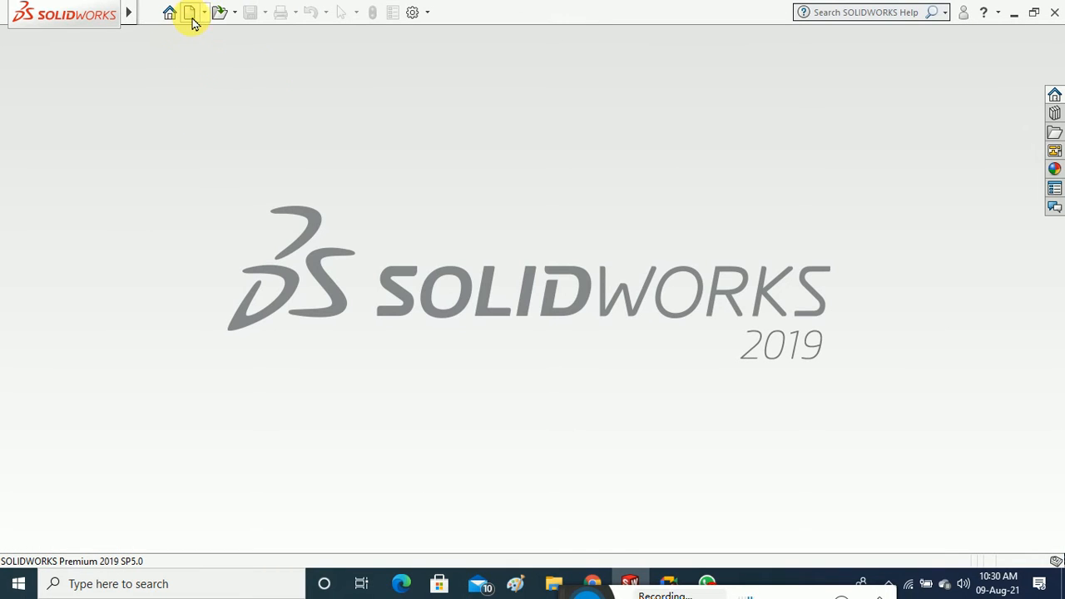
click(190, 15)
click(402, 426)
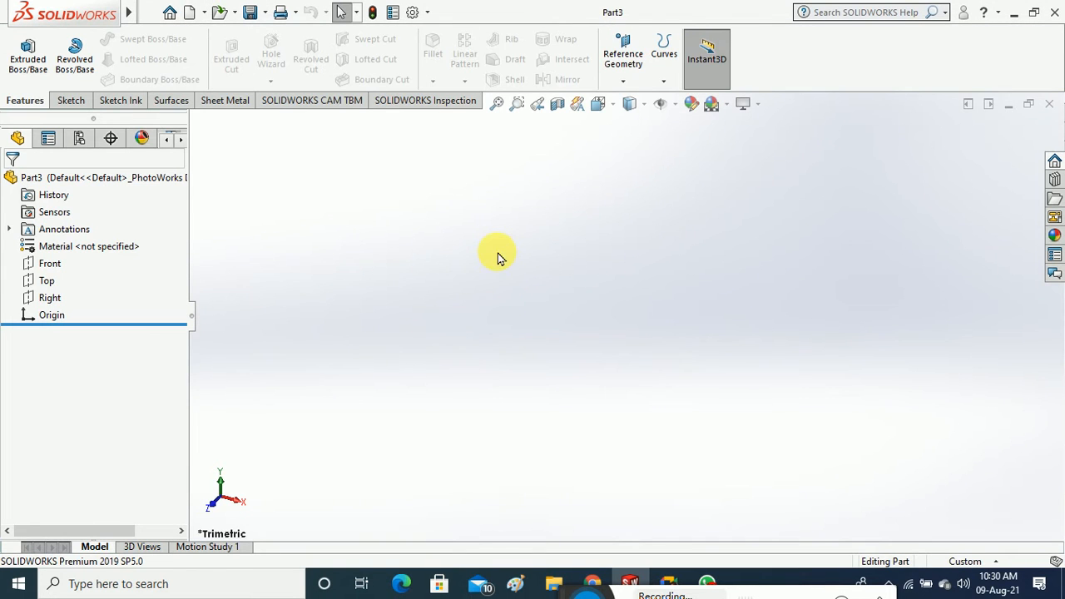
Sketch a center rectangle about 99 mm wide and 48 mm high on the Top plane, centred on the origin
click(48, 265)
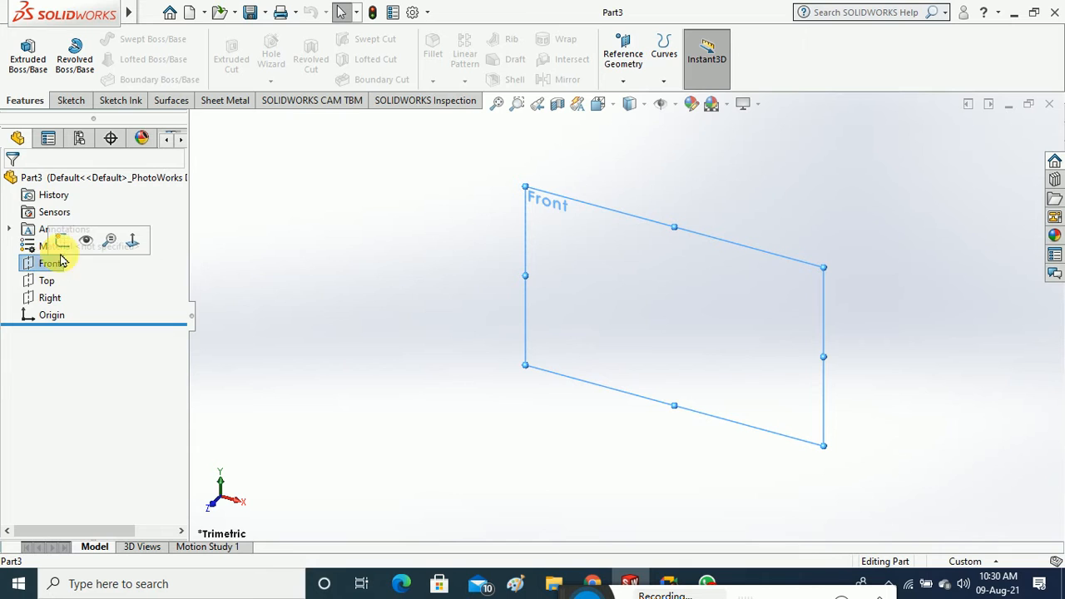
click(46, 281)
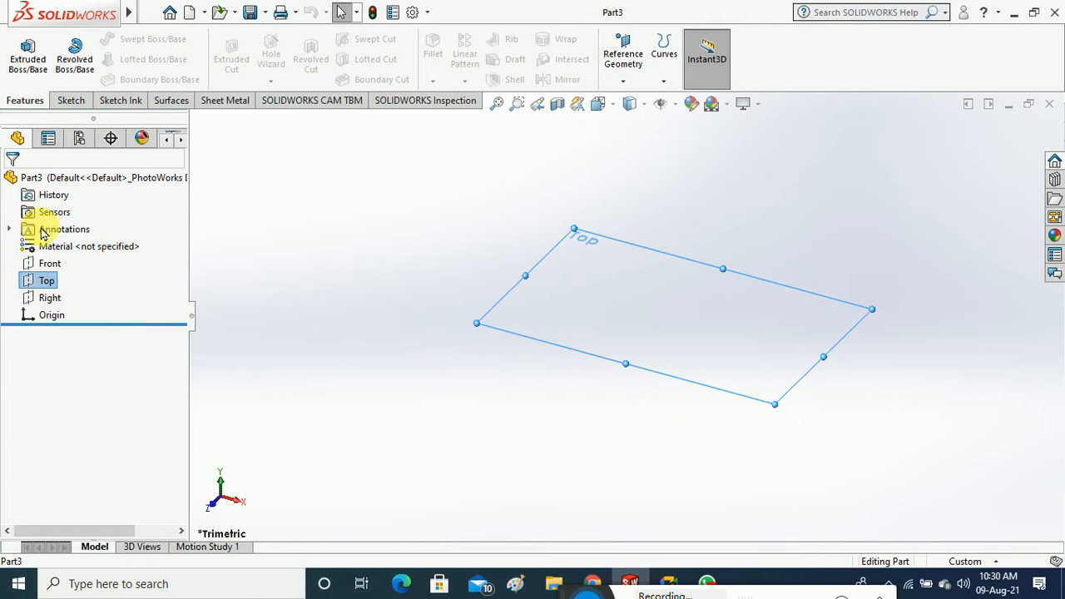
click(71, 99)
click(22, 48)
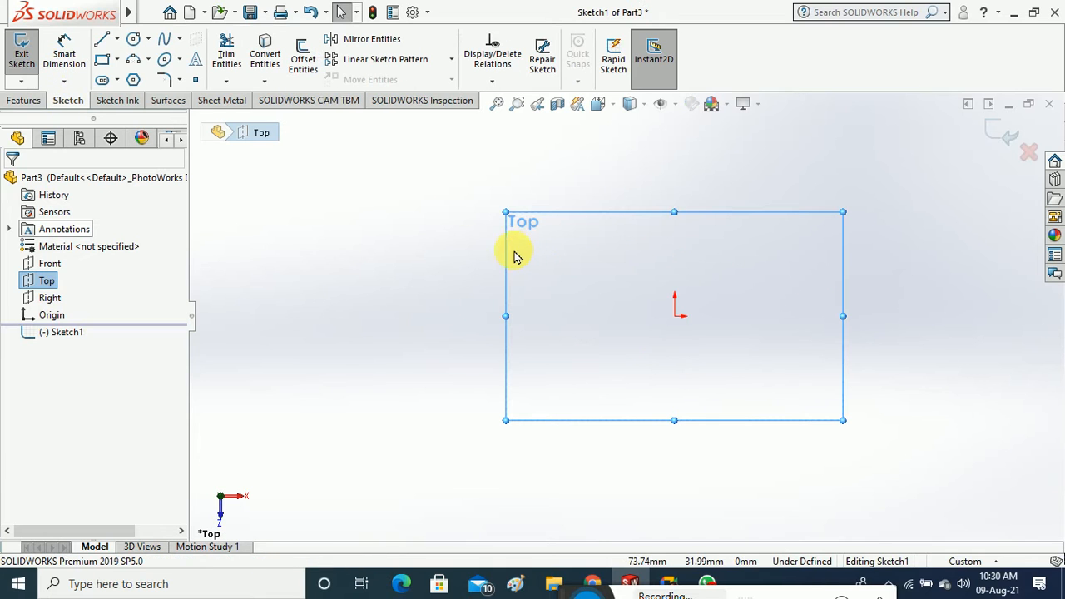
click(117, 60)
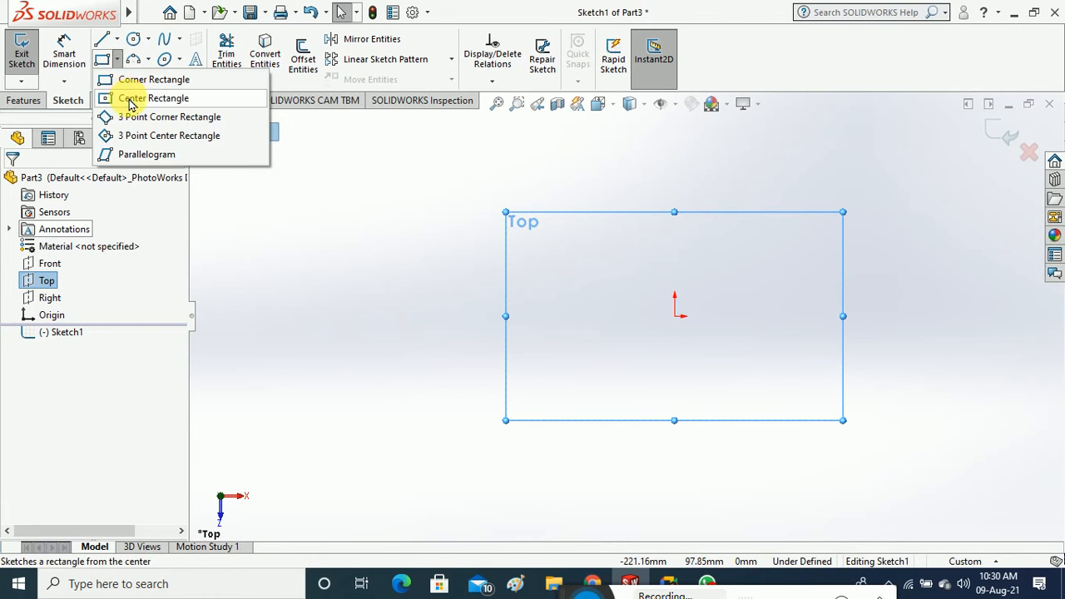
click(125, 97)
click(674, 316)
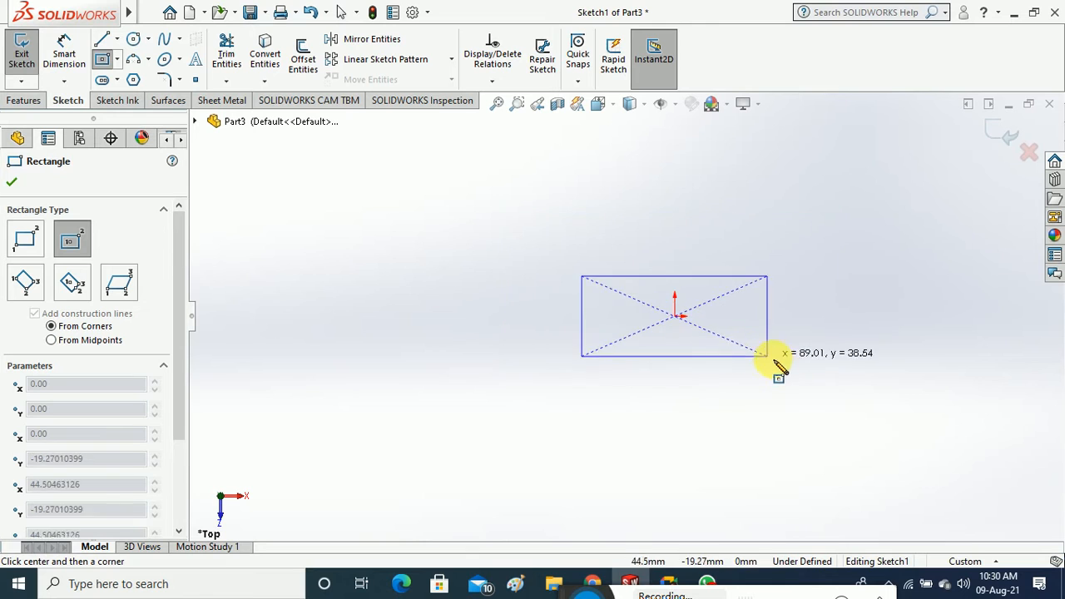
click(778, 364)
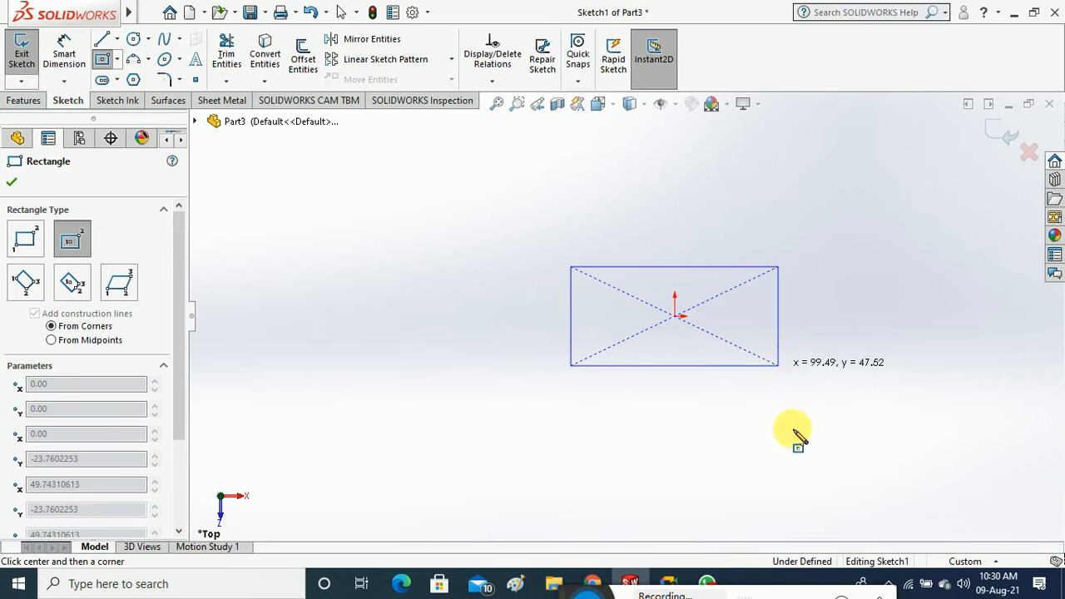
click(9, 188)
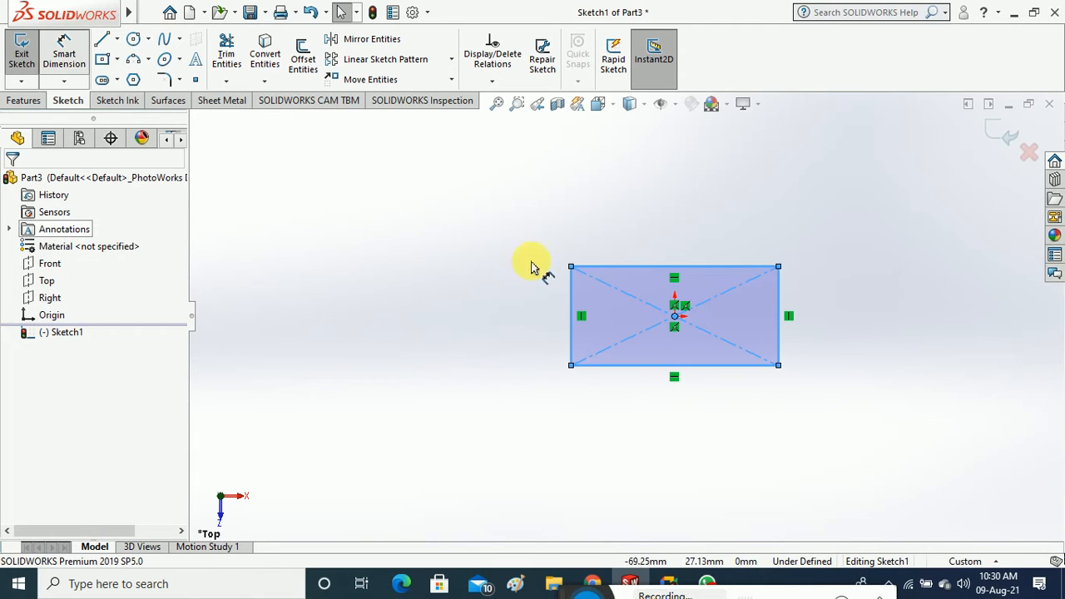
Dimension the rectangle's left vertical side to 50 mm
click(569, 306)
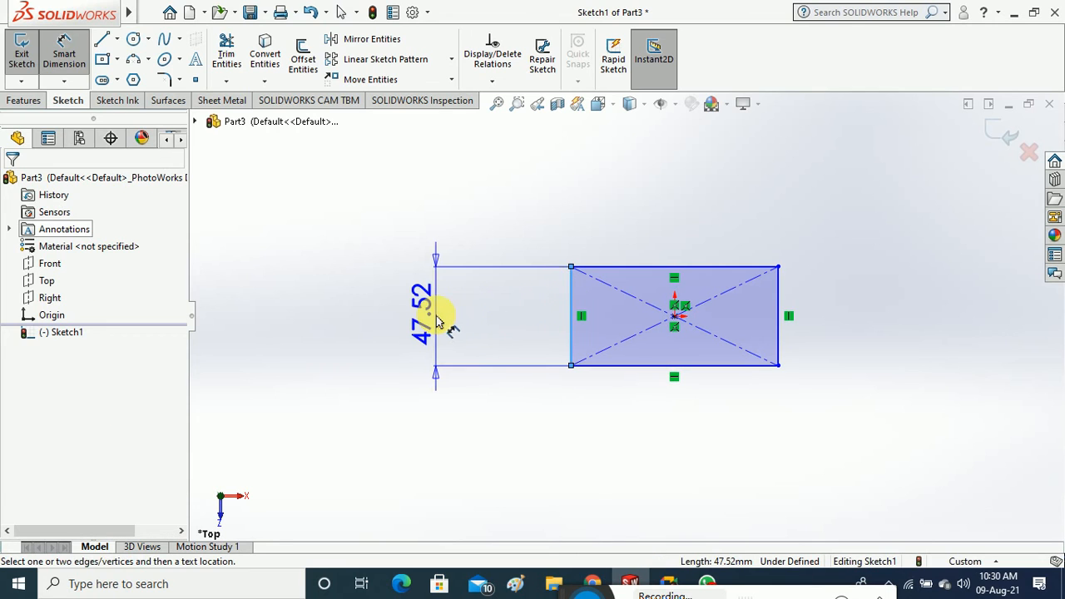
click(438, 323)
text(50)
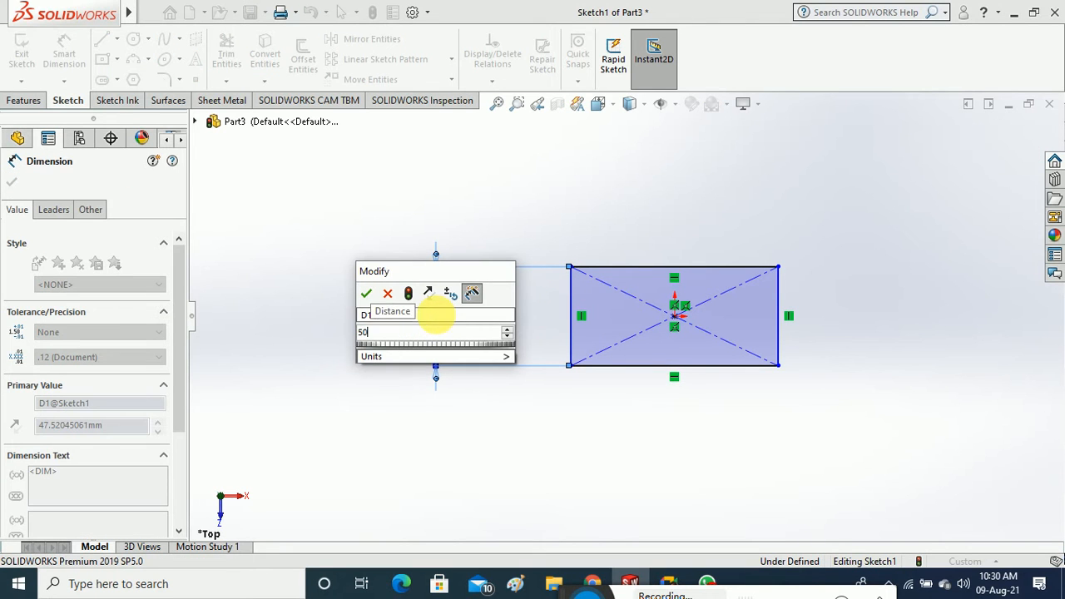
key(Return)
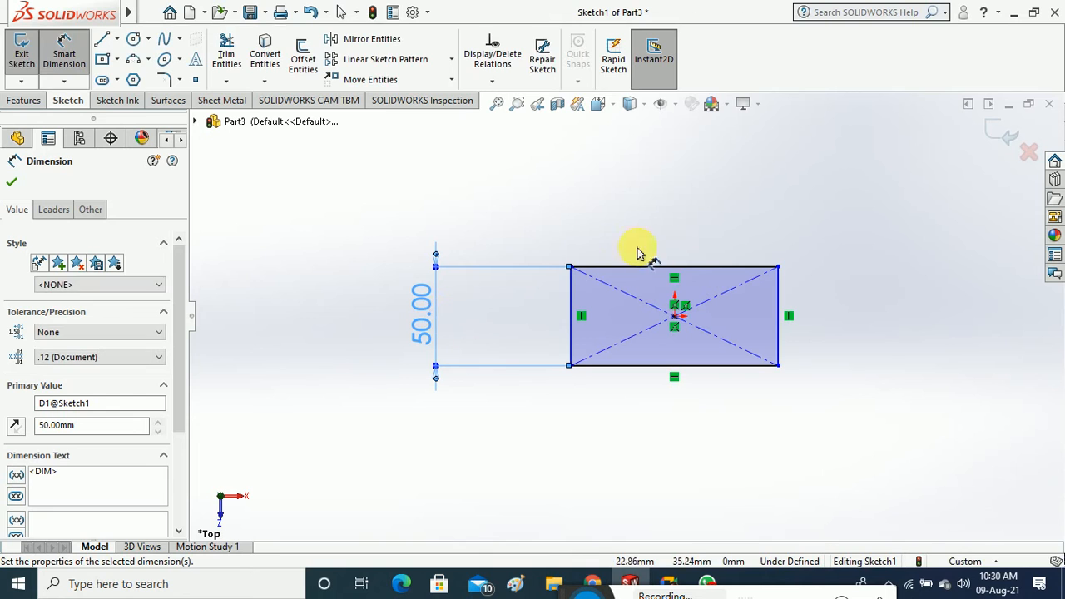
Dimension the rectangle's upper horizontal side to 100 mm and finish the sketch
click(651, 265)
click(659, 209)
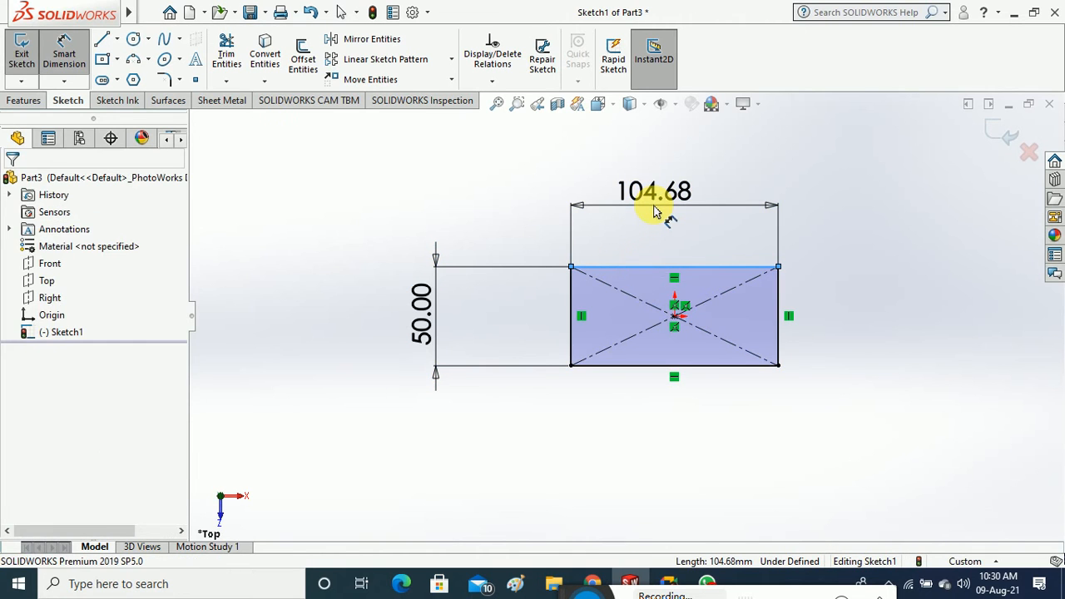
text(100)
key(Return)
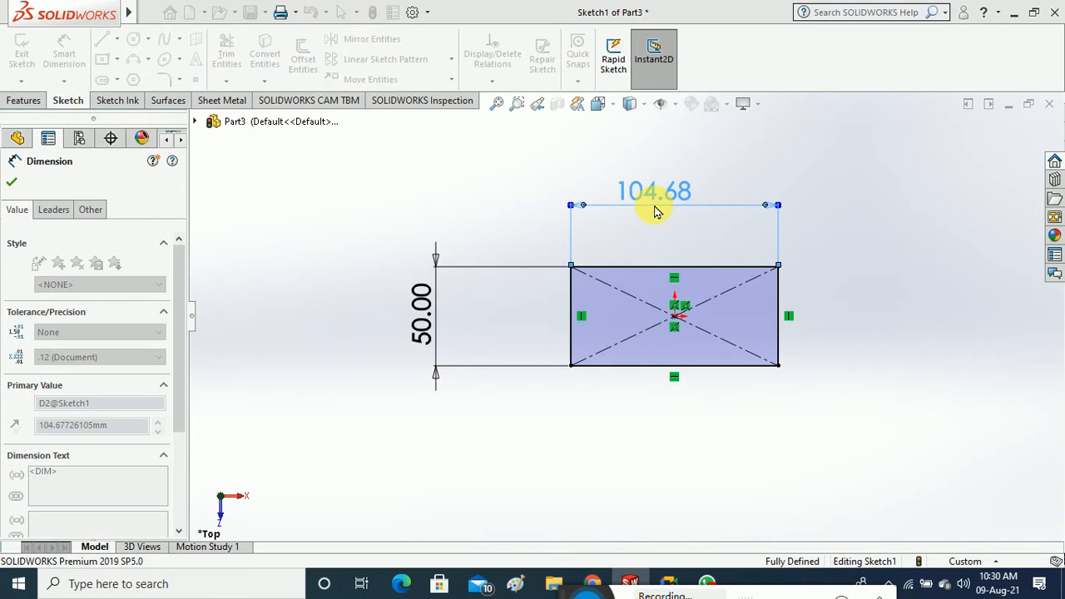
click(22, 51)
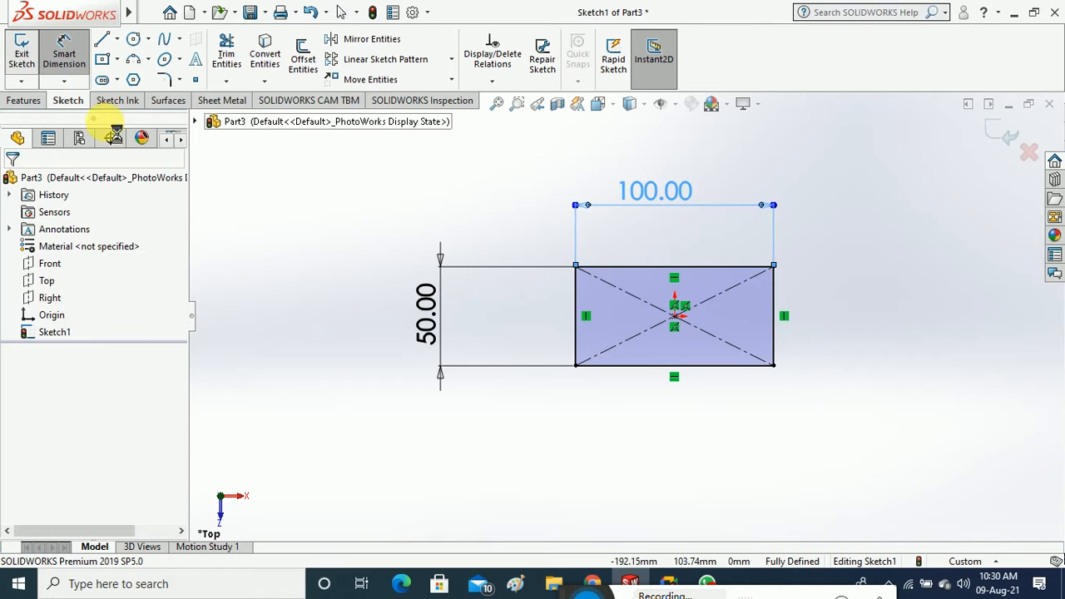
Extrude the rectangle upward by about 35 mm to form a solid block
click(23, 100)
click(27, 55)
click(647, 272)
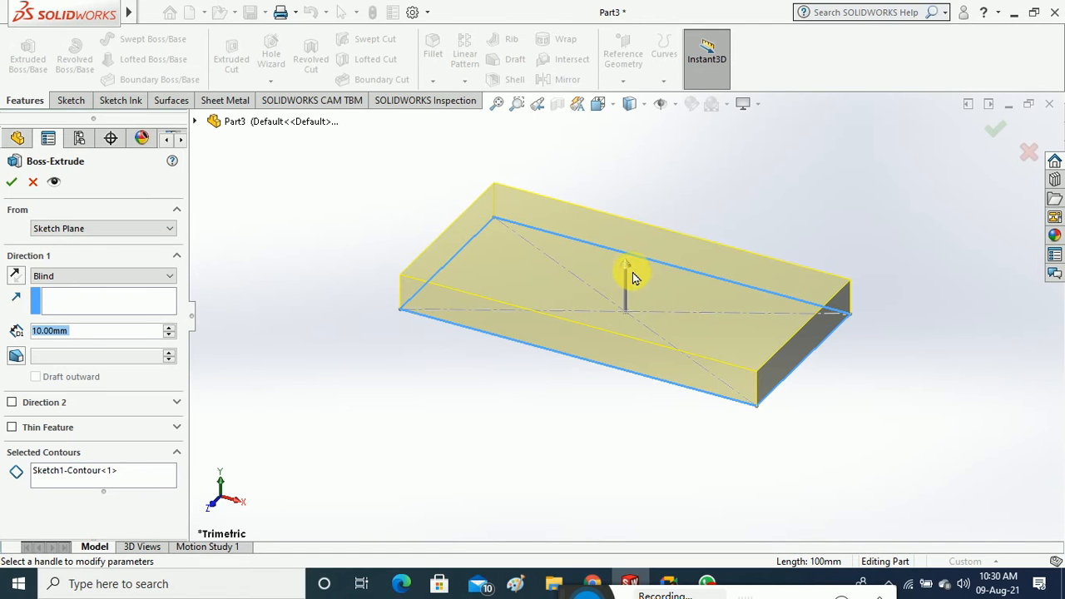
drag(630, 272, 626, 179)
click(12, 182)
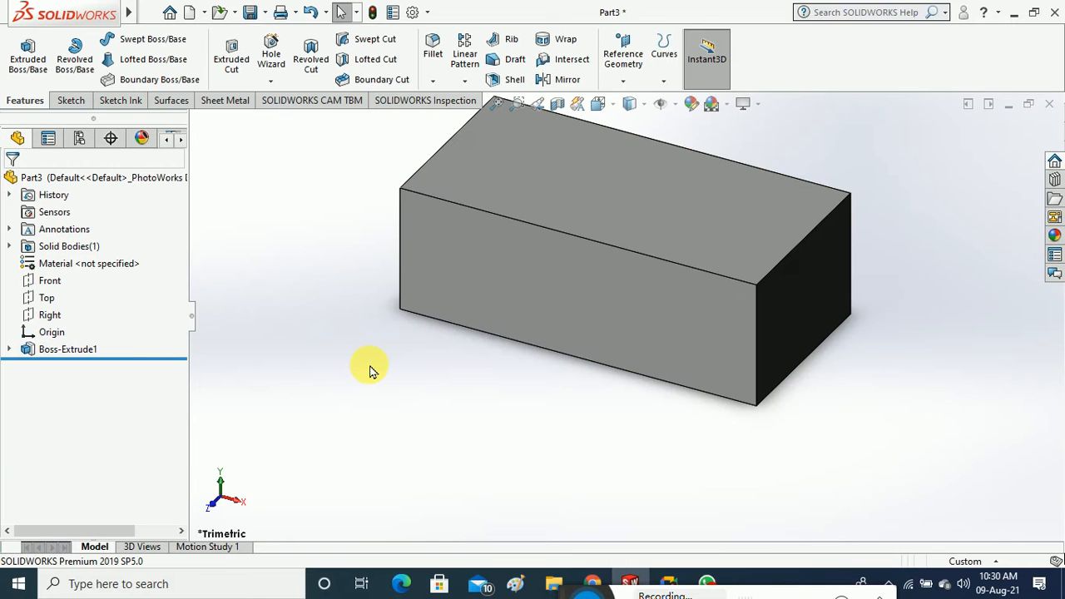
Start a coordinate system at the block's lower front-left corner with its X axis along the front bottom edge
click(624, 82)
click(632, 135)
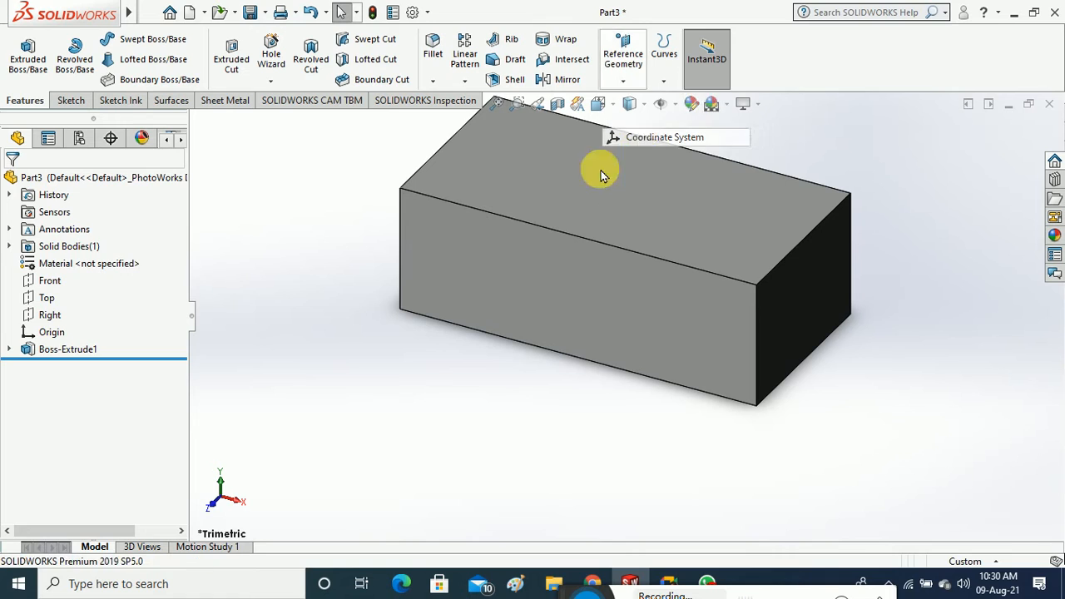
middle_drag(422, 374, 433, 338)
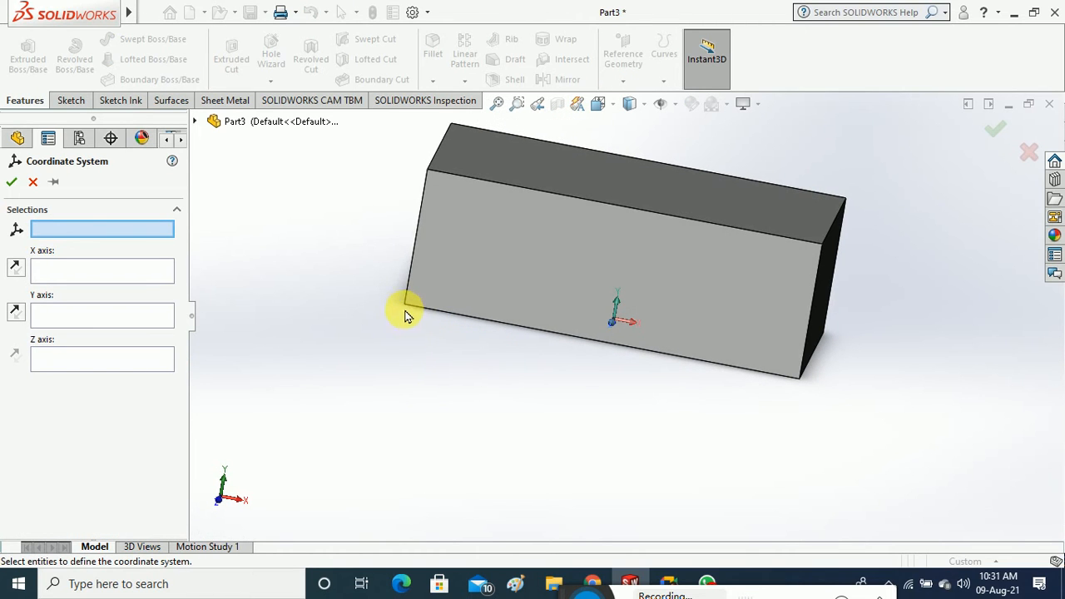
click(405, 306)
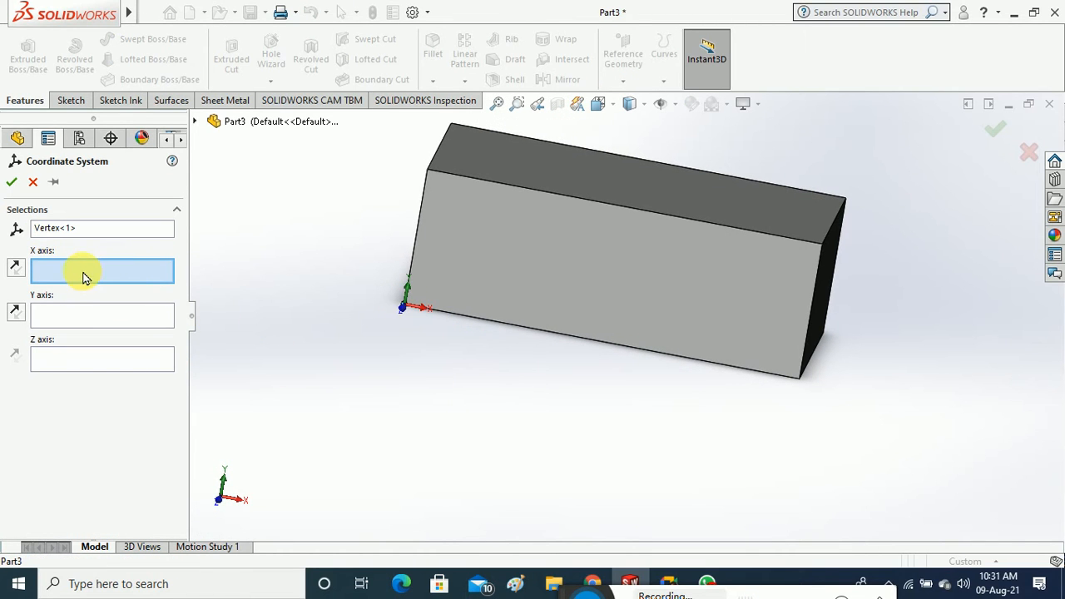
click(471, 318)
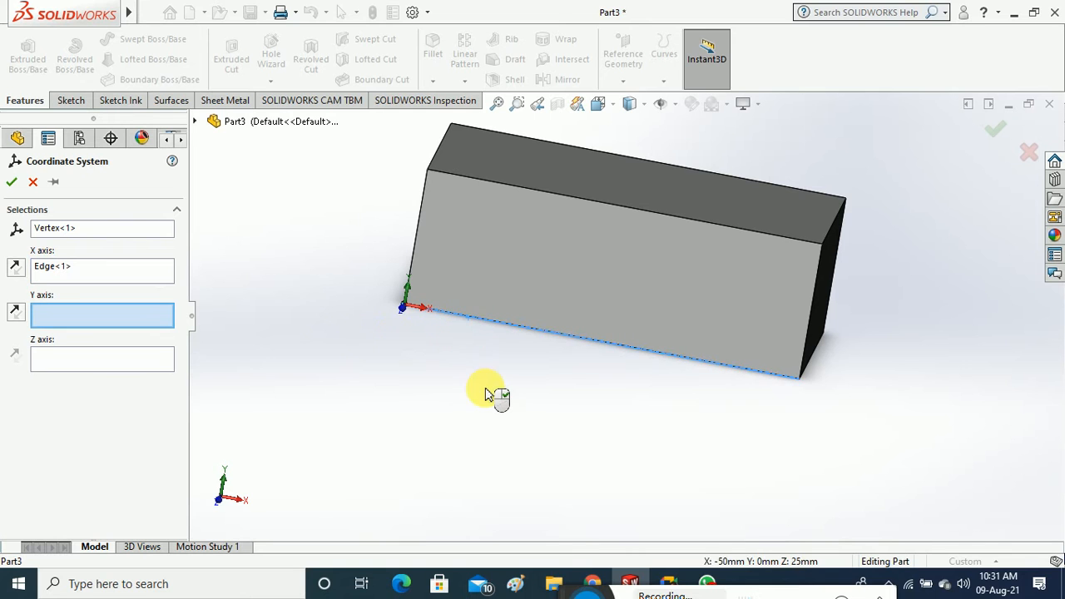
Align Y with the left end's bottom edge and Z with the front-left vertical edge, reverse both, and create the coordinate system
middle_drag(484, 395, 542, 435)
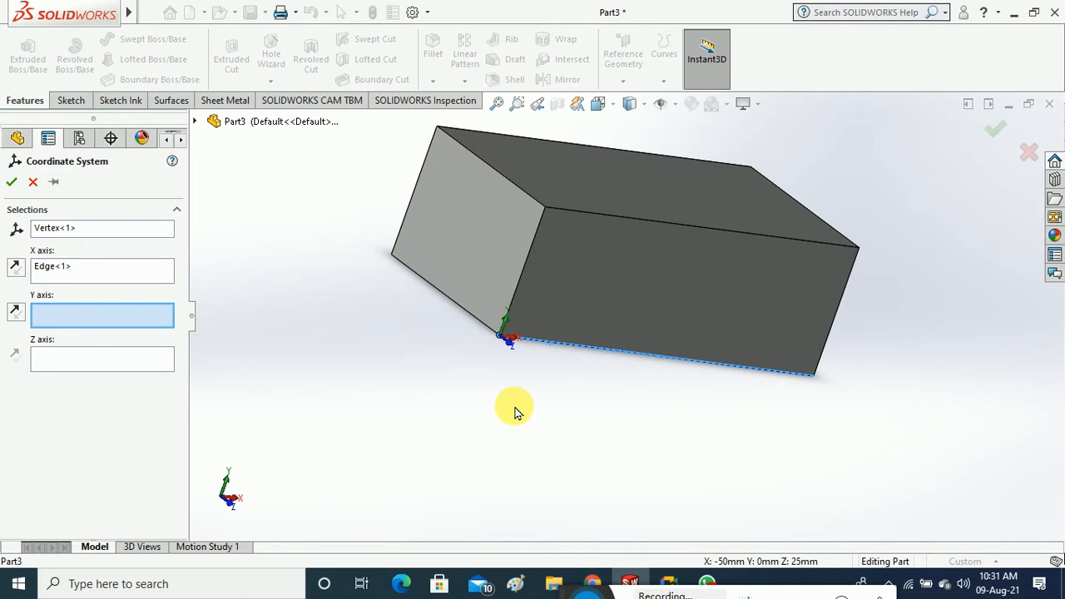
click(460, 306)
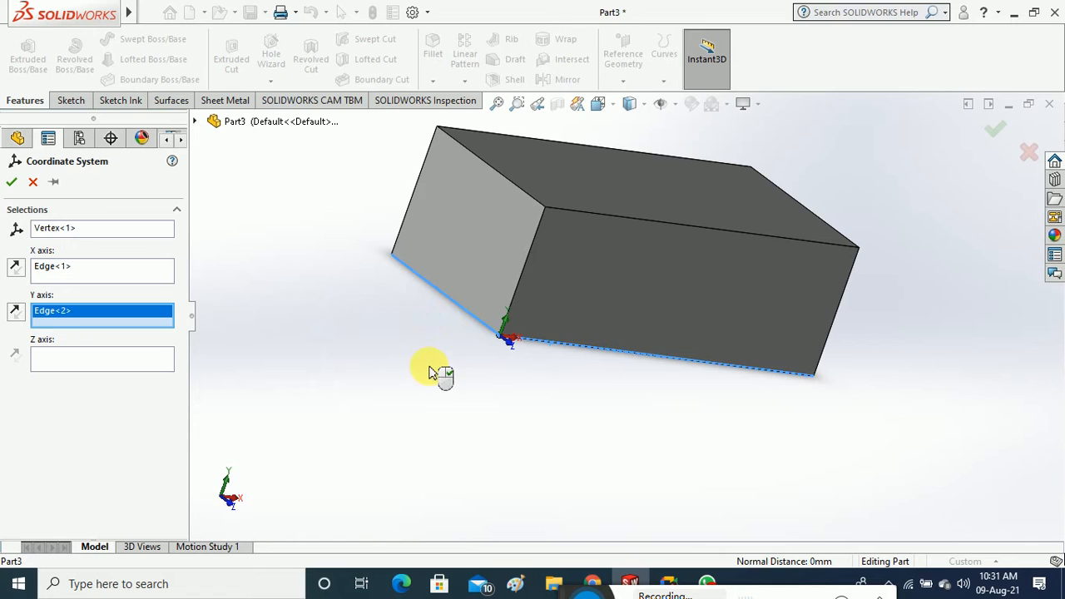
middle_drag(420, 384, 275, 383)
click(172, 358)
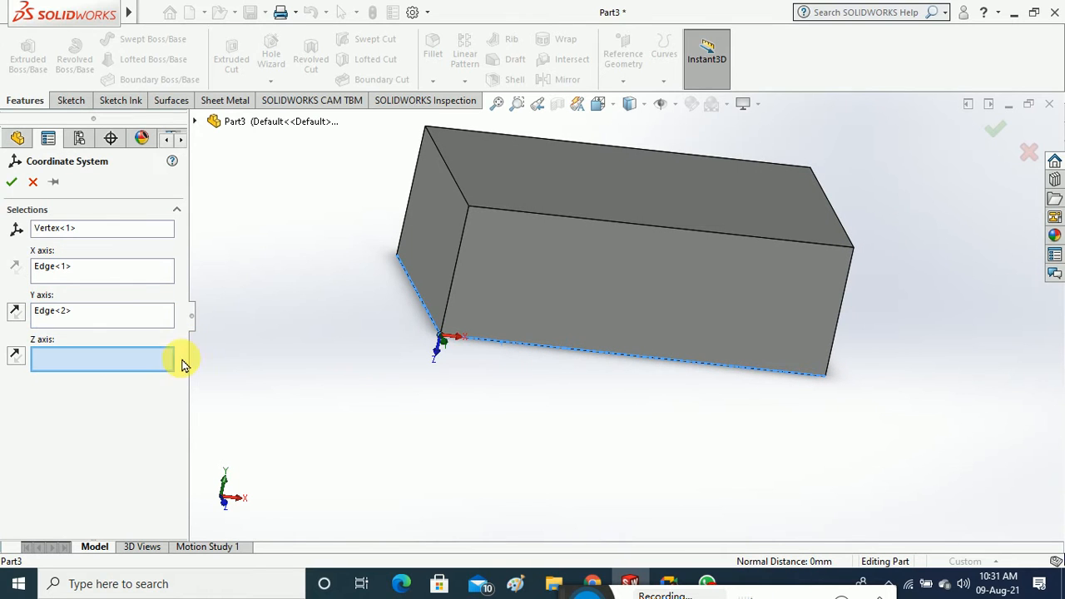
click(450, 292)
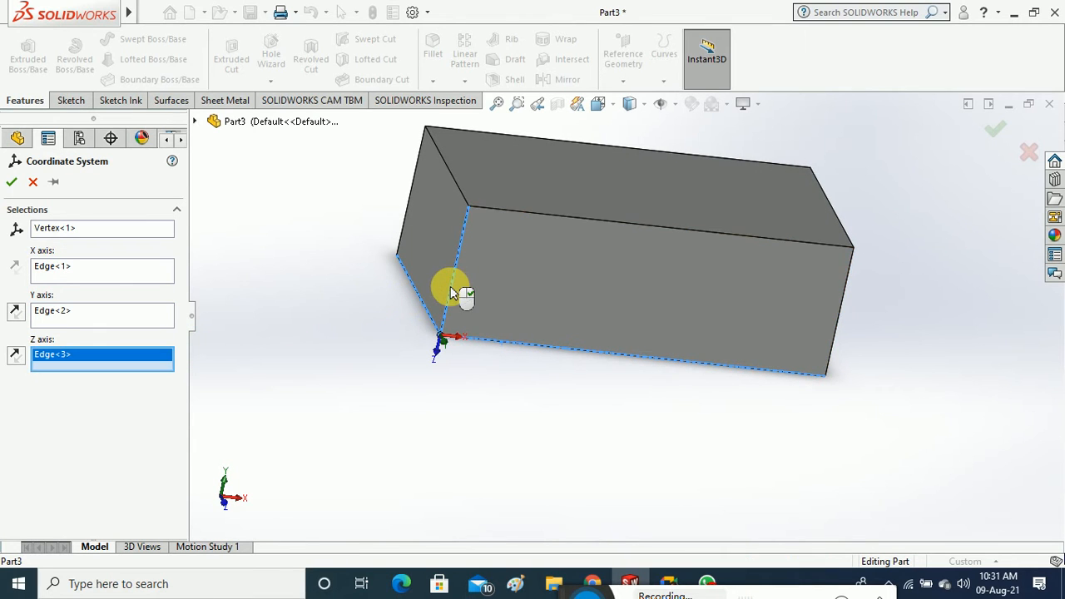
click(16, 357)
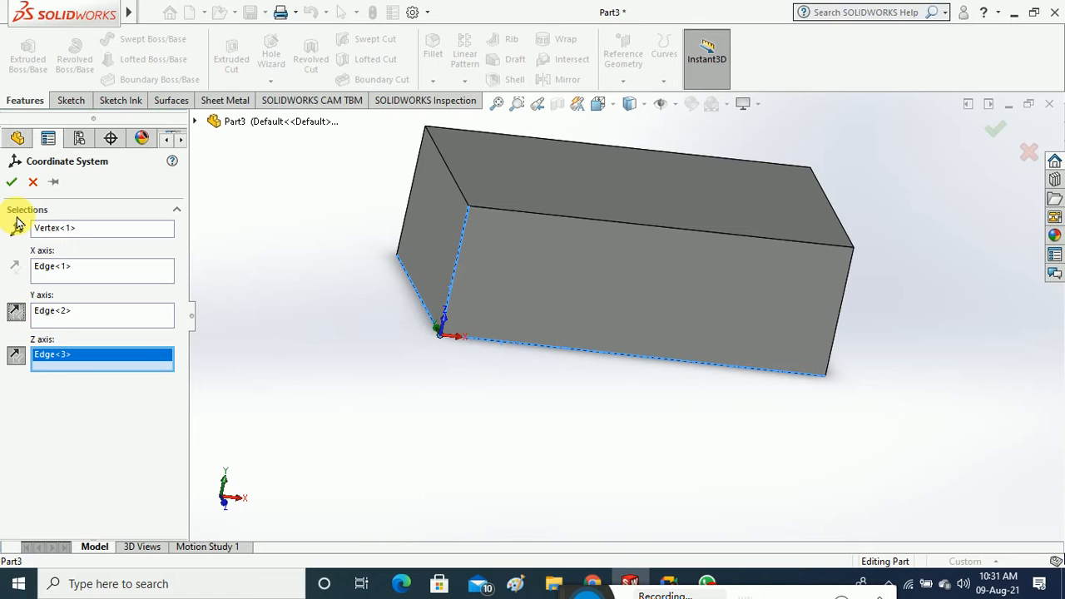
click(12, 181)
Turn on the display of coordinate systems to show the one at the block's corner
middle_drag(348, 353, 642, 238)
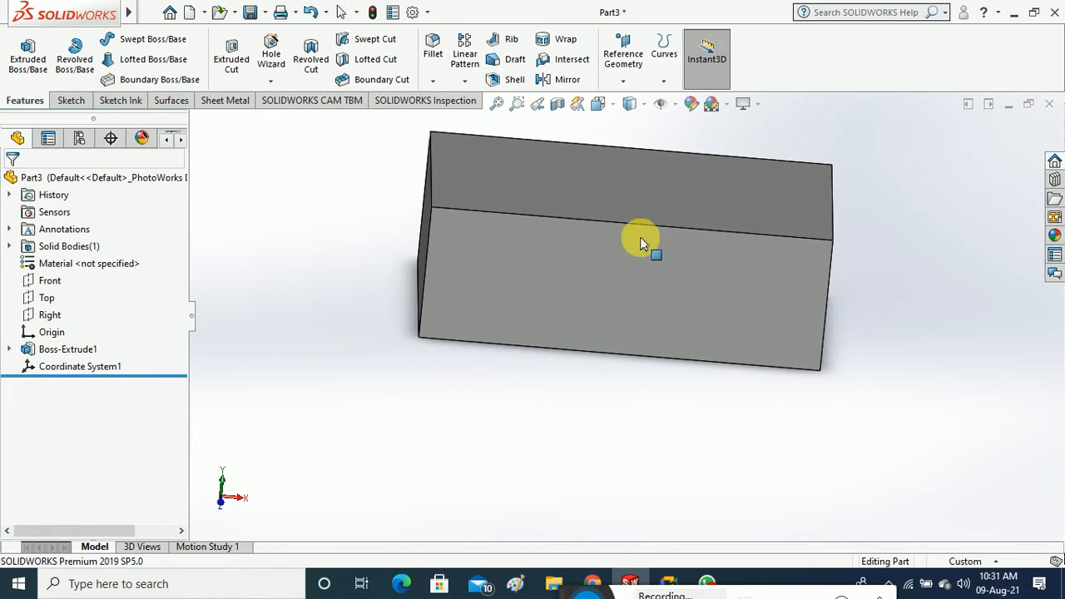
click(675, 104)
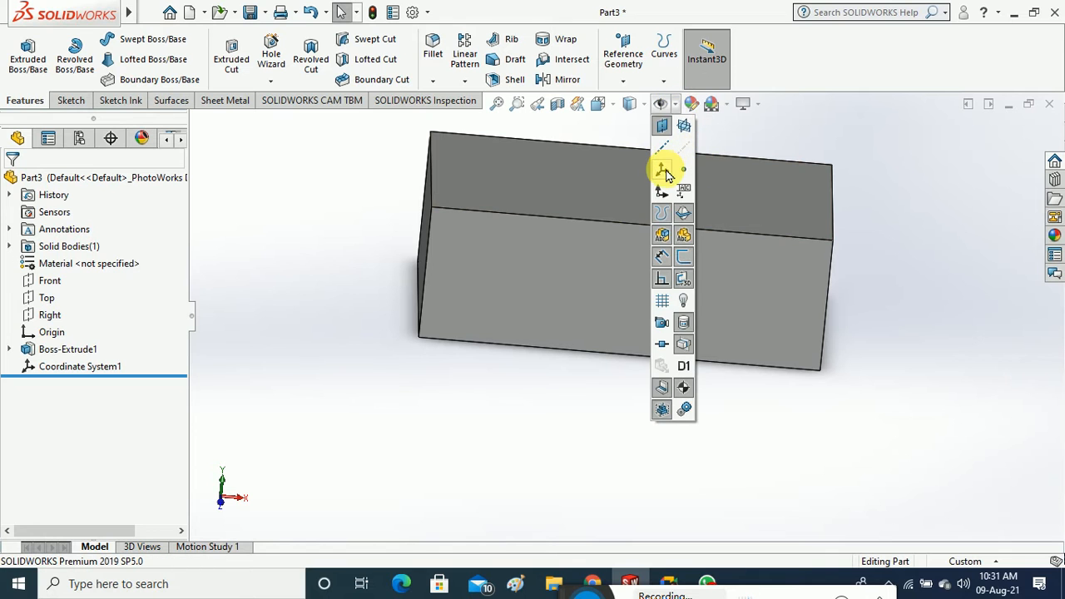
click(662, 169)
middle_drag(341, 453, 384, 398)
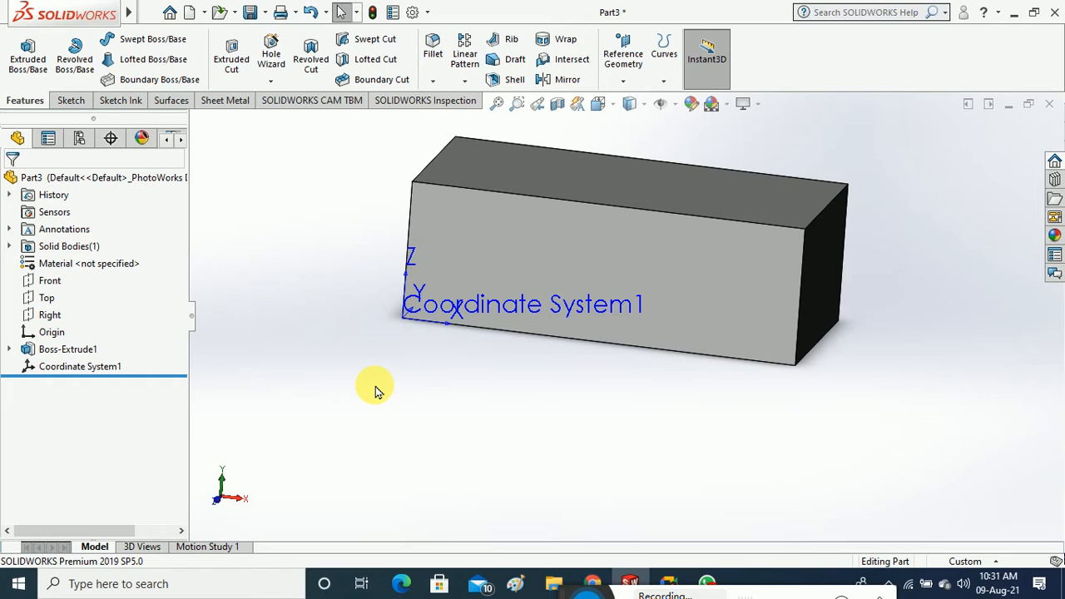
Review the selection methods of the reference Point command without creating a point
click(629, 85)
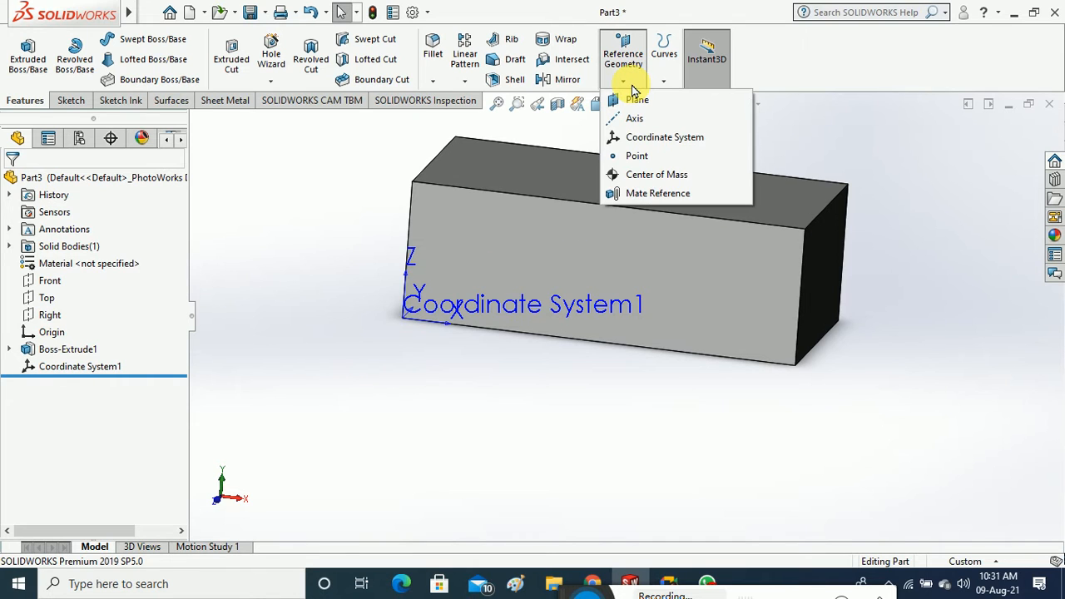
click(637, 158)
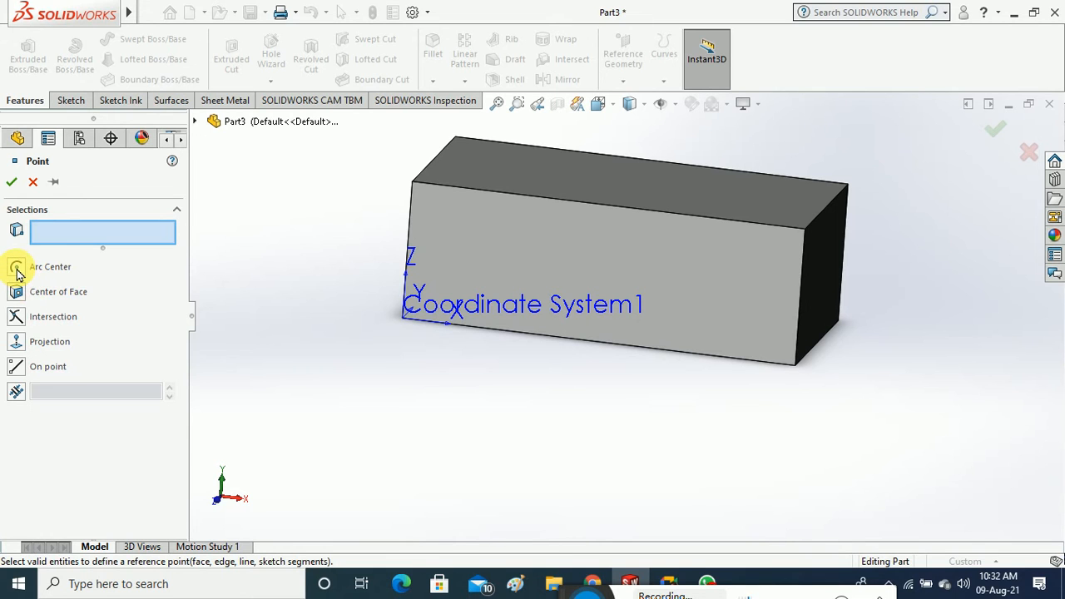
mouse_move(537, 436)
middle_down()
mouse_move(590, 442)
mouse_move(554, 438)
middle_up()
click(33, 182)
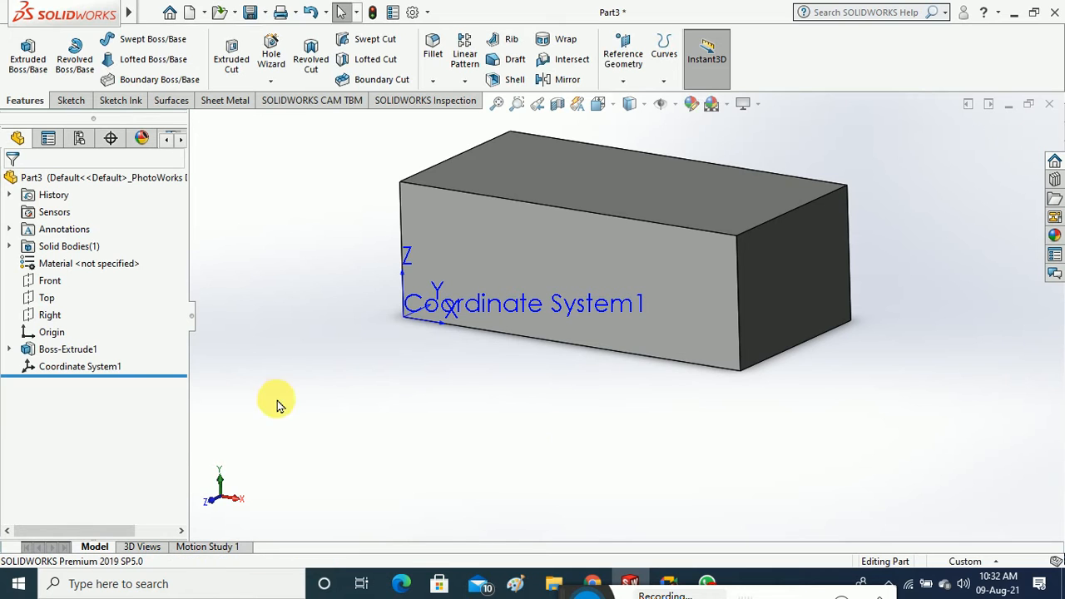
Delete the coordinate system at the block's corner
right_click(73, 367)
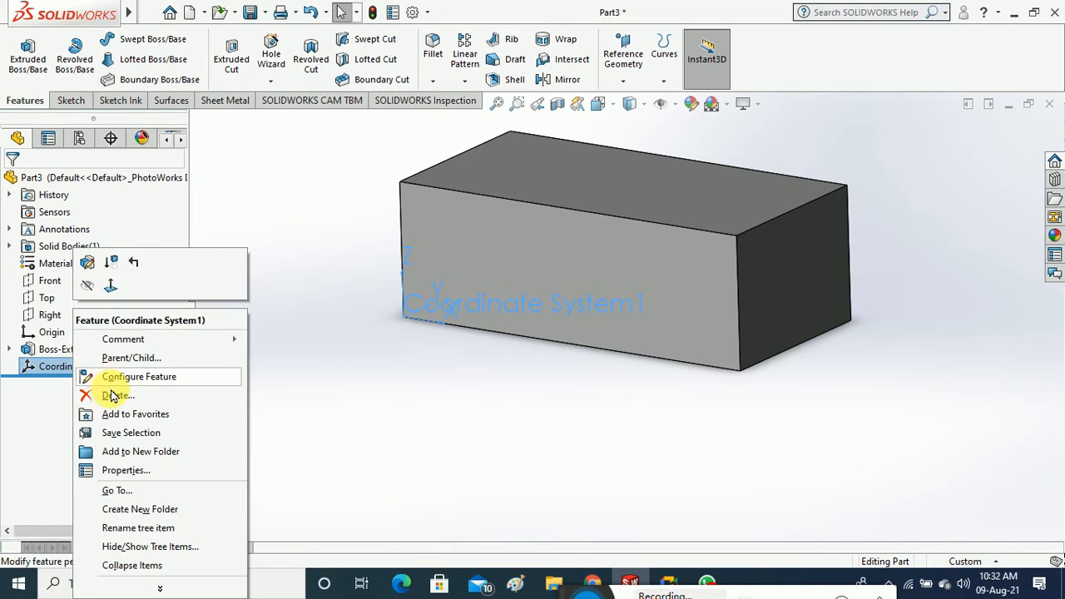
click(91, 395)
click(585, 191)
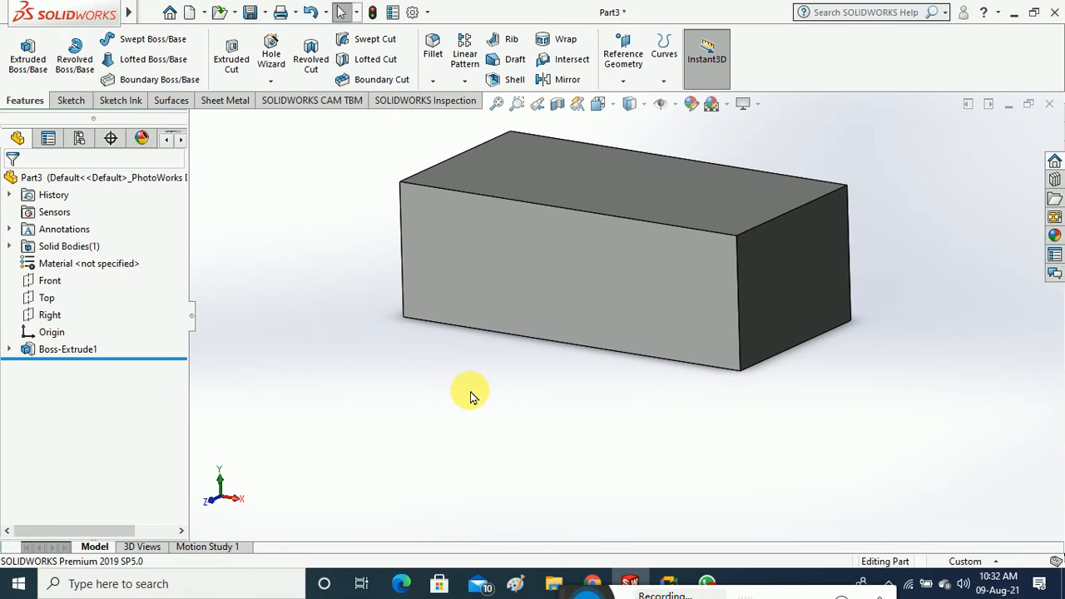
Sketch a corner rectangle on the block's right end face, from its top-left corner to the midpoint of the opposite vertical edge
click(71, 100)
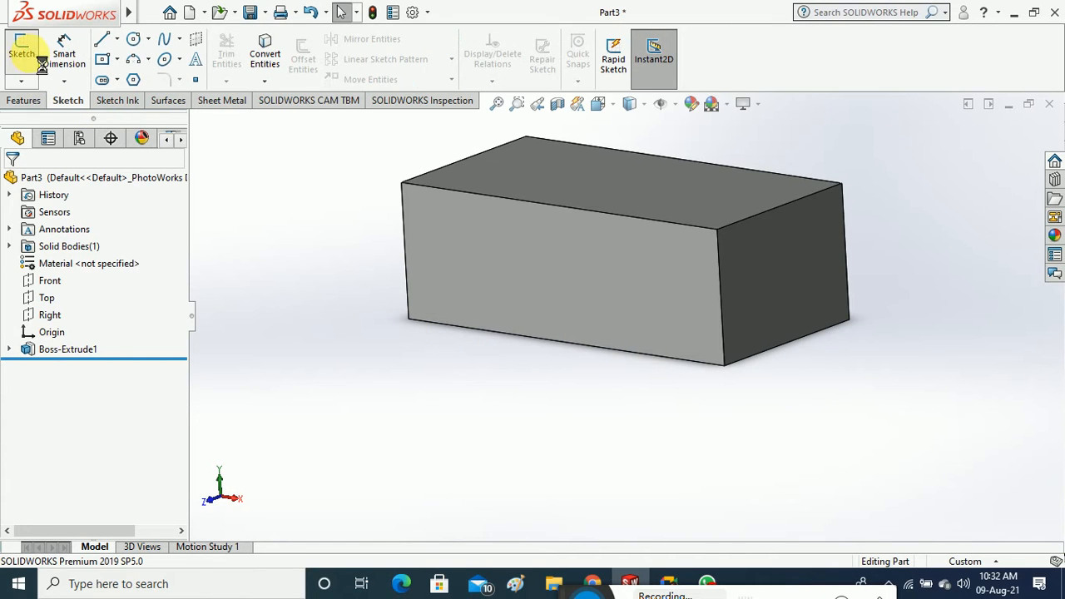
click(23, 50)
click(774, 274)
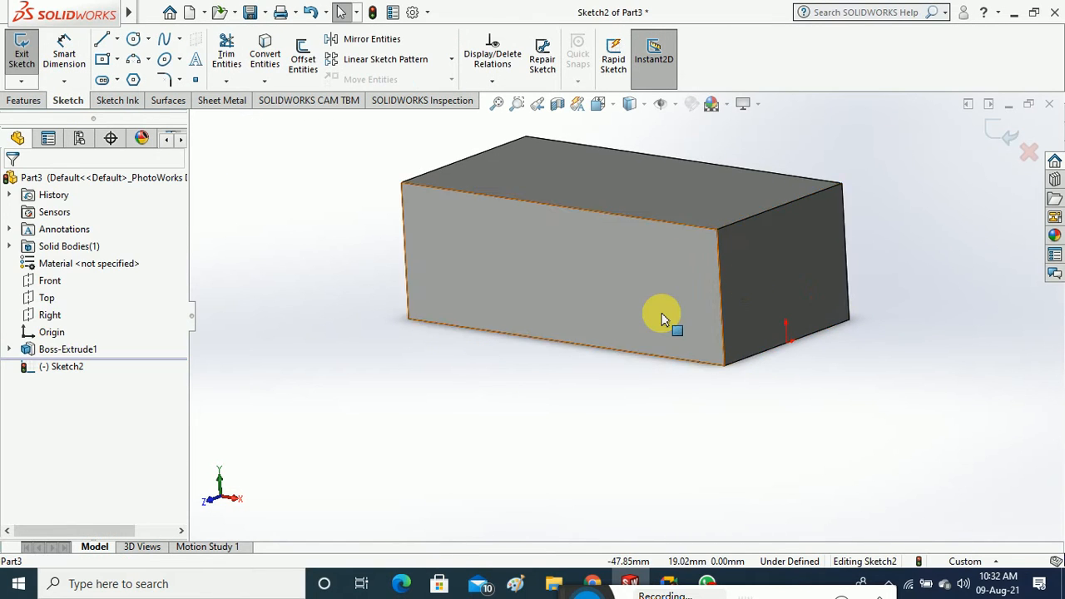
scroll(658, 309, up, 3)
click(597, 103)
click(675, 185)
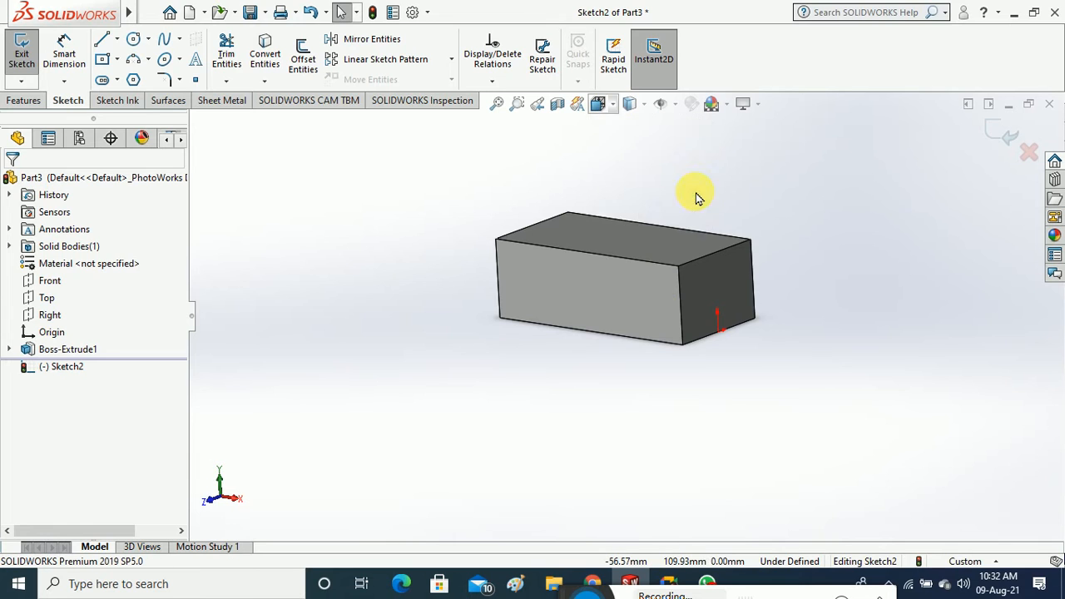
click(118, 62)
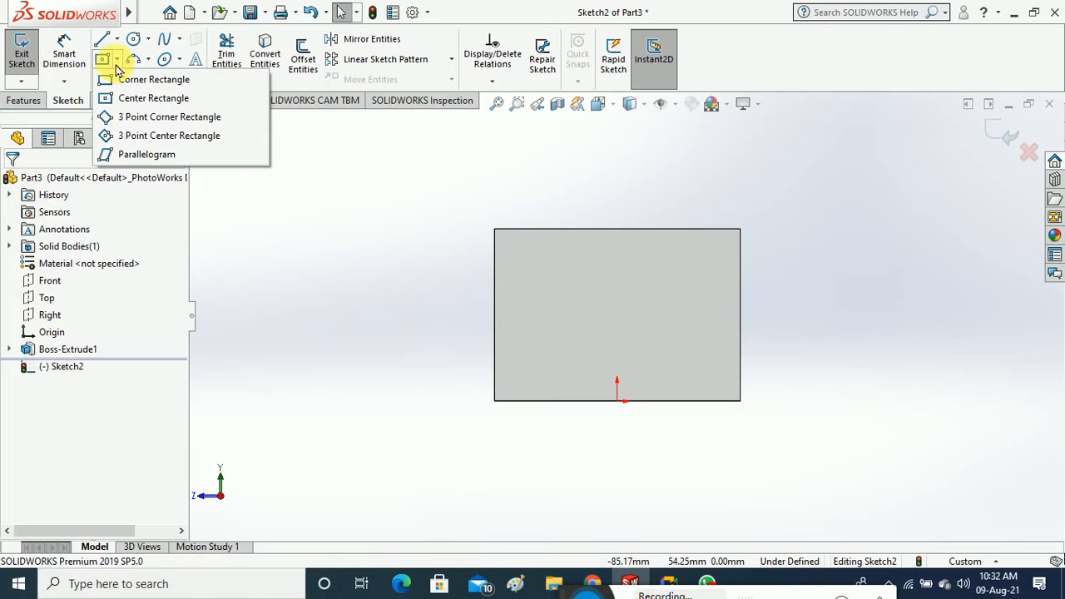
click(120, 85)
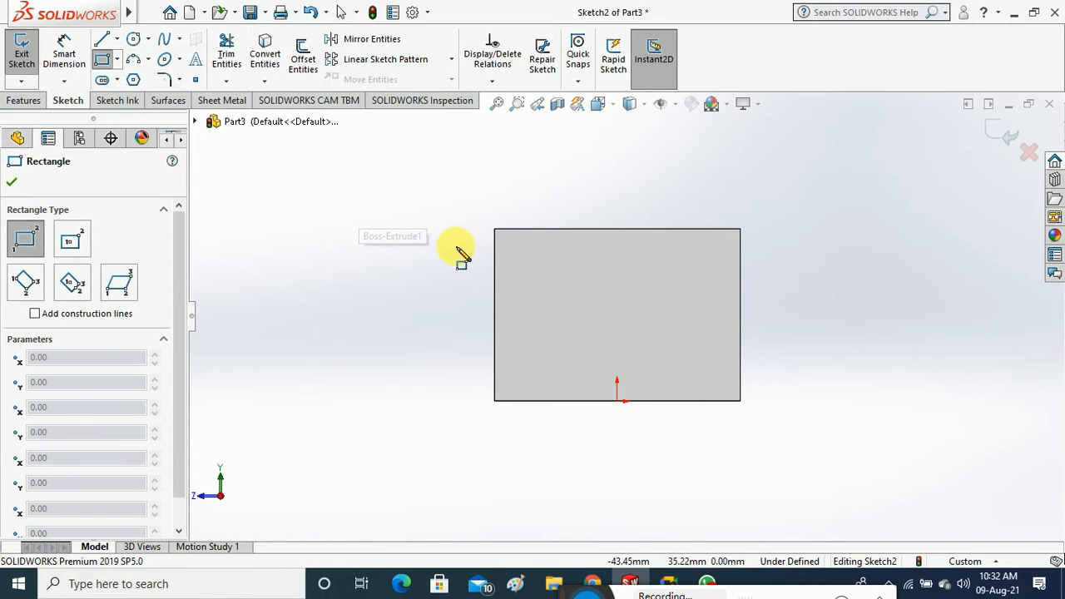
click(496, 230)
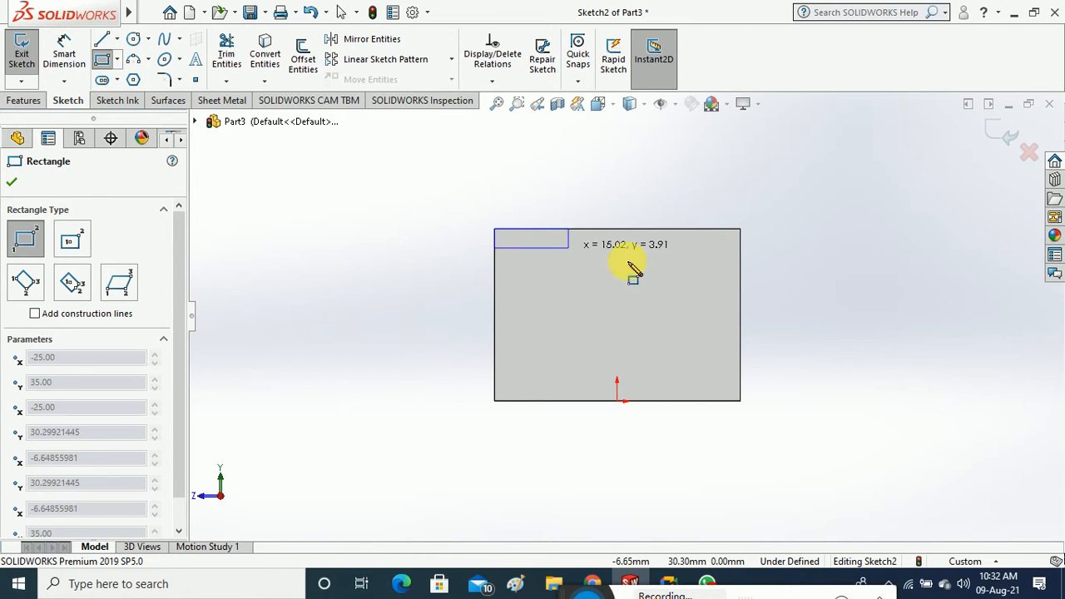
click(740, 315)
click(12, 181)
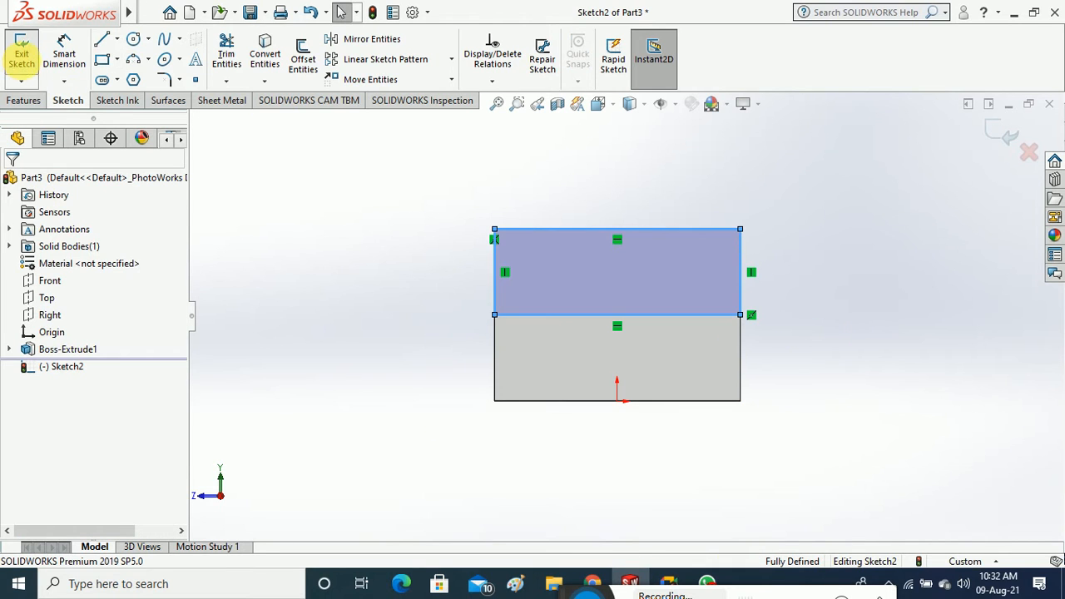
click(22, 54)
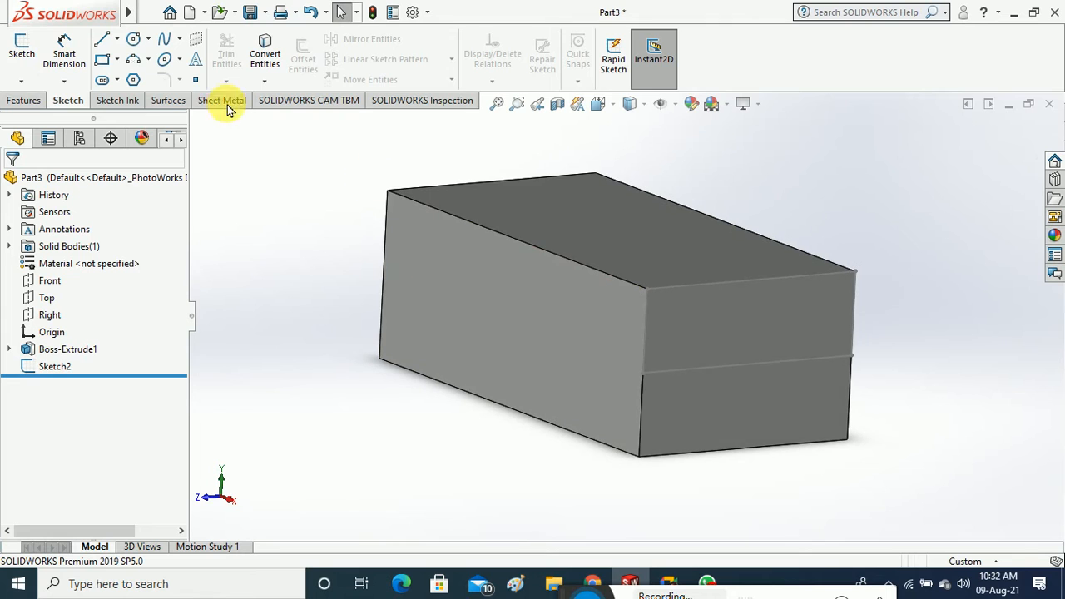
Start revolving the end-face rectangle about its lower horizontal line
click(25, 99)
click(74, 54)
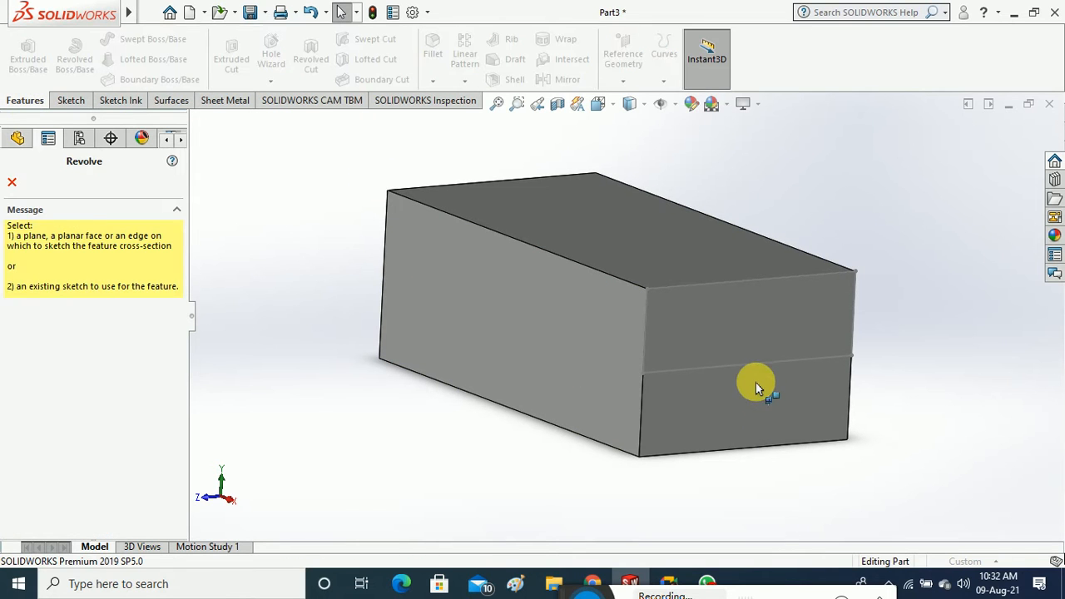
click(749, 367)
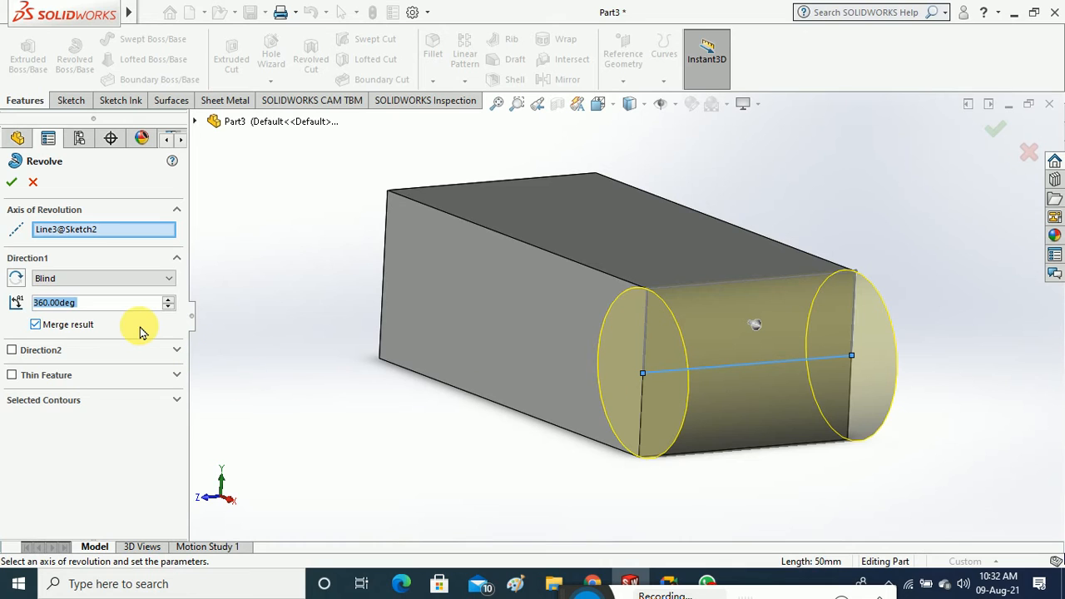
Revolve the end-face sketch 180° about the selected horizontal axis line, with the result merged into the block
text(180)
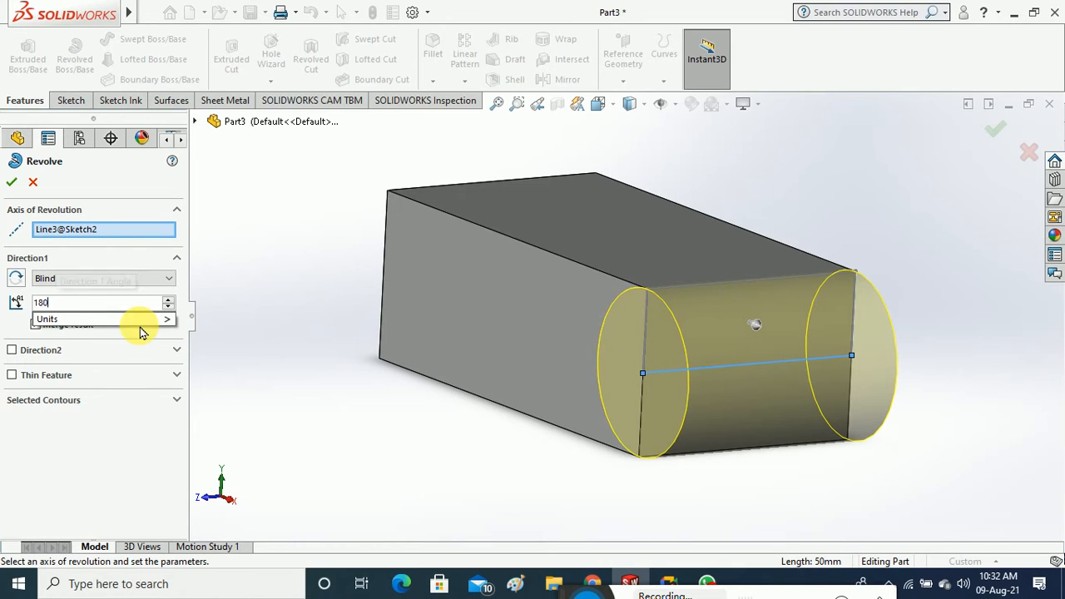
key(Return)
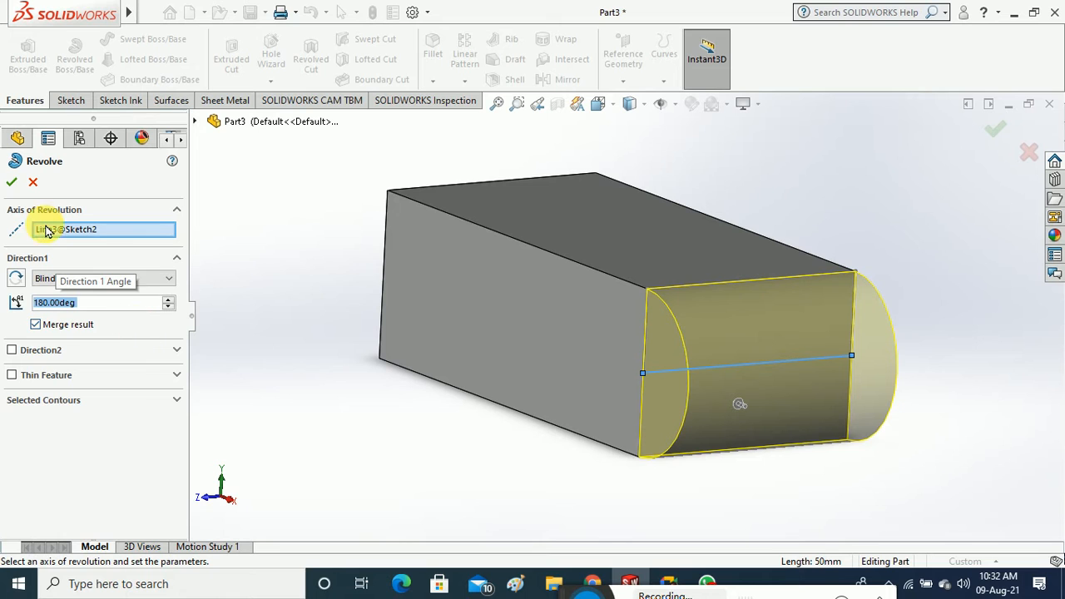
click(11, 182)
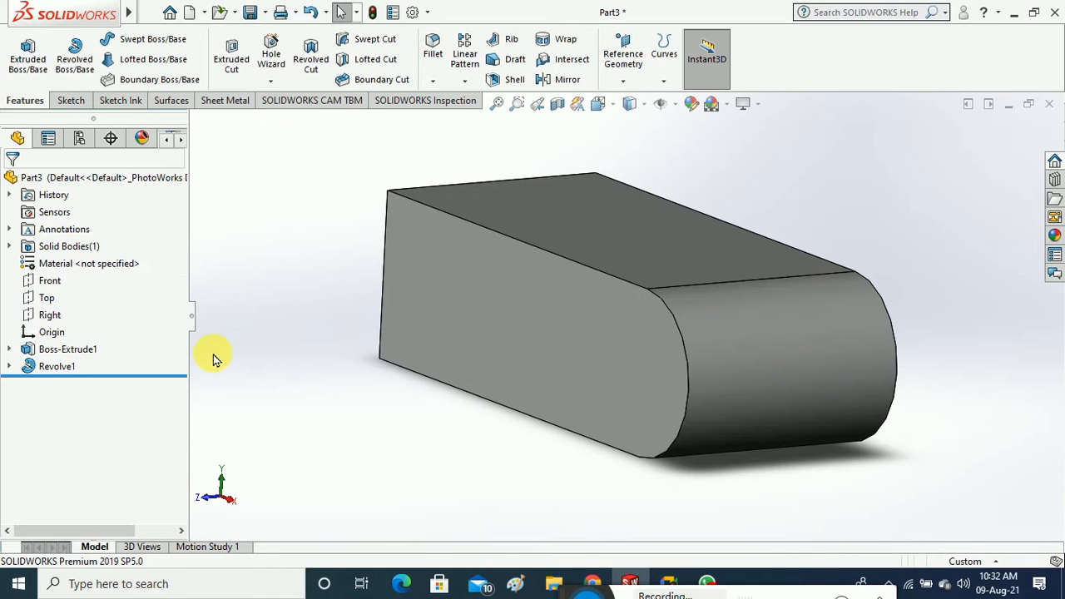
Create a reference point at the arc center of the rounded edge on the block's front side face
middle_drag(428, 226, 459, 243)
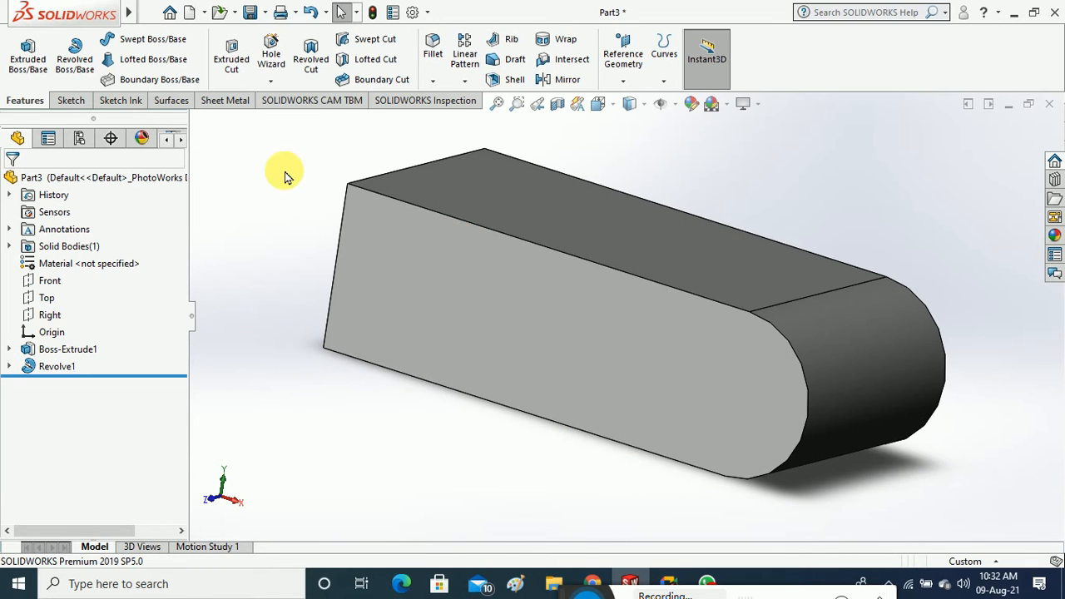
click(621, 82)
click(627, 153)
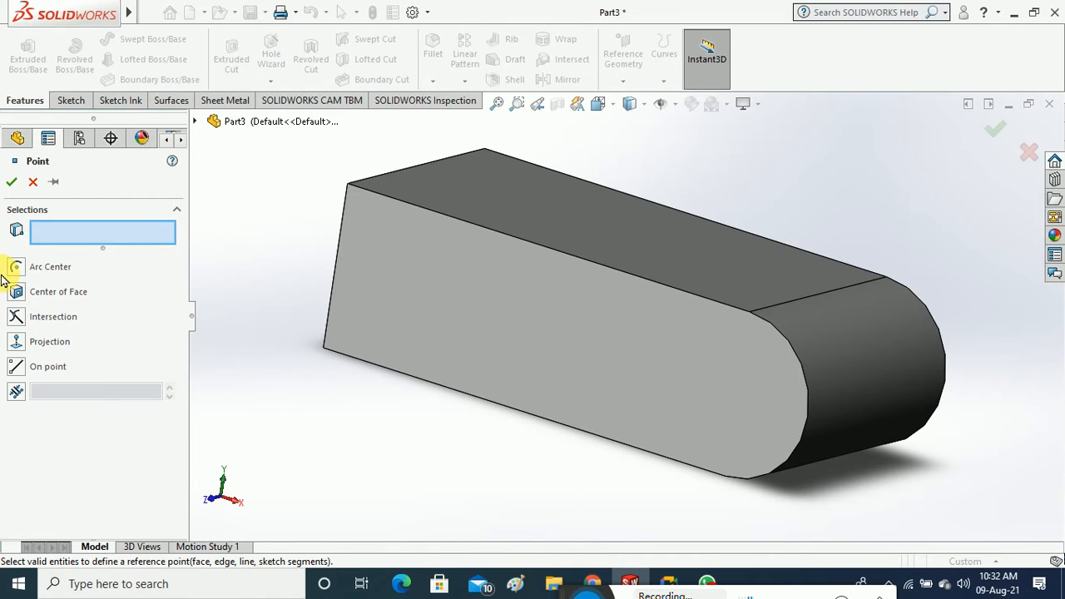
click(804, 374)
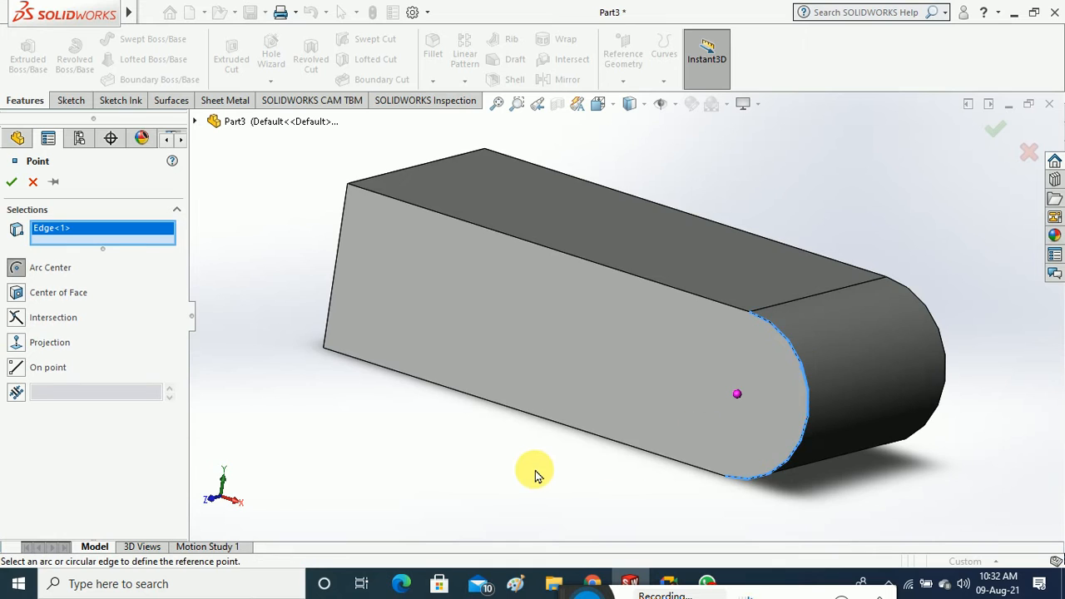
middle_drag(535, 474, 513, 479)
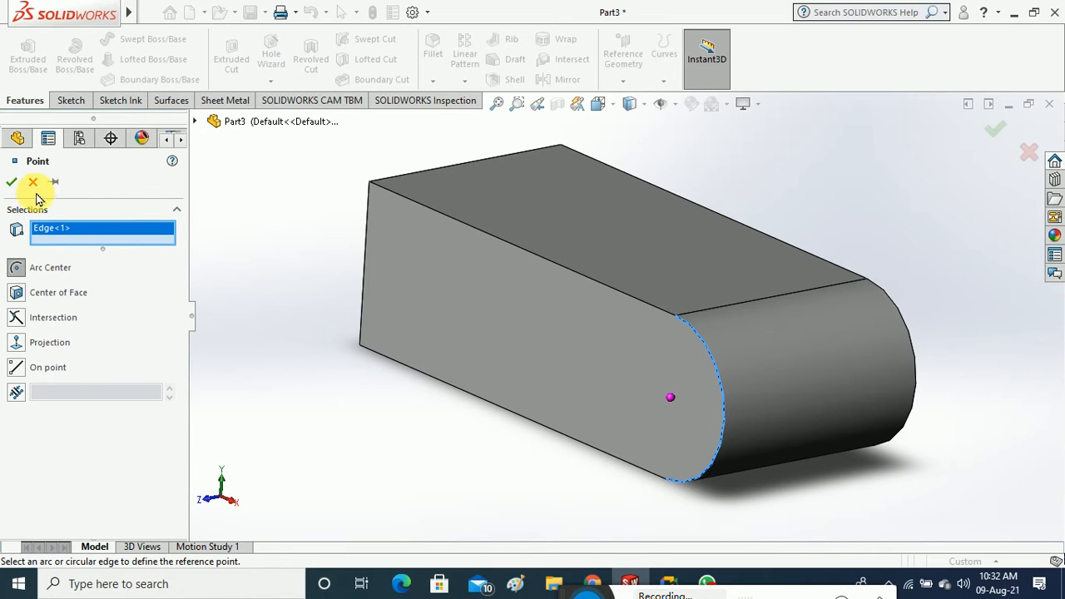
click(12, 182)
Turn on the display of reference points in the model
middle_drag(358, 387, 373, 383)
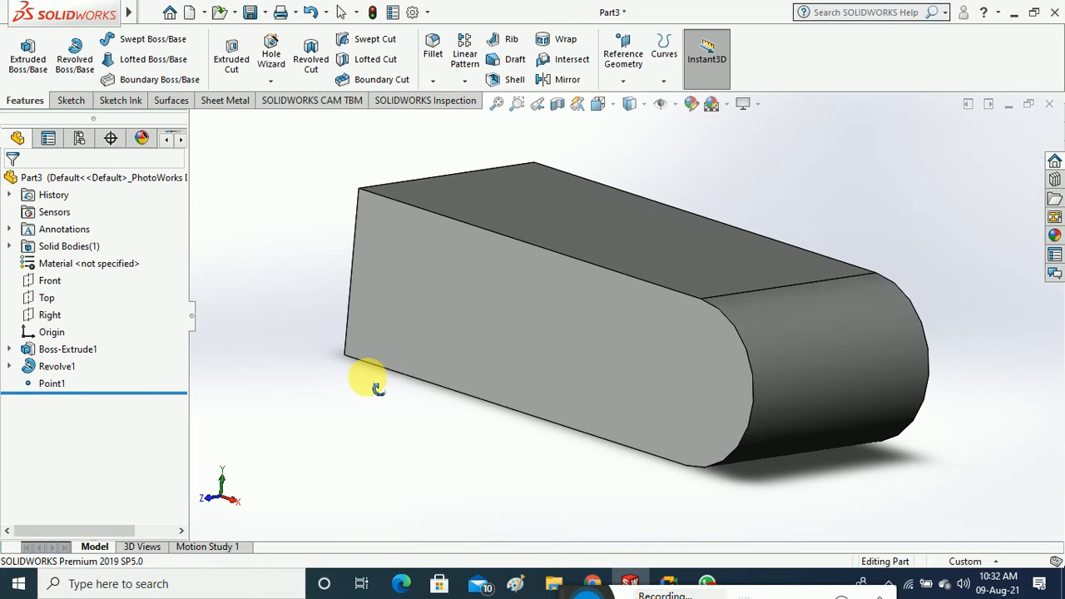
middle_drag(747, 219, 737, 218)
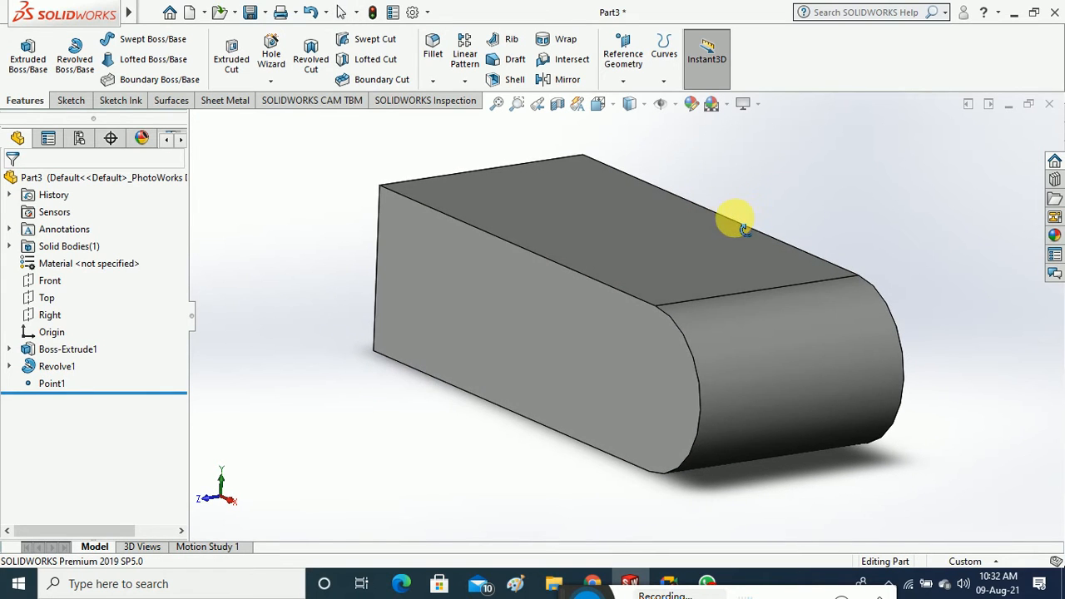
click(675, 104)
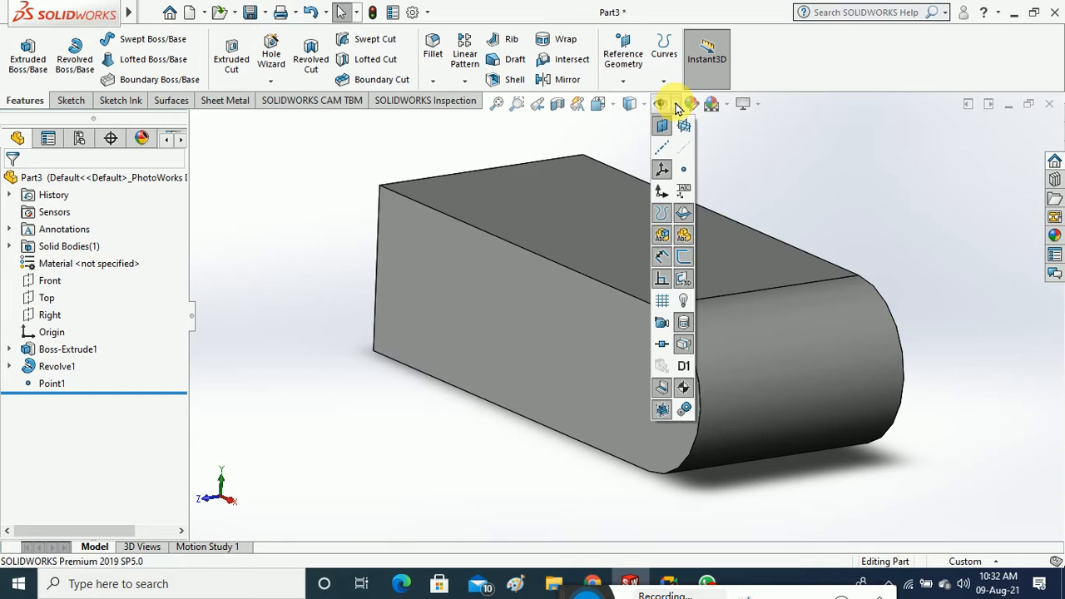
click(685, 171)
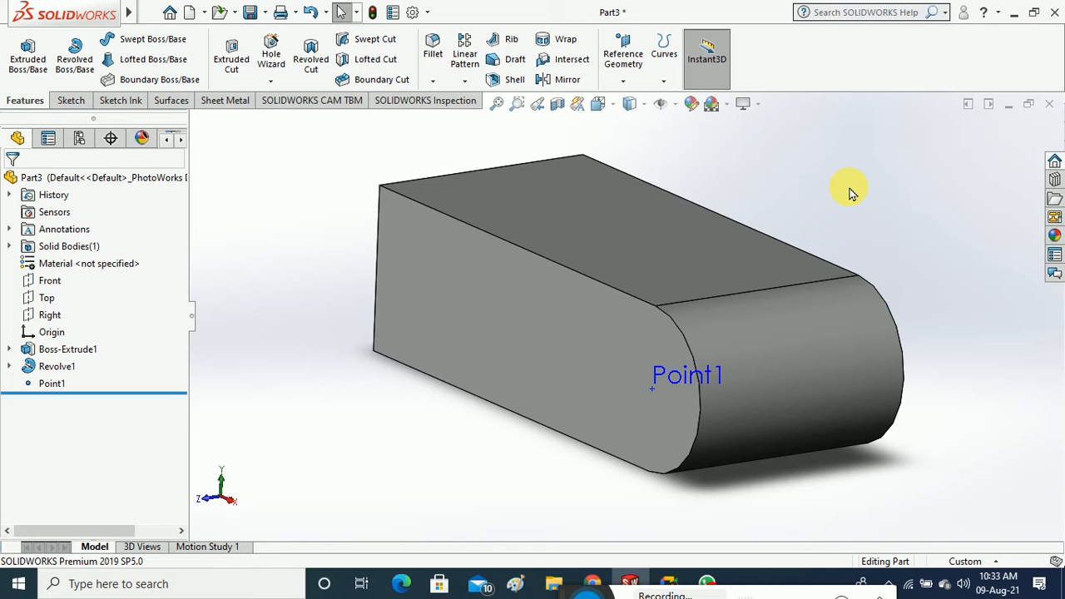
Create a reference point at the arc center of the rounded edge on the opposite side face
middle_drag(847, 200, 773, 238)
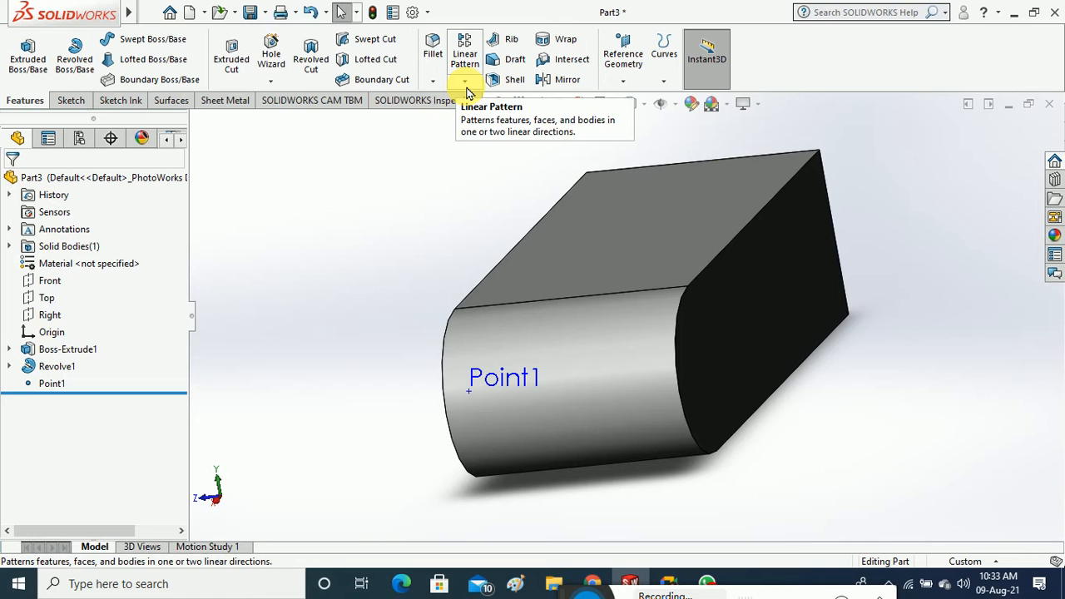
click(624, 83)
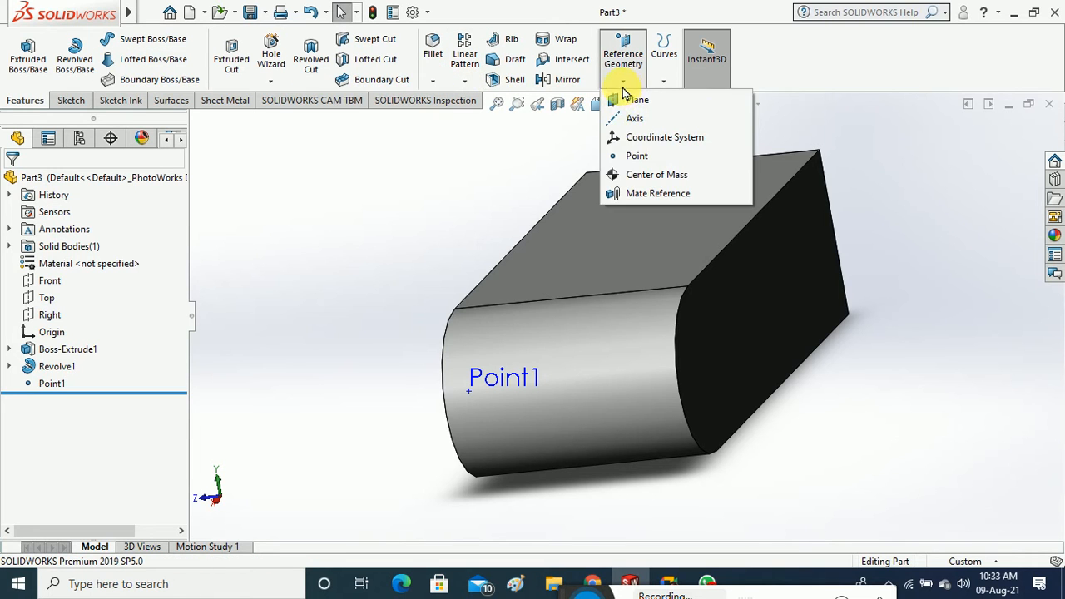
click(632, 155)
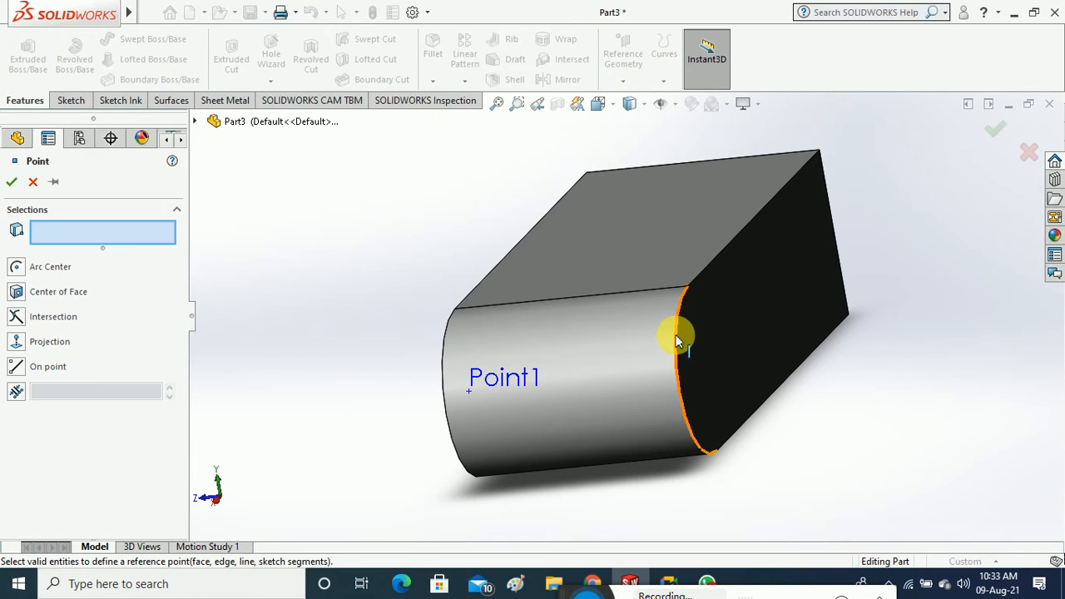
click(678, 341)
middle_drag(856, 408, 833, 422)
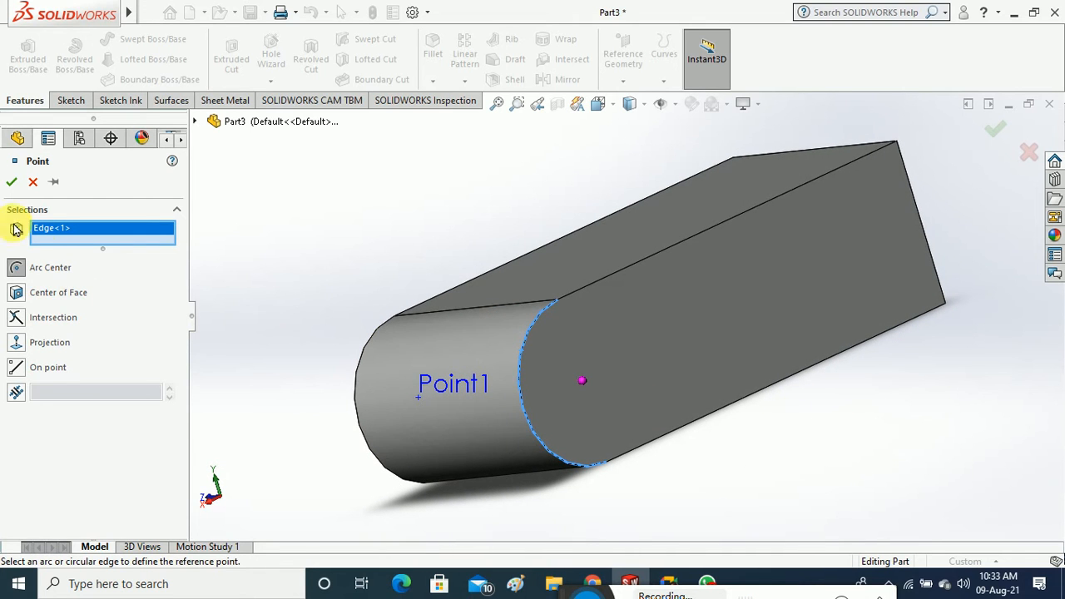
click(11, 182)
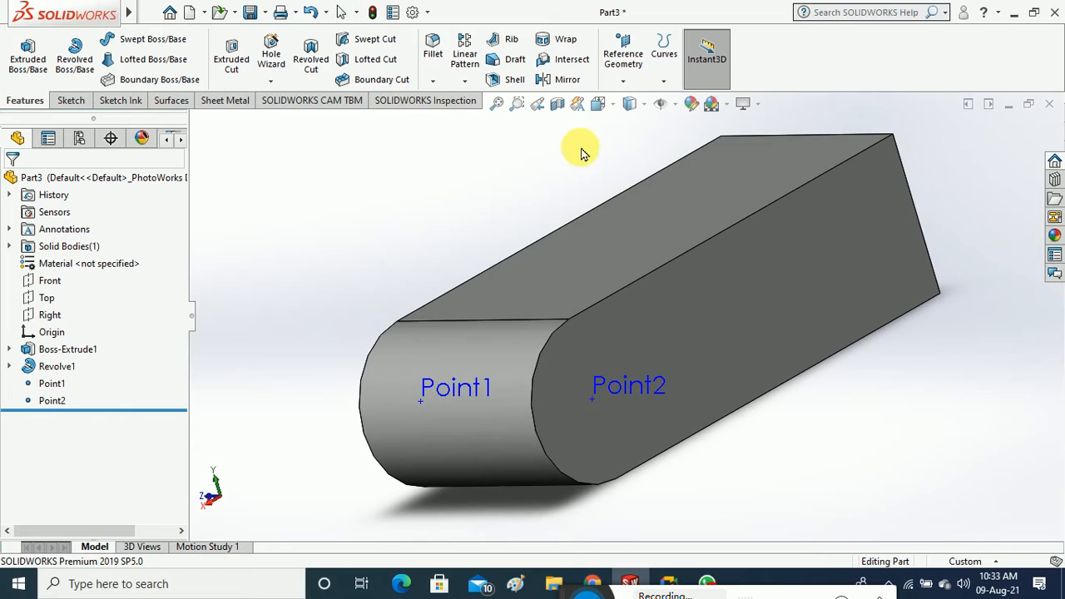
click(624, 82)
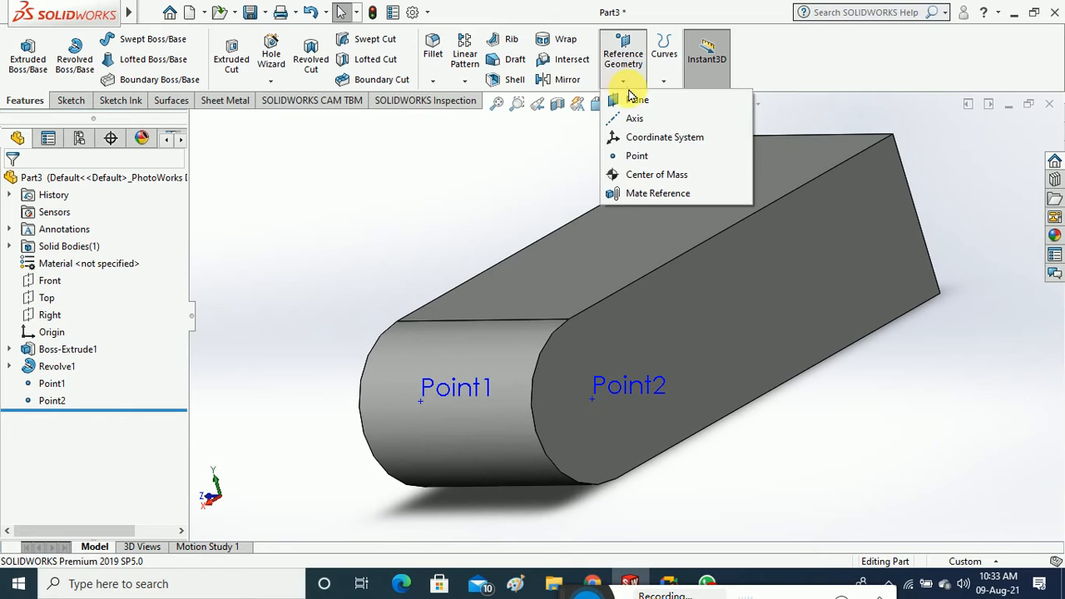
click(635, 156)
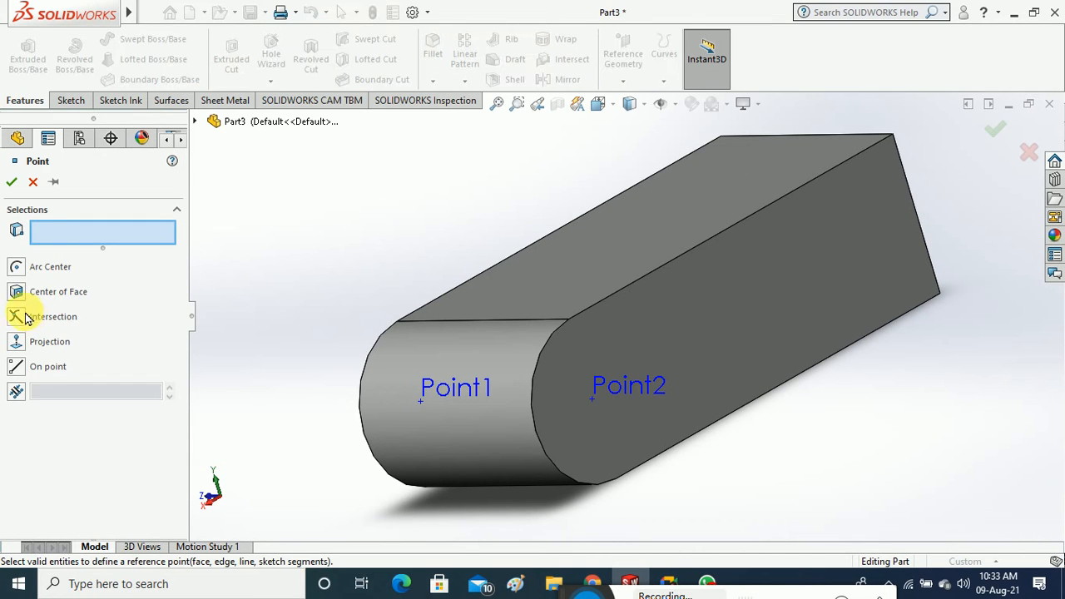
click(18, 296)
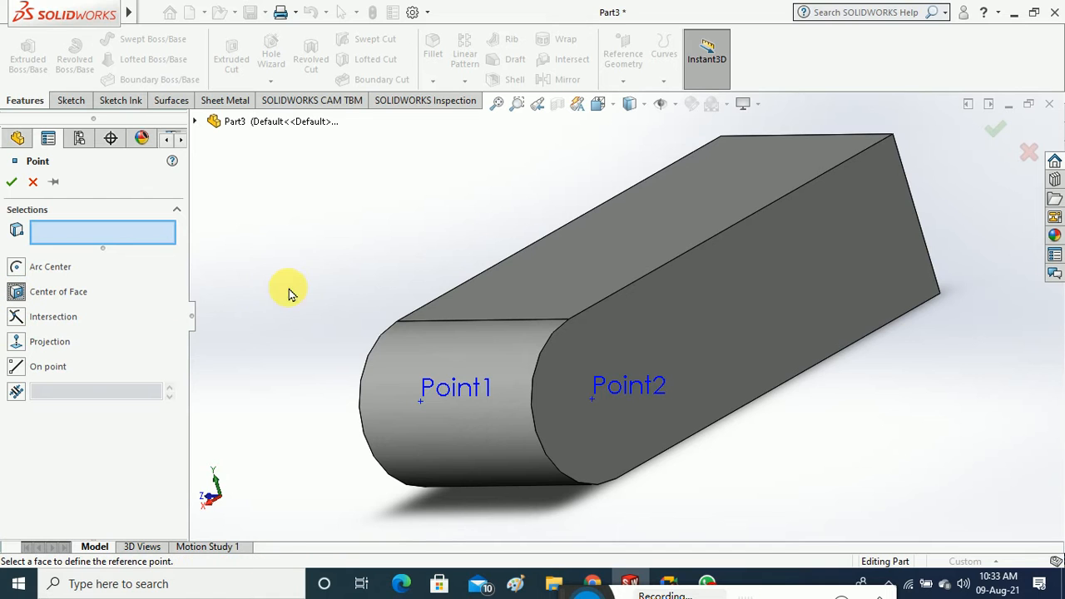
click(569, 270)
middle_drag(570, 269, 617, 387)
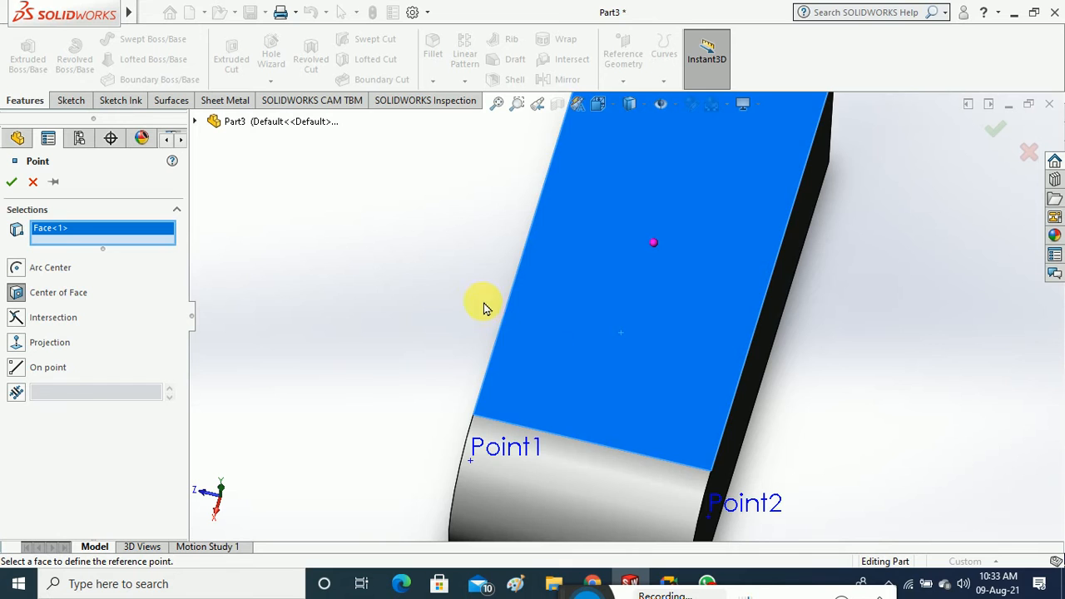
scroll(484, 305, up, 3)
middle_drag(421, 348, 419, 313)
click(12, 181)
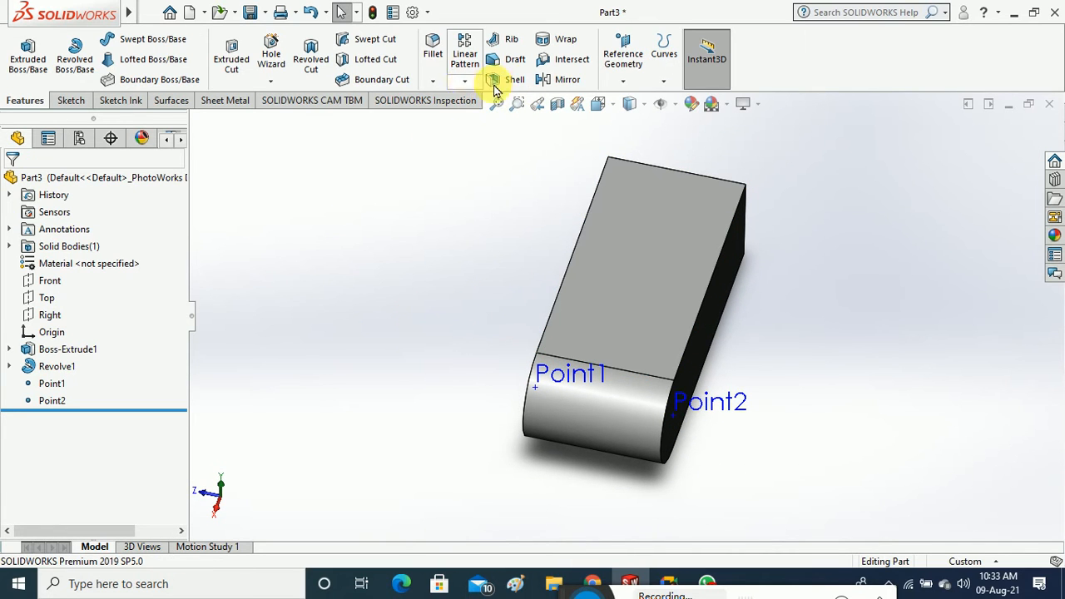
Create a reference point at the center of the rounded end face
click(613, 83)
click(634, 156)
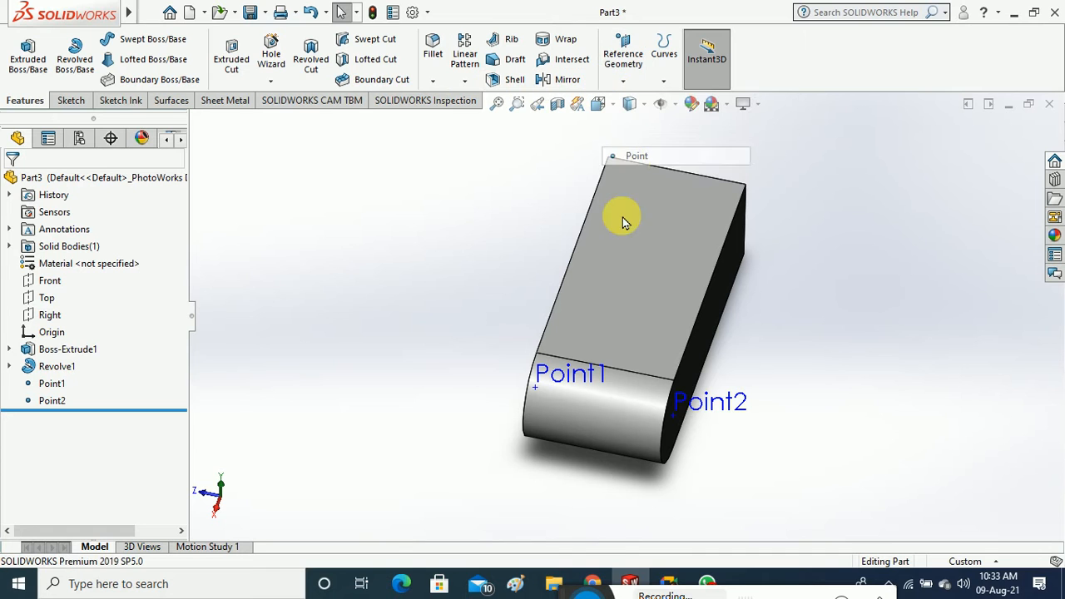
middle_drag(604, 435, 587, 375)
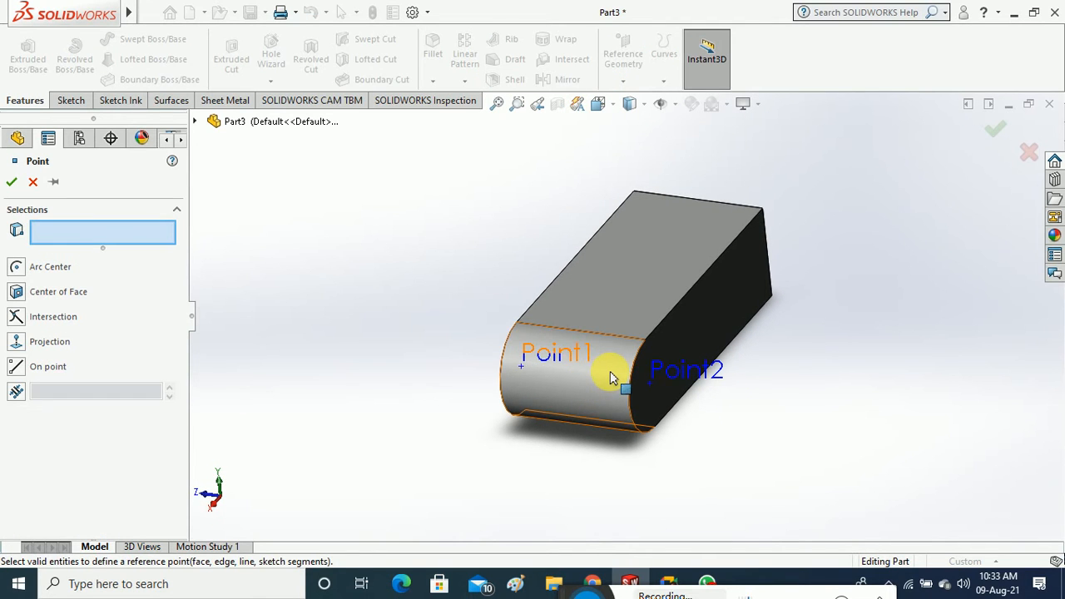
click(614, 379)
mouse_move(483, 428)
middle_down()
mouse_move(444, 436)
mouse_move(497, 427)
middle_up()
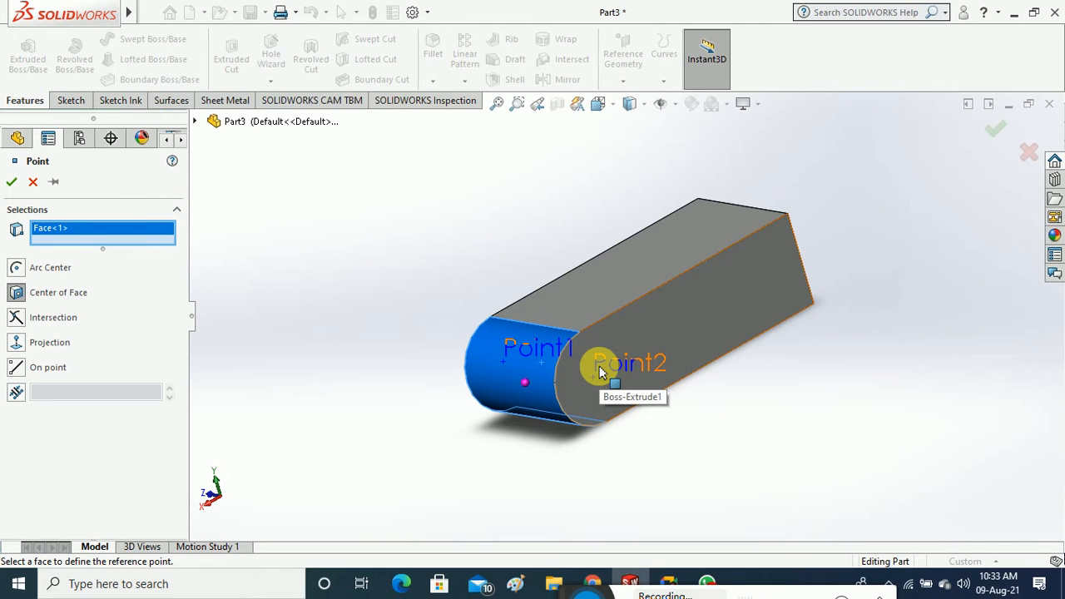
click(12, 182)
Create a Center of Face reference point on the long flat side face that already carries Point1
middle_drag(352, 362, 452, 404)
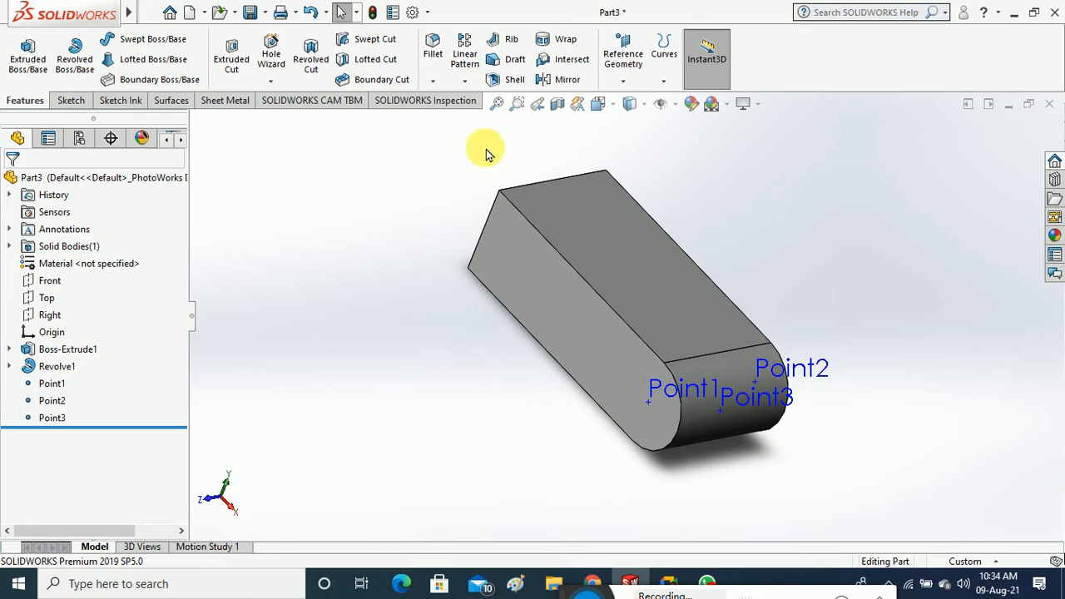
click(622, 76)
click(638, 155)
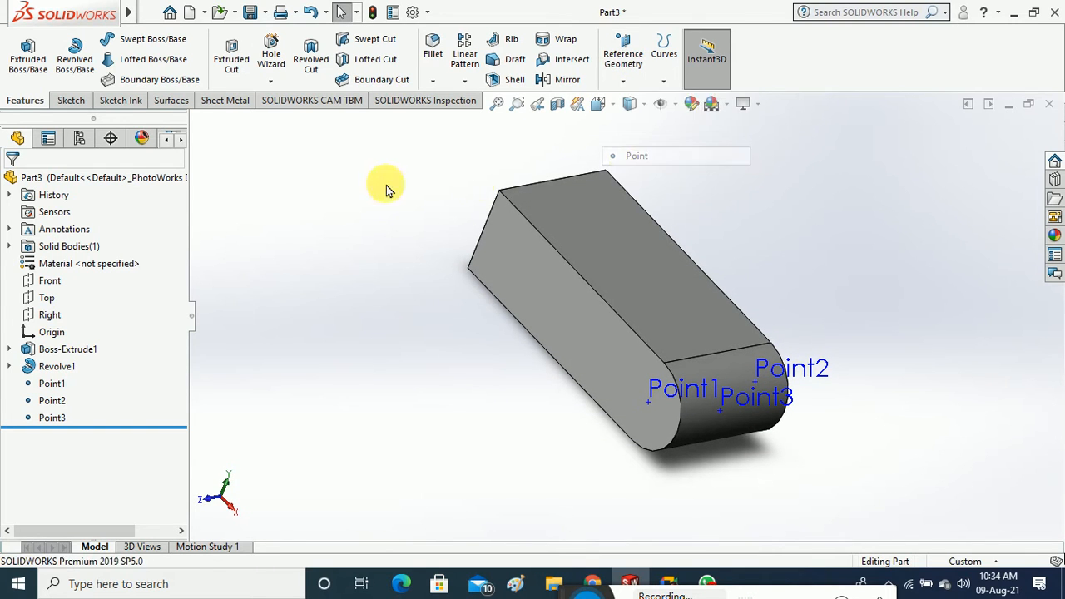
click(17, 292)
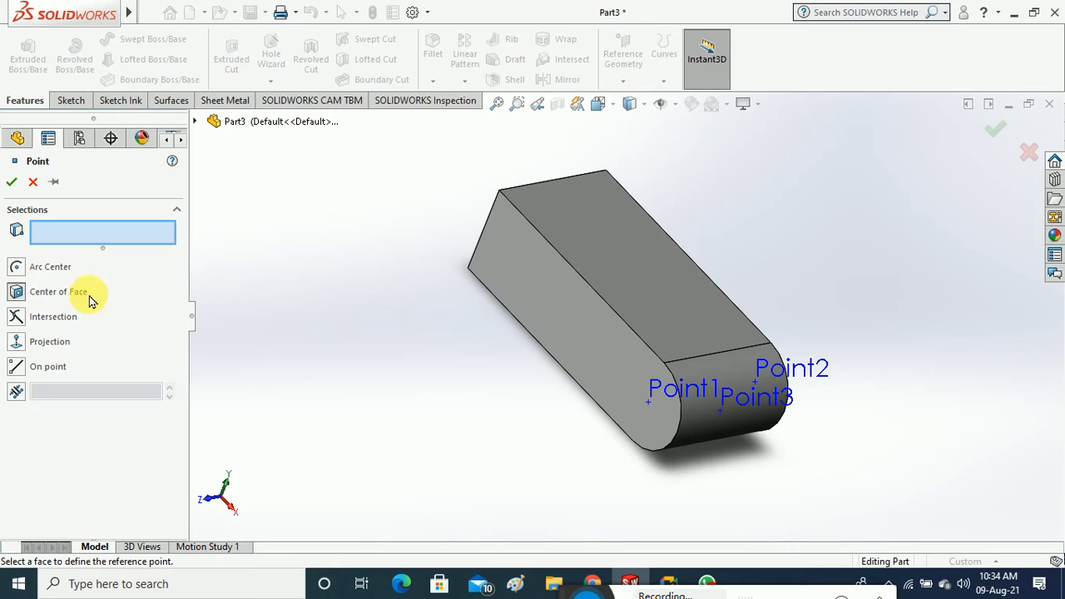
click(684, 293)
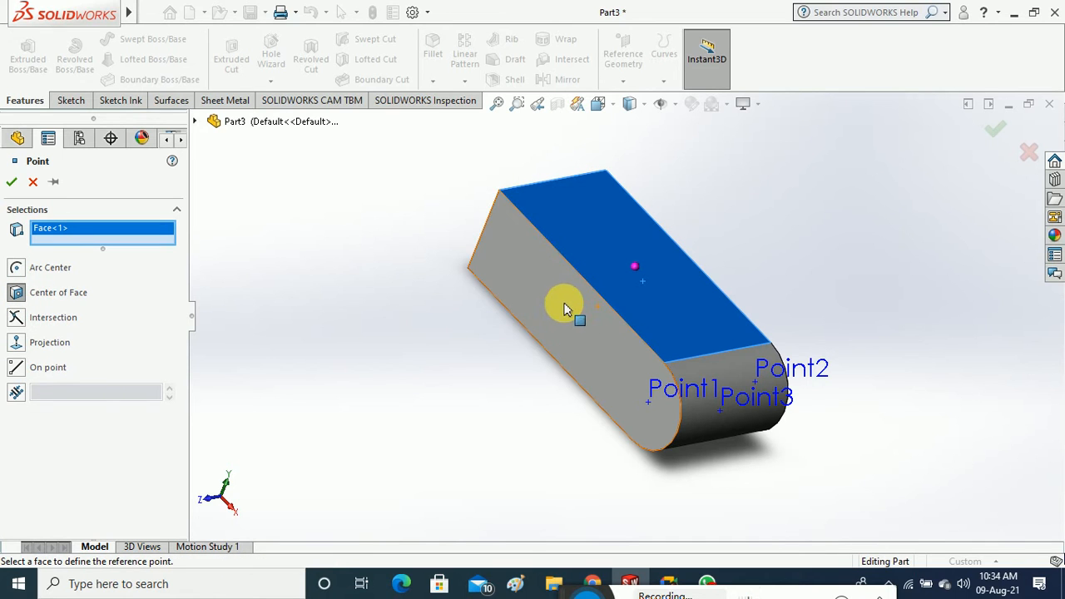
click(564, 307)
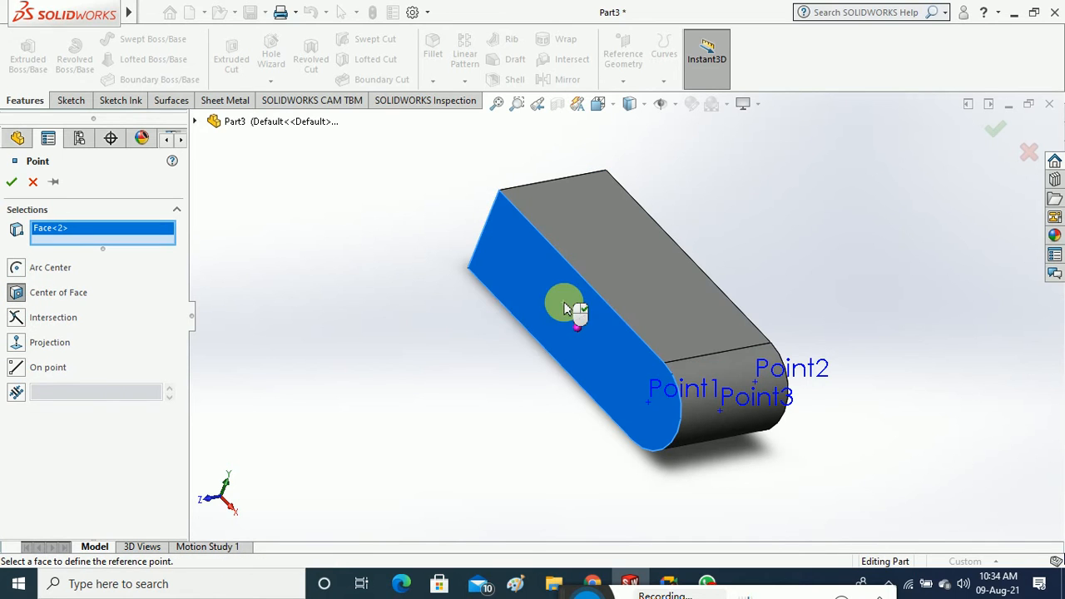
click(12, 182)
Create an Intersection reference point where the long upper edge of the side face meets the short upper edge at the block's square end
middle_drag(433, 325, 447, 297)
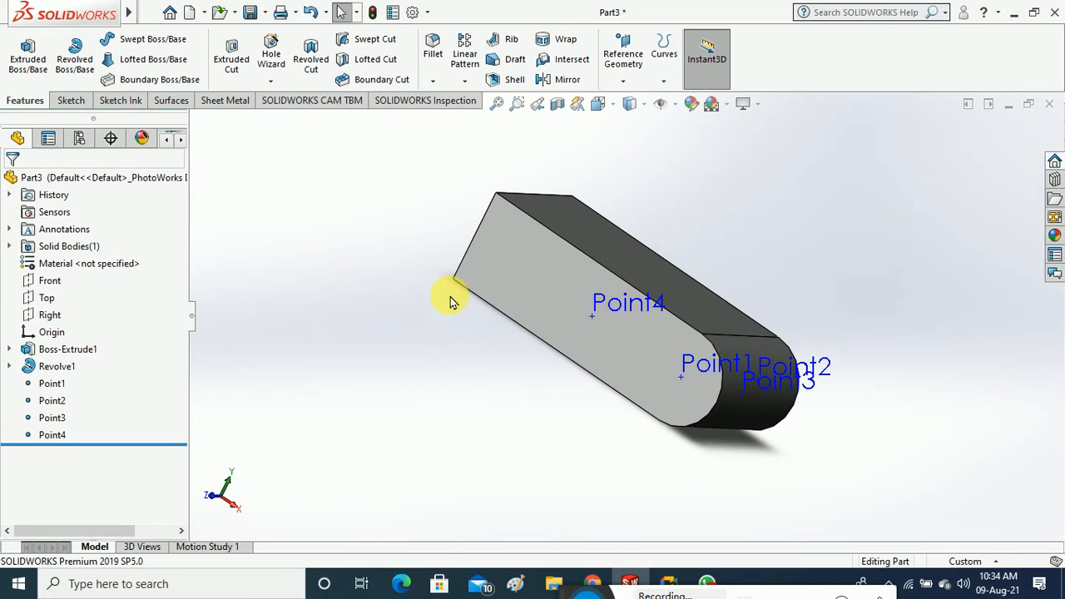
click(623, 81)
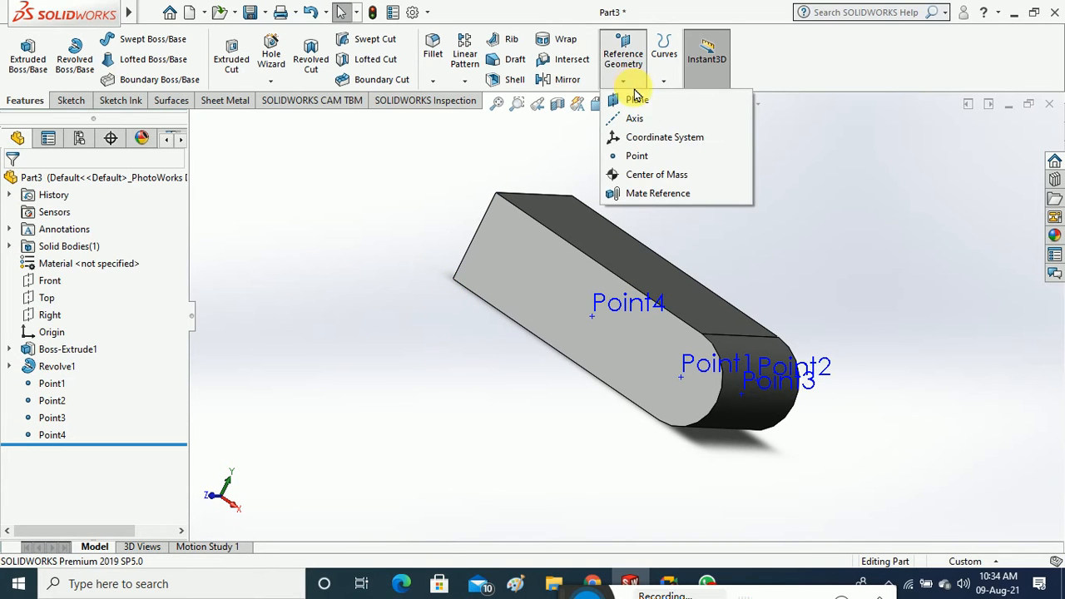
click(659, 158)
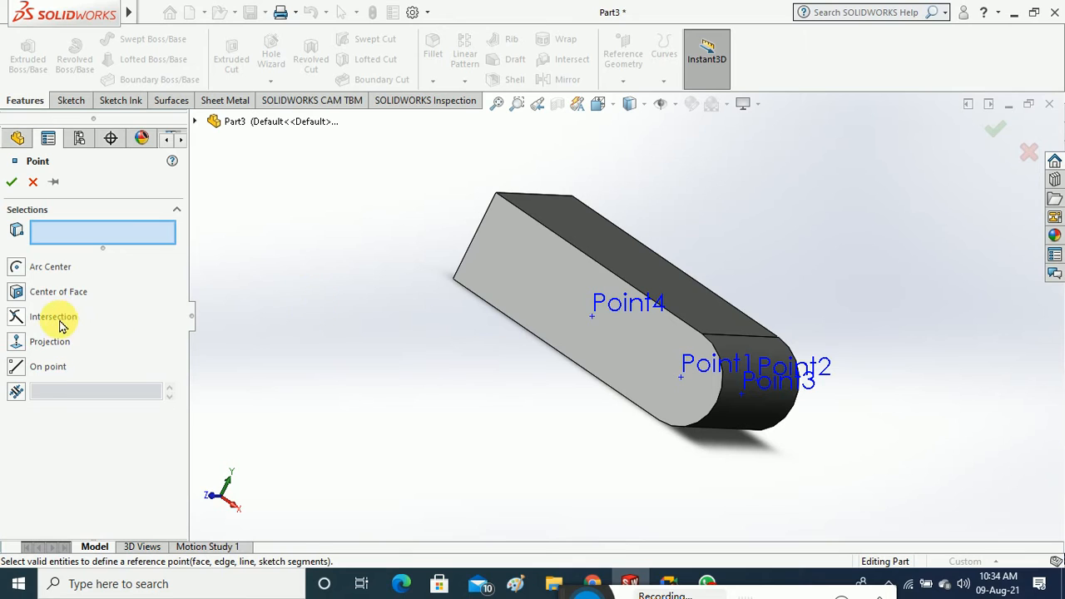
click(17, 320)
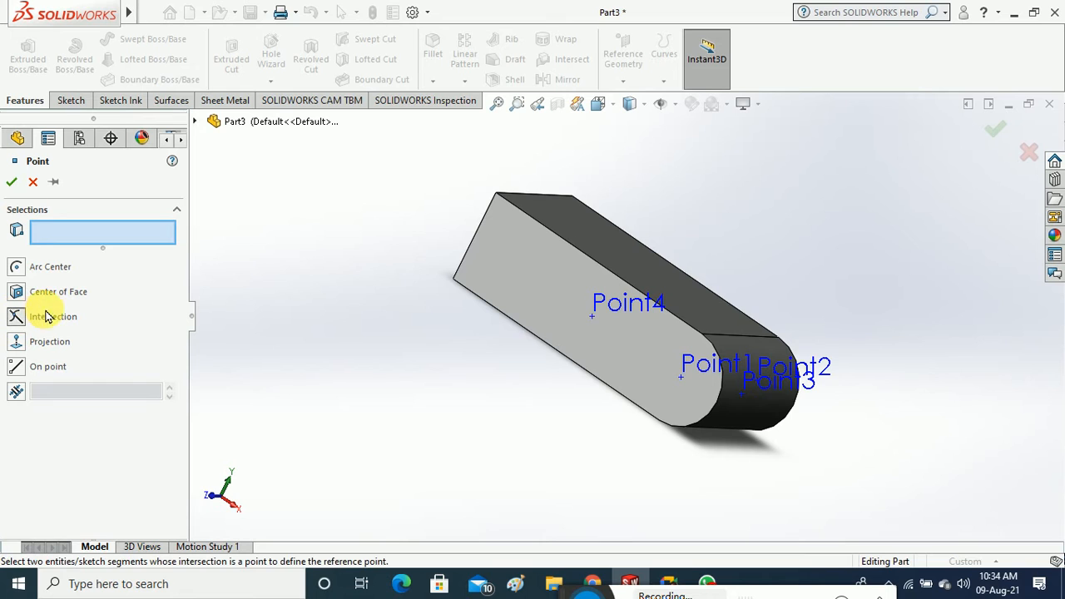
middle_drag(428, 368, 433, 421)
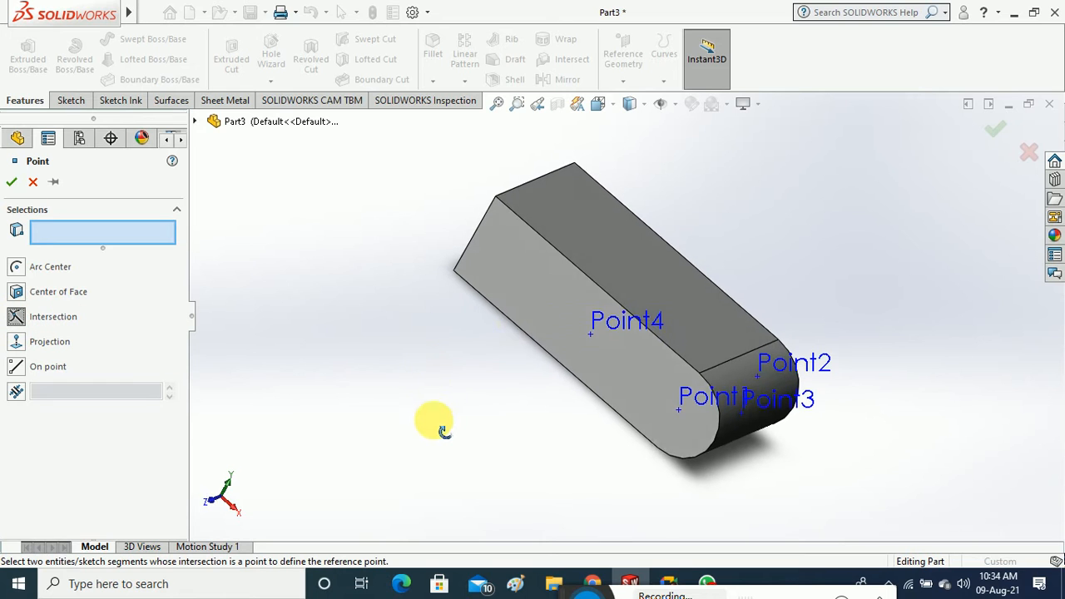
click(551, 253)
middle_drag(551, 253, 533, 202)
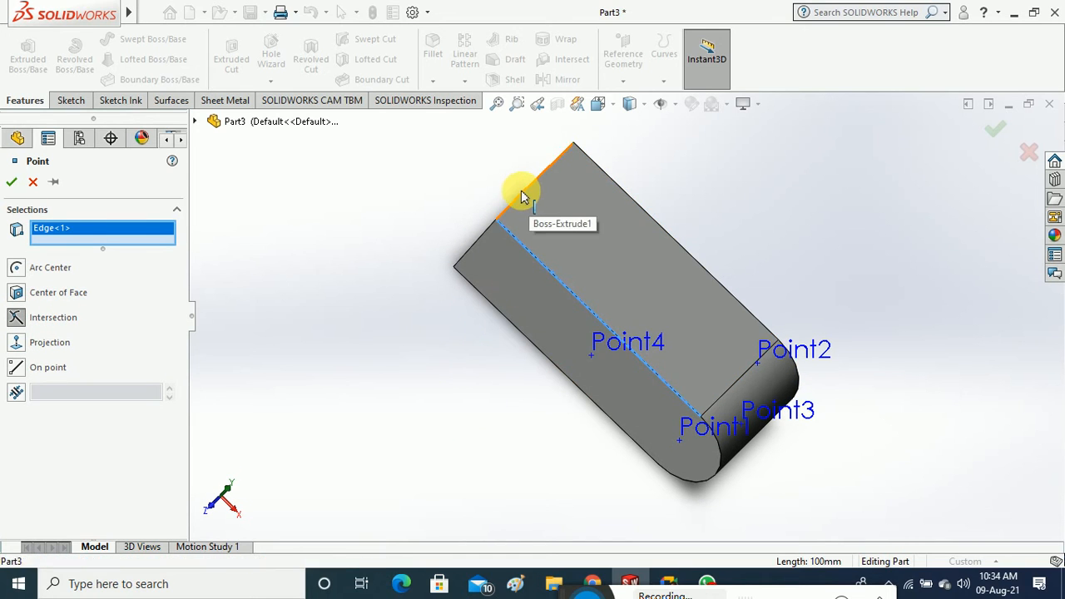
click(521, 195)
middle_drag(491, 364, 489, 391)
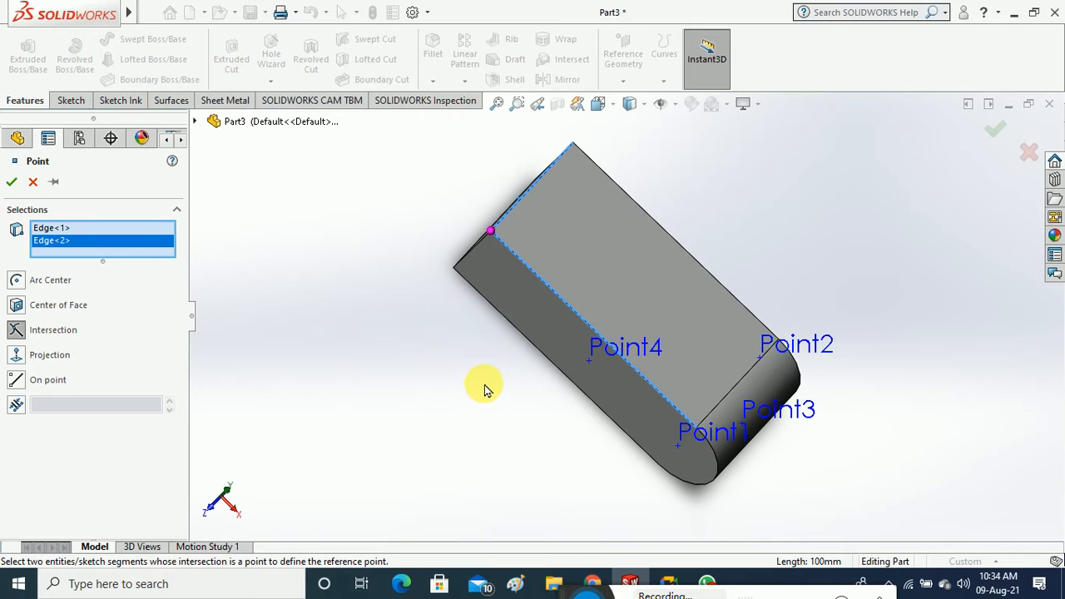
click(12, 183)
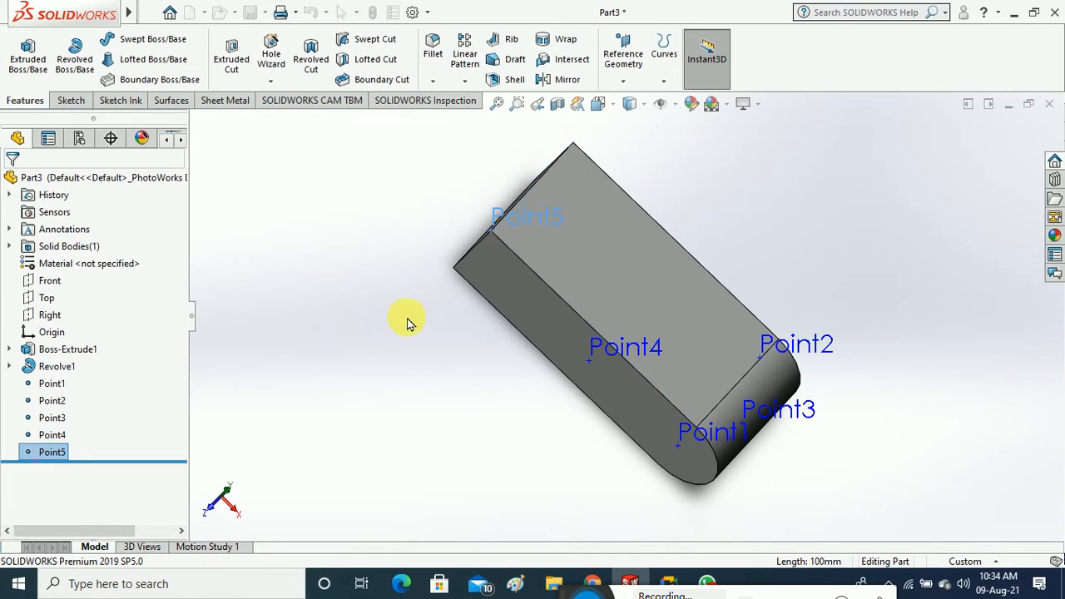
middle_drag(423, 333, 443, 283)
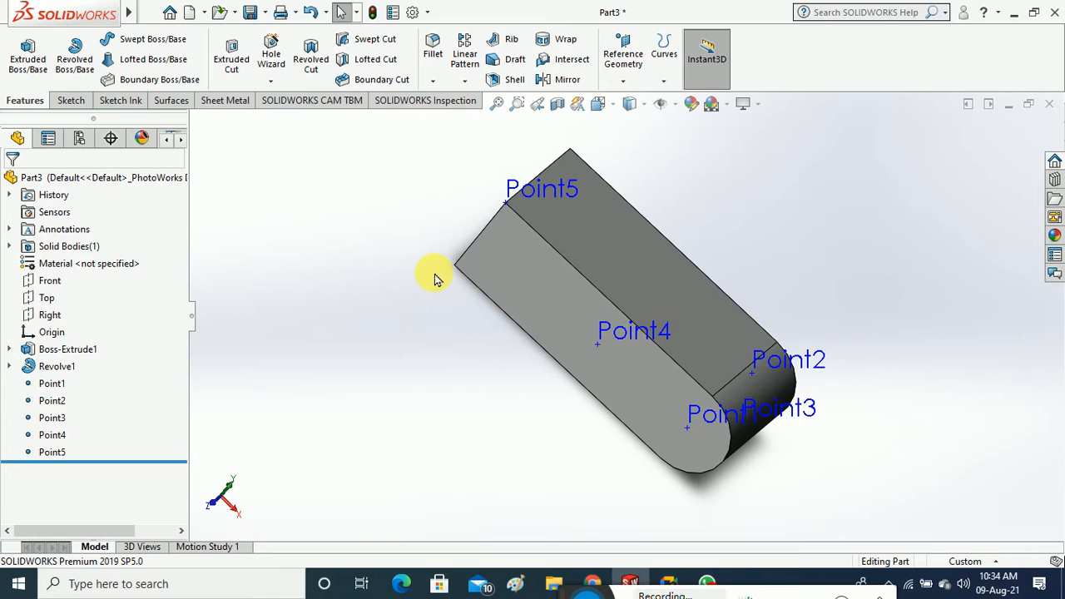
click(624, 80)
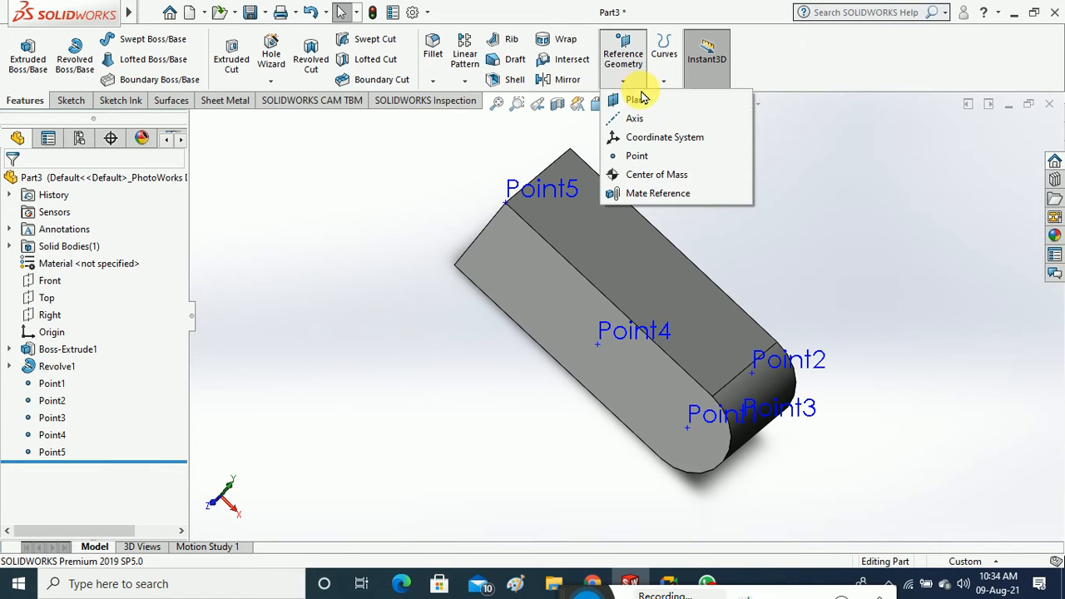
click(631, 156)
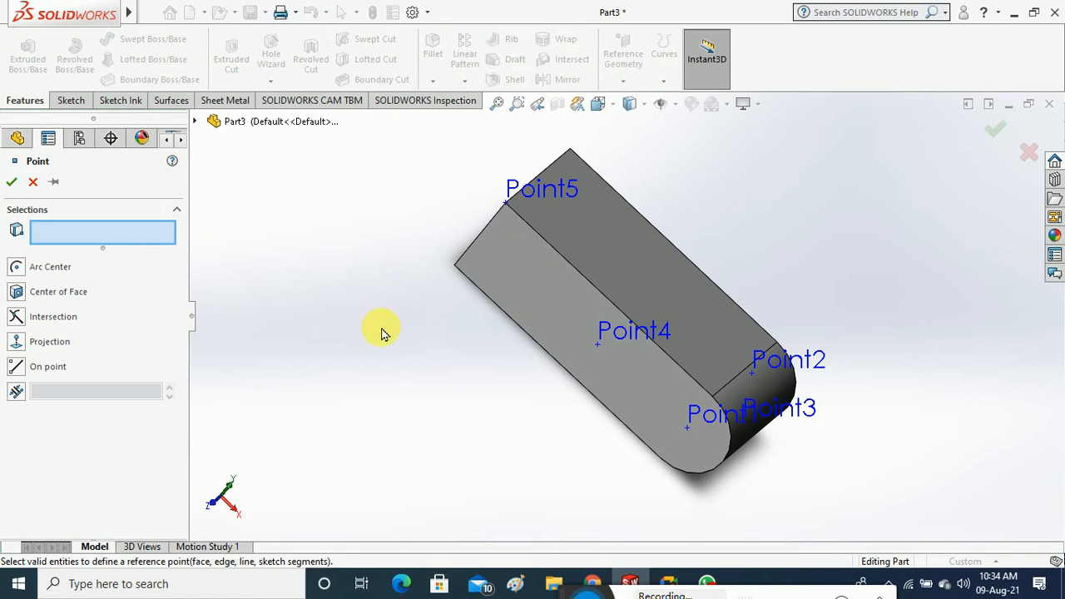
middle_drag(380, 331, 374, 316)
click(542, 285)
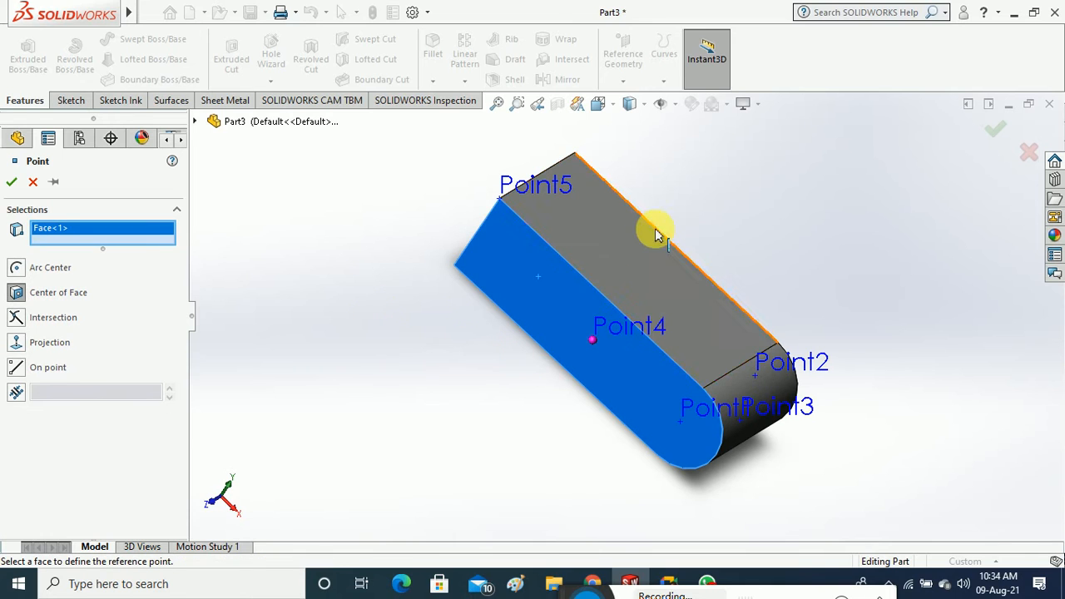
click(17, 318)
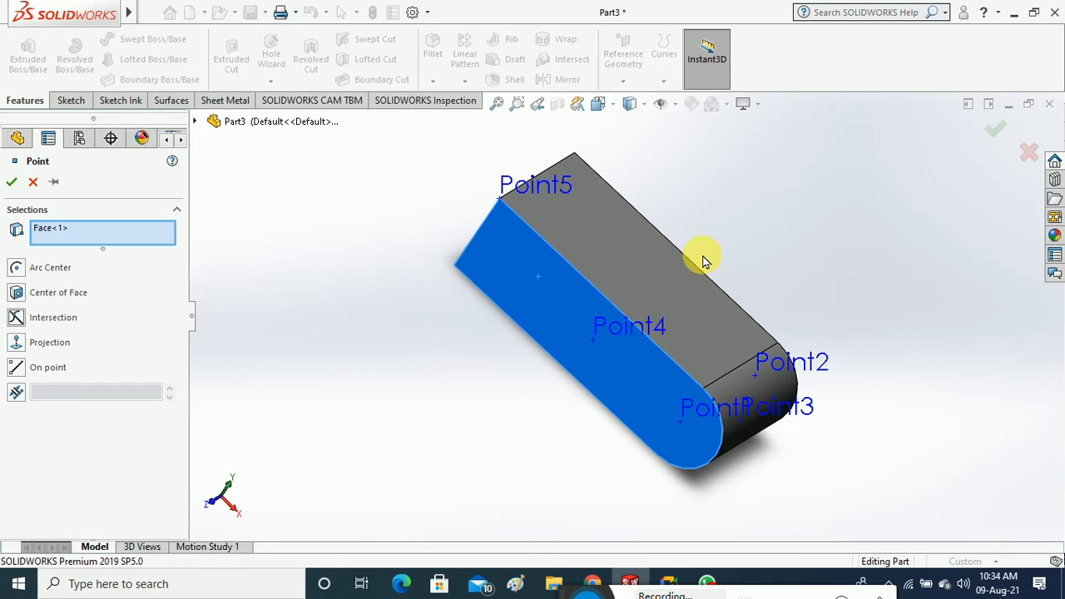
click(12, 181)
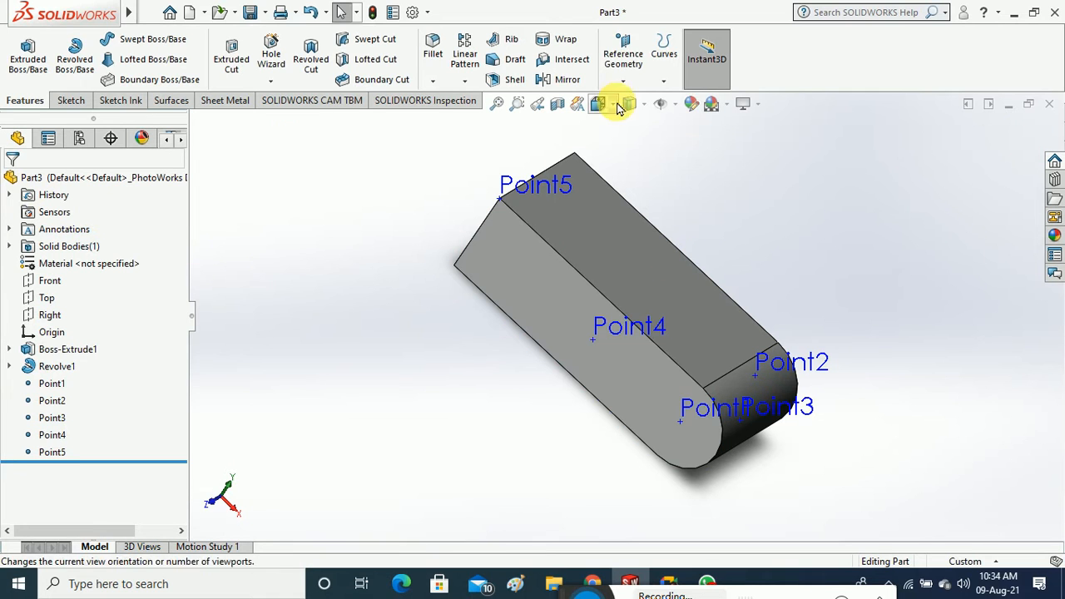
Try to define an Intersection reference point from the long side face carrying Point4 and the adjoining top face
click(622, 60)
click(626, 157)
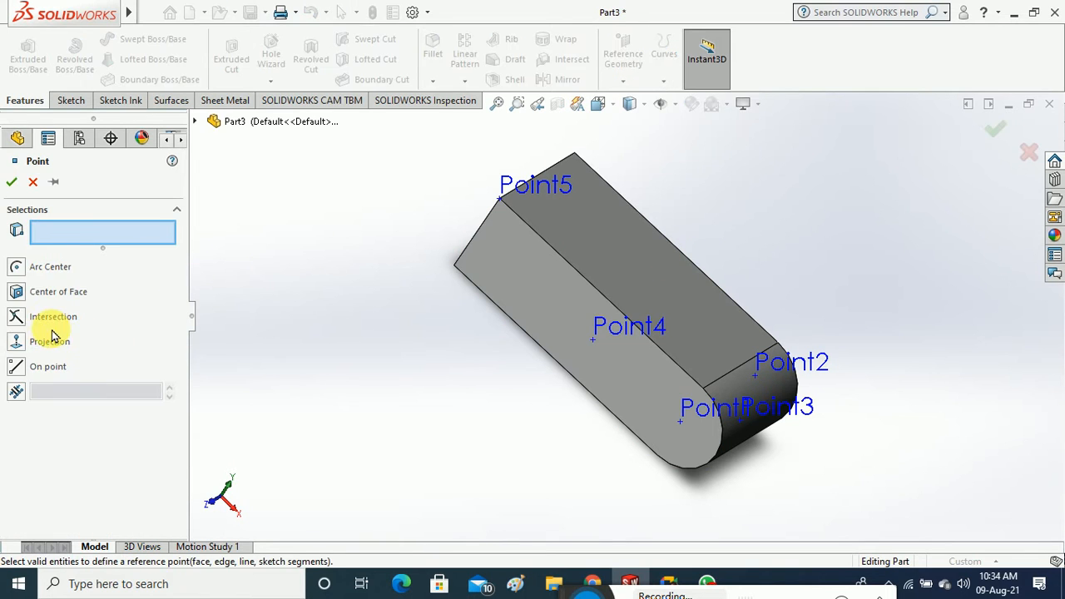
click(18, 319)
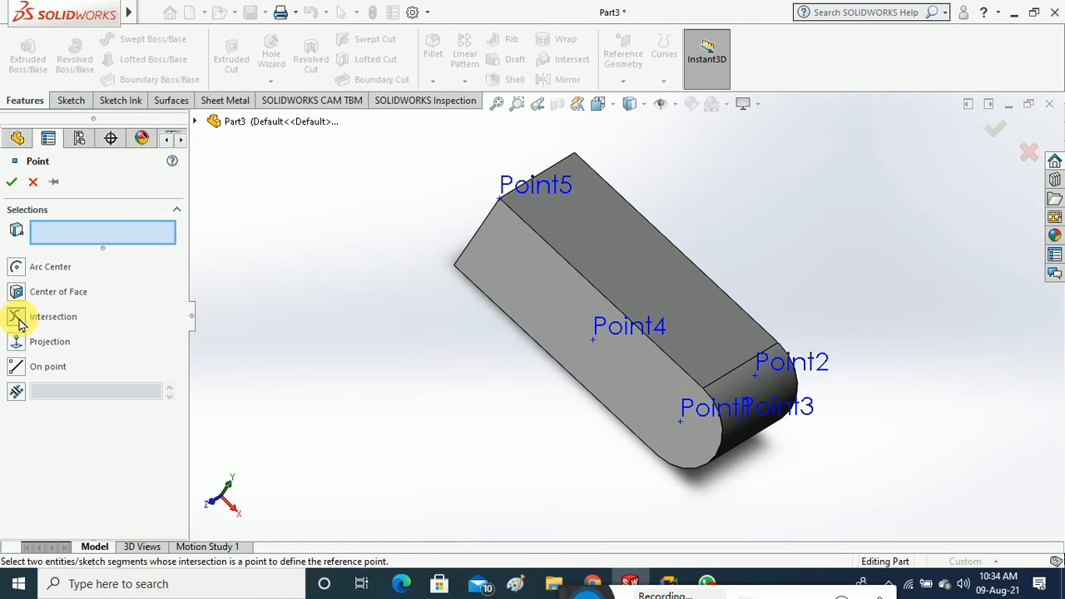
click(563, 286)
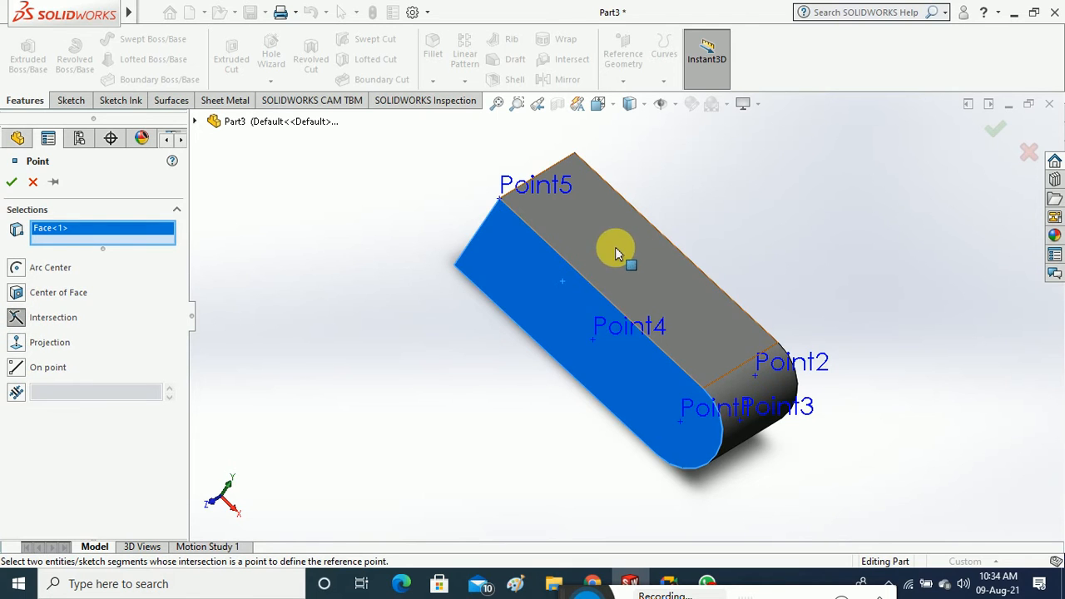
click(617, 253)
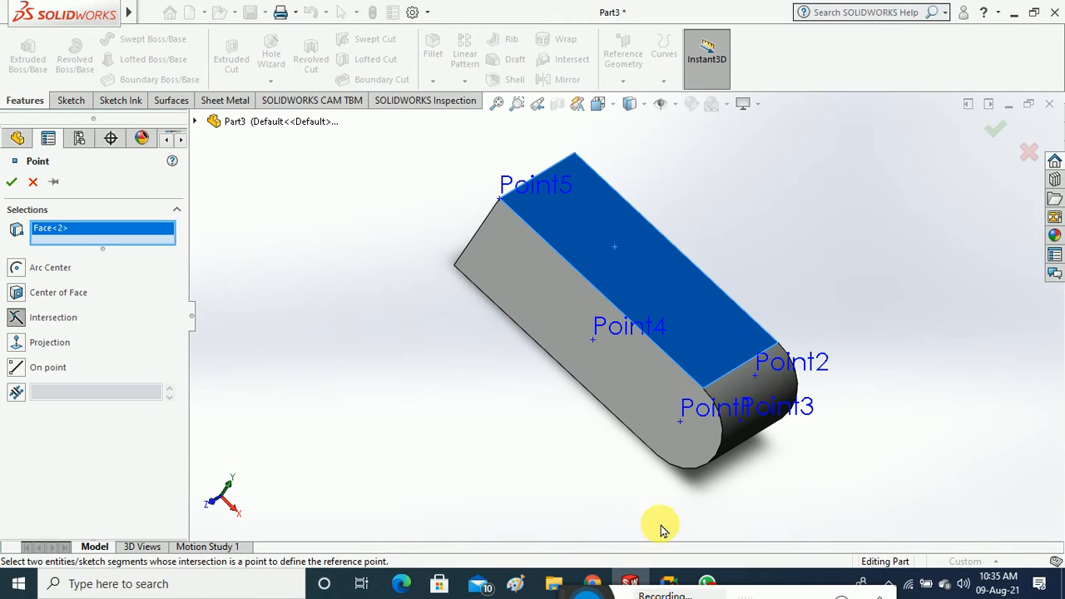
mouse_move(593, 580)
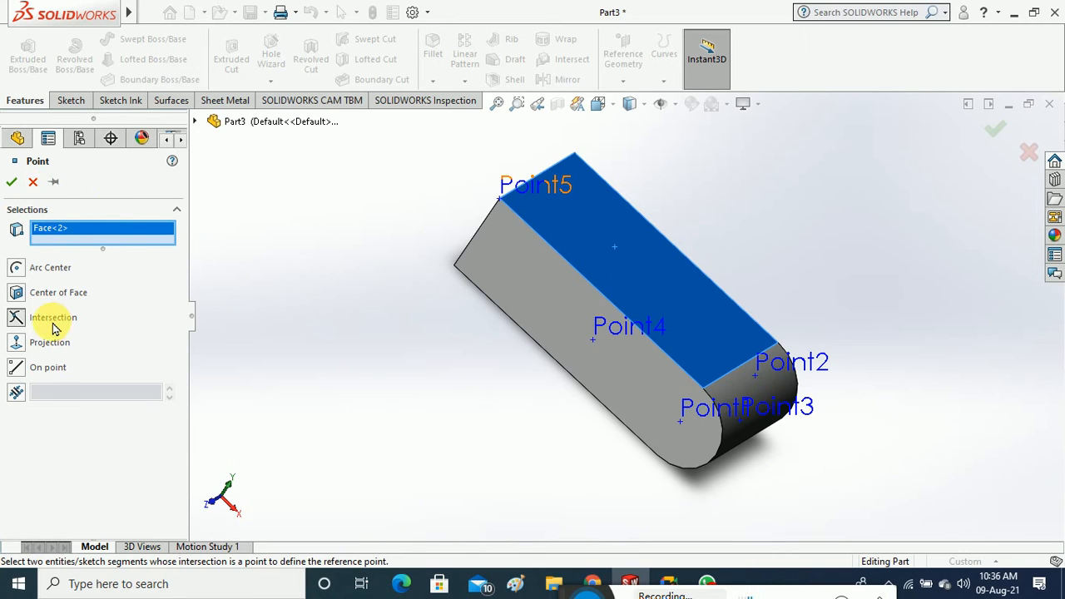
click(14, 182)
Create an Intersection reference point where the long upper edge of the side face meets the edge between the top face and rounded end
middle_drag(408, 326, 431, 310)
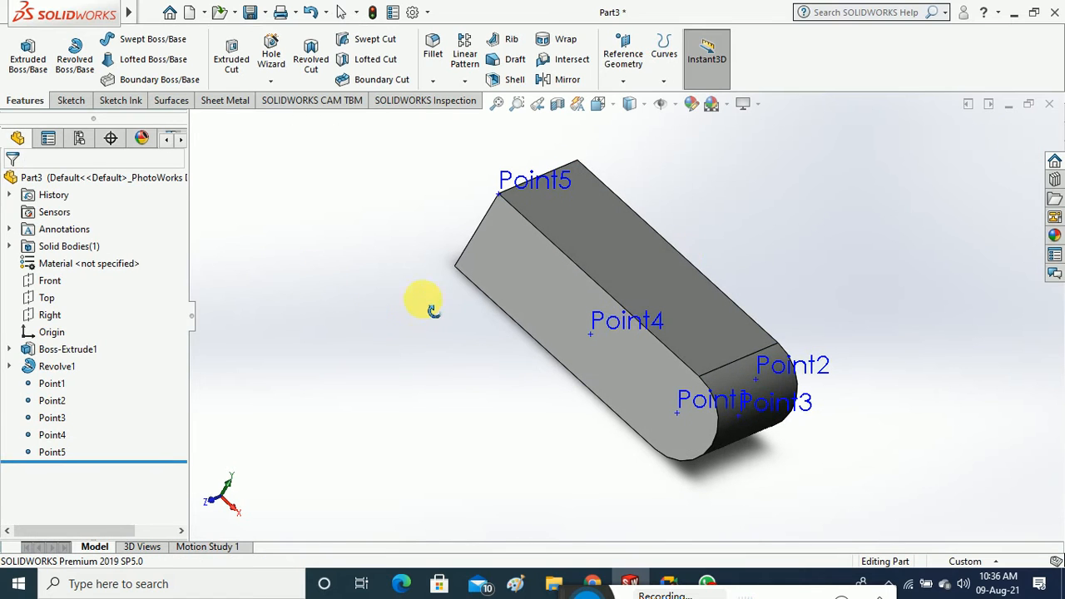
click(623, 81)
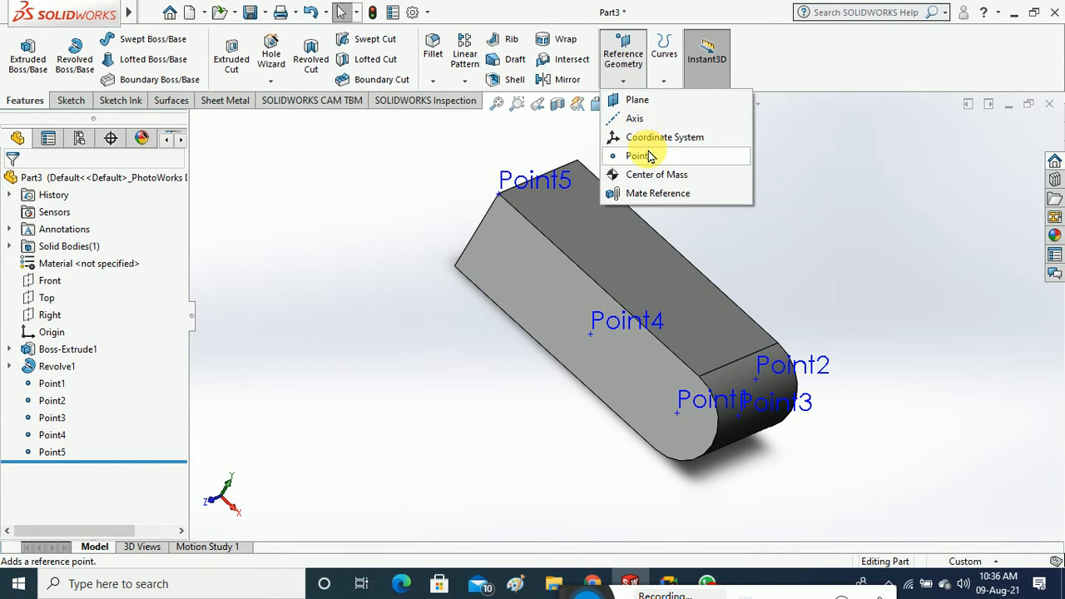
click(641, 156)
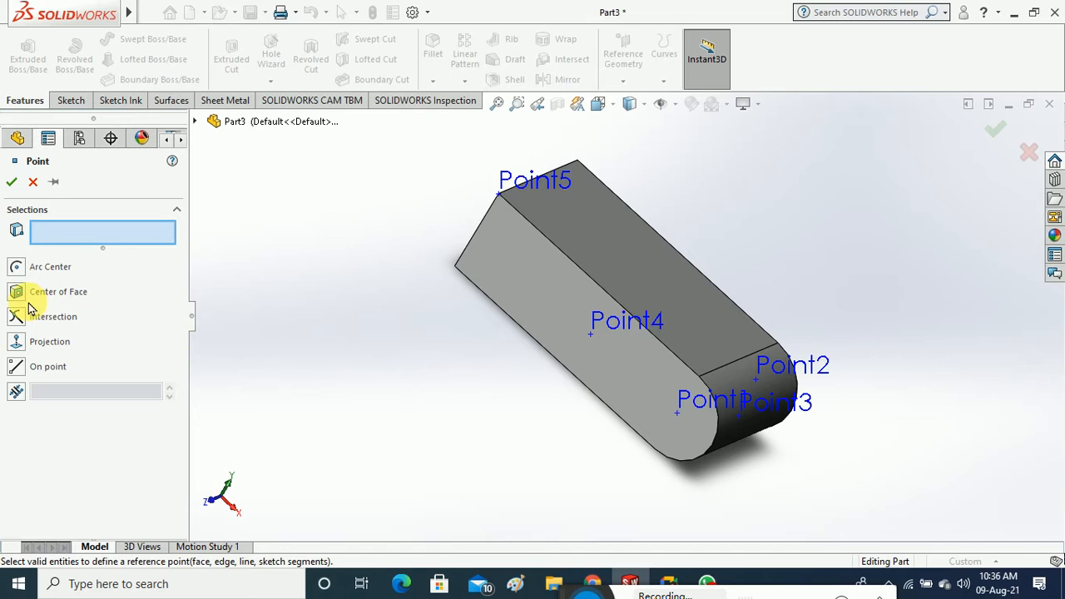
click(15, 316)
middle_drag(274, 369, 328, 359)
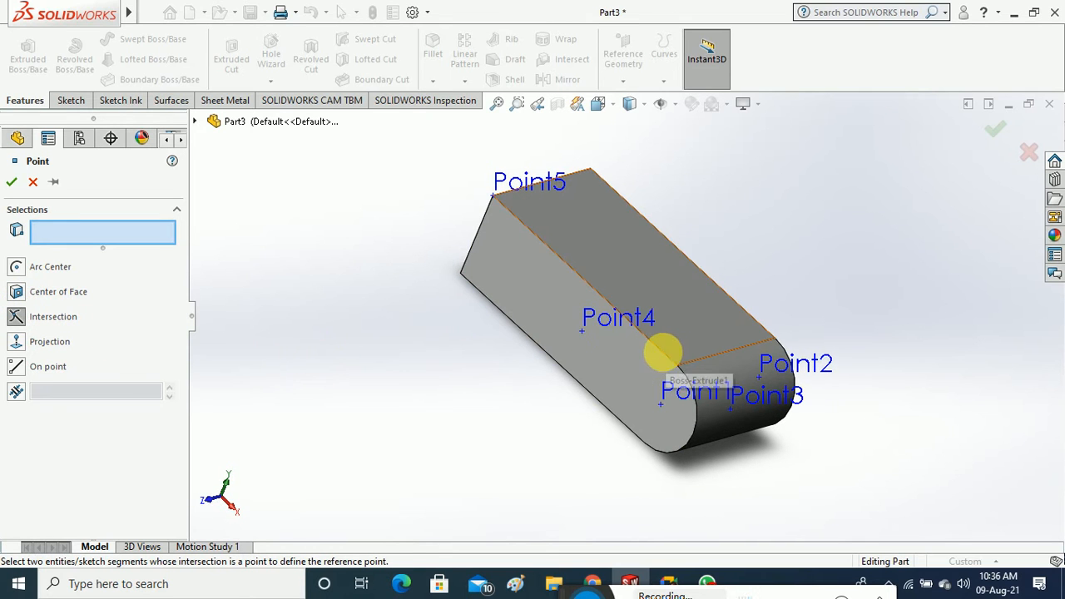
click(660, 349)
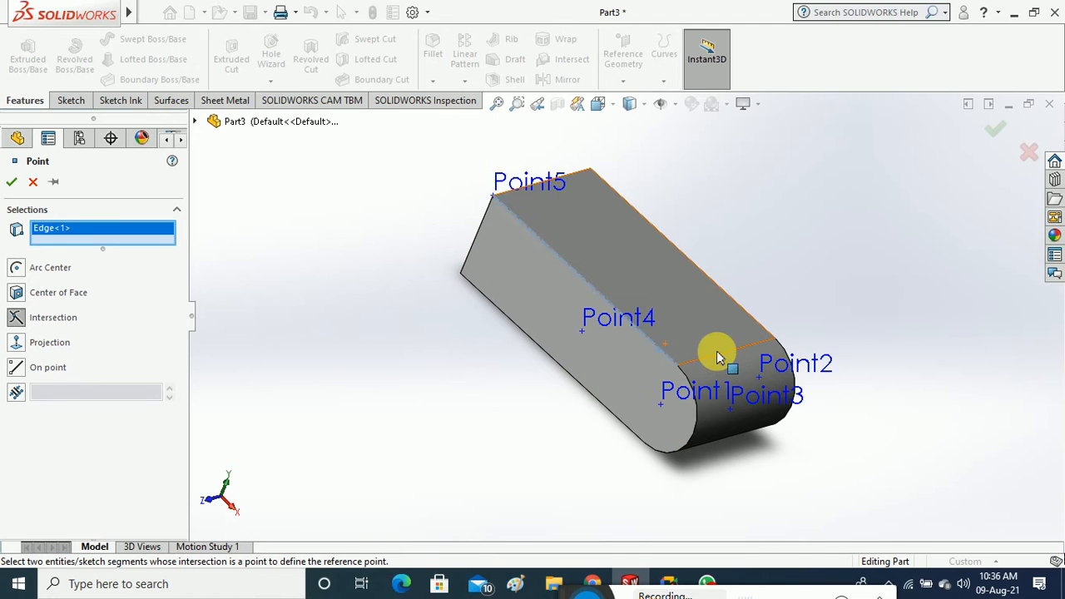
click(719, 354)
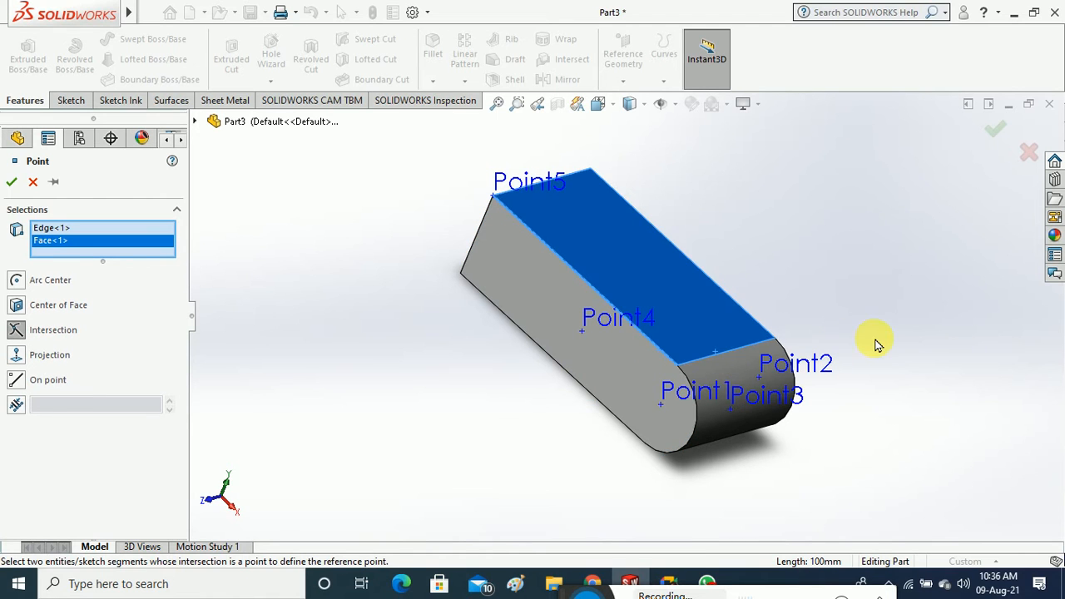
right_click(93, 251)
click(117, 274)
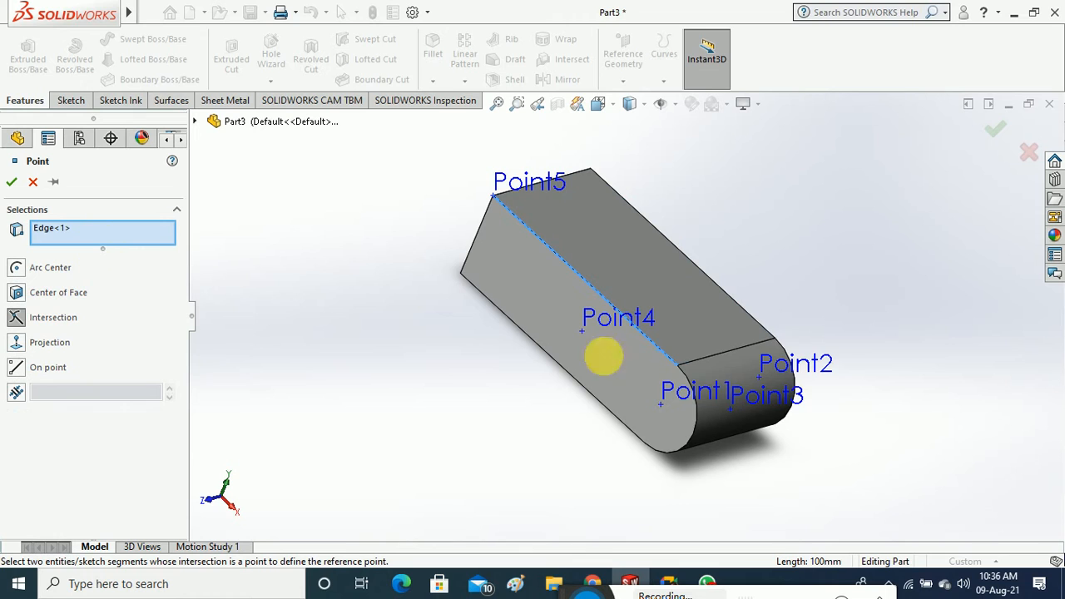
click(721, 360)
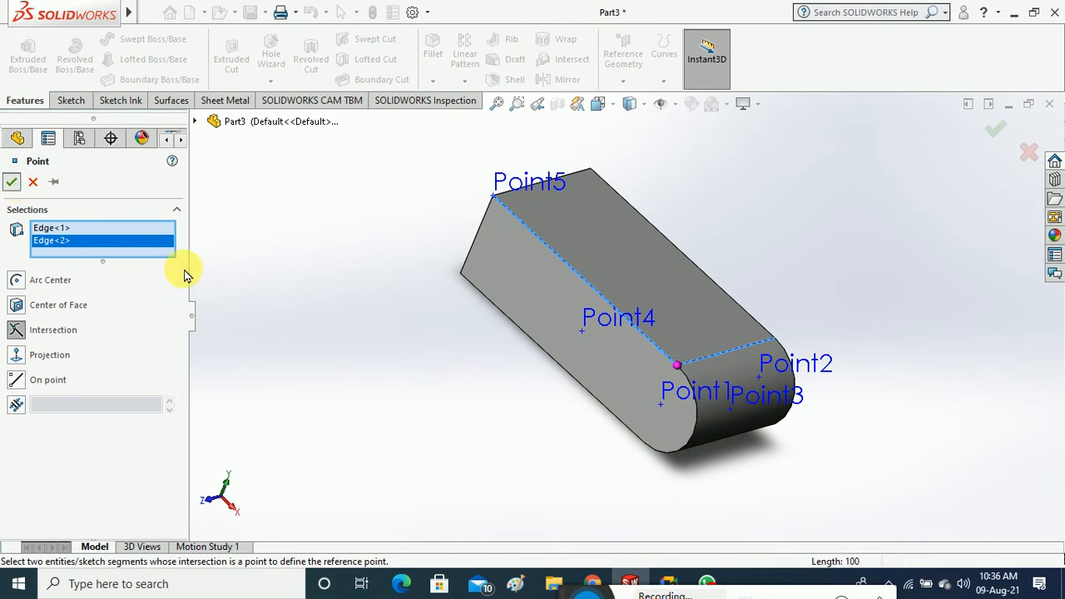
middle_drag(383, 327, 440, 319)
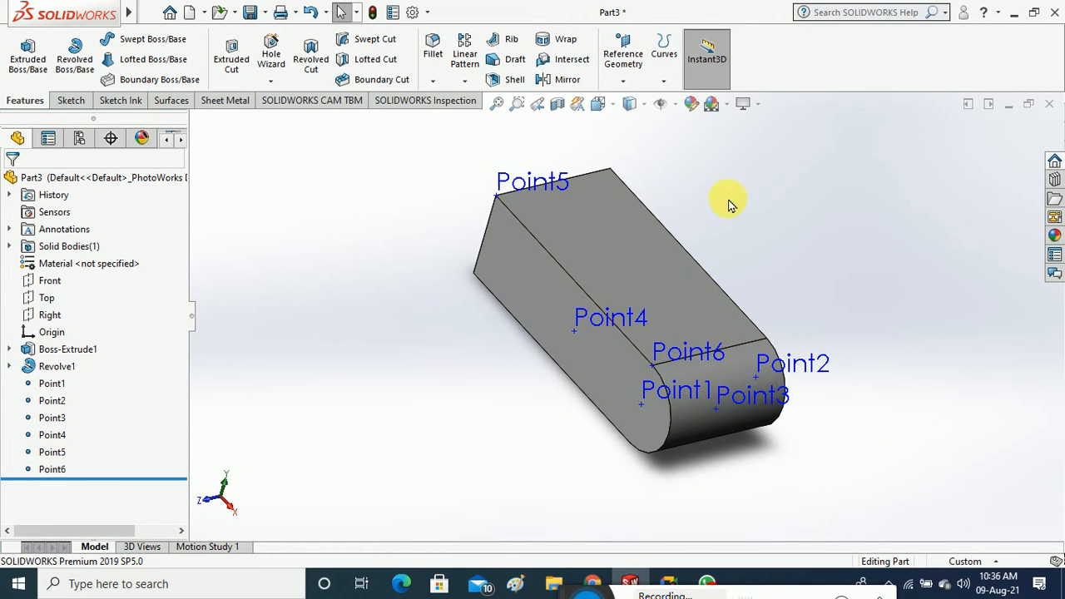
Try to define an Intersection reference point from the top face and the long side face carrying Point2
middle_drag(754, 239, 759, 228)
click(624, 83)
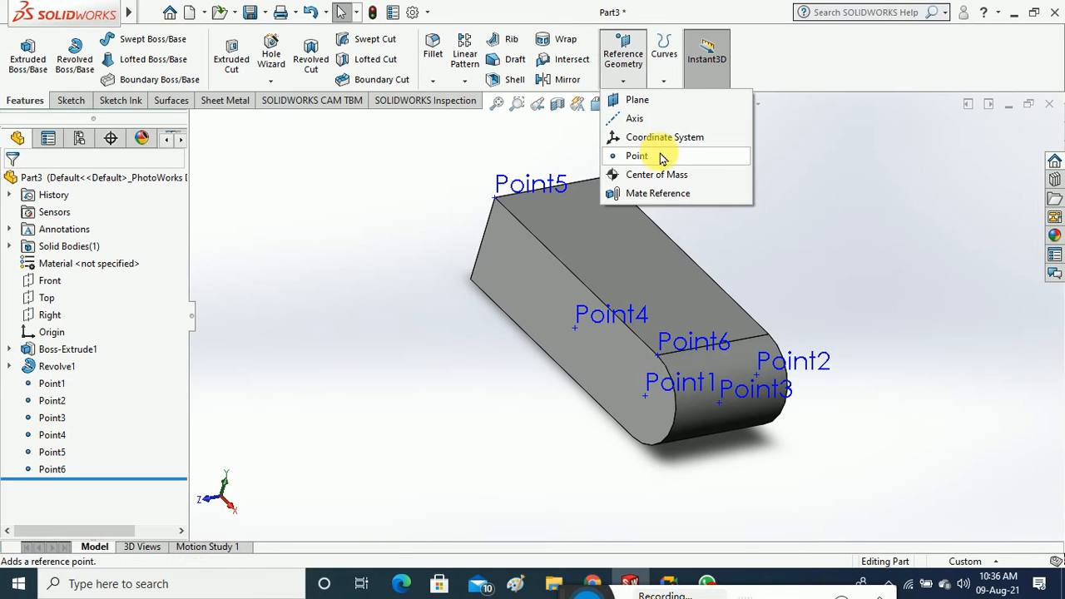
click(715, 156)
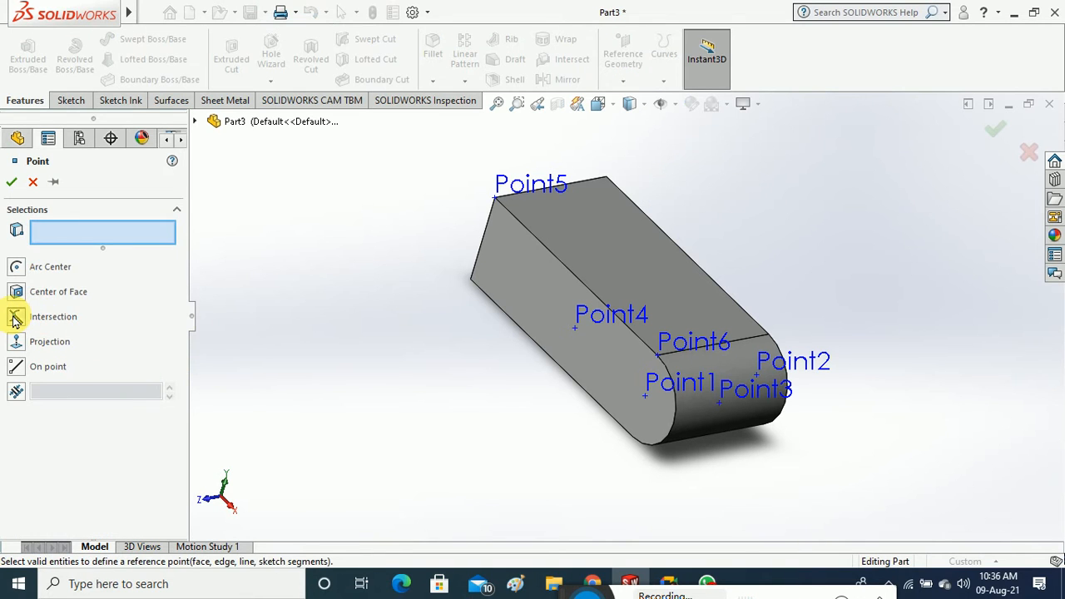
click(31, 316)
middle_drag(316, 380, 264, 373)
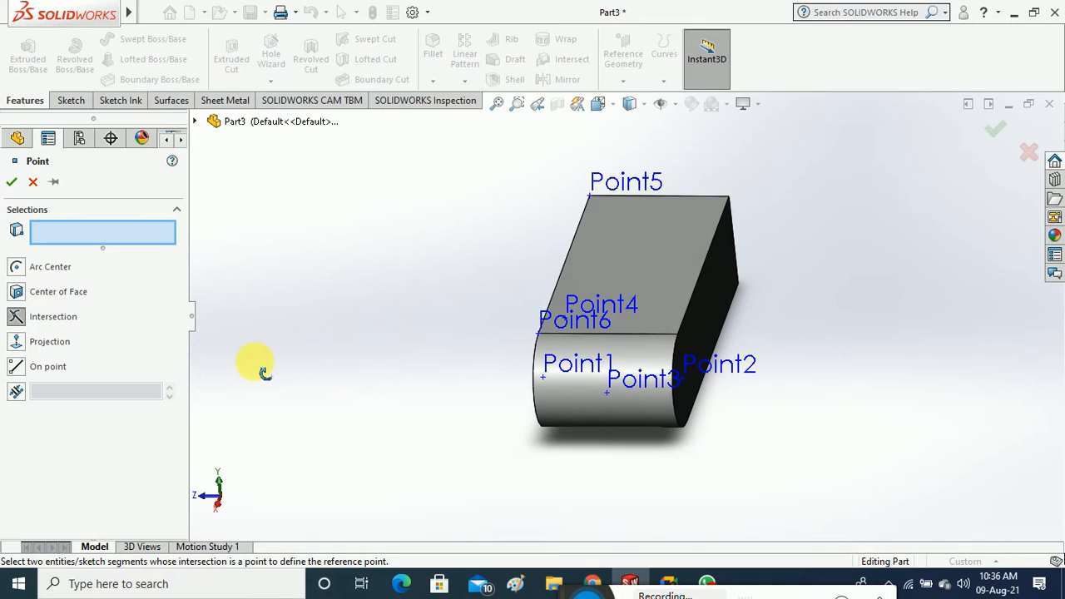
click(659, 256)
middle_drag(823, 325, 791, 333)
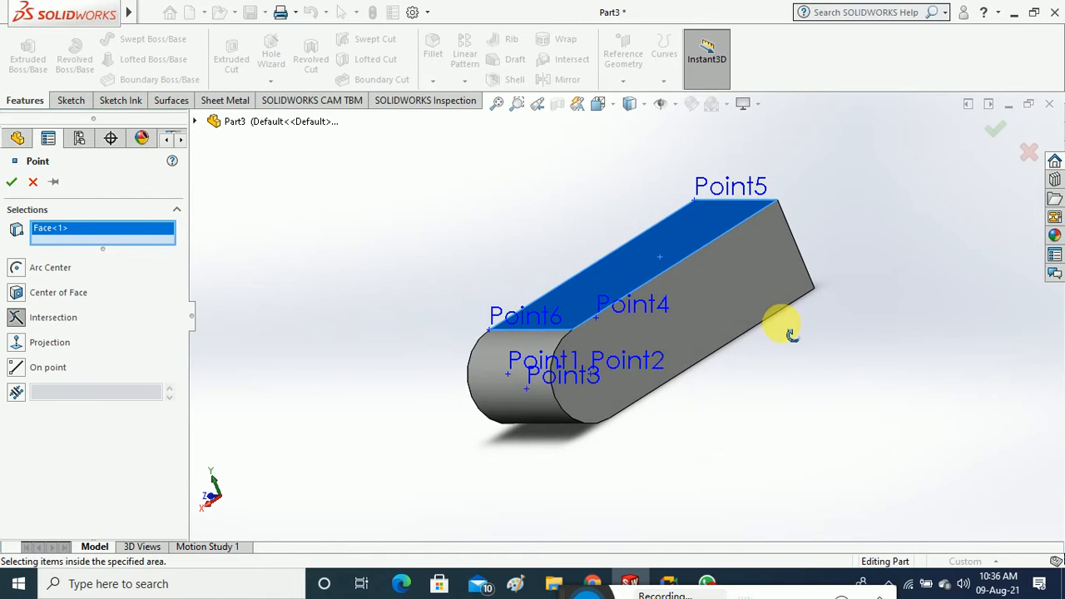
click(721, 313)
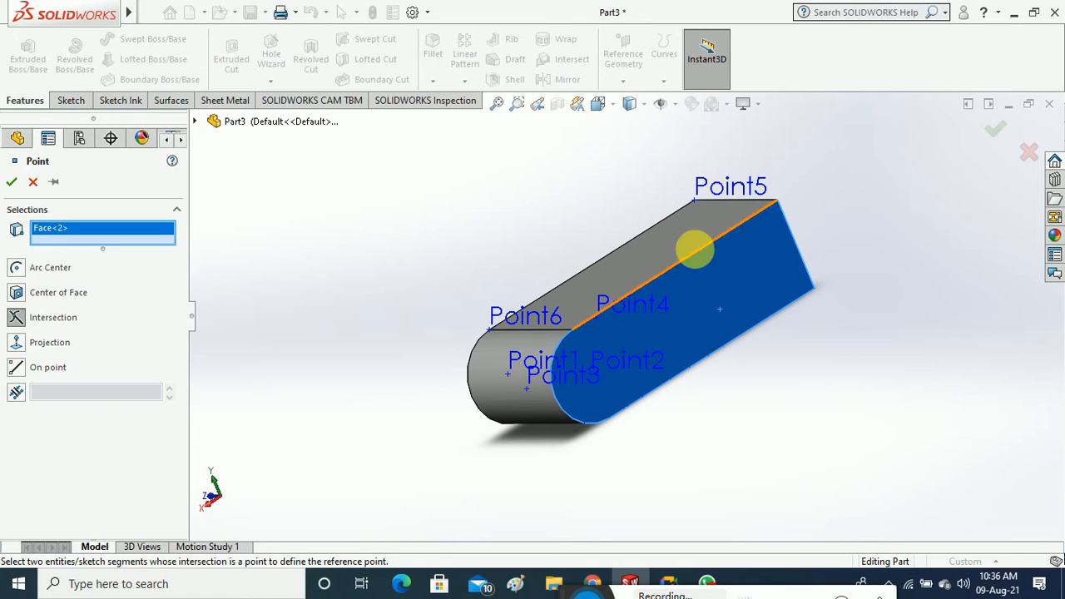
click(690, 247)
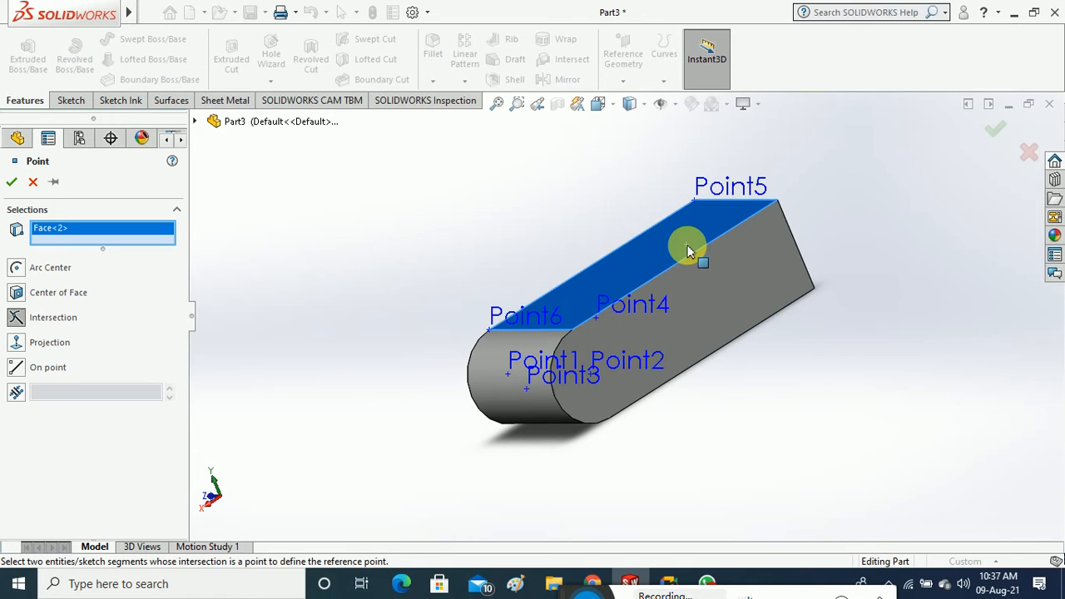
click(713, 287)
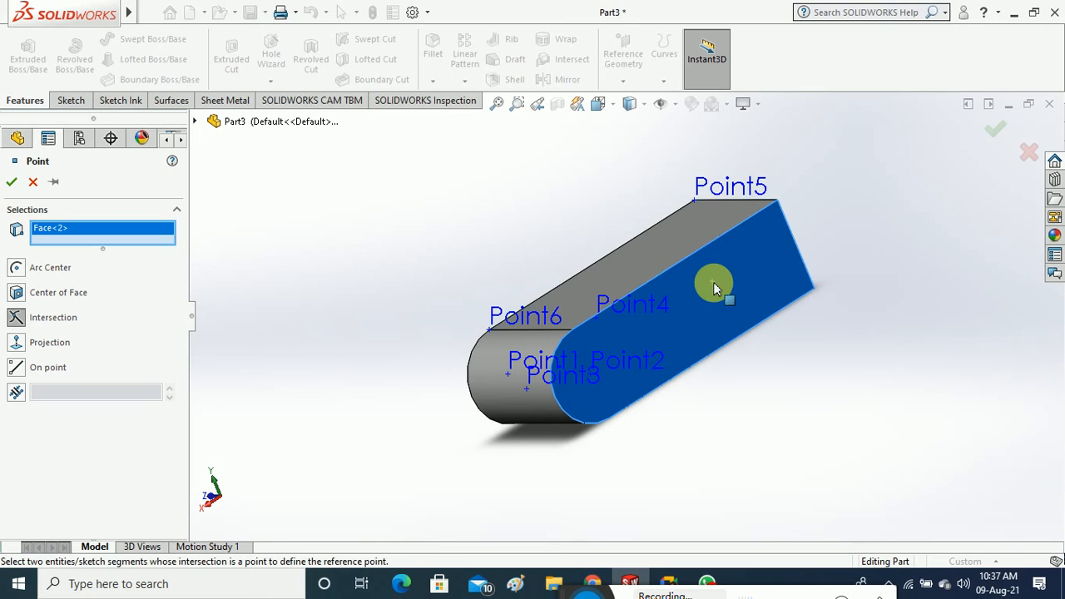
right_click(88, 234)
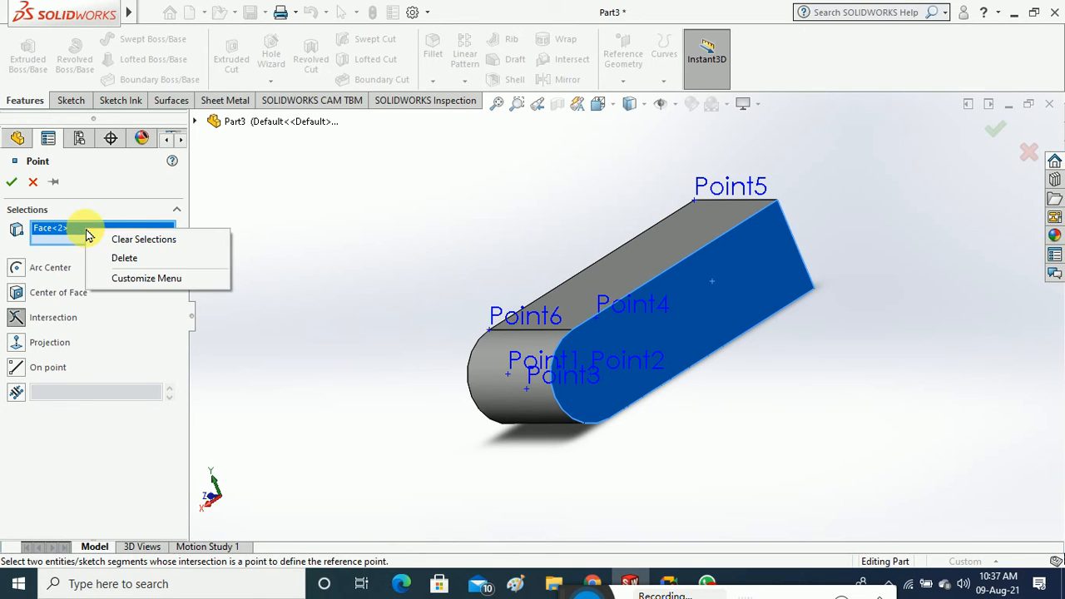
click(125, 259)
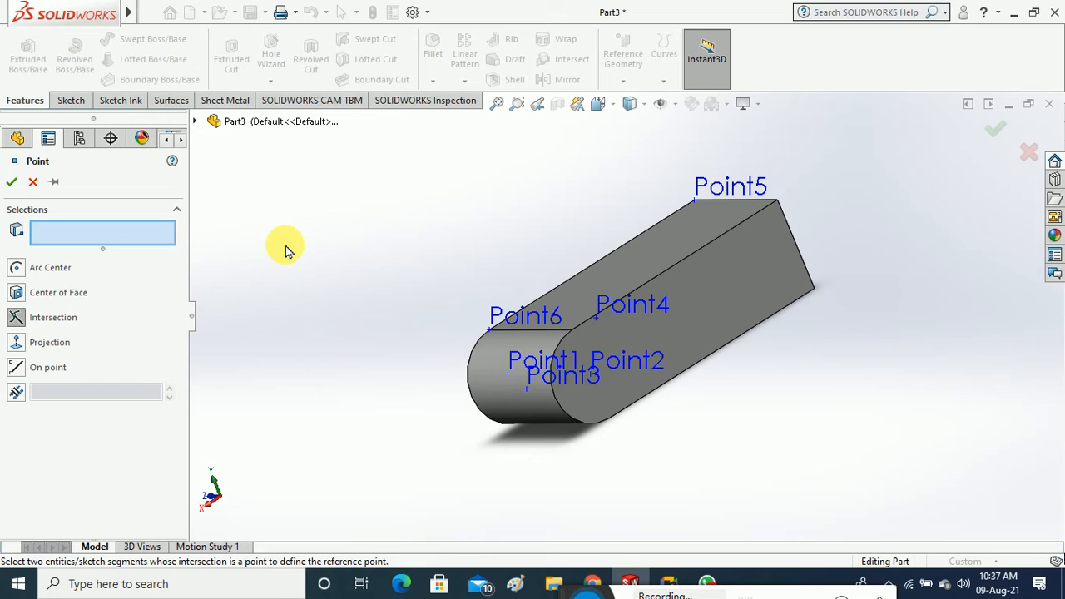
Create a Projection reference point by projecting the upper square-end corner of the side face carrying Point2 onto the bottom face
click(20, 345)
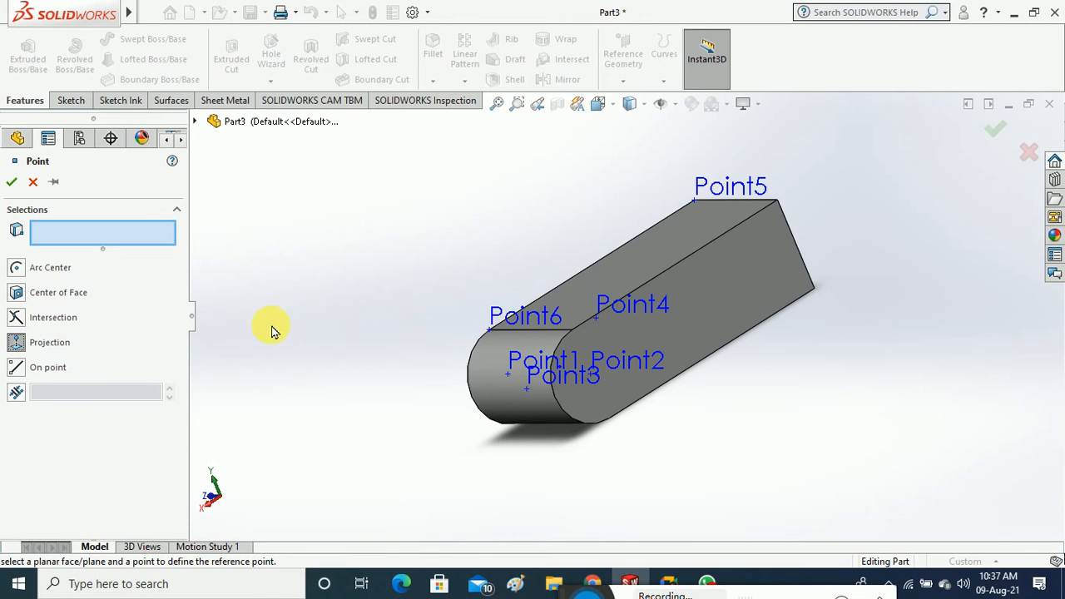
key(Left)
key(Left)
key(Left)
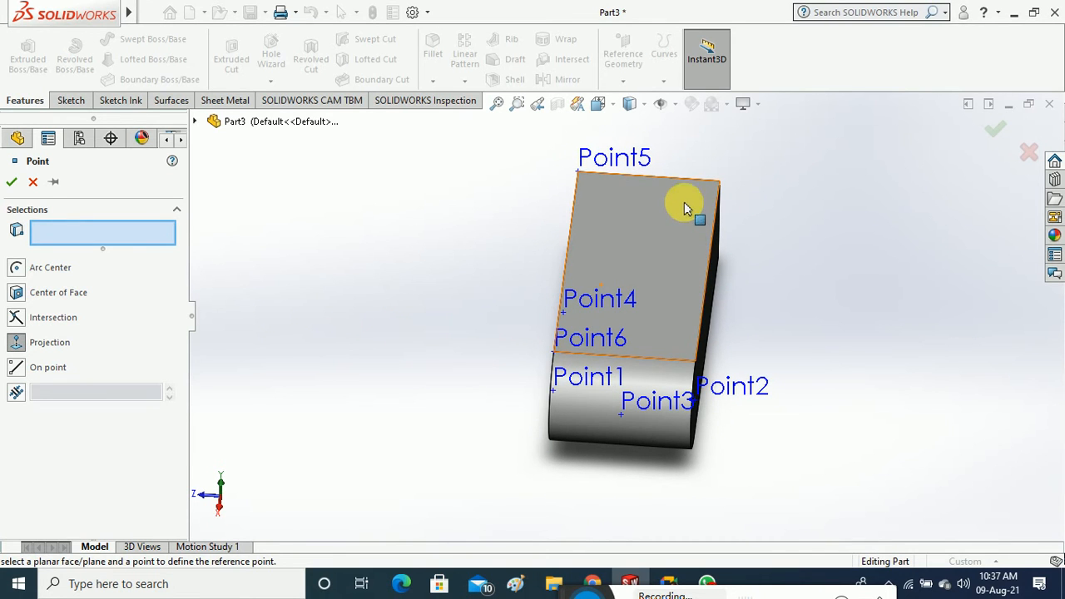
middle_drag(624, 292, 624, 233)
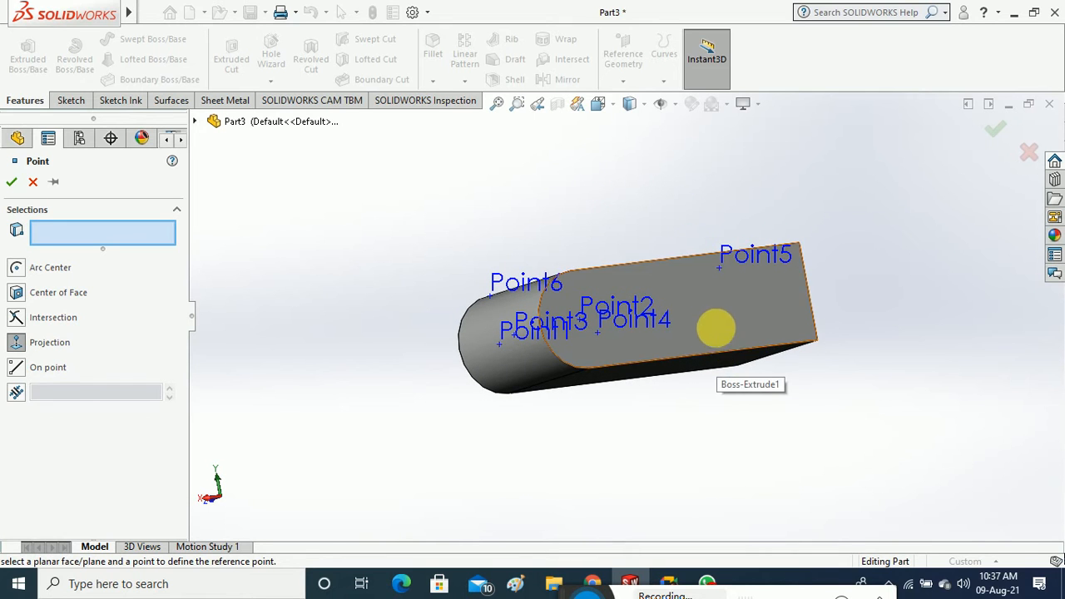
middle_drag(716, 328, 646, 391)
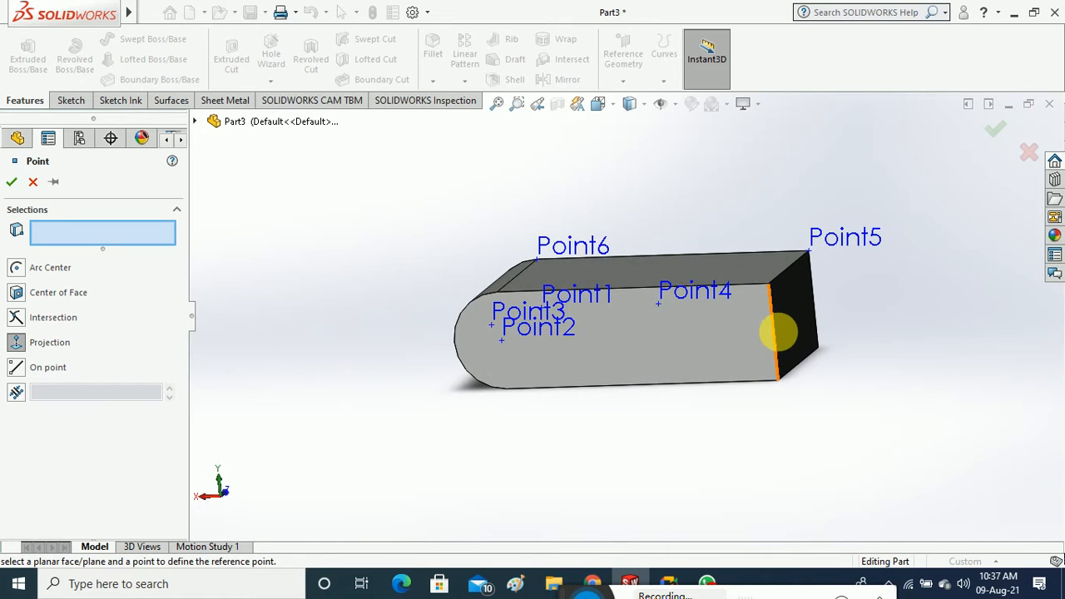
click(769, 285)
middle_drag(815, 421, 808, 375)
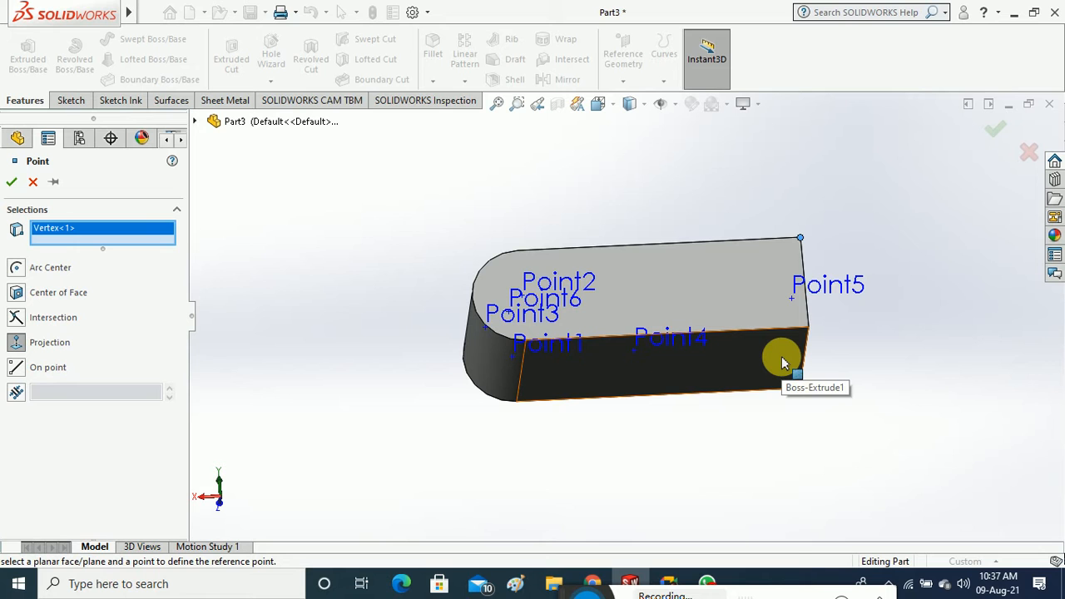
click(782, 360)
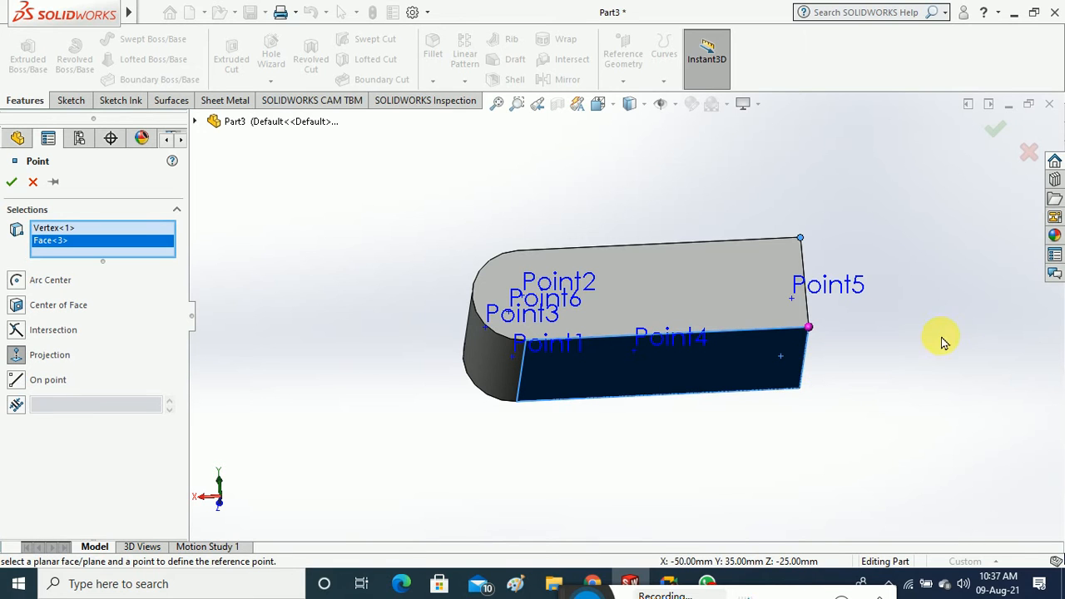
middle_drag(943, 341, 896, 452)
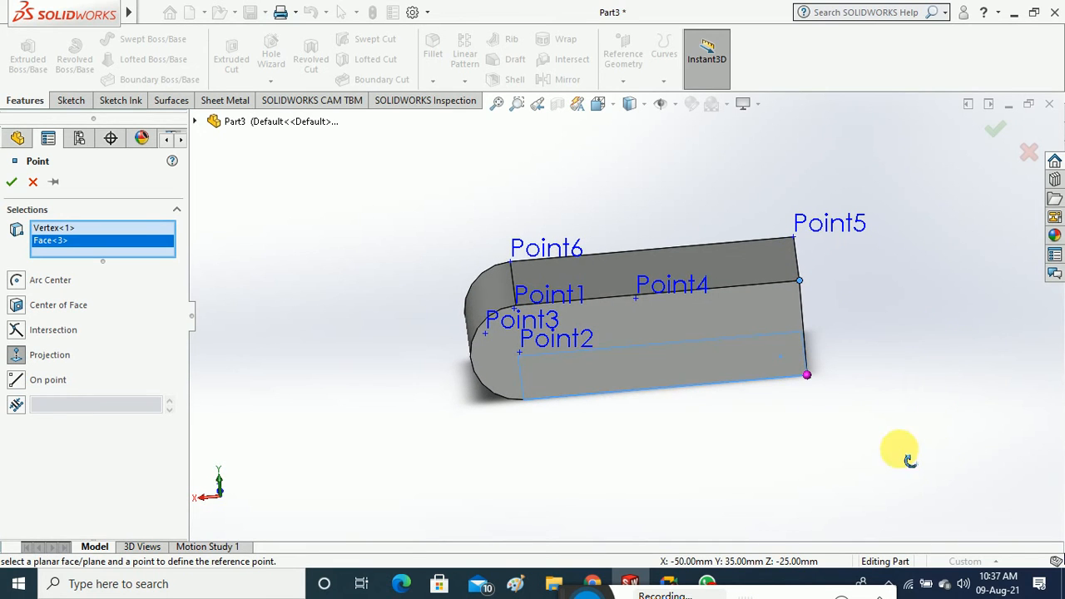
click(12, 183)
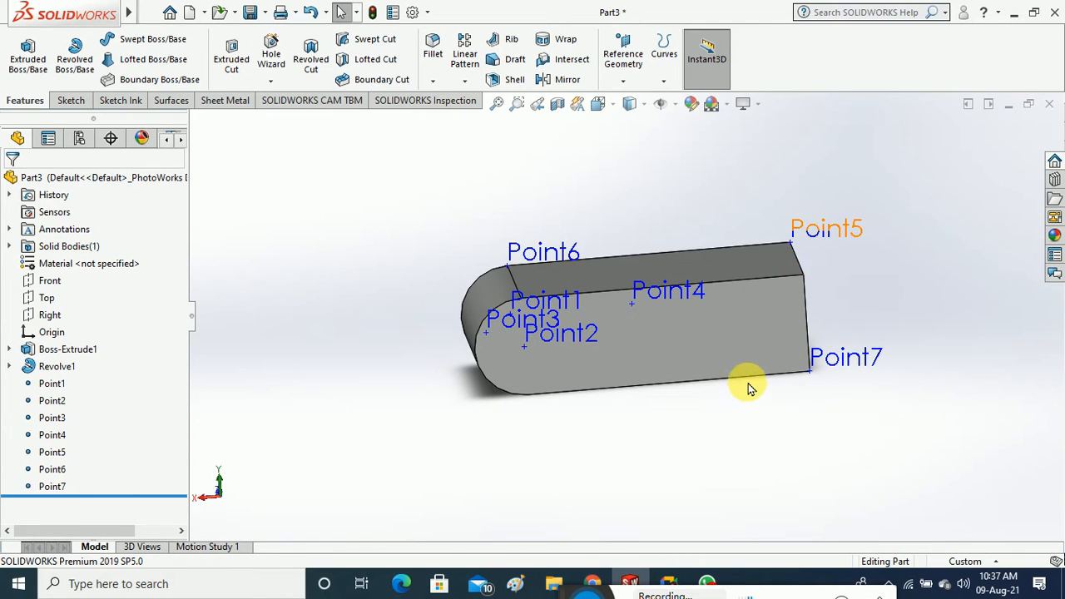
Create a Center of Face reference point on the flat face at the block's square end
middle_drag(749, 388, 755, 290)
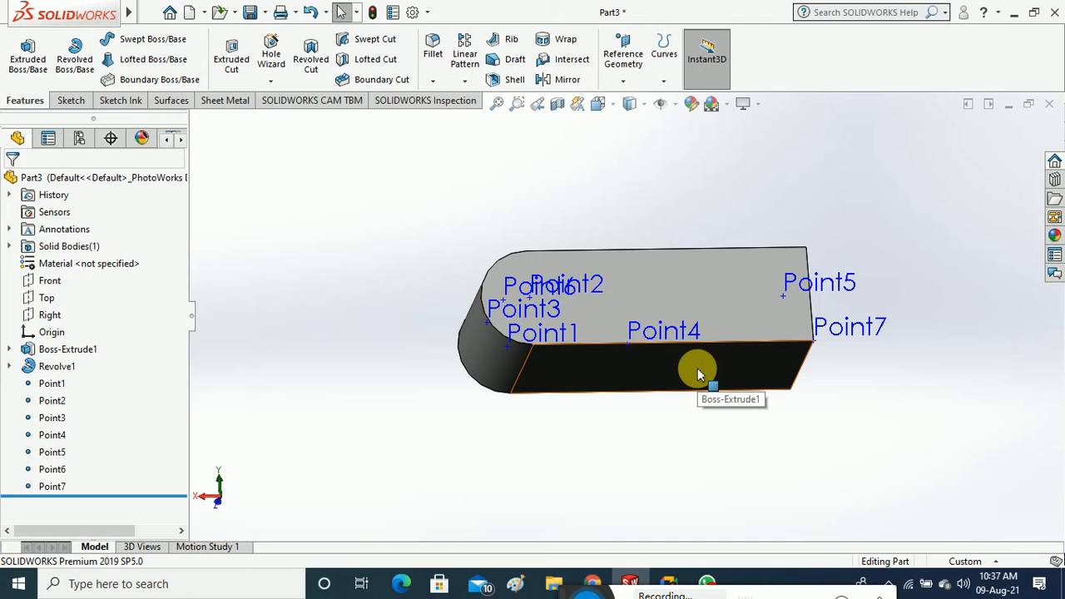
middle_drag(697, 367, 647, 499)
click(622, 81)
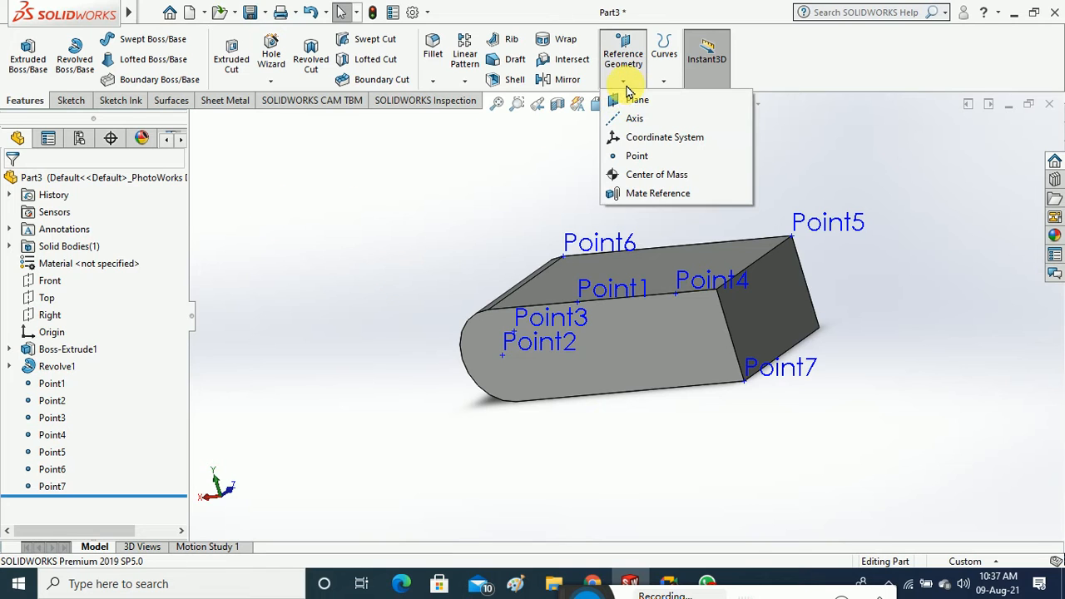
click(639, 155)
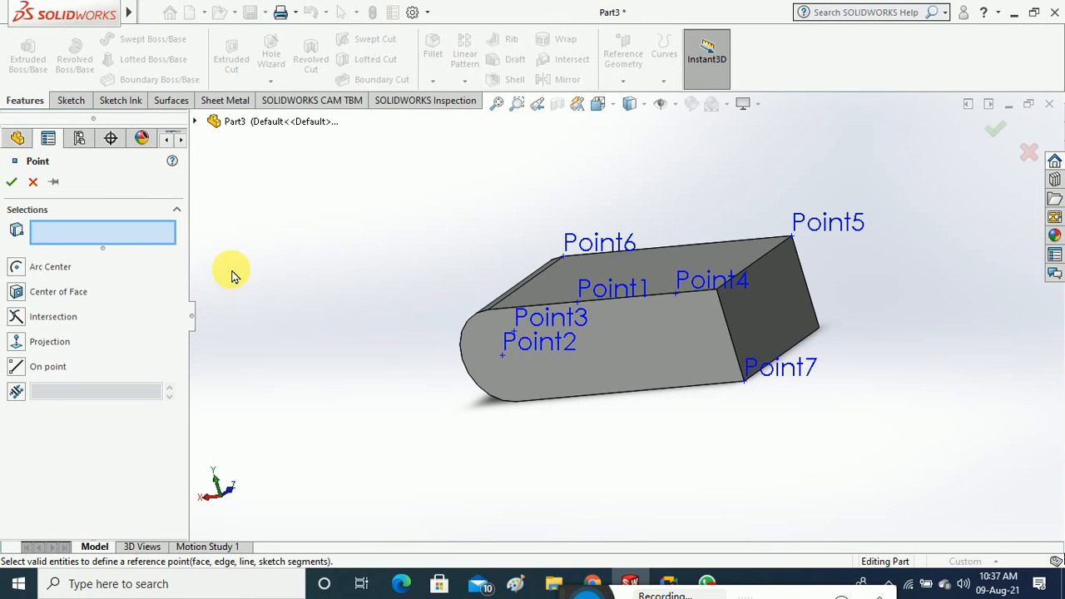
click(17, 293)
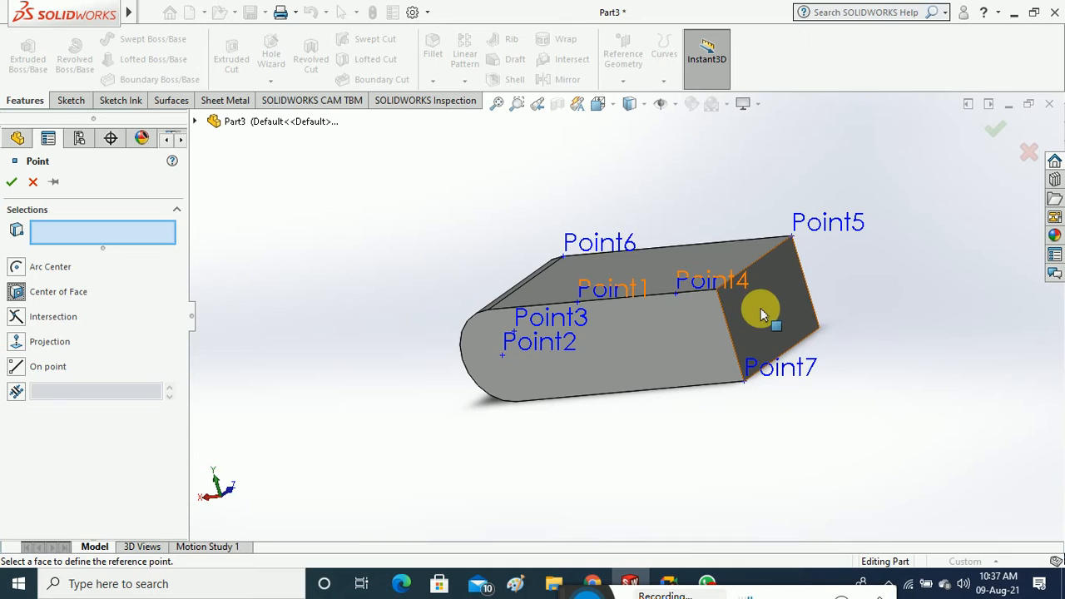
click(756, 304)
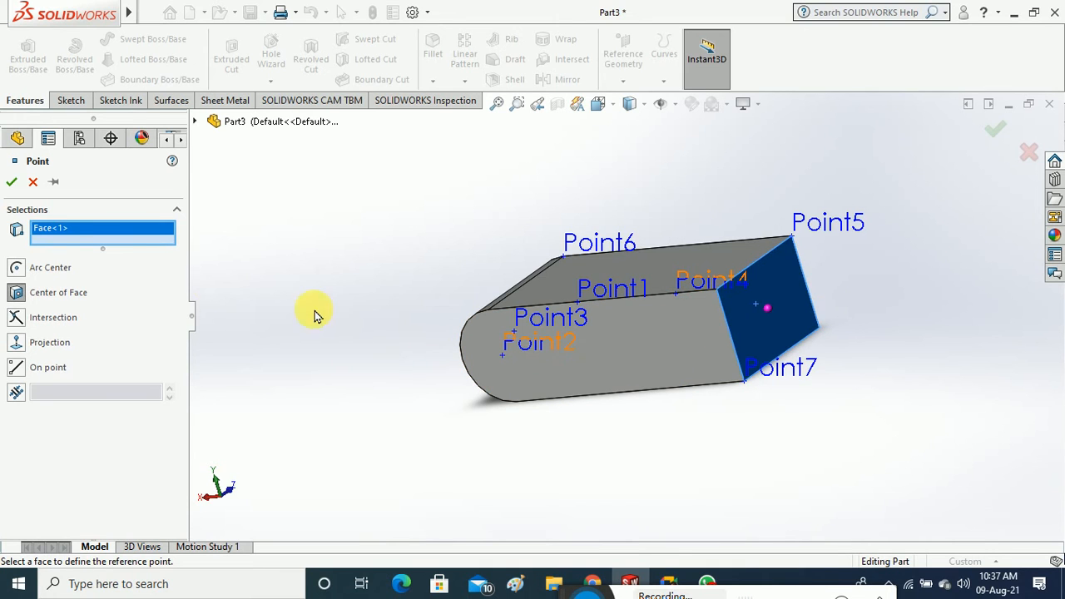
click(19, 185)
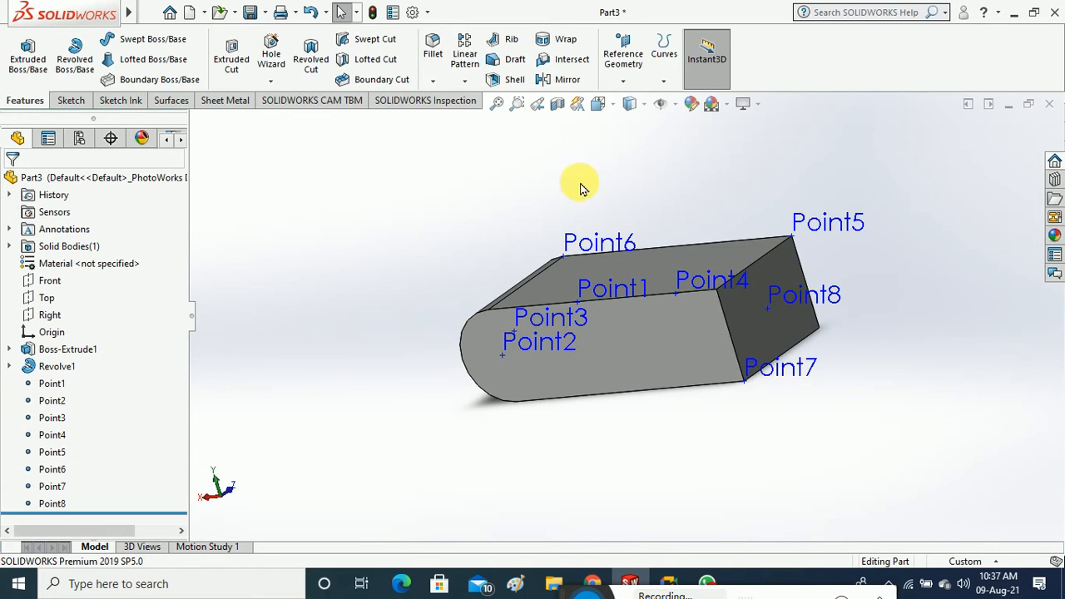
Start a Projection reference point with Point8 on the square end face as the point to project
click(622, 76)
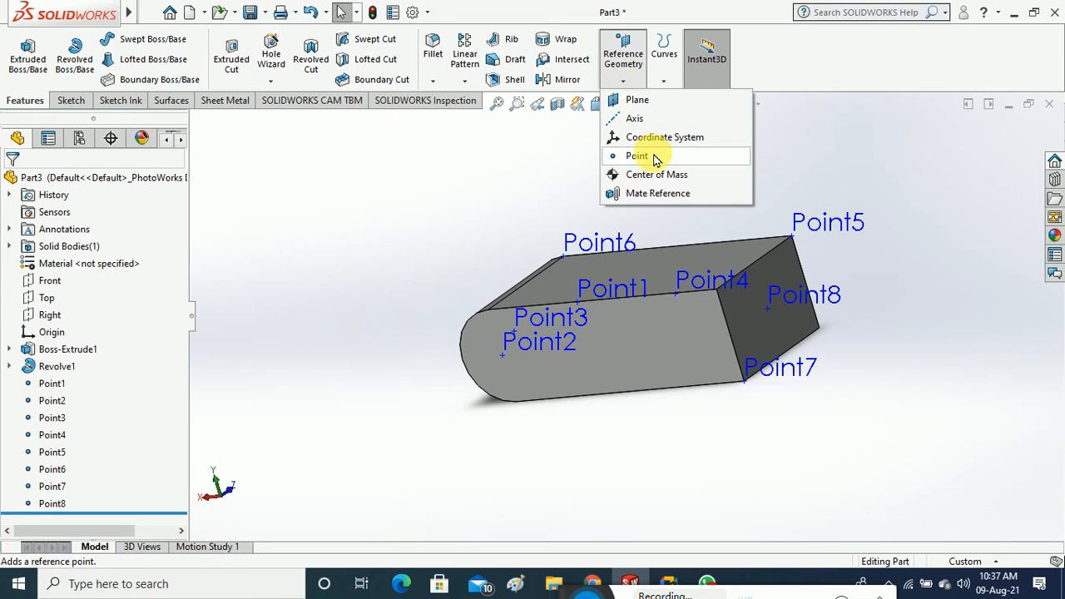
click(626, 156)
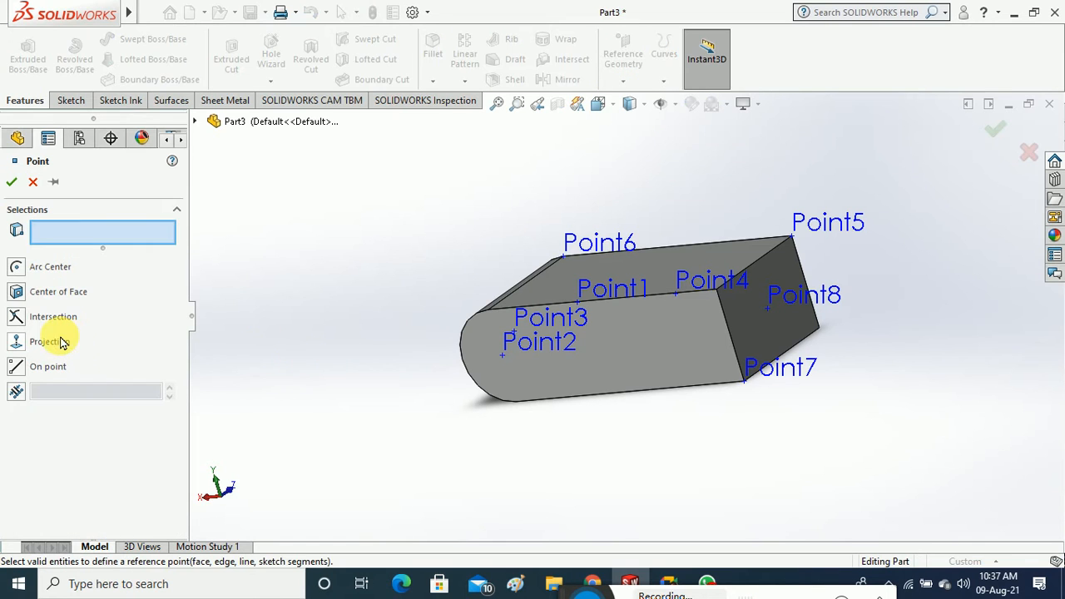
click(17, 341)
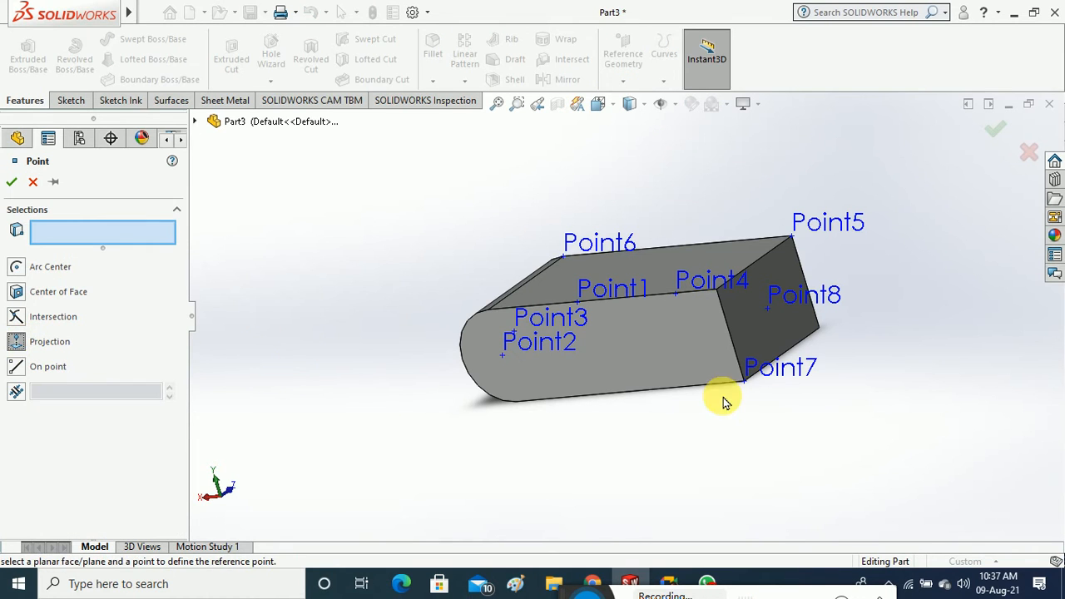
click(770, 316)
middle_drag(404, 435, 491, 433)
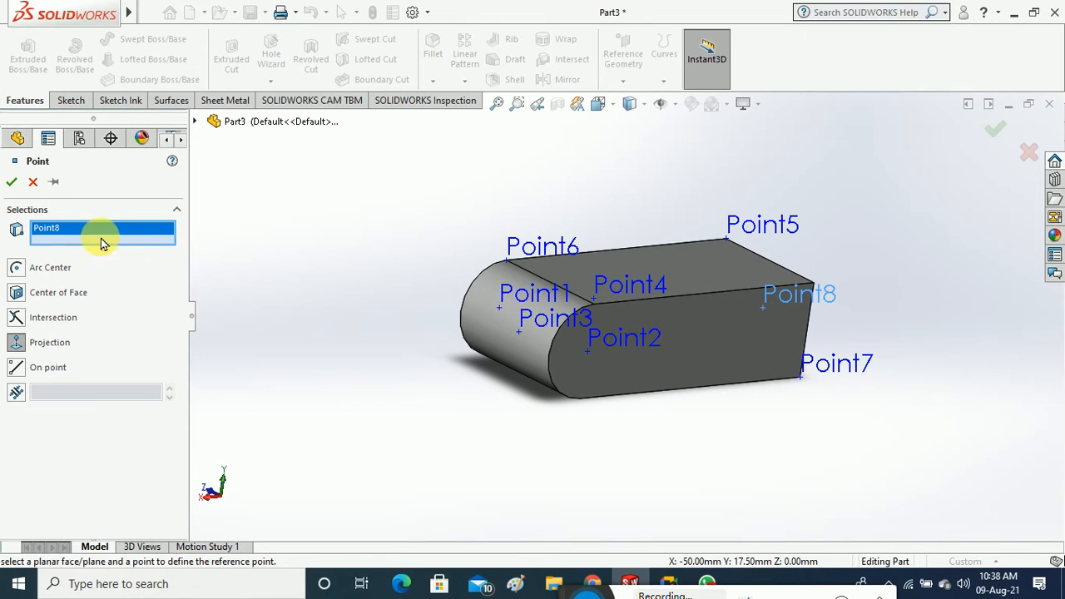
Try to pick the rounded end face as the projection target, and remove Point3 and Point1 from the selections
click(535, 357)
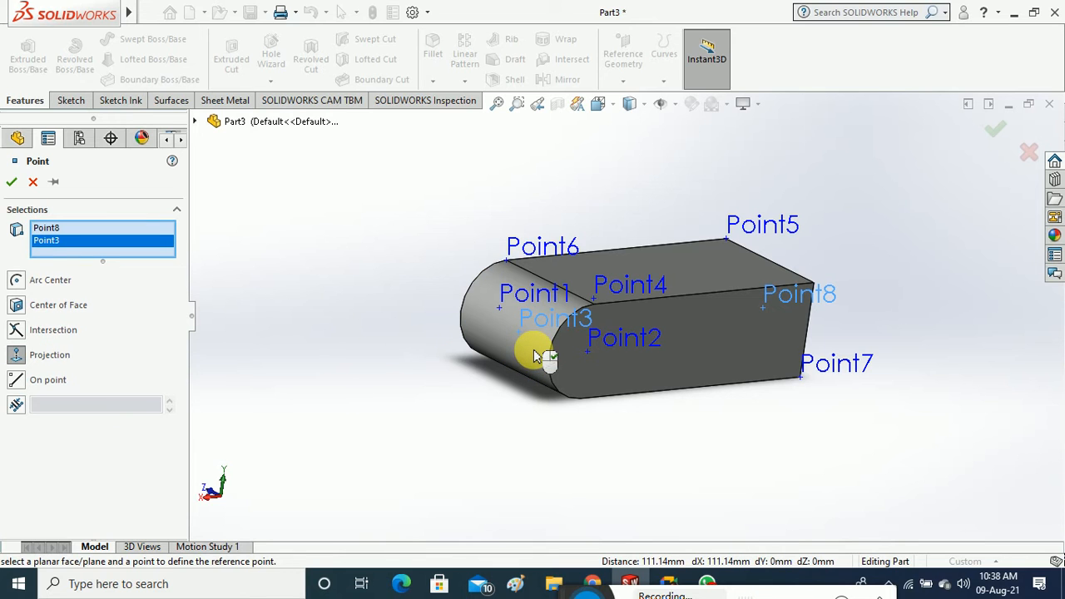
mouse_move(535, 357)
middle_down()
mouse_move(552, 374)
mouse_move(530, 373)
middle_up()
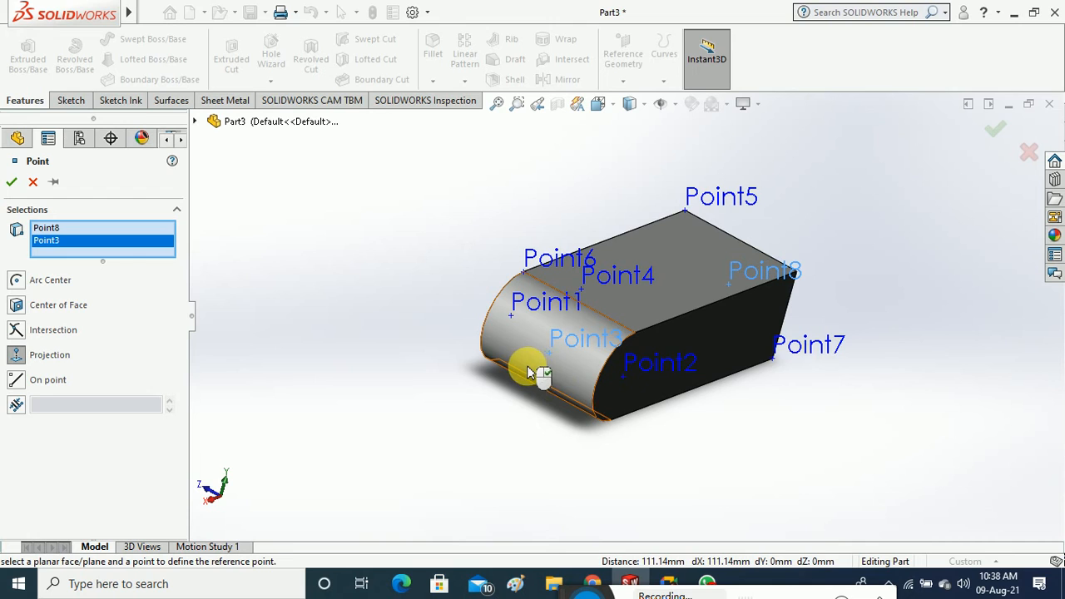
right_click(55, 242)
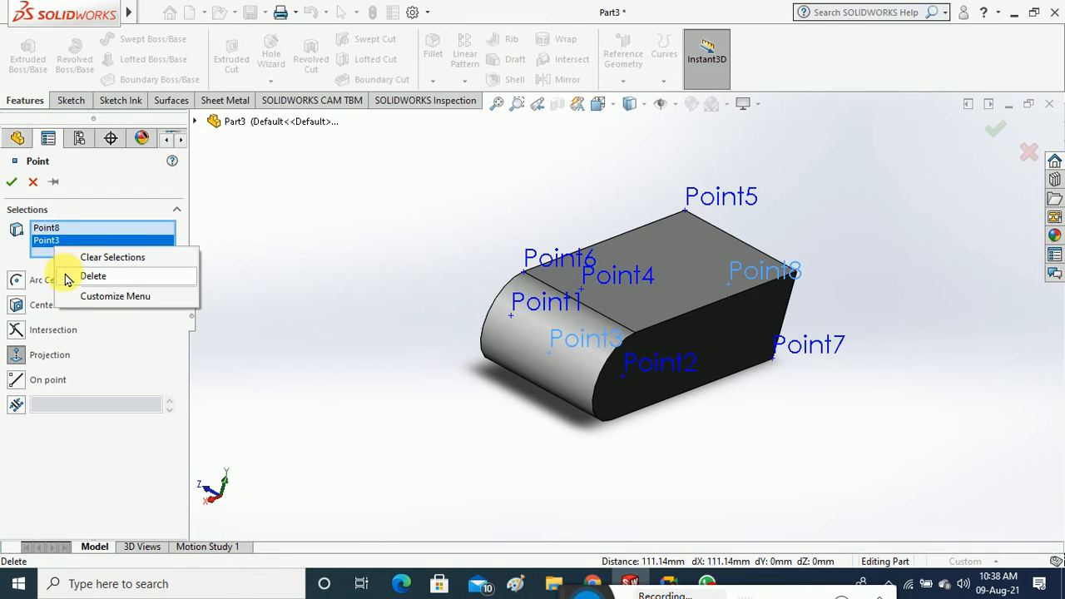
click(70, 277)
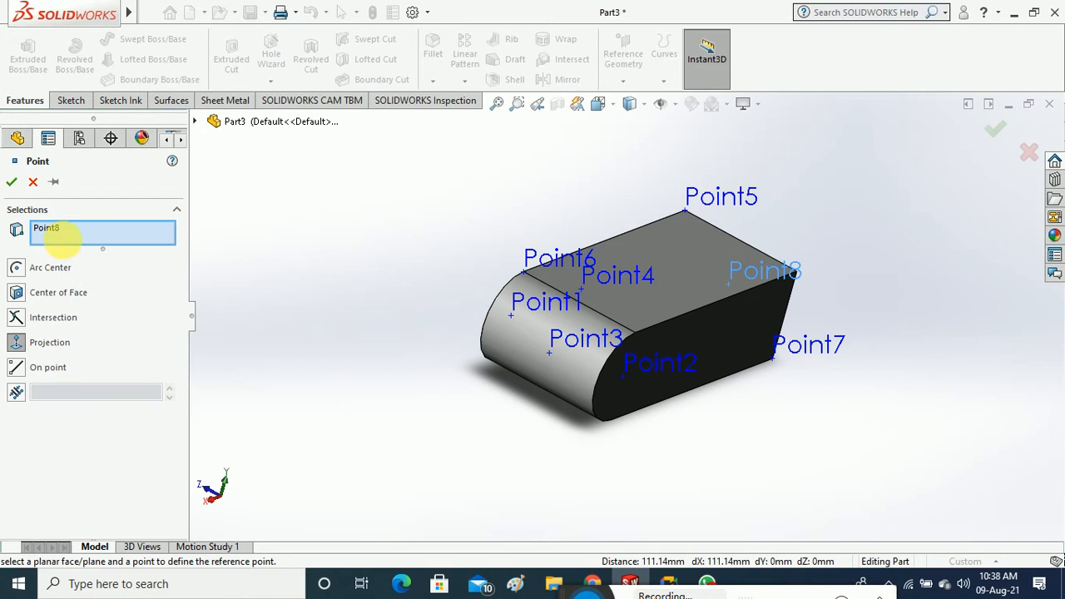
click(516, 342)
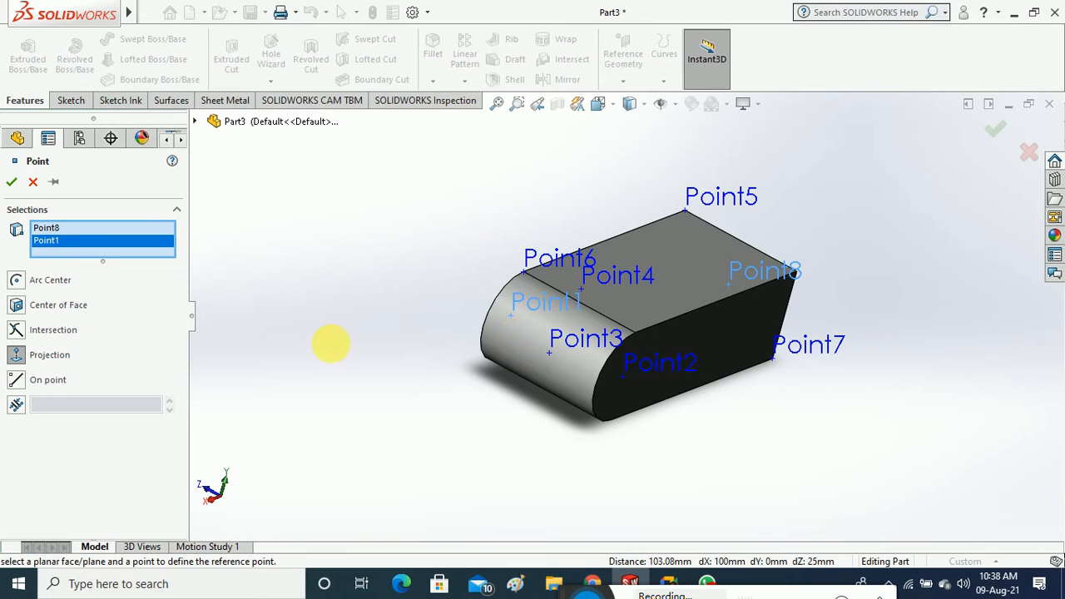
right_click(64, 247)
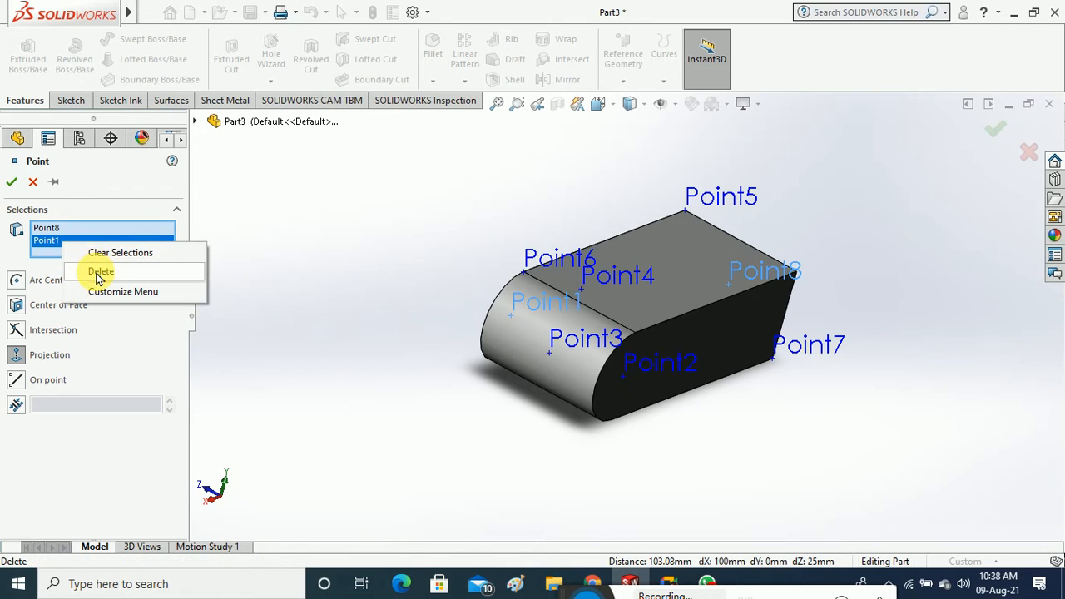
click(98, 269)
Create the Projection reference point by projecting Point8 onto the side face that carries Point2
middle_drag(665, 354, 740, 369)
click(713, 335)
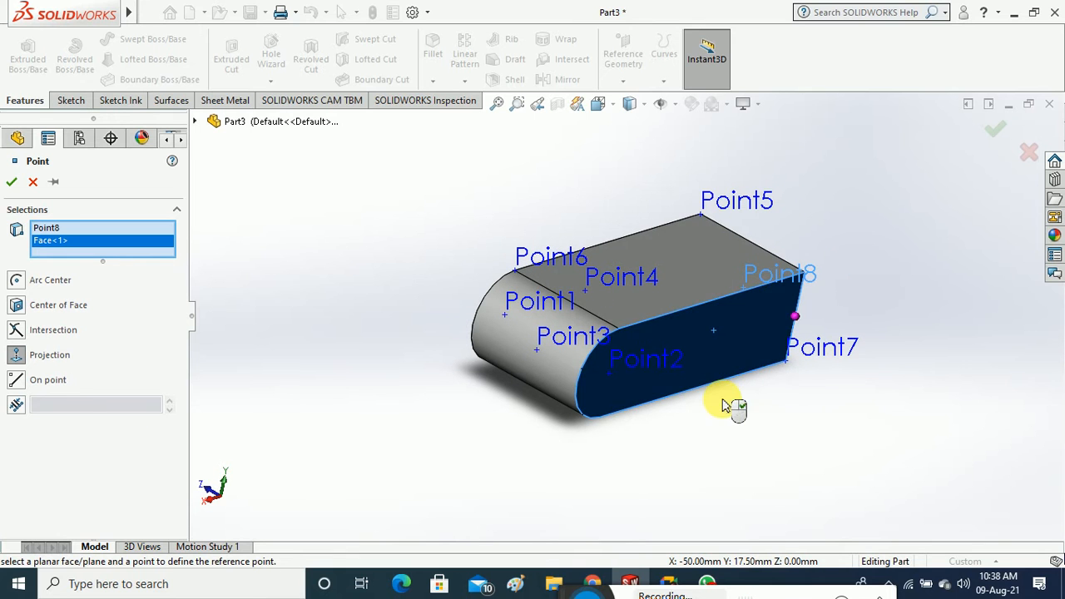
middle_drag(729, 408, 804, 290)
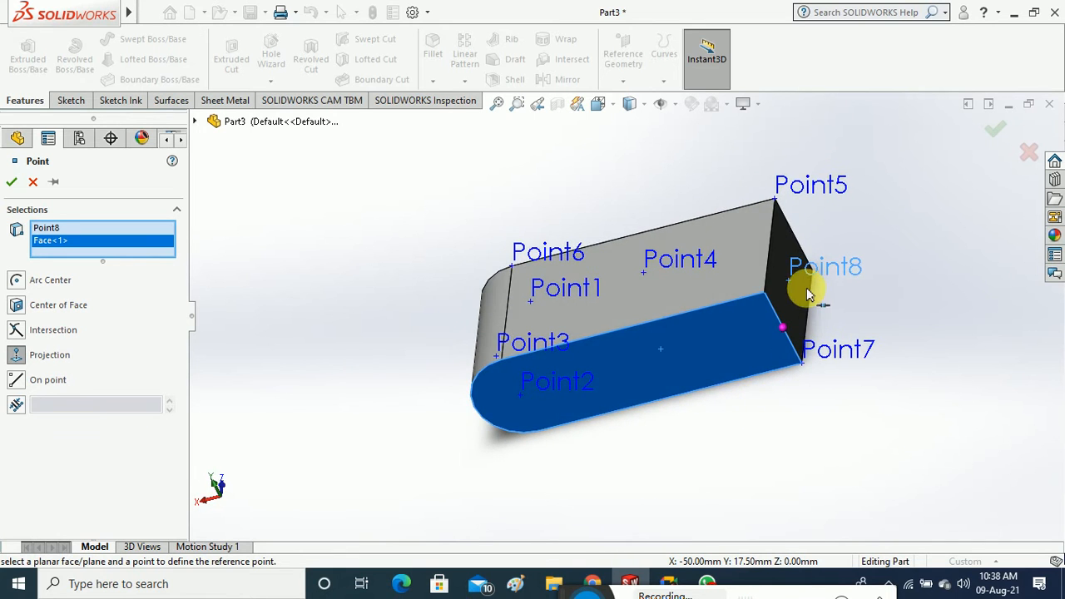
click(786, 330)
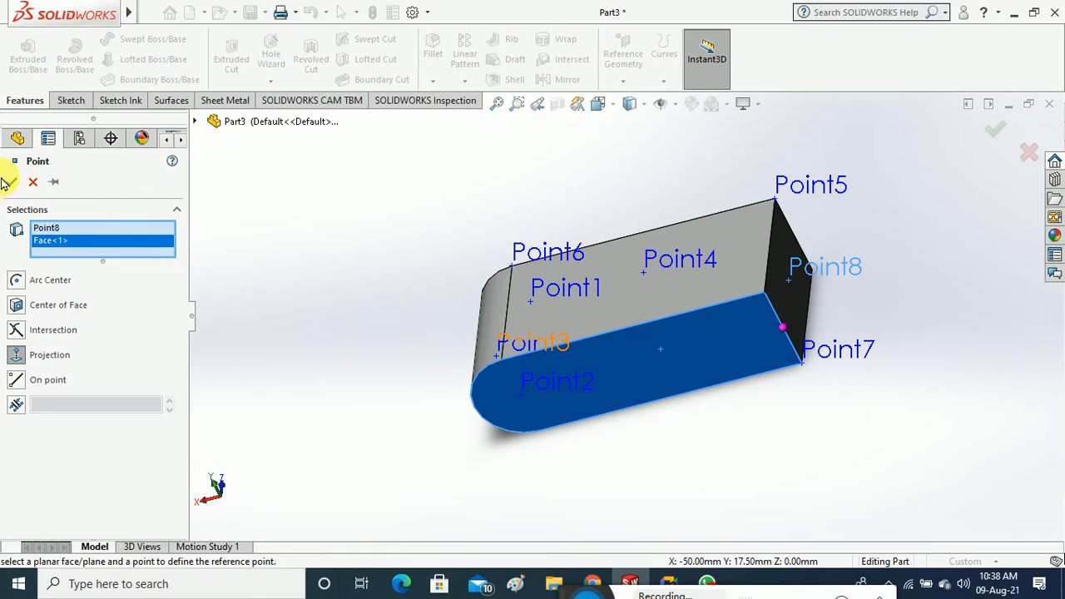
click(11, 185)
middle_drag(364, 330, 368, 311)
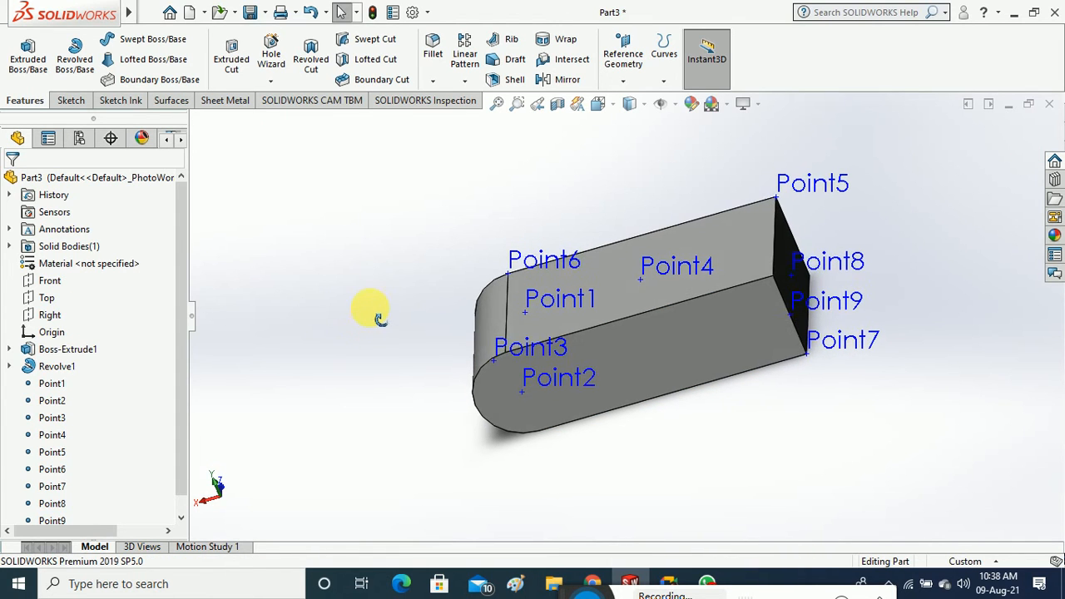
click(673, 105)
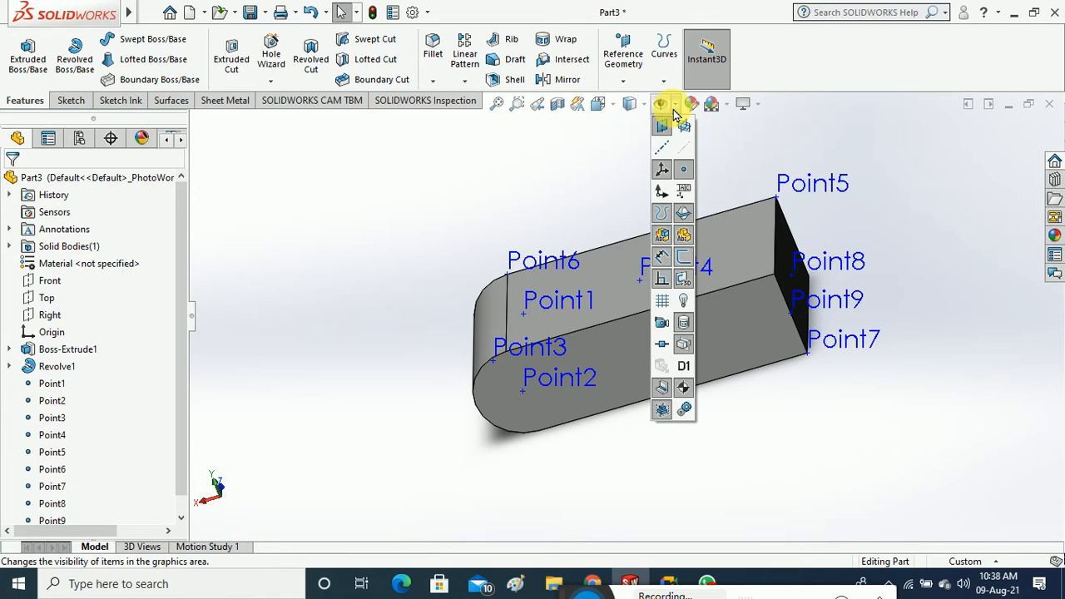
click(623, 81)
click(634, 155)
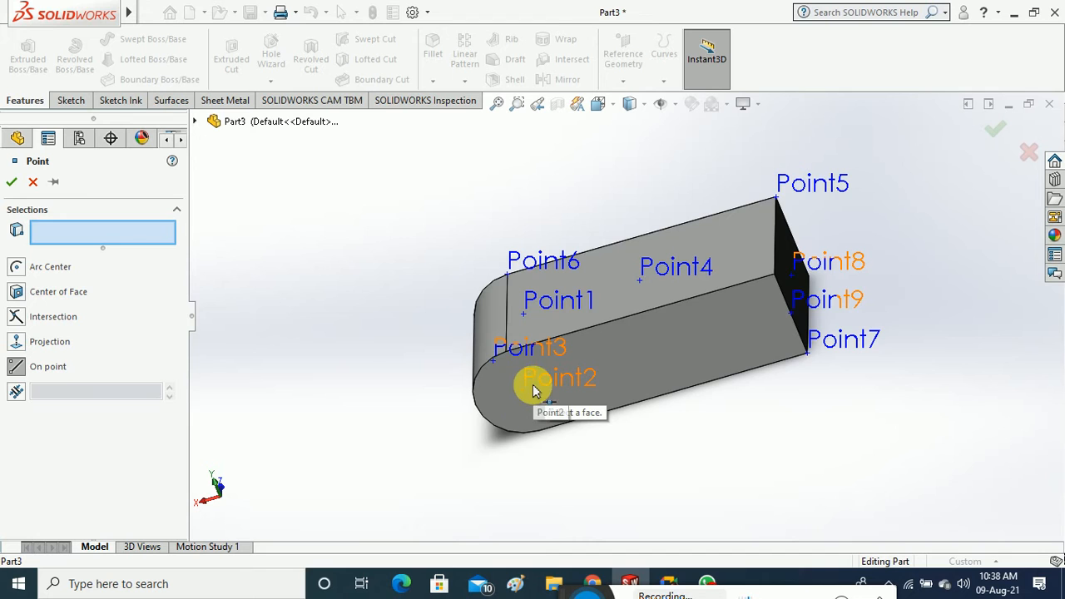
middle_drag(534, 391, 563, 400)
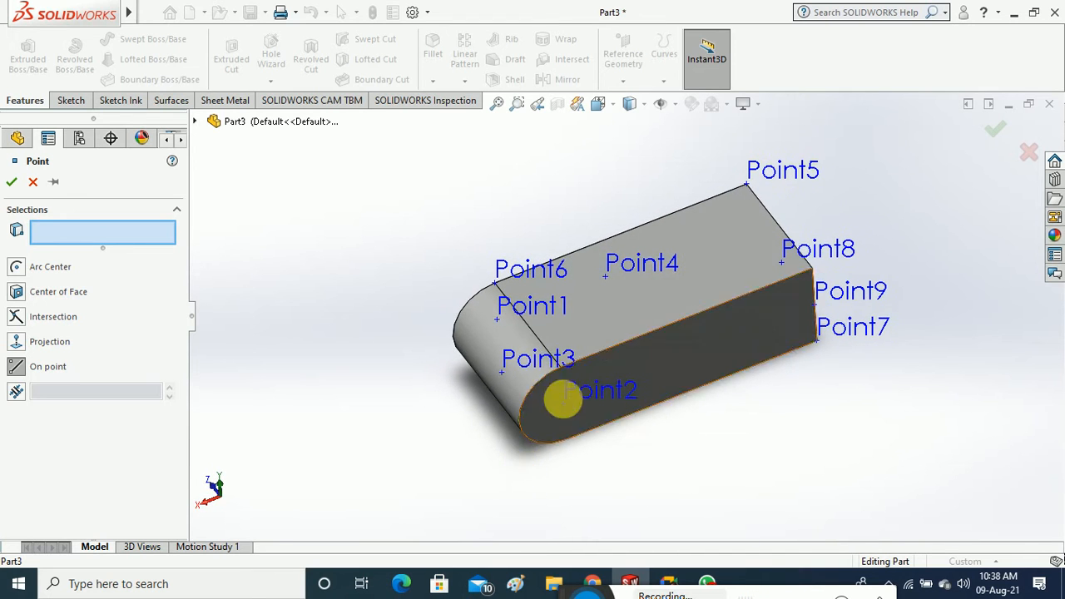
scroll(557, 347, down, 5)
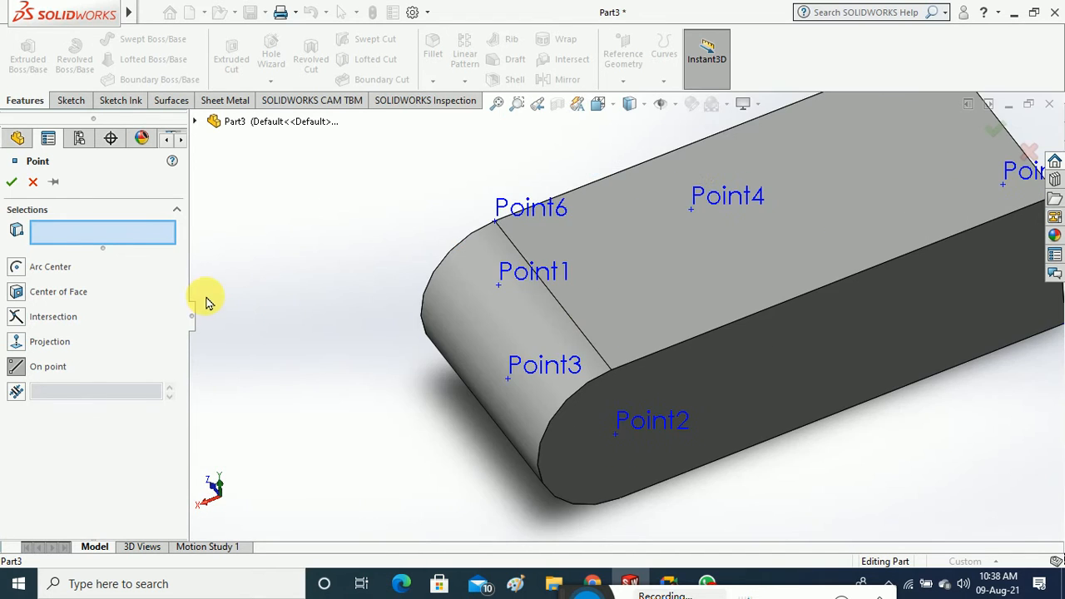
click(33, 182)
Sketch a point on the block's top face at about X 19.6 mm, Z -14.1 mm, between Point4 and the near long edge
click(72, 100)
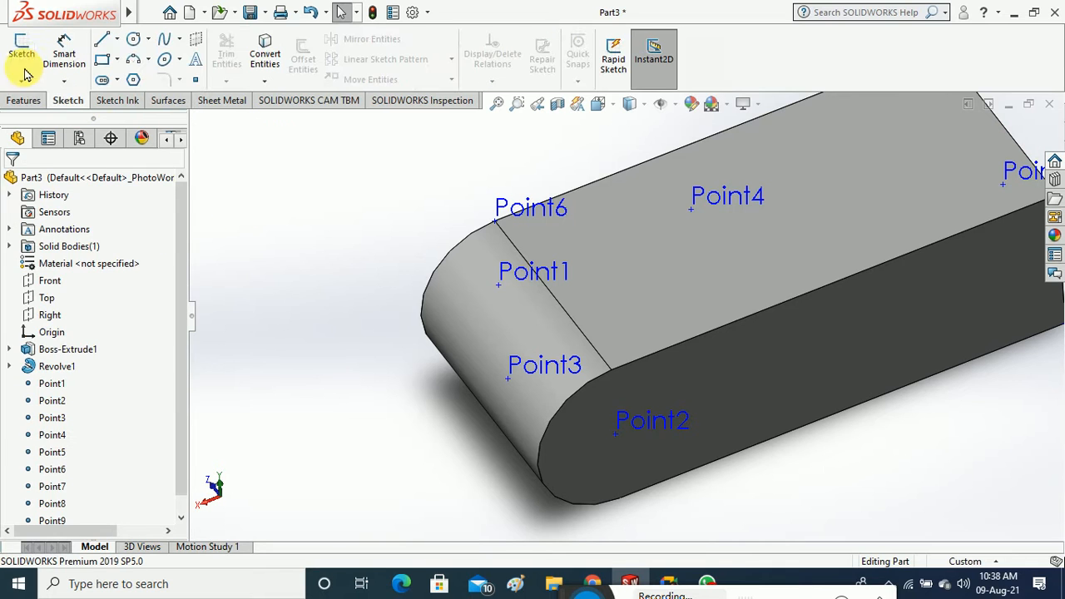
click(21, 52)
click(704, 277)
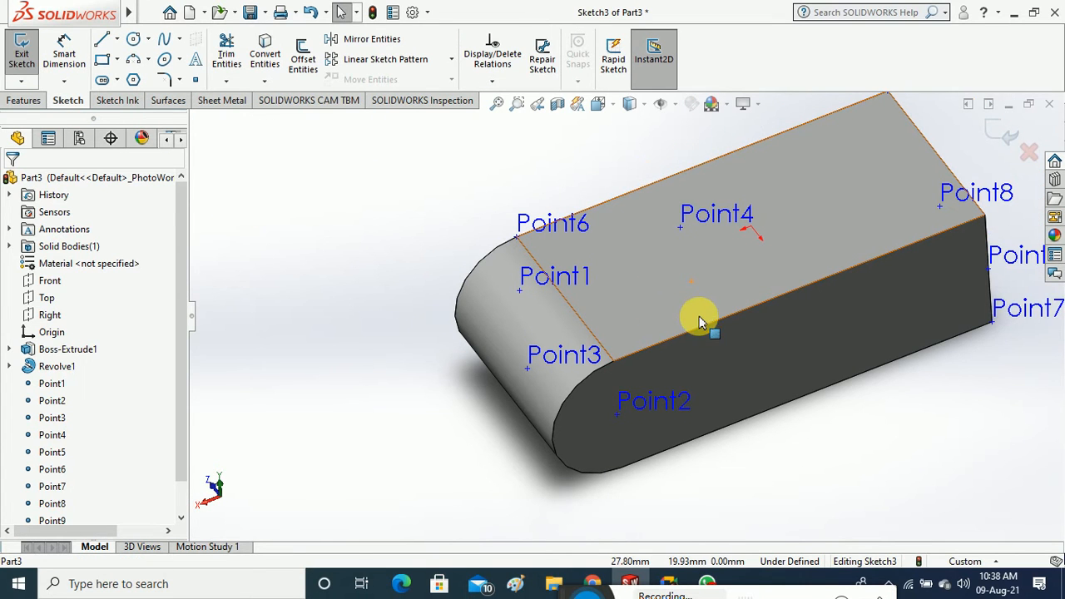
click(198, 80)
click(704, 287)
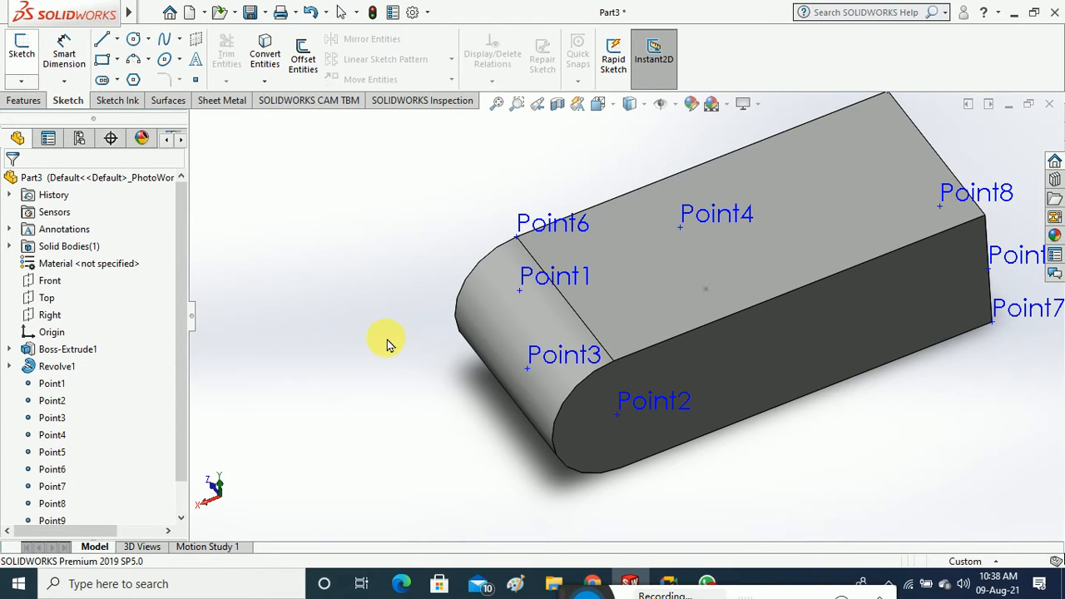
Create an On Point reference point at the sketched point on the top face
middle_drag(387, 340, 406, 331)
click(23, 100)
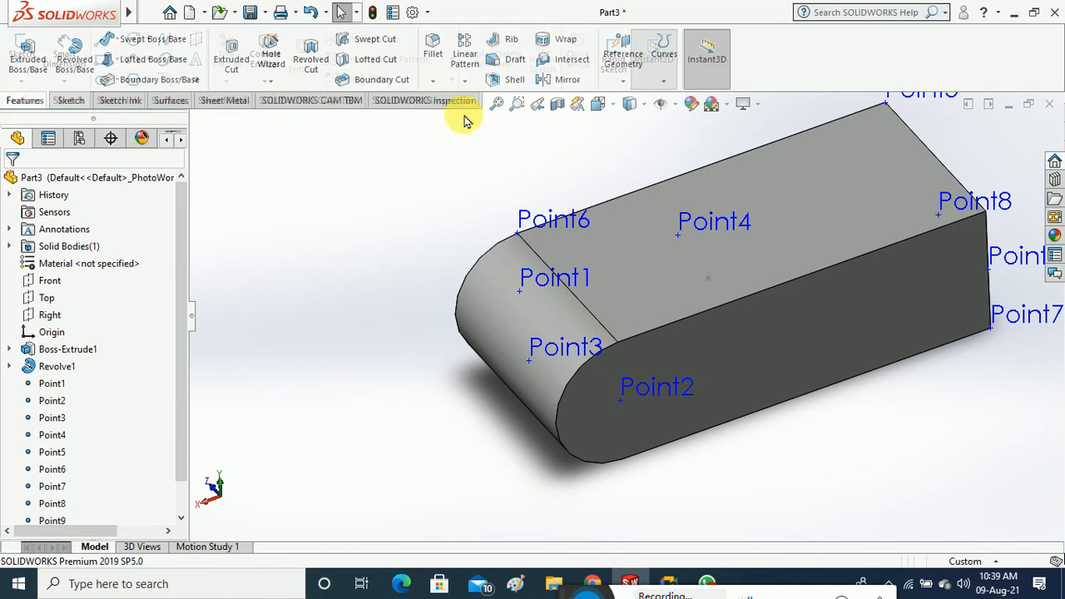
click(640, 84)
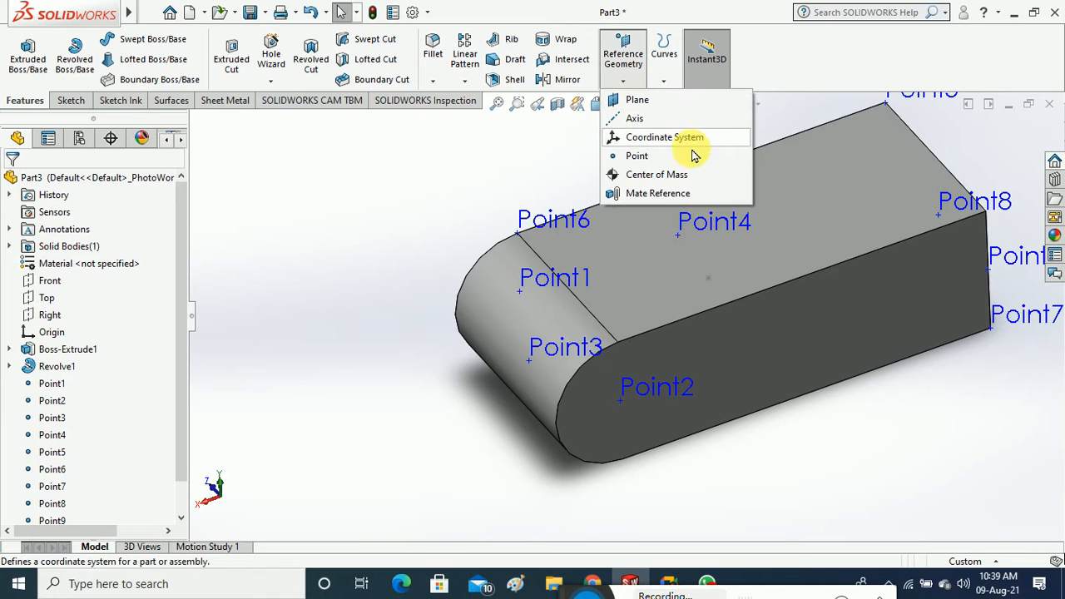
click(630, 155)
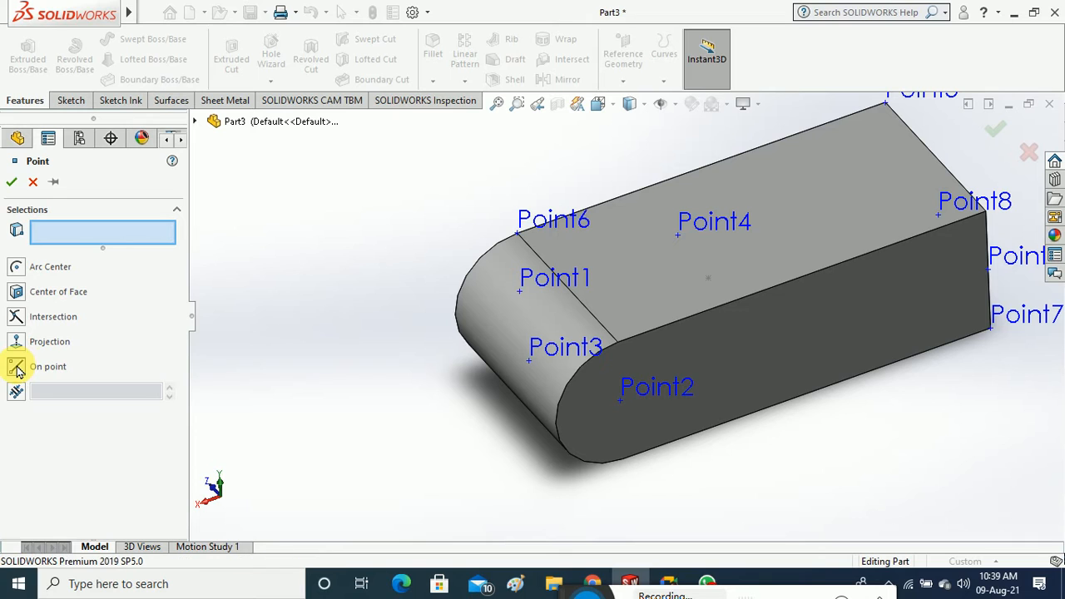
click(710, 286)
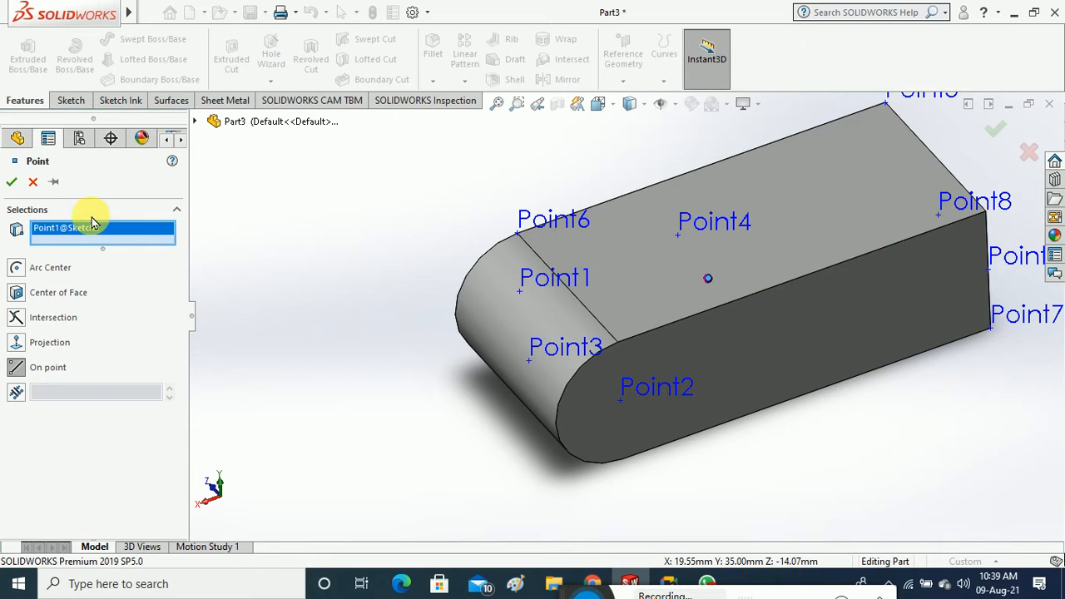
click(11, 183)
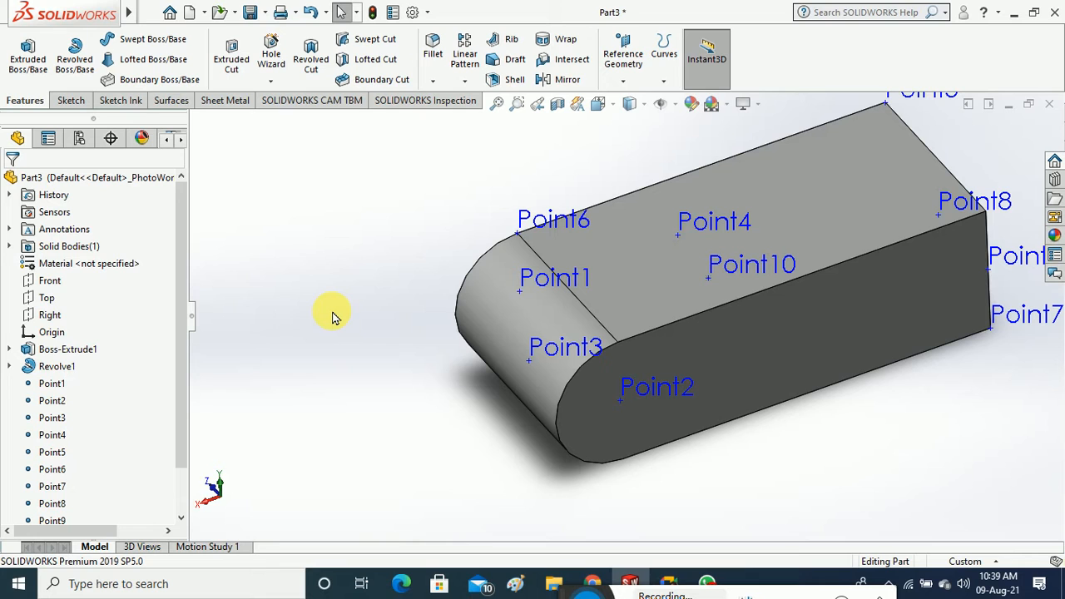
Create 10 reference points spaced 10 mm apart by Distance along the long edge between the top face and the side face carrying Point2
click(623, 80)
click(639, 157)
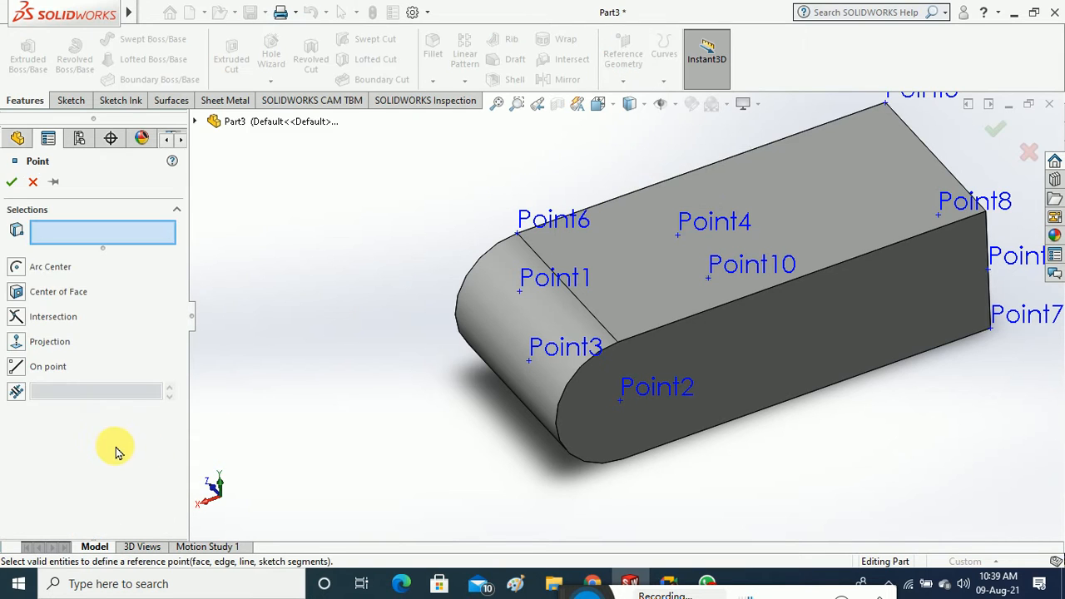
click(17, 393)
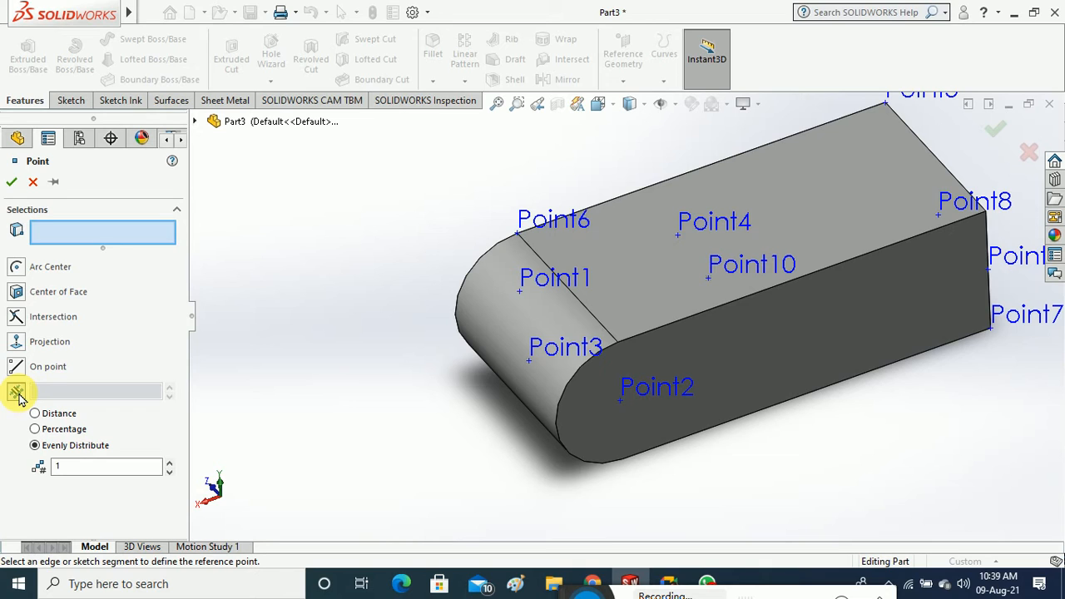
click(35, 413)
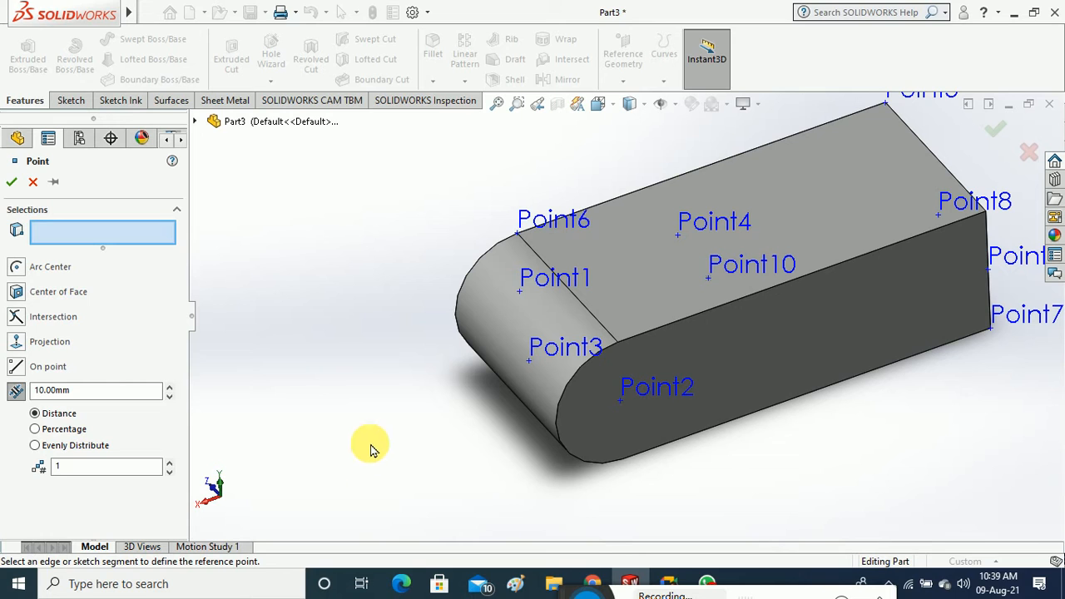
click(665, 327)
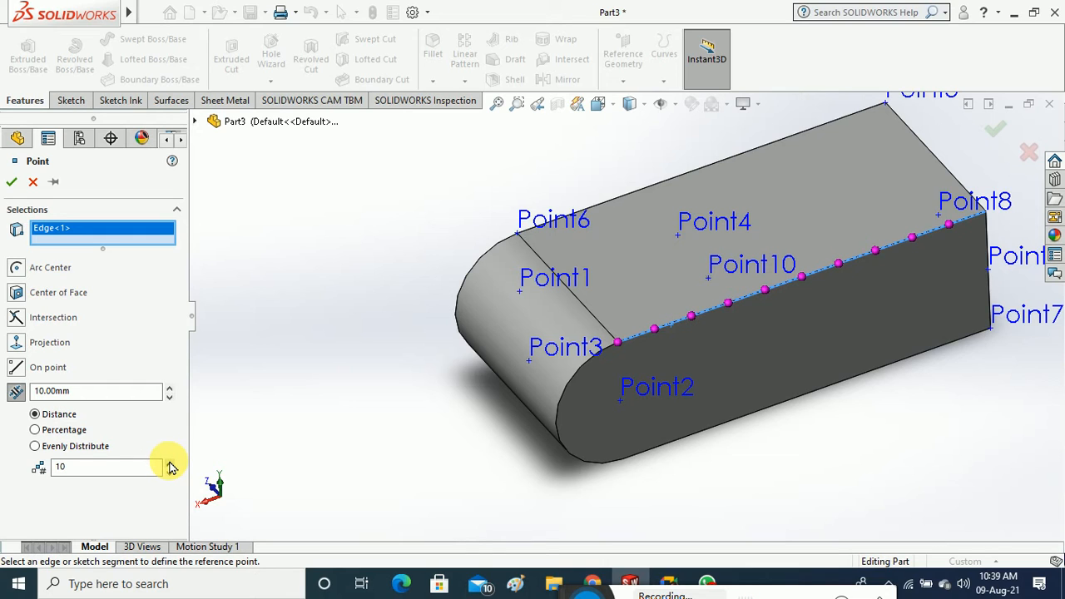
double_click(155, 393)
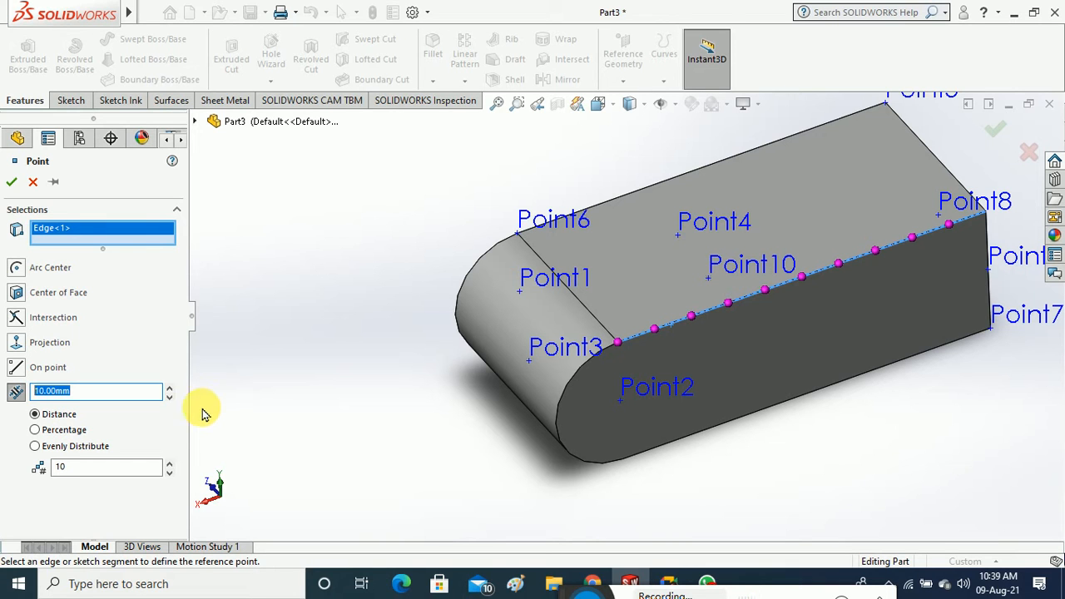
click(12, 183)
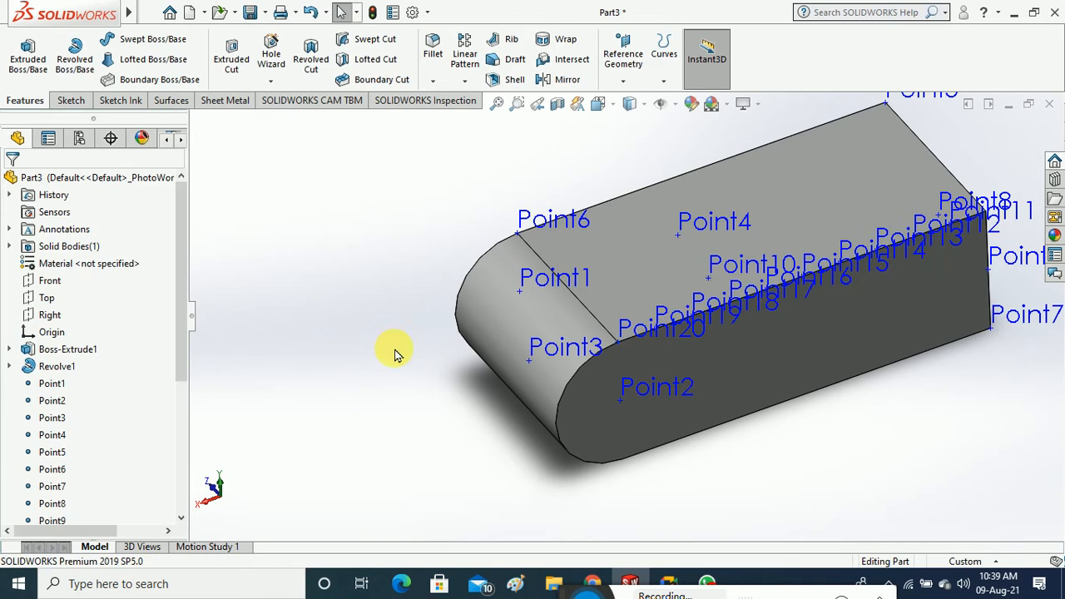
middle_drag(397, 357, 421, 378)
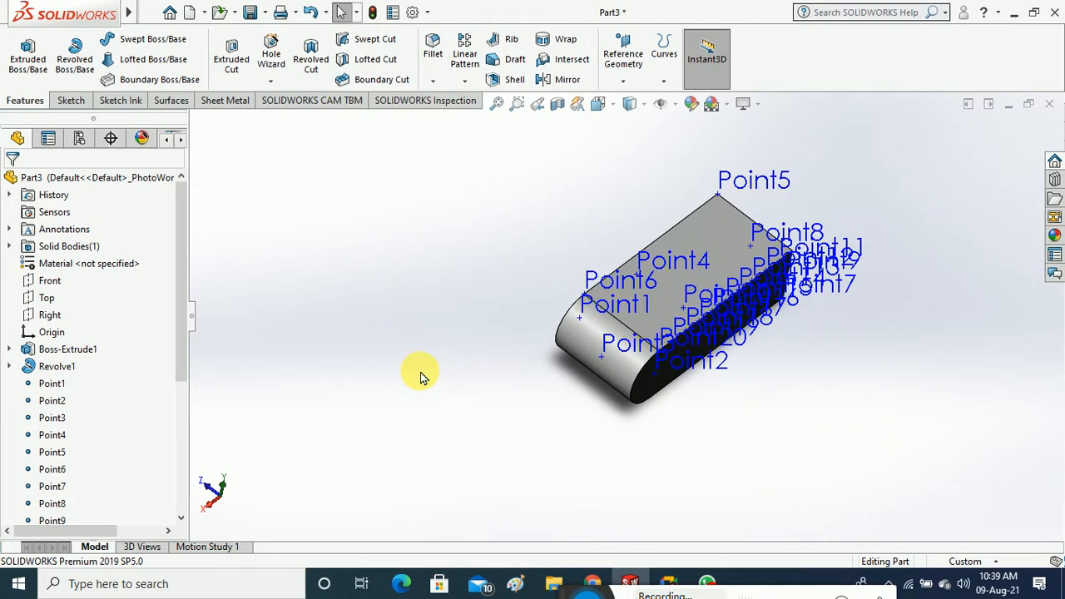
Close the block part without saving and create a new part document
click(1049, 103)
click(642, 302)
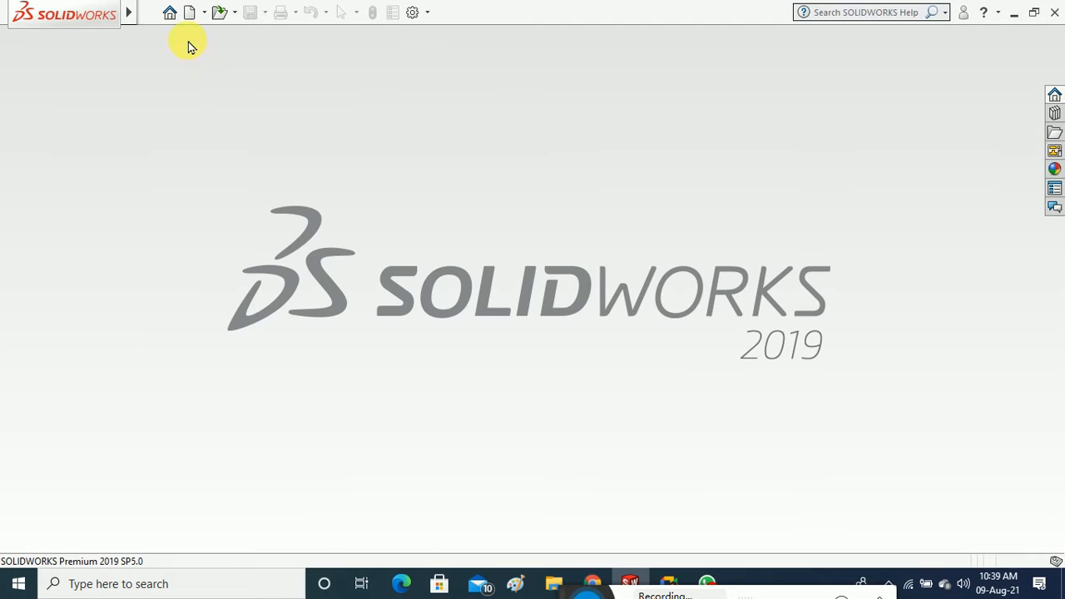
click(190, 13)
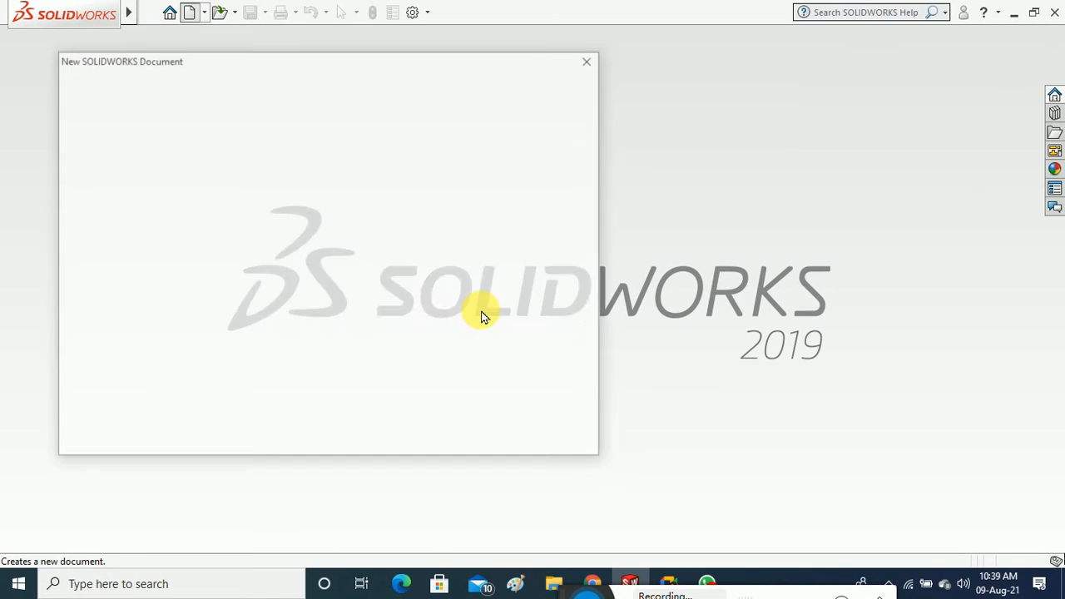
click(430, 422)
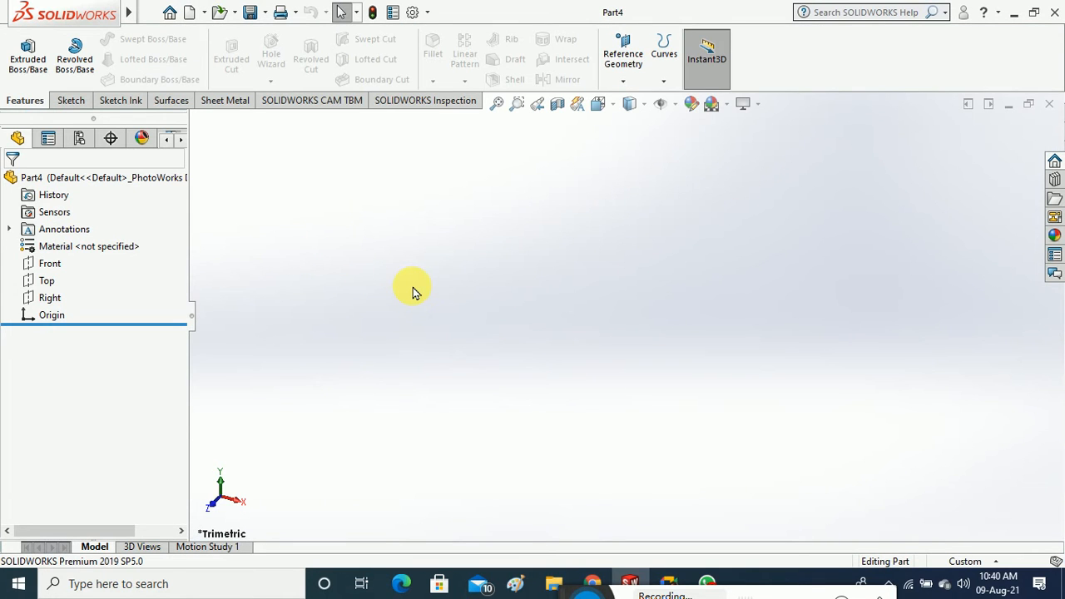
Sketch a circle about 83 mm in diameter centred on the origin on the Top plane
click(43, 280)
right_click(43, 280)
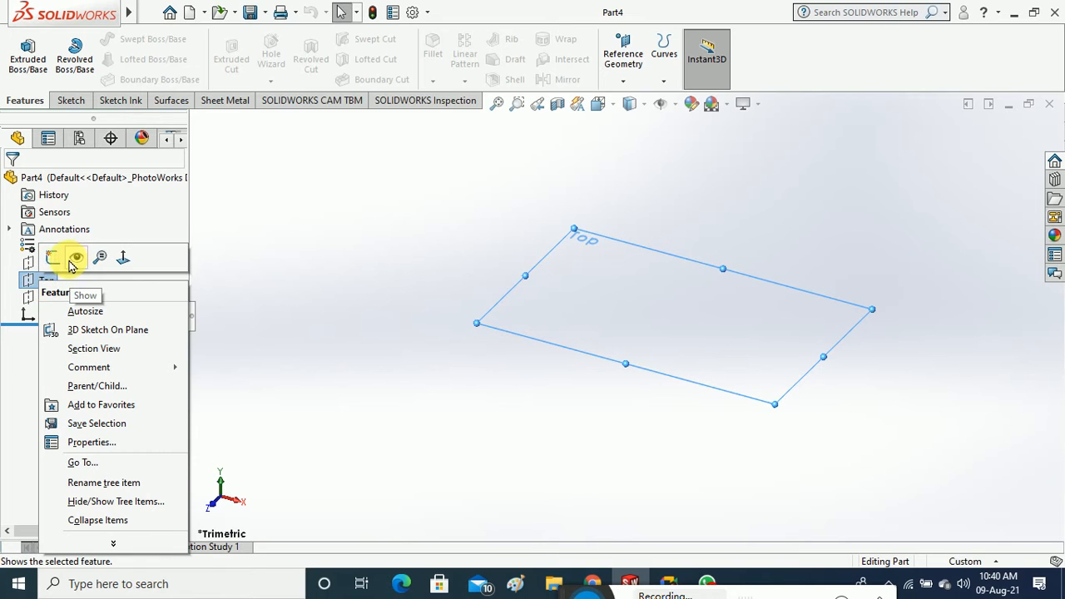
click(51, 257)
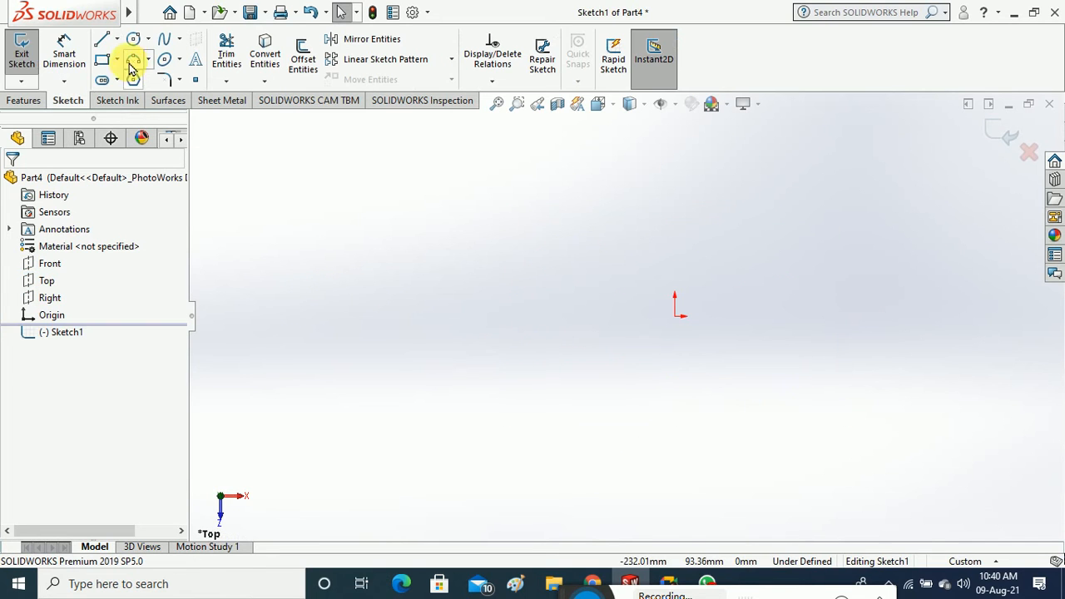
click(133, 39)
click(675, 317)
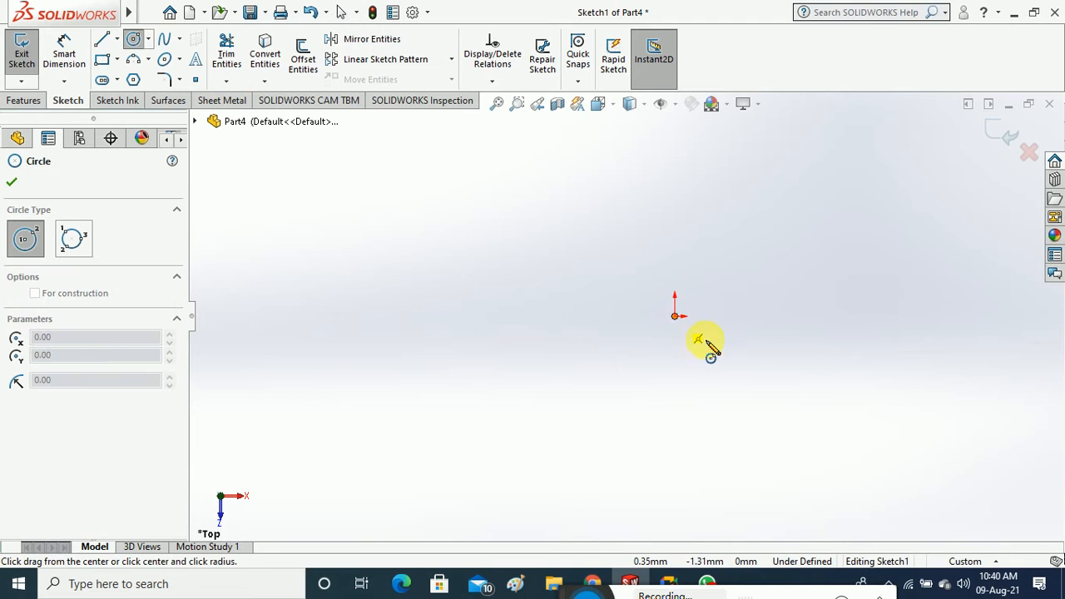
click(740, 381)
click(11, 182)
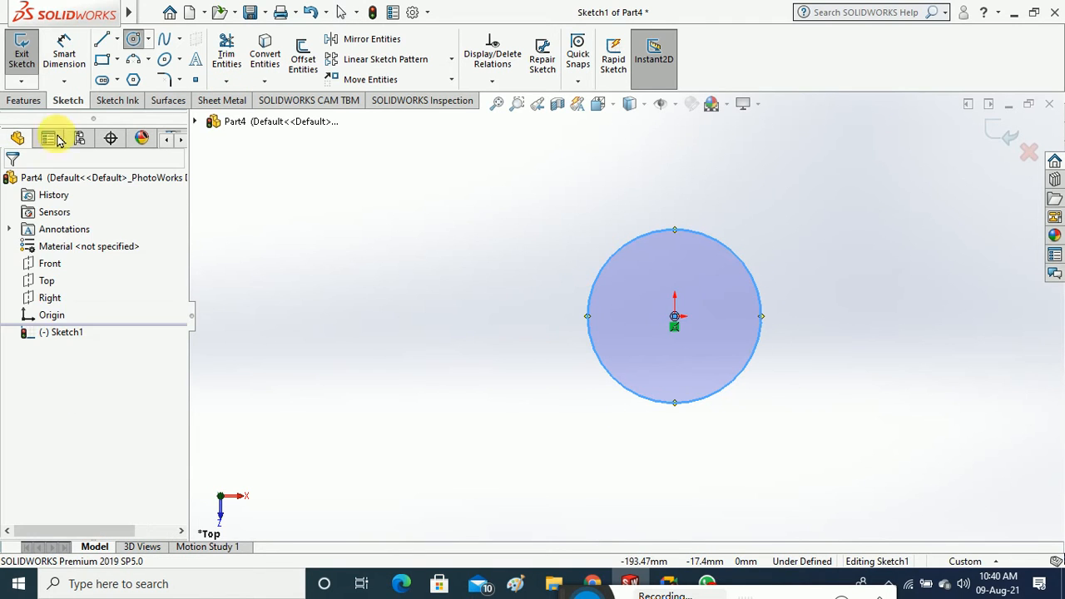
Dimension the circle's diameter and set it to 90 mm
click(64, 54)
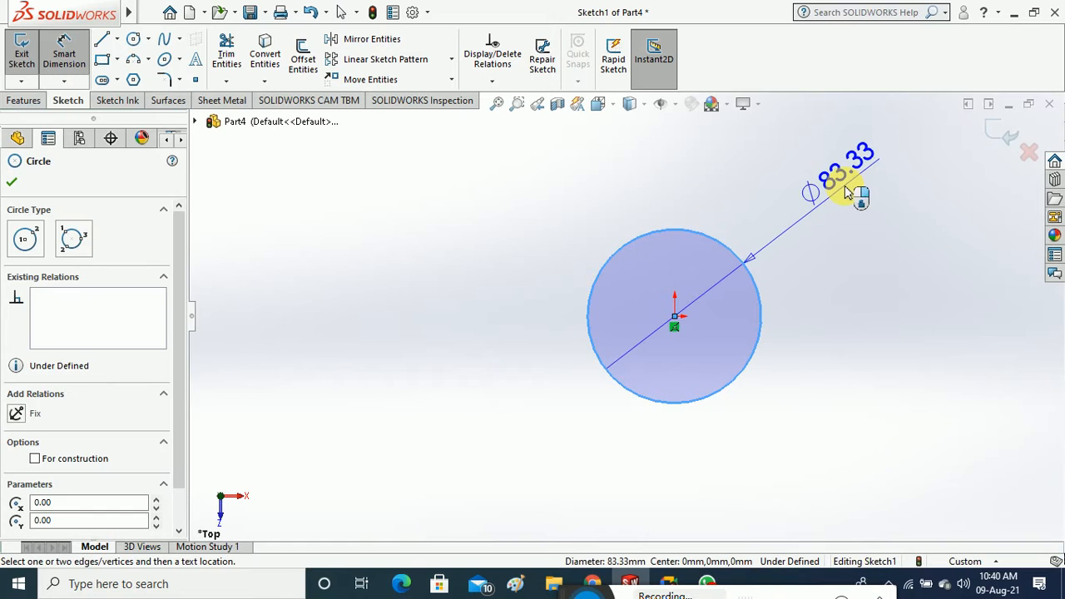
click(845, 191)
text(90)
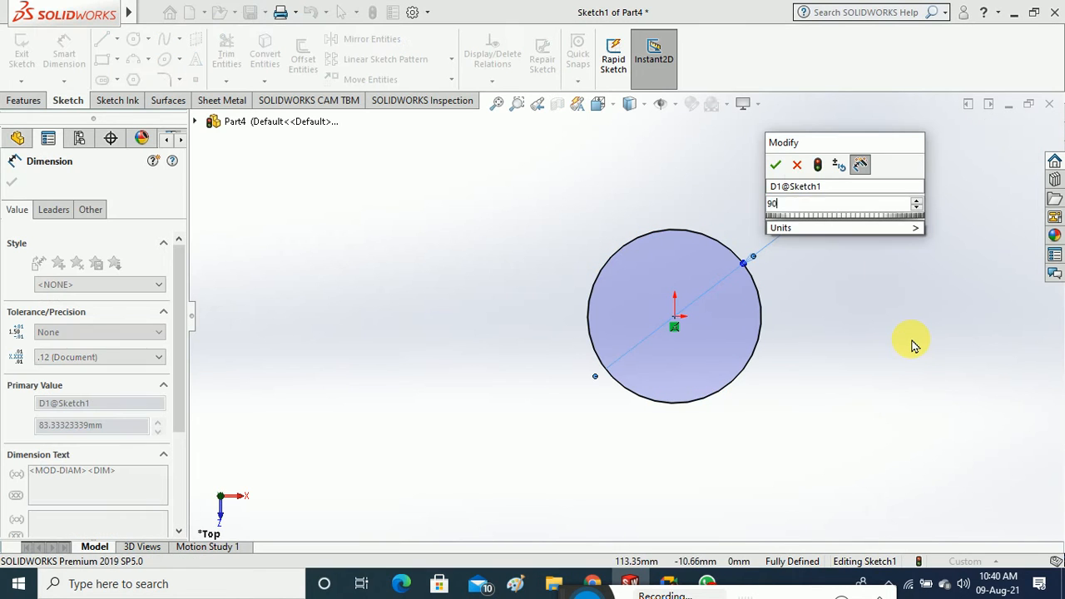
key(Return)
click(915, 344)
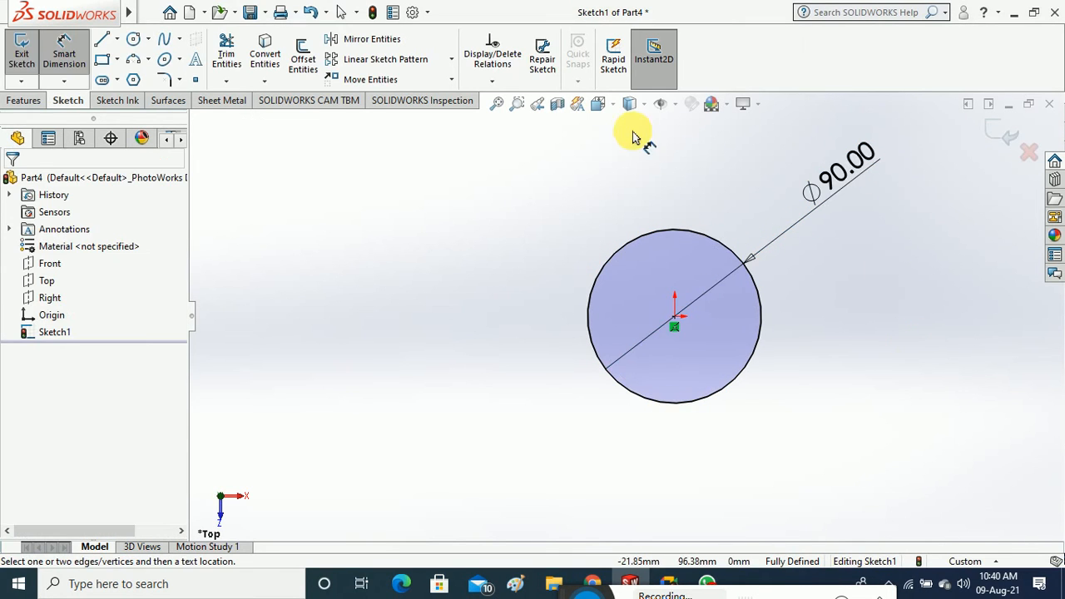
Extrude the circle as a boss, Blind 156 mm in Direction 1 and Blind 146 mm in Direction 2
click(23, 49)
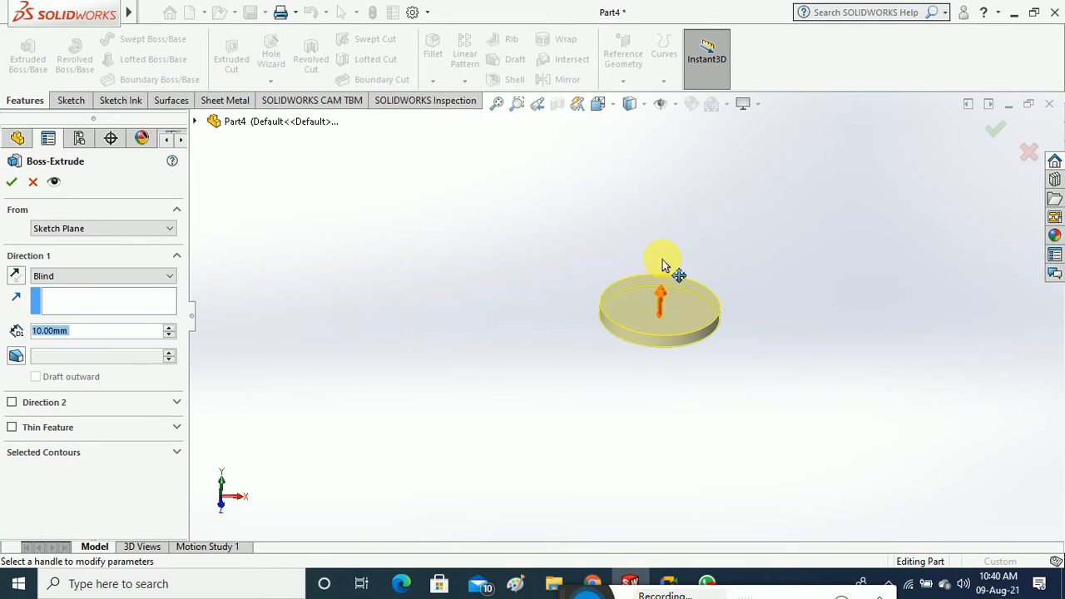
drag(662, 265, 678, 133)
drag(665, 353, 671, 504)
click(13, 183)
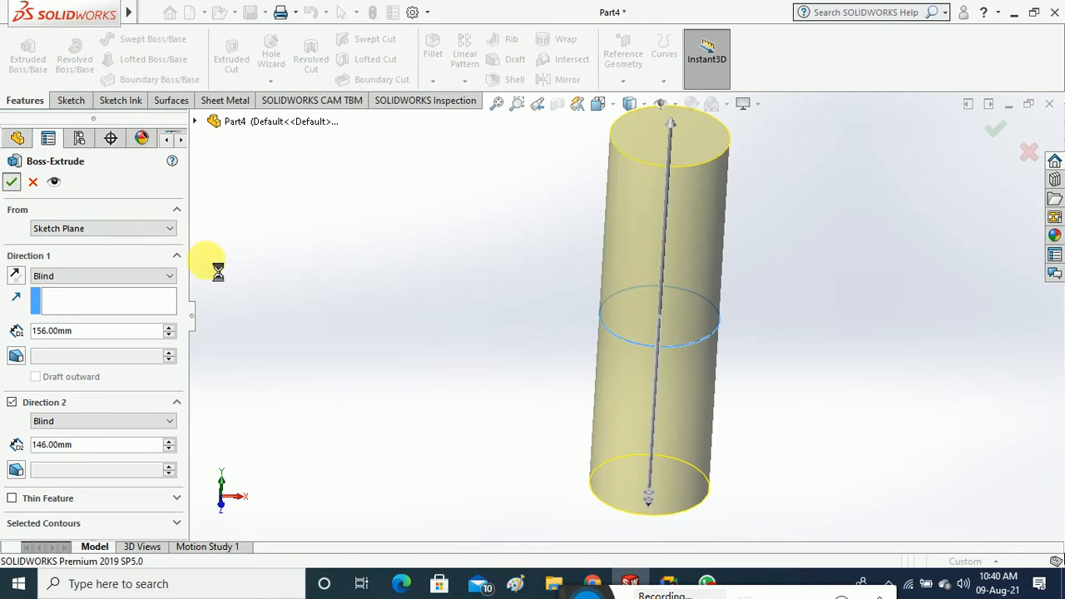
Start reference points along the cylinder's top circular edge, using the Evenly Distribute option
scroll(654, 219, down, 4)
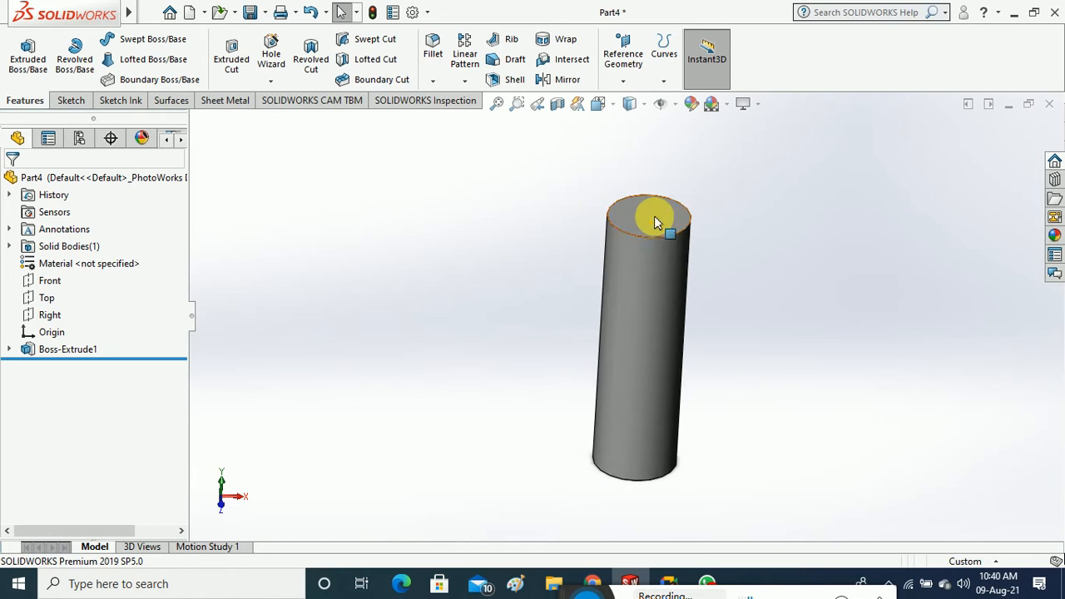
scroll(648, 219, down, 2)
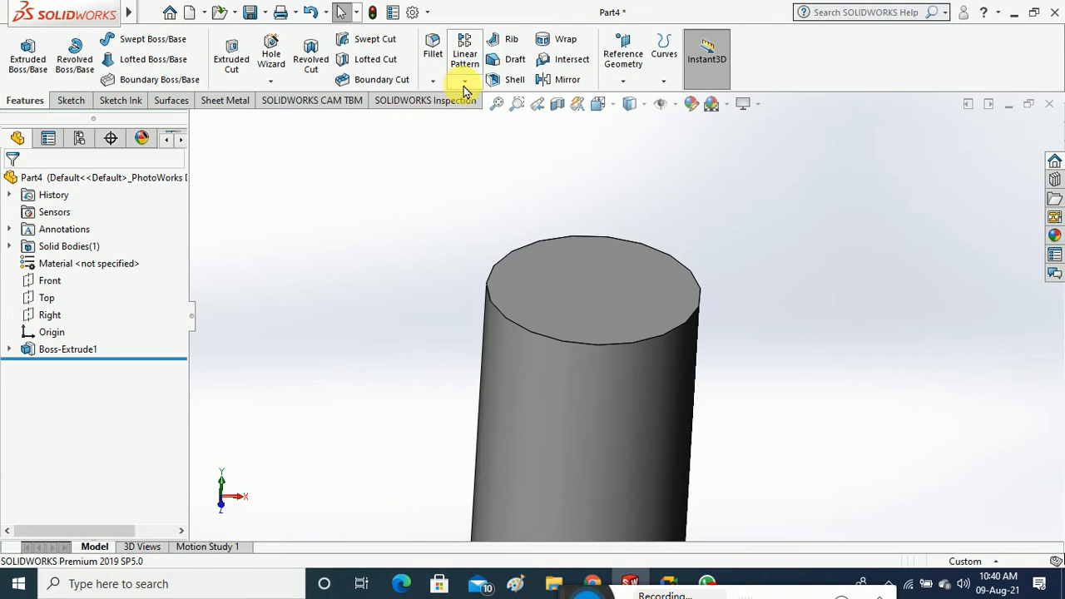
click(663, 81)
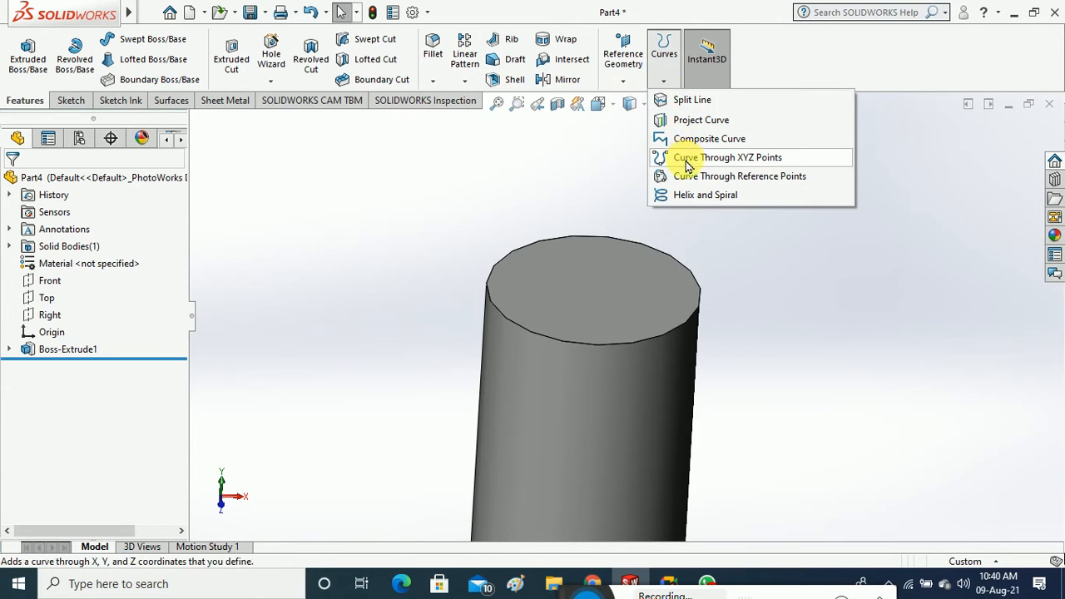
click(623, 81)
click(642, 156)
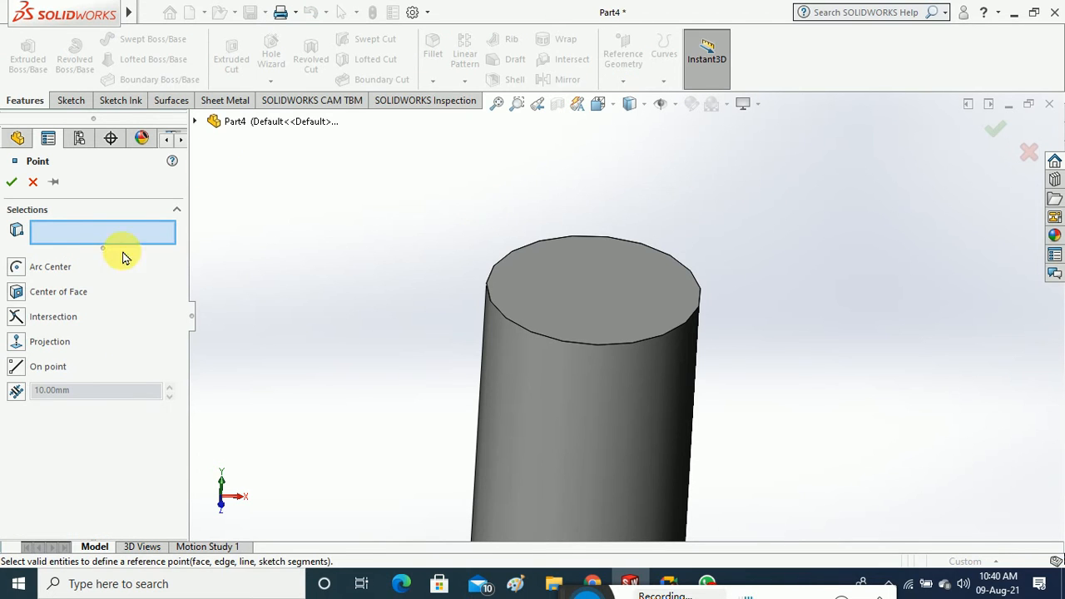
click(17, 392)
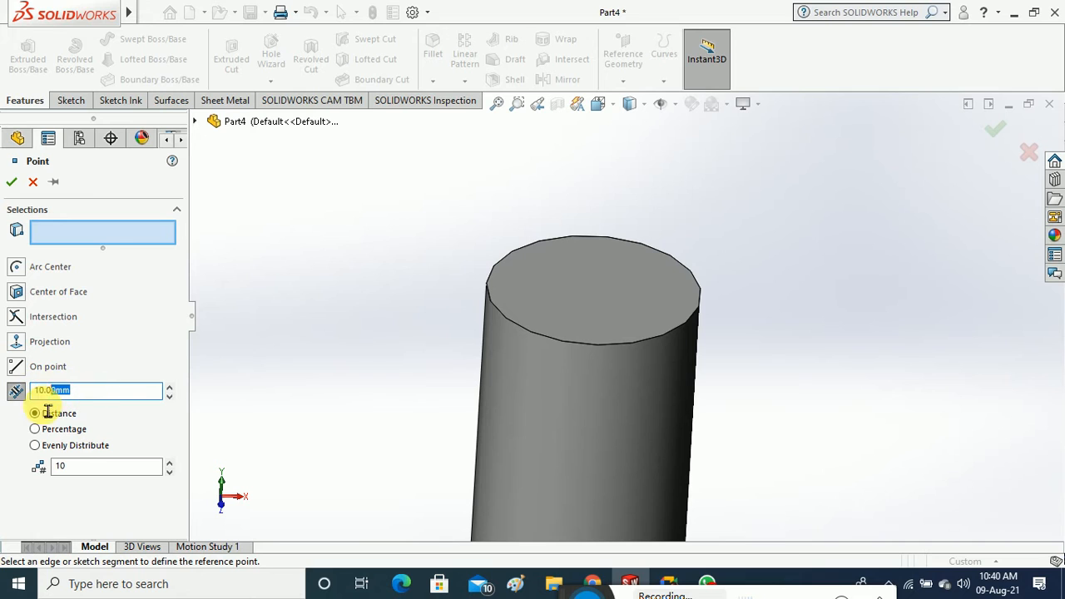
click(576, 344)
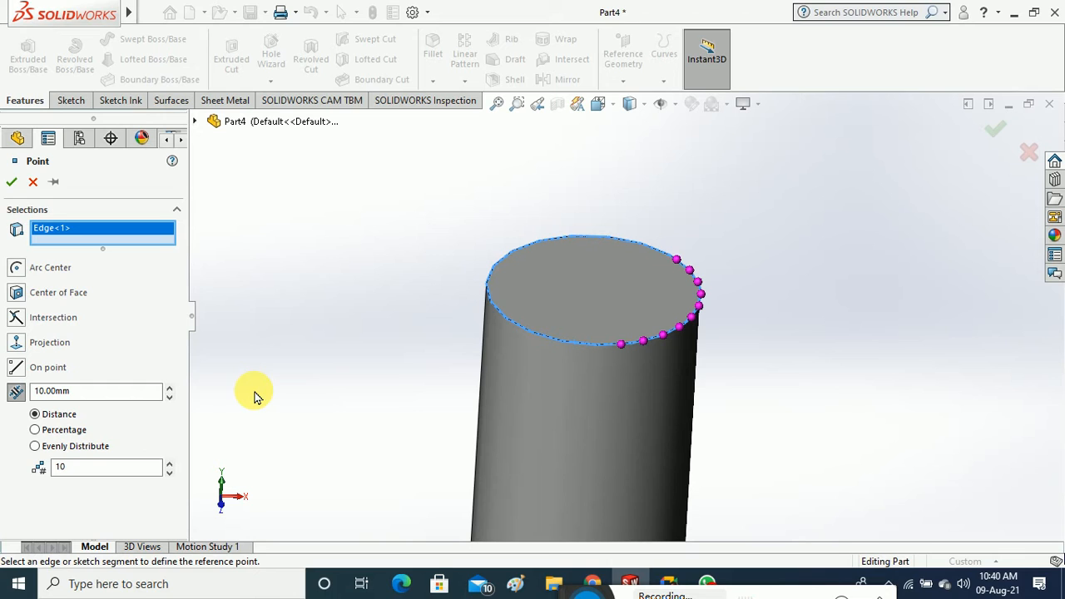
click(34, 447)
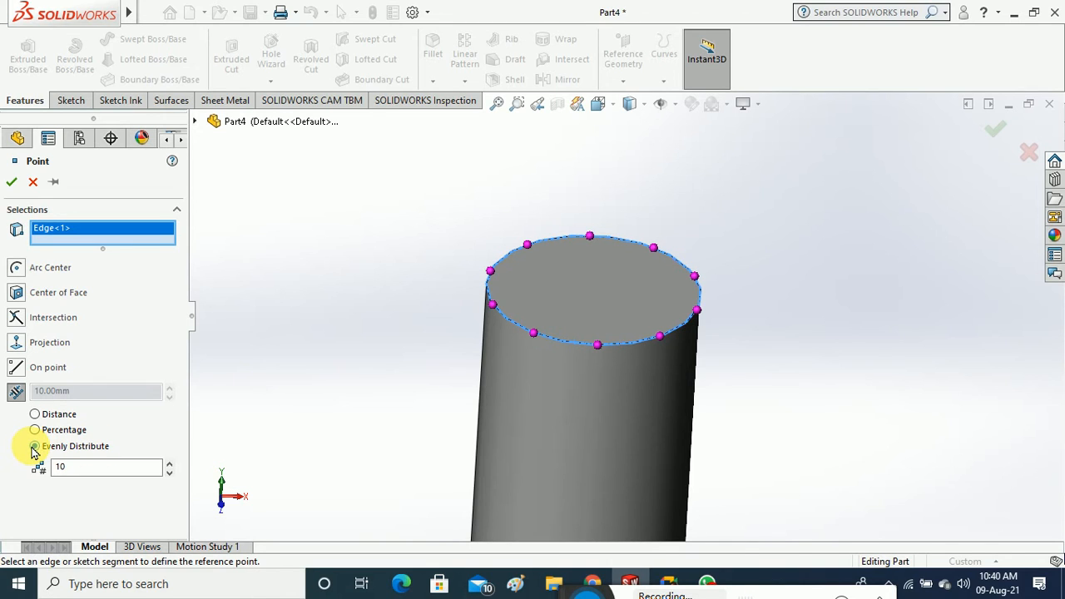
Increase the number of evenly distributed points on the top edge to 24
click(169, 466)
click(169, 465)
click(169, 465)
click(169, 465)
click(168, 465)
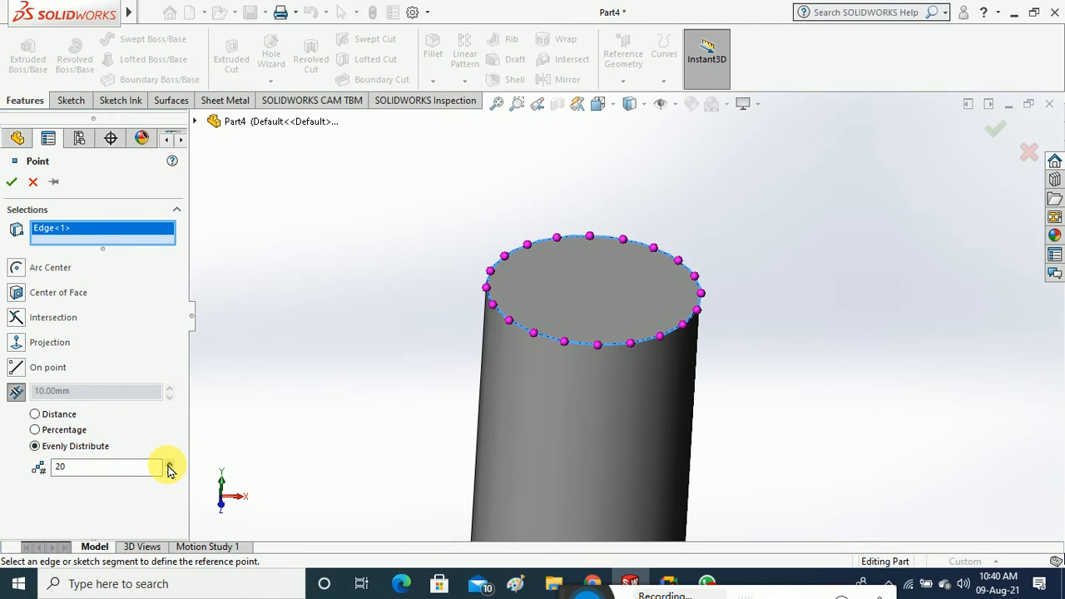
click(169, 465)
click(169, 465)
click(169, 465)
click(169, 465)
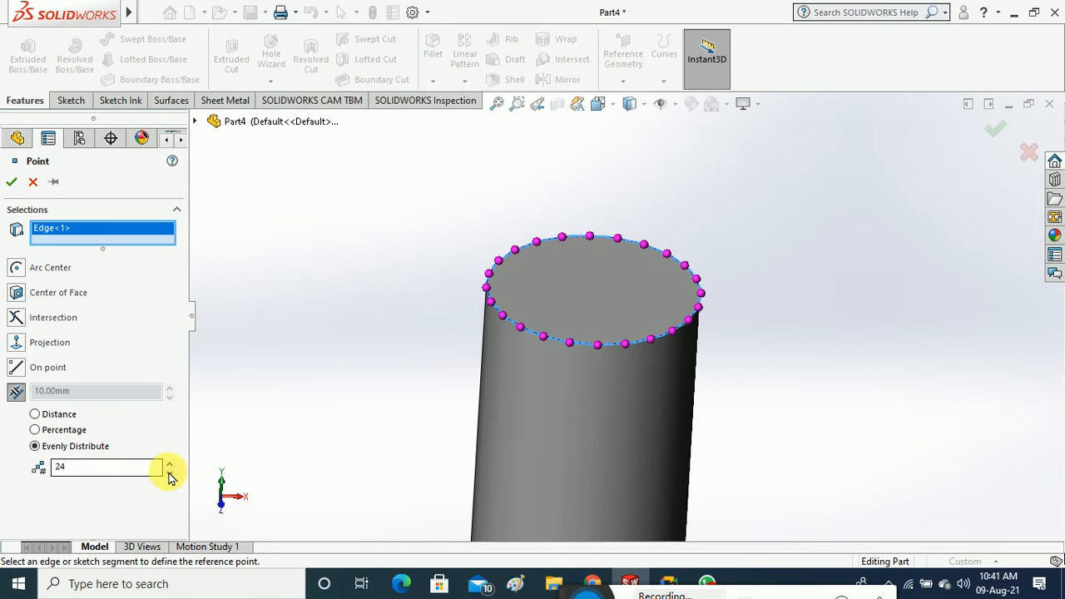
Reduce the number of points on the top edge to 14, create them and show points in the view
click(169, 474)
click(169, 474)
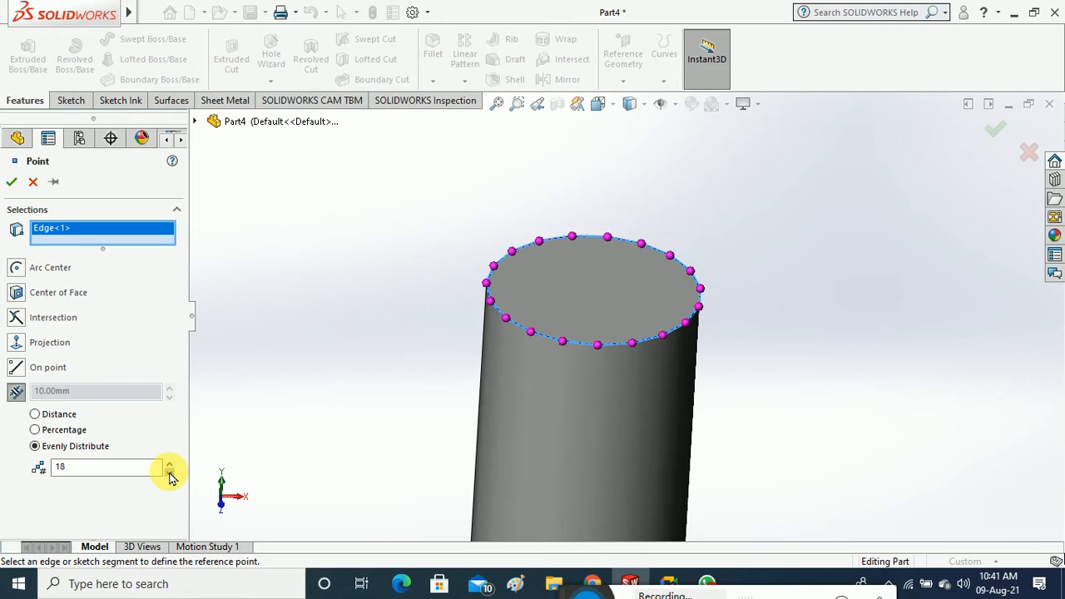
click(169, 475)
click(169, 475)
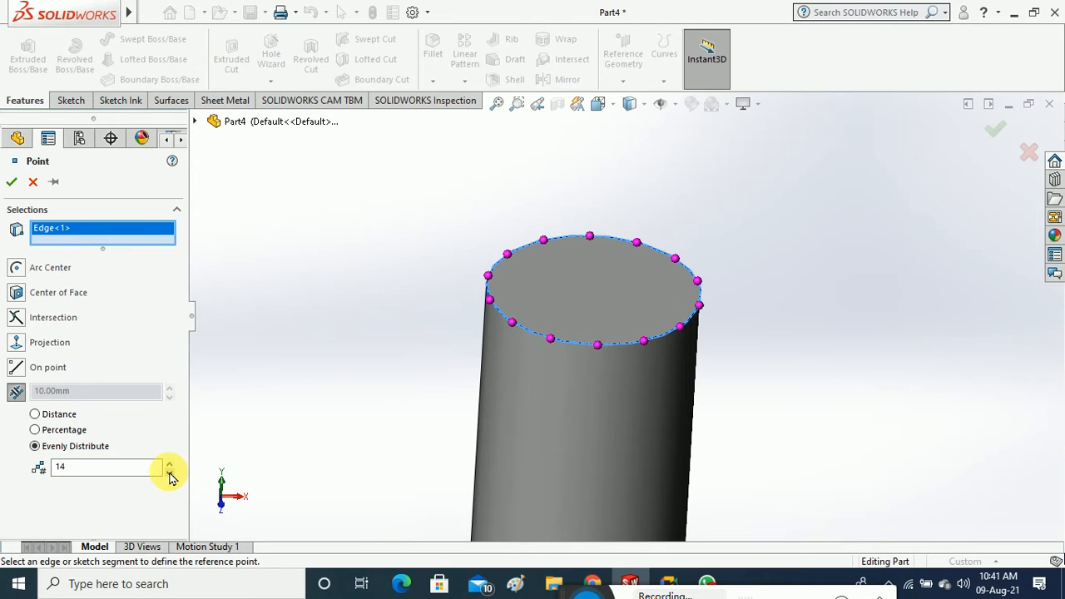
click(12, 181)
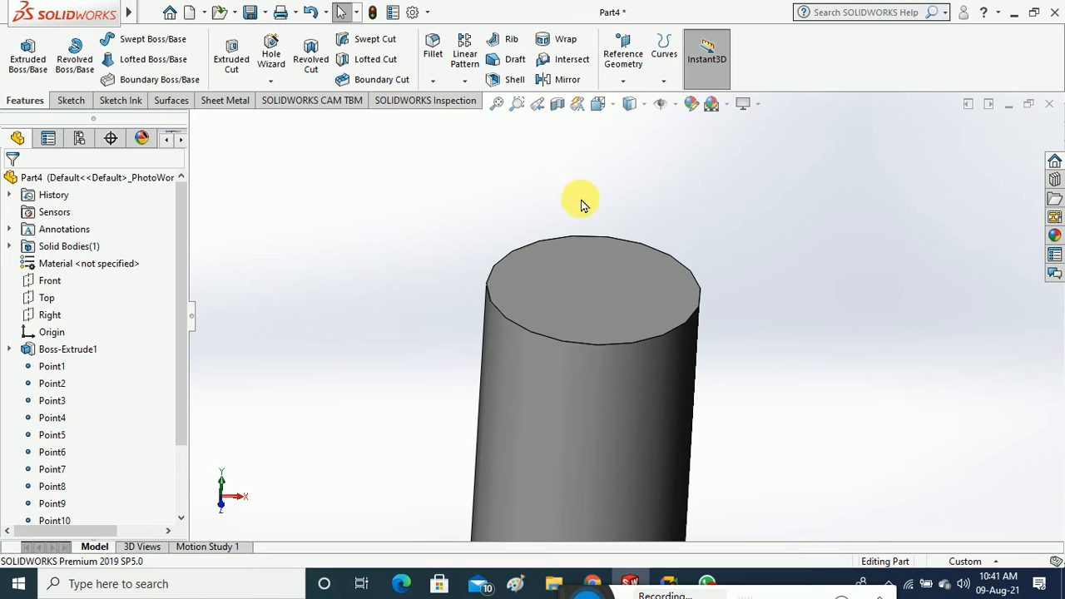
click(661, 104)
click(683, 169)
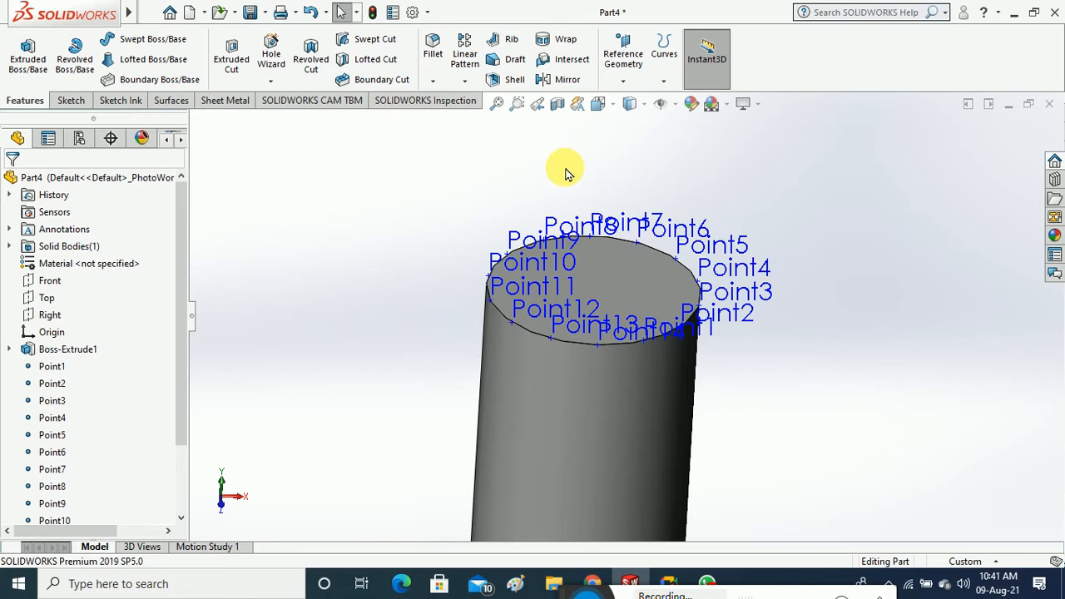
Start another set of evenly distributed reference points along the cylinder's bottom circular edge
click(628, 83)
click(637, 155)
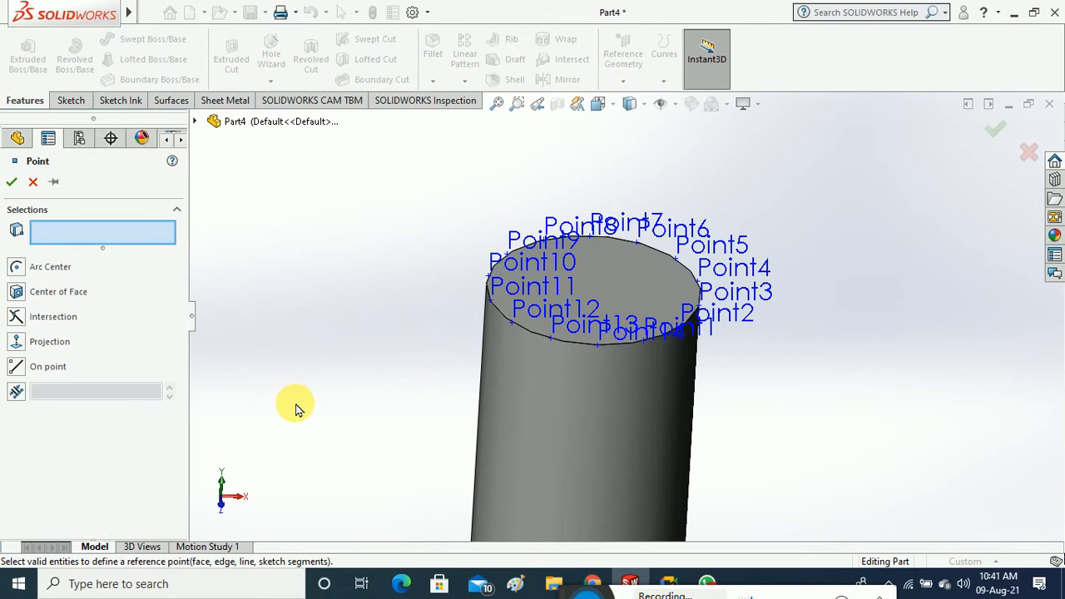
middle_drag(295, 408, 207, 325)
click(16, 391)
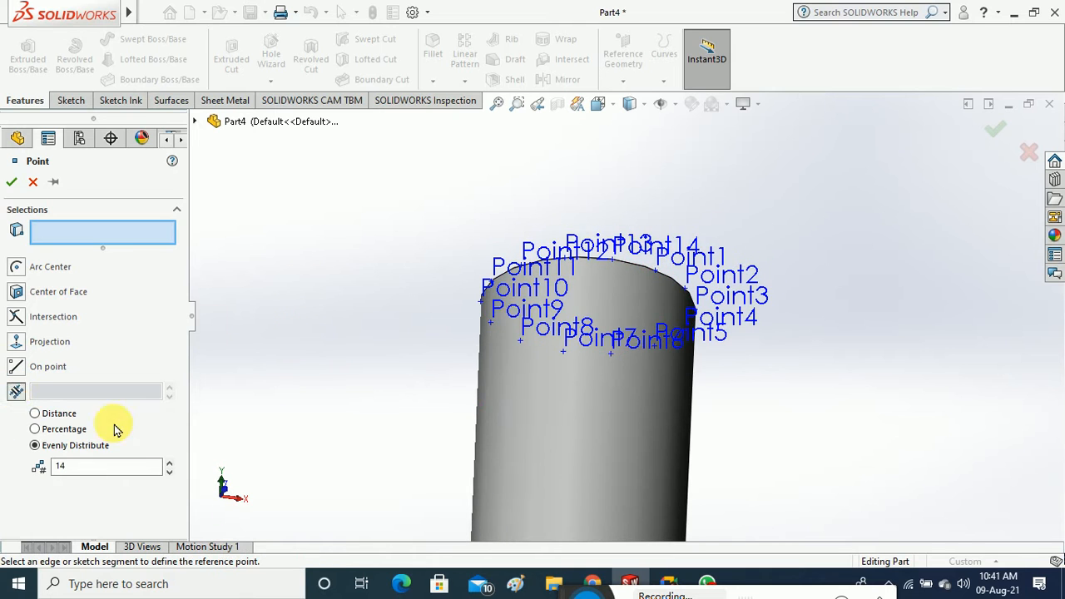
middle_drag(295, 428, 418, 447)
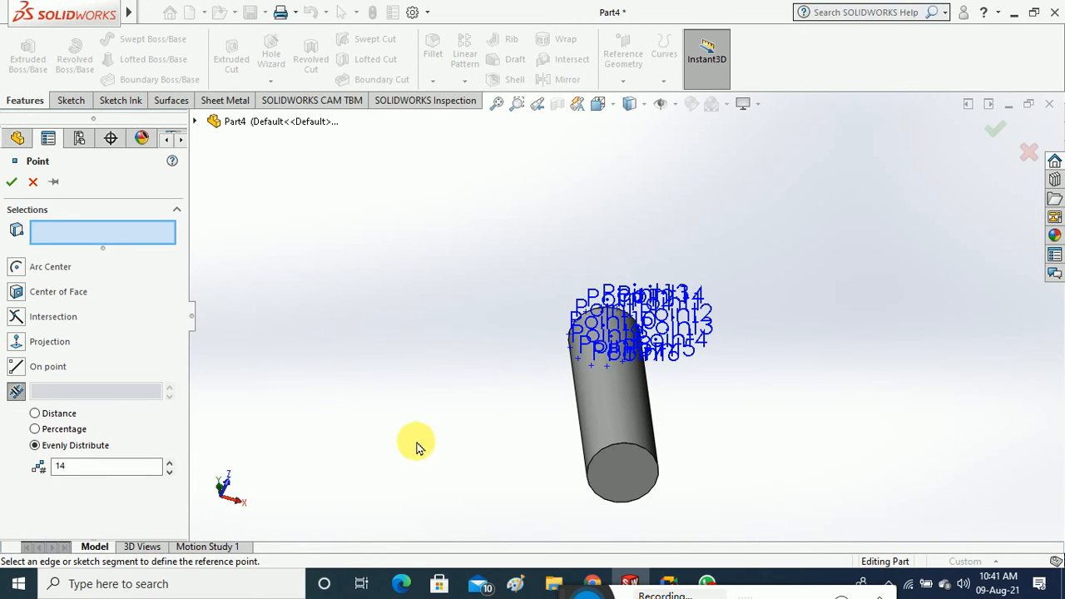
scroll(502, 449, down, 5)
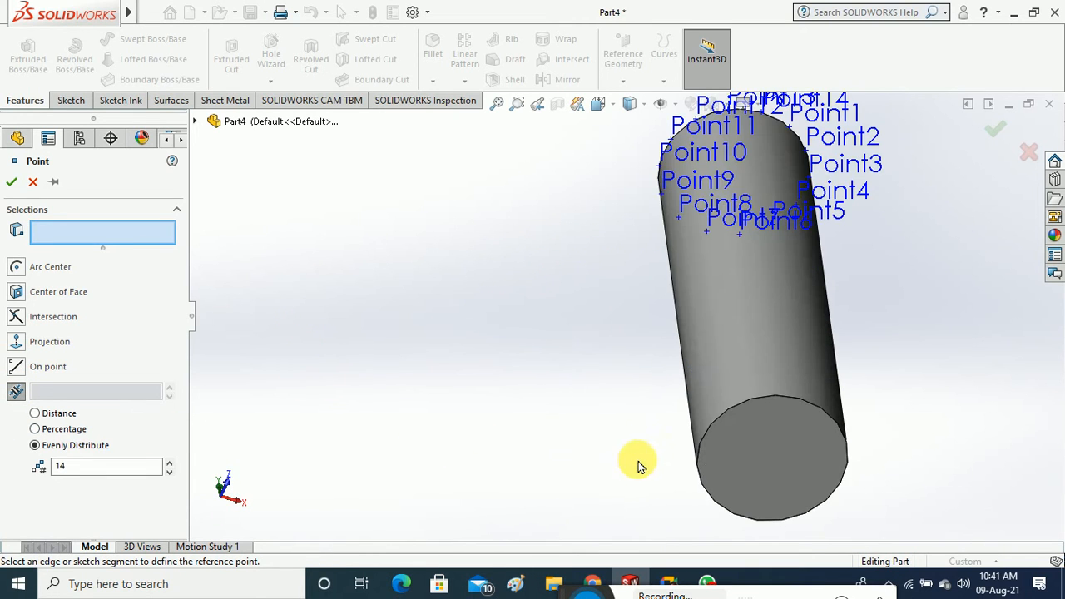
click(791, 398)
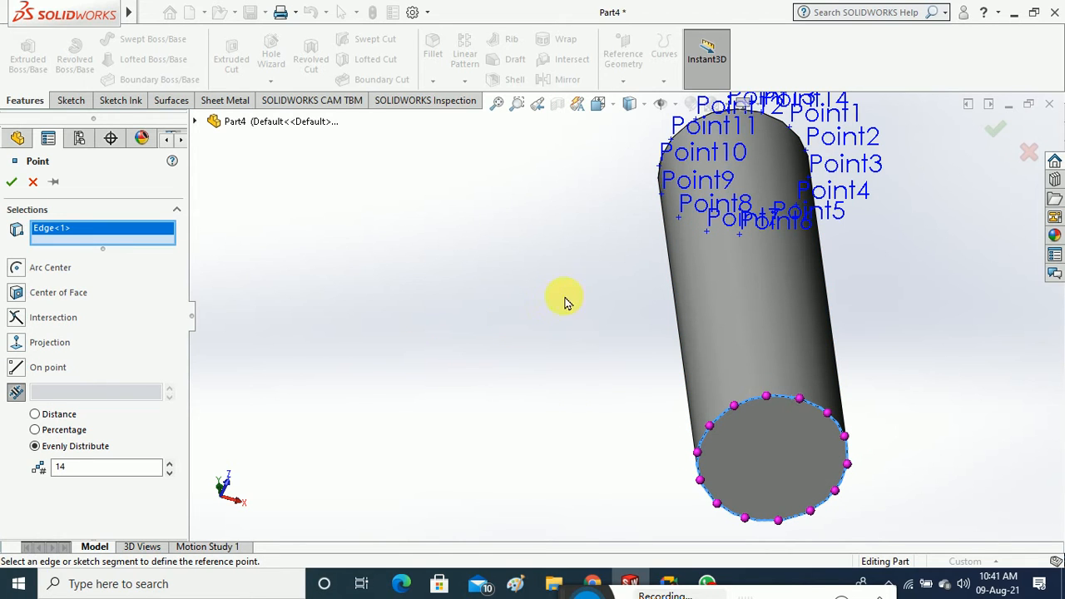
Set the number of points on the bottom edge to 7 and create them
click(170, 475)
click(169, 476)
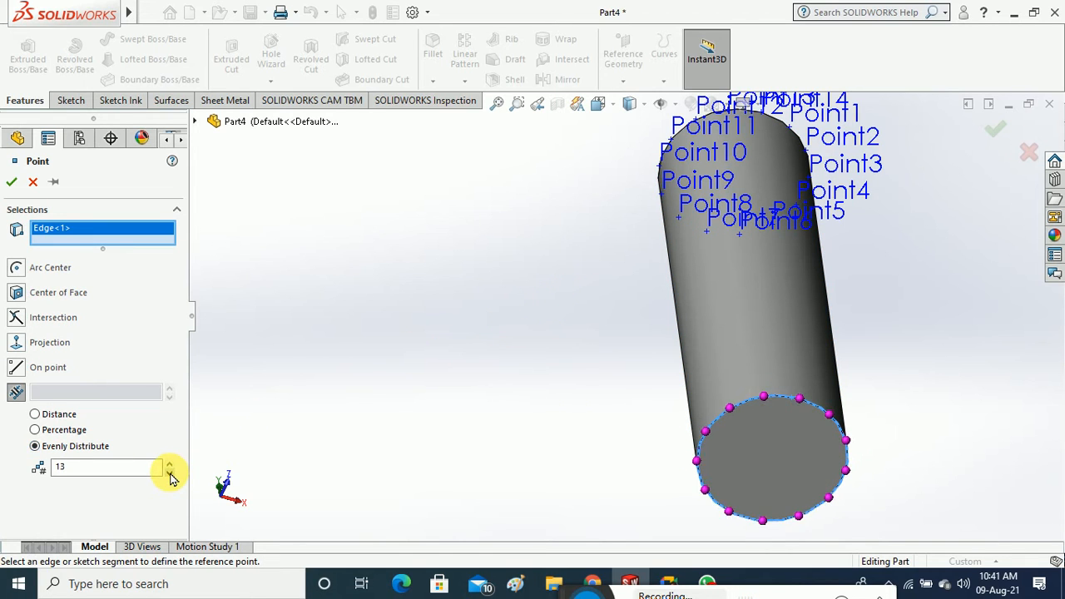
click(170, 476)
click(170, 476)
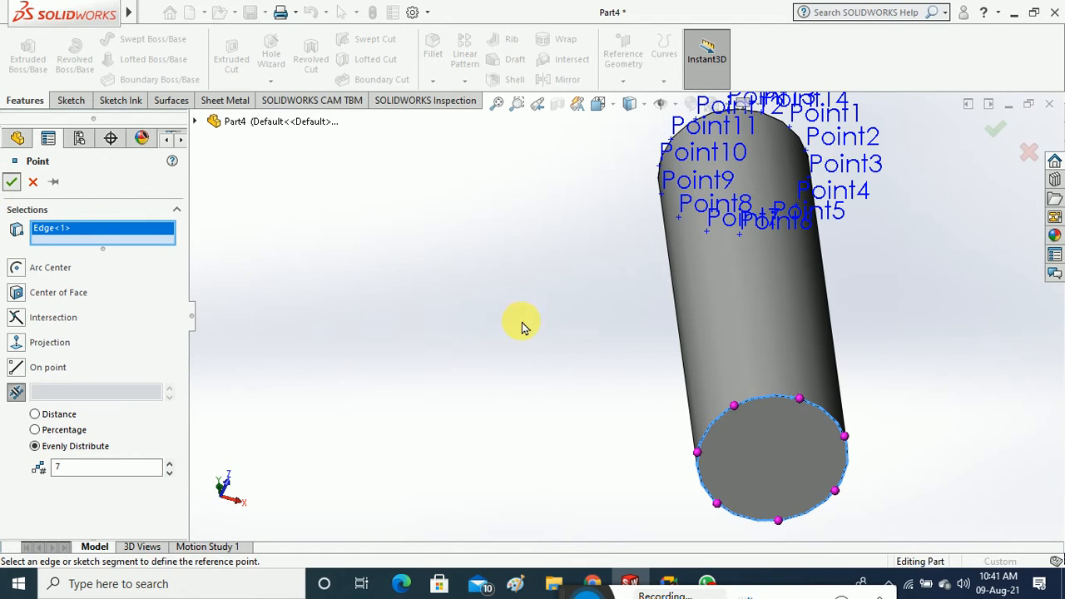
key(Return)
Start a Curve Through Reference Points with Point9 on the top edge as its first point
middle_drag(580, 316, 697, 399)
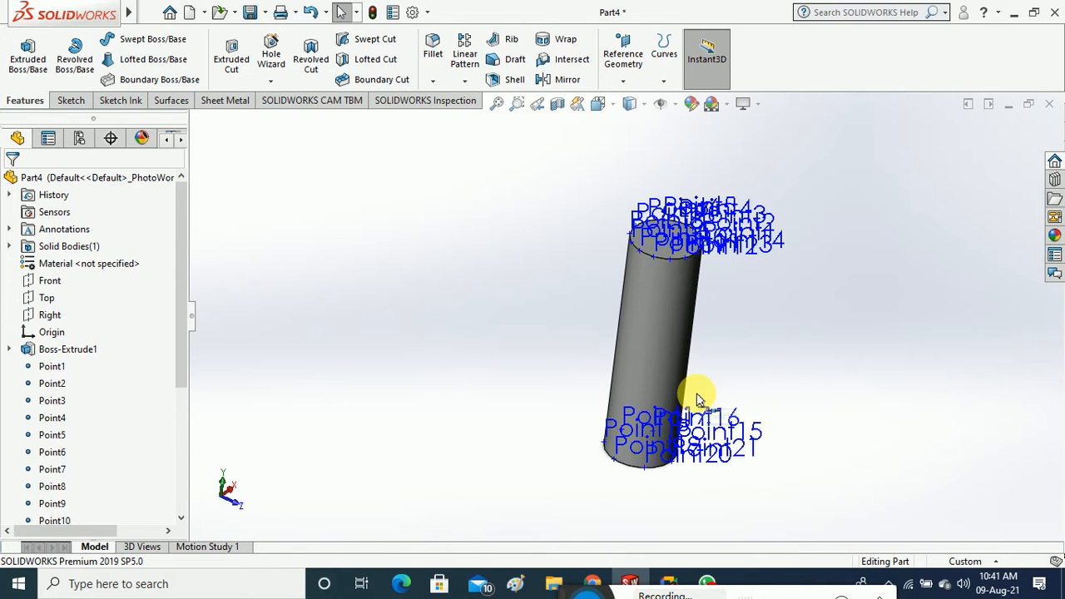
scroll(697, 394, up, 1)
scroll(684, 435, down, 1)
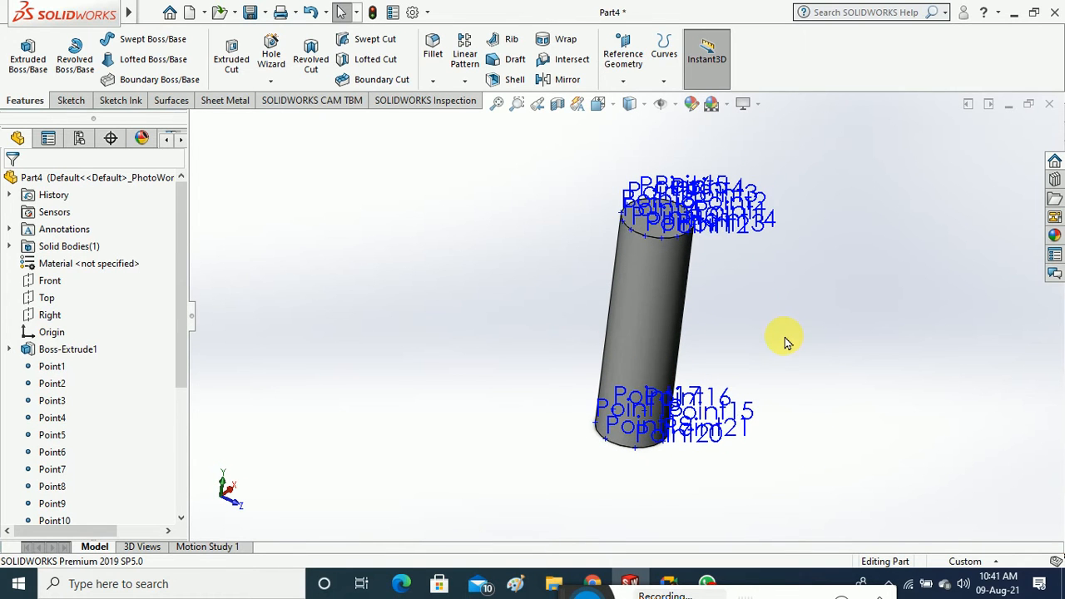
click(624, 81)
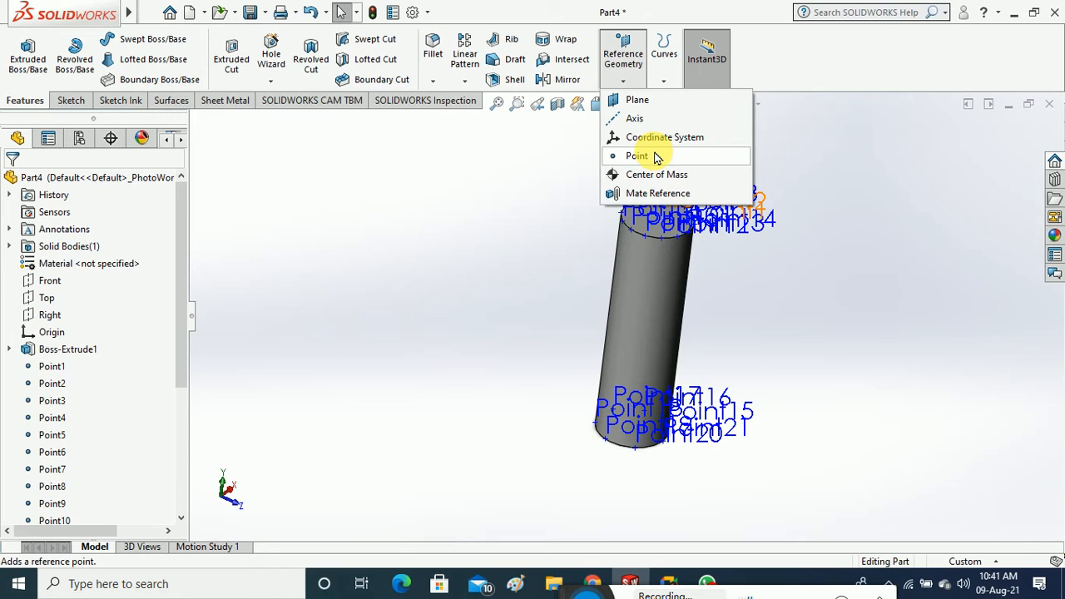
click(664, 84)
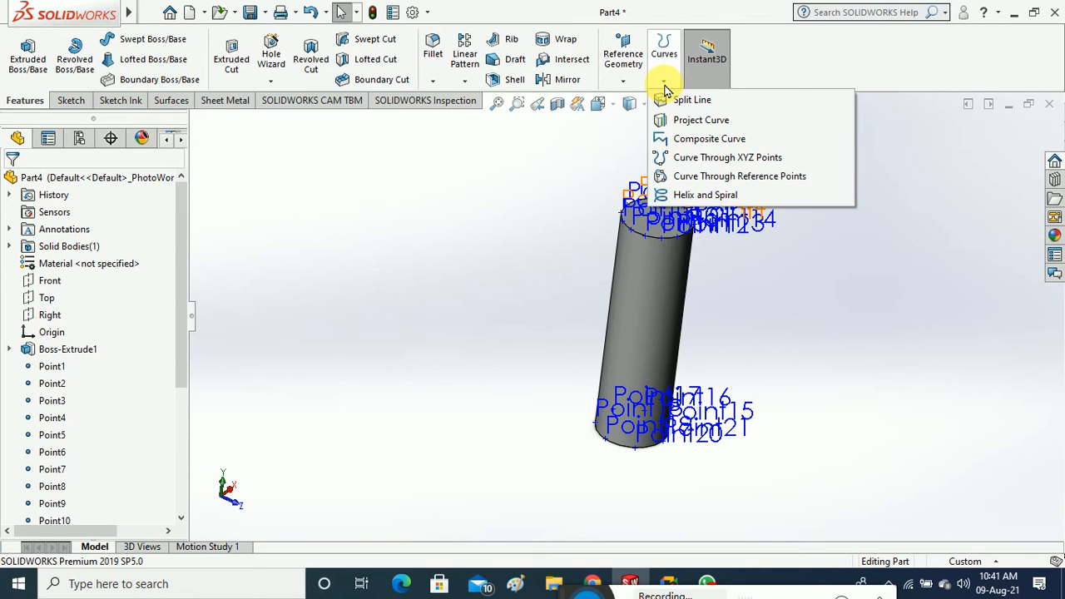
click(740, 177)
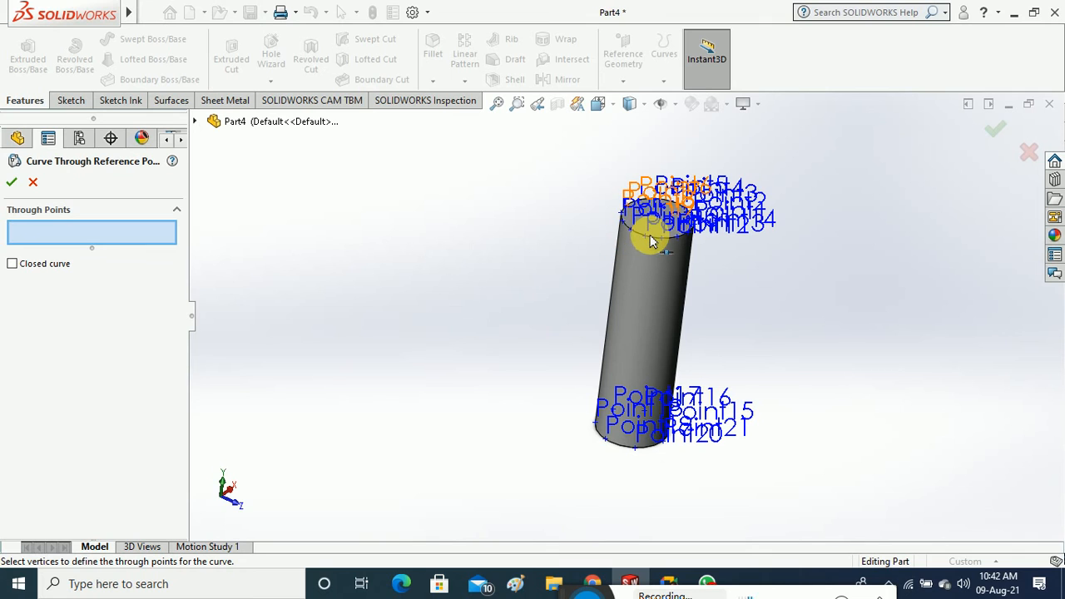
scroll(647, 243, down, 5)
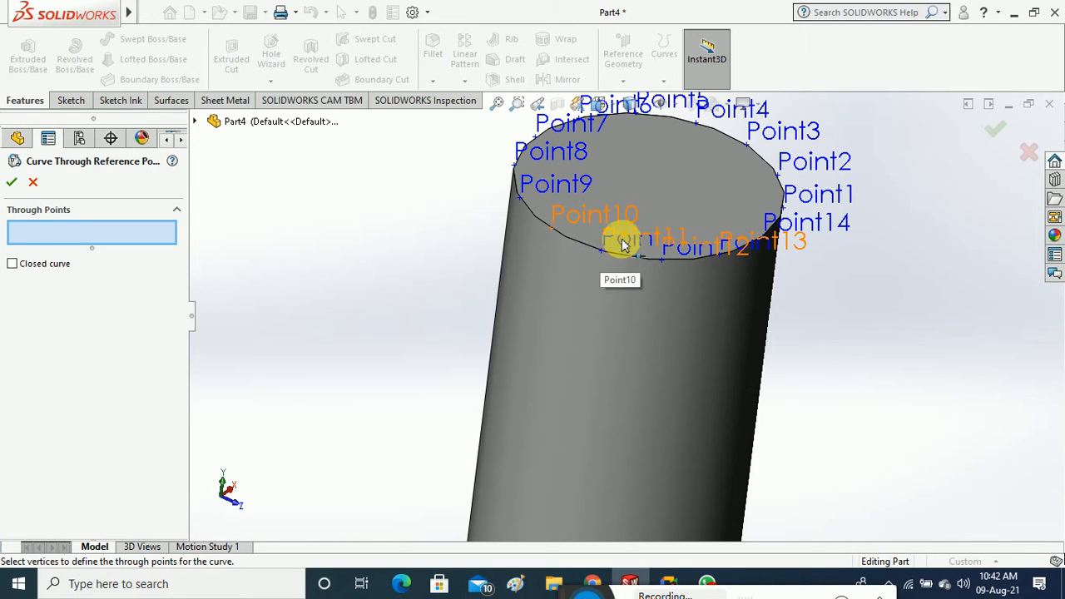
ctrl+middle_drag(640, 247, 705, 327)
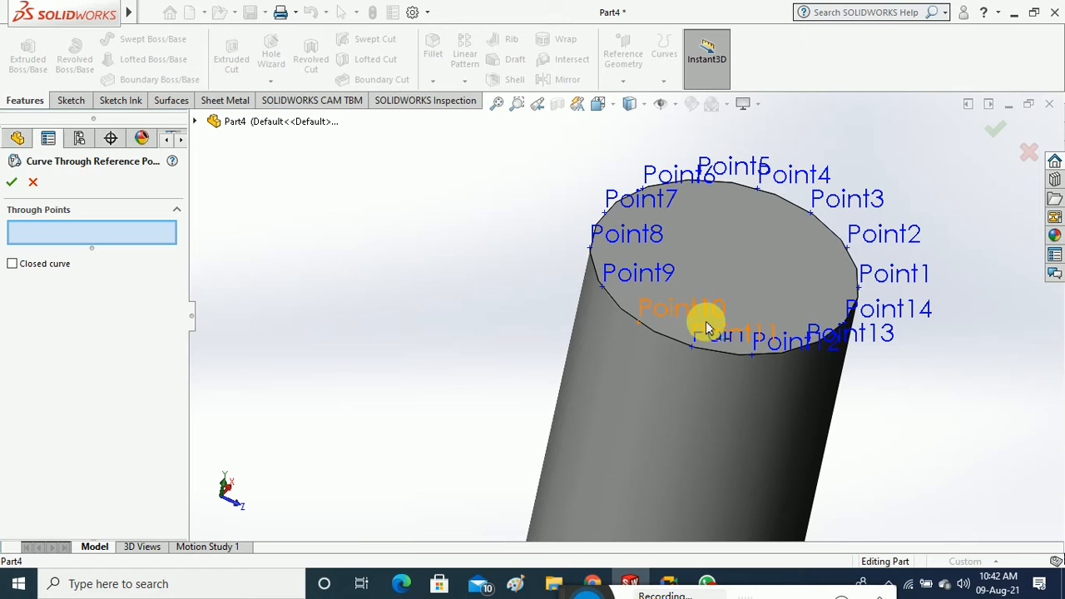
click(646, 316)
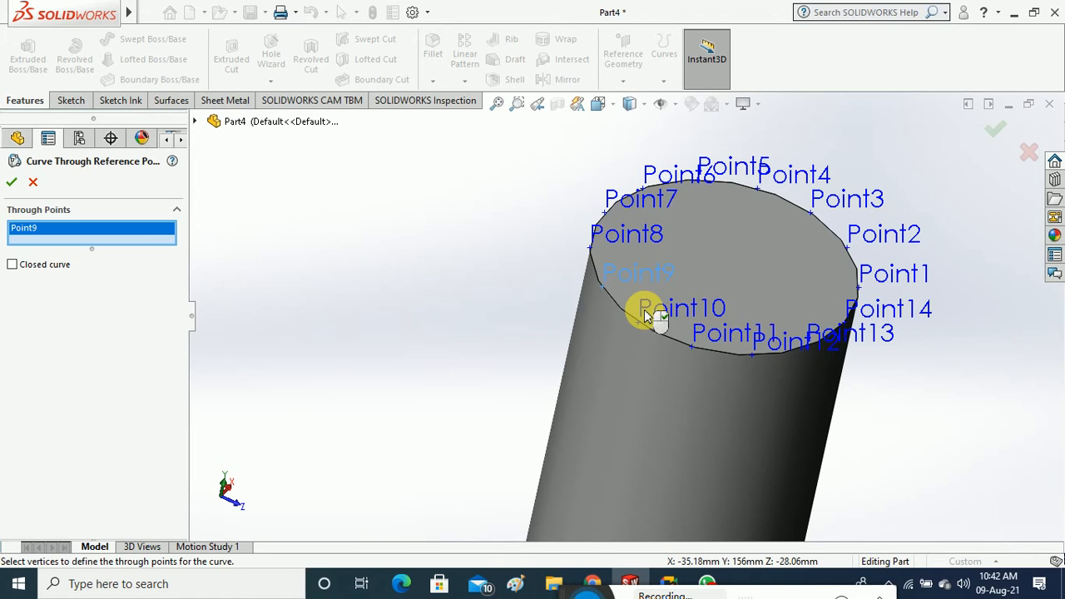
Add Point19 on the bottom edge as the second through point and create the curve
scroll(578, 290, up, 5)
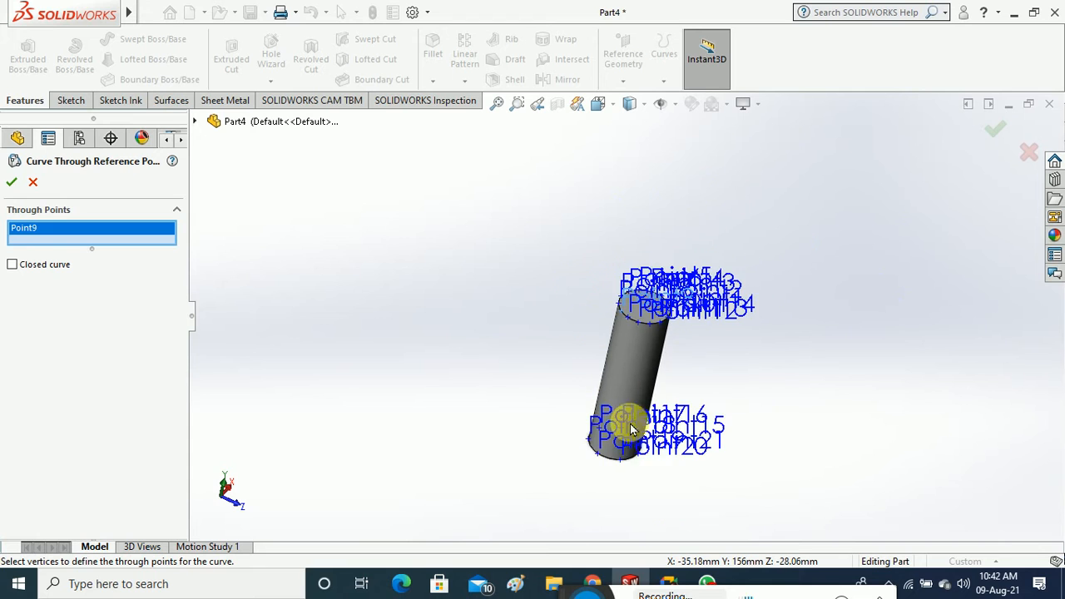
scroll(626, 466, down, 3)
scroll(626, 466, down, 2)
click(591, 373)
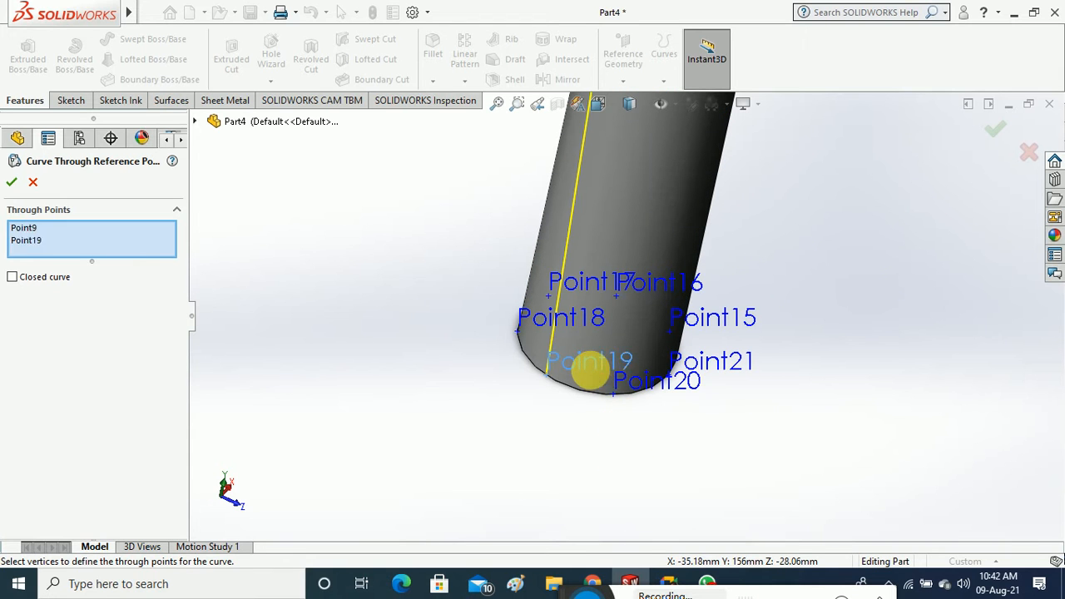
middle_drag(589, 426, 706, 335)
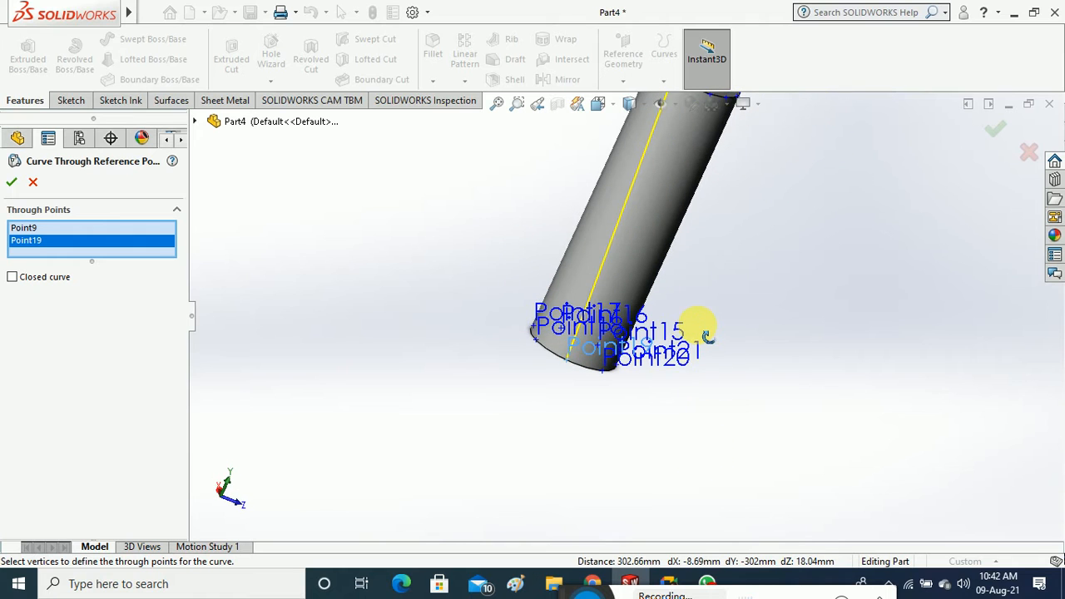
click(10, 184)
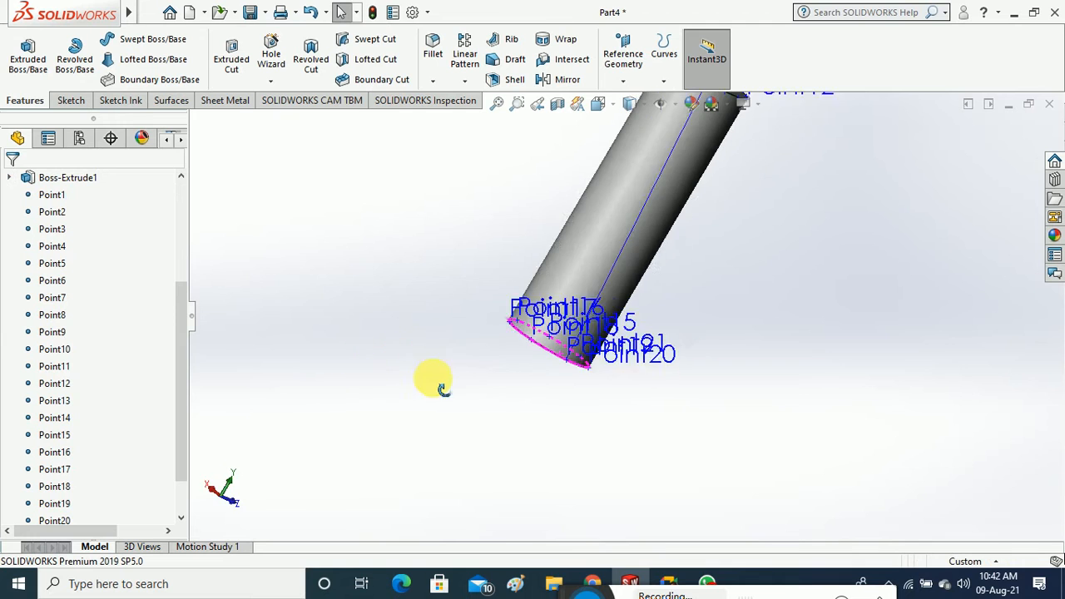
Create a Curve Through Reference Points from Point1 on the top edge to Point21 on the bottom edge
middle_drag(441, 387, 427, 329)
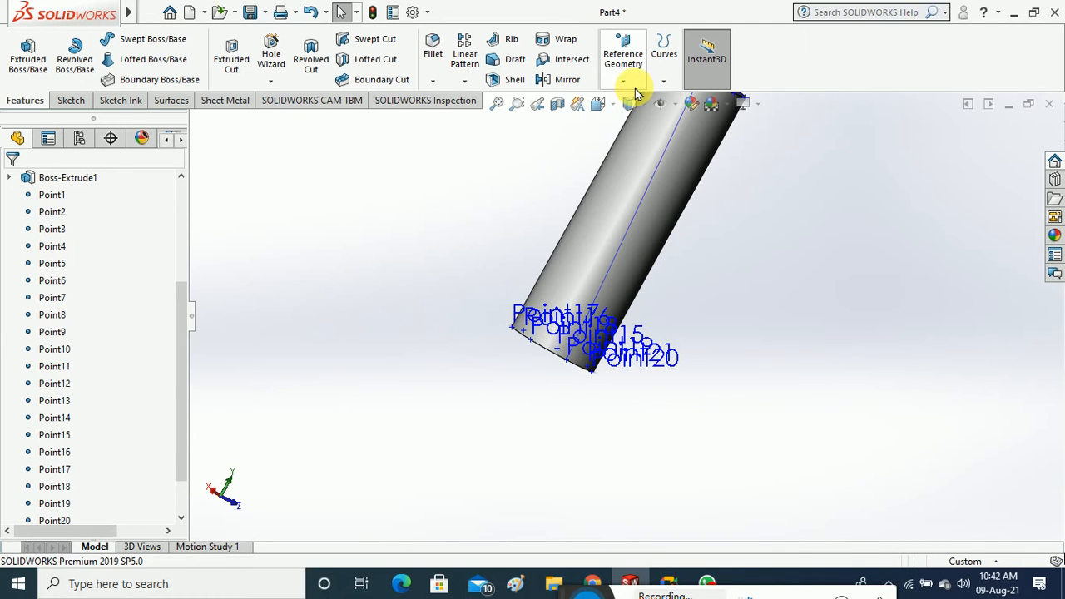
click(664, 83)
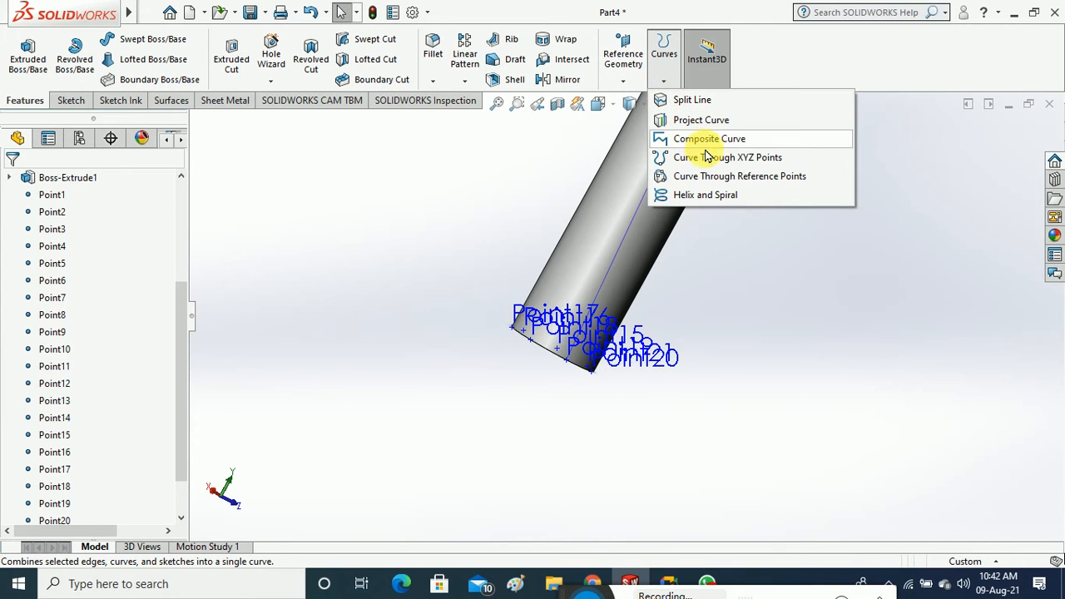
click(724, 177)
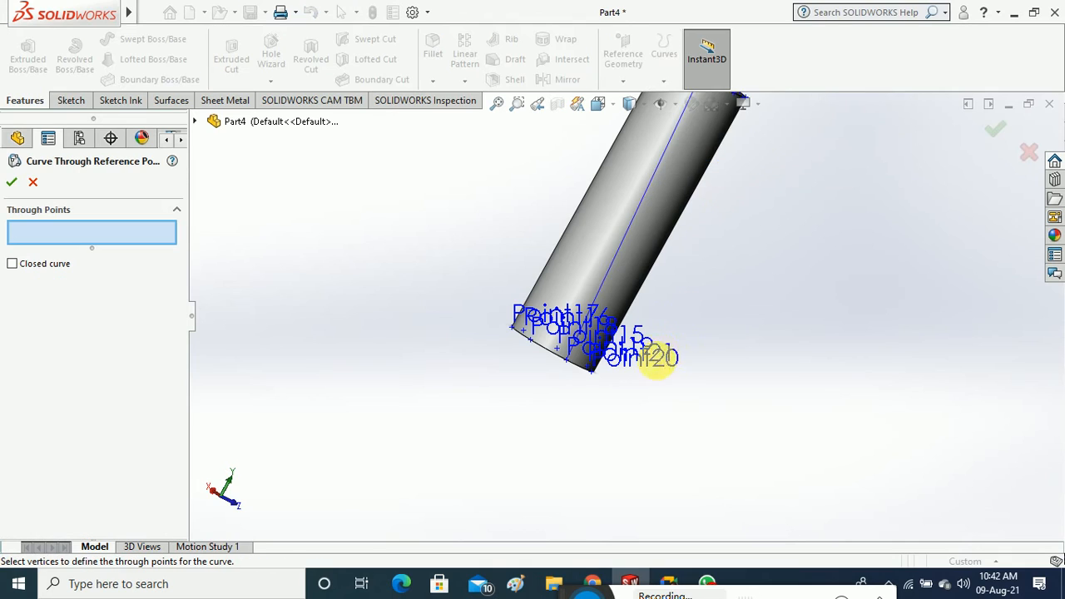
middle_drag(657, 359, 495, 416)
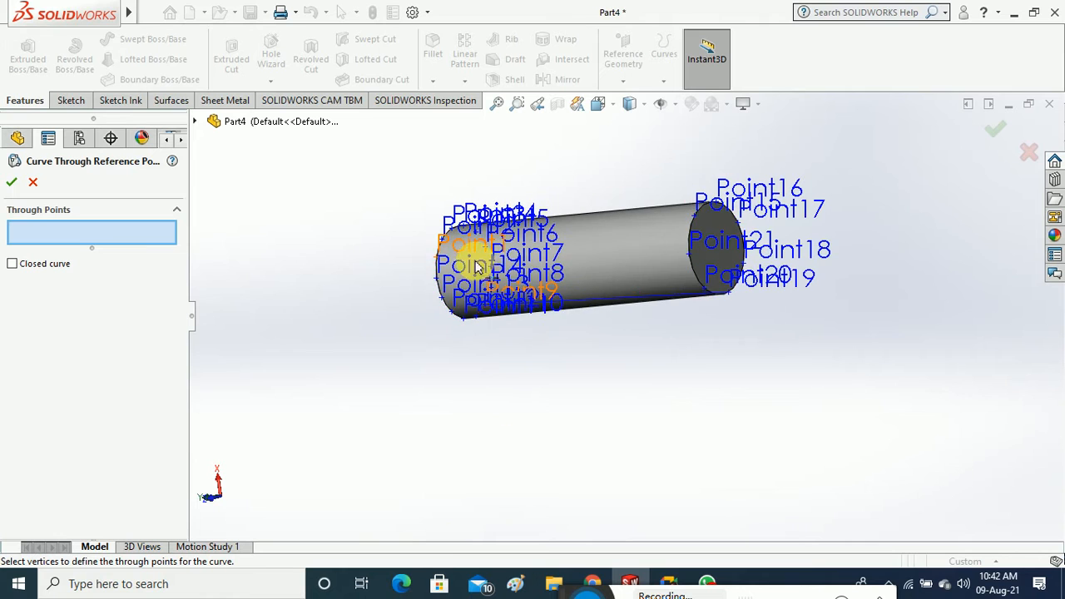
scroll(477, 275, down, 6)
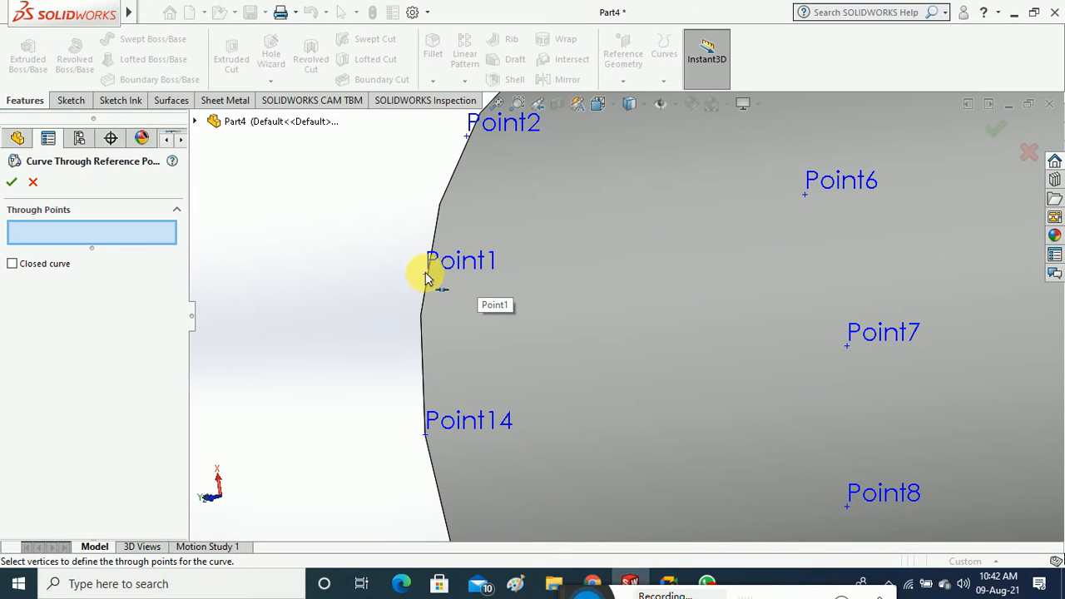
click(456, 270)
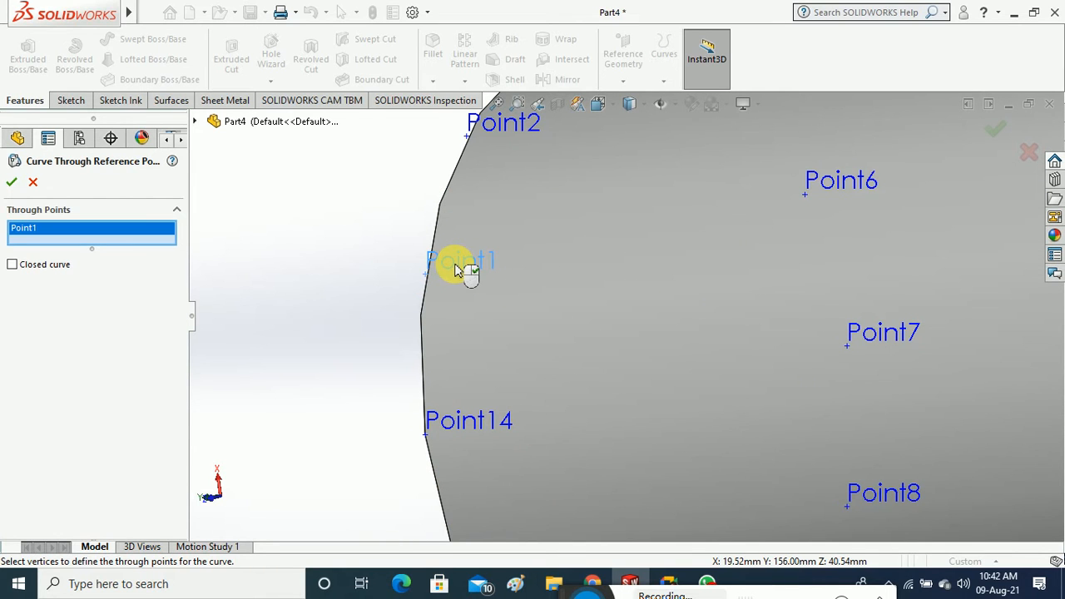
scroll(361, 296, up, 6)
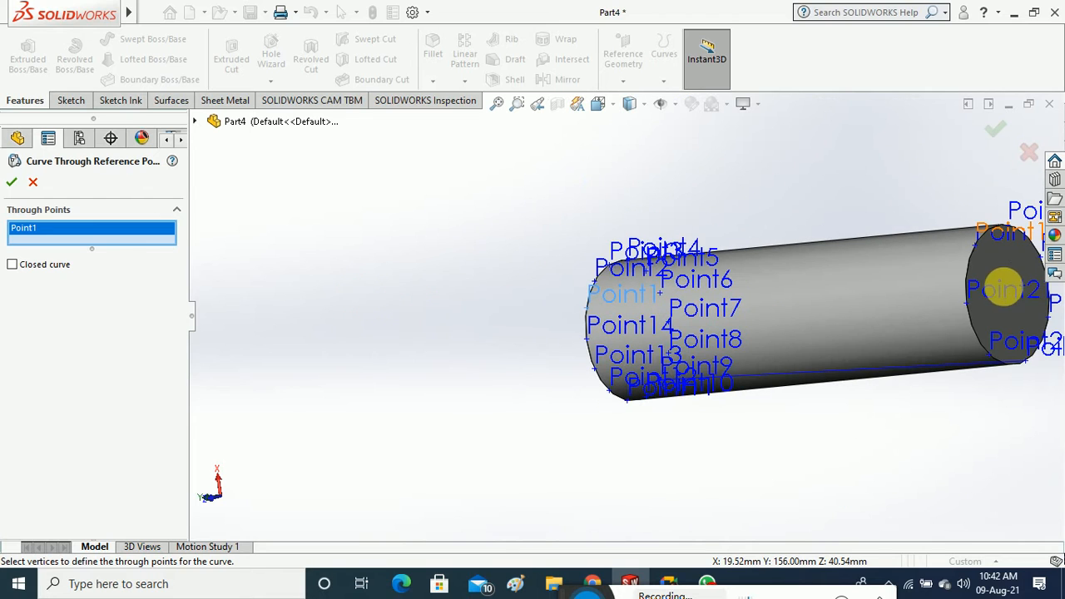
click(1013, 300)
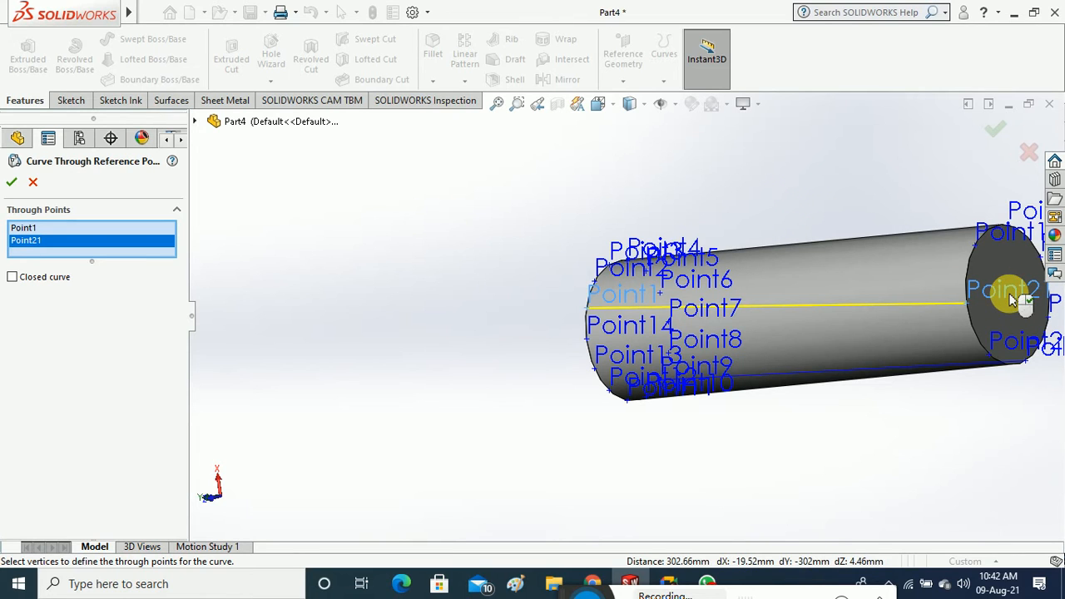
click(11, 182)
middle_drag(409, 258, 555, 291)
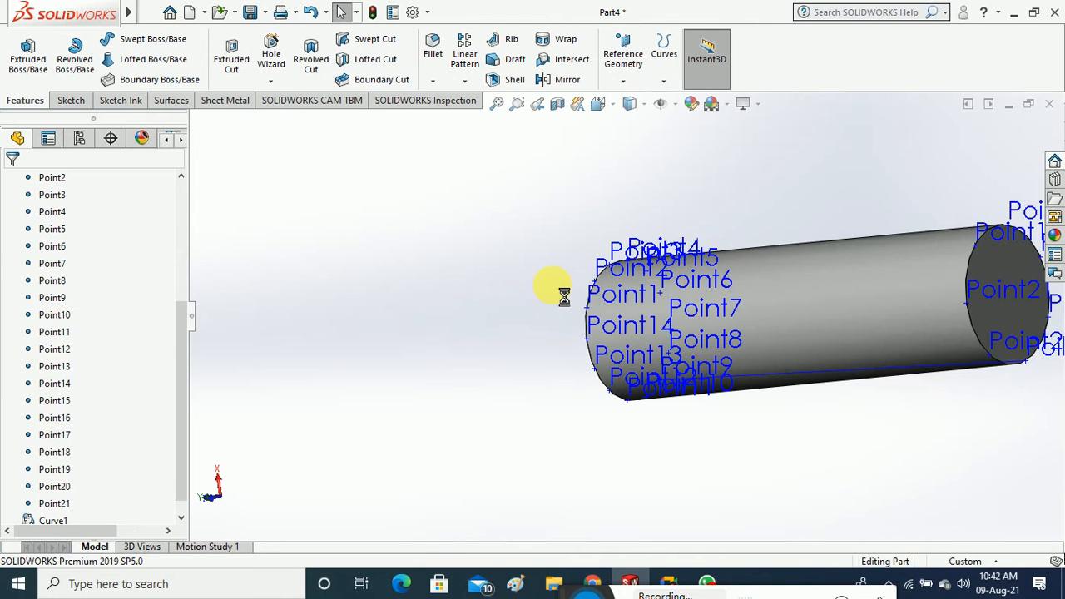
Undo the two reference-point curves and the set of evenly distributed points on the cylinder's bottom edge
key(ctrl+z)
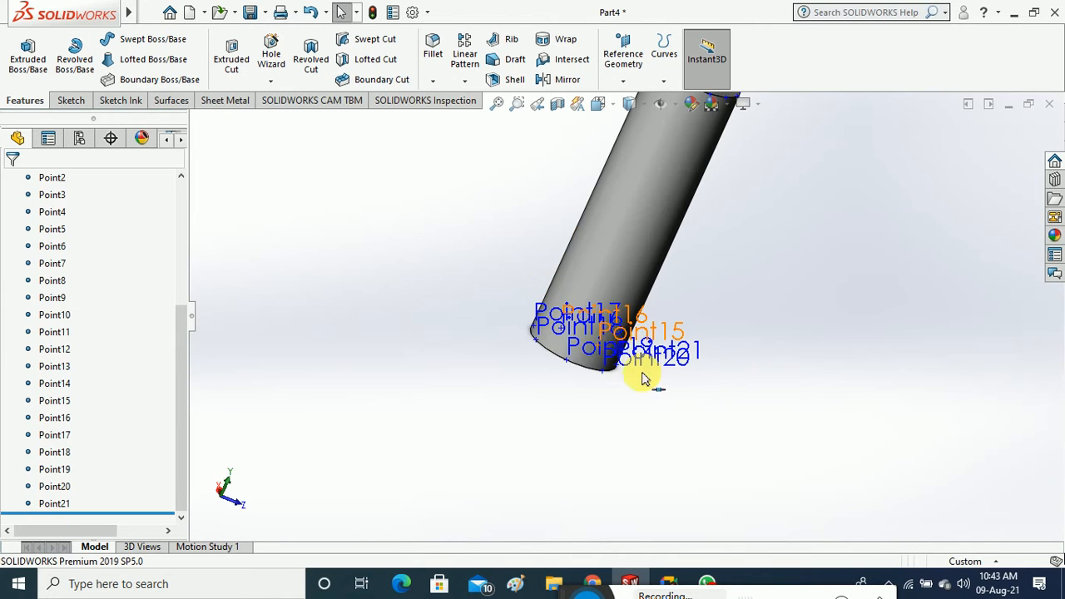
scroll(639, 387, up, 3)
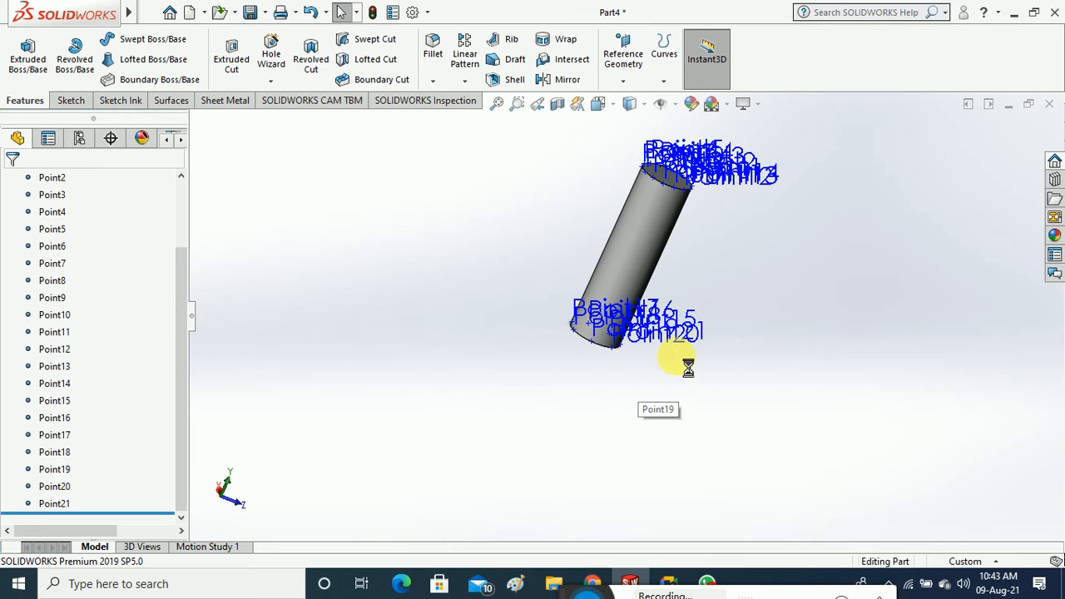
key(ctrl+z)
middle_drag(582, 304, 592, 259)
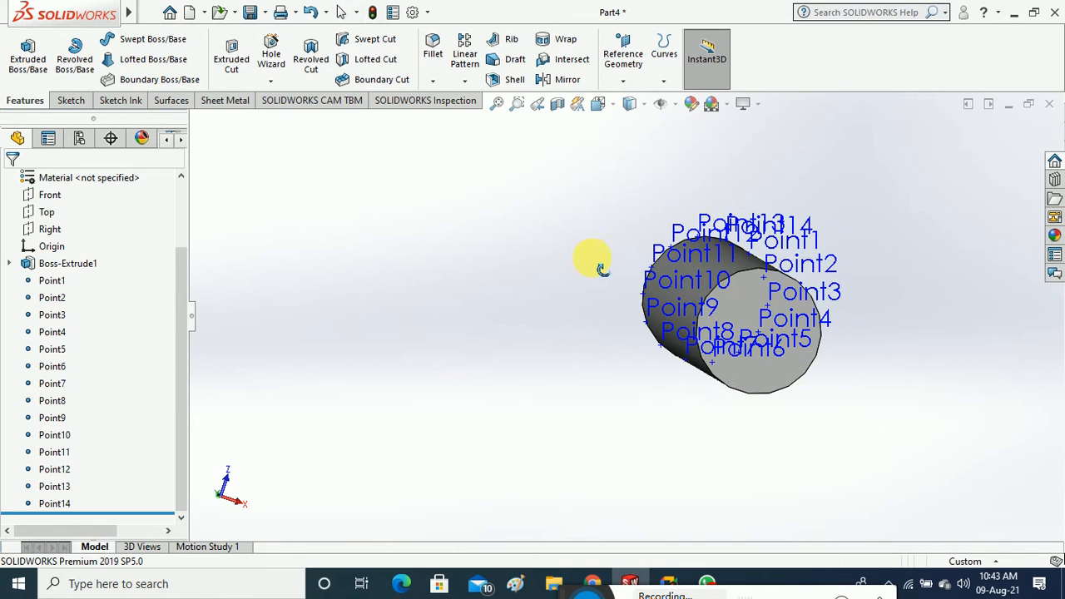
Create a reference point at the center of the cylinder's bottom end face
click(626, 80)
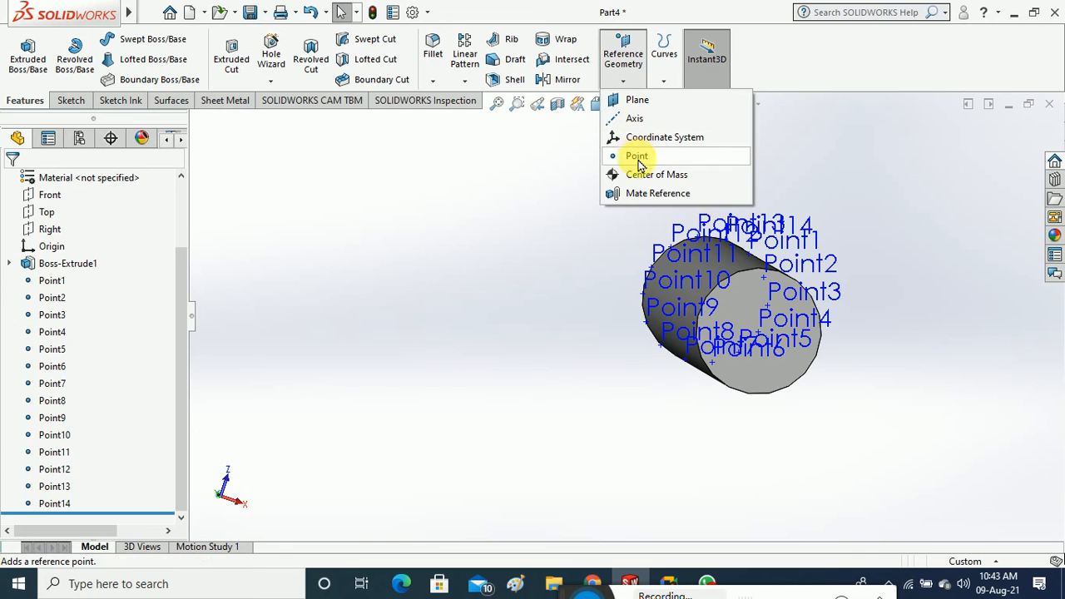
click(616, 158)
middle_drag(728, 359, 845, 389)
click(846, 388)
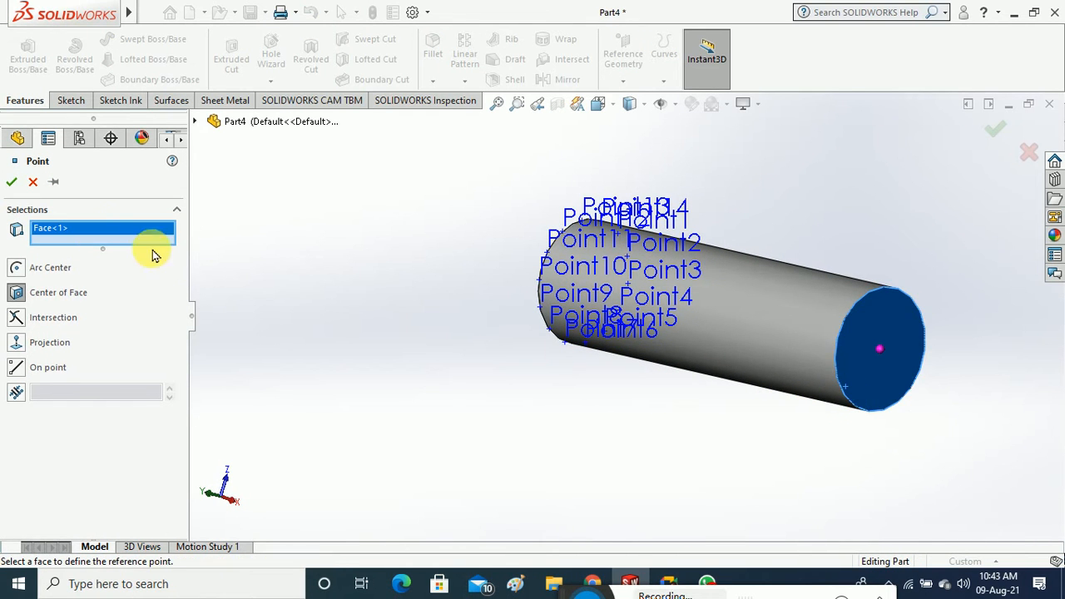
click(13, 182)
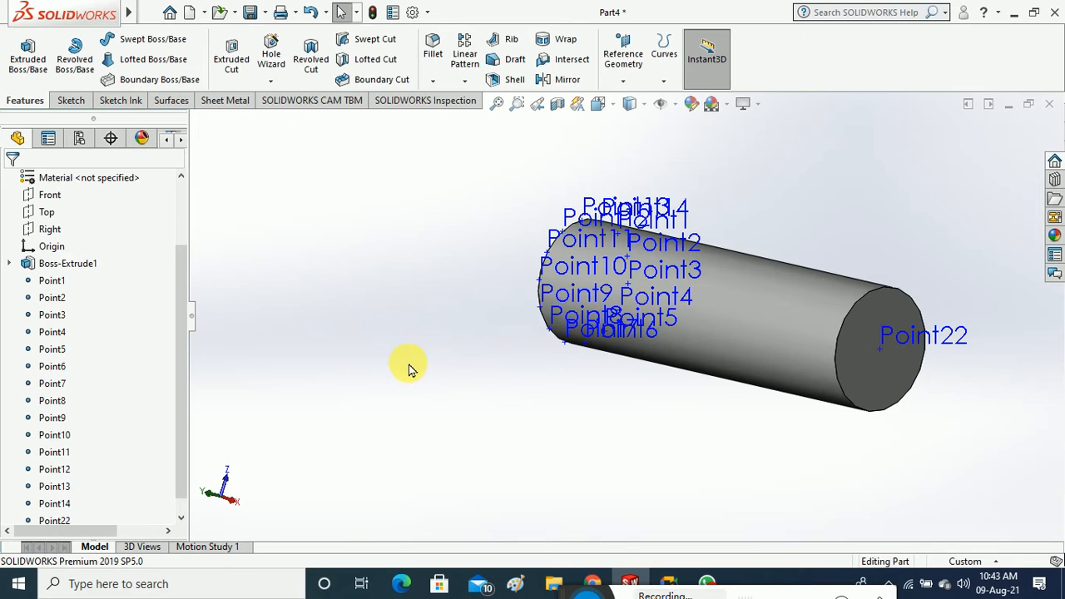
click(610, 109)
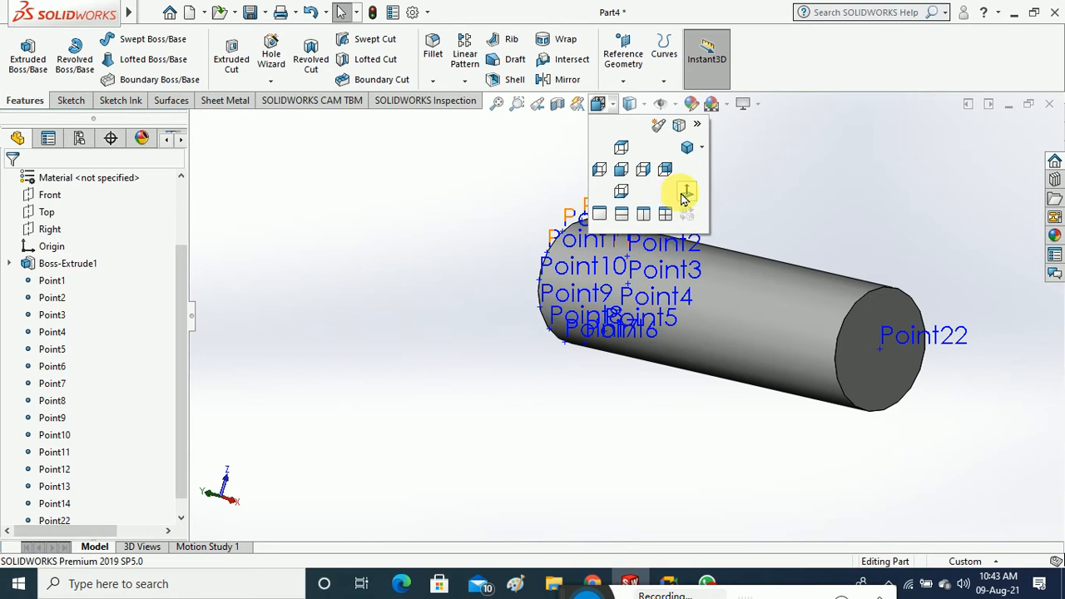
click(683, 195)
scroll(603, 258, down, 2)
scroll(618, 295, up, 1)
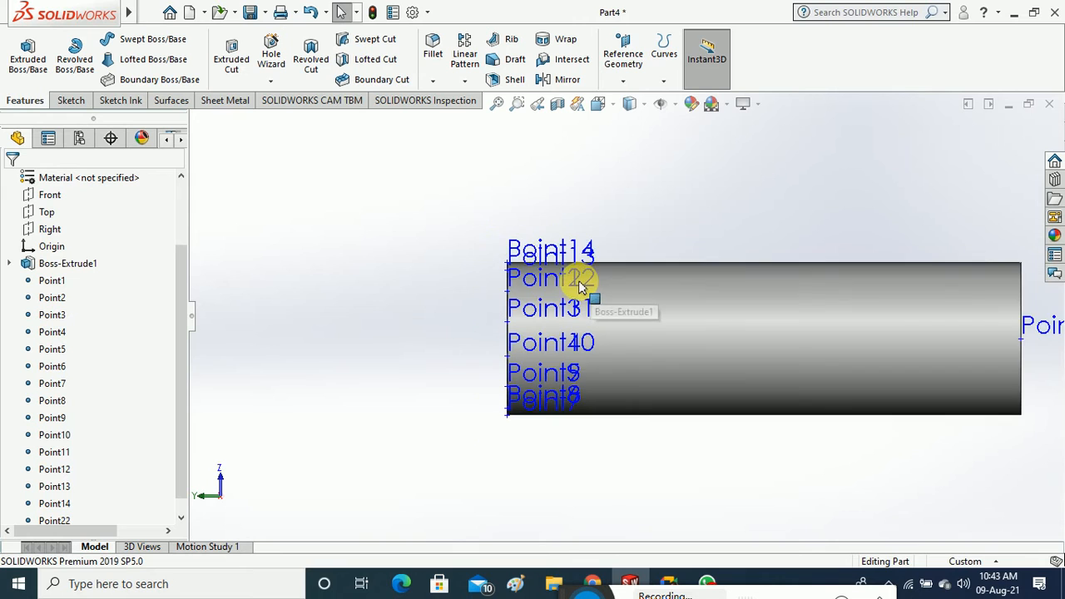
middle_drag(579, 283, 638, 325)
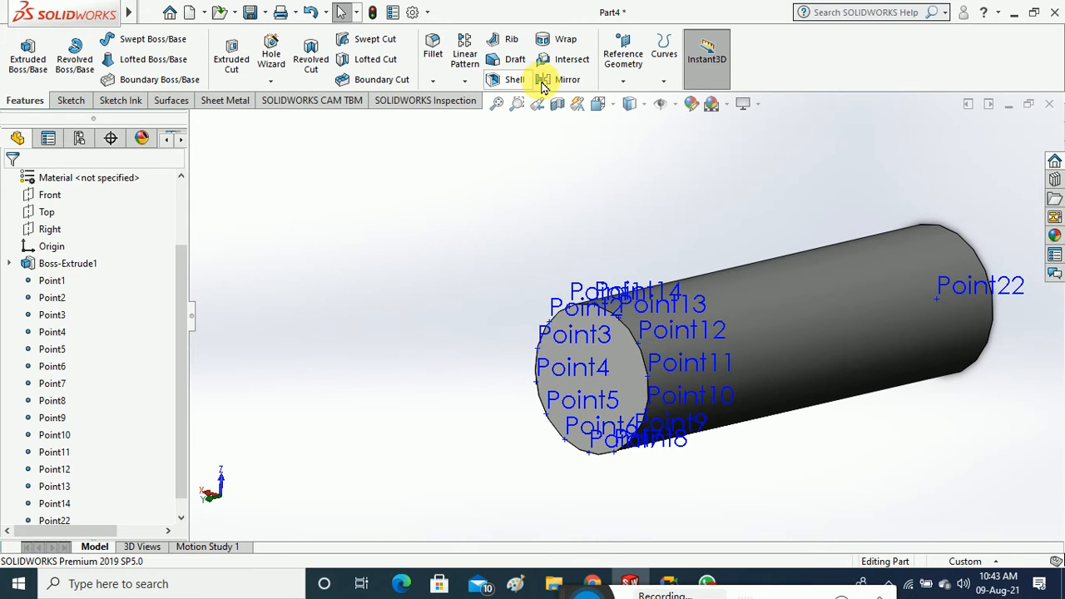
click(623, 81)
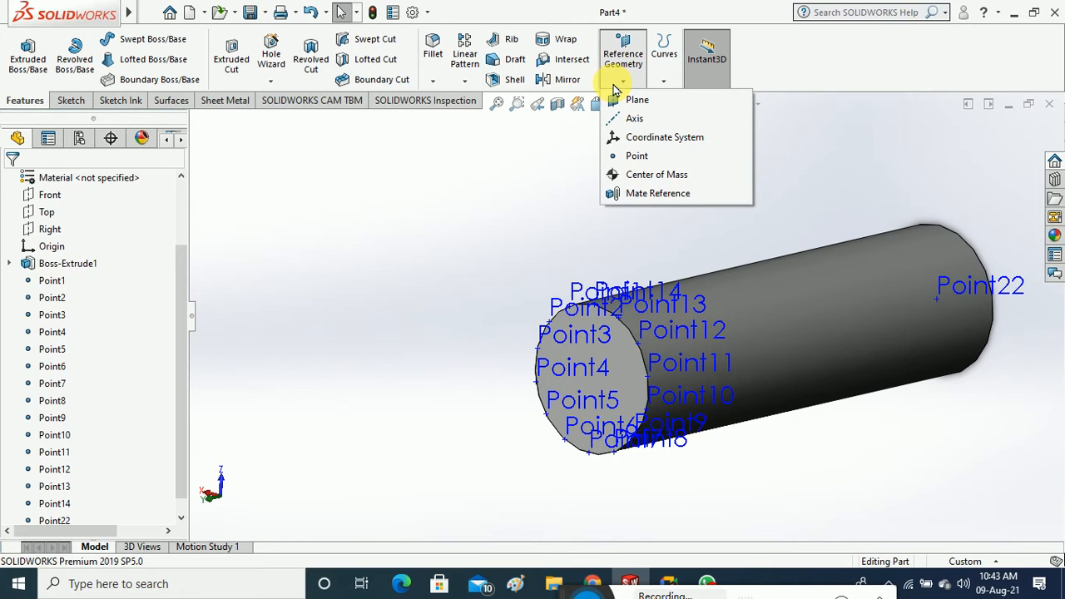
click(663, 81)
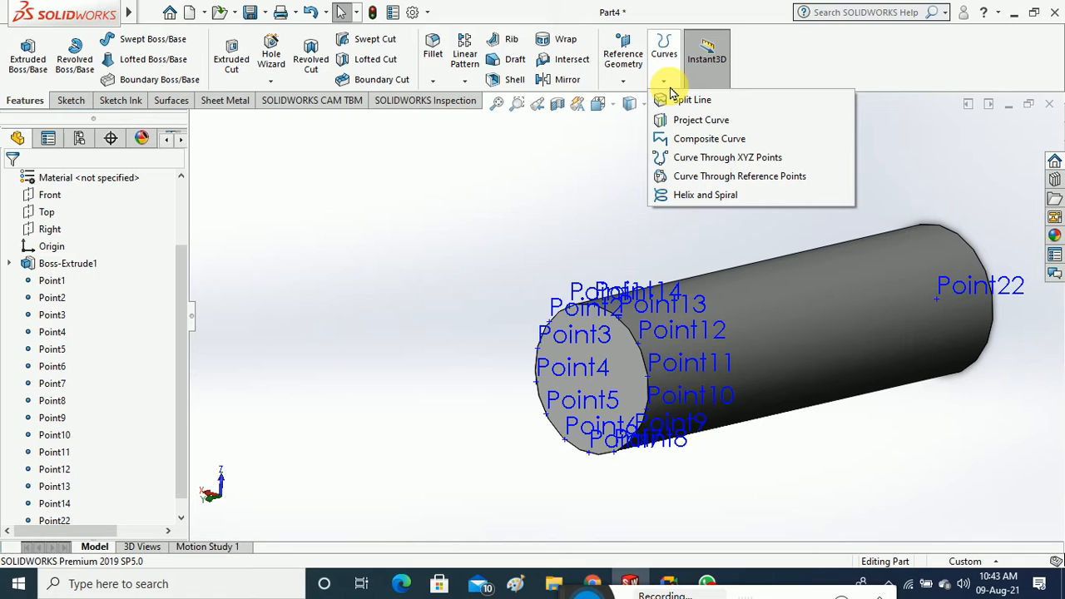
click(699, 160)
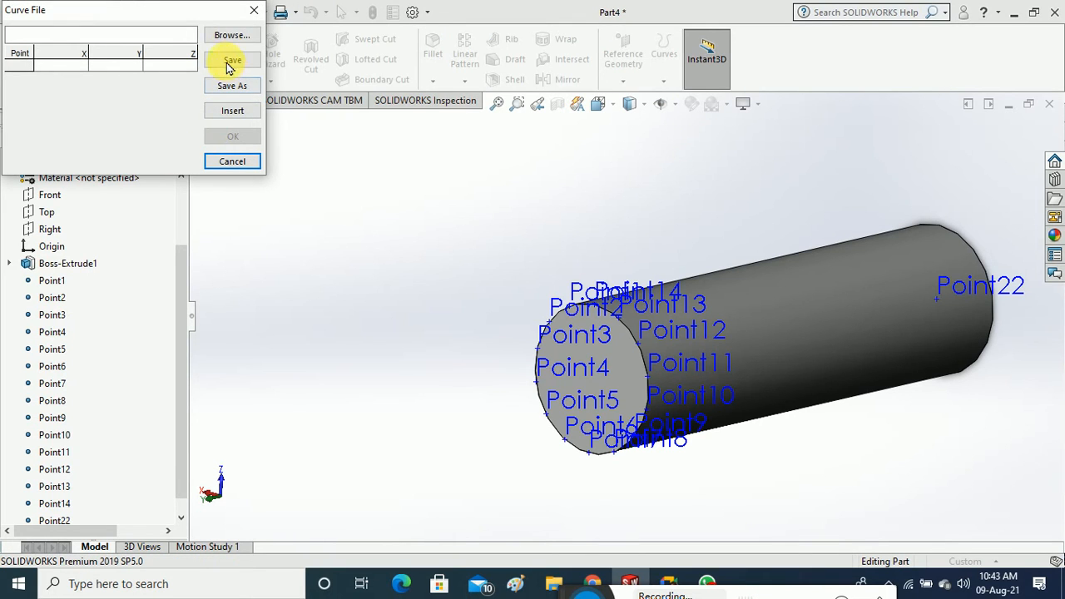
click(254, 10)
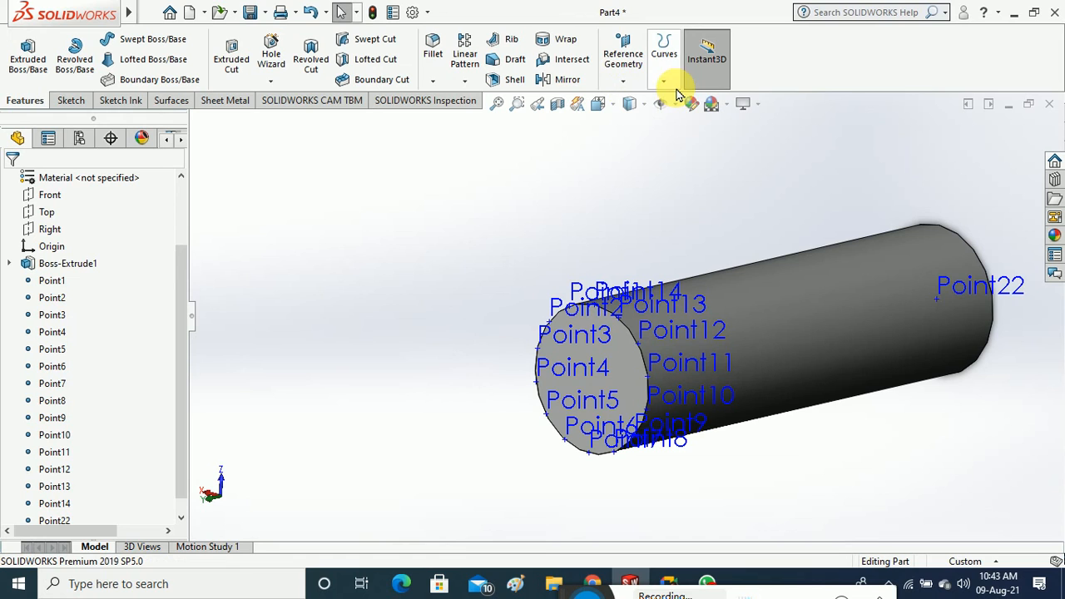
Create a Curve Through Reference Points from Point12 on the top edge to Point22 at the bottom face's center
click(677, 87)
click(732, 175)
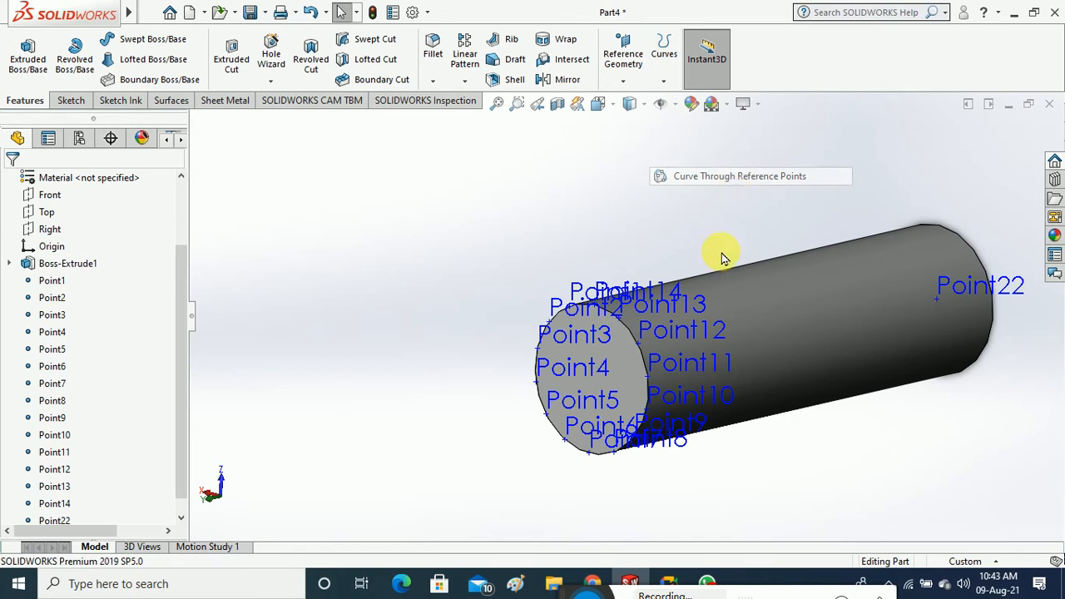
click(704, 341)
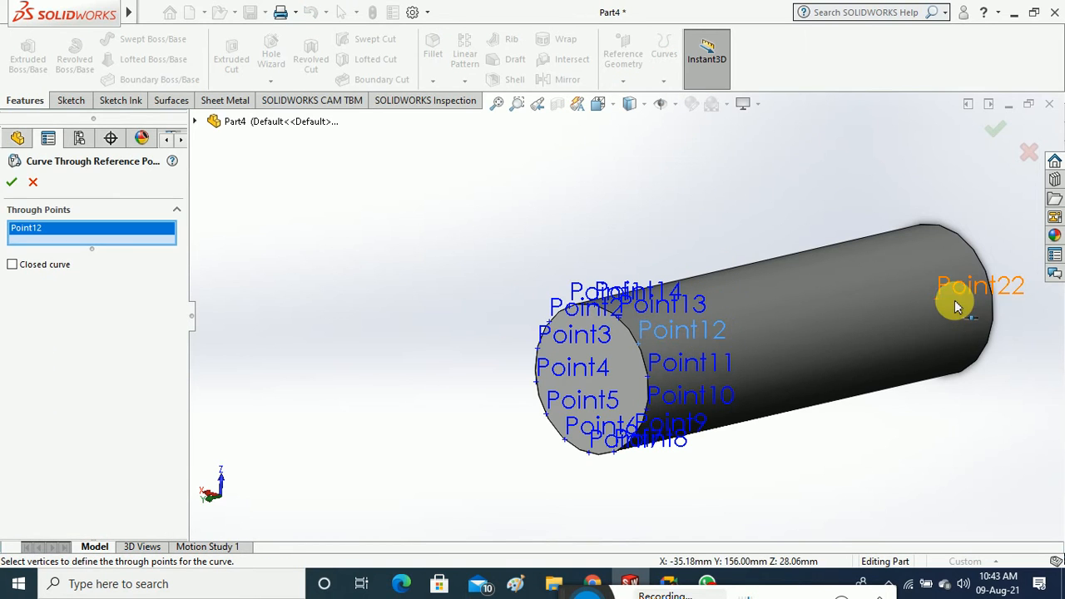
click(938, 309)
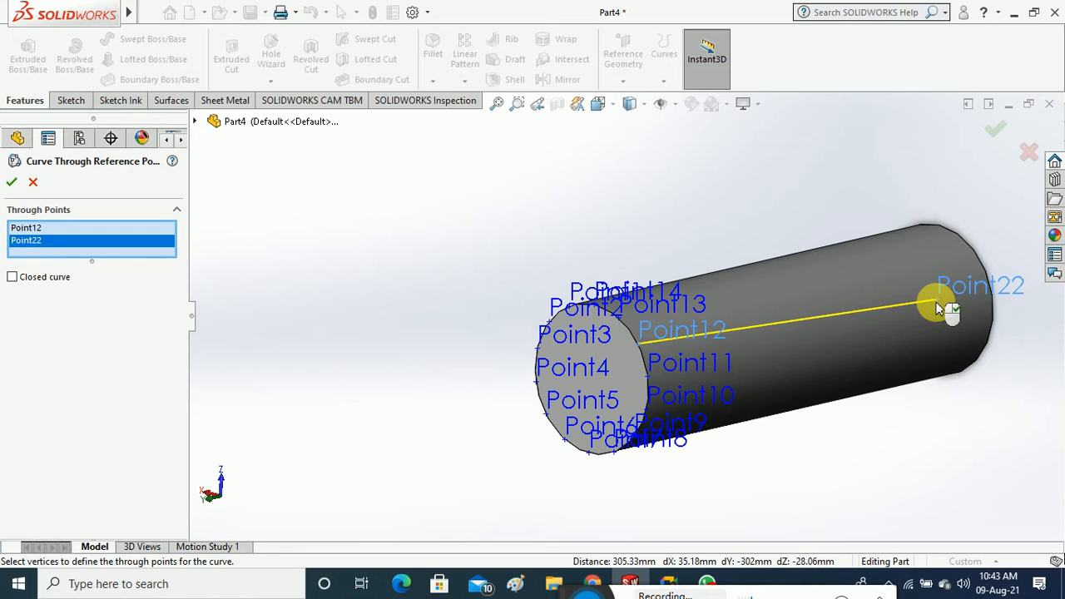
click(13, 181)
middle_drag(452, 238, 441, 273)
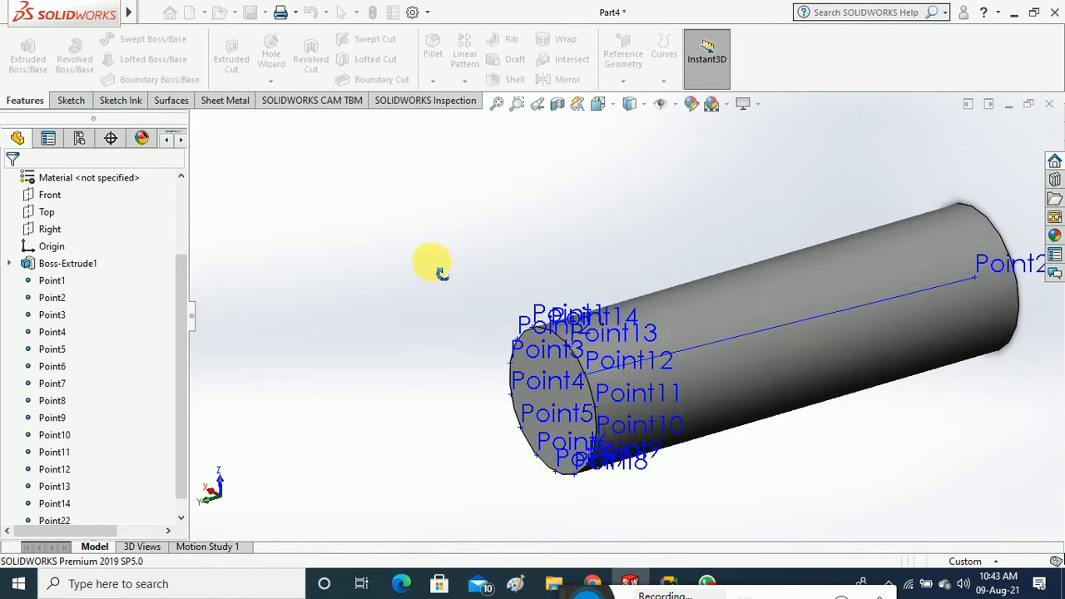
Create another Curve Through Reference Points from Point11 on the top edge to Point22 on the bottom face
click(623, 81)
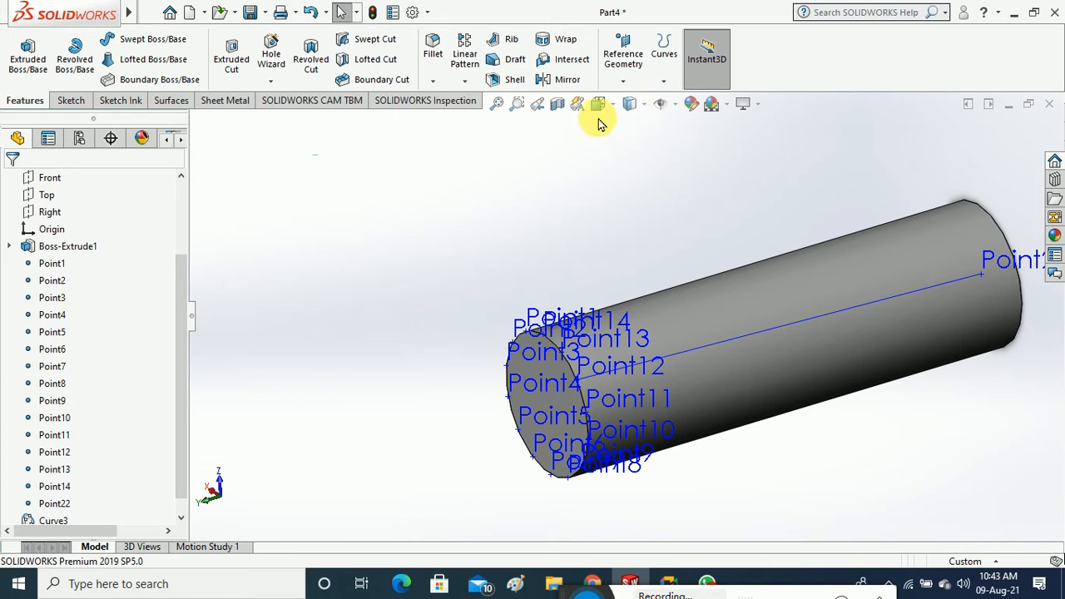
click(664, 80)
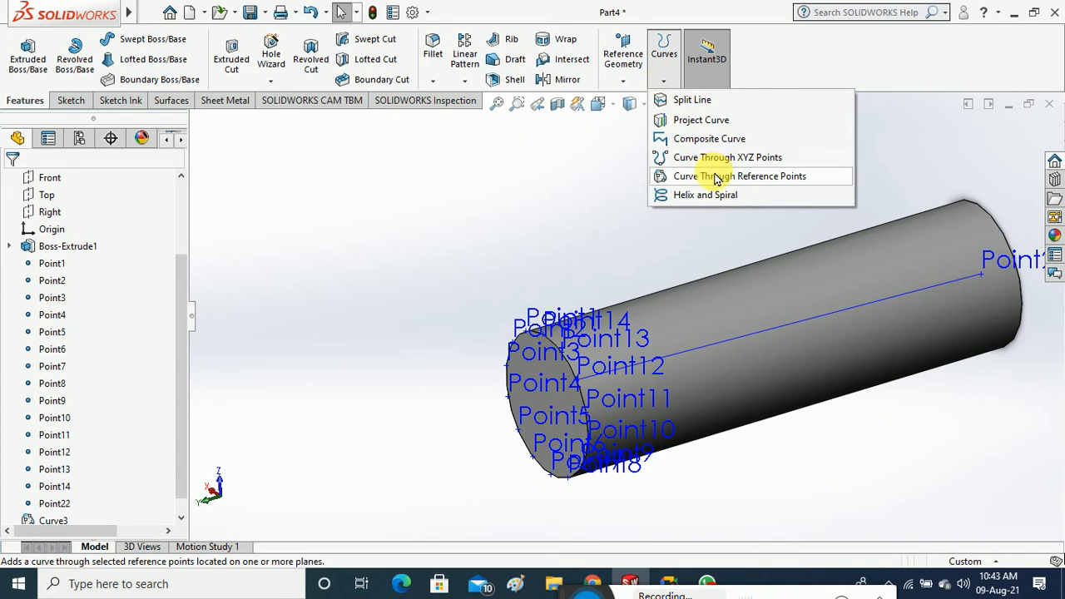
click(717, 180)
middle_drag(563, 262, 618, 323)
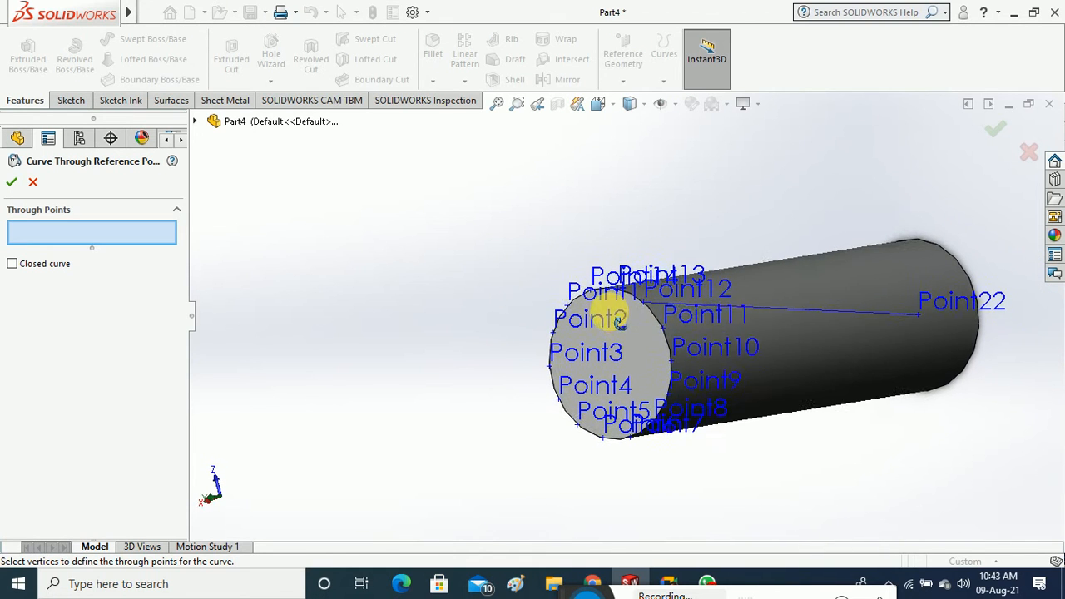
click(693, 335)
click(957, 327)
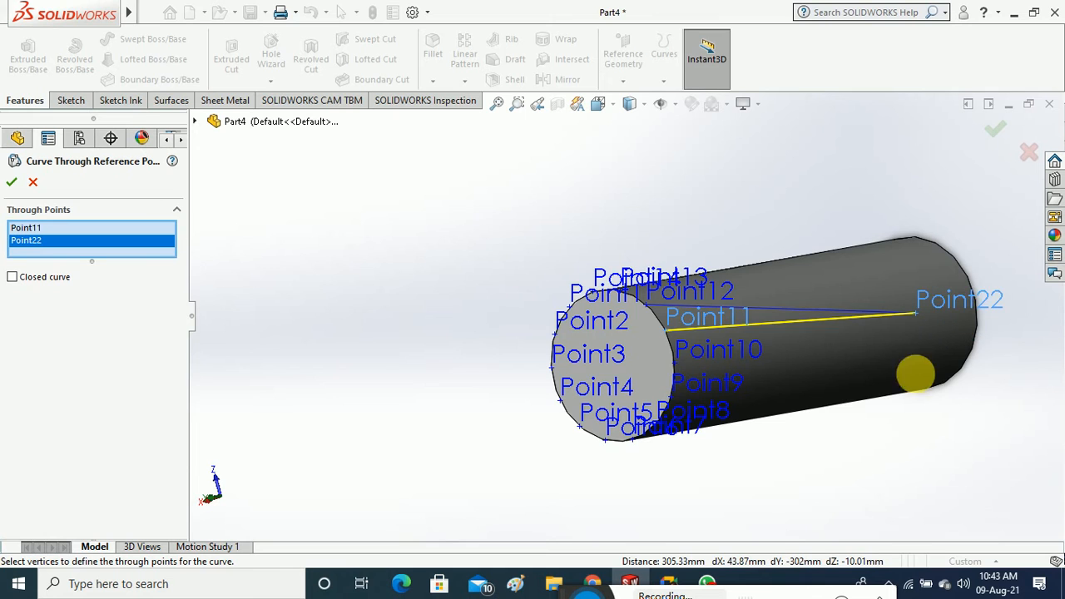
middle_drag(916, 373, 167, 305)
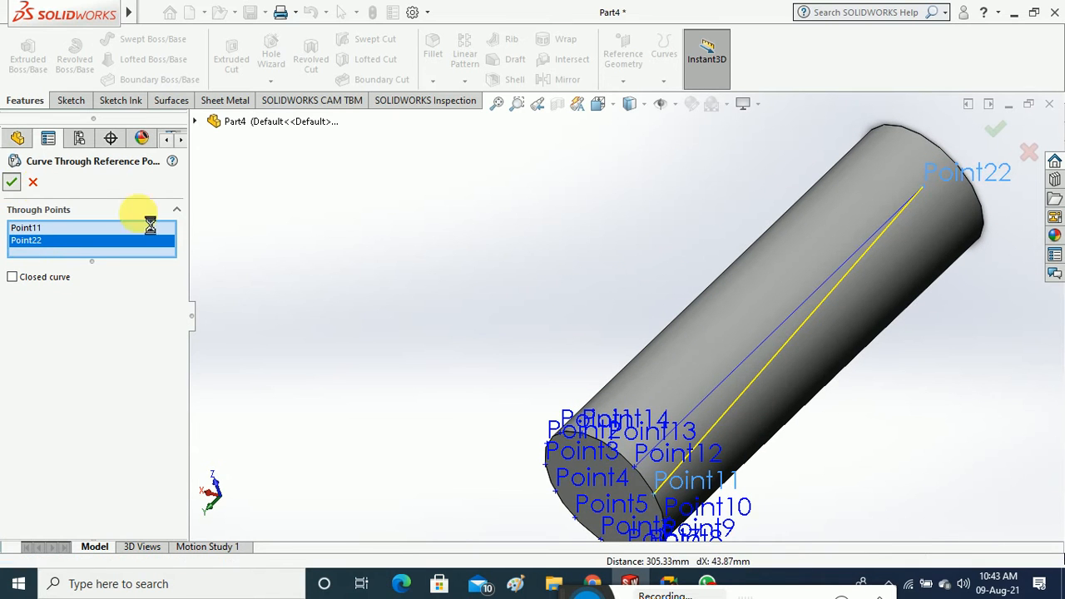
right_click(511, 281)
middle_drag(494, 295, 367, 207)
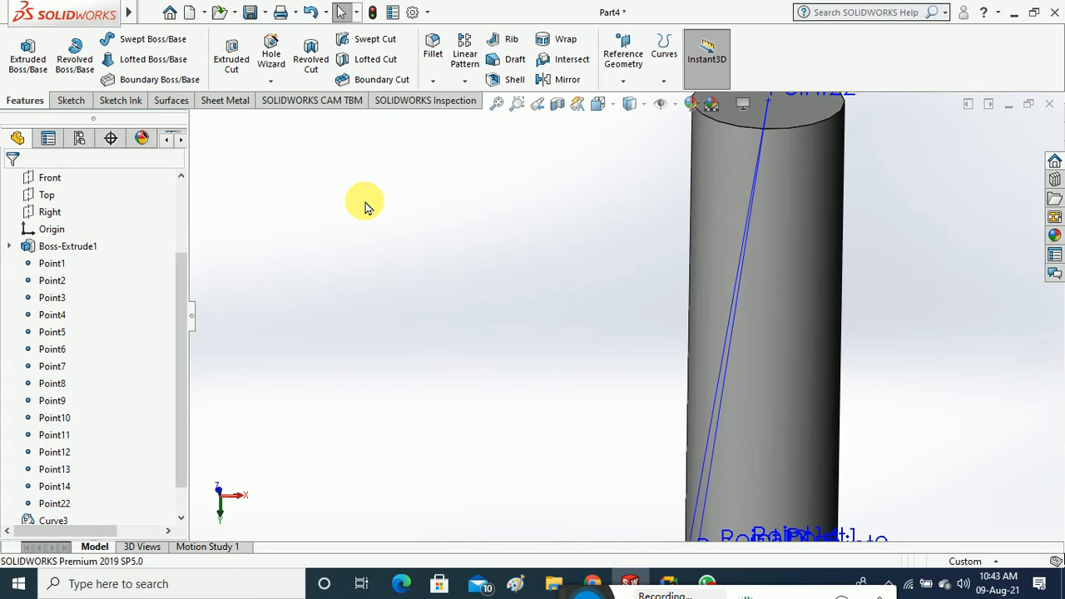
Close the cylinder part and create a new part document
click(622, 81)
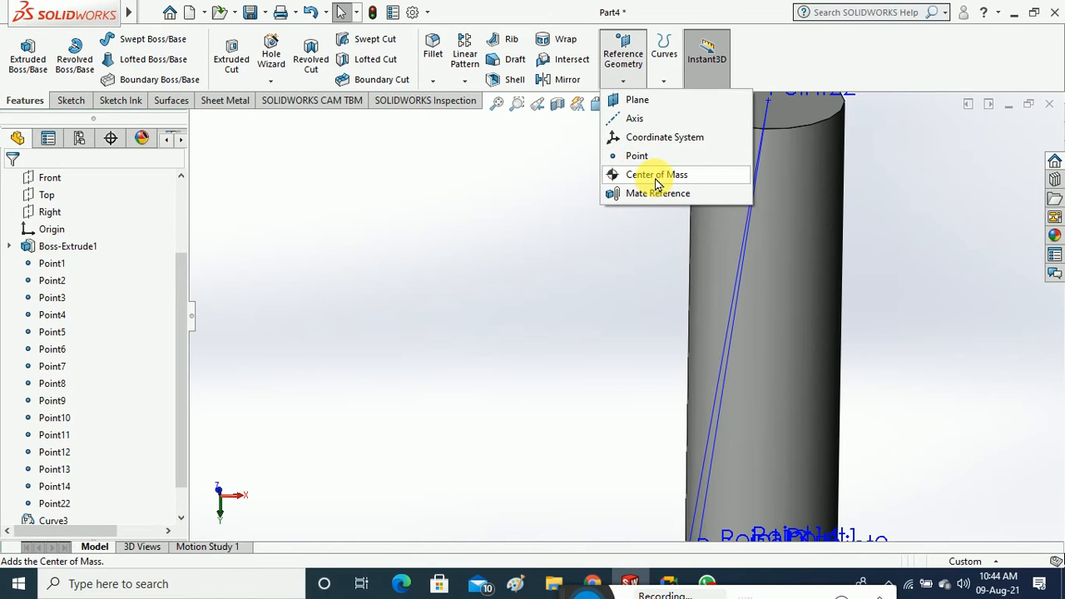
click(1047, 104)
click(541, 304)
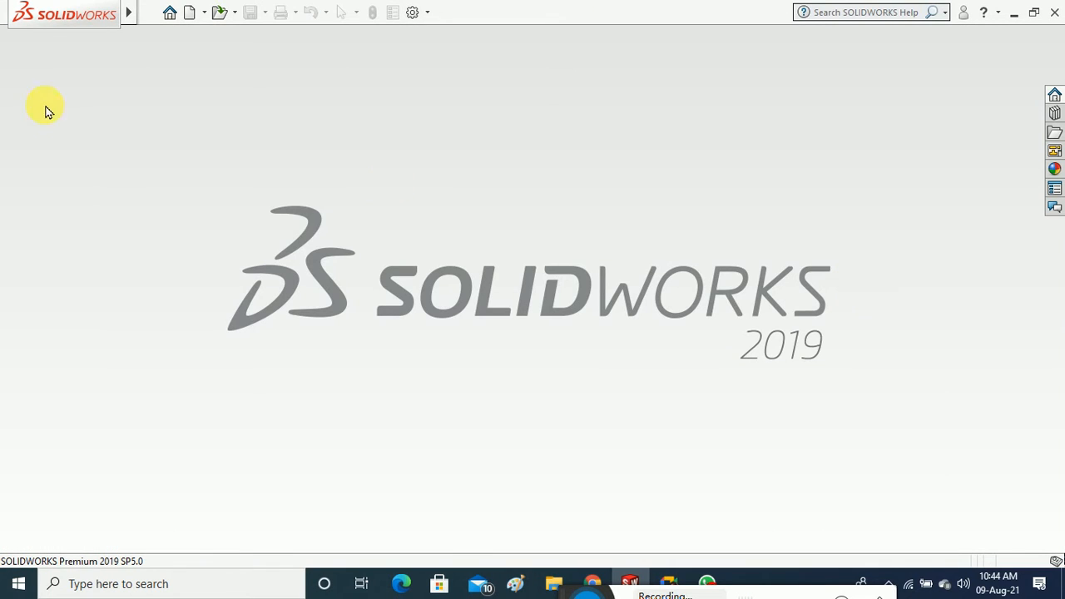
click(189, 13)
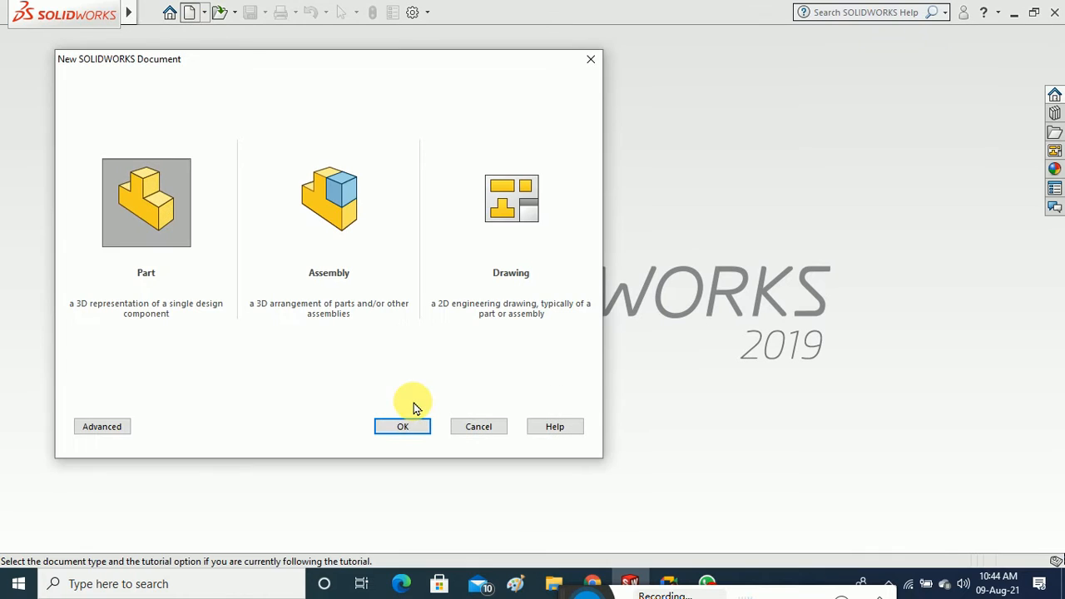
click(412, 422)
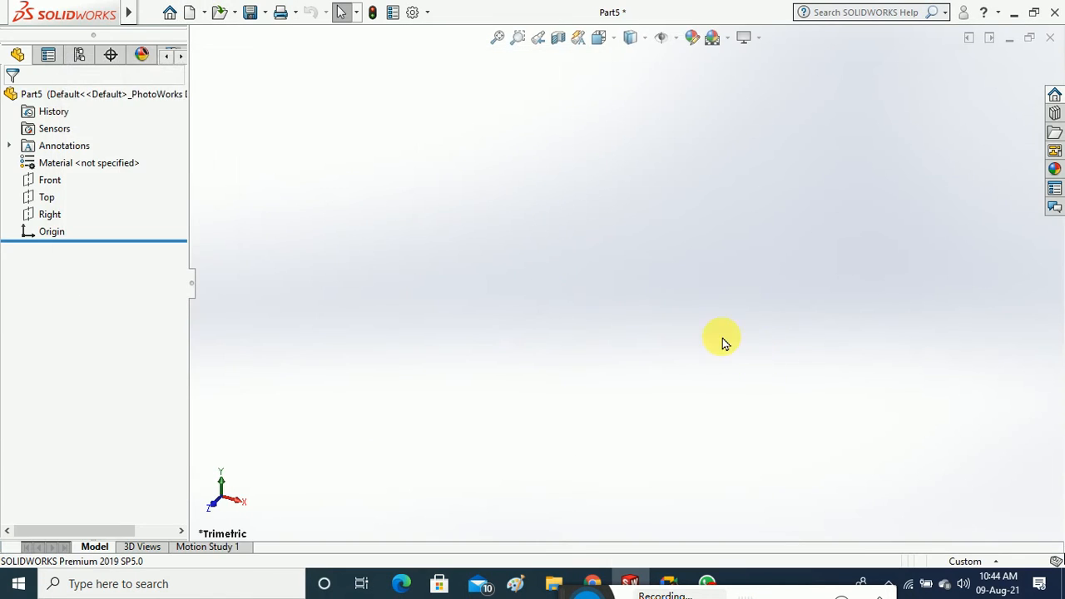
Show the Front, Top and Right reference planes in the new part
click(50, 263)
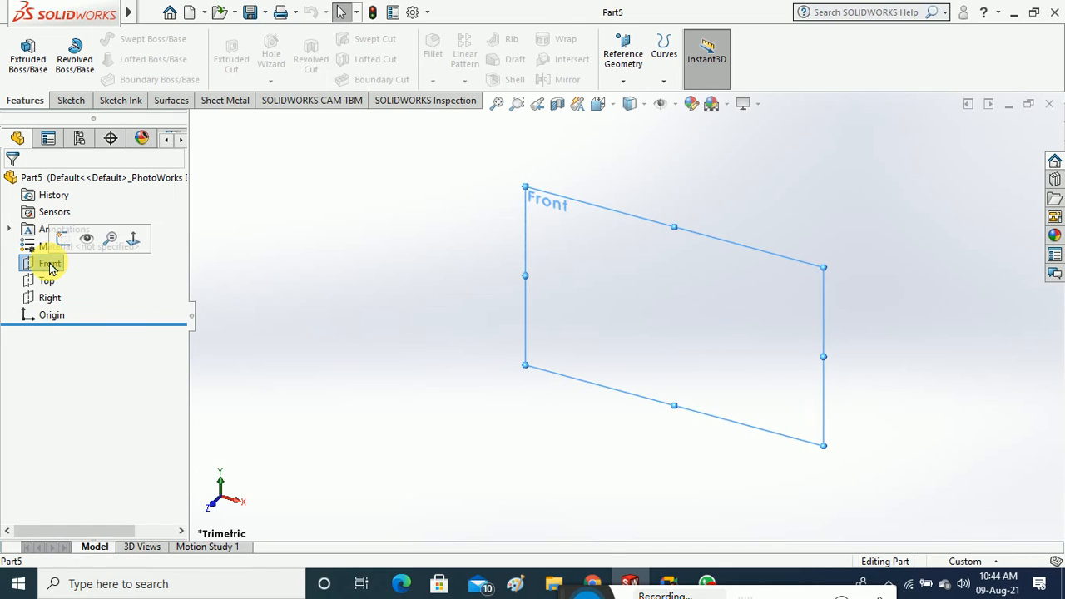
ctrl+click(47, 280)
ctrl+click(50, 297)
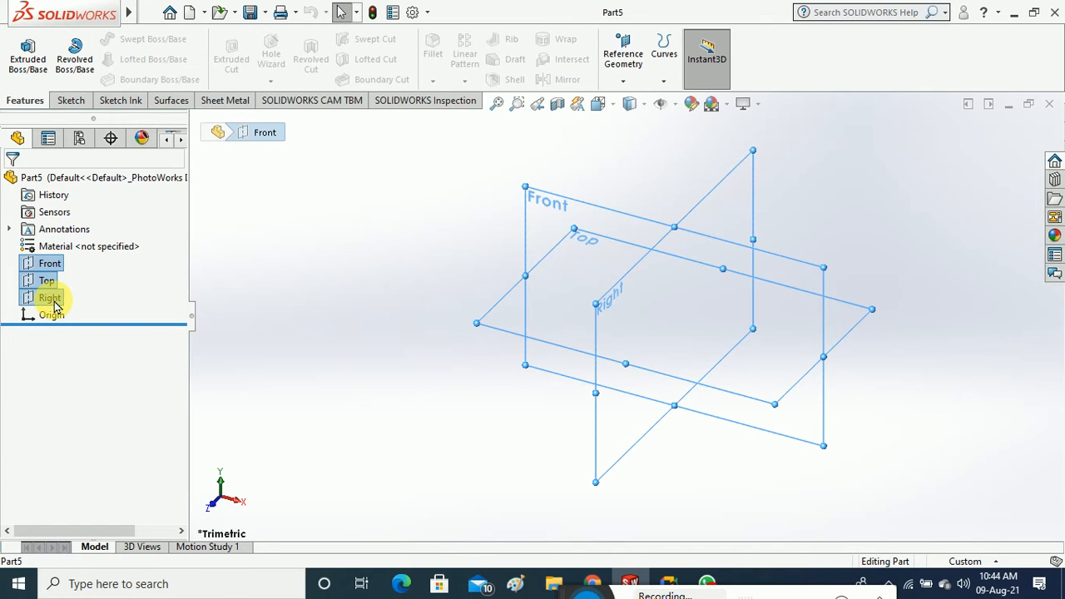
right_click(54, 301)
click(68, 277)
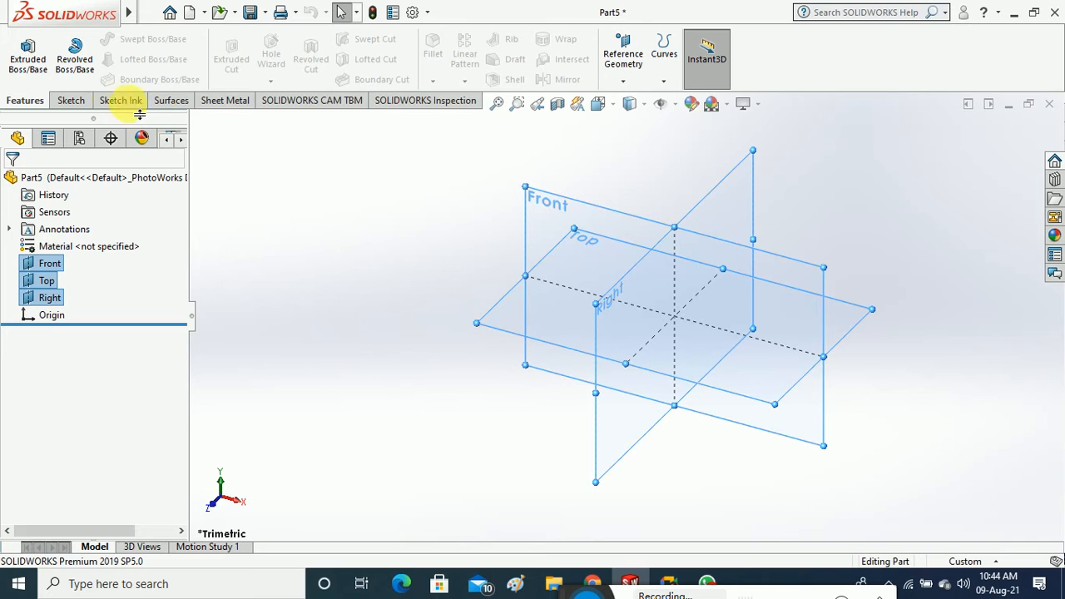
Sketch a closed funnel-shaped half profile on the Right plane, about 57 mm wide at the top, with its vertical inner edge through the origin
click(69, 100)
click(22, 50)
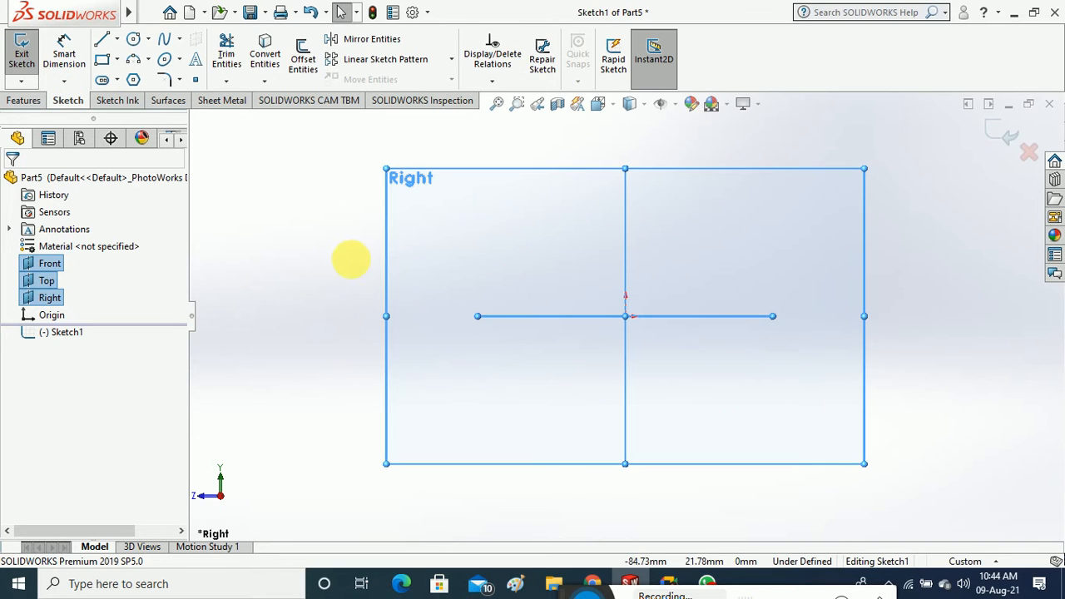
click(101, 39)
click(508, 149)
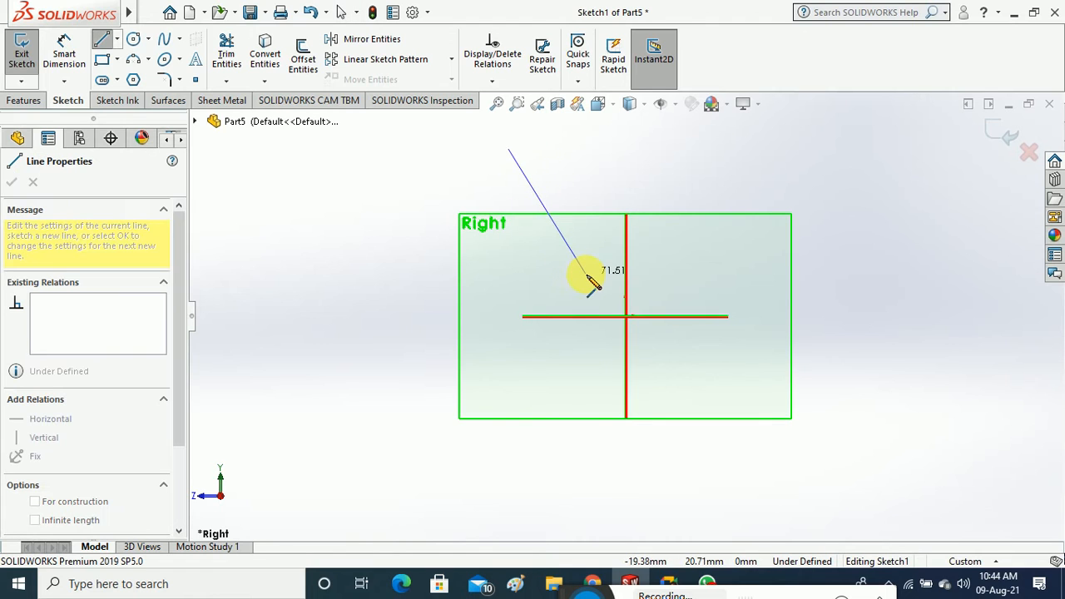
click(586, 273)
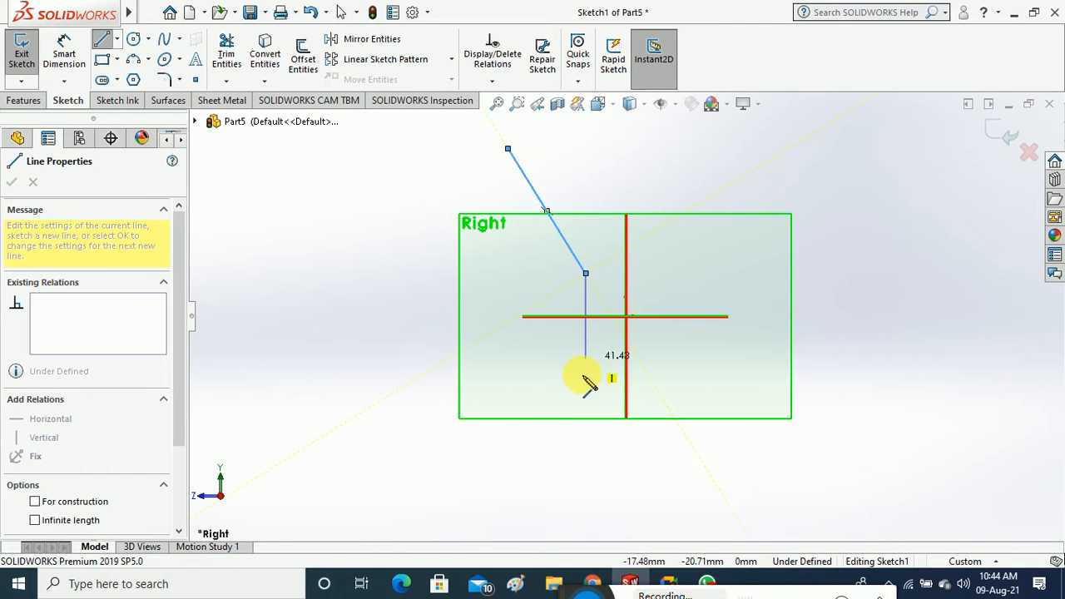
click(586, 422)
click(626, 422)
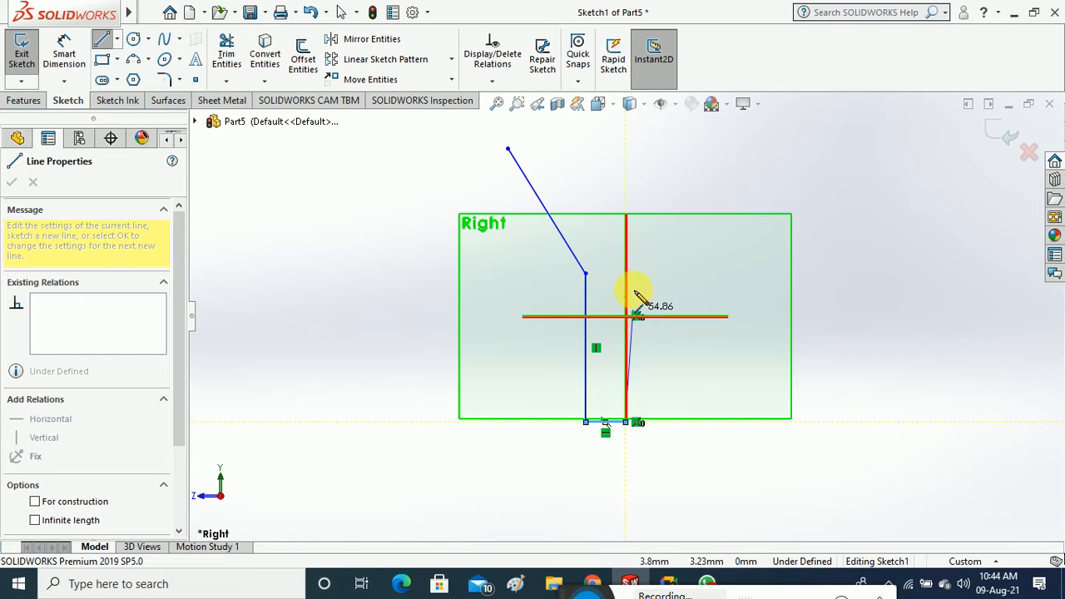
click(625, 143)
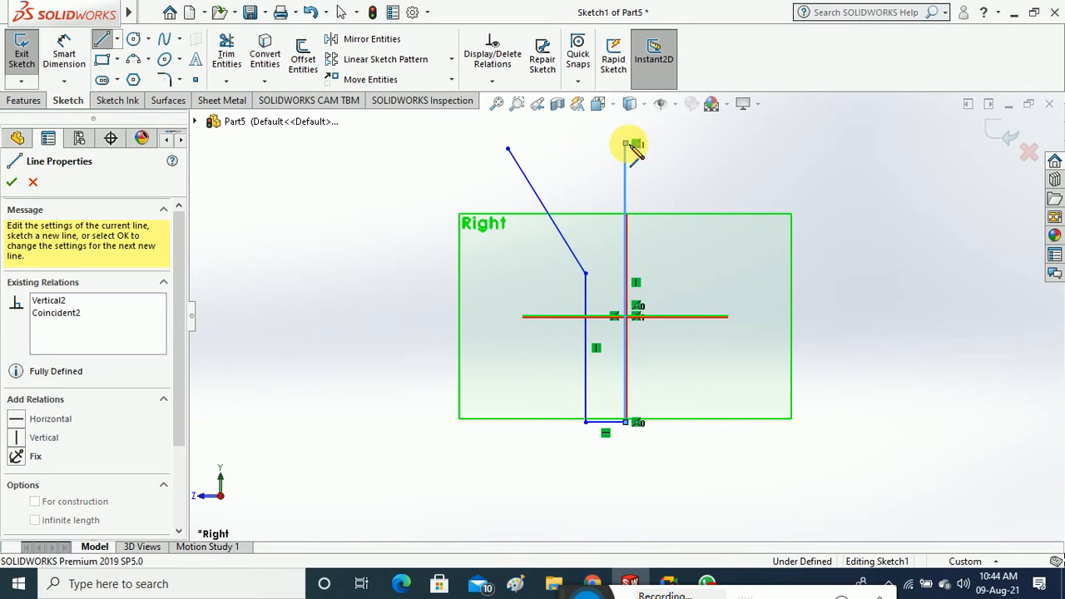
click(507, 148)
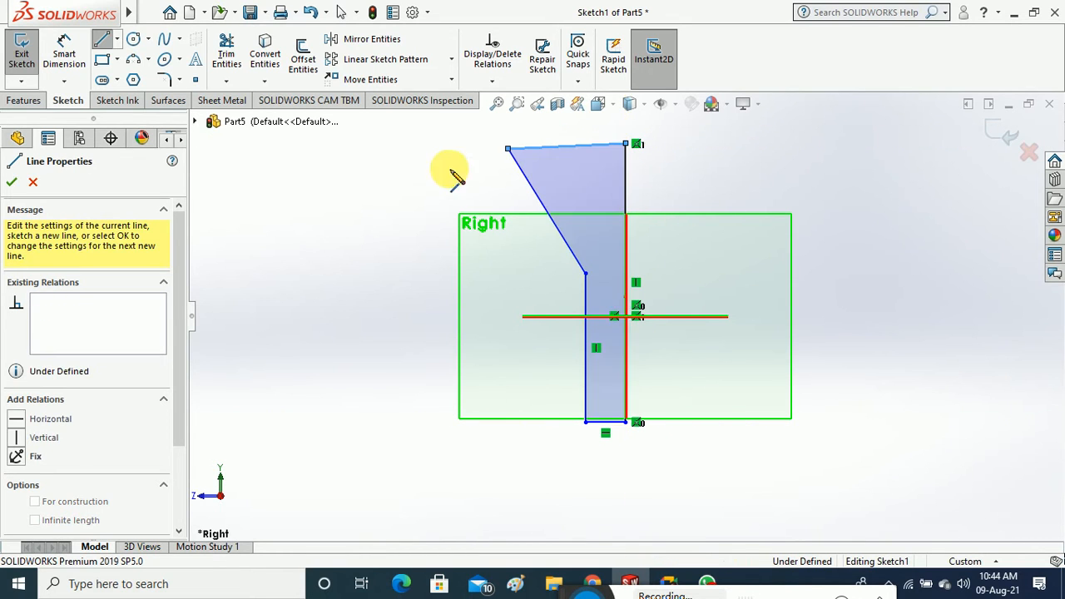
key(Escape)
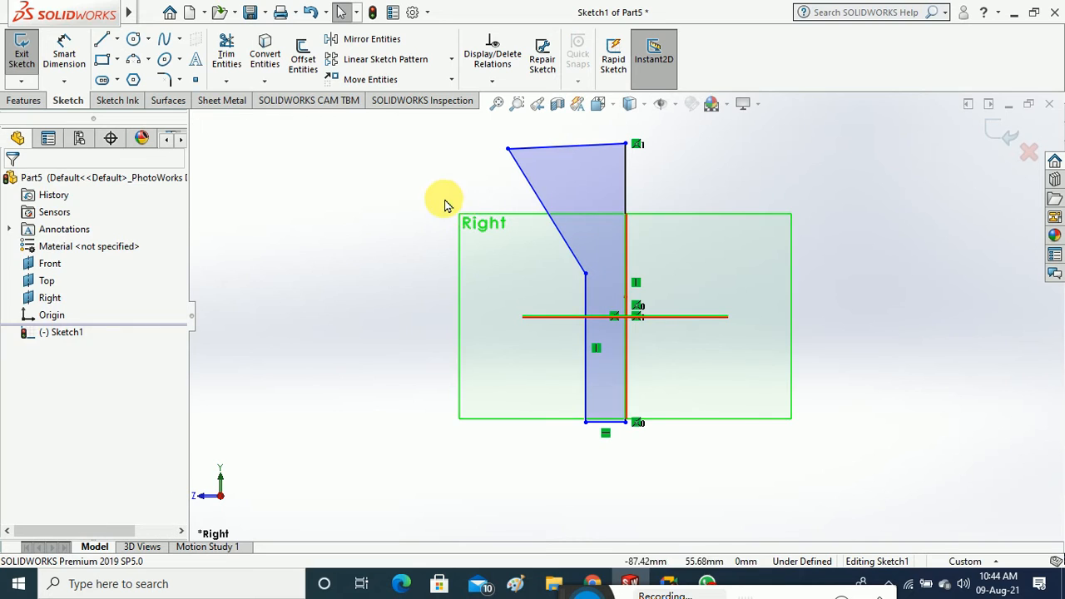
Add a Horizontal relation to the profile's top line
click(551, 156)
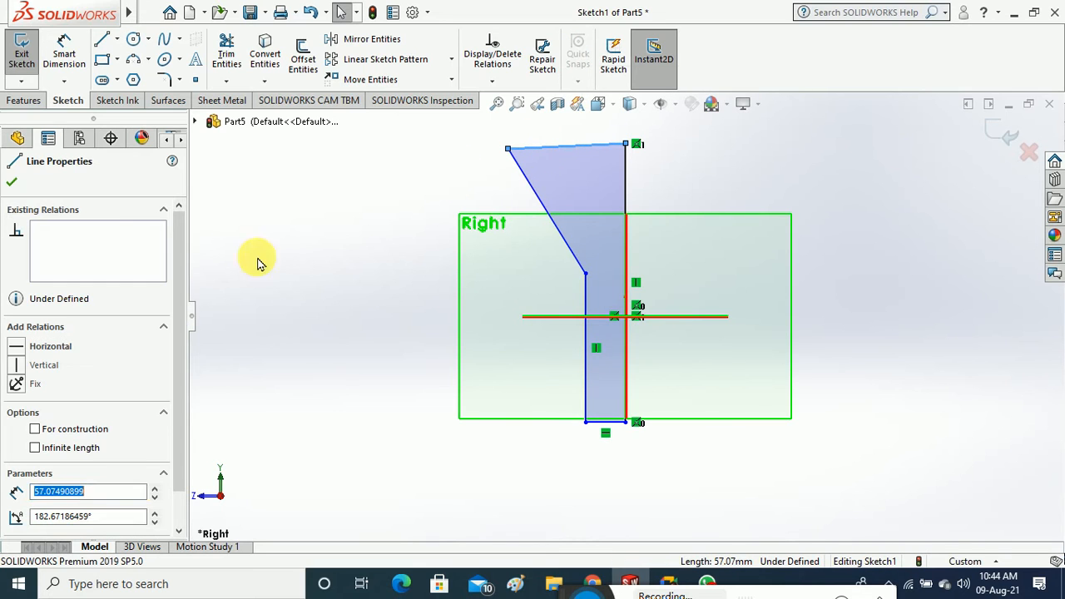
click(17, 350)
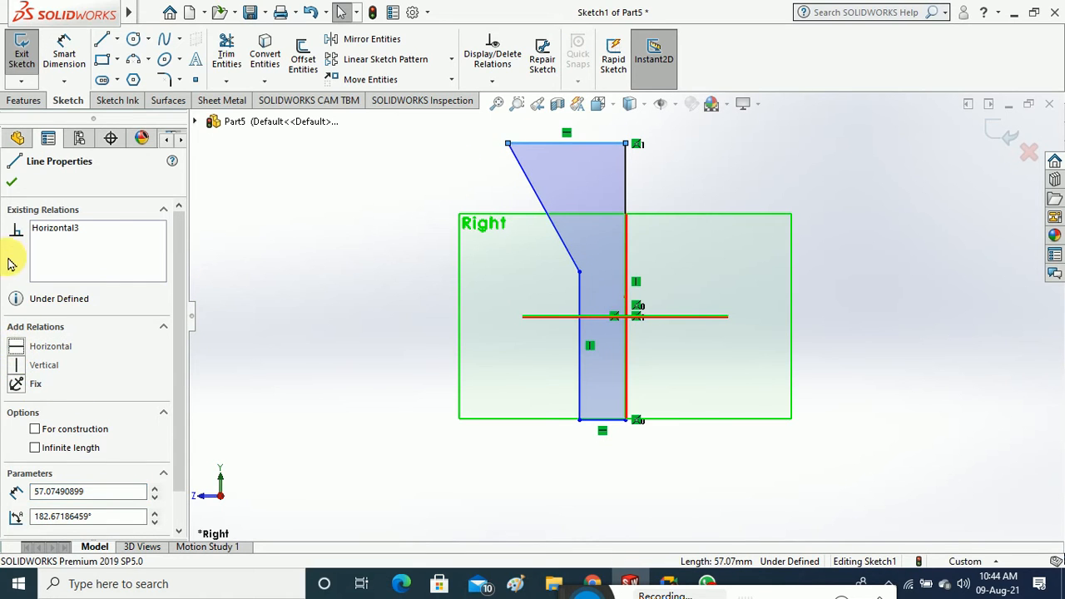
click(11, 182)
key(z)
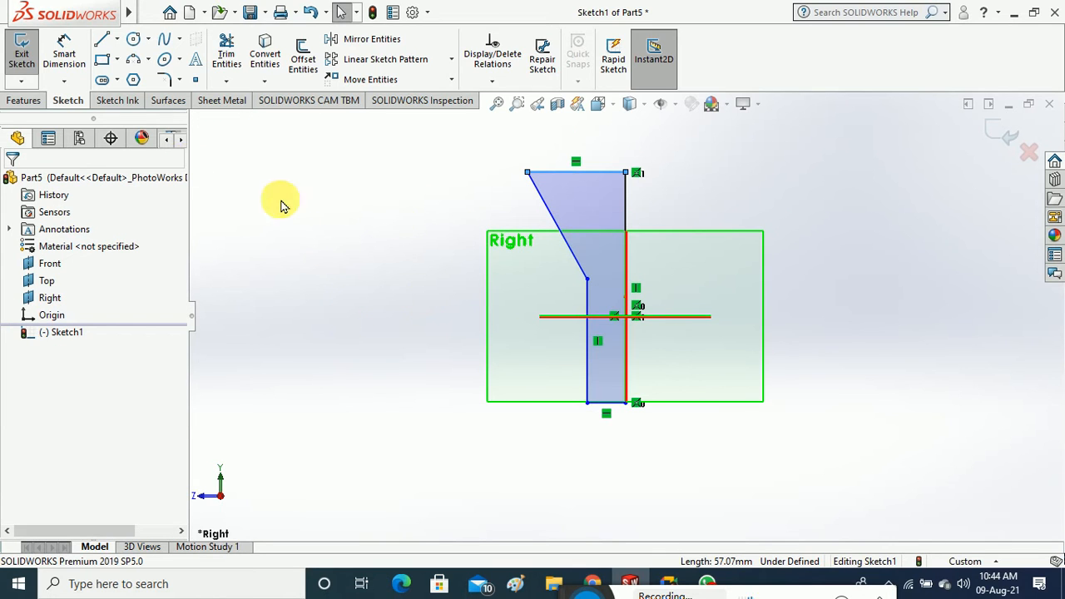
Finish the sketch and revolve the profile 360° about its vertical inner line into a solid funnel shape
click(25, 57)
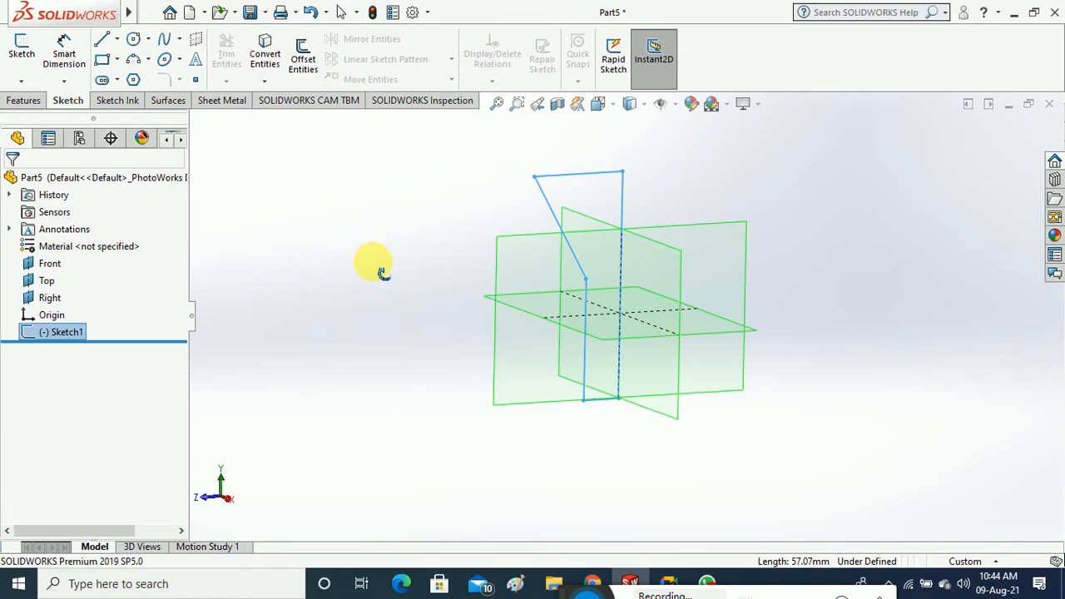
click(24, 100)
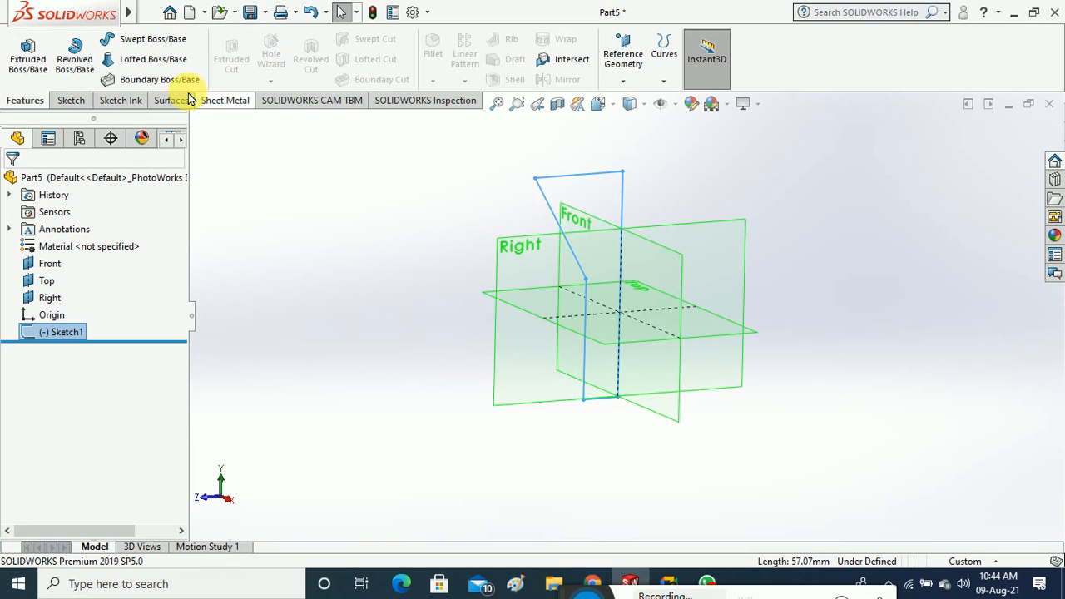
click(77, 58)
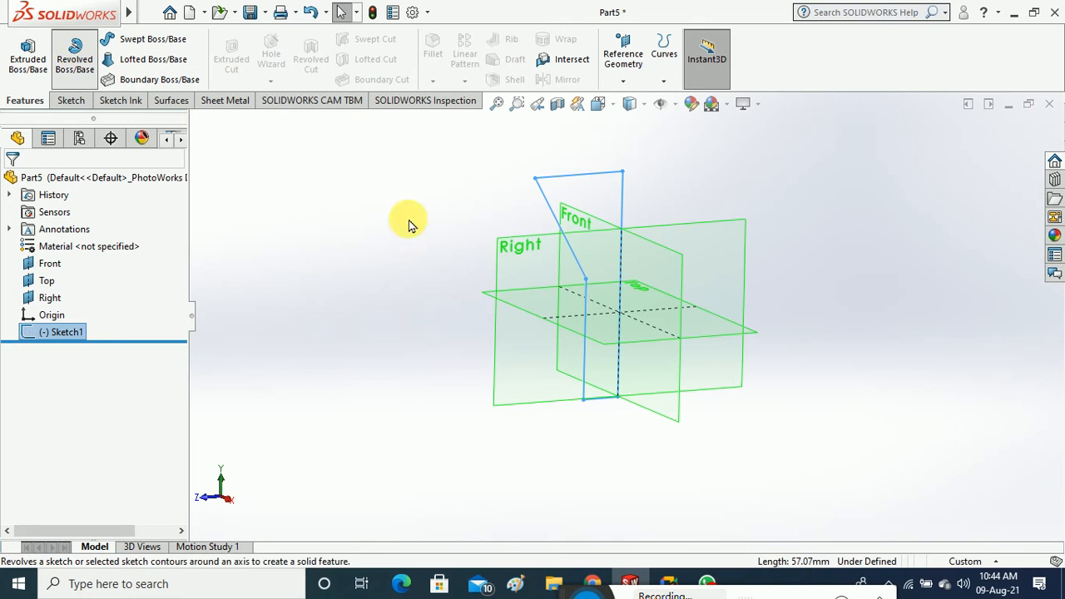
click(622, 279)
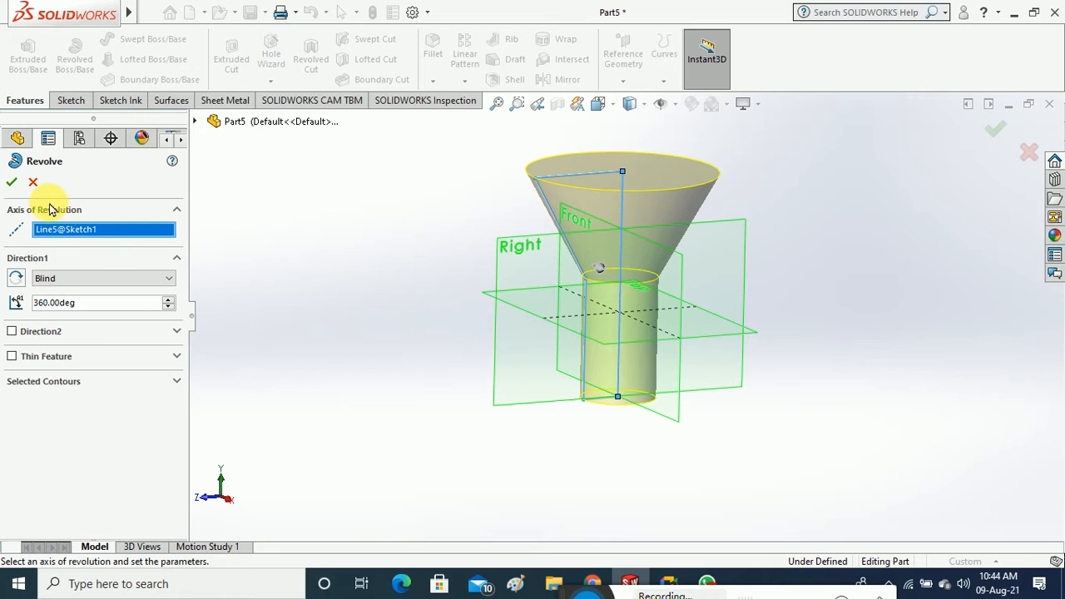
click(11, 182)
mouse_move(396, 325)
middle_down()
mouse_move(420, 256)
mouse_move(410, 323)
middle_up()
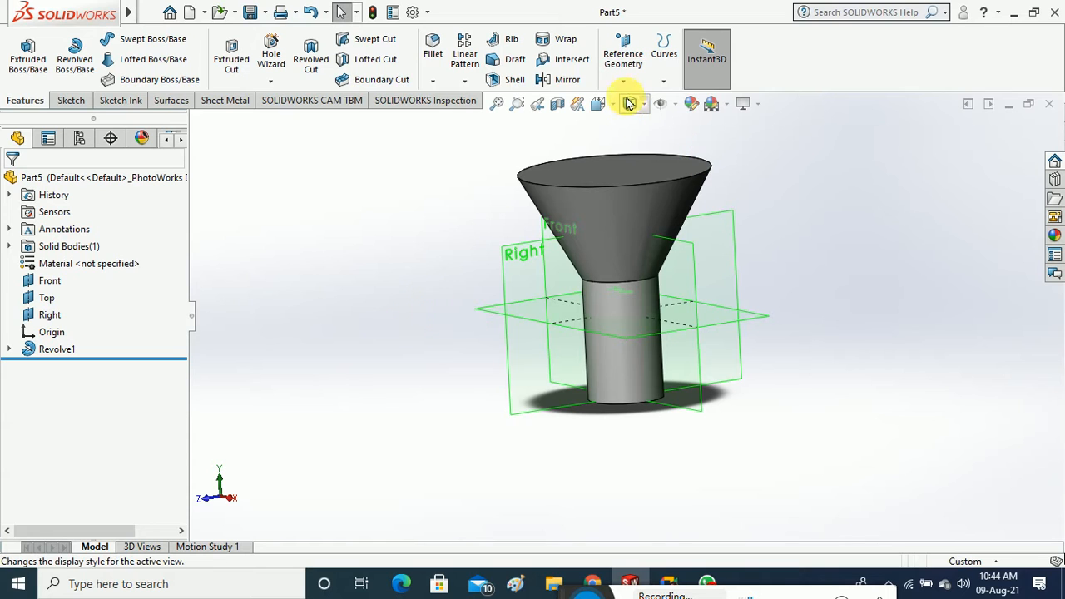
Add a Center of Mass reference to the revolved body
click(622, 80)
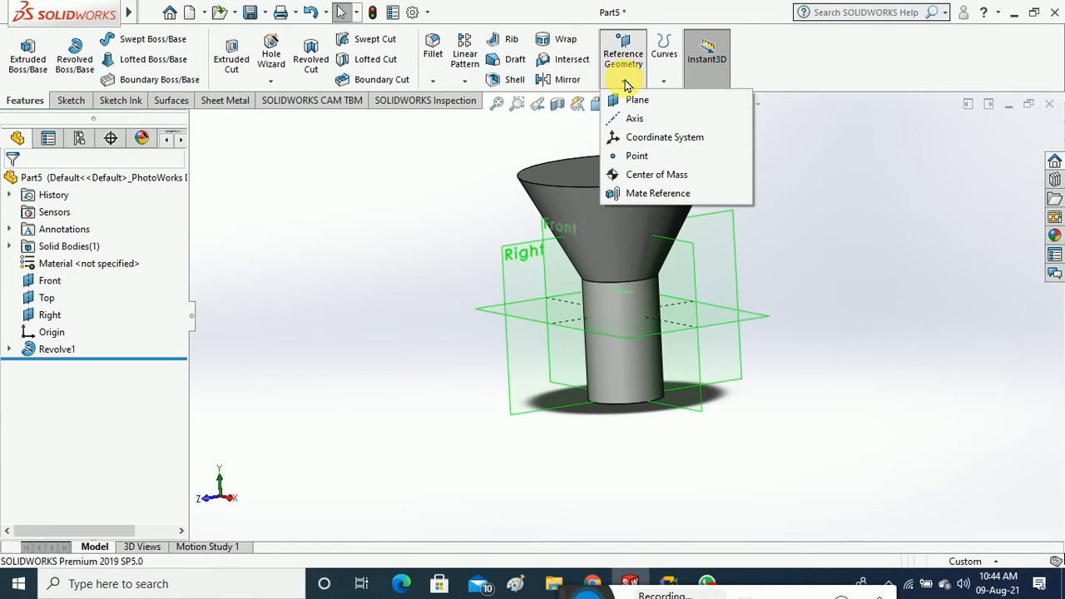
click(645, 174)
middle_drag(392, 286, 476, 349)
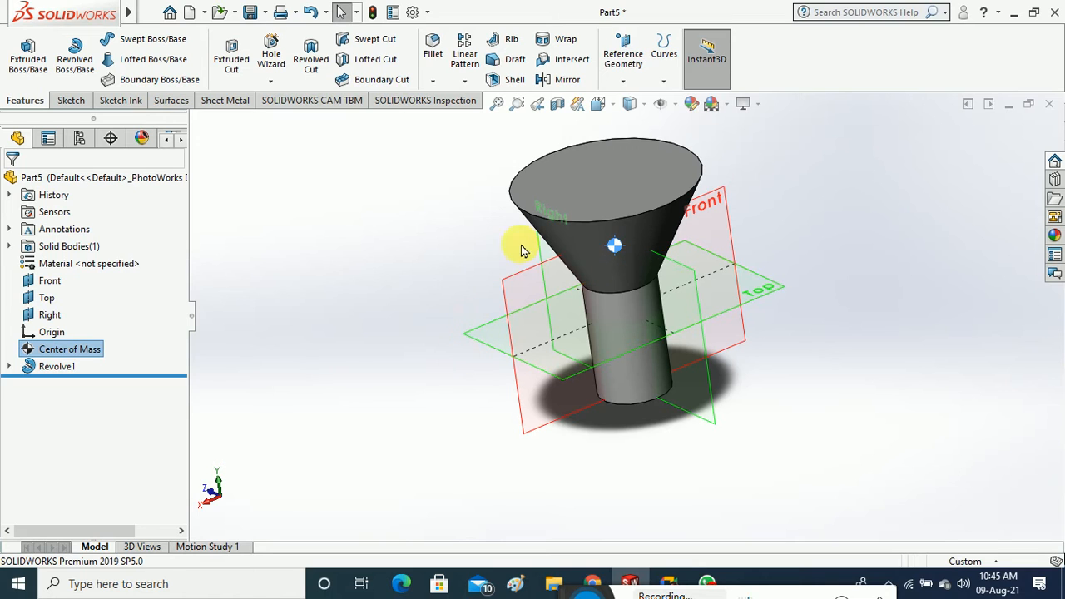
Turn on the display of the center of mass marker and inspect its location on the funnel body
click(677, 105)
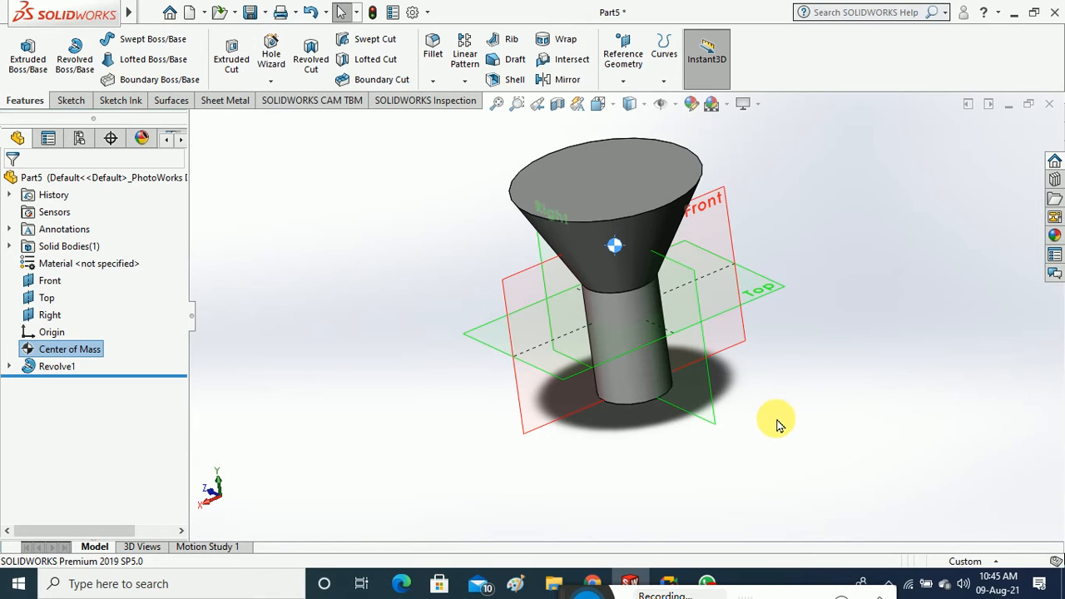
scroll(777, 422, up, 2)
scroll(681, 353, down, 1)
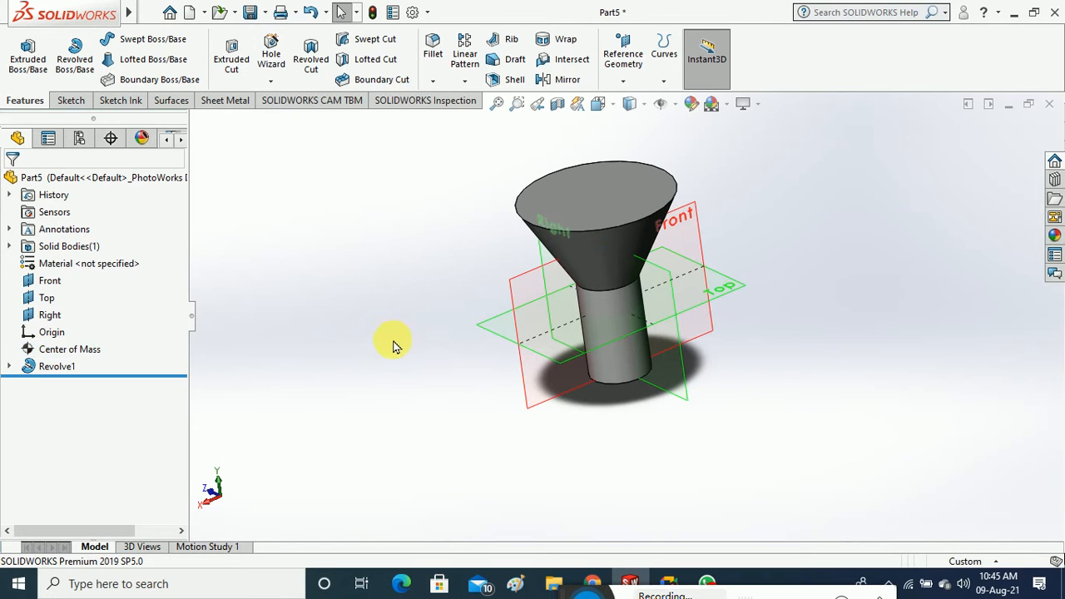
middle_drag(392, 342, 414, 300)
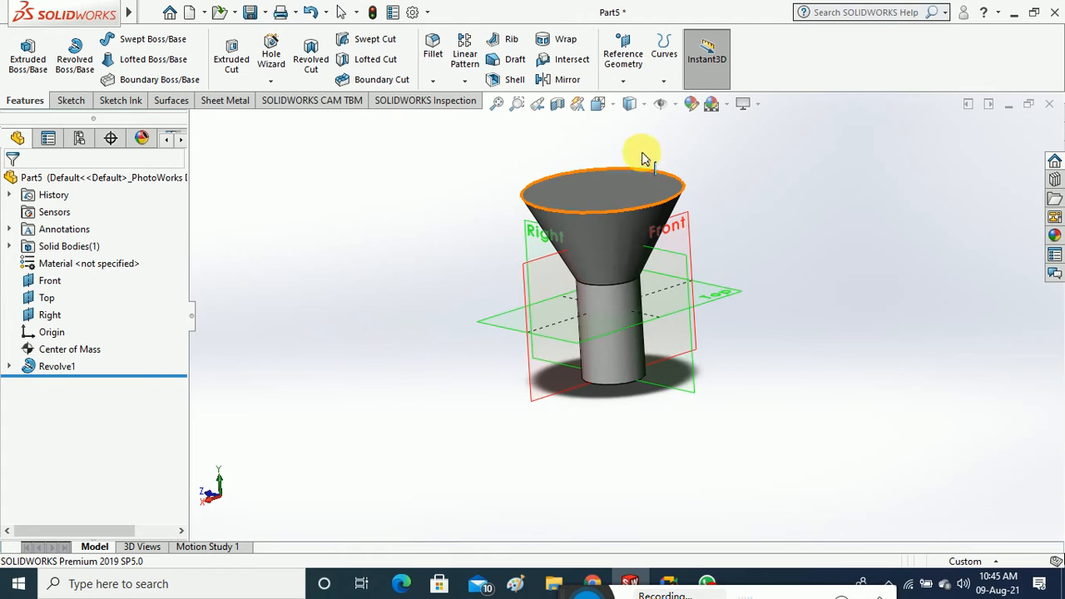
click(678, 106)
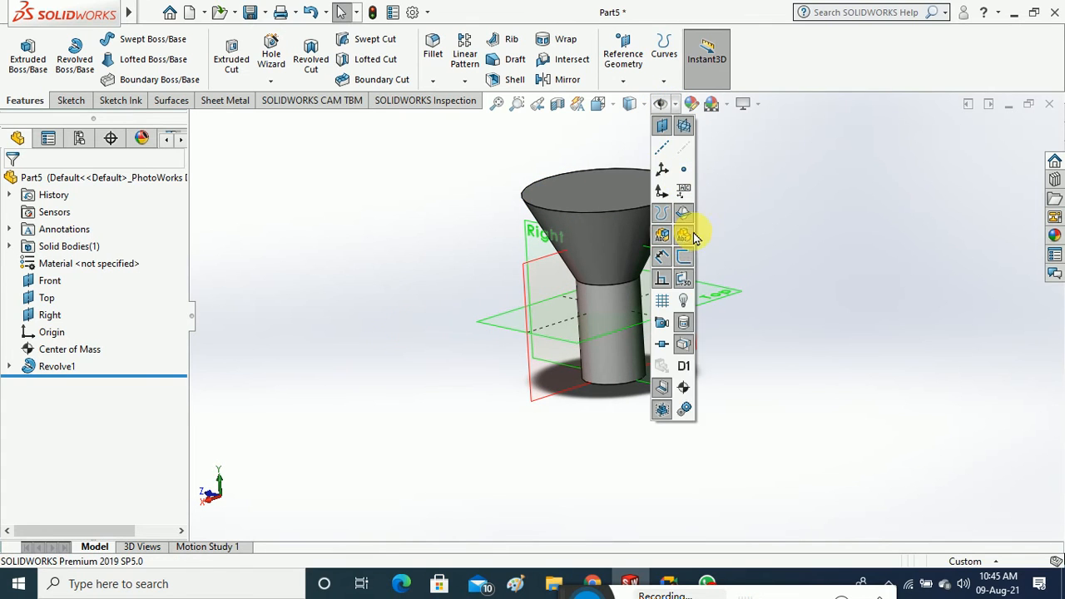
click(683, 387)
key(ctrl+7)
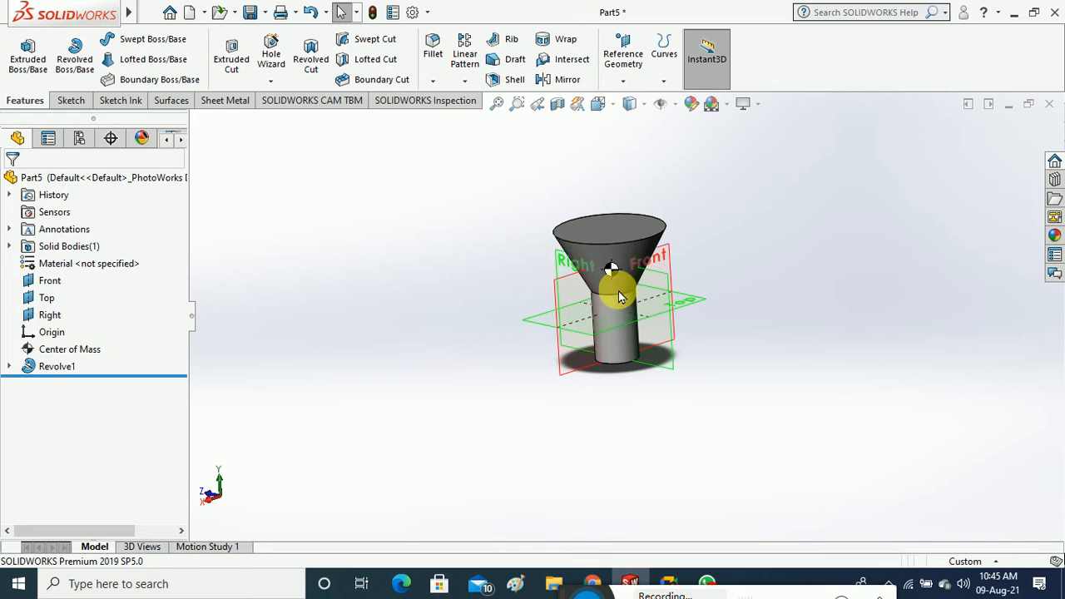
scroll(602, 264, down, 2)
mouse_move(601, 264)
middle_down()
mouse_move(673, 302)
mouse_move(539, 305)
mouse_move(511, 197)
mouse_move(527, 294)
mouse_move(564, 369)
mouse_move(574, 472)
mouse_move(574, 428)
mouse_move(566, 445)
middle_up()
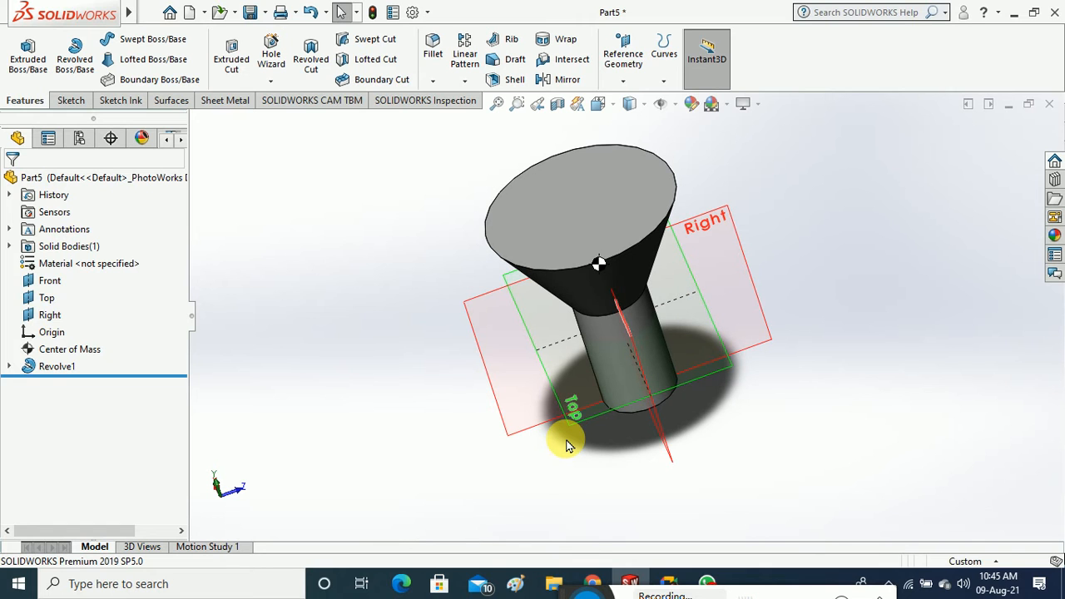
middle_drag(638, 309, 808, 452)
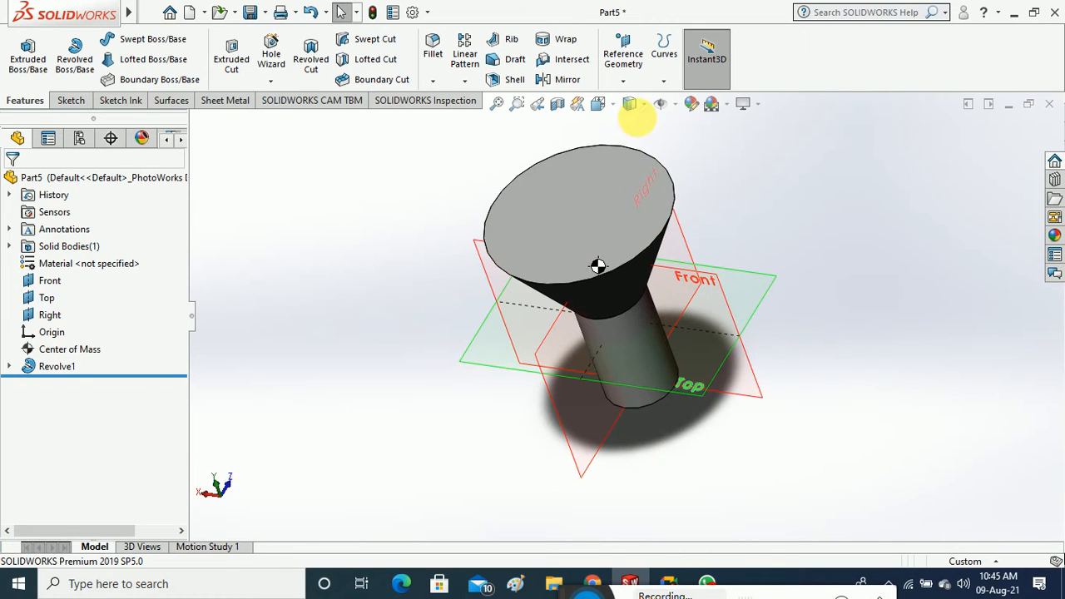
Review the Mate Reference settings and the mate types offered for the primary reference entity, without creating a reference
click(624, 81)
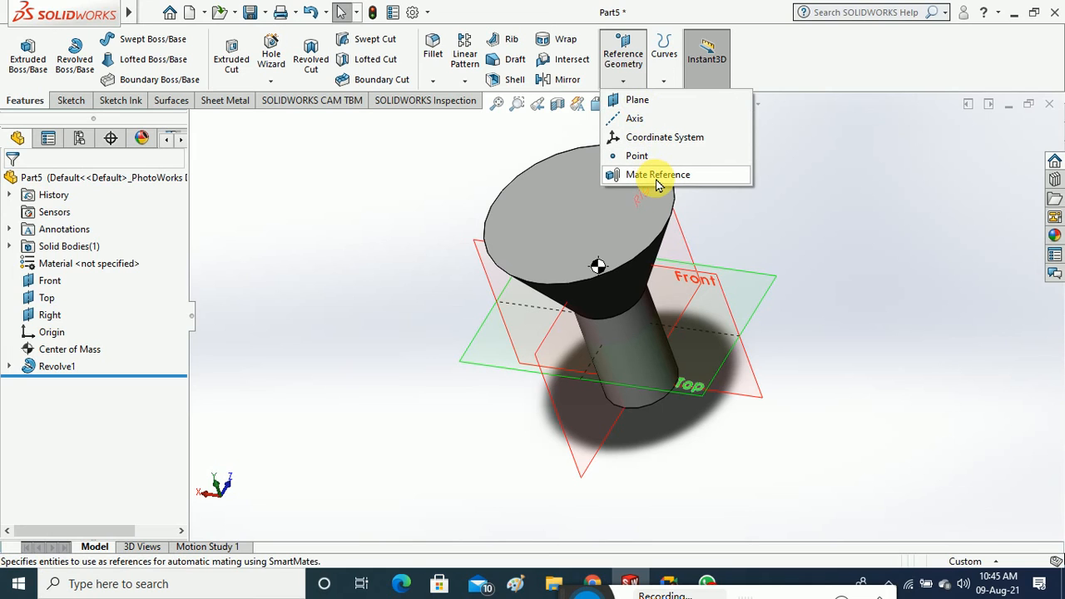
click(657, 177)
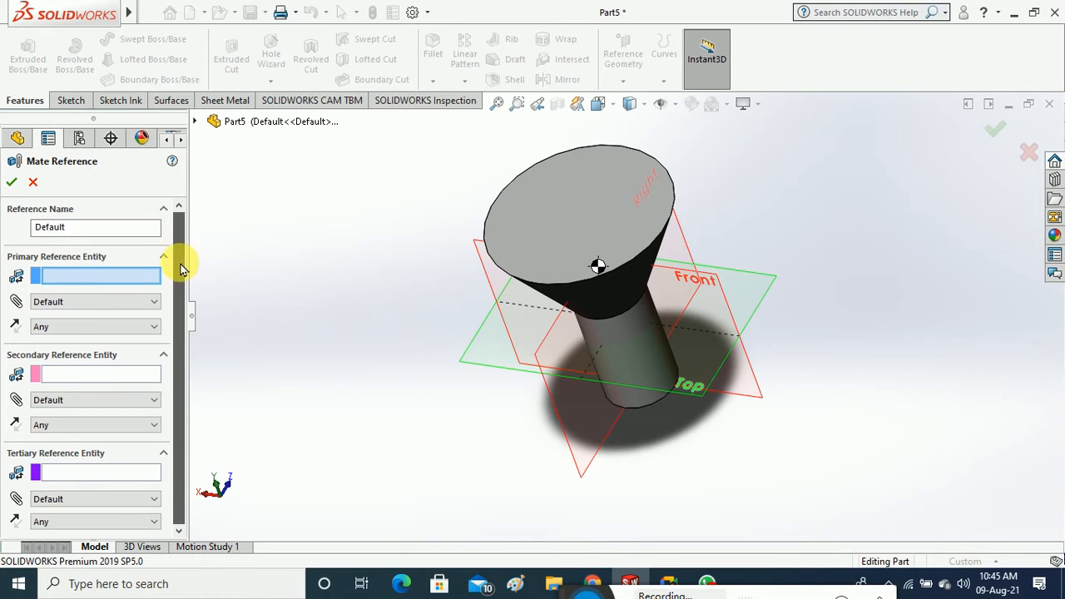
click(140, 303)
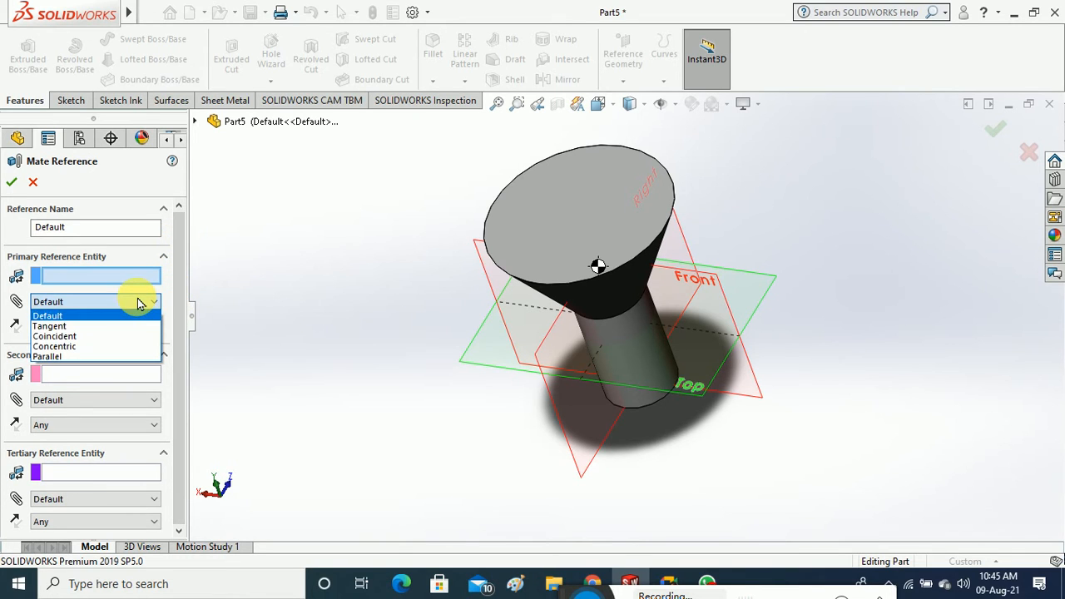
click(140, 303)
click(33, 182)
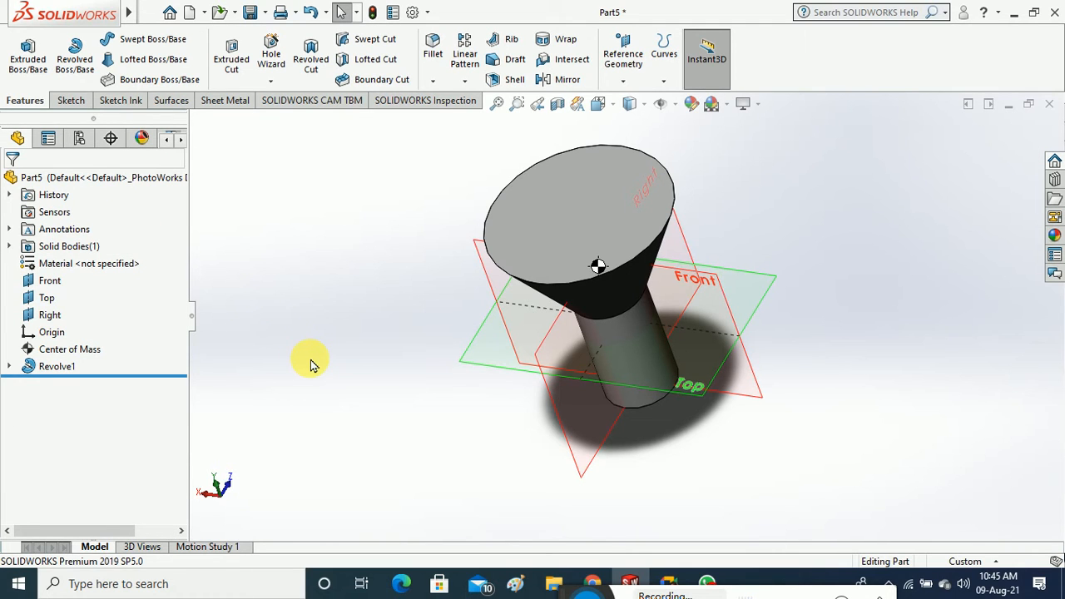
click(622, 83)
click(804, 212)
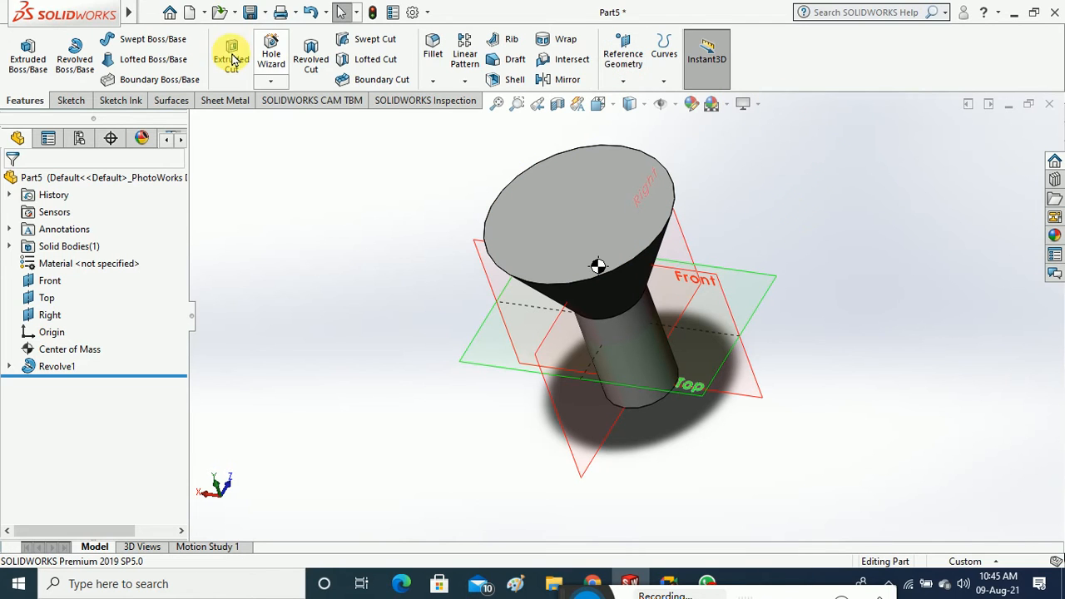
Scale the funnel body uniformly about its centroid by a factor of 3
mouse_move(166, 11)
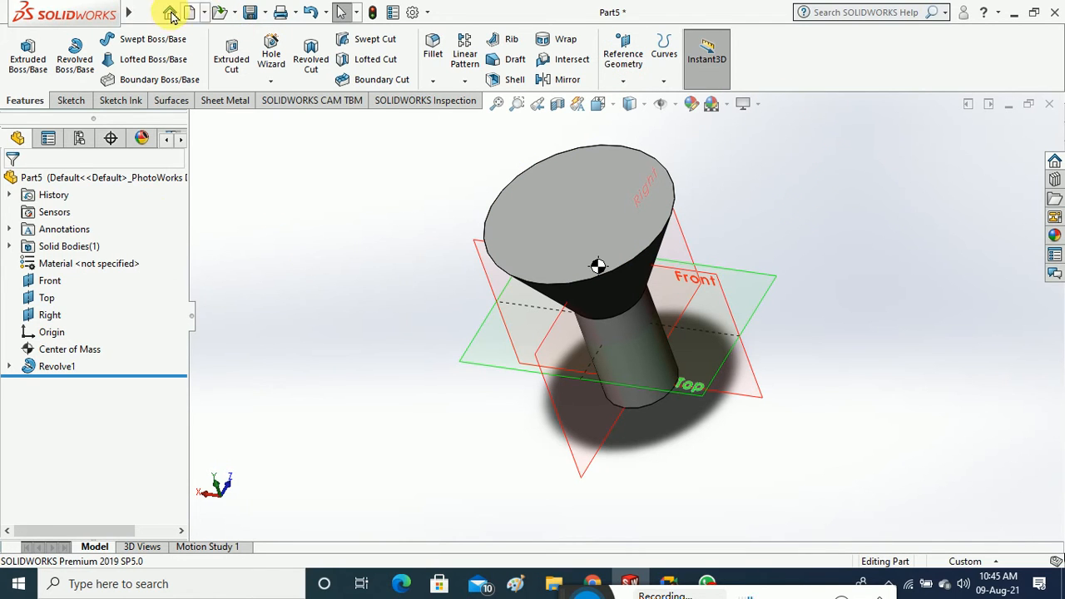
click(206, 12)
click(212, 18)
click(240, 13)
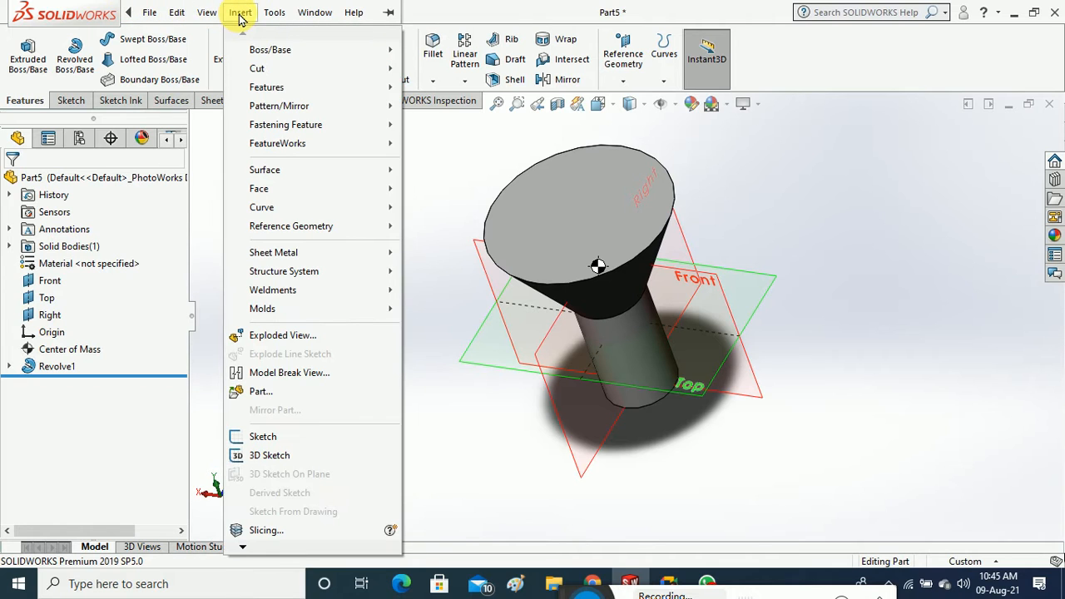
mouse_move(349, 96)
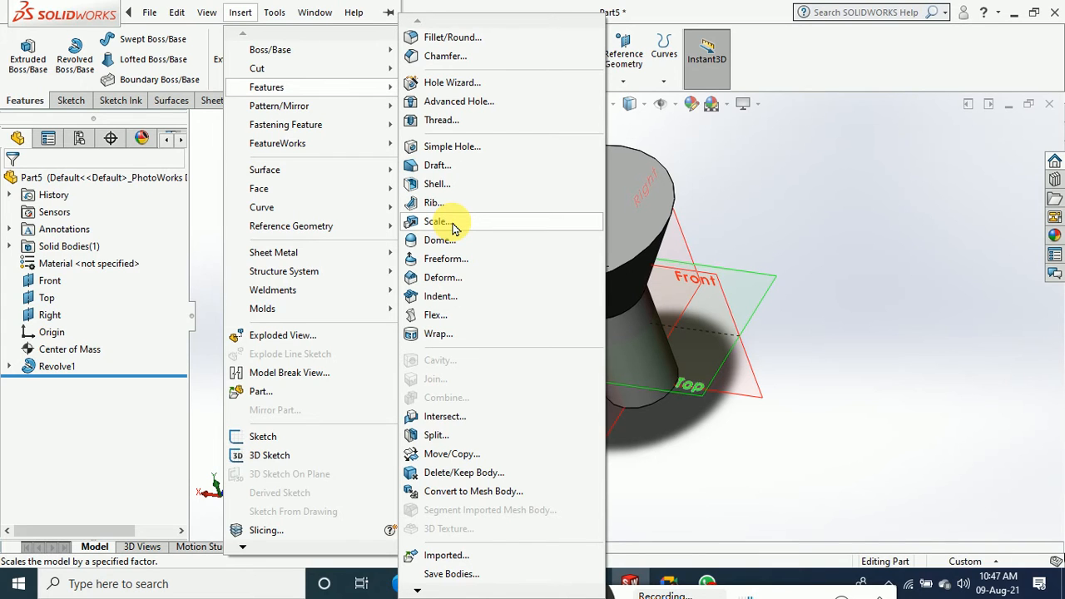
click(453, 228)
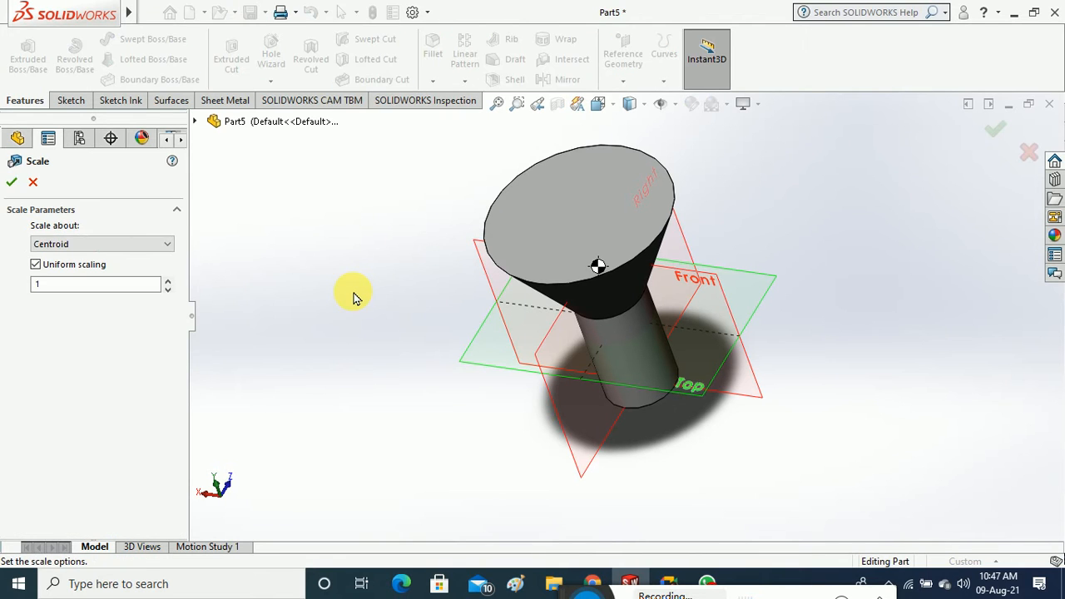
click(167, 281)
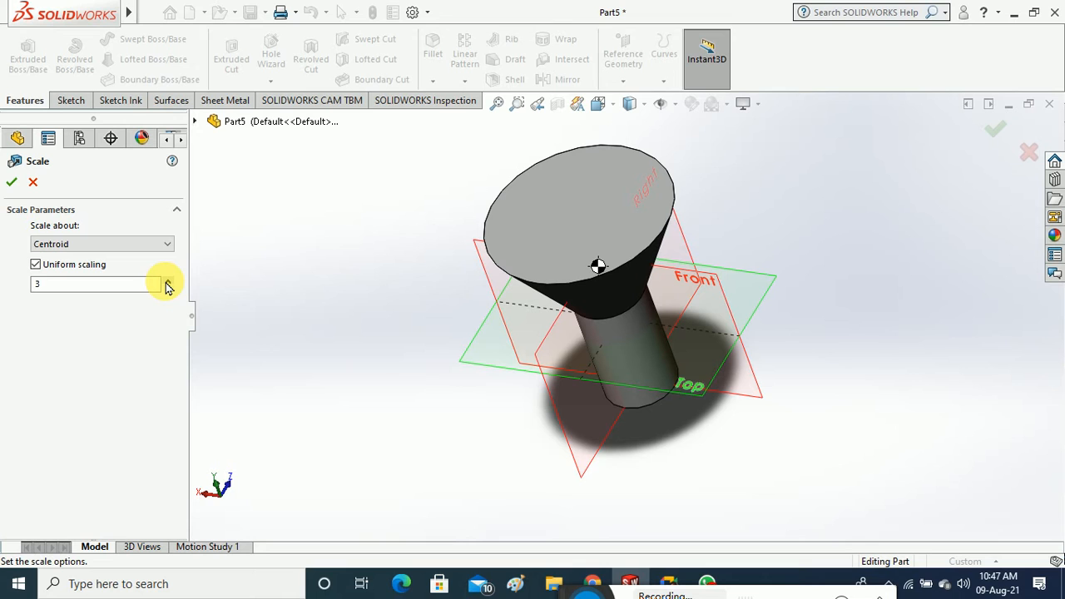
click(10, 183)
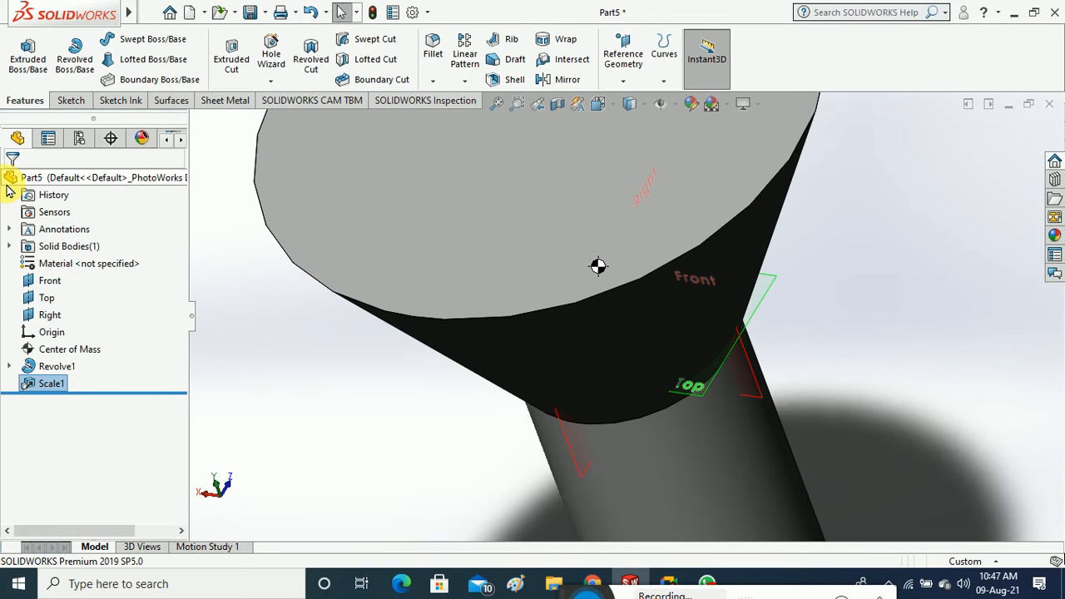
key(f)
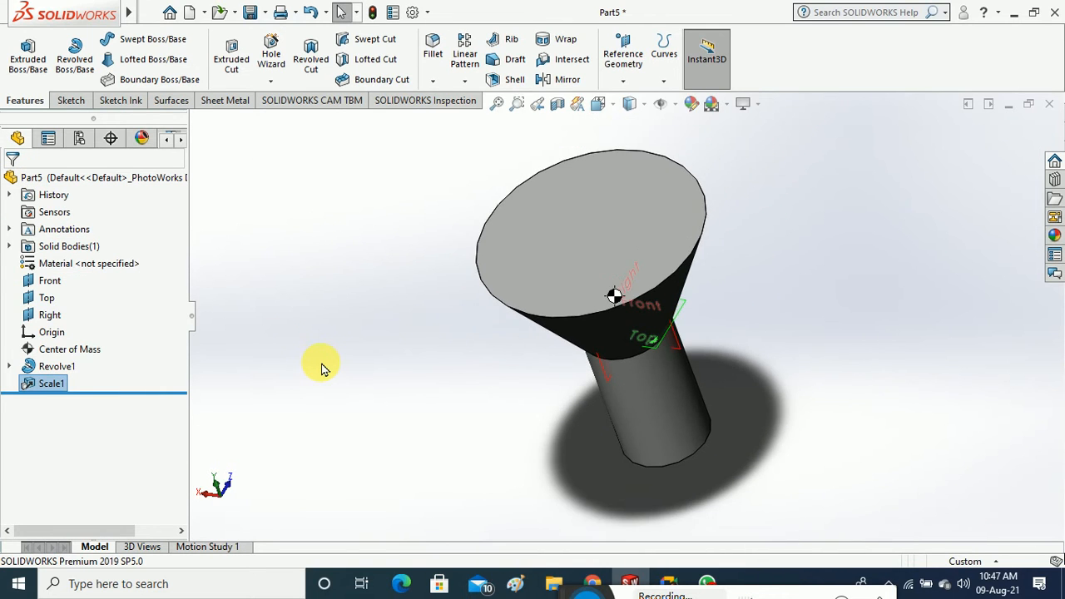
middle_drag(397, 379, 452, 333)
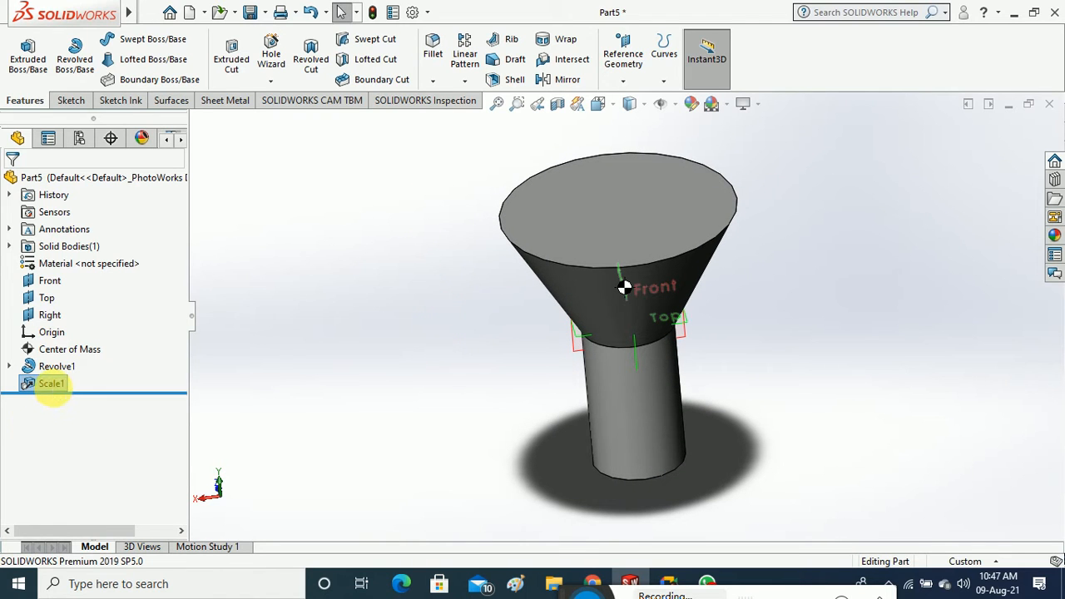
Delete the factor 3 scale feature from the funnel part
right_click(55, 388)
click(97, 358)
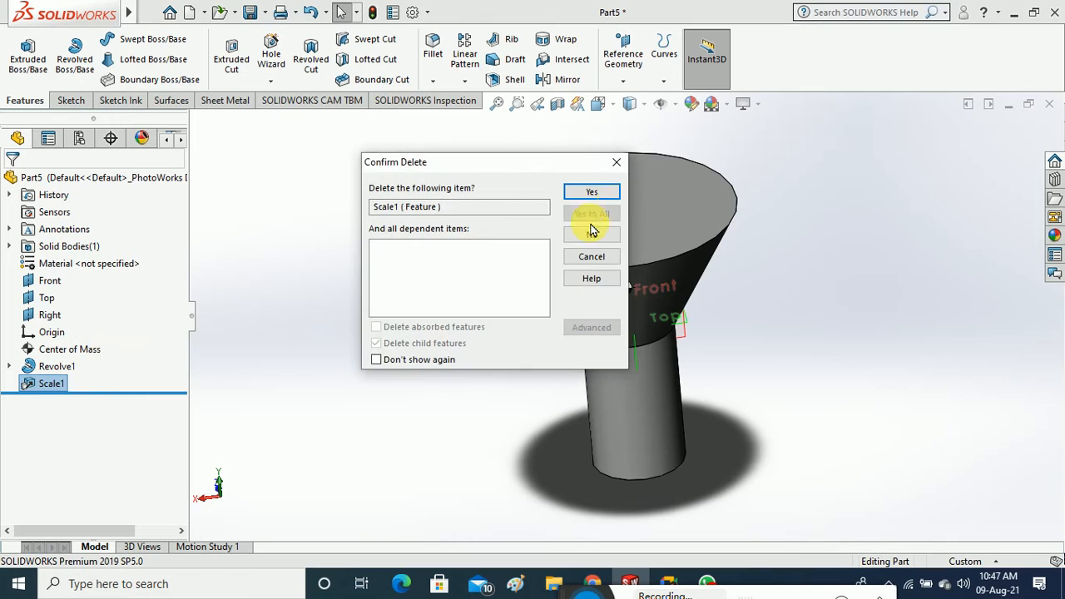
click(592, 194)
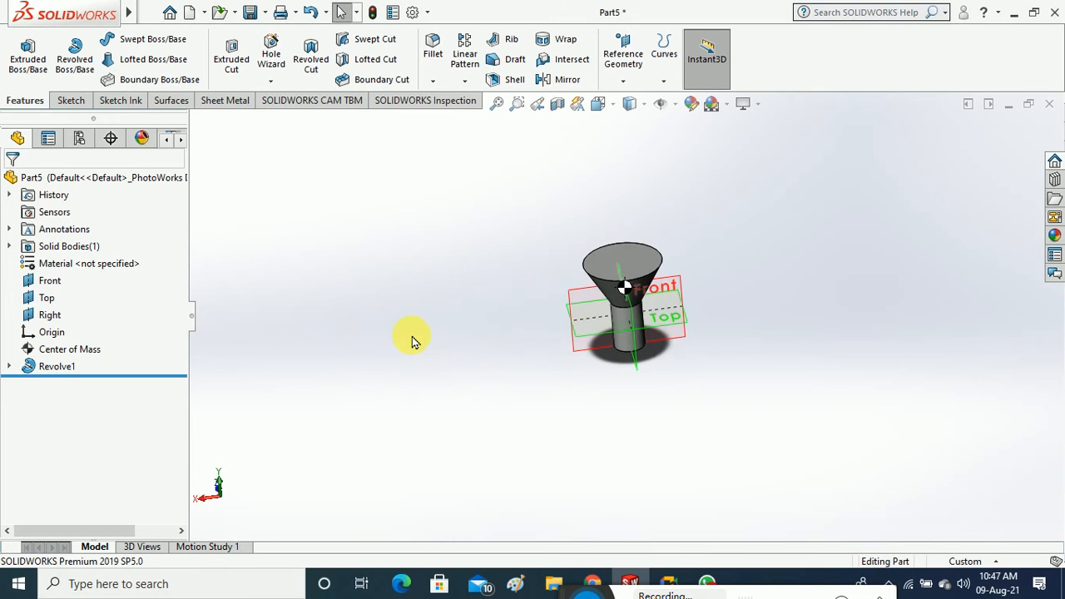
scroll(641, 304, down, 2)
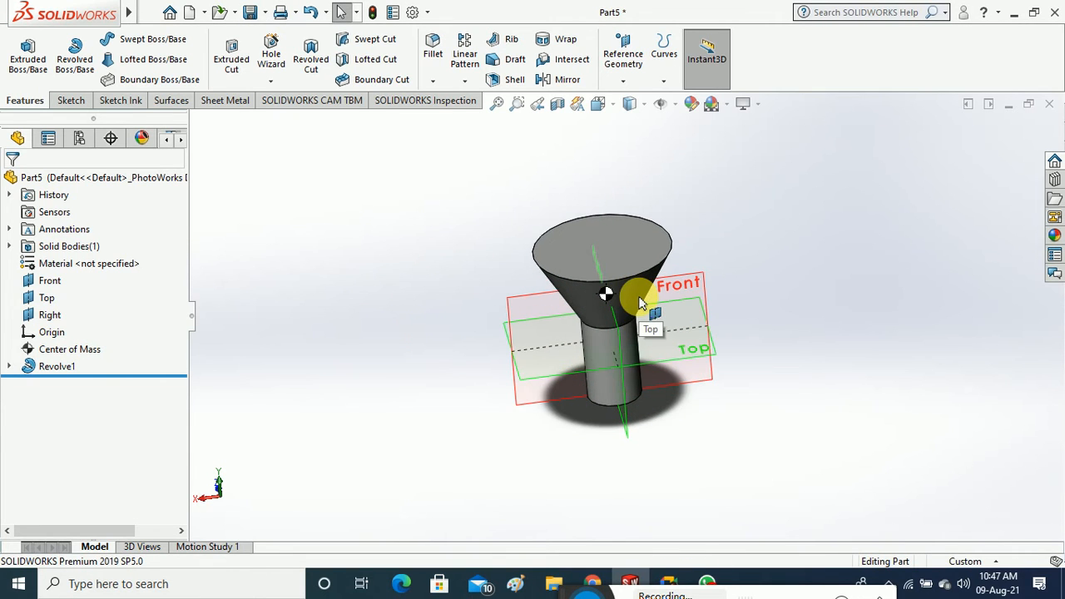
scroll(535, 368, up, 1)
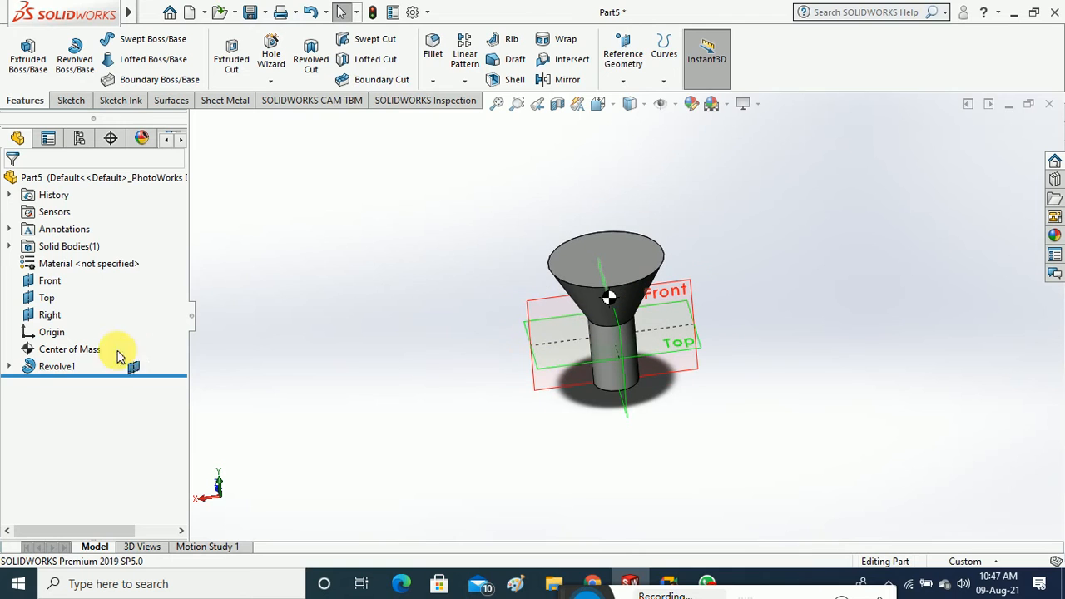
Open the revolve's profile sketch for inspection and exit it without editing
click(9, 367)
right_click(75, 383)
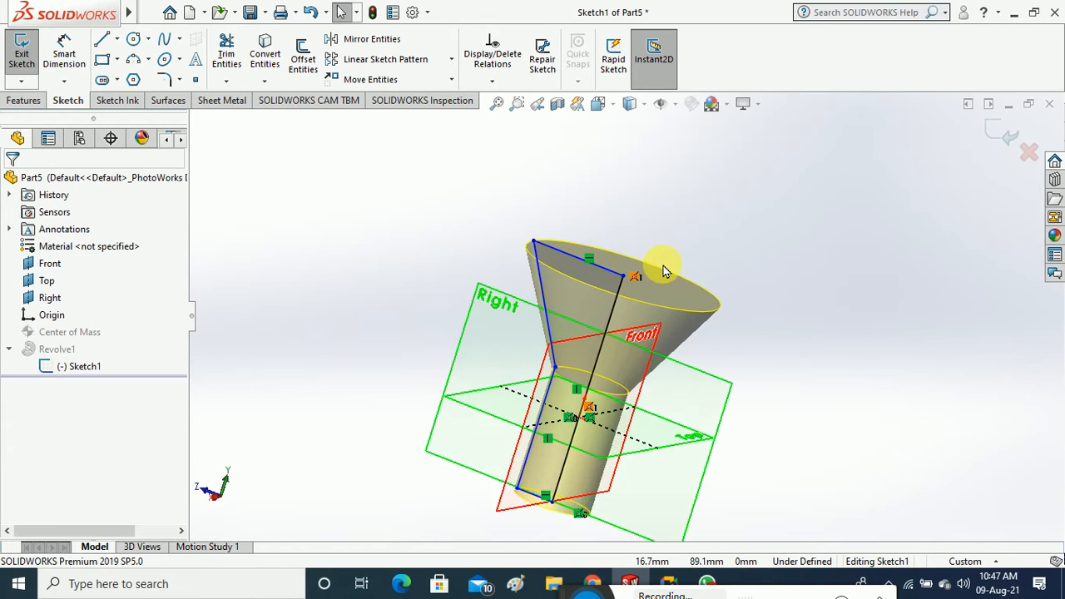
click(25, 52)
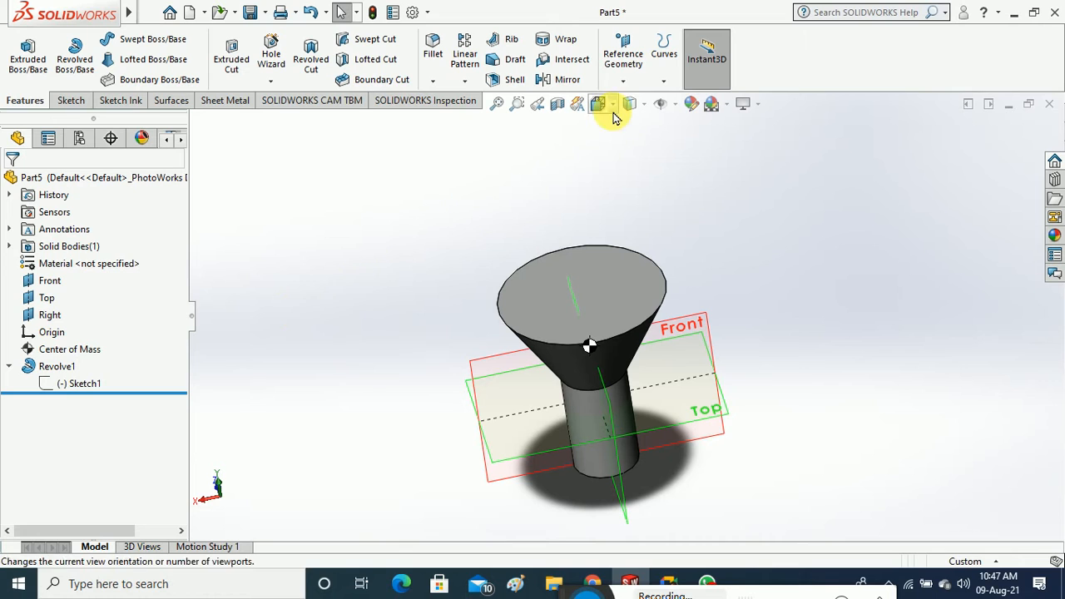
Apply a uniform Scale feature with factor 6 to the funnel body, keeping Centroid as the scaling reference
mouse_move(126, 14)
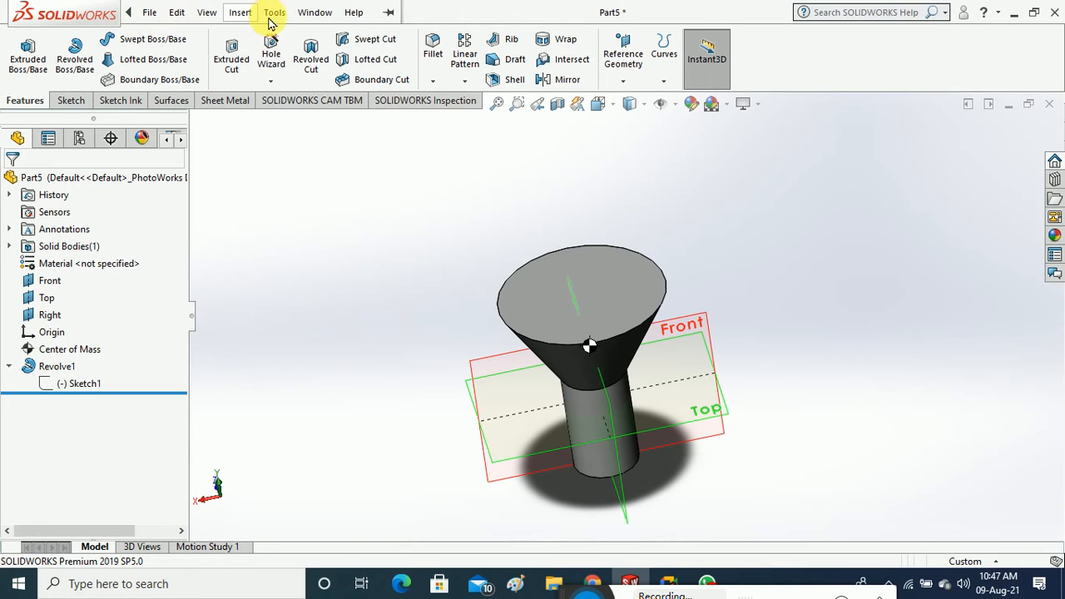
click(315, 13)
click(315, 14)
click(240, 12)
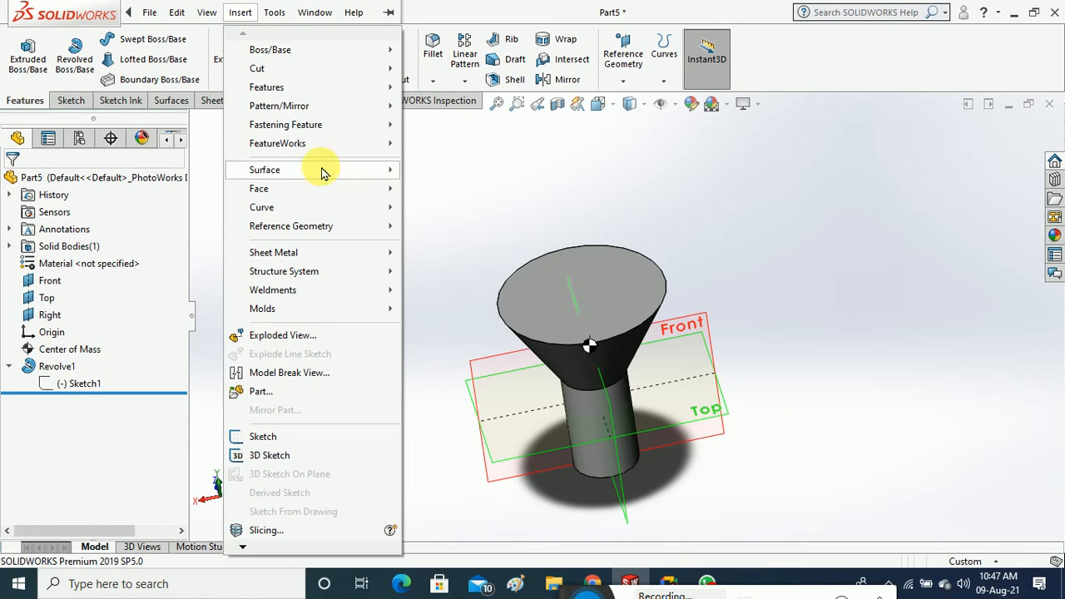
mouse_move(351, 89)
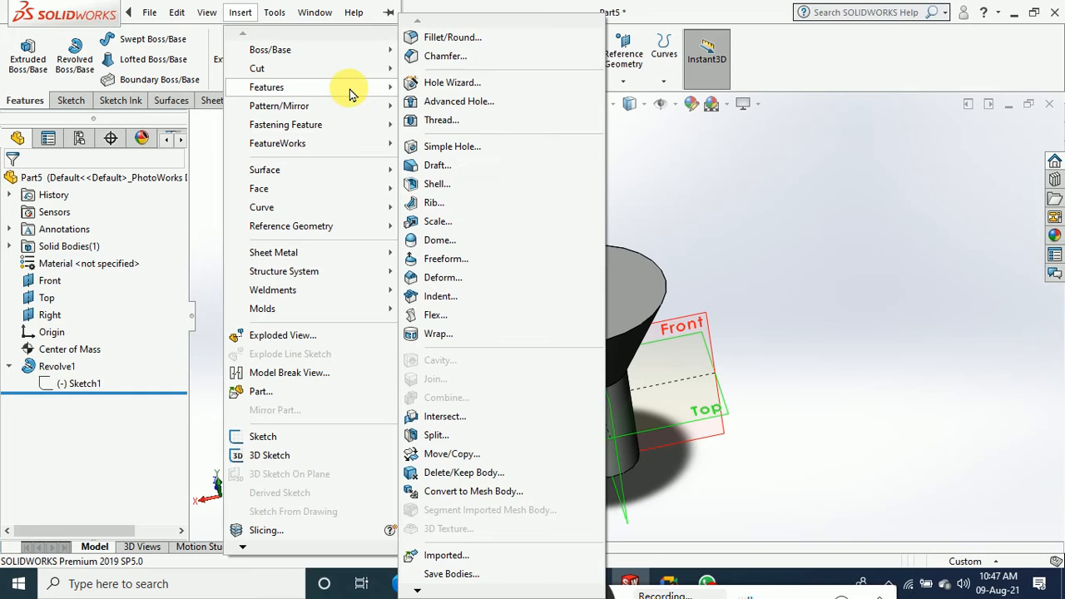
click(463, 223)
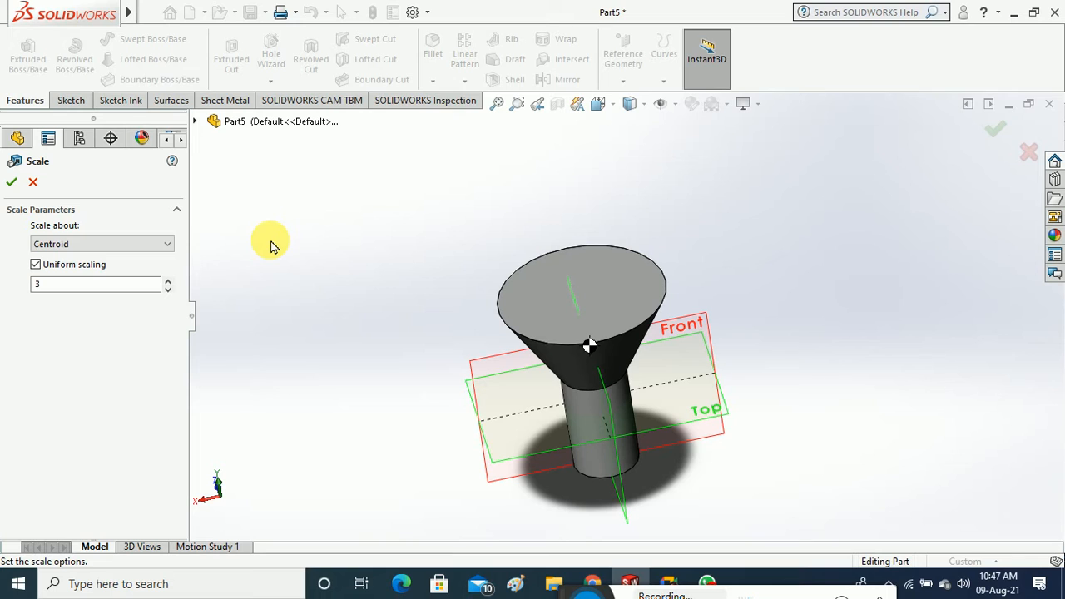
click(167, 246)
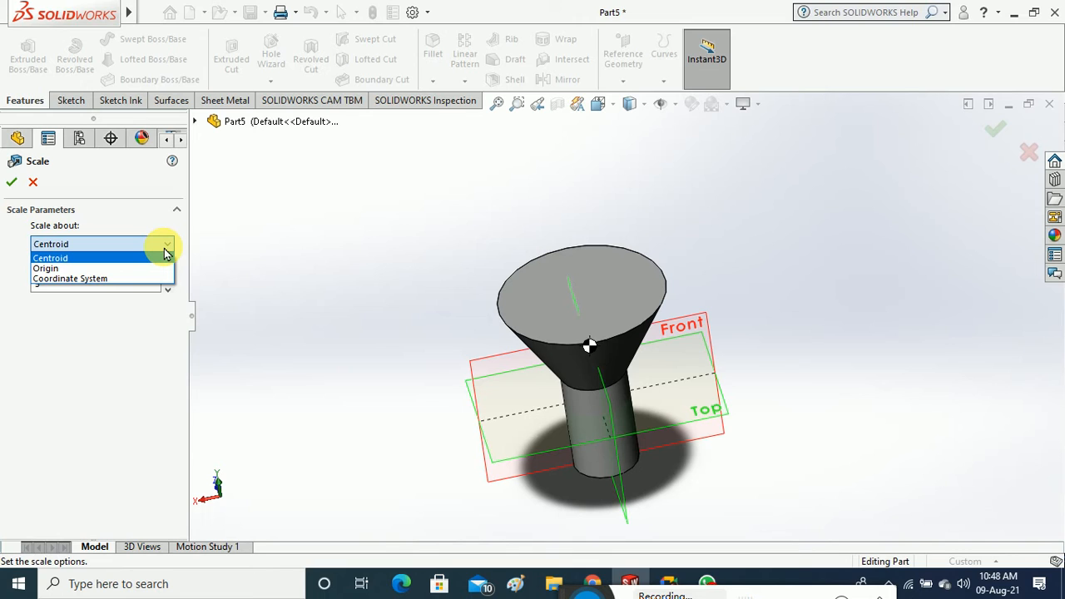
click(165, 248)
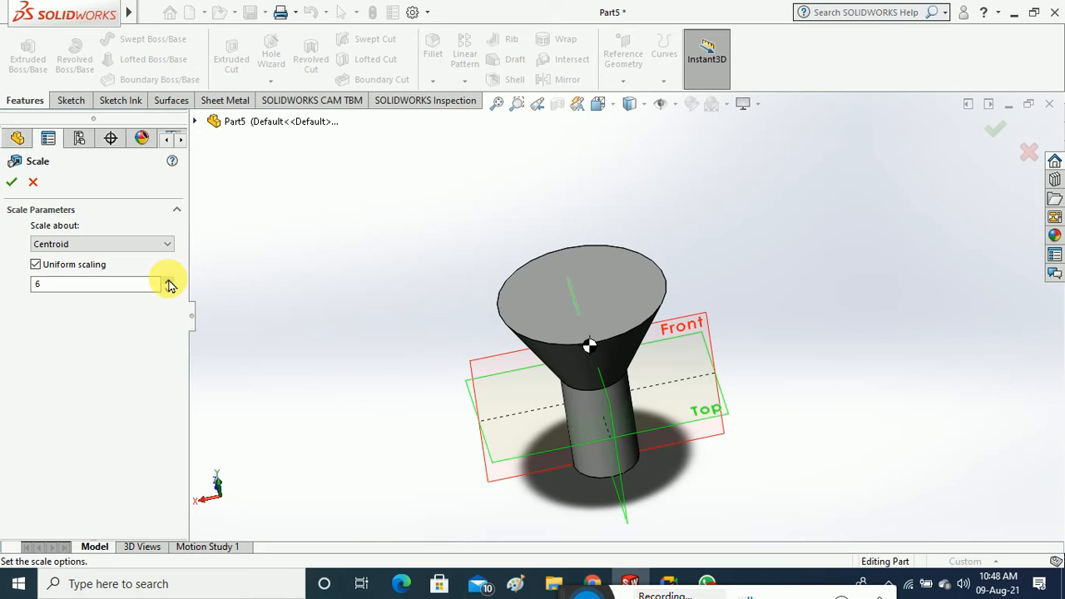
click(11, 181)
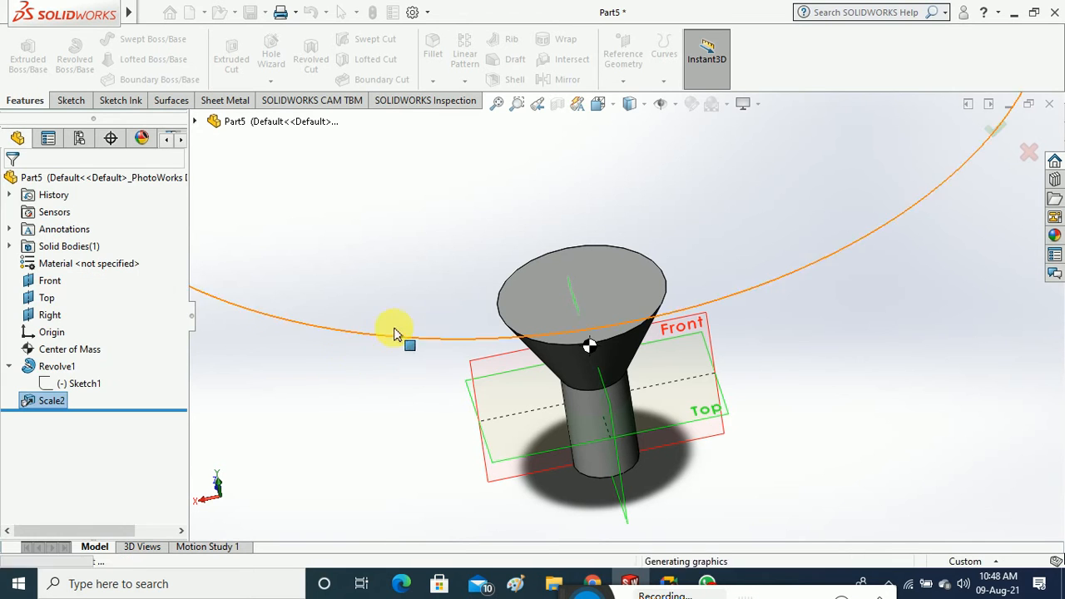
key(f)
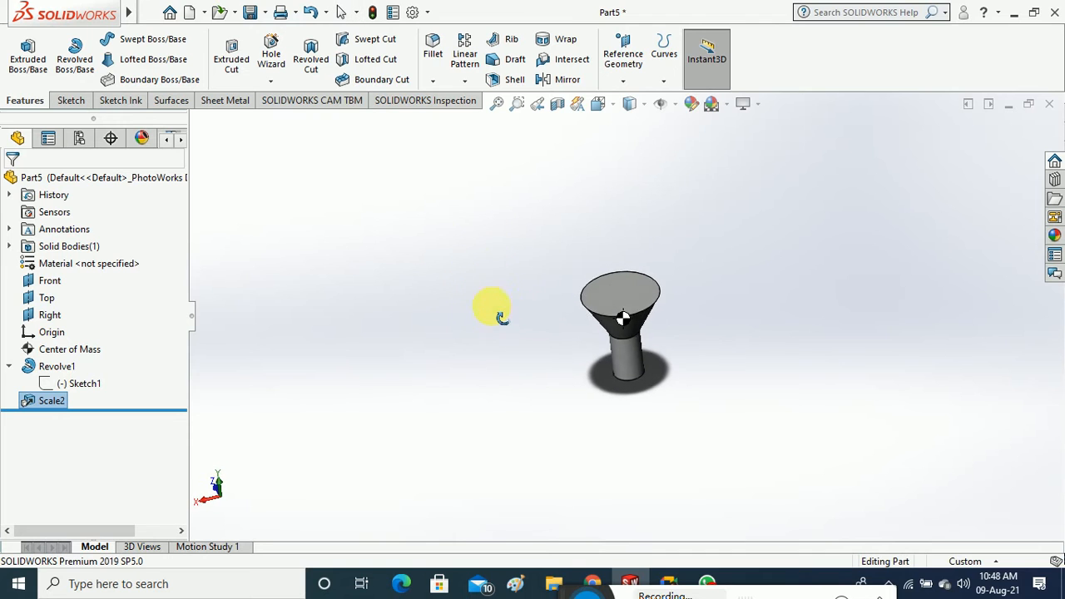
scroll(642, 292, down, 3)
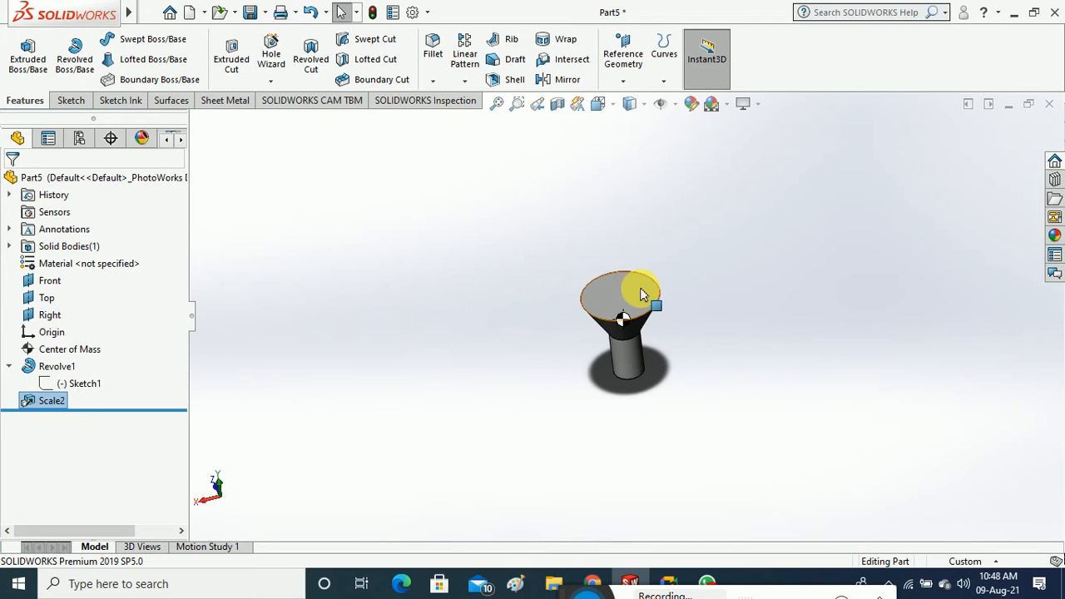
Delete the centroid-based scale feature with factor 6 from the part
right_click(30, 403)
click(77, 359)
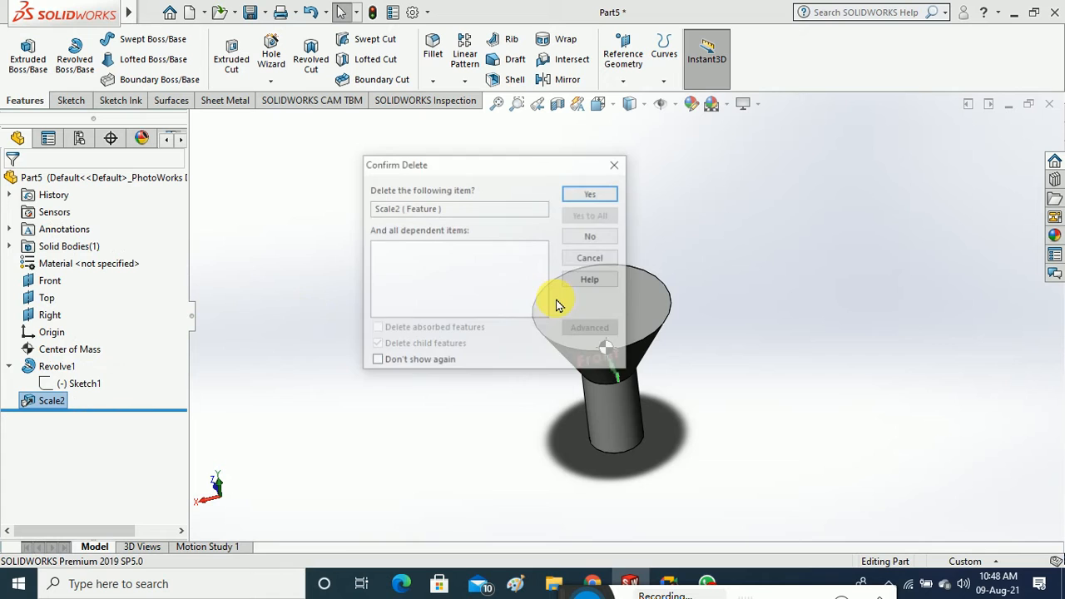
click(609, 195)
scroll(644, 351, down, 6)
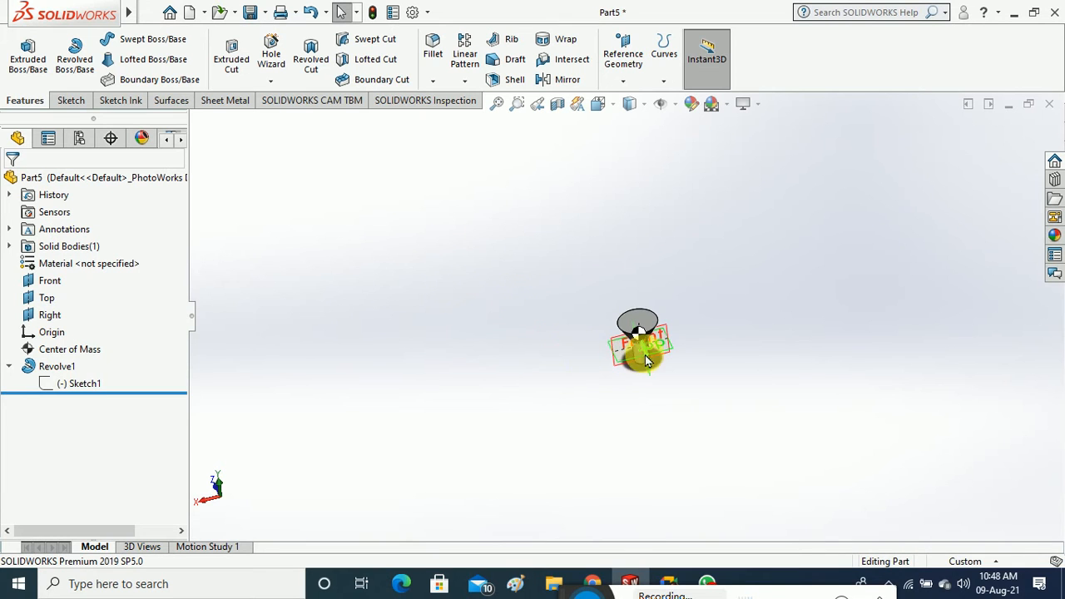
middle_drag(545, 405, 486, 238)
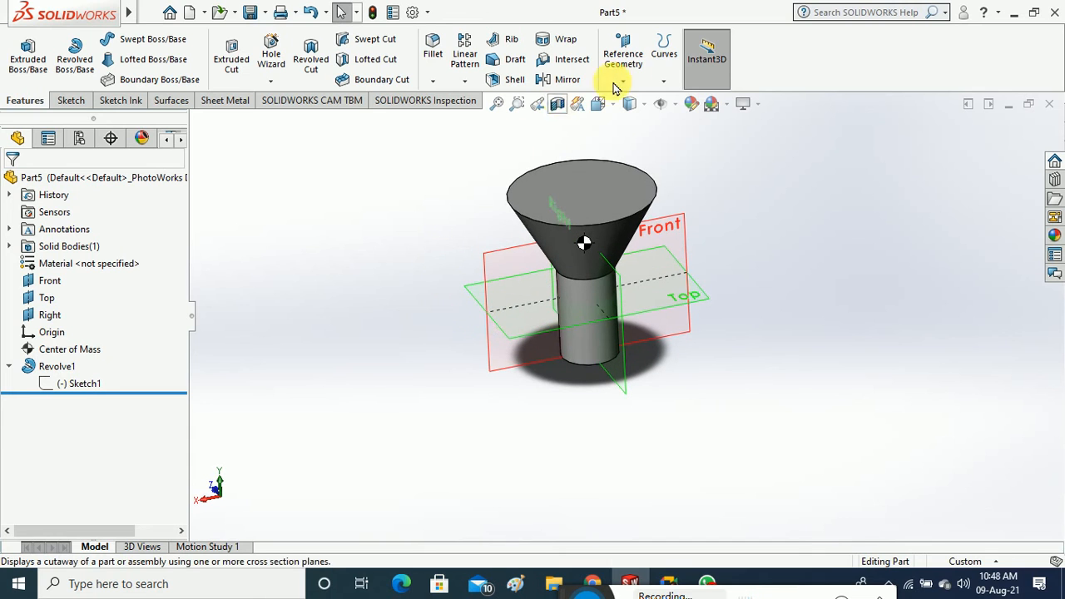
Scale the funnel body uniformly by a factor of 6 about the Origin
mouse_move(130, 12)
click(250, 16)
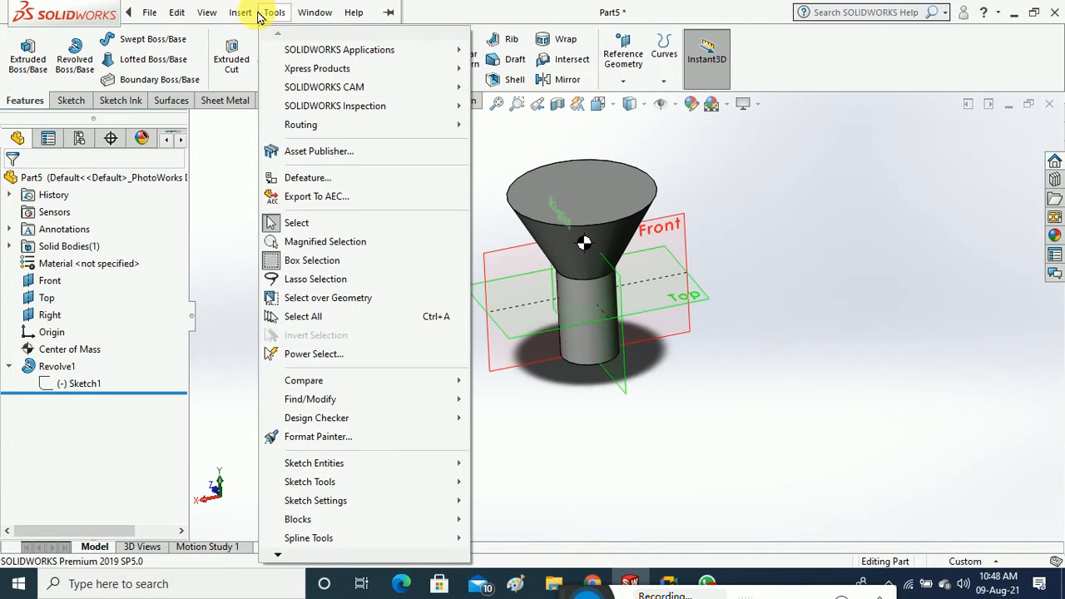
mouse_move(326, 92)
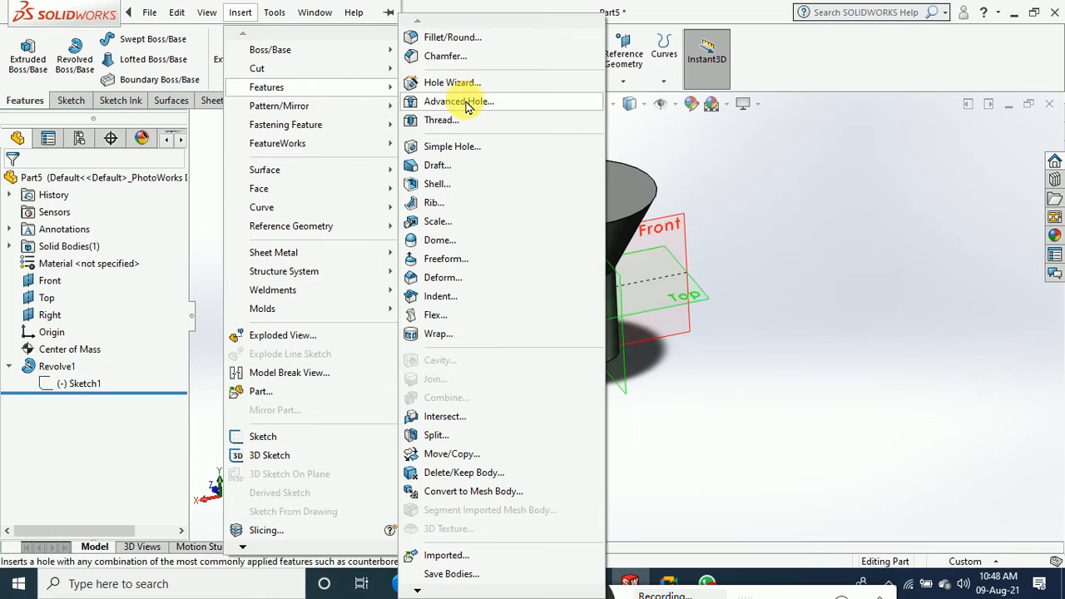
click(487, 222)
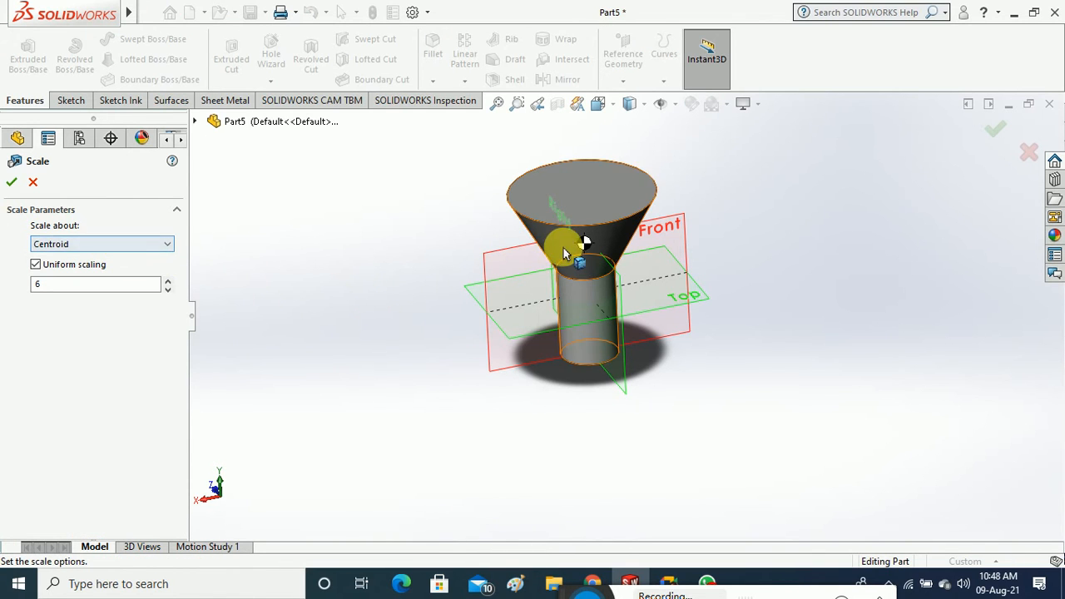
click(170, 245)
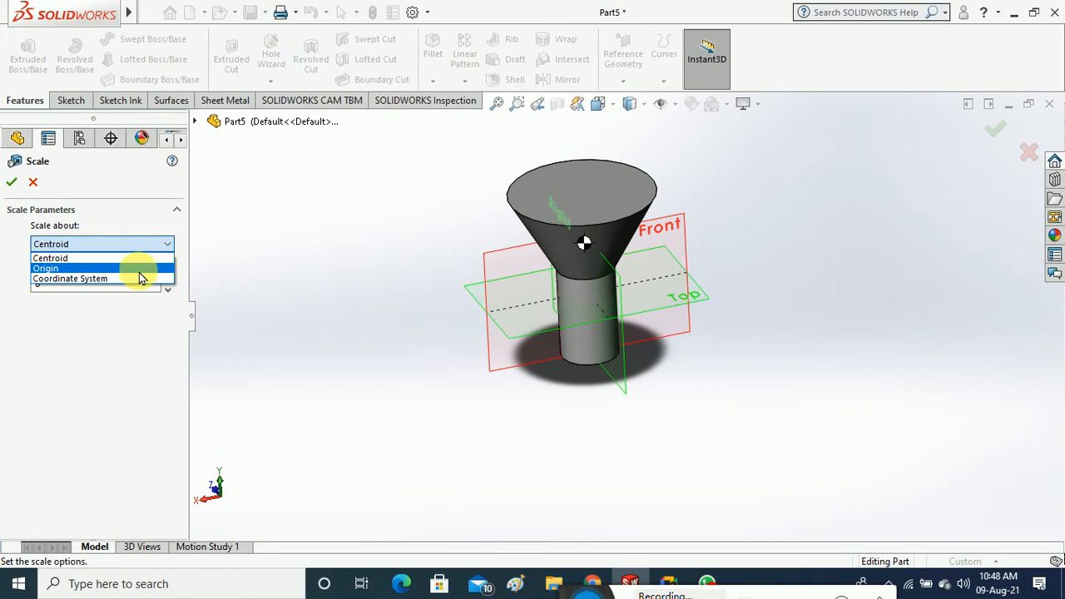
click(140, 268)
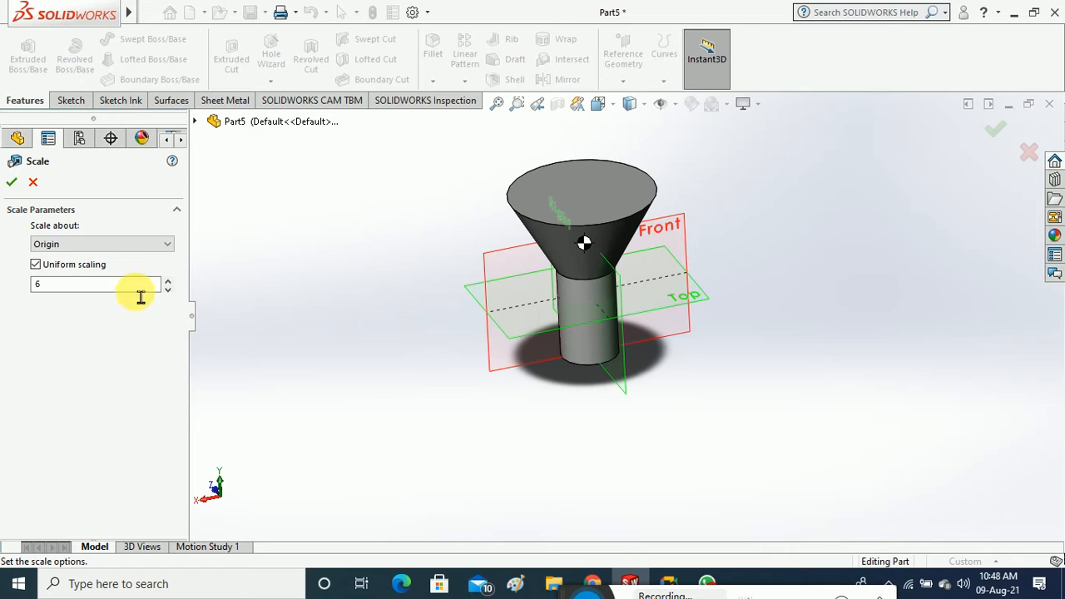
click(12, 181)
click(387, 368)
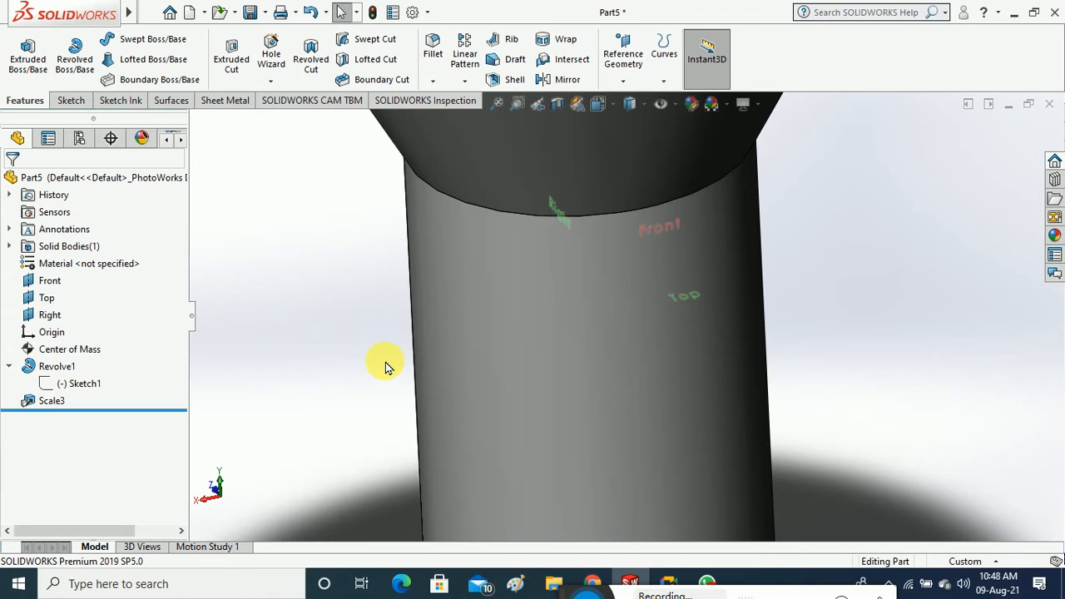
key(f)
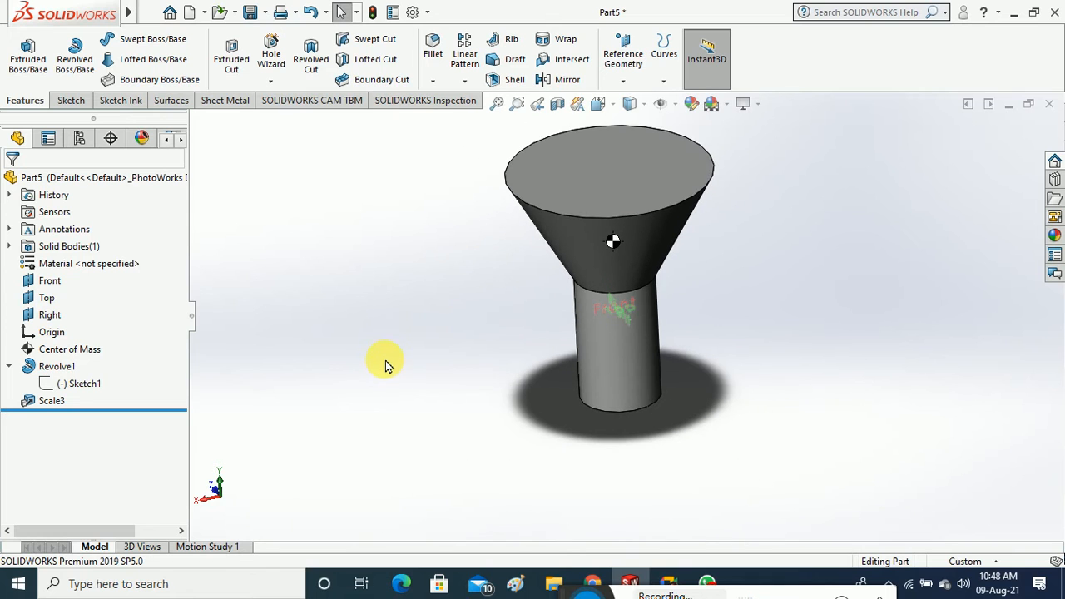
Turn on the origin display and view the scaled funnel body from another side
click(676, 106)
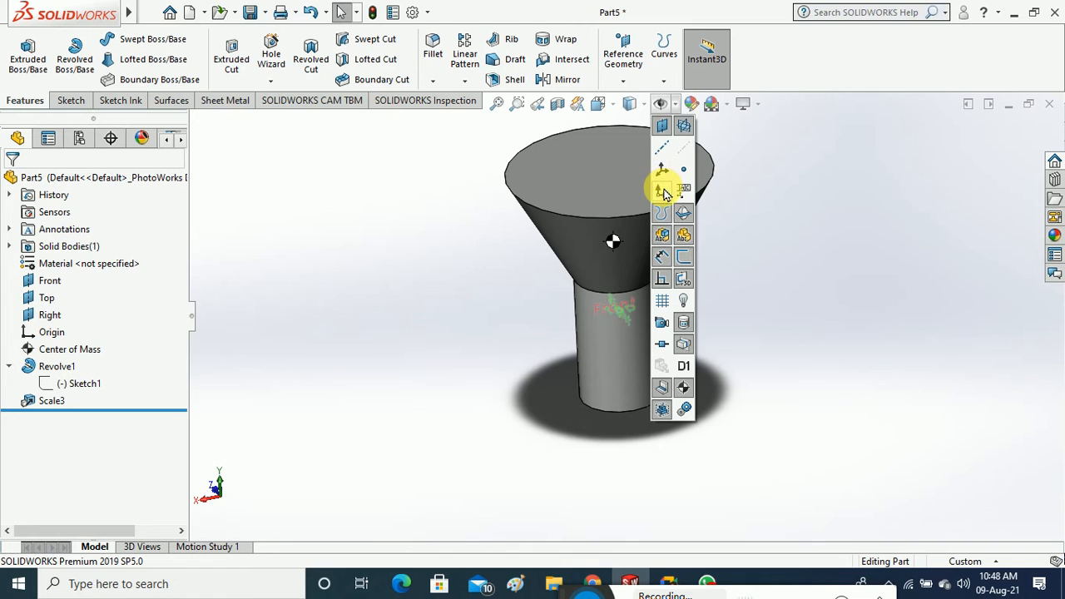
click(663, 191)
middle_drag(352, 321, 616, 320)
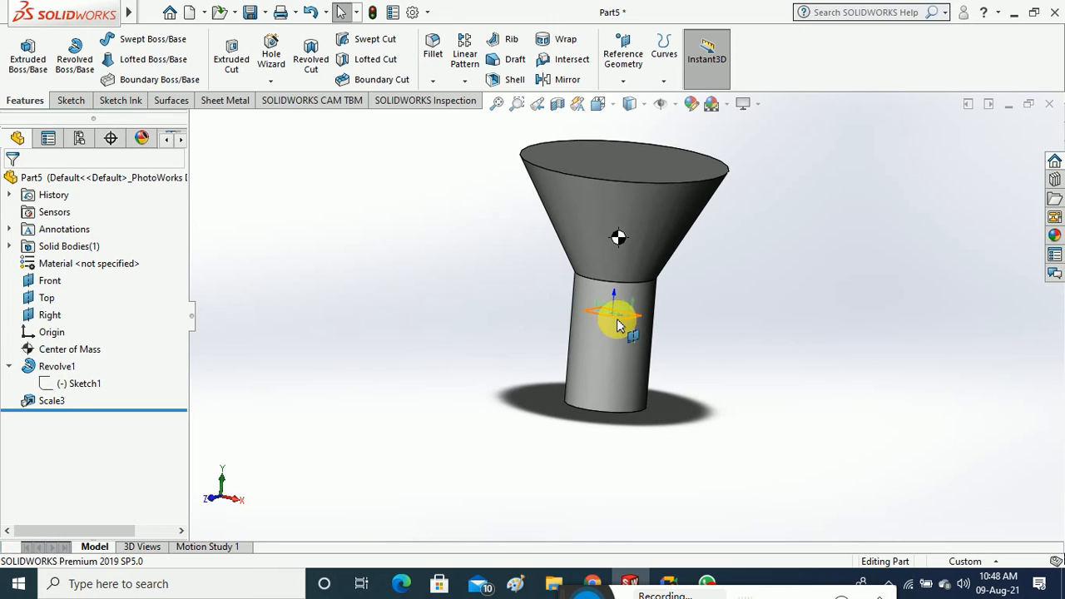
Delete the origin-based scale feature from the part and fit the model to the view
right_click(60, 411)
right_click(49, 401)
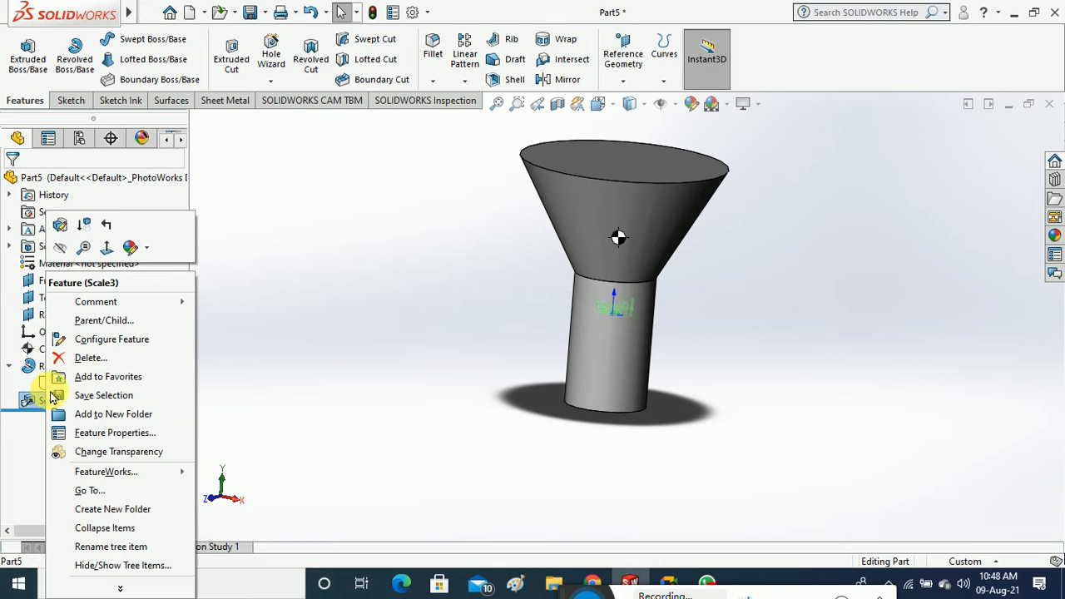
click(76, 359)
click(585, 190)
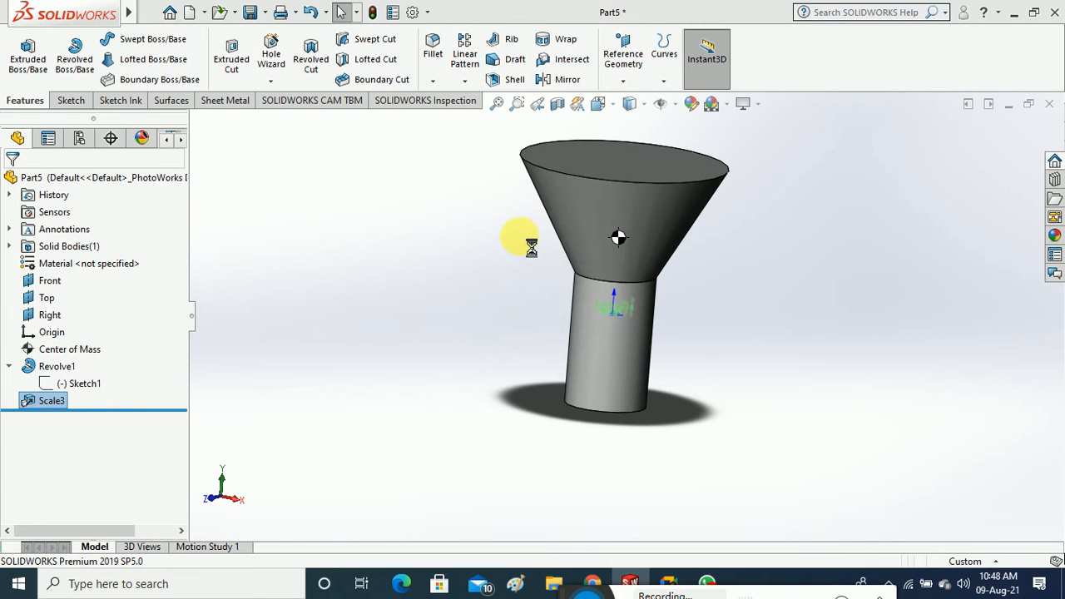
key(f)
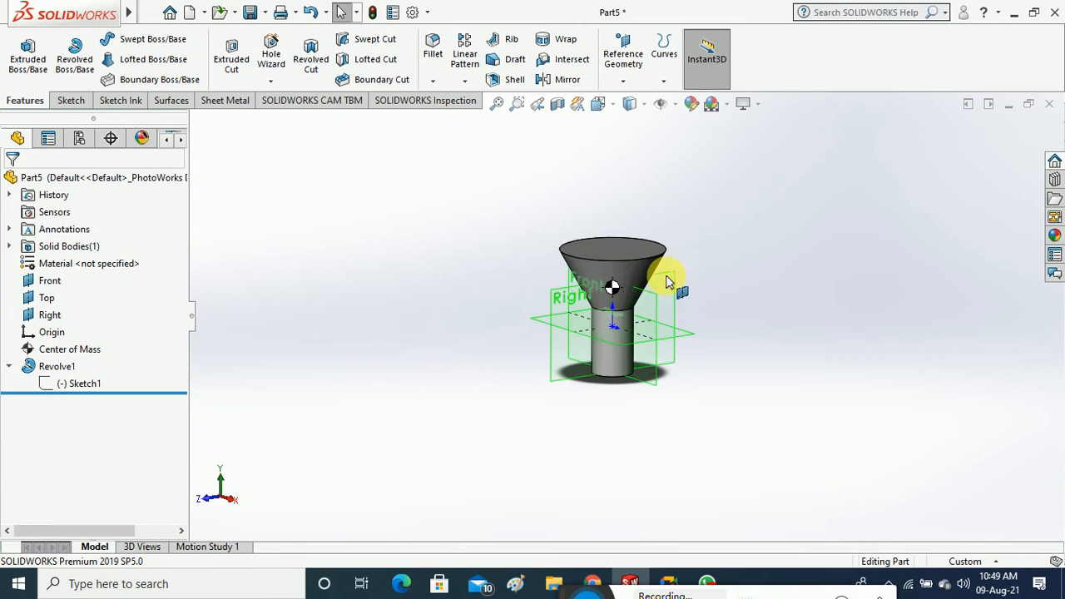
Examine the reference choices for scaling in the Scale feature and close it without applying a scale
mouse_move(133, 12)
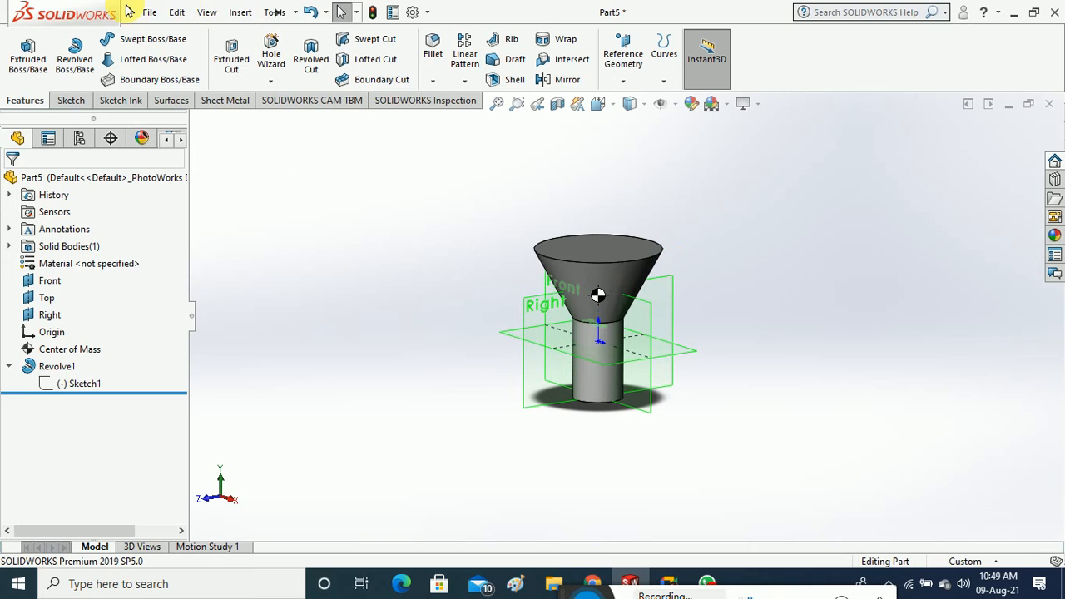
click(206, 13)
mouse_move(244, 19)
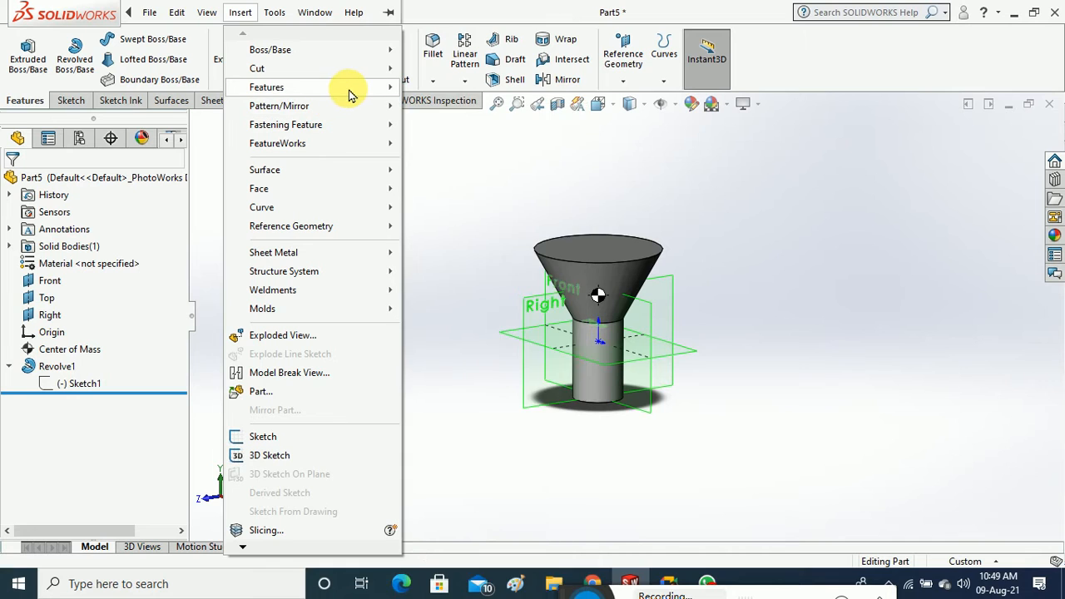
mouse_move(350, 90)
click(467, 223)
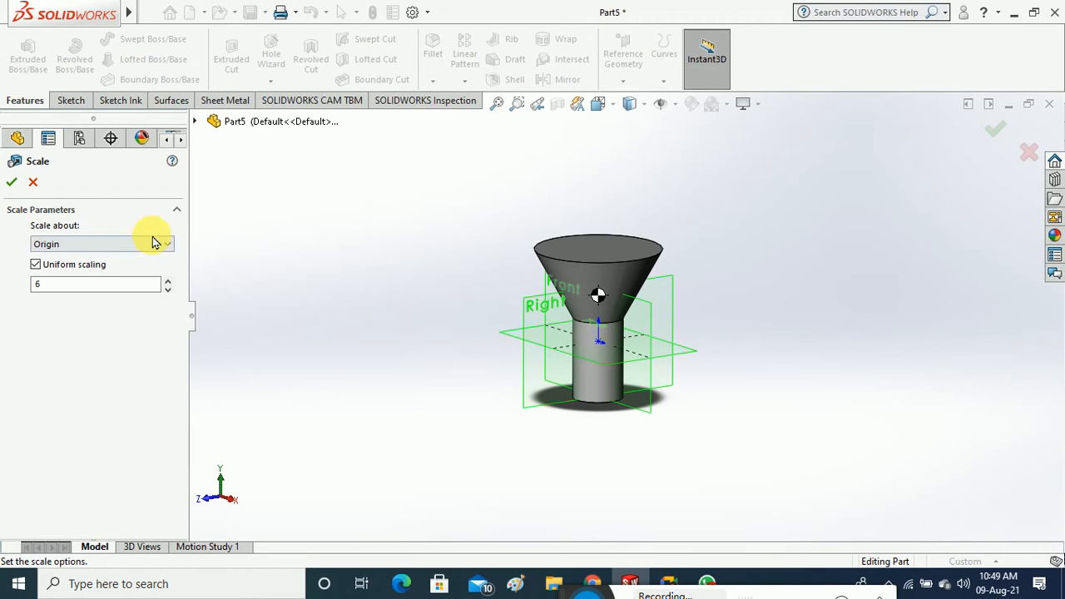
click(153, 242)
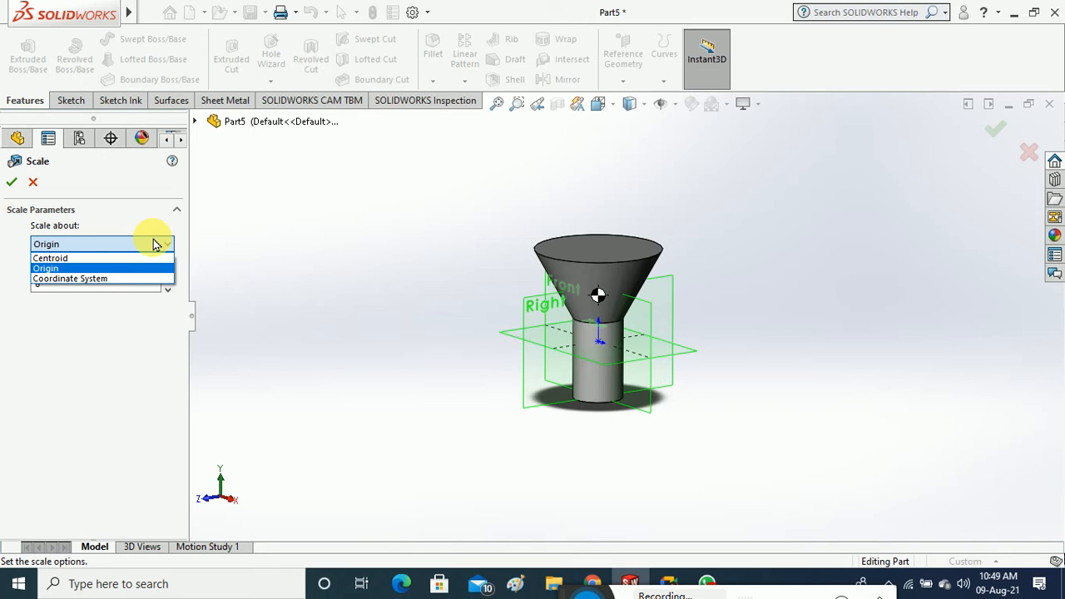
click(37, 179)
click(32, 182)
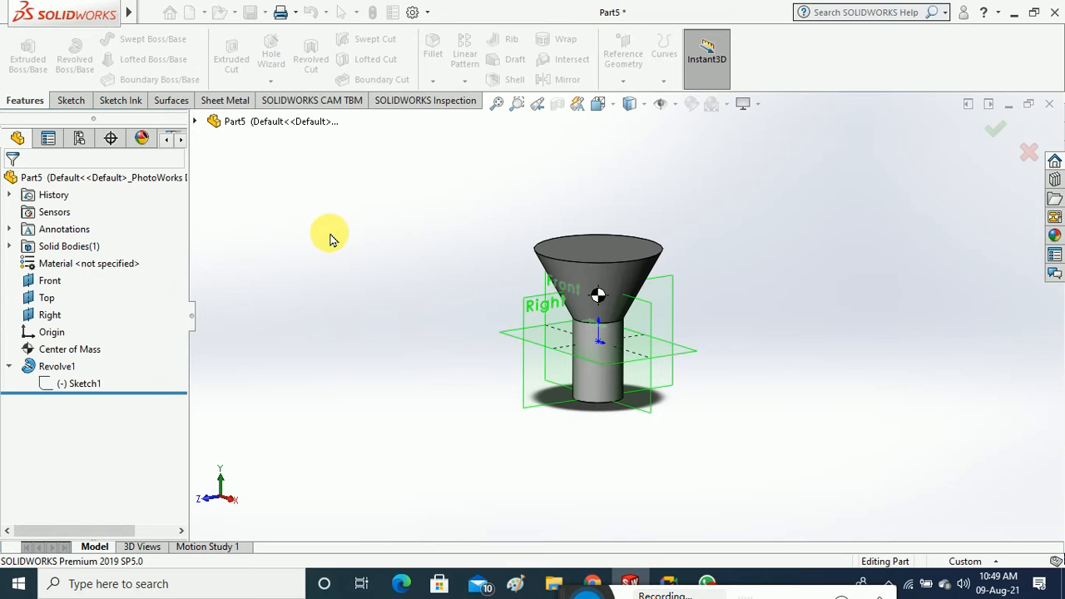
Try a Point-type Deform on the cylindrical stem's side face near its lower end
click(624, 83)
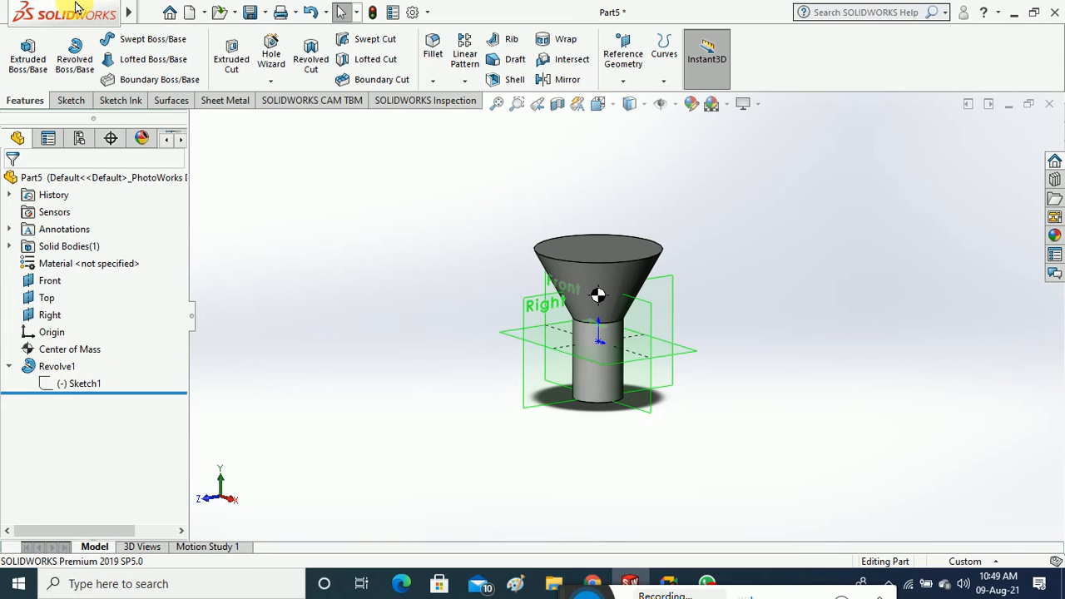
click(272, 13)
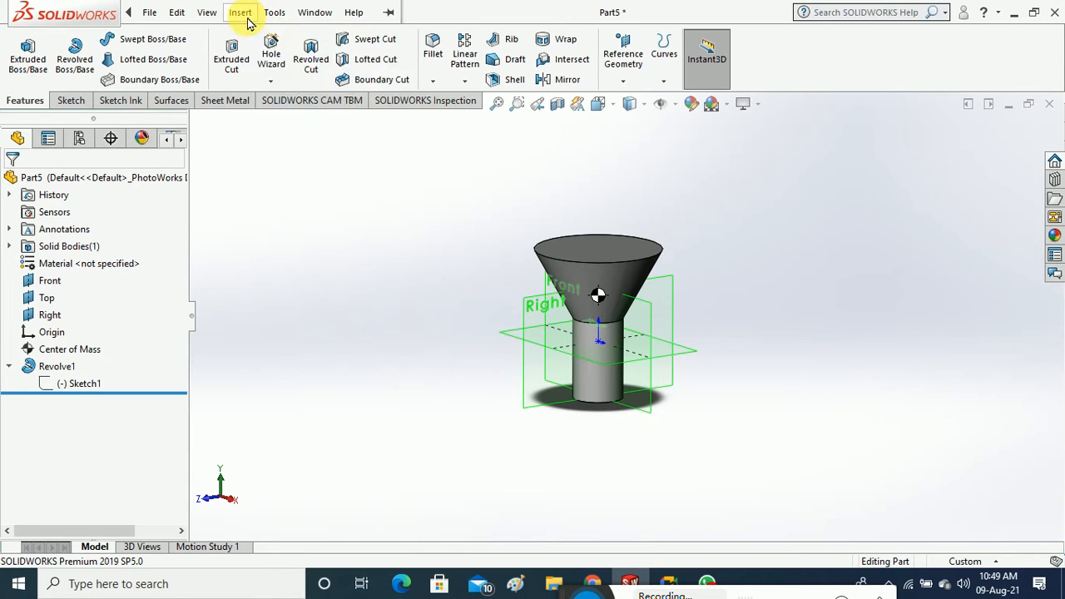
click(240, 12)
mouse_move(344, 89)
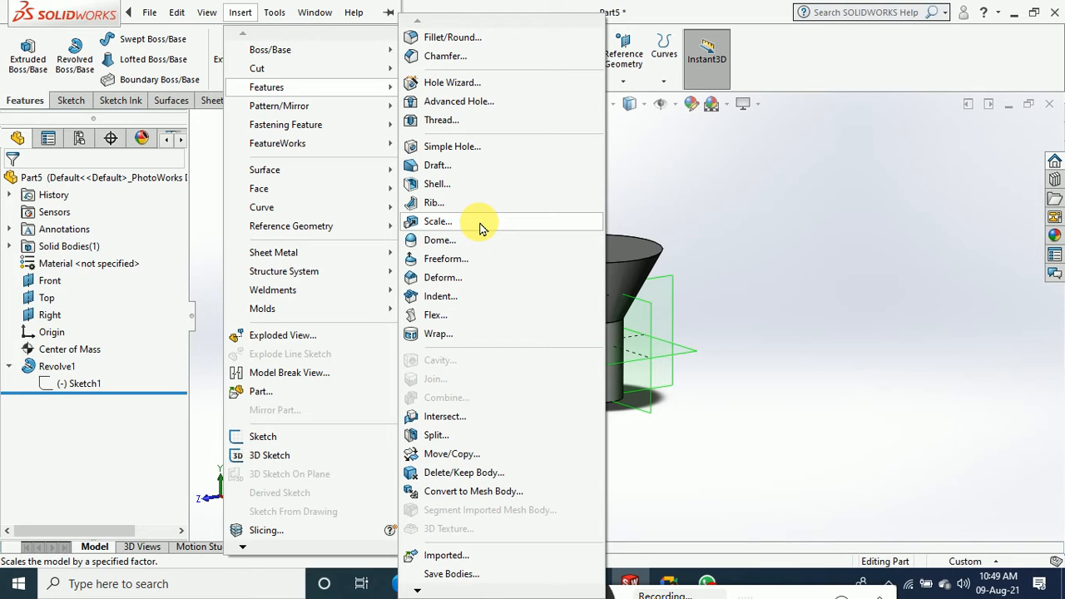
click(472, 280)
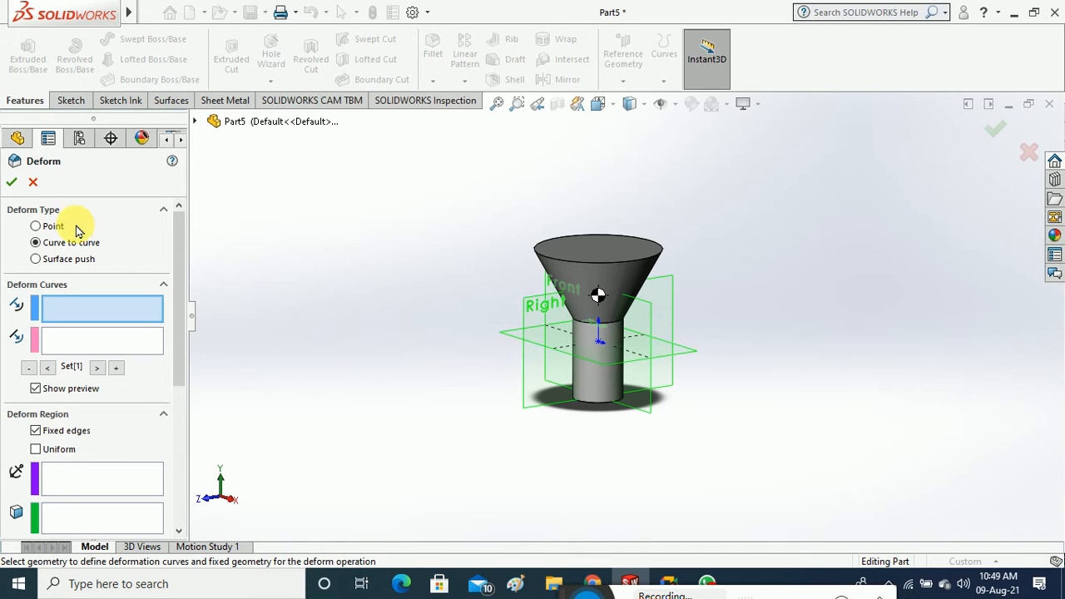
click(50, 225)
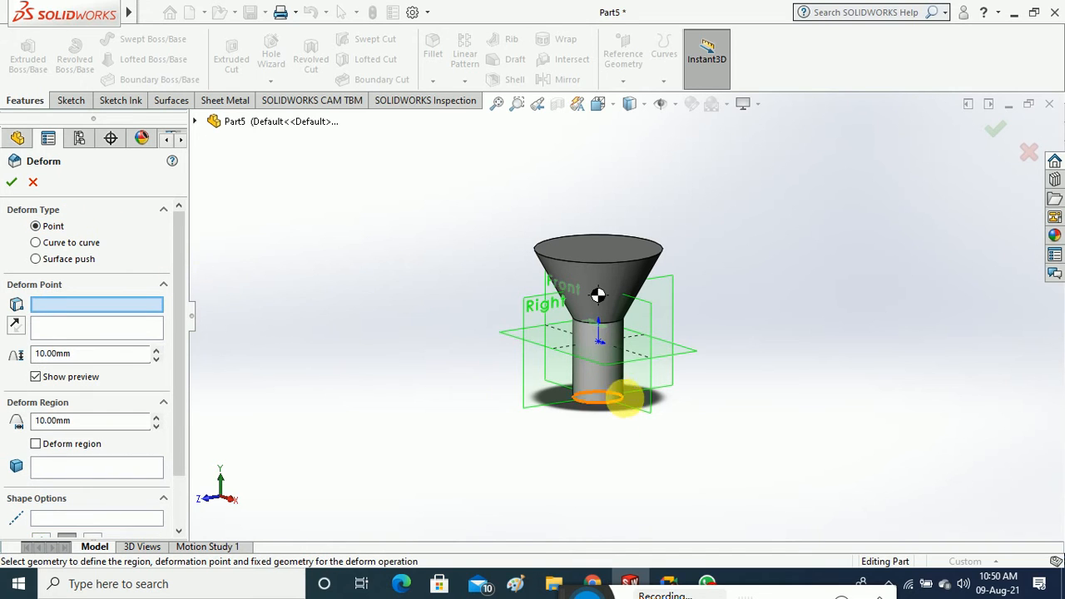
click(612, 394)
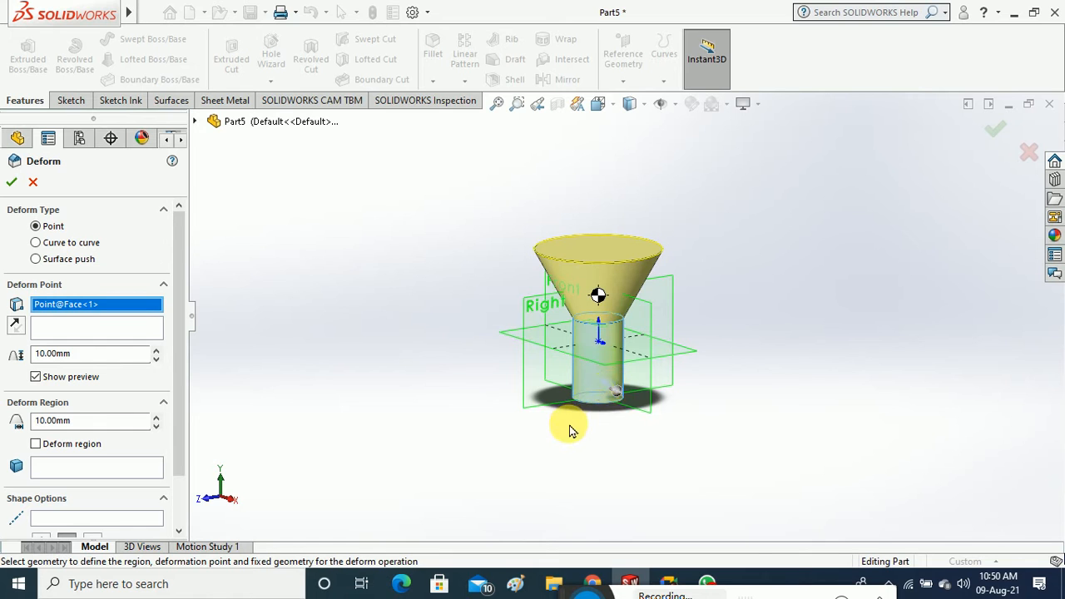
middle_drag(571, 427, 627, 424)
scroll(634, 407, down, 2)
scroll(609, 379, down, 2)
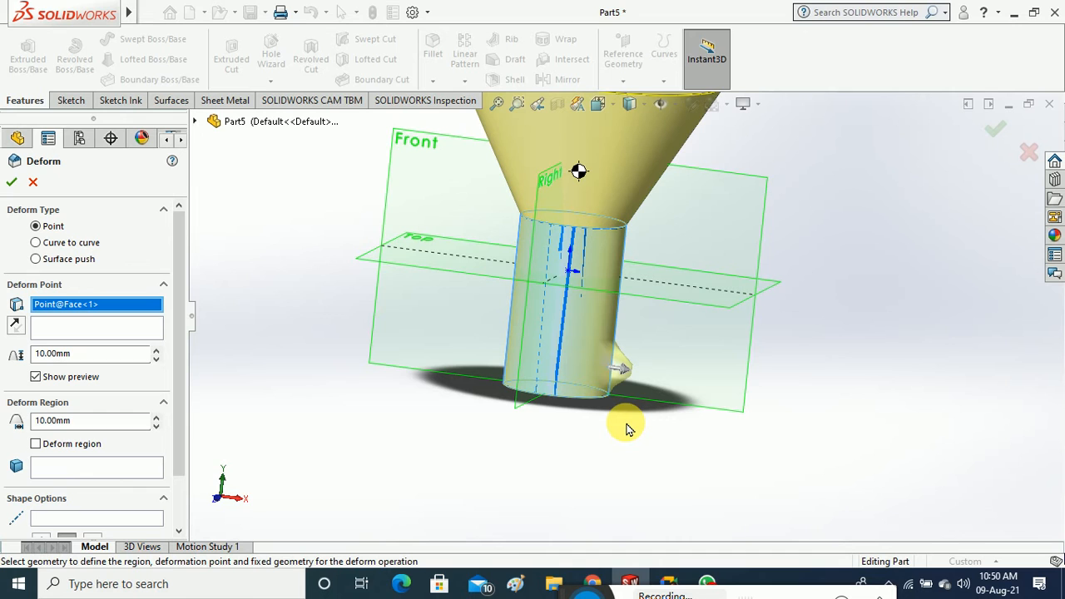
click(33, 181)
key(f)
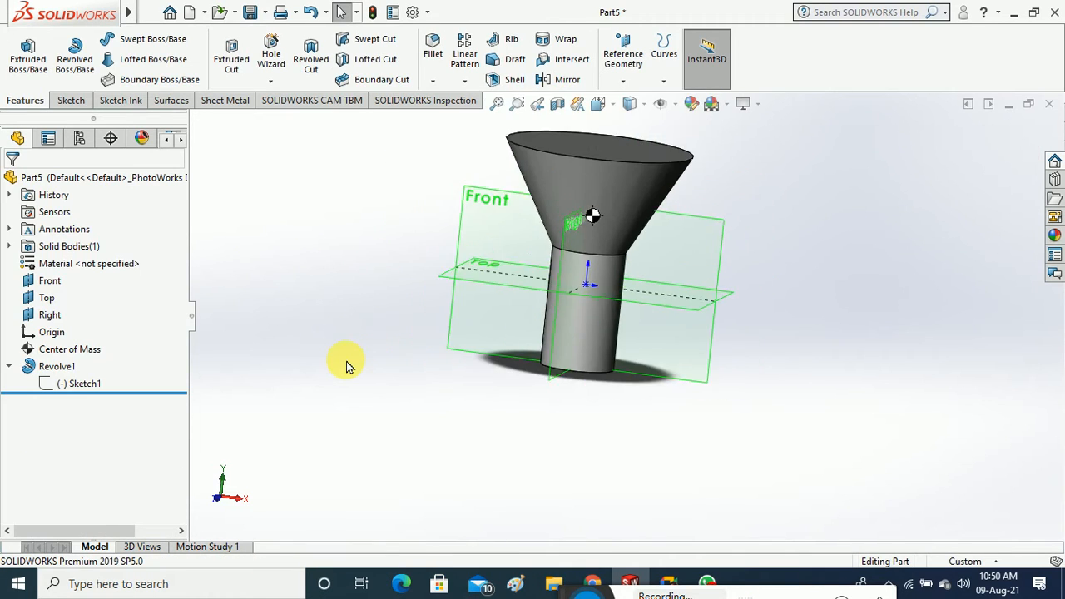
Apply a Point-type Deform near the centre of the funnel's top face with a deform distance of 90 mm
middle_drag(723, 278, 713, 337)
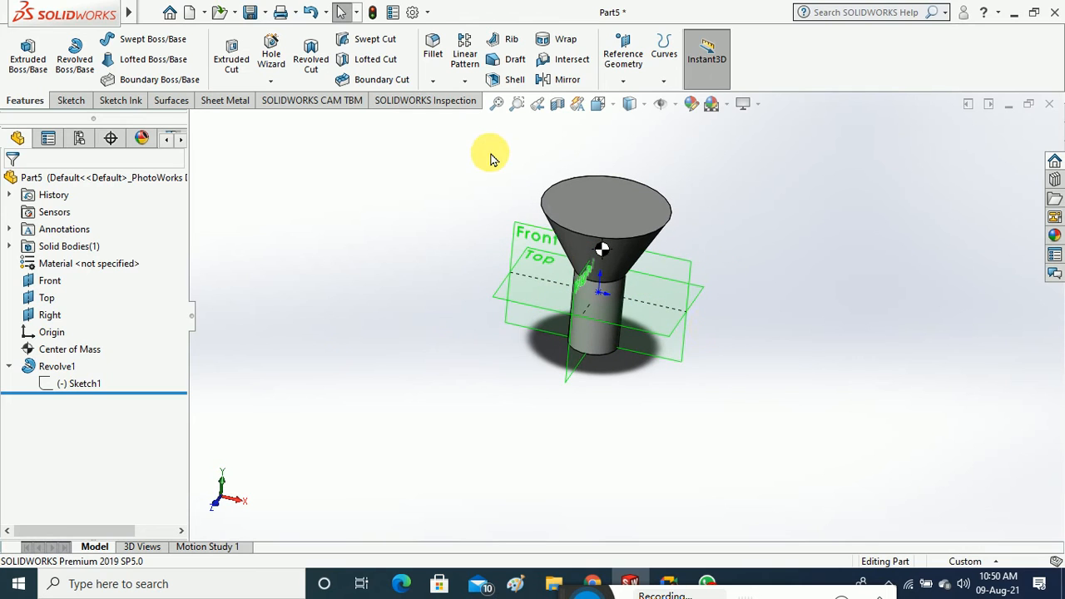
mouse_move(129, 13)
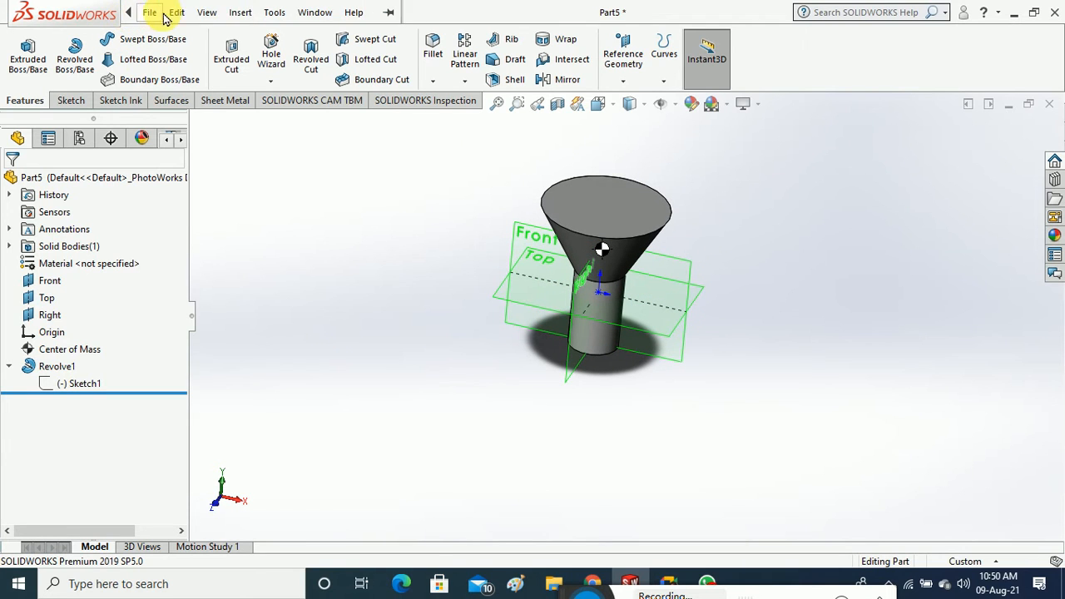
click(240, 12)
mouse_move(292, 90)
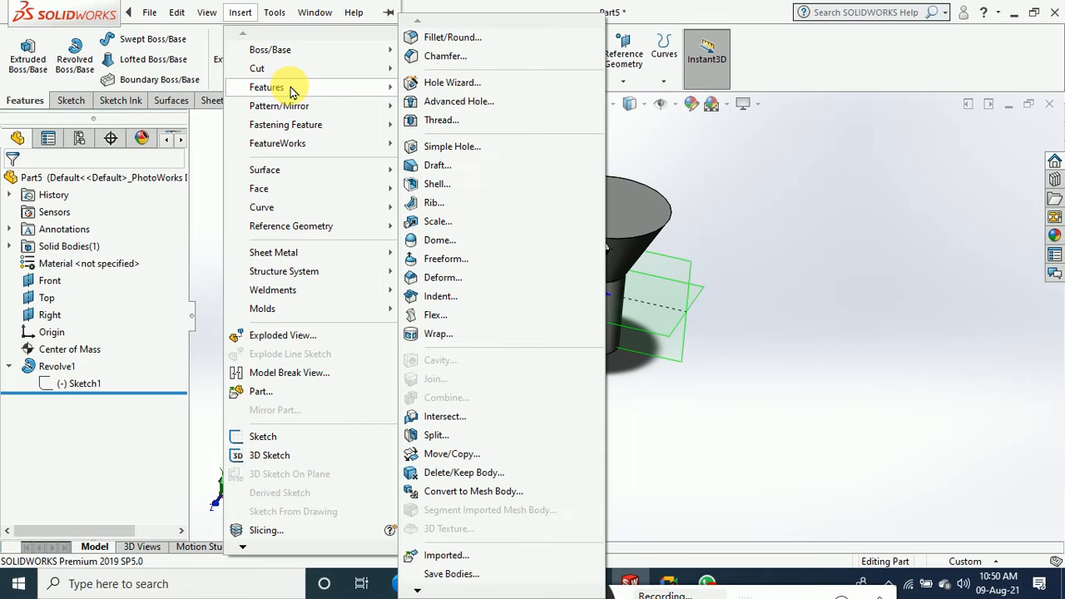
click(472, 278)
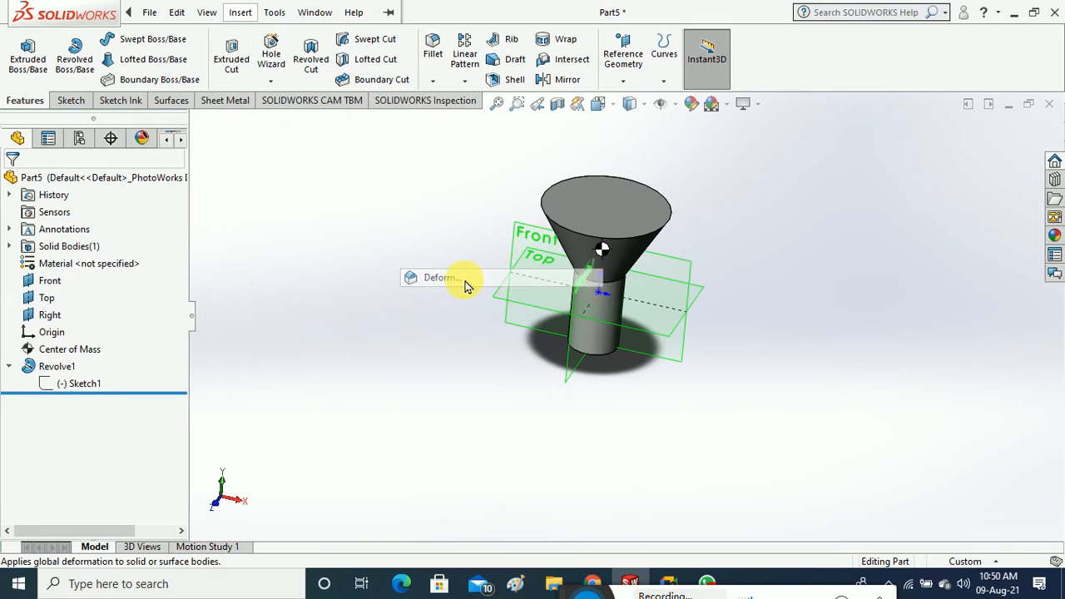
click(603, 246)
middle_drag(630, 323, 636, 432)
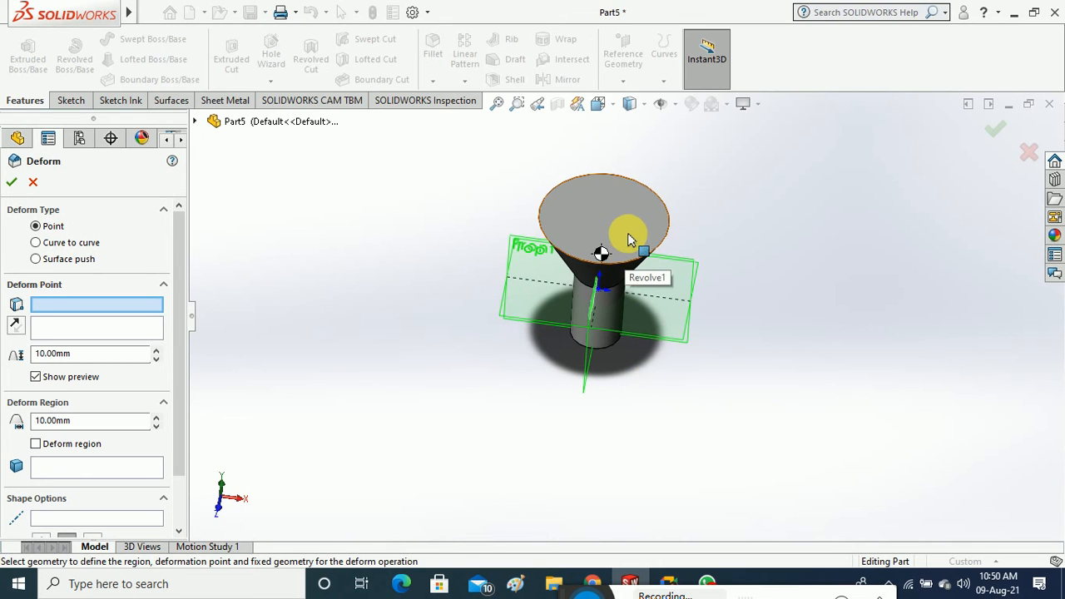
click(602, 212)
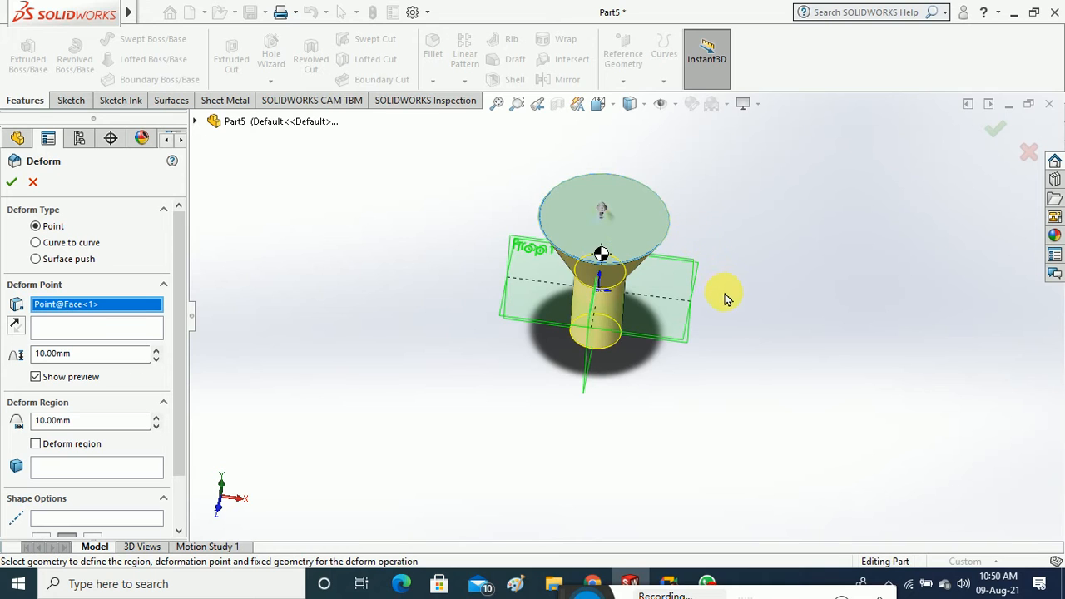
middle_drag(724, 298, 741, 222)
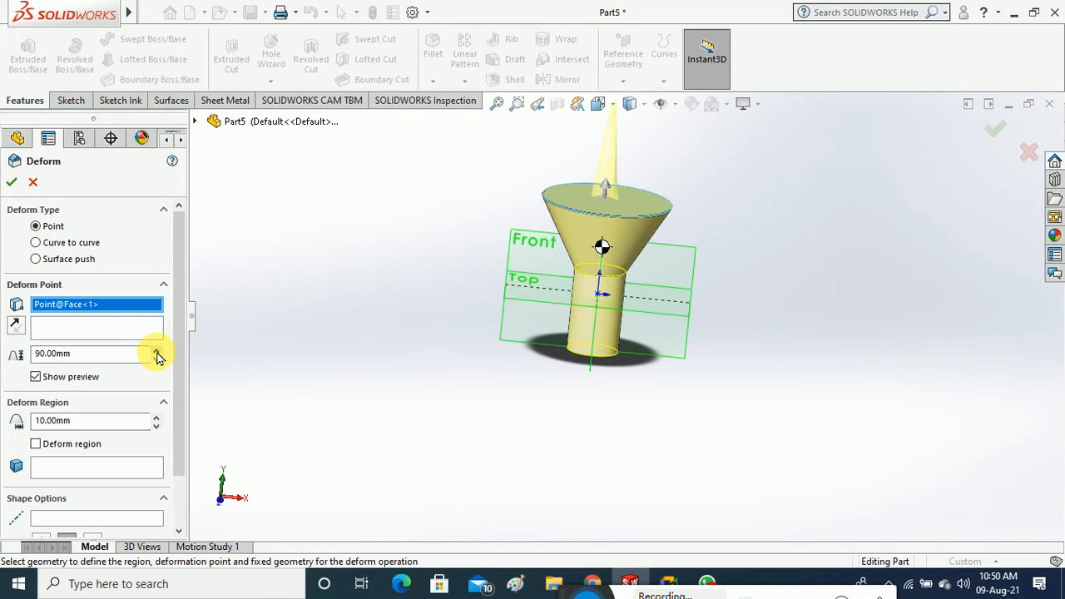
click(12, 182)
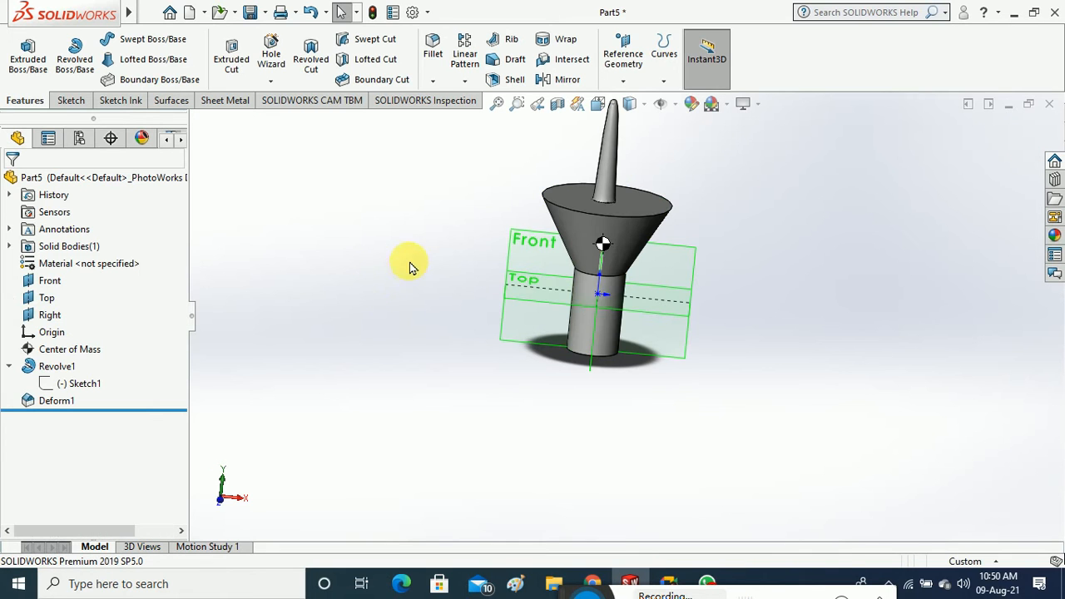
Delete the deform feature from the funnel part
middle_drag(417, 215, 499, 381)
click(48, 400)
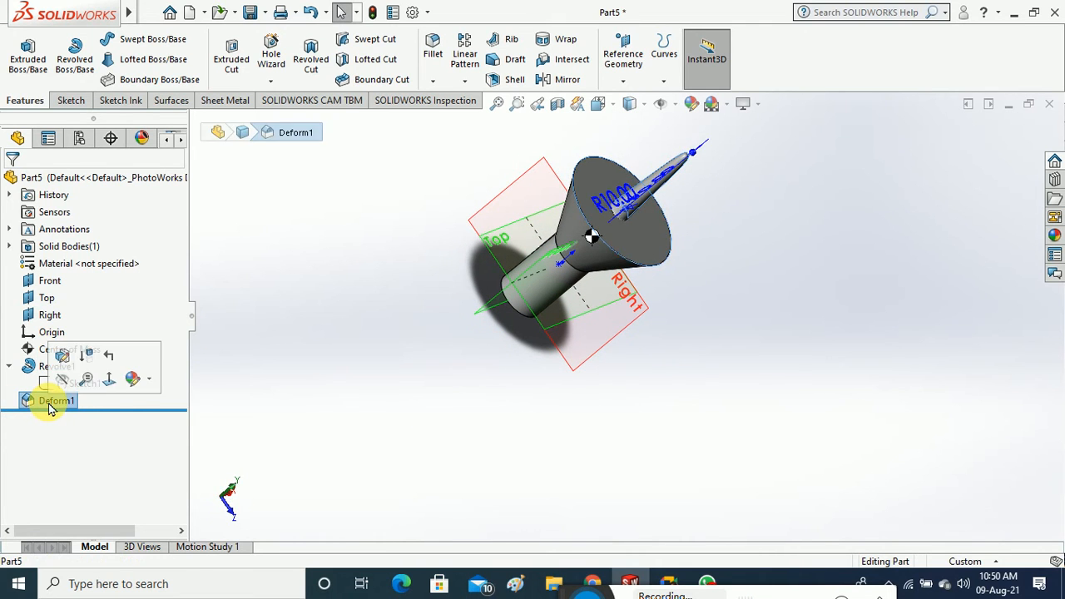
right_click(50, 401)
click(88, 358)
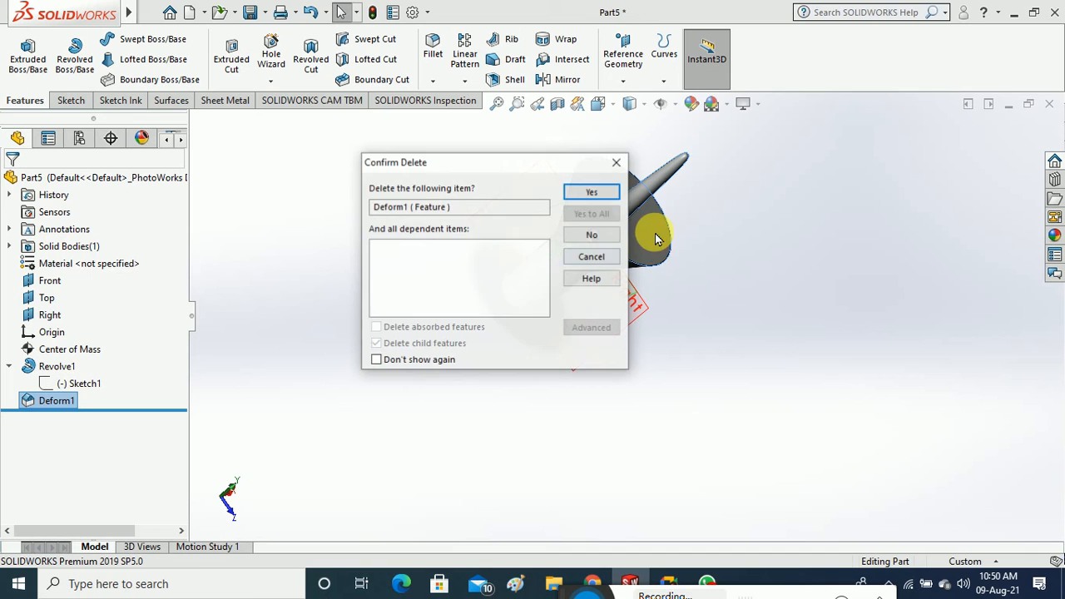
click(590, 191)
Try the Freeform feature on the flat circular end face of the stem
middle_drag(342, 250, 565, 305)
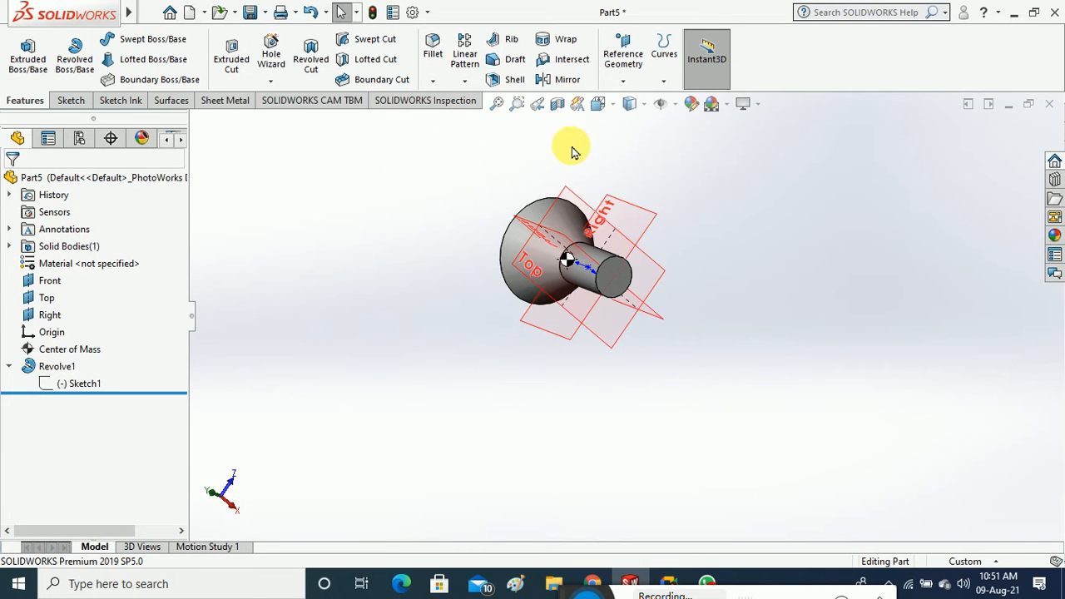
mouse_move(96, 8)
click(247, 15)
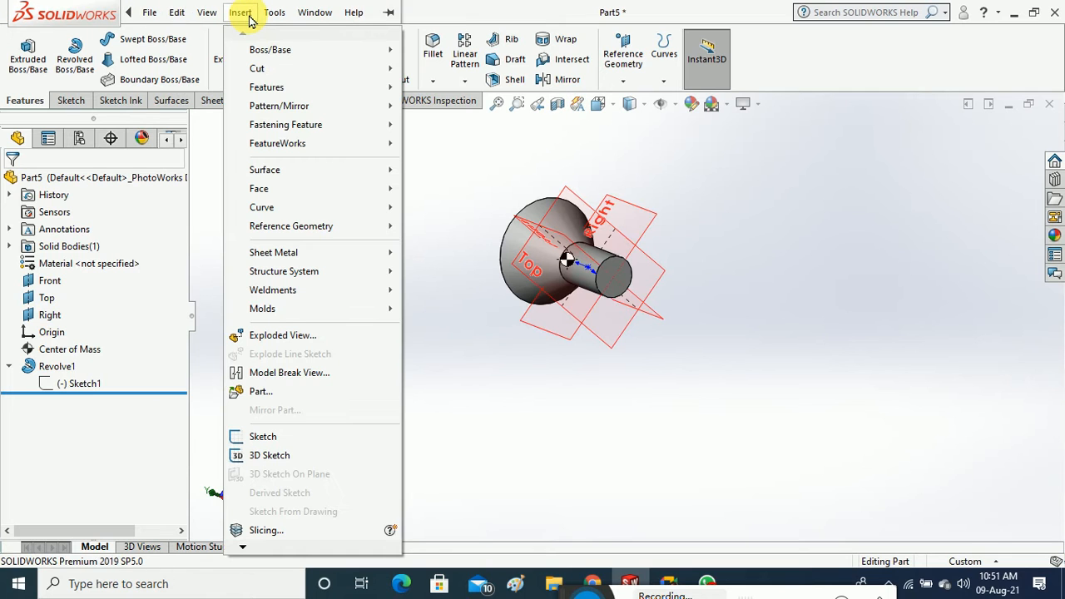
click(314, 92)
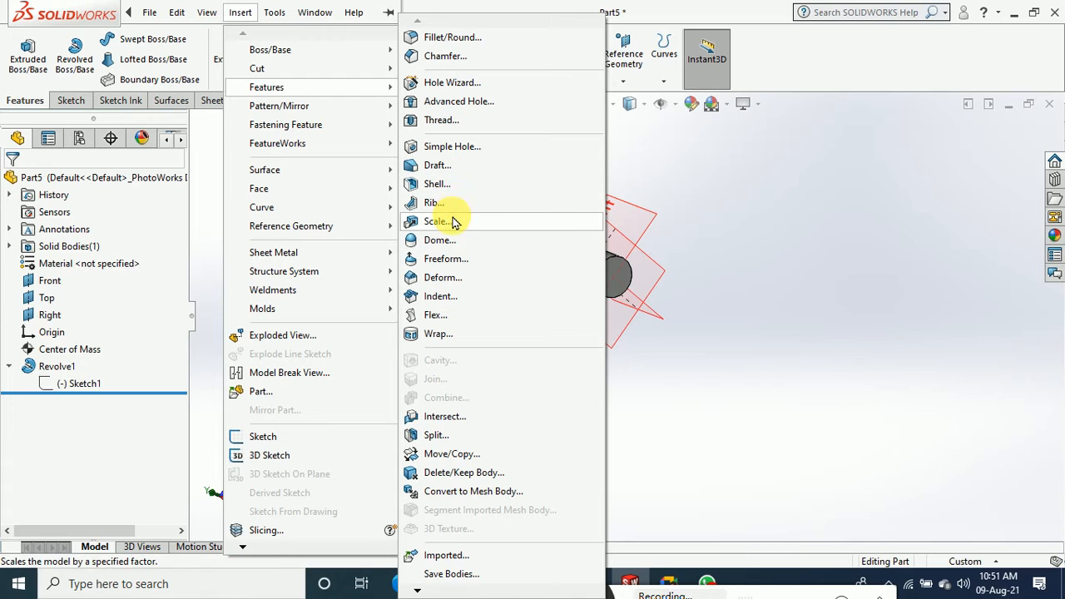
click(445, 258)
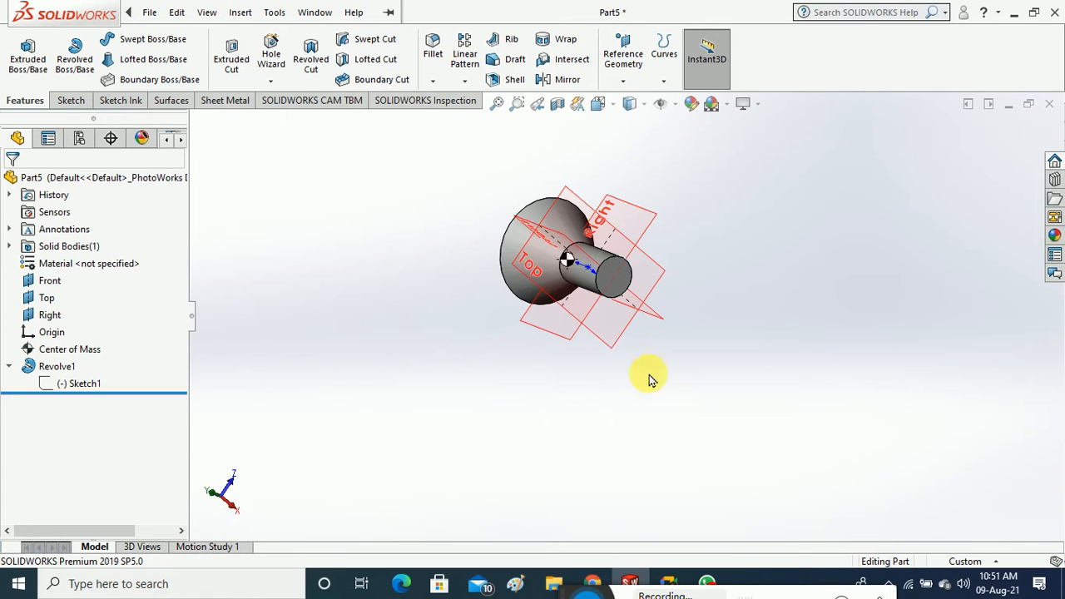
click(623, 273)
middle_drag(744, 373, 721, 466)
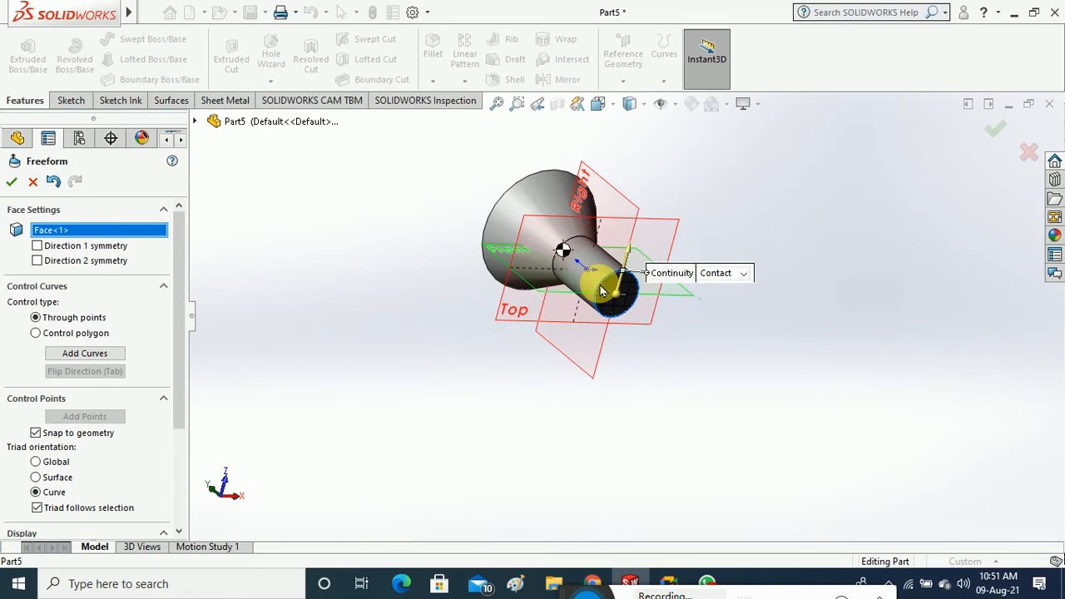
scroll(601, 290, down, 2)
click(40, 183)
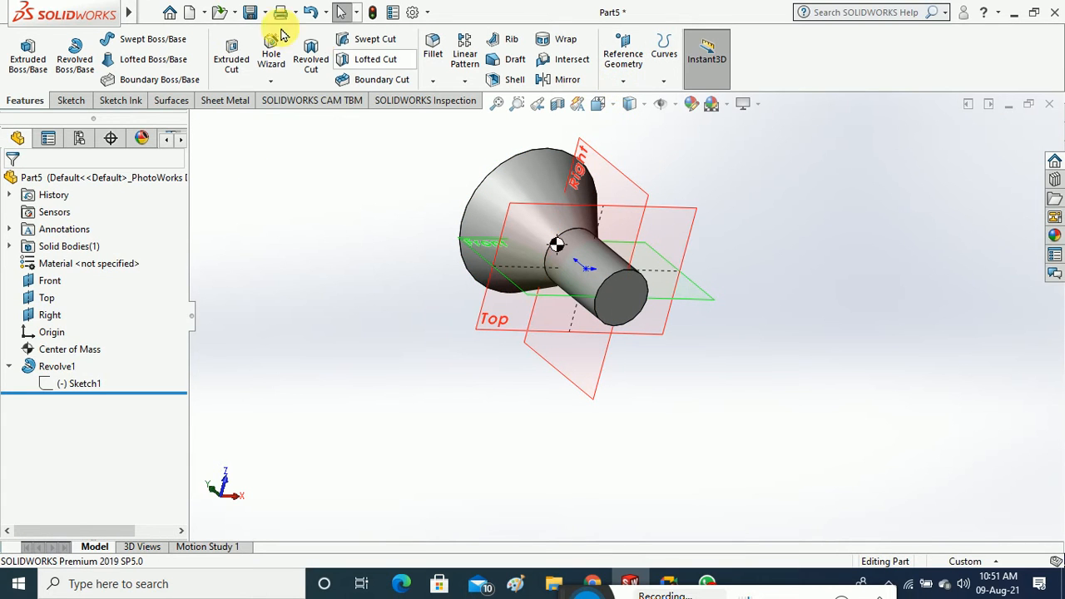
Start a Point-type Deform on the flat circular end face of the stem
mouse_move(115, 12)
click(240, 14)
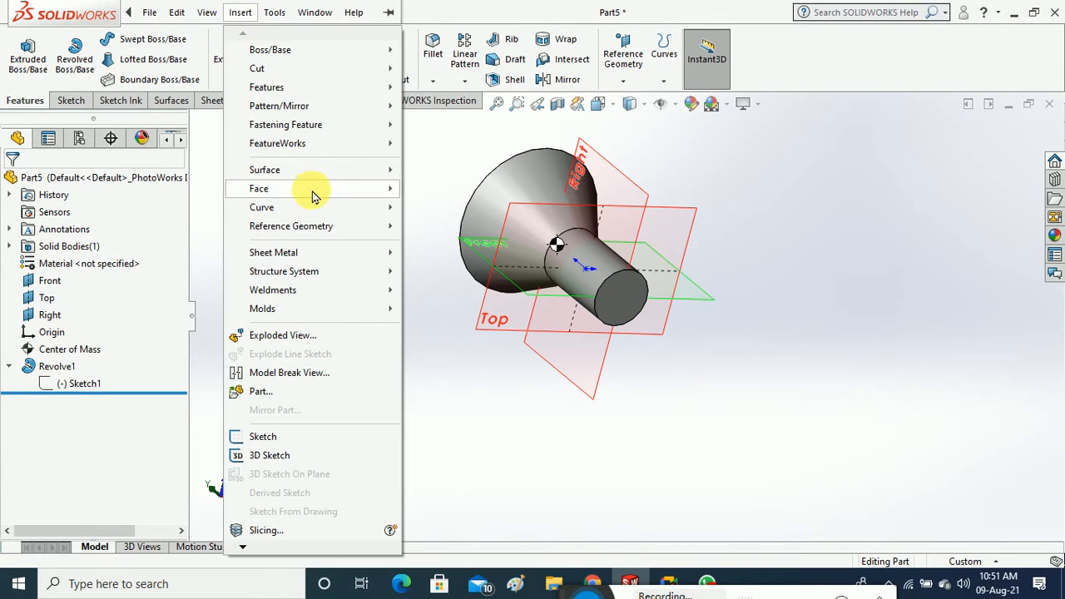
mouse_move(374, 123)
mouse_move(374, 97)
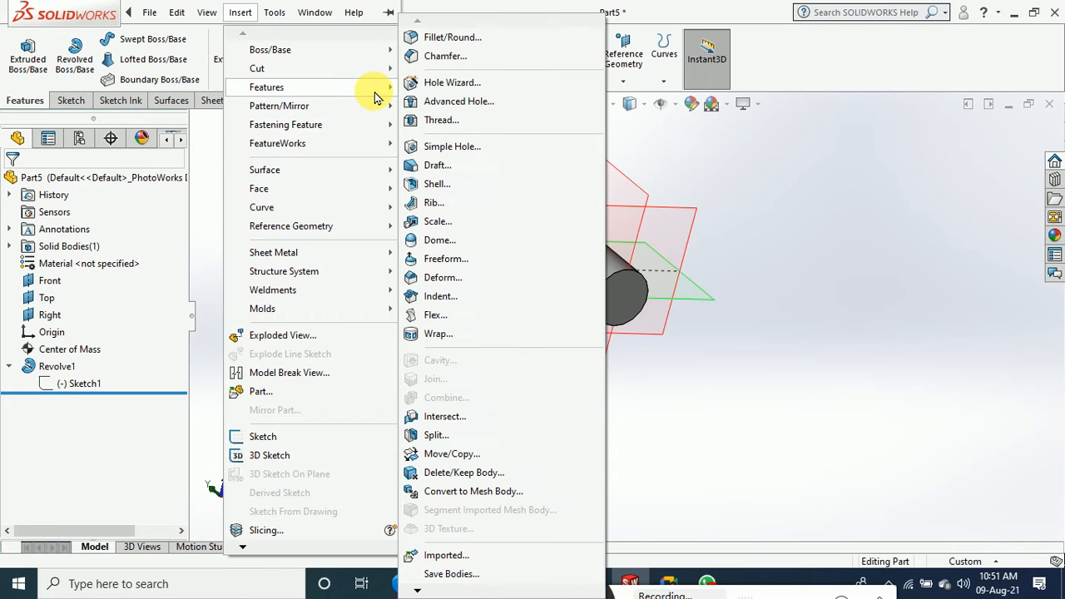
click(441, 278)
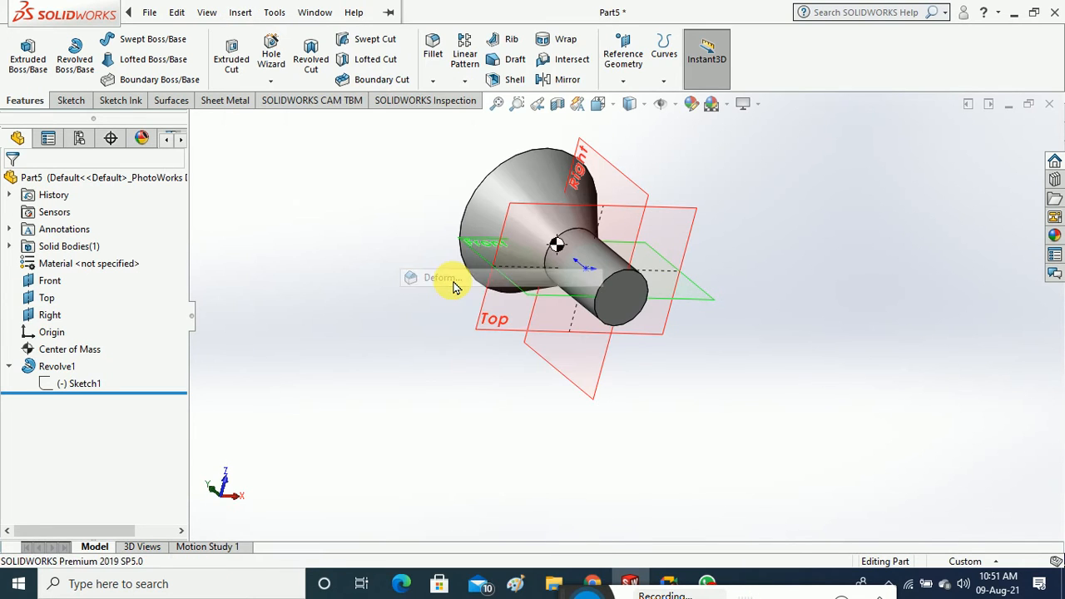
click(620, 296)
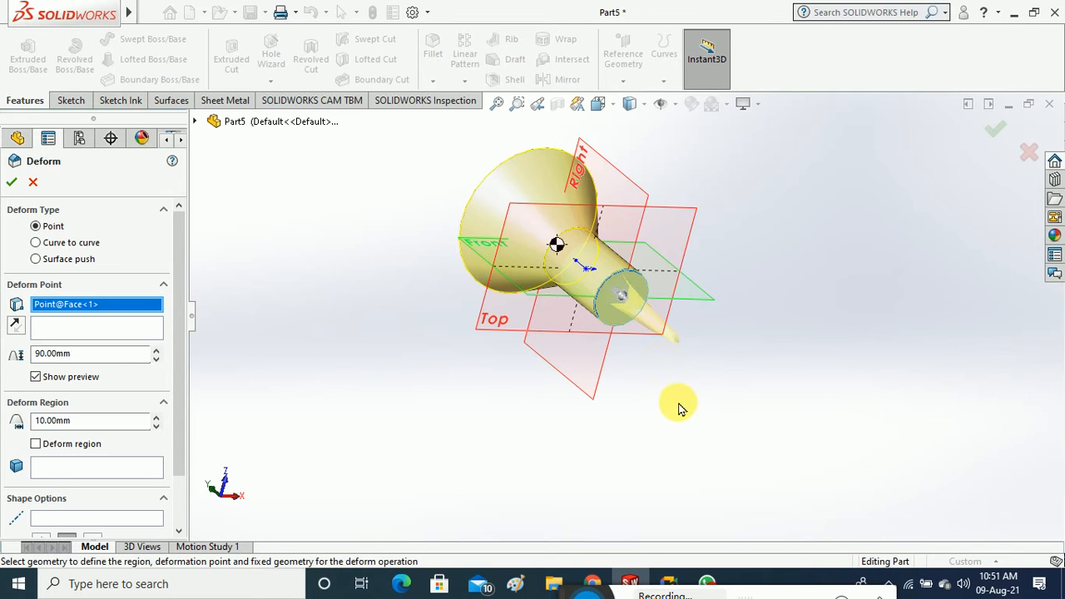
middle_drag(678, 408, 760, 362)
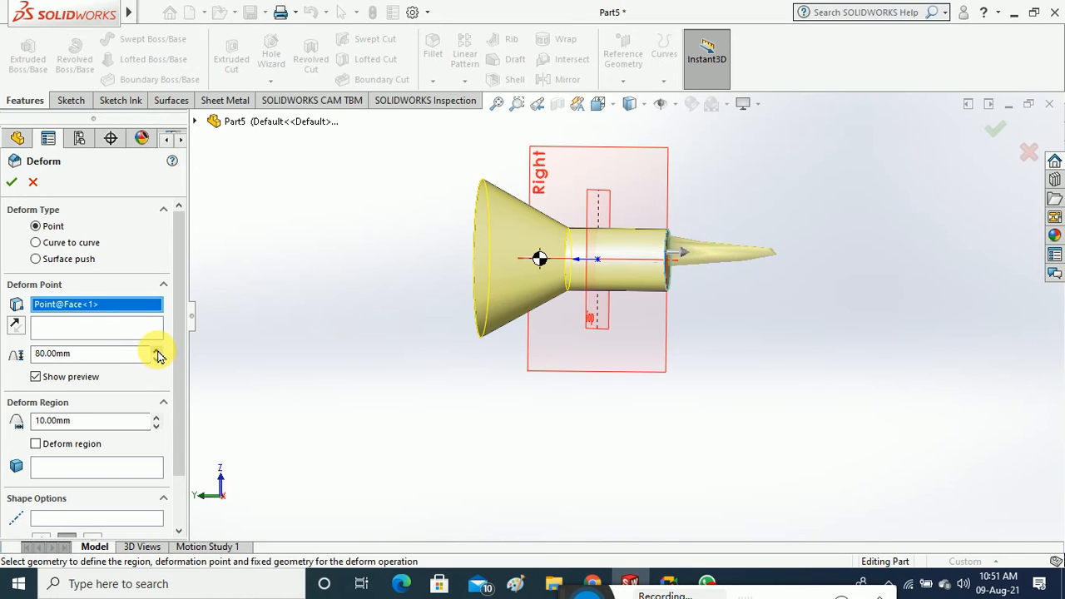
Set the radius of the deform region on the stem's end face to 90 mm
click(157, 418)
click(157, 417)
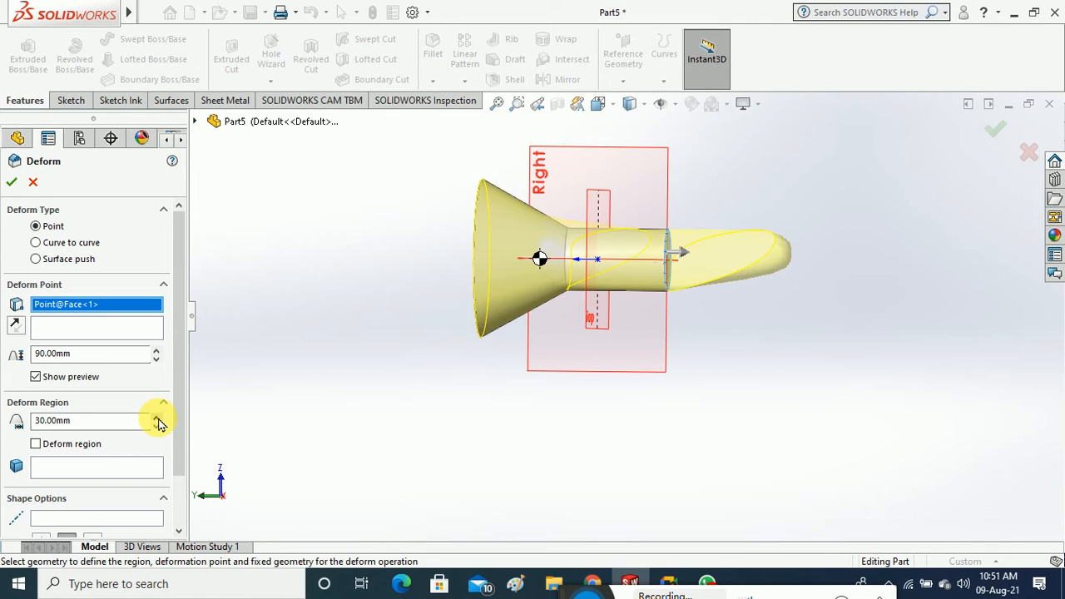
click(156, 418)
click(156, 418)
click(156, 418)
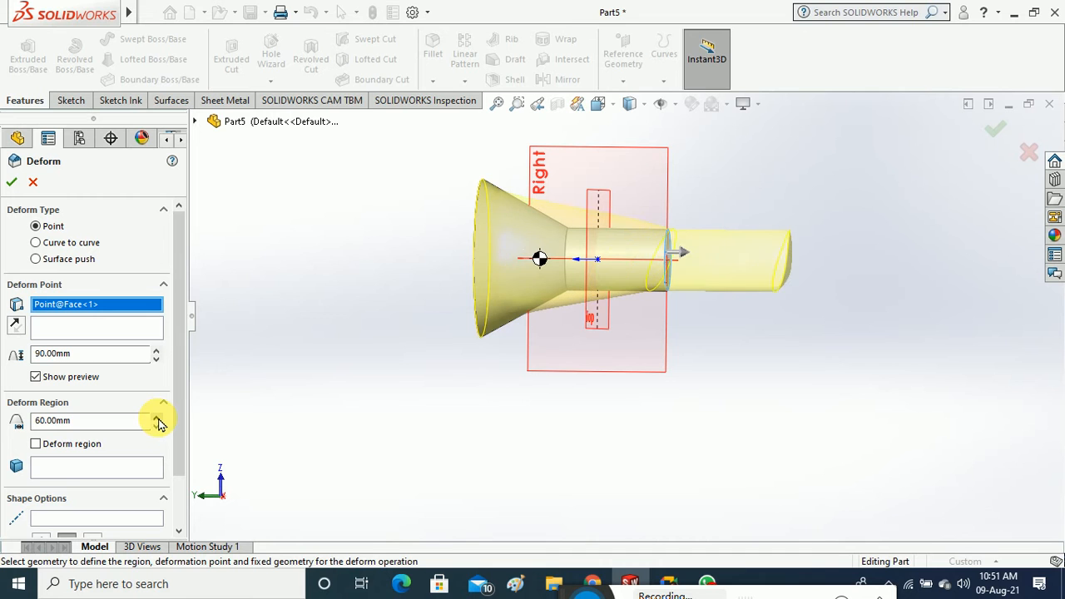
click(157, 417)
click(157, 417)
click(157, 418)
mouse_move(488, 408)
middle_down()
mouse_move(409, 252)
mouse_move(414, 314)
mouse_move(447, 374)
mouse_move(491, 403)
middle_up()
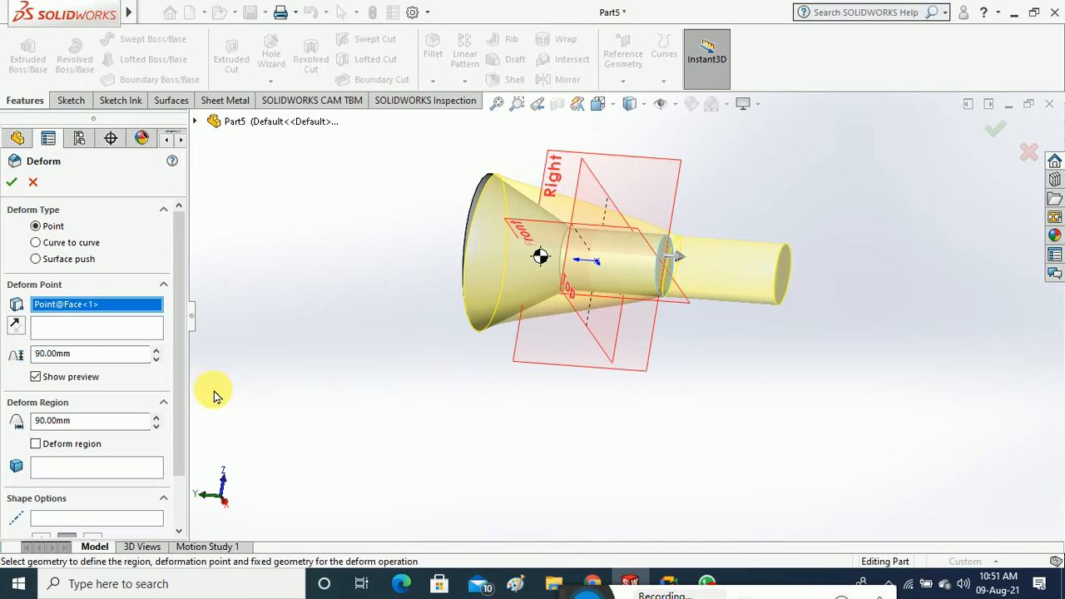
Set the deform distance to 130 mm and apply the Point-type Deform
click(158, 351)
click(157, 350)
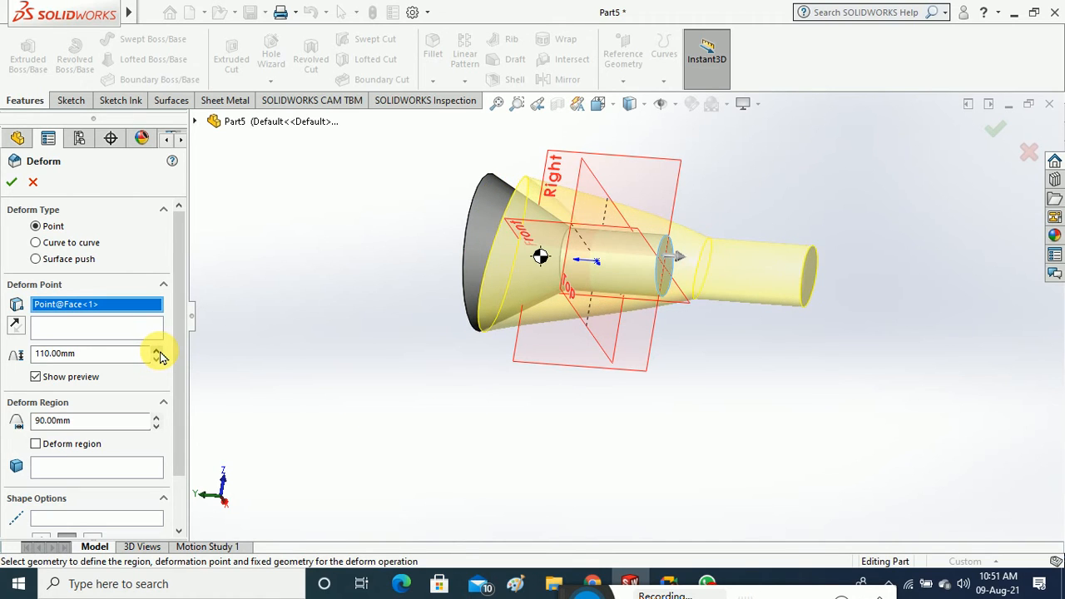
click(157, 351)
click(157, 350)
click(11, 182)
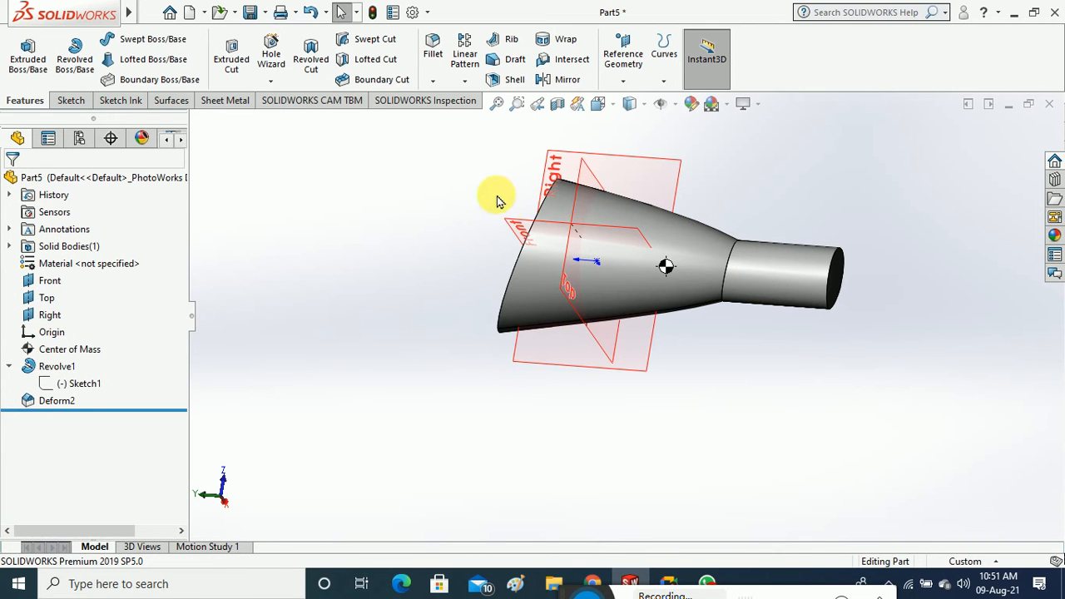
middle_drag(499, 195, 504, 309)
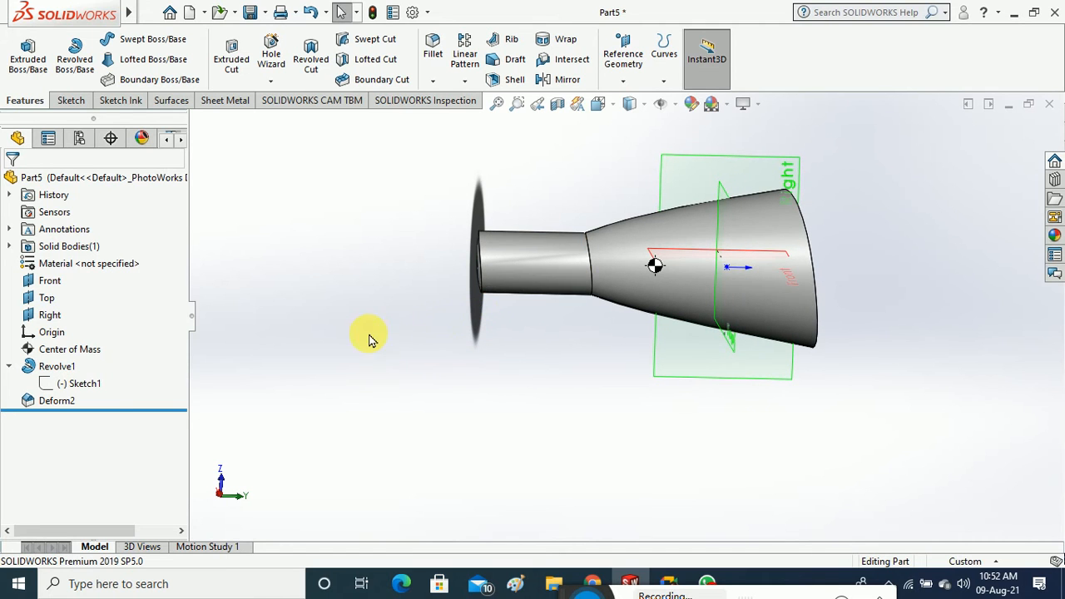
Delete the Point-type Deform feature from the stem end of the part
right_click(54, 402)
click(83, 358)
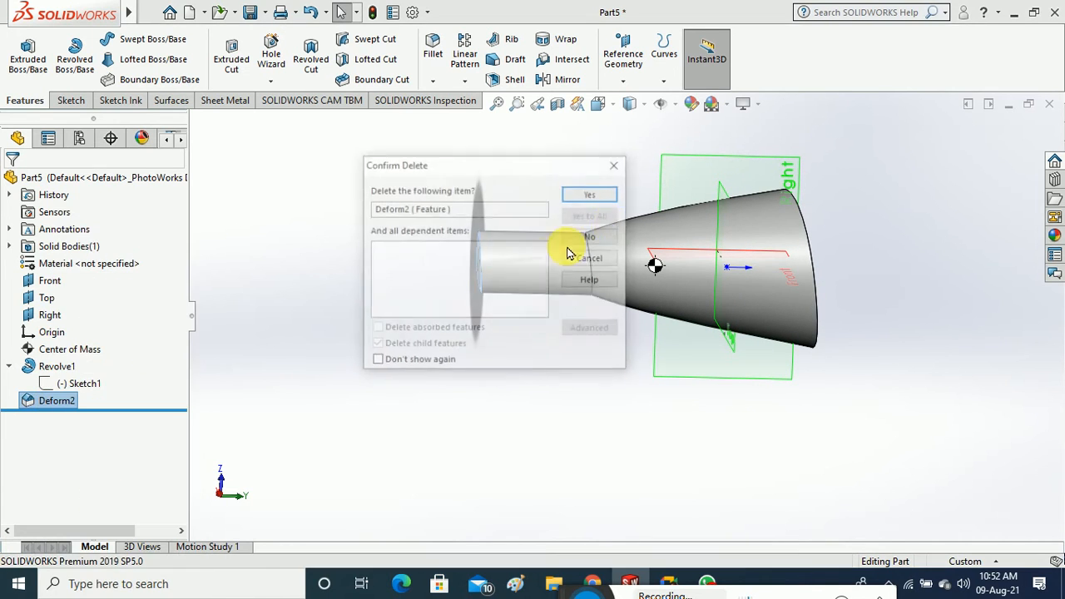
click(593, 193)
middle_drag(540, 259, 478, 223)
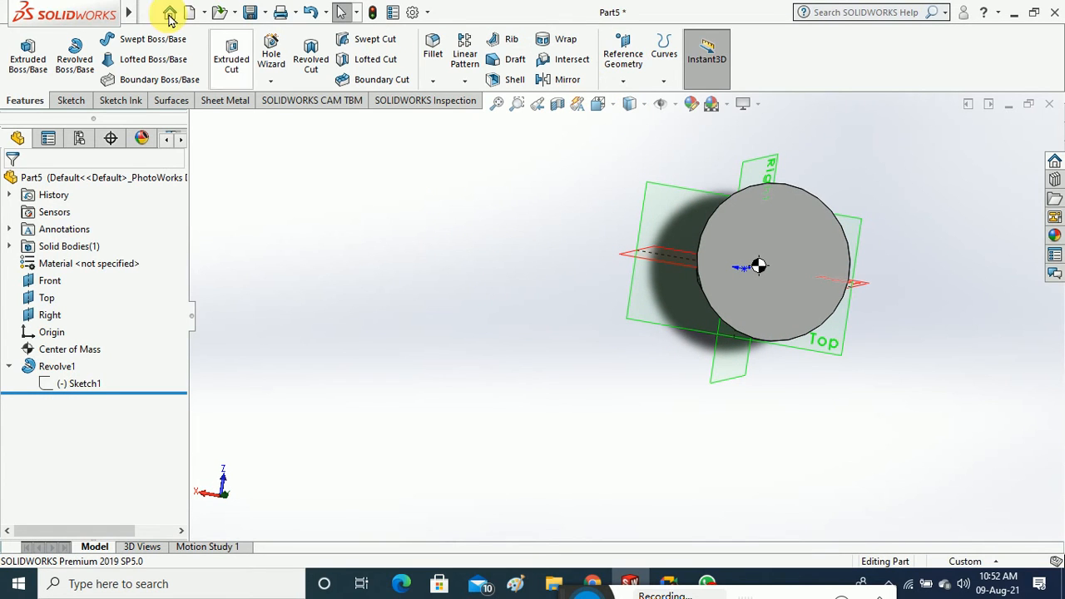
Start a new Deform feature on the funnel part using the Curve to curve type
mouse_move(129, 15)
click(239, 11)
click(239, 12)
click(240, 11)
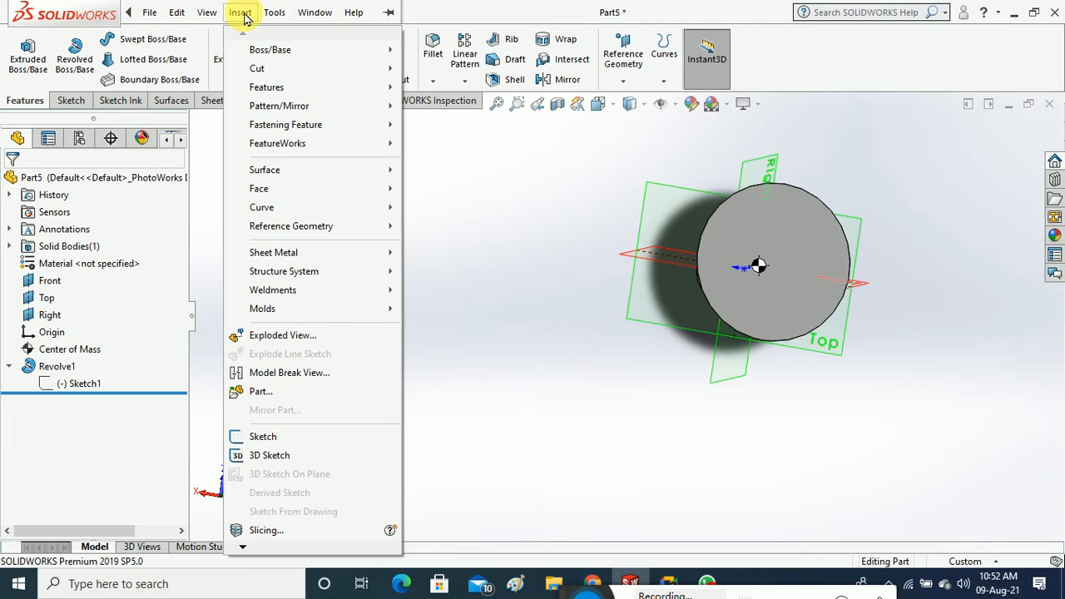
mouse_move(374, 95)
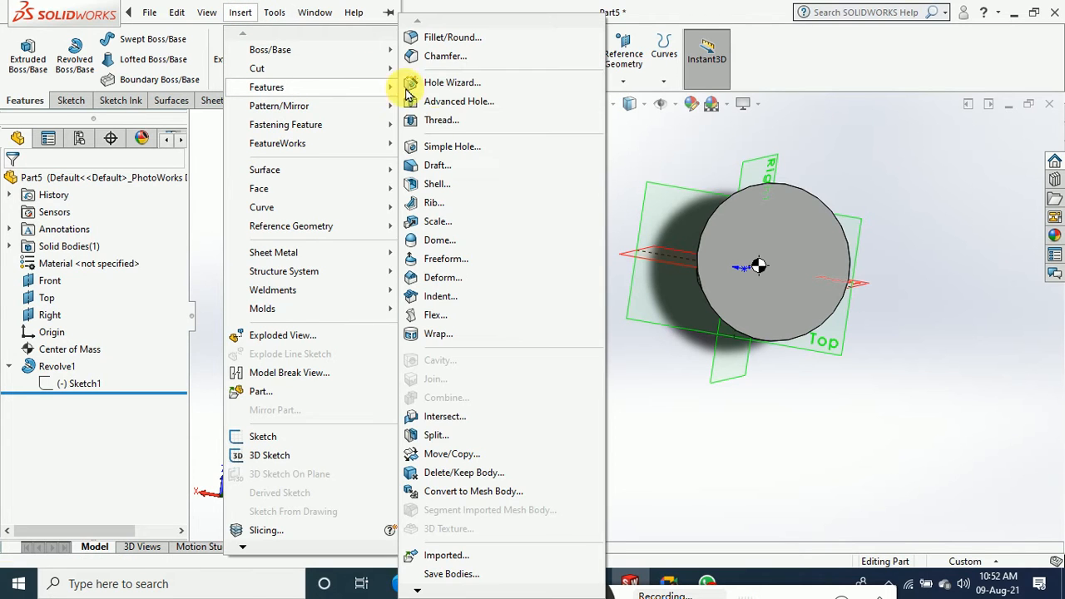
click(462, 279)
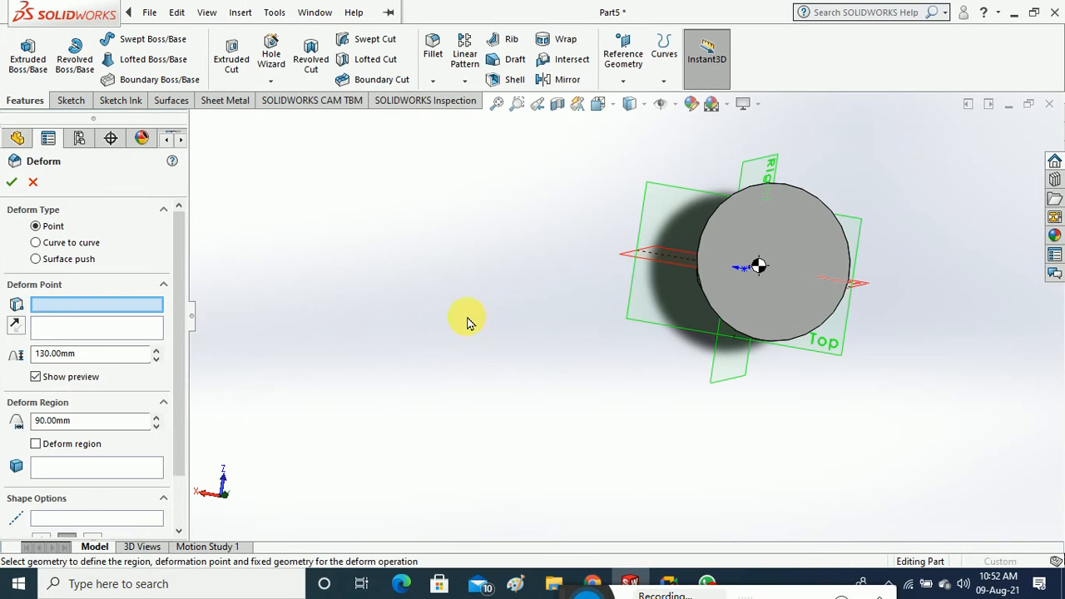
click(81, 245)
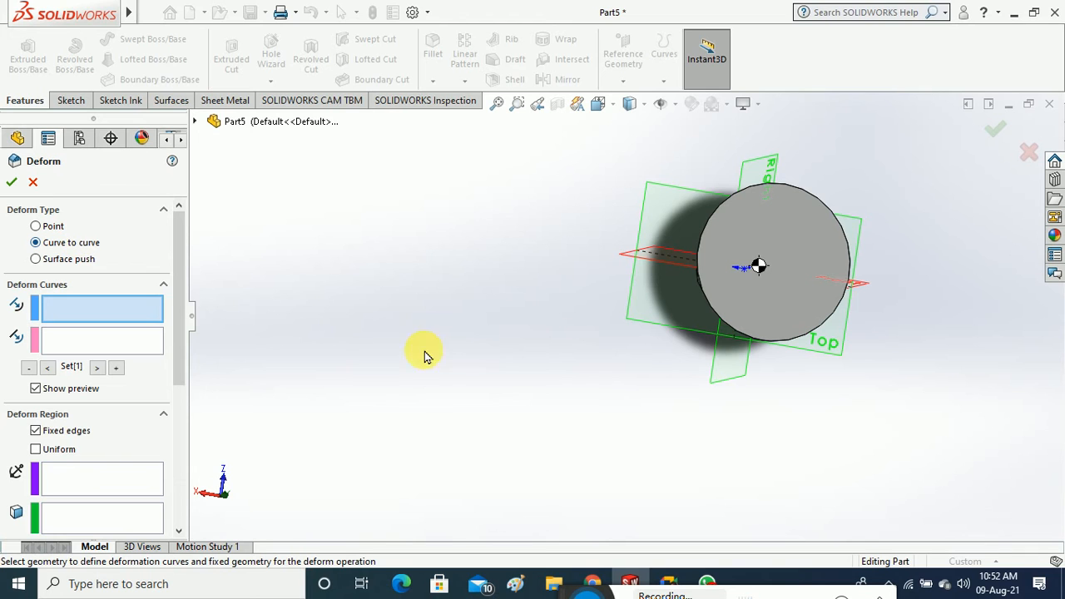
Pick the funnel's large rim edge as the initial curve and the edge between cone and stem as the target curve
middle_drag(424, 355, 560, 405)
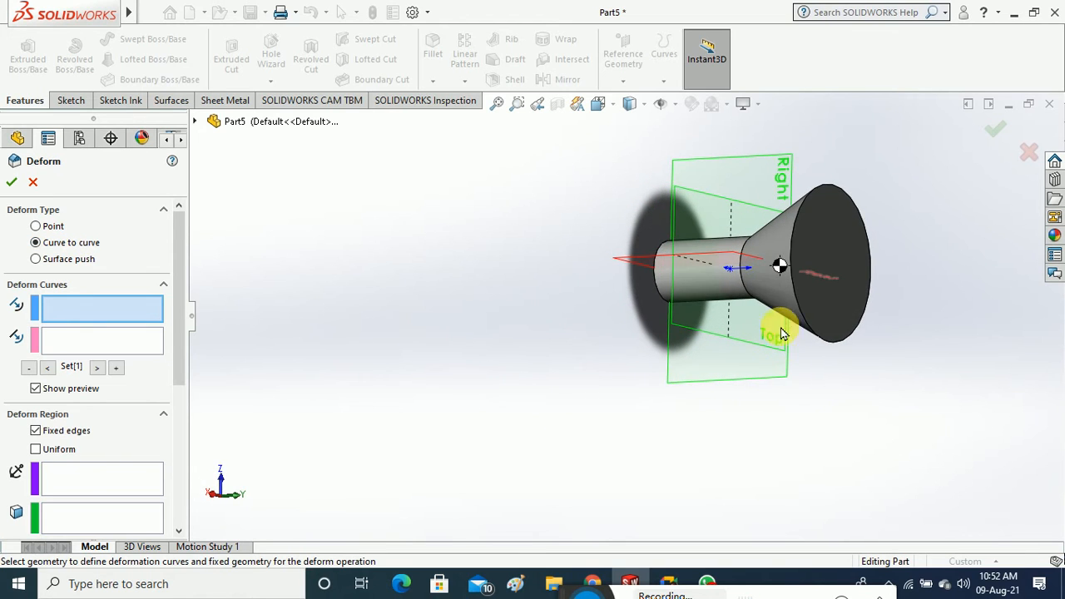
click(800, 312)
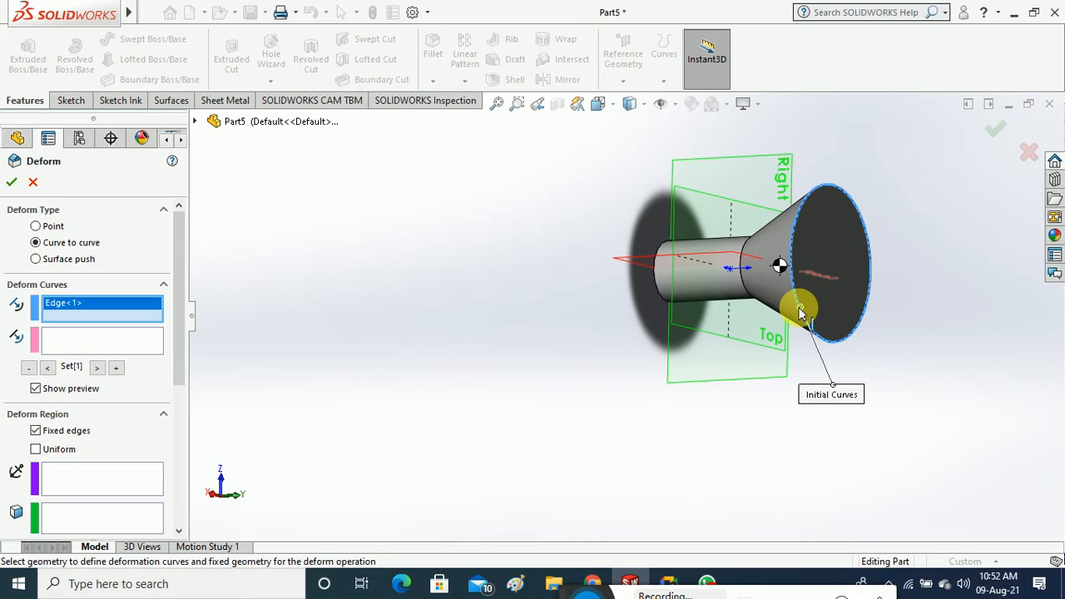
middle_drag(672, 349, 718, 376)
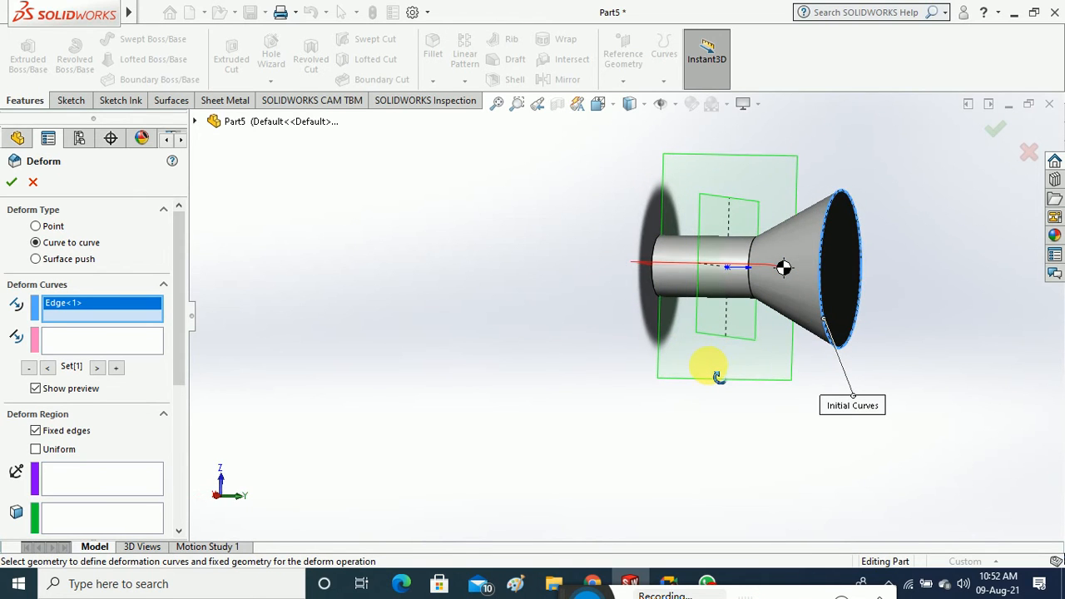
click(108, 339)
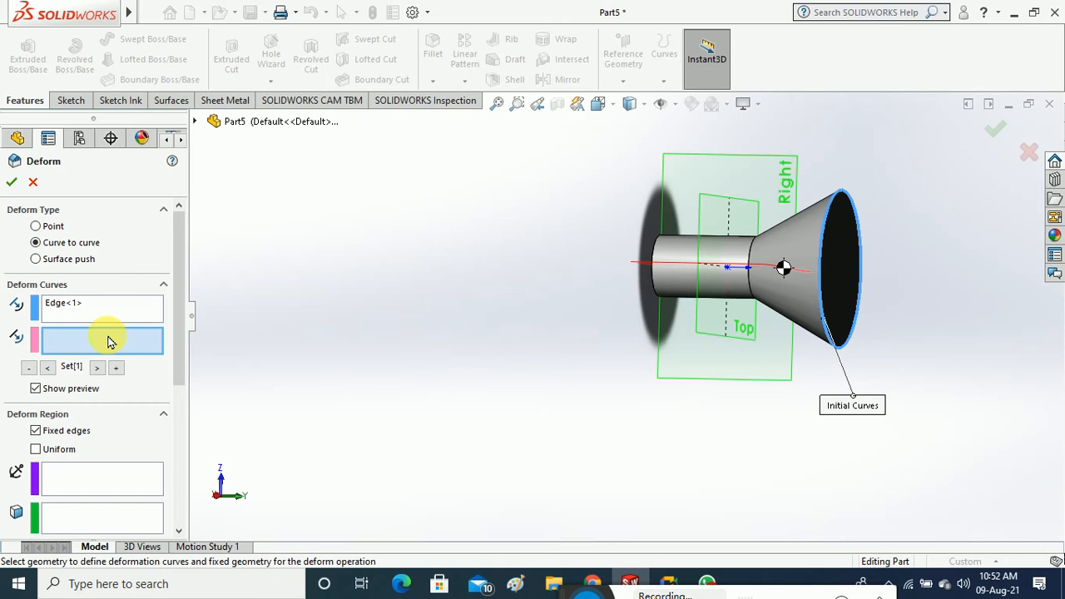
click(751, 293)
middle_drag(706, 312, 589, 380)
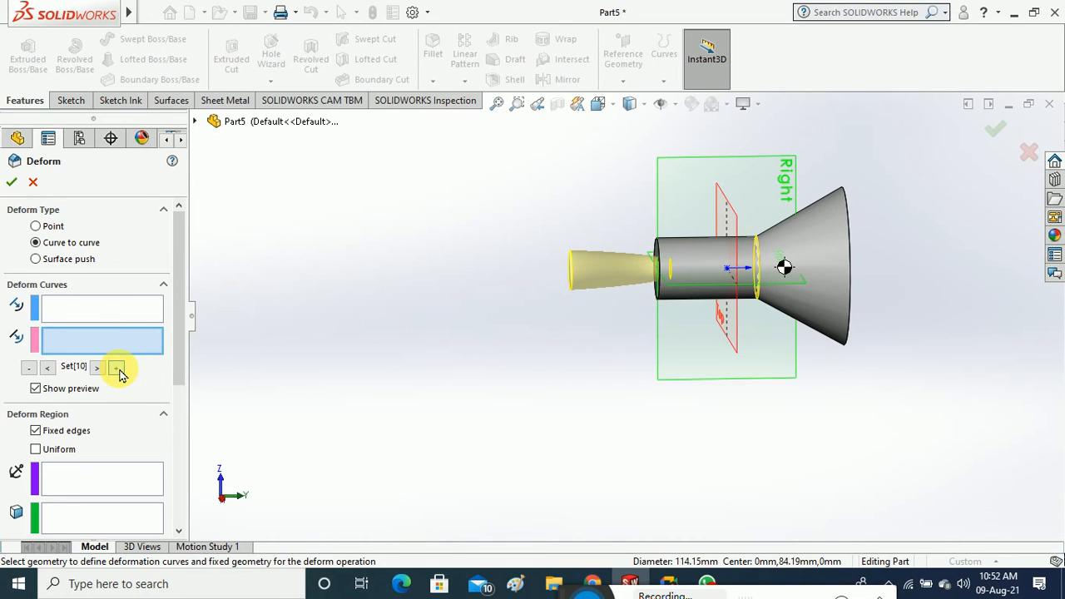
Return to the first set of deform curves and apply the Curve to curve Deform
click(98, 367)
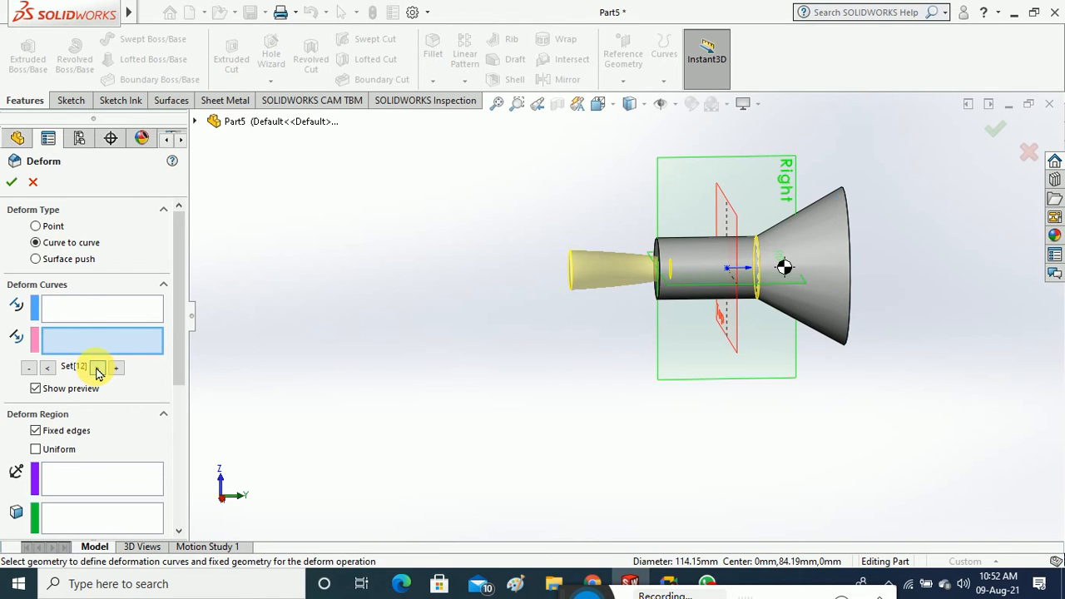
click(48, 369)
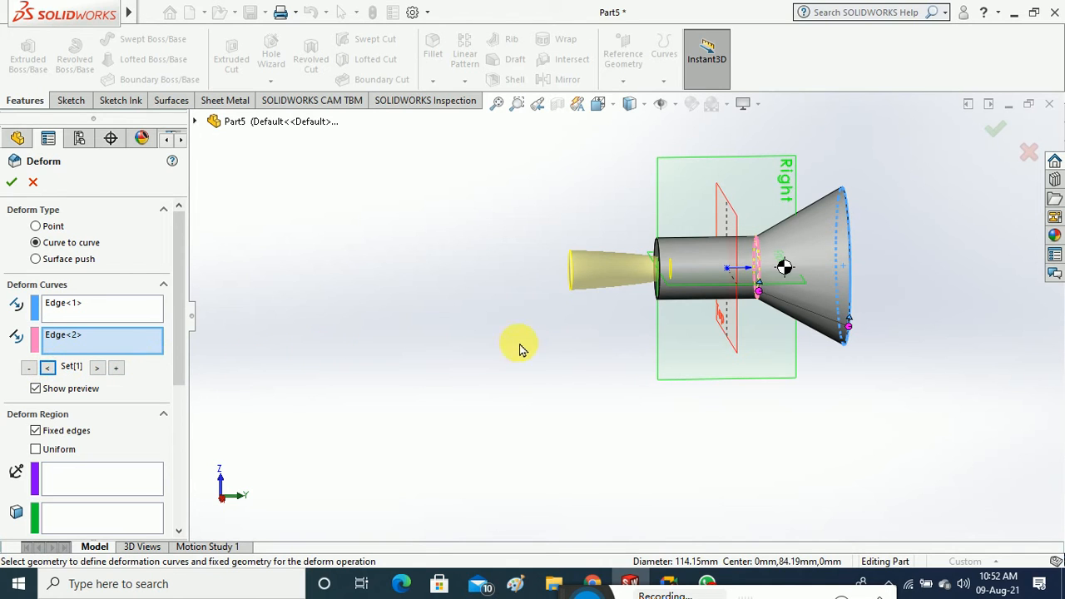
middle_drag(520, 349, 554, 386)
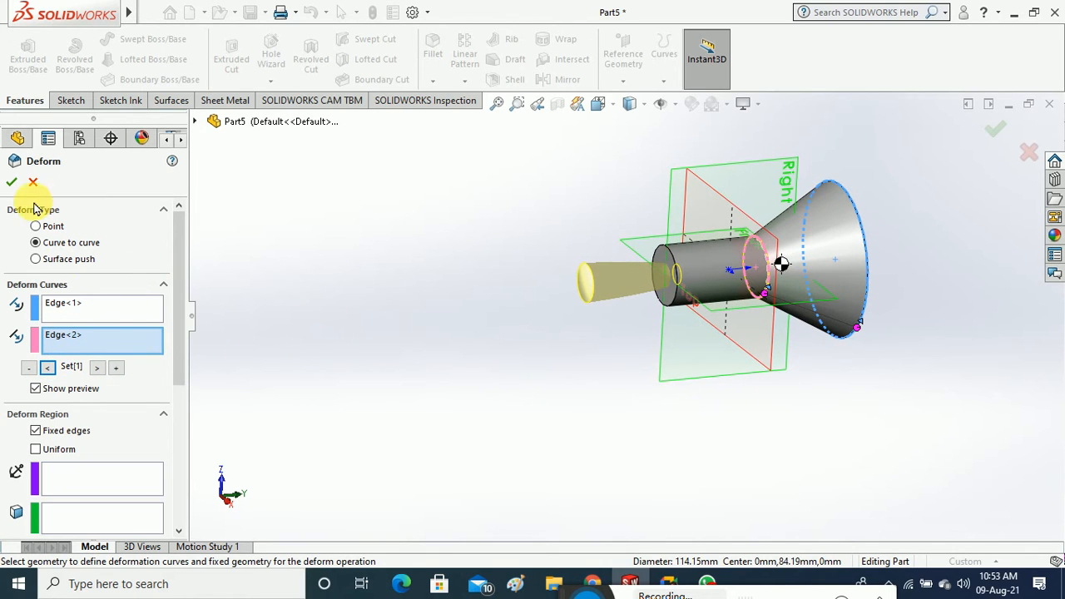
click(11, 183)
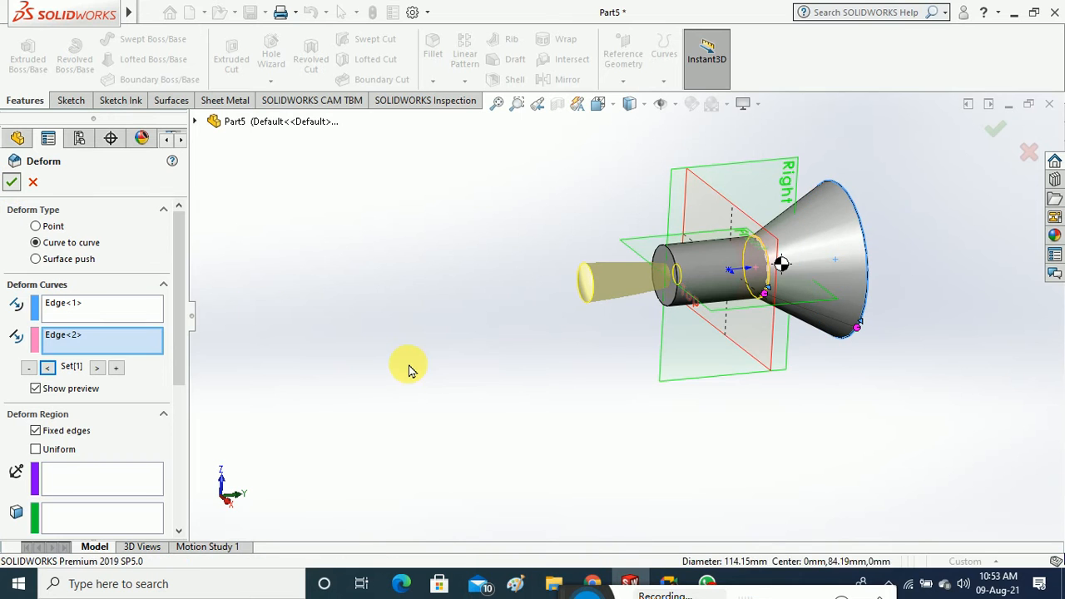
middle_drag(588, 327, 624, 428)
Close the funnel part without saving and create a new part document
click(1049, 103)
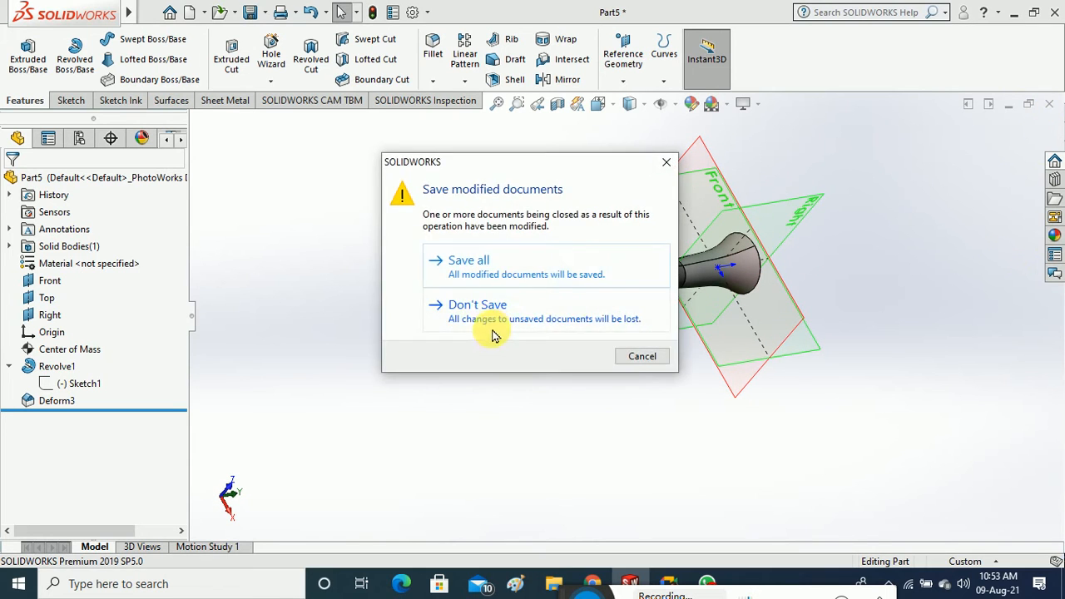
click(492, 330)
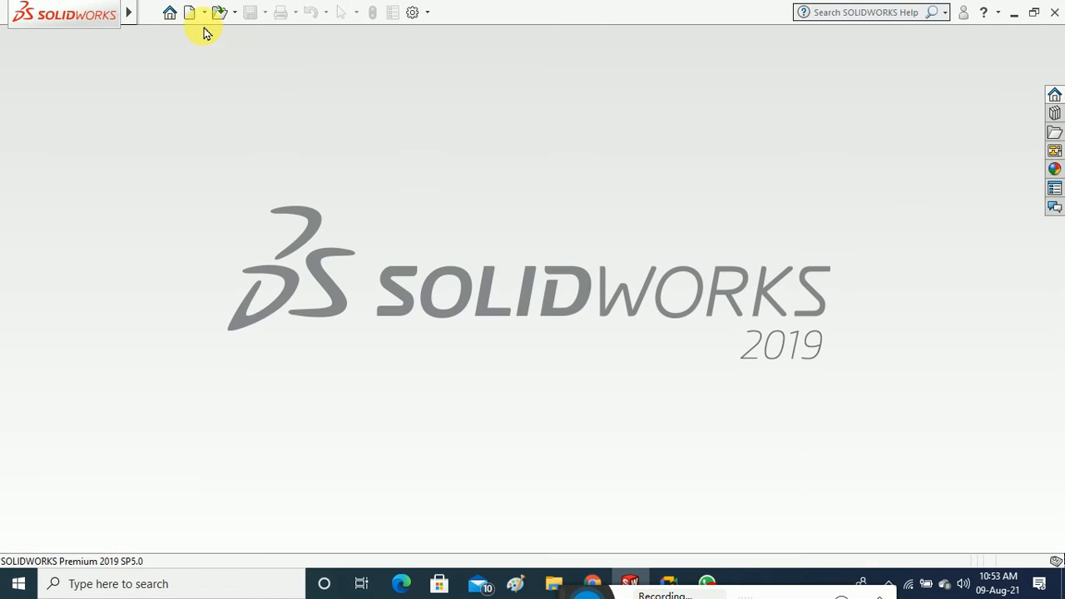
key(ctrl+n)
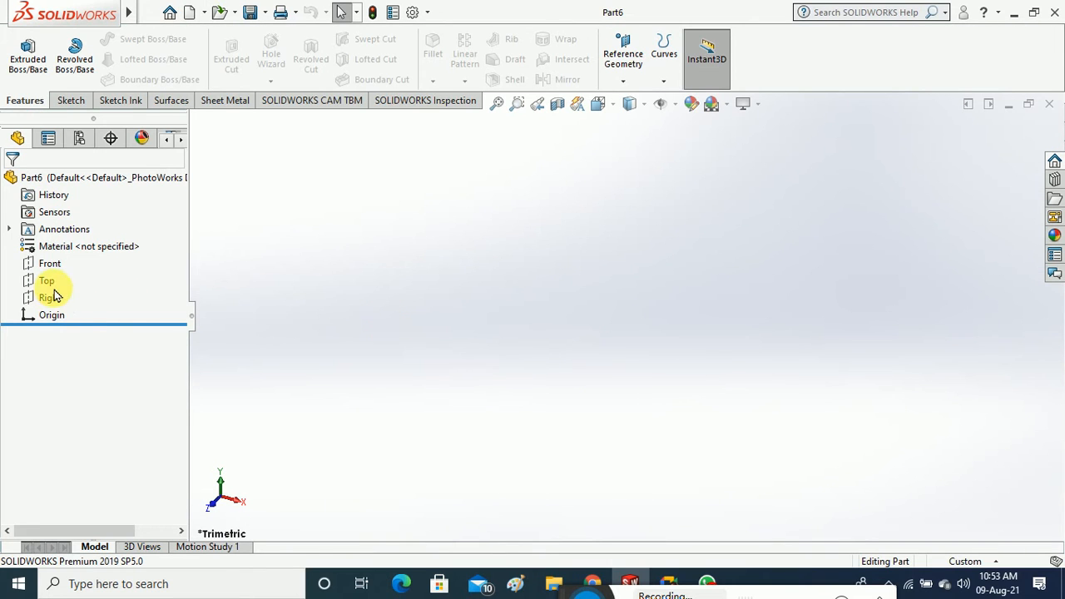
Sketch a centre rectangle about 56 mm high on the Top plane, centred on the origin
click(47, 282)
right_click(47, 283)
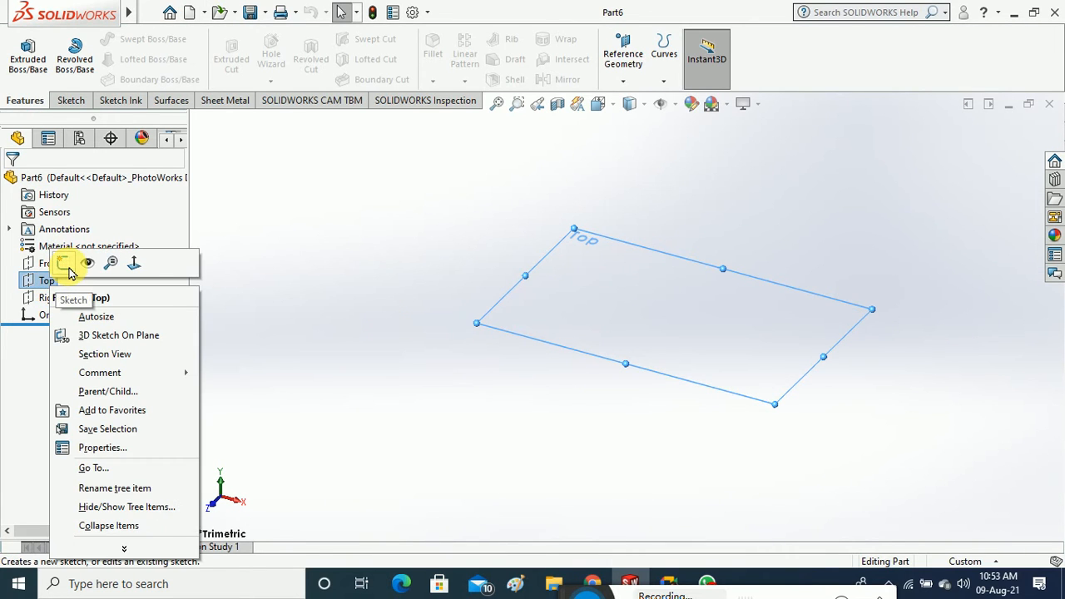
click(70, 270)
click(117, 59)
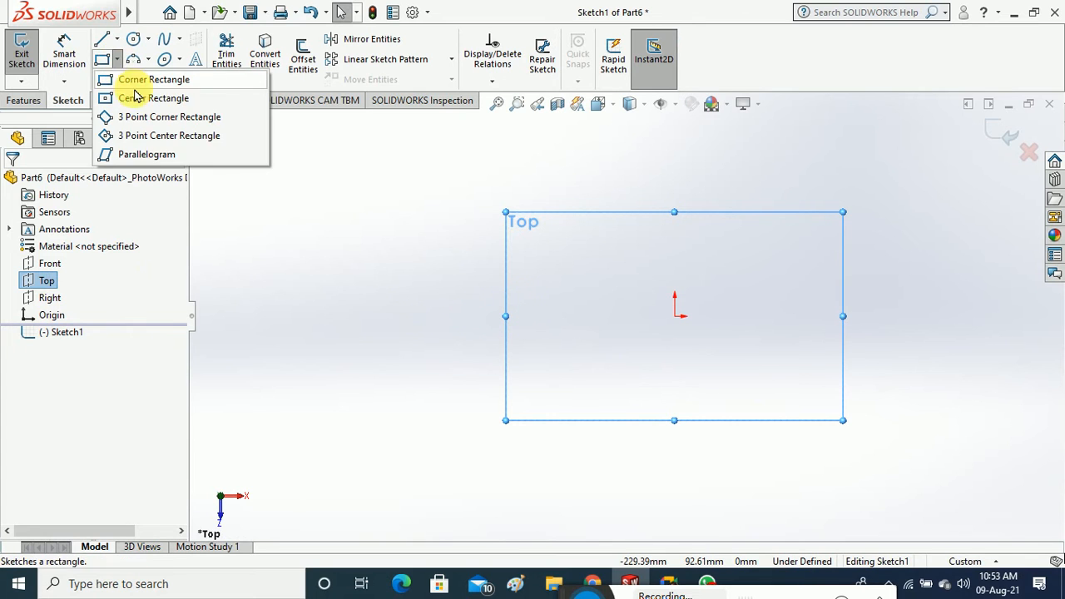
click(166, 98)
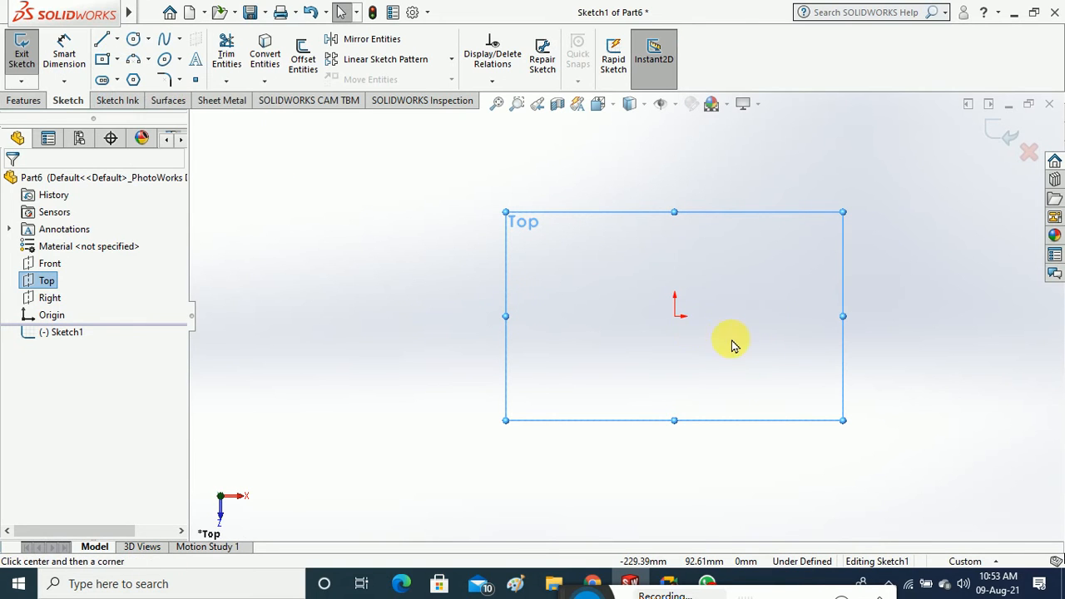
click(675, 317)
click(787, 374)
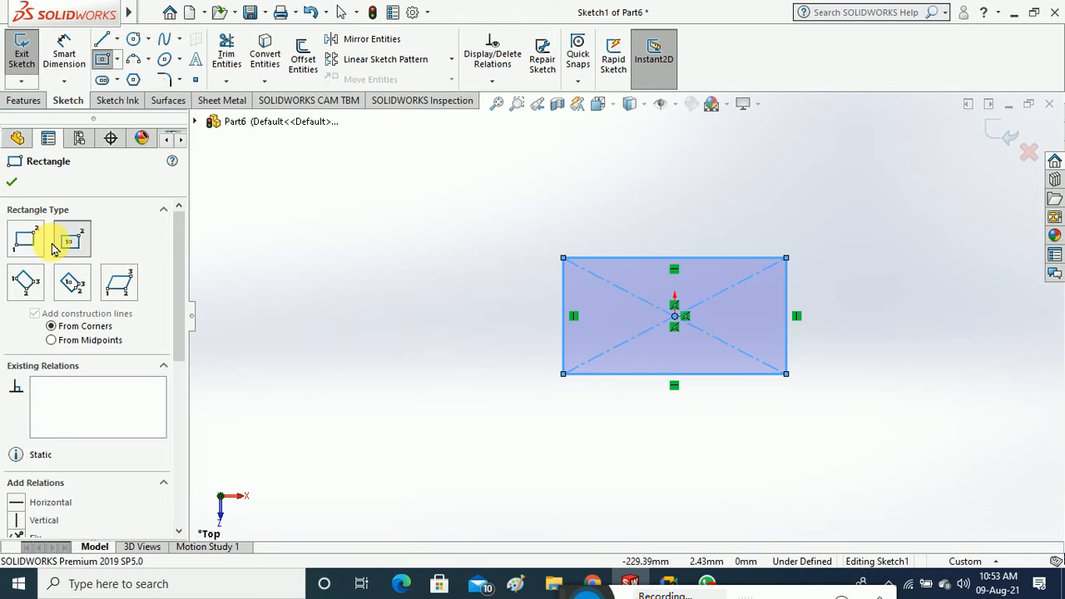
click(11, 186)
Dimension the rectangle's left side as 60 mm and its upper side as 120 mm
click(63, 52)
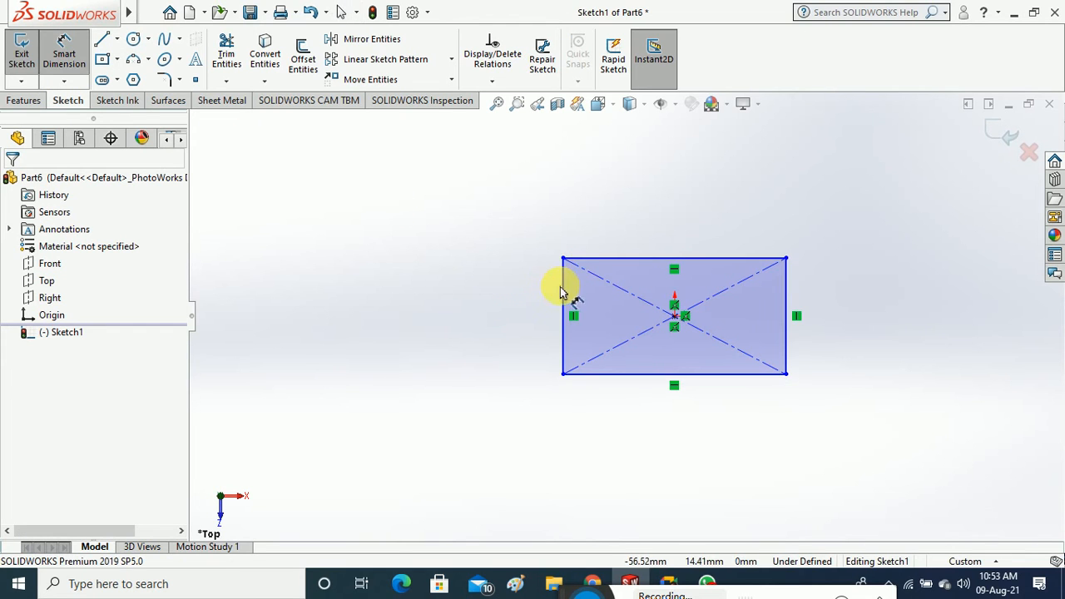
click(562, 295)
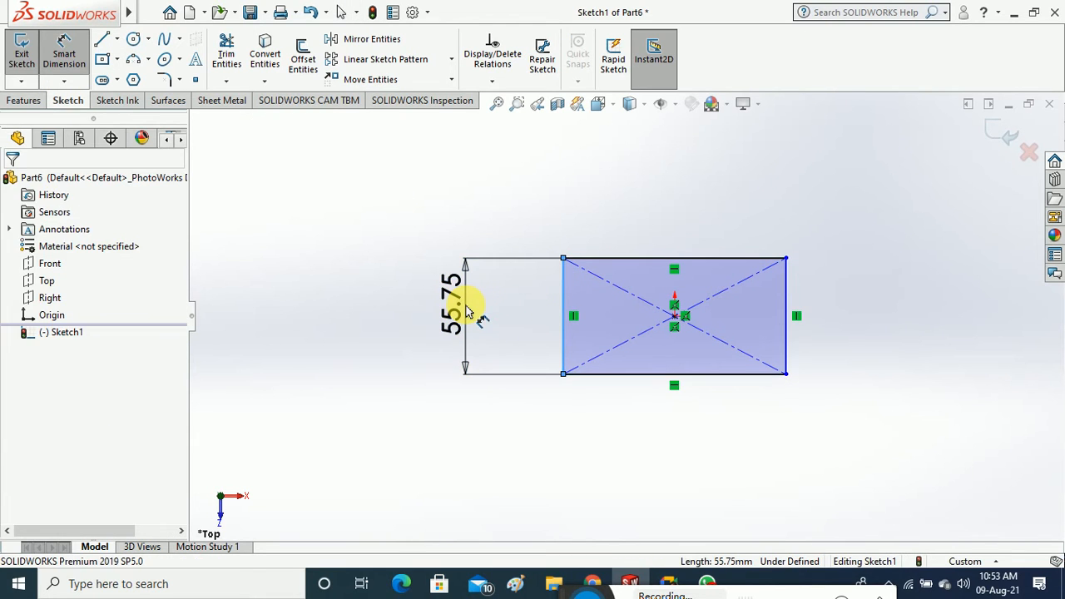
click(467, 311)
text(60)
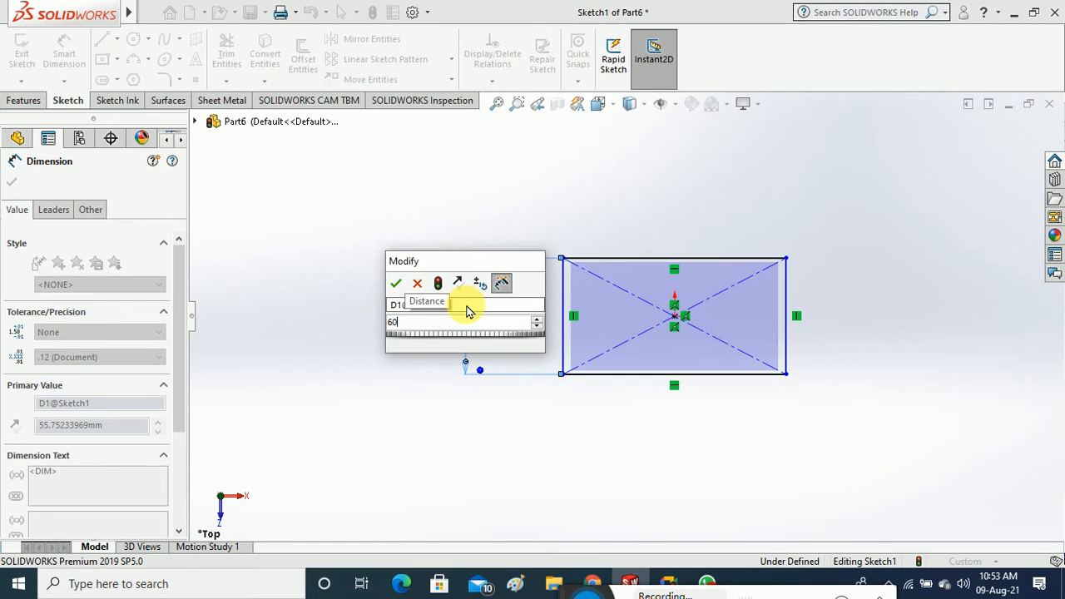
key(Return)
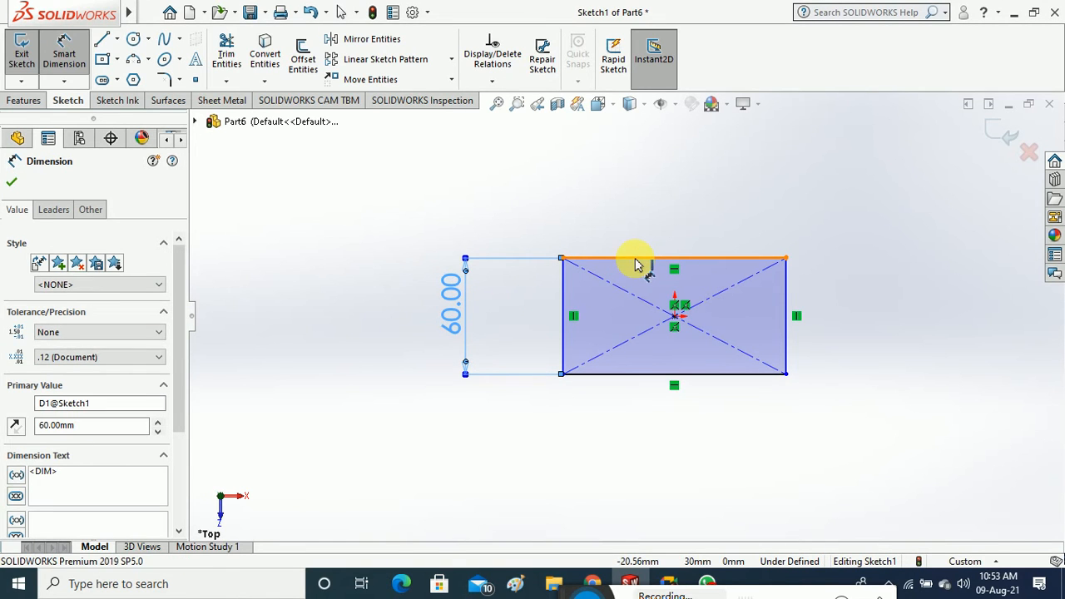
click(635, 260)
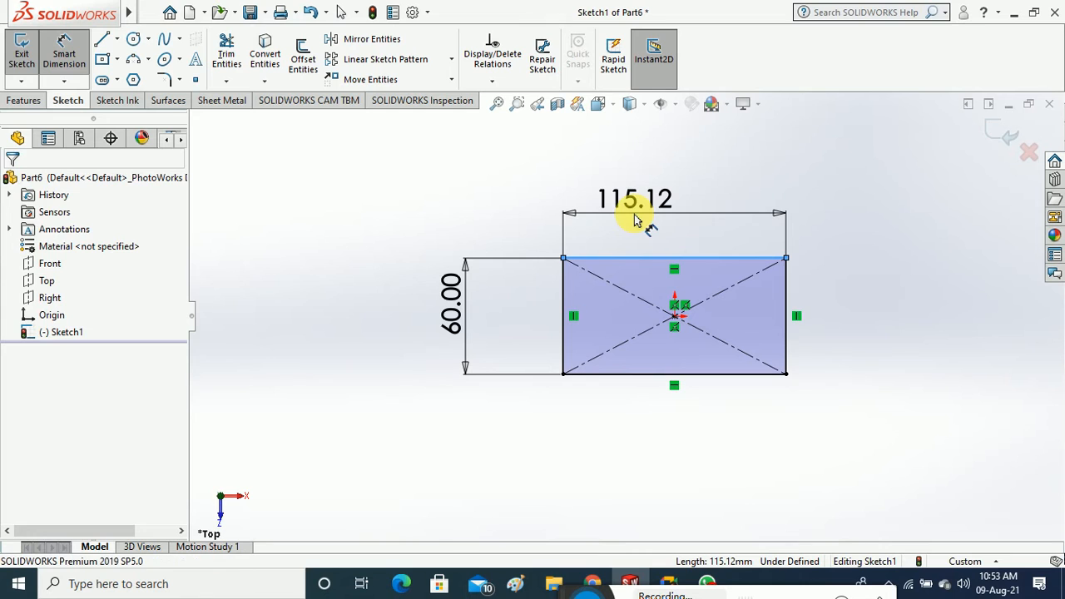
click(634, 219)
key(Return)
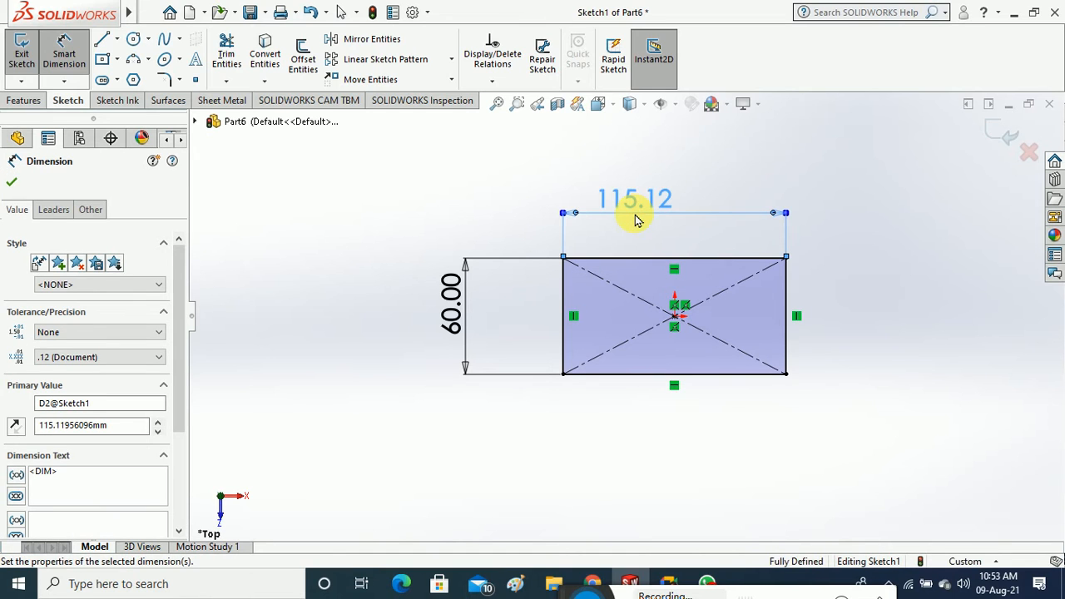
click(447, 178)
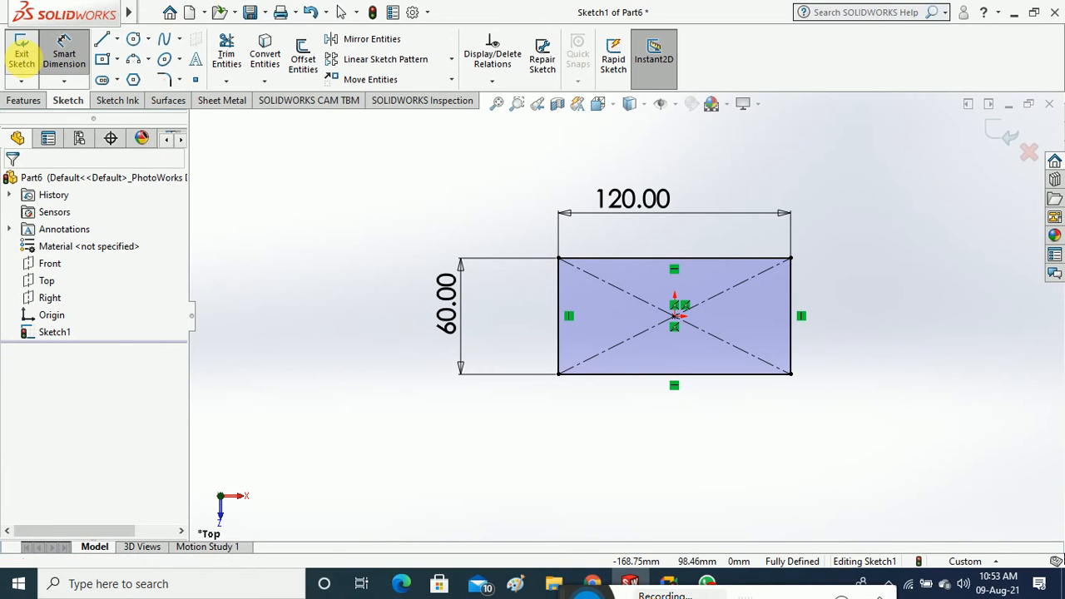
Finish the sketch and extrude the rectangle upward into a solid block
click(22, 52)
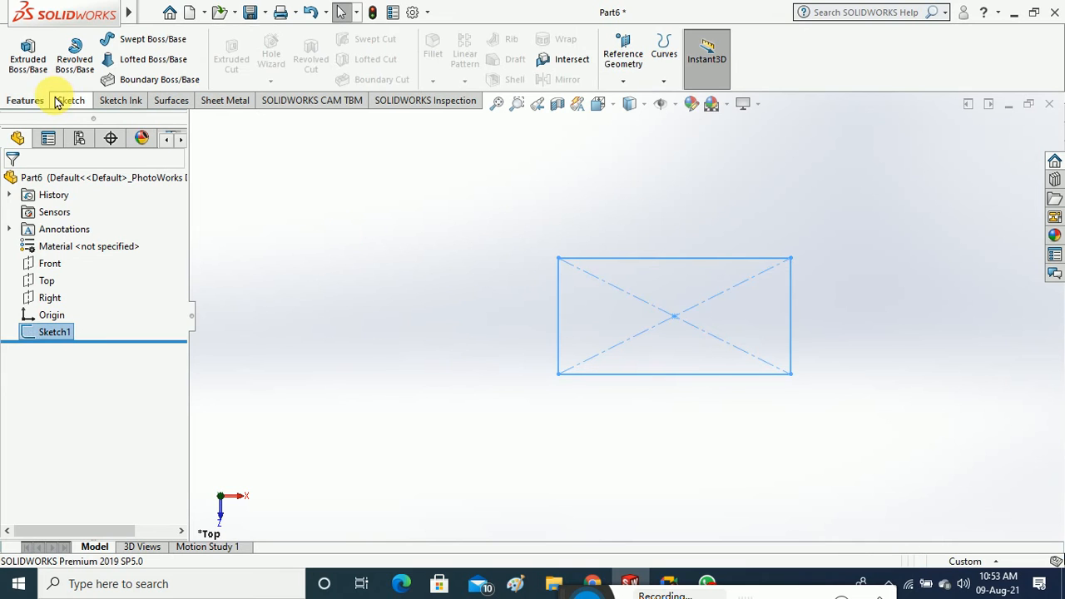
click(36, 64)
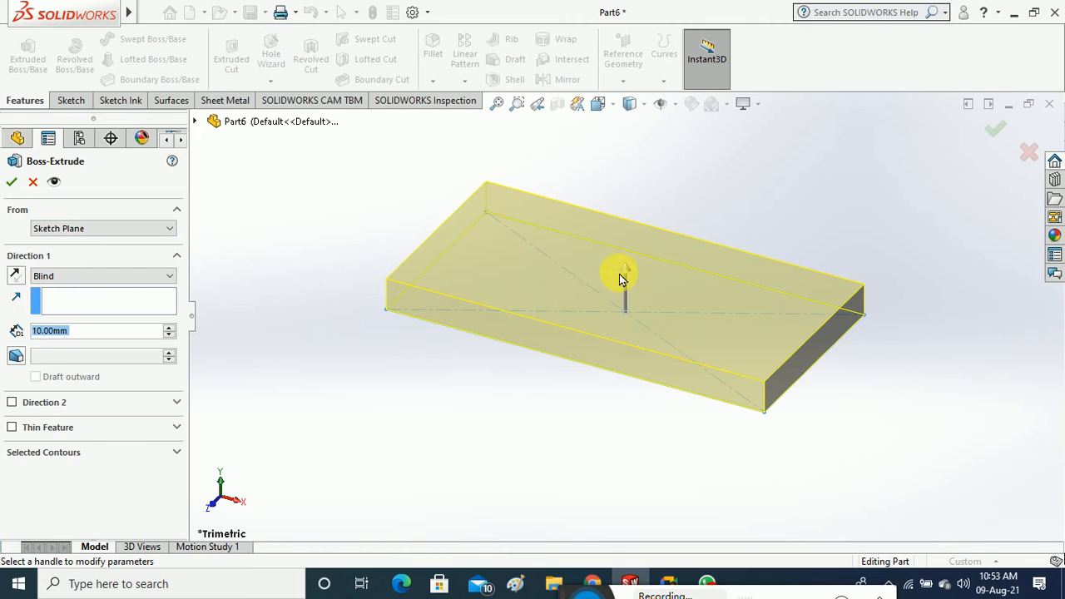
drag(629, 271, 630, 193)
click(11, 183)
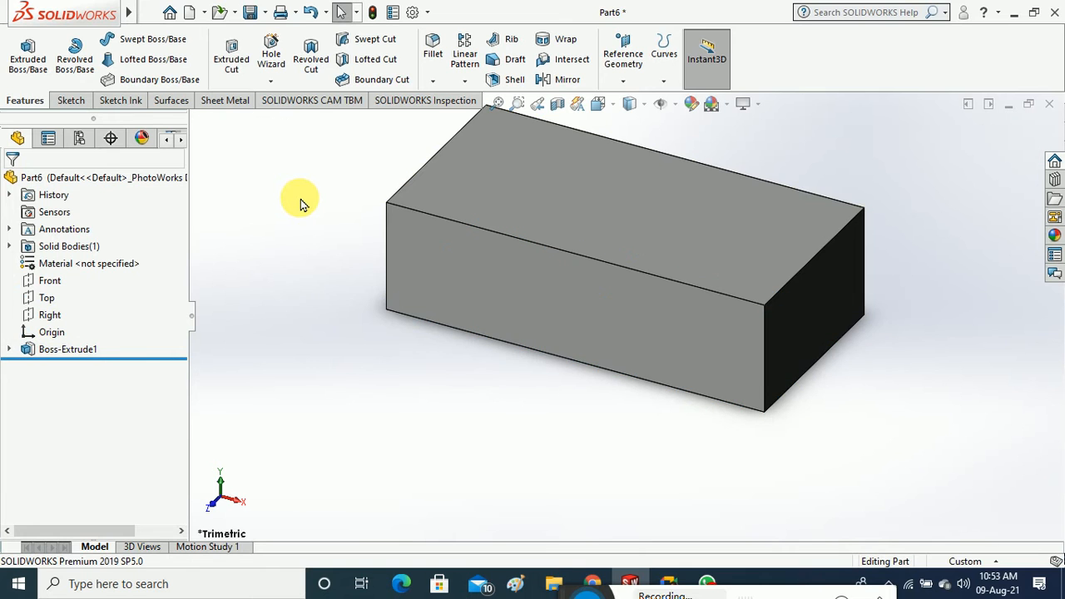
Start a Curve to curve Deform on the block with its upper front long edge as the initial curve
mouse_move(129, 11)
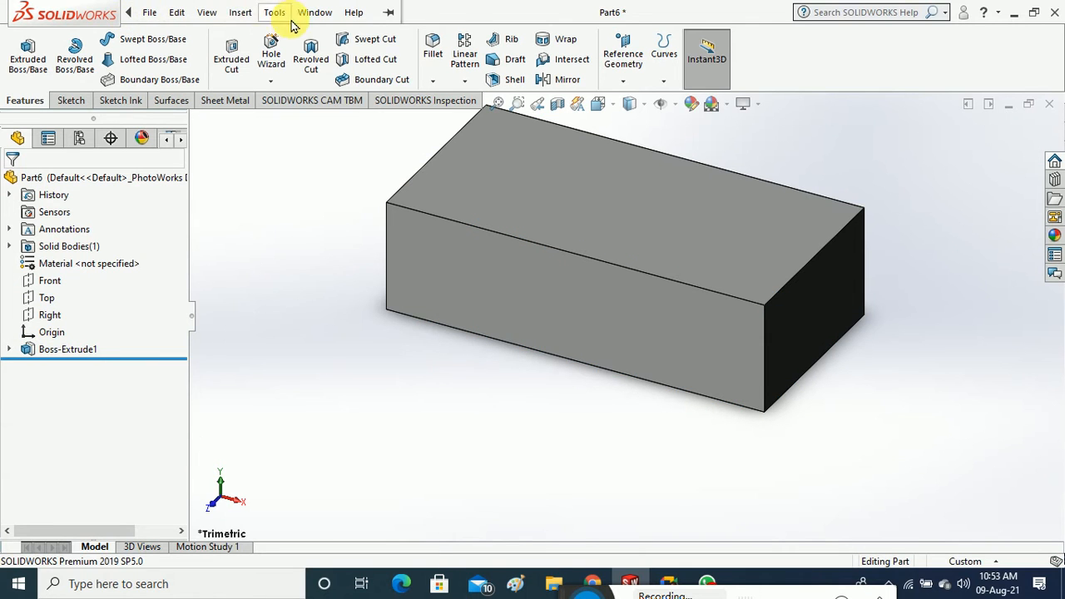
click(243, 15)
click(243, 13)
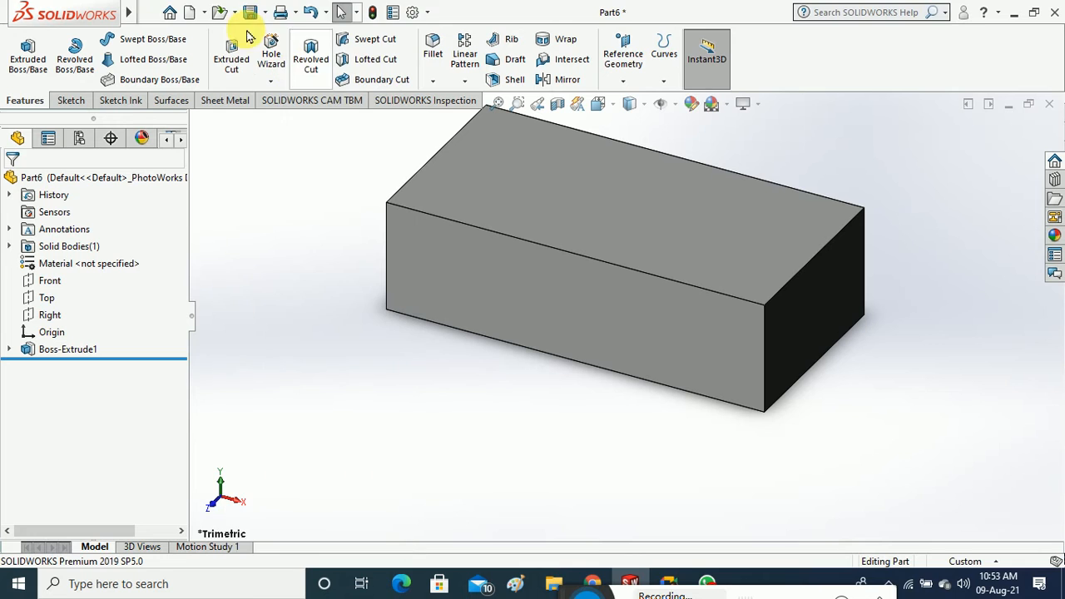
mouse_move(131, 11)
click(233, 15)
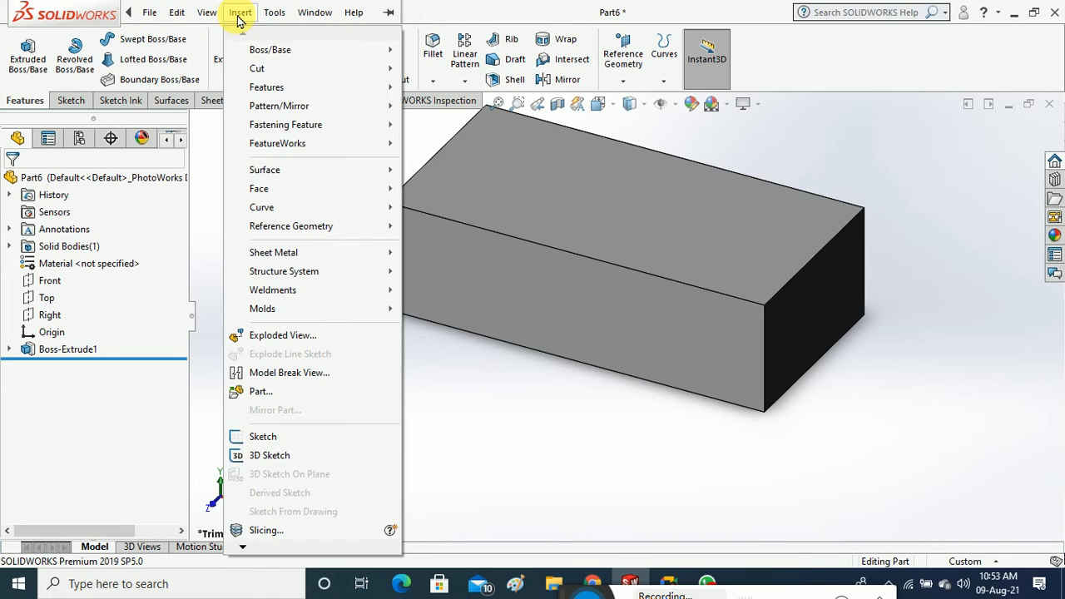
mouse_move(287, 86)
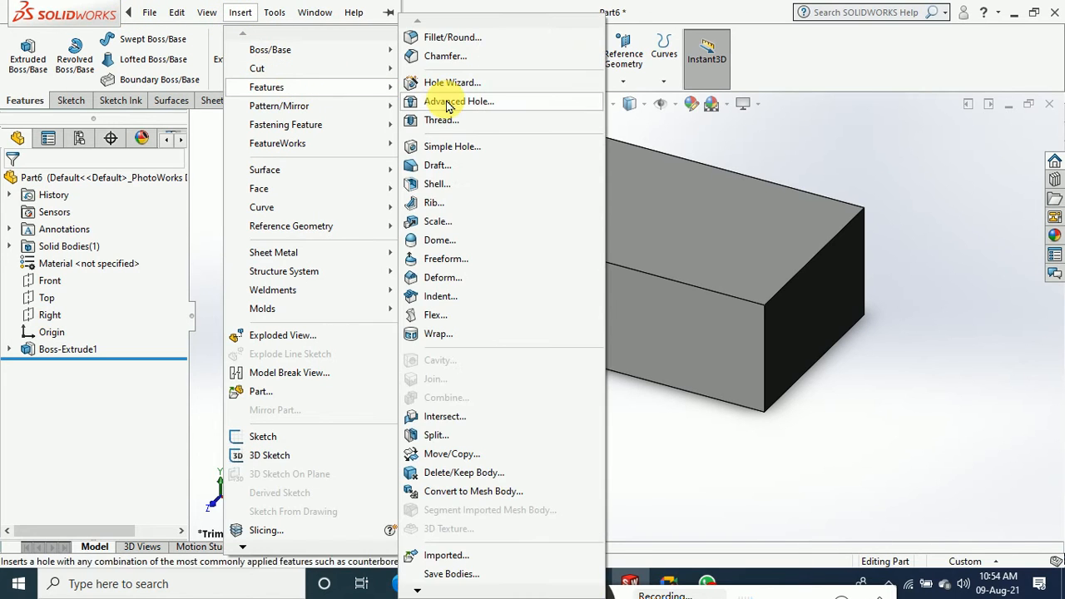
click(458, 286)
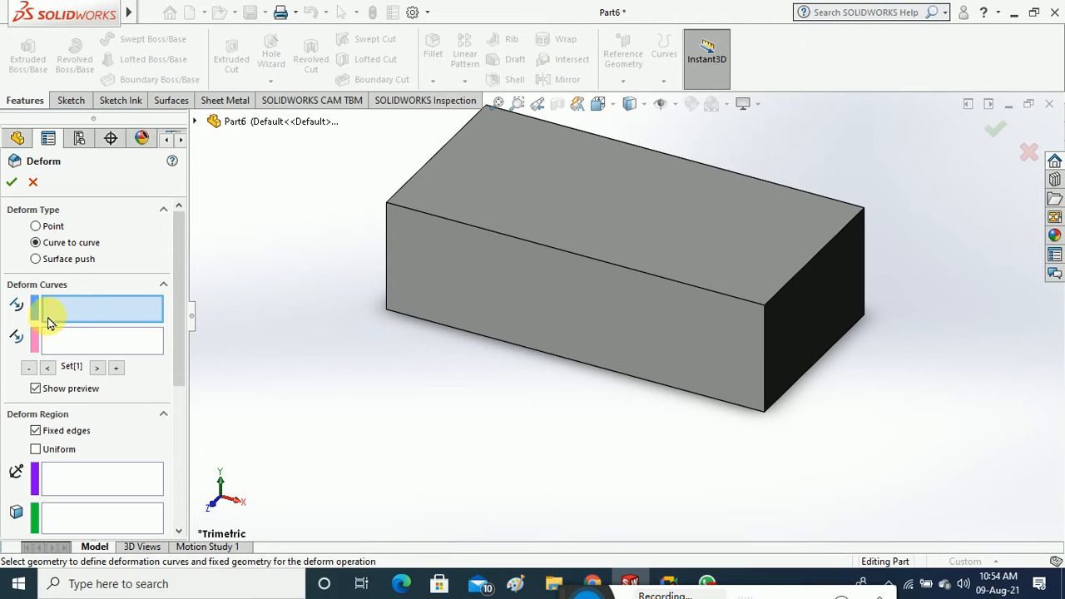
click(471, 232)
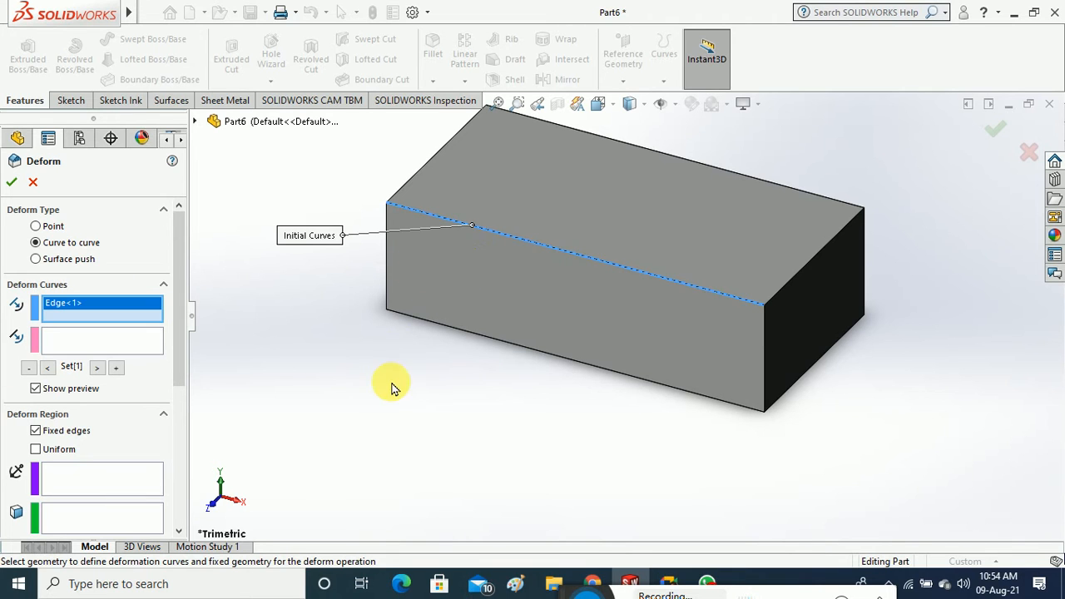
Pick the block's lower rear long edge as the target curve and apply the Deform
middle_drag(381, 380, 733, 301)
click(142, 347)
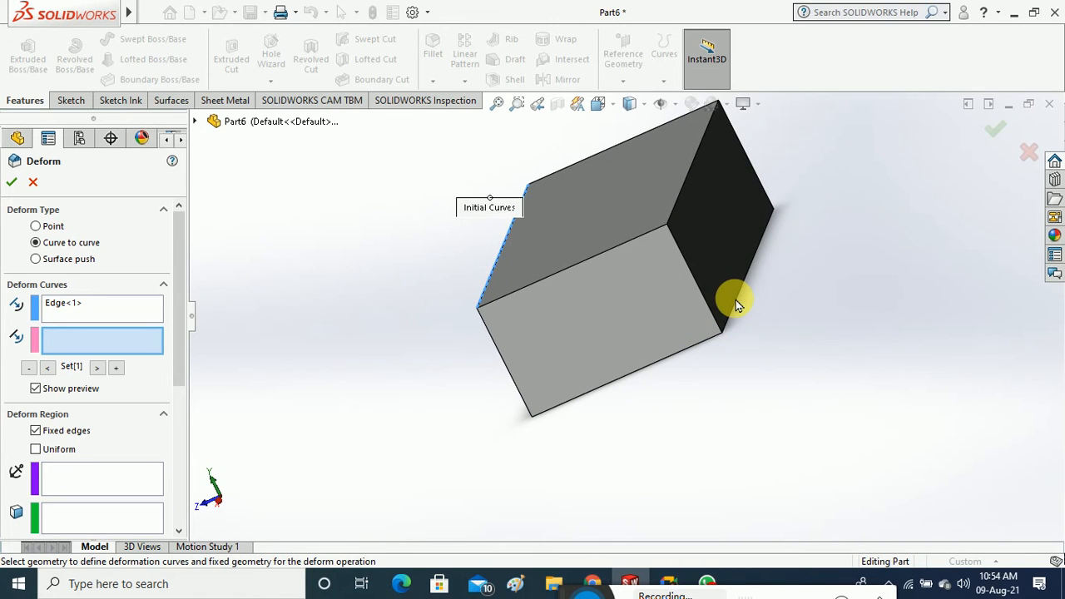
click(735, 310)
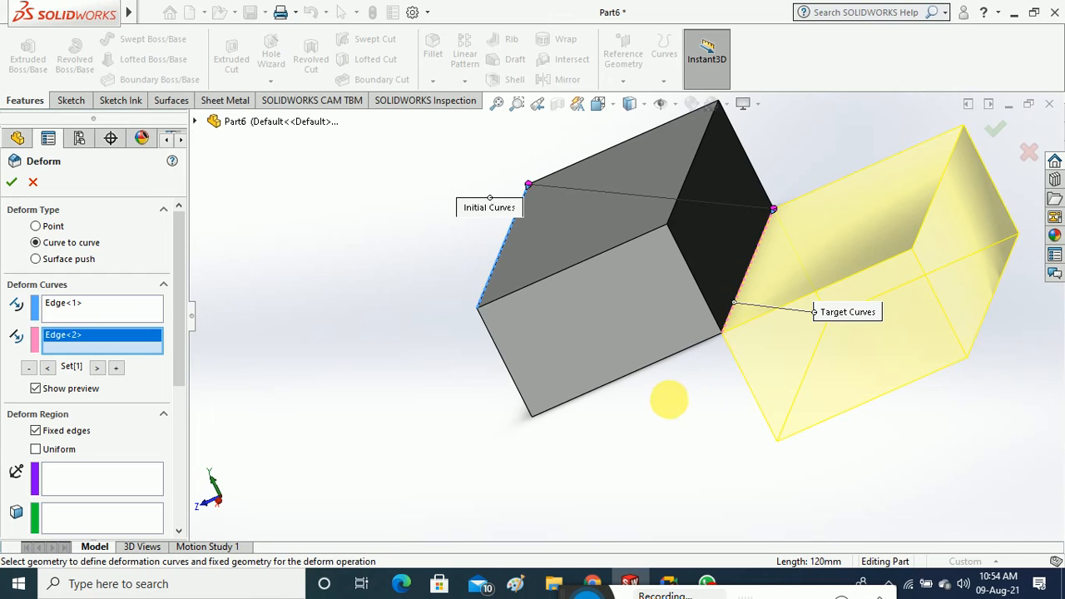
mouse_move(671, 397)
middle_down()
mouse_move(717, 361)
mouse_move(680, 369)
mouse_move(680, 380)
middle_up()
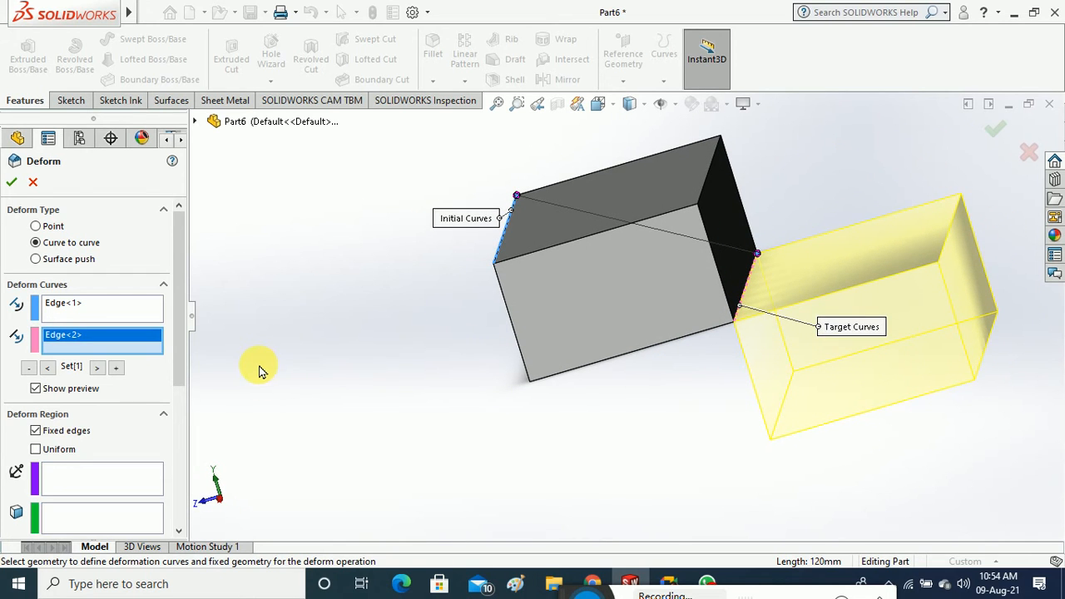
scroll(185, 338, down, 3)
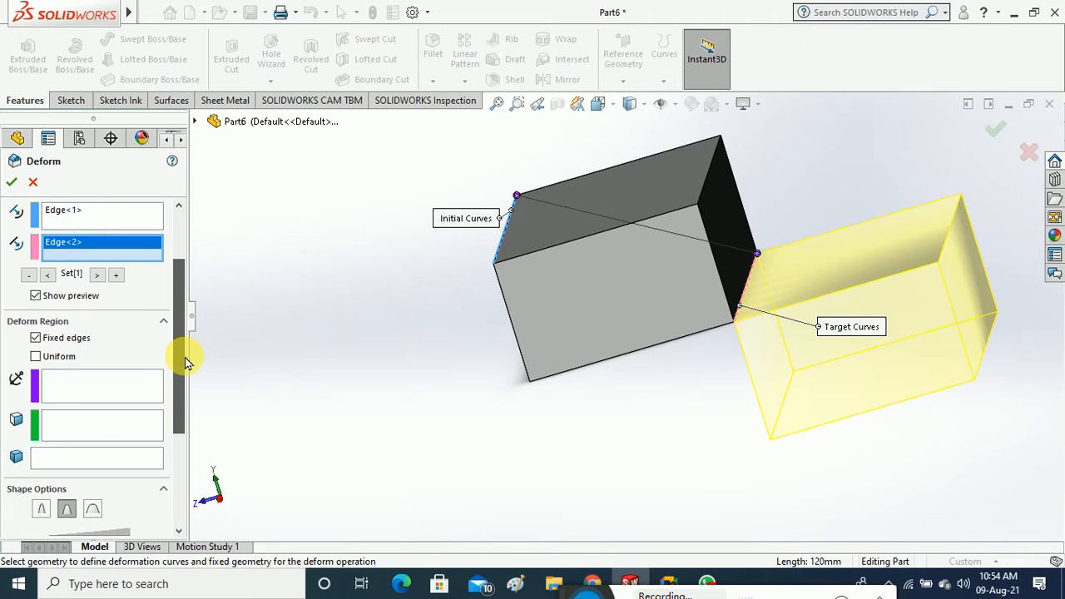
scroll(186, 361, up, 3)
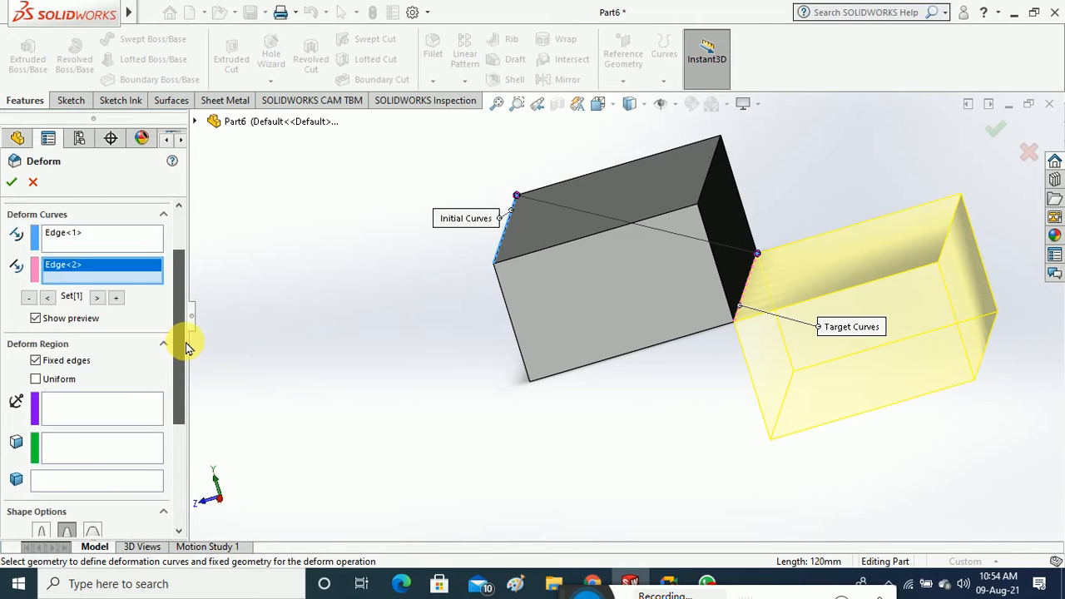
click(12, 182)
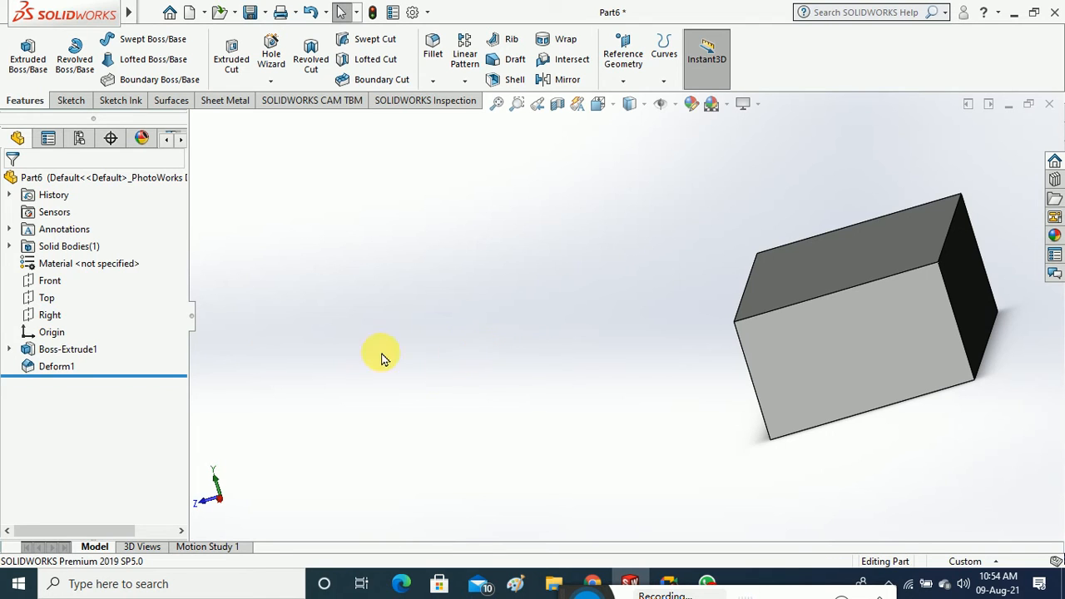
Delete the Deform feature from the block
right_click(52, 371)
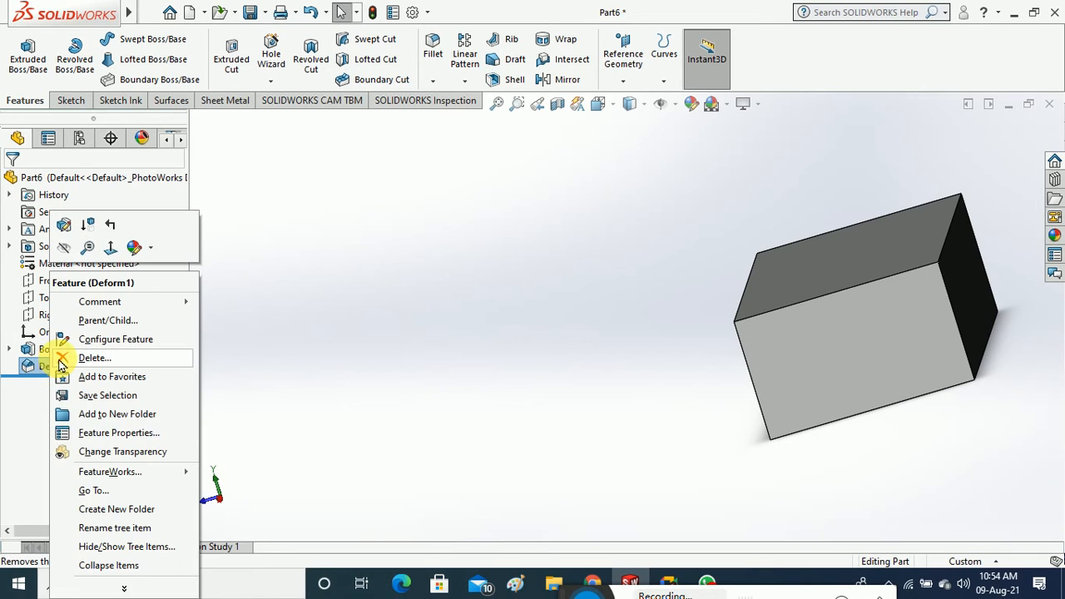
click(93, 357)
click(582, 195)
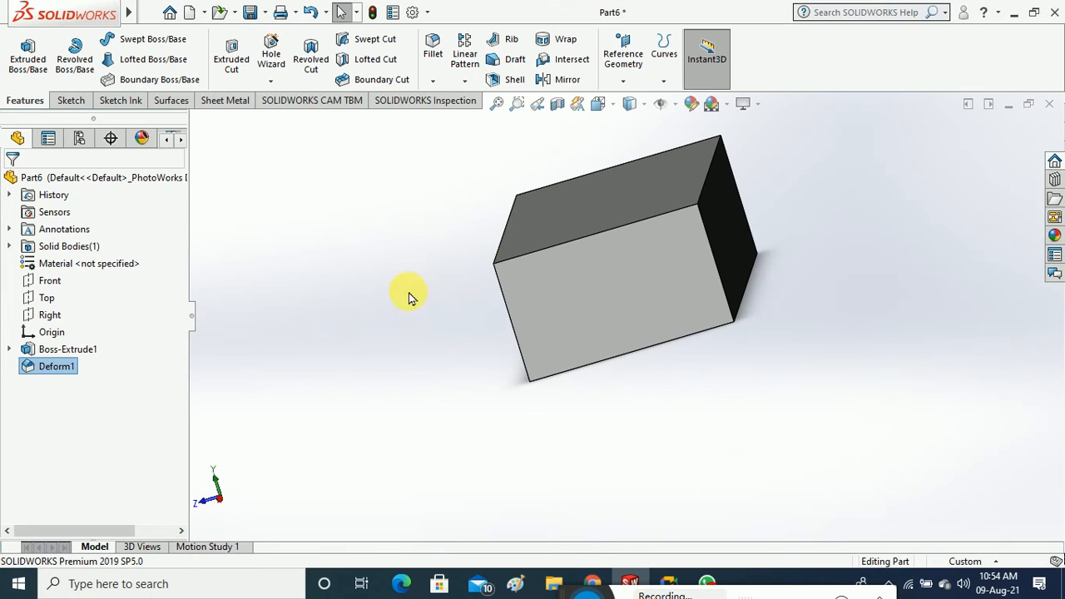
Set up a Curve to curve Deform from the block's upper front long edge to the adjoining upper short edge at the +X end
middle_drag(411, 294, 430, 322)
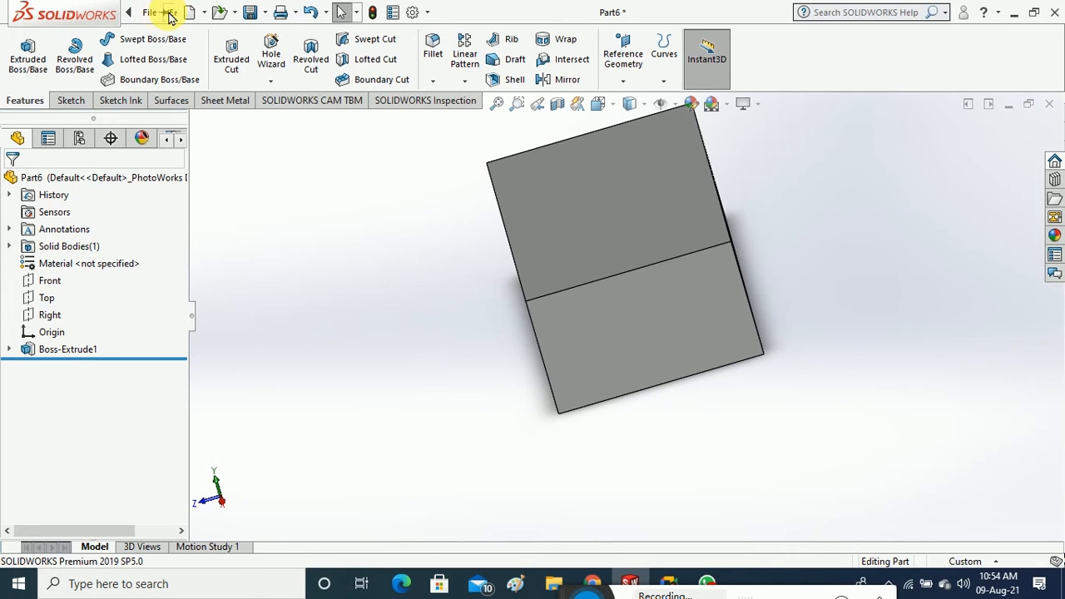
click(137, 13)
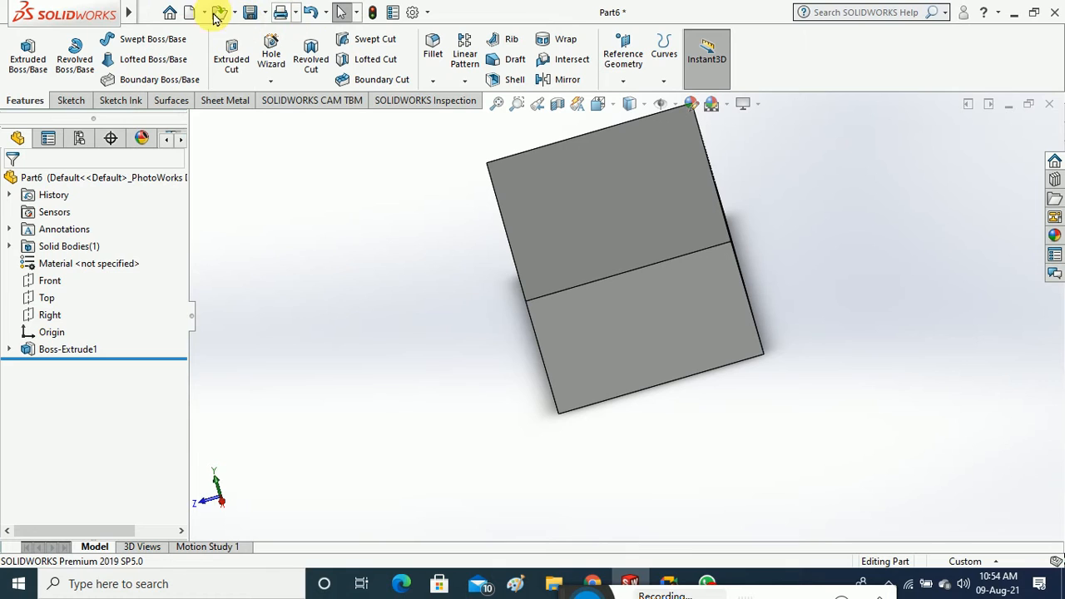
mouse_move(129, 15)
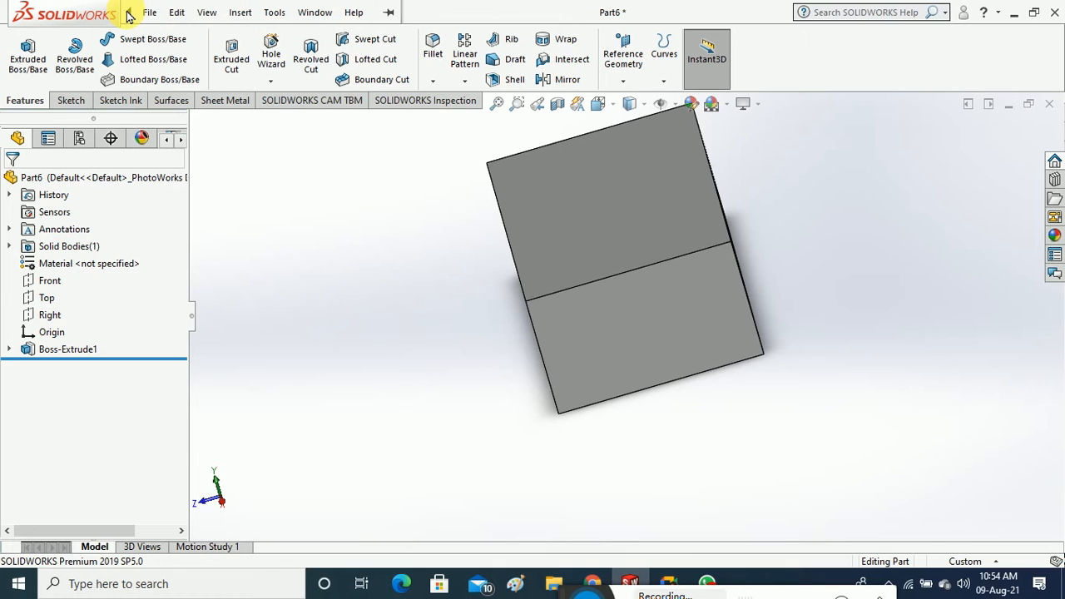
click(242, 12)
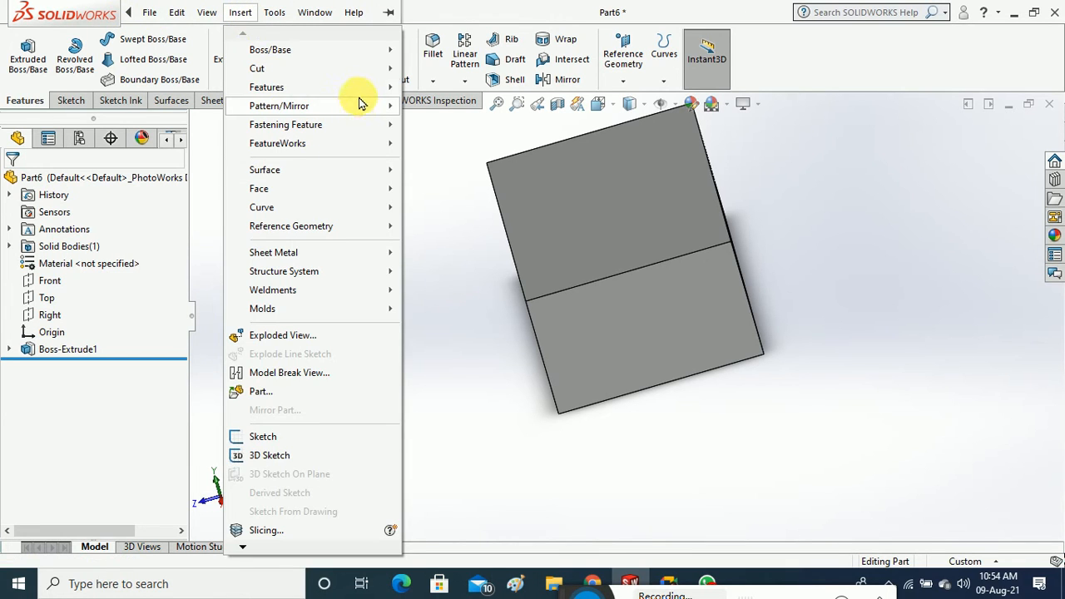
mouse_move(361, 90)
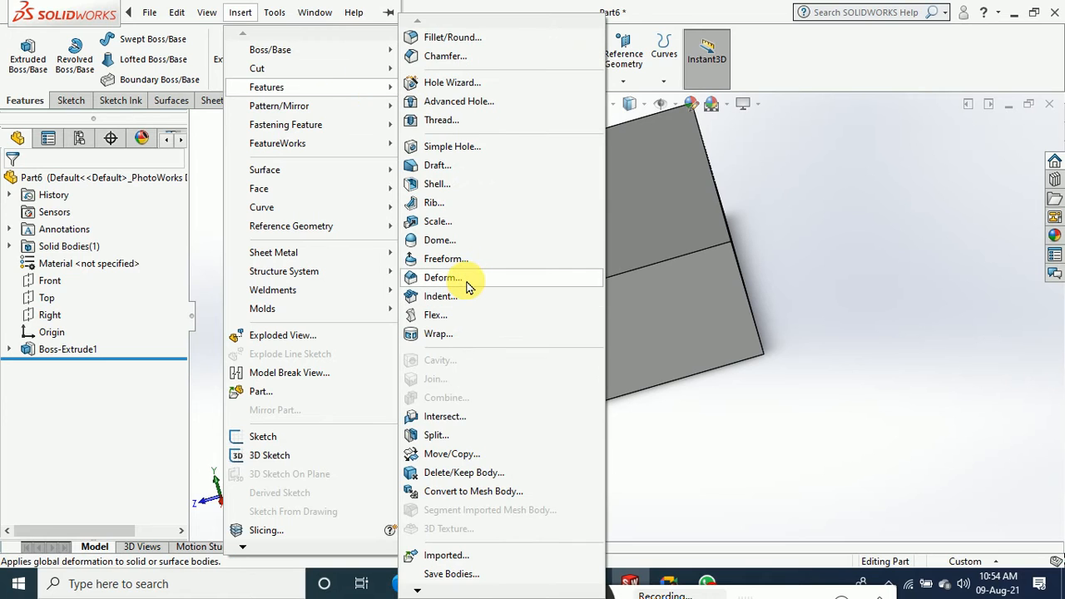
click(441, 278)
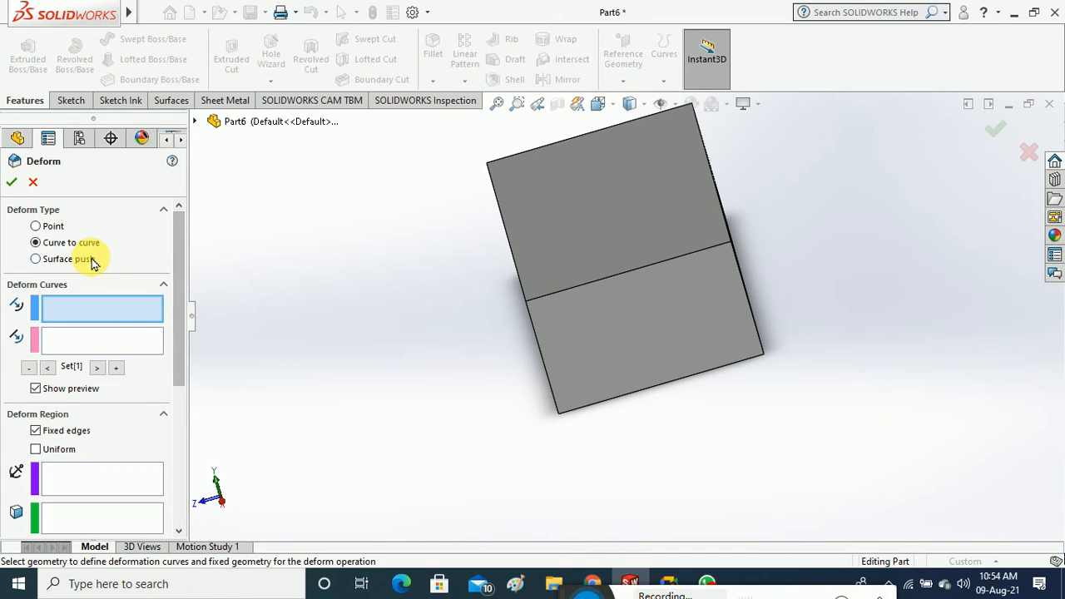
click(510, 242)
key(ctrl+7)
click(134, 344)
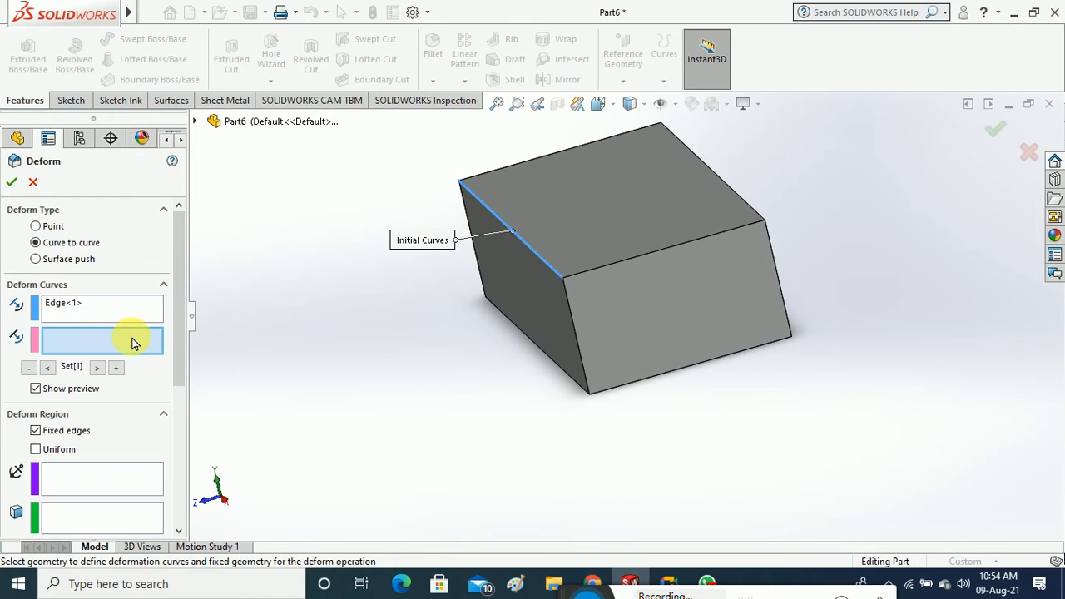
click(641, 260)
middle_drag(395, 377, 462, 483)
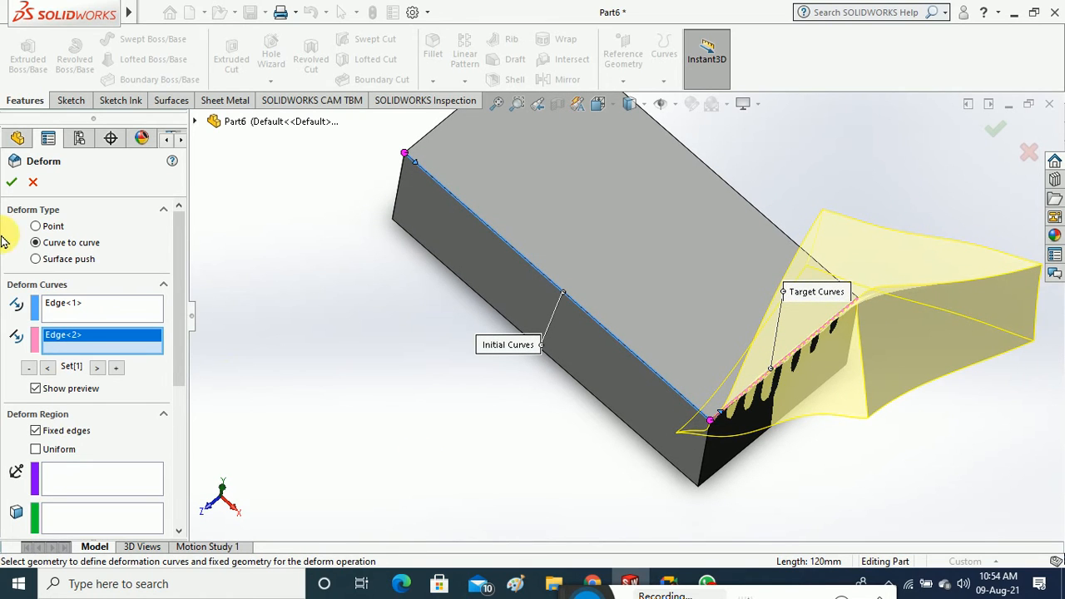
Apply the curve-to-curve deform to the block and delete the resulting deform feature from the part
click(15, 182)
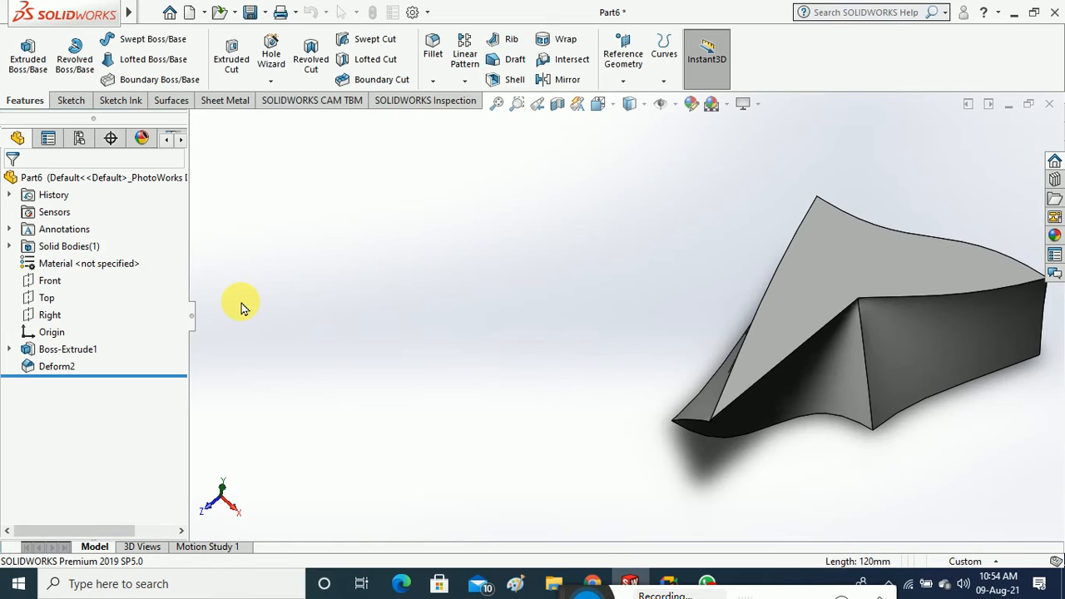
middle_drag(324, 364, 563, 371)
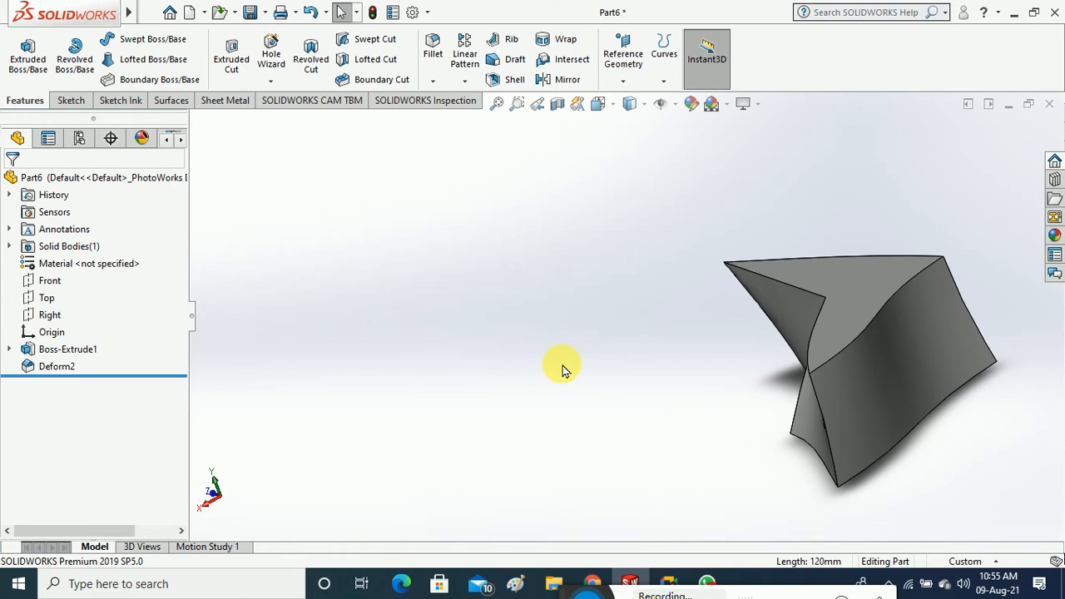
right_click(60, 366)
click(104, 357)
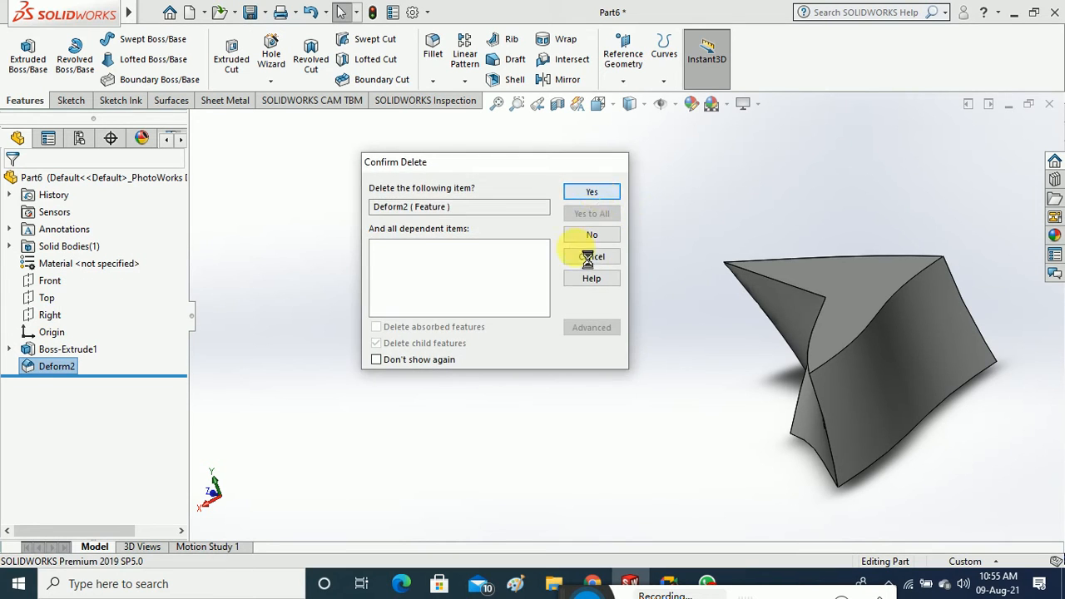
key(Return)
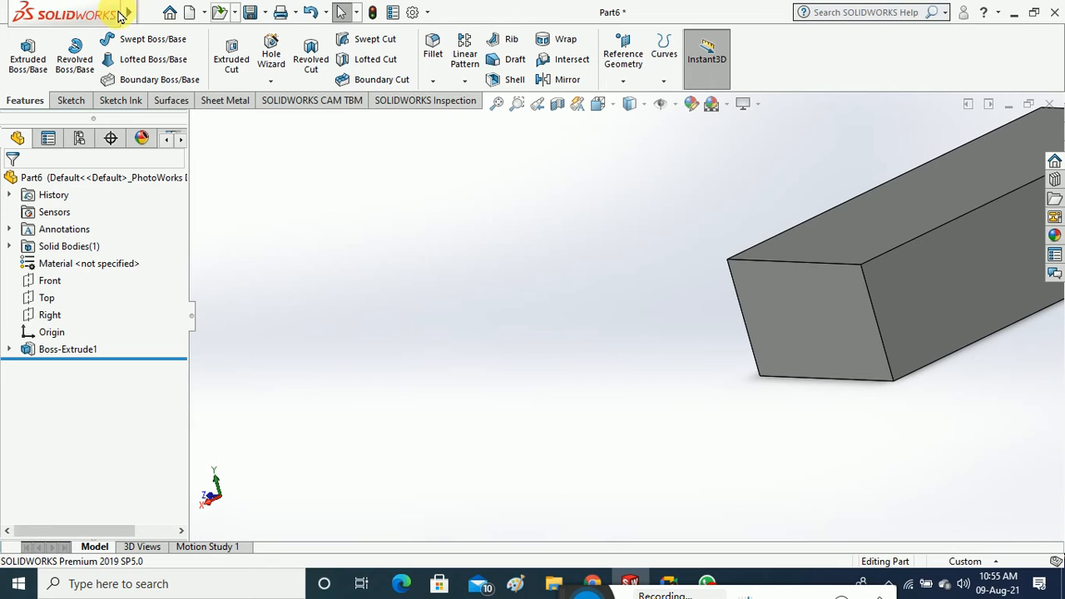
Start a Deform feature of type Surface push and choose the block's top face as the region to deform
mouse_move(122, 15)
click(241, 11)
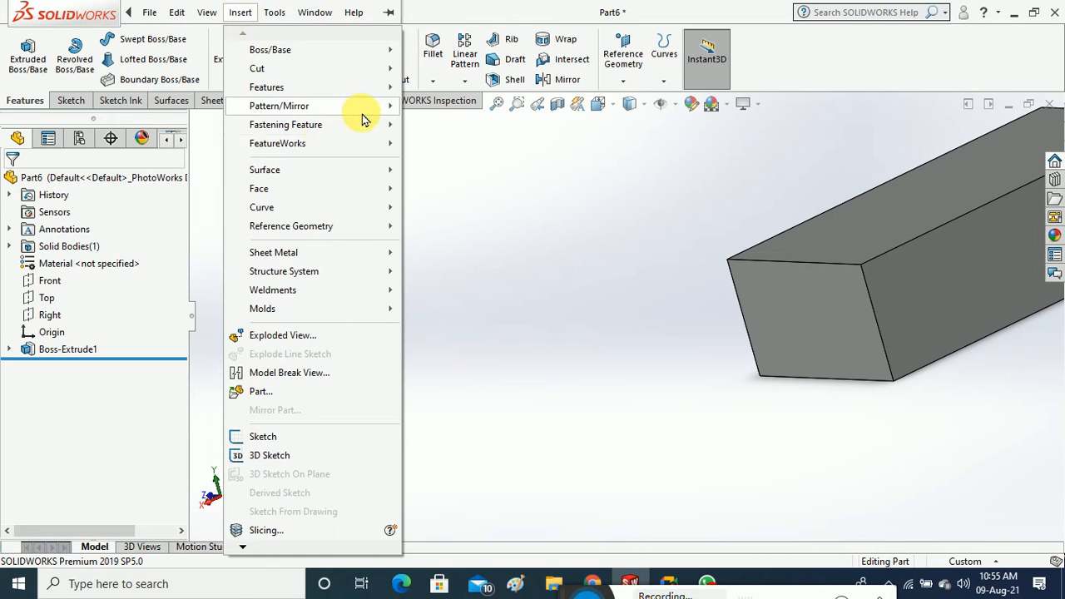
mouse_move(380, 91)
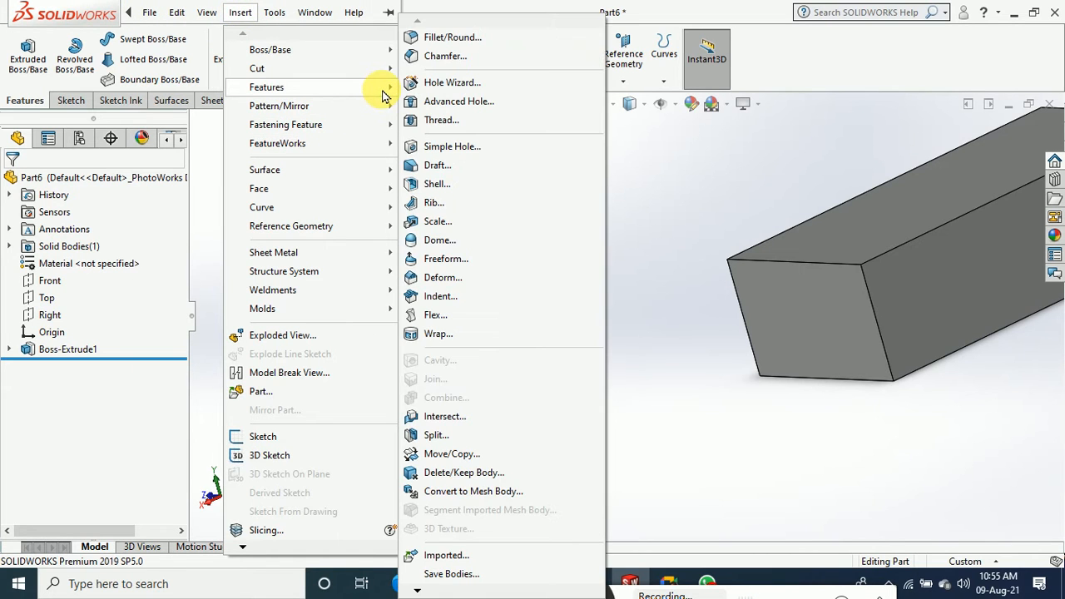
click(473, 278)
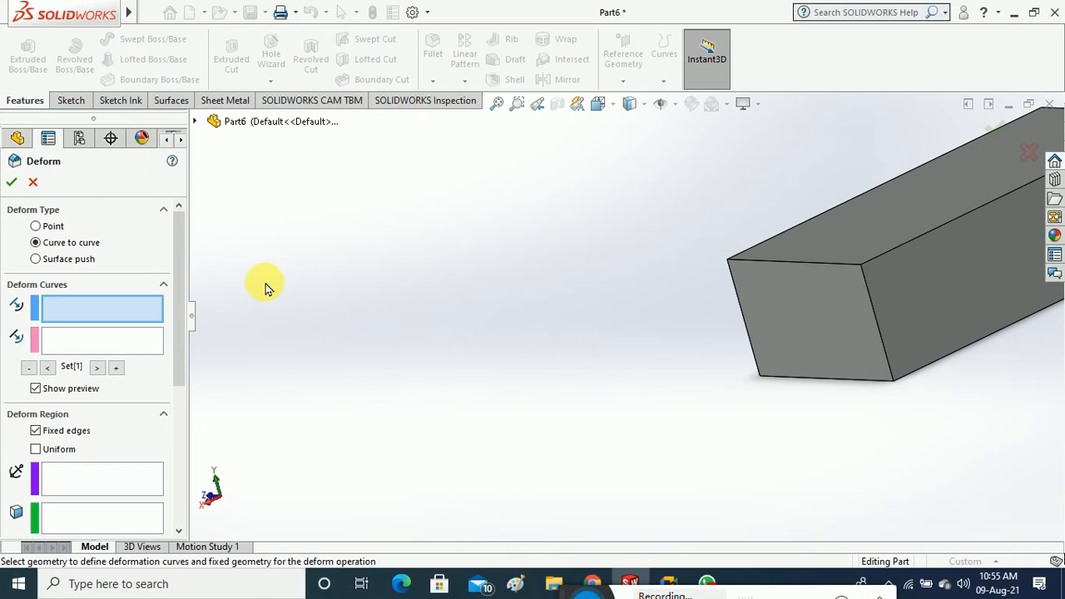
click(74, 264)
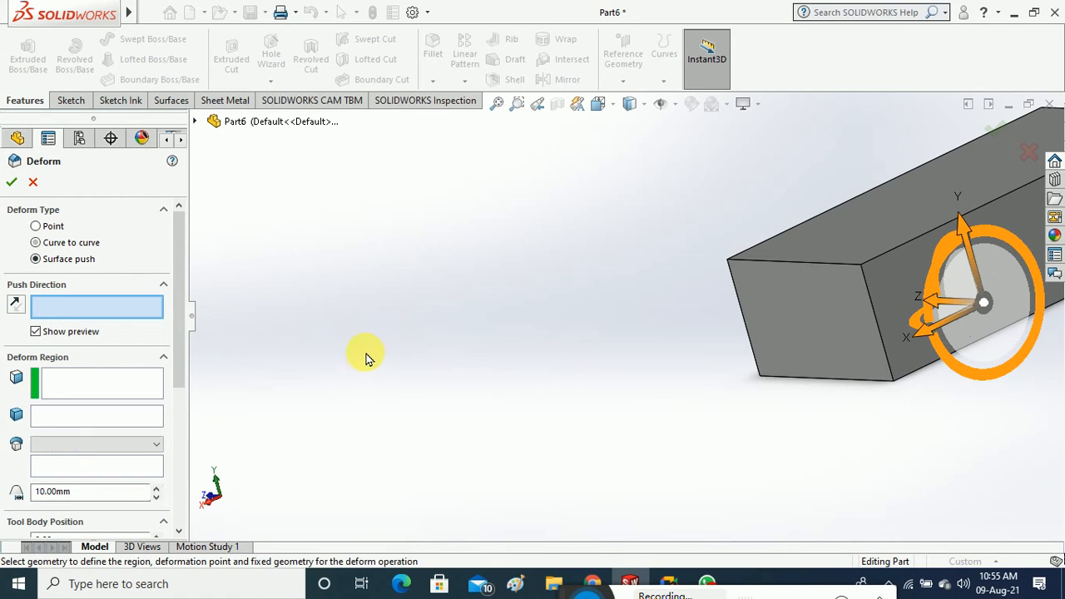
middle_drag(395, 380, 491, 363)
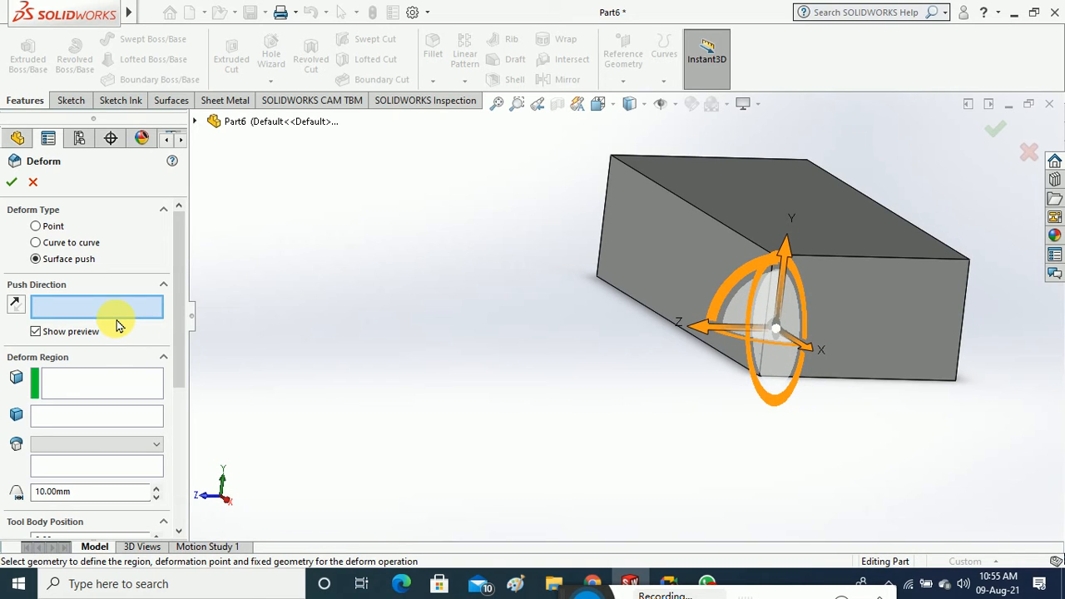
click(105, 386)
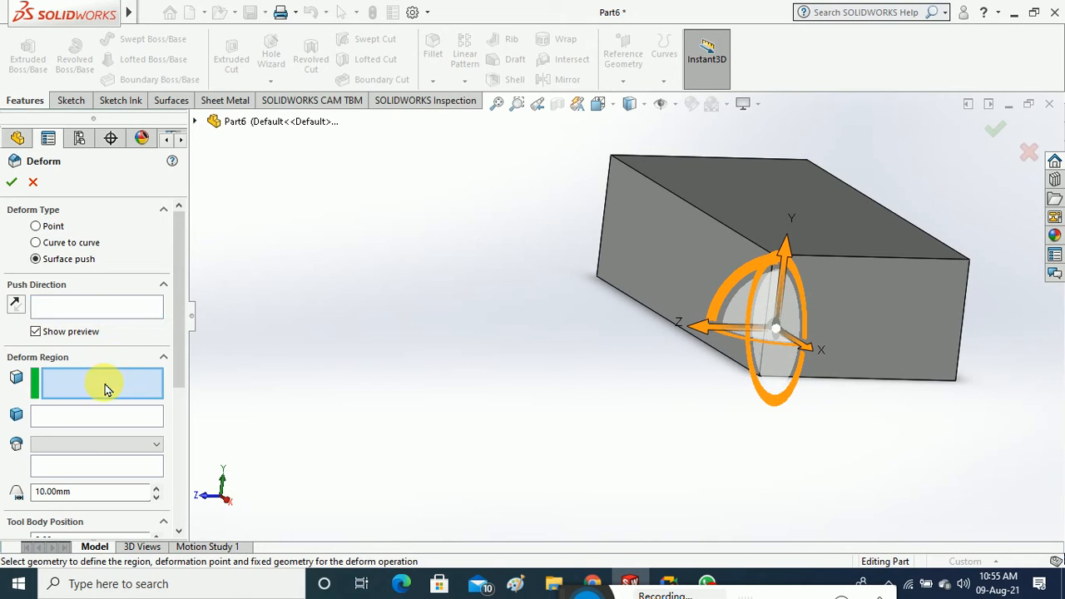
click(785, 221)
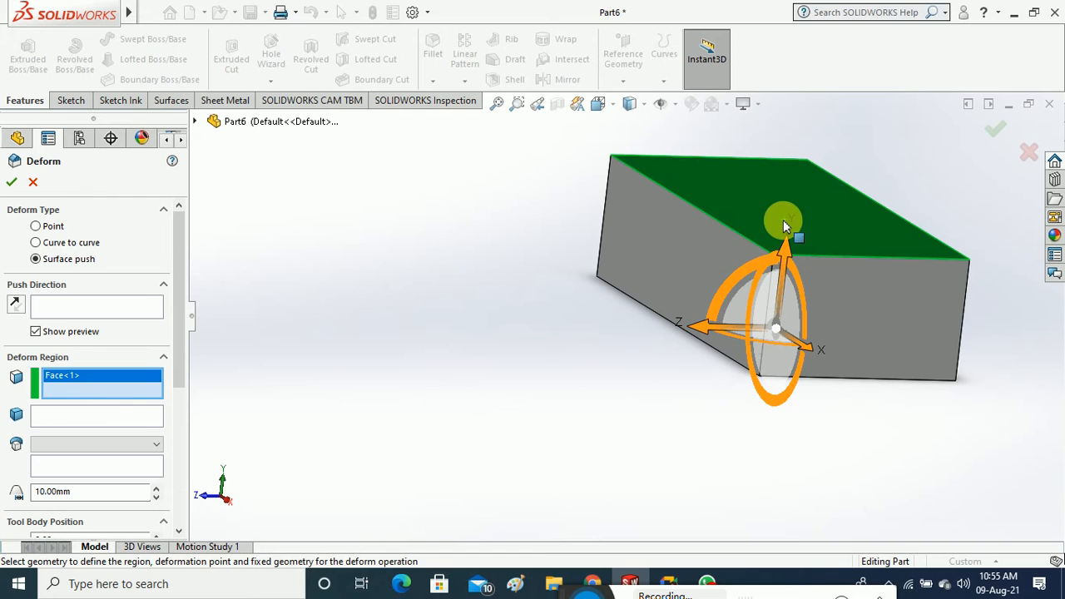
Raise the tool body to the block's top face and use a vertical corner edge, reversed, as the push direction
click(114, 310)
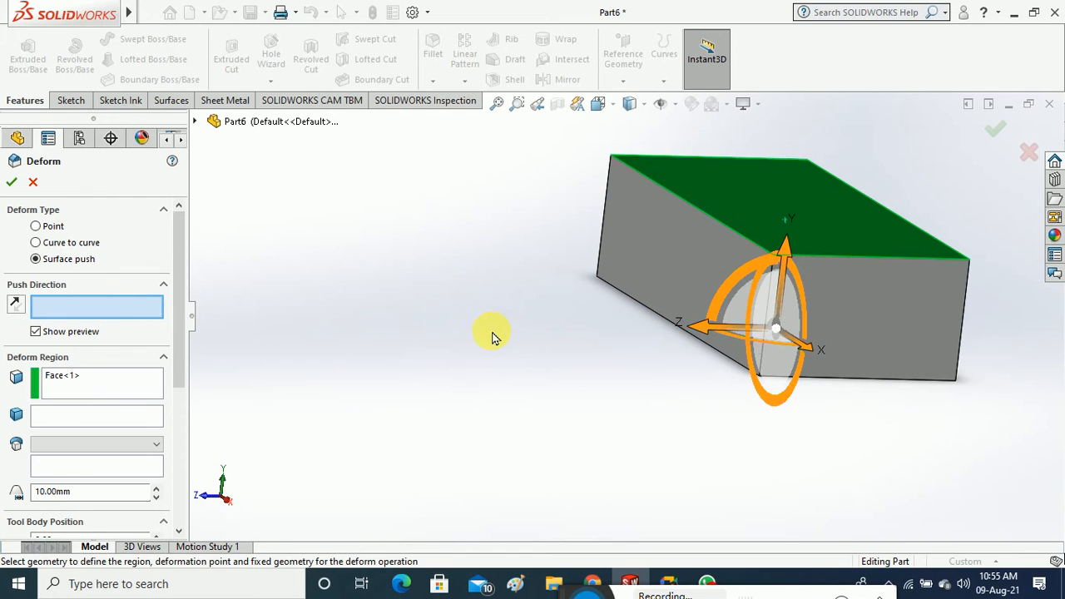
middle_drag(492, 337, 534, 349)
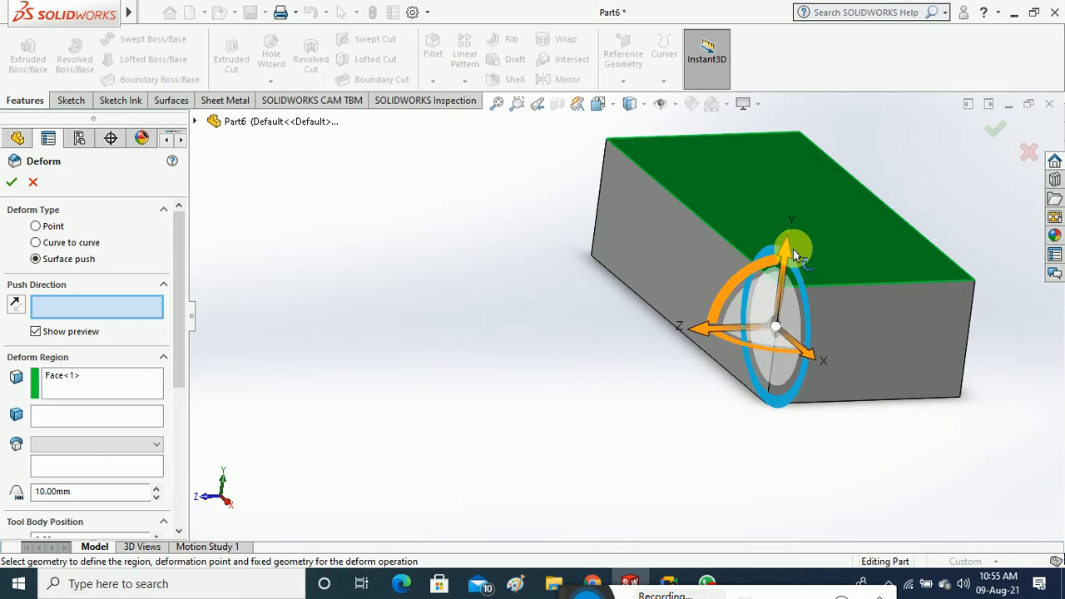
drag(785, 250, 810, 106)
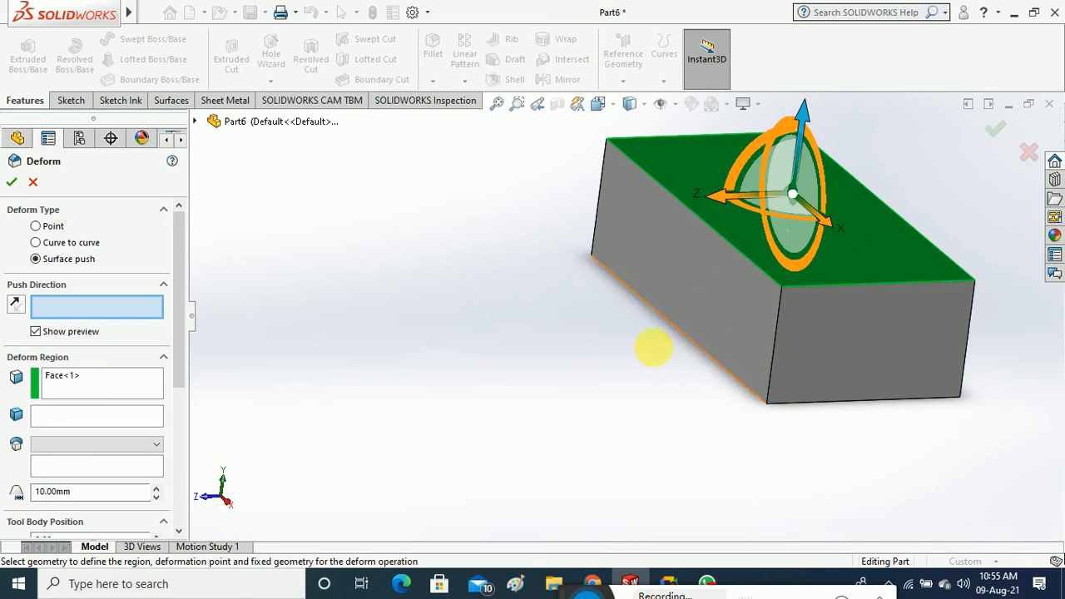
middle_drag(653, 350, 687, 351)
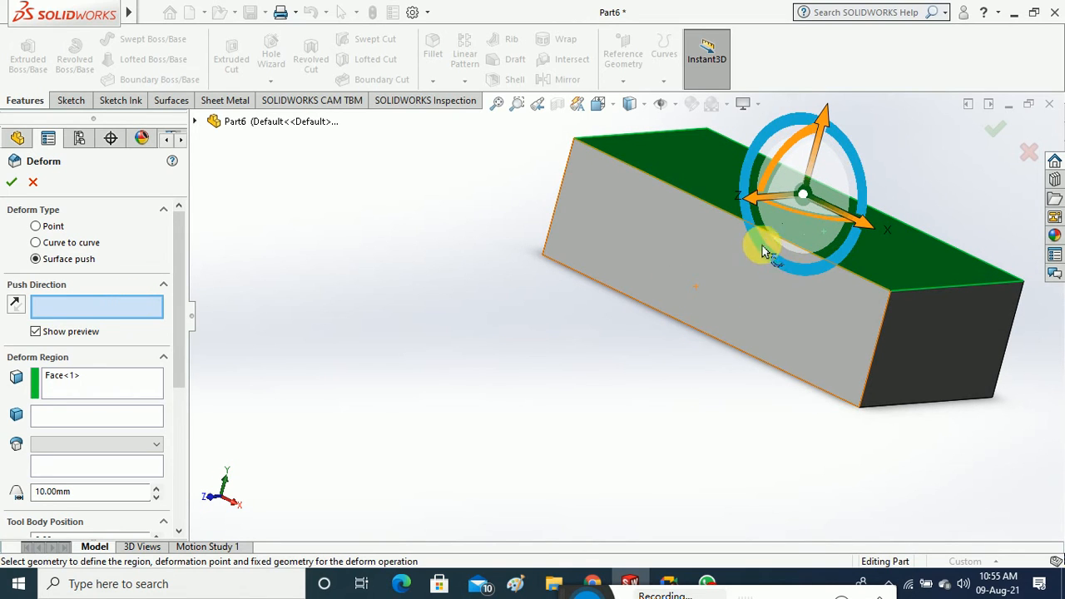
drag(807, 164, 809, 160)
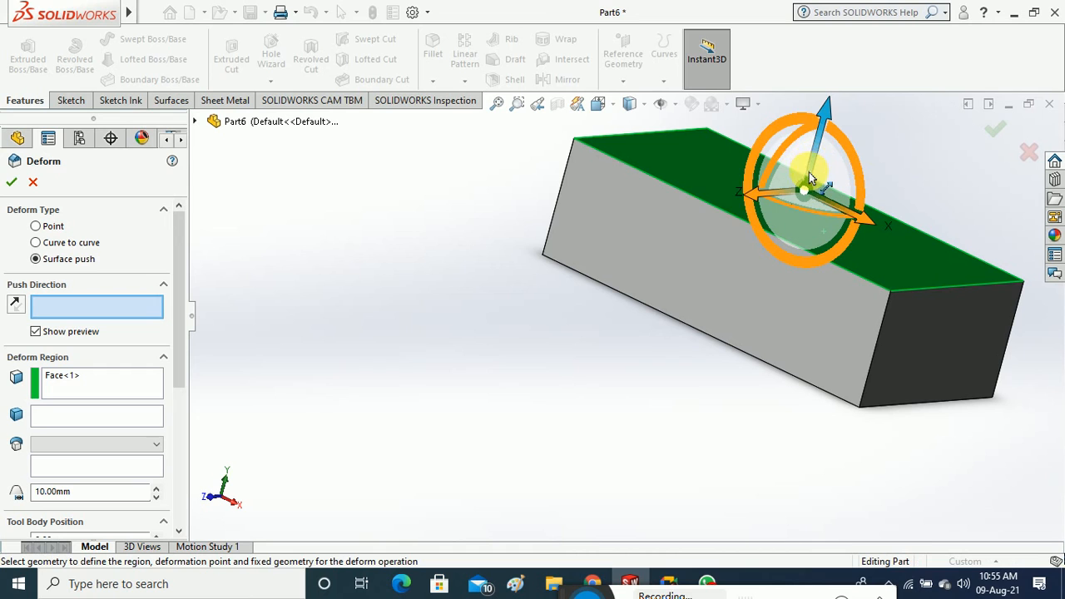
click(879, 335)
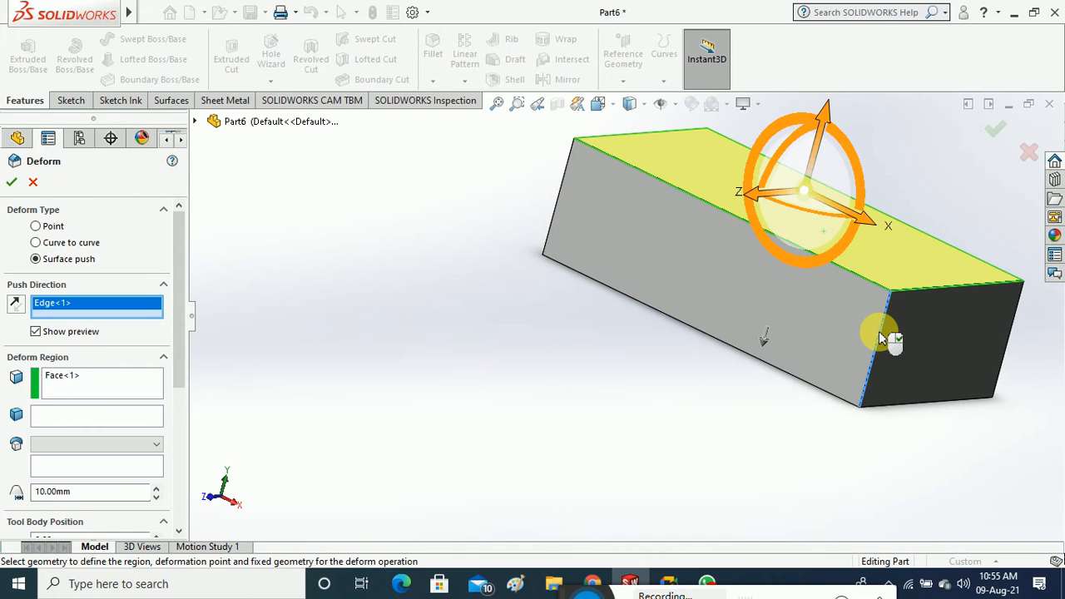
middle_drag(611, 385, 577, 387)
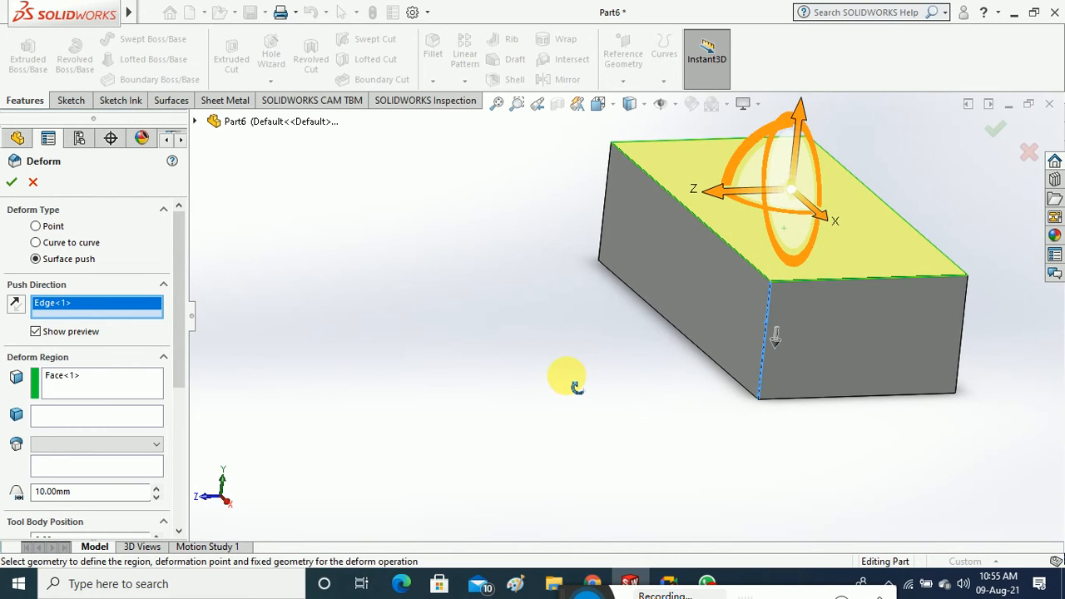
click(15, 304)
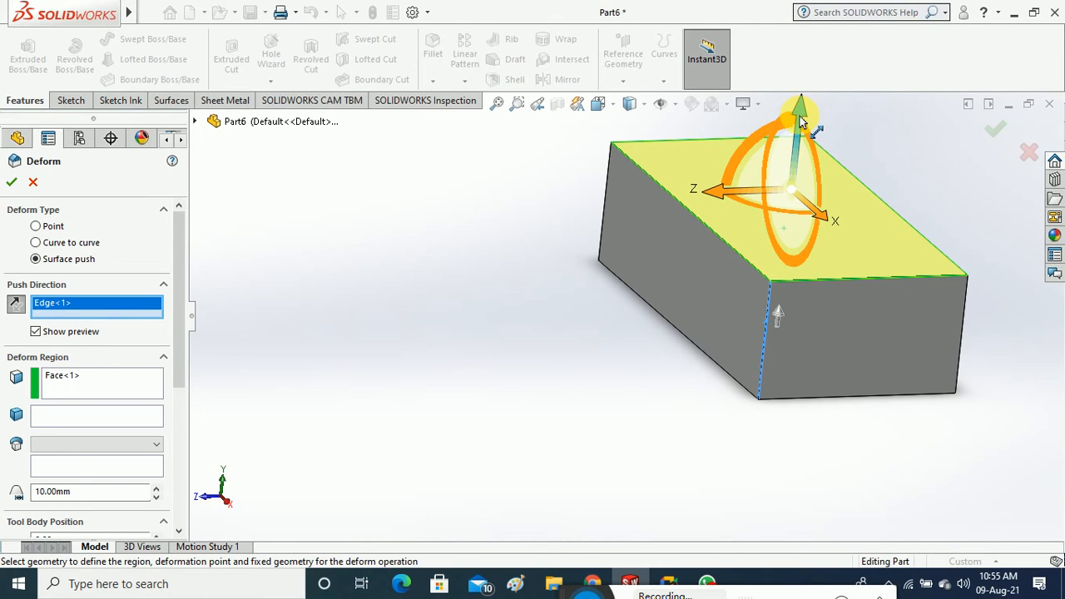
Lower the tool body along Y into the block and try to apply the surface-push deform
drag(801, 121, 796, 175)
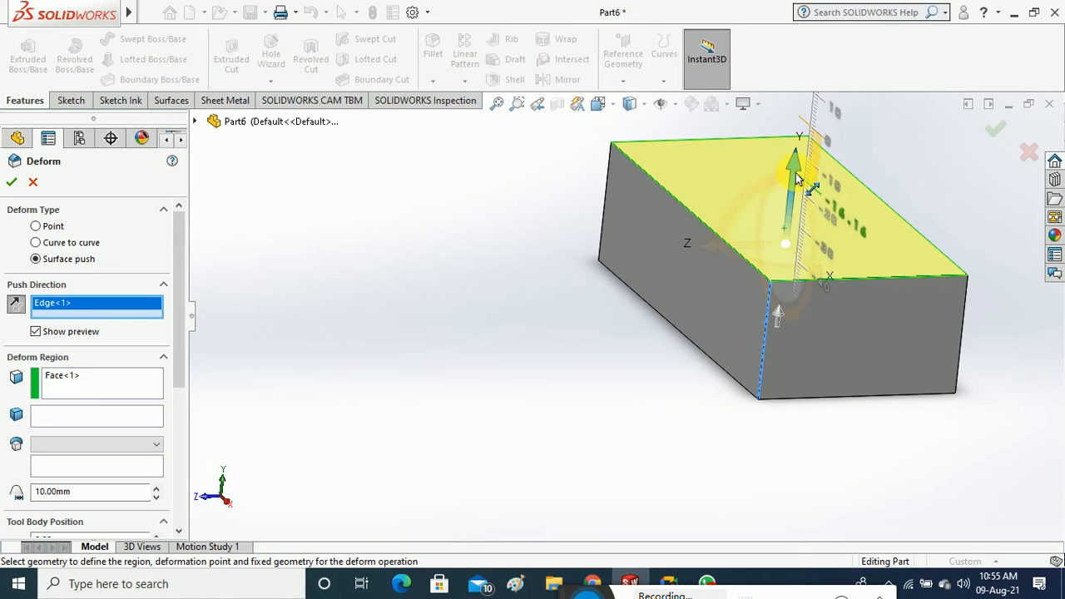
middle_drag(599, 291, 563, 266)
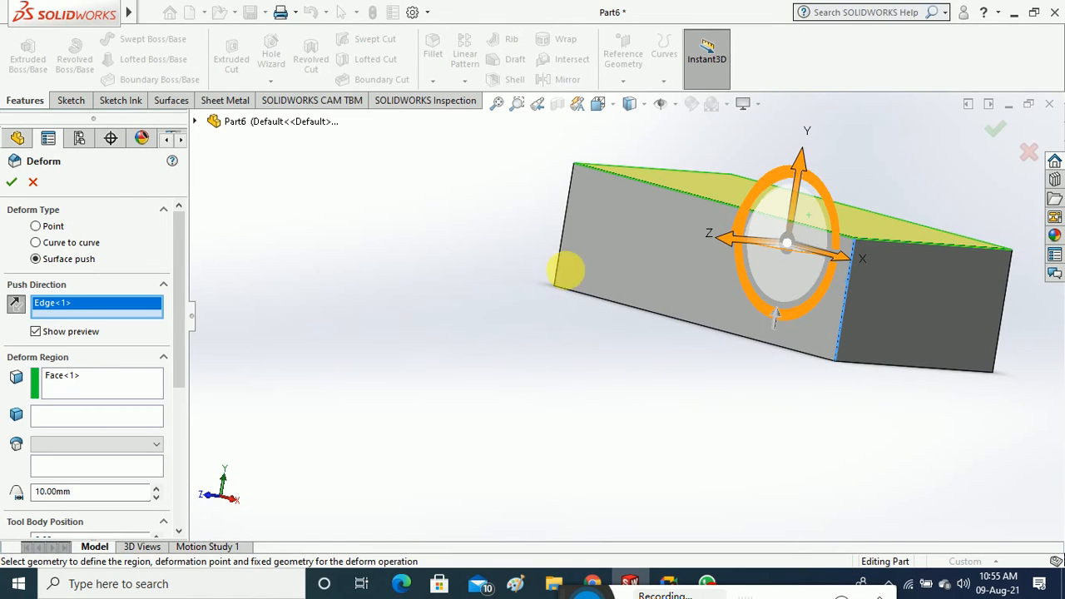
click(12, 183)
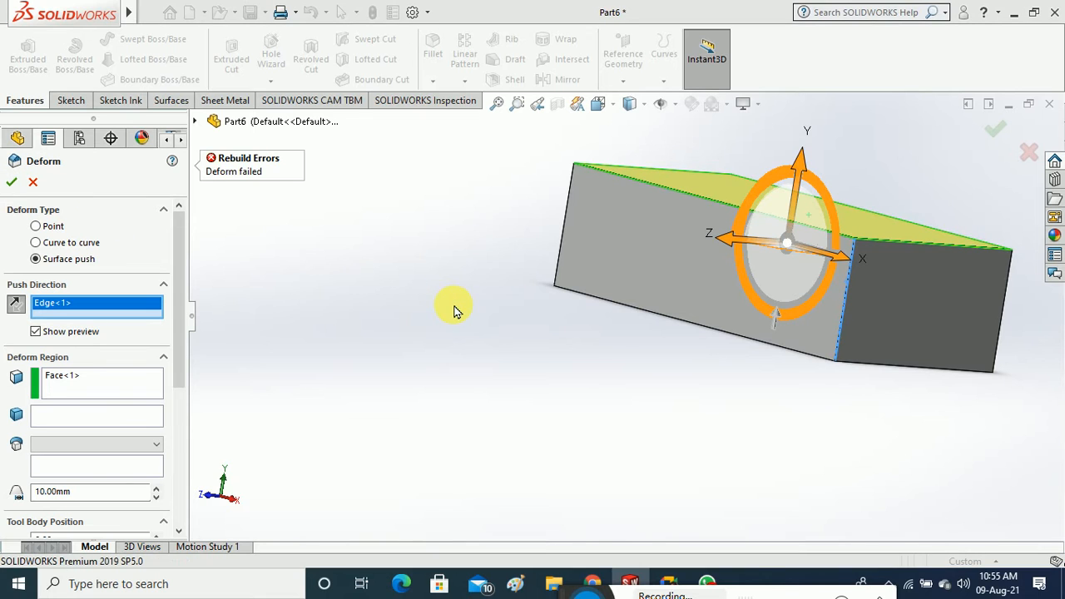
Add the extruded block as the body to deform and raise the tool body to a Y offset of about 45.45 mm
middle_drag(466, 345, 475, 360)
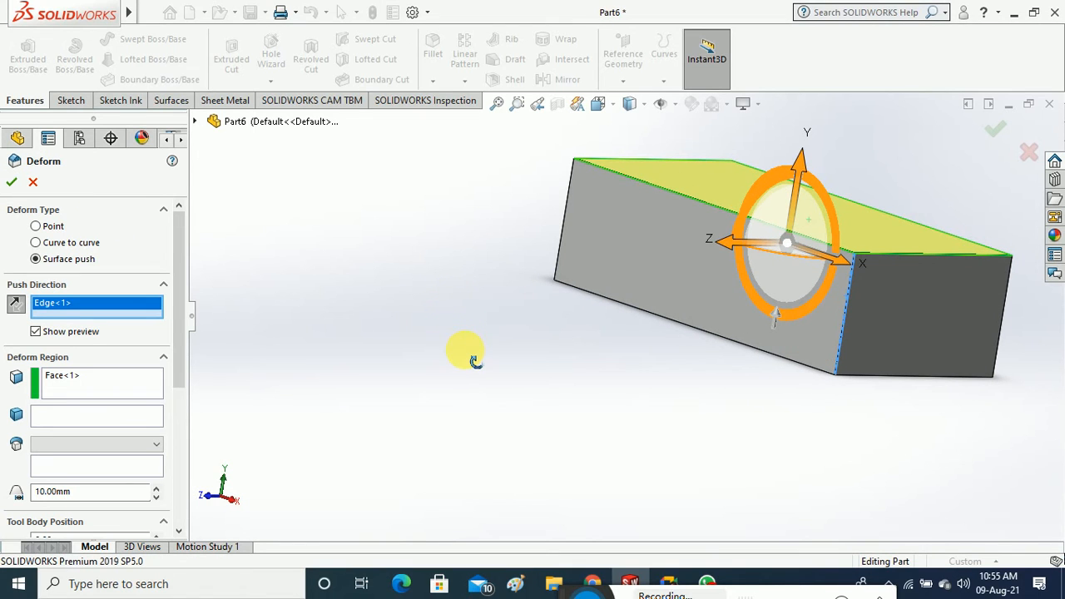
click(125, 416)
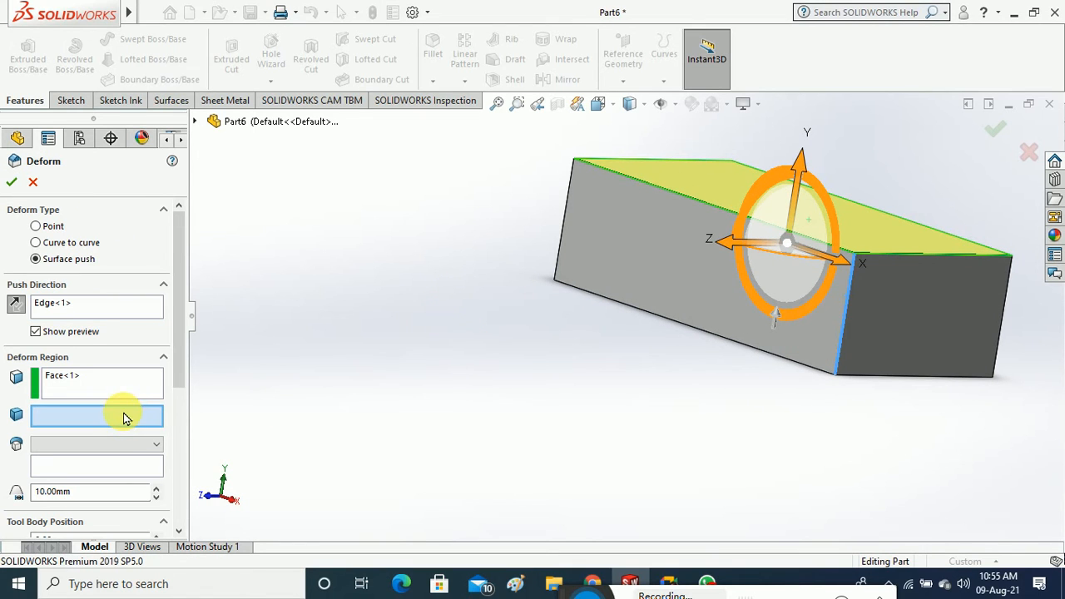
click(676, 306)
middle_drag(673, 309, 677, 360)
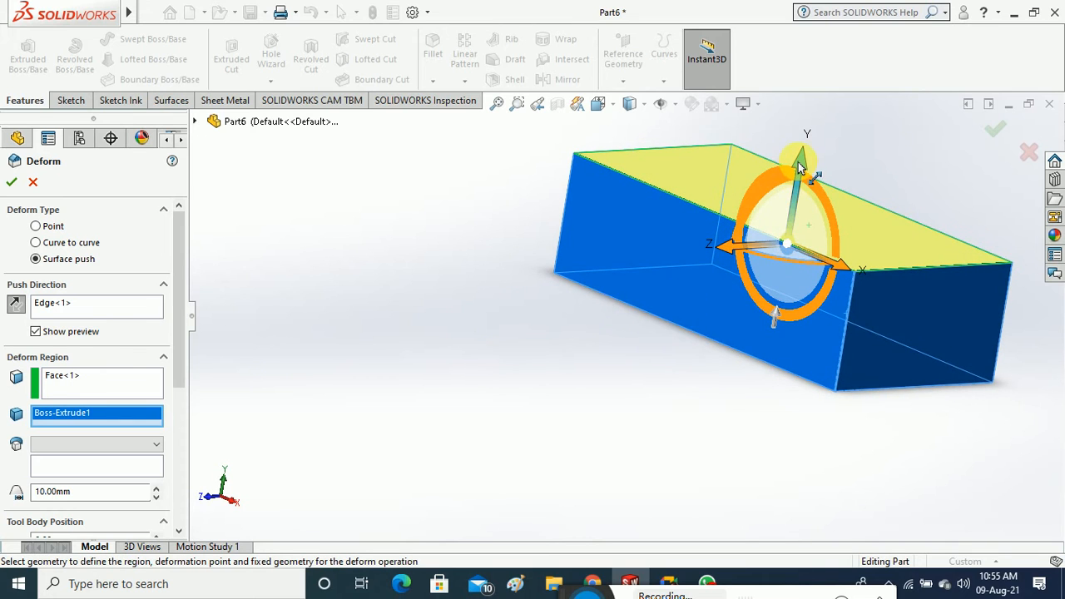
drag(790, 190, 817, 96)
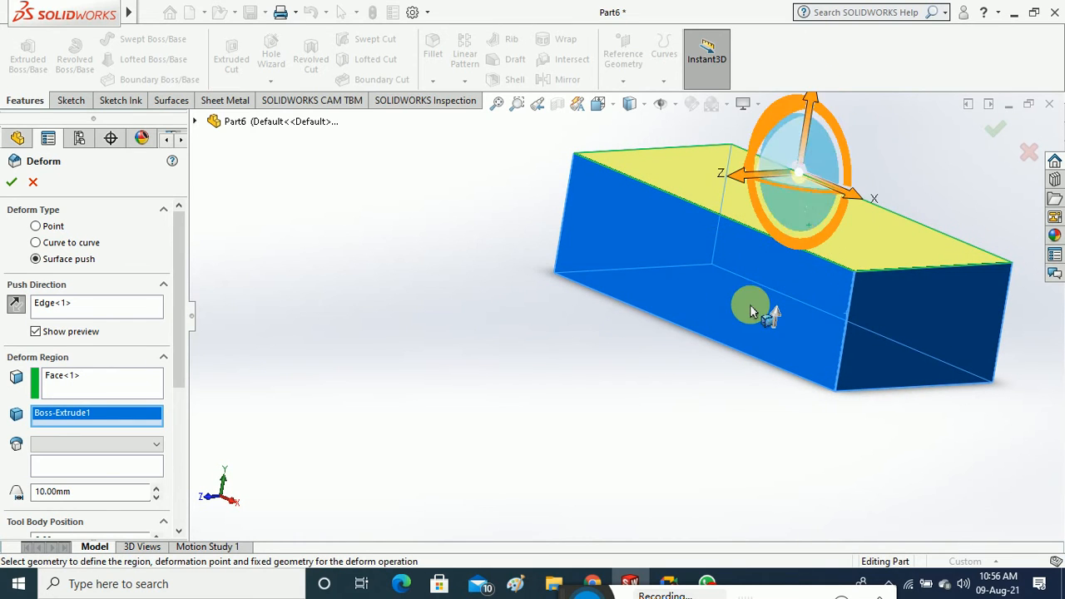
middle_drag(751, 309, 778, 291)
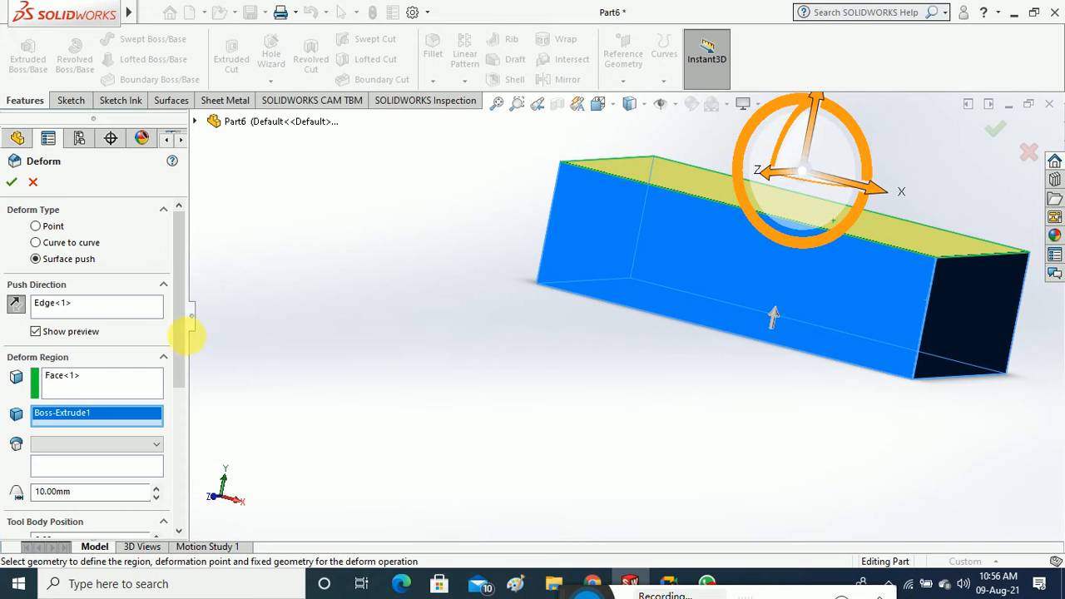
Set the deform deviation to 360 mm, try to apply the surface push, and cancel the feature
drag(188, 337, 191, 416)
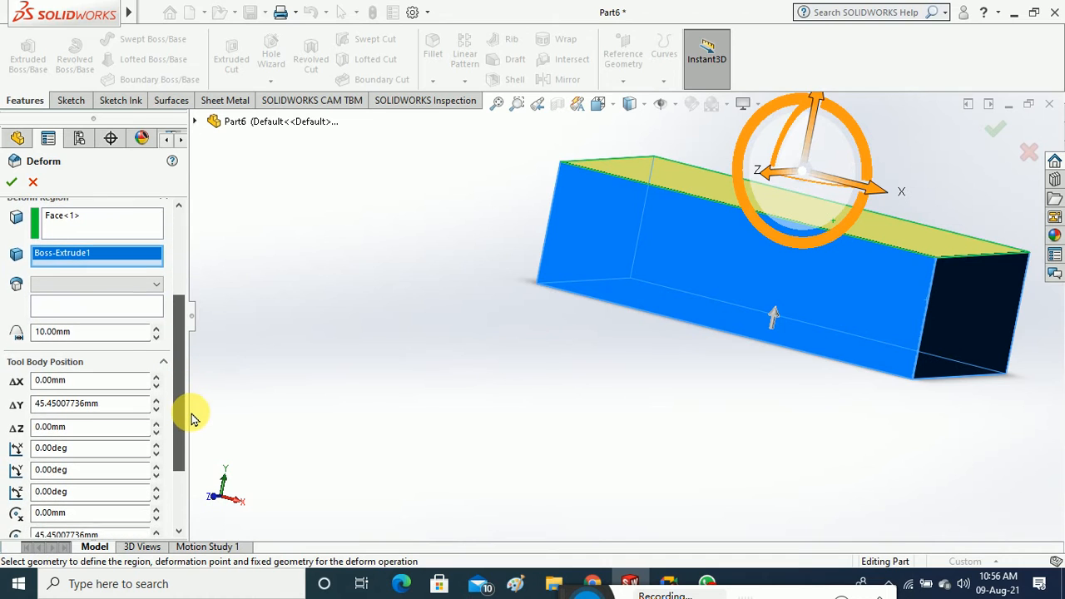
click(157, 327)
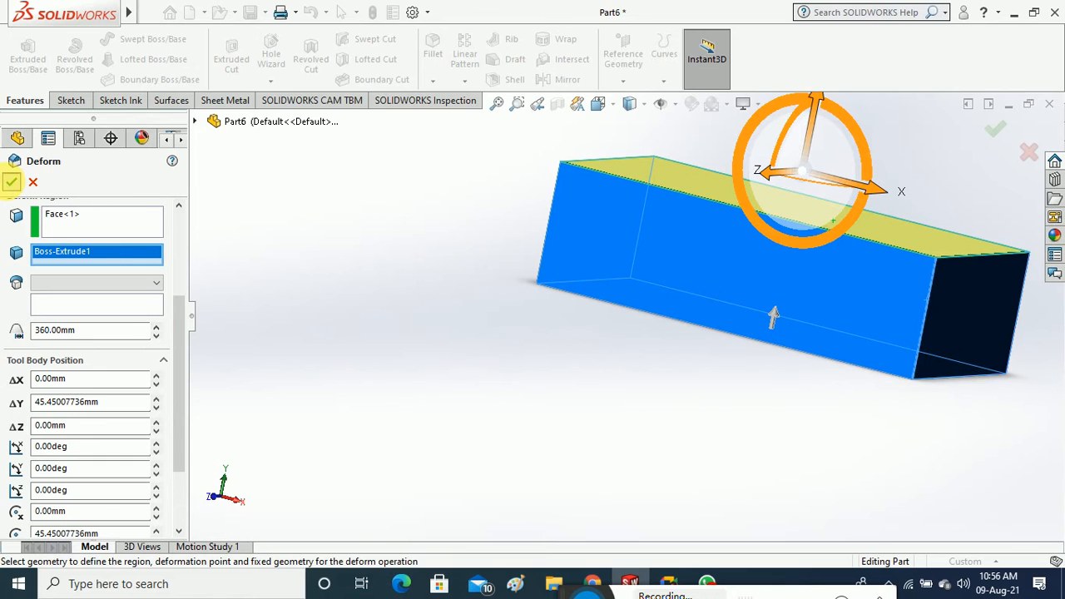
click(10, 183)
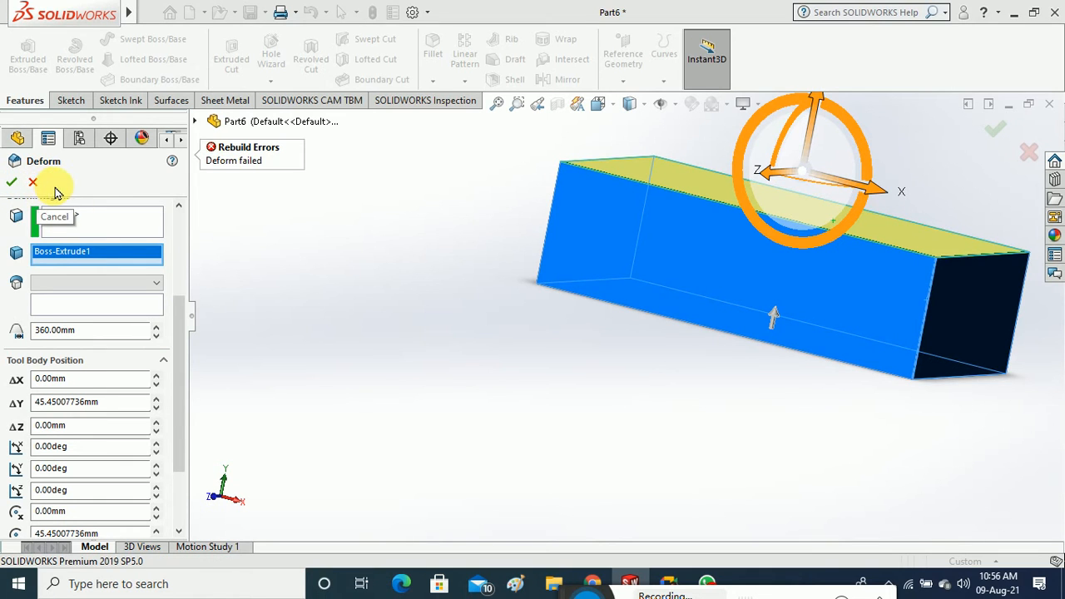
click(34, 184)
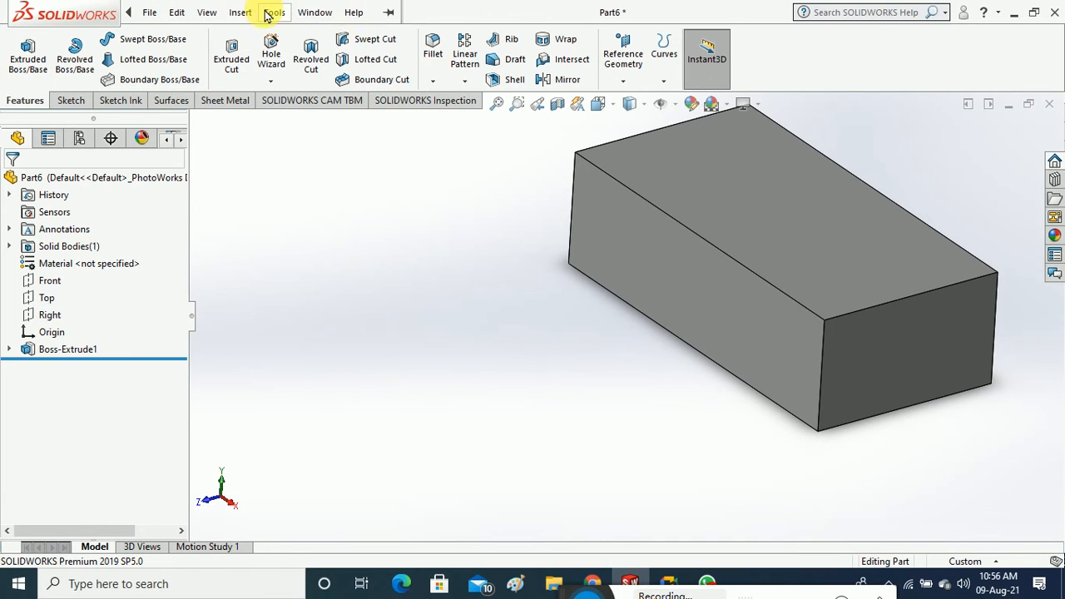
Start a fresh surface-push Deform on the block and set the push direction along the vertical edge at its far end
click(275, 12)
click(248, 15)
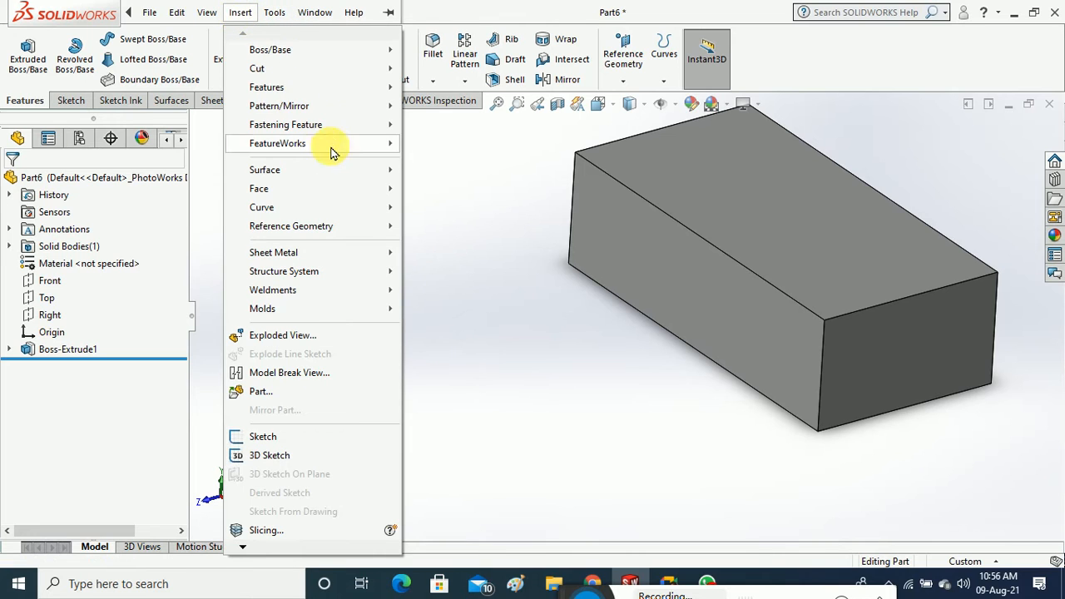
mouse_move(371, 97)
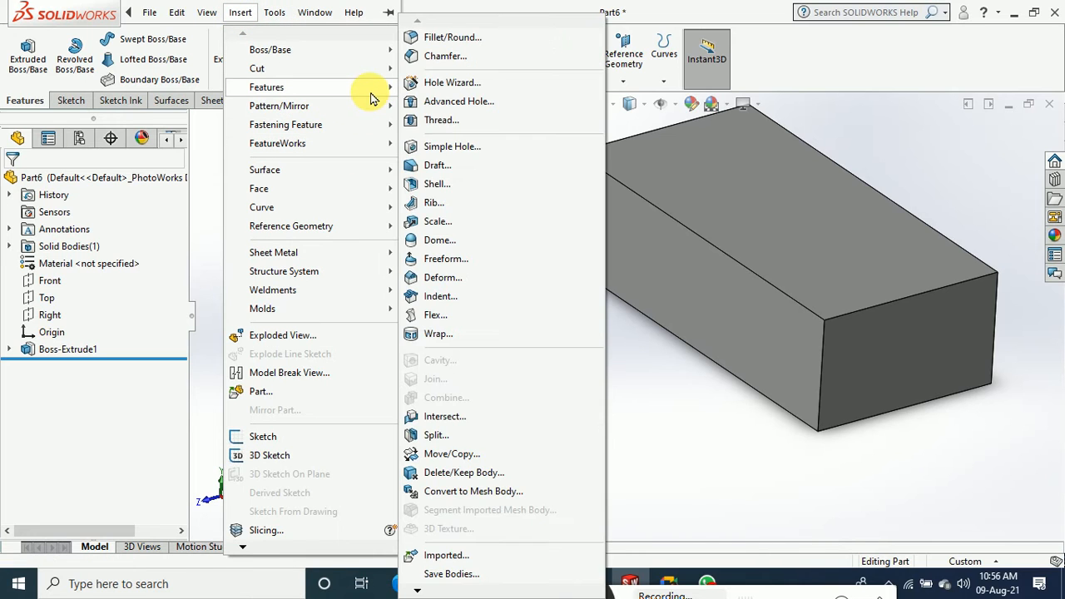
click(477, 281)
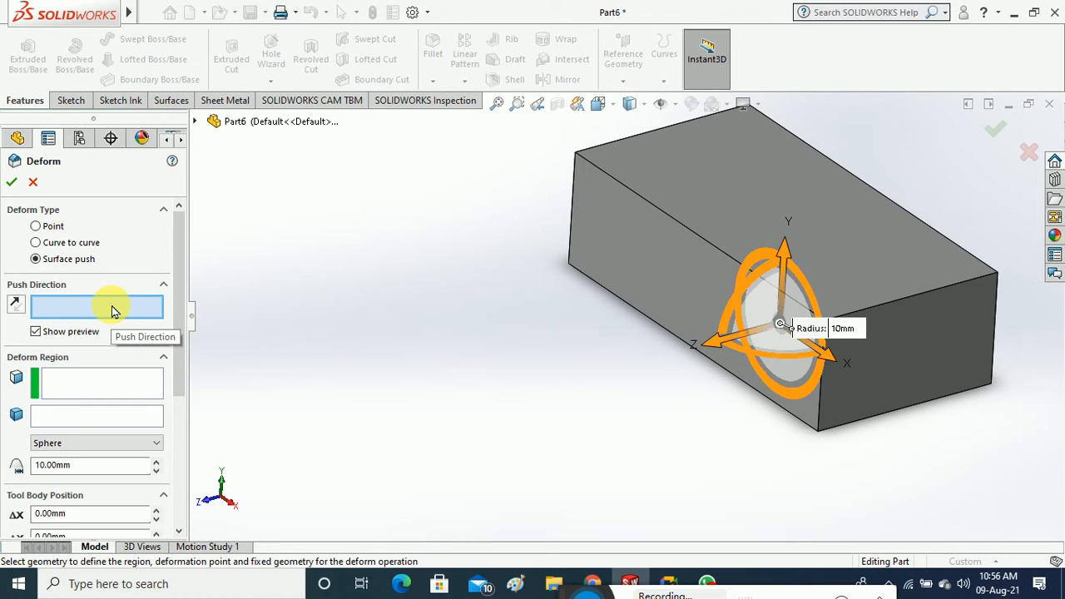
click(572, 210)
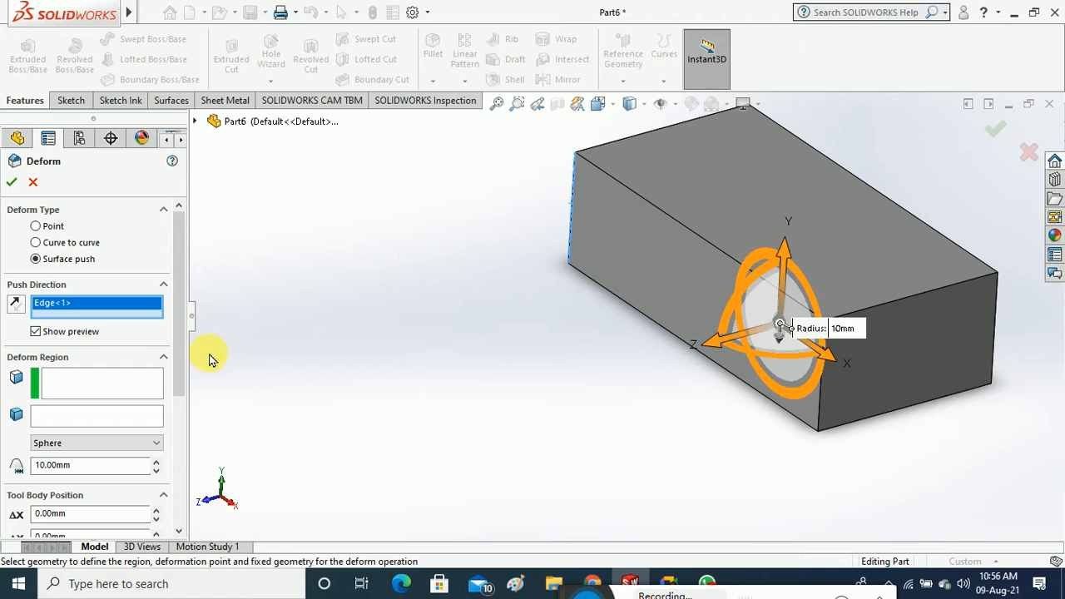
Add the block's top face as the deform region and raise the tool body to a Y offset of about 1.19 mm
scroll(174, 358, down, 3)
click(118, 325)
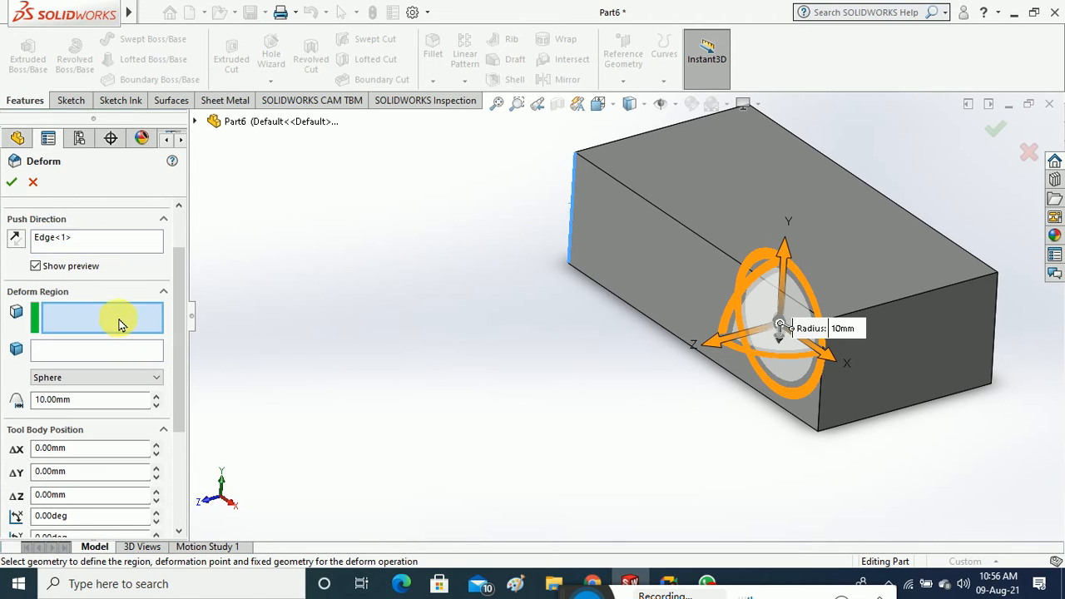
click(709, 222)
middle_drag(593, 322, 623, 308)
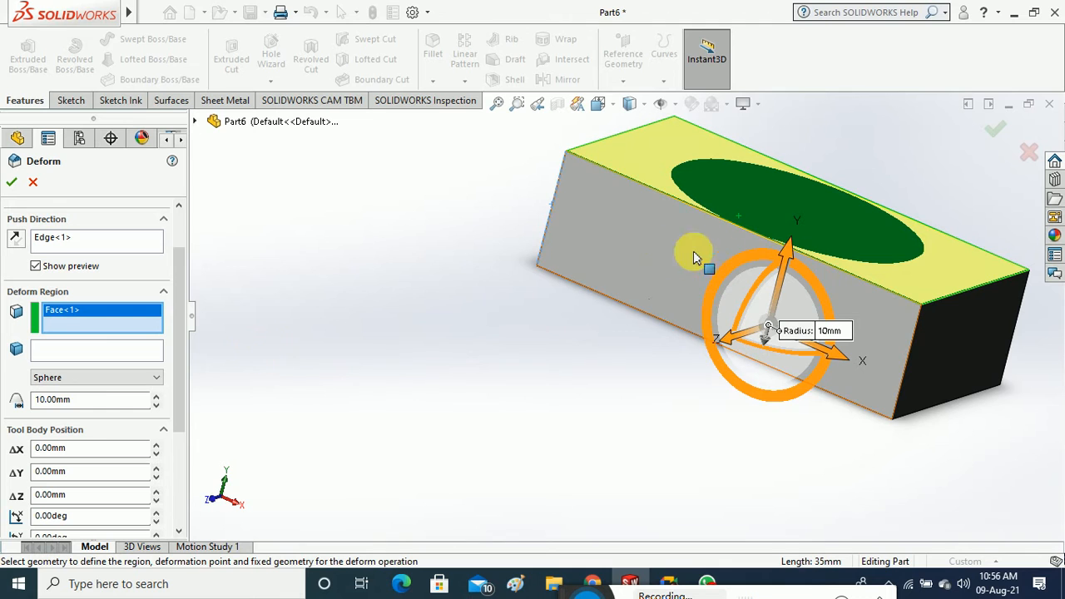
mouse_move(790, 255)
mouse_down()
mouse_move(790, 230)
mouse_move(745, 428)
mouse_move(799, 241)
mouse_up()
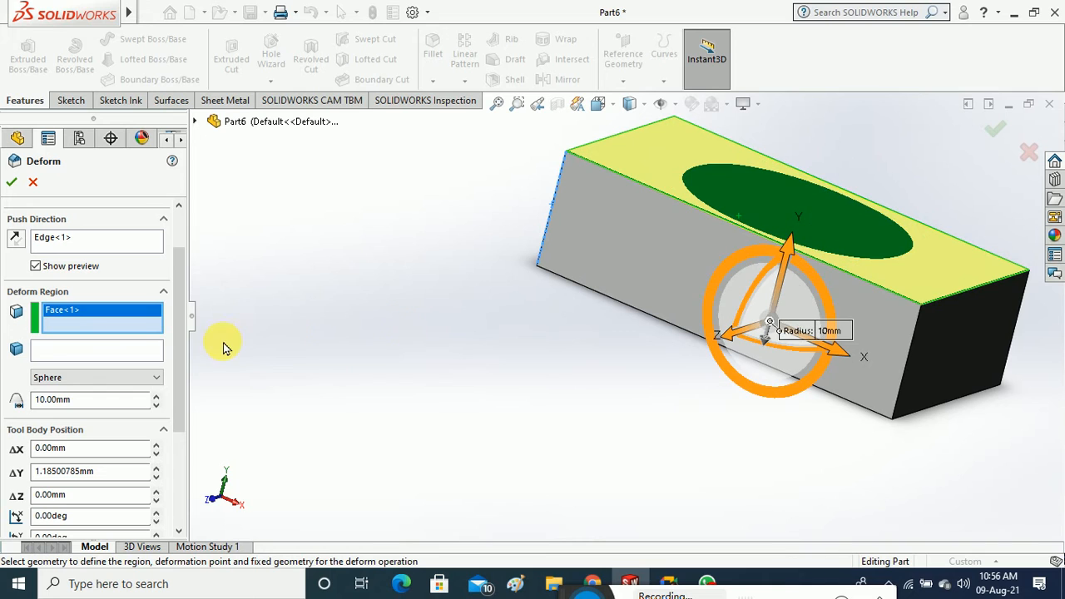
Change the tool body shape from Sphere to Ellipse
scroll(181, 315, down, 2)
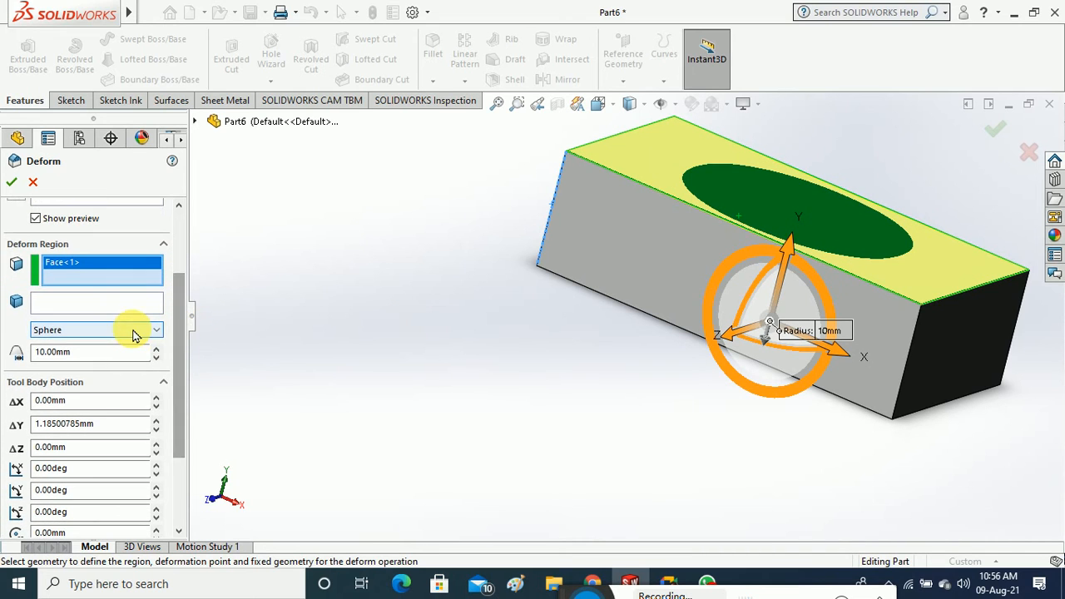
click(134, 332)
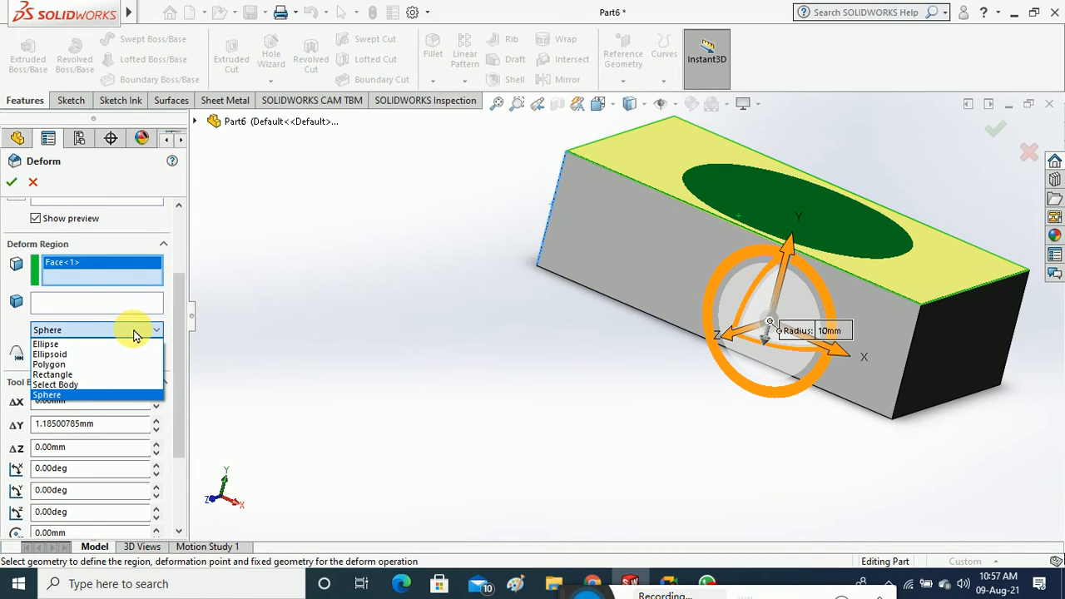
click(99, 344)
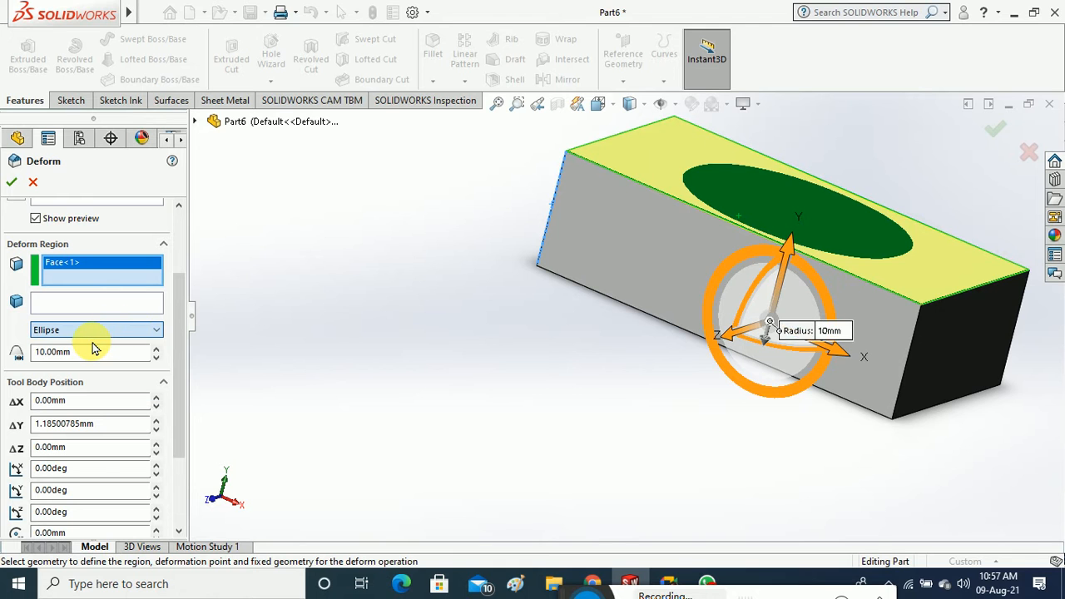
mouse_move(601, 348)
middle_down()
mouse_move(585, 397)
mouse_move(604, 334)
middle_up()
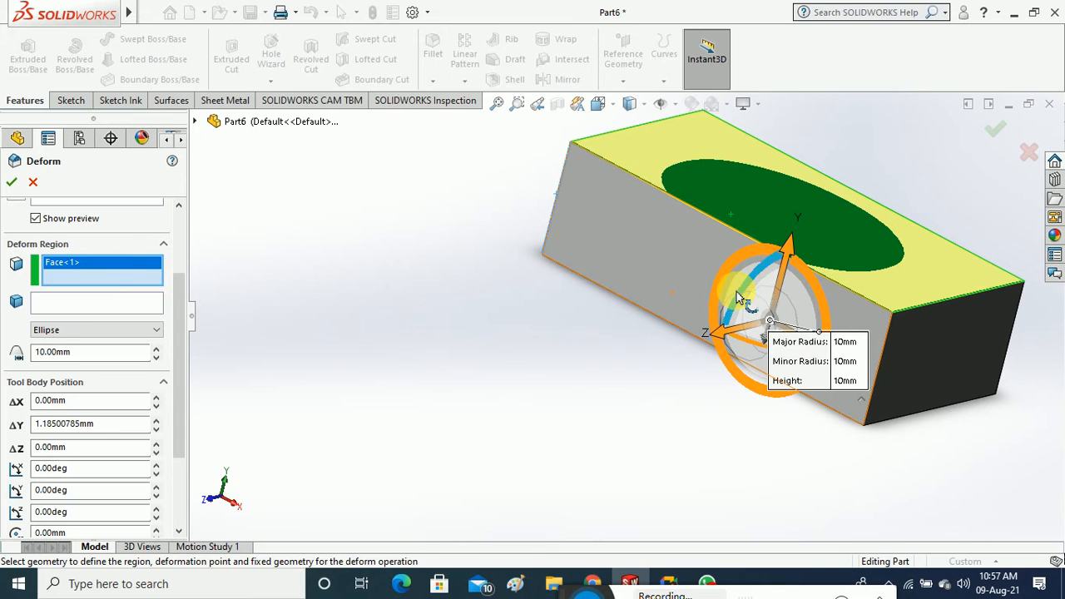
Add the block's long side faces, near end face and bottom face to the deform region
click(647, 265)
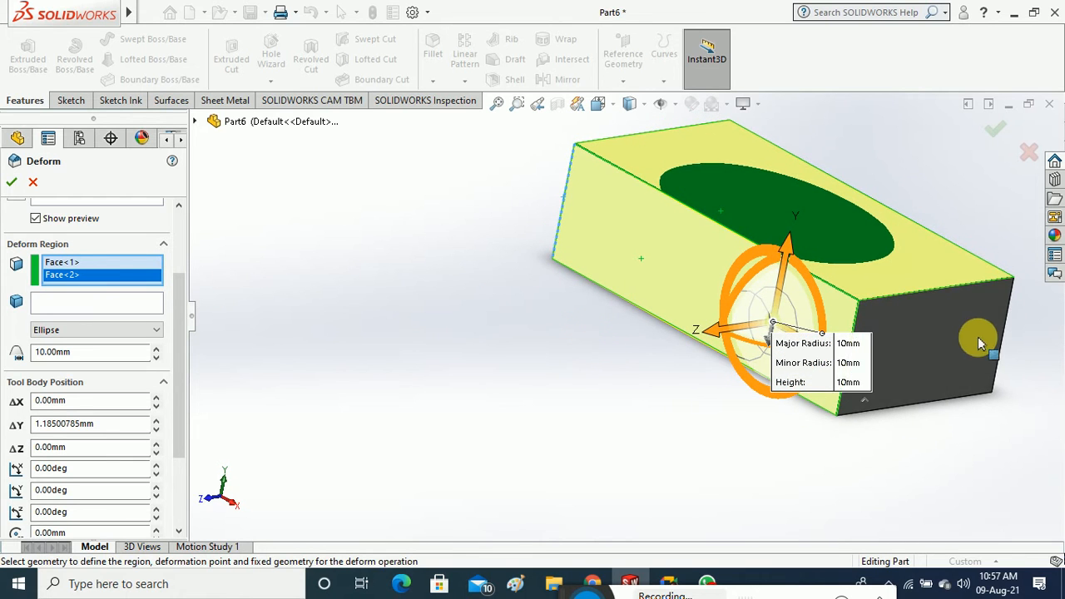
middle_drag(860, 435, 982, 292)
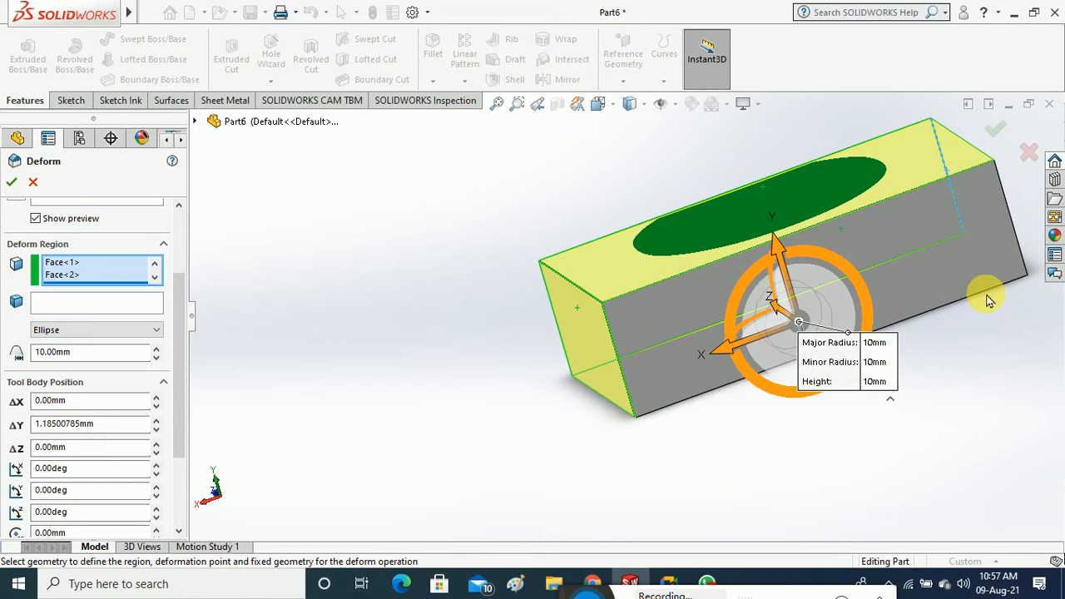
click(975, 280)
middle_drag(974, 350, 915, 250)
click(915, 250)
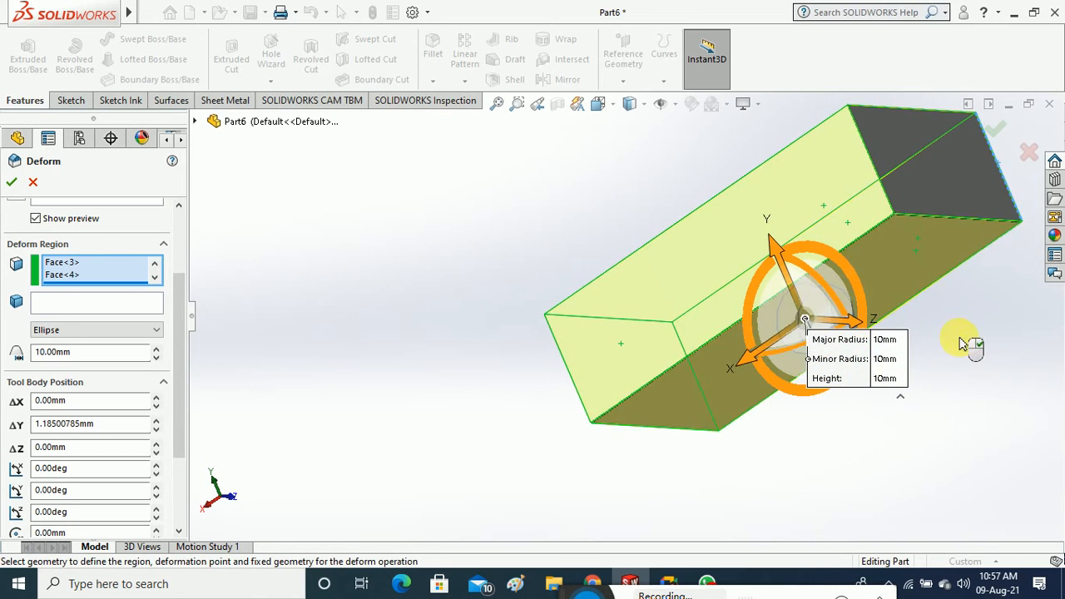
middle_drag(971, 344, 963, 388)
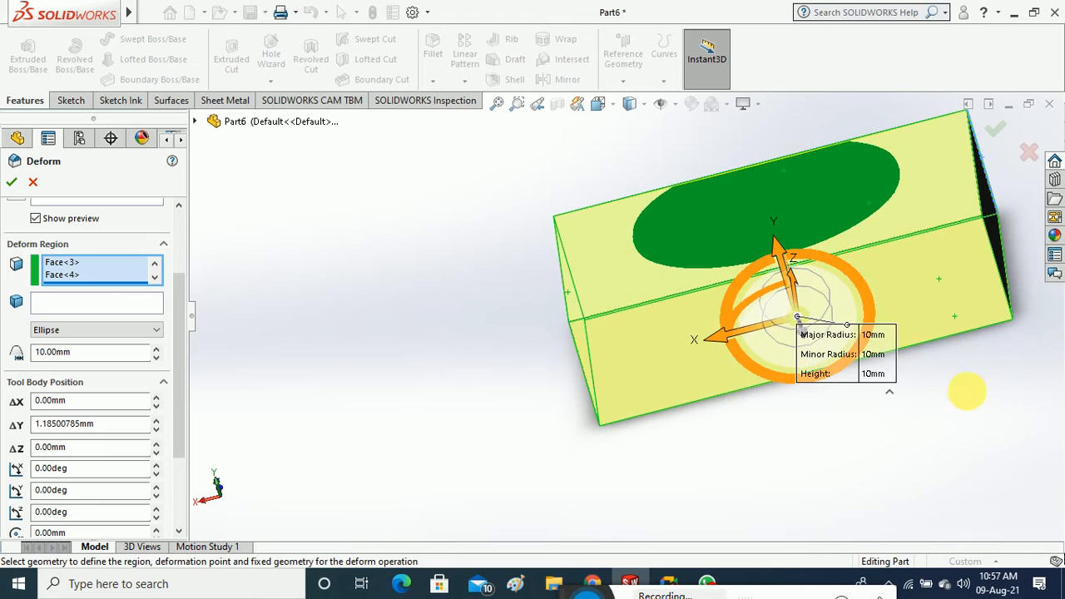
Raise the tool body to a Y offset of about 47.57 mm, try to apply the surface push, and cancel the feature
drag(777, 240, 737, 101)
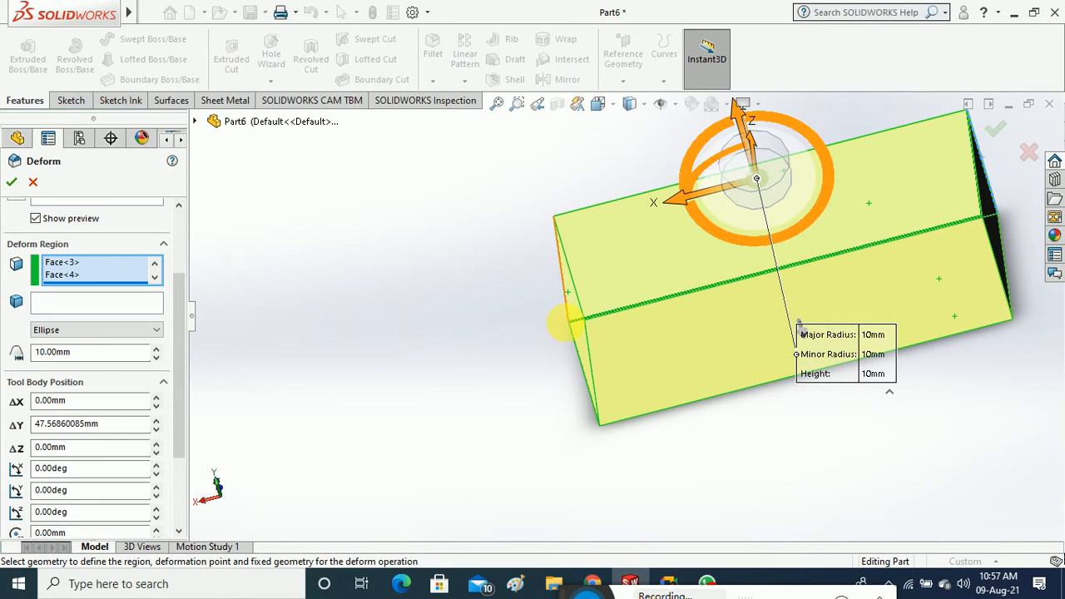
middle_drag(422, 343, 225, 285)
click(13, 183)
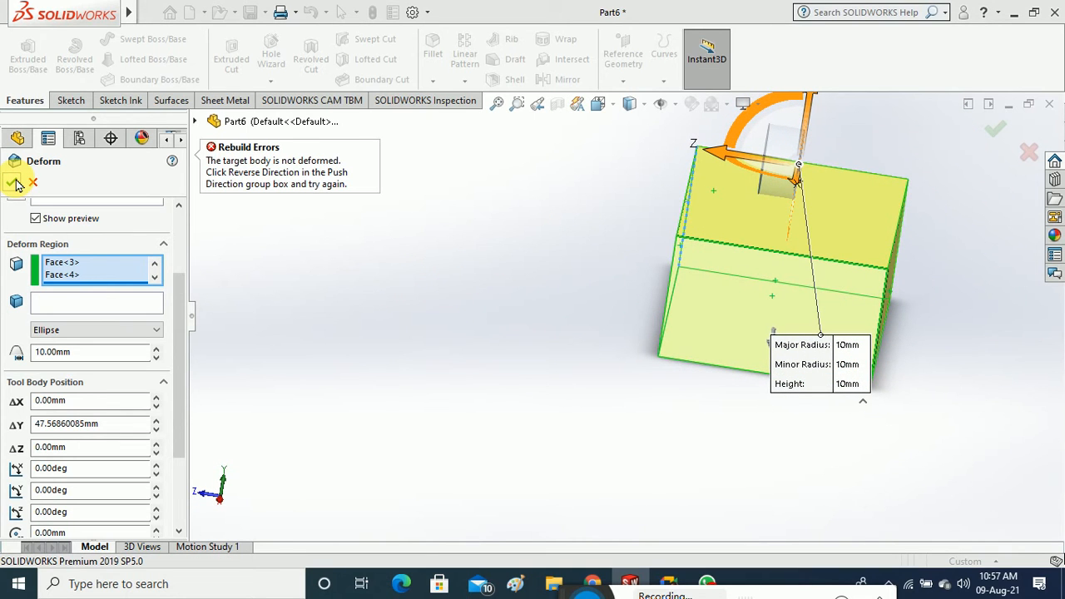
click(33, 184)
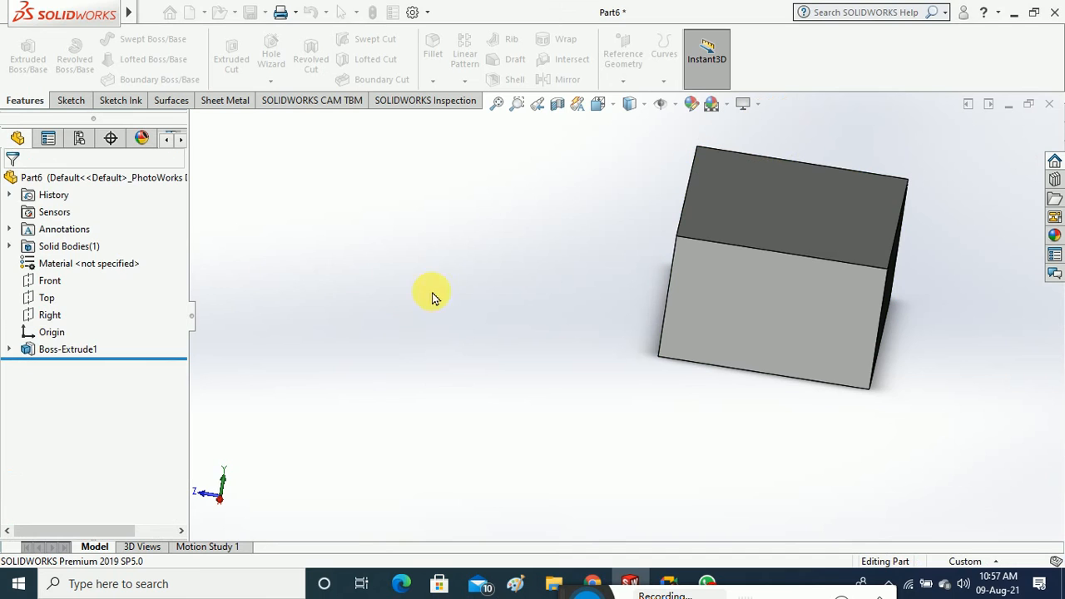
Start a new surface-push Deform on the block and use its top face as the push direction
mouse_move(129, 12)
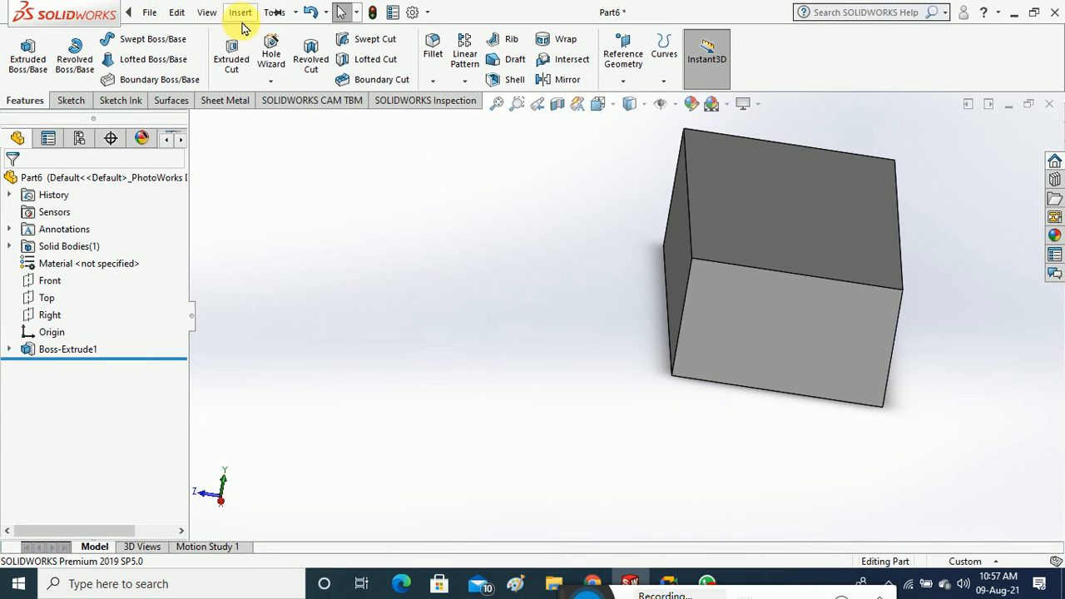
click(240, 12)
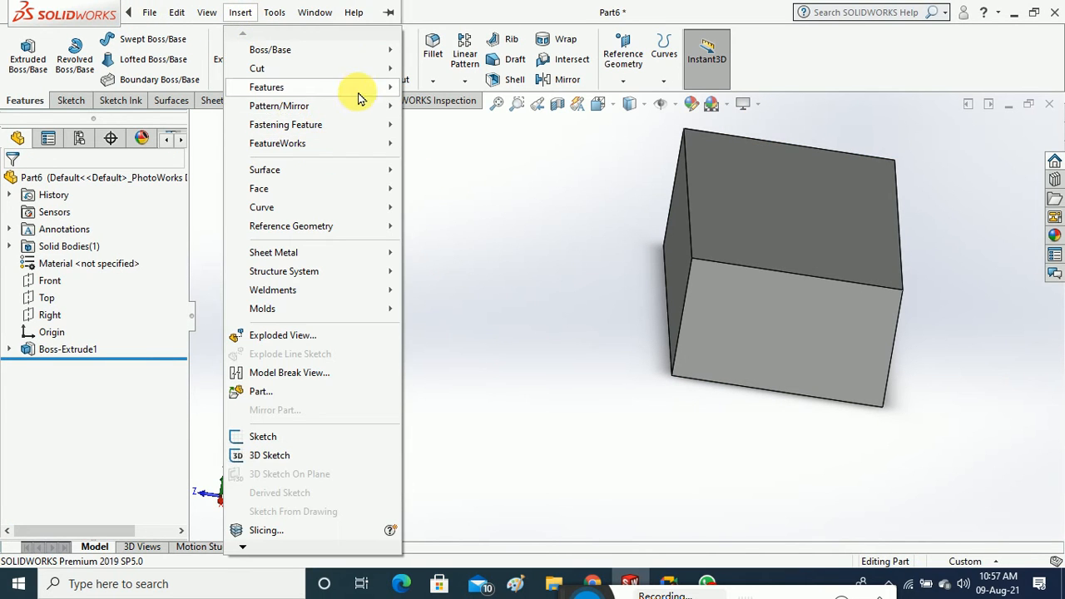
mouse_move(359, 89)
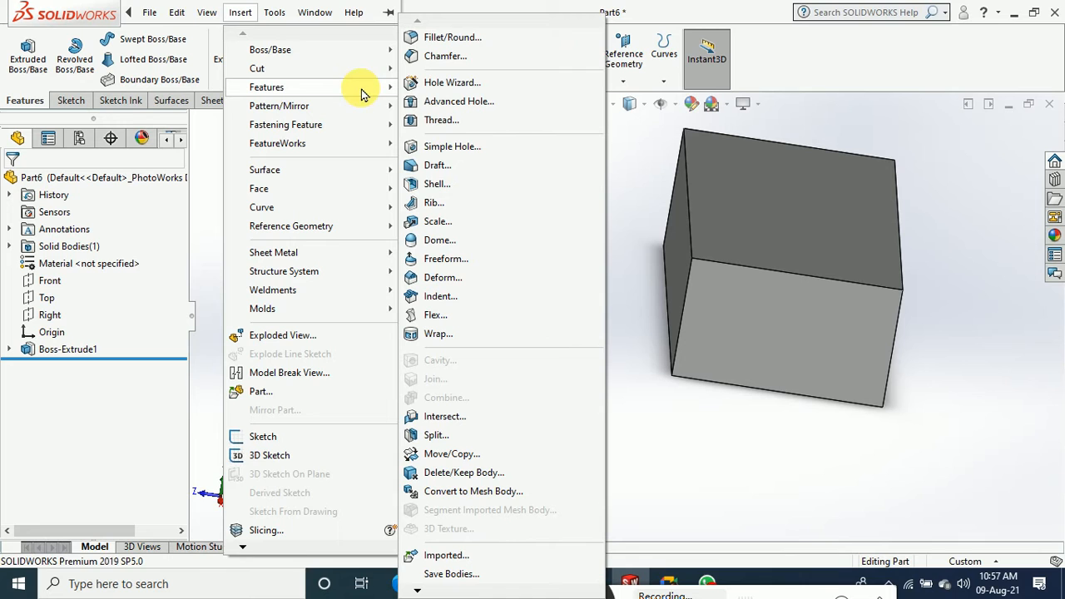
click(452, 277)
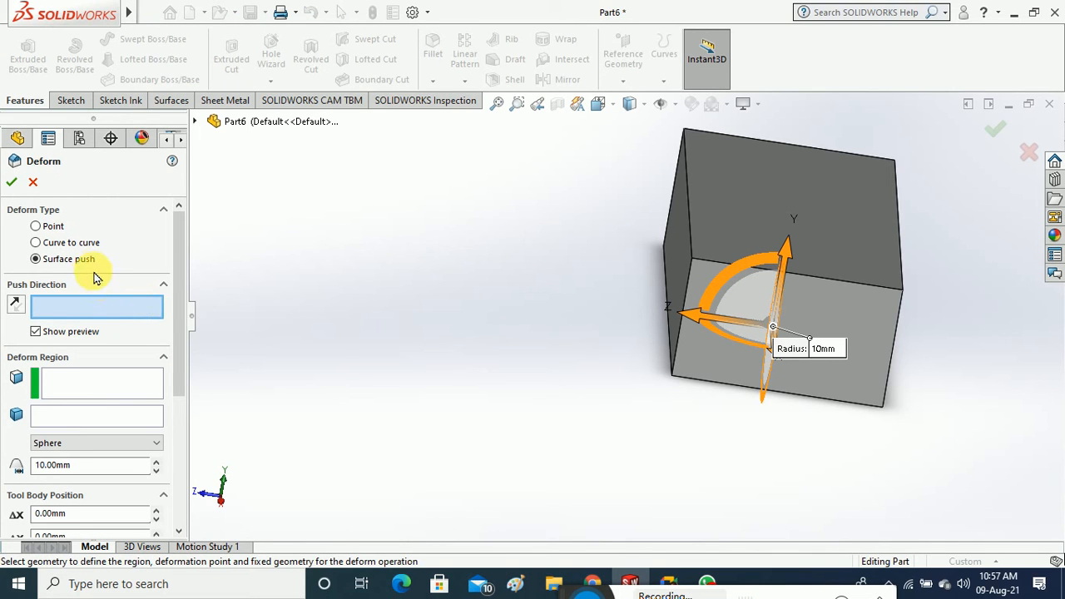
click(742, 217)
middle_drag(490, 323, 499, 301)
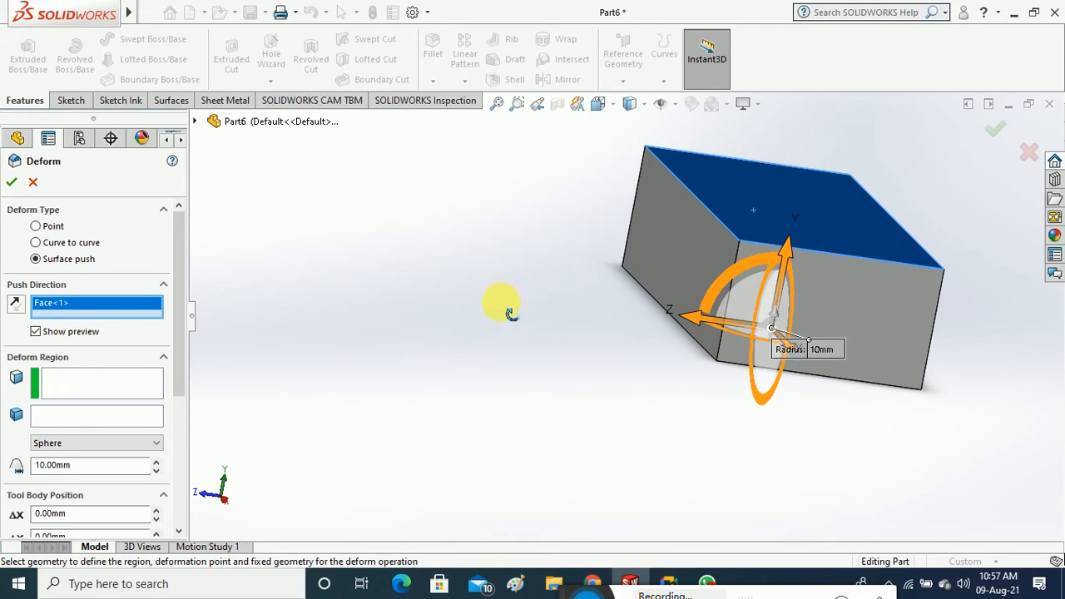
Set the block's near end face as the deform region and shift the tool body to an X offset of about -17.1 mm
click(102, 381)
click(879, 320)
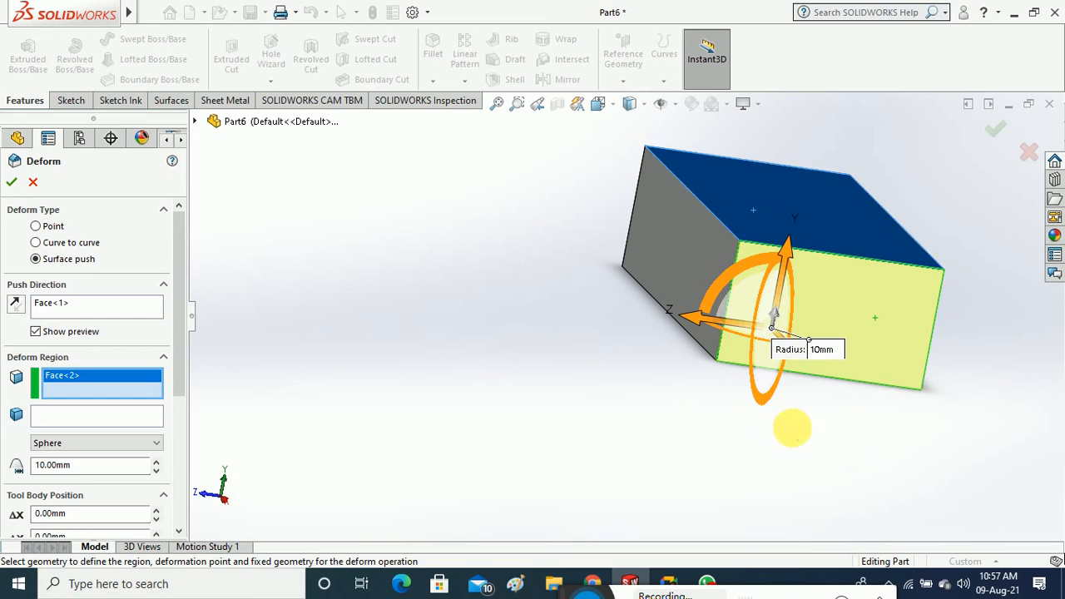
middle_drag(791, 430, 832, 440)
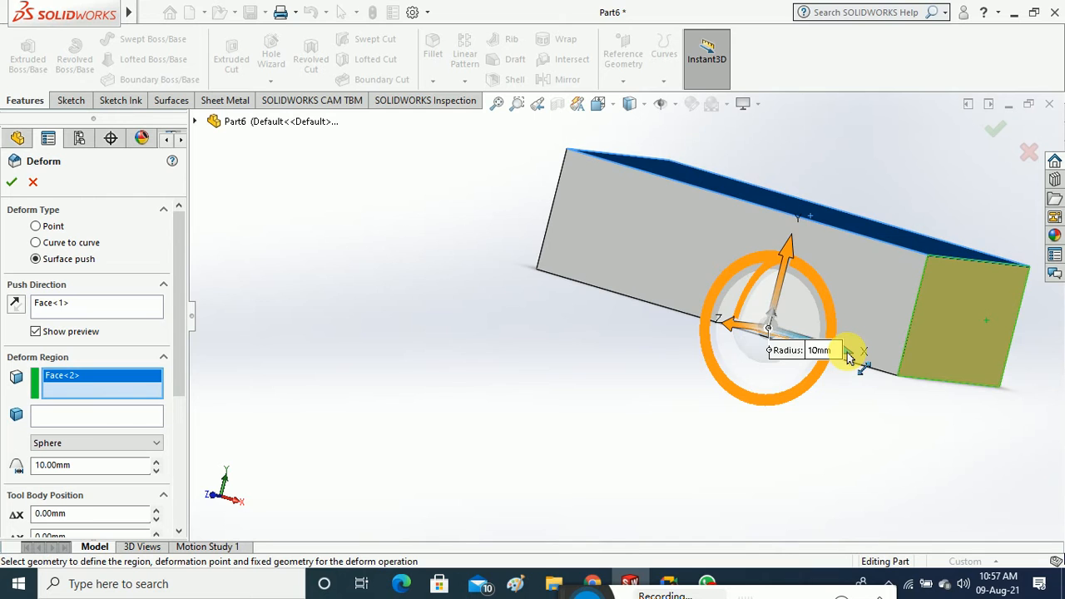
drag(848, 356, 796, 346)
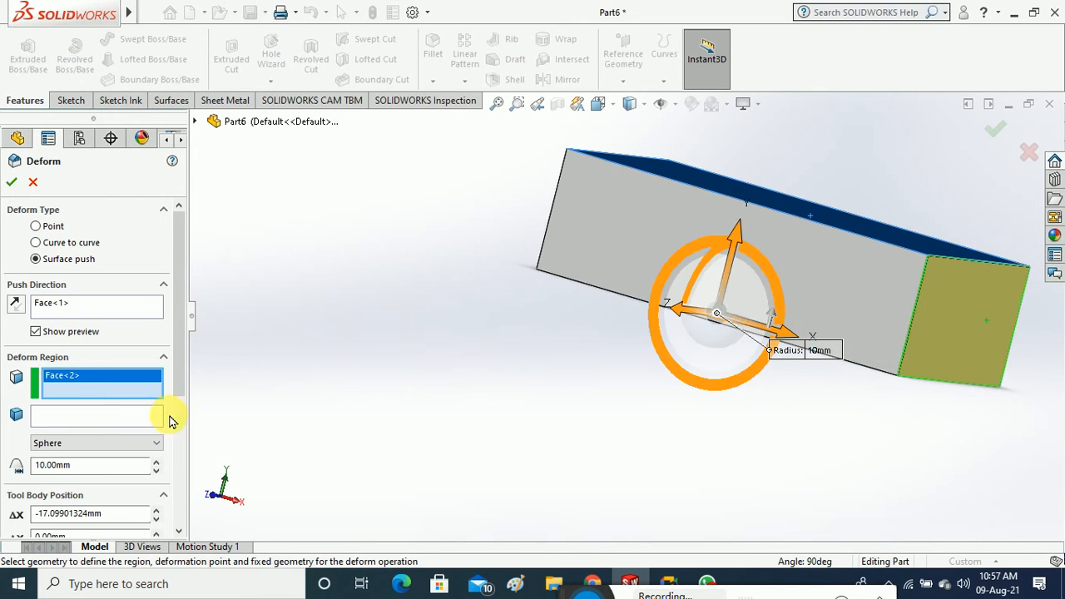
Add the extruded block as the body to deform and change the tool body shape to Rectangle after trying Ellipse
click(117, 416)
click(583, 283)
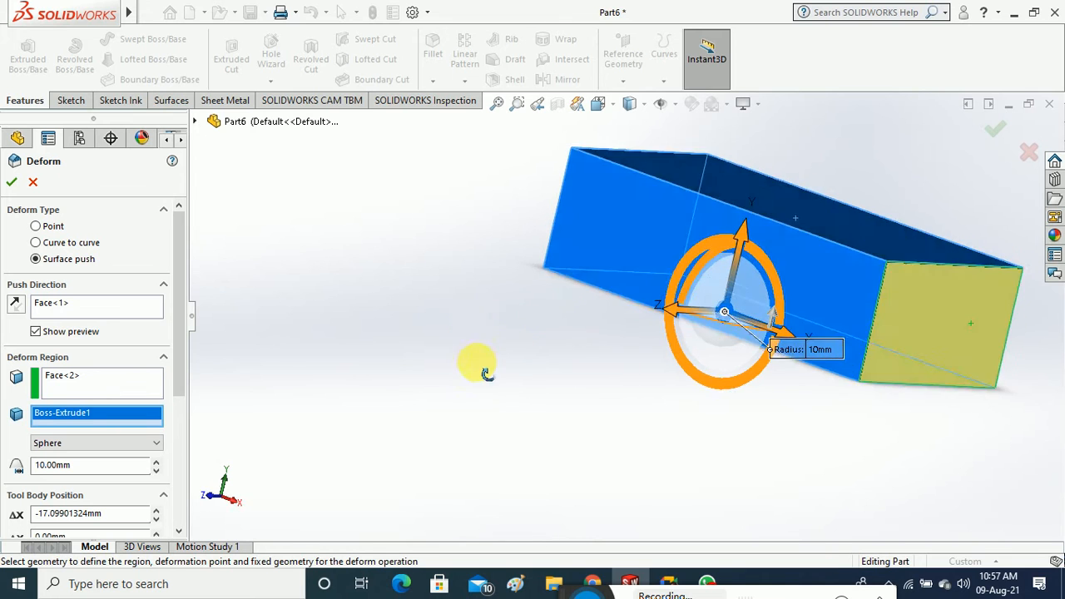
scroll(182, 391, down, 2)
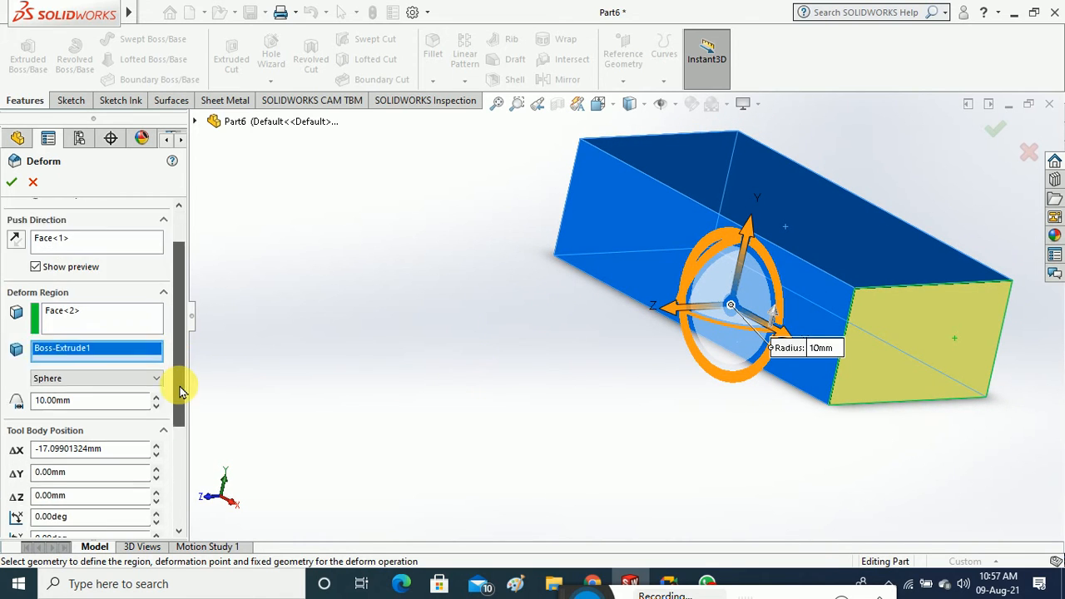
scroll(182, 391, down, 2)
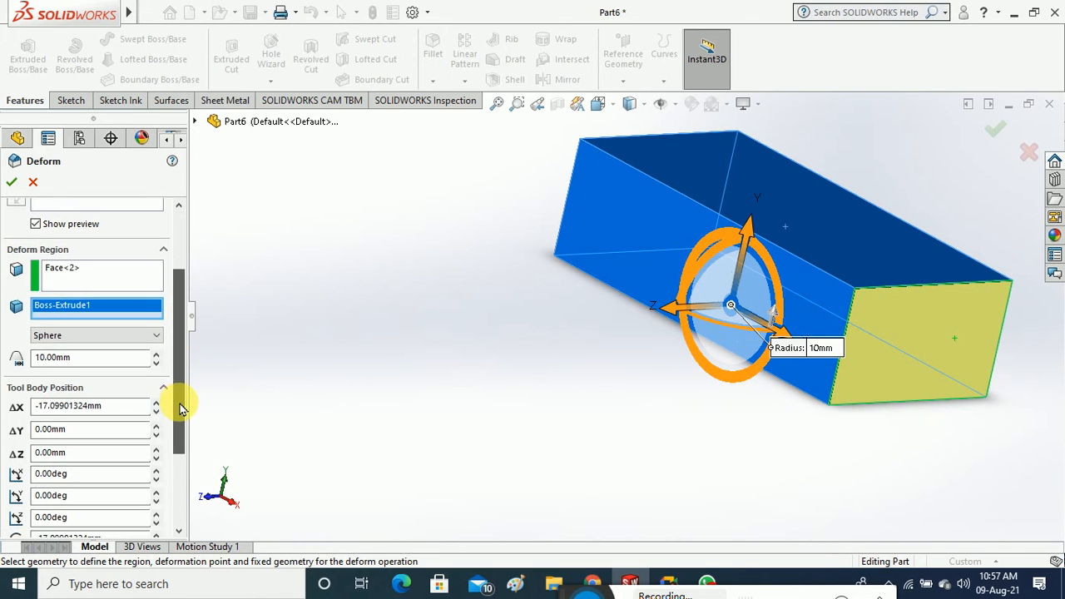
click(150, 325)
click(128, 346)
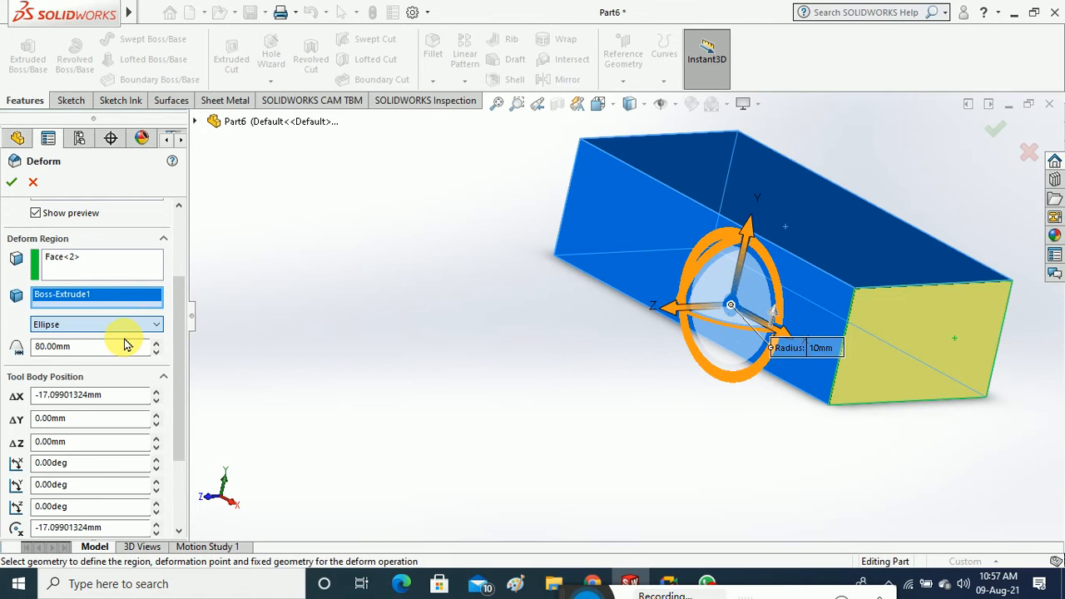
click(125, 326)
click(116, 367)
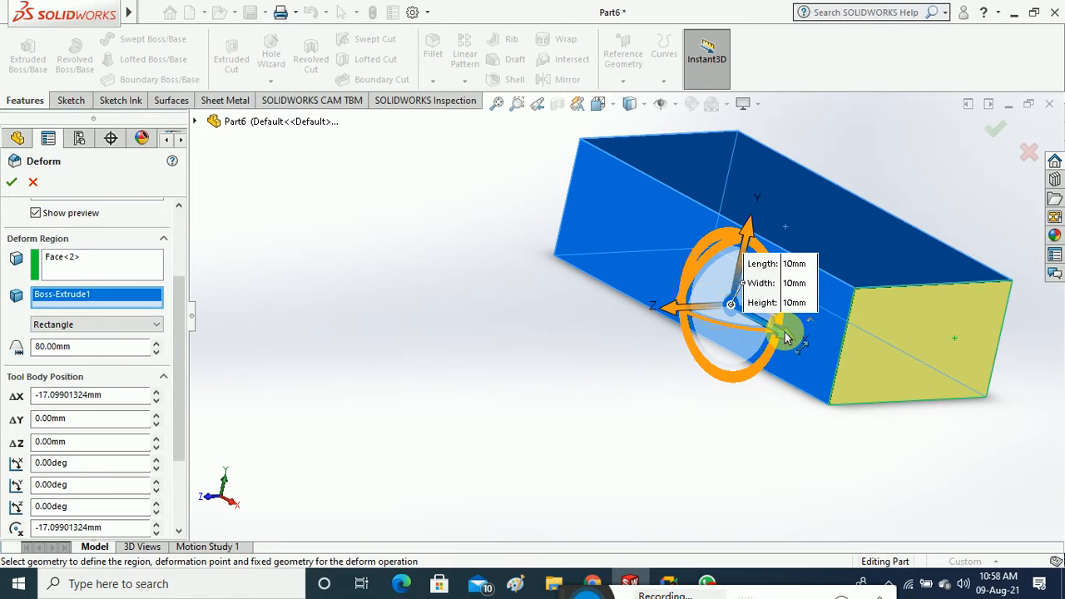
Move the tool body to offsets of about 37.88 mm in X and 28.27 mm in Y, and cancel the Deform feature
drag(780, 333, 948, 411)
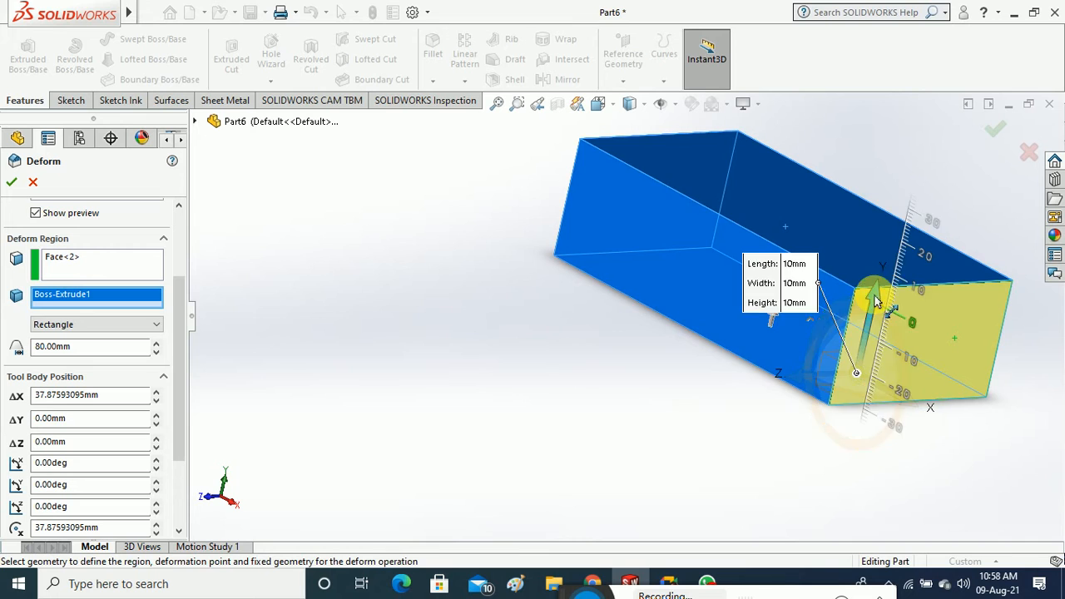
drag(874, 296, 904, 208)
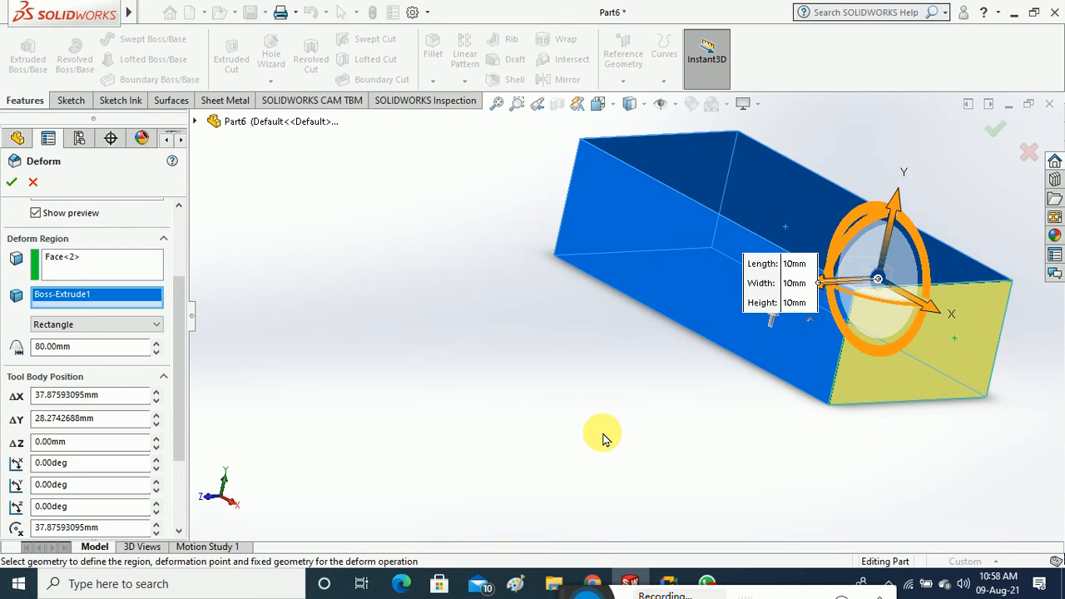
click(34, 182)
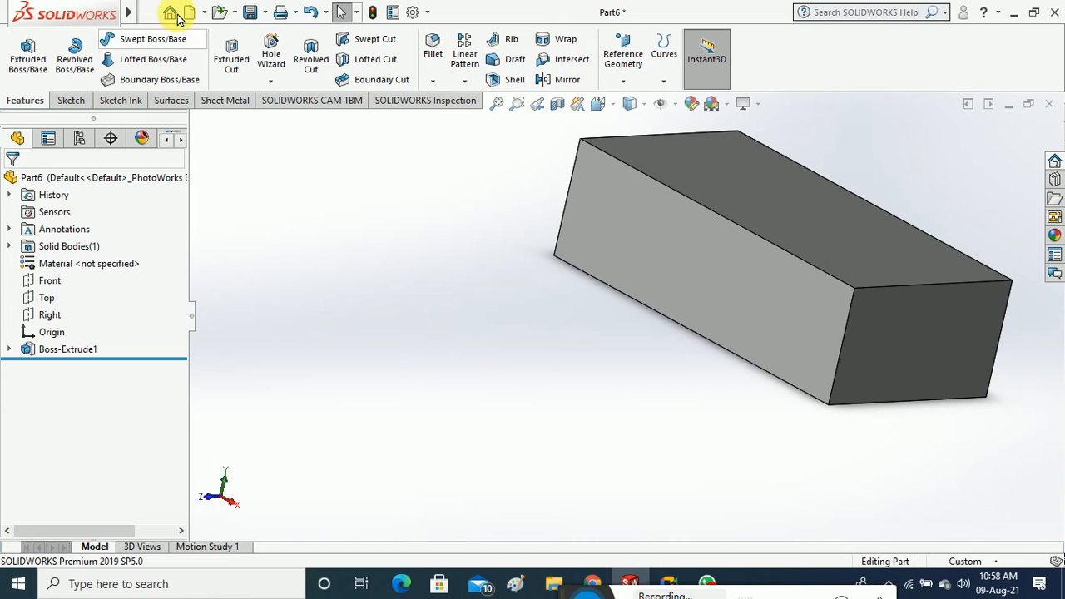
Open the Indent feature to view its target body, tool body and parameter options, and close it without applying
mouse_move(129, 12)
click(275, 12)
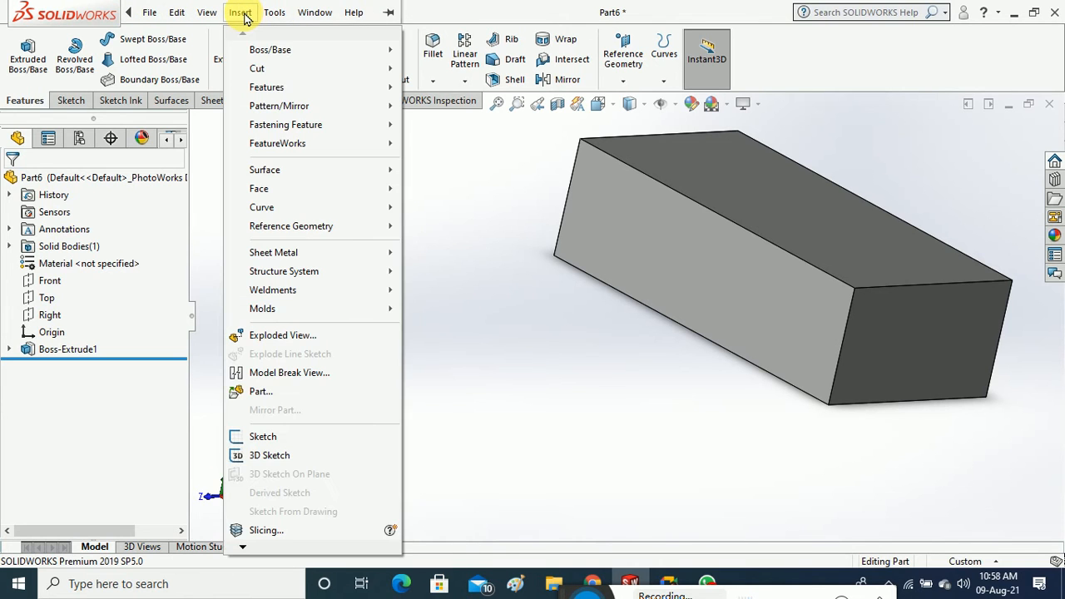
mouse_move(316, 90)
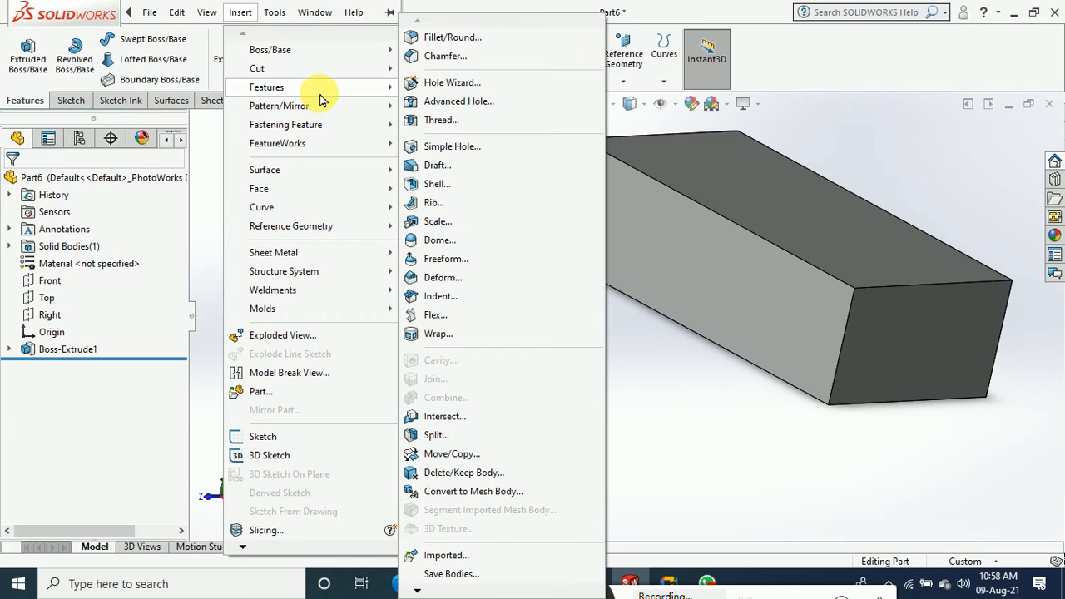
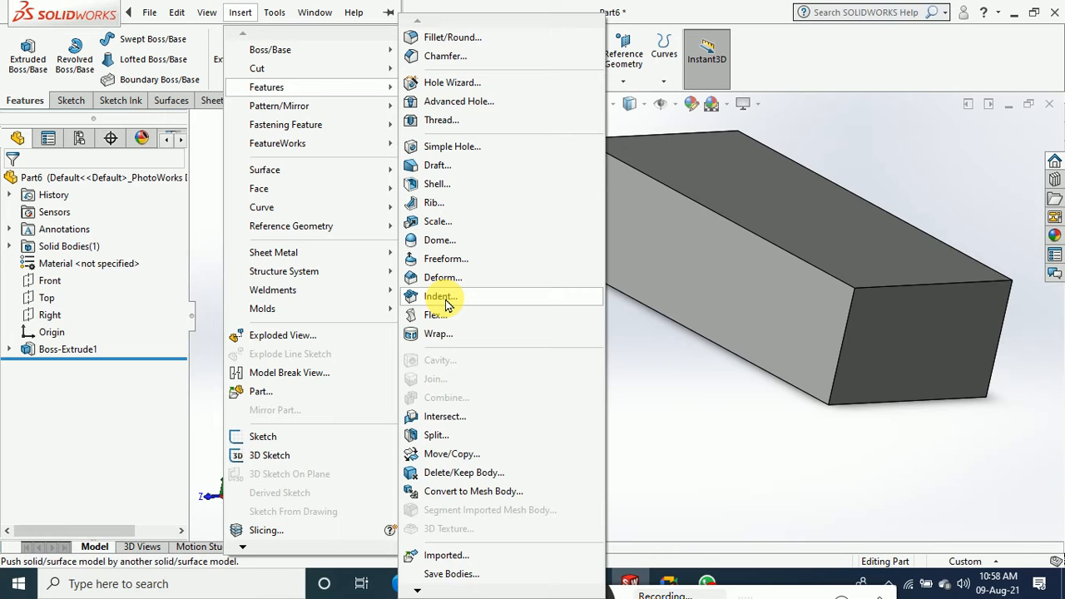
click(441, 297)
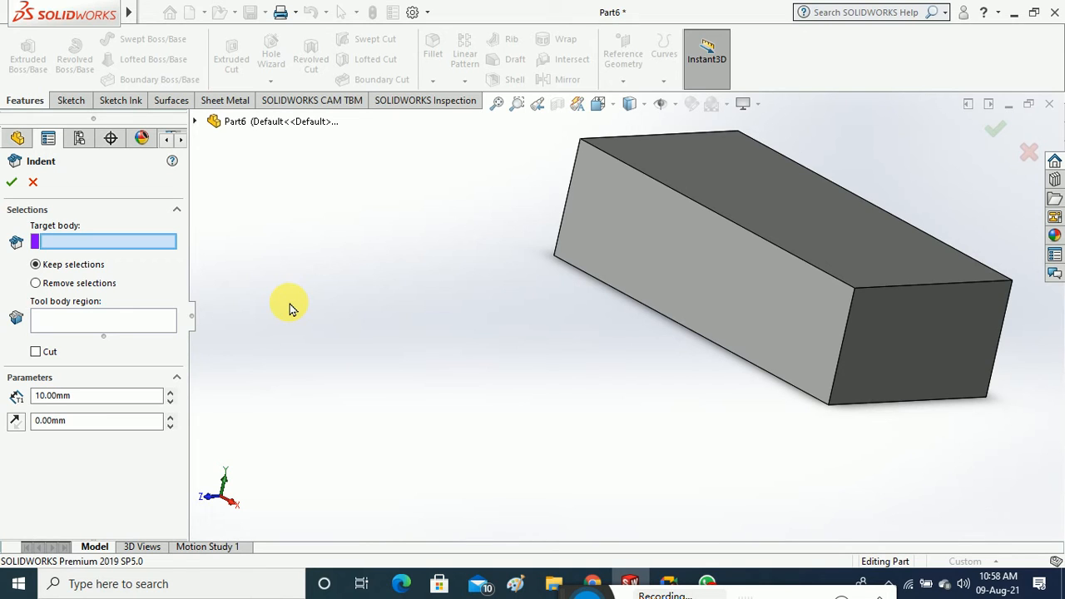
click(33, 183)
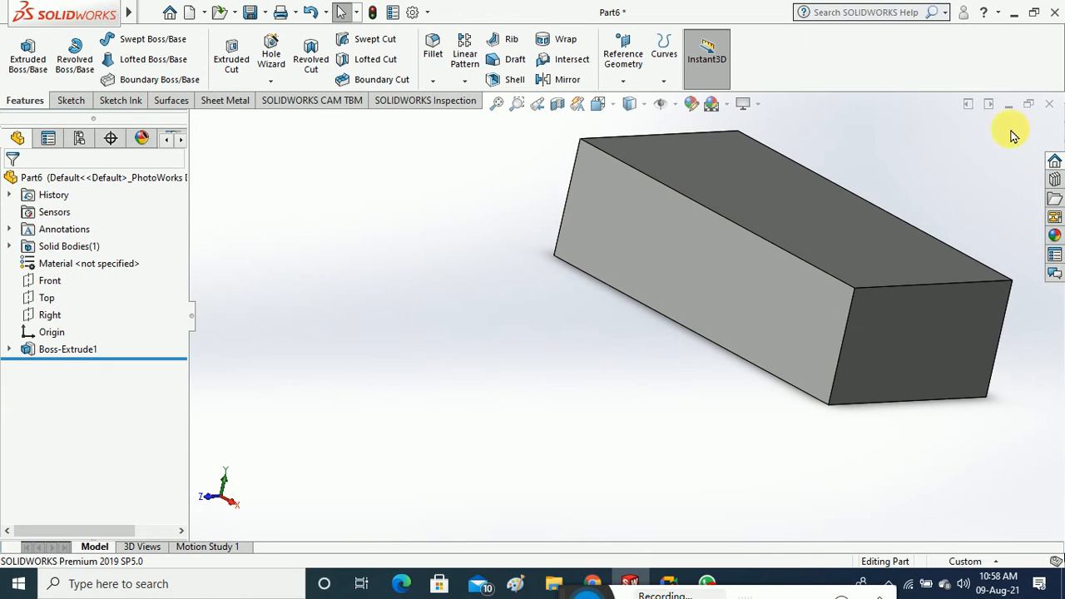
Close the current part without saving its changes and create a new part document
click(1048, 111)
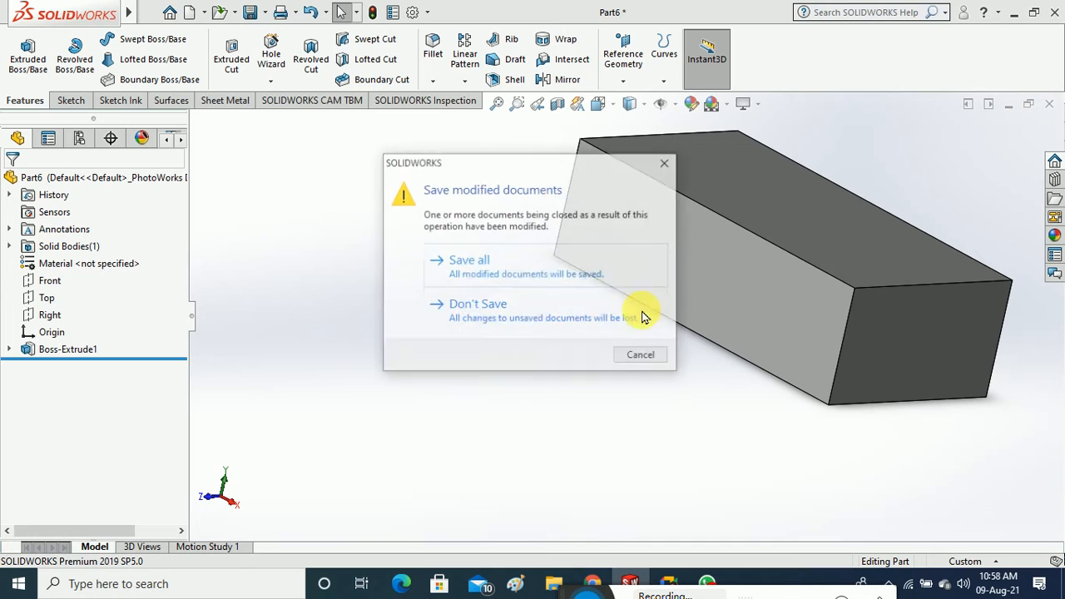
click(506, 328)
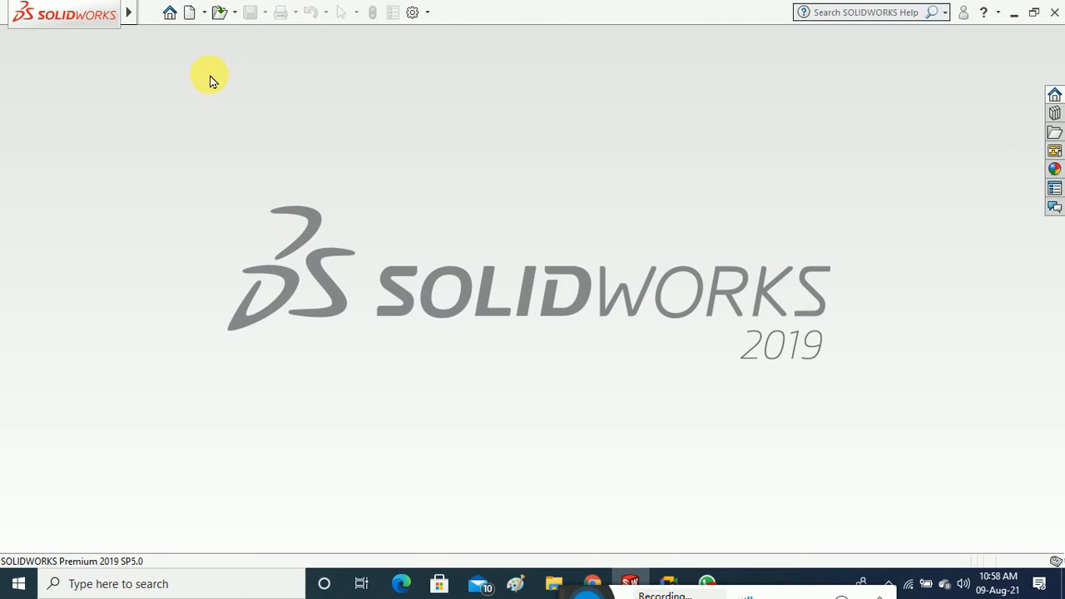
key(ctrl+n)
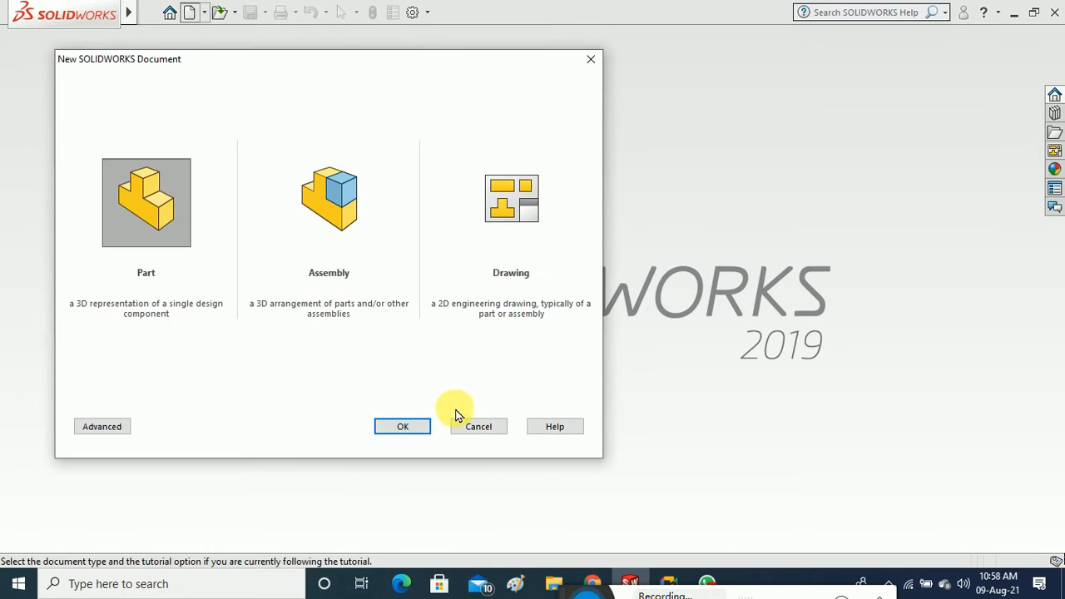
click(411, 428)
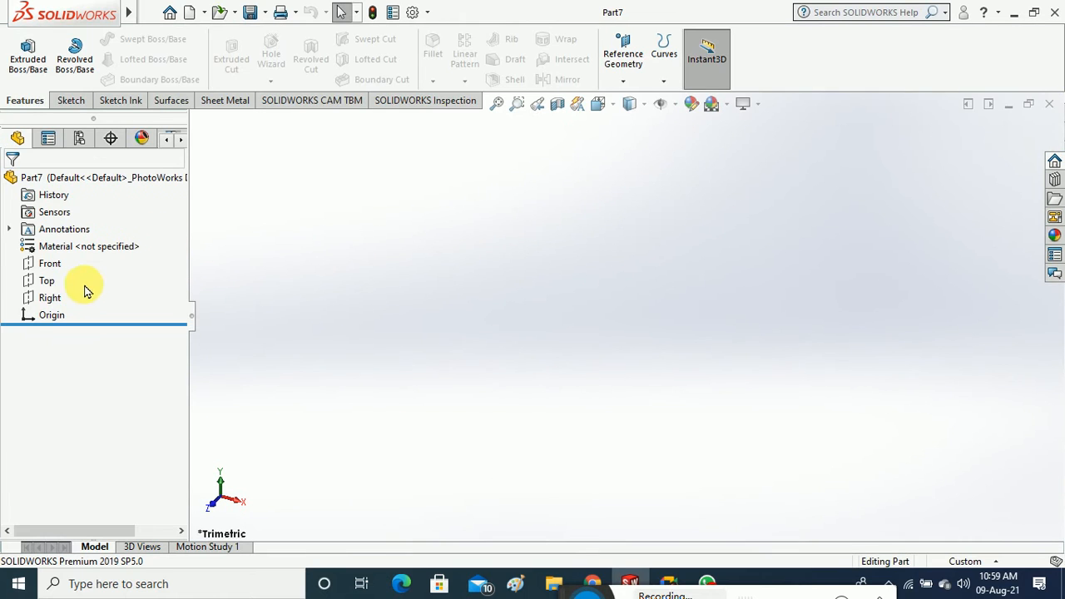
Make the Top plane visible and start a sketch on it
click(47, 281)
right_click(50, 282)
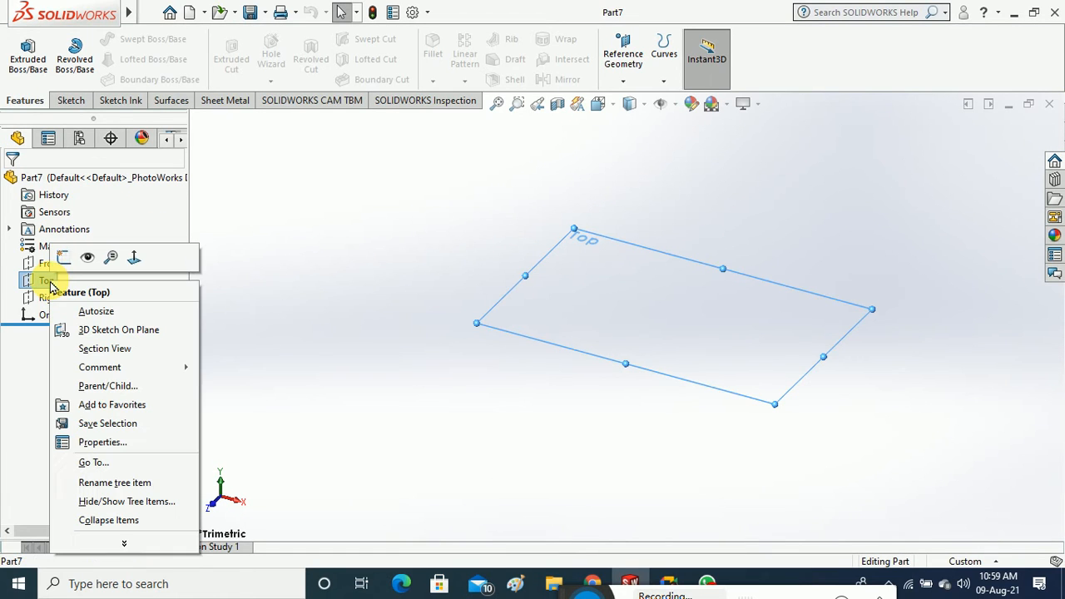
click(89, 263)
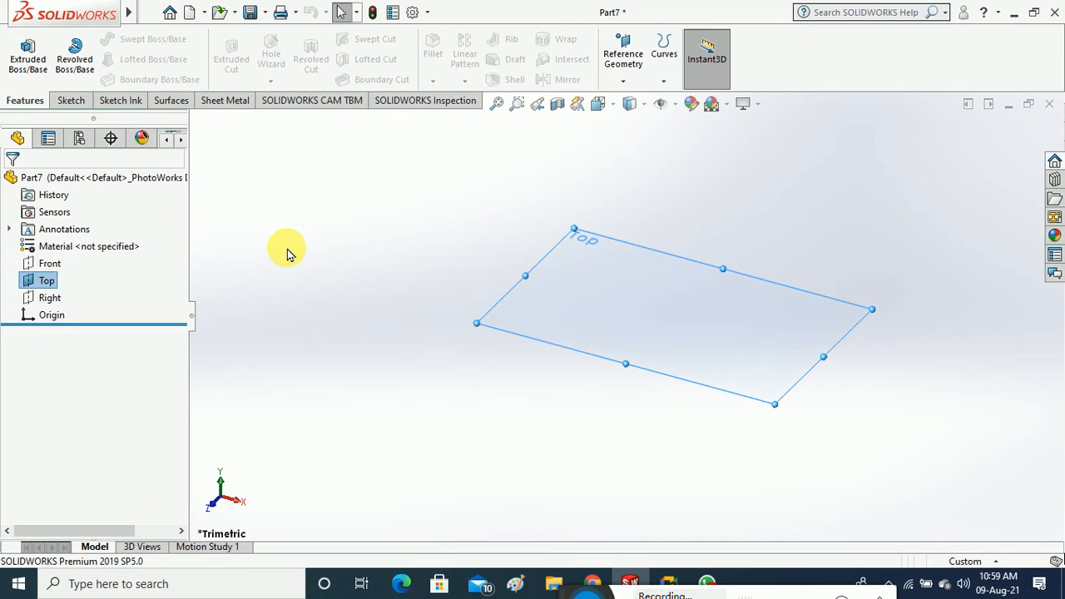
click(70, 101)
click(22, 52)
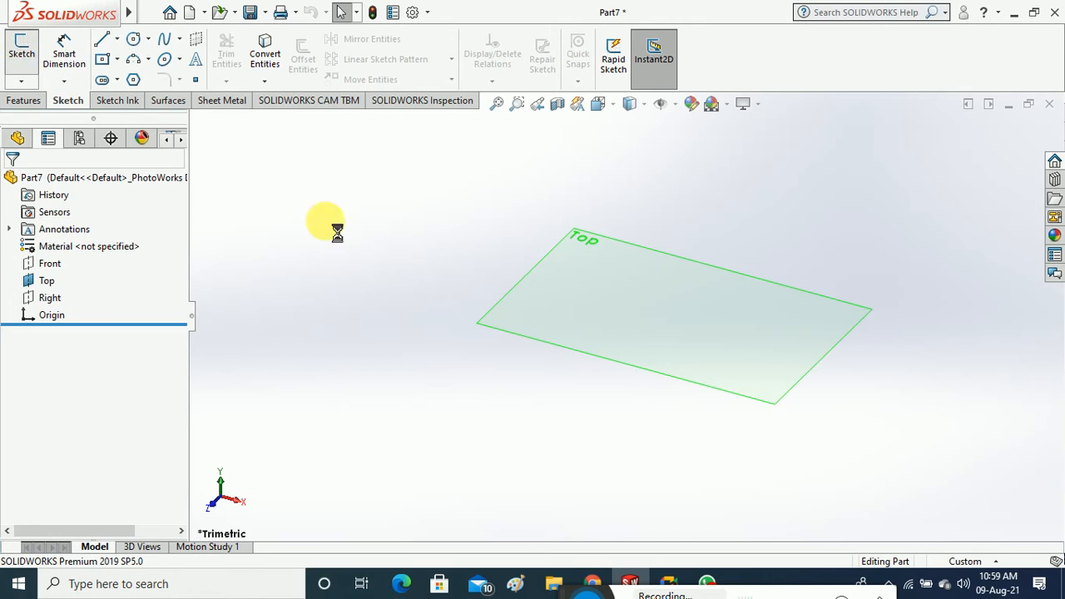
click(501, 316)
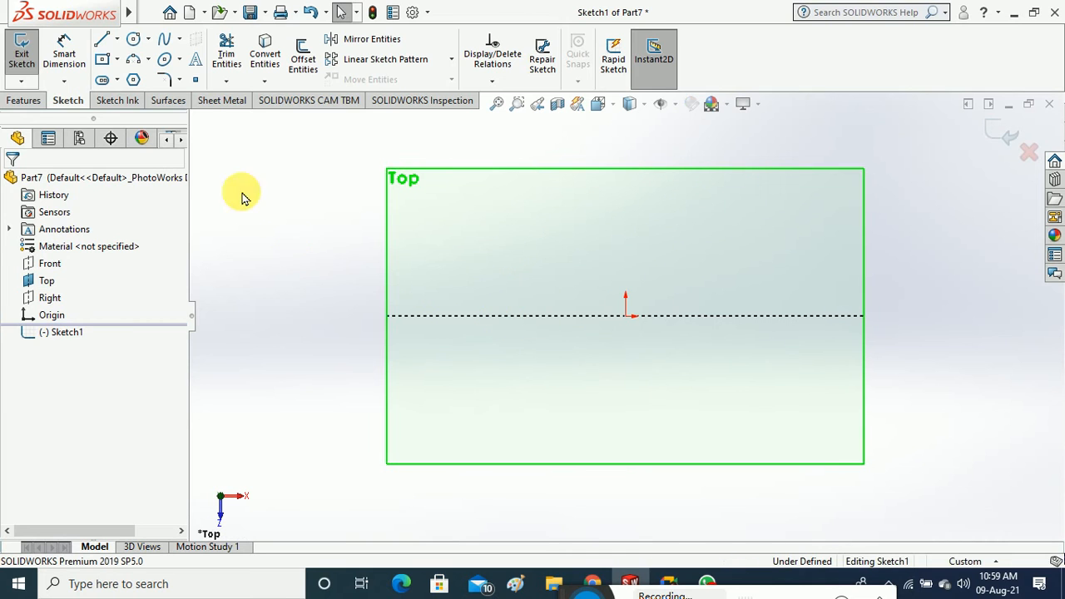
Sketch a center rectangle centred on the origin, about 91 mm wide and 45 mm high
click(103, 61)
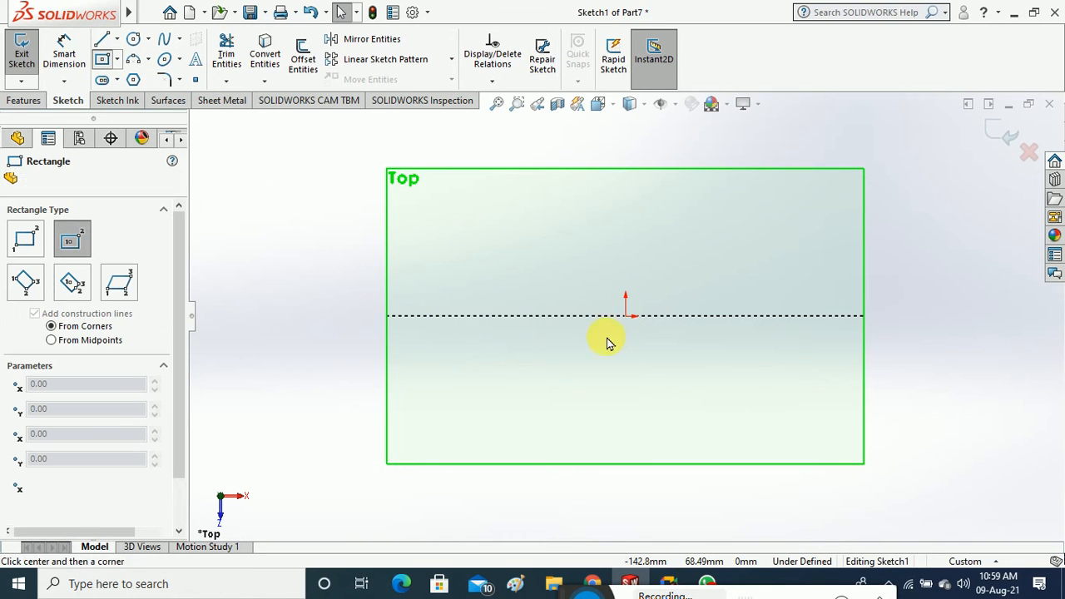
click(626, 316)
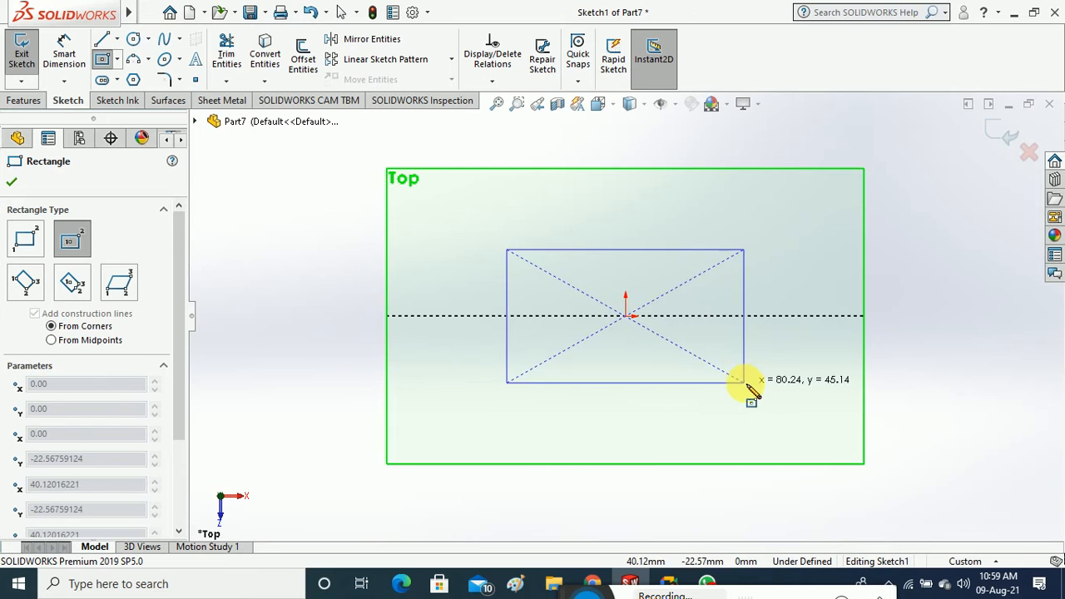
click(759, 383)
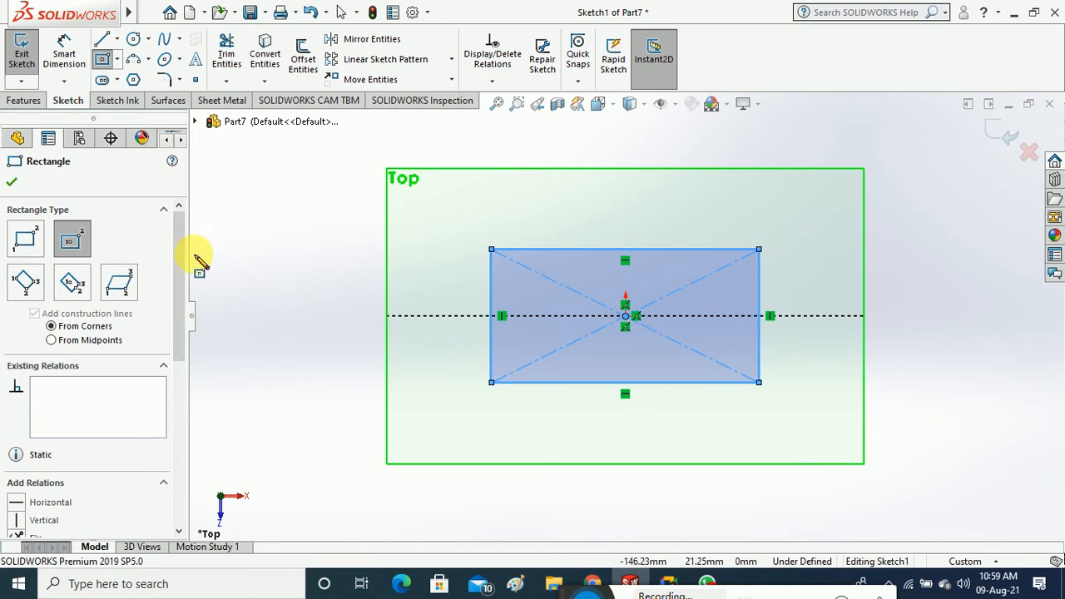
click(12, 185)
Dimension the rectangle to 90 mm wide and 50 mm high
click(64, 52)
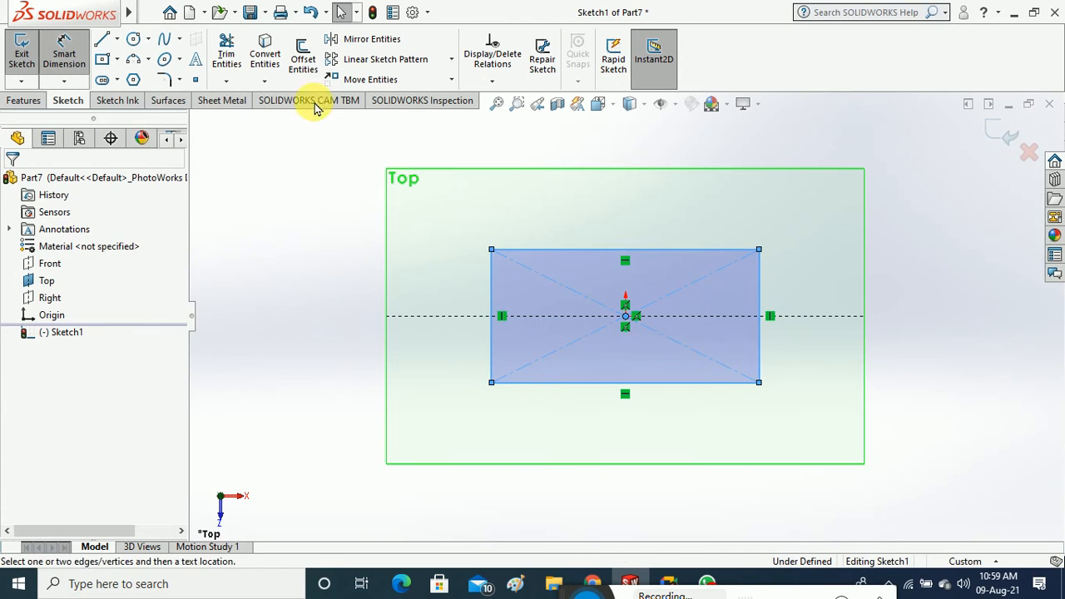
click(556, 251)
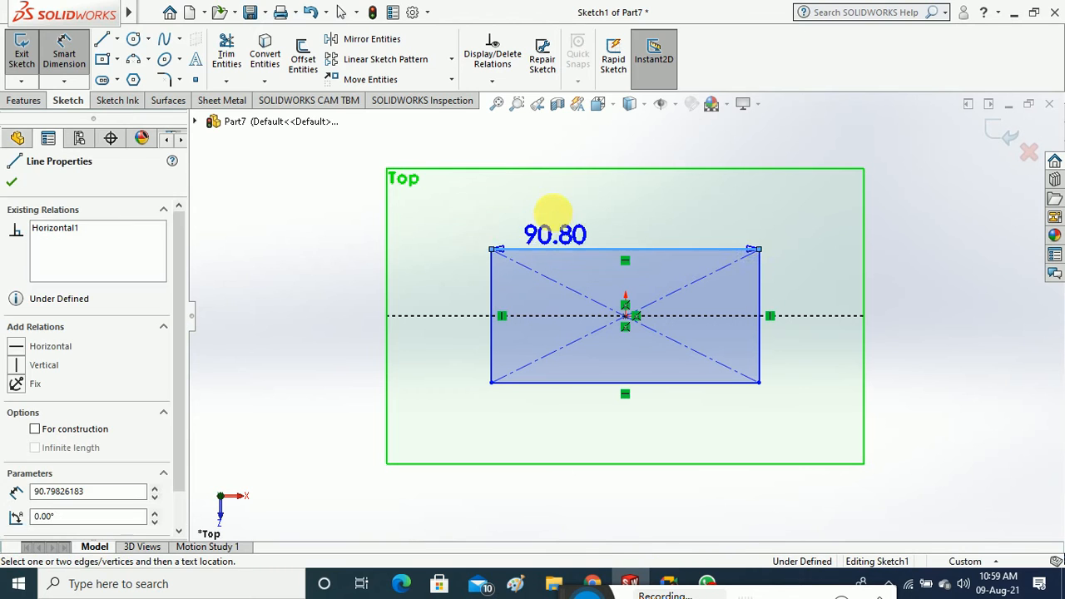
click(556, 219)
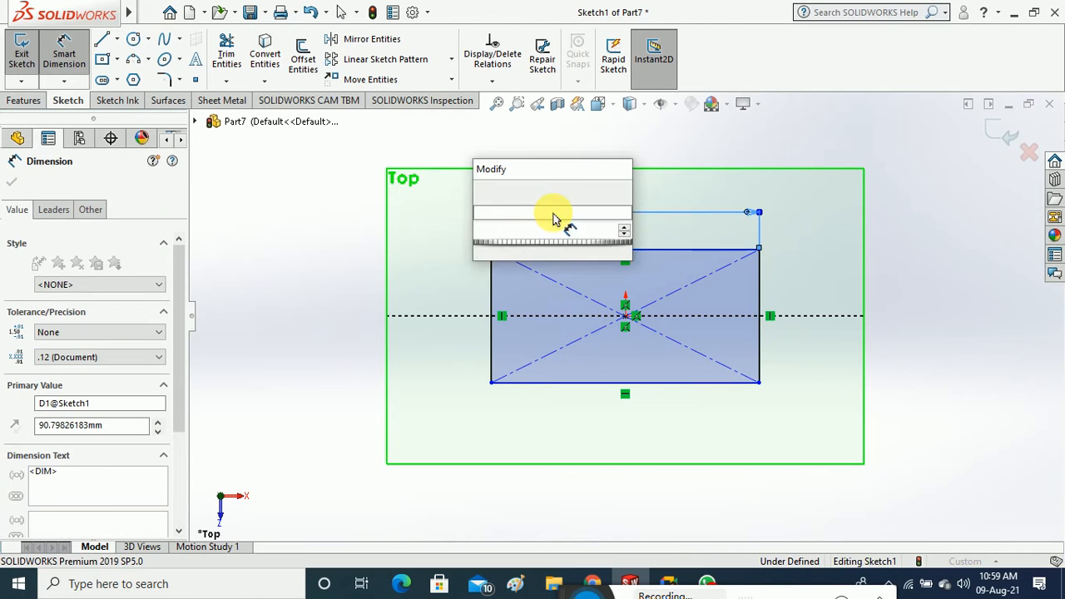
text(90)
key(Return)
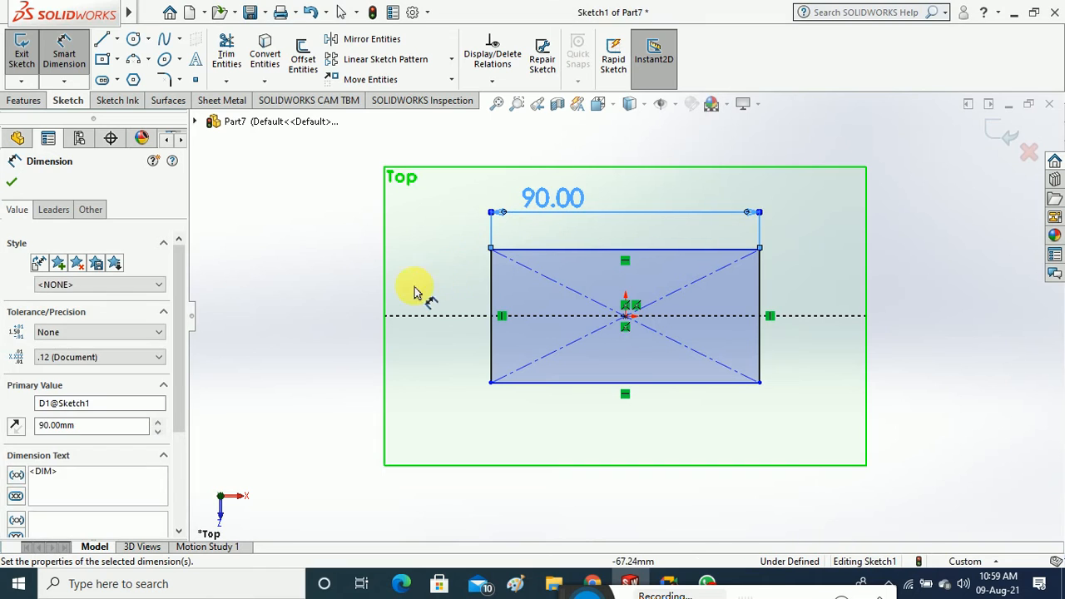
click(325, 278)
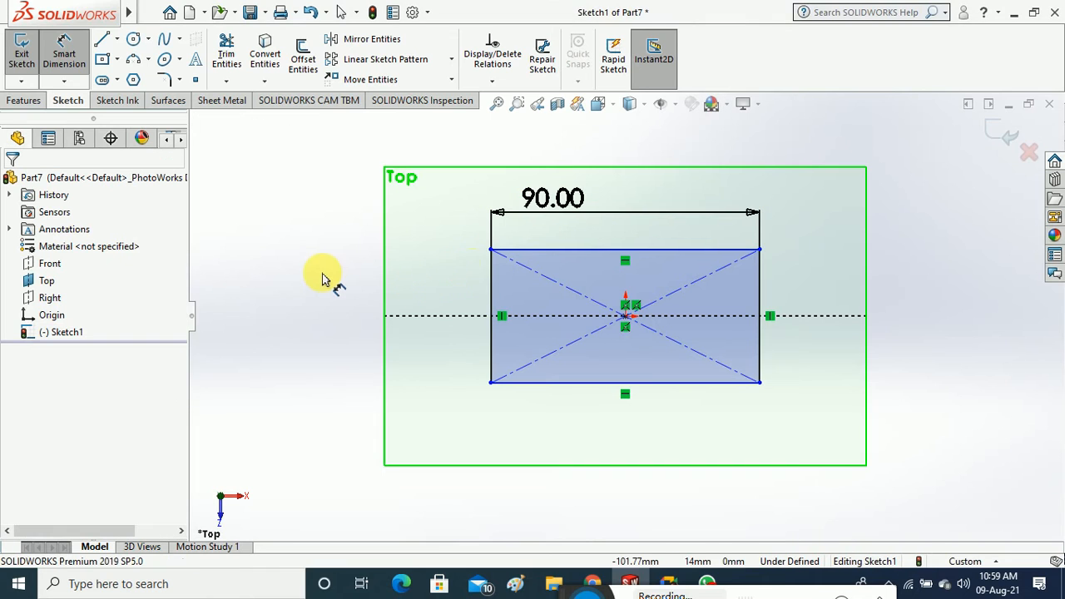
click(491, 284)
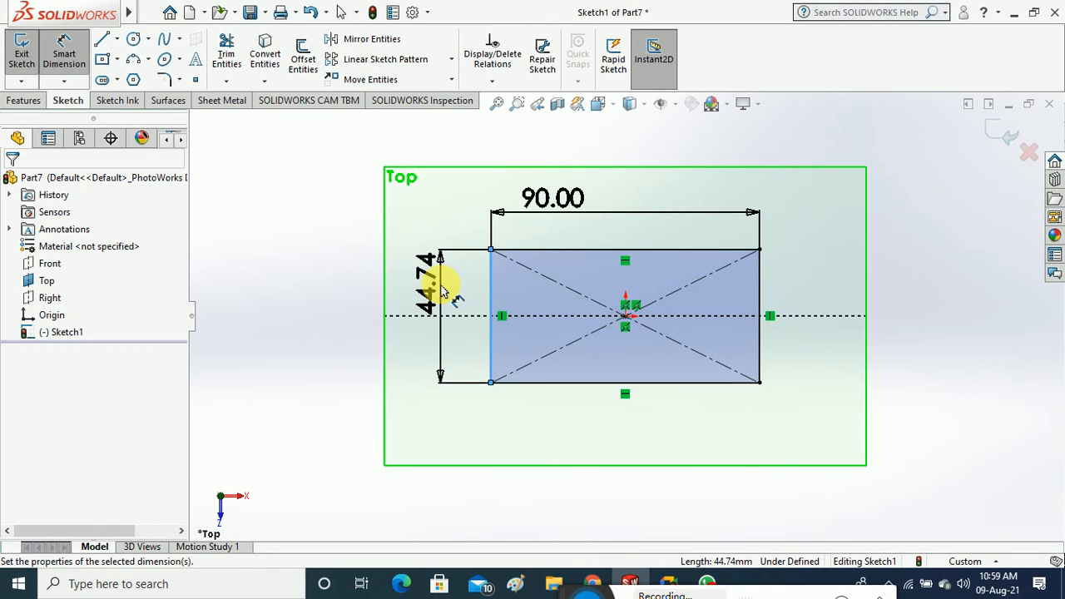
click(442, 291)
text(50)
key(Return)
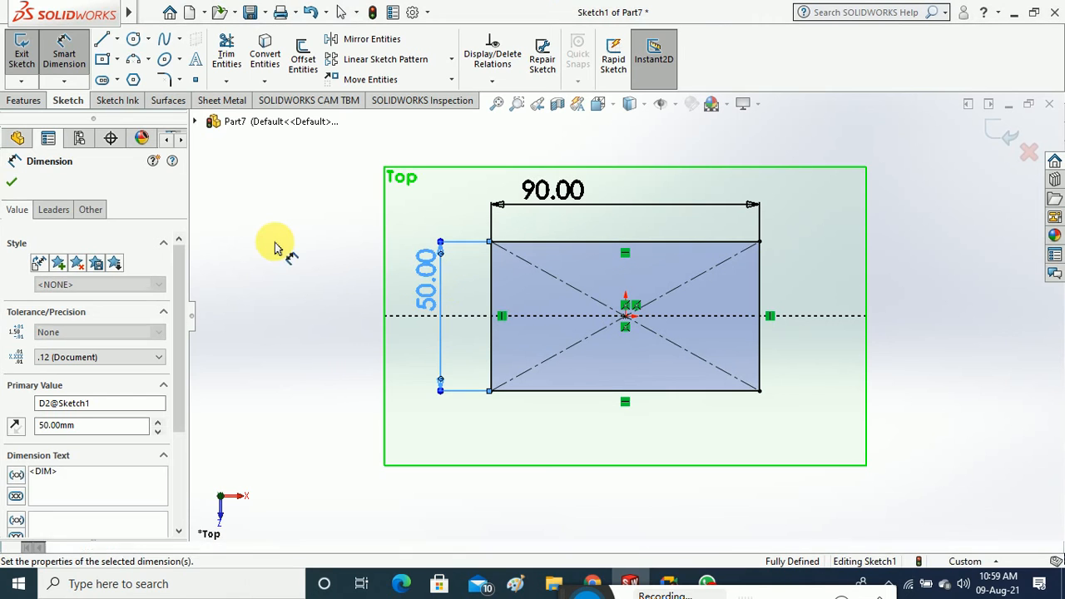
click(275, 247)
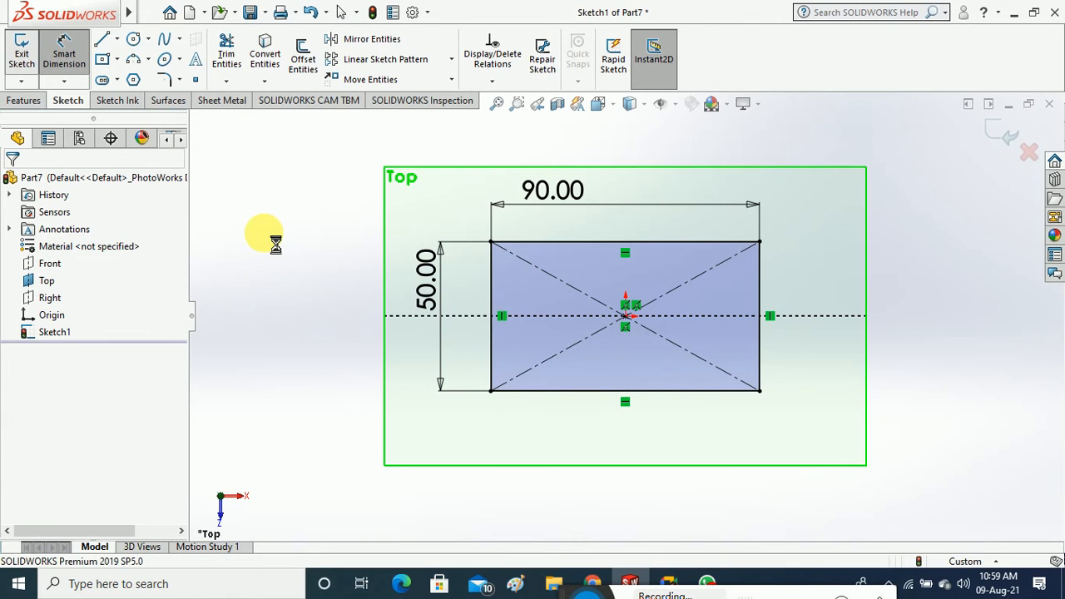
Exit the sketch and extrude the rectangle as a blind boss 10 mm deep
click(22, 51)
click(24, 101)
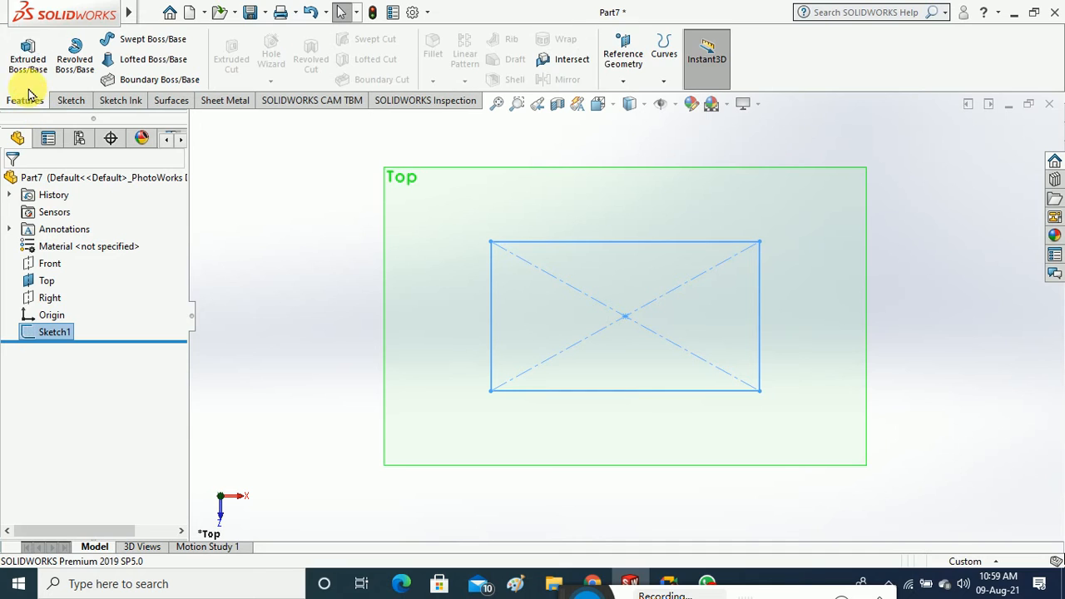
click(28, 56)
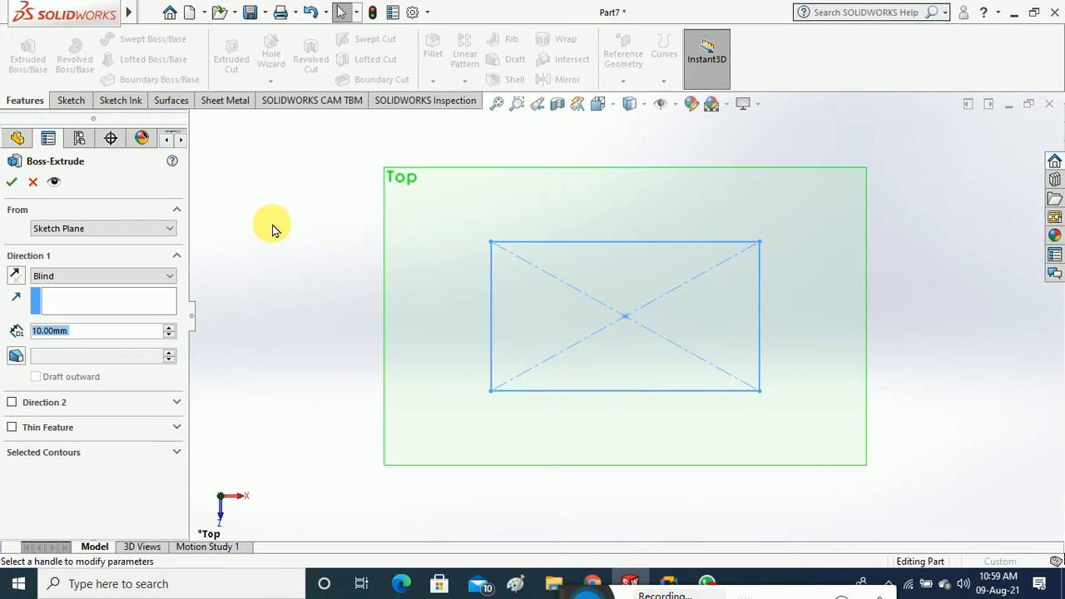
click(15, 183)
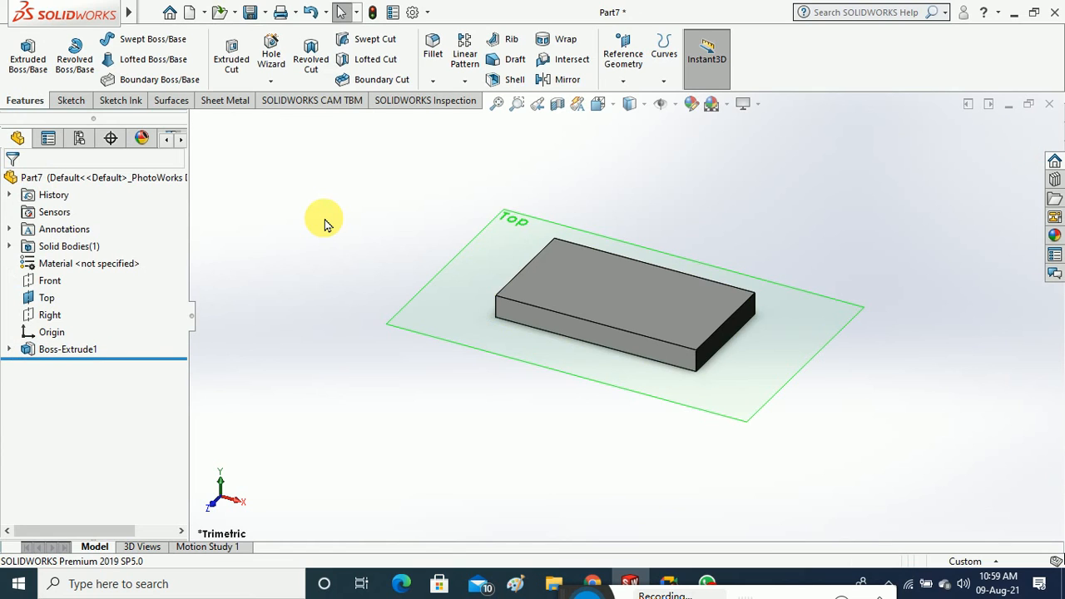
click(71, 100)
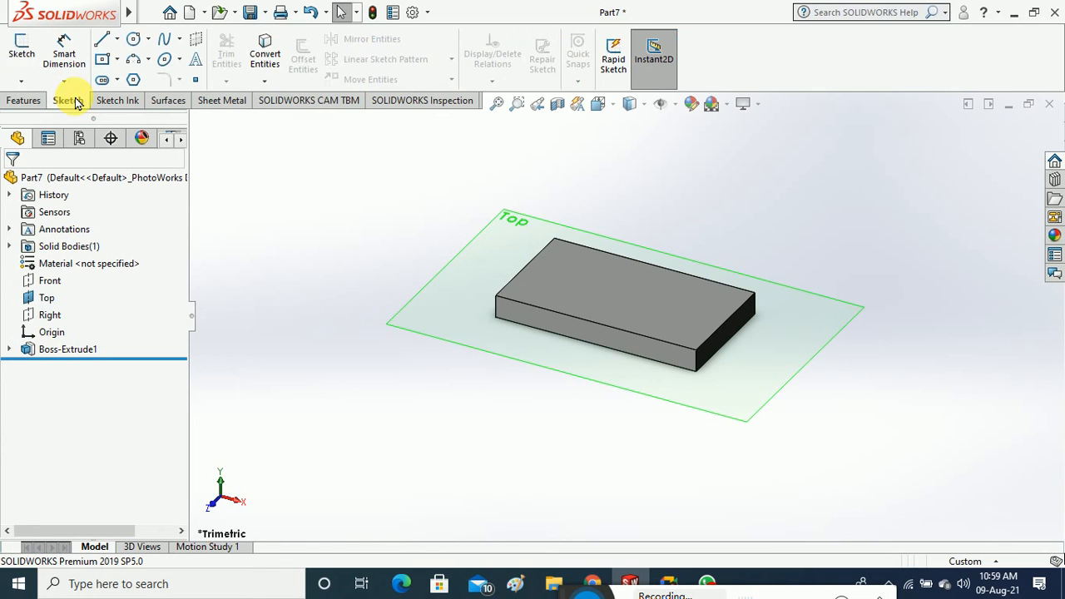
click(21, 58)
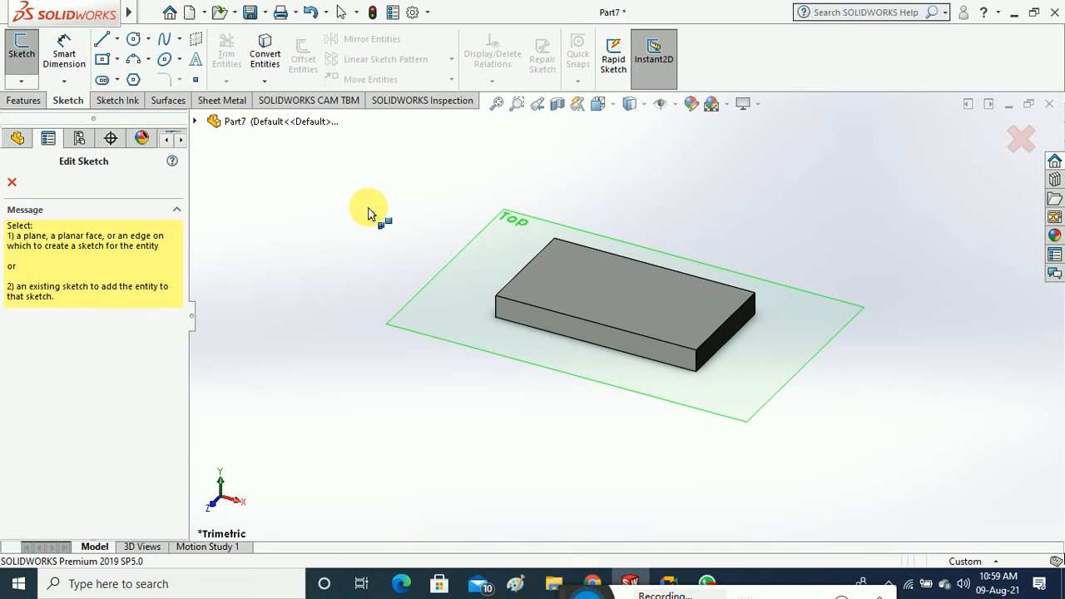
click(11, 183)
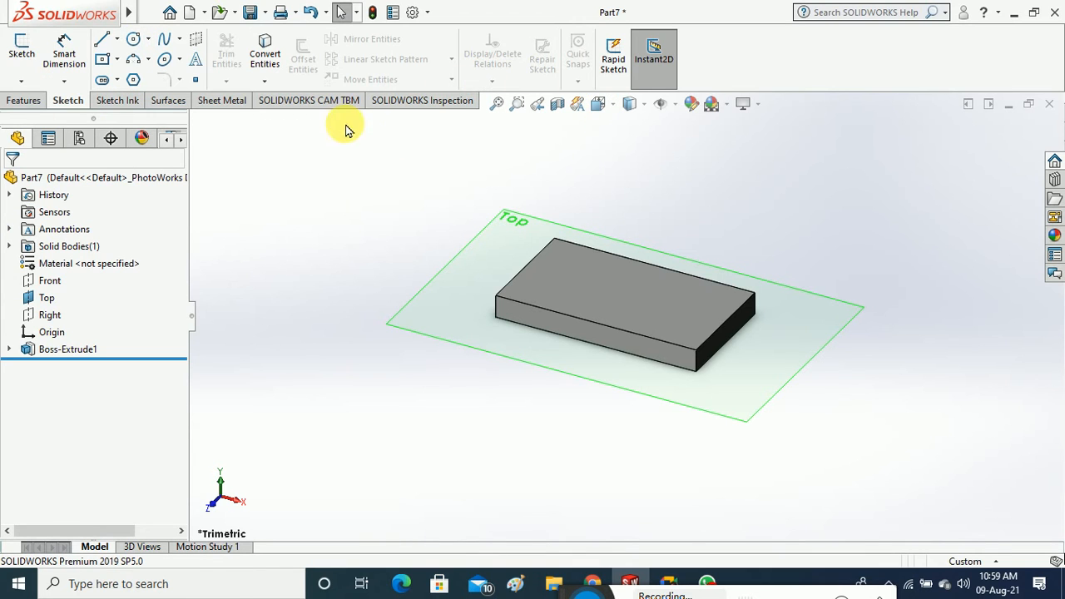
Create a reference plane offset 50 mm above the Top plane
click(22, 100)
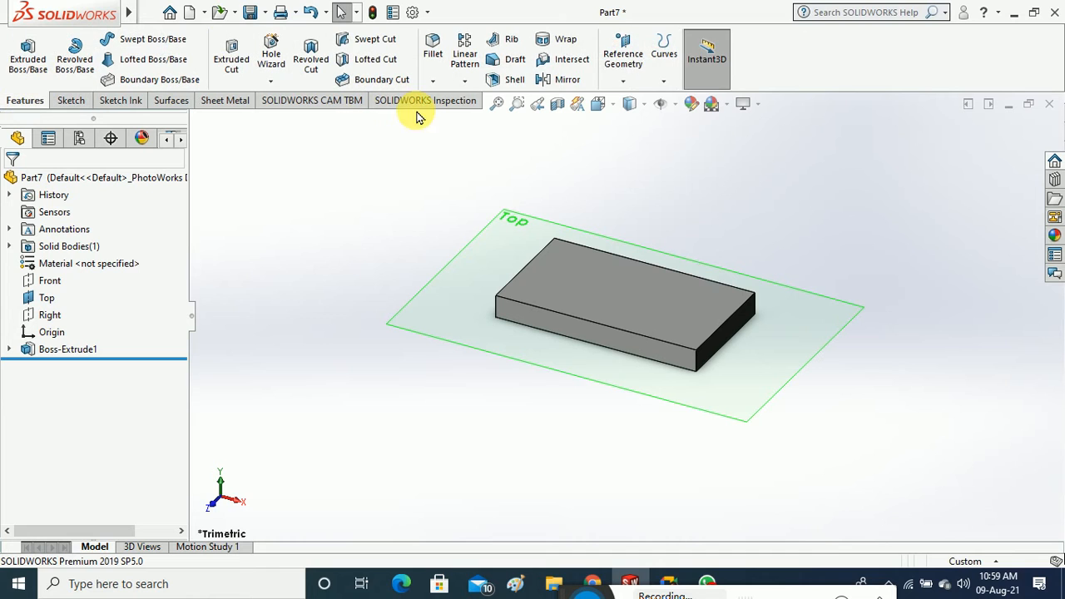
click(619, 85)
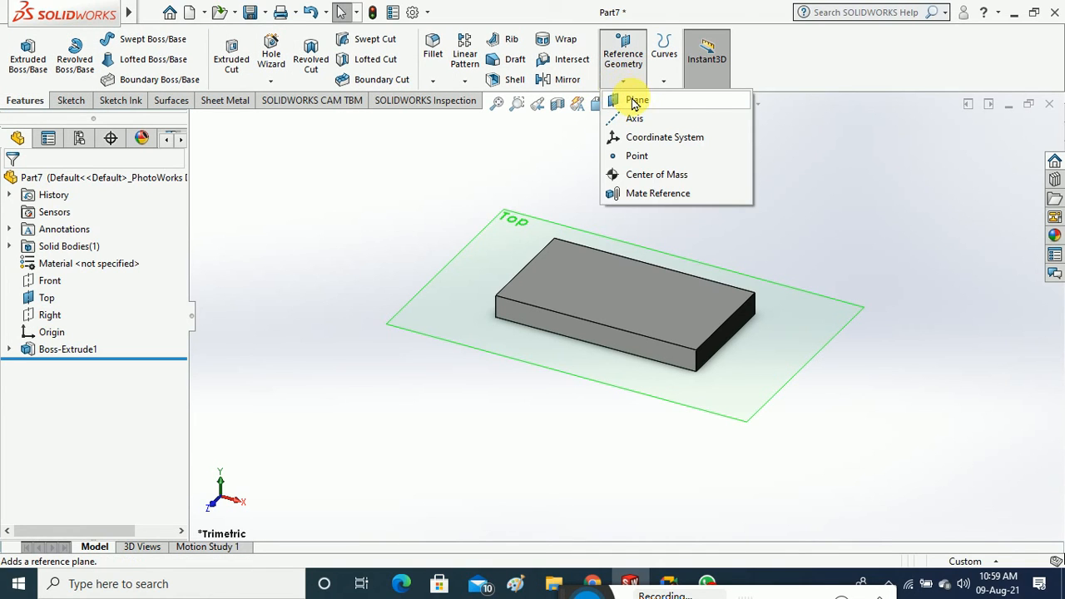
click(632, 100)
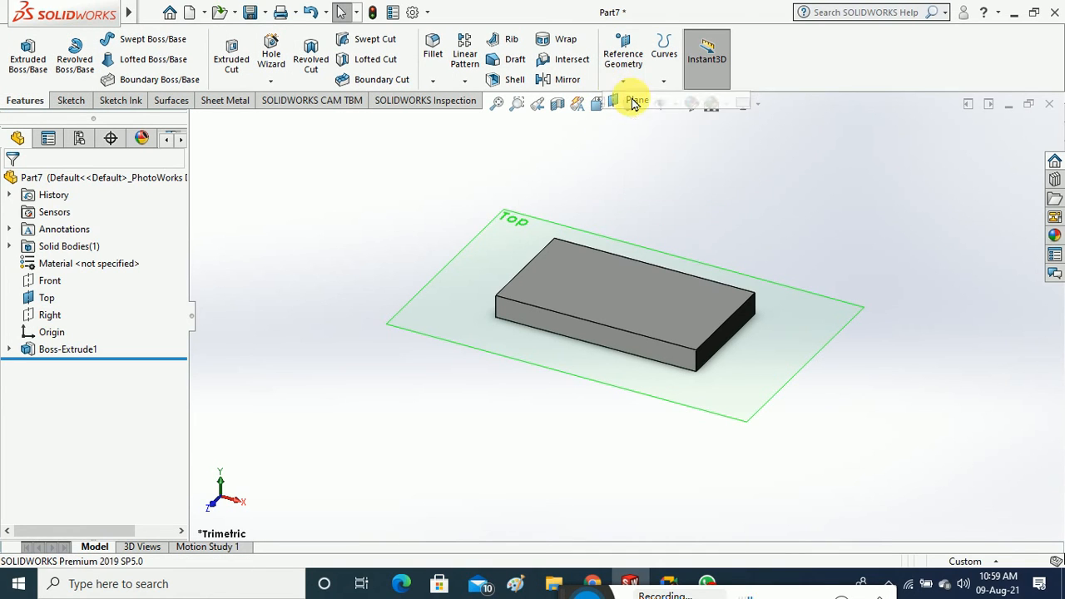
click(443, 342)
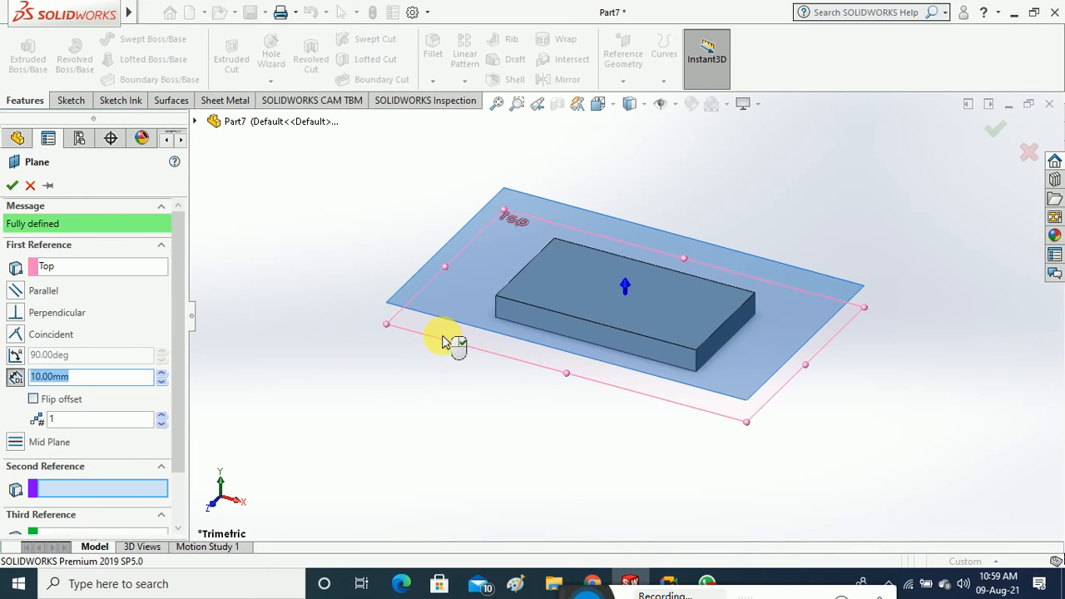
click(163, 374)
click(162, 374)
click(162, 374)
click(162, 373)
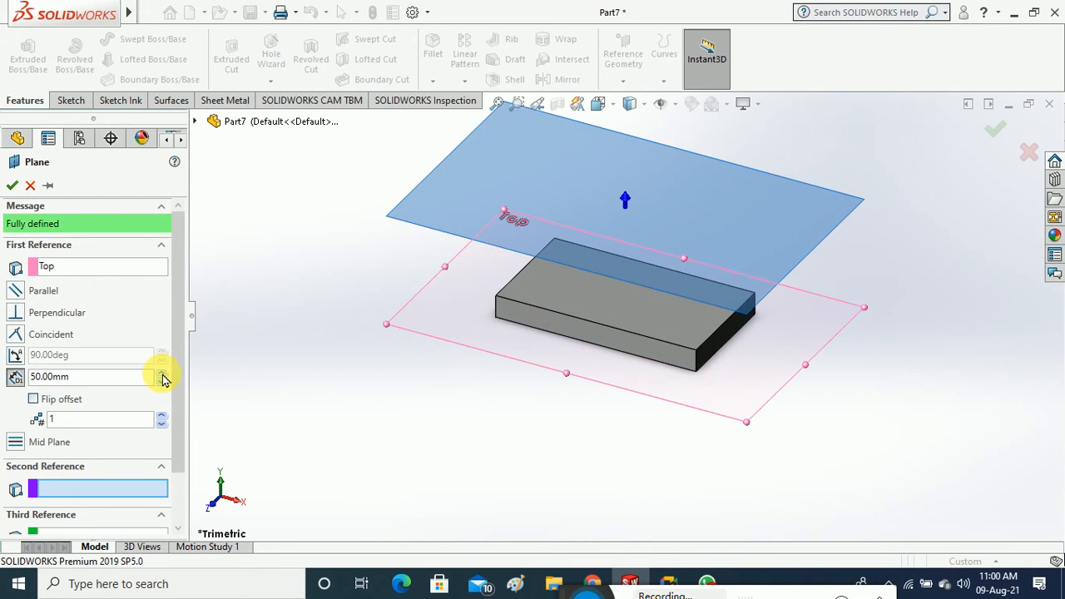
click(13, 187)
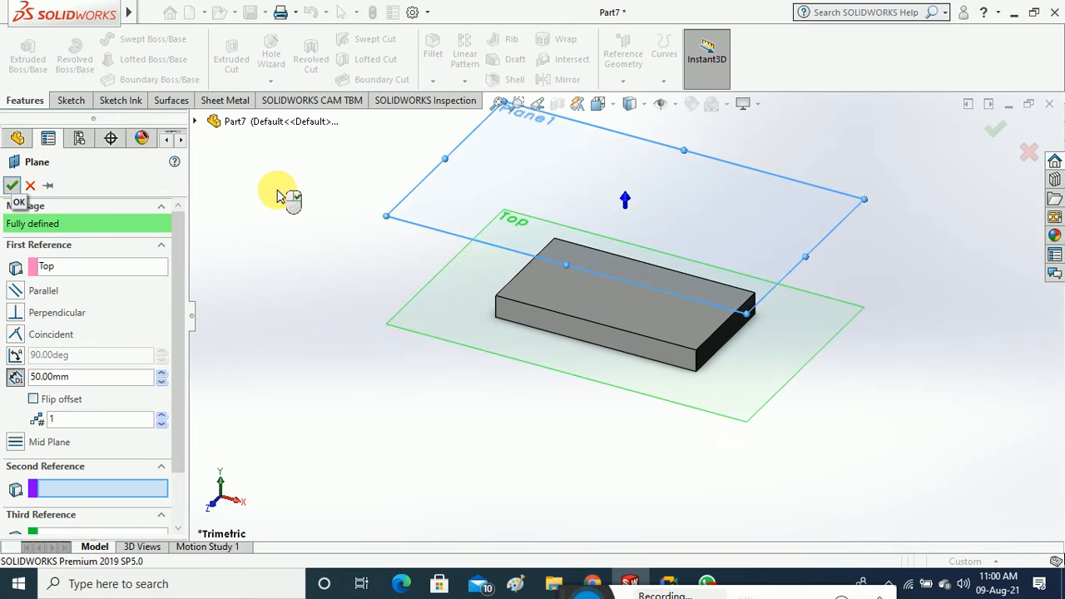
Sketch a center rectangle on the offset plane, centred on the origin, about 29 mm wide and 19 mm high
click(72, 101)
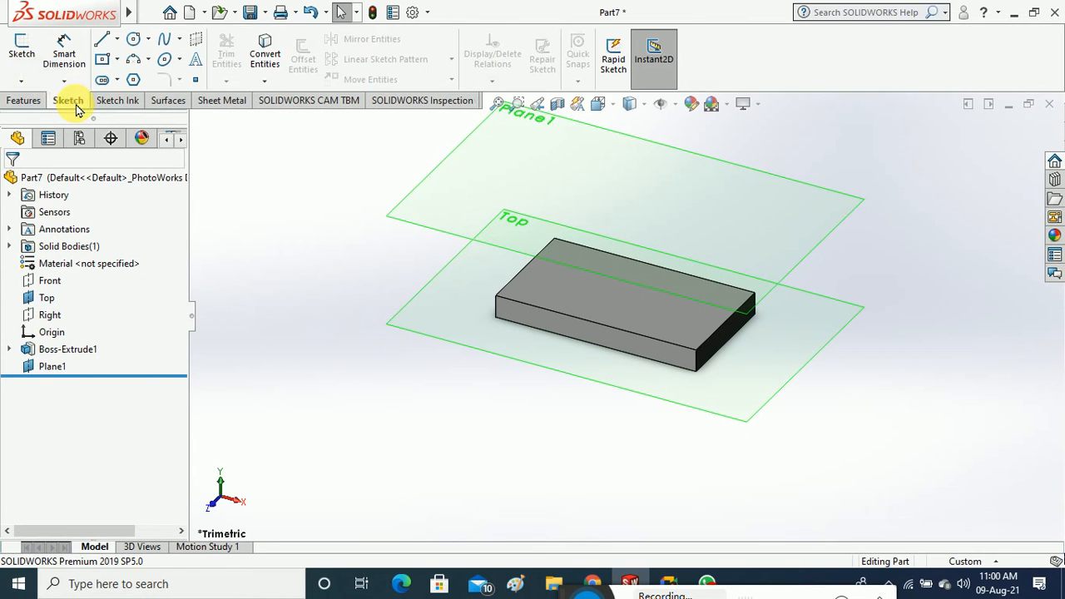
click(23, 51)
click(406, 219)
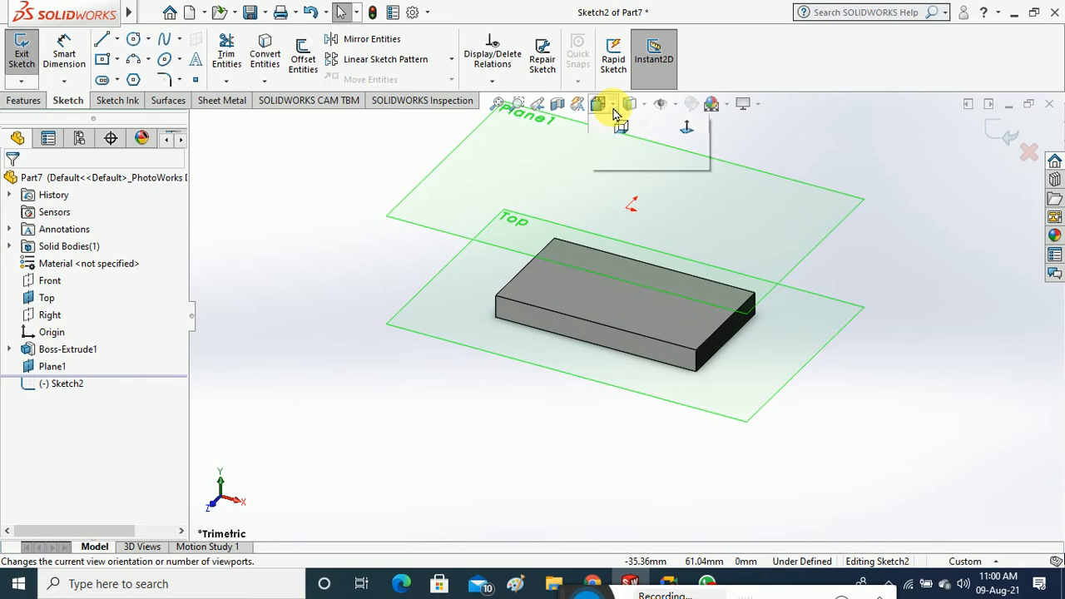
click(687, 193)
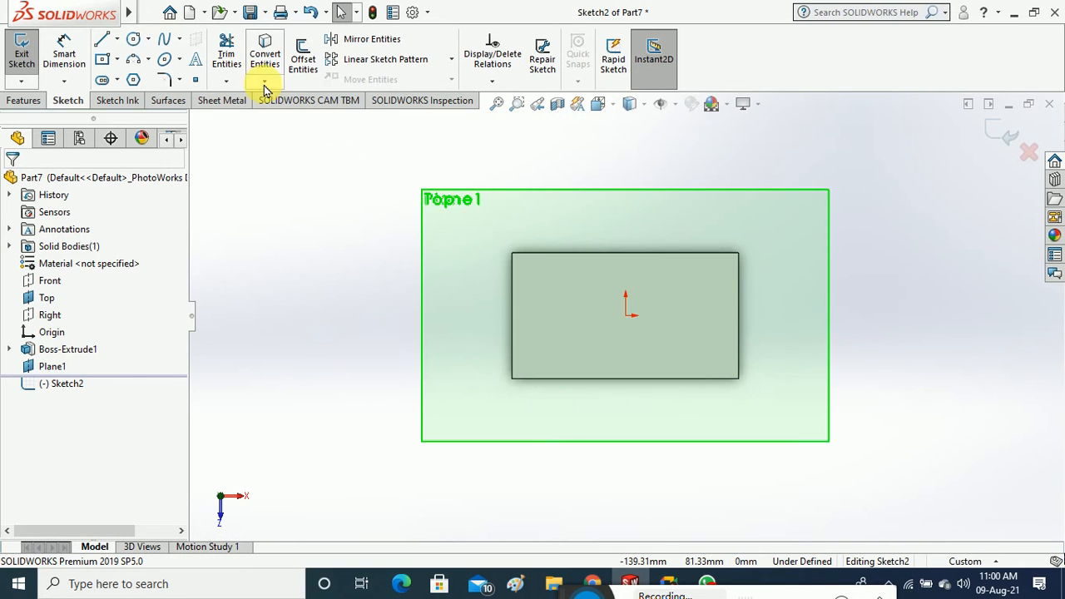
click(104, 66)
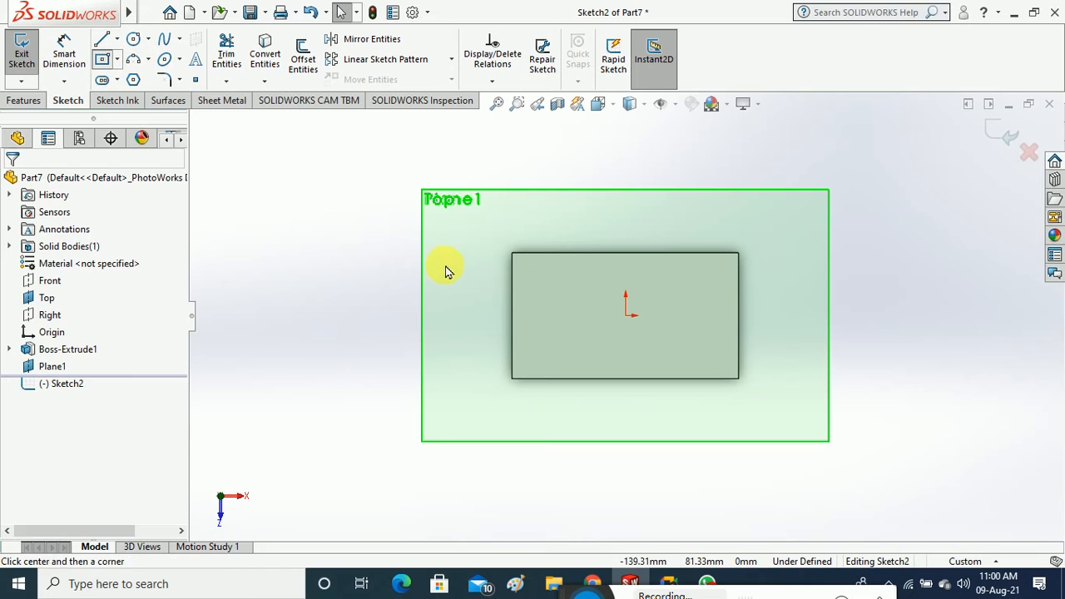
click(641, 321)
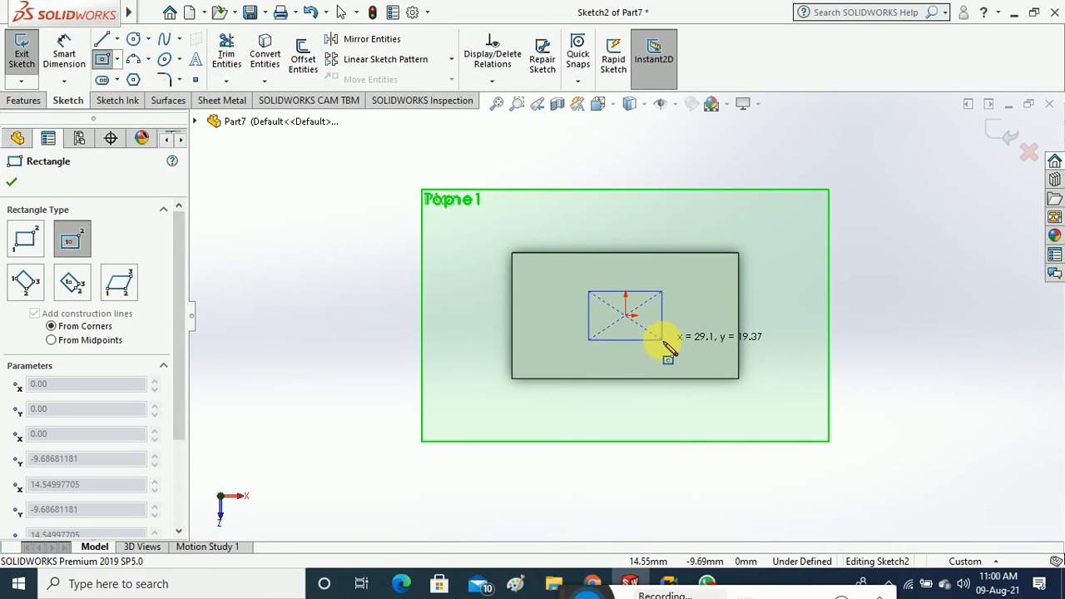
click(662, 340)
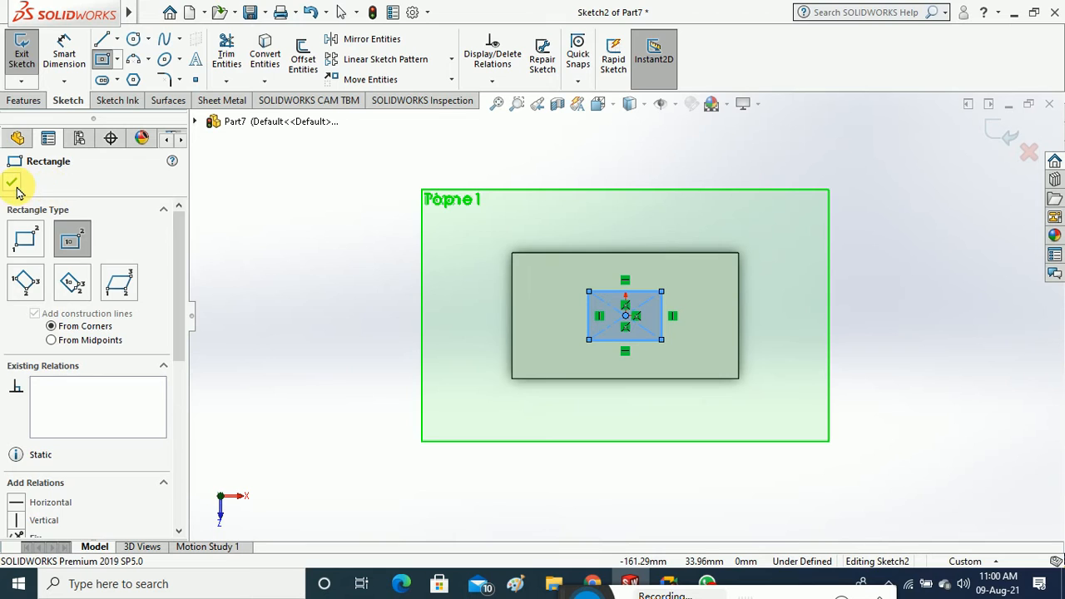
click(17, 138)
Exit the sketch and extrude the small rectangle upward as a blind boss 24 mm deep
click(23, 67)
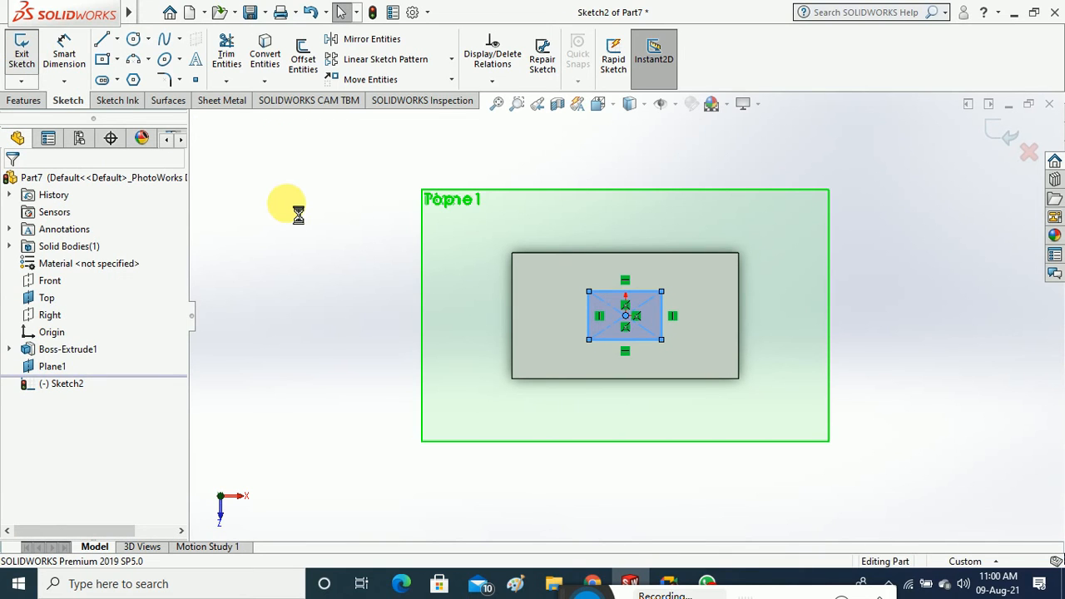
click(23, 100)
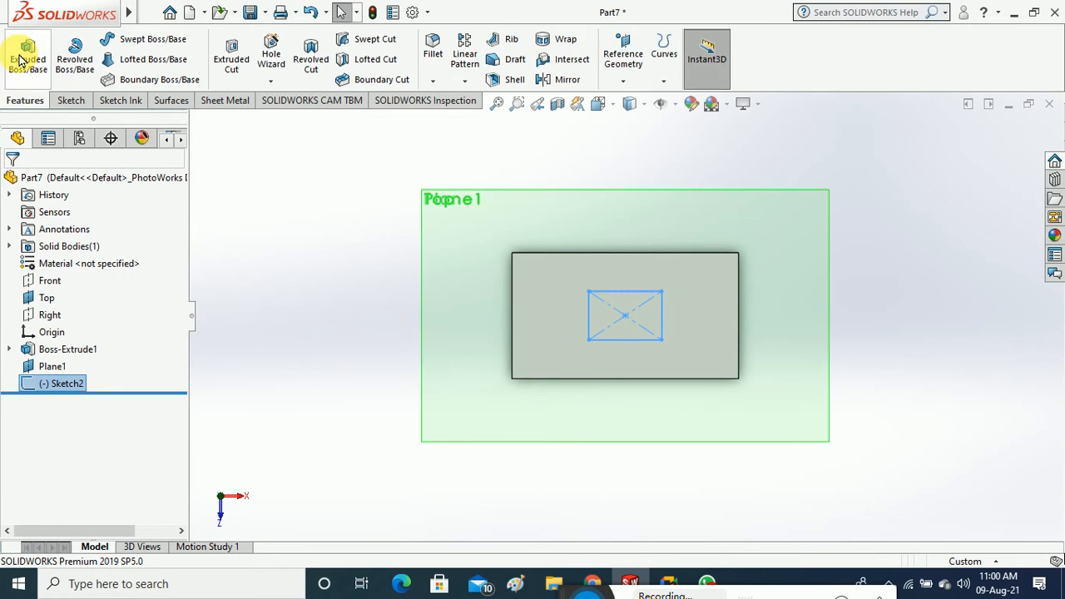
click(22, 60)
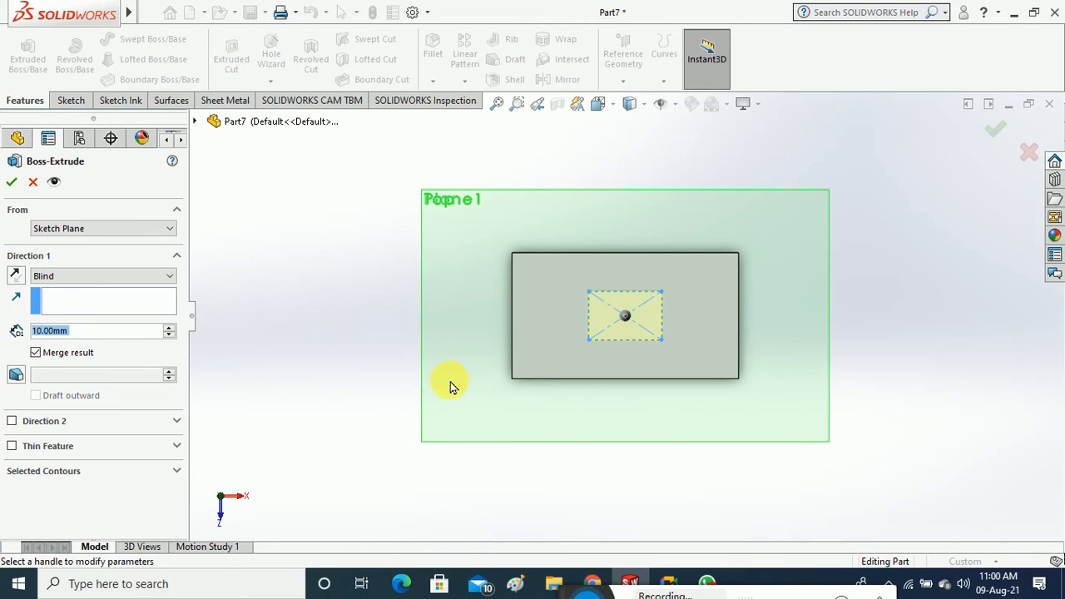
middle_drag(449, 384, 490, 178)
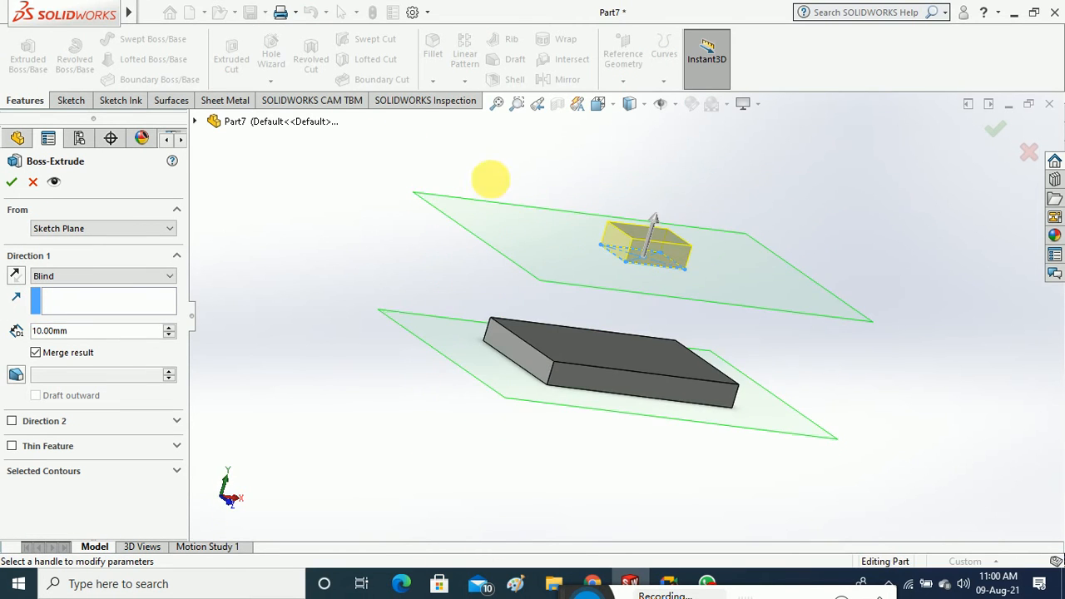
click(653, 221)
click(565, 225)
click(12, 183)
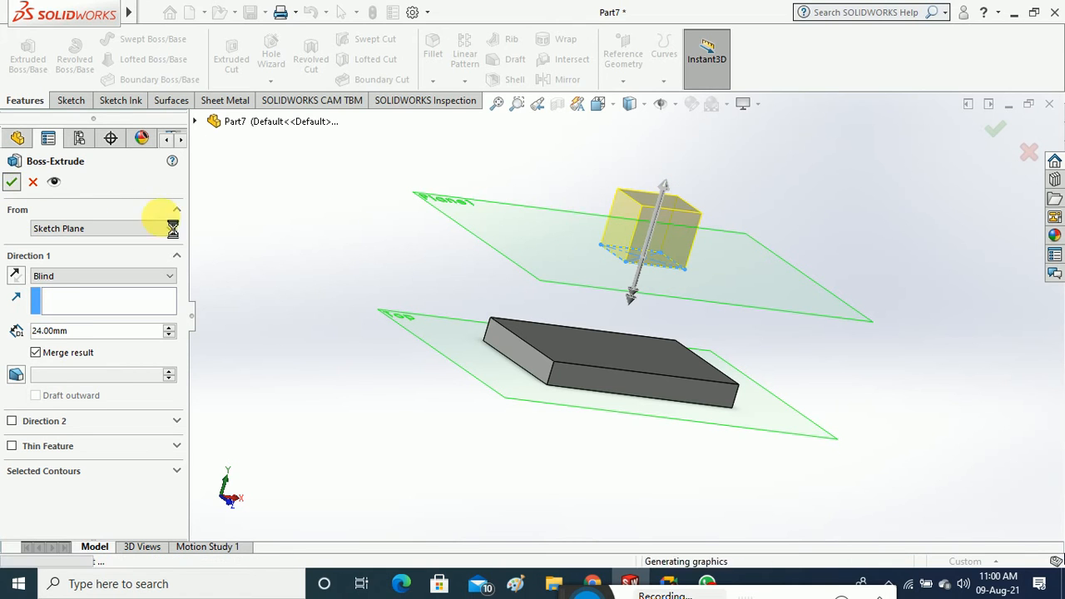
Draft the four side faces of the upper block by 10 degrees, using its top face as the neutral plane
middle_drag(350, 278, 372, 317)
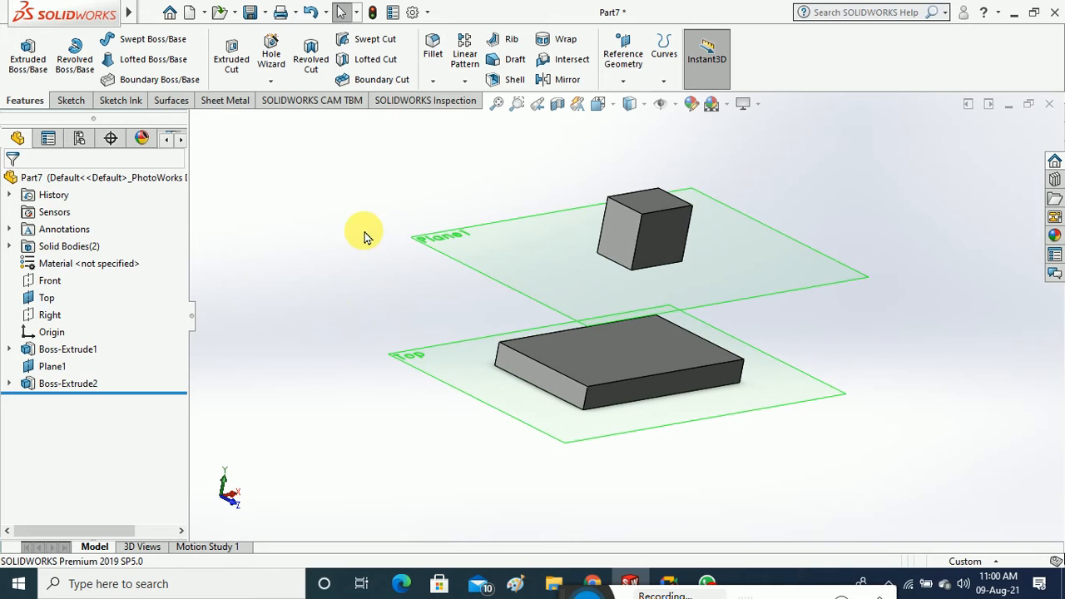
click(511, 66)
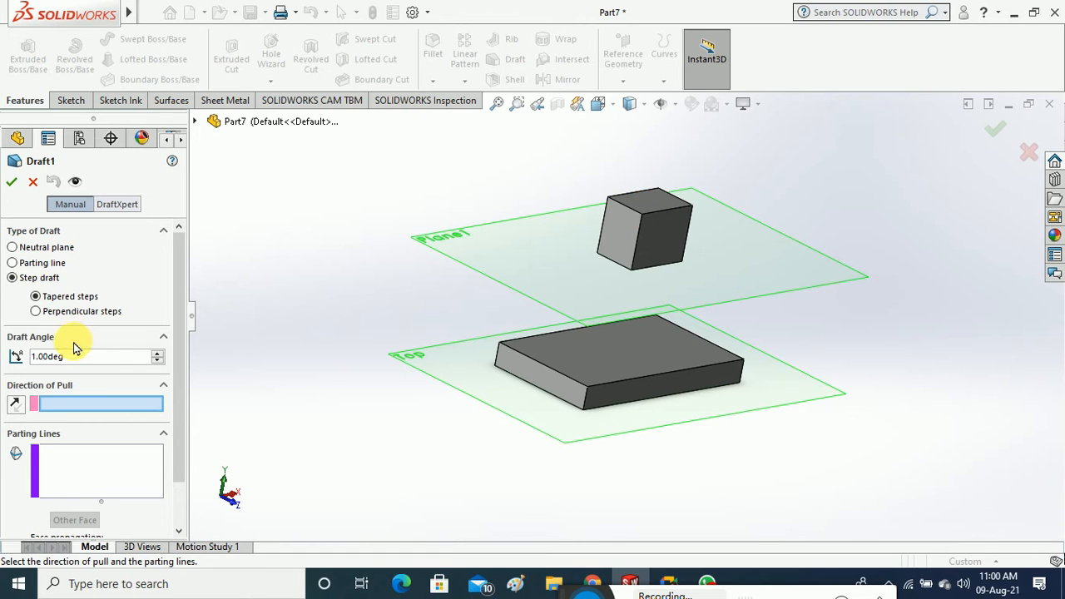
click(13, 247)
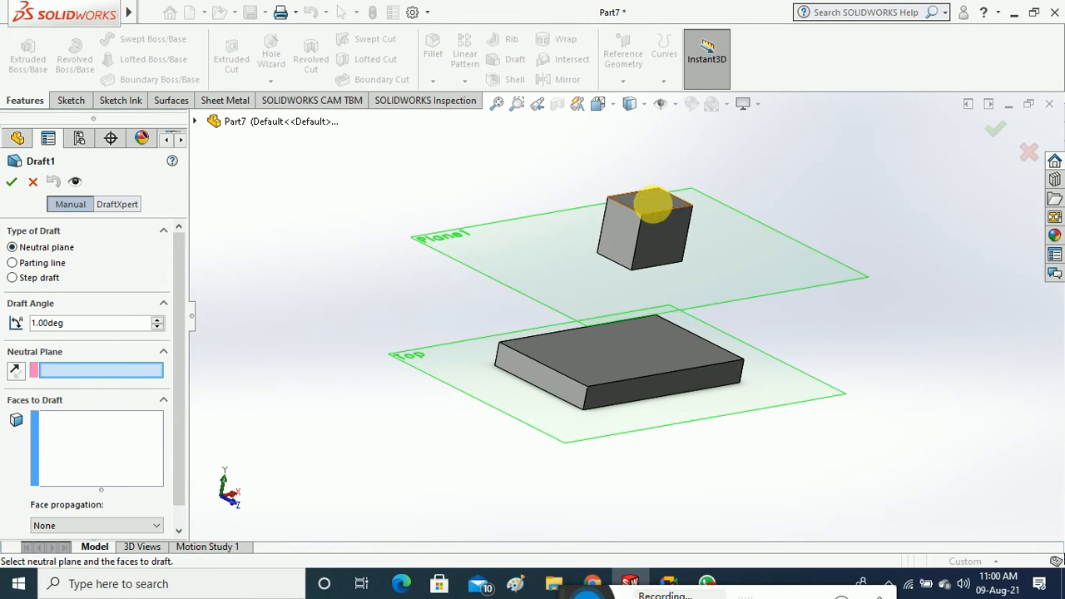
click(654, 210)
click(618, 243)
mouse_move(635, 262)
middle_down()
mouse_move(672, 255)
mouse_move(629, 277)
mouse_move(613, 238)
mouse_move(613, 304)
mouse_move(630, 243)
middle_up()
click(668, 255)
click(646, 238)
click(574, 204)
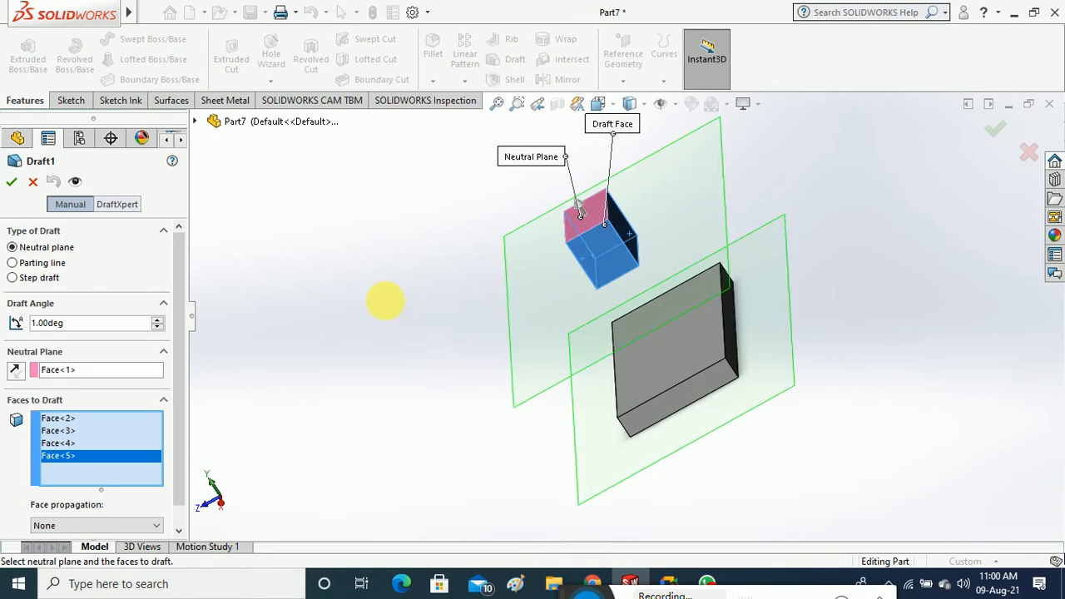
middle_drag(382, 300, 162, 431)
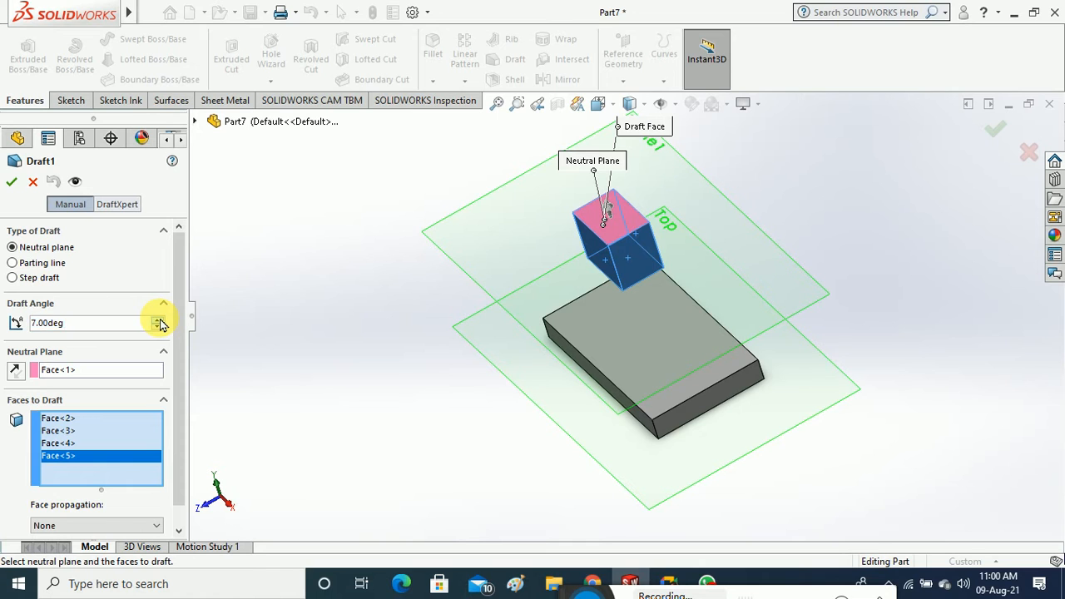
click(12, 182)
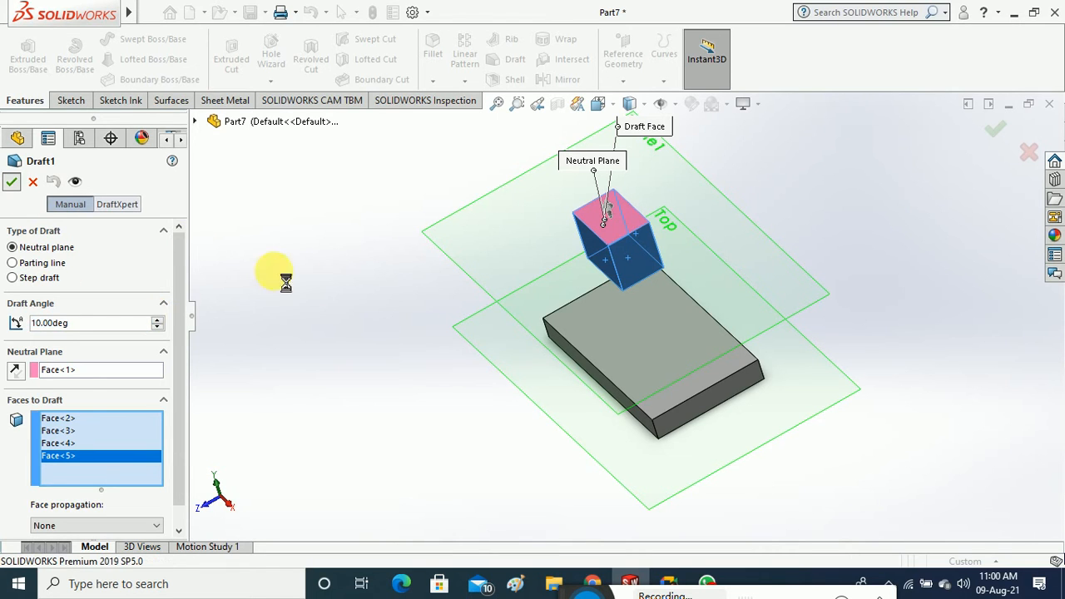
Start a constant size fillet on the tapered block and select eight of its edges, including the top edges and slanted corner edges
middle_drag(379, 291, 385, 167)
click(431, 48)
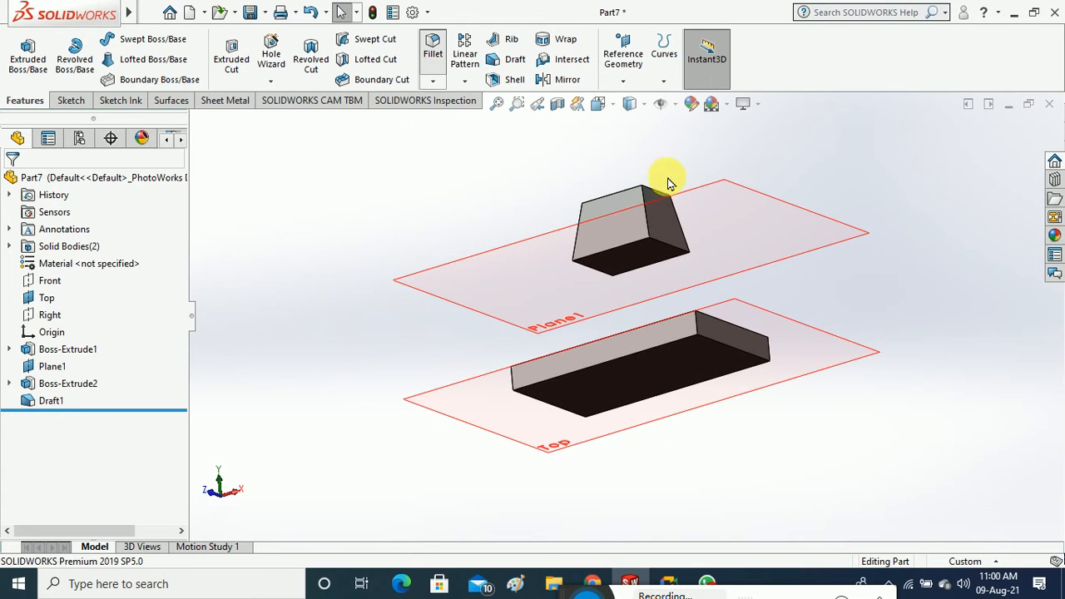
key(ctrl+7)
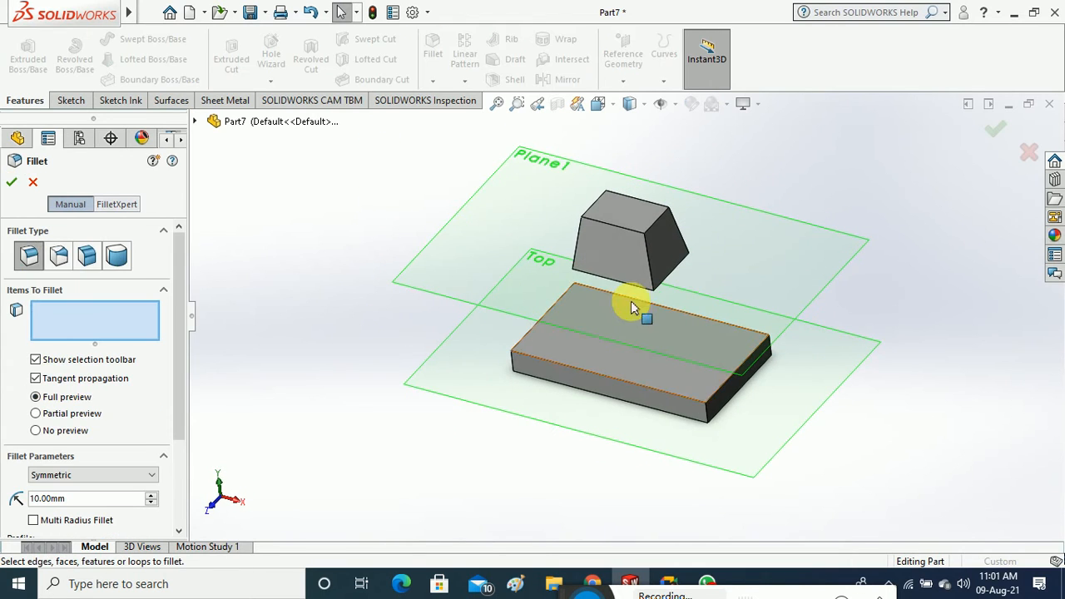
click(632, 229)
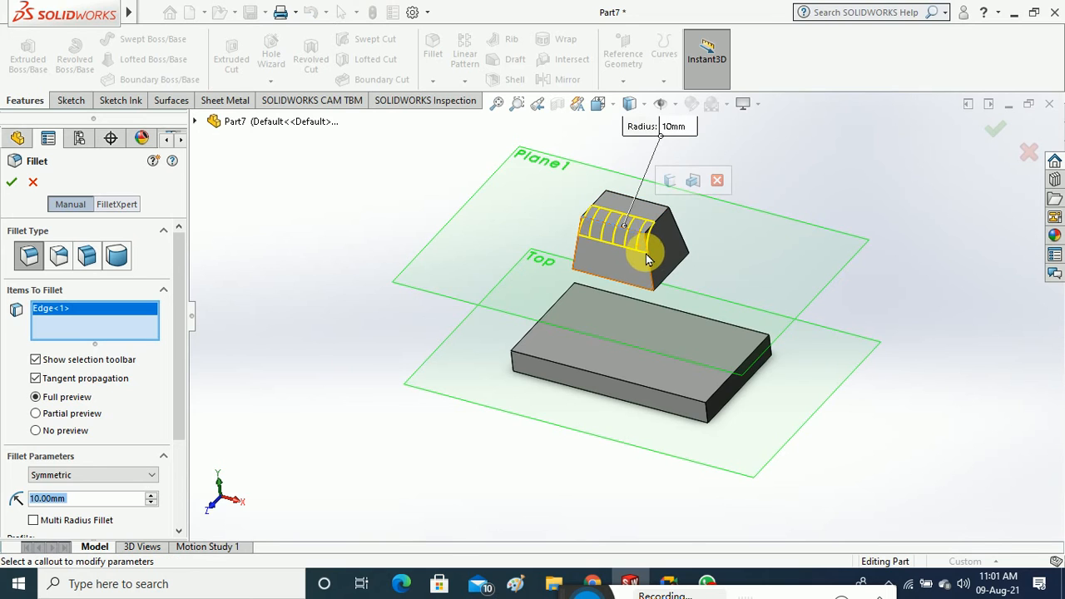
click(653, 268)
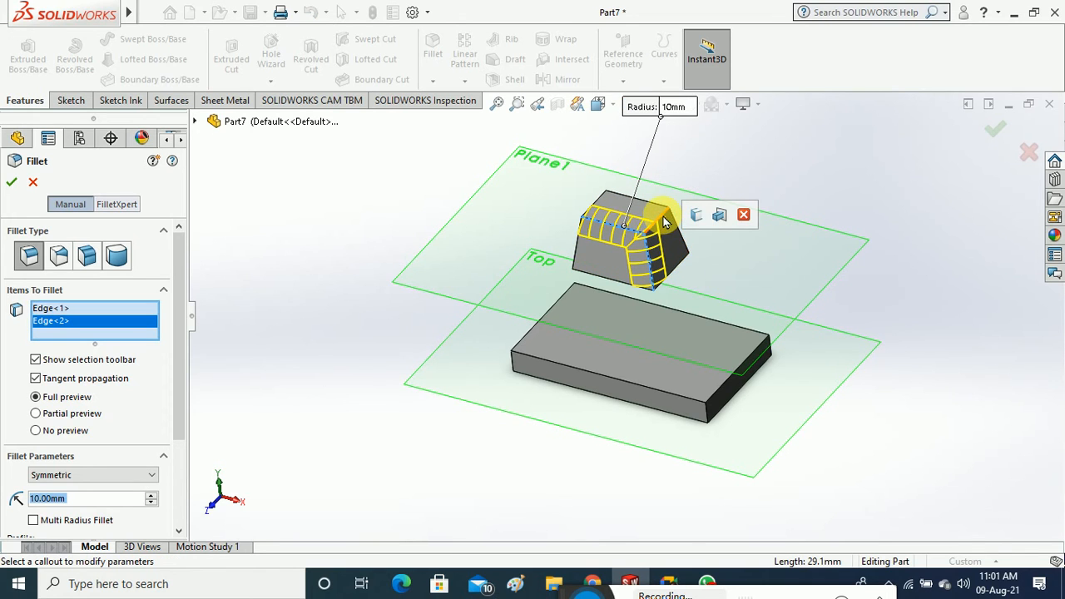
click(666, 220)
click(676, 234)
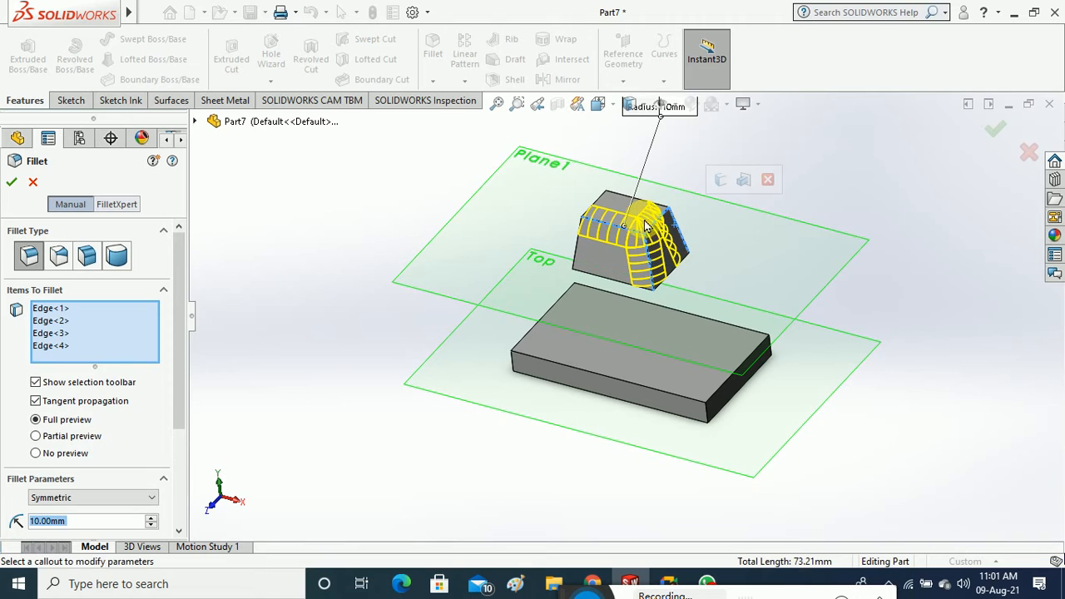
click(621, 202)
click(600, 201)
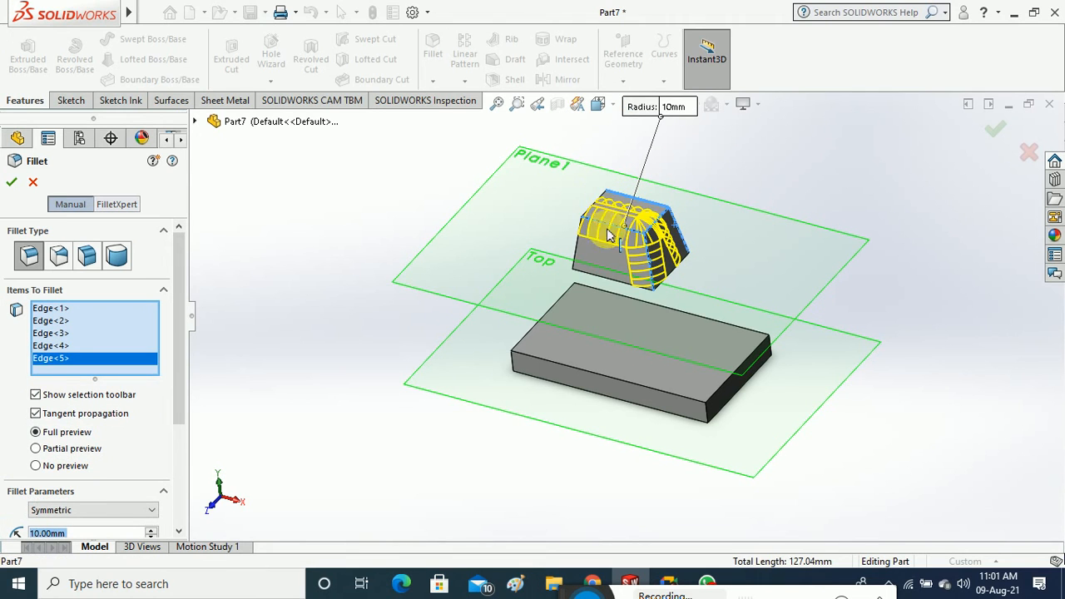
middle_drag(589, 256, 716, 377)
click(596, 260)
click(664, 256)
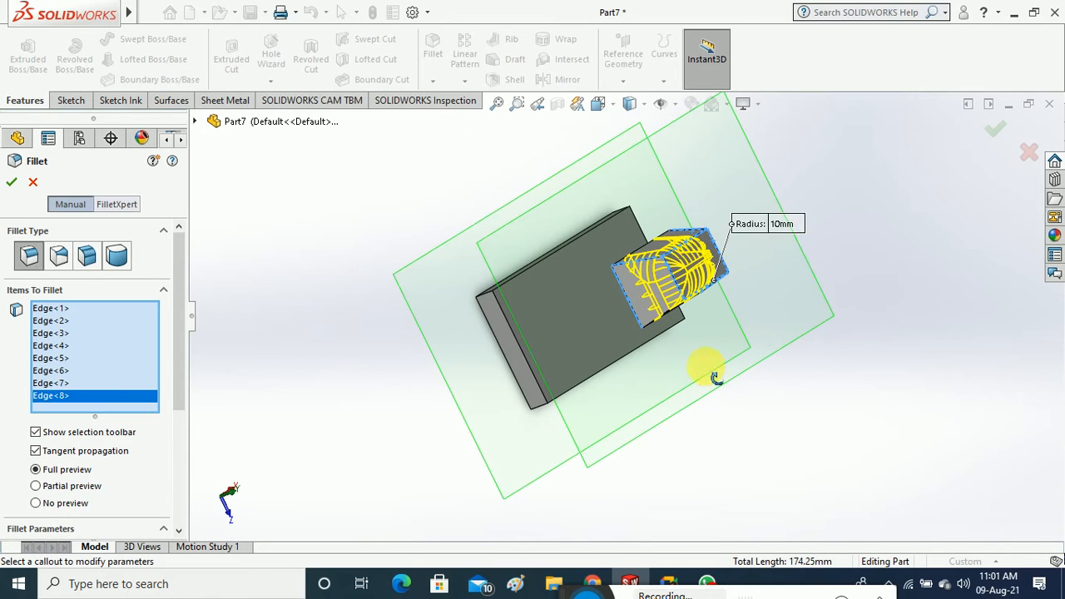
Set the symmetric fillet radius to 4 mm
drag(183, 362, 3, 456)
click(118, 451)
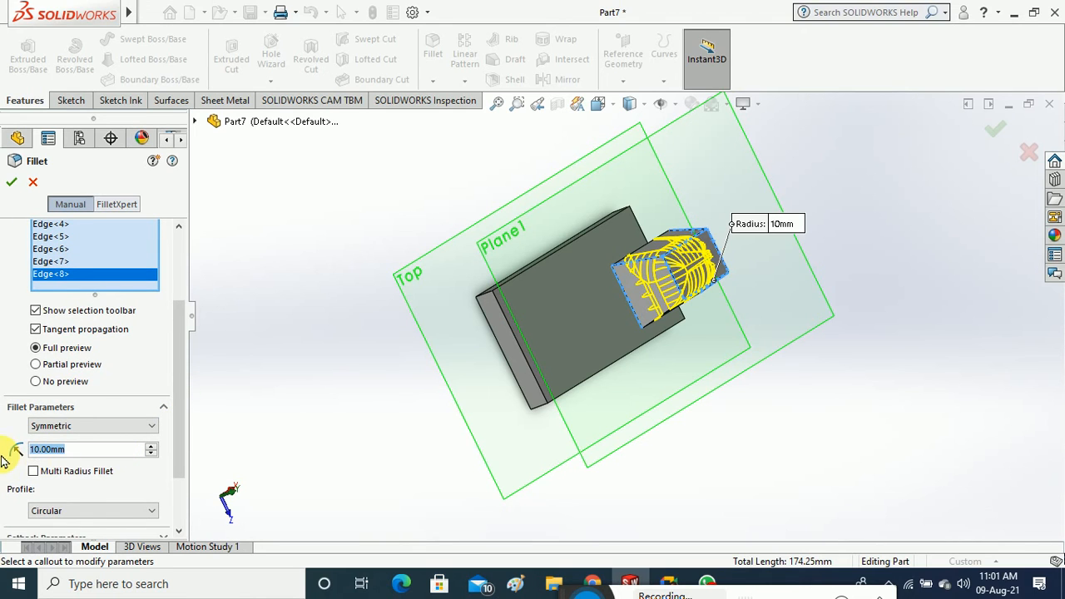
text(4)
key(Return)
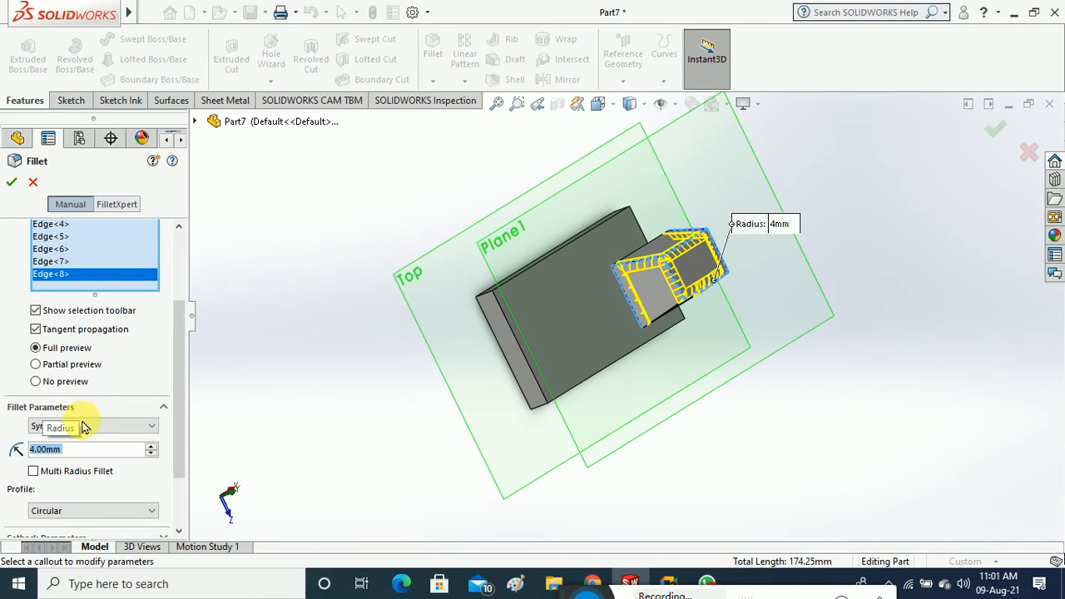
Remove the last two picked edges, a bottom edge and the adjoining slanted corner edge, from the fillet selection
middle_drag(383, 353, 445, 171)
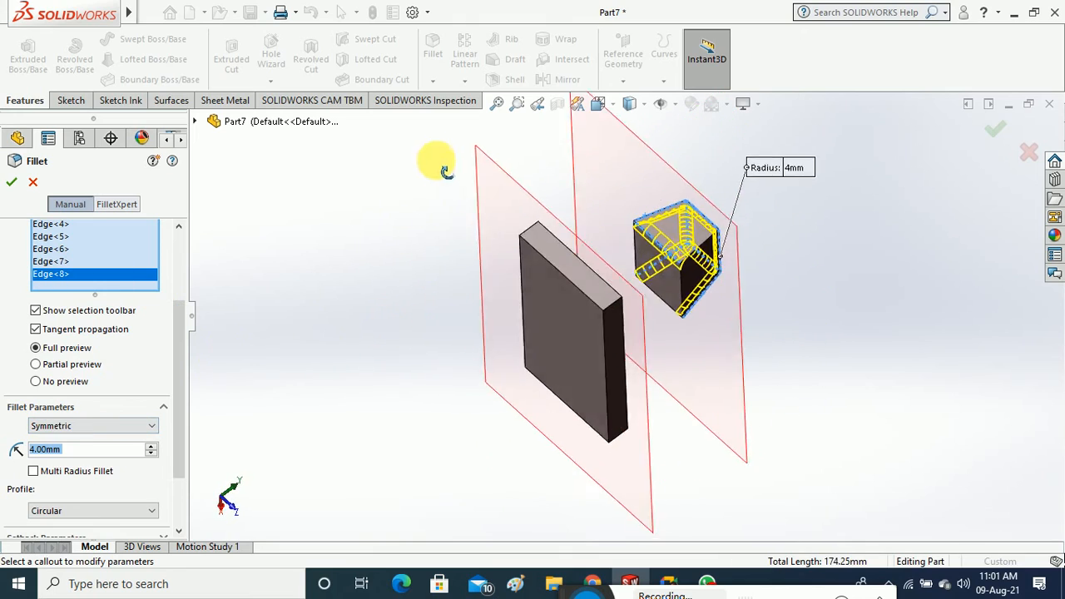
mouse_move(435, 209)
middle_down()
mouse_move(381, 278)
mouse_move(309, 288)
mouse_move(346, 249)
mouse_move(395, 255)
mouse_move(440, 191)
mouse_move(424, 207)
middle_up()
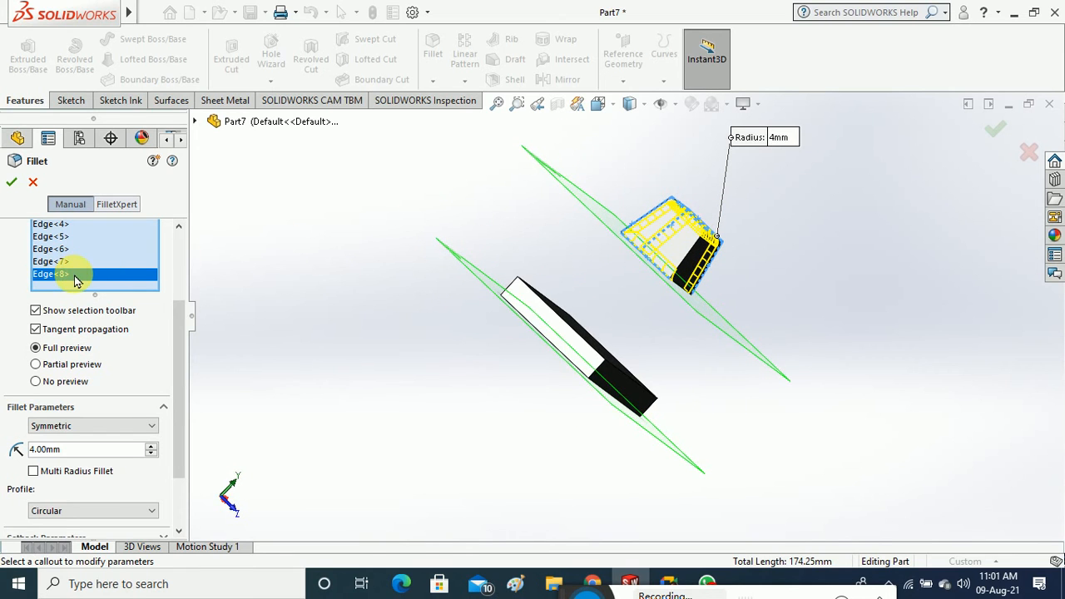
key(ctrl+7)
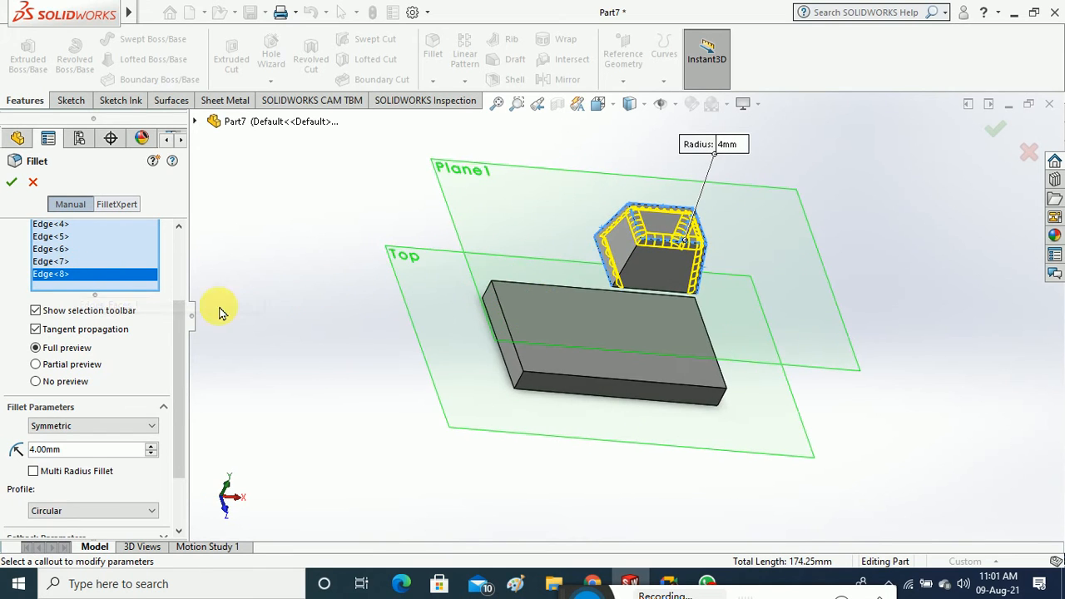
right_click(82, 281)
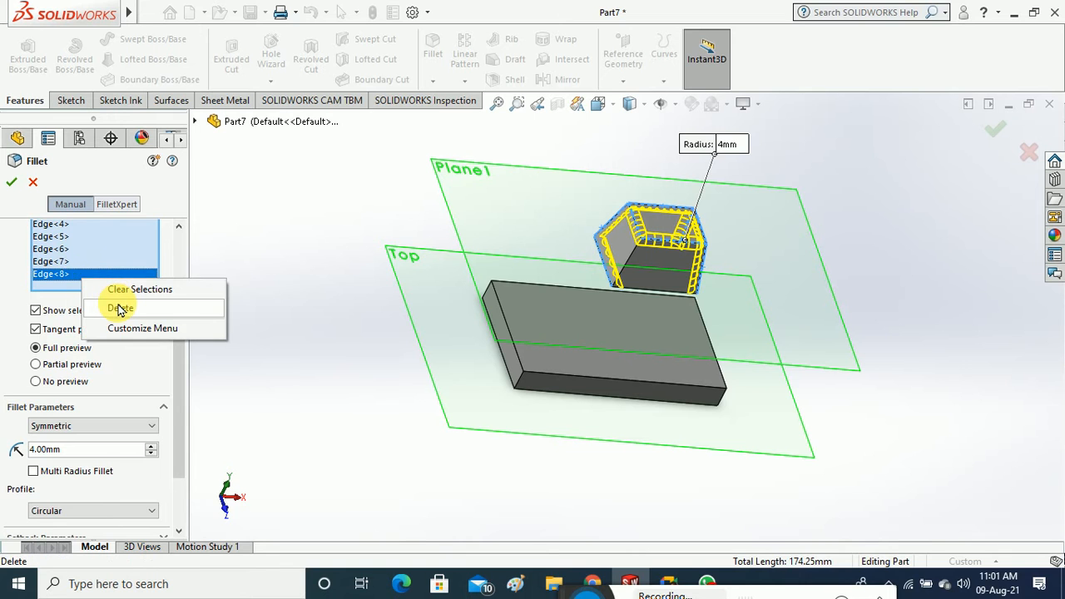
click(120, 309)
key(ctrl+shift+z)
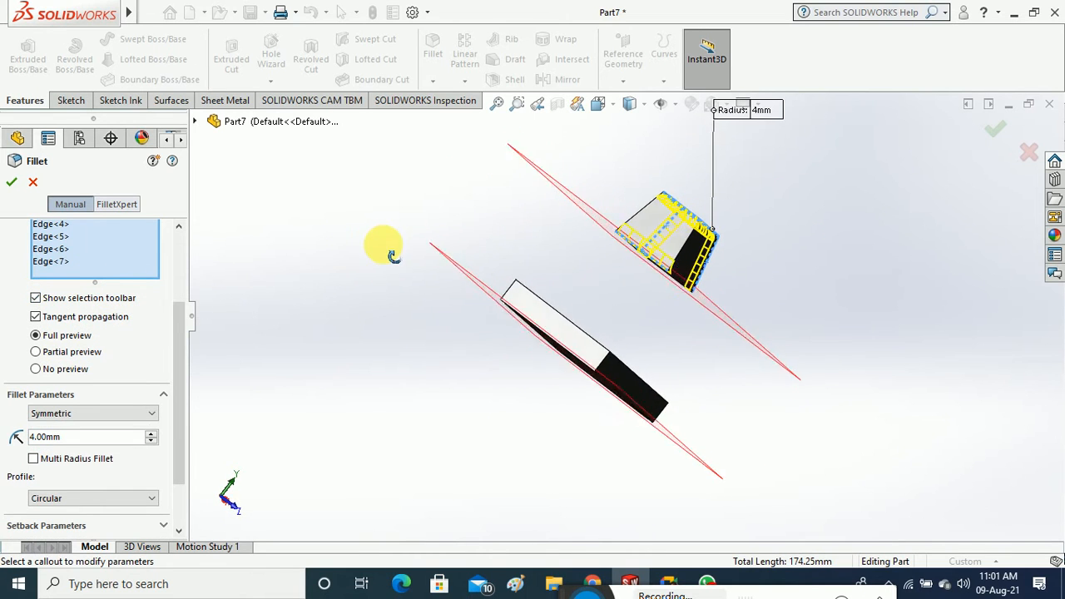
click(55, 263)
right_click(55, 263)
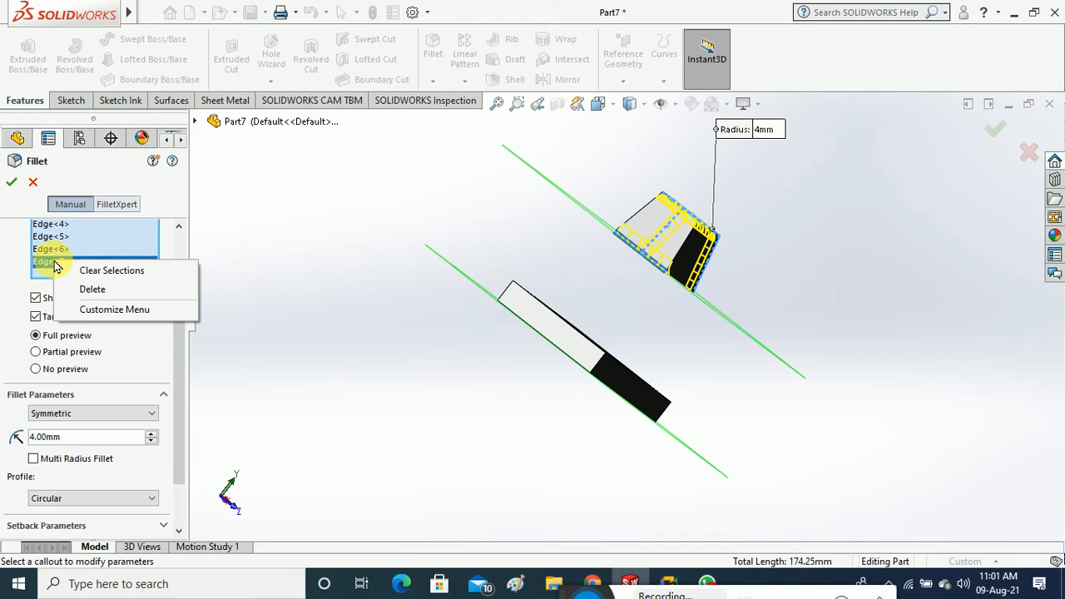
click(91, 288)
Add the two remaining slanted corner edges of the tapered block to the selection and apply the fillet
middle_drag(244, 278, 499, 300)
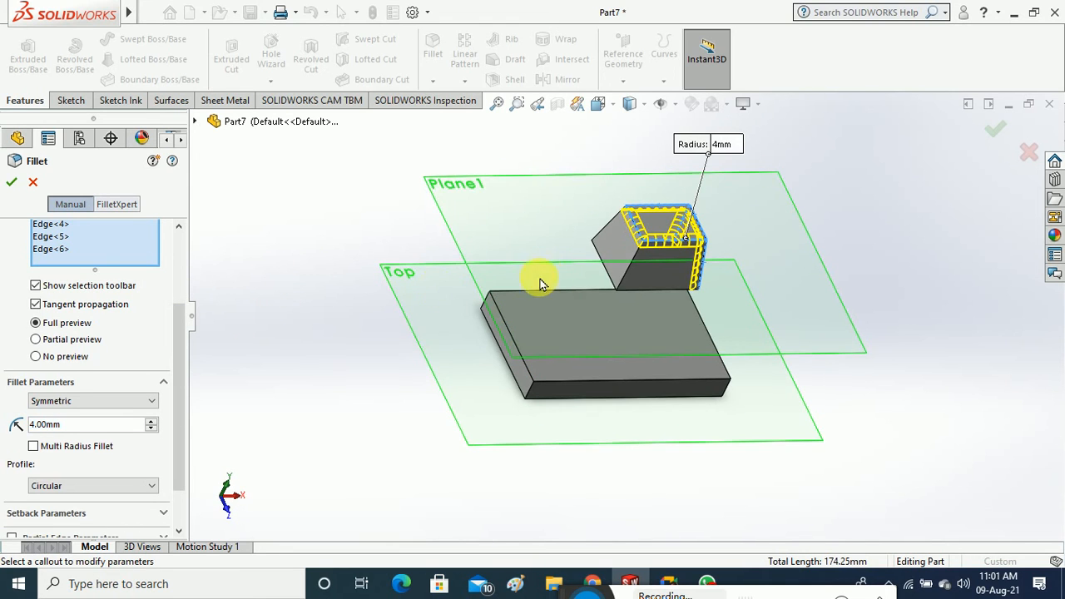
click(625, 282)
middle_drag(343, 204, 577, 233)
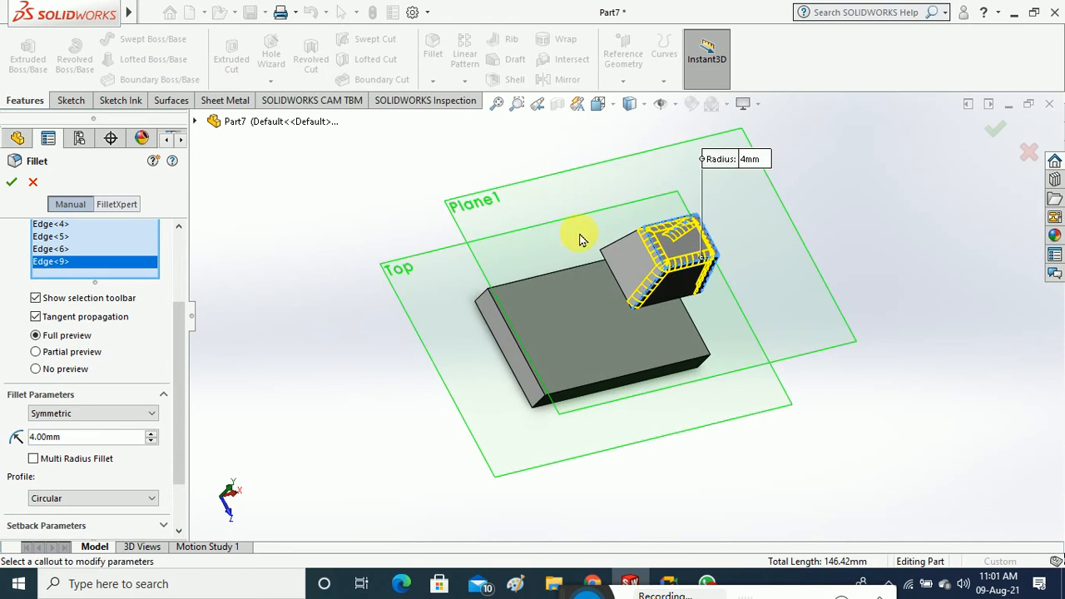
middle_drag(380, 202, 383, 266)
click(11, 186)
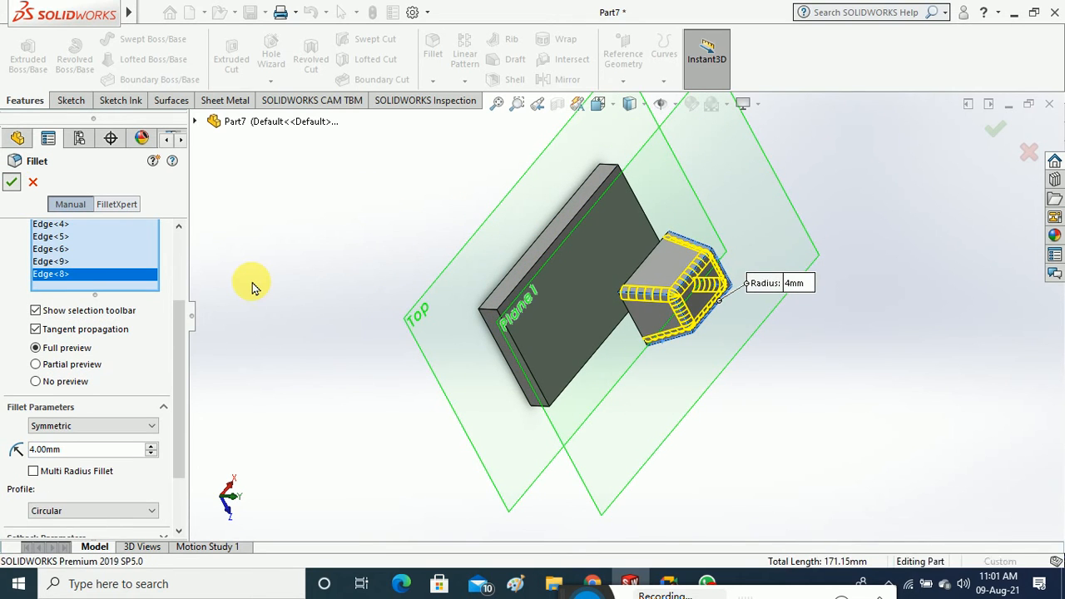
Shell the filleted tapered block to a 2 mm wall thickness, removing its flat base face
middle_drag(291, 287, 388, 238)
click(71, 100)
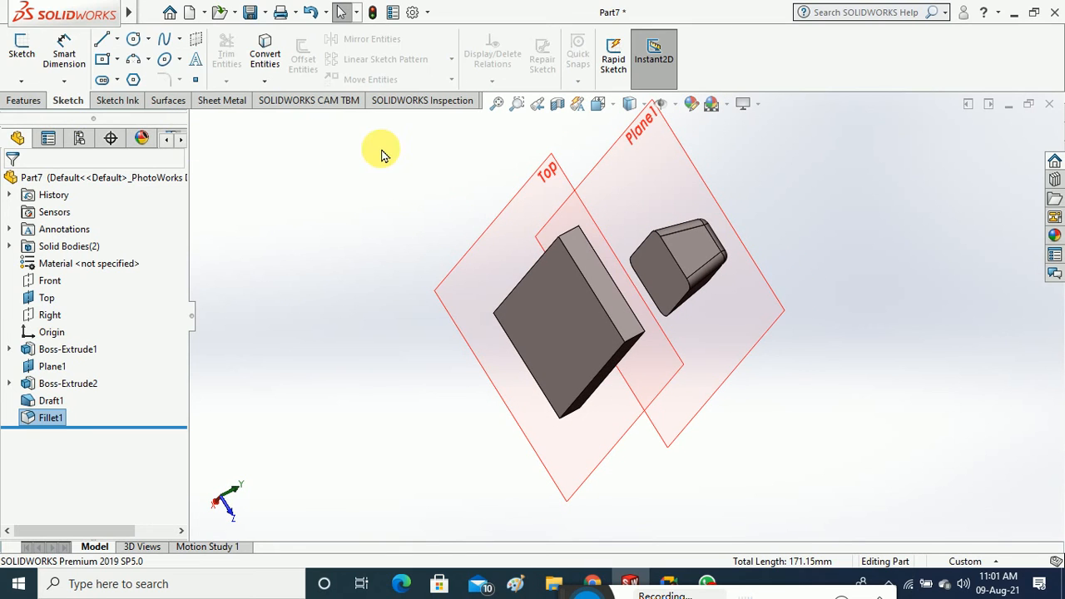
click(20, 100)
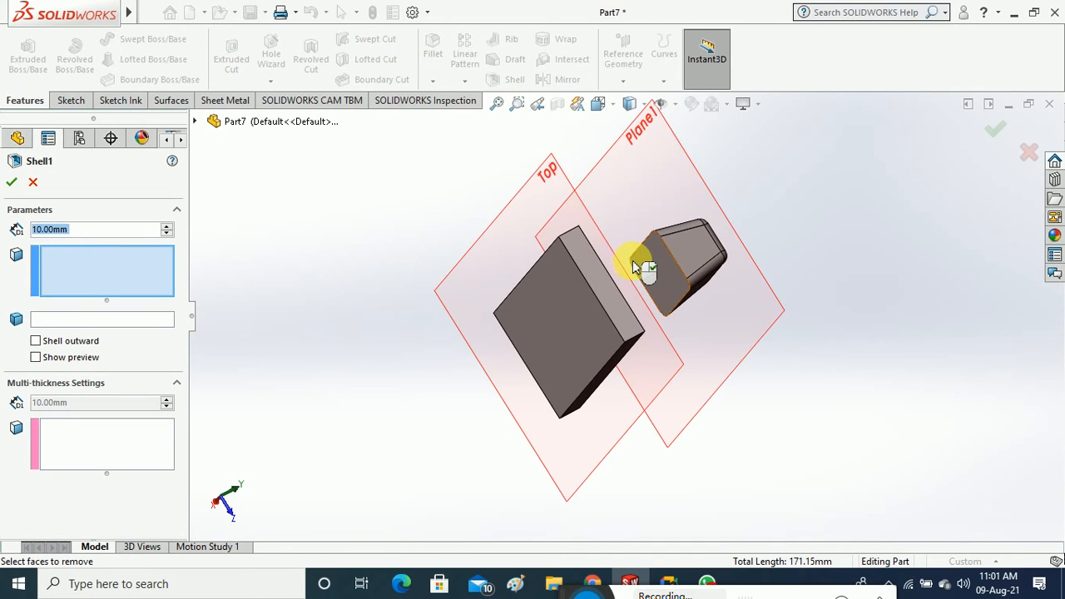
click(651, 268)
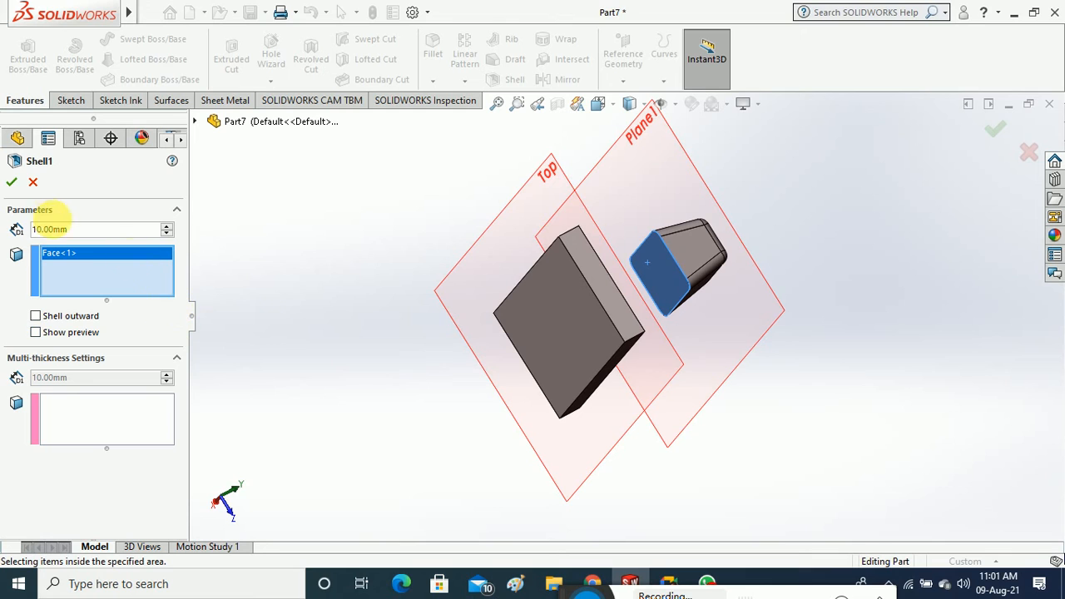
drag(117, 229, 13, 237)
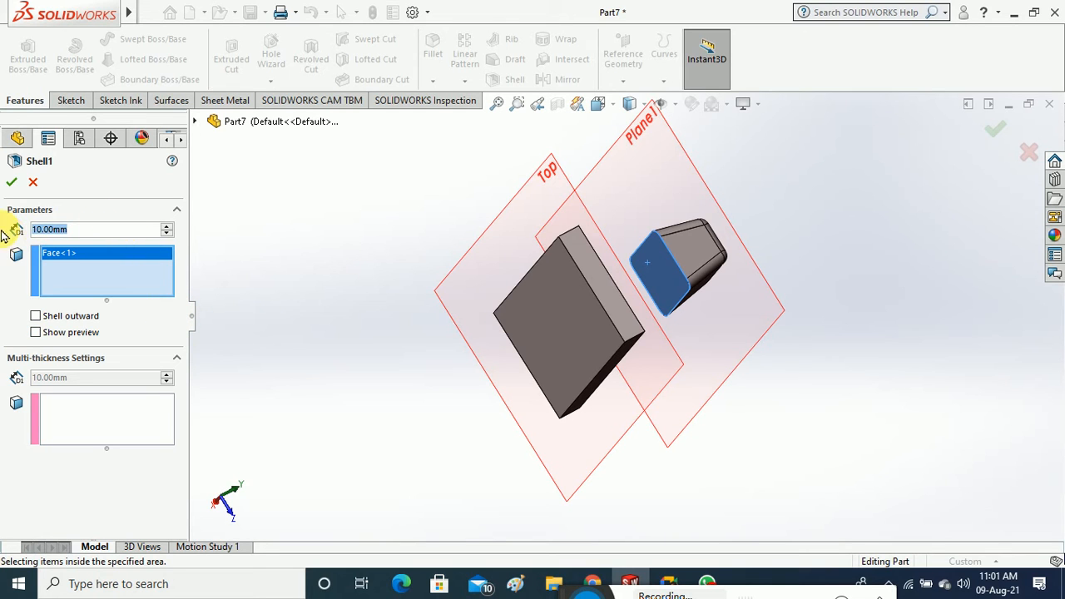
text(2)
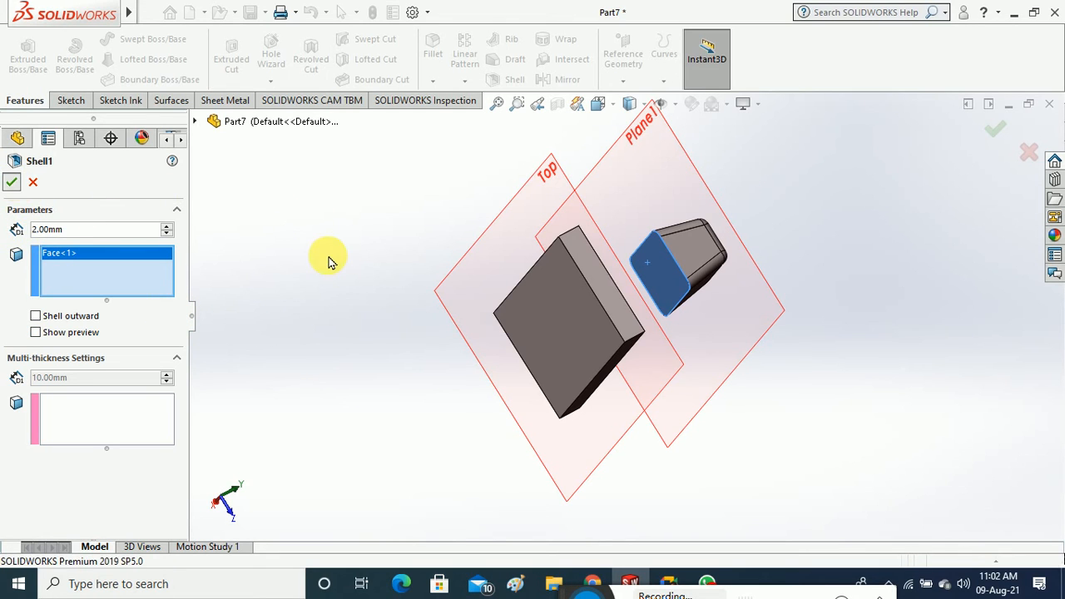
key(Return)
Start an Indent feature with the rectangular base block as the target body
middle_drag(355, 285, 408, 524)
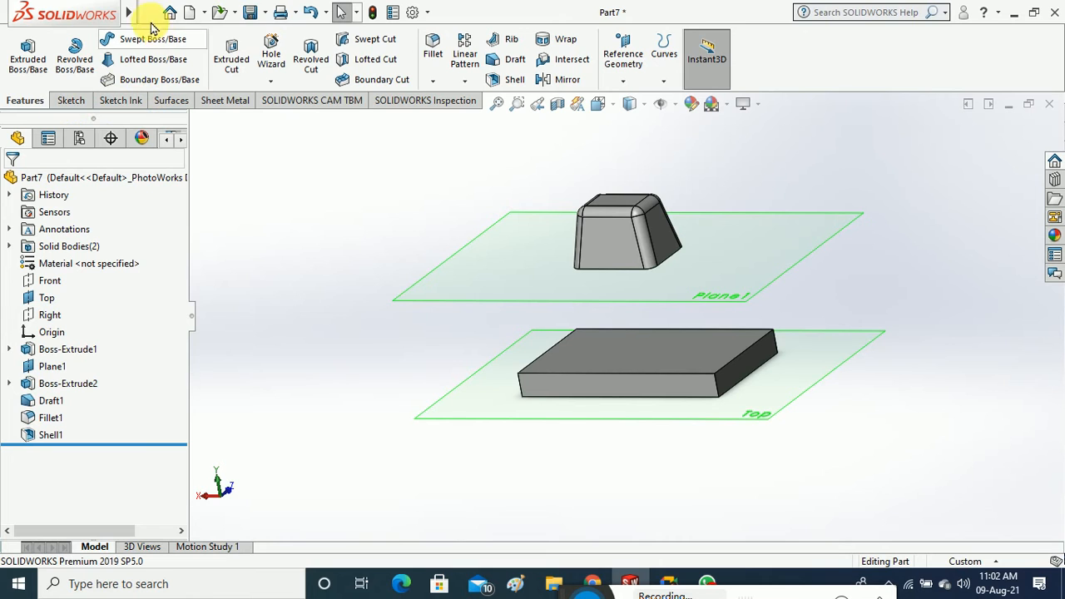
click(150, 12)
click(235, 13)
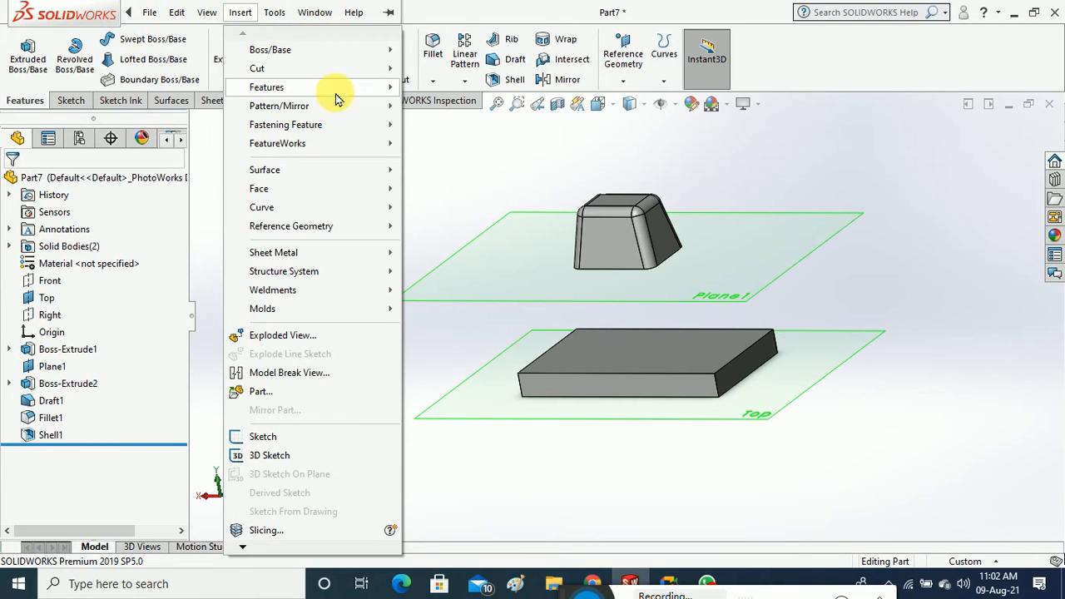
mouse_move(337, 98)
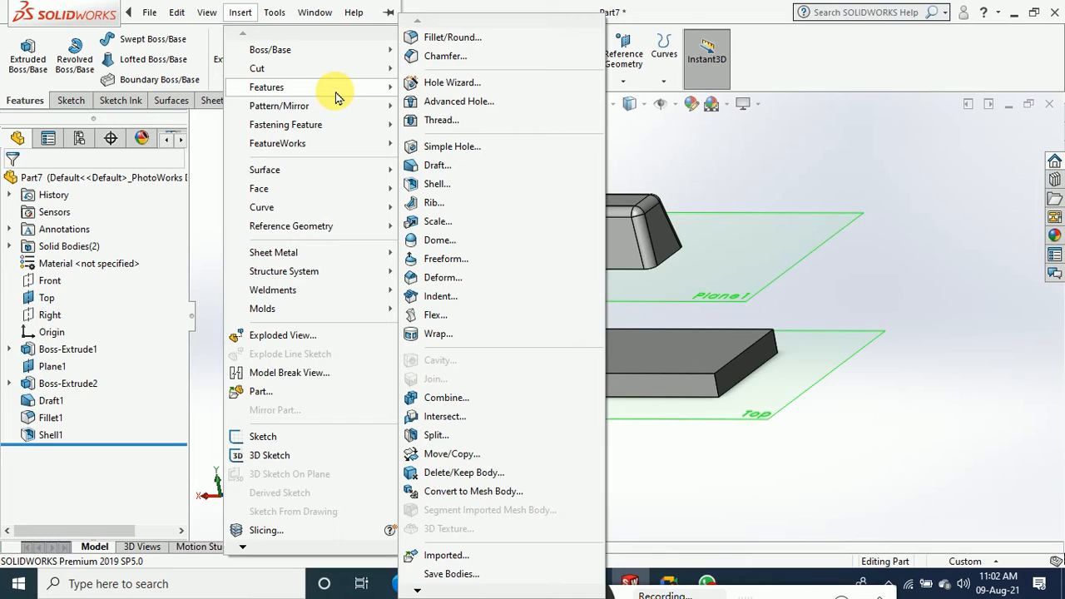
click(459, 304)
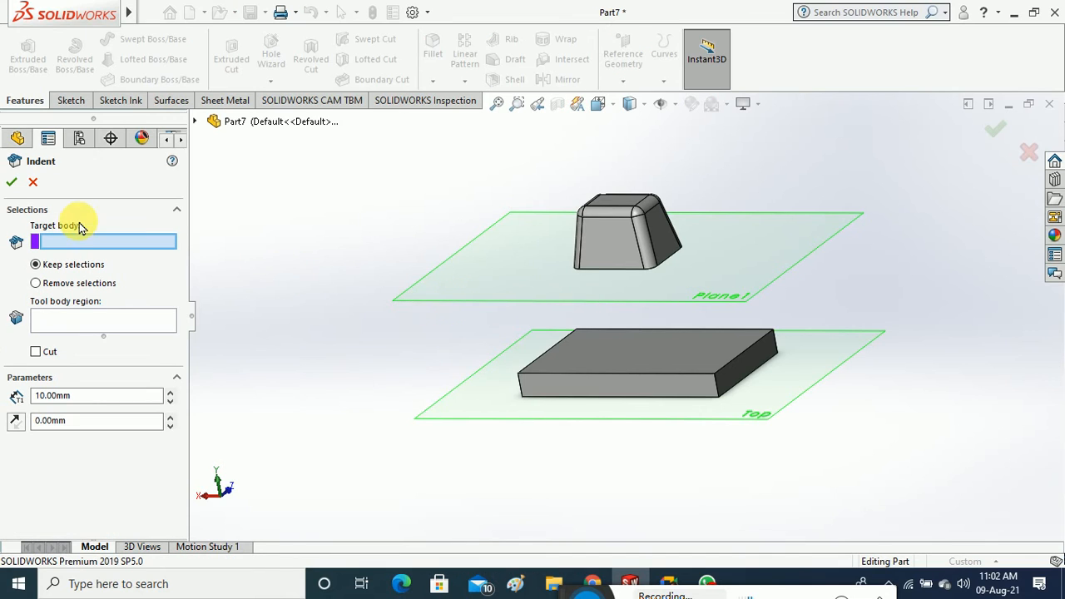
click(635, 367)
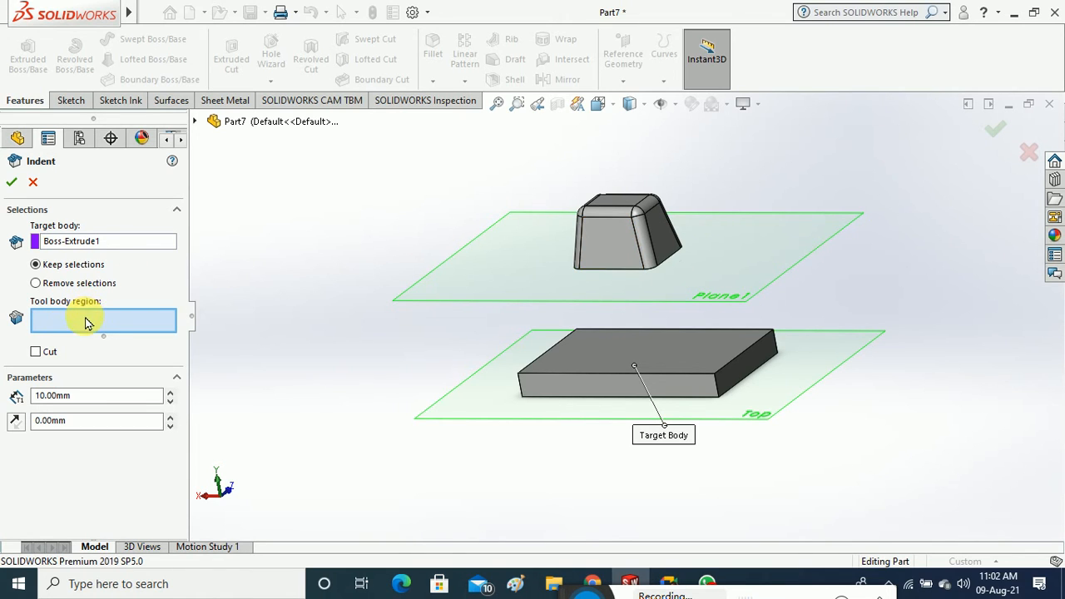
Pick seven inner faces of the hollow tapered body, including its rounded corners, as the tool body region
mouse_move(418, 367)
middle_down()
mouse_move(451, 233)
mouse_move(447, 171)
mouse_move(665, 269)
mouse_move(676, 243)
middle_up()
click(636, 274)
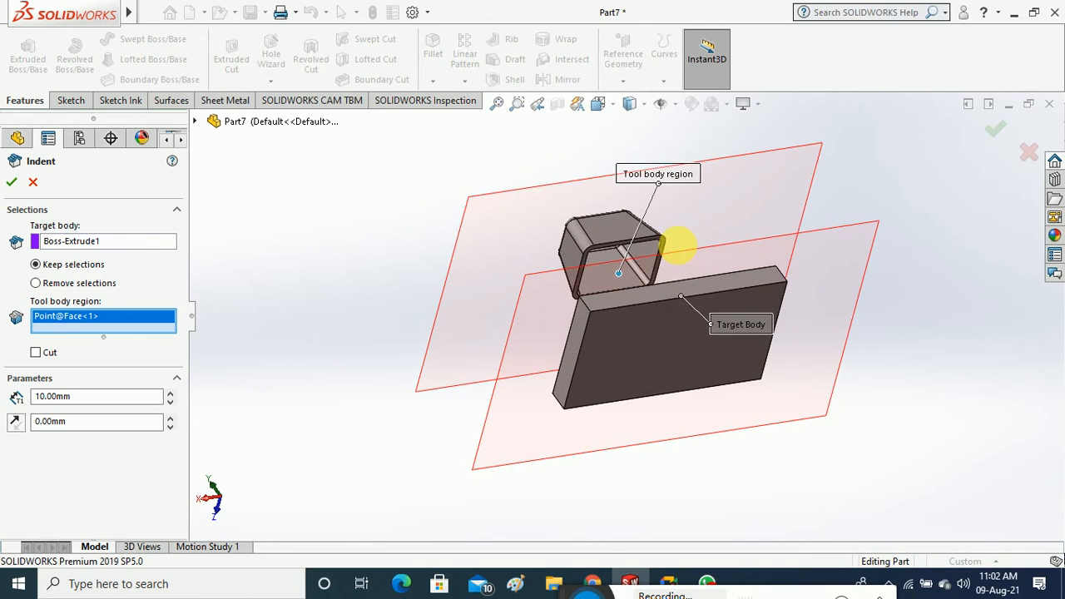
scroll(640, 261, down, 5)
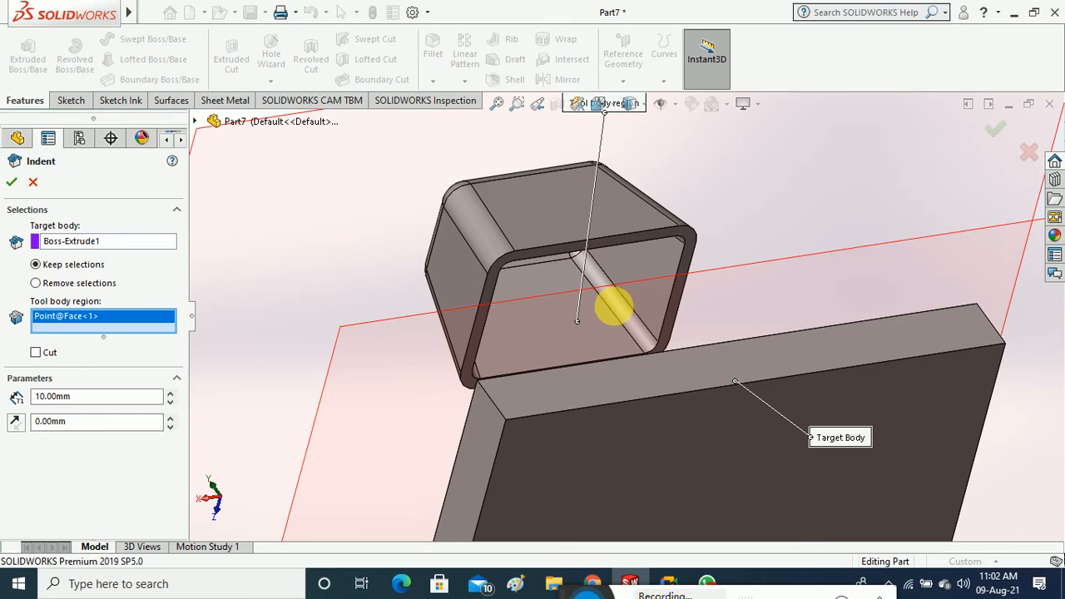
click(616, 307)
click(662, 293)
middle_drag(661, 293, 646, 409)
click(669, 201)
click(656, 195)
click(509, 229)
click(571, 254)
Add two more inner faces of the hollow body to the tool body region and try to apply the indent
middle_drag(588, 339, 588, 244)
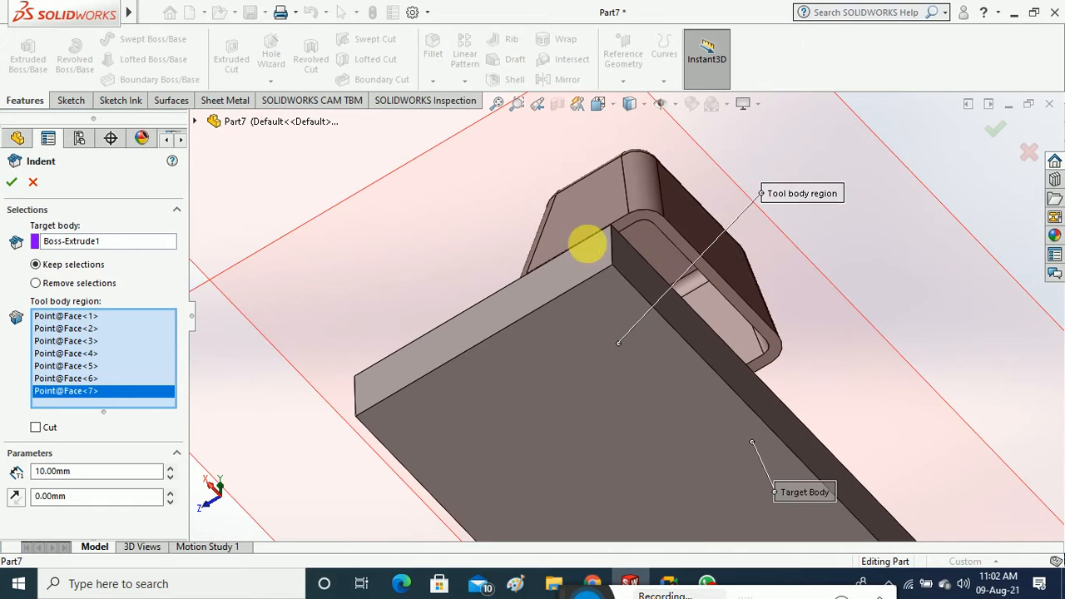
click(723, 275)
middle_drag(689, 288, 721, 309)
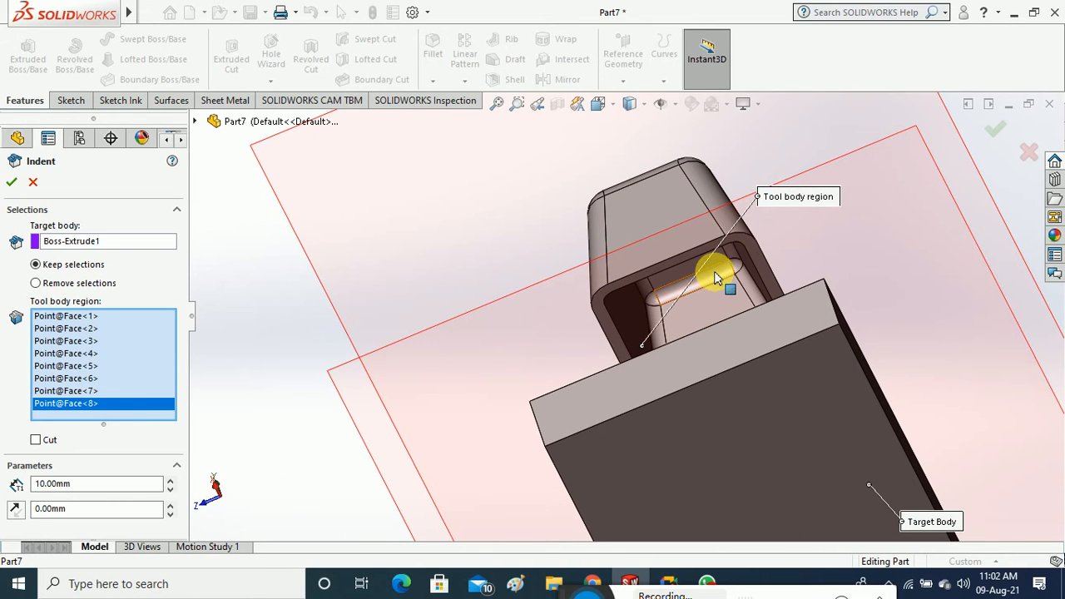
click(716, 281)
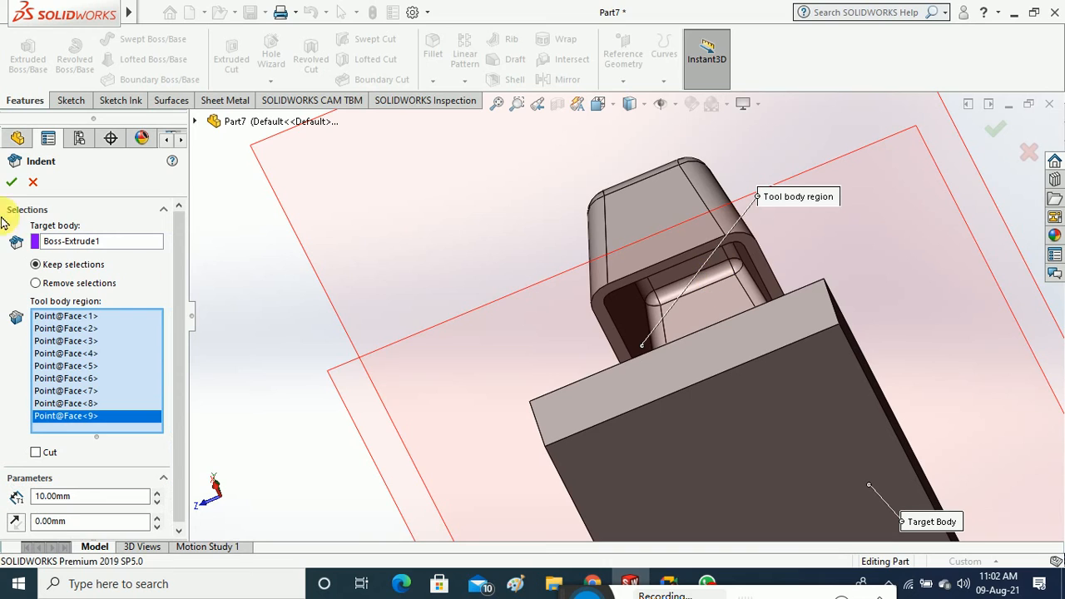
click(11, 184)
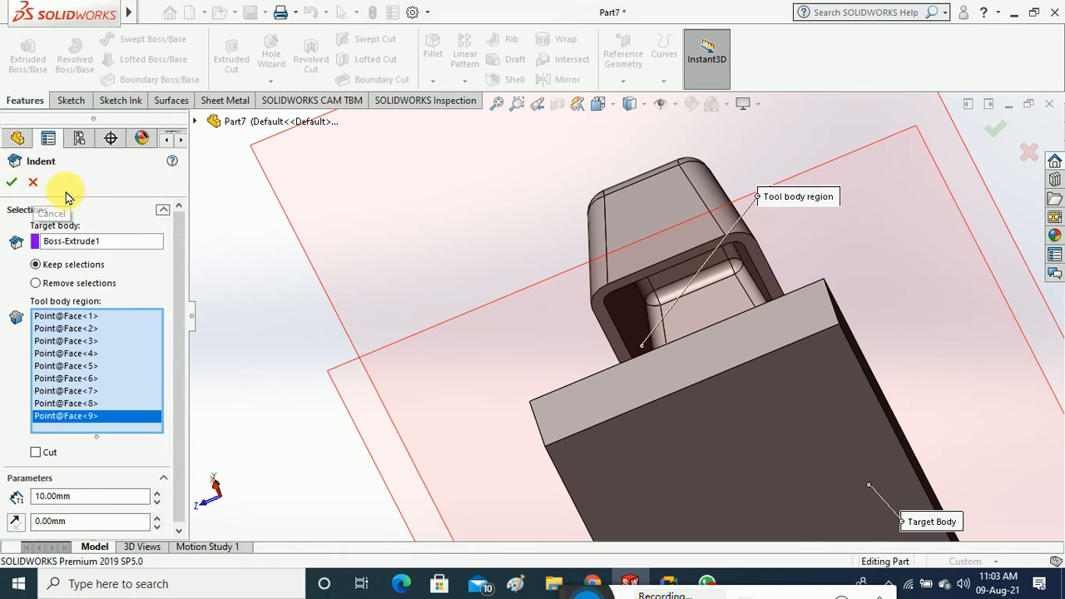
click(34, 185)
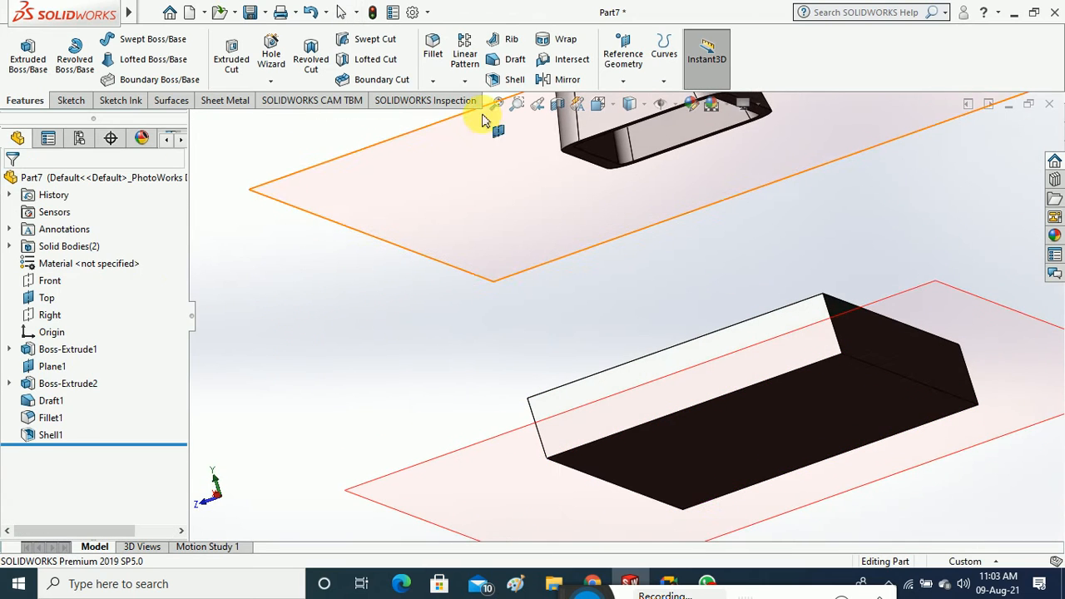
Try an Indent with the shelled tapered body as target and the base block's top face as tool body region
click(148, 13)
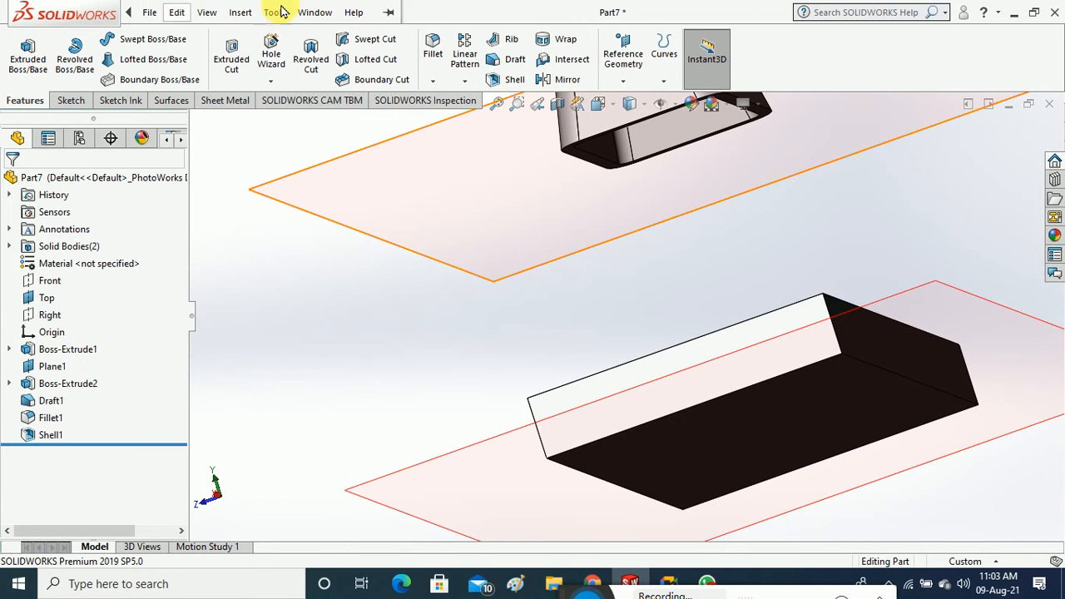
click(240, 12)
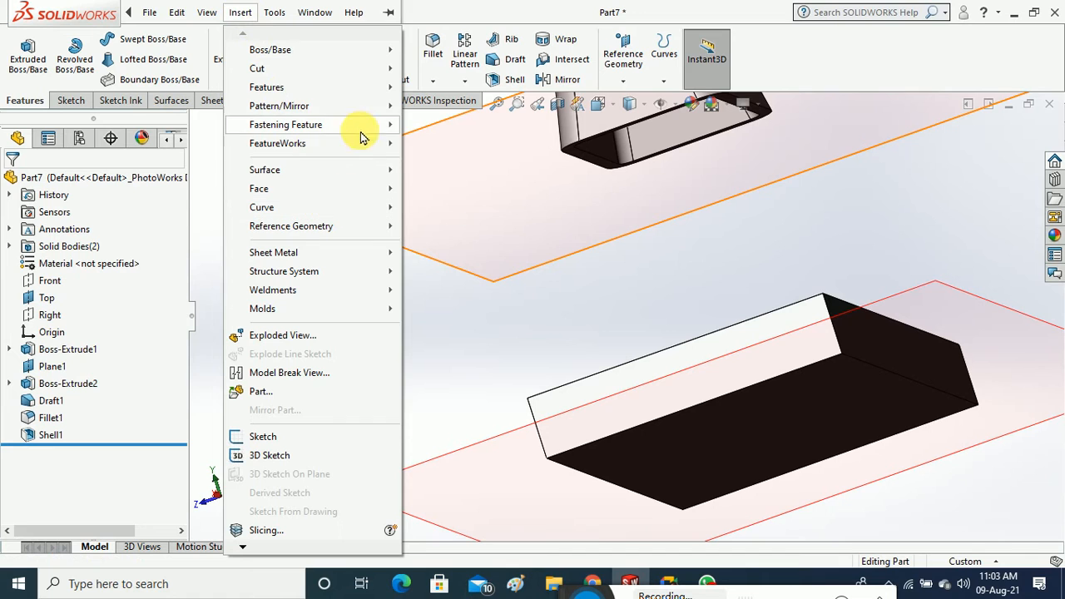
mouse_move(373, 89)
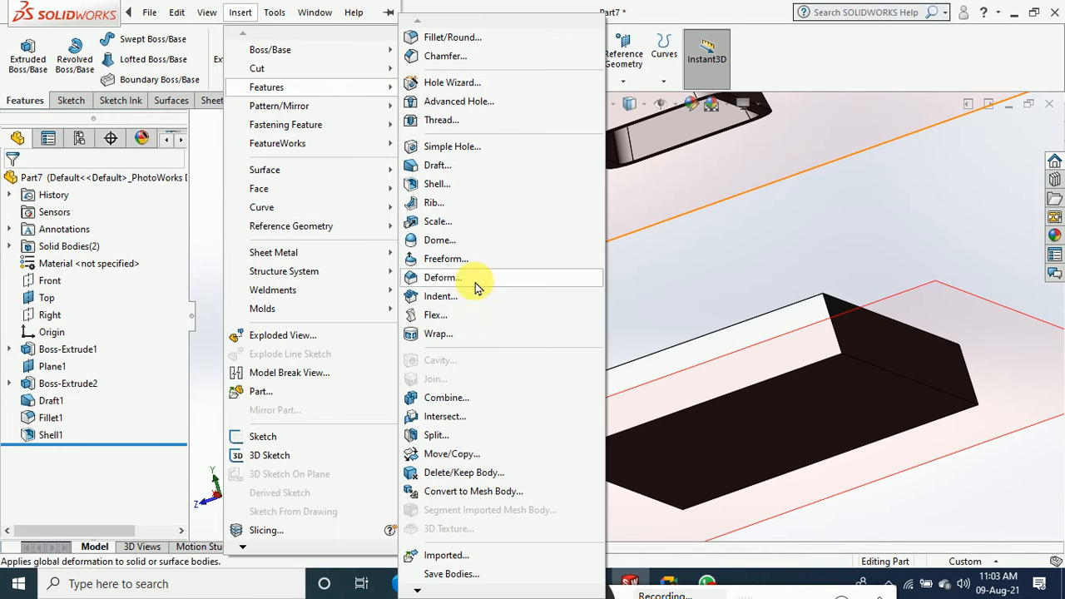
click(449, 298)
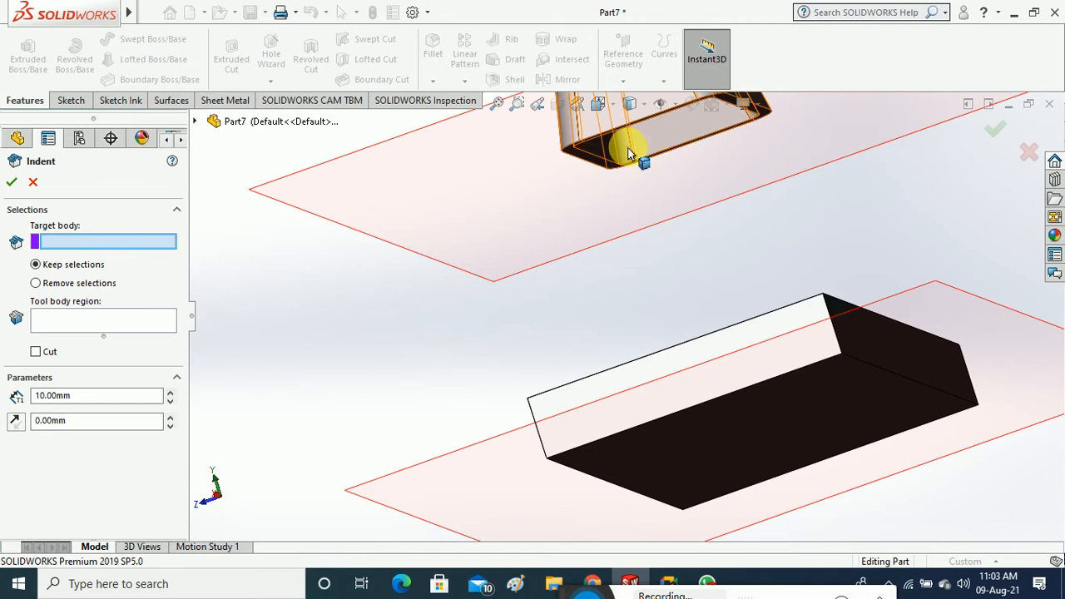
click(637, 185)
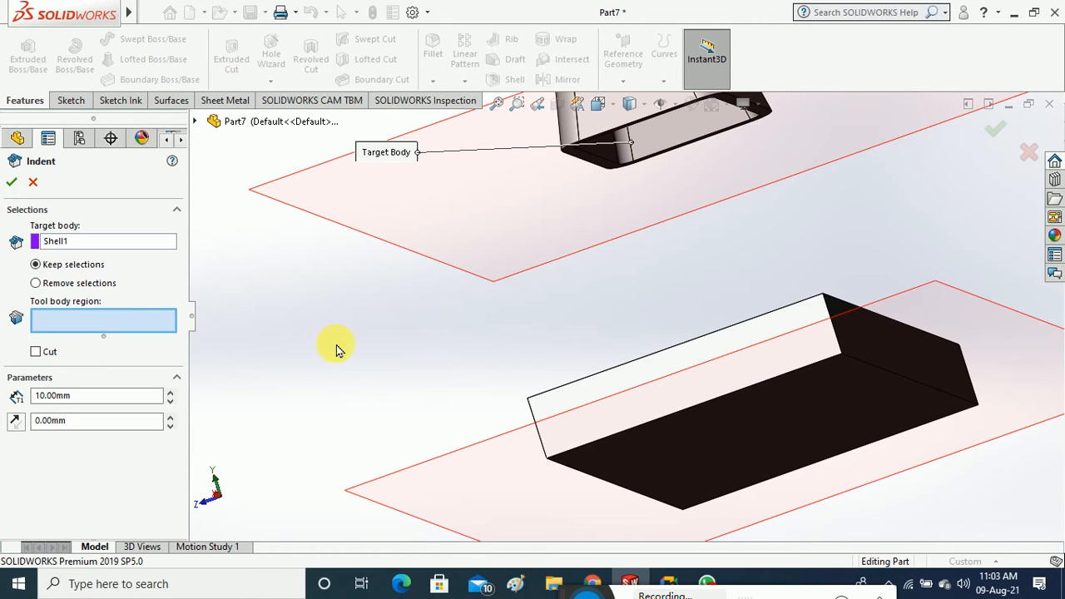
middle_drag(433, 326, 452, 380)
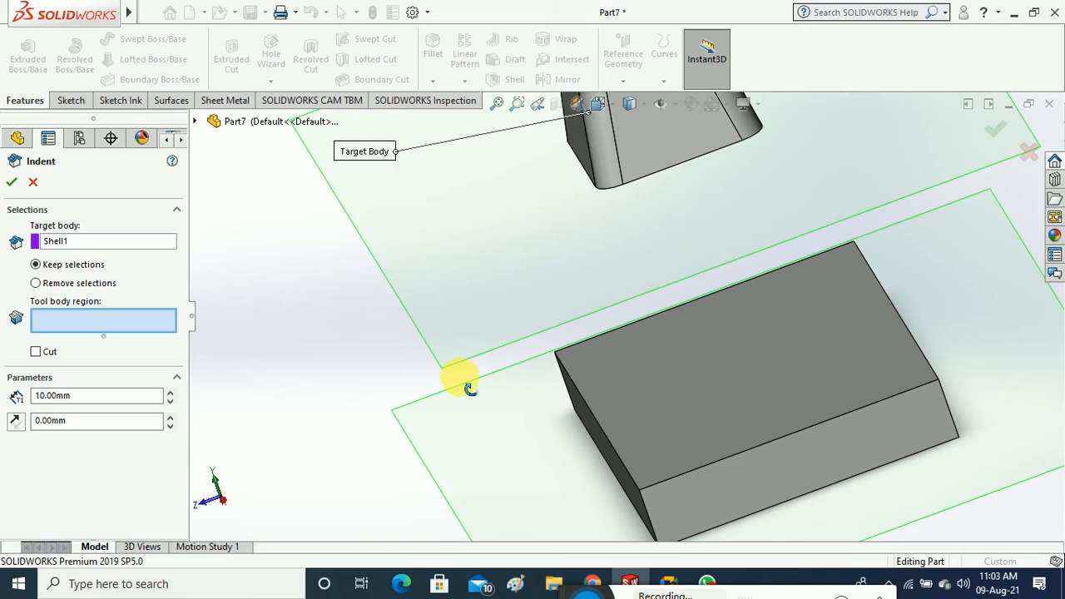
click(743, 379)
middle_drag(515, 438, 532, 404)
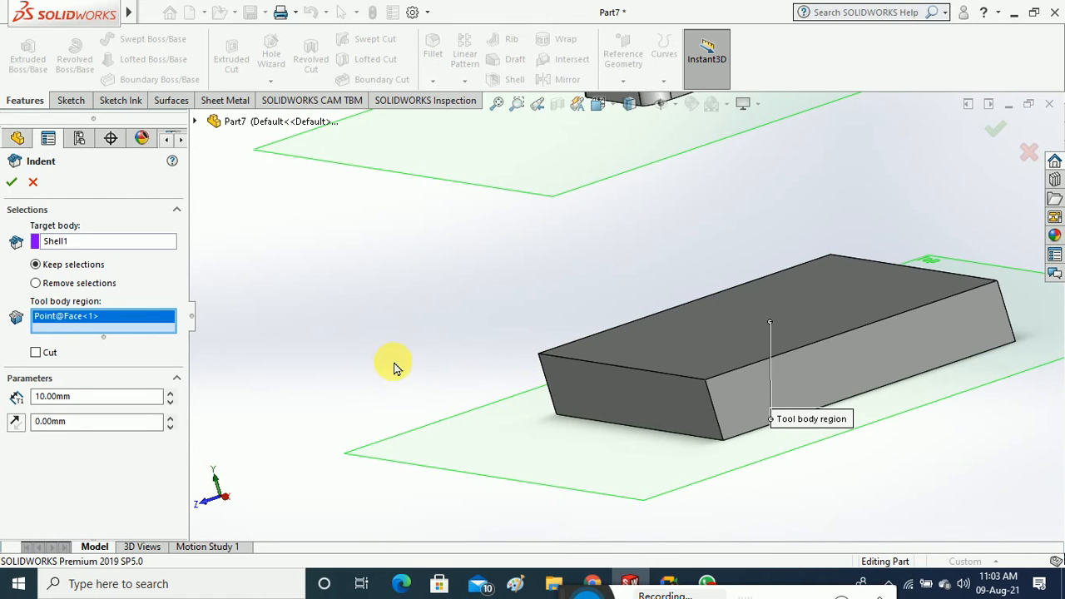
click(11, 184)
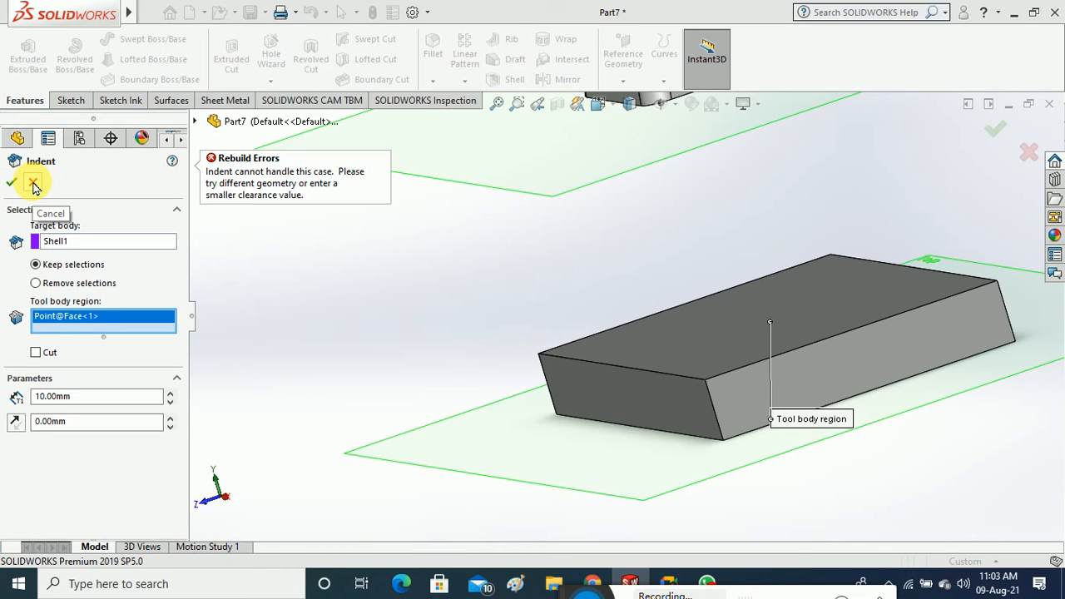
click(33, 183)
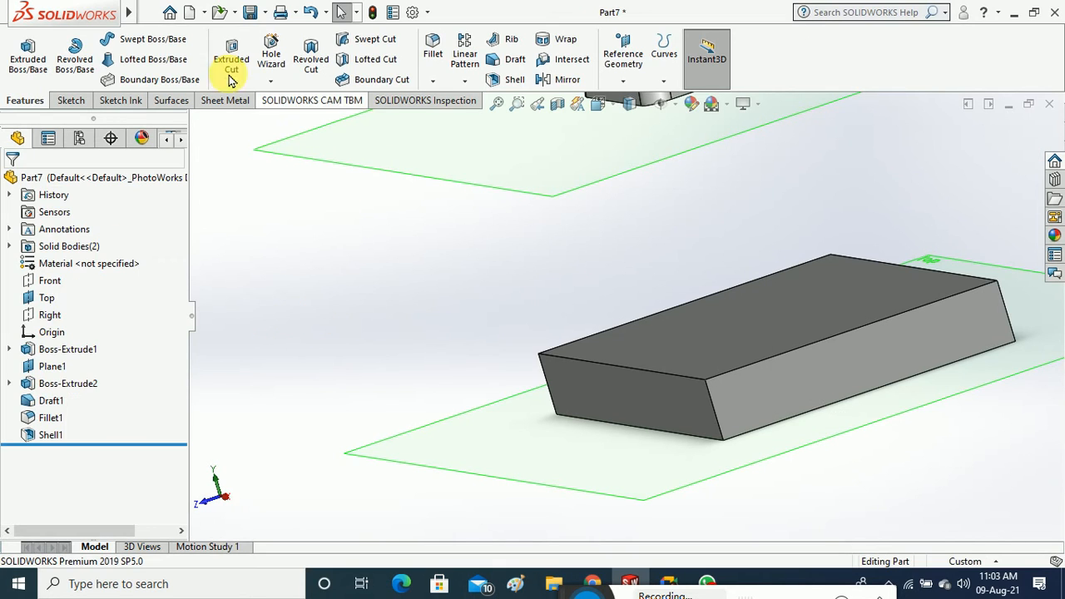
mouse_move(136, 18)
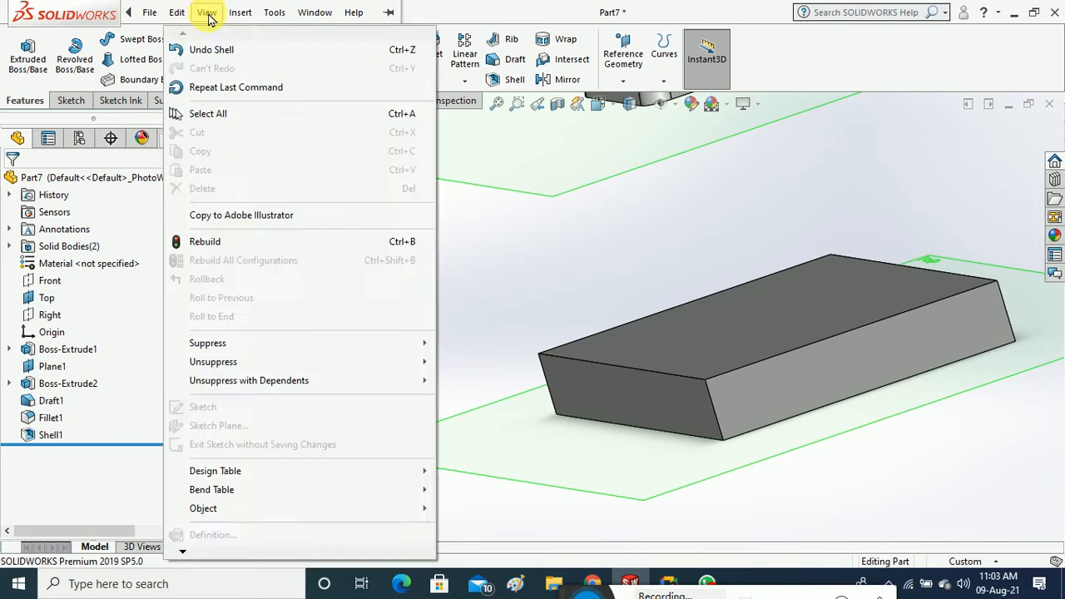
mouse_move(251, 18)
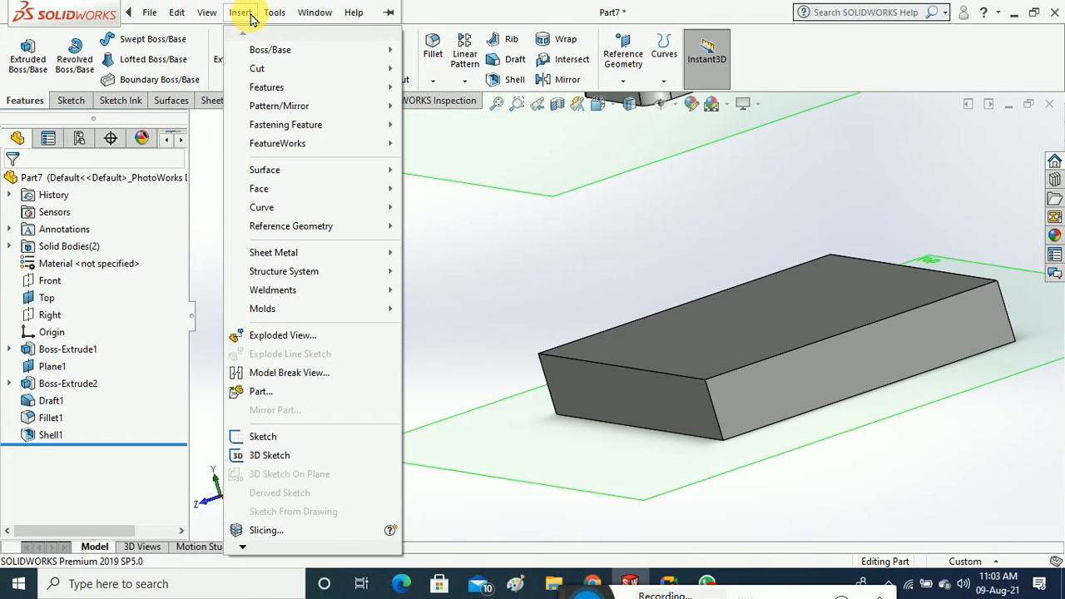
mouse_move(337, 182)
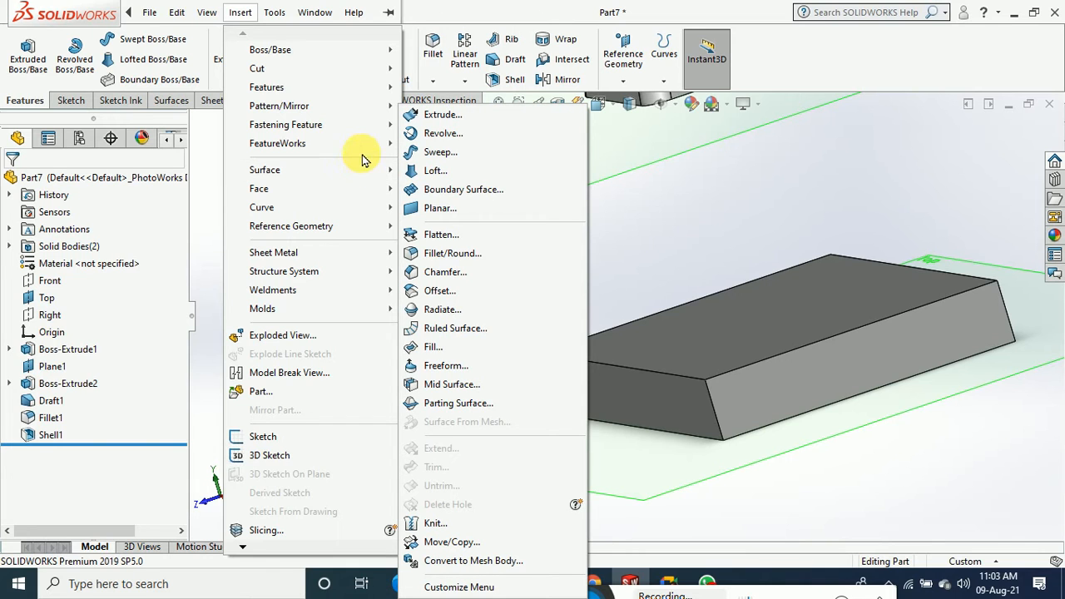
mouse_move(383, 90)
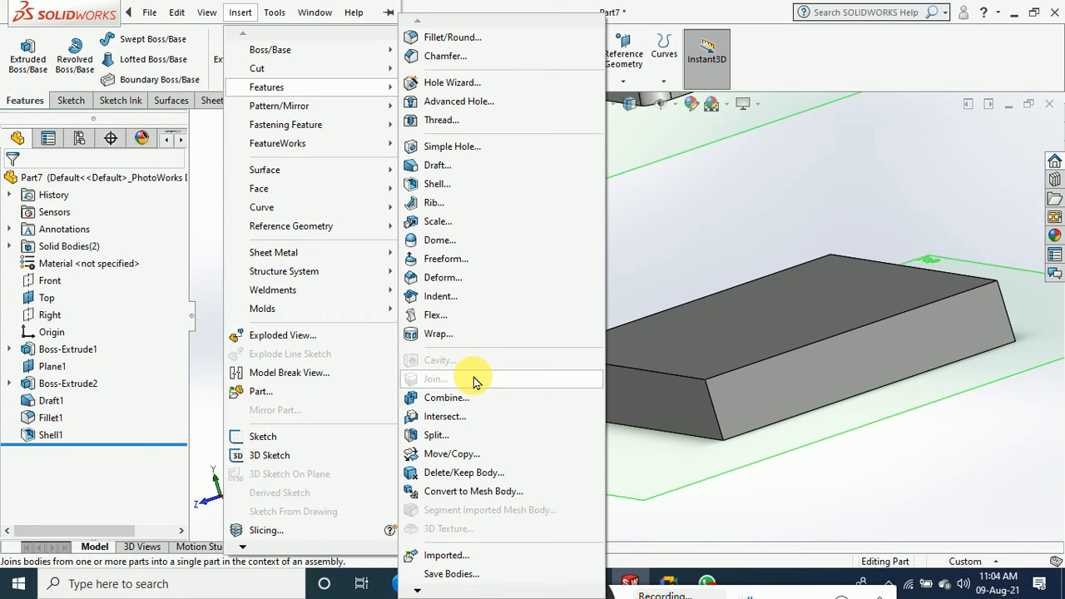
click(645, 276)
middle_drag(637, 275, 648, 293)
Delete the offset plane, both extrusions, draft, fillet and shell with all dependent items, keeping the base rectangle's sketch
click(52, 435)
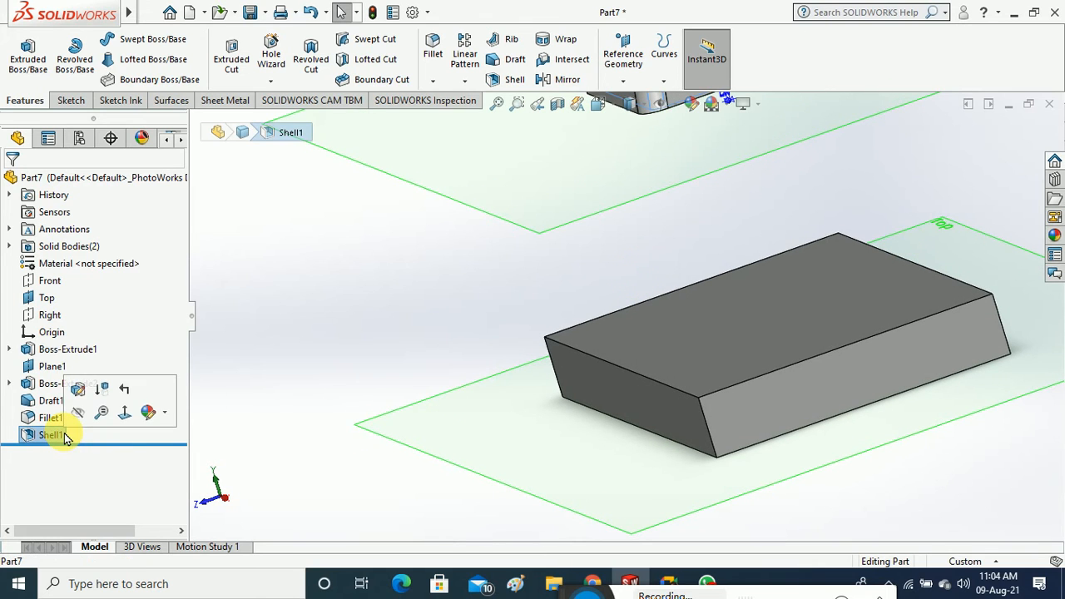
drag(67, 439, 50, 366)
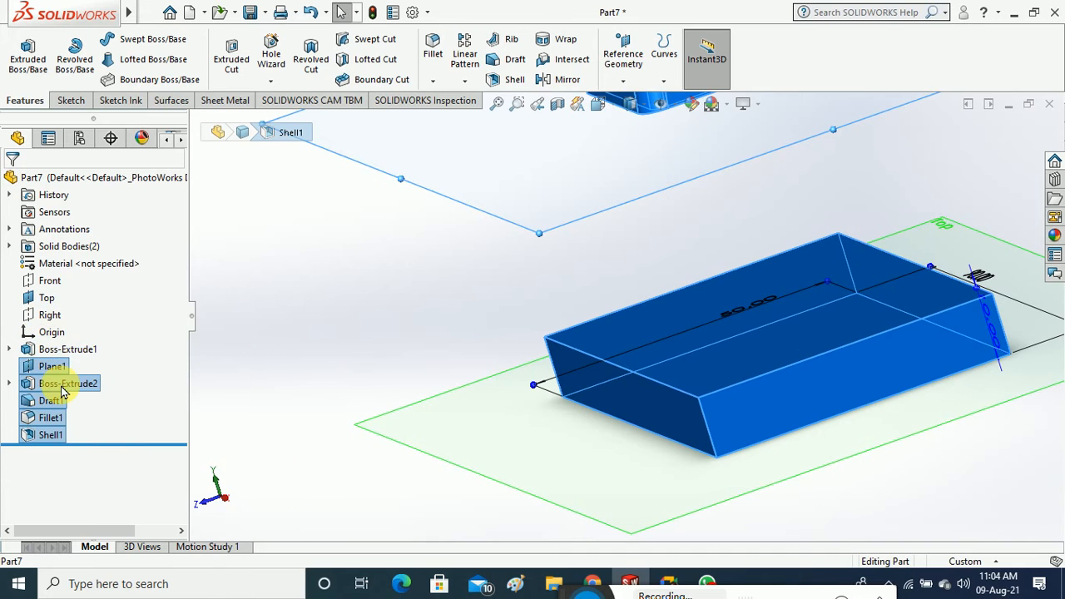
right_click(62, 391)
click(73, 321)
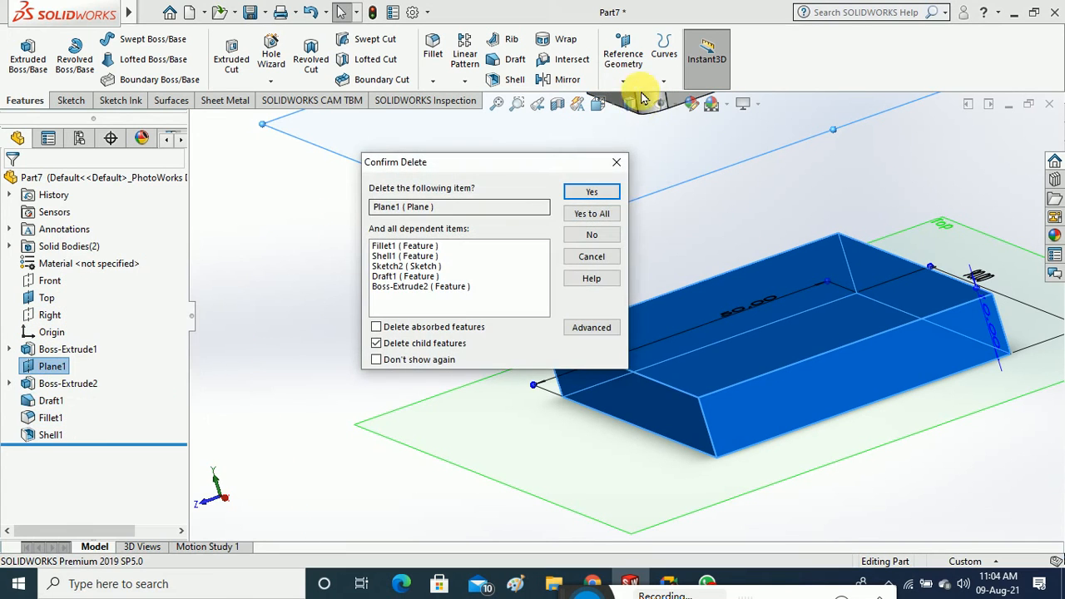
click(606, 214)
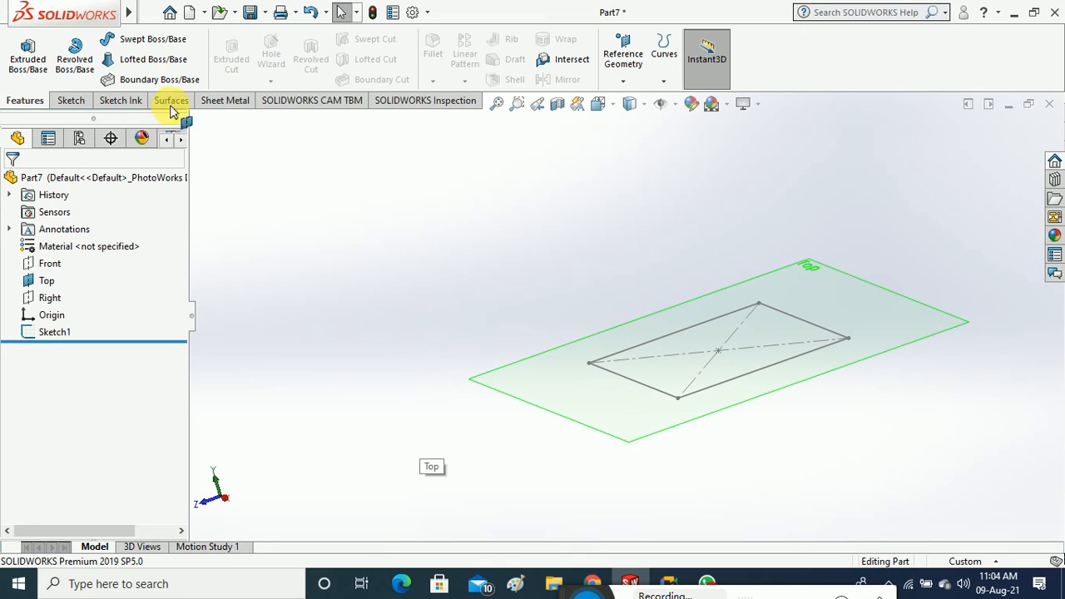
click(71, 100)
click(22, 52)
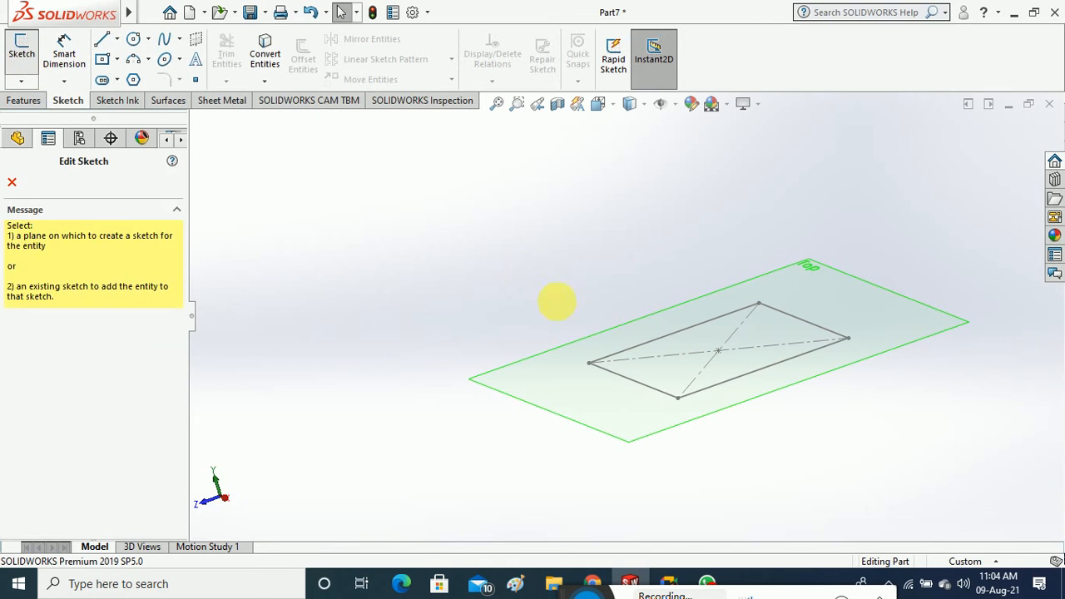
click(630, 387)
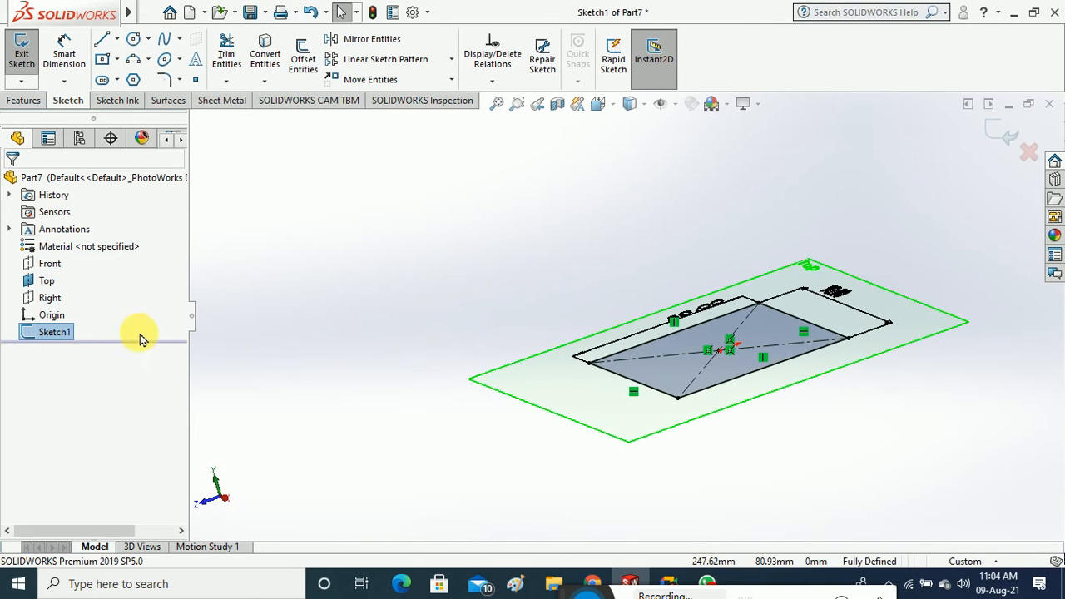
click(22, 52)
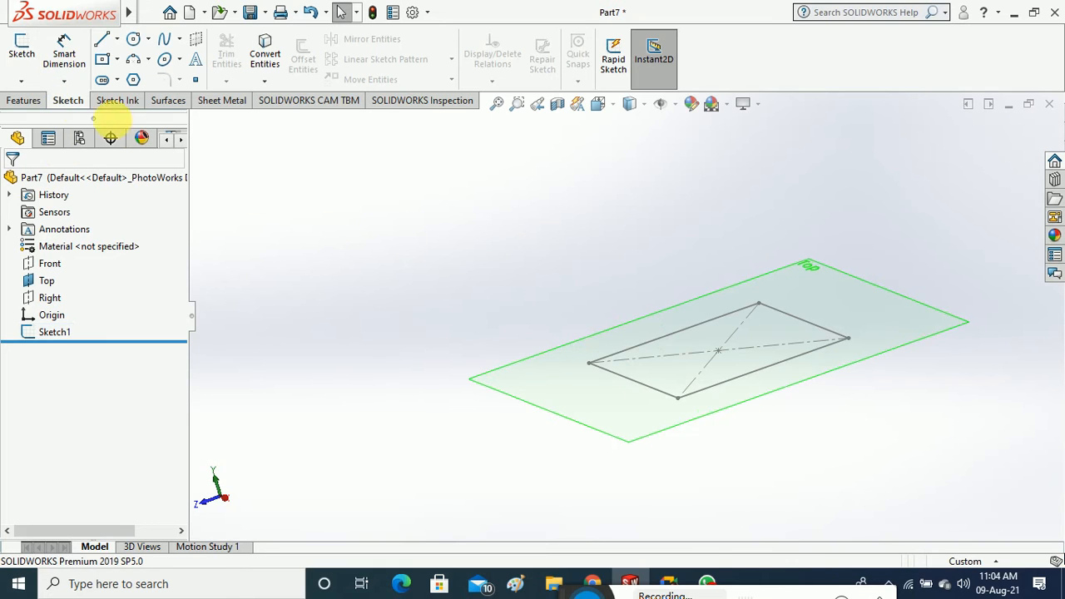
Extrude the base rectangle sketch to a blind depth of 24 mm to form the base block
click(37, 100)
click(28, 58)
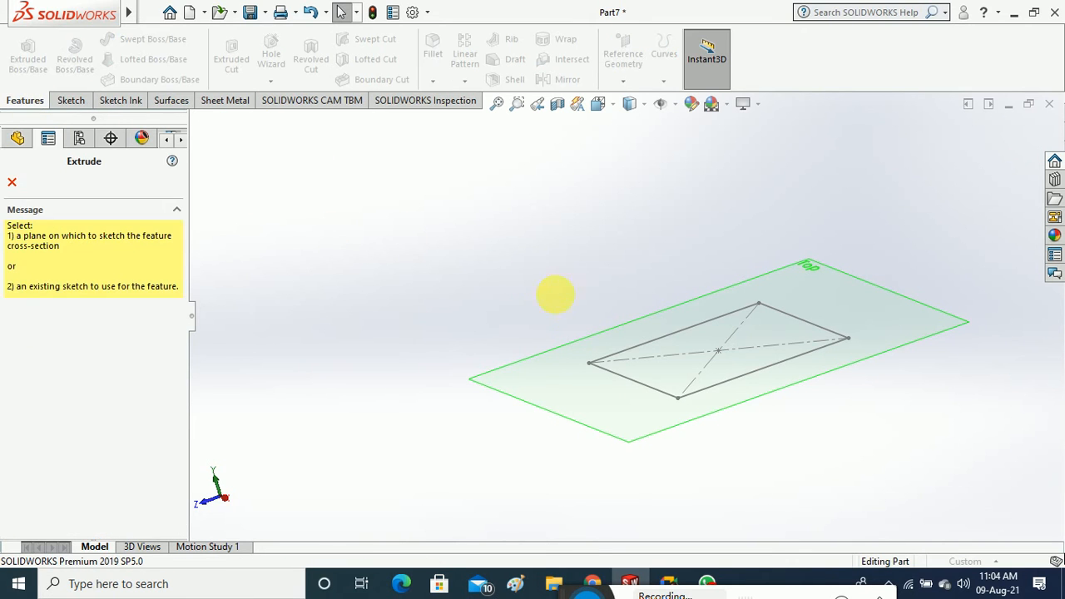
click(630, 385)
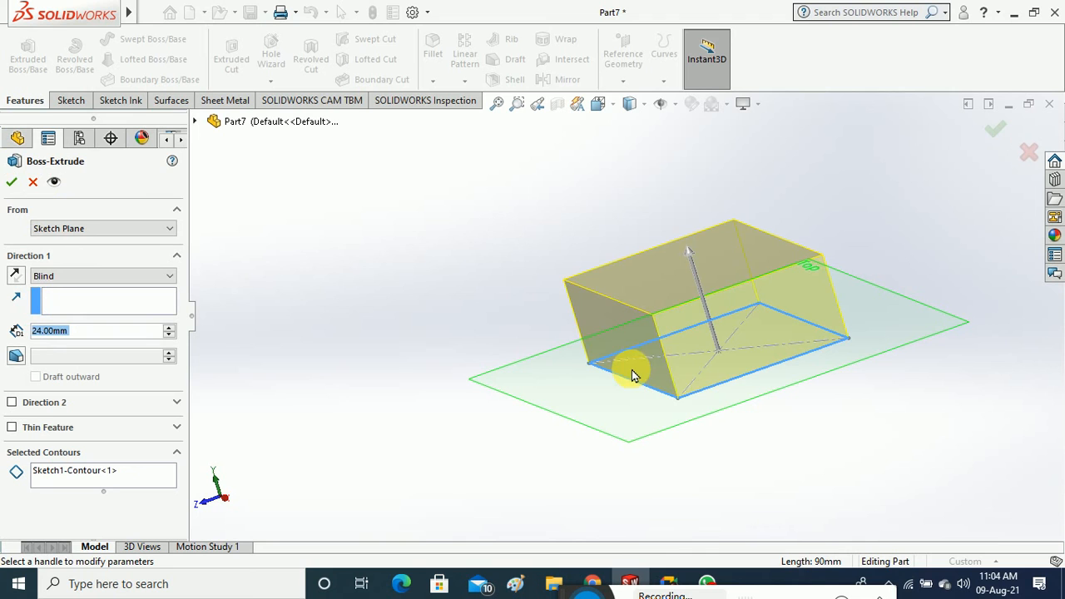
click(10, 185)
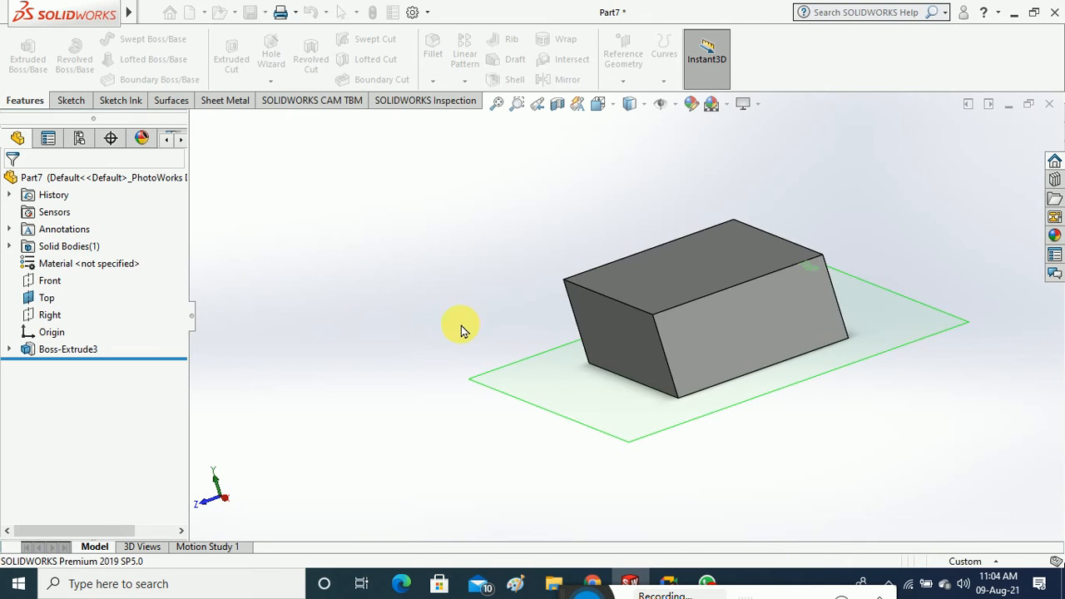
Sketch a corner rectangle about 22 mm wide and 29 mm high on the block's long side face, crossing its upper edge
middle_drag(447, 269, 420, 211)
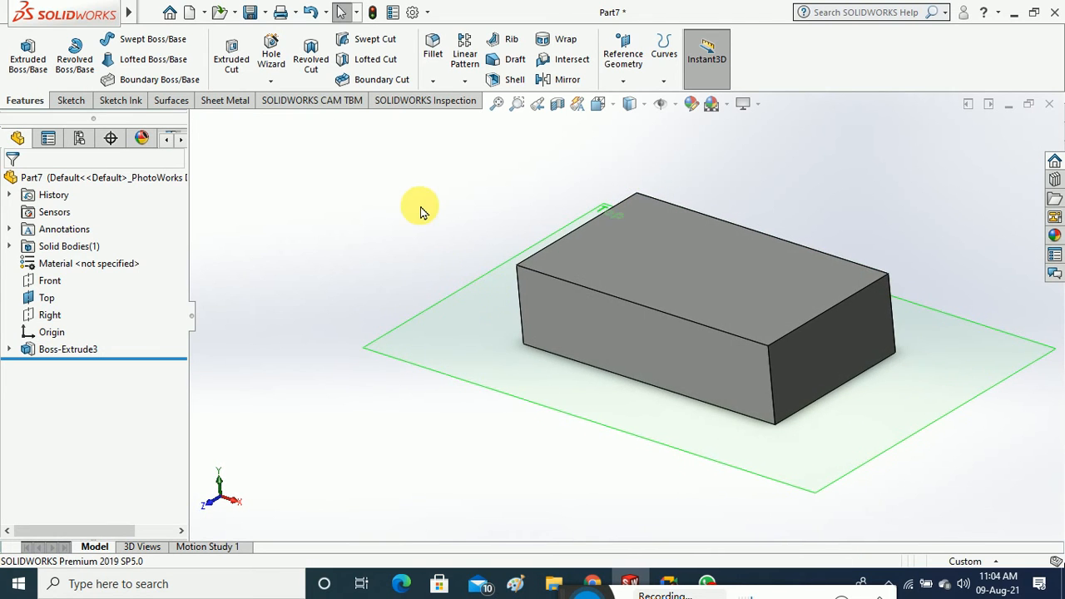
click(70, 100)
click(23, 52)
click(391, 318)
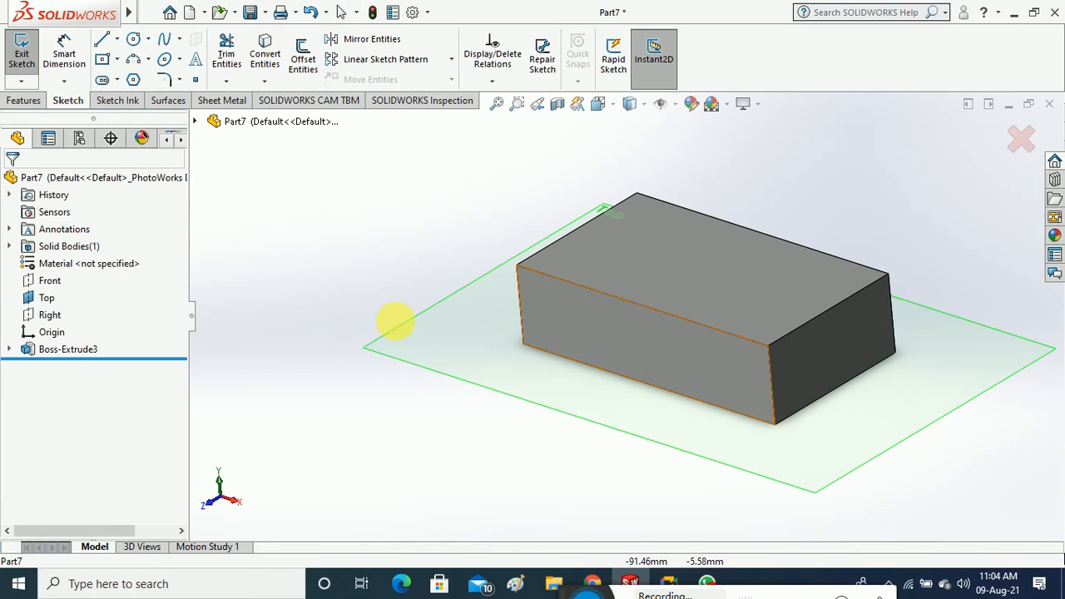
click(598, 104)
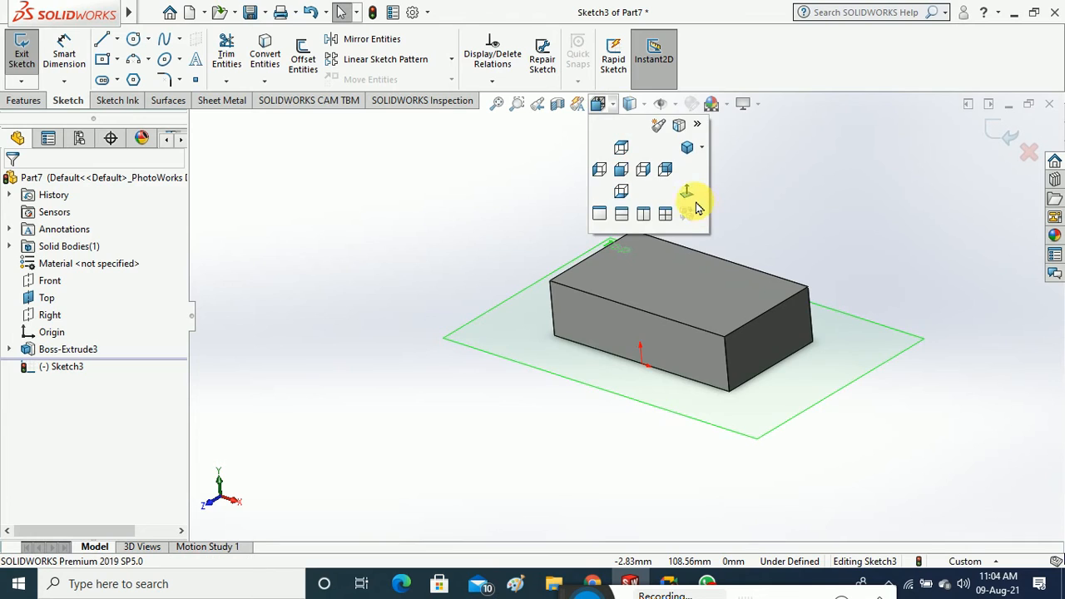
click(690, 205)
scroll(708, 308, down, 4)
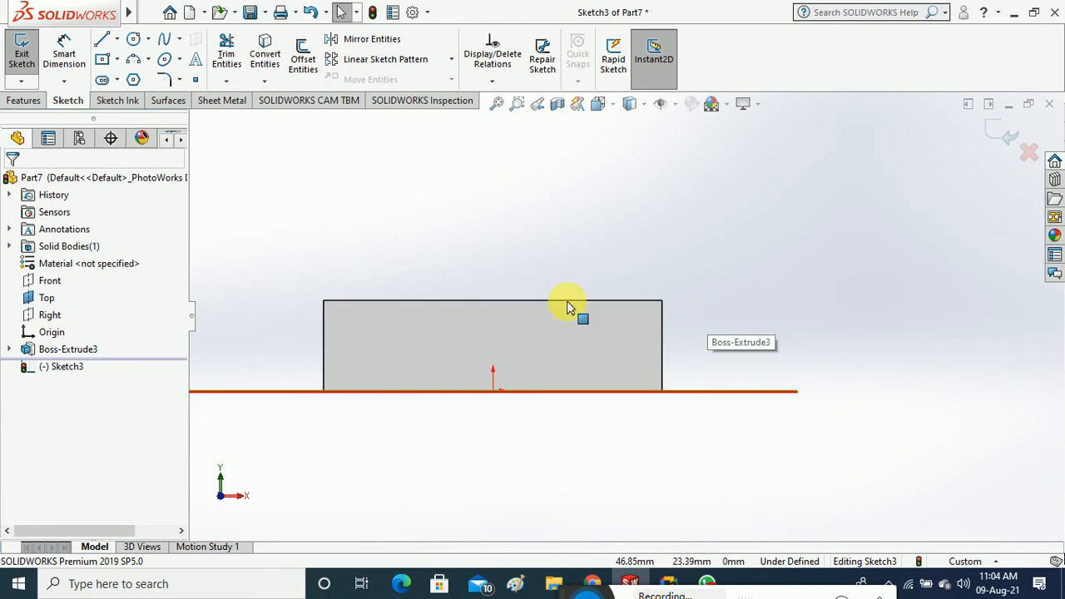
click(149, 59)
click(117, 60)
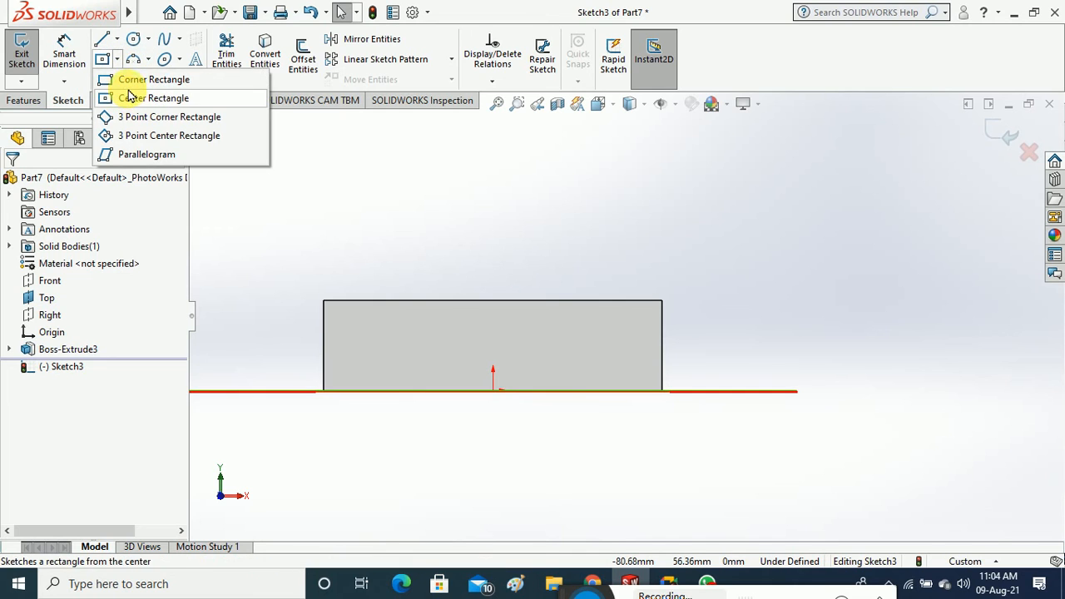
click(142, 79)
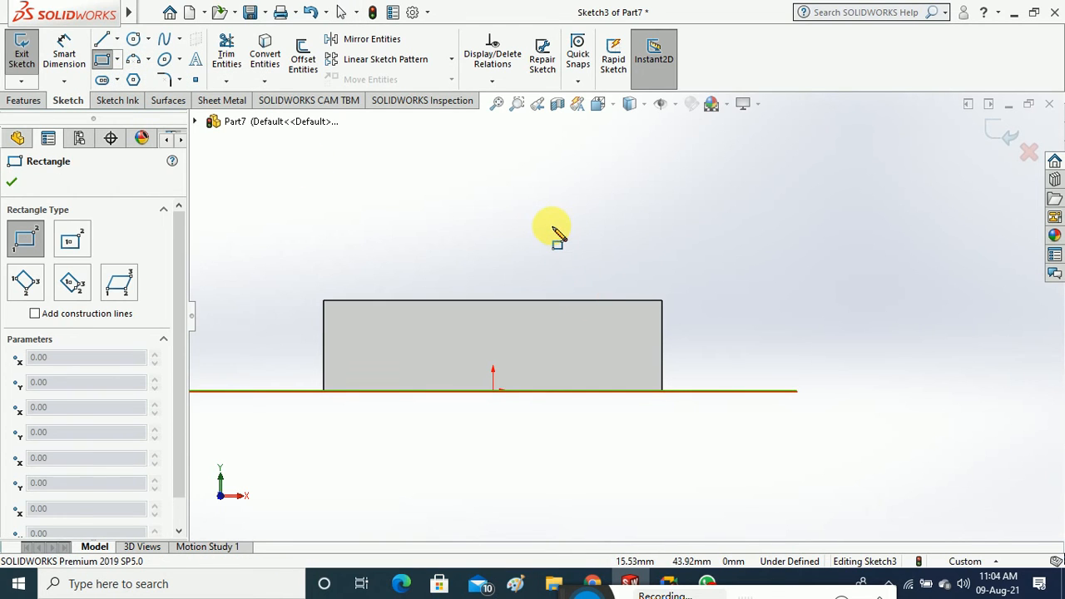
click(551, 226)
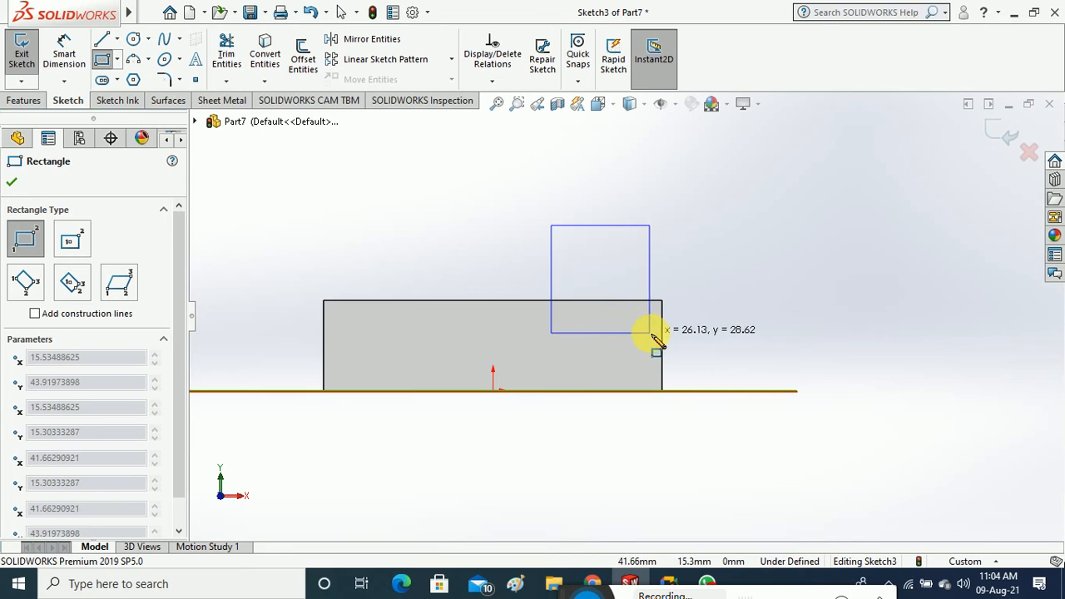
click(636, 333)
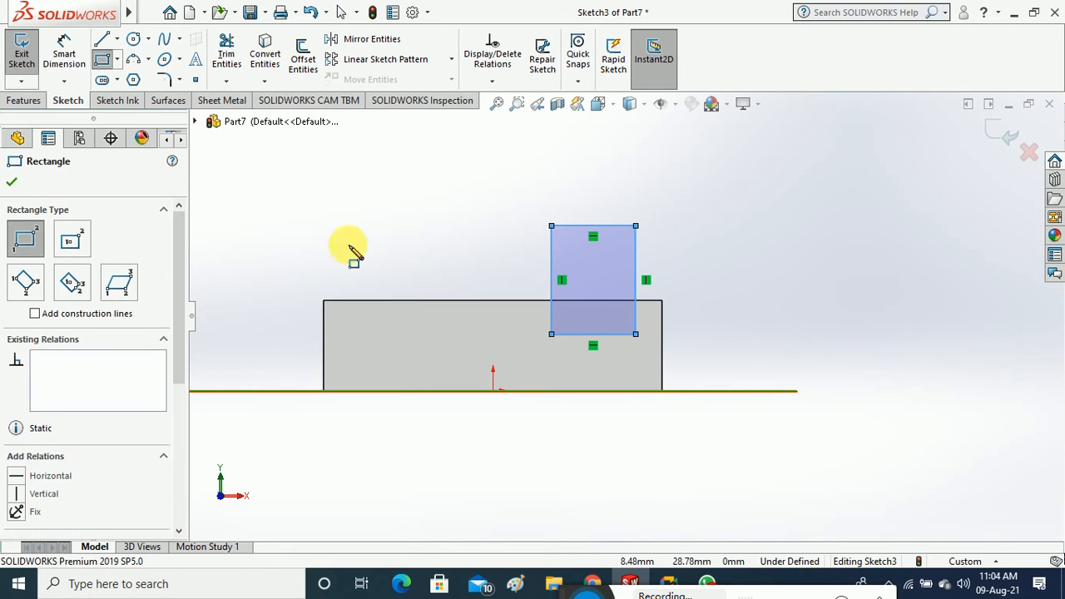
Dimension the new rectangle to a height of 30 mm and a width of 25 mm
click(64, 54)
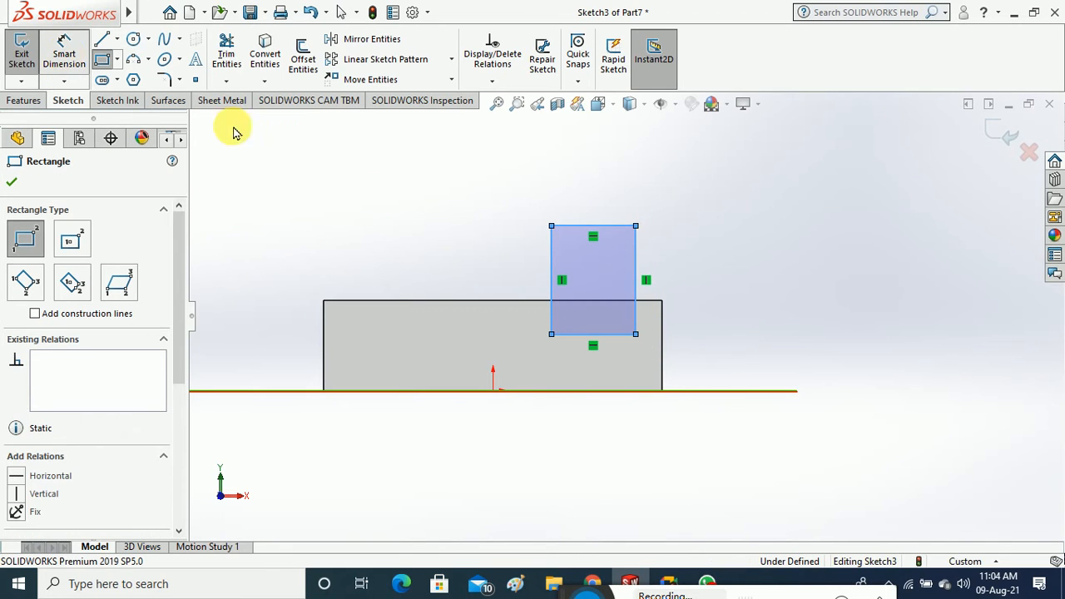
click(551, 270)
click(528, 279)
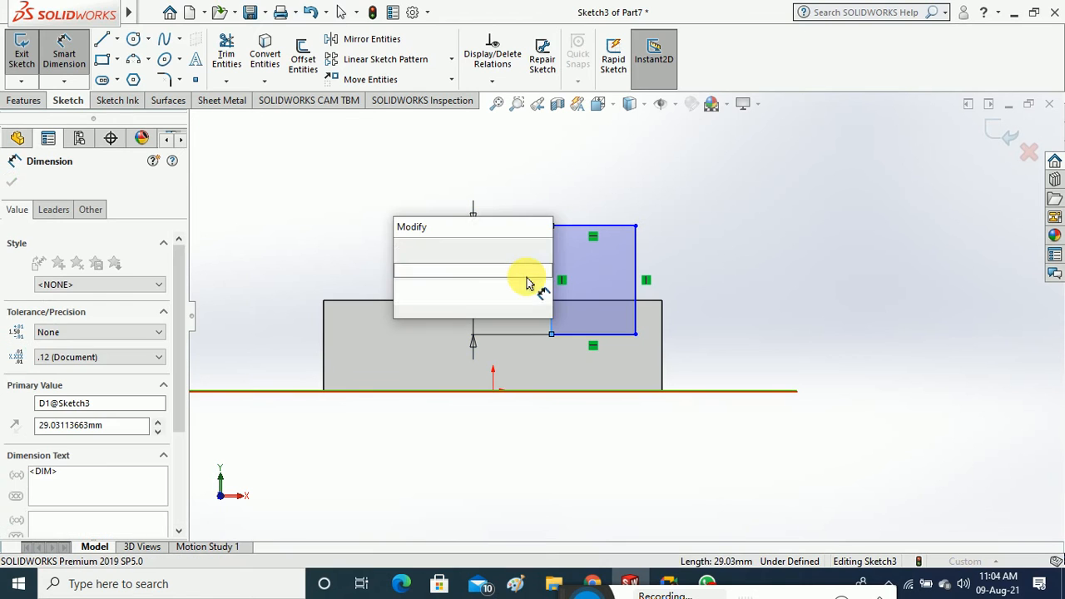
text(30)
key(Return)
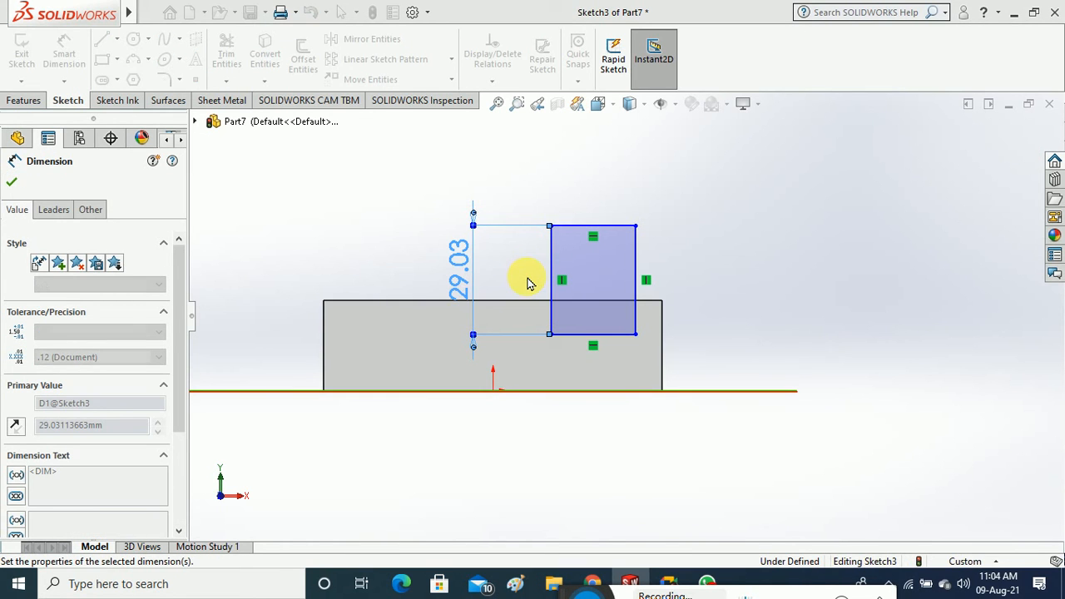
click(582, 222)
click(569, 172)
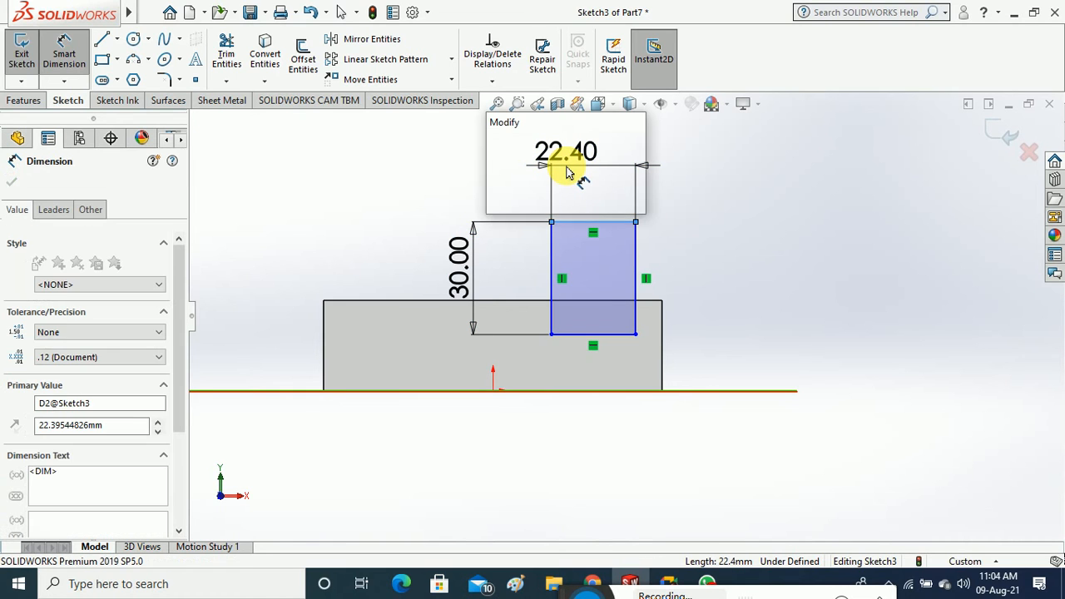
key(Return)
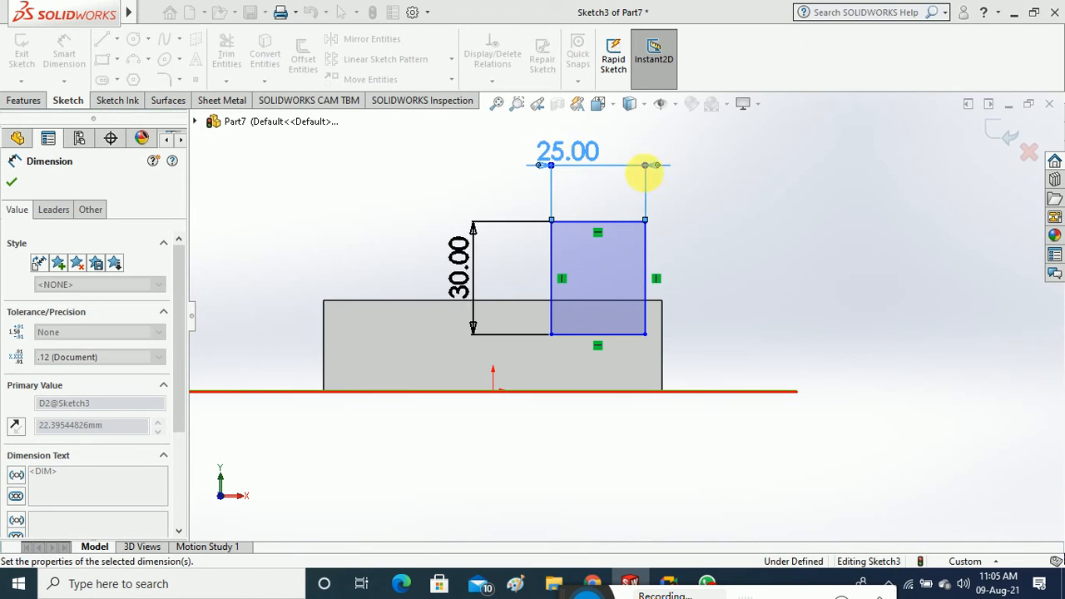
click(735, 220)
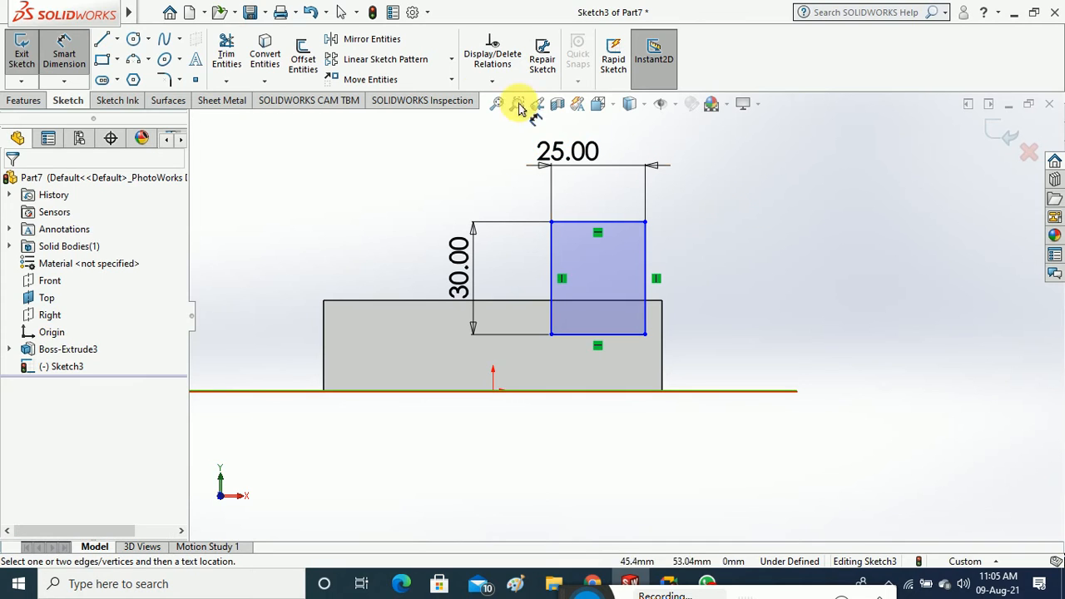
Dimension the rectangle's lower edge 15 mm above the Top plane
click(65, 52)
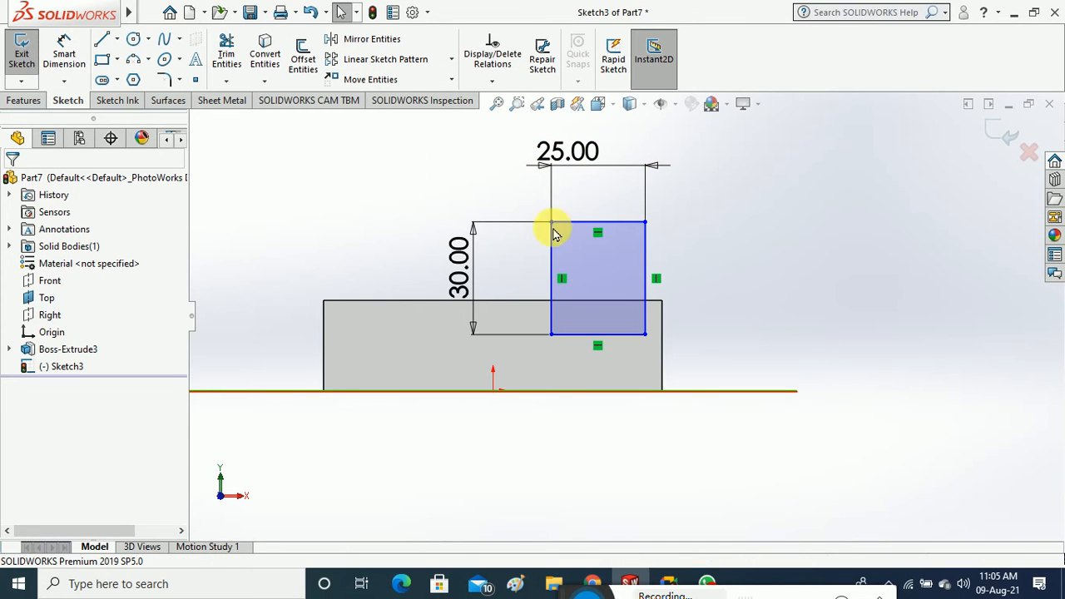
click(64, 53)
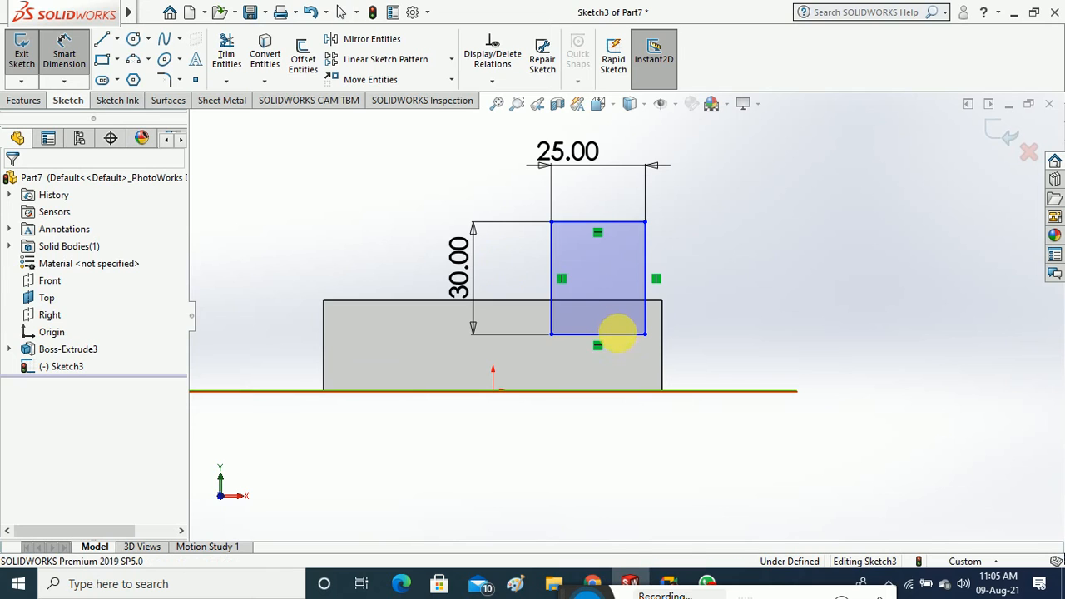
click(617, 334)
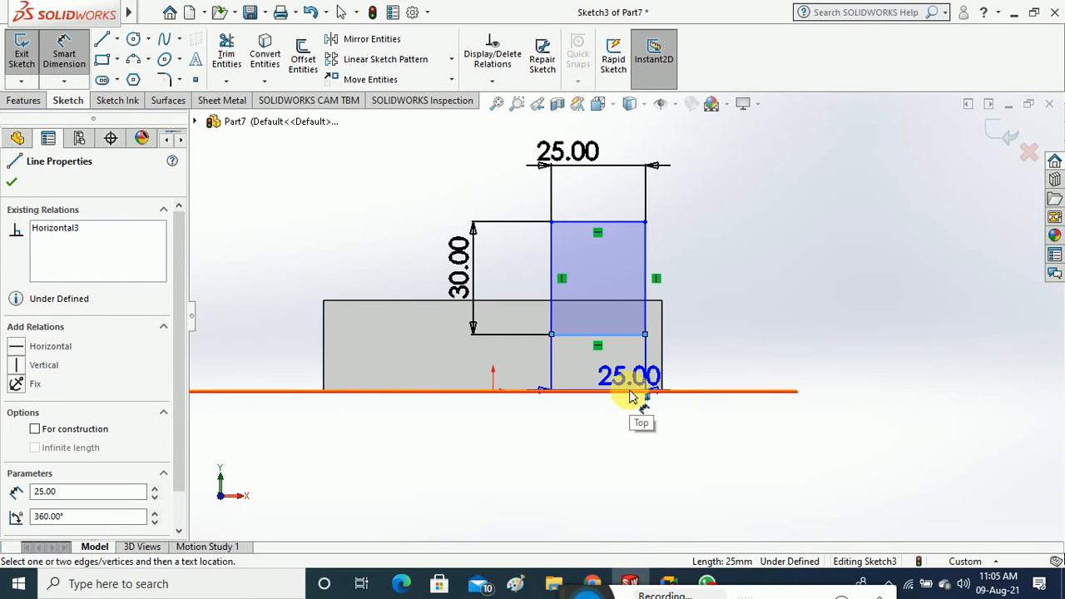
click(630, 391)
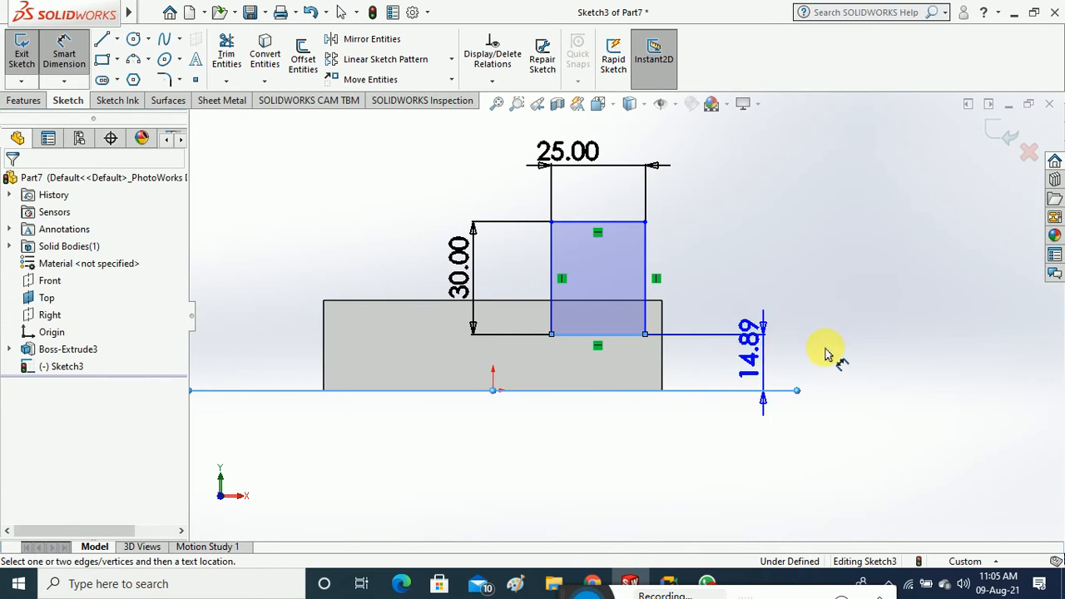
click(923, 431)
text(15)
key(Return)
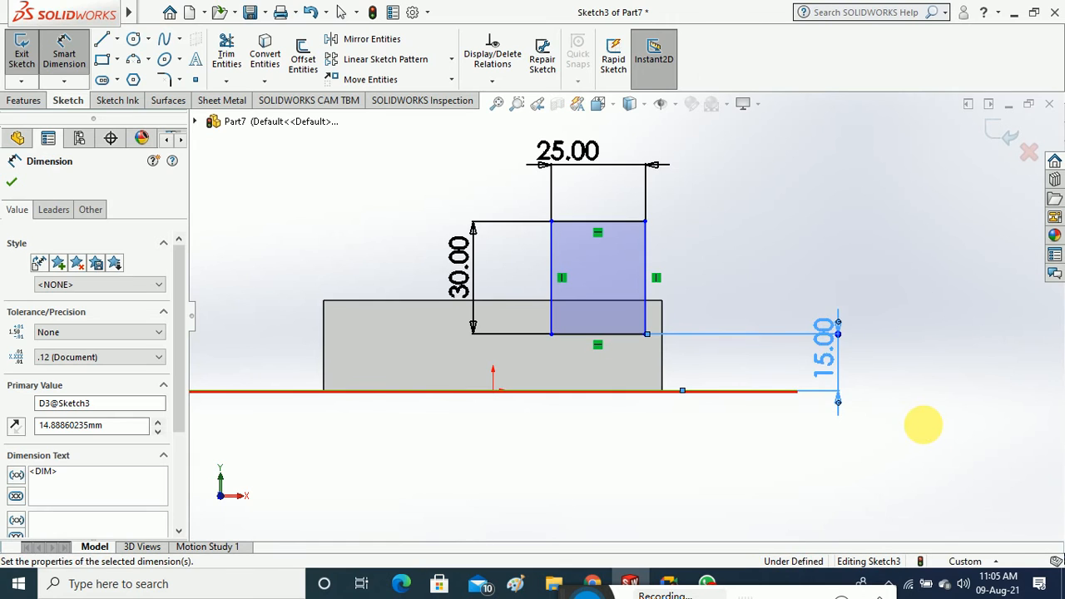
Set the rectangle's distance from the block's nearest vertical edge to 5 mm and finish the sketch
click(664, 314)
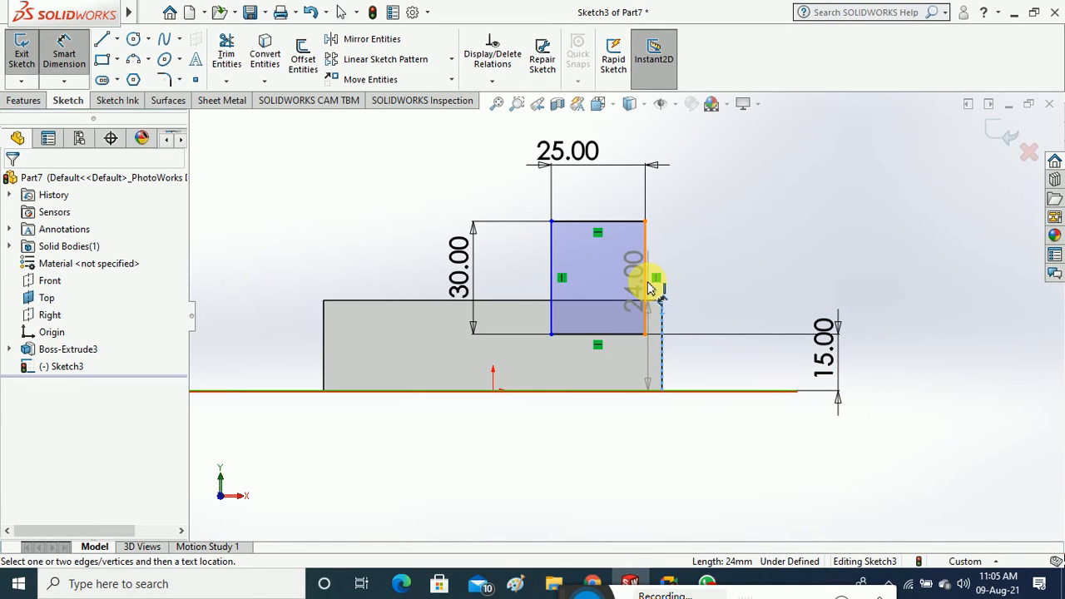
click(645, 282)
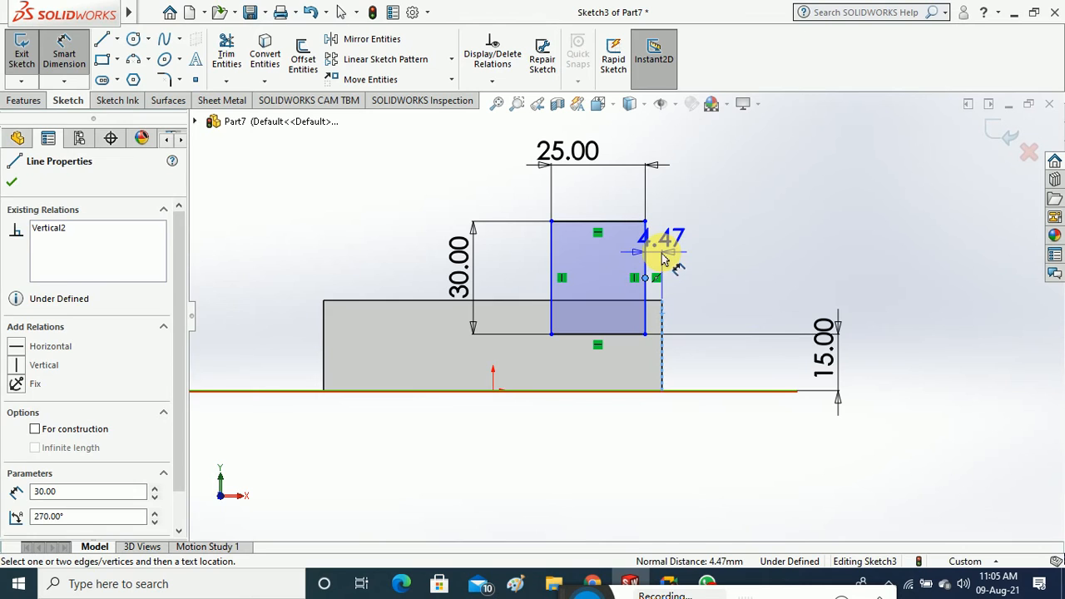
click(663, 260)
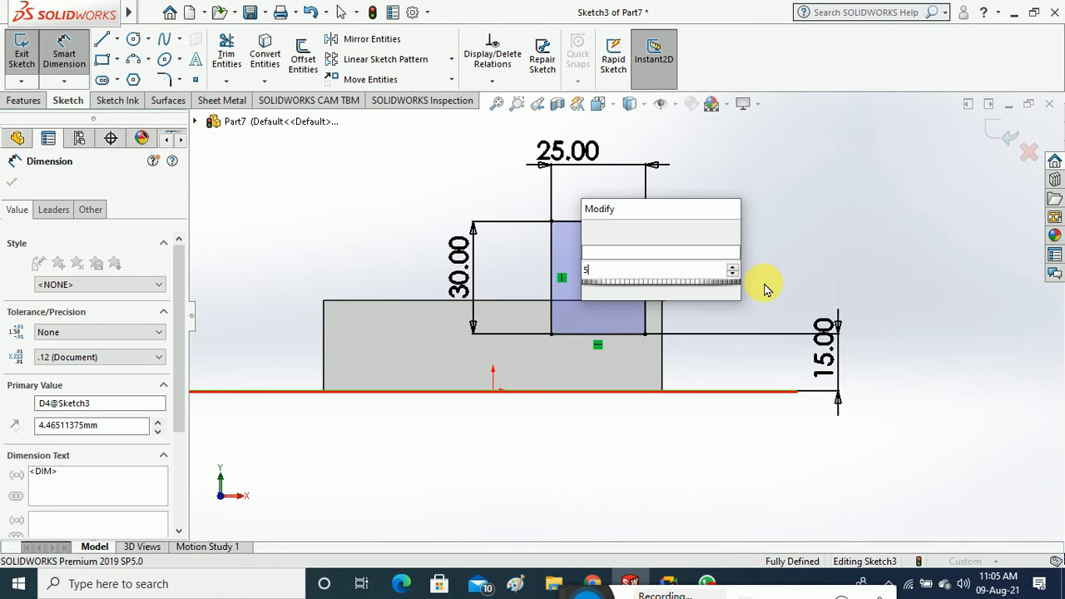
key(Return)
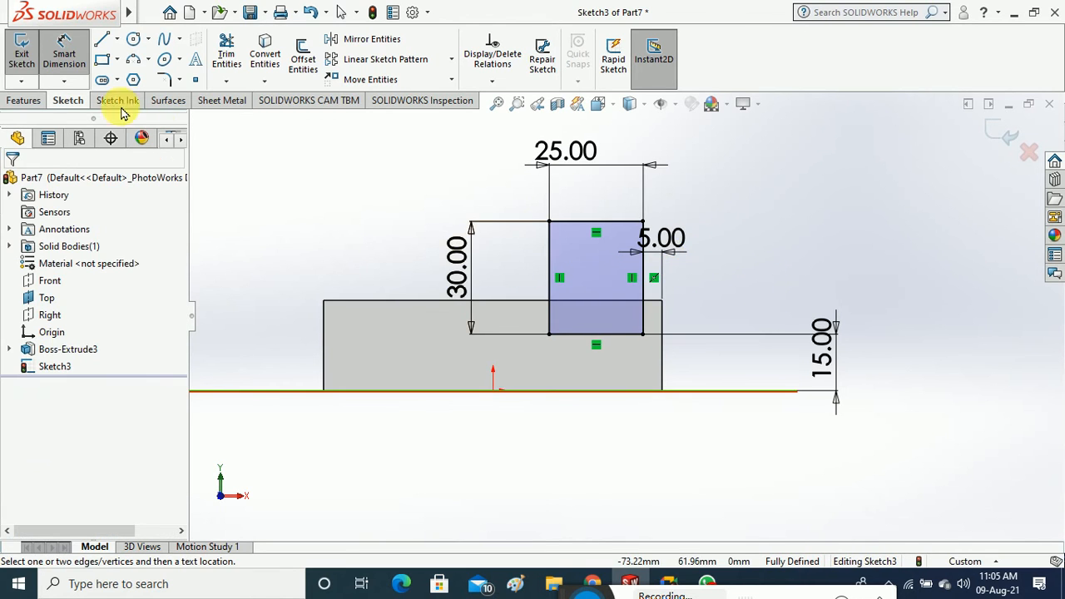
click(65, 50)
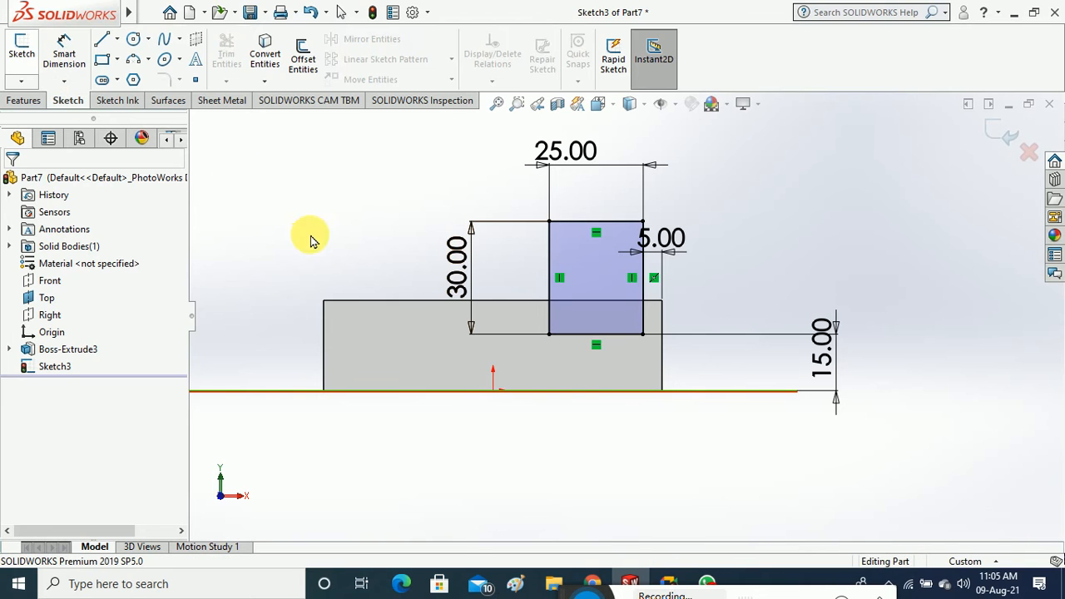
Extrude the side-face rectangle 24 mm in the reversed direction, into the base block, with Merge result on
click(23, 99)
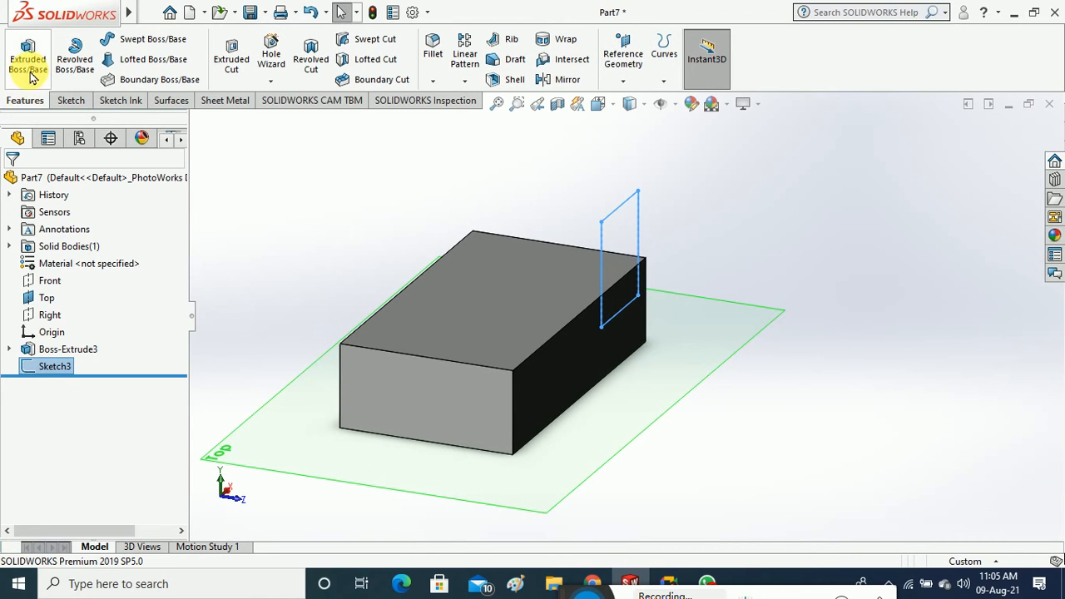
click(28, 54)
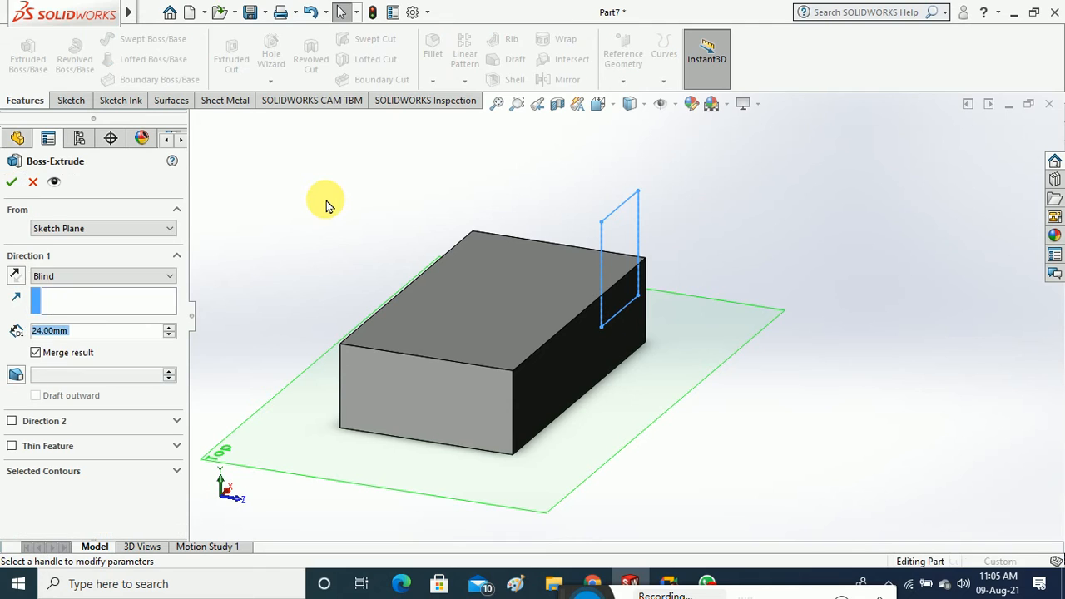
click(17, 275)
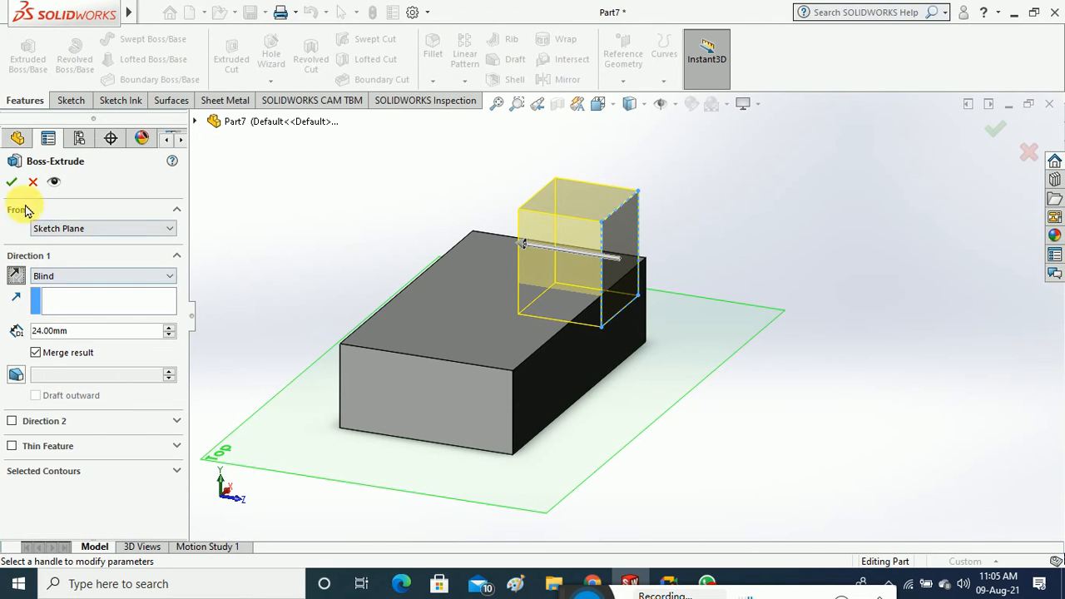
key(Return)
Edit the smaller block's extrusion to turn Merge result off, making it a separate body from the base block
mouse_move(228, 214)
middle_down()
mouse_move(285, 219)
mouse_move(247, 209)
mouse_move(240, 226)
middle_up()
scroll(611, 320, down, 5)
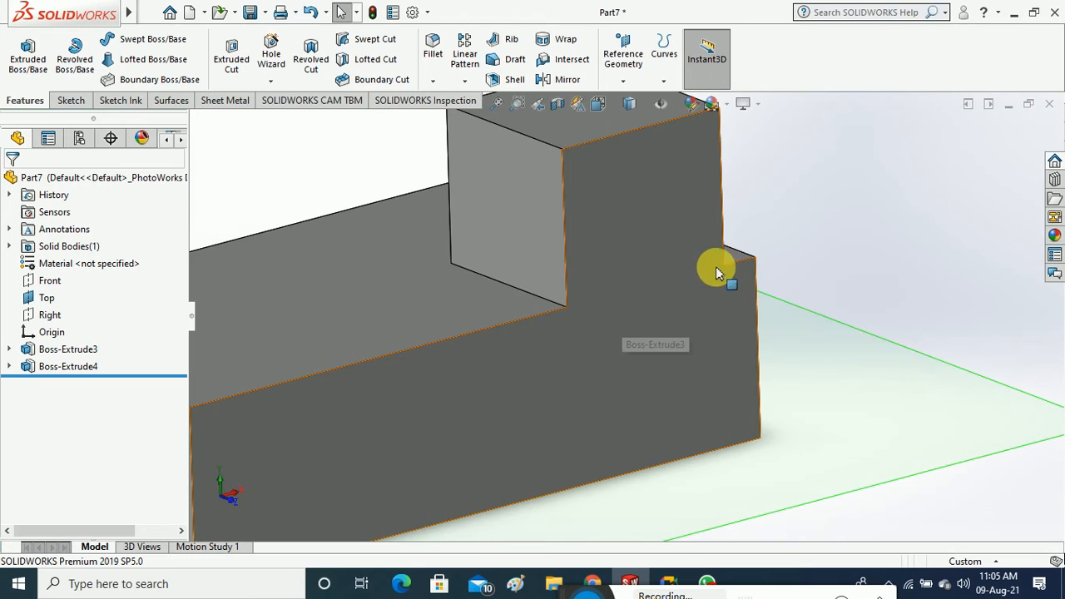
right_click(83, 367)
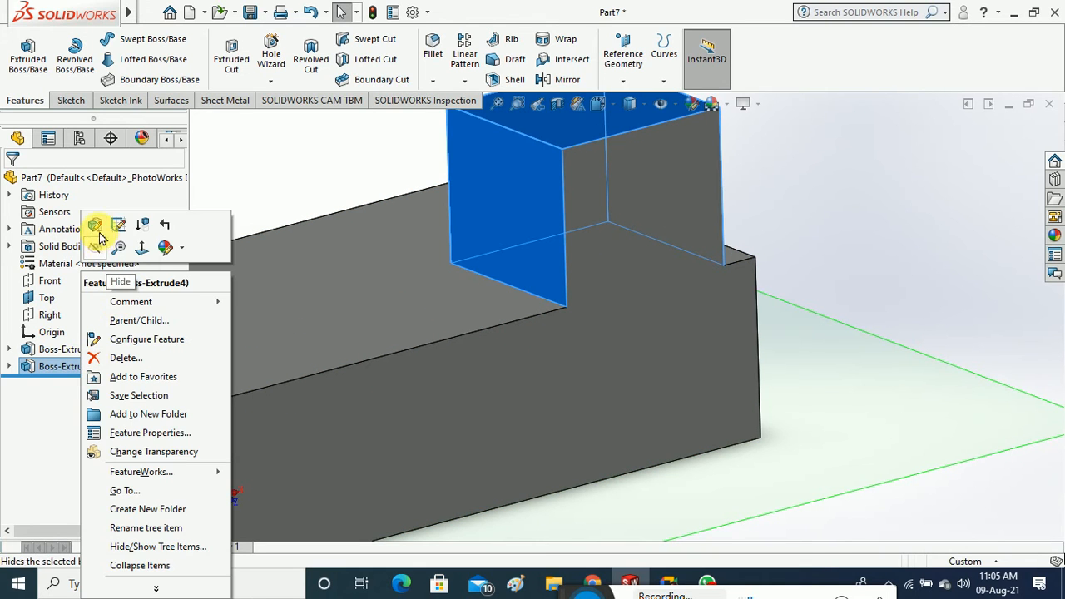
click(53, 221)
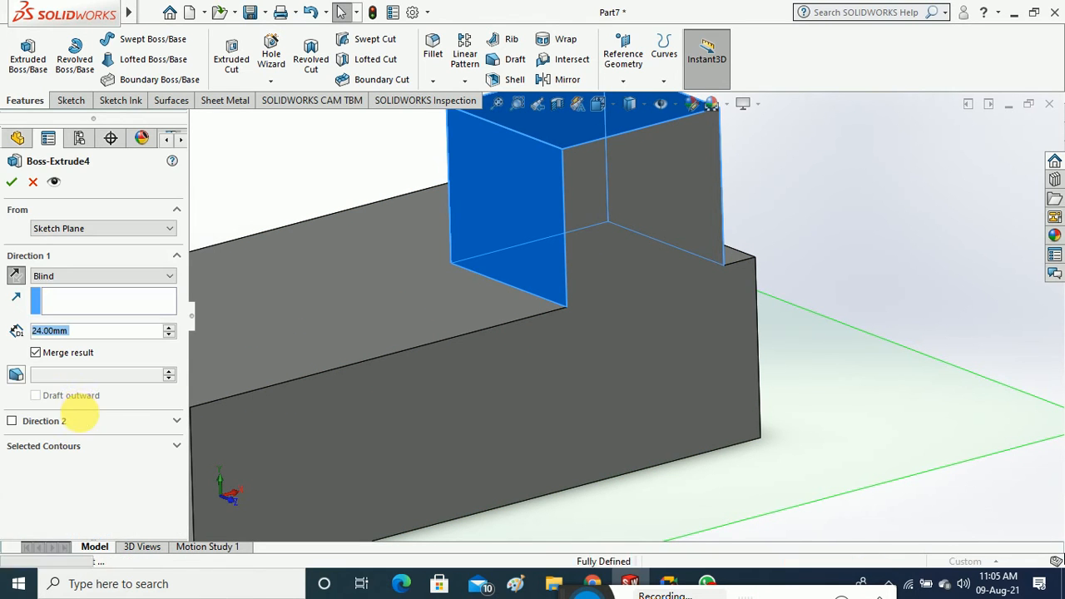
click(66, 353)
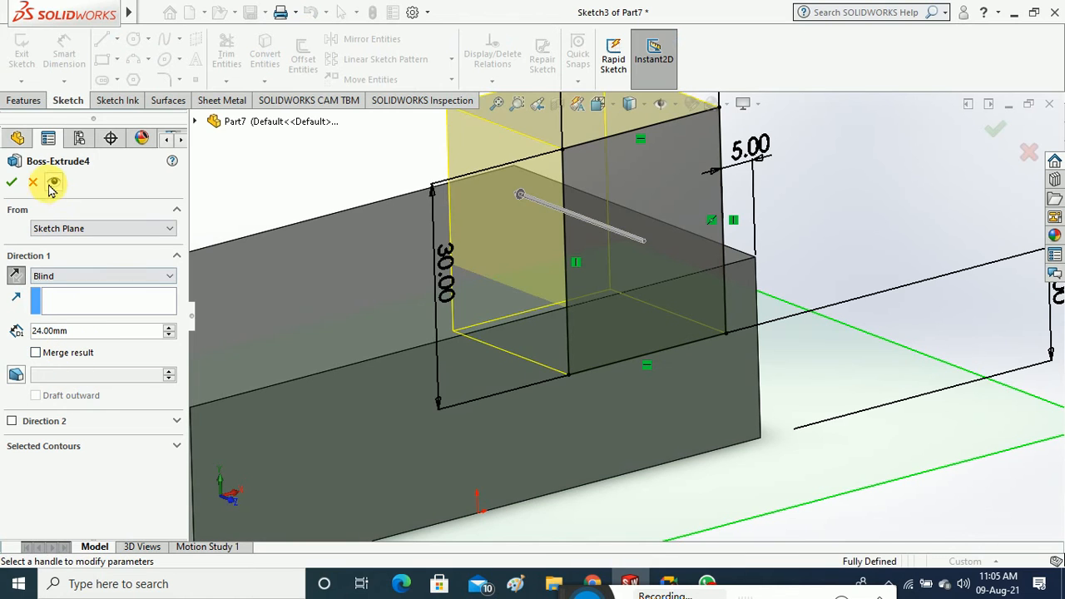
click(12, 182)
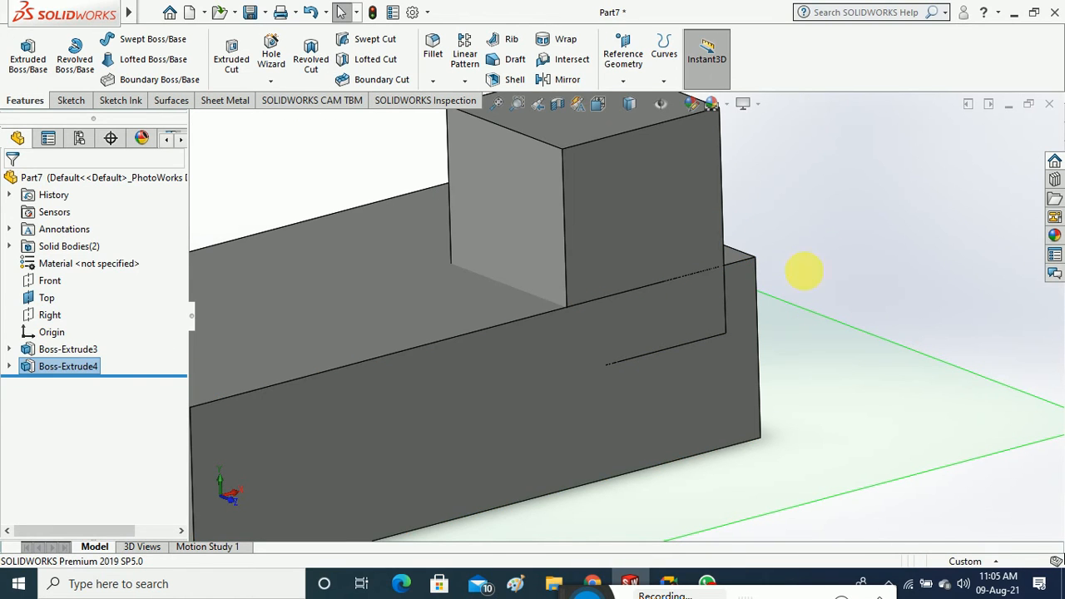
Combine the smaller block and the base block into one body using the Add operation, with its preview shown
middle_drag(842, 250, 862, 281)
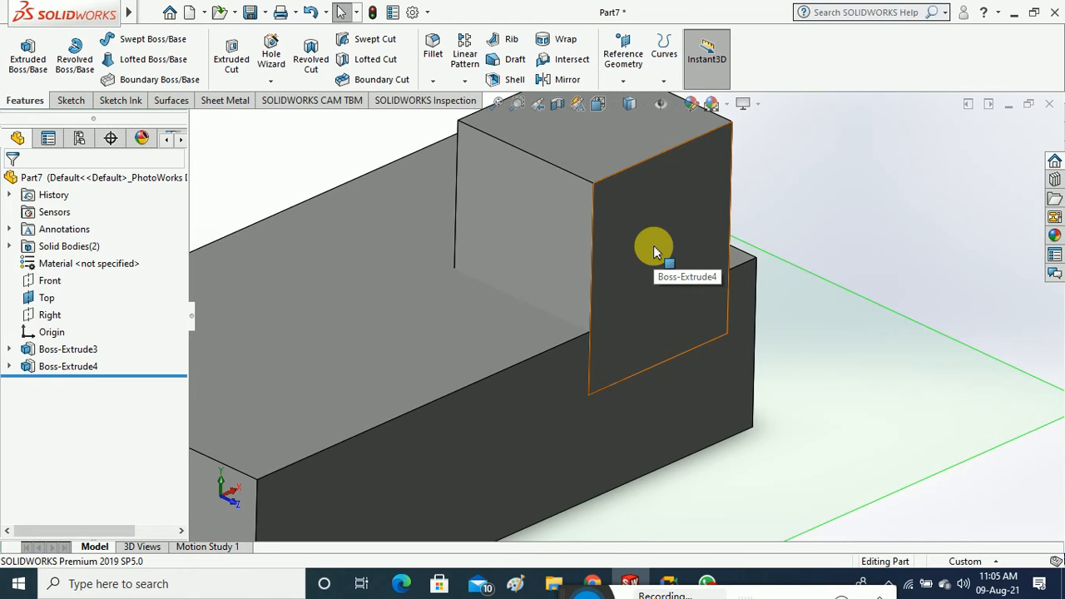
mouse_move(133, 16)
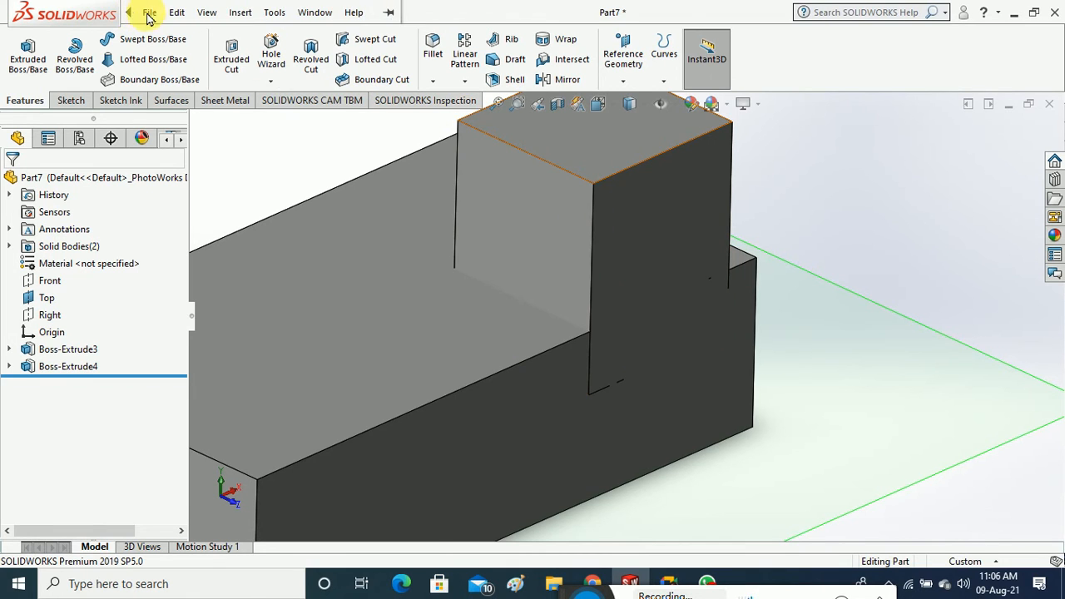
click(207, 13)
mouse_move(240, 15)
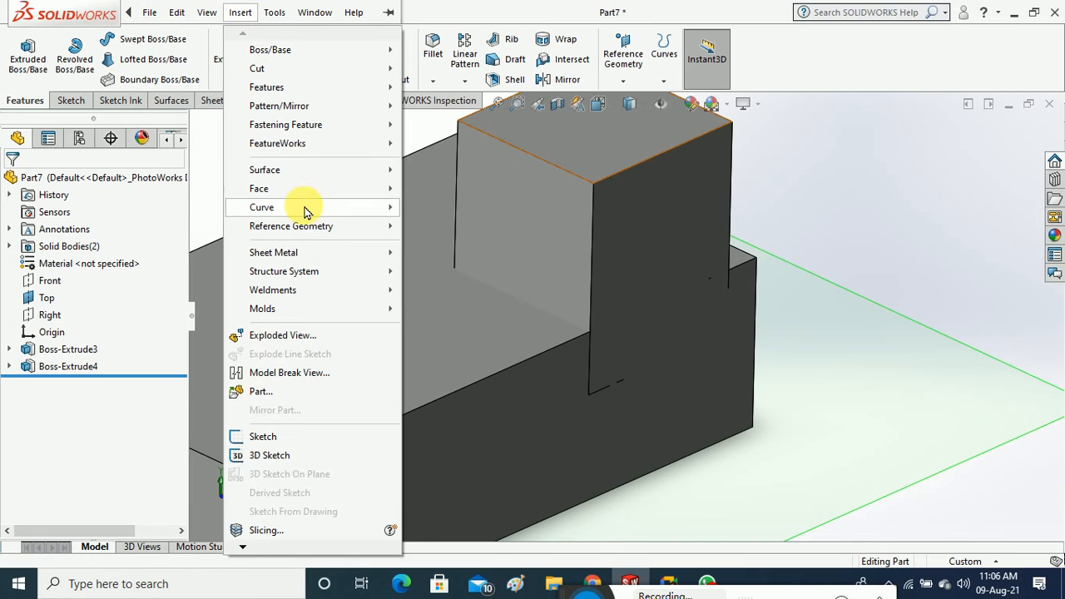
mouse_move(345, 95)
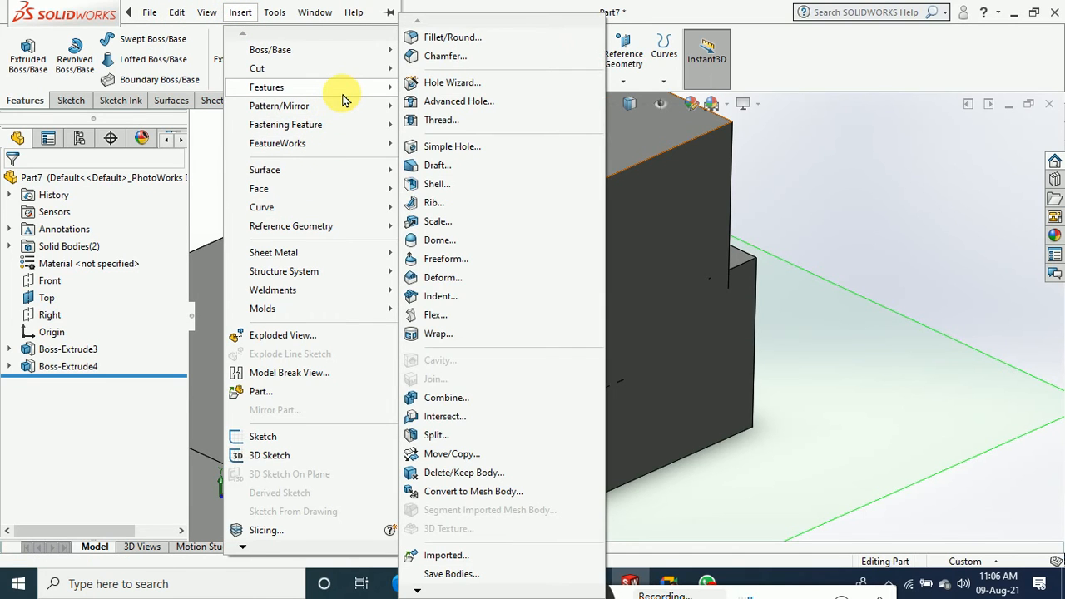
click(476, 398)
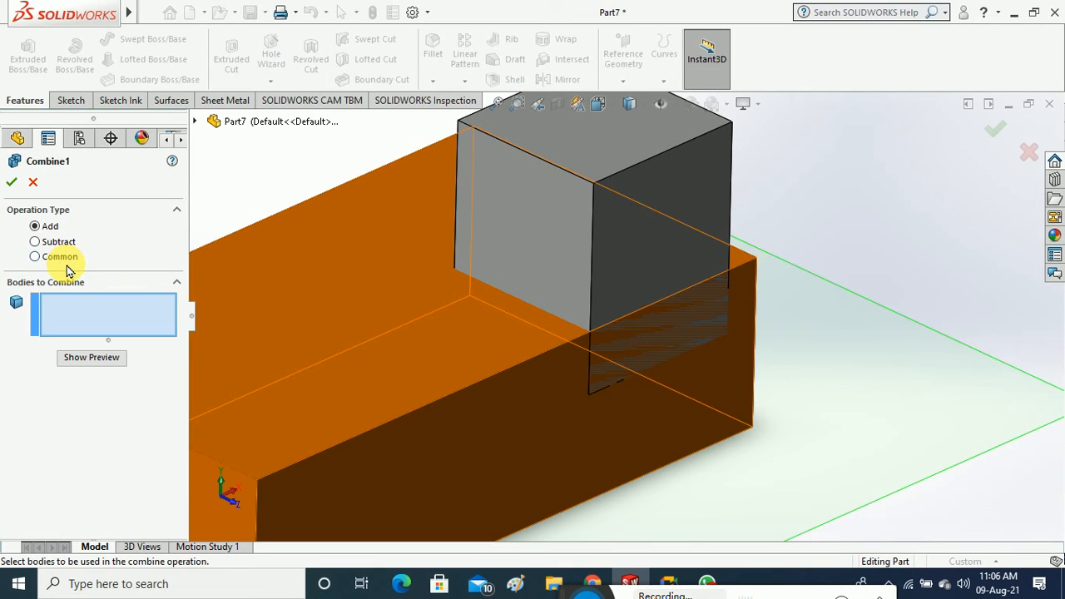
click(523, 251)
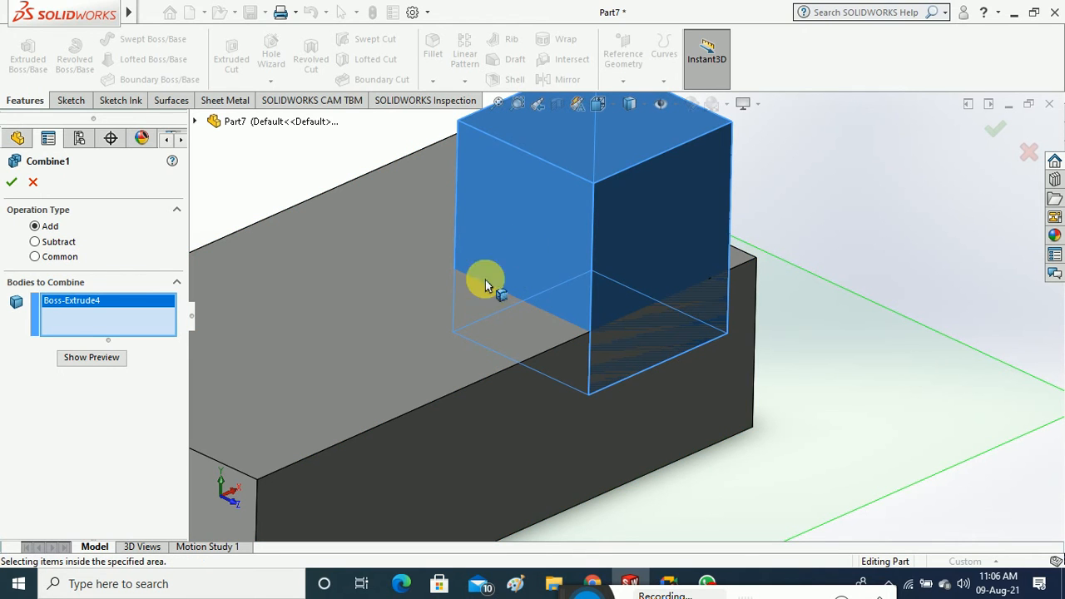
click(332, 353)
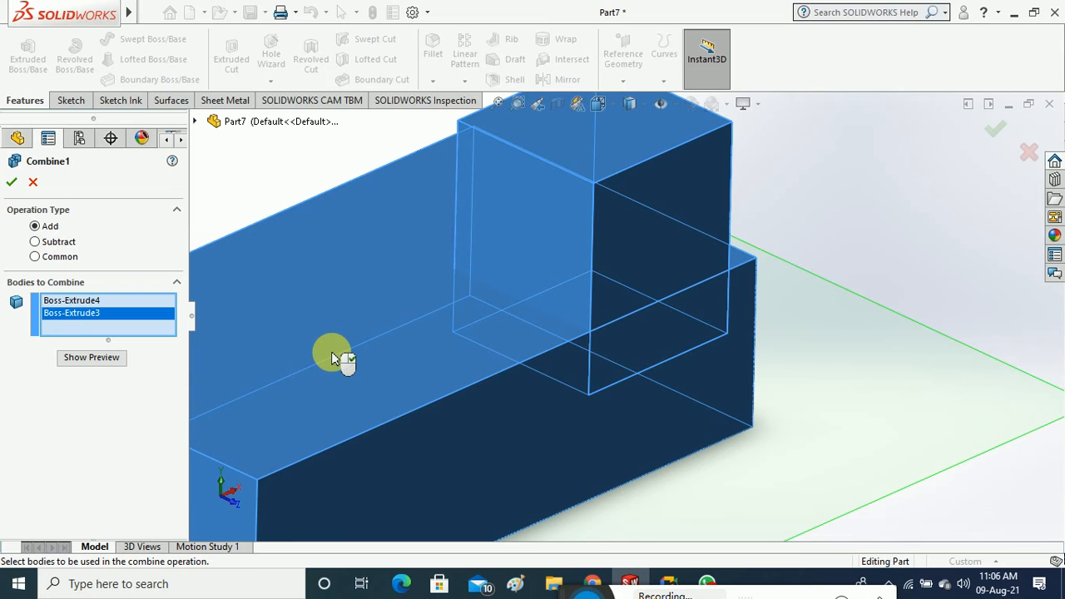
click(107, 358)
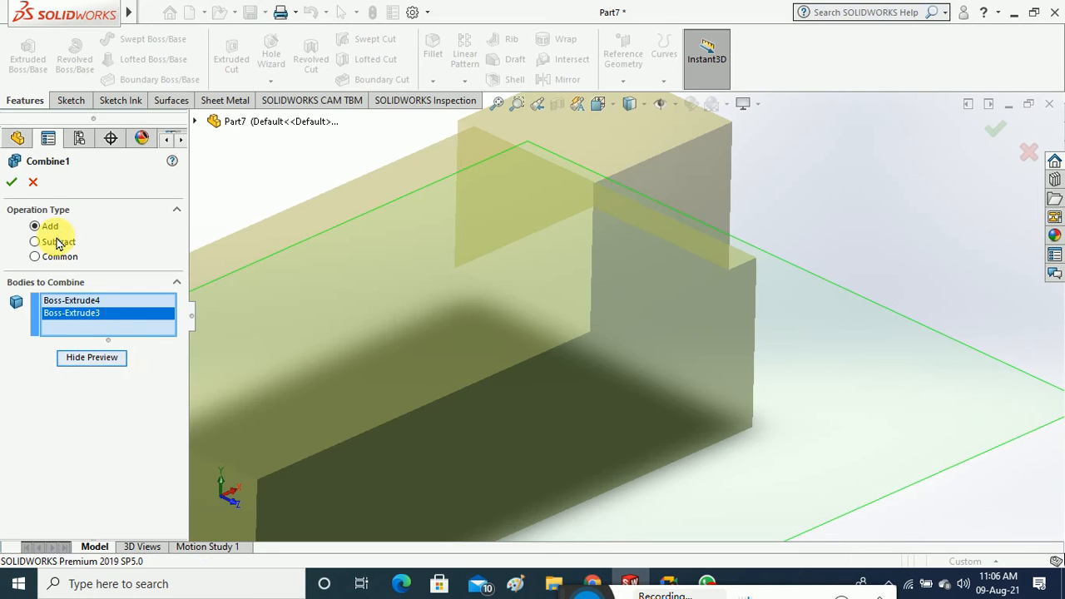
click(12, 181)
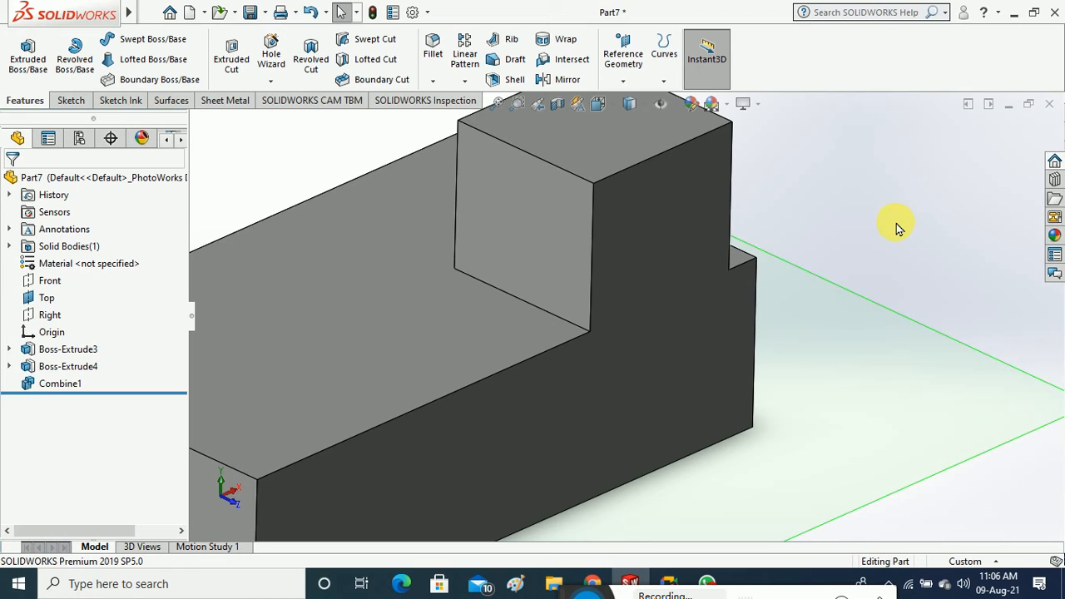
Delete the Combine feature that joins the two blocks
click(53, 385)
right_click(52, 384)
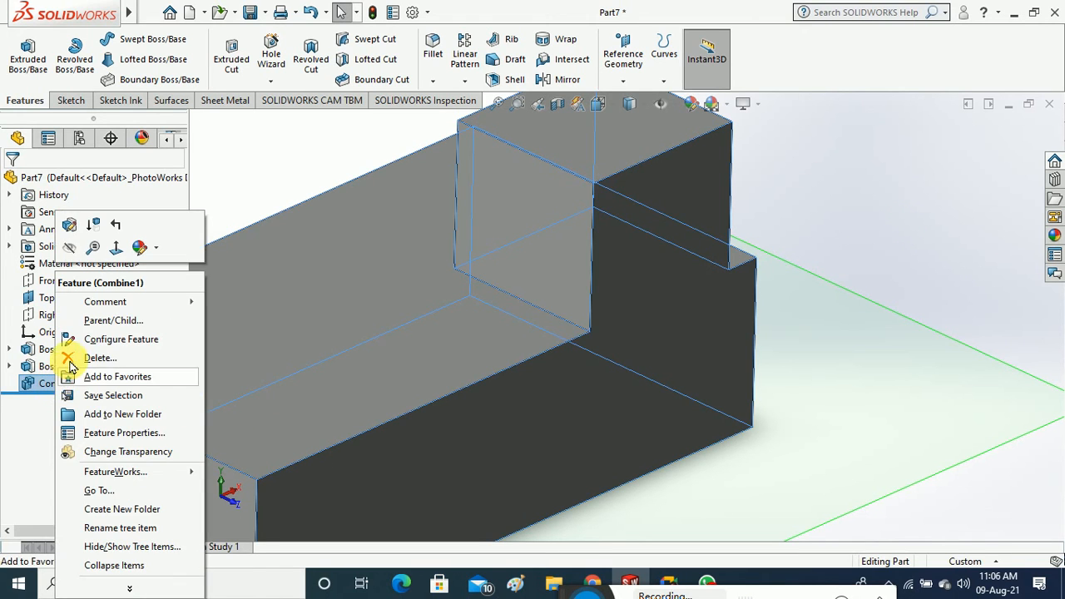
click(79, 358)
click(592, 193)
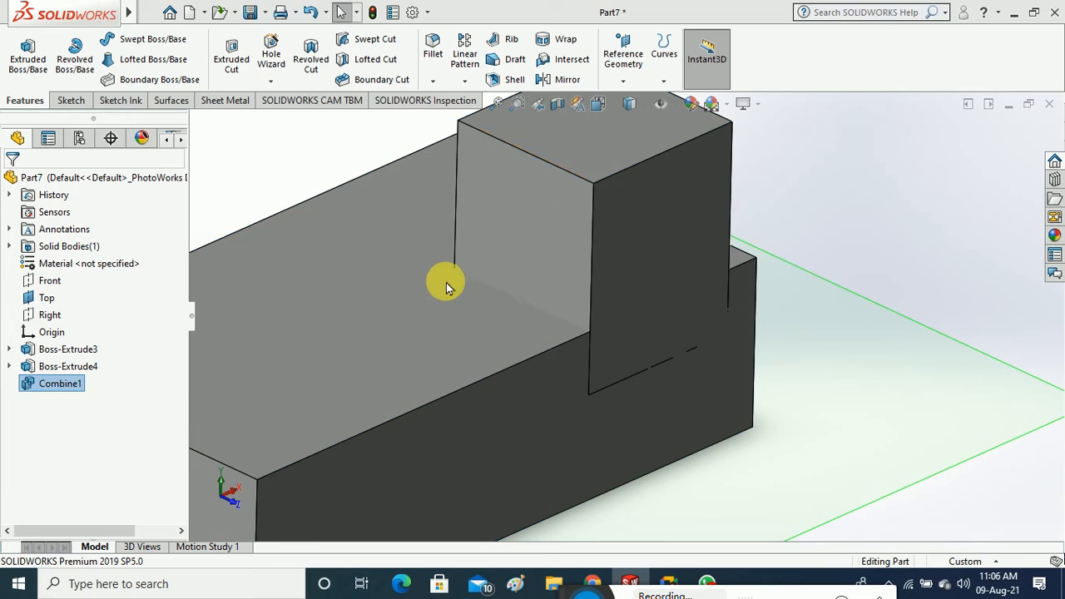
scroll(446, 282, up, 3)
scroll(666, 301, up, 1)
scroll(667, 301, down, 2)
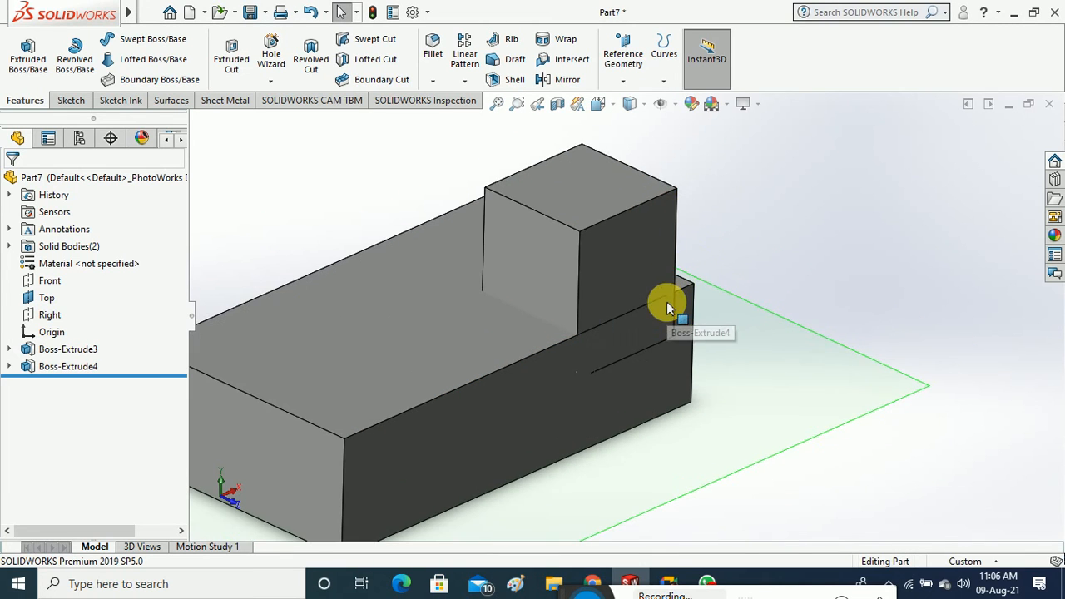
Delete the smaller block's extrusion and its leftover side-face rectangle sketch, keeping only the base block
click(96, 367)
right_click(95, 366)
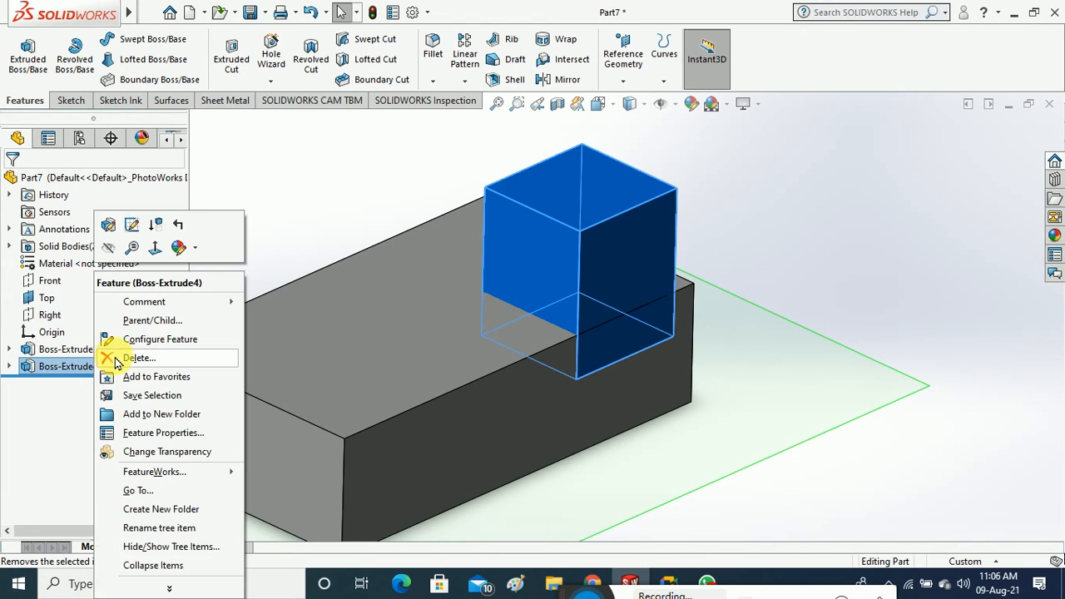
click(116, 364)
click(590, 193)
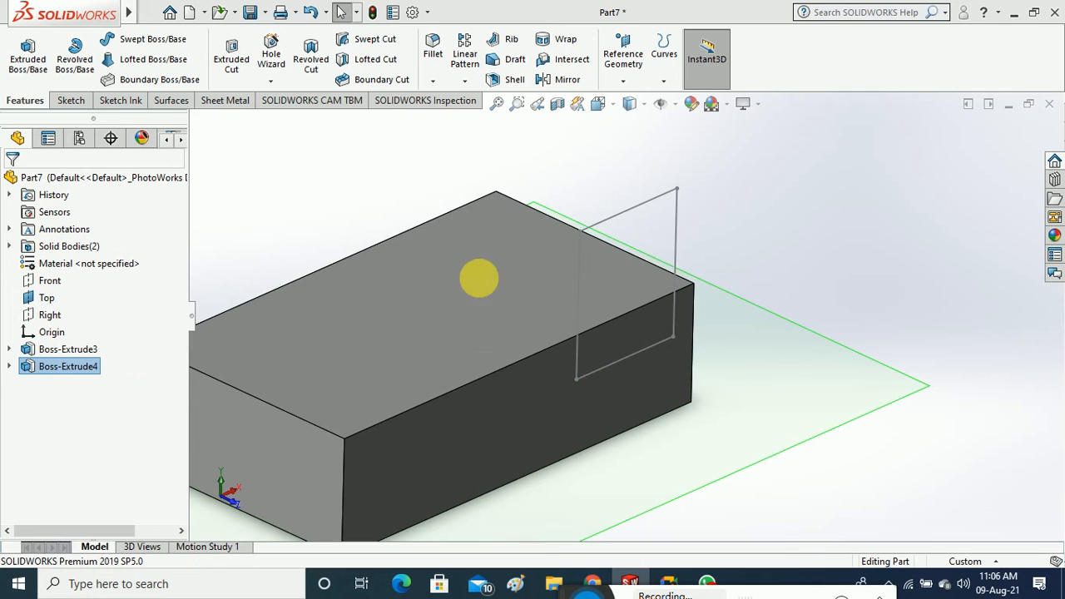
right_click(61, 366)
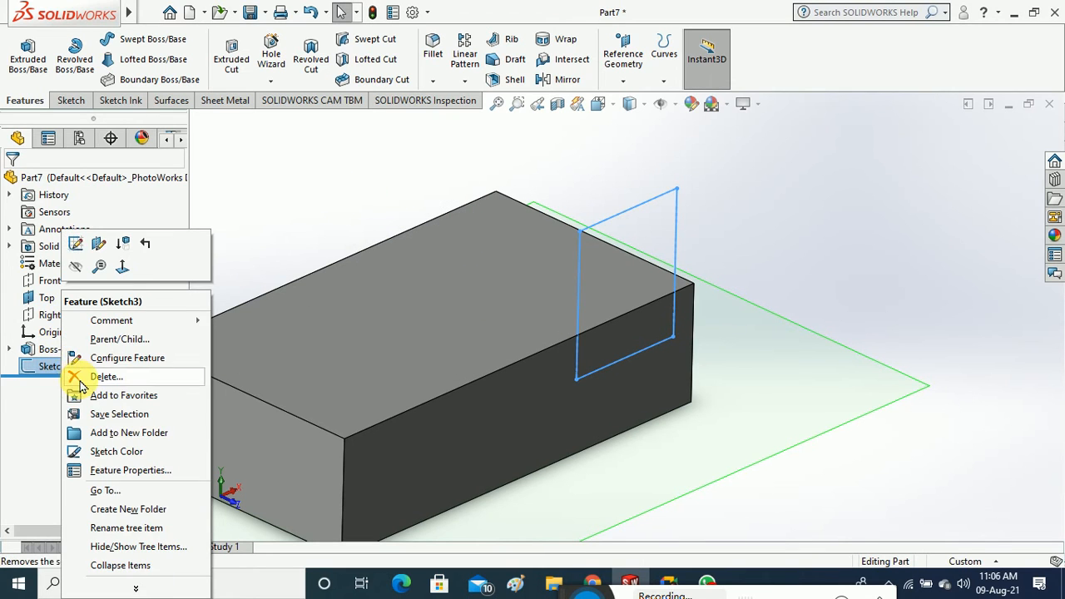
click(81, 379)
click(592, 190)
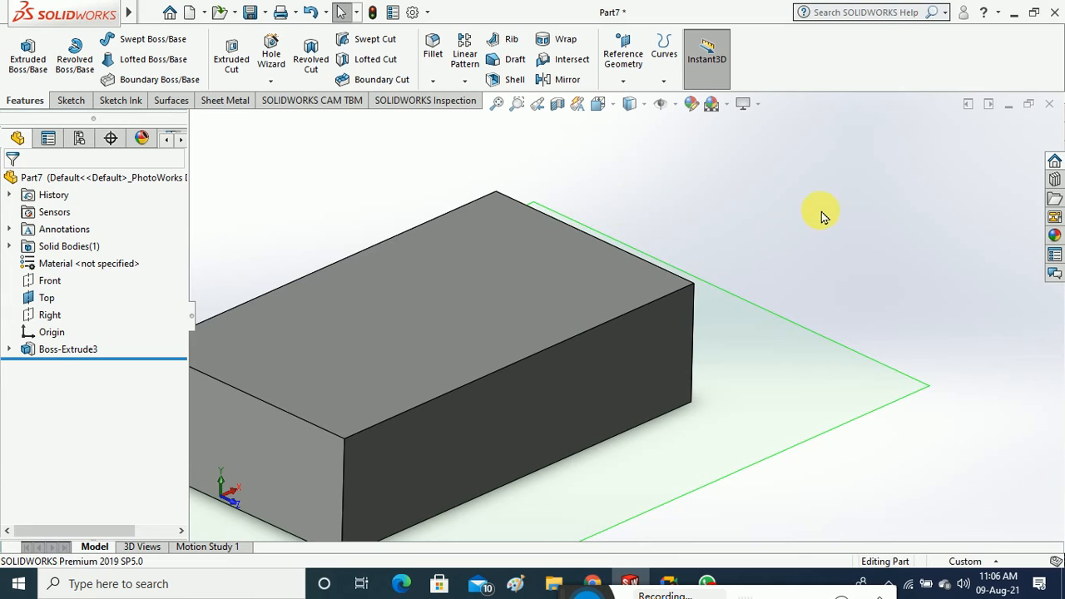
Edit the base block's extrusion and change its end condition to Mid Plane
click(54, 349)
right_click(53, 350)
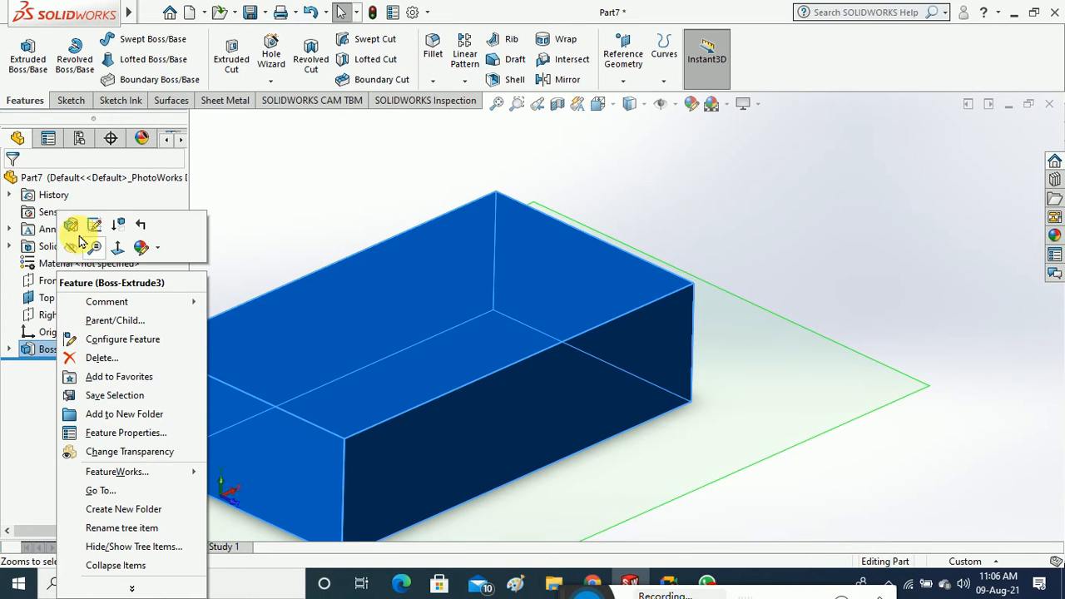
click(94, 225)
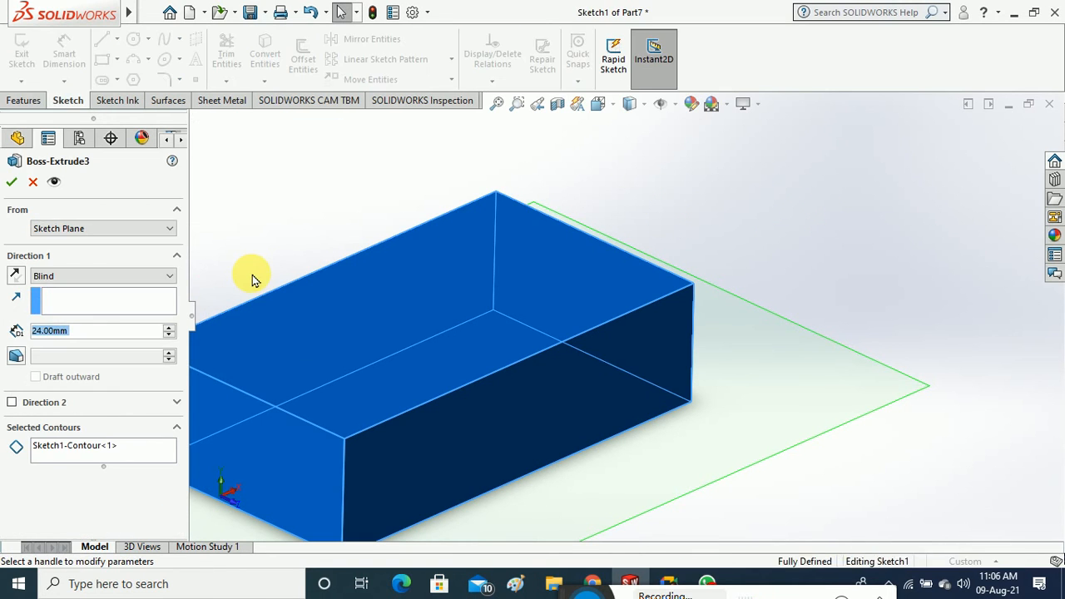
click(117, 276)
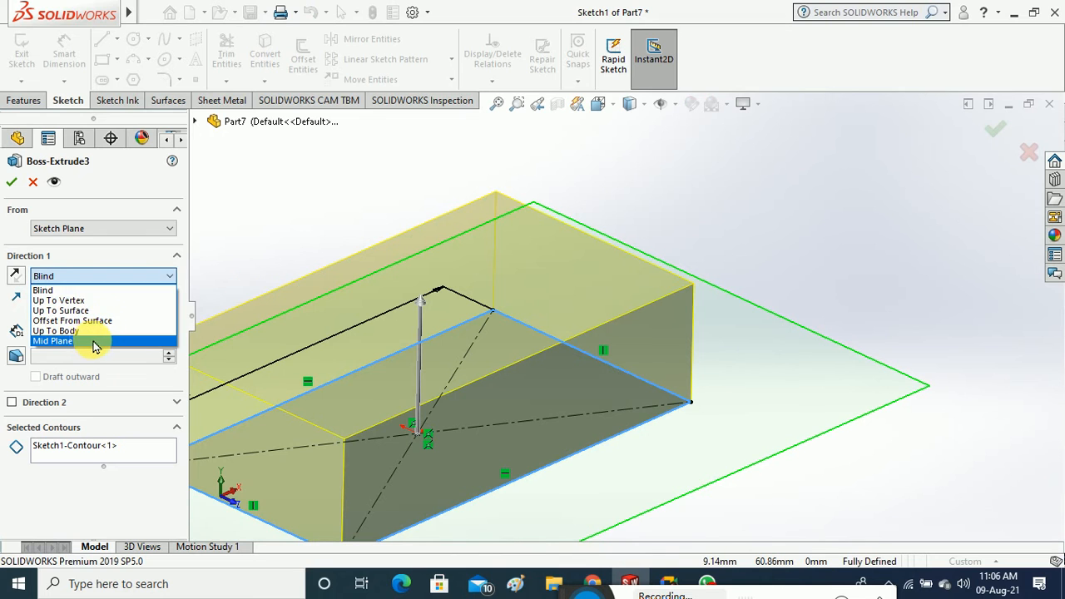
click(91, 341)
Try a larger depth of 60 mm for the base block's mid-plane extrusion
click(169, 329)
click(169, 329)
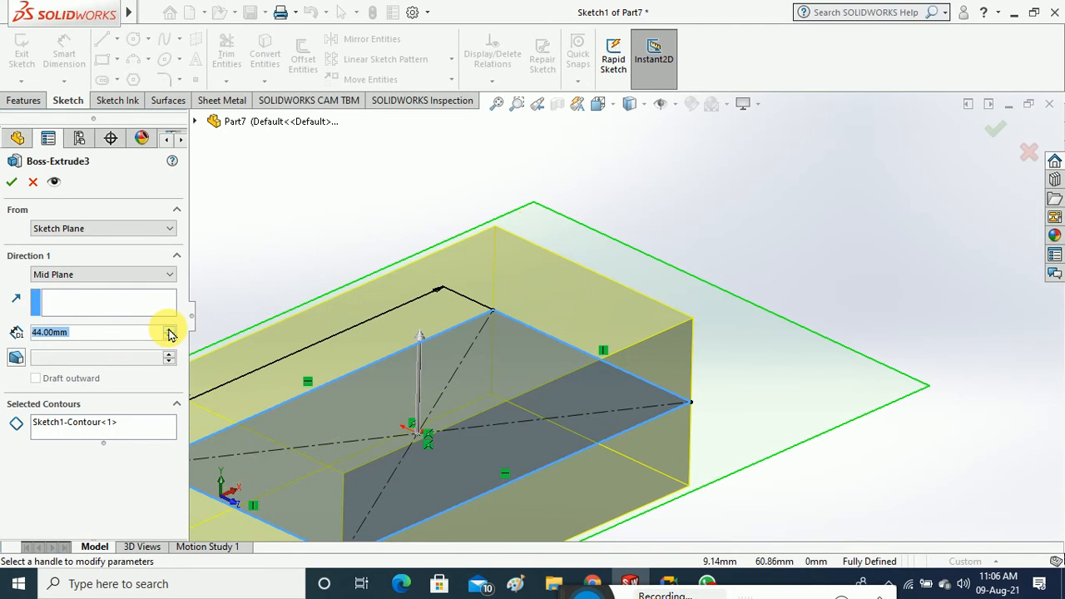
click(169, 329)
click(169, 329)
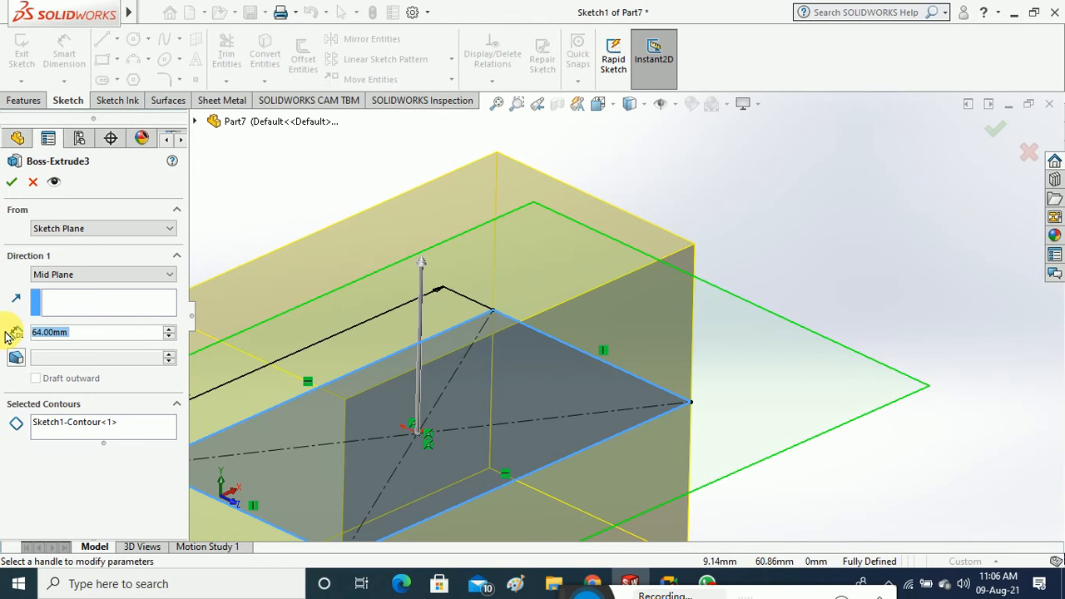
text(60)
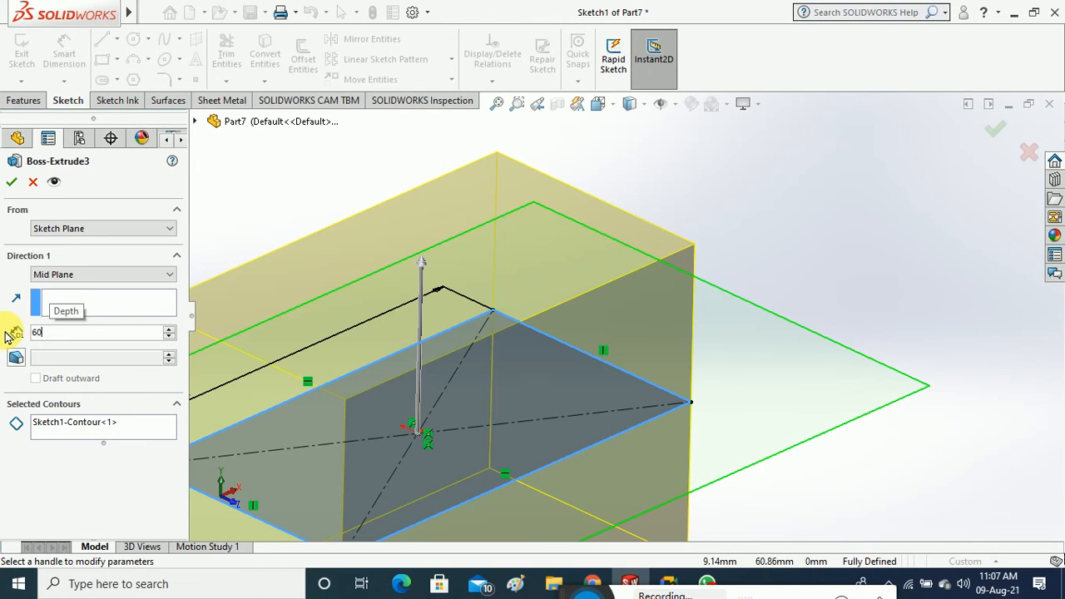
key(Return)
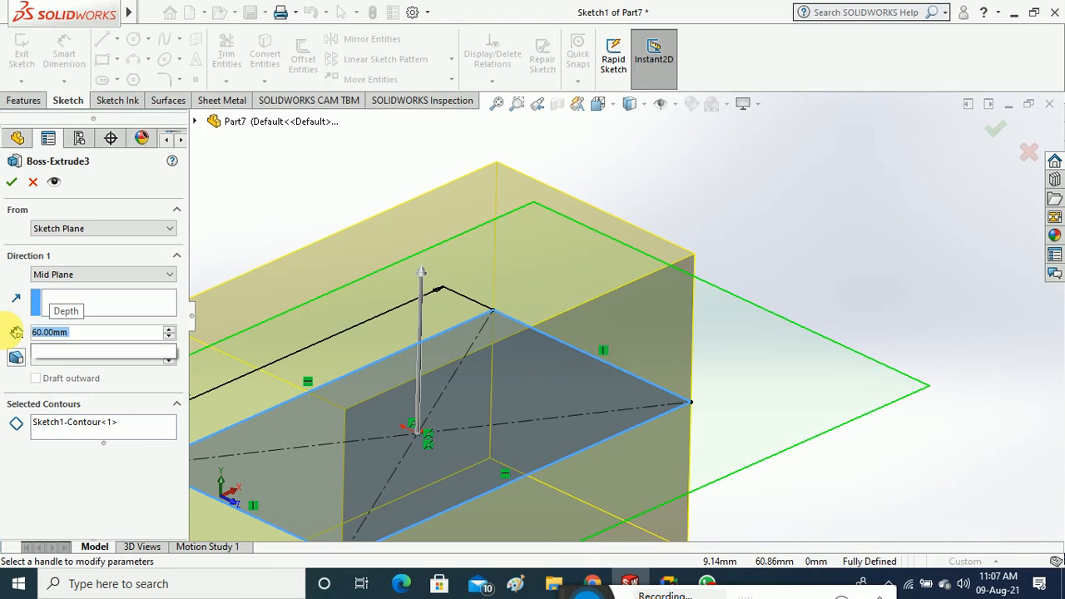
Set the base block's mid-plane extrusion depth to 40 mm and finish editing the feature
text(40)
key(Return)
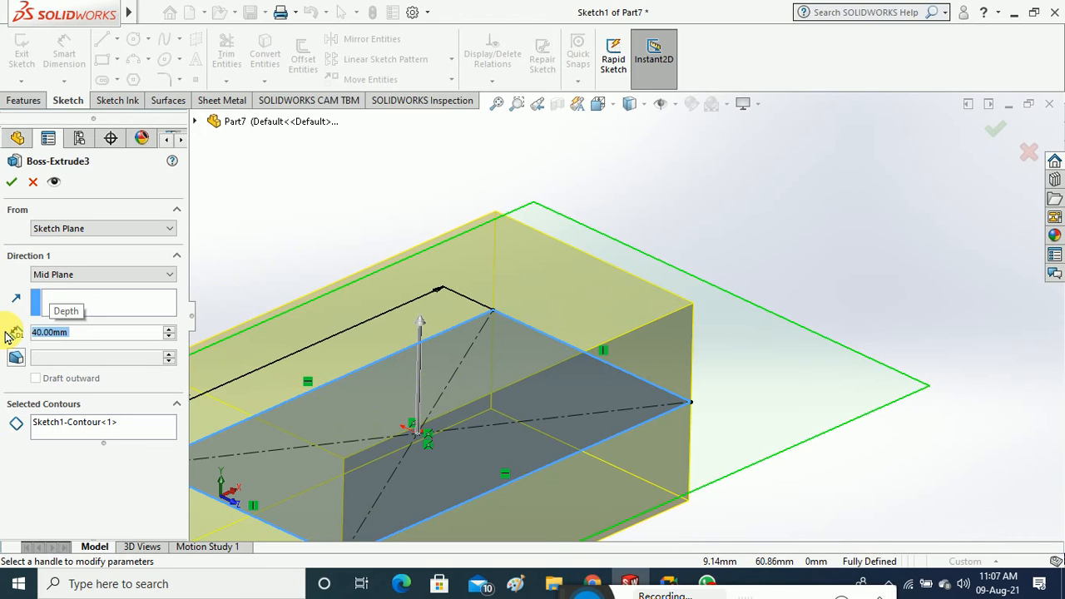
click(14, 184)
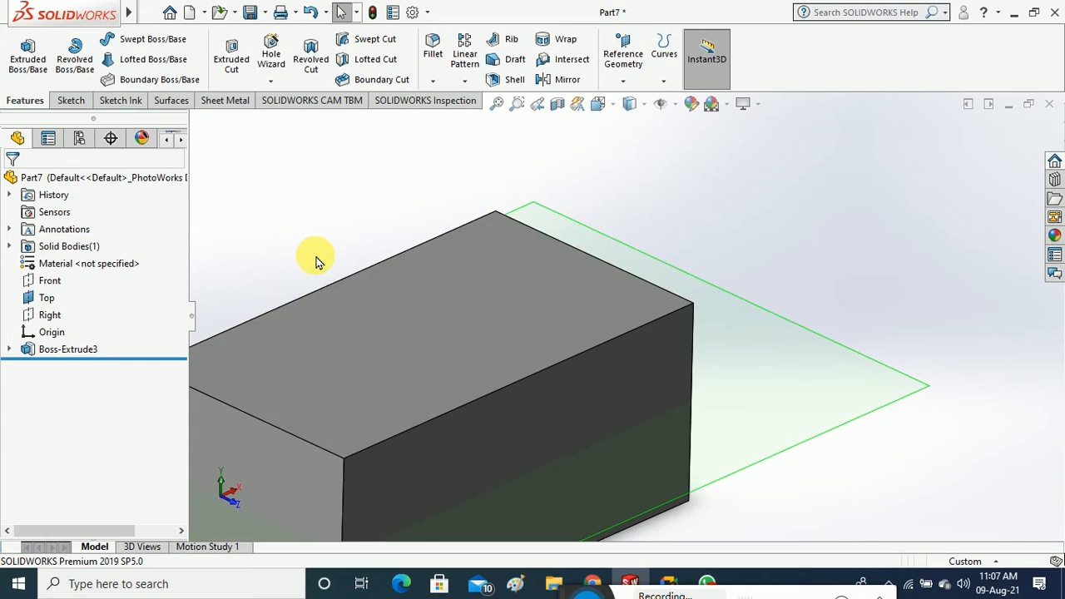
Start a new sketch on the Top plane through the middle of the block, viewed straight from above
scroll(329, 250, up, 2)
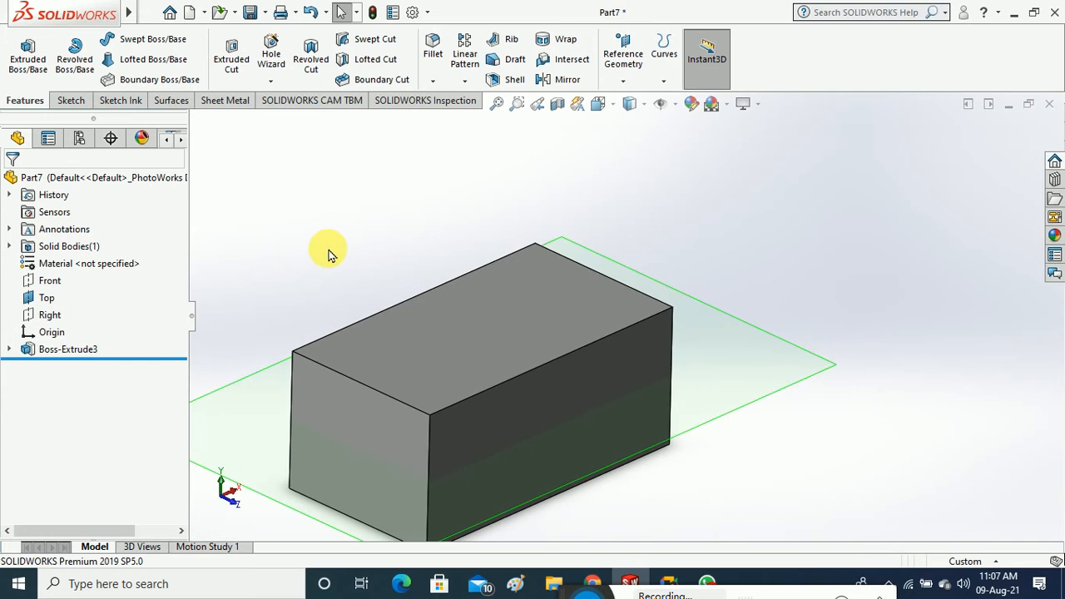
click(71, 99)
click(32, 58)
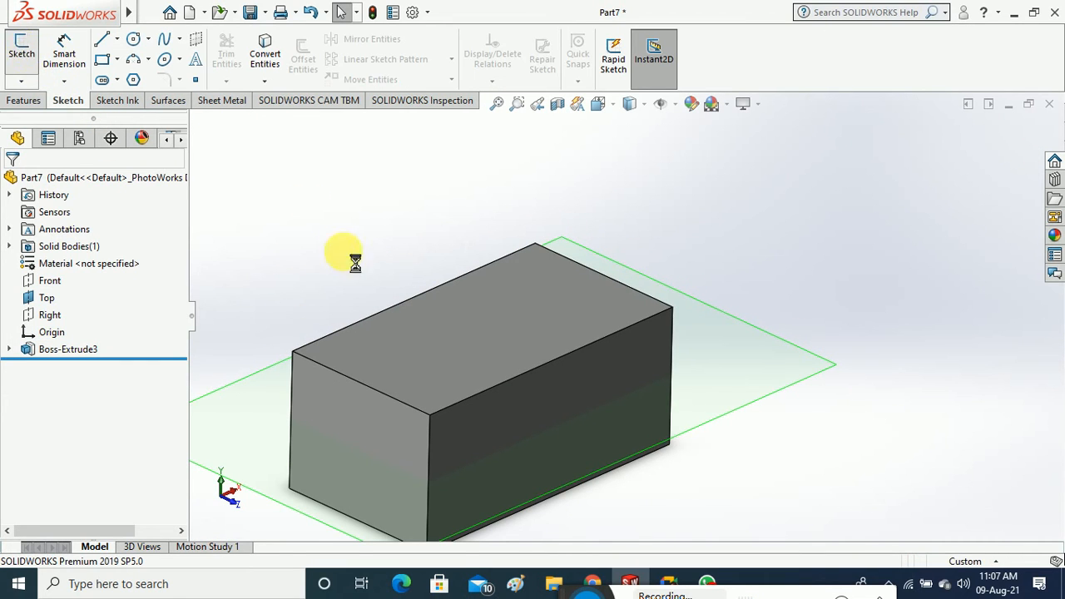
click(649, 448)
scroll(637, 399, up, 3)
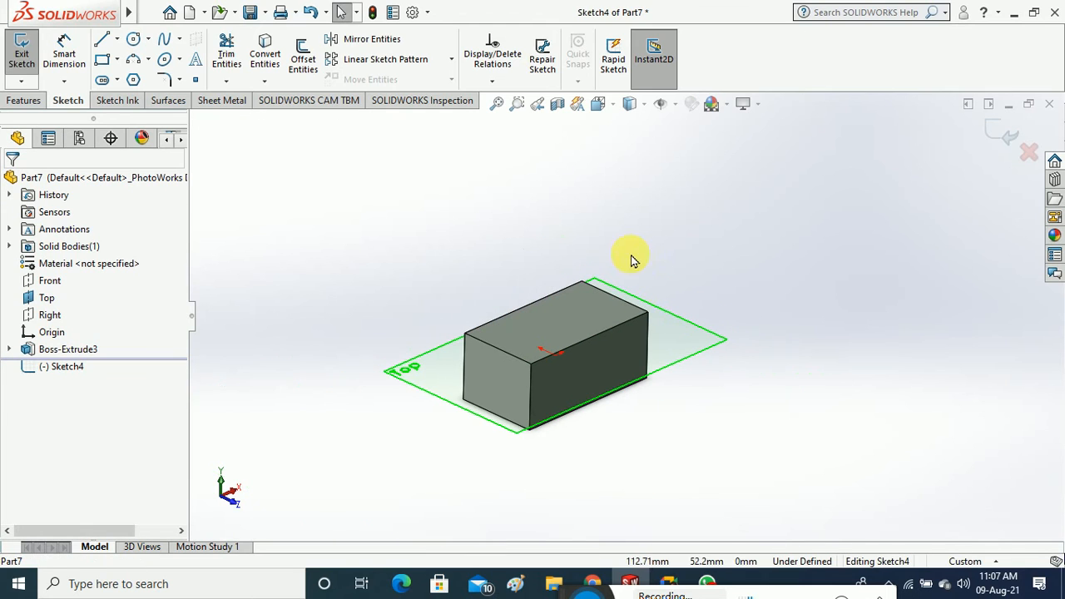
click(599, 104)
click(686, 192)
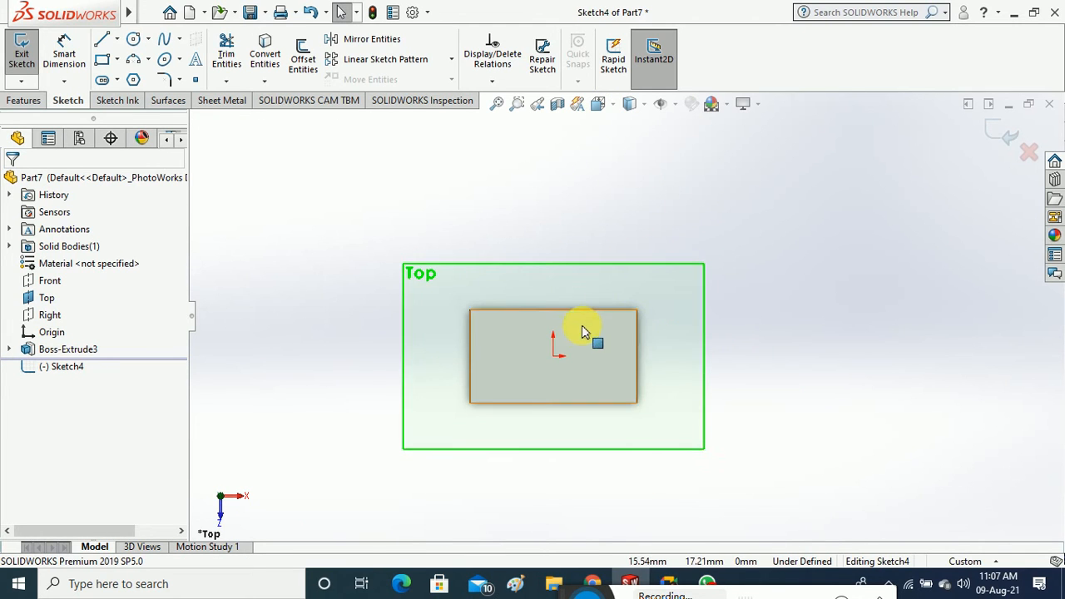
scroll(583, 333, up, 2)
scroll(571, 347, down, 3)
scroll(618, 366, down, 3)
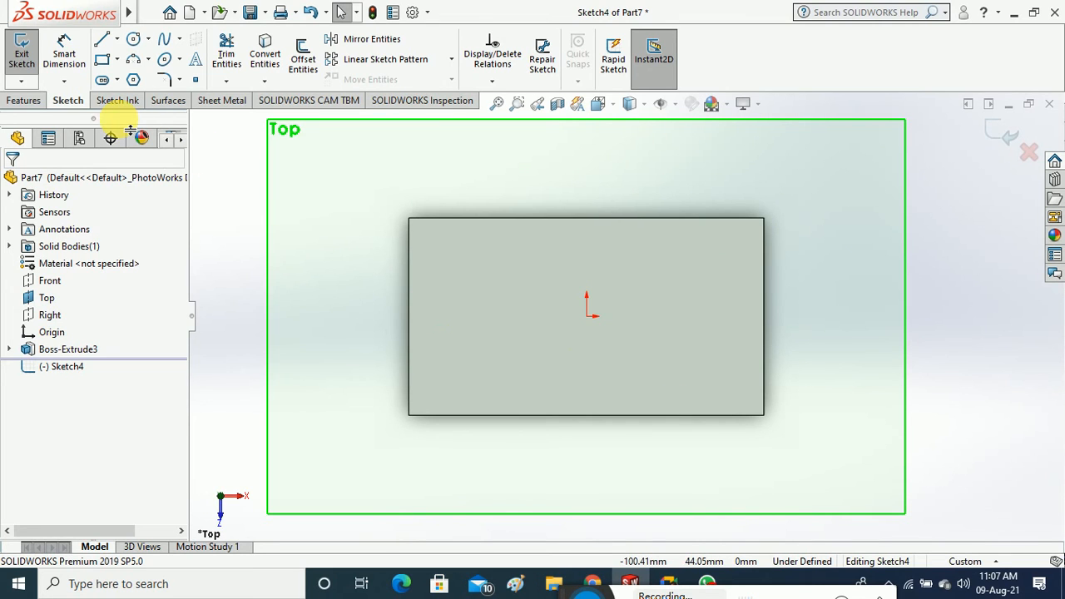
Sketch a closed stepped half-bottle profile inside the block, based on a horizontal line through the origin and about 18 mm high at its wide end
click(101, 40)
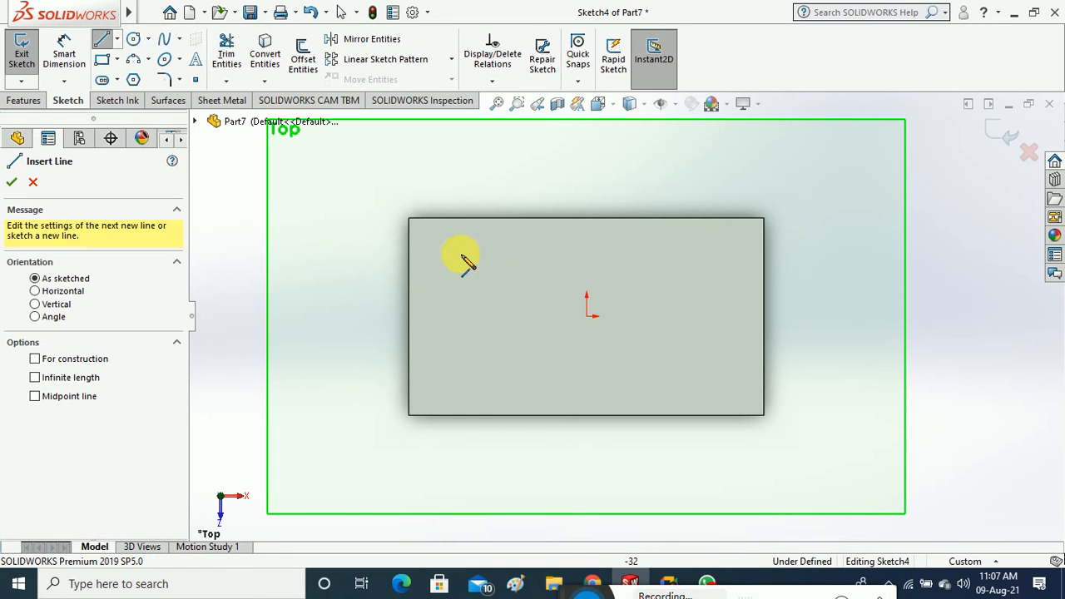
click(451, 280)
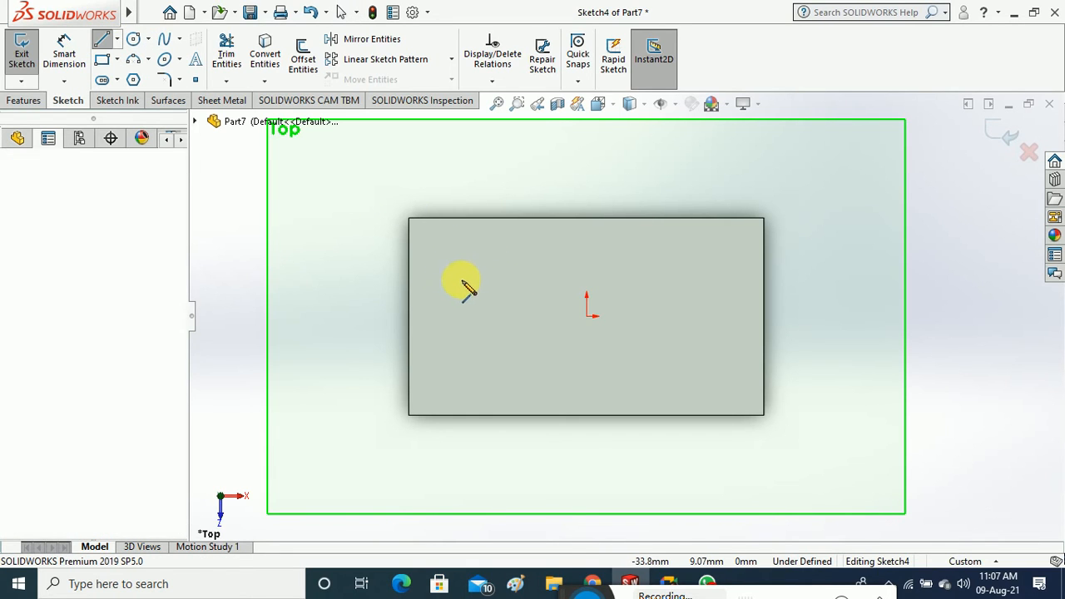
click(533, 280)
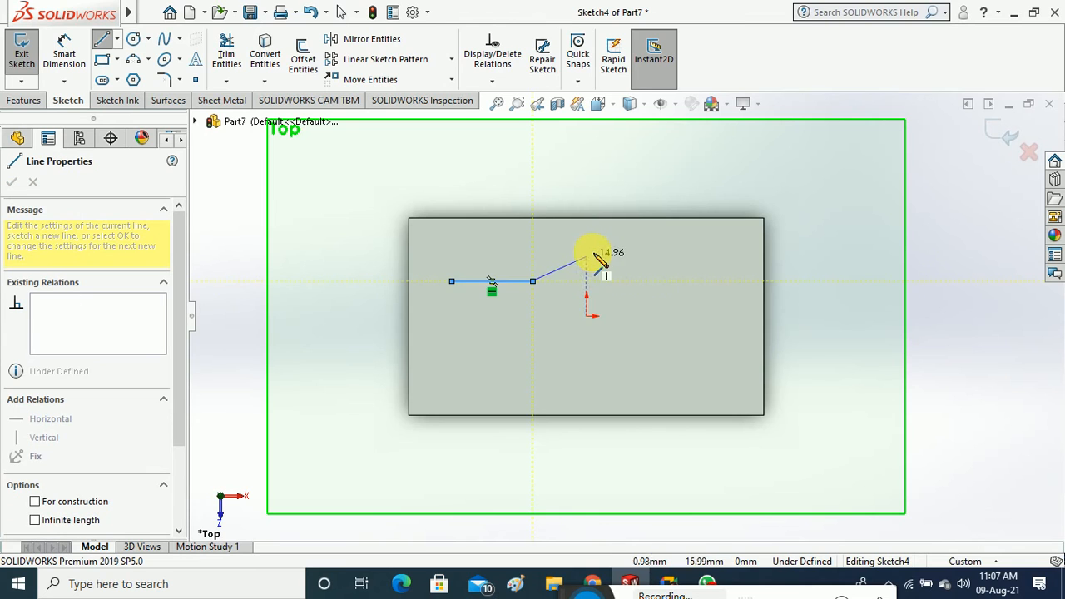
click(728, 245)
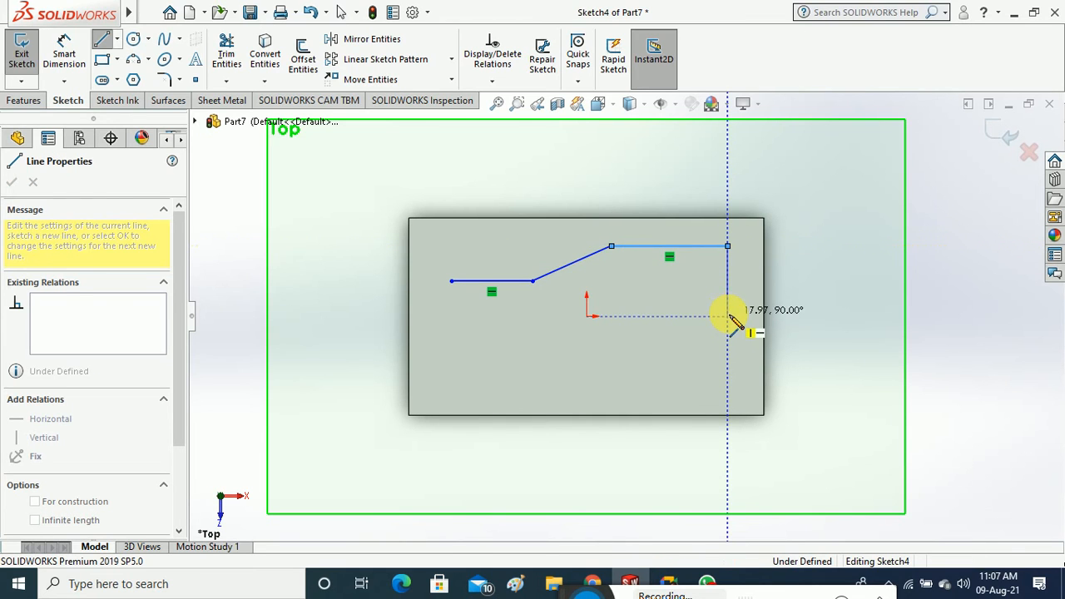
click(728, 316)
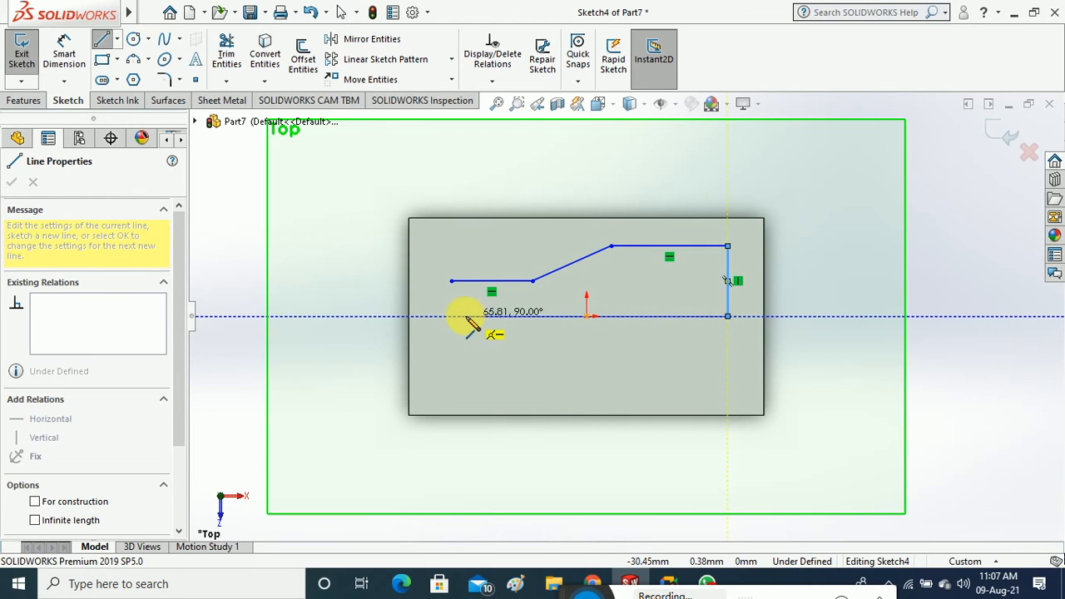
click(452, 316)
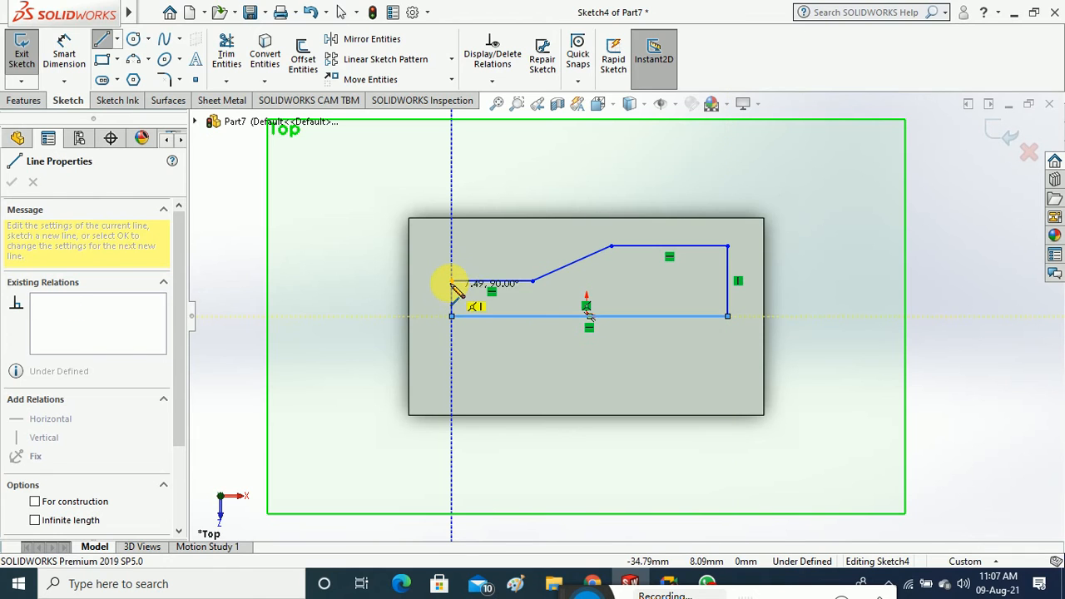
click(452, 281)
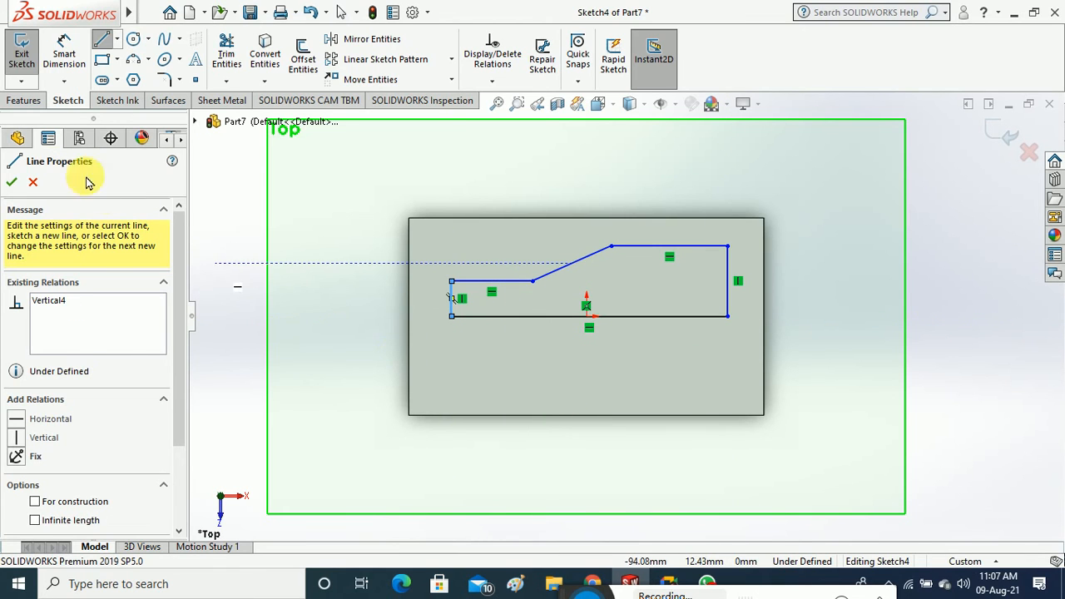
click(21, 52)
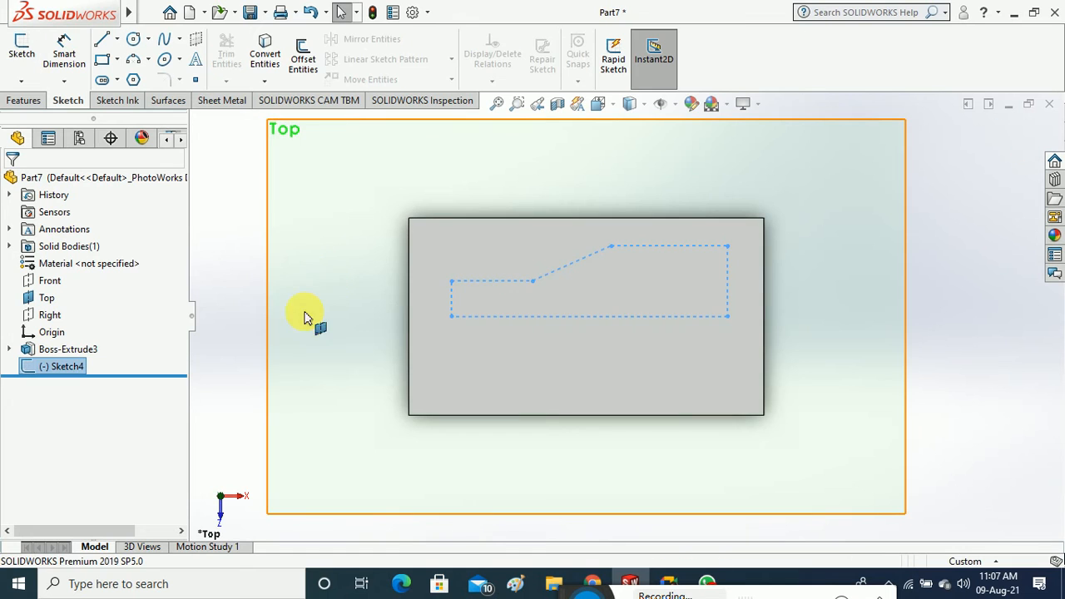
Revolve the bottle profile 360° about its long base line as a body separate from the block
middle_drag(291, 315, 356, 367)
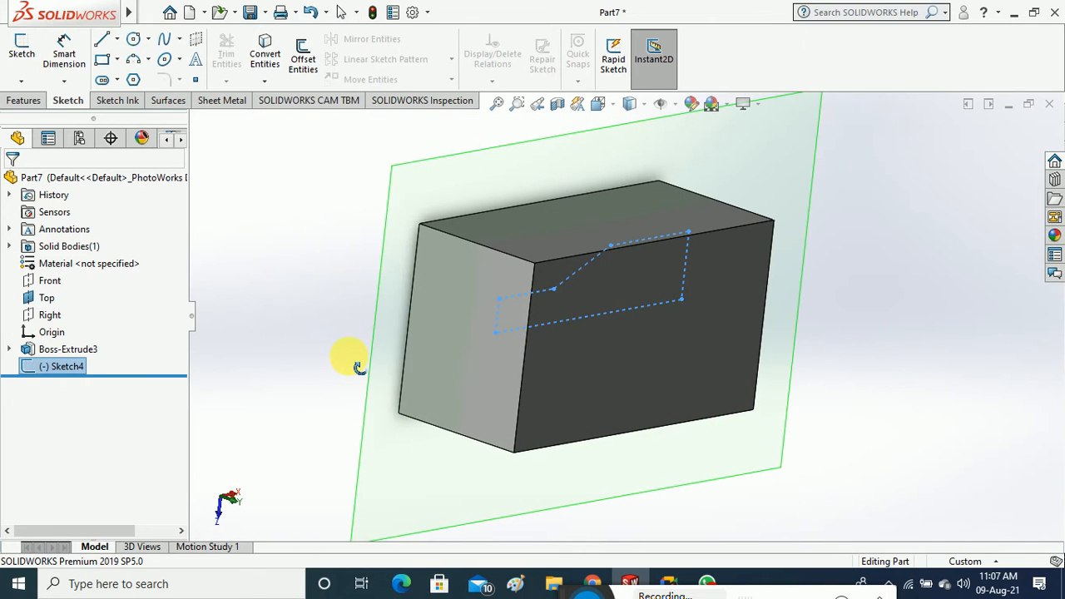
click(25, 101)
click(74, 54)
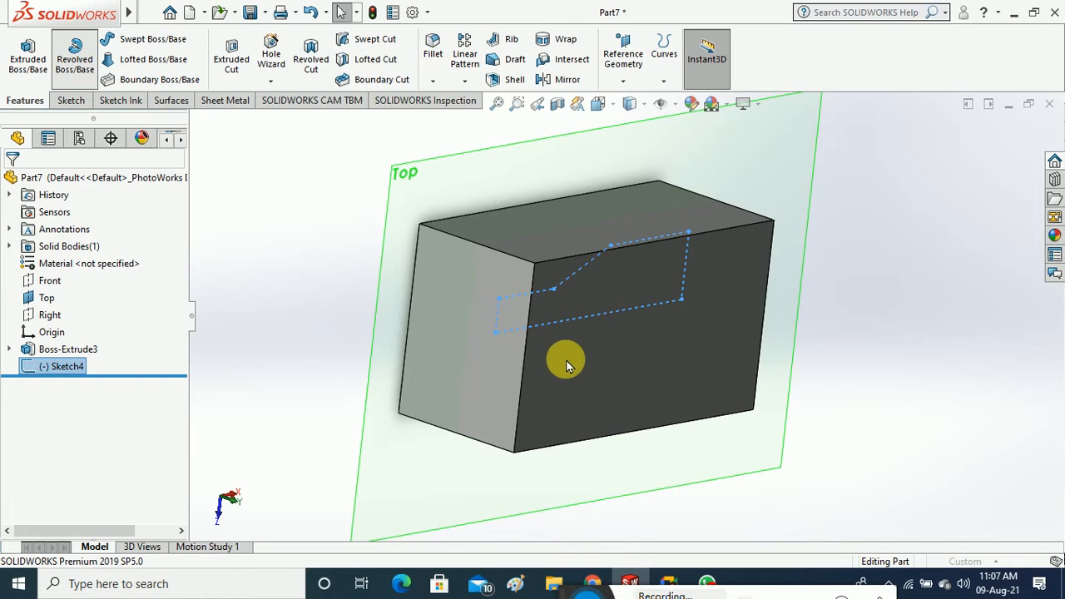
click(575, 317)
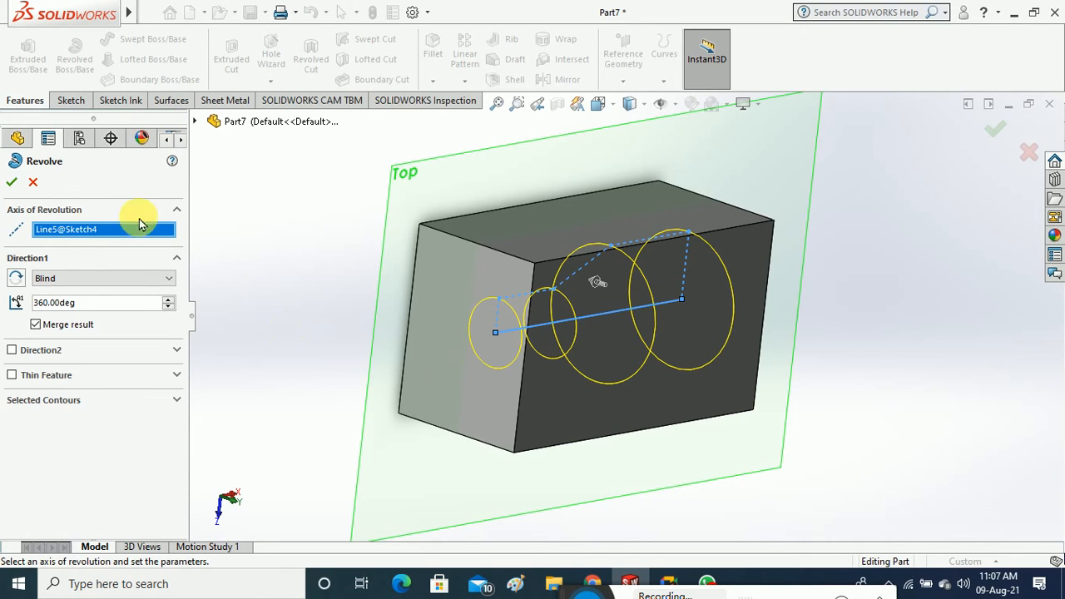
click(12, 182)
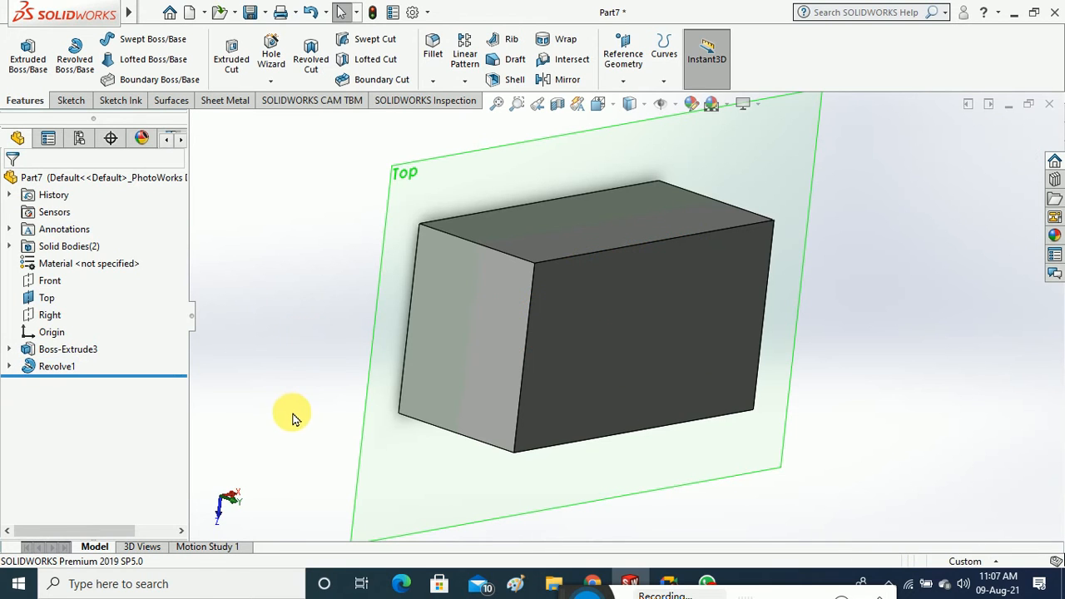
Start a Combine feature for the block and the revolved body with the operation type set to Subtract
mouse_move(292, 416)
middle_down()
mouse_move(357, 288)
mouse_move(356, 185)
mouse_move(369, 414)
middle_up()
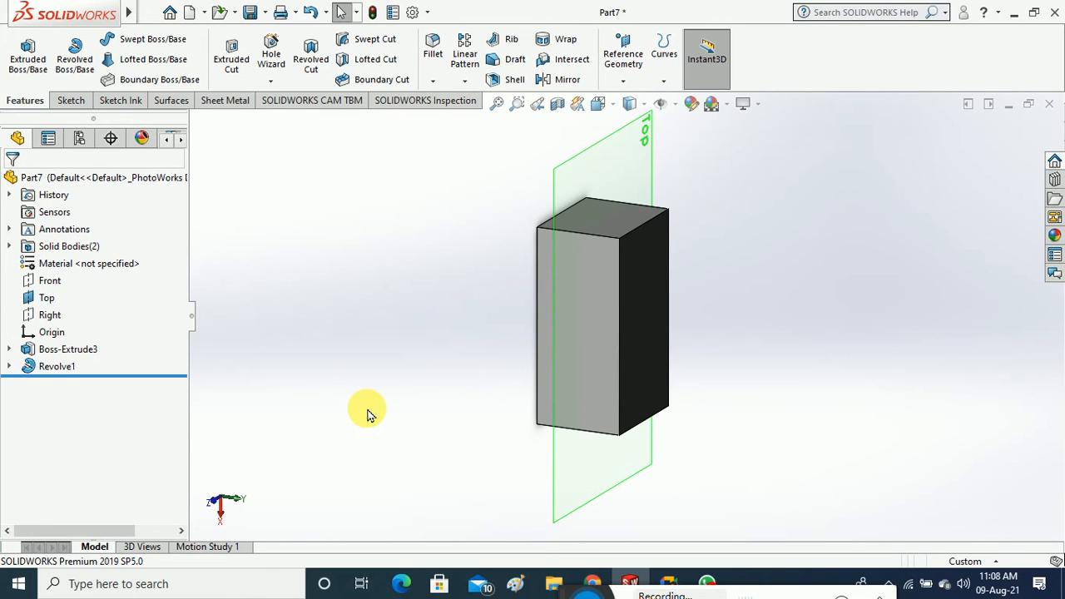
click(9, 246)
click(105, 264)
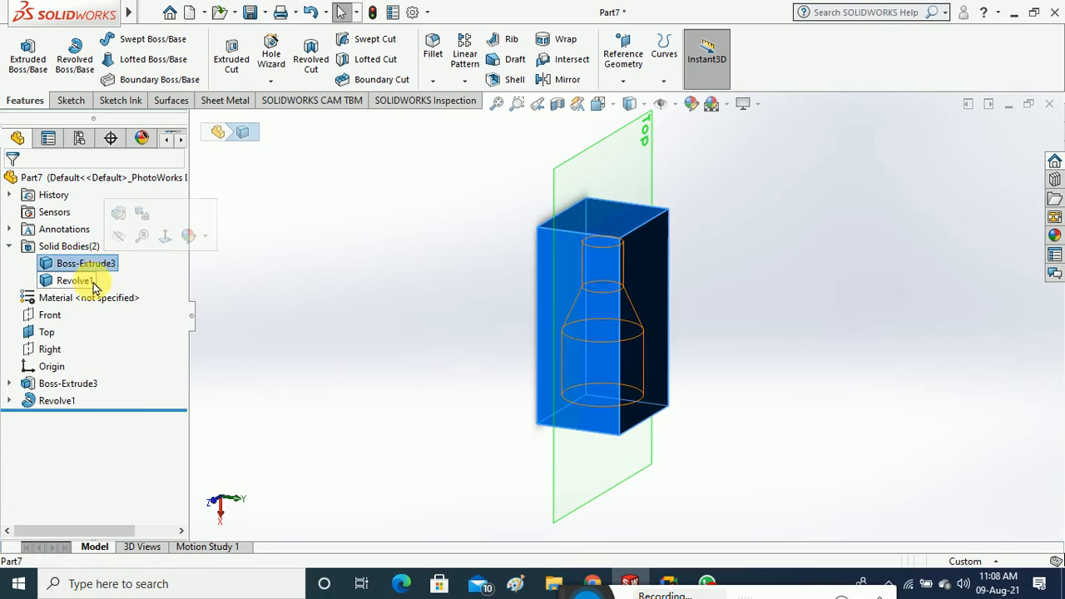
click(233, 292)
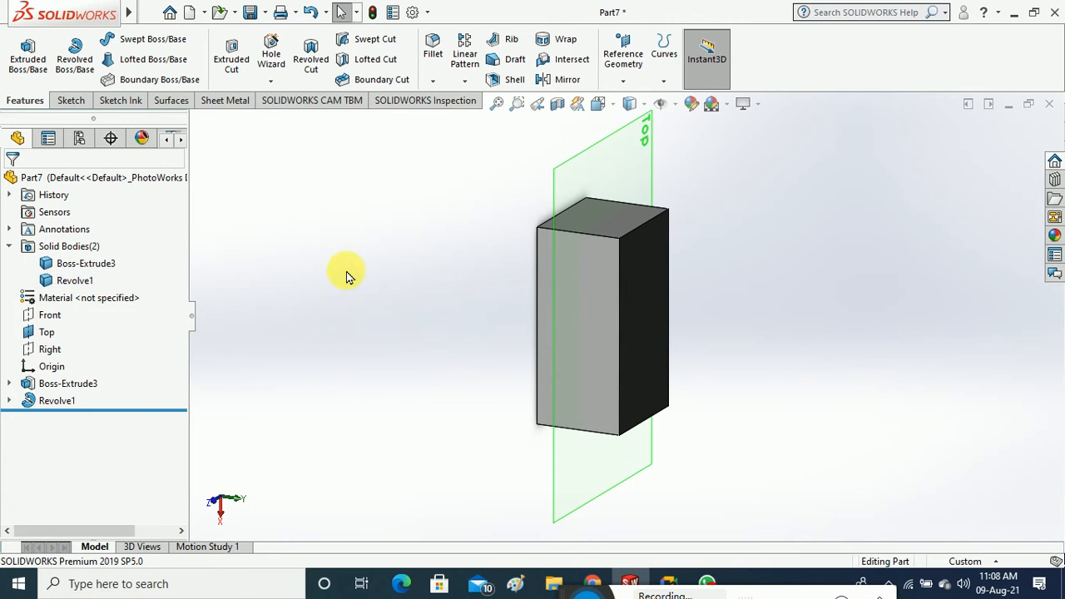
click(150, 13)
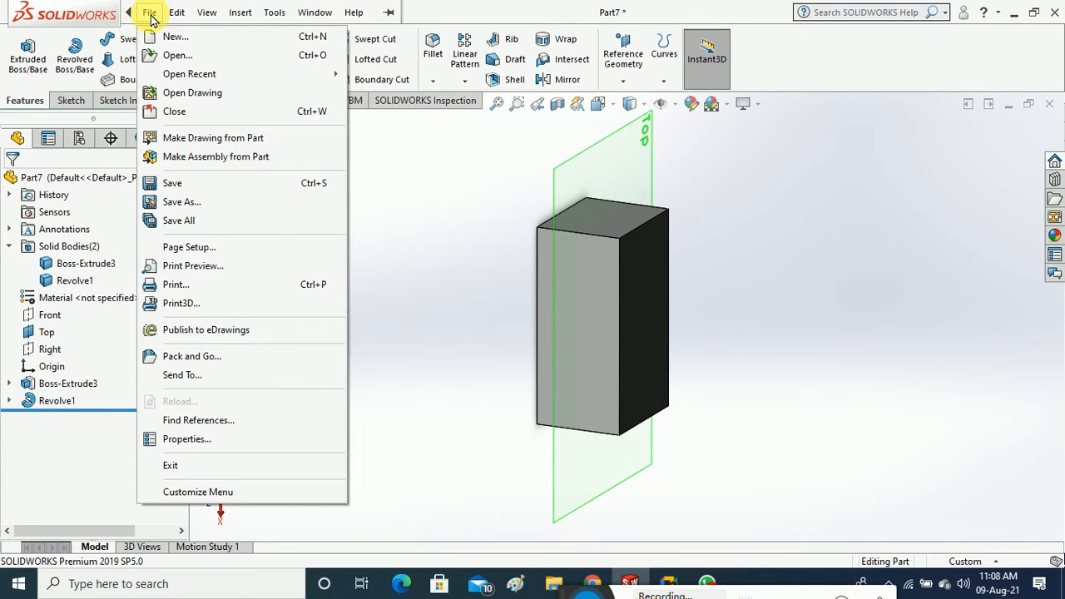
click(250, 16)
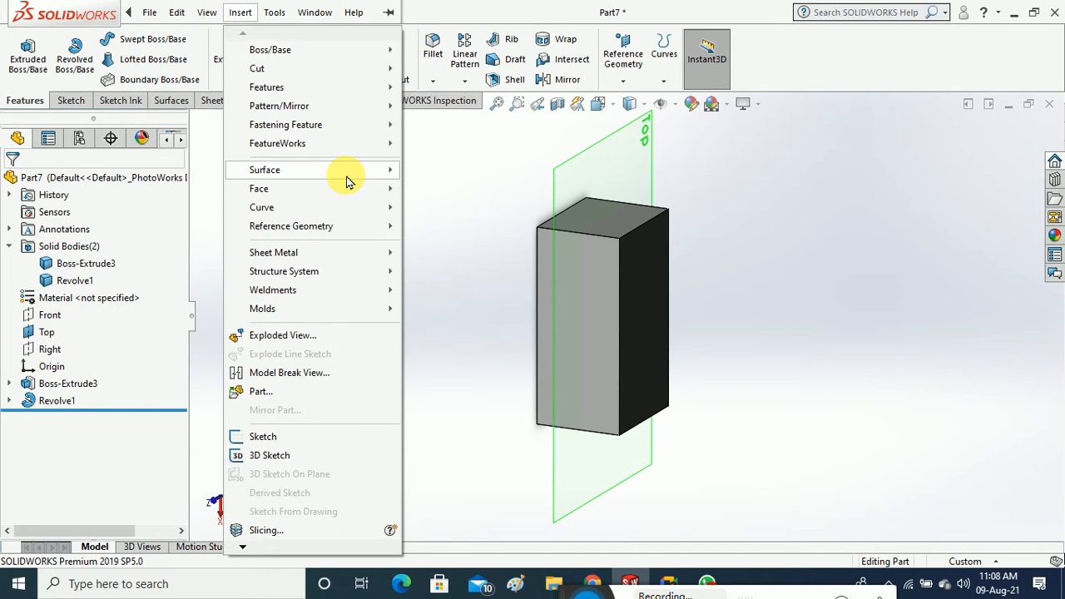
mouse_move(348, 181)
mouse_move(351, 98)
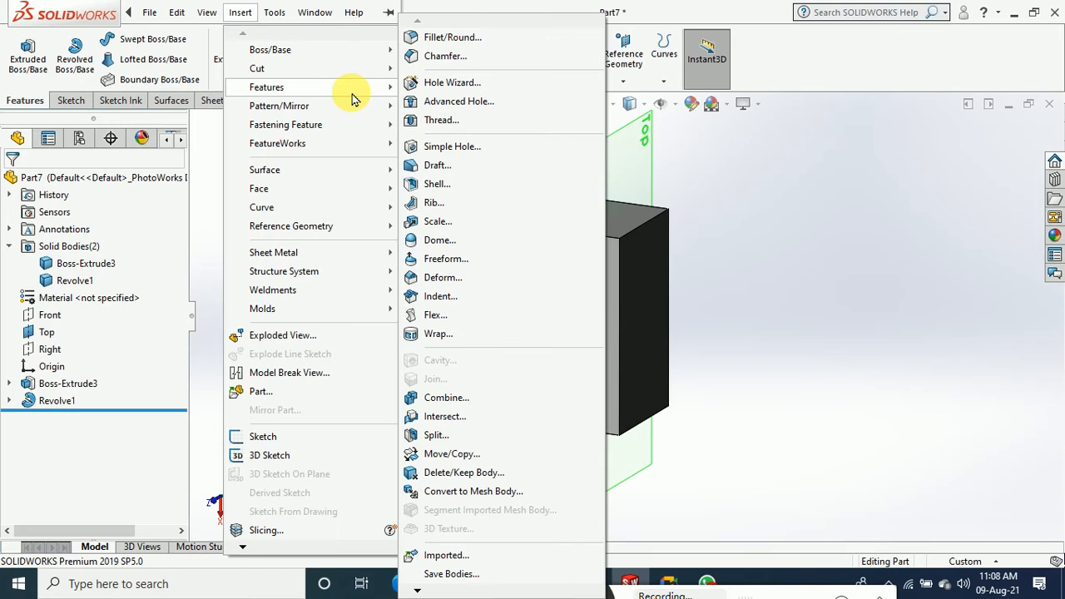
click(471, 397)
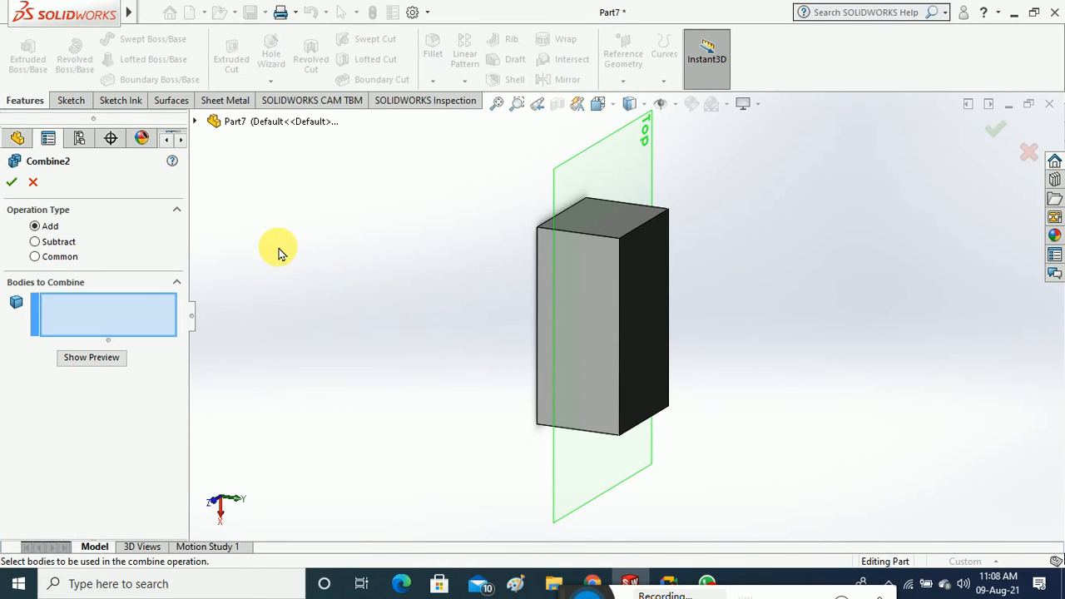
click(57, 241)
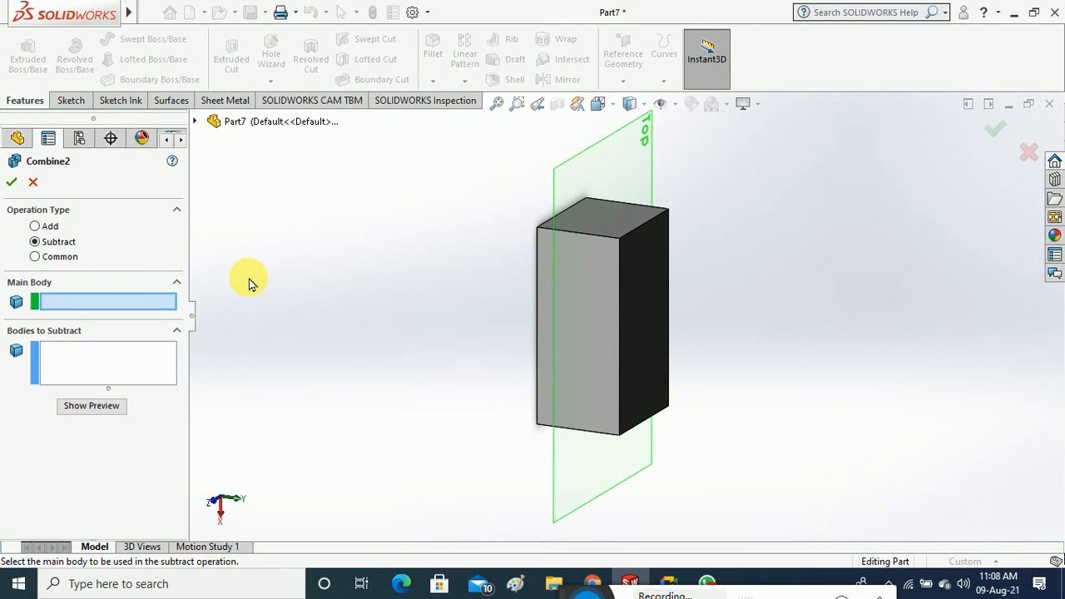
Subtract the revolved bottle body from the block and check the cavity in a temporary section view along the Front plane
click(613, 358)
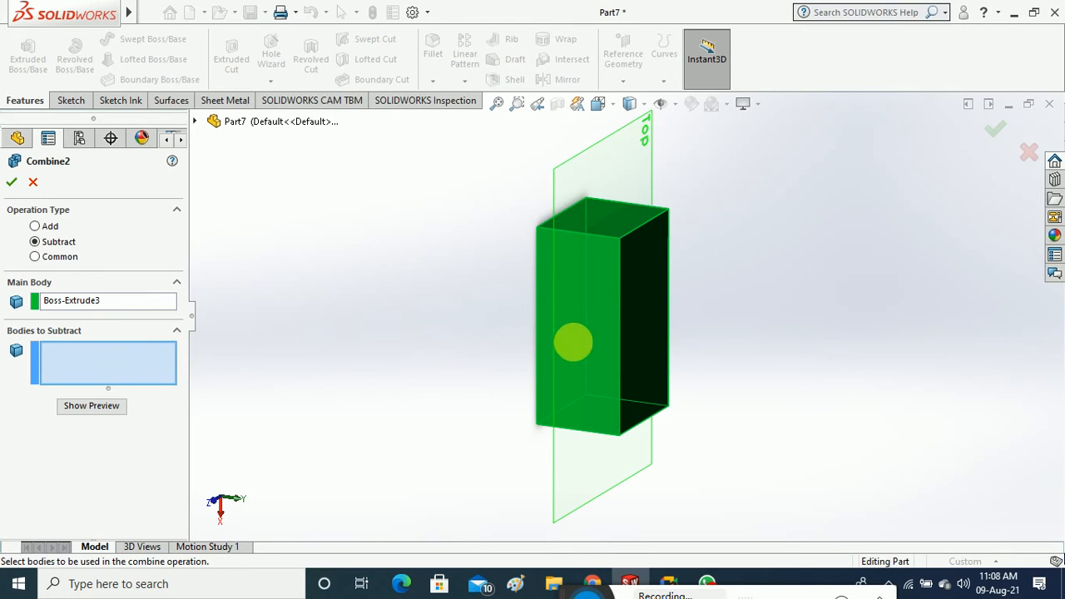
click(195, 121)
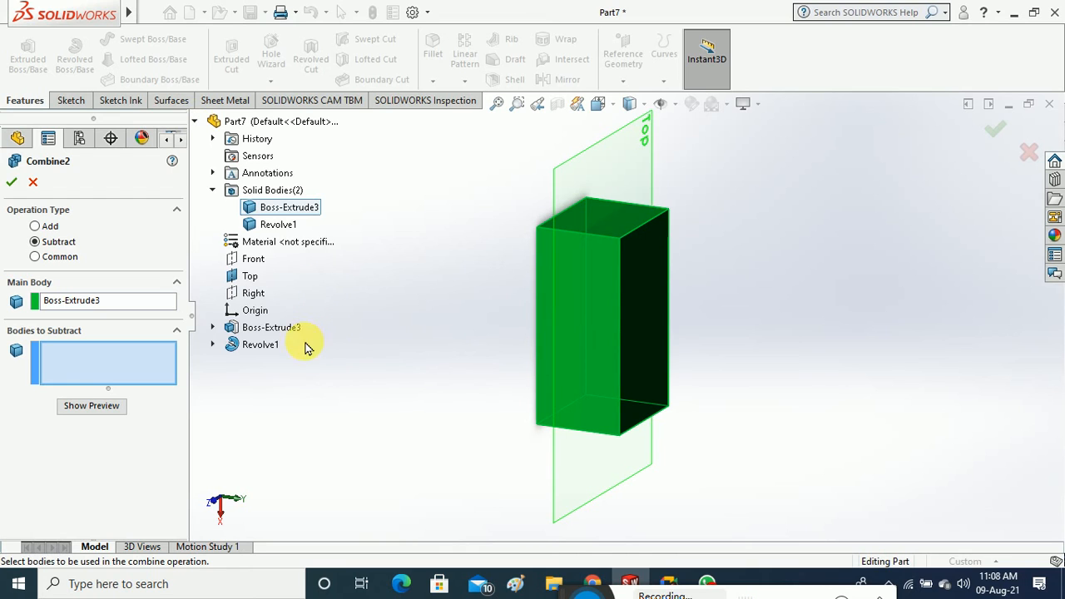
click(276, 349)
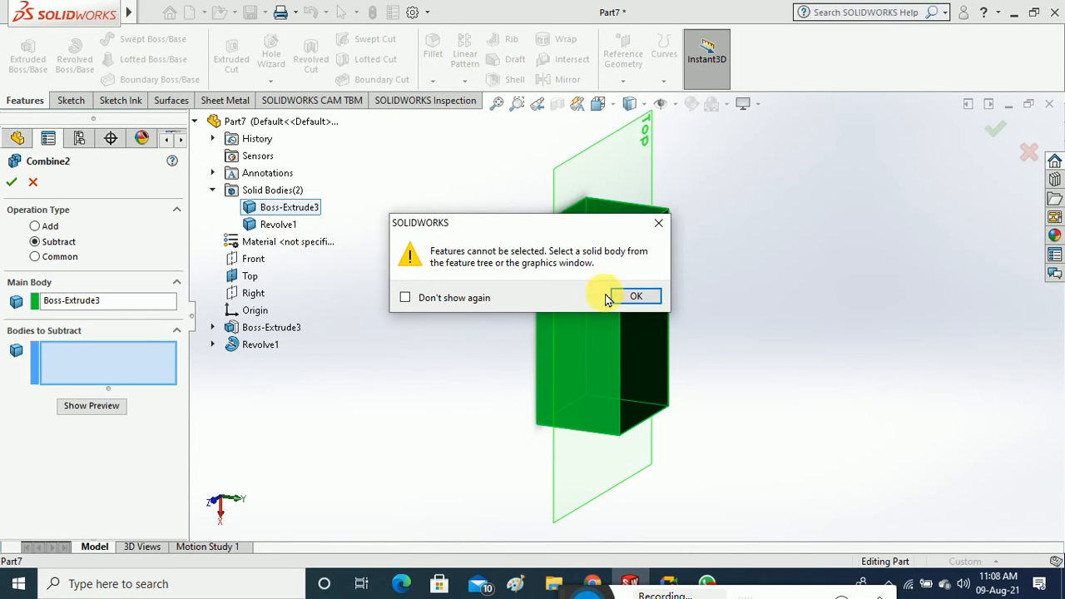
click(628, 304)
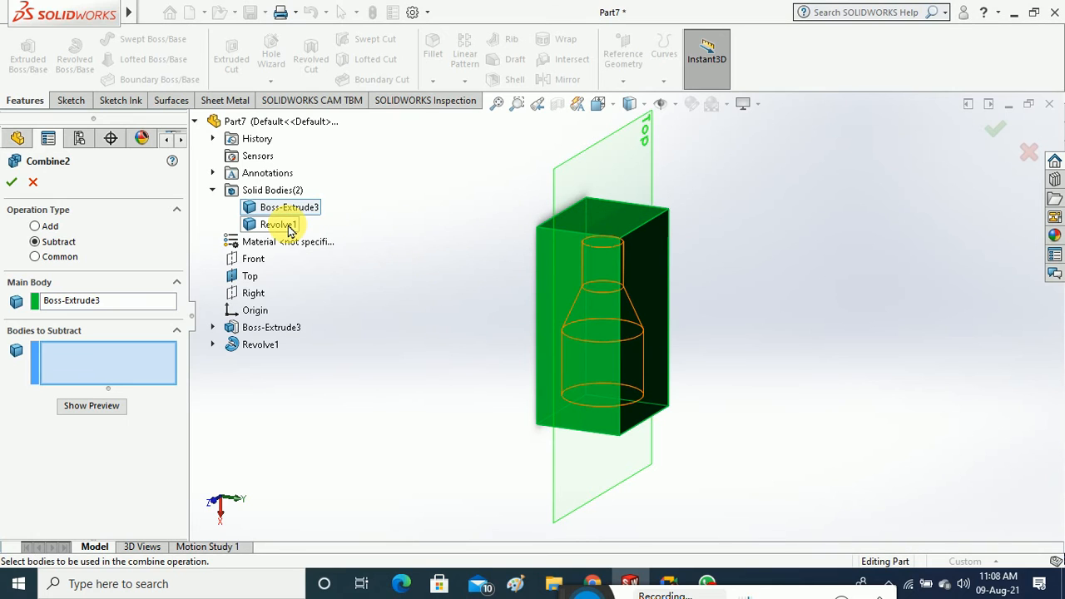
click(278, 225)
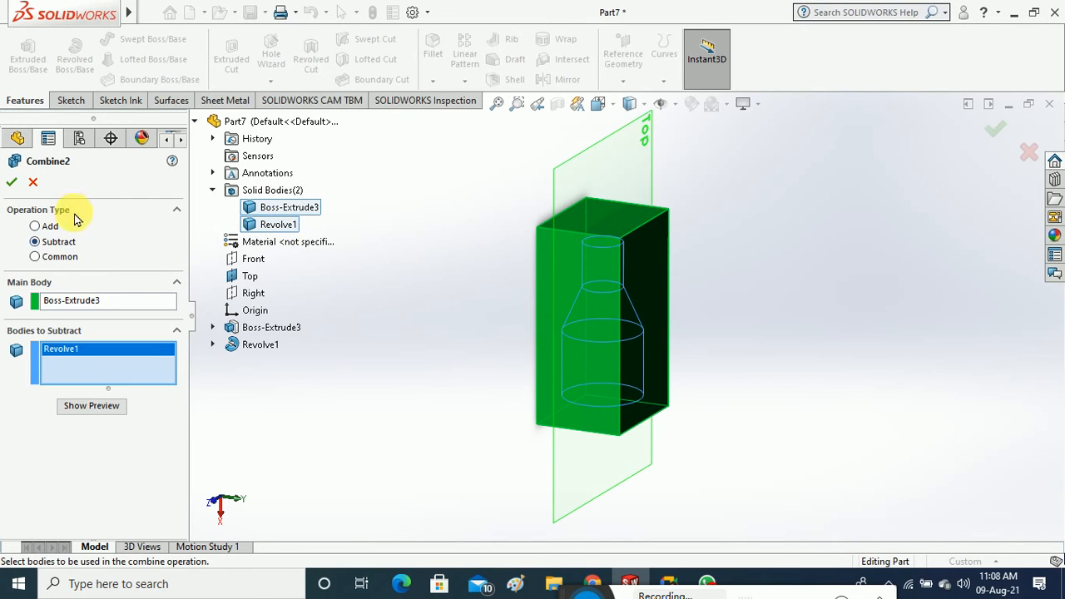
click(12, 182)
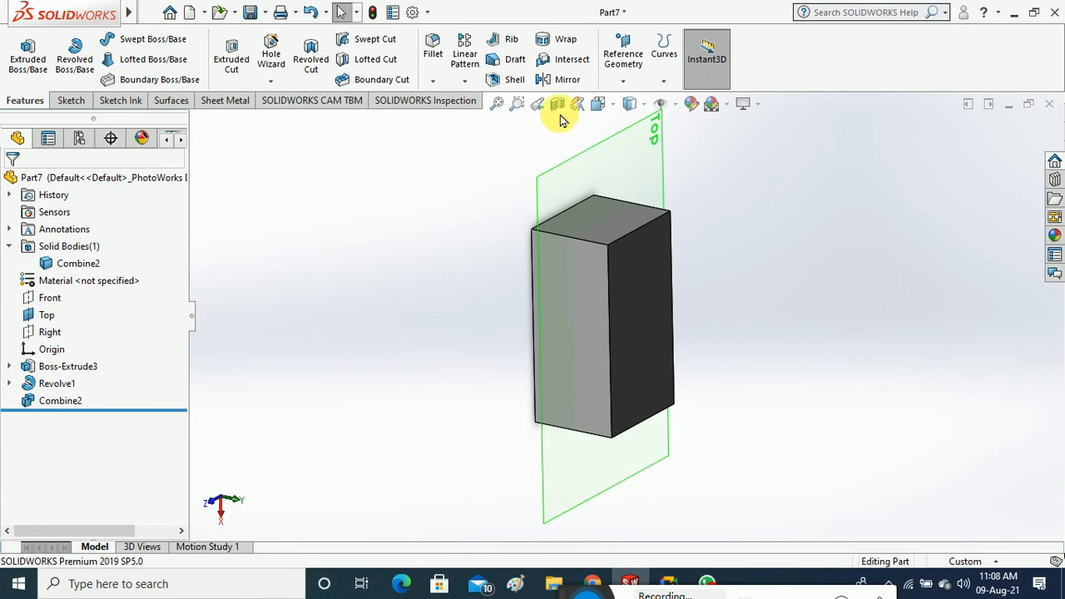
middle_drag(384, 344, 443, 341)
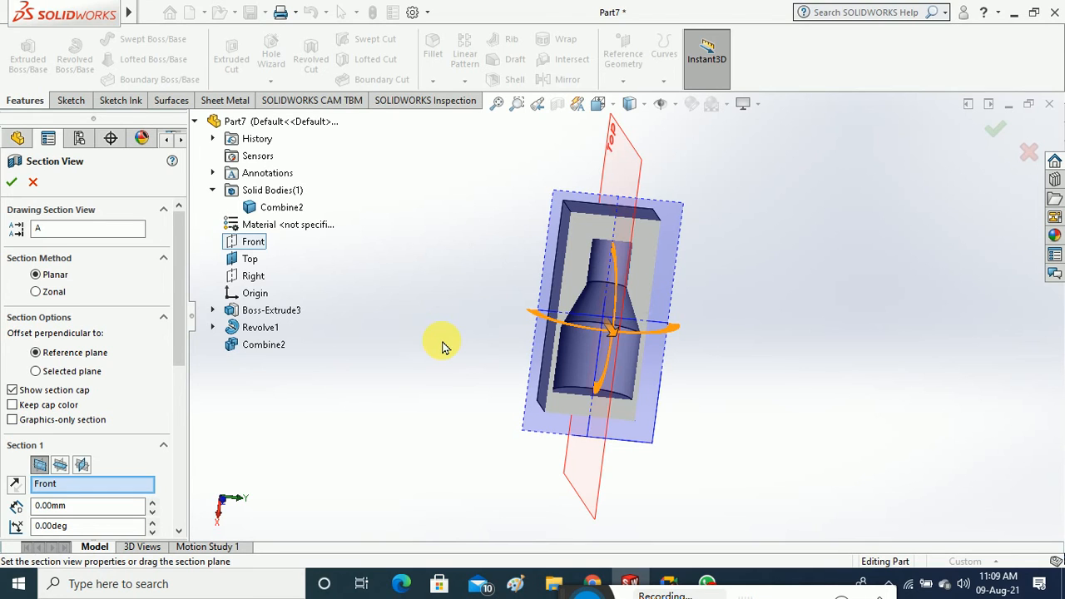
click(33, 182)
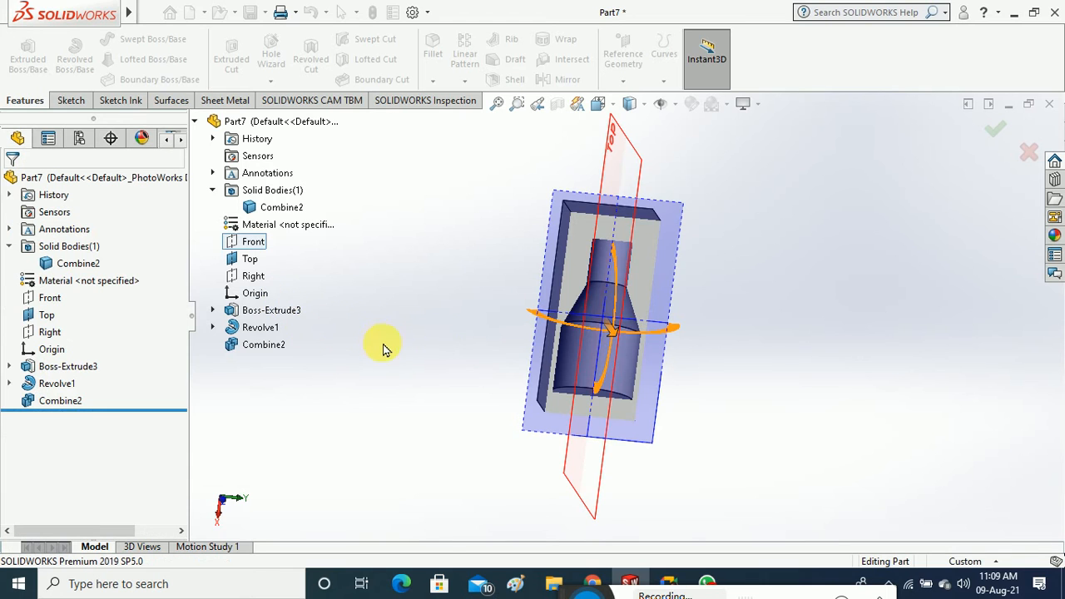
Delete the Combine feature from the part
right_click(60, 400)
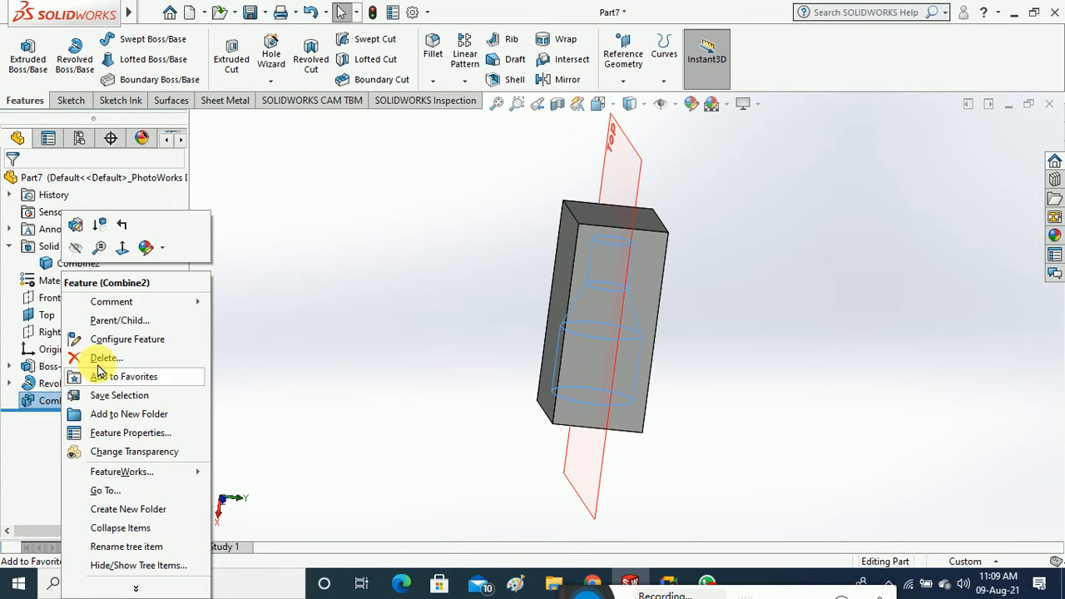
click(100, 358)
key(Return)
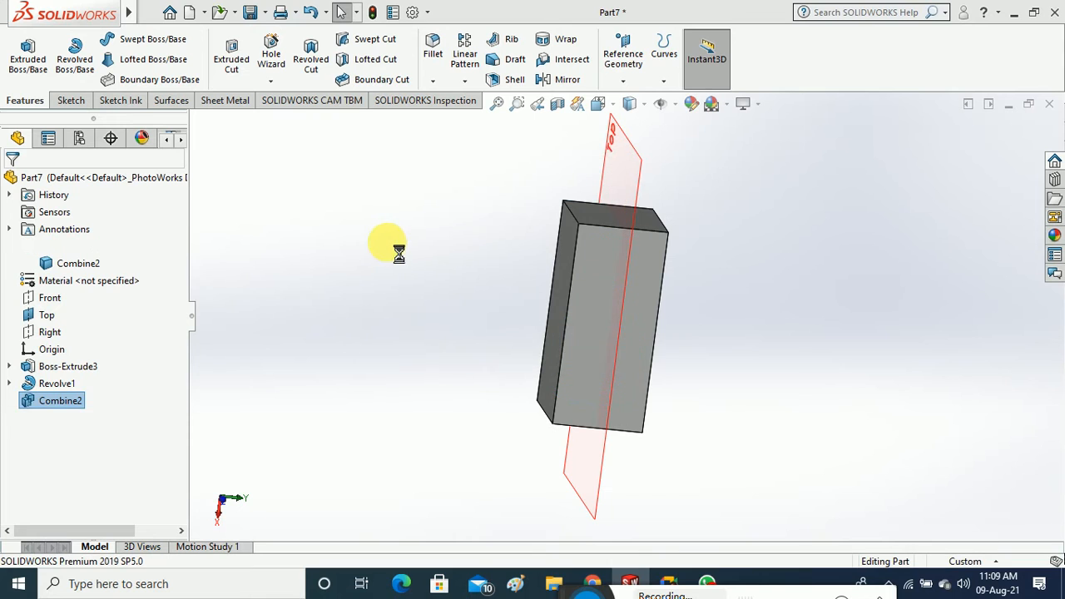
middle_drag(367, 248, 344, 172)
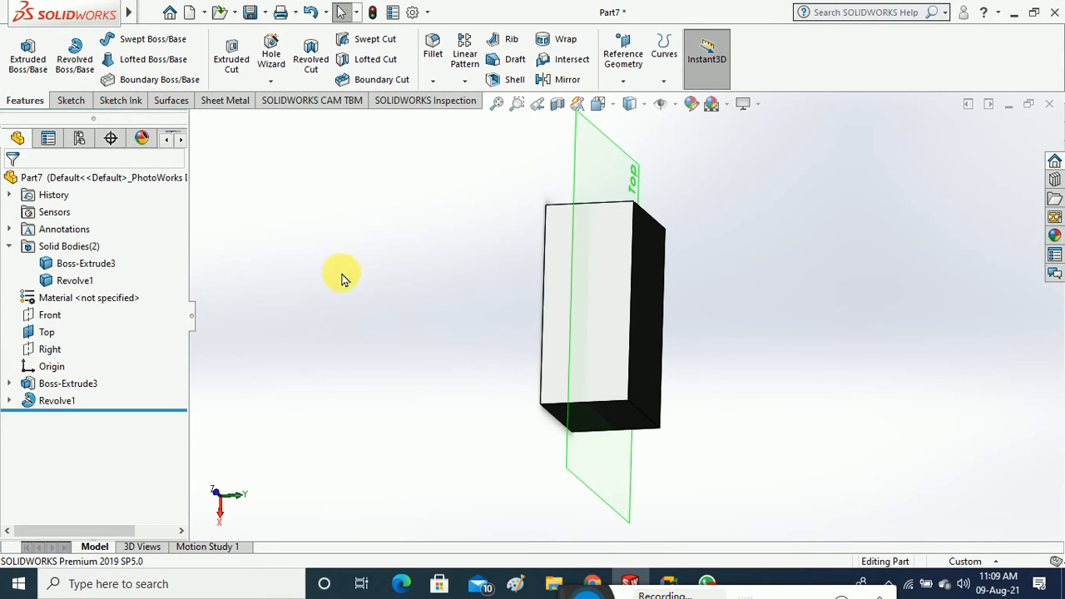
Delete the revolved bottle feature from the part
click(55, 401)
right_click(55, 401)
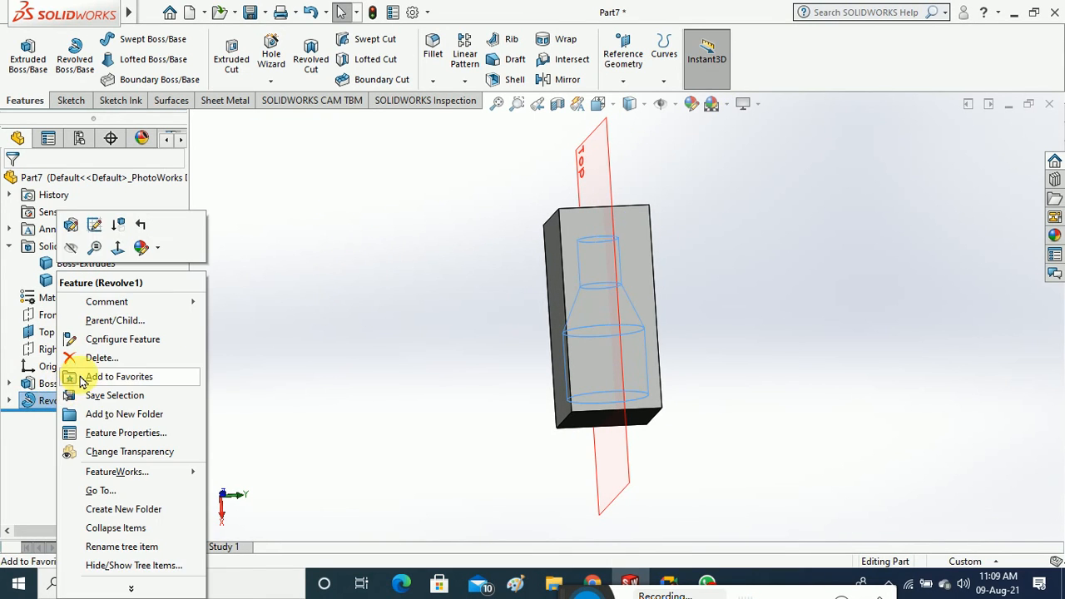
key(Delete)
click(594, 192)
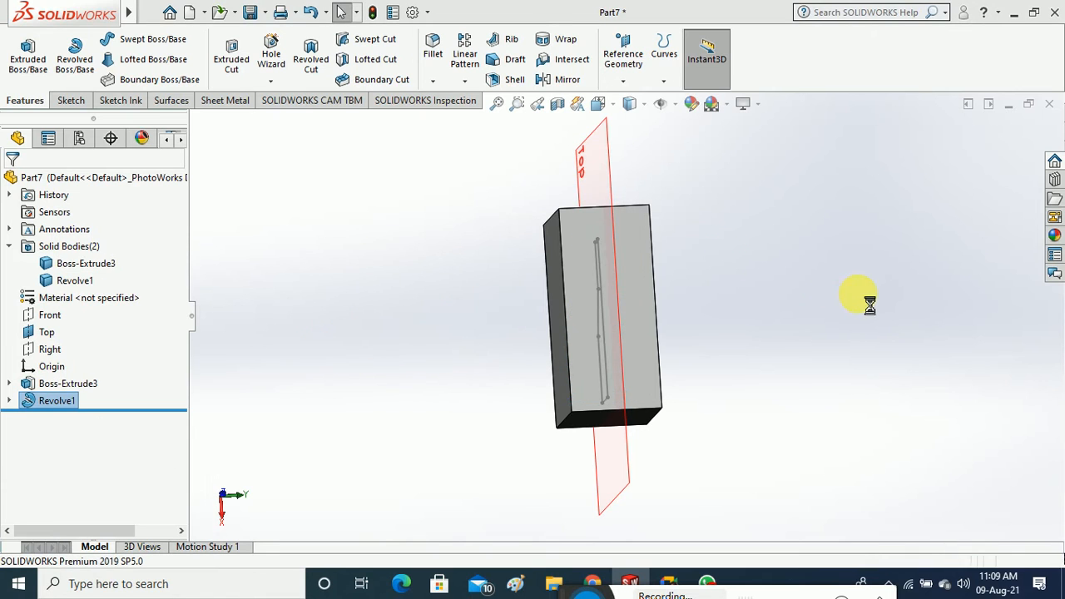
Close the current part and create a new part document
click(466, 309)
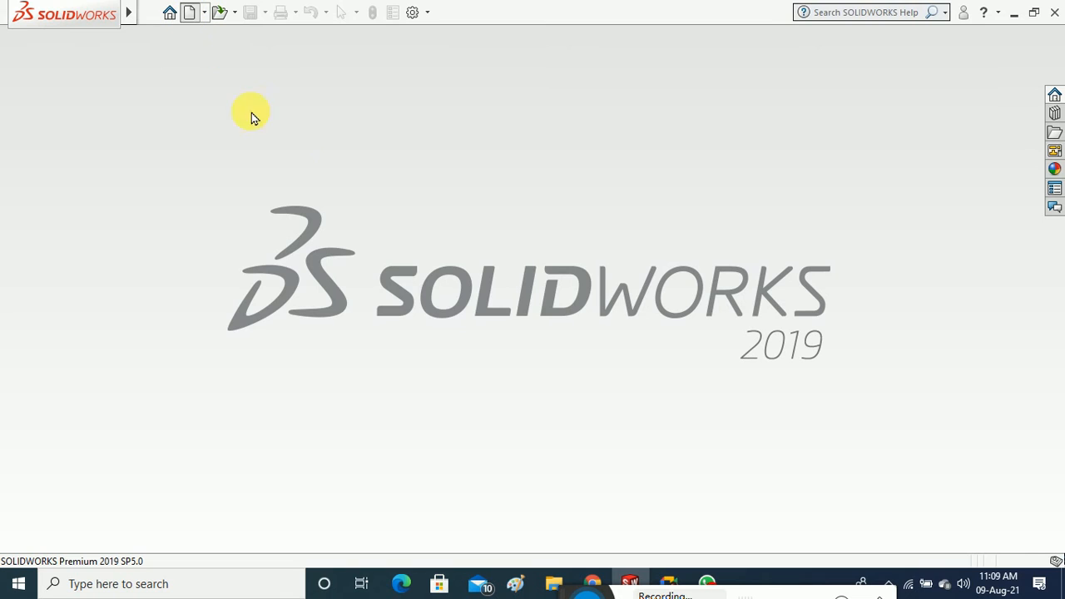
key(ctrl+n)
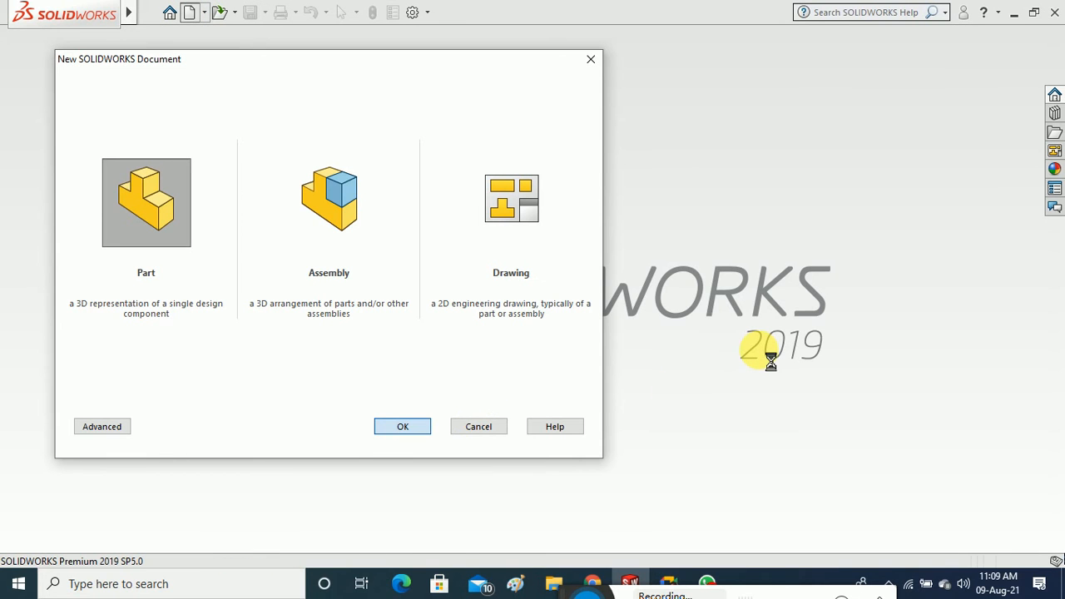
key(Return)
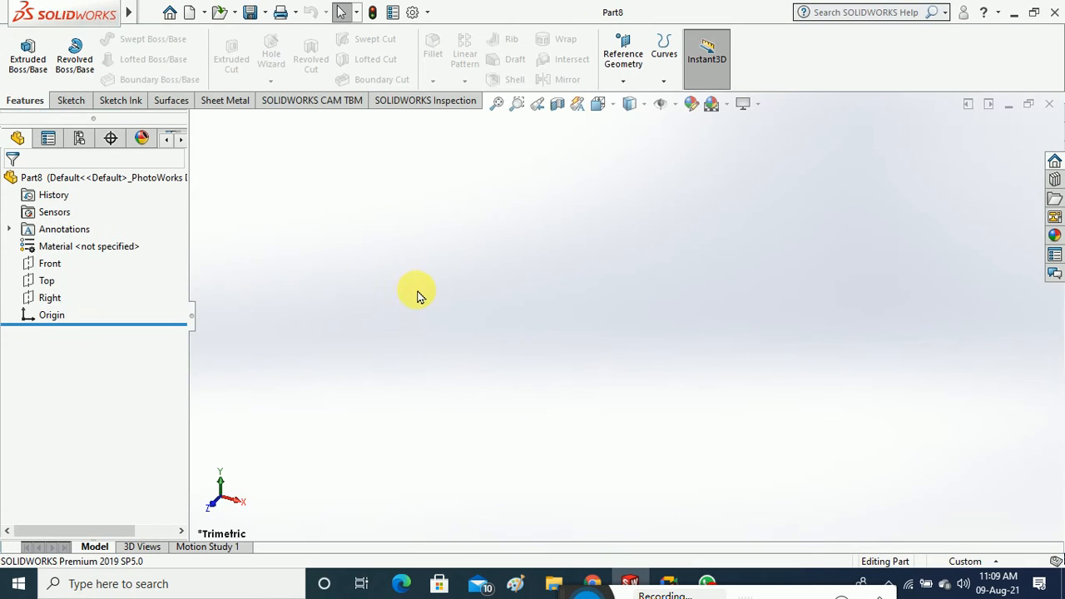
Sketch a center rectangle about 100 by 59 mm on the Top plane, centred on the origin
click(46, 280)
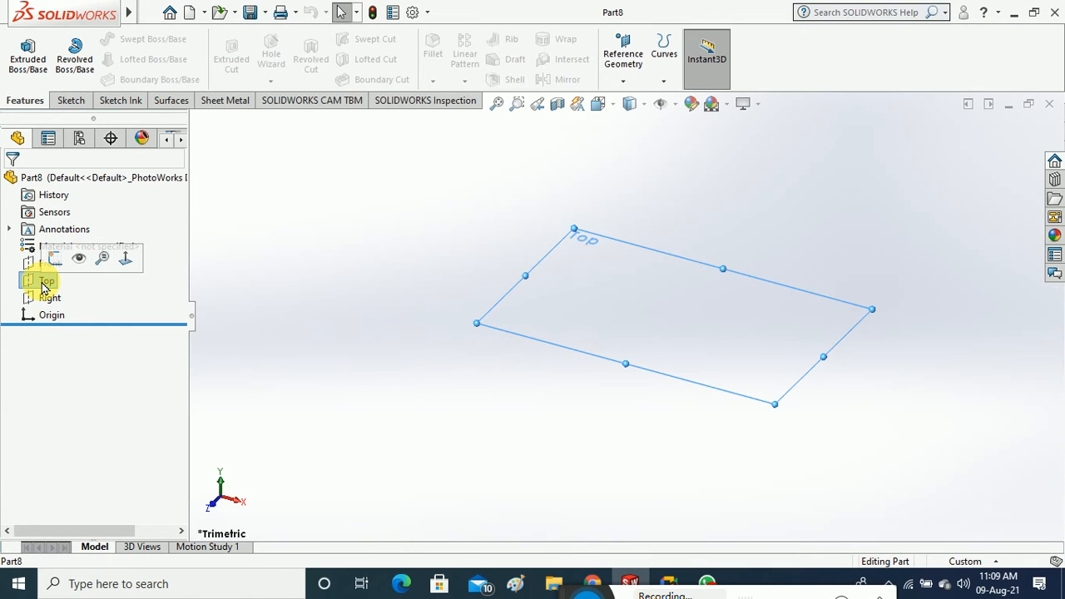
click(70, 100)
click(22, 50)
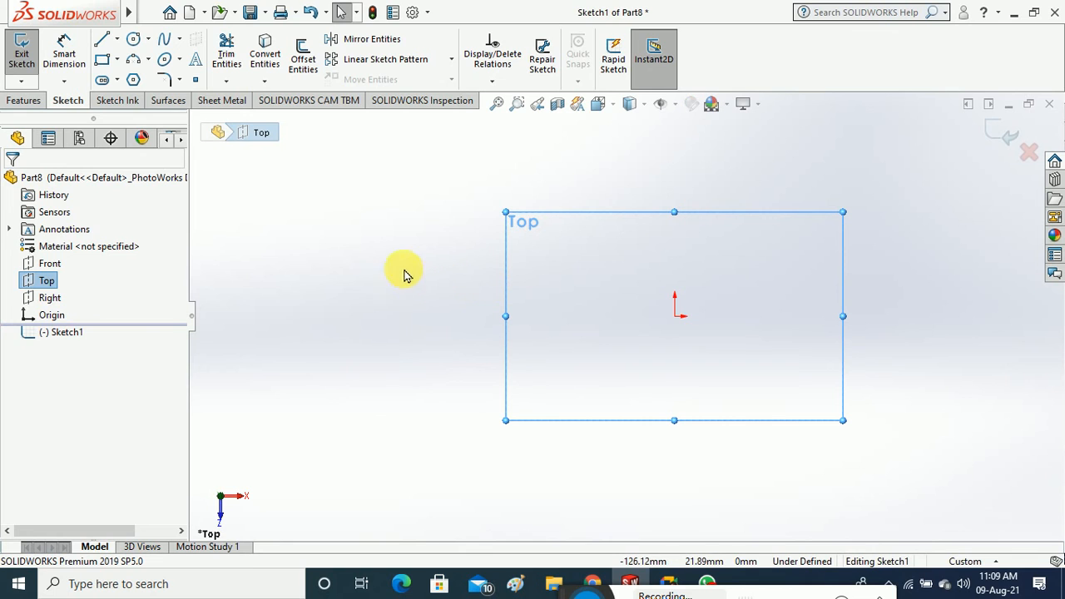
click(148, 59)
click(117, 59)
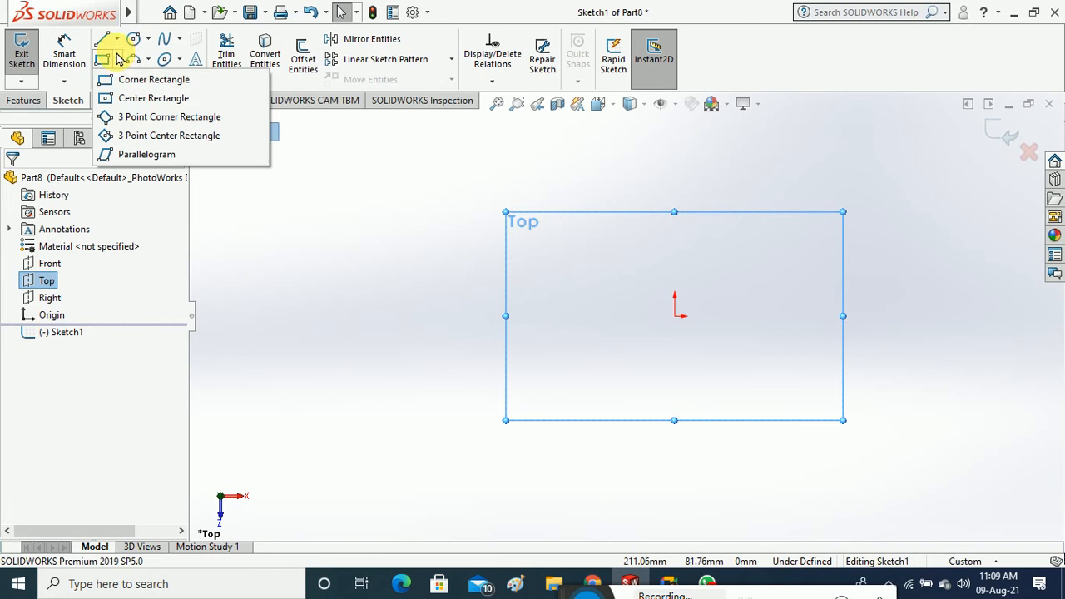
click(153, 98)
click(674, 316)
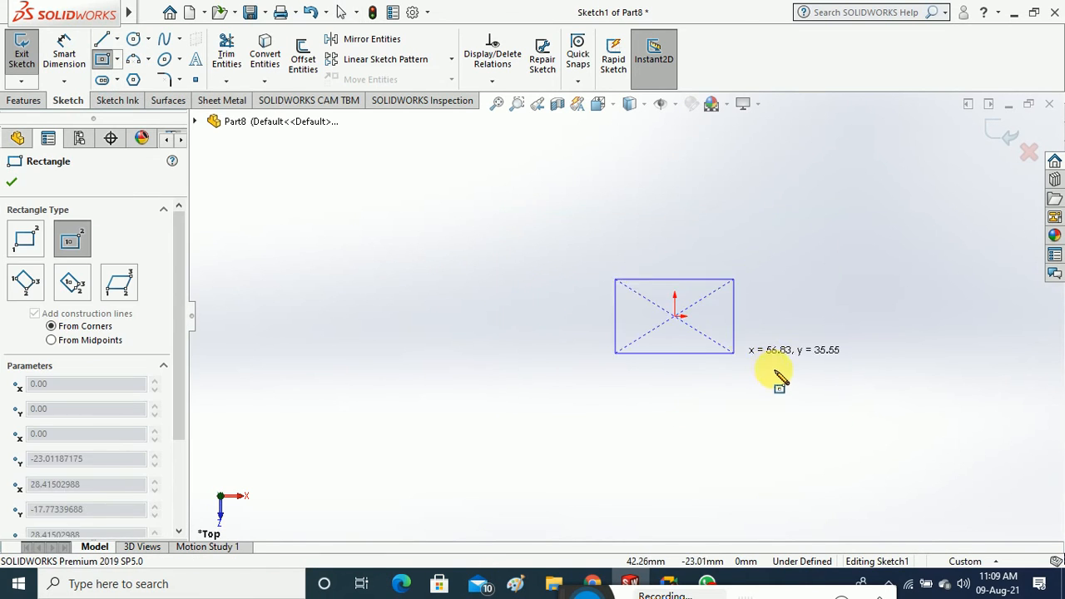
click(779, 378)
click(11, 182)
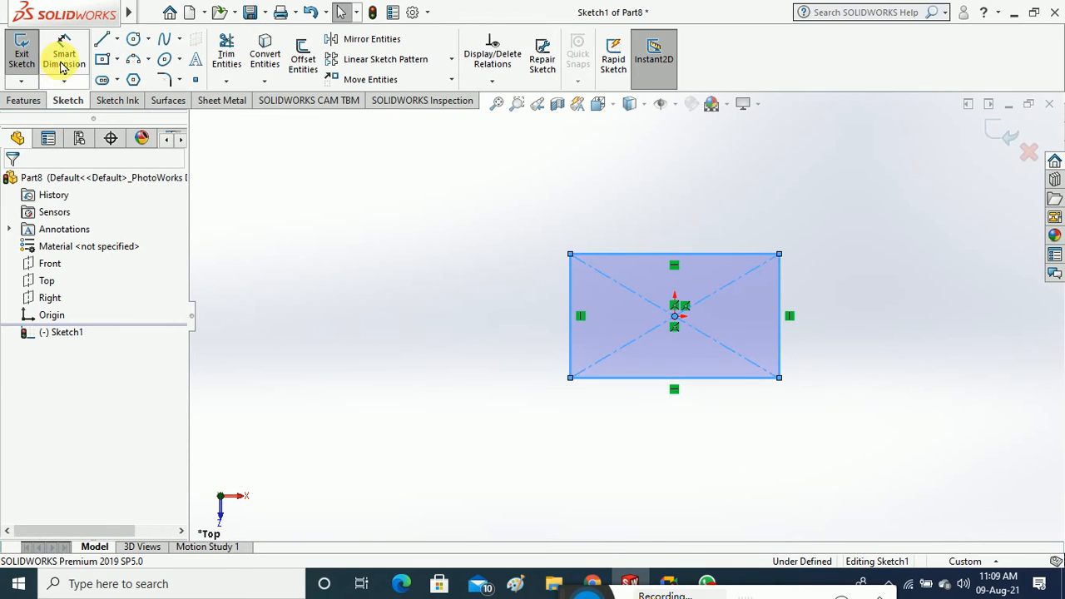
Dimension the rectangle to 100 mm long and 60 mm wide, and exit the sketch
click(63, 66)
click(637, 254)
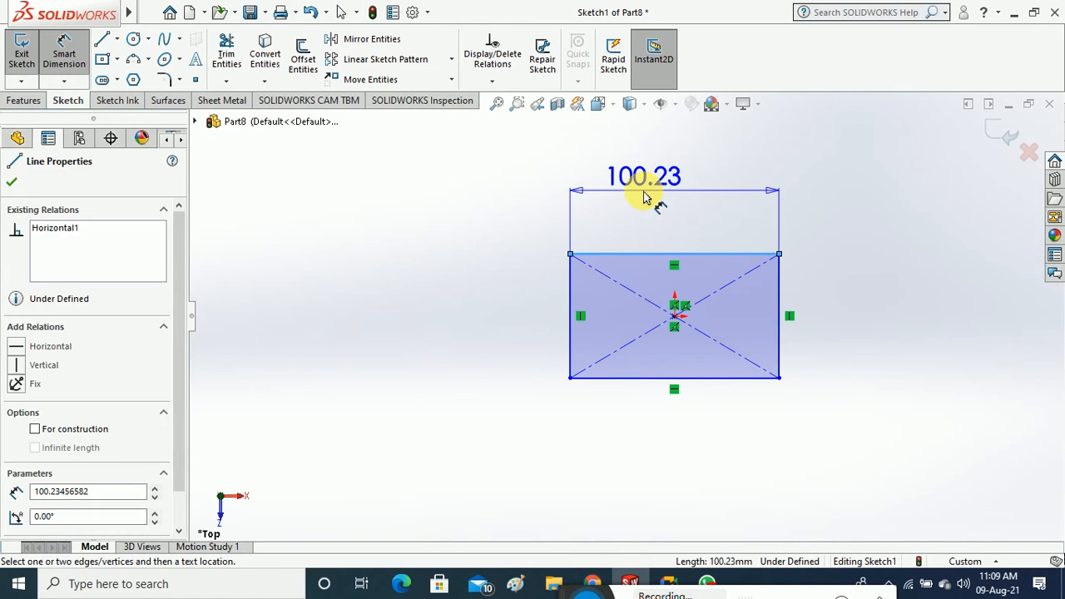
click(643, 197)
text(100)
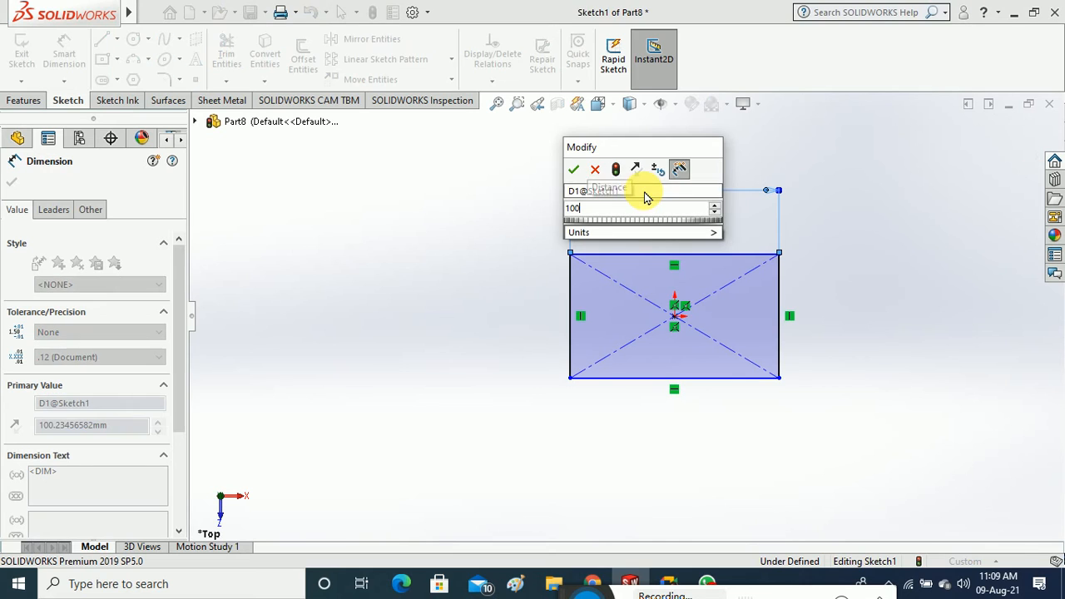
click(573, 169)
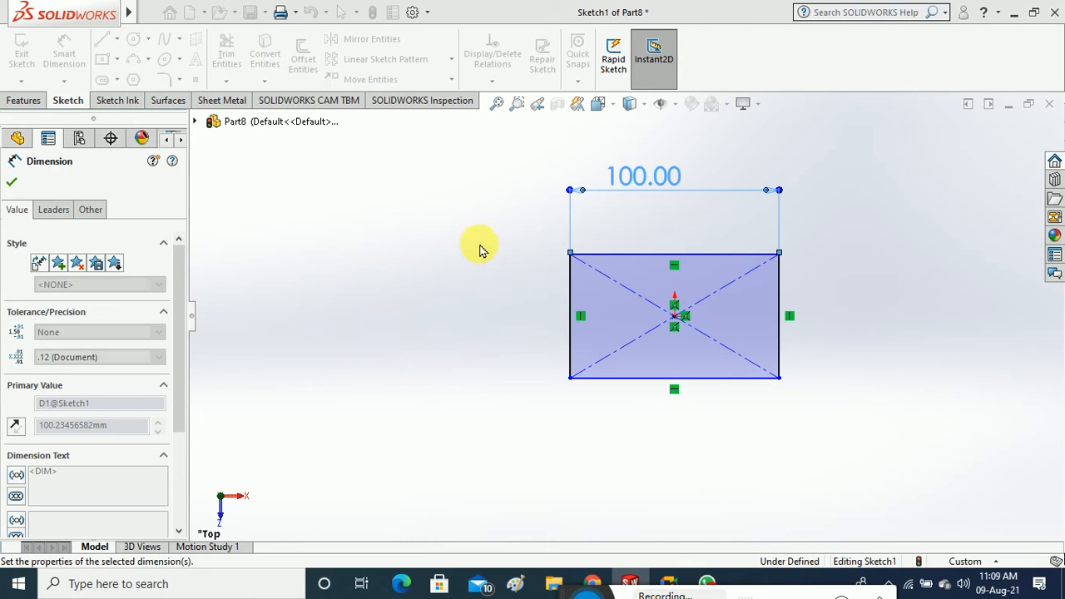
click(571, 298)
click(414, 306)
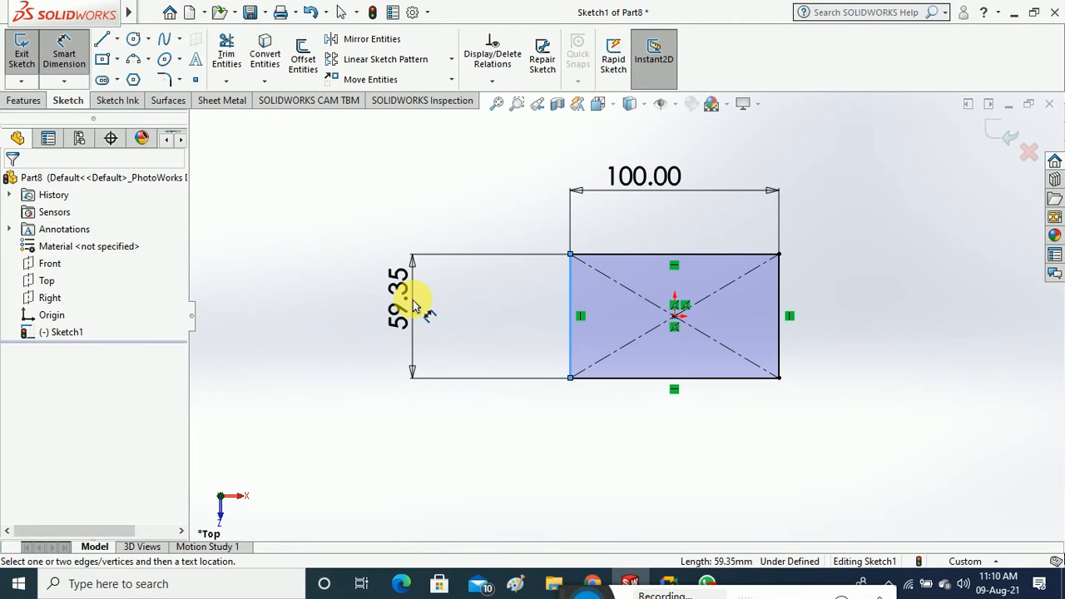
click(413, 306)
text(60)
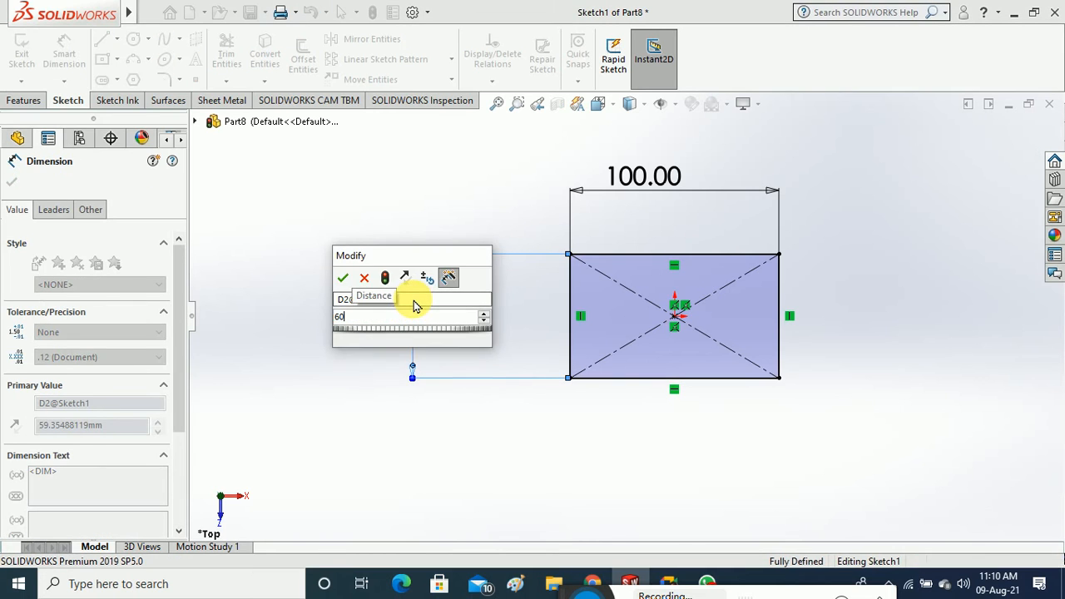
key(Return)
click(349, 213)
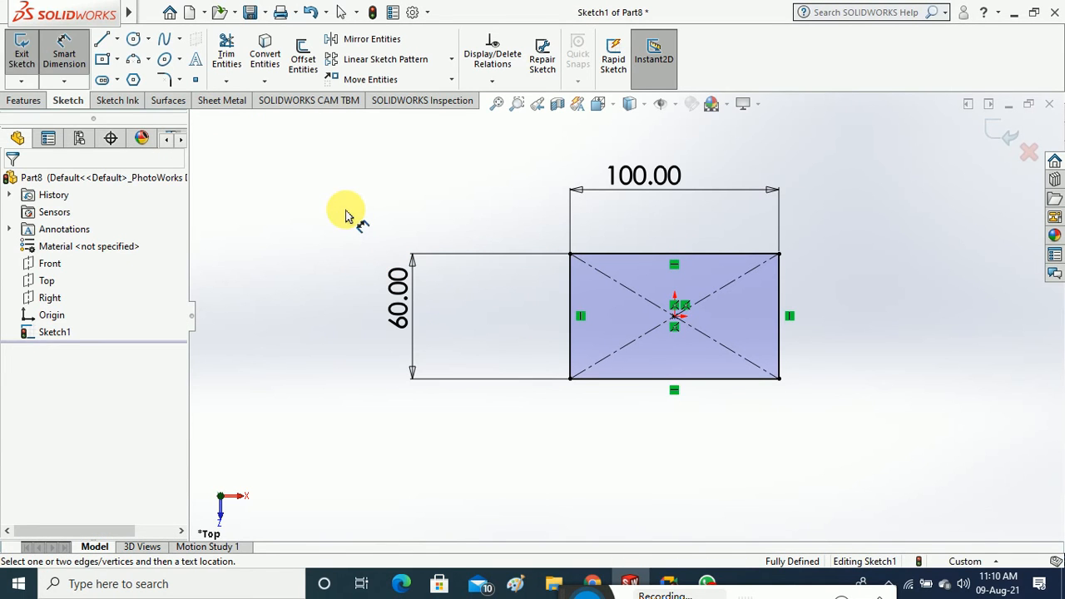
click(22, 49)
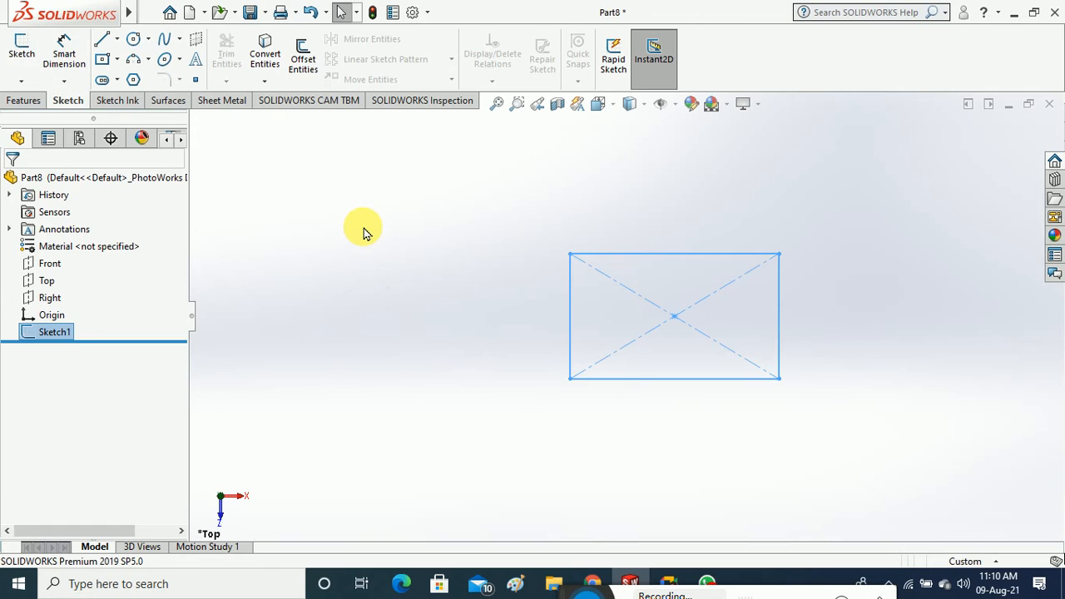
Extrude the rectangle upward as a blind boss 61 mm high
middle_drag(409, 302, 418, 183)
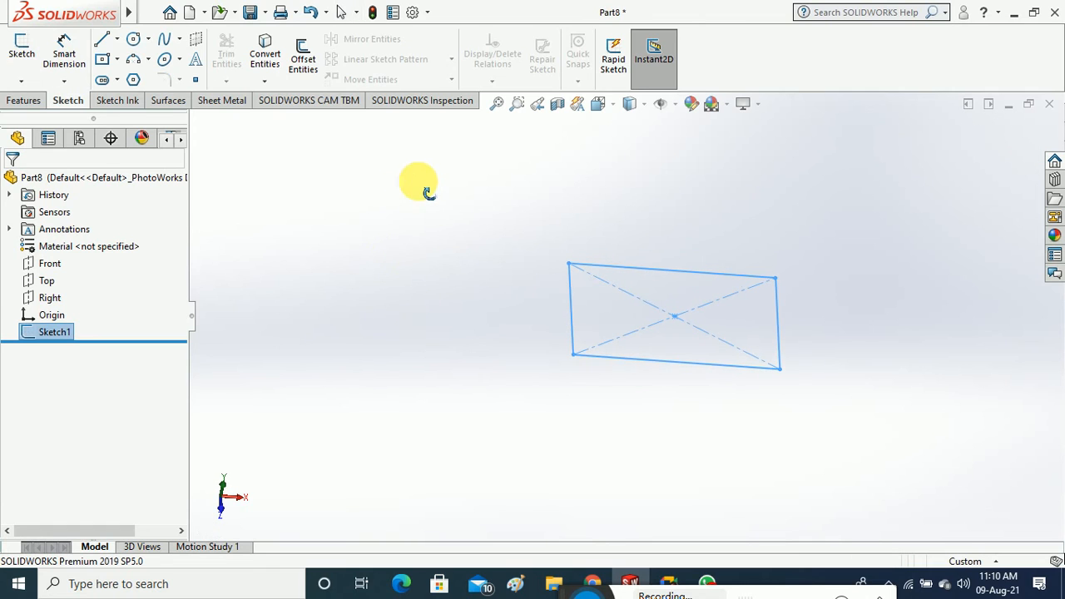
click(23, 101)
click(27, 56)
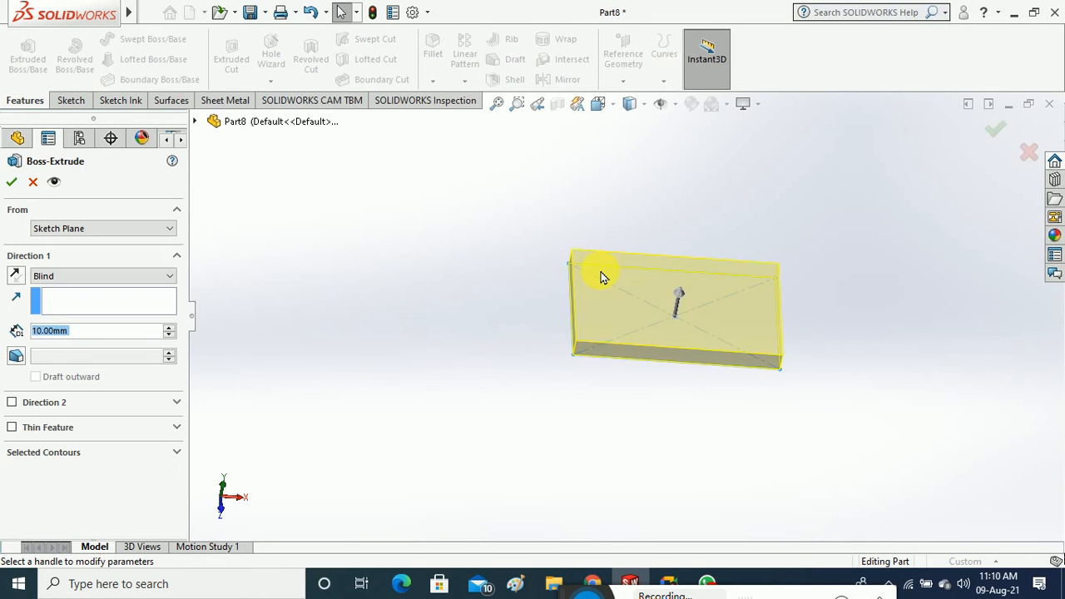
middle_drag(544, 324, 718, 275)
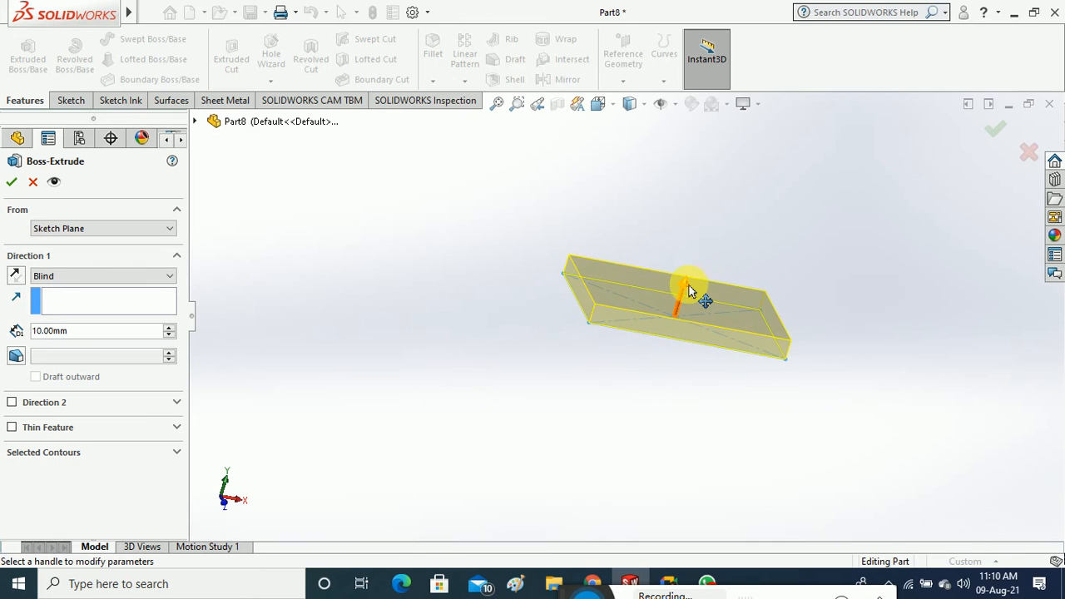
drag(689, 285, 713, 187)
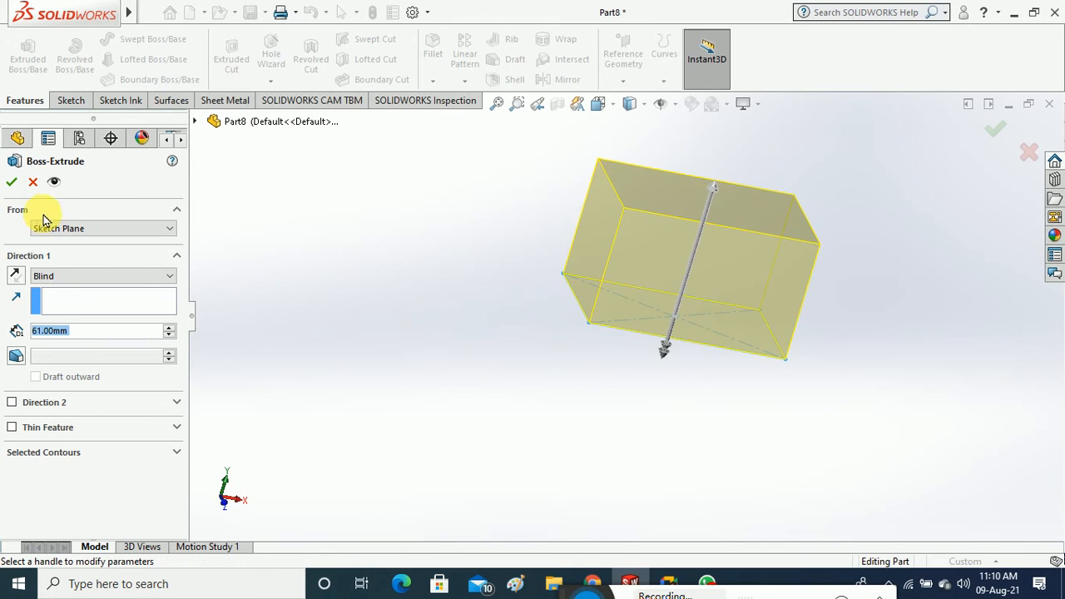
click(11, 184)
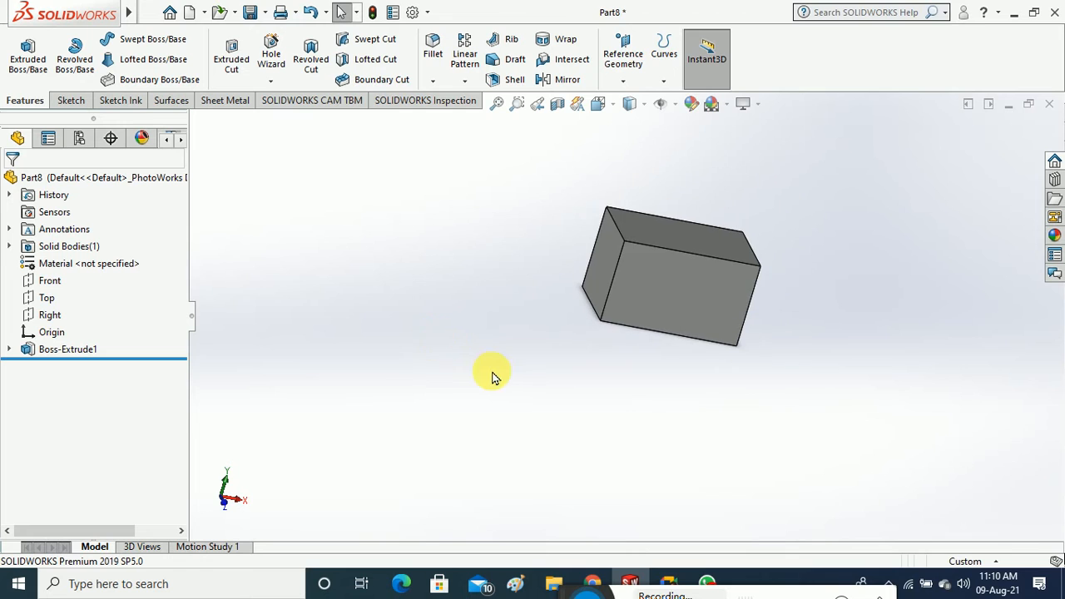
Start a new sketch on the Right plane and orient the view normal to it
middle_drag(491, 377, 494, 427)
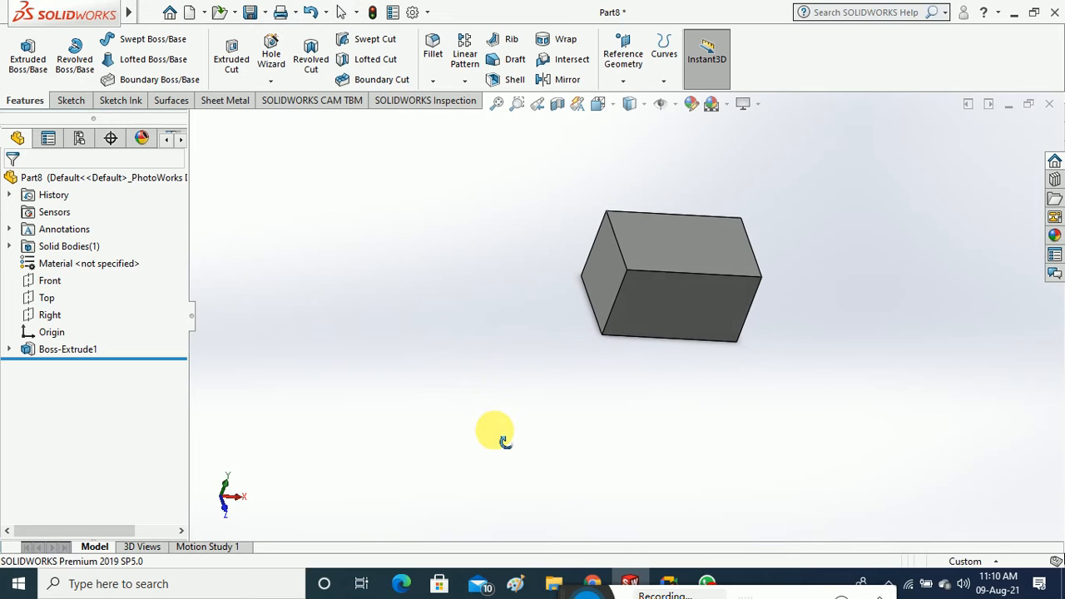
click(70, 100)
click(22, 50)
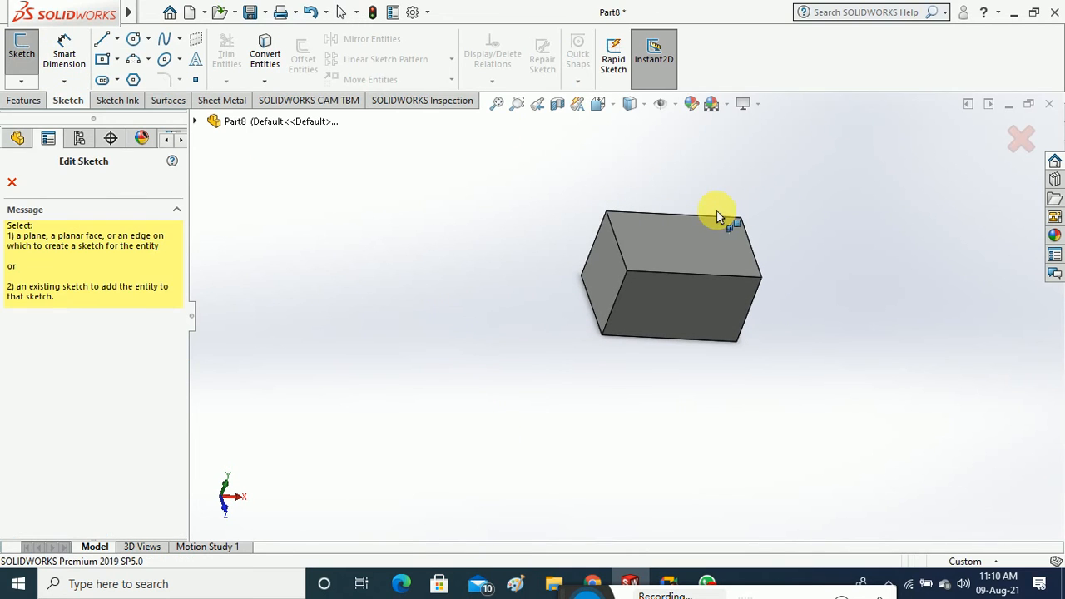
key(Escape)
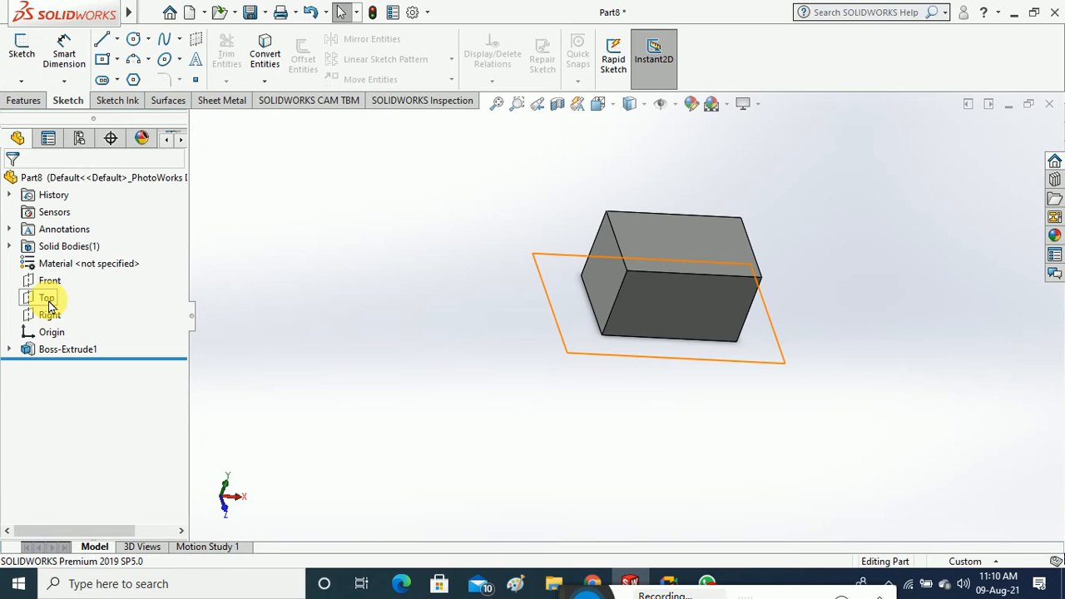
click(48, 315)
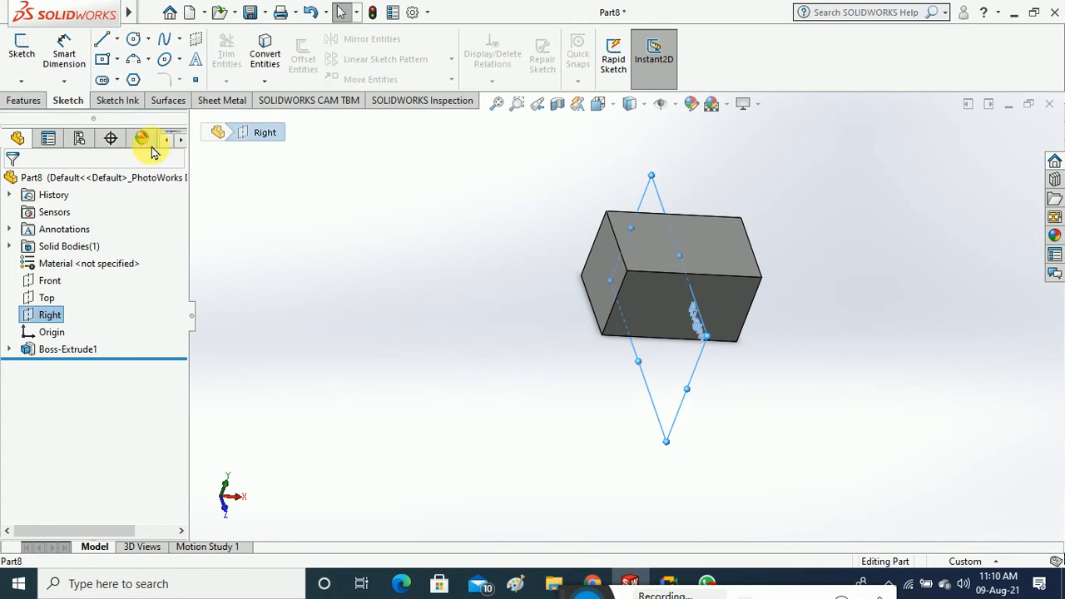
click(22, 51)
middle_drag(475, 406, 500, 208)
click(598, 103)
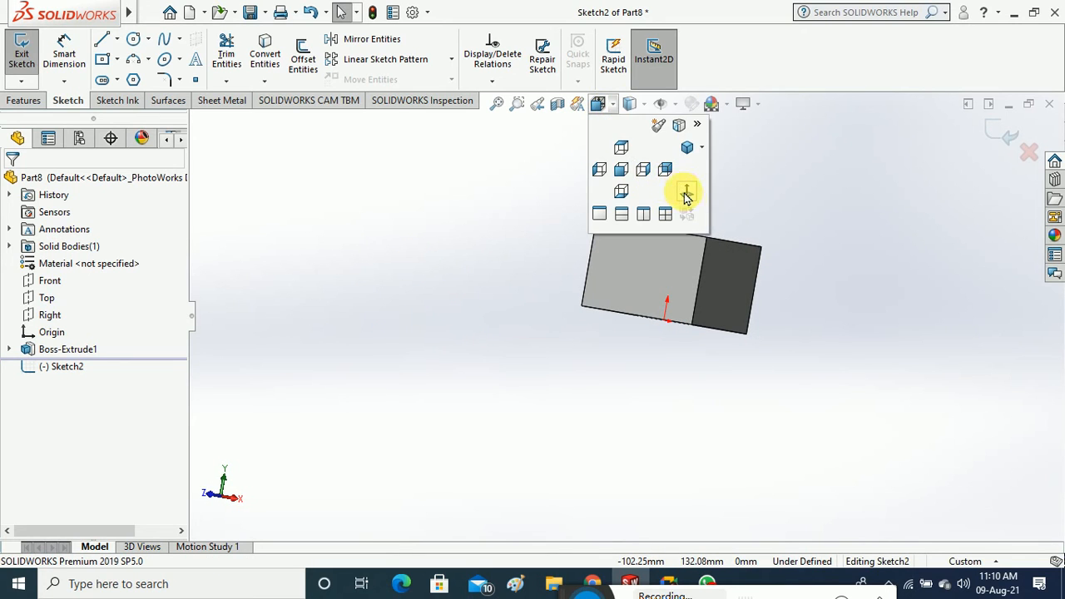
click(685, 195)
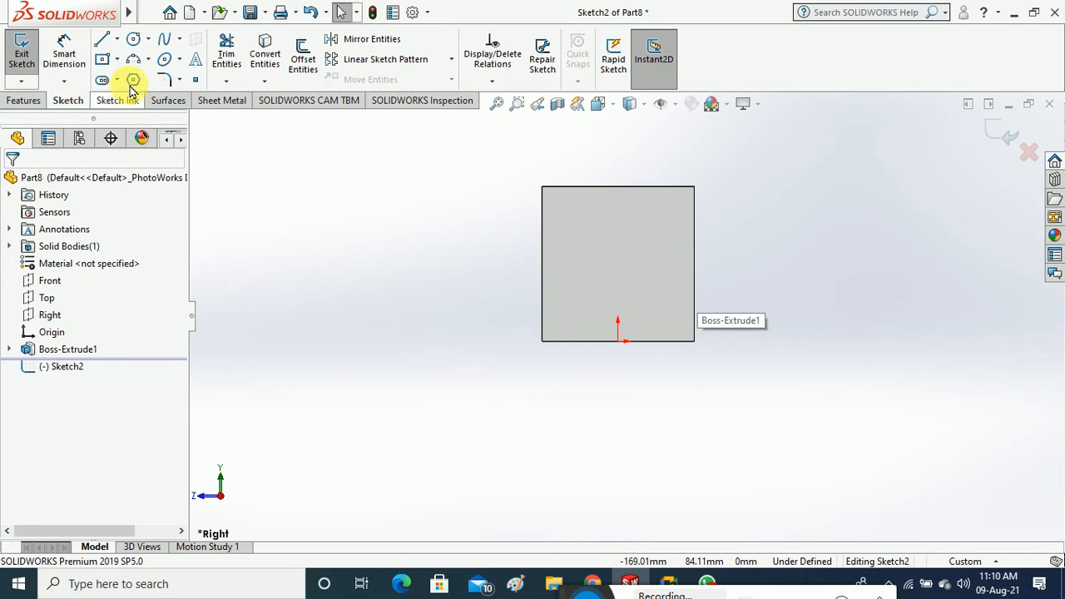
Sketch a closed four-line diamond from the origin, with its other corners beyond the block's sides and top, and exit the sketch
click(102, 39)
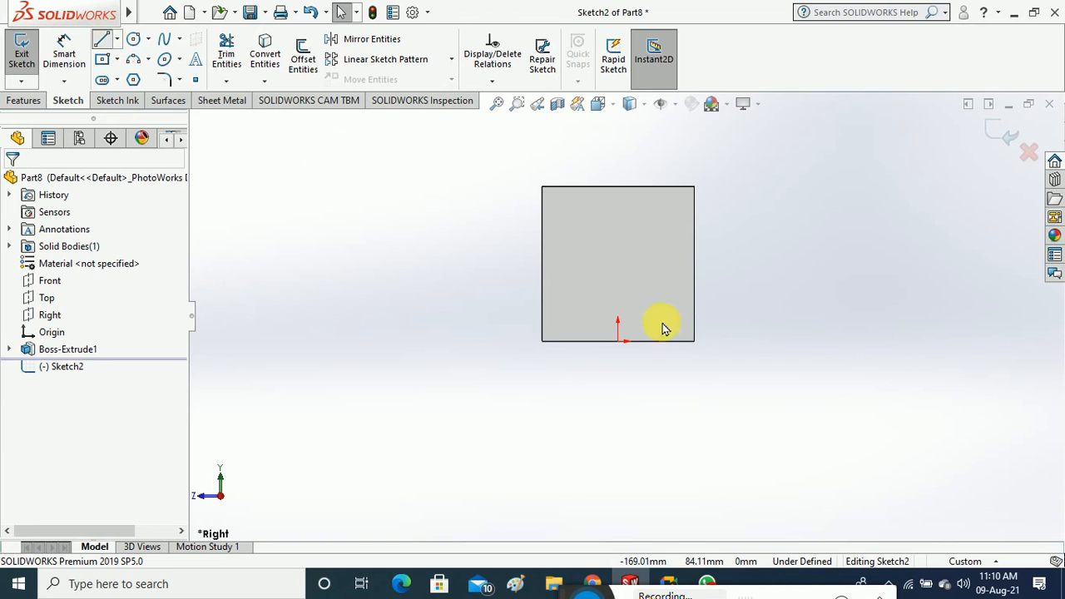
click(618, 341)
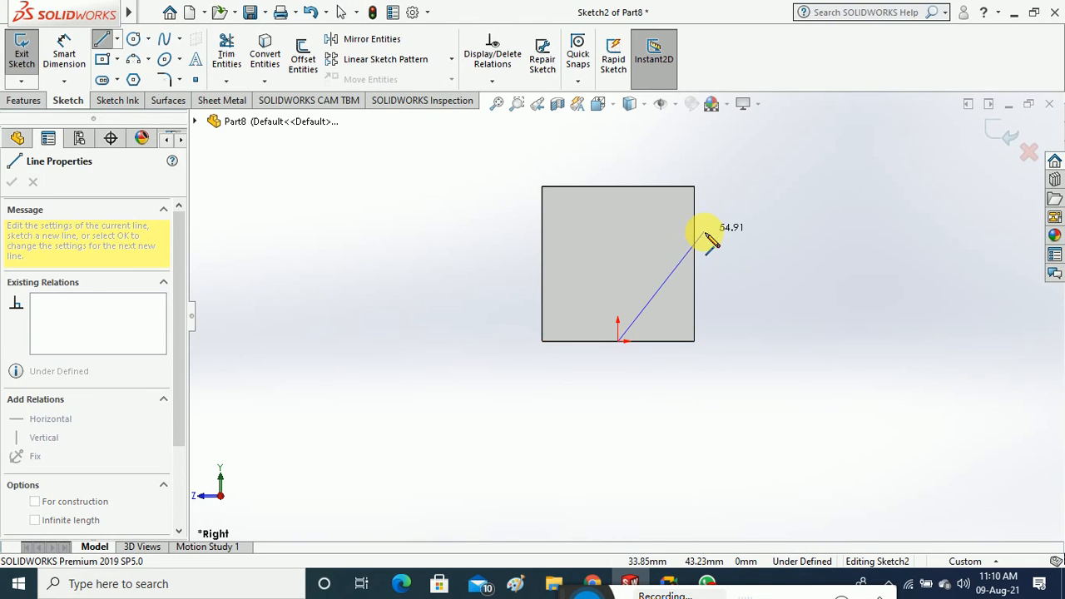
click(744, 259)
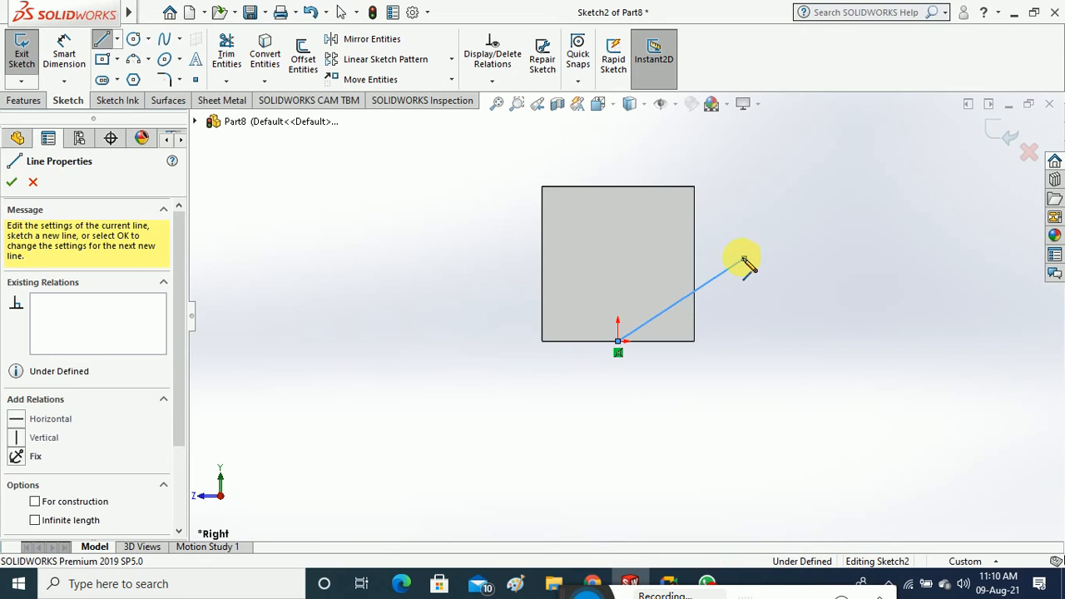
double_click(618, 140)
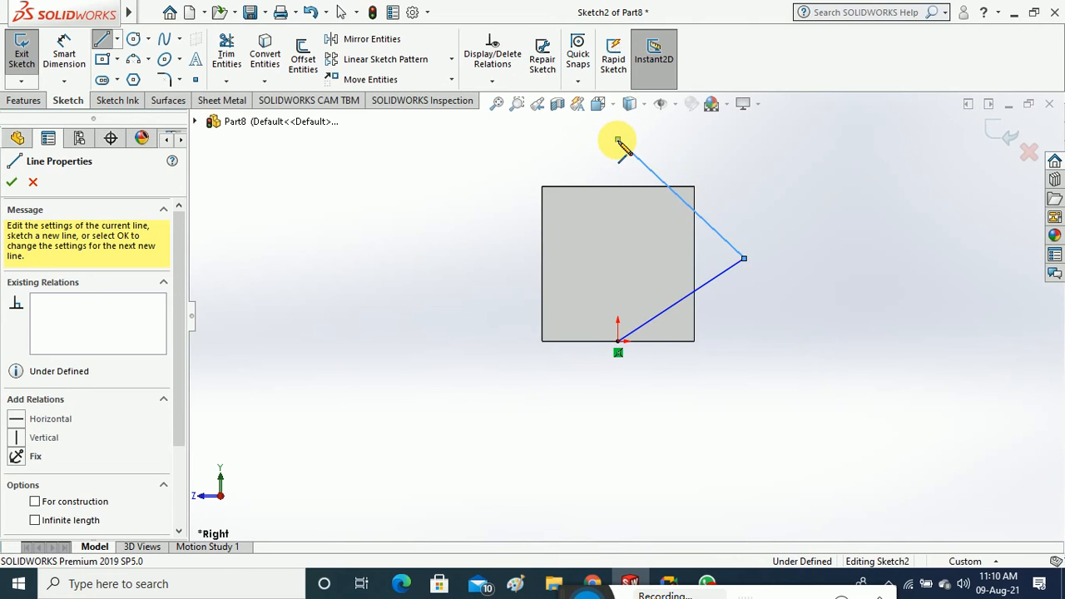
click(617, 139)
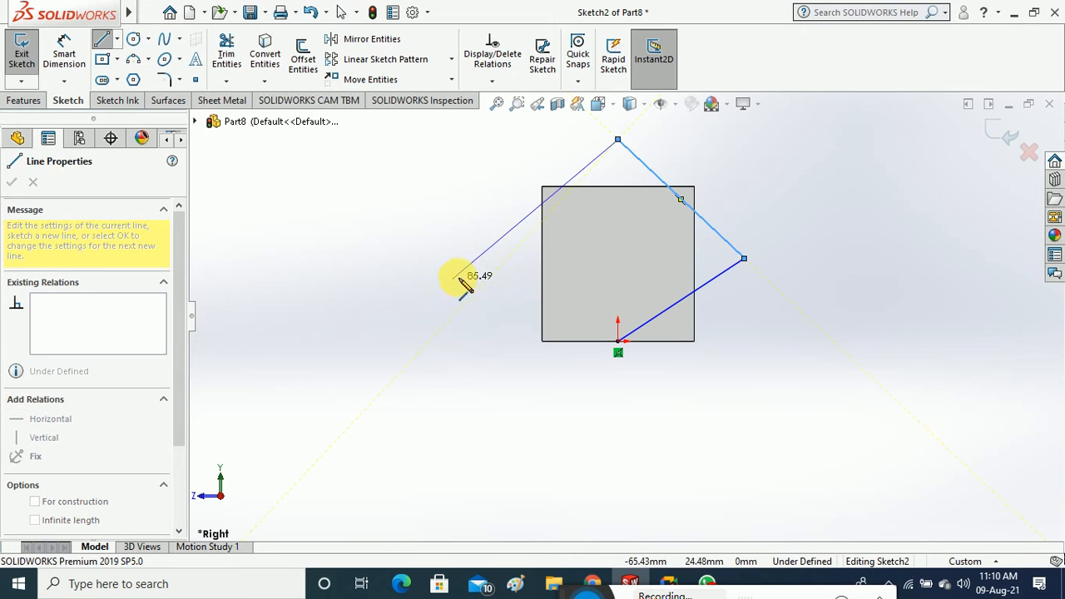
click(496, 258)
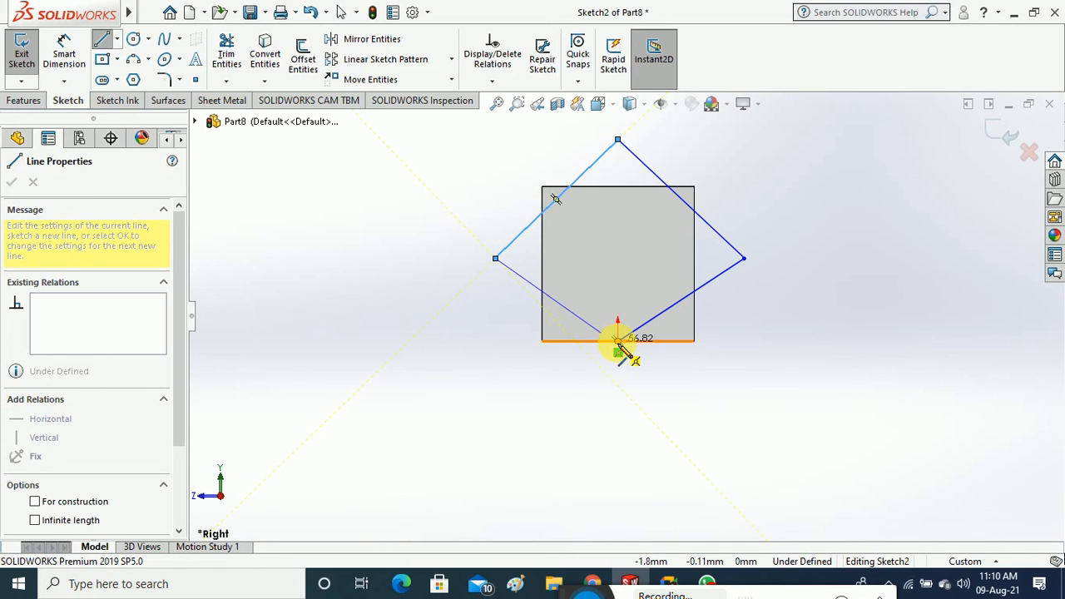
click(617, 340)
click(12, 182)
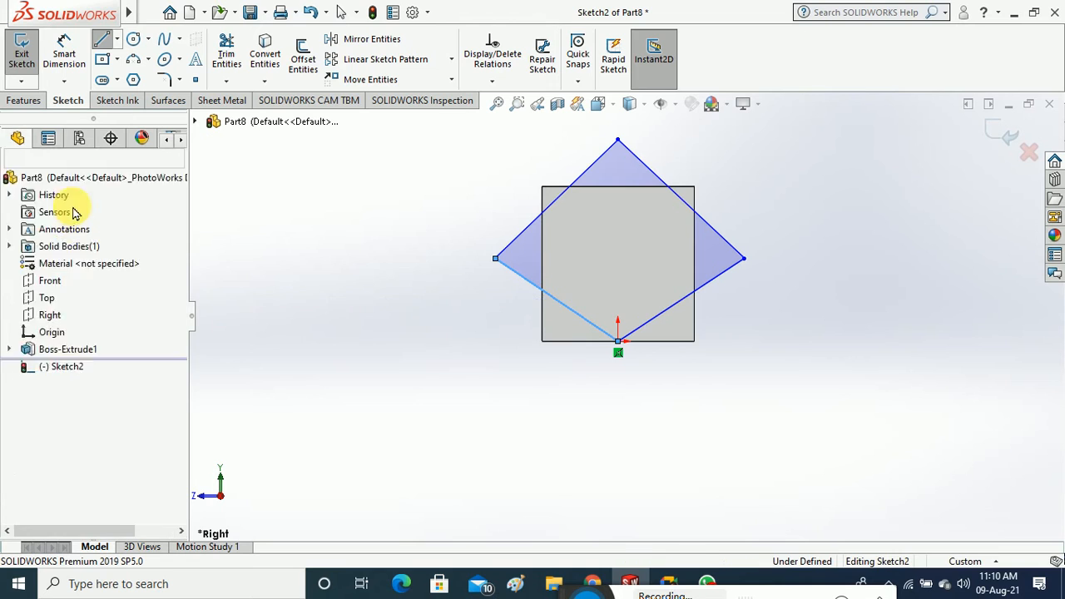
click(21, 52)
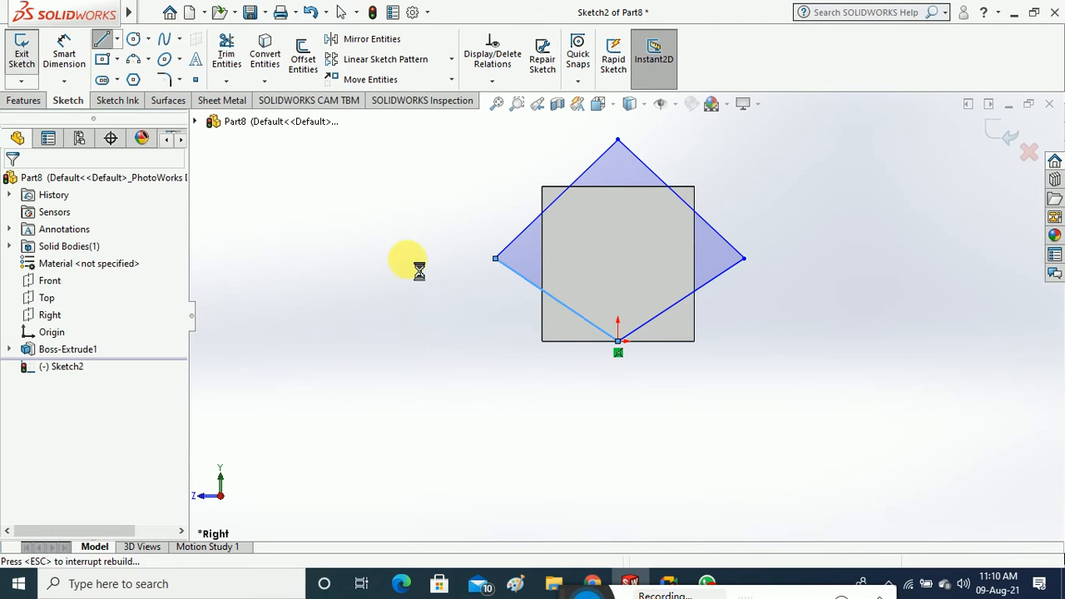
Extrude the diamond sketch as a blind 17 mm boss, keeping it as a separate body from the block
middle_drag(416, 291, 475, 357)
click(37, 102)
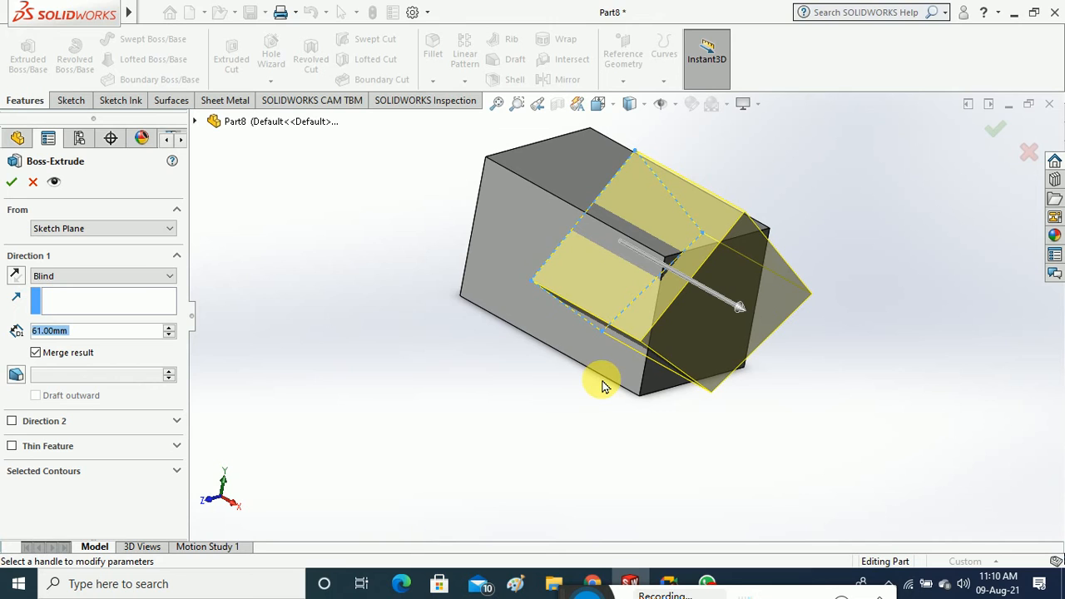
click(741, 305)
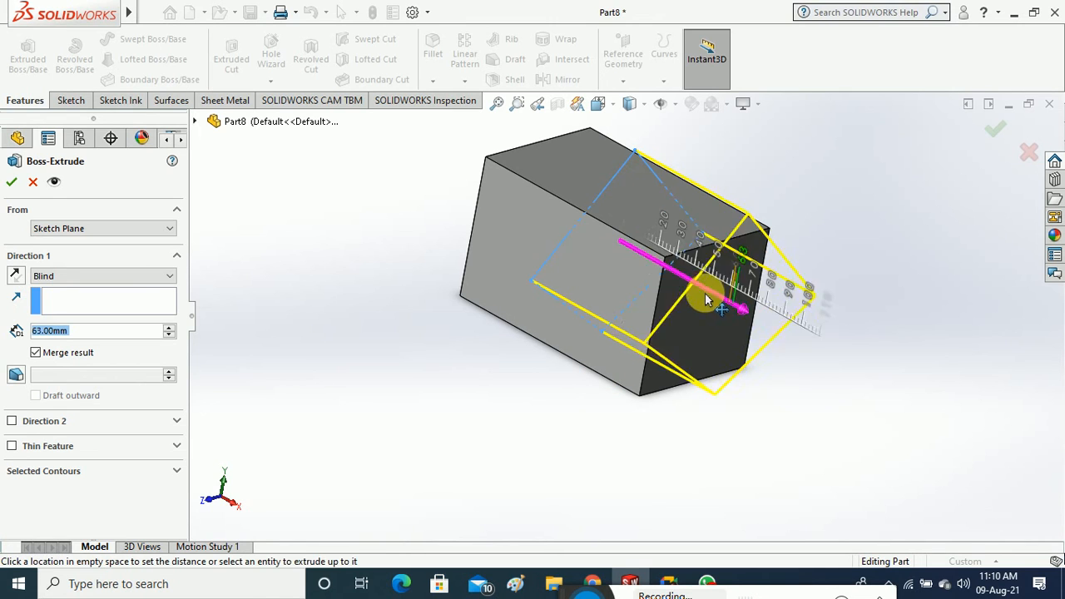
click(623, 252)
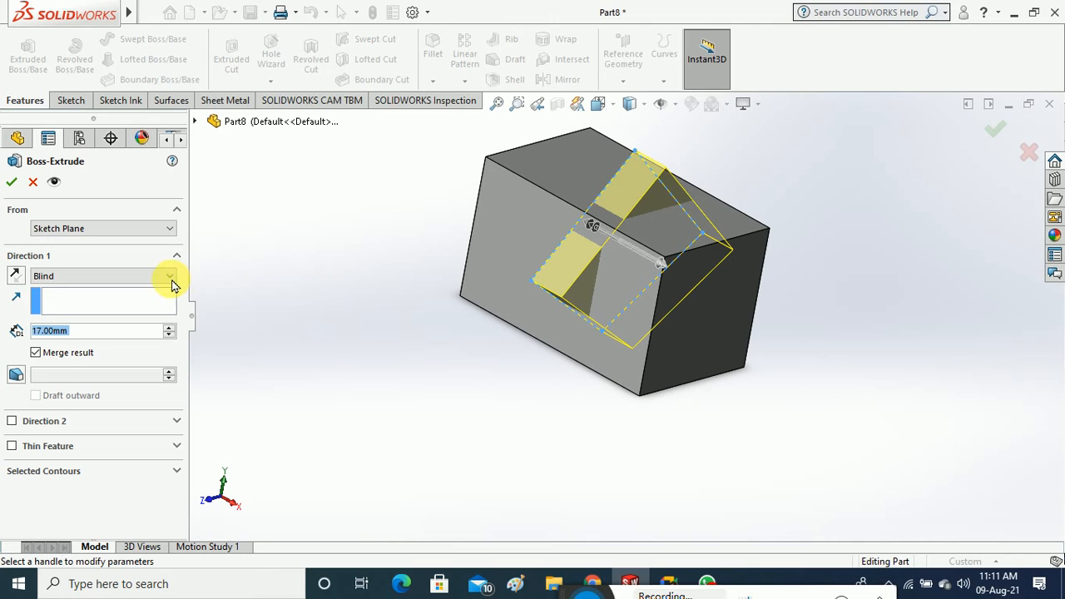
click(12, 181)
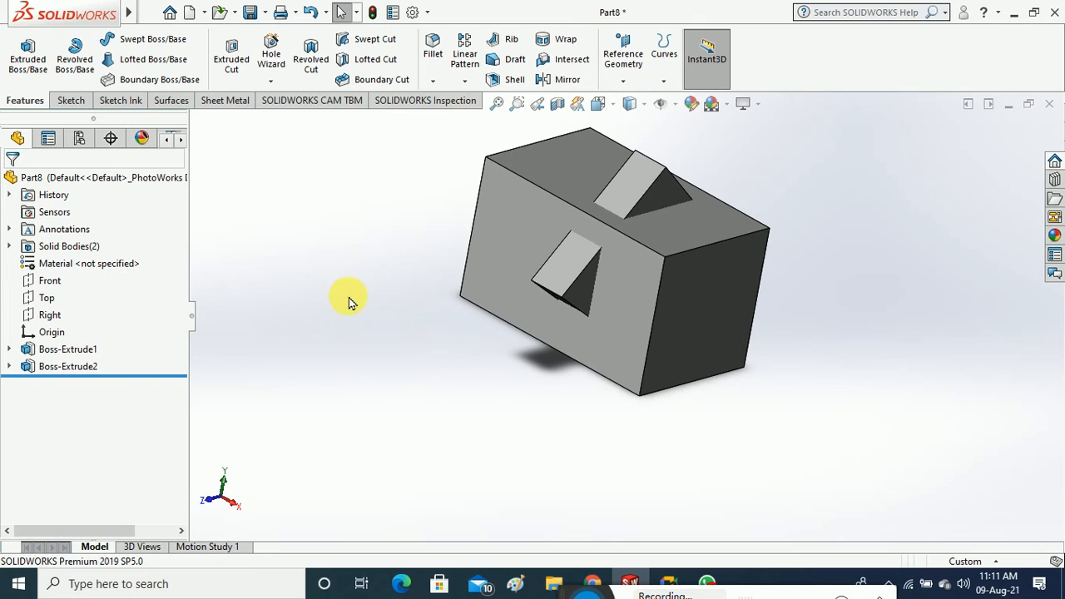
mouse_move(349, 302)
middle_down()
mouse_move(283, 362)
mouse_move(318, 296)
mouse_move(359, 298)
middle_up()
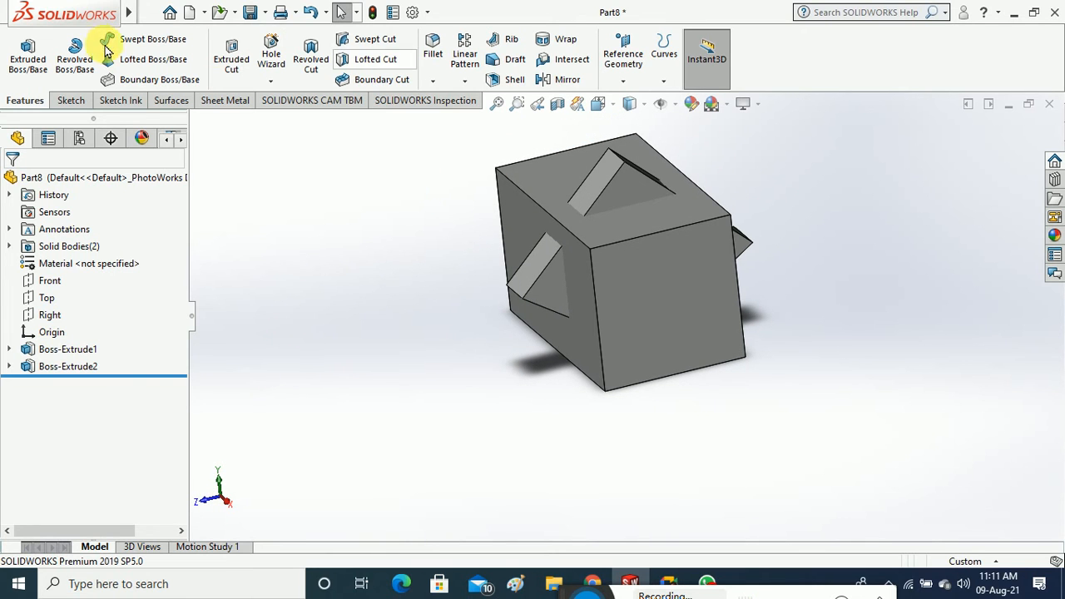
mouse_move(130, 15)
click(240, 13)
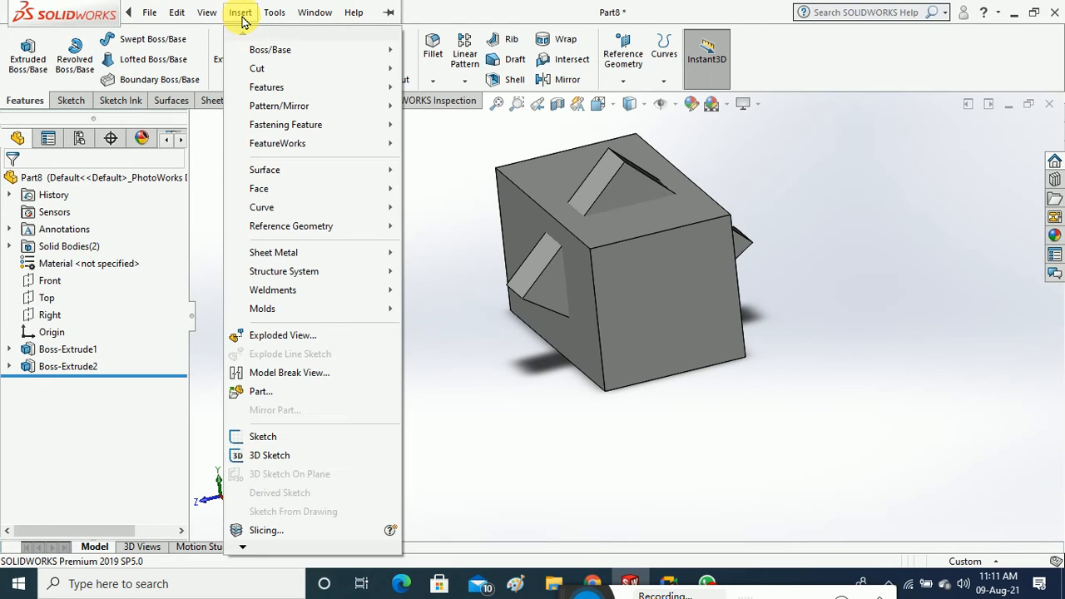
click(241, 15)
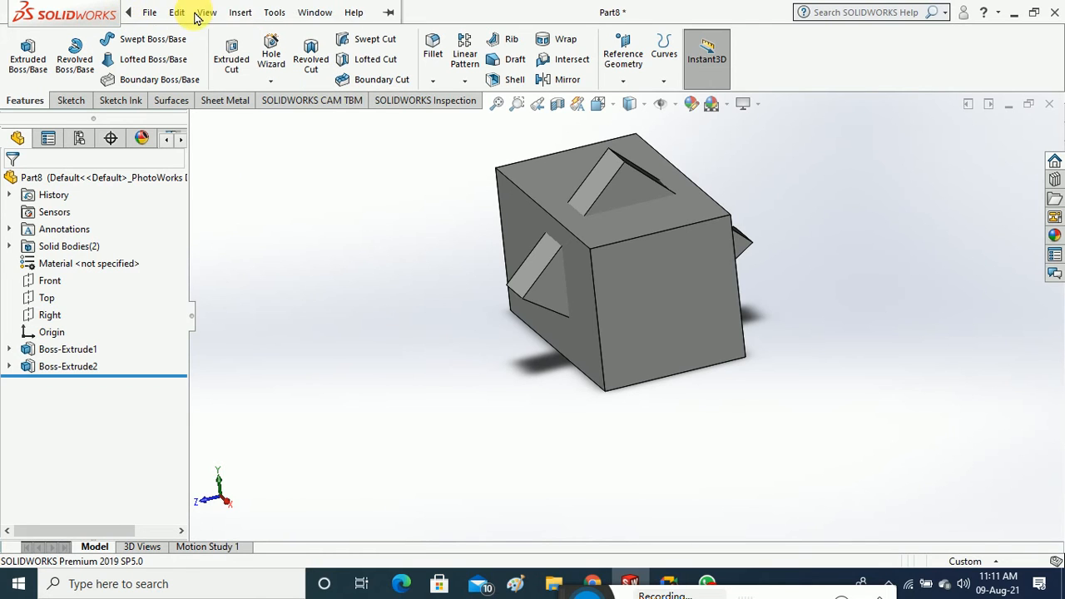
click(241, 15)
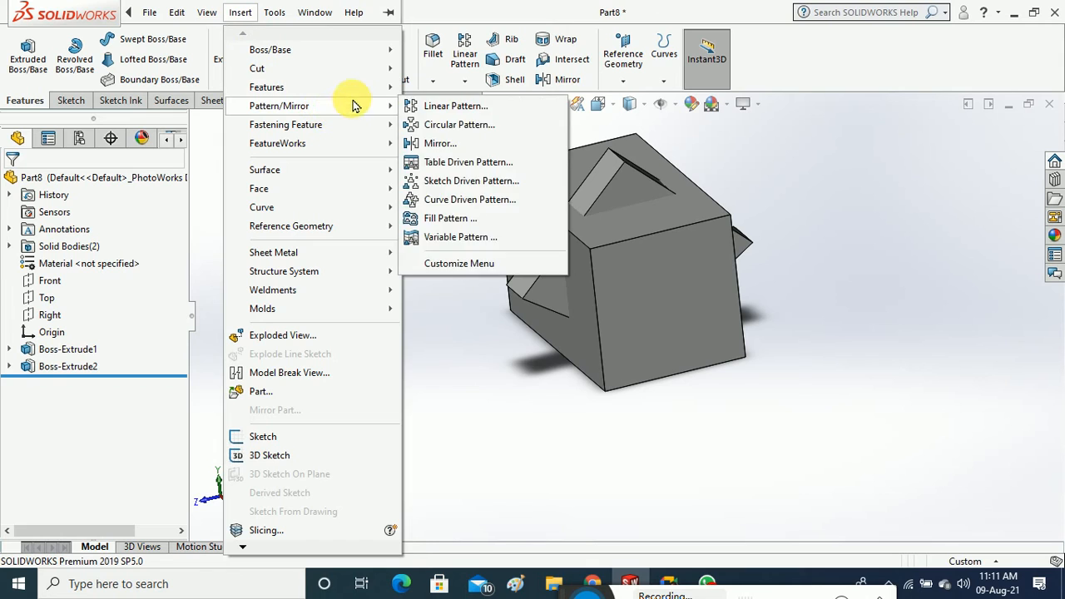
mouse_move(358, 96)
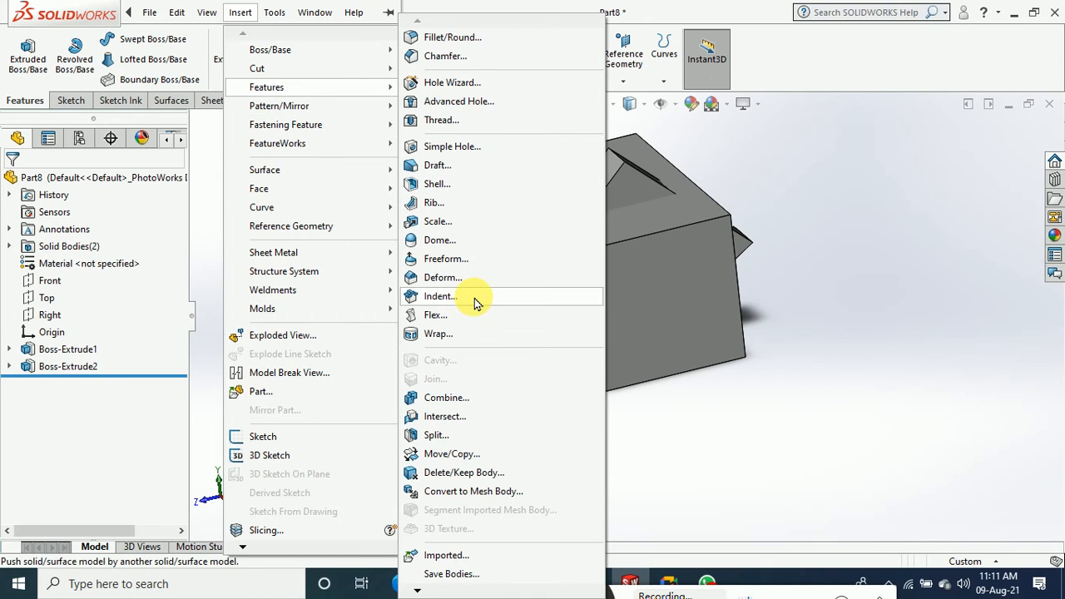
click(487, 416)
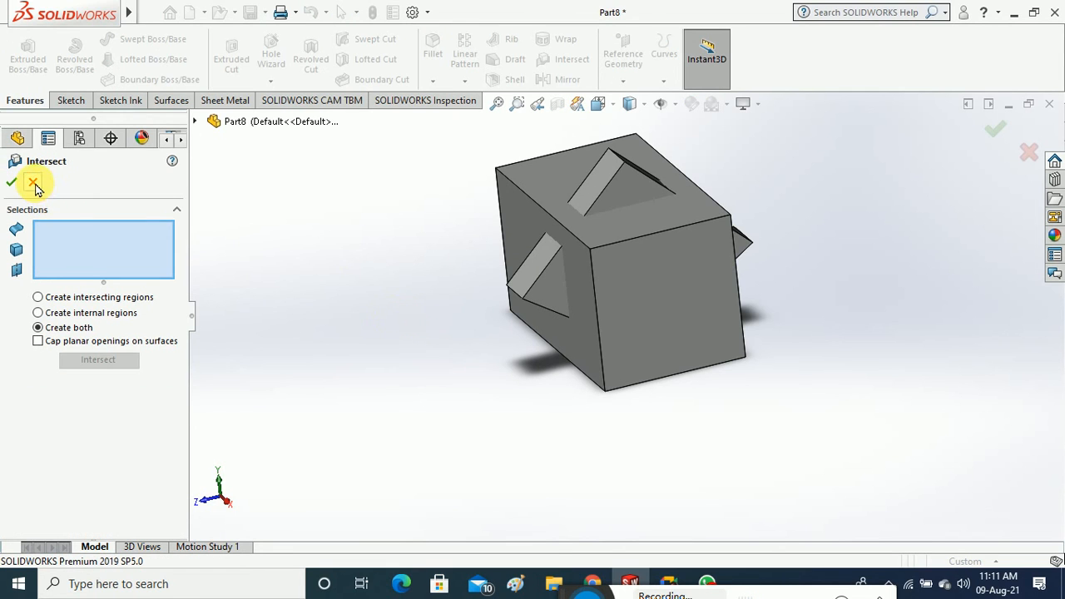
click(35, 184)
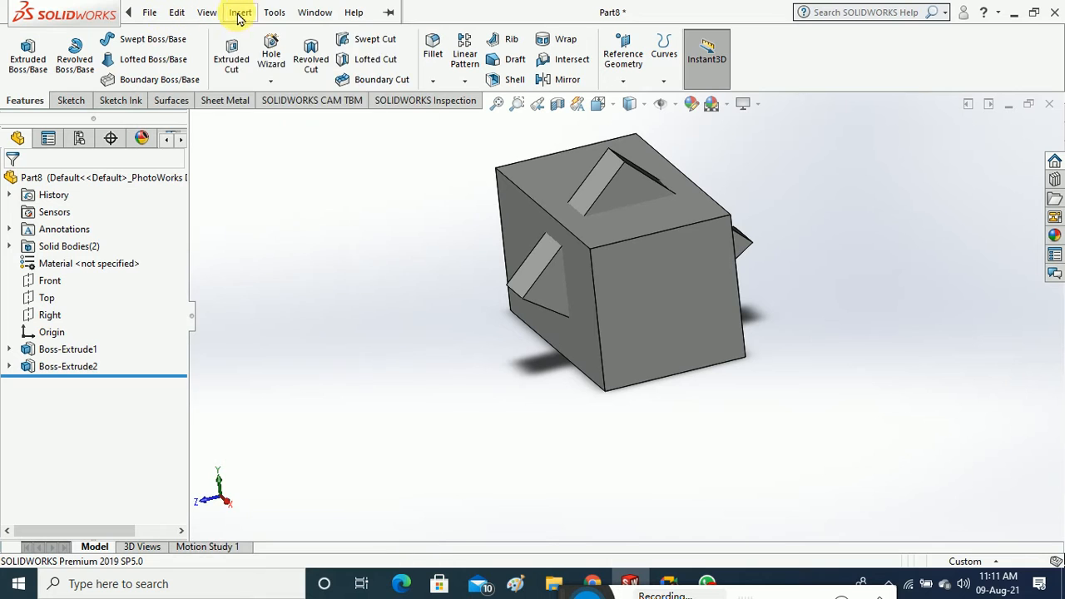
Combine the block and the diamond extrusion with the Common operation, previewing the shared volume before accepting it
click(241, 12)
mouse_move(352, 88)
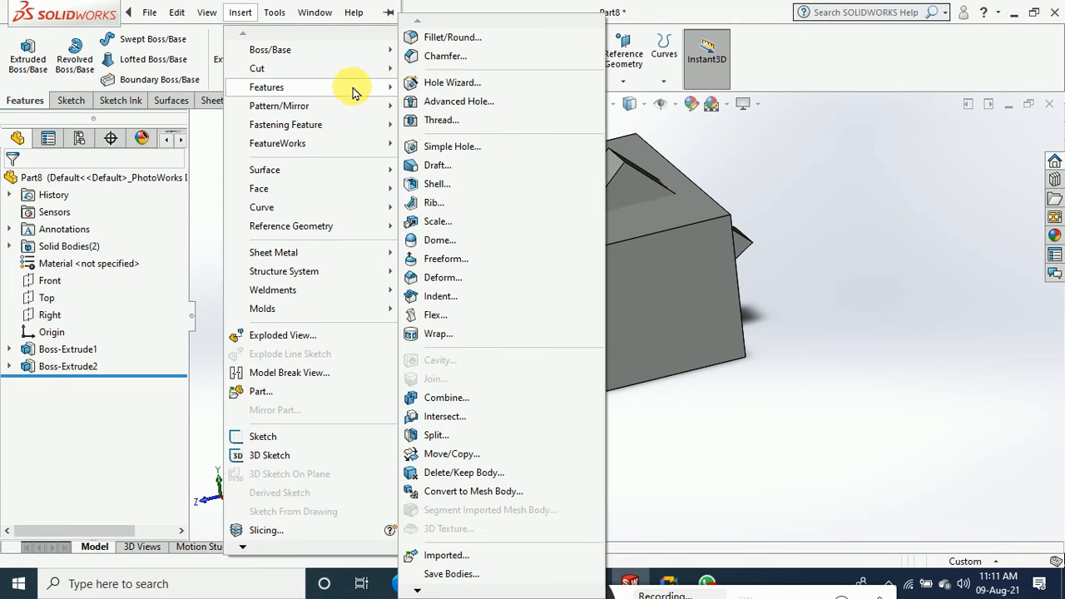
click(470, 399)
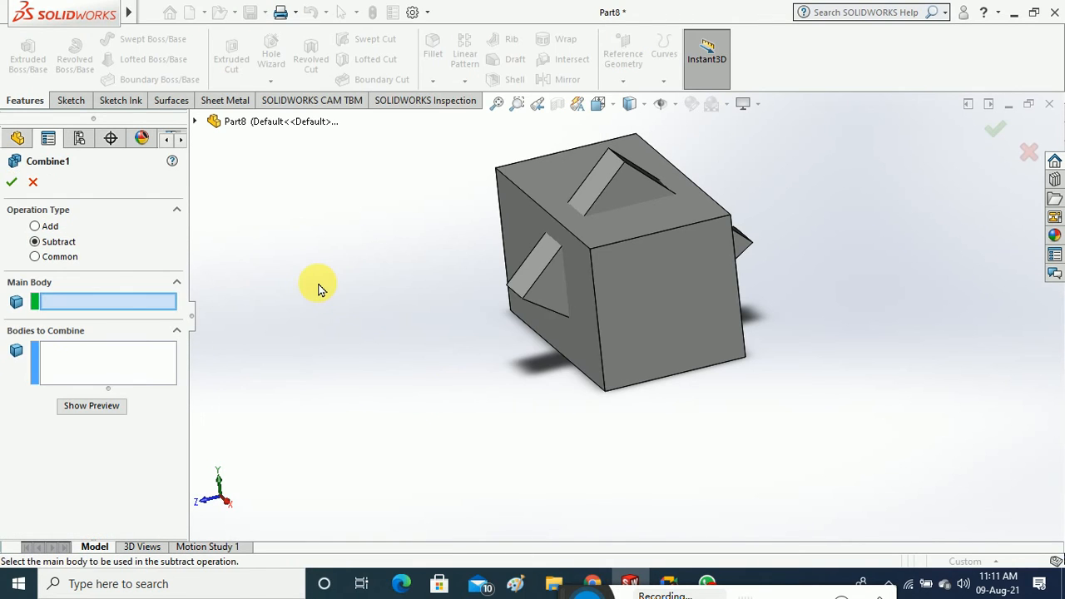
click(70, 257)
click(623, 339)
click(530, 301)
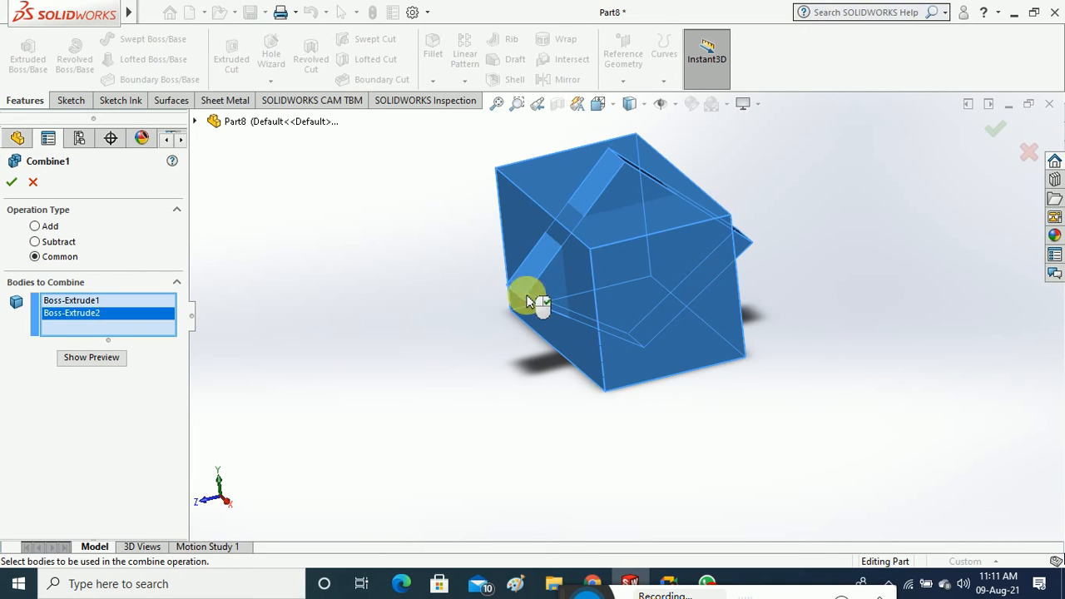
middle_drag(315, 327, 332, 329)
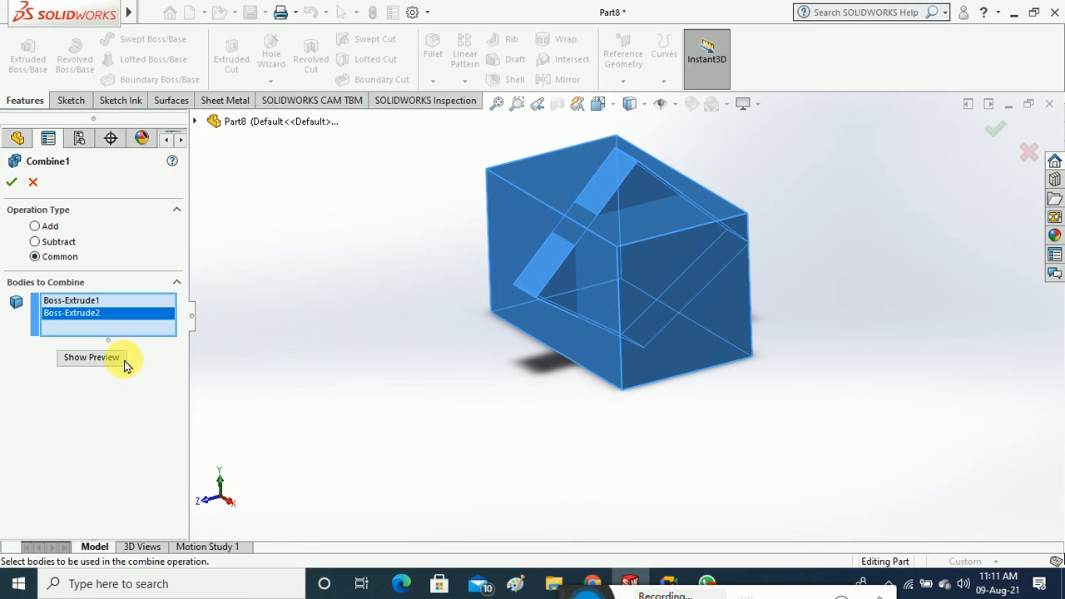
click(91, 356)
middle_drag(423, 354, 372, 320)
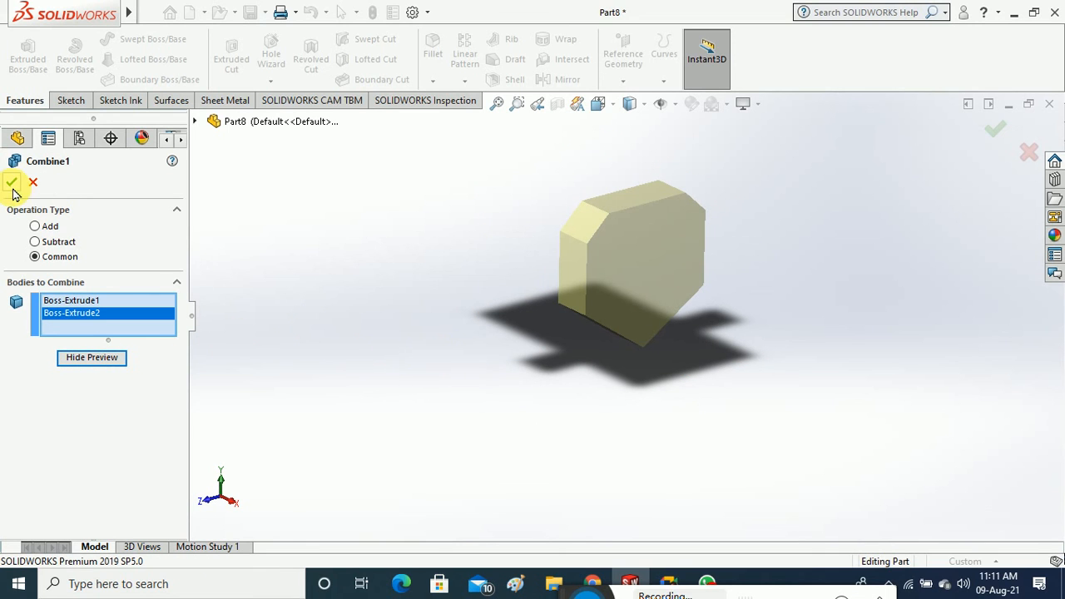
mouse_move(528, 357)
middle_down()
mouse_move(408, 304)
mouse_move(526, 350)
middle_up()
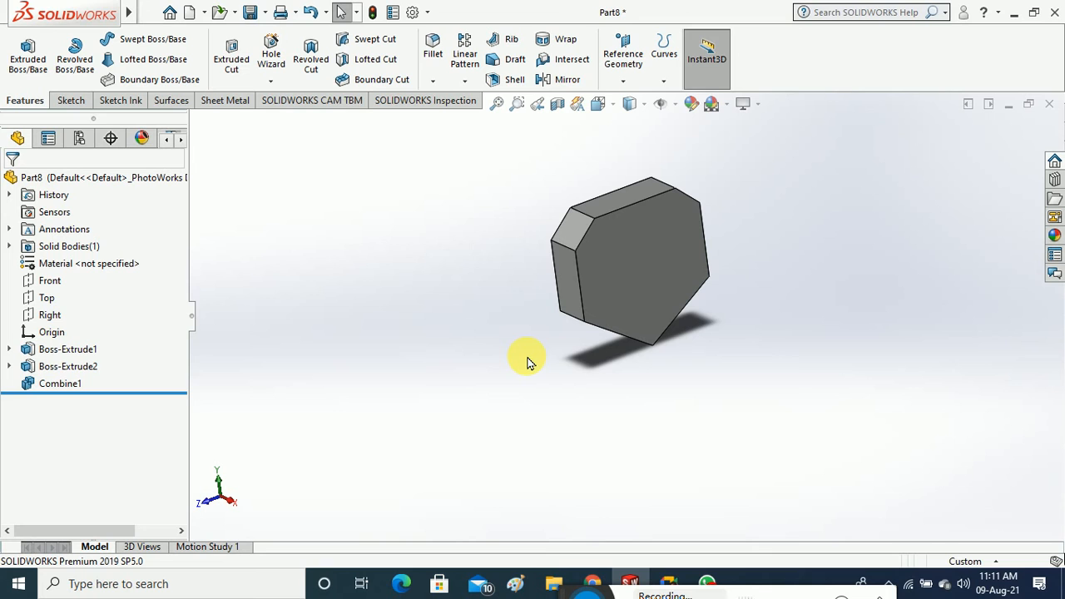
Delete the Combine feature that kept the volume common to both bodies
right_click(47, 385)
click(83, 357)
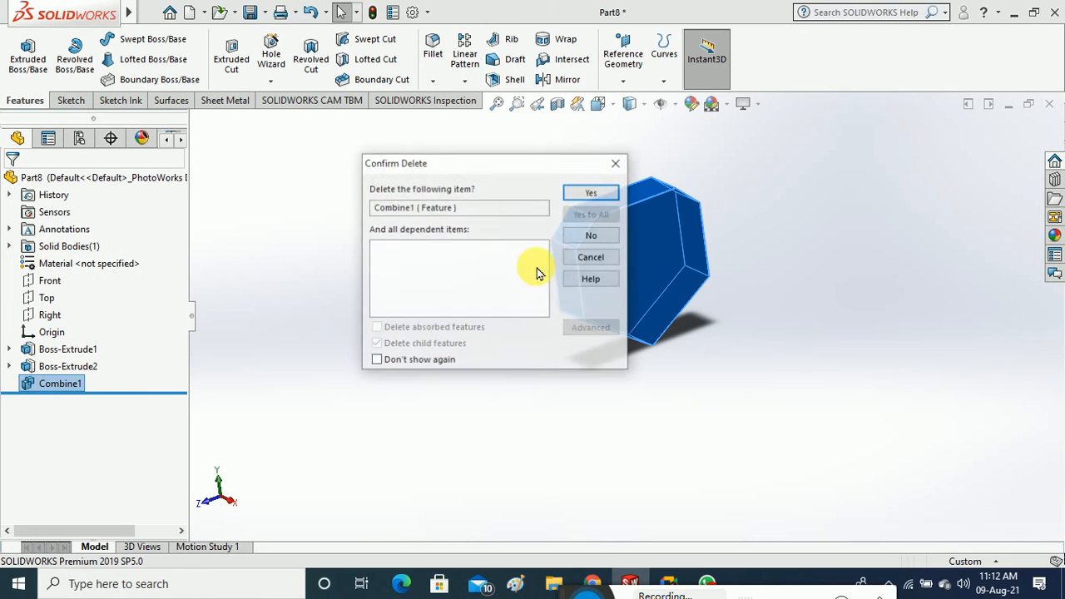
click(593, 194)
middle_drag(475, 340, 505, 316)
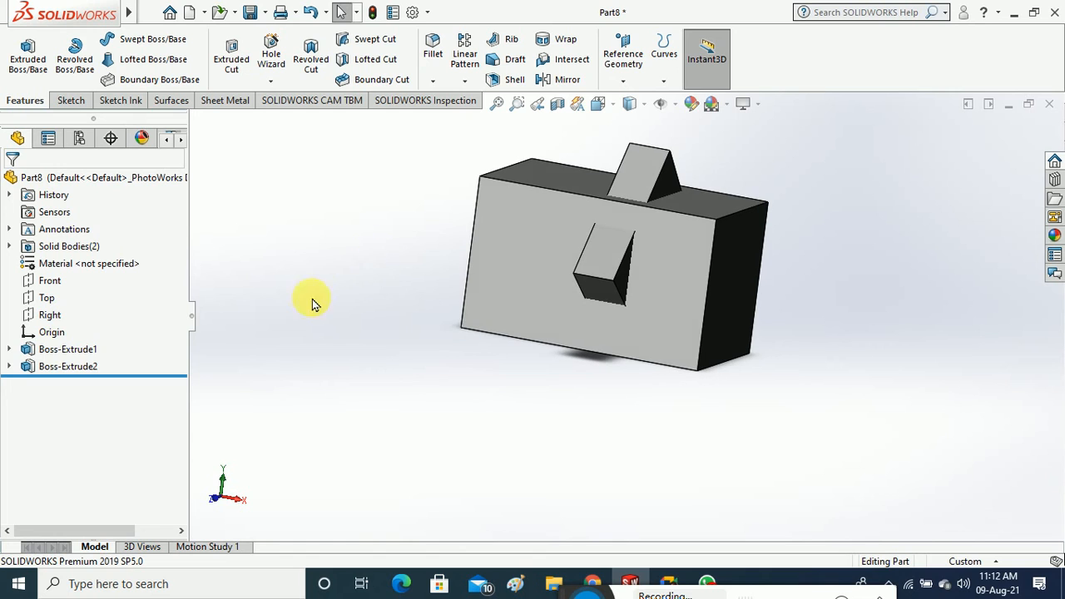
Delete the diamond extrusion and its sketch, leaving only the block in the part
right_click(64, 366)
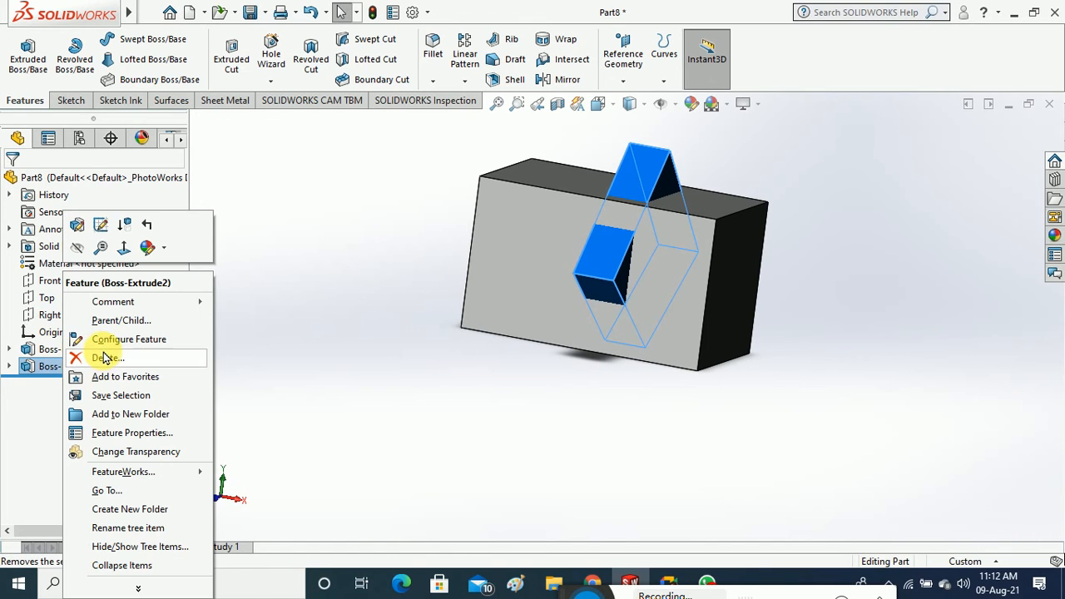
click(105, 357)
click(608, 192)
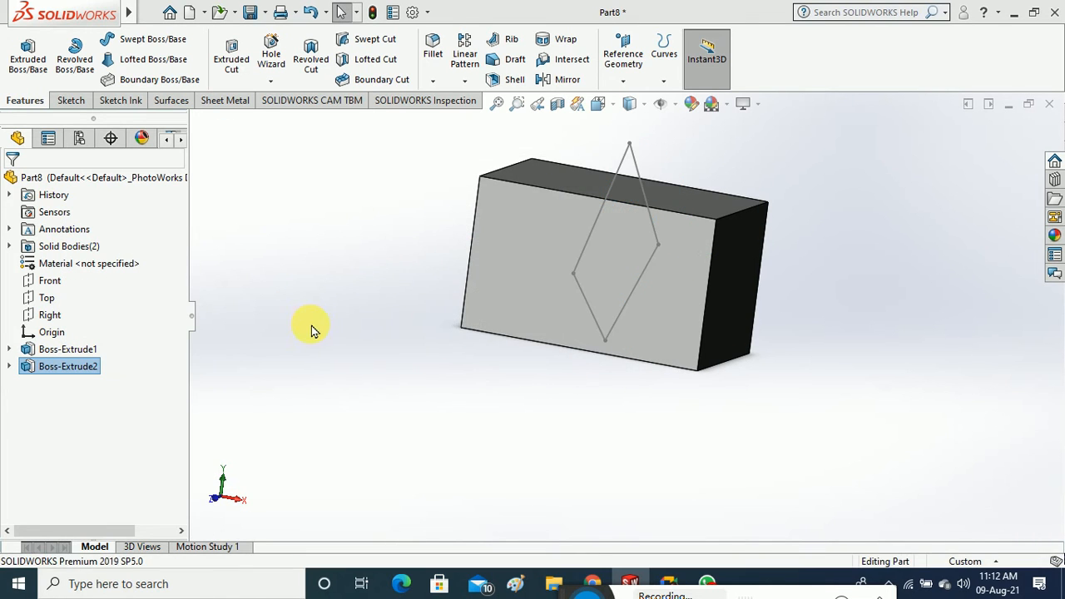
right_click(90, 372)
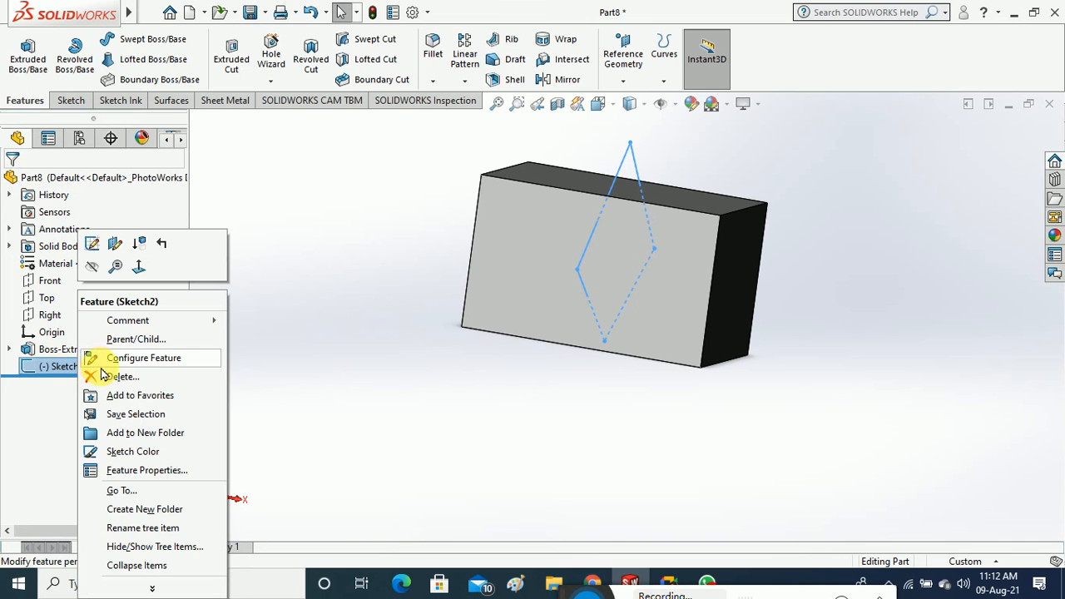
click(124, 375)
click(565, 200)
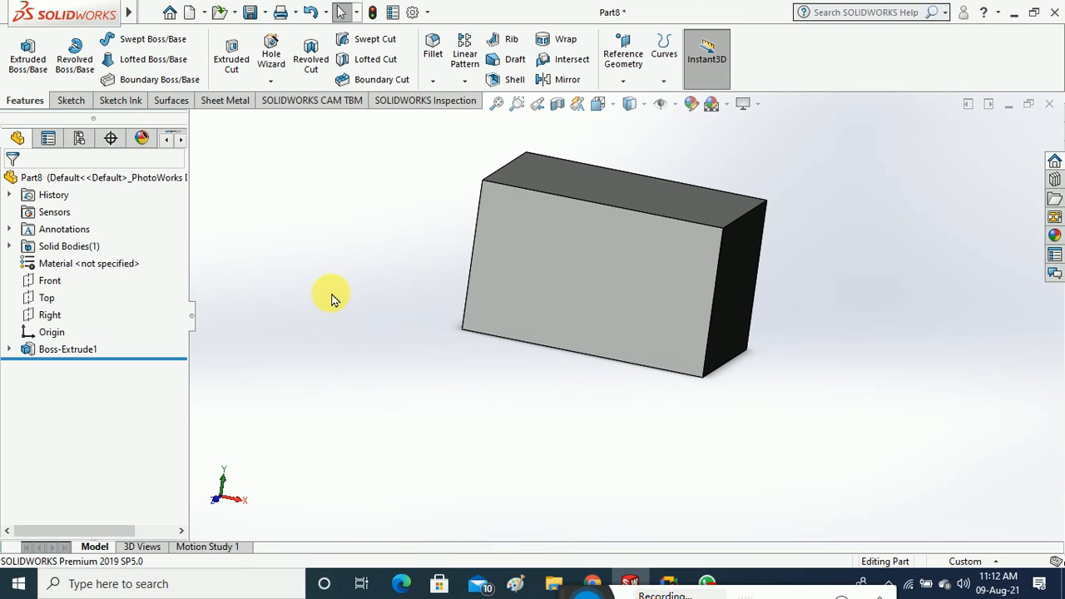
Start a new sketch on the block's large front face and orient the view normal to it
click(70, 100)
click(33, 73)
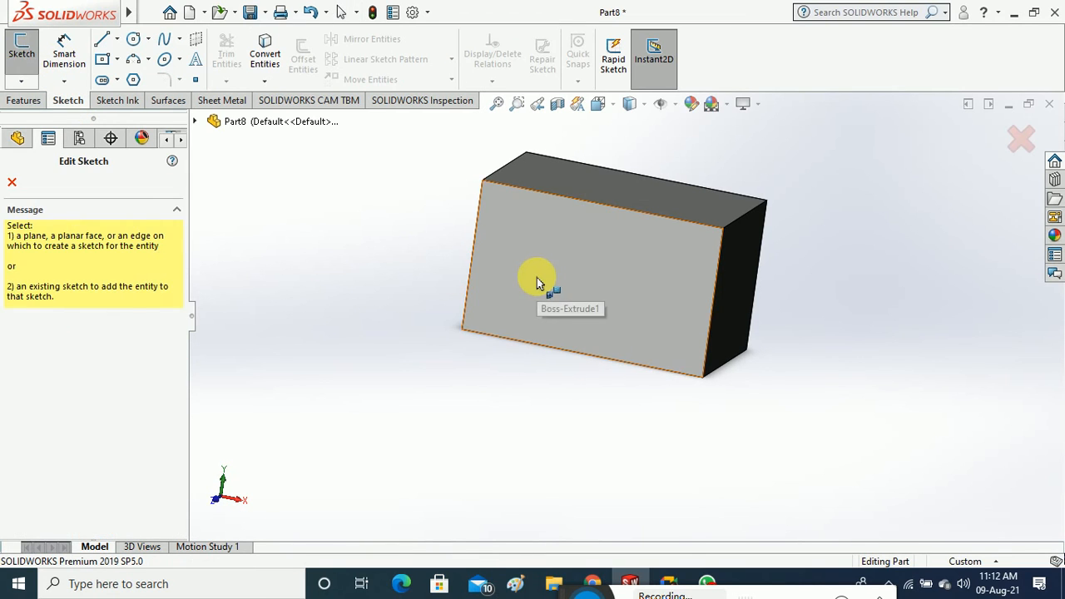
click(537, 277)
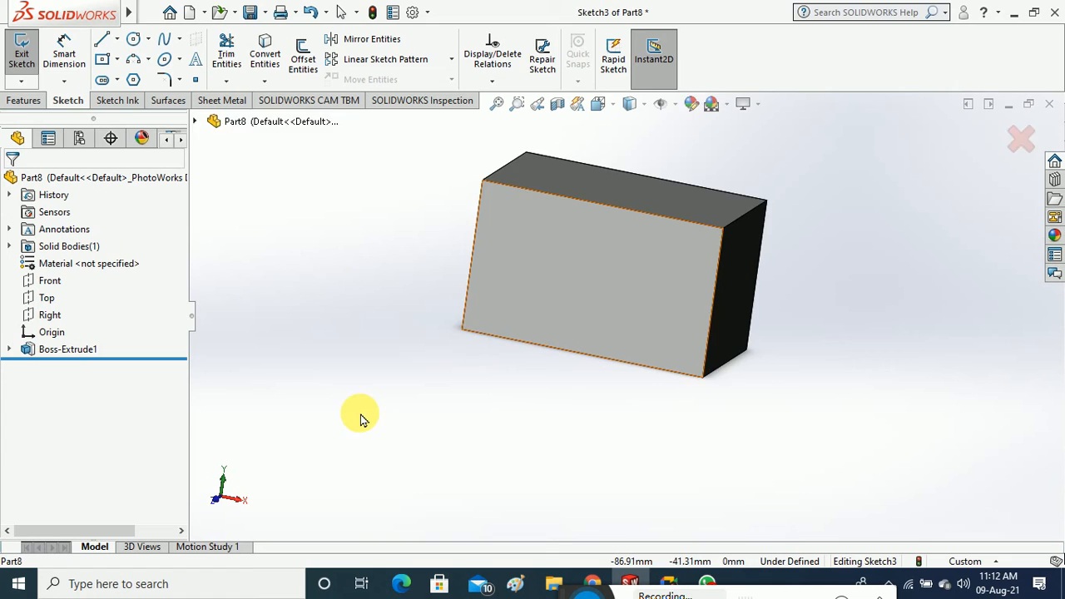
click(601, 105)
click(683, 193)
scroll(653, 298, down, 4)
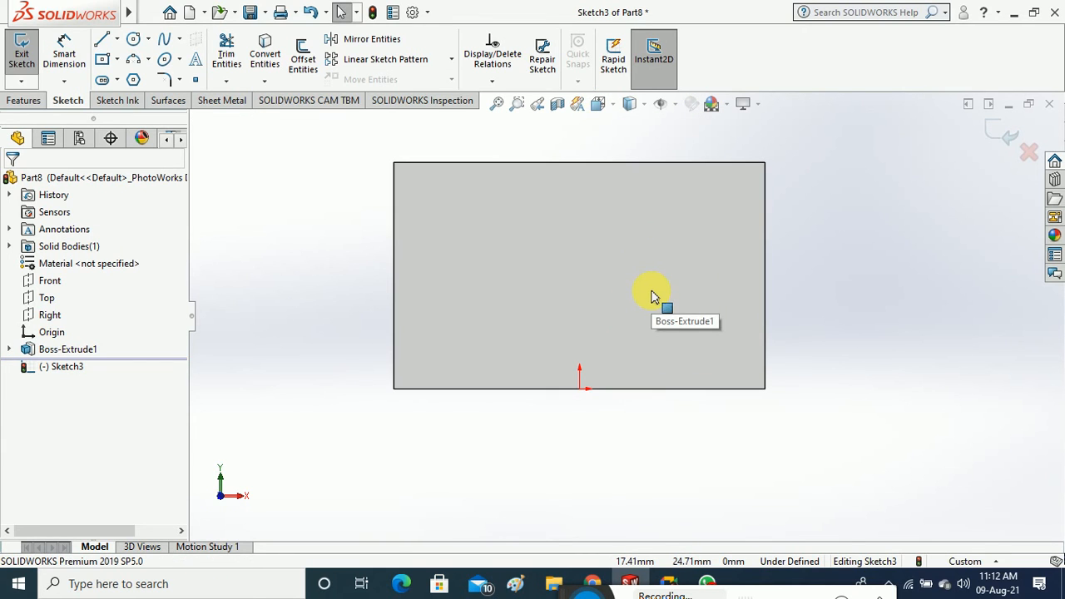
Sketch a downward-bulging three-point arc spanning 90° with about 21 mm radius in the front face's upper left area
click(105, 46)
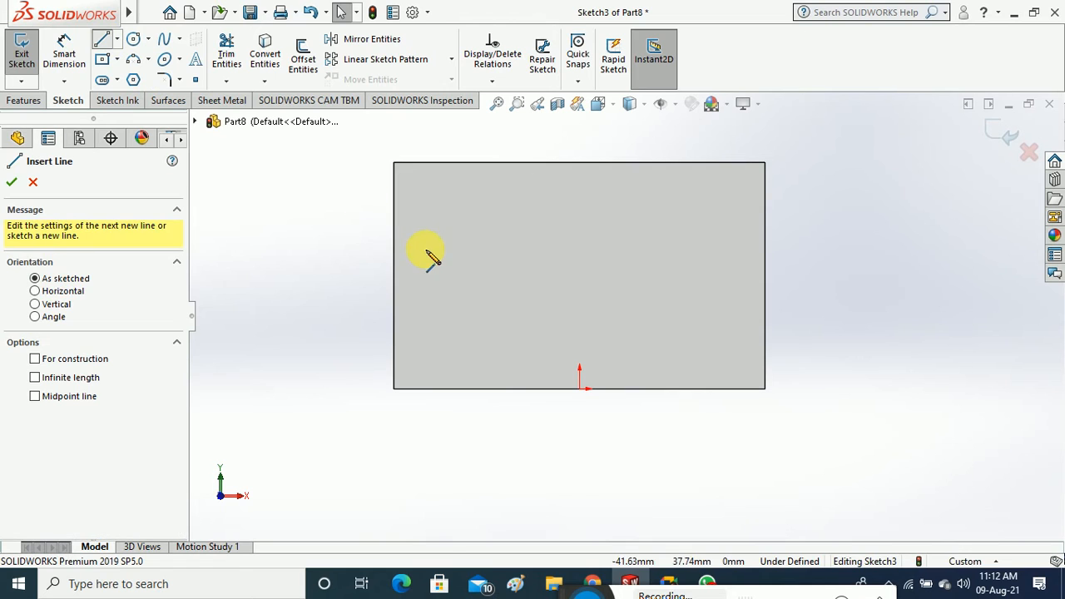
click(150, 61)
click(162, 115)
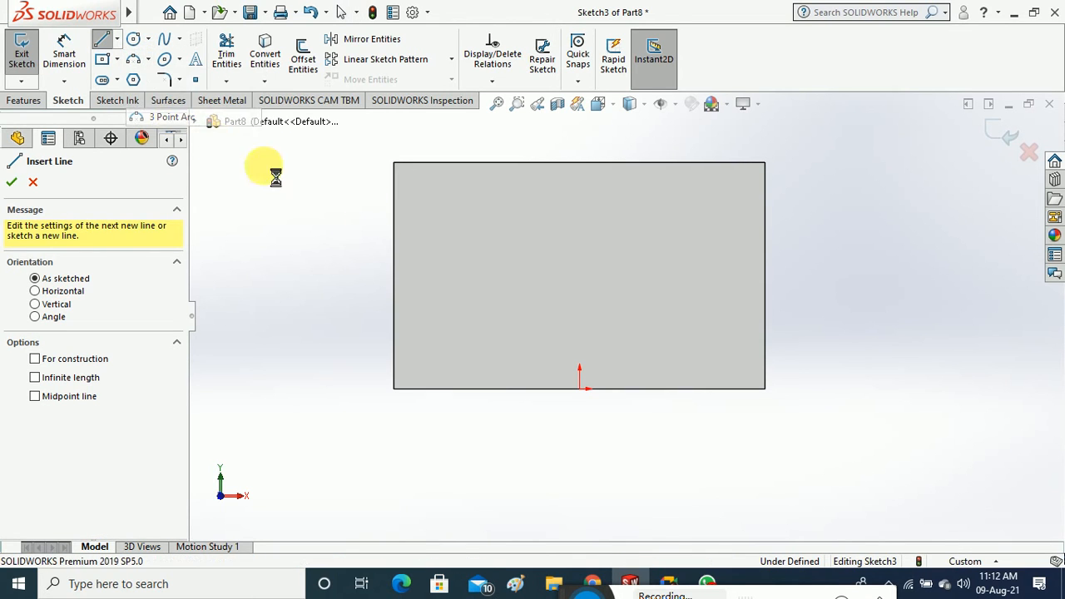
click(434, 236)
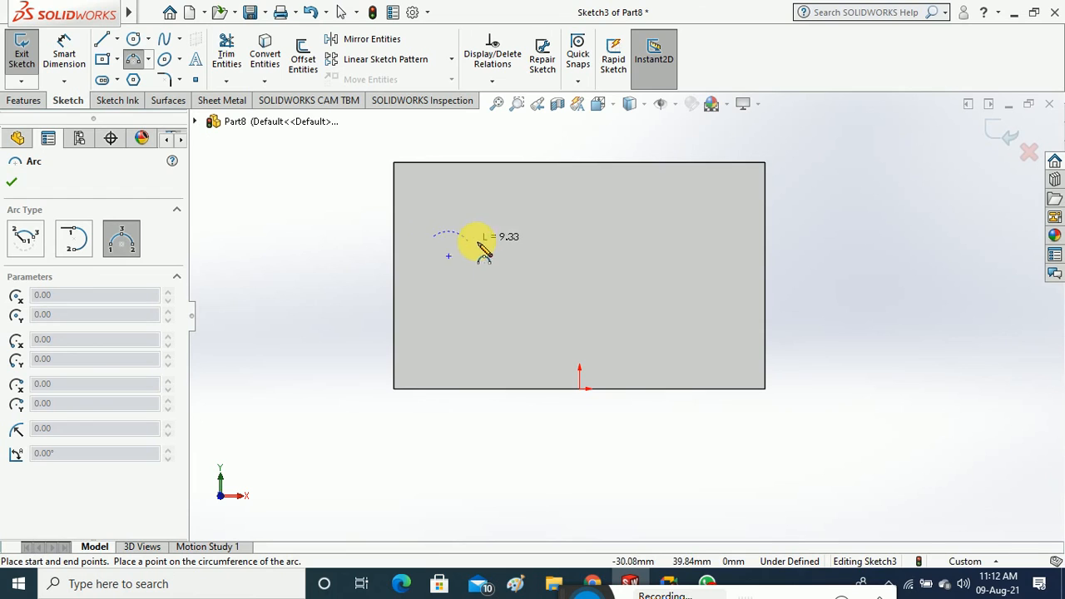
click(543, 237)
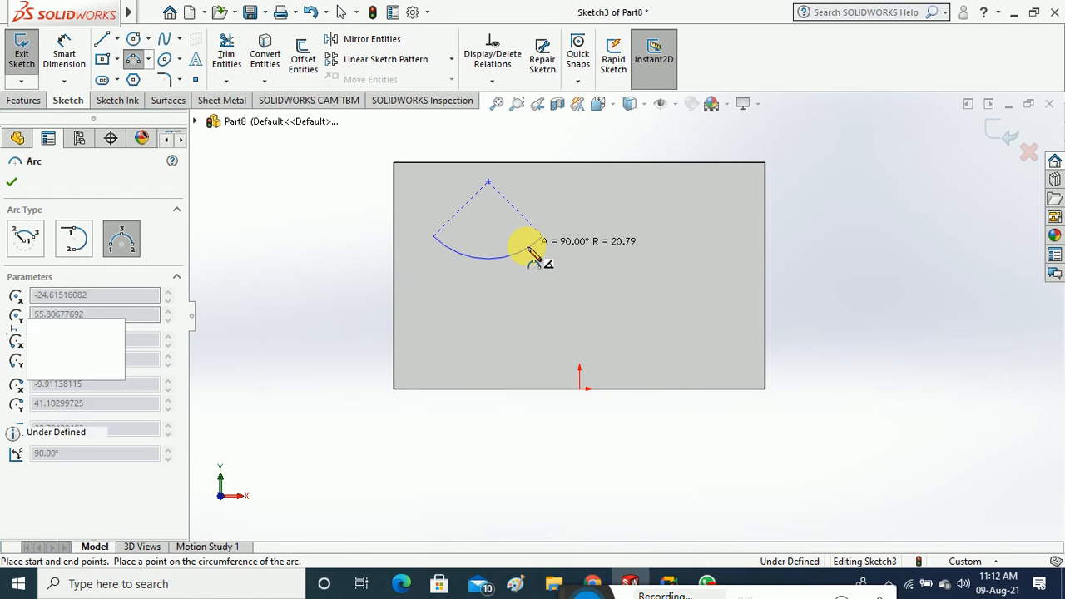
click(528, 249)
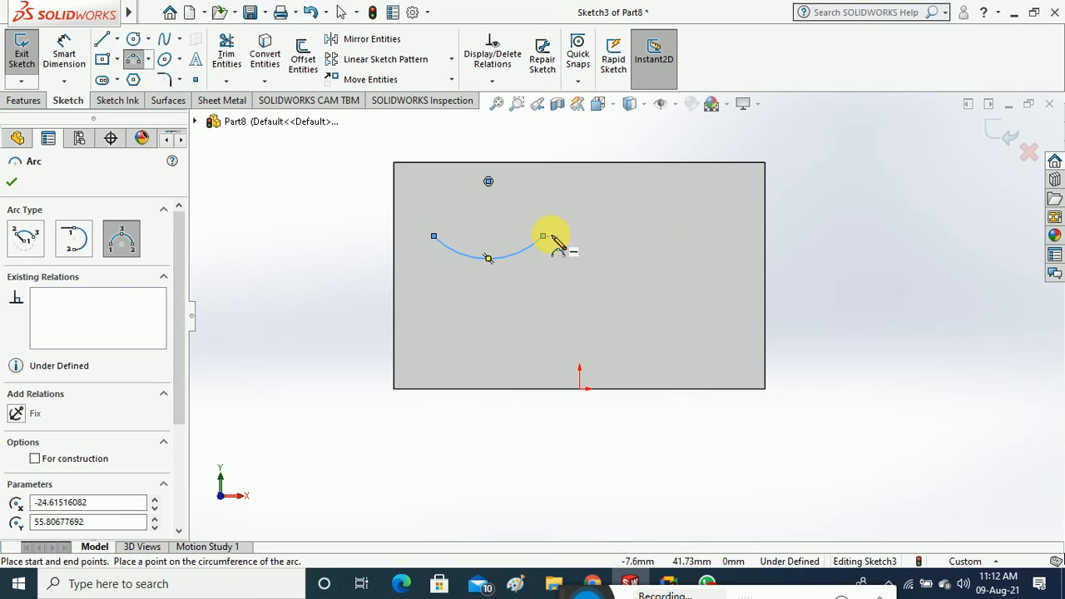
Close the arc profile with a horizontal line about 44.5 mm long, two vertical sides about 10 mm and a straight base, and exit the sketch
click(103, 39)
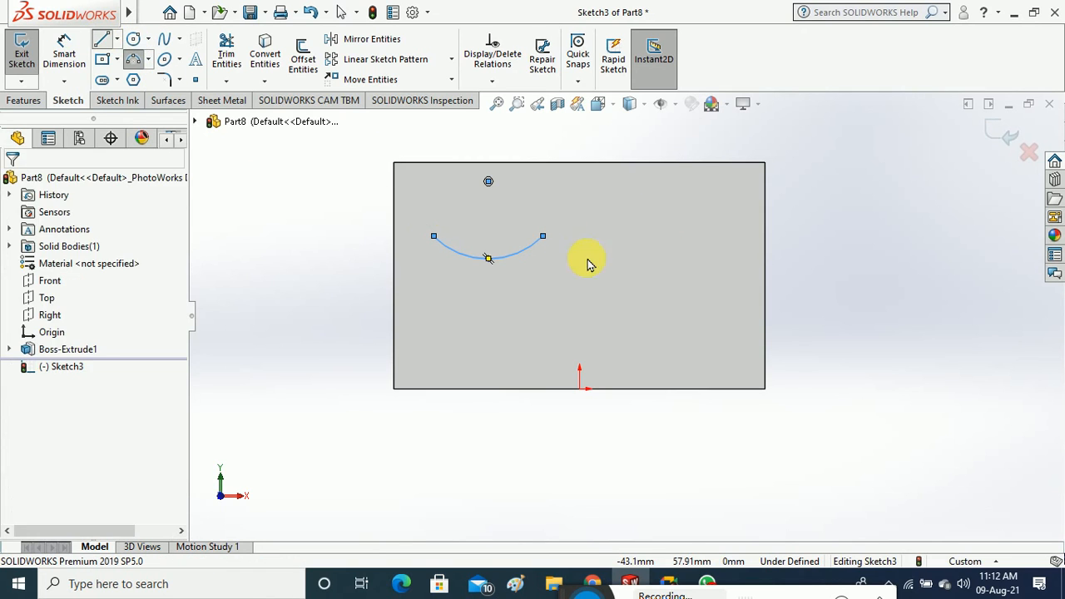
click(544, 237)
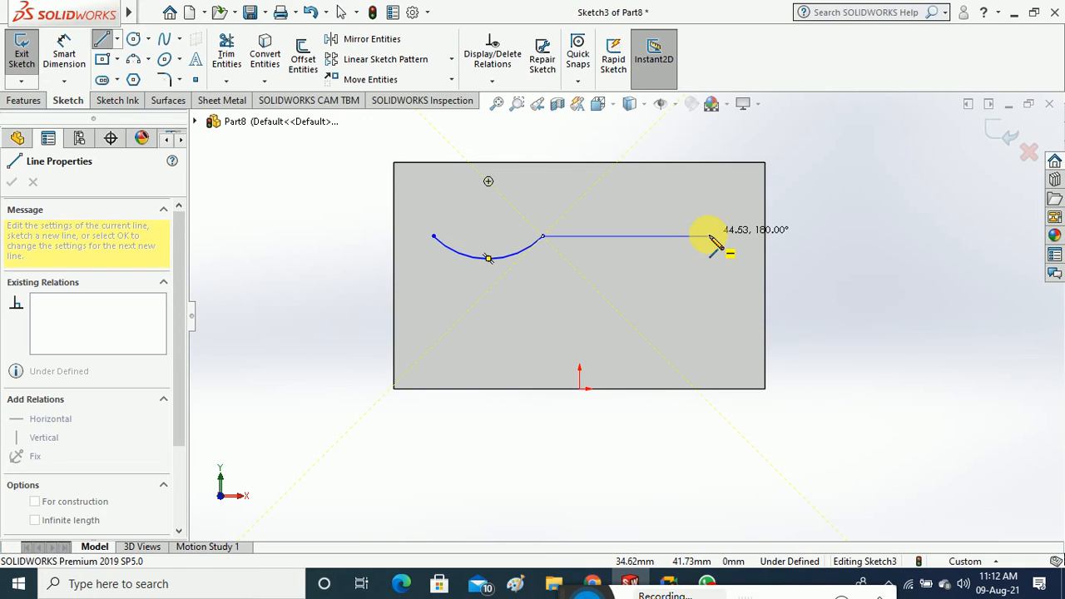
click(708, 237)
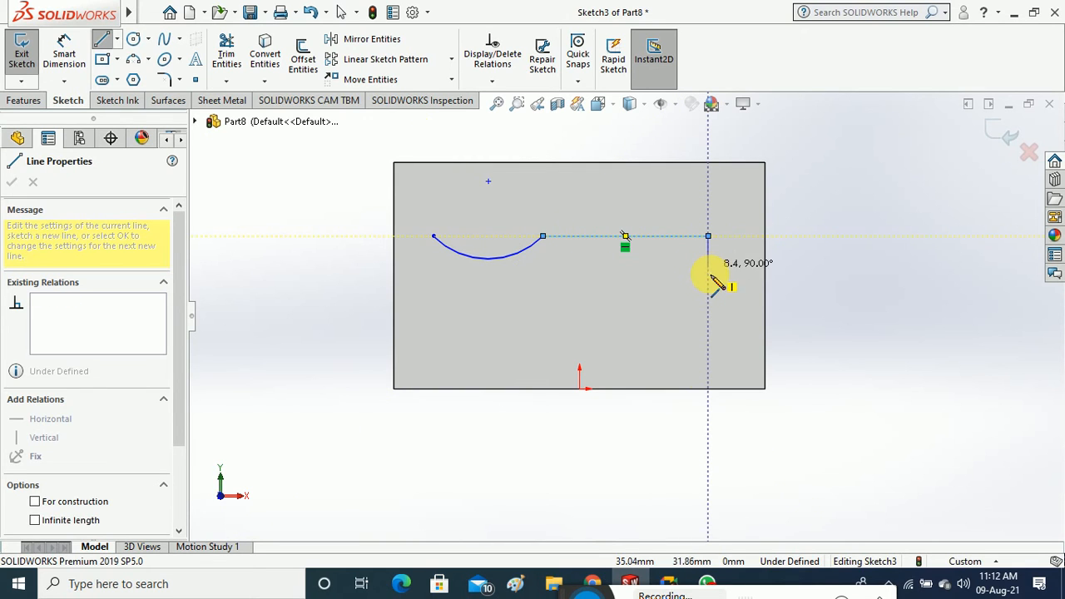
click(708, 274)
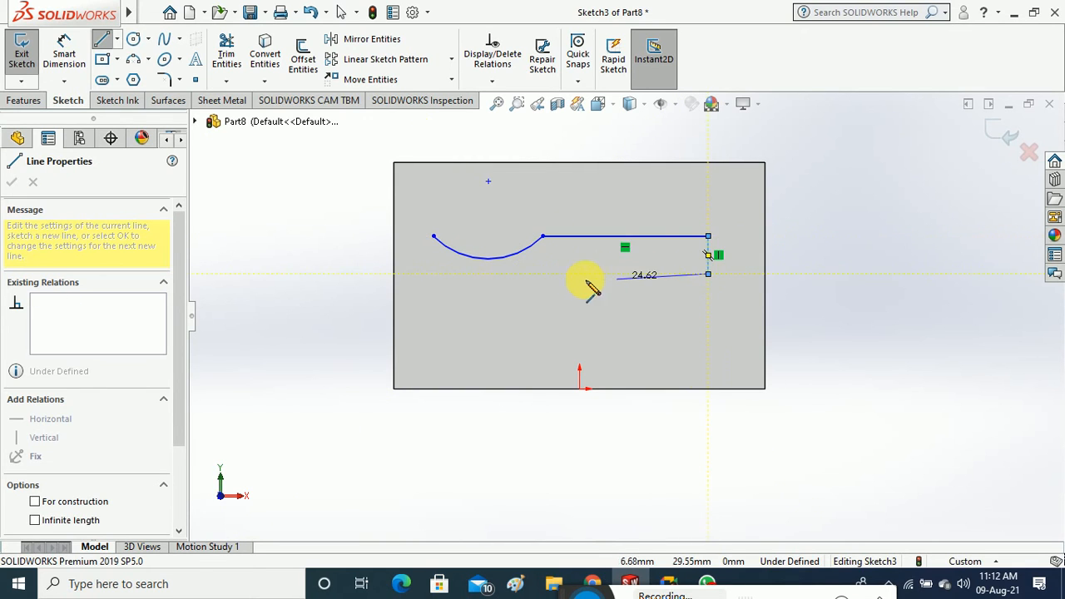
click(434, 274)
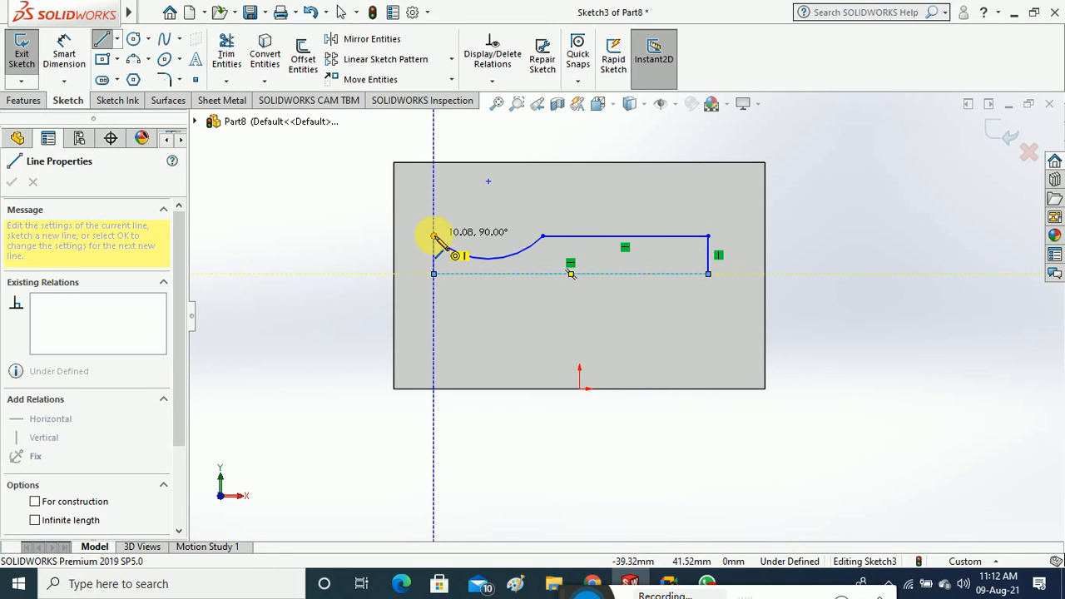
click(433, 237)
click(22, 51)
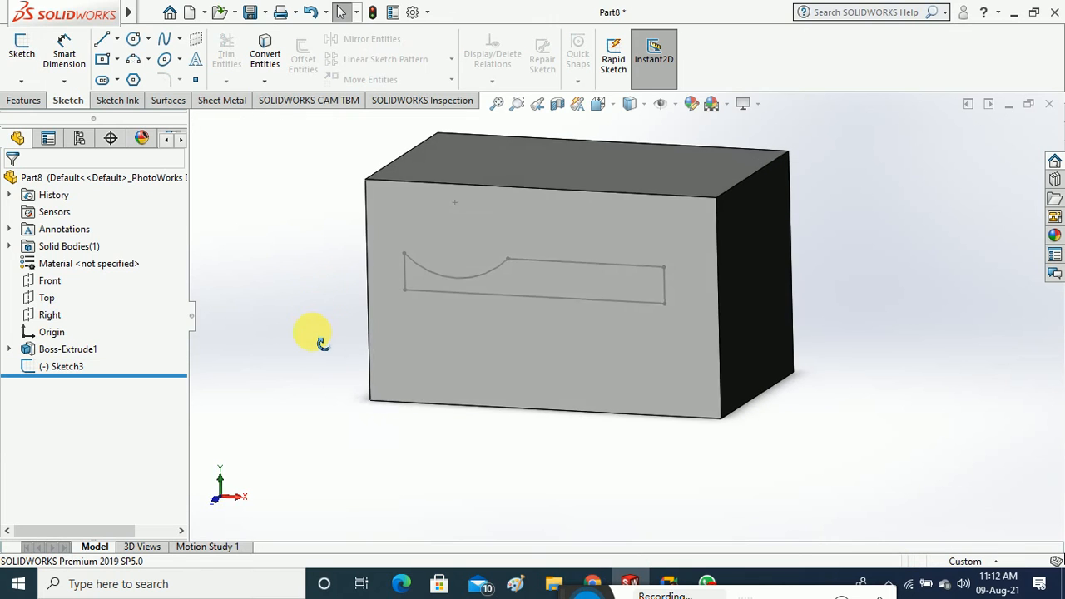
Extrude the closed arc-and-line profile 97 mm backward through the block
click(39, 106)
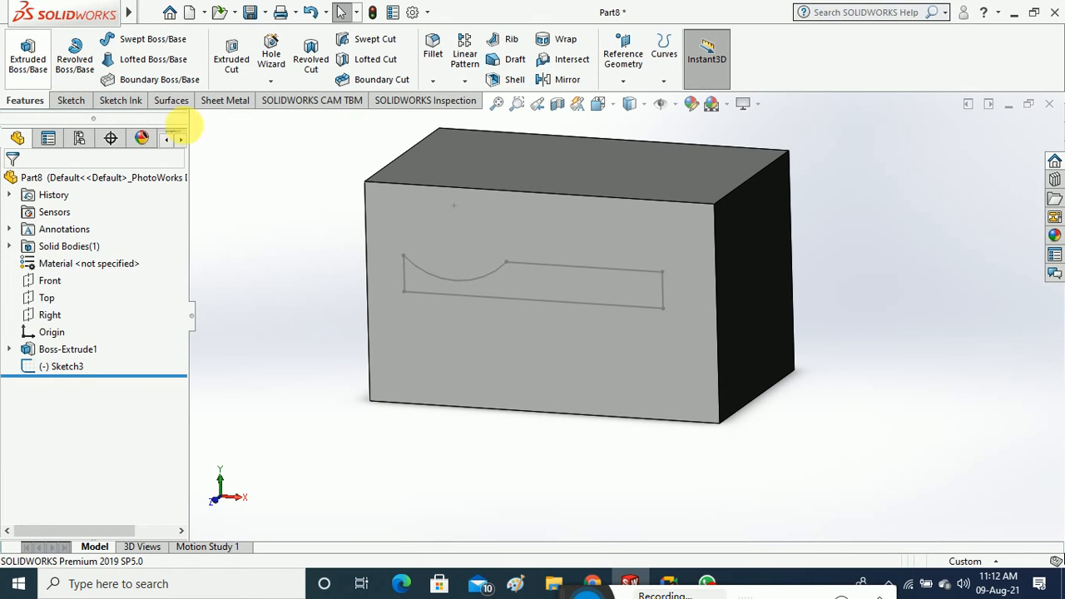
click(28, 57)
click(572, 271)
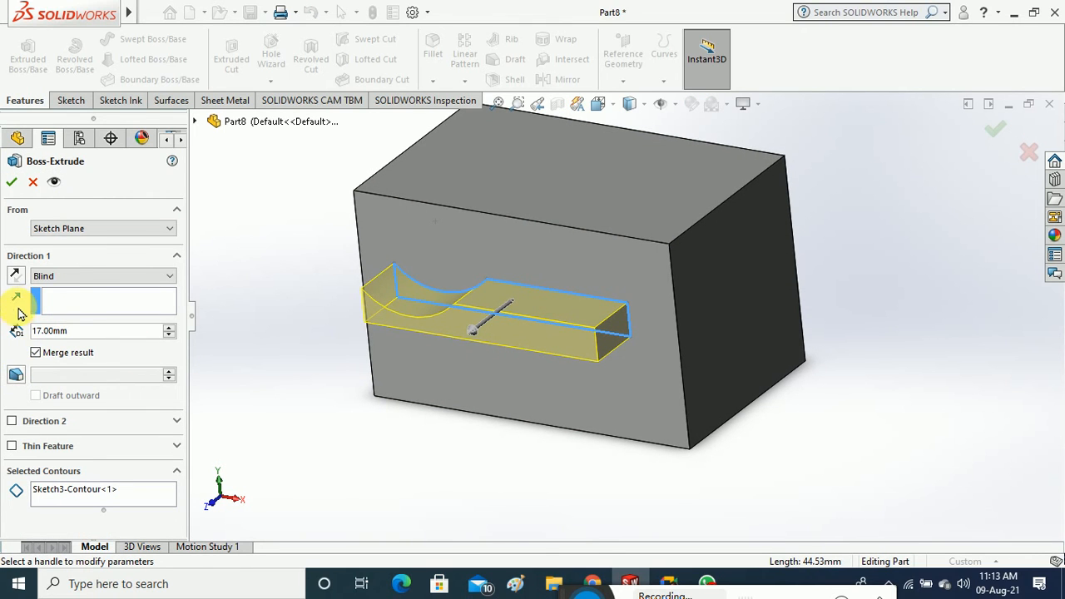
click(491, 336)
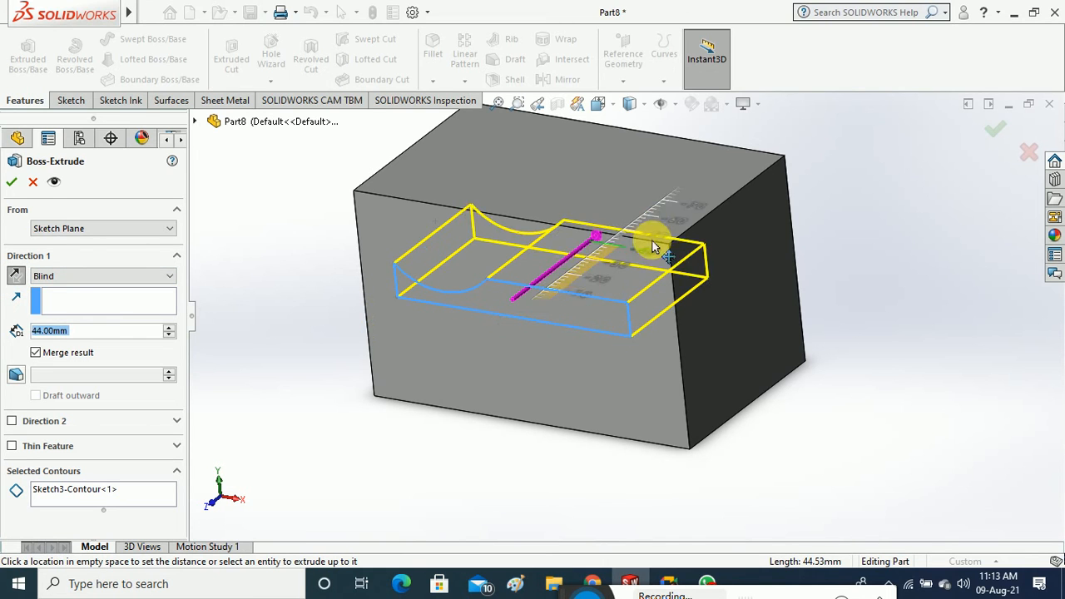
click(773, 173)
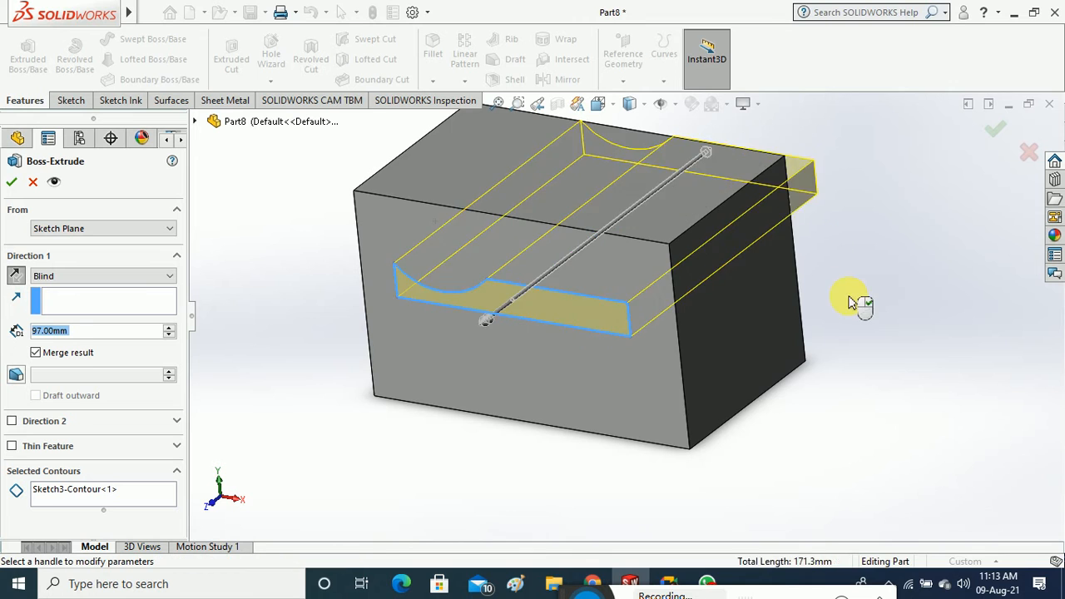
Add a second extrusion direction of 47 mm out from the block's front face and finish the extrusion
middle_drag(856, 297, 566, 327)
click(453, 317)
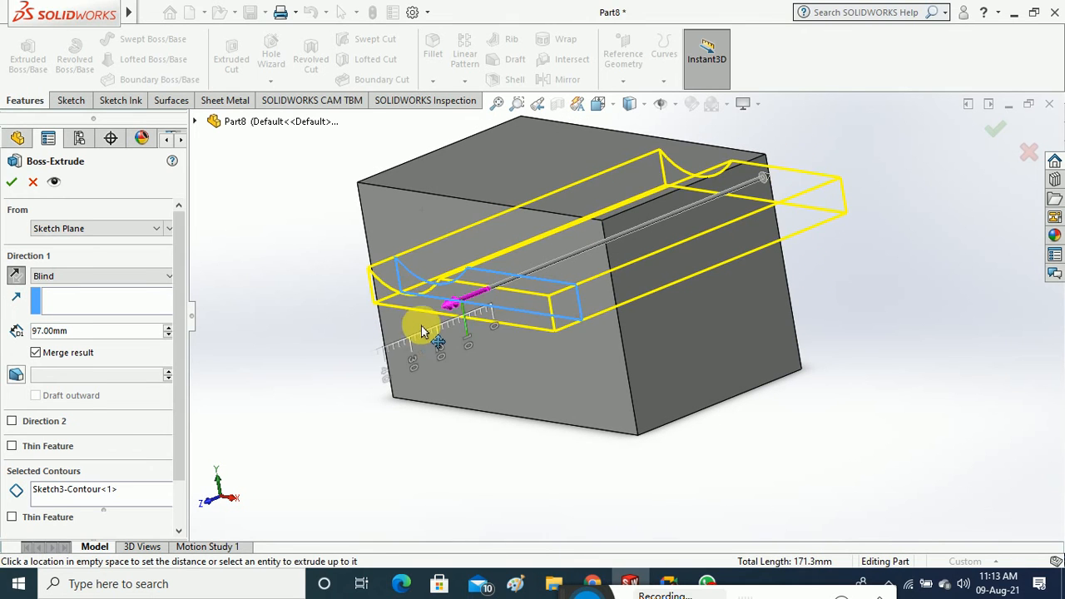
click(369, 362)
middle_drag(483, 433, 491, 454)
click(12, 181)
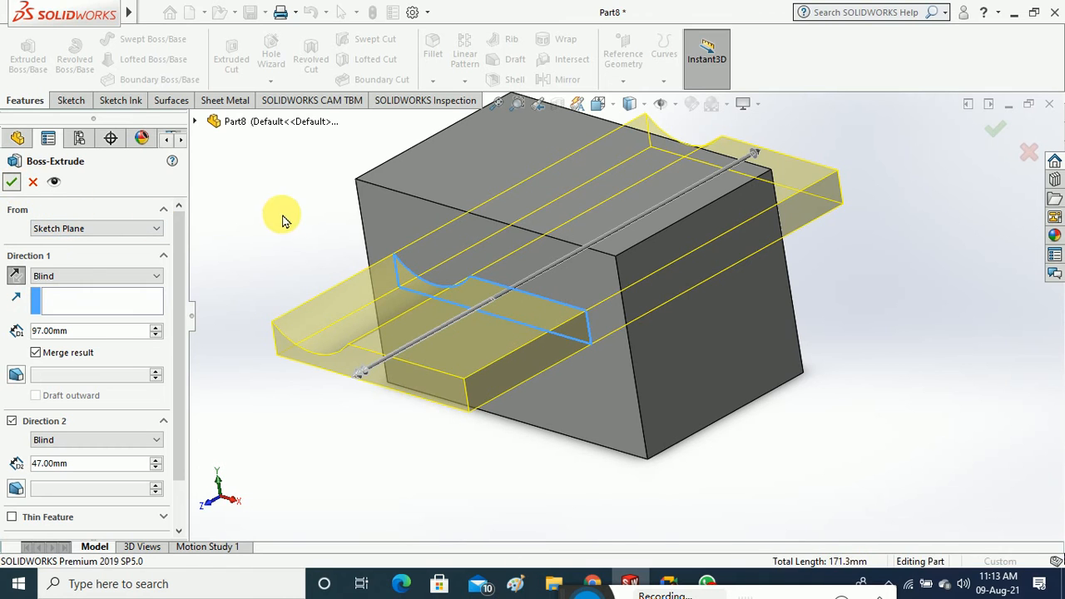
mouse_move(297, 243)
middle_down()
mouse_move(297, 230)
mouse_move(304, 242)
middle_up()
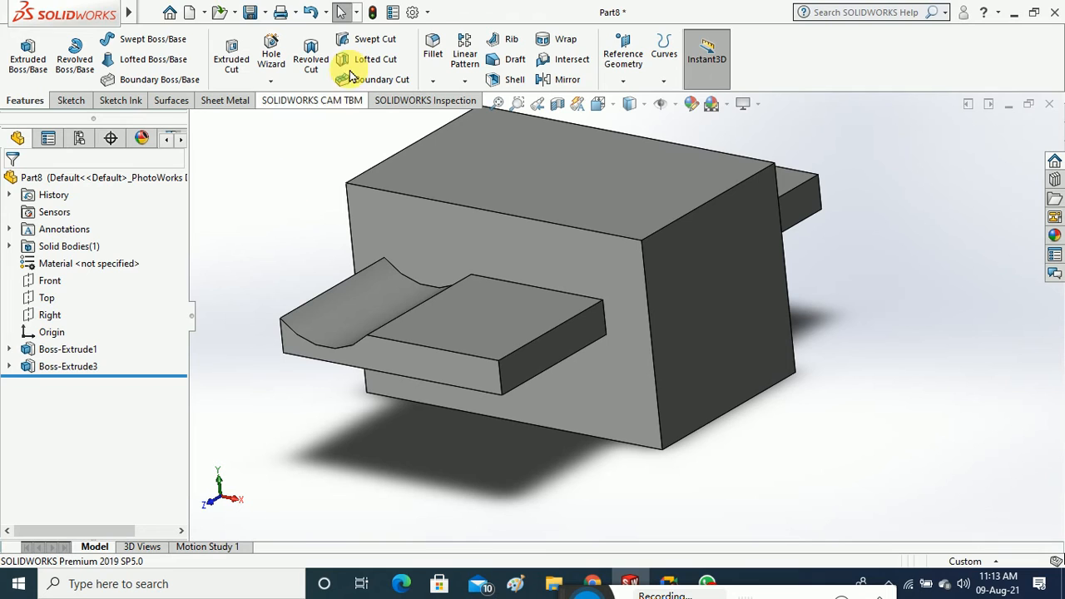
mouse_move(62, 12)
click(240, 12)
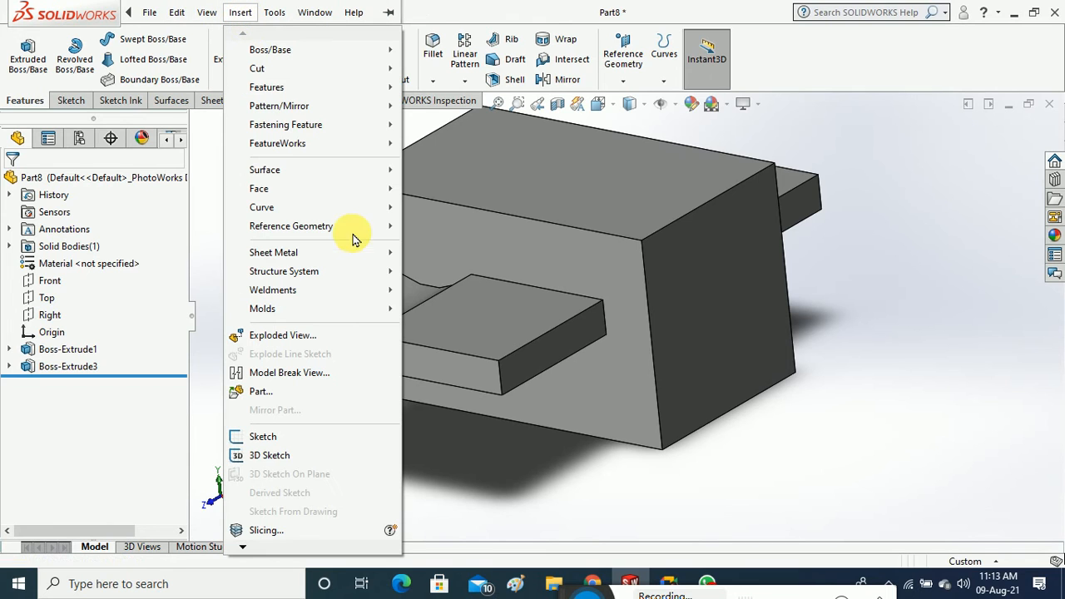
mouse_move(339, 90)
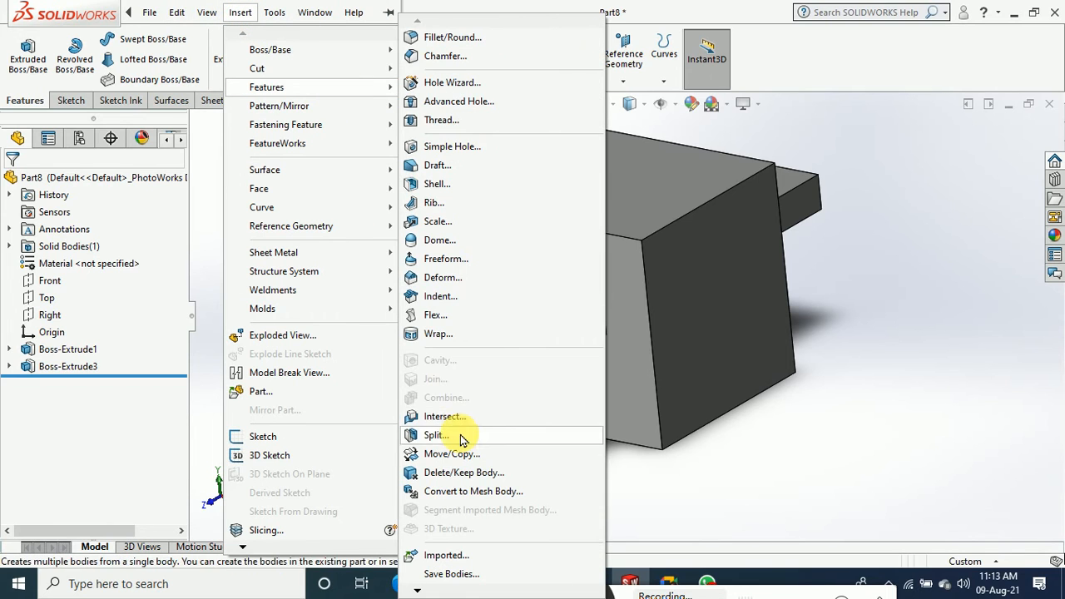
click(685, 423)
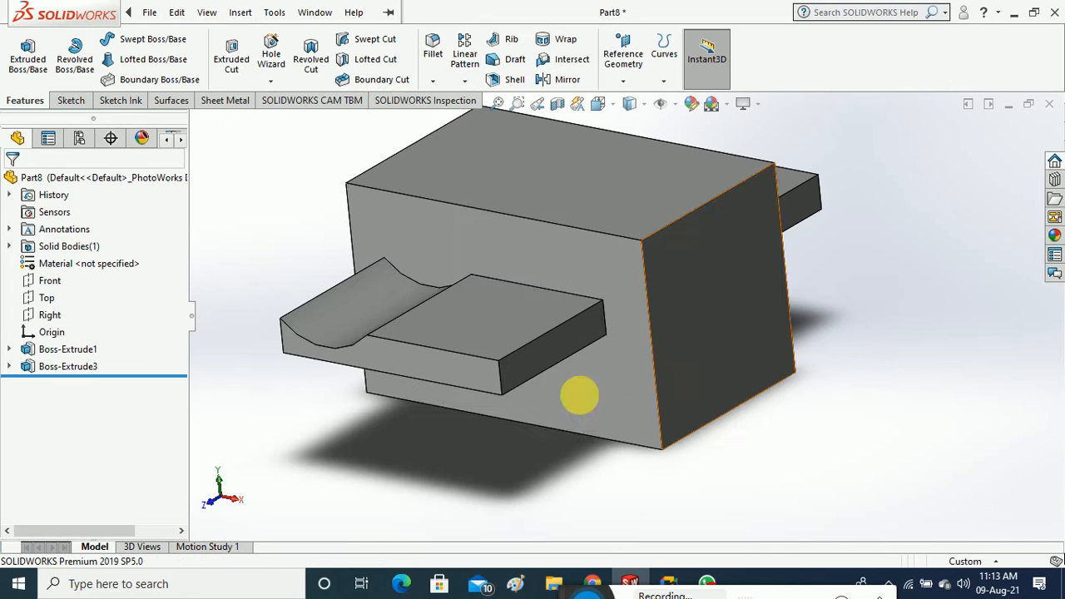
Edit the profile's extrusion and turn off Merge result so that the bar stays a separate body from the block
right_click(496, 358)
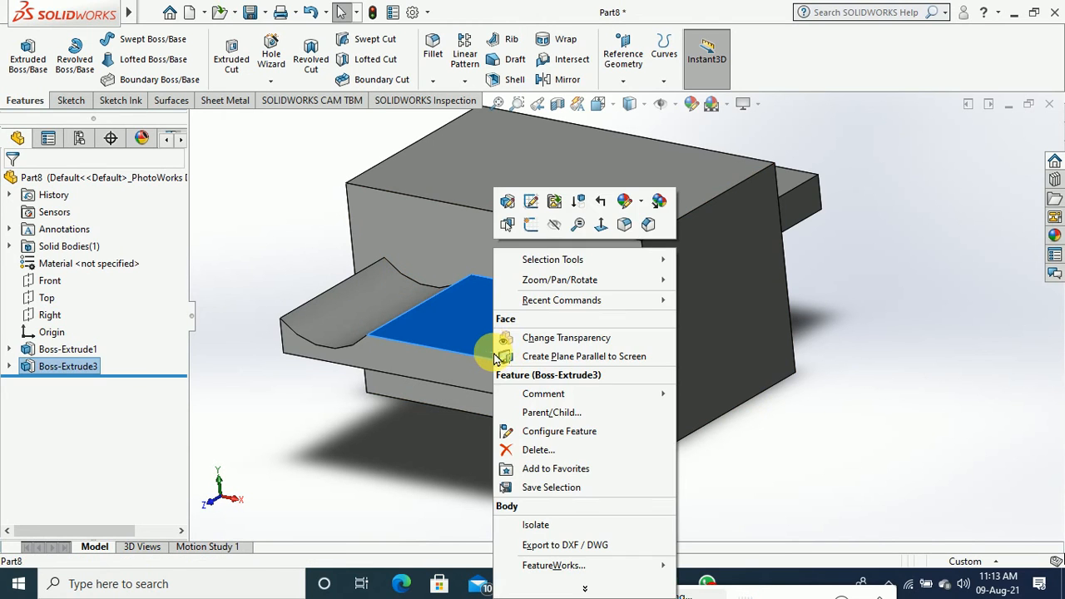
click(511, 219)
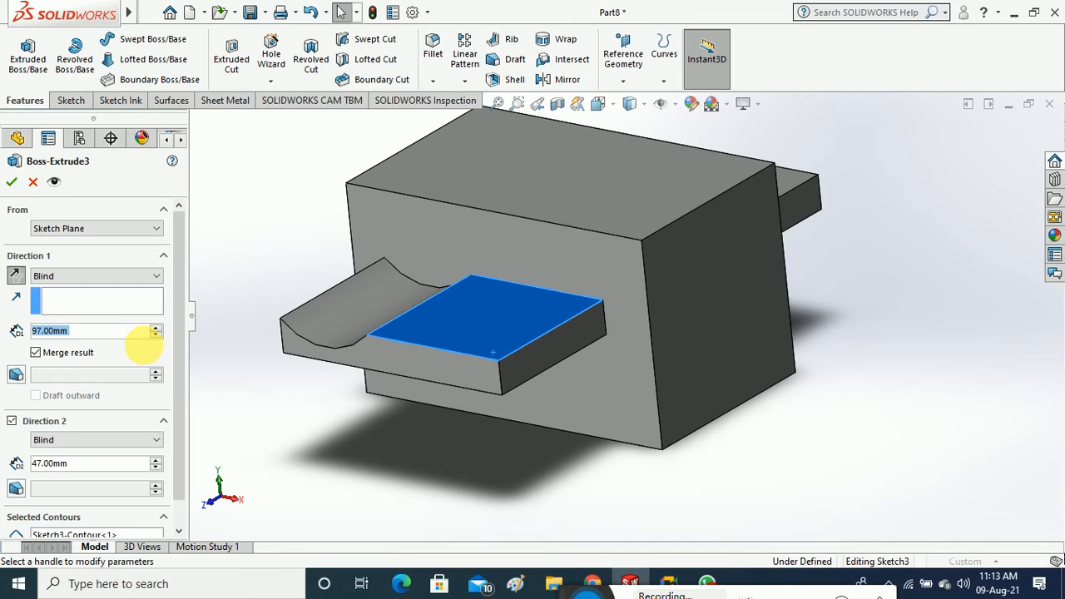
click(72, 356)
click(13, 183)
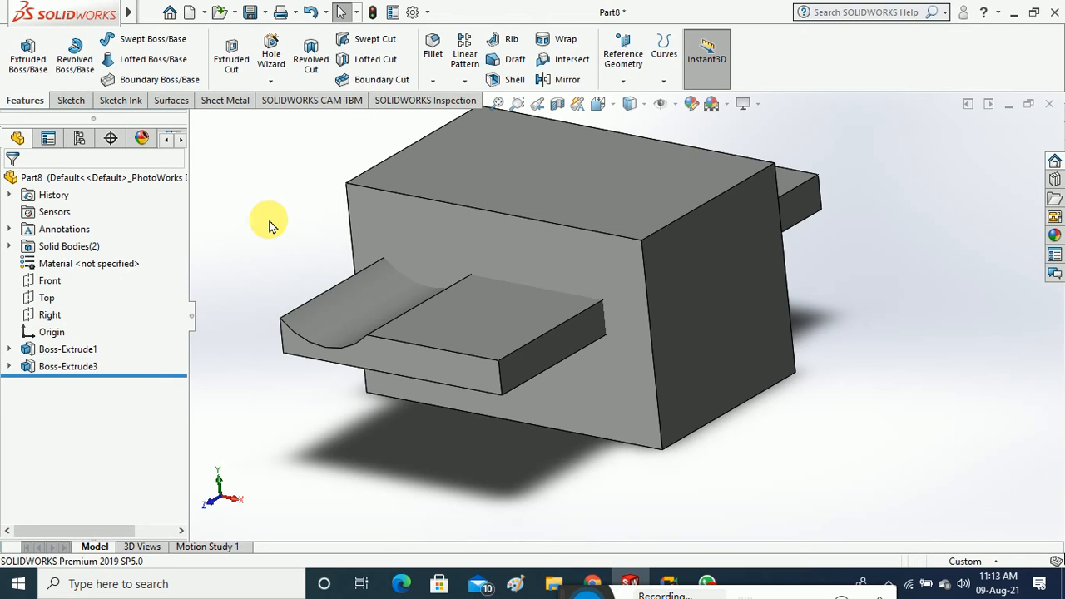
Start the Combine feature for the block and the extruded bar
mouse_move(107, 12)
click(240, 12)
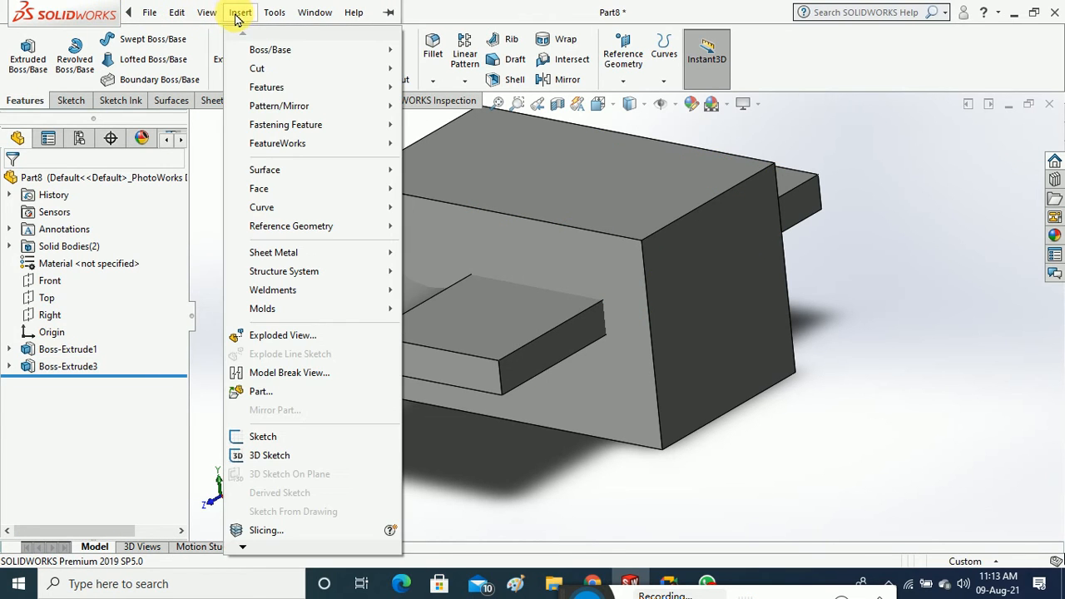
mouse_move(367, 111)
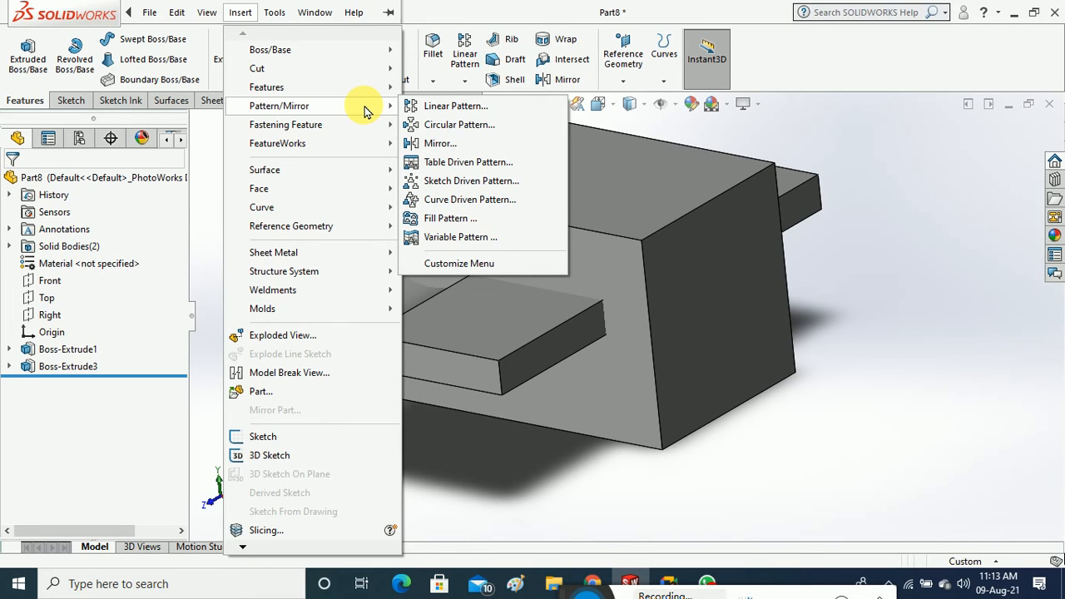
Combine the grooved plate and the large block with the Common operation, previewing the shared volume before accepting it
mouse_move(380, 88)
click(458, 401)
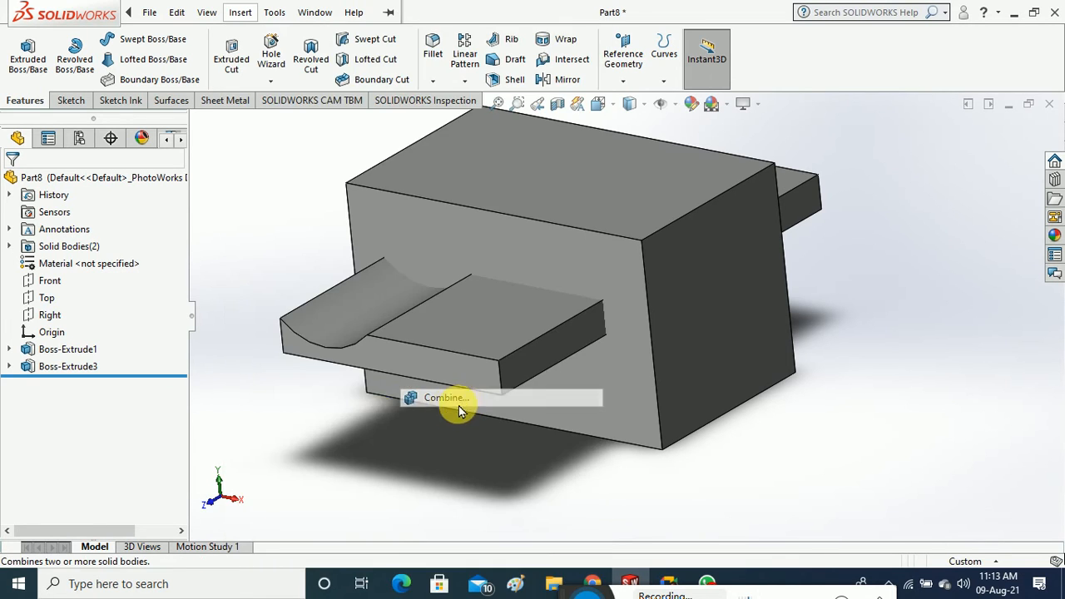
click(429, 346)
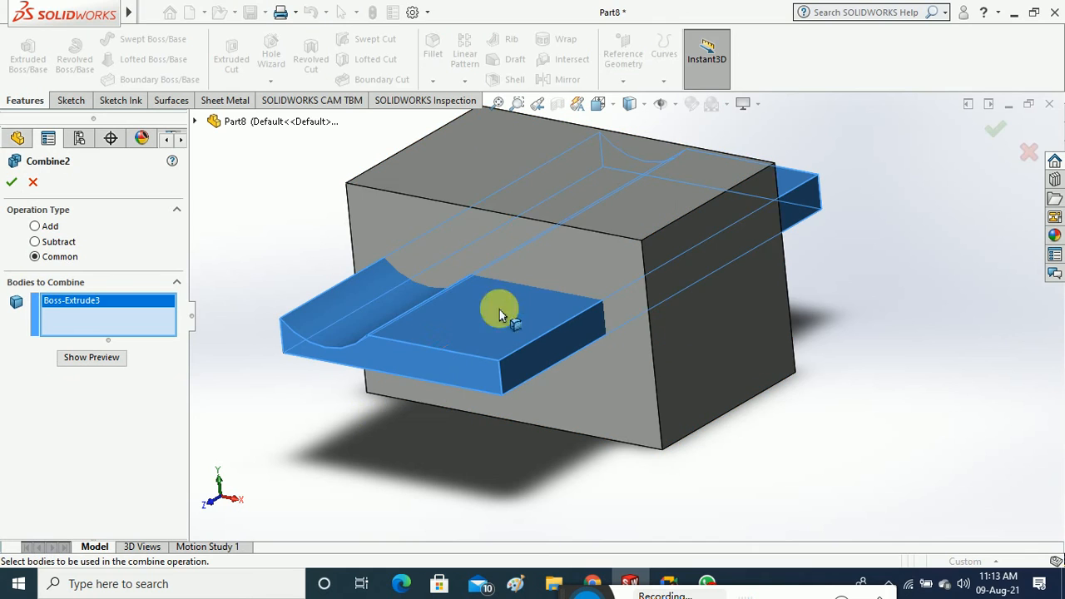
click(596, 264)
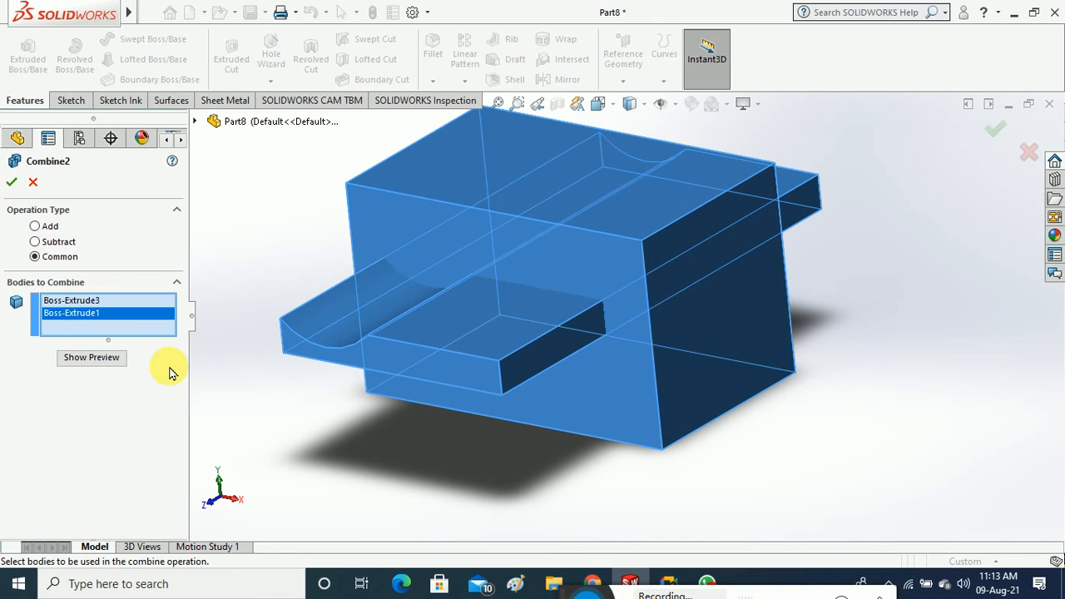
click(93, 363)
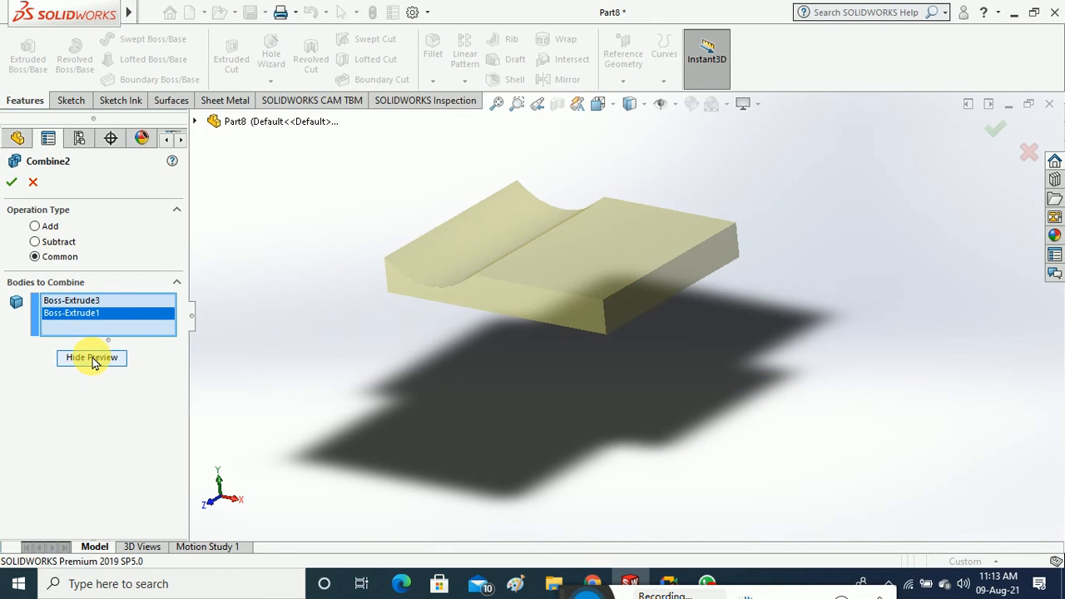
click(12, 181)
middle_drag(390, 357, 415, 367)
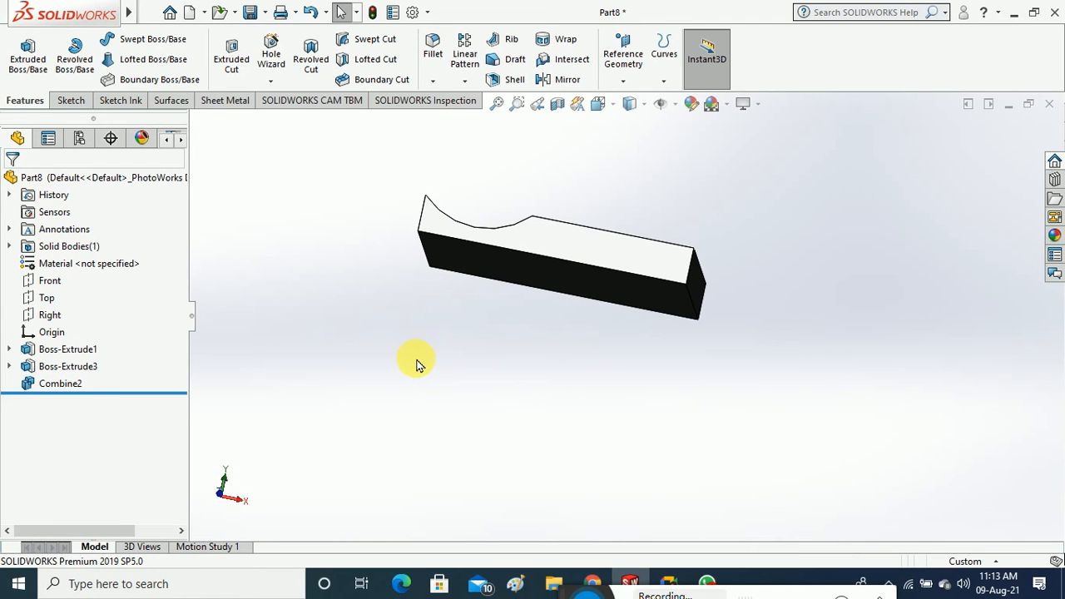
middle_drag(419, 375, 532, 209)
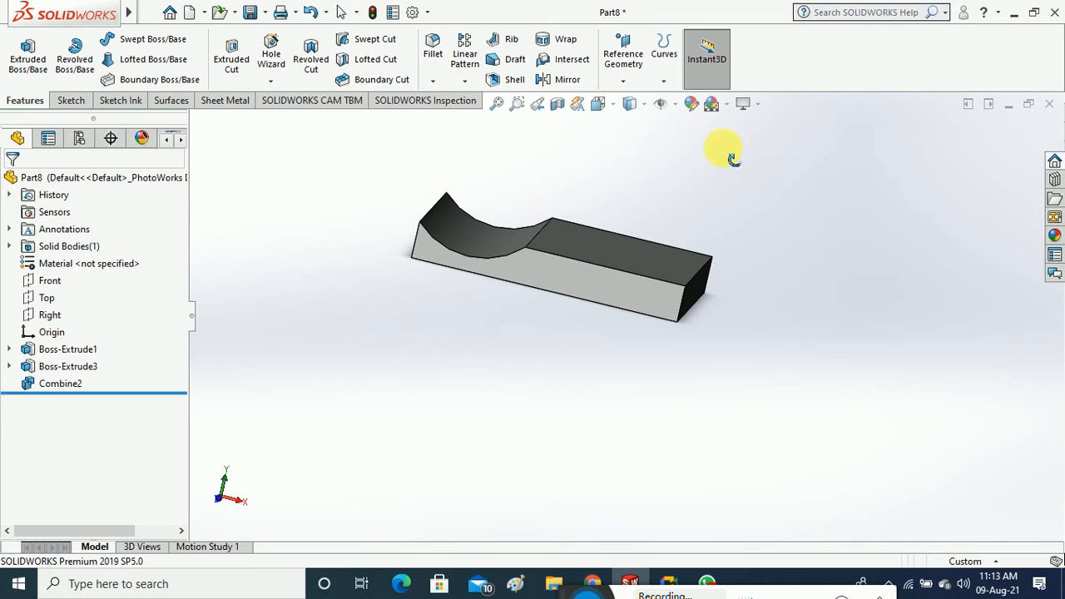
Delete the Combine2 feature from the part
click(71, 386)
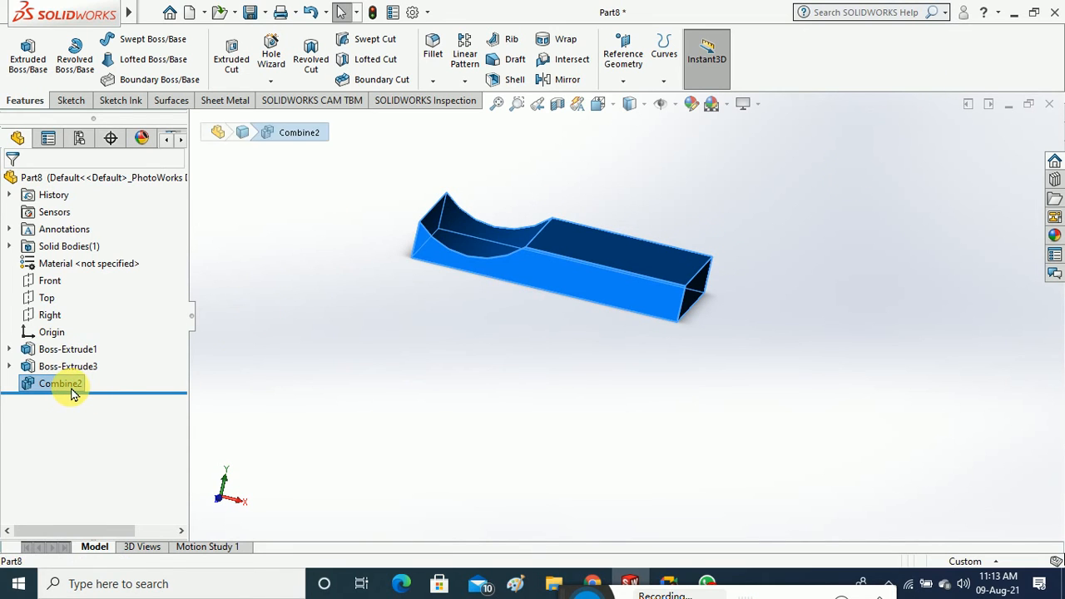
right_click(72, 385)
click(112, 358)
click(589, 191)
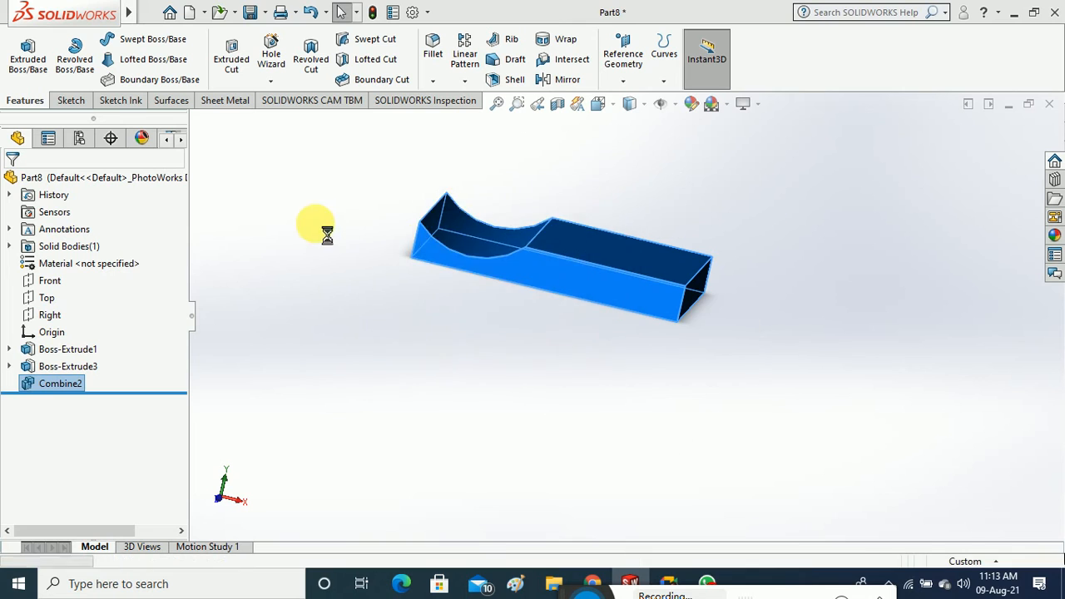
Intersect the grooved plate and the large block with Create both, and compute the resulting regions
mouse_move(105, 14)
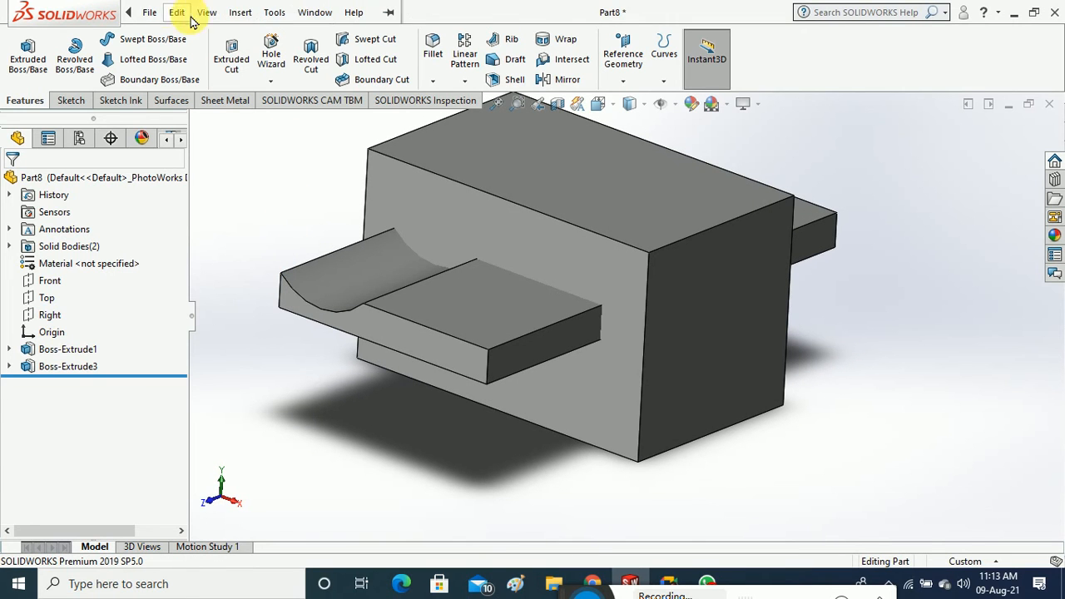
click(245, 18)
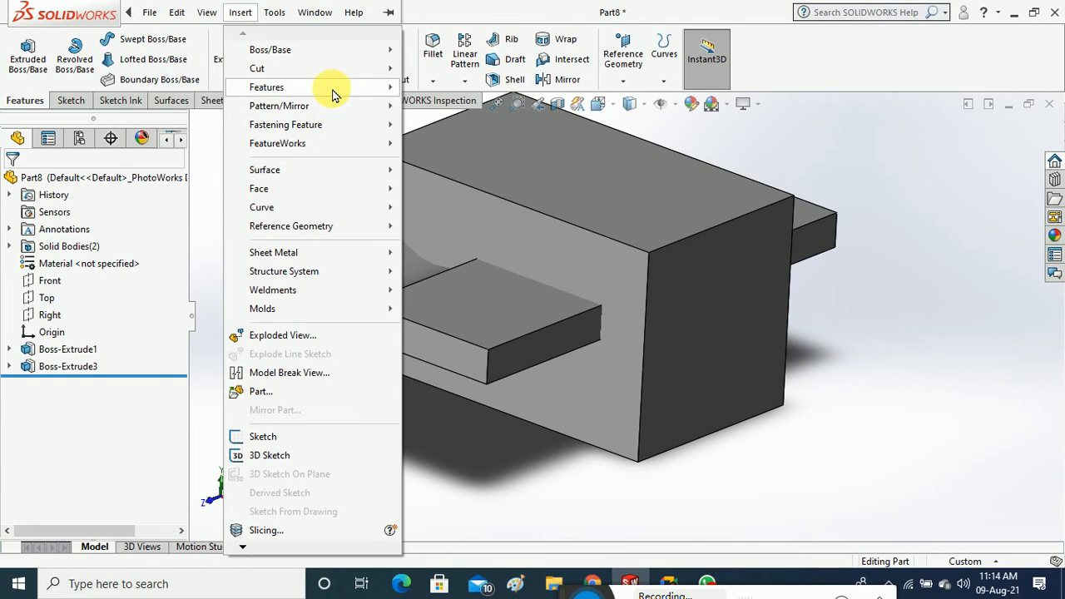
mouse_move(333, 94)
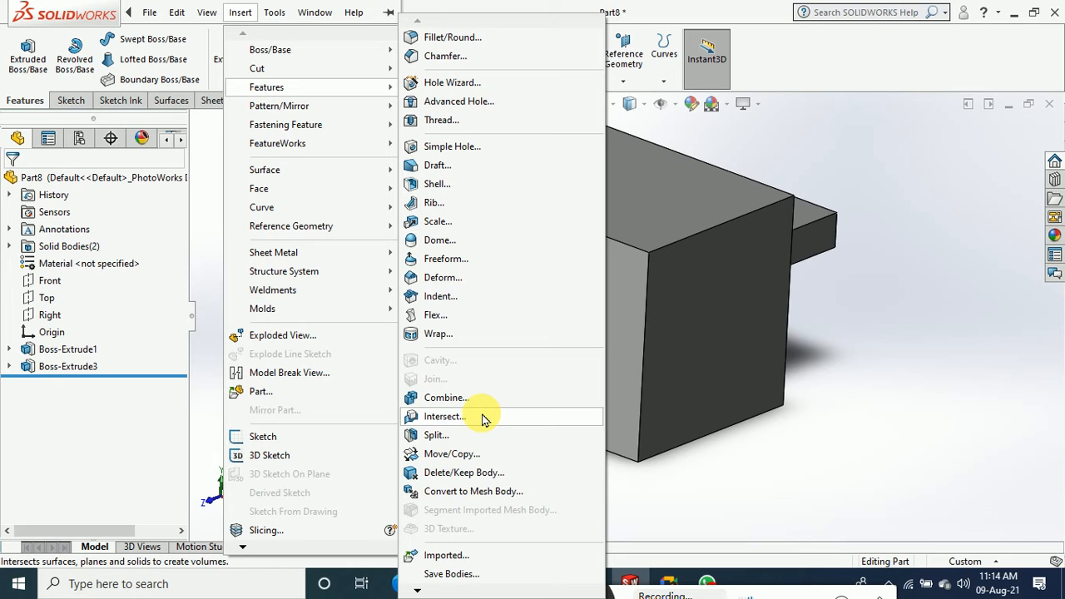
click(842, 426)
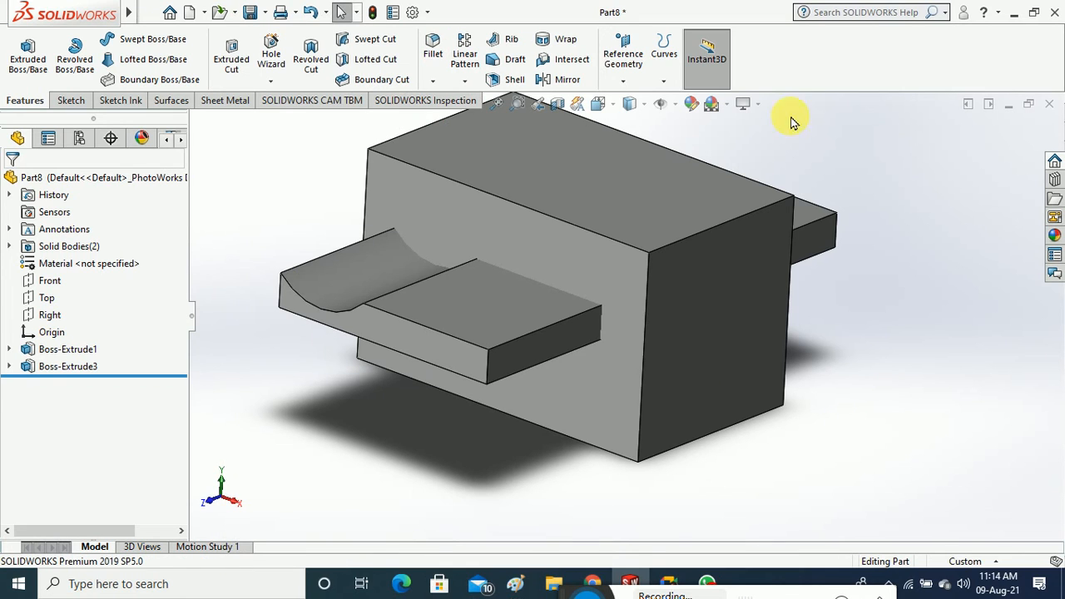
click(566, 65)
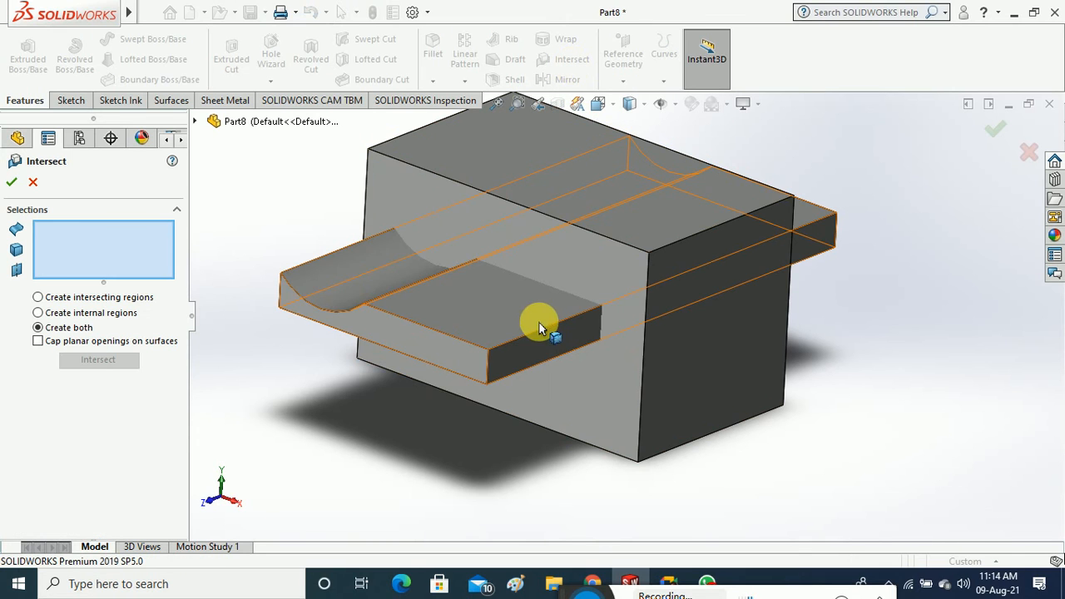
click(553, 283)
click(642, 352)
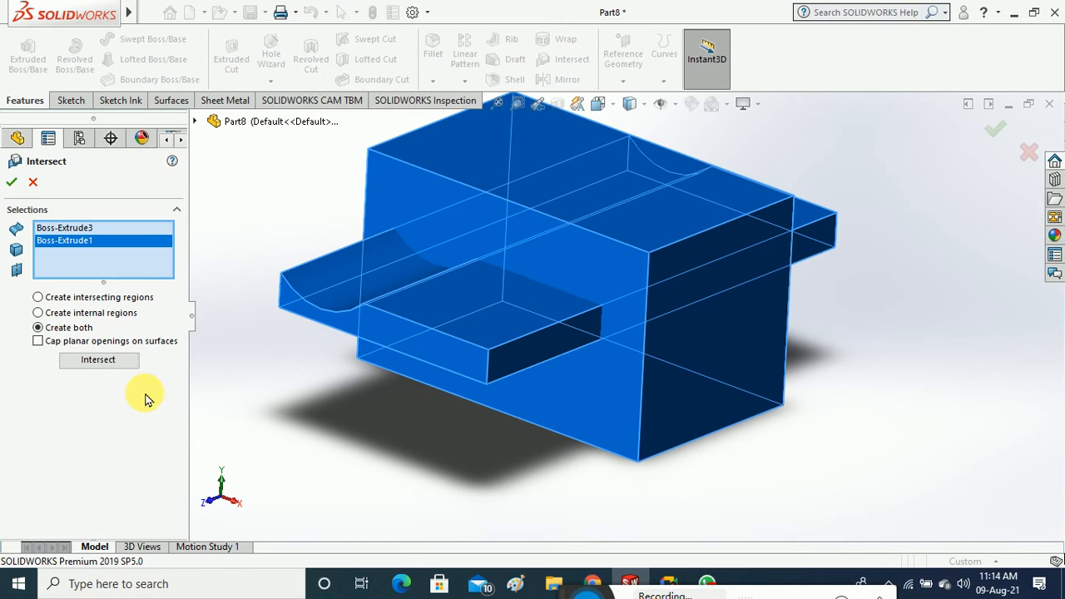
click(125, 364)
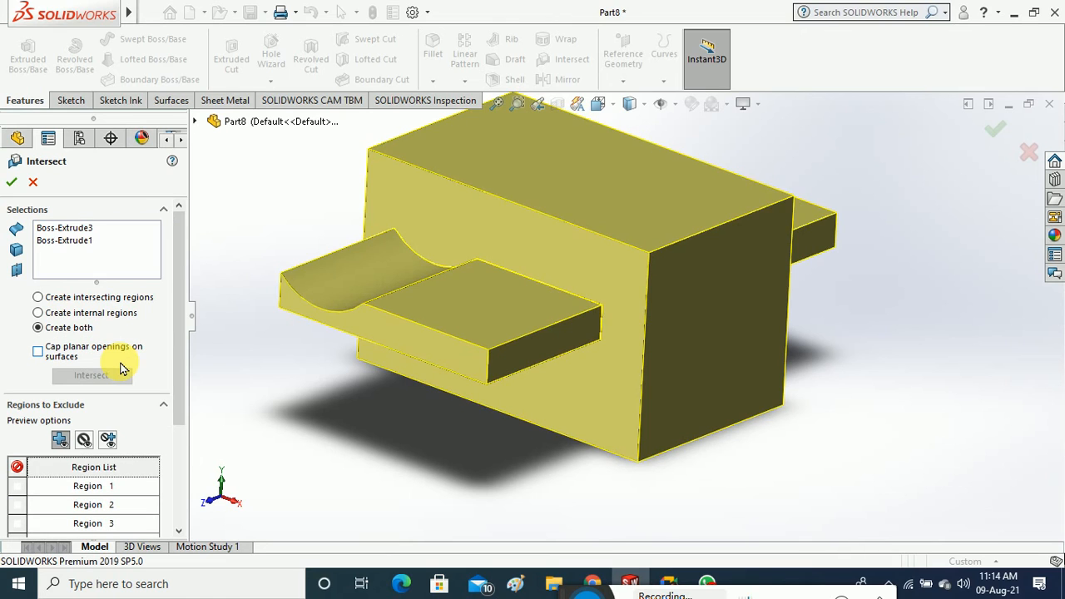
Try excluding Regions 4 and 3 from the intersection, then exclude only Region 2 and accept the feature
scroll(177, 403, down, 3)
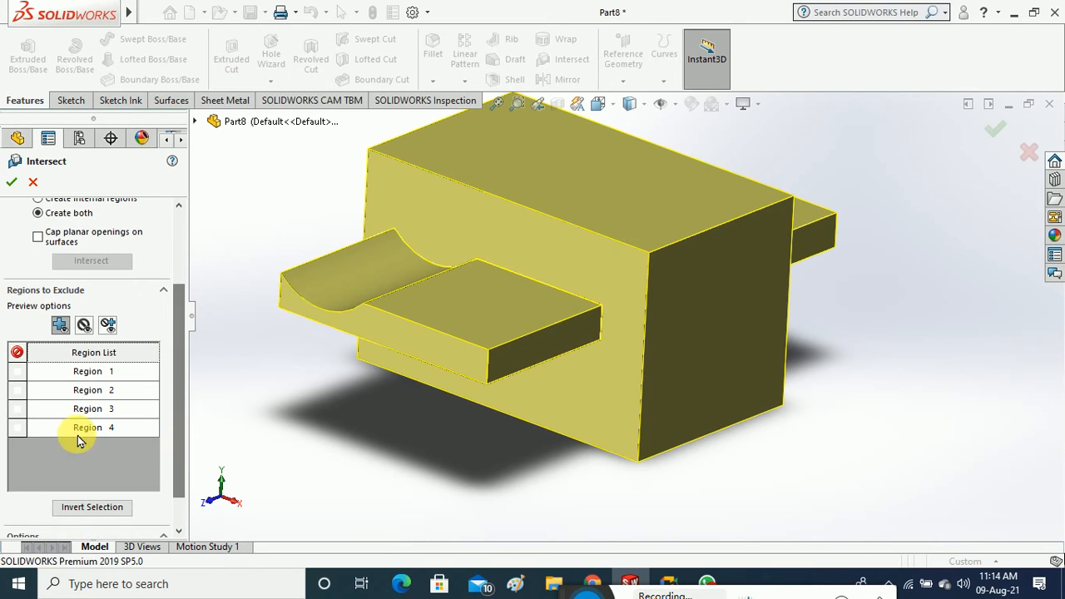
click(17, 428)
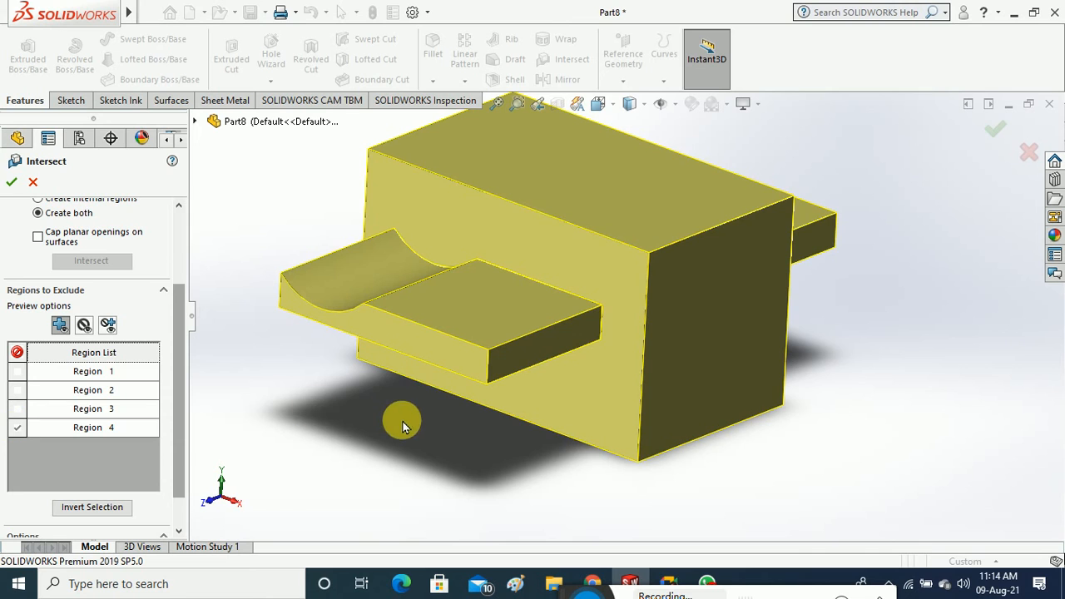
mouse_move(401, 426)
middle_down()
mouse_move(349, 438)
mouse_move(334, 426)
mouse_move(374, 413)
mouse_move(387, 428)
middle_up()
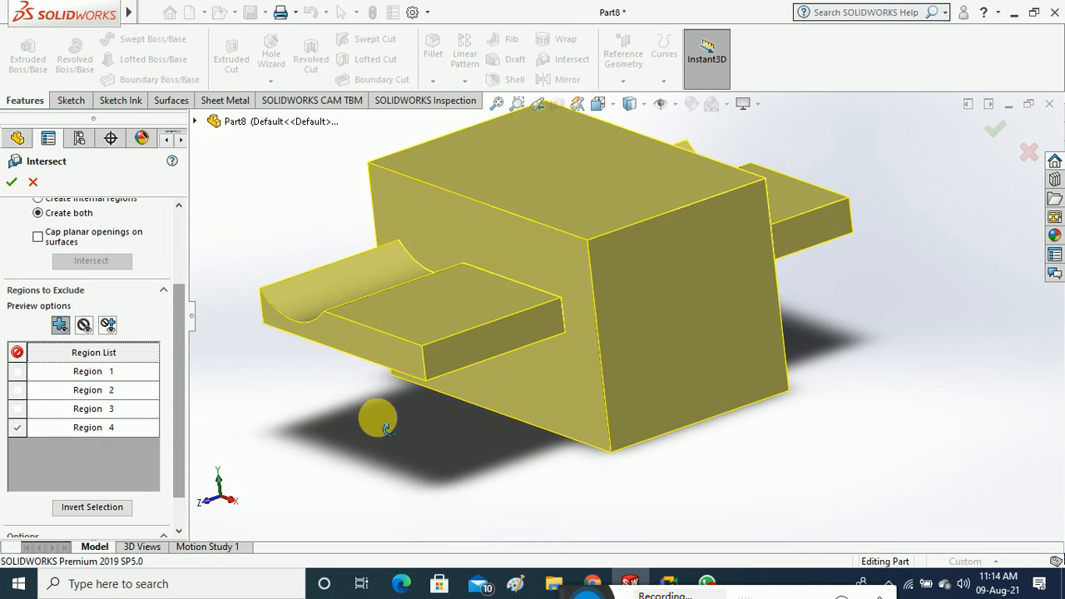
click(16, 428)
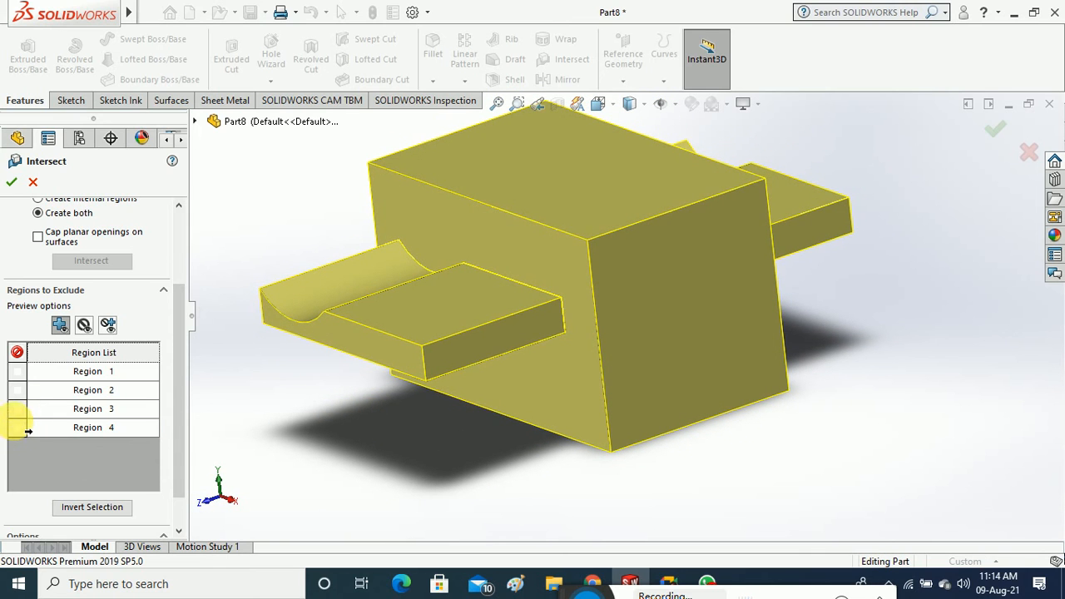
click(17, 408)
click(16, 409)
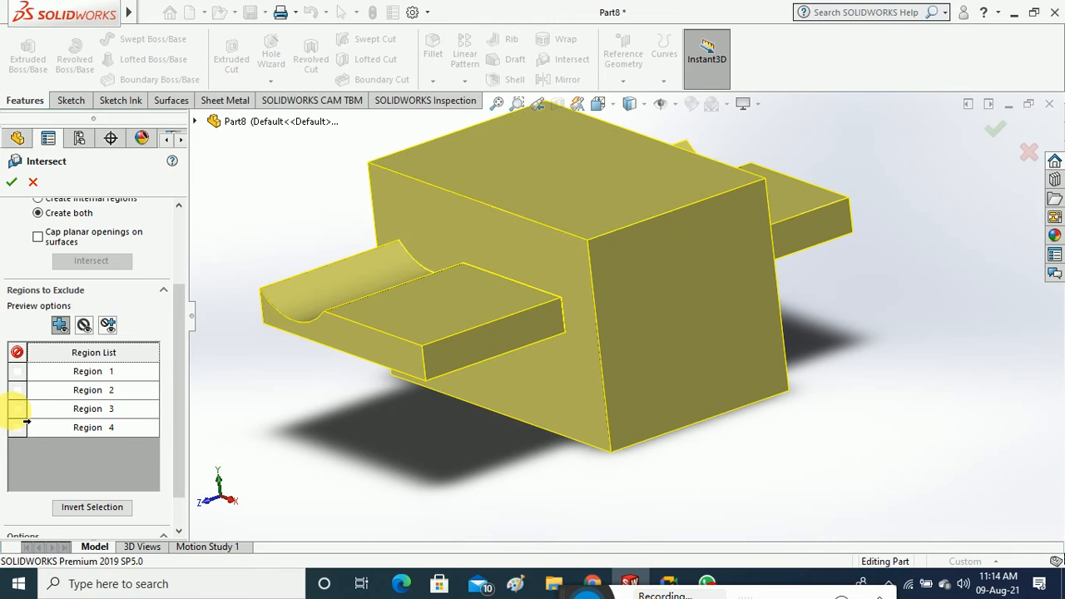
click(17, 390)
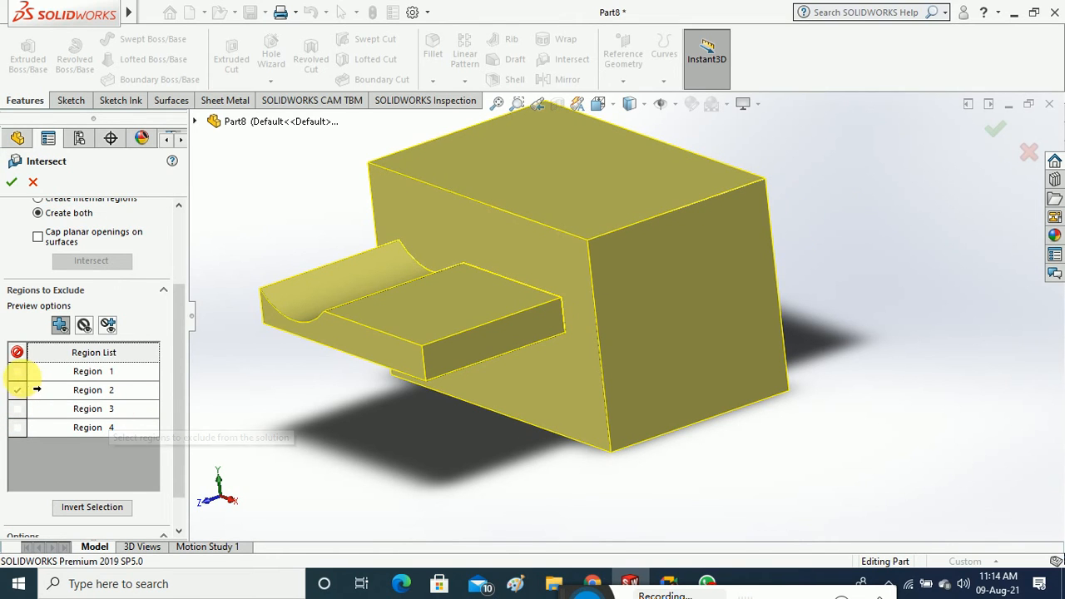
click(12, 182)
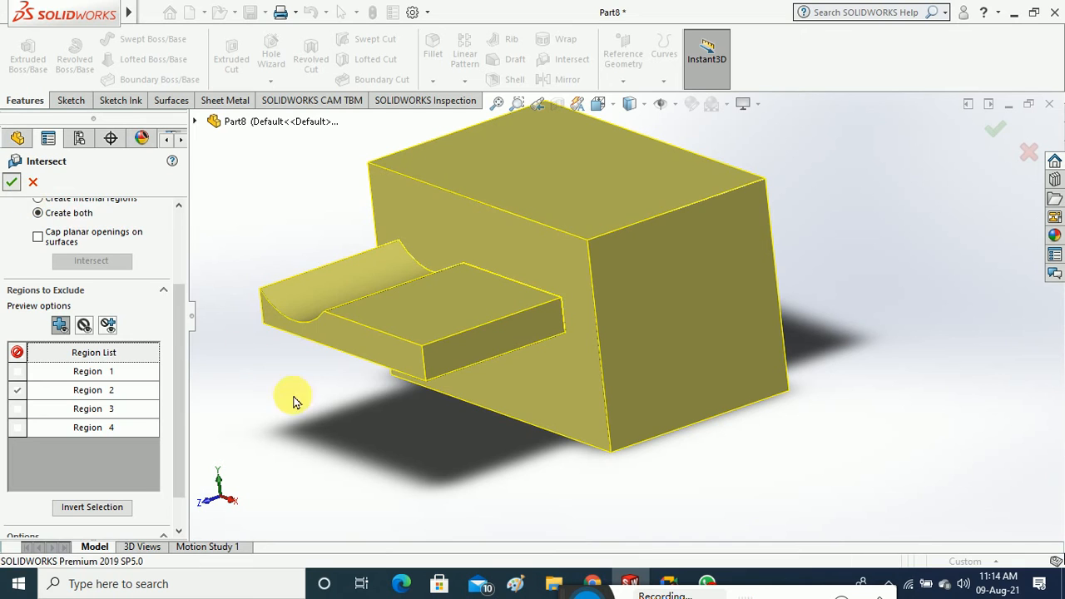
Inspect the intersected body and undo the Intersect feature
mouse_move(352, 422)
middle_down()
mouse_move(369, 428)
mouse_move(310, 397)
mouse_move(266, 408)
mouse_move(369, 429)
middle_up()
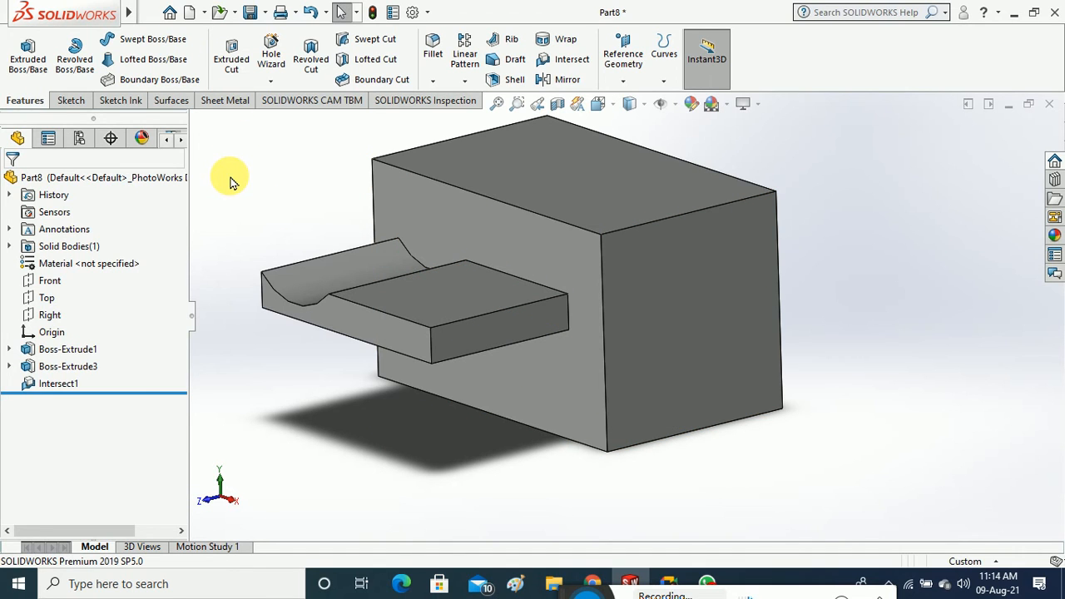
key(ctrl+z)
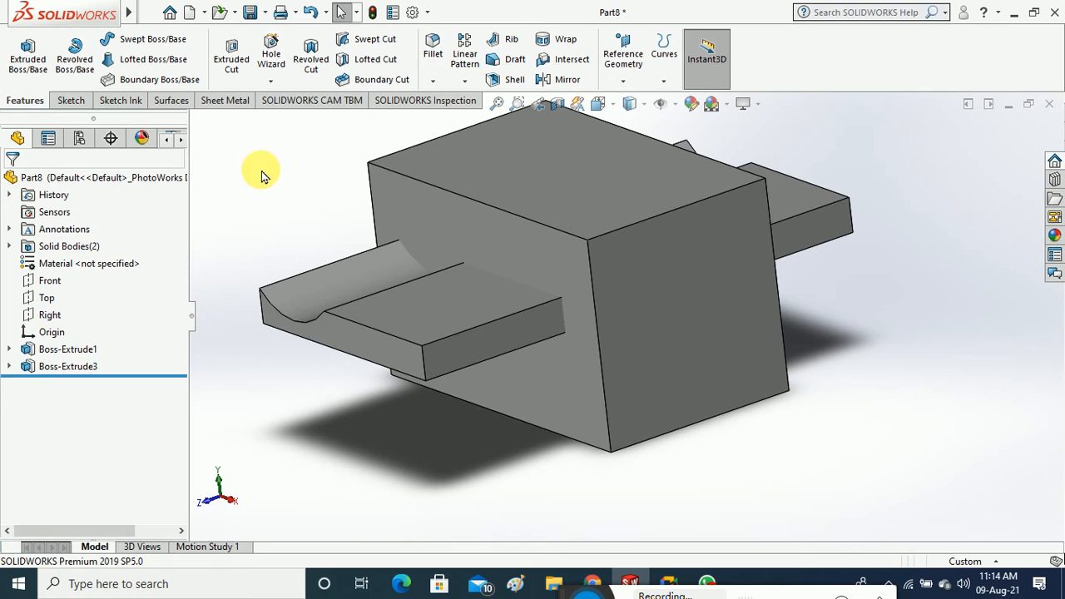
mouse_move(131, 12)
click(239, 12)
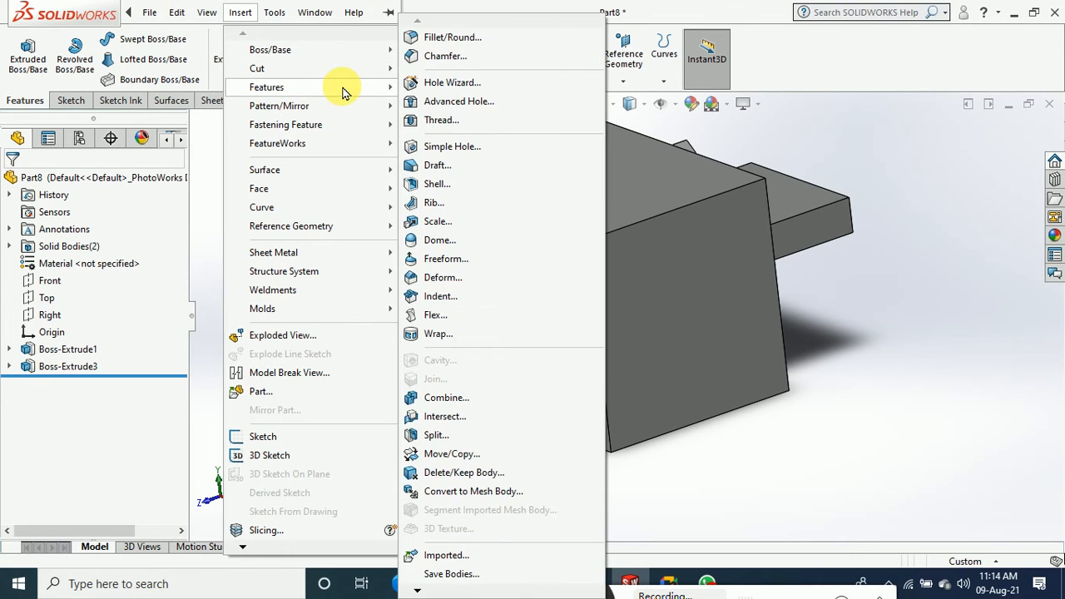
click(516, 447)
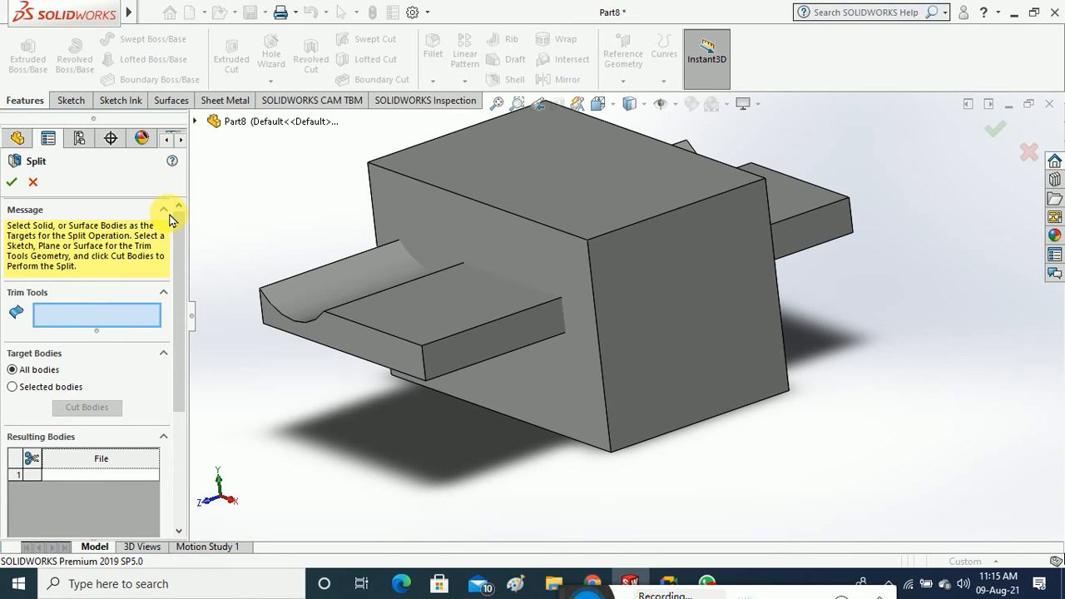
click(33, 182)
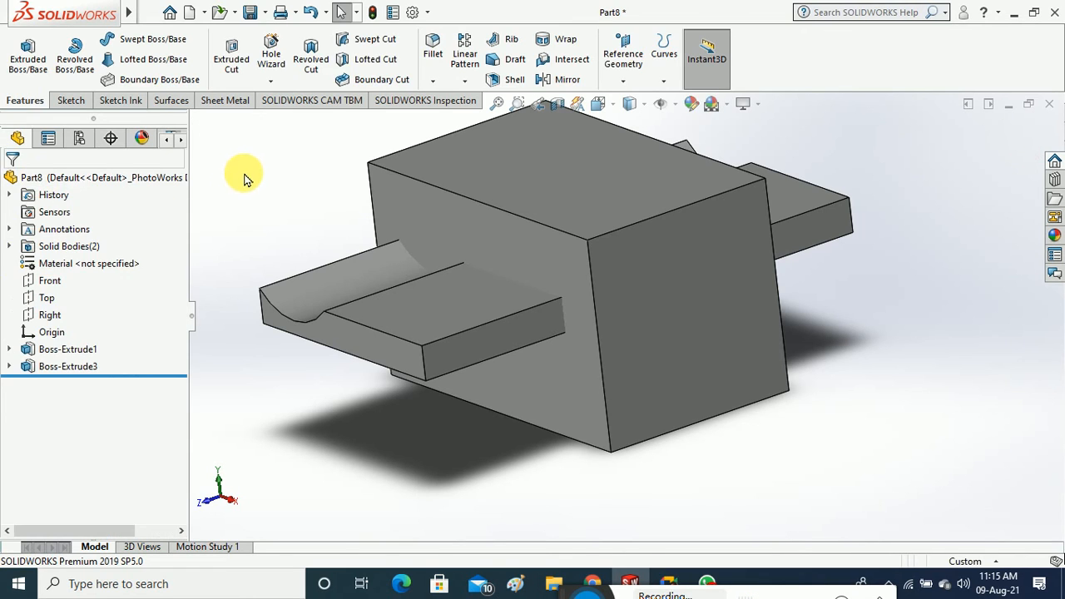
Start the Move/Copy Body command with the grooved plate as the body to move
mouse_move(129, 12)
click(243, 12)
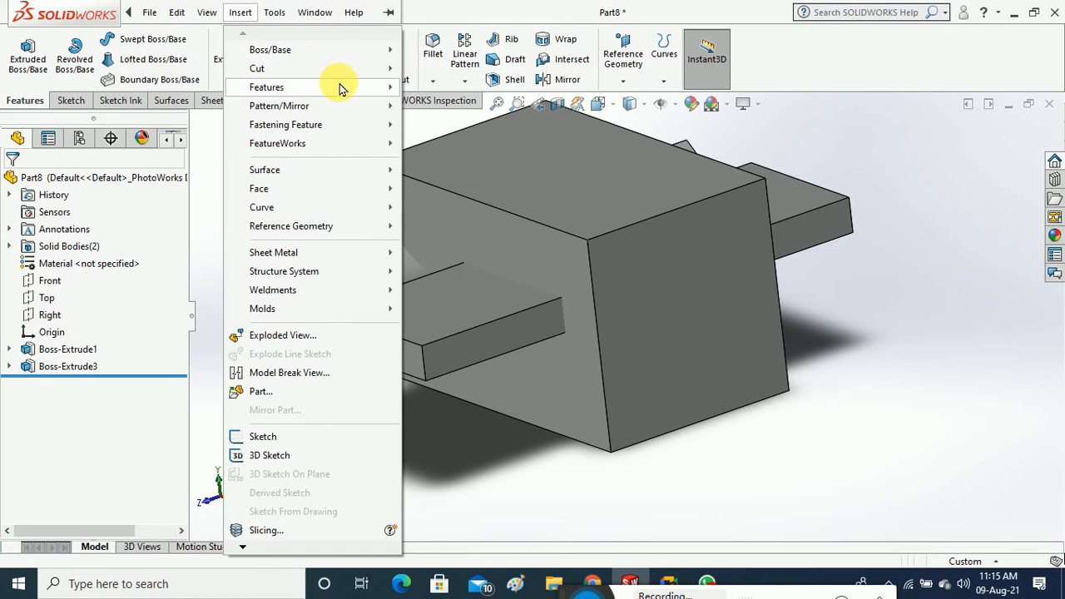
mouse_move(344, 89)
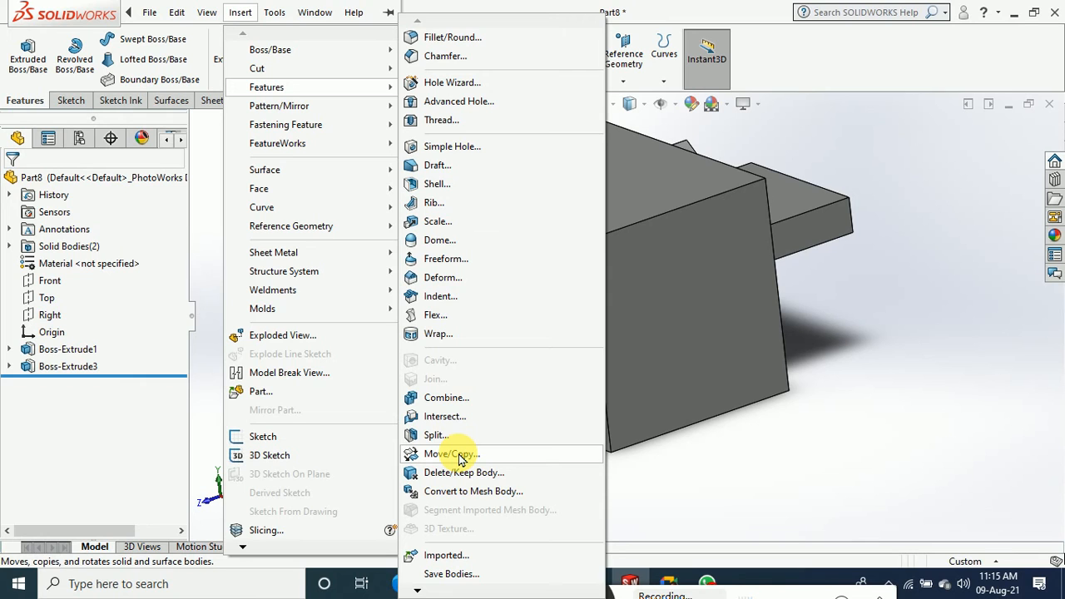
click(460, 457)
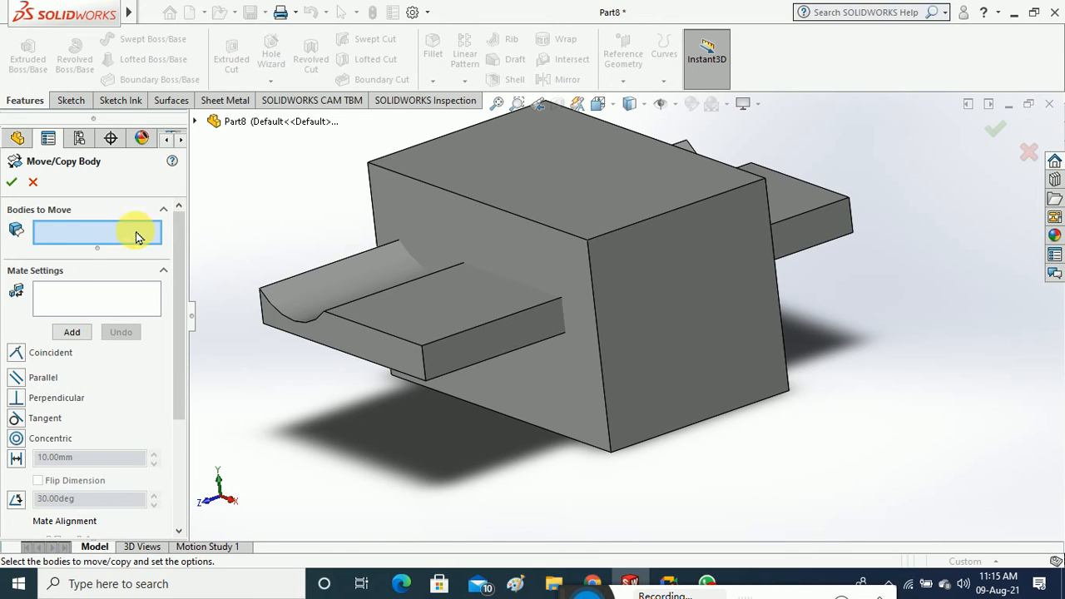
click(382, 339)
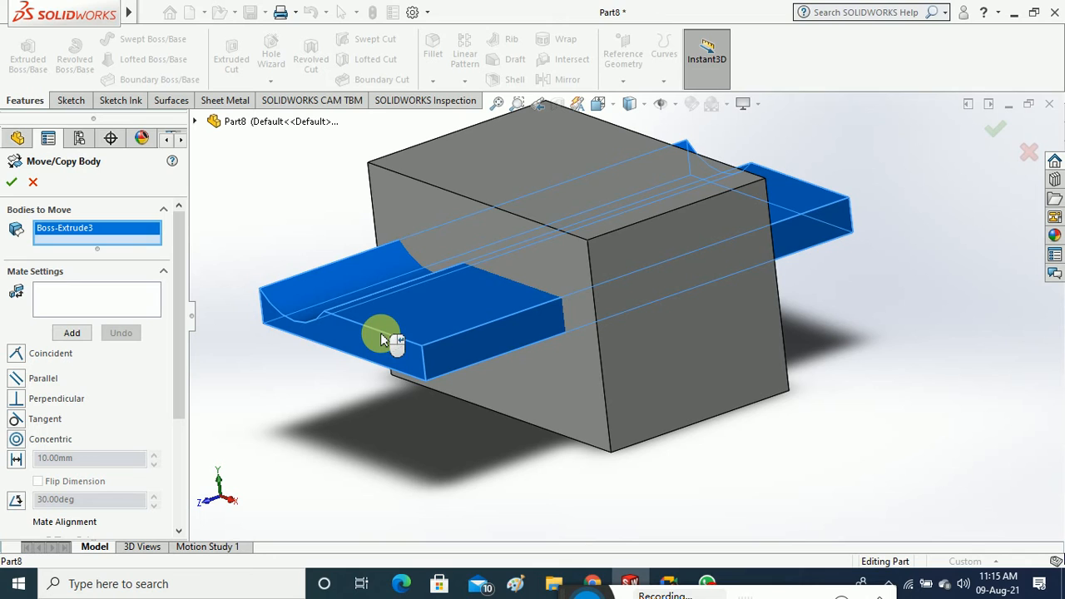
Choose the Coincident mate type for moving the grooved plate
drag(179, 305, 174, 360)
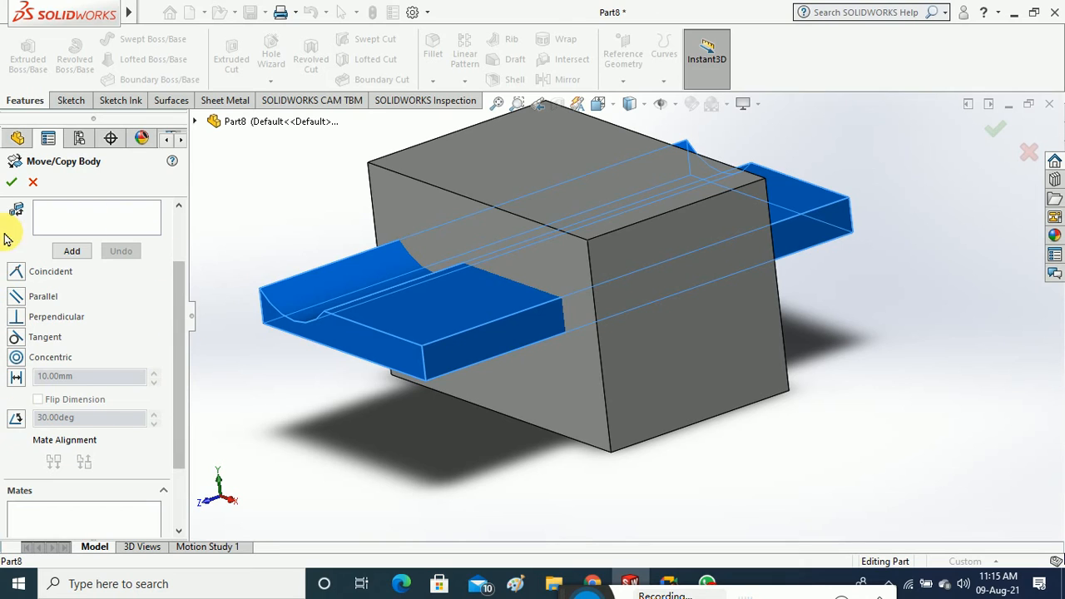
click(17, 274)
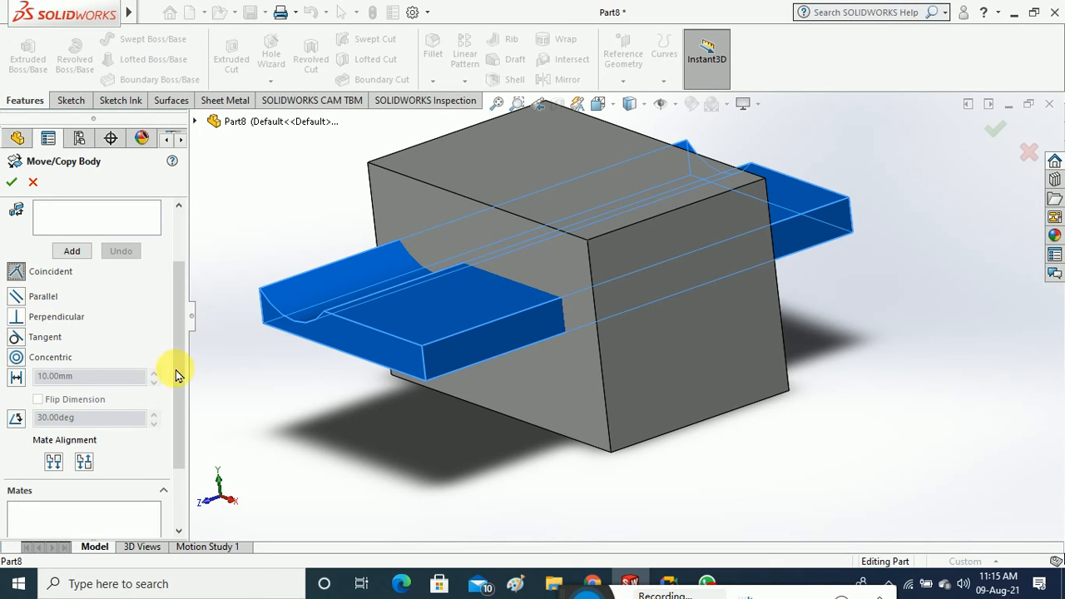
middle_drag(340, 445, 366, 355)
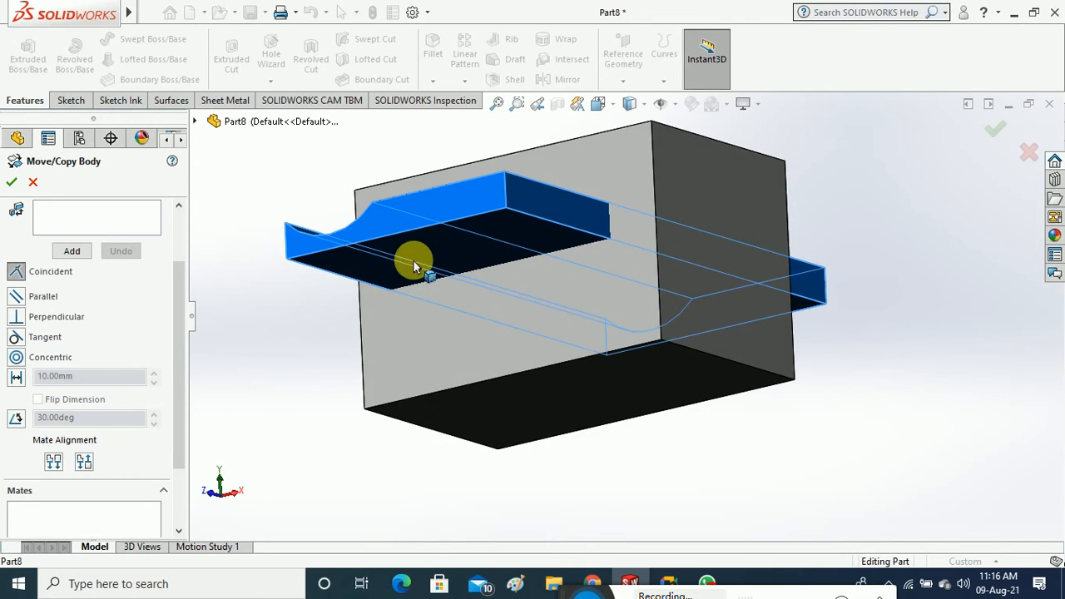
scroll(175, 274, up, 3)
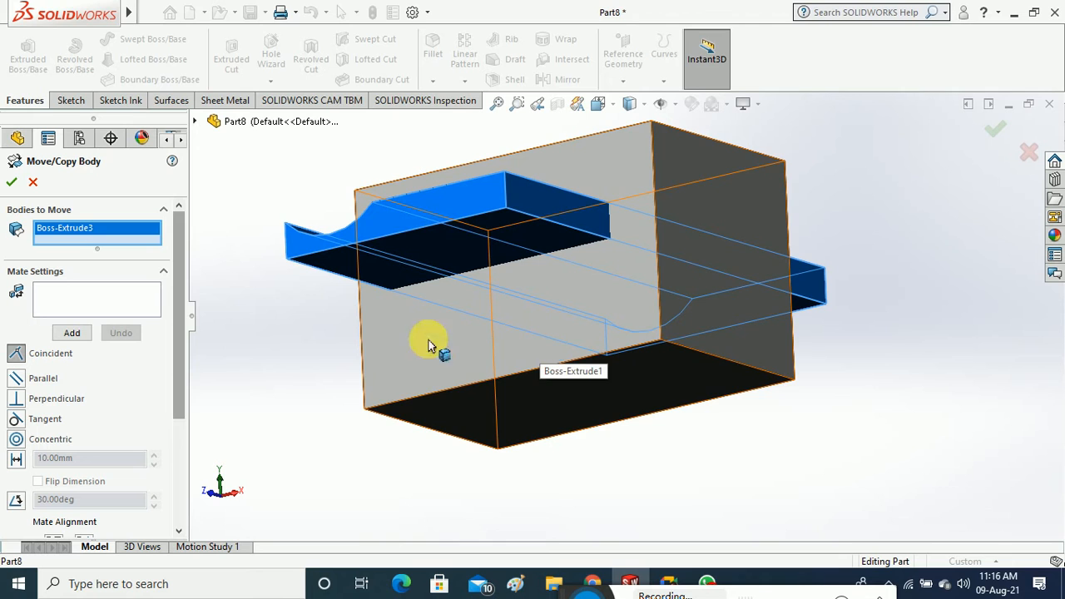
drag(181, 298, 176, 319)
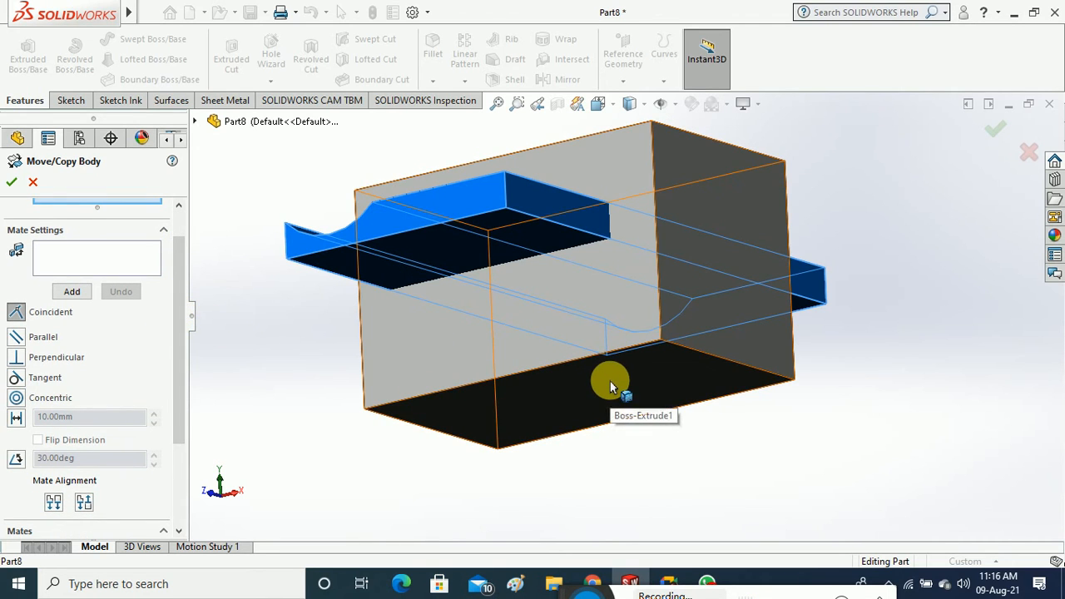
drag(178, 333, 174, 292)
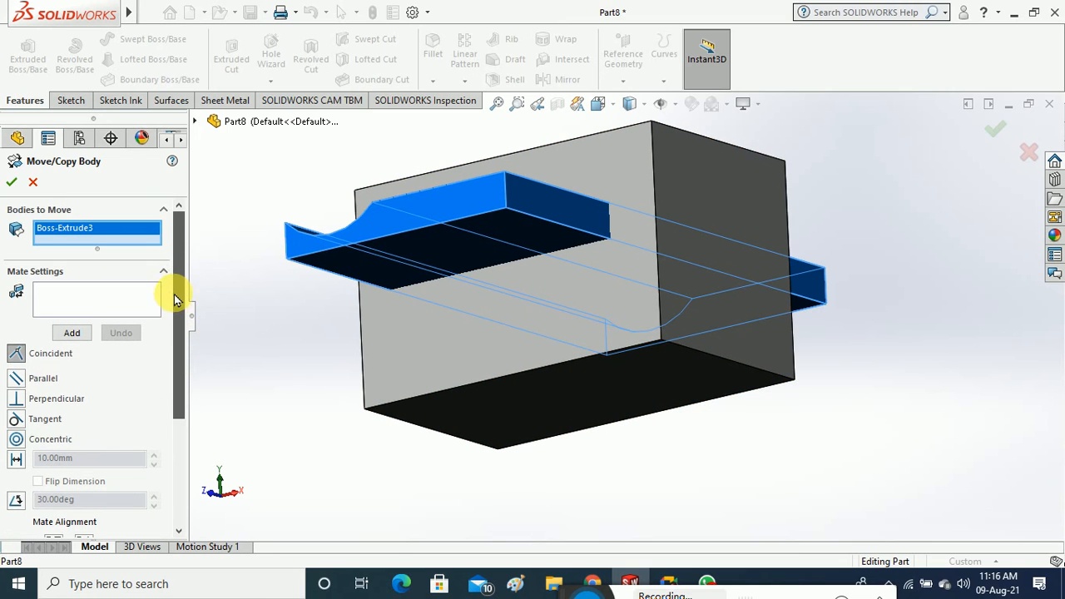
Mate the block's bottom face coincident with the grooved plate's bottom face and accept the body move
click(79, 297)
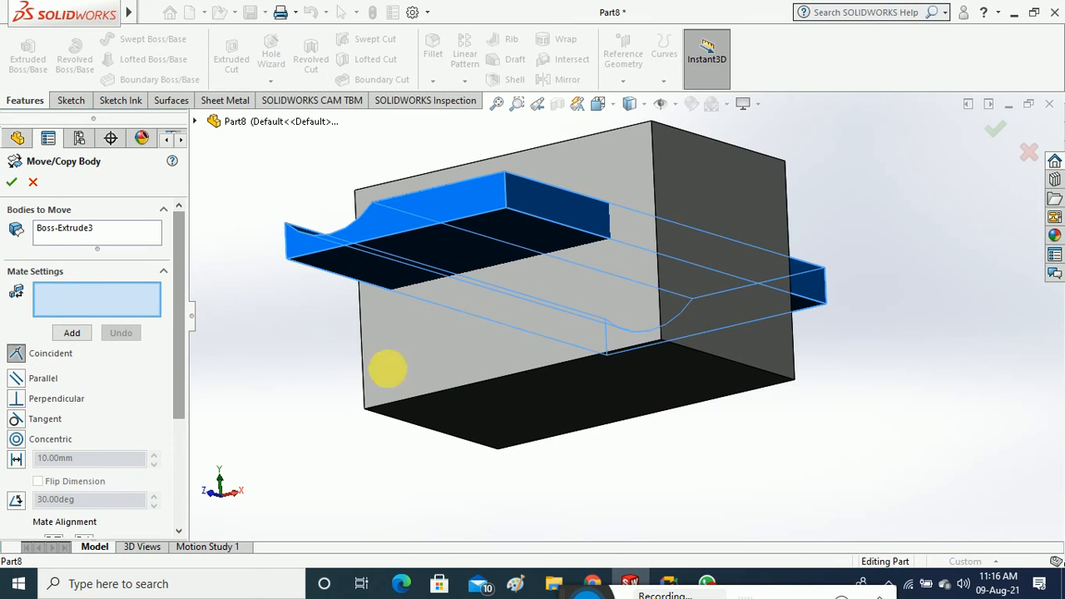
click(565, 398)
middle_drag(511, 428, 488, 249)
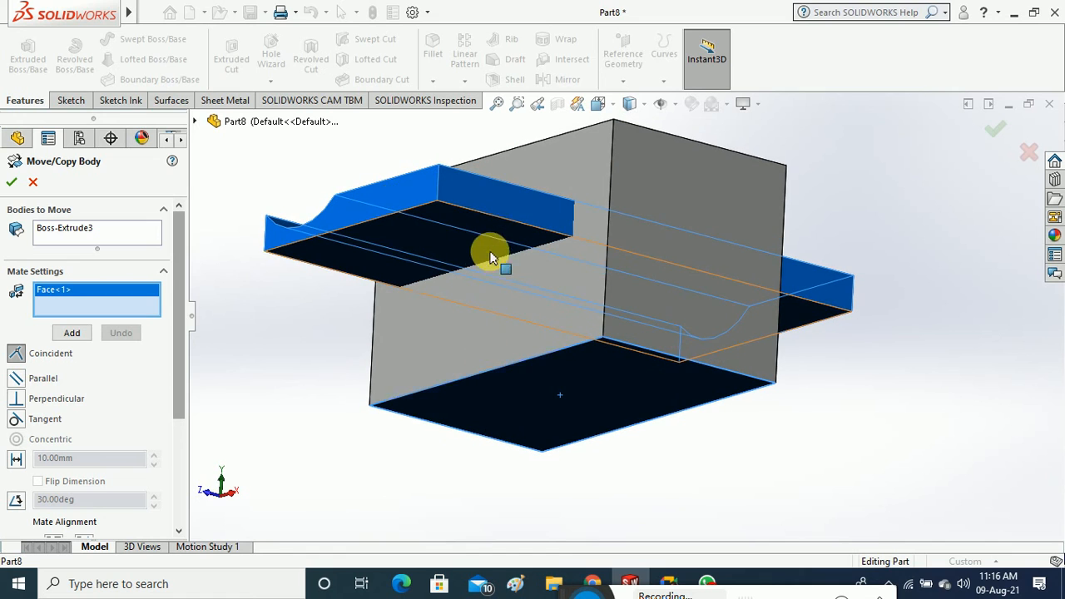
click(497, 236)
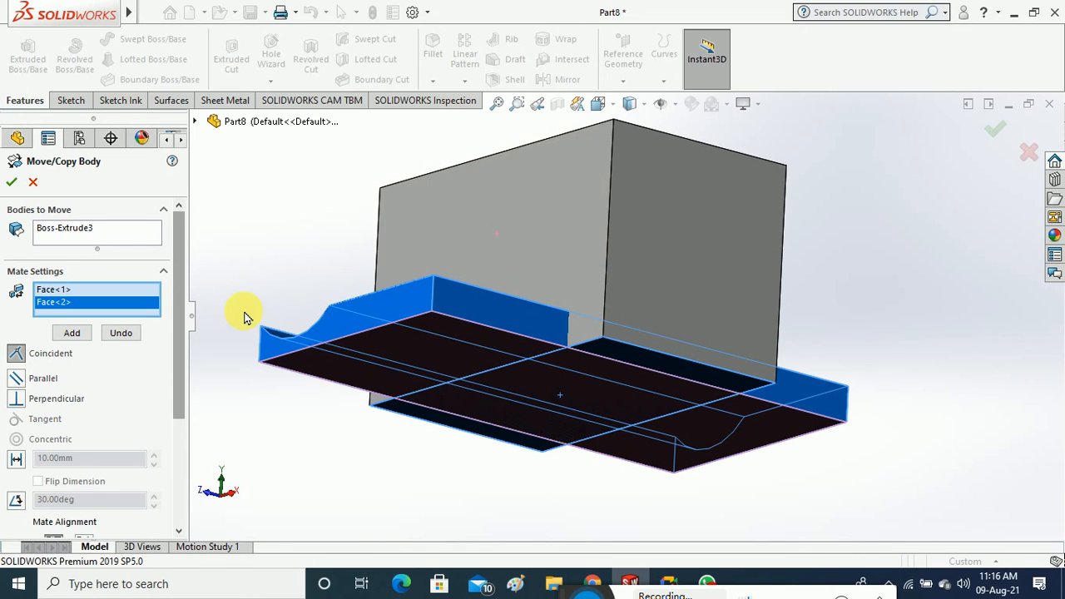
click(12, 182)
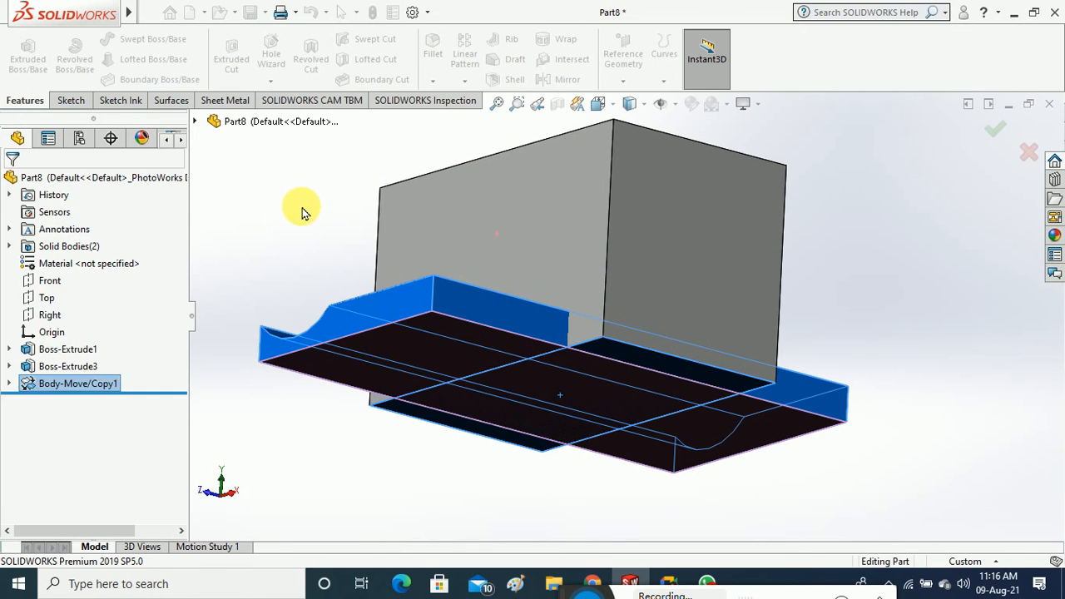
middle_drag(297, 209, 281, 225)
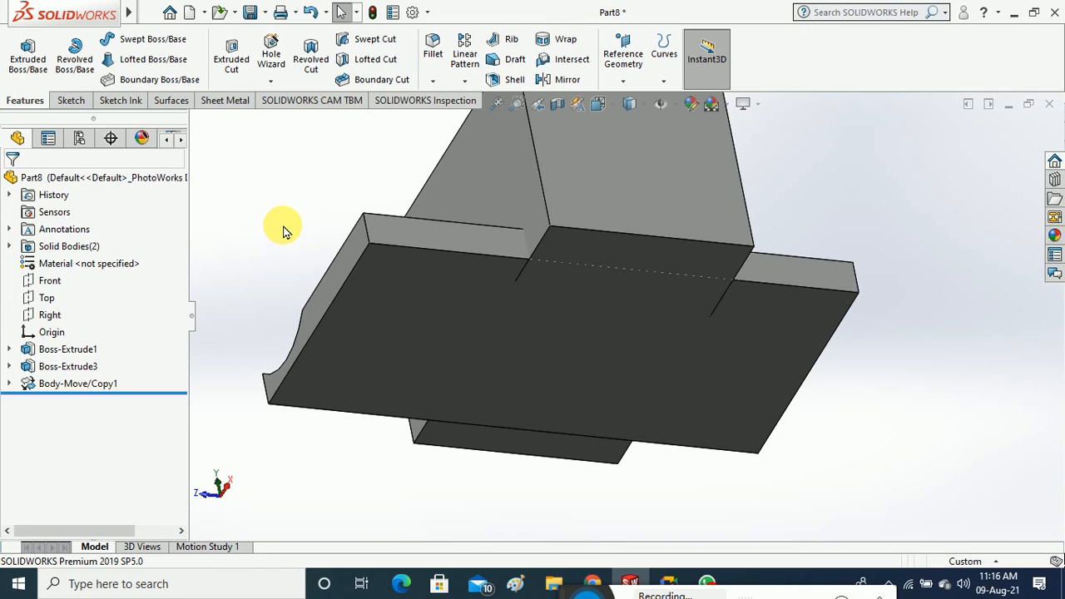
Delete the coincident Move/Copy Body feature together with its dependent mate
right_click(75, 385)
click(120, 358)
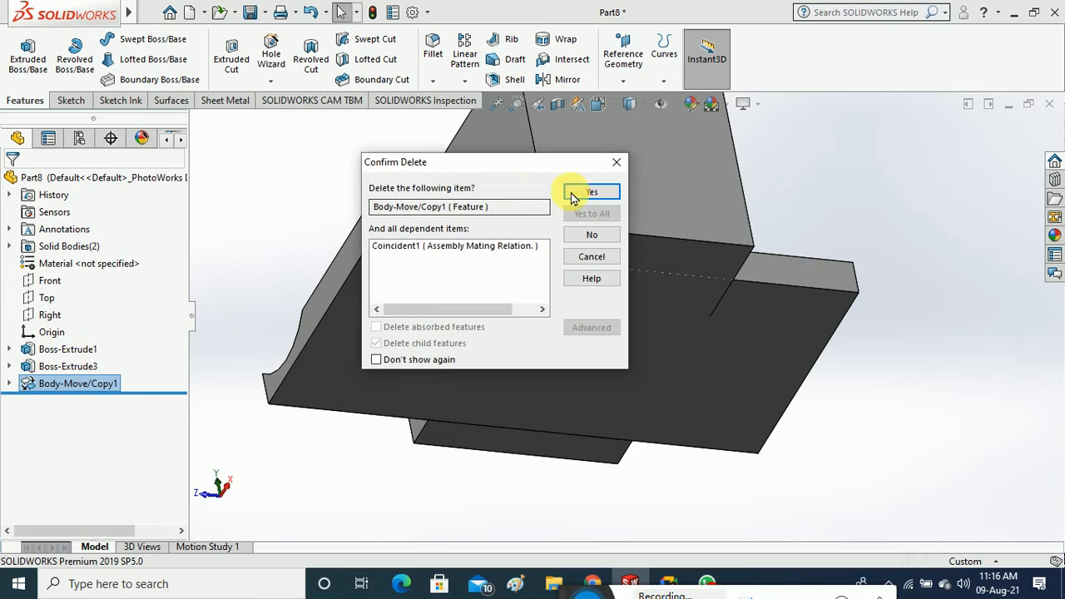
click(582, 192)
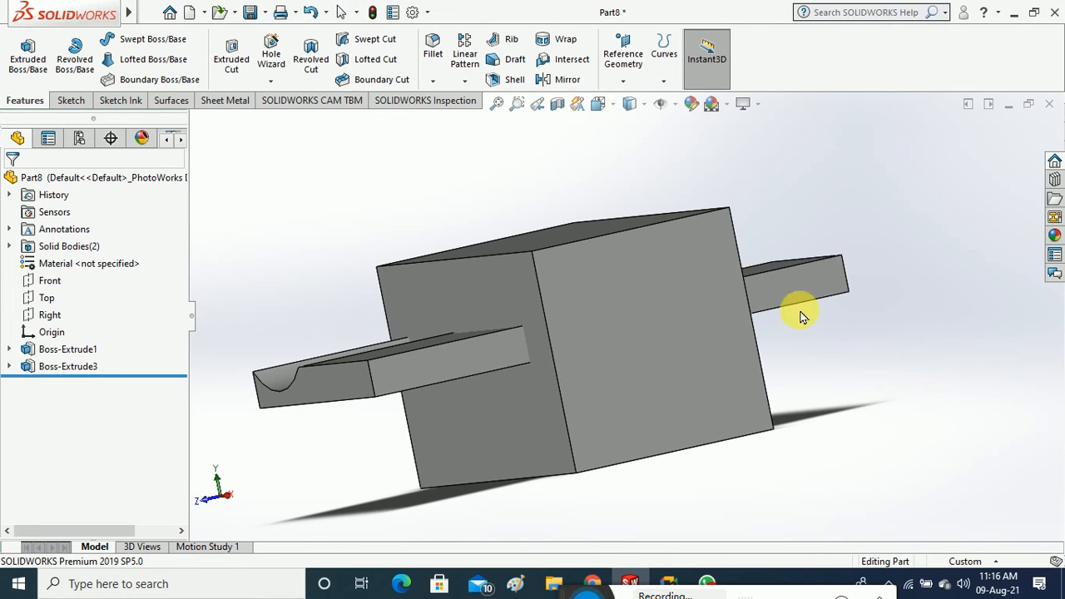
middle_drag(469, 197, 487, 221)
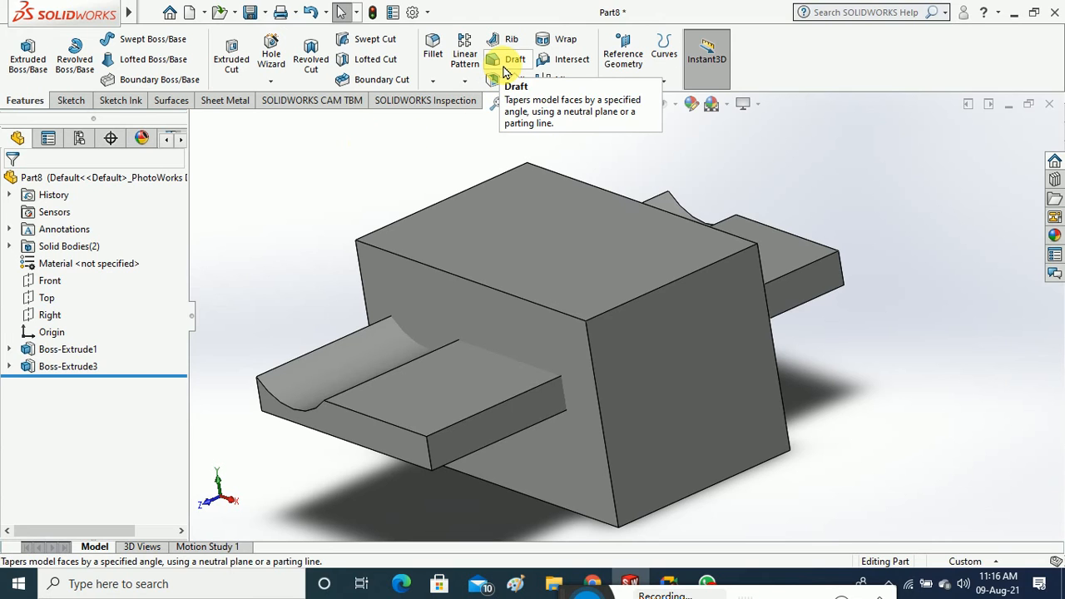
Start Move/Copy Body with the Parallel mate type and the grooved plate as the body to move
mouse_move(133, 12)
click(240, 12)
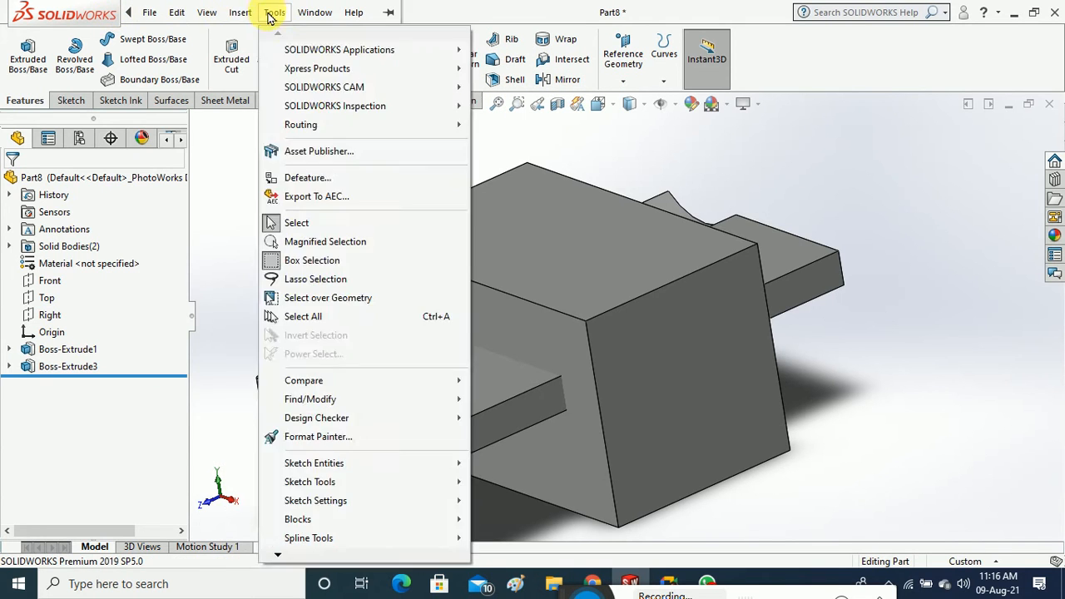
mouse_move(344, 92)
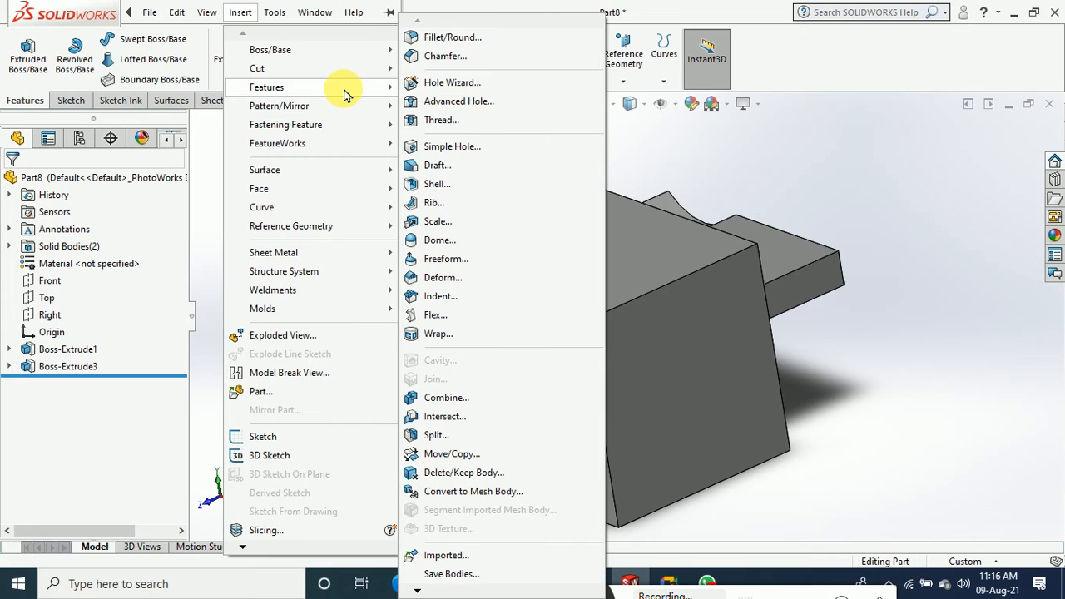
click(451, 454)
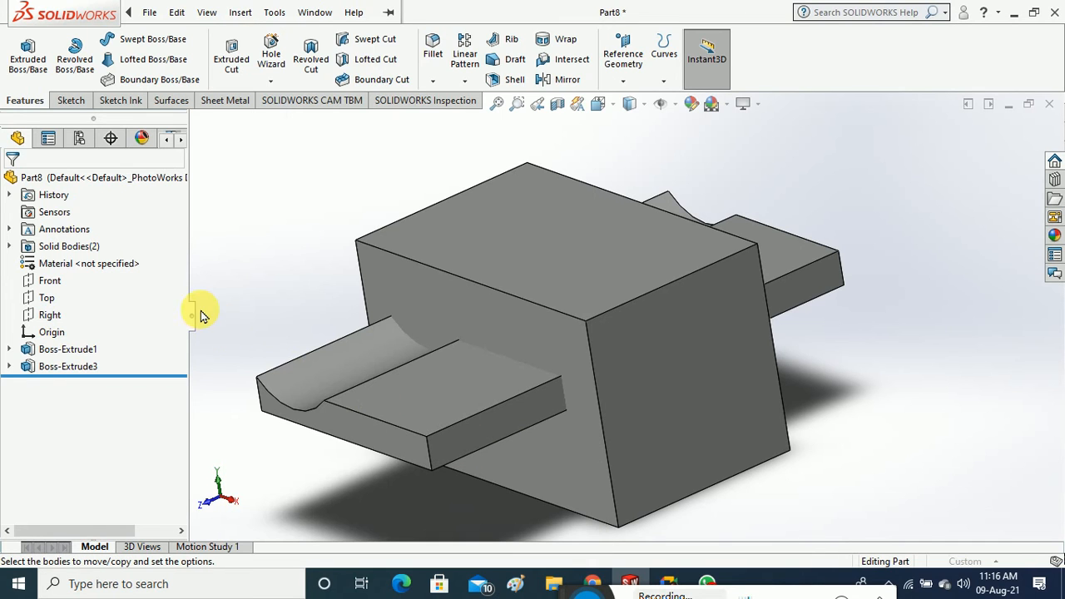
scroll(185, 314, down, 3)
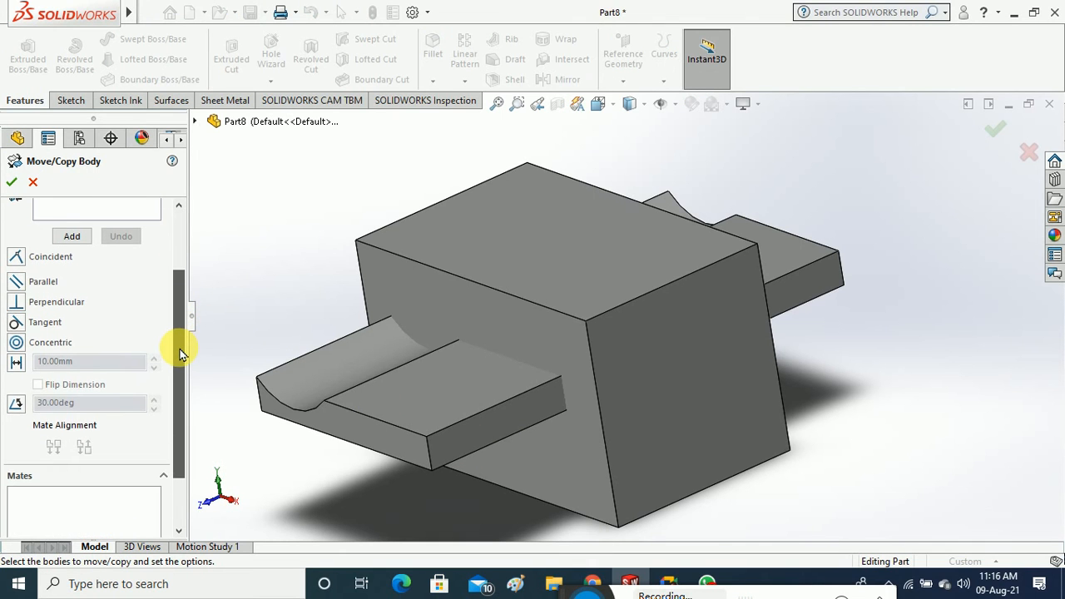
click(16, 281)
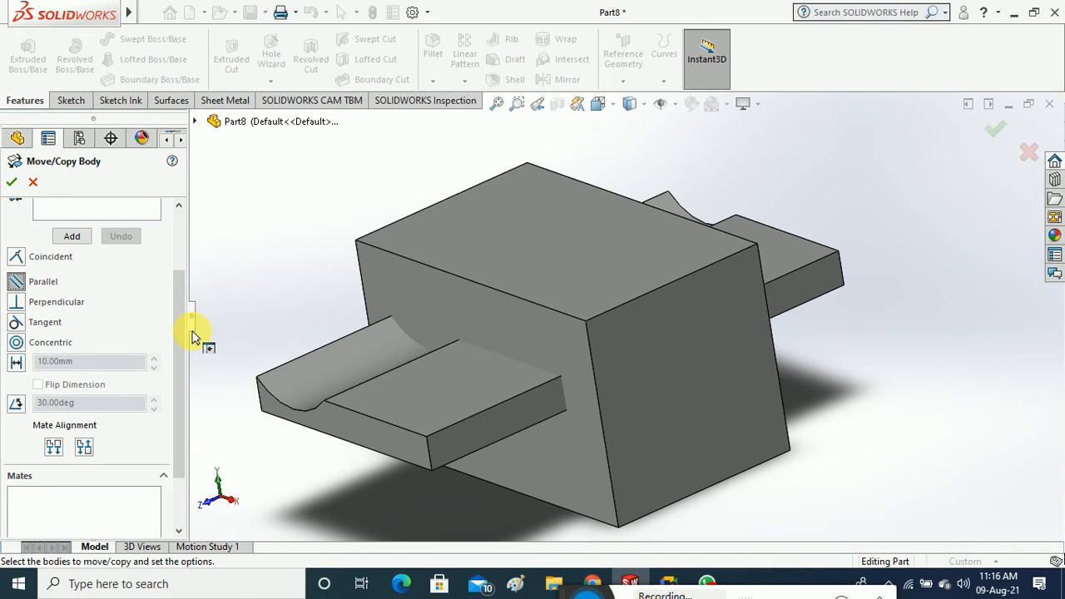
scroll(178, 316, up, 3)
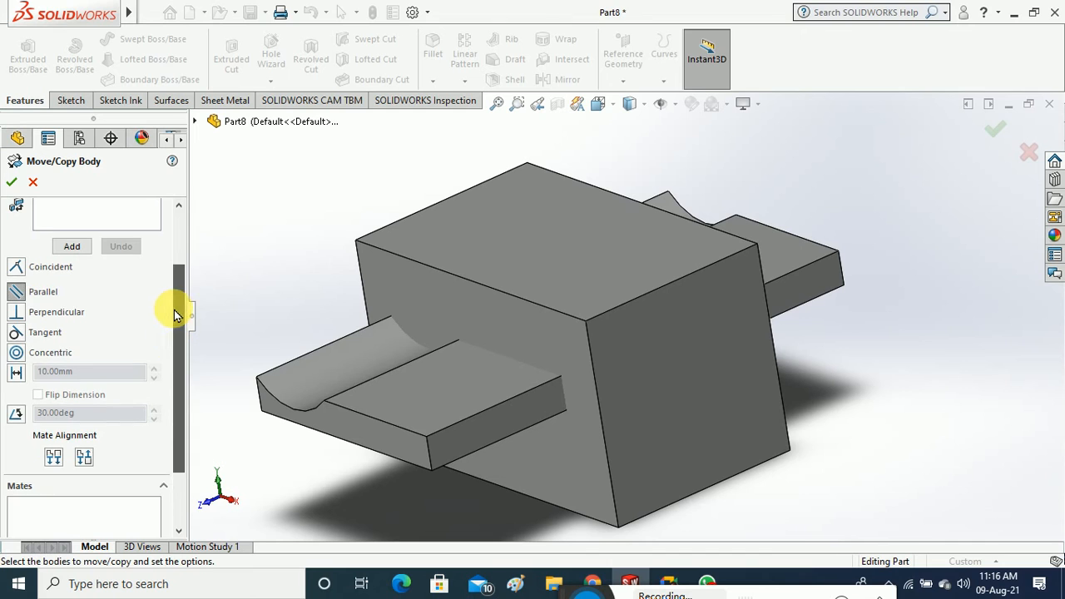
click(397, 424)
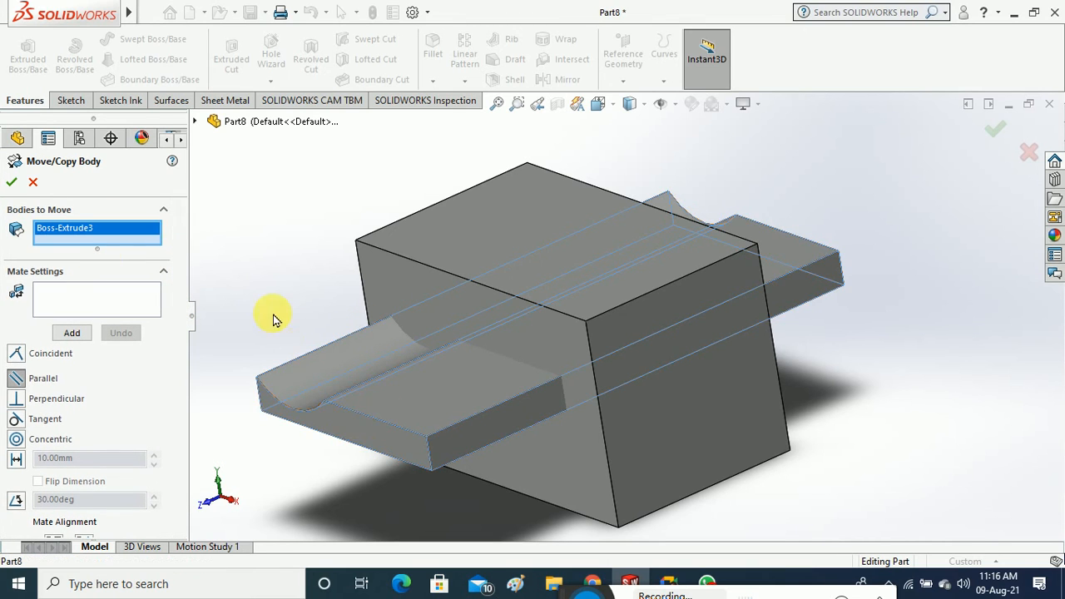
Make the grooved plate's front end face parallel to the block's top face and accept the body move
drag(176, 270, 178, 297)
click(91, 246)
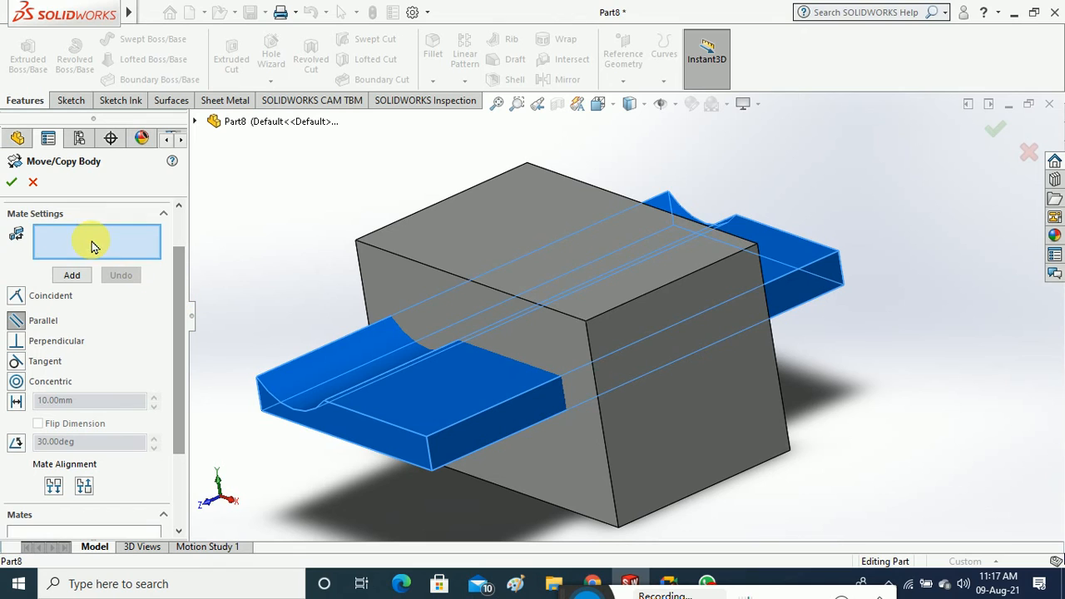
click(378, 447)
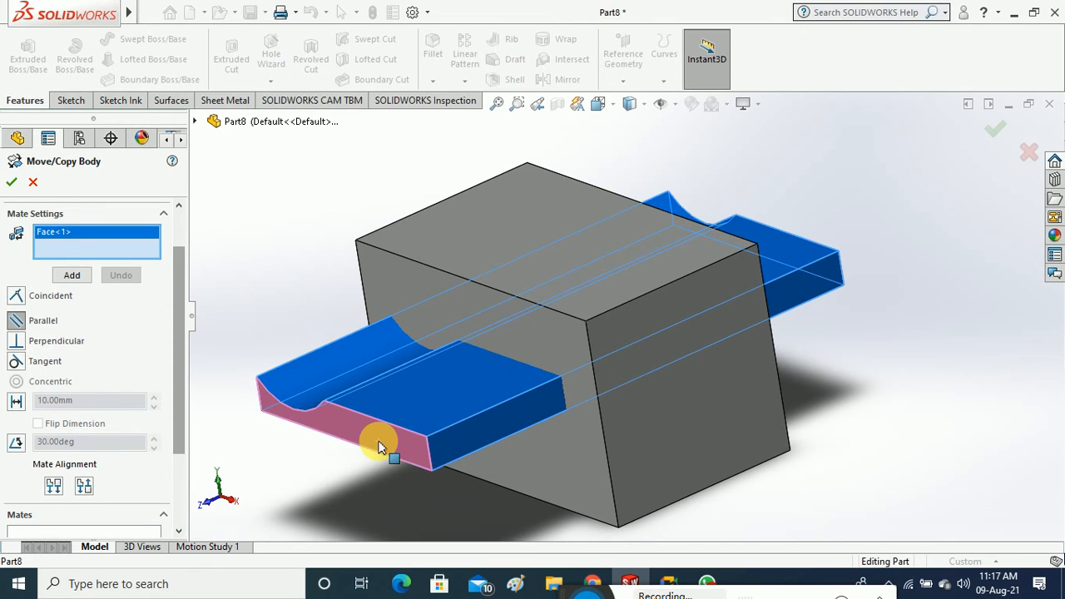
click(461, 238)
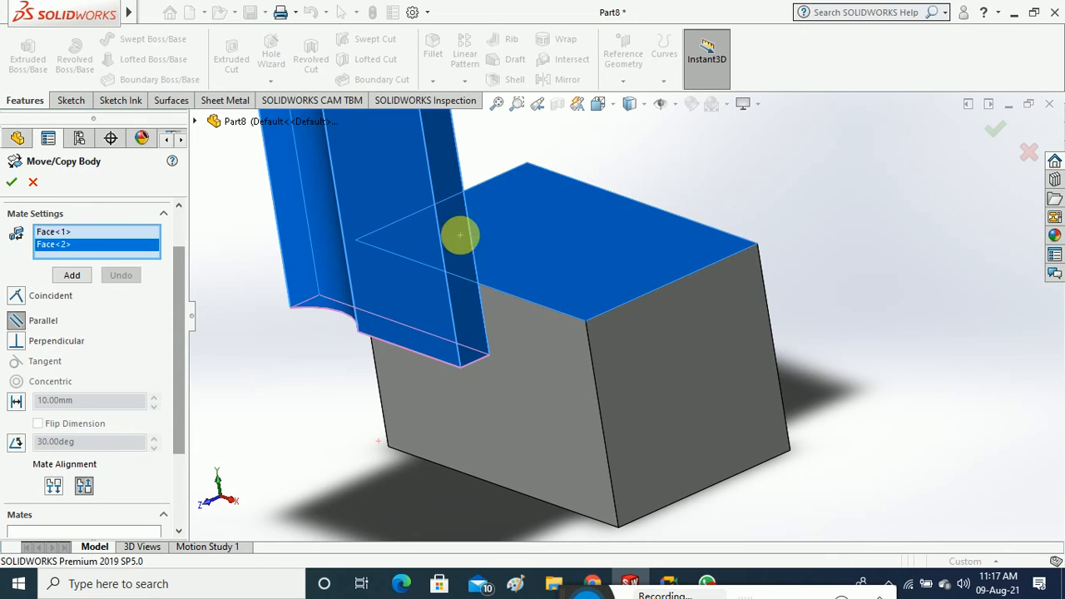
middle_drag(462, 241, 666, 374)
click(12, 182)
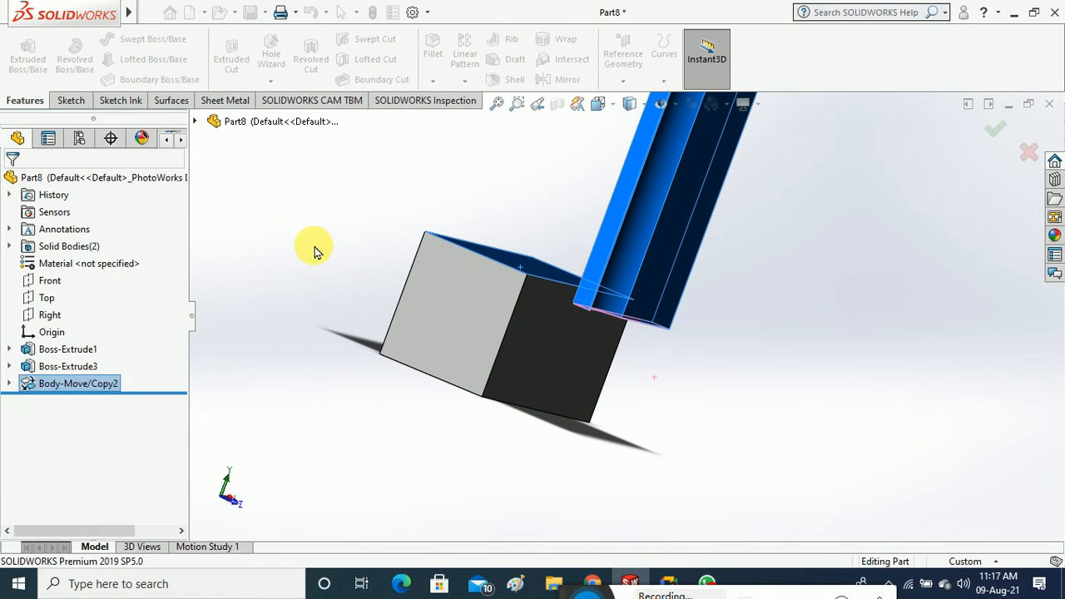
middle_drag(316, 250, 326, 318)
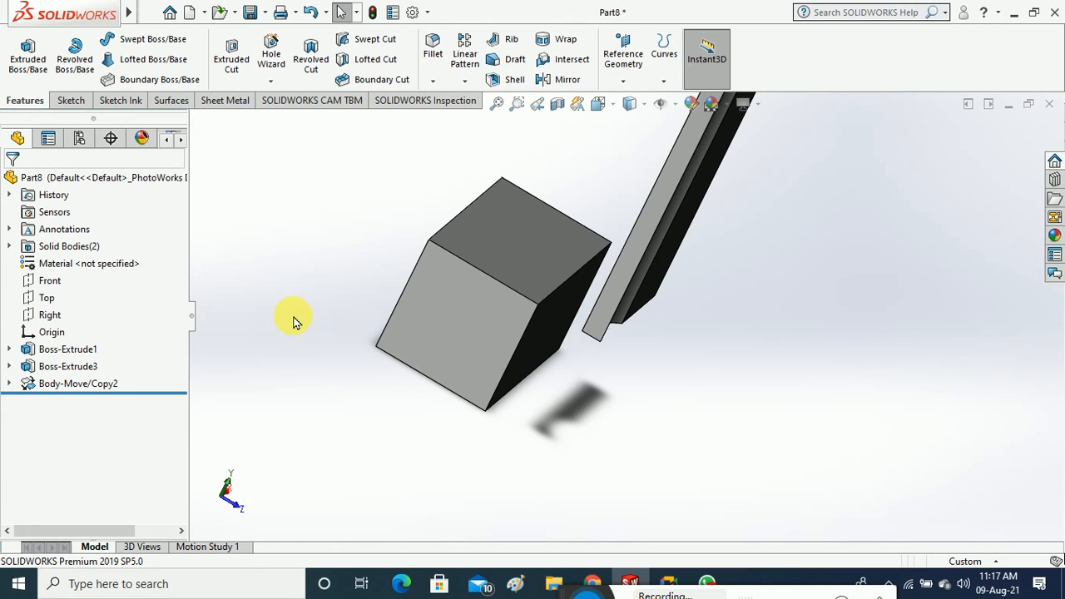
Delete the Move/Copy Body feature that holds the parallel mate
right_click(83, 385)
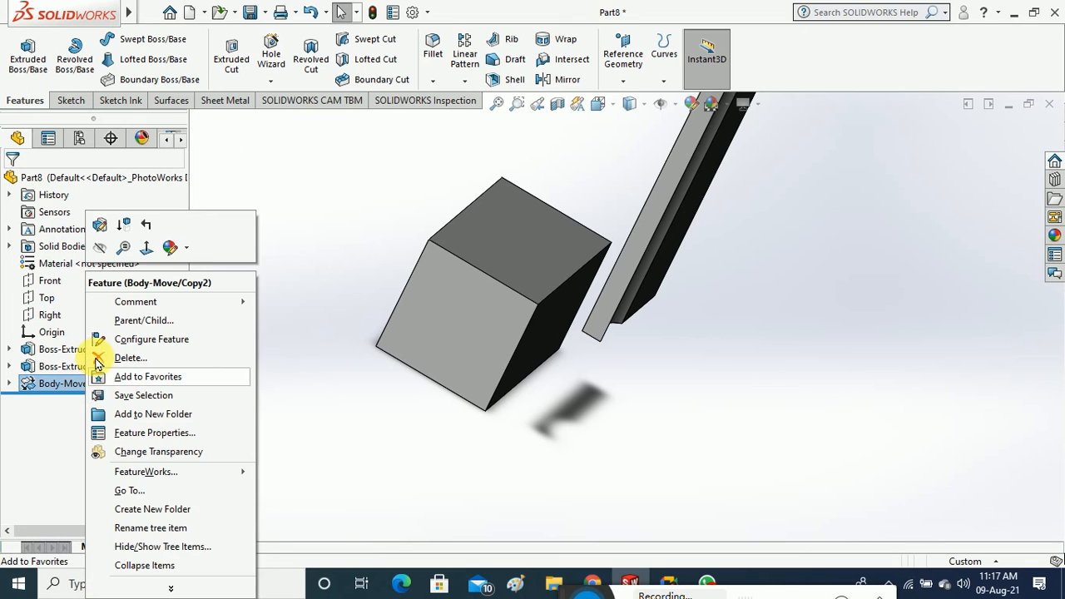
click(196, 357)
click(587, 193)
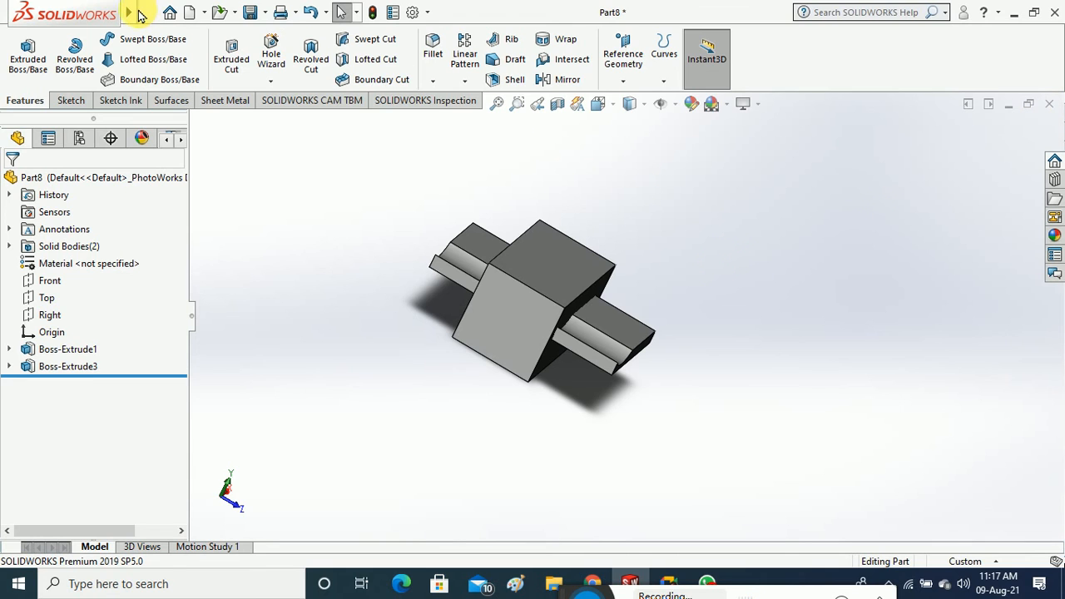
mouse_move(138, 14)
click(240, 13)
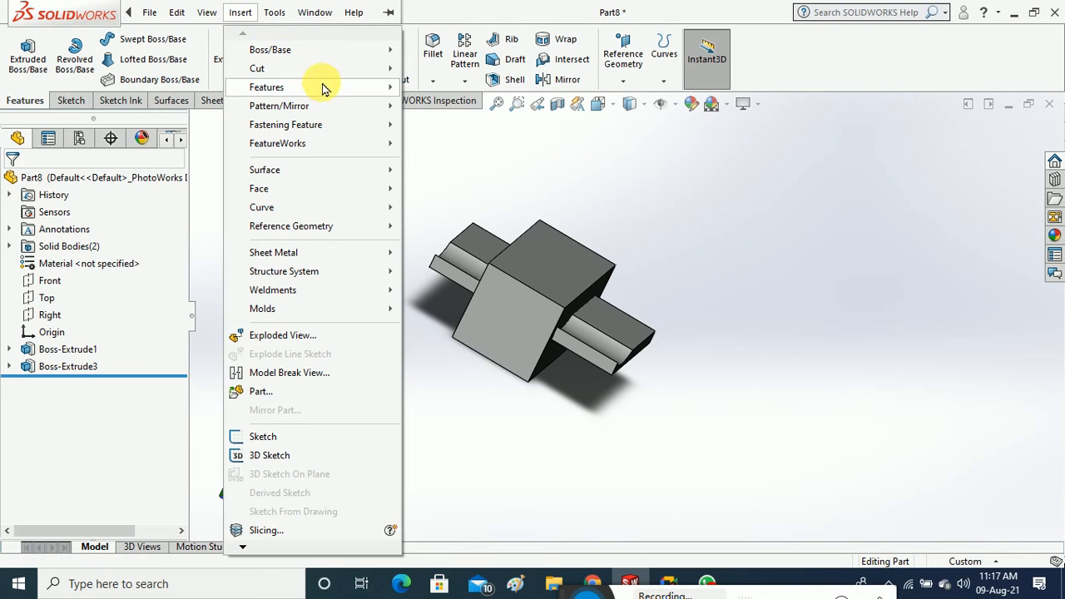
mouse_move(331, 90)
click(481, 450)
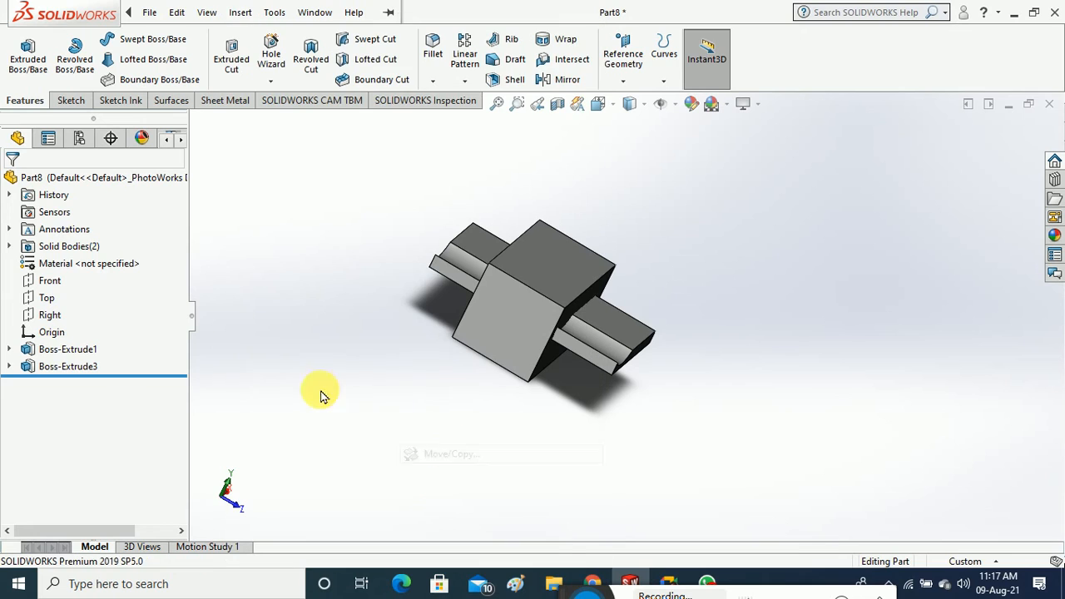
drag(183, 303, 182, 340)
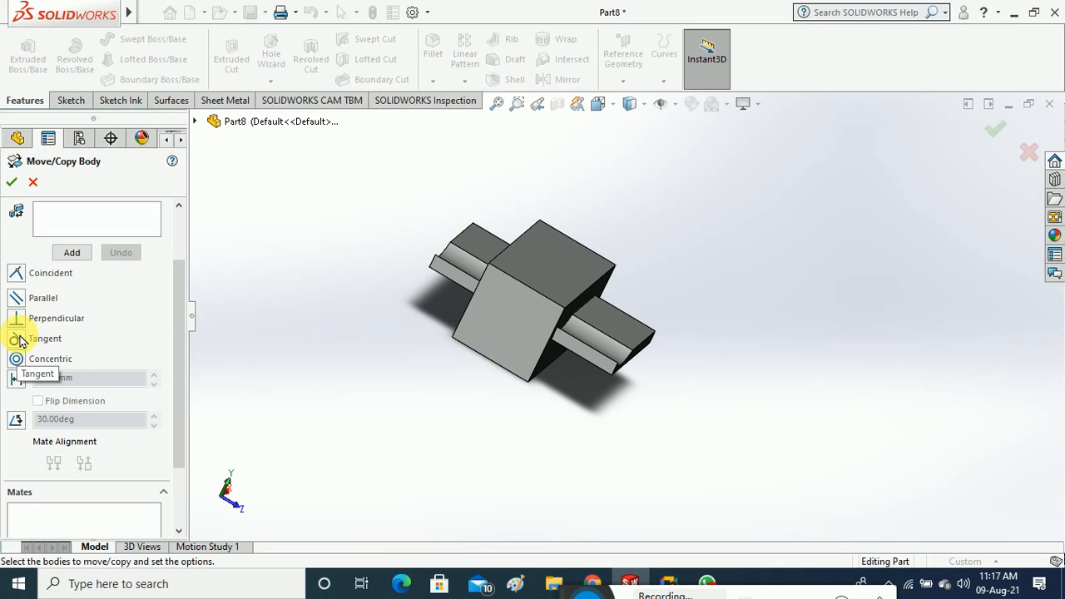
click(33, 183)
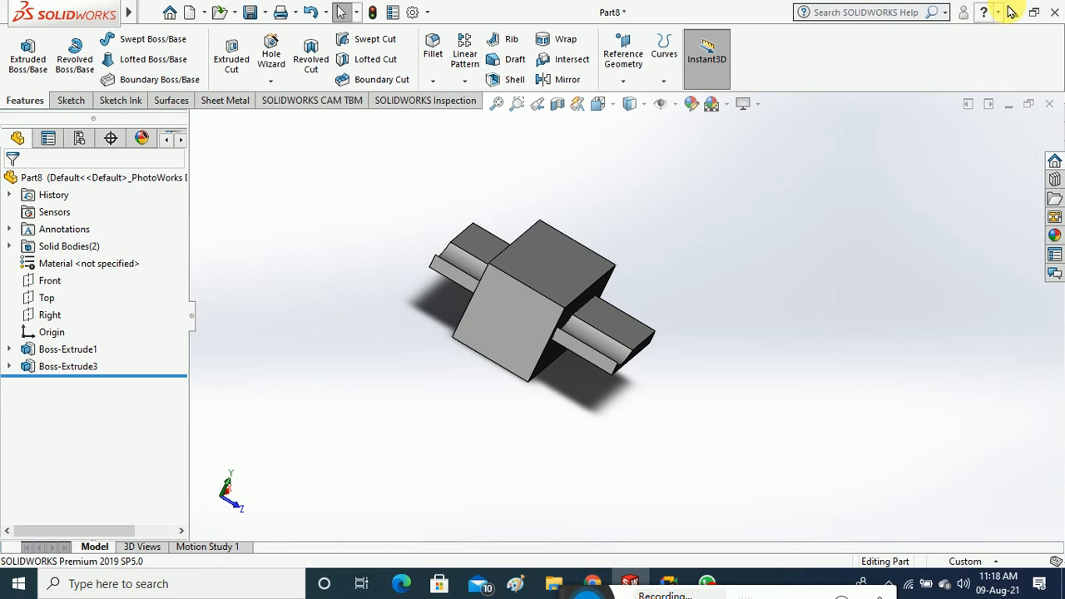
Close the block-and-plate part and create a new part document
click(1049, 104)
click(475, 328)
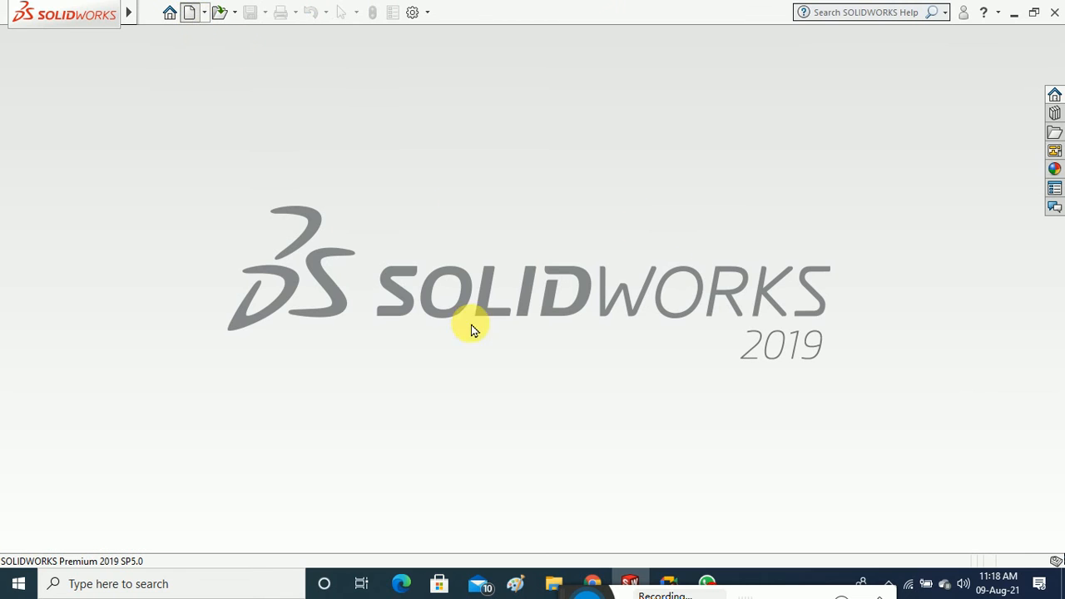
key(ctrl+n)
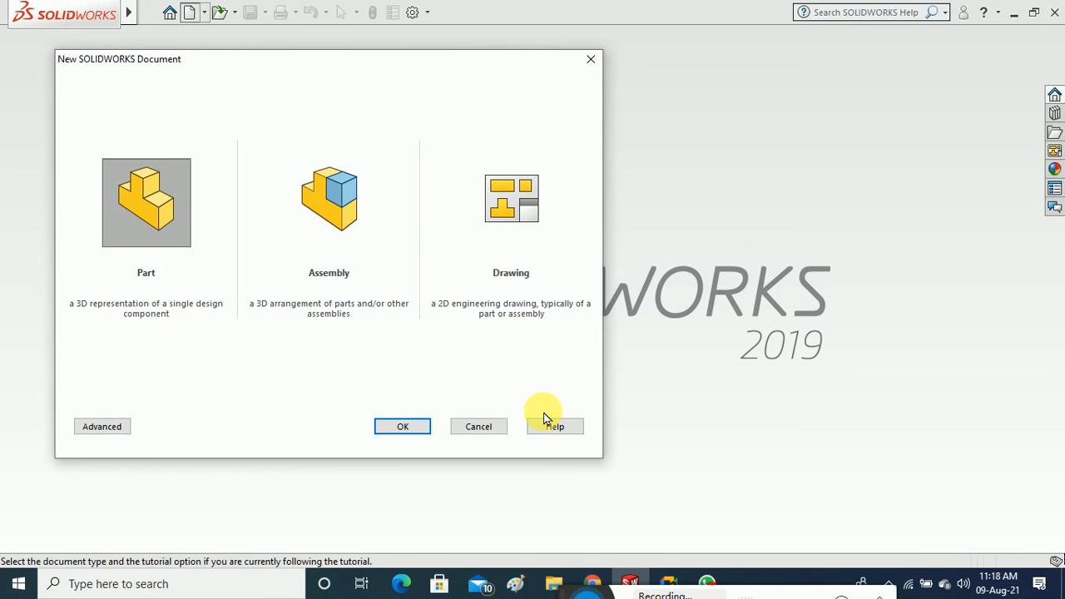
click(423, 429)
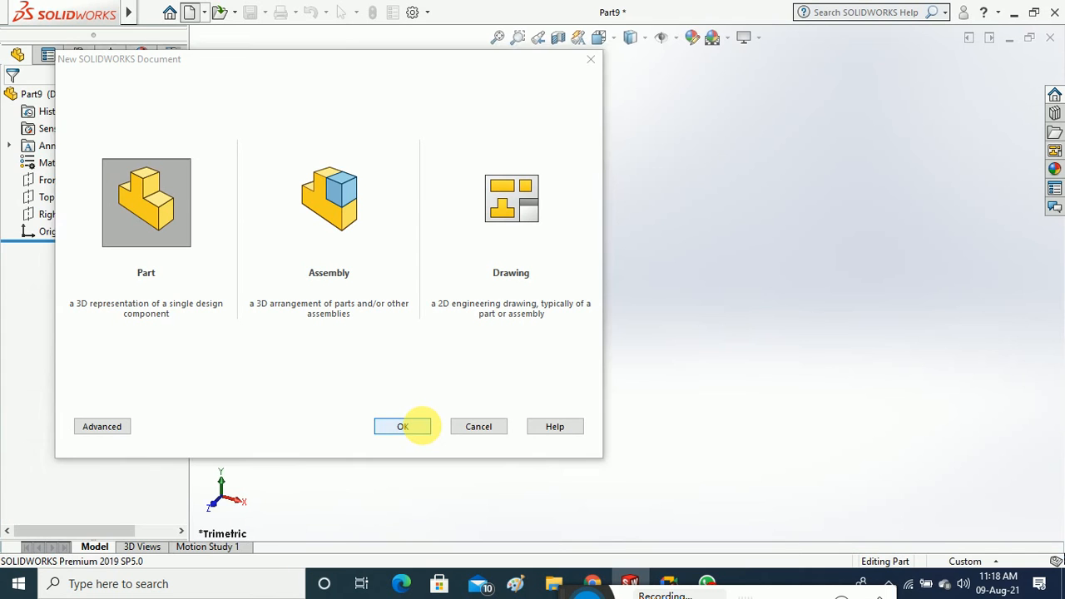
Sketch a circle of about 22 mm radius centred on the origin on the Top plane
click(43, 280)
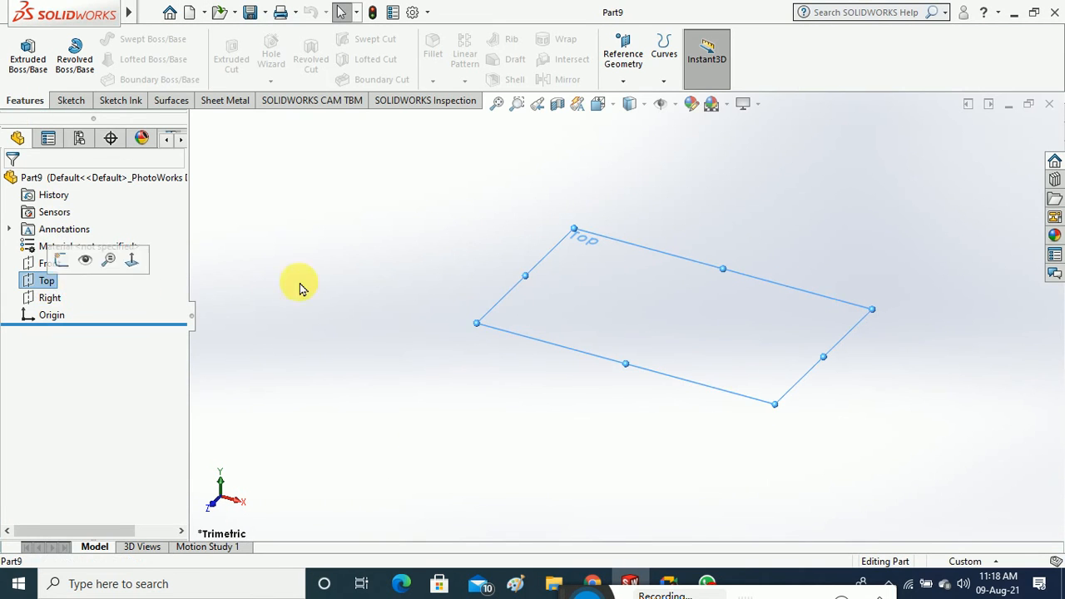
click(71, 100)
click(22, 52)
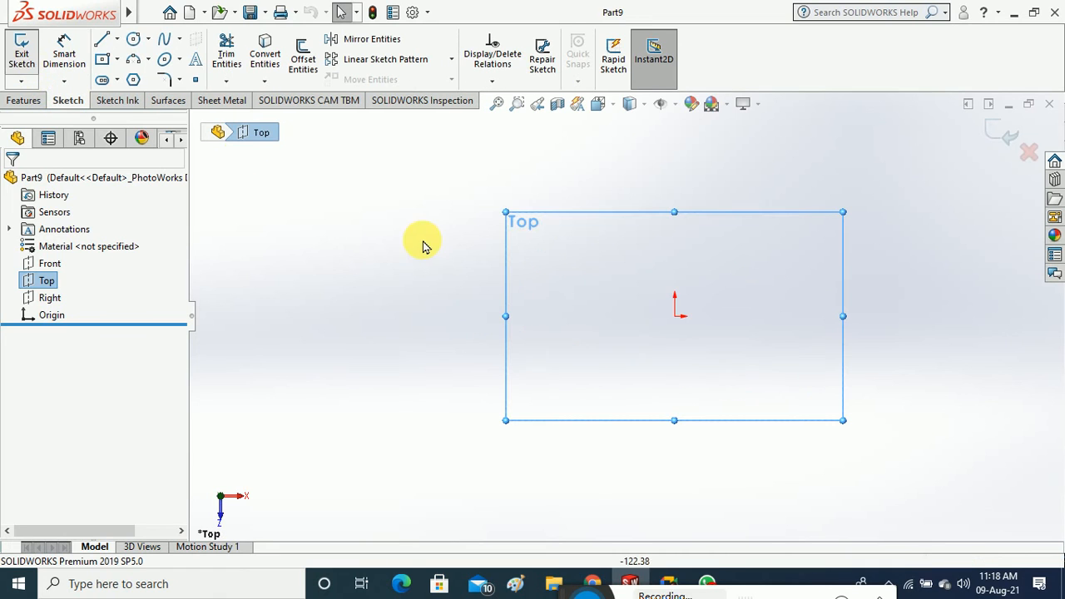
click(133, 38)
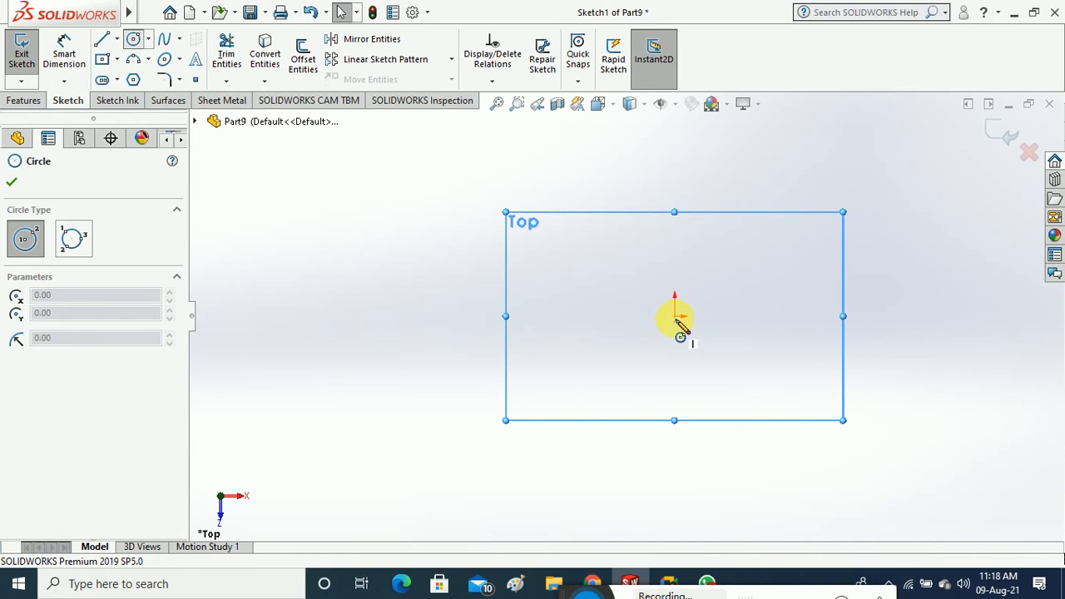
drag(674, 317, 706, 348)
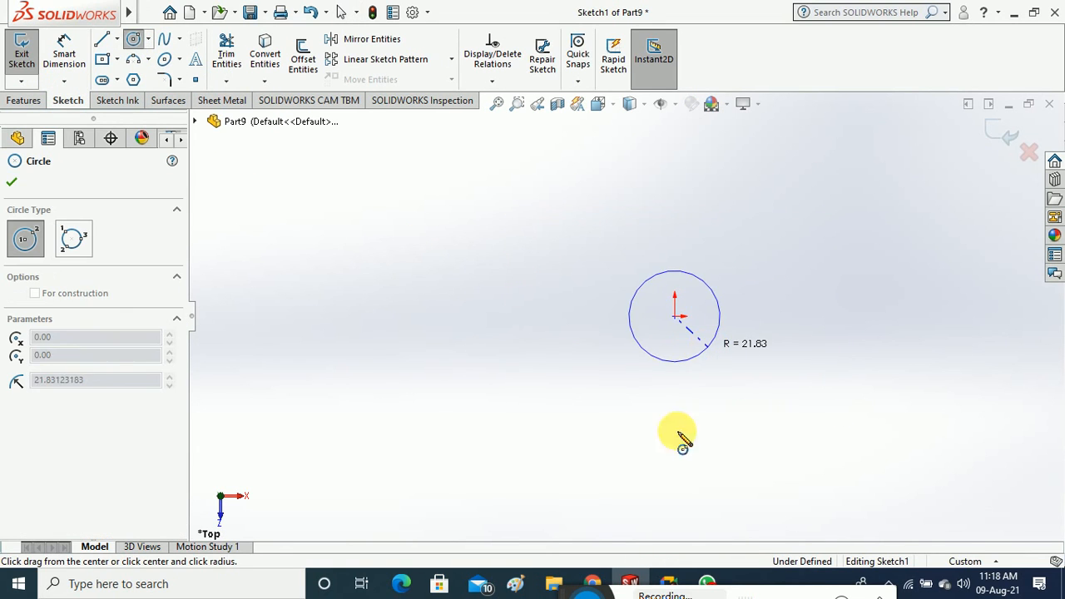
click(10, 185)
Set the circle's diameter to 40 mm and exit the sketch
click(64, 52)
click(679, 276)
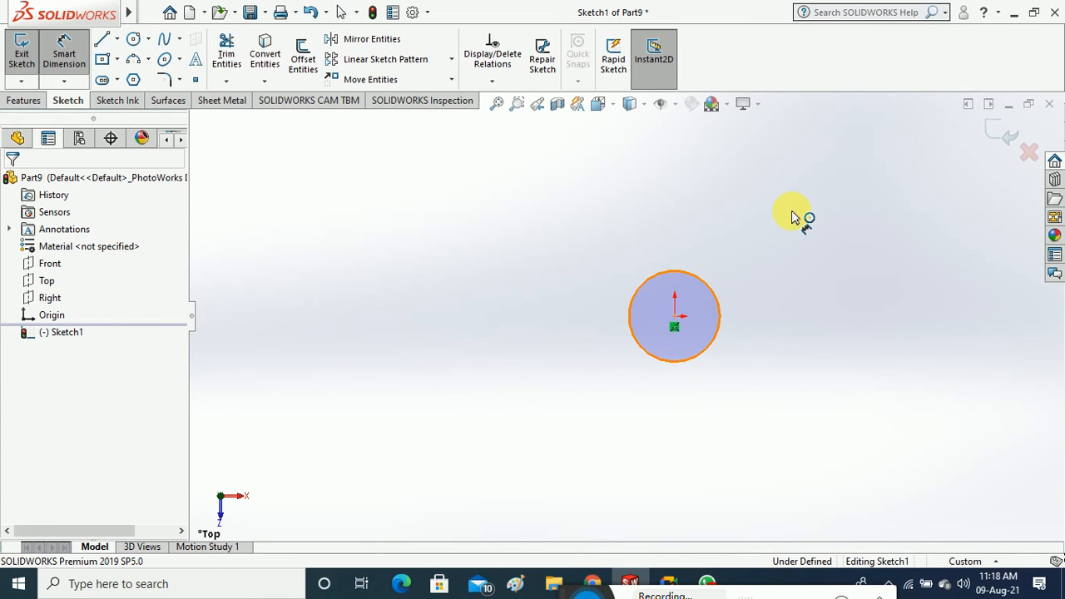
click(804, 221)
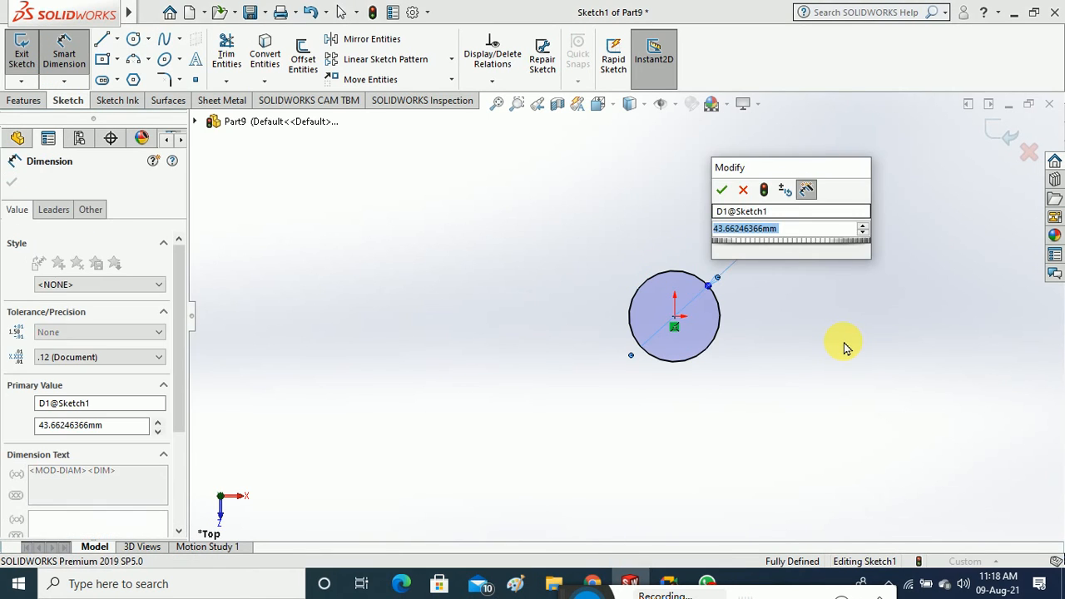
text(40)
key(Return)
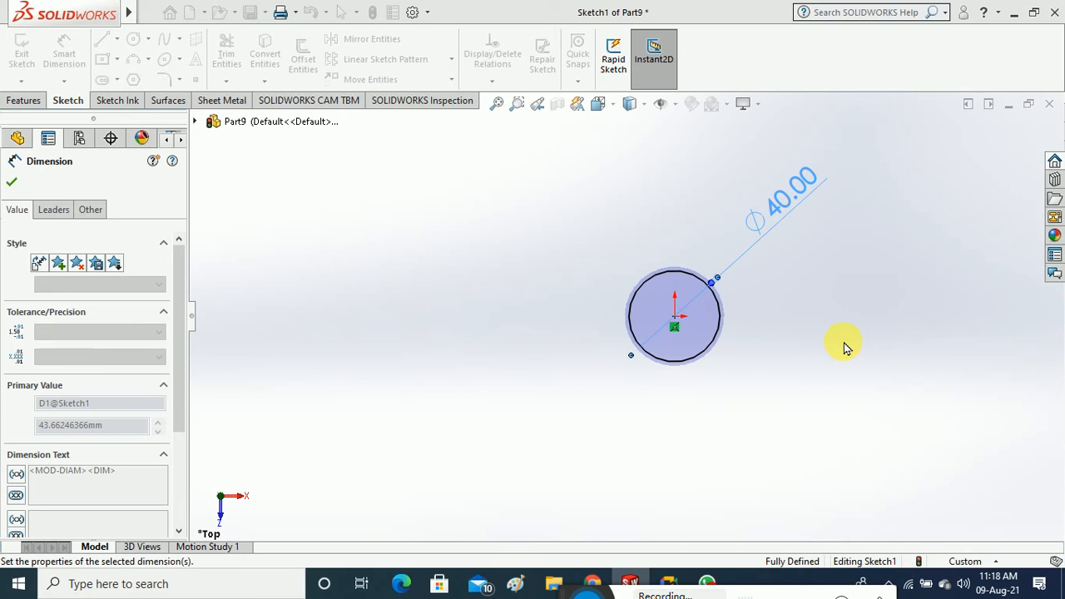
click(526, 208)
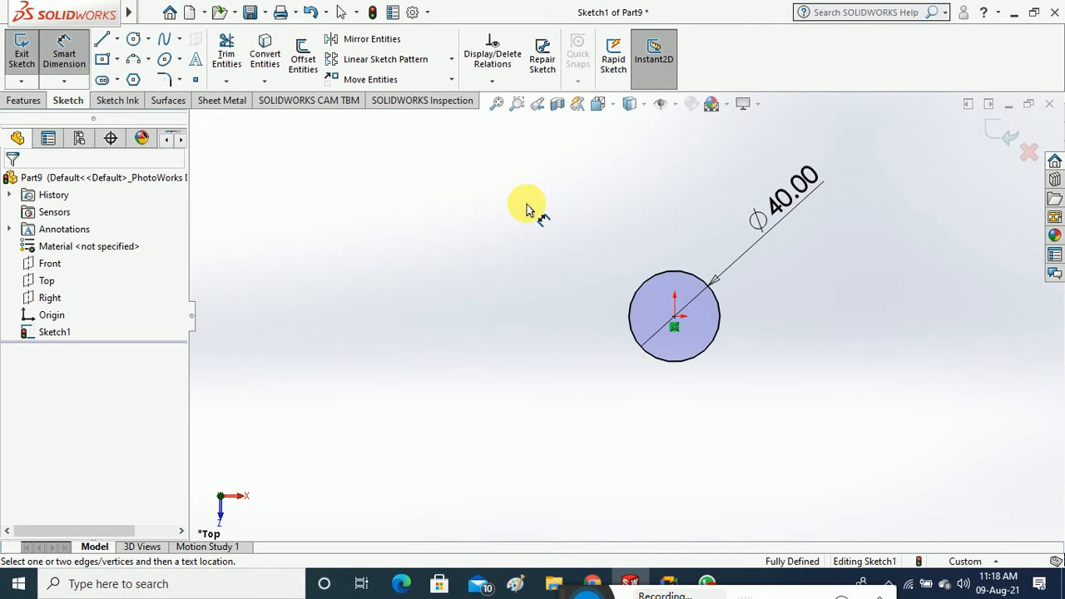
click(22, 50)
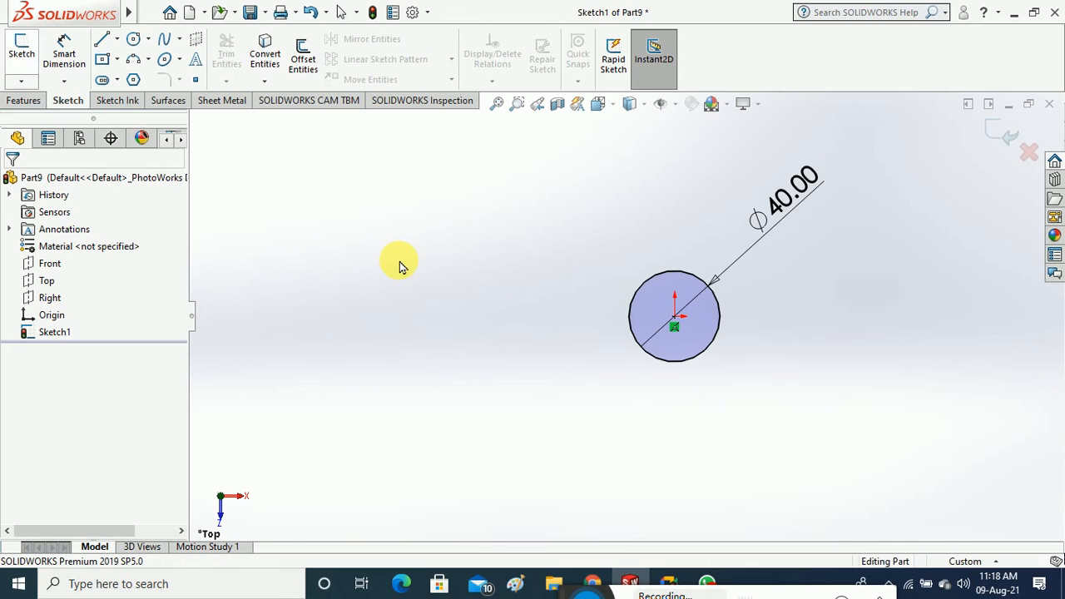
Extrude the 40 mm circle to both sides of the Top plane as a tall cylinder
click(25, 100)
click(28, 59)
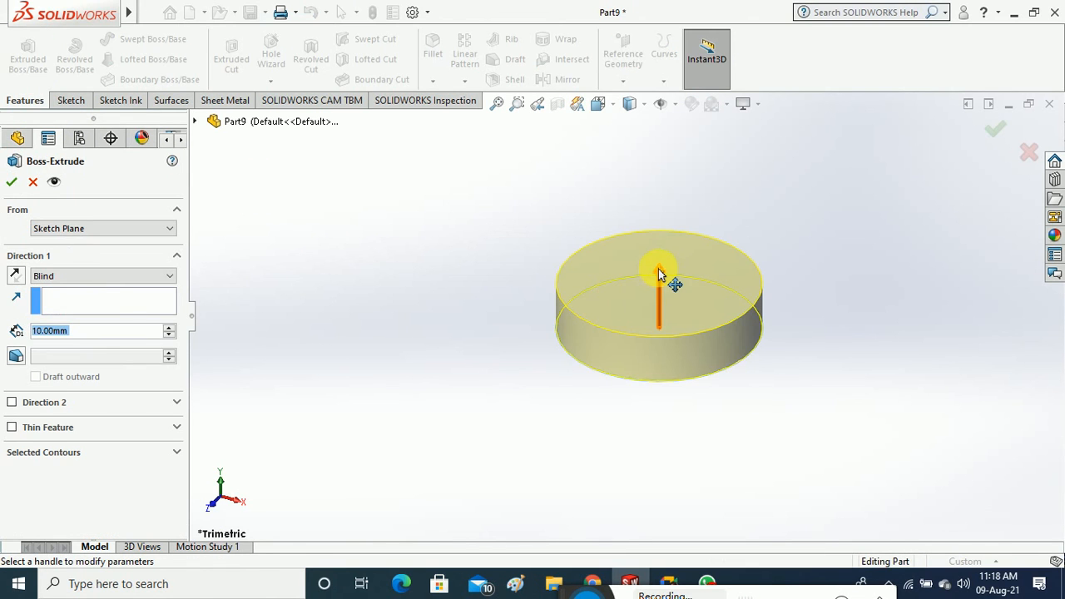
drag(659, 275, 657, 176)
drag(668, 392, 656, 505)
click(11, 182)
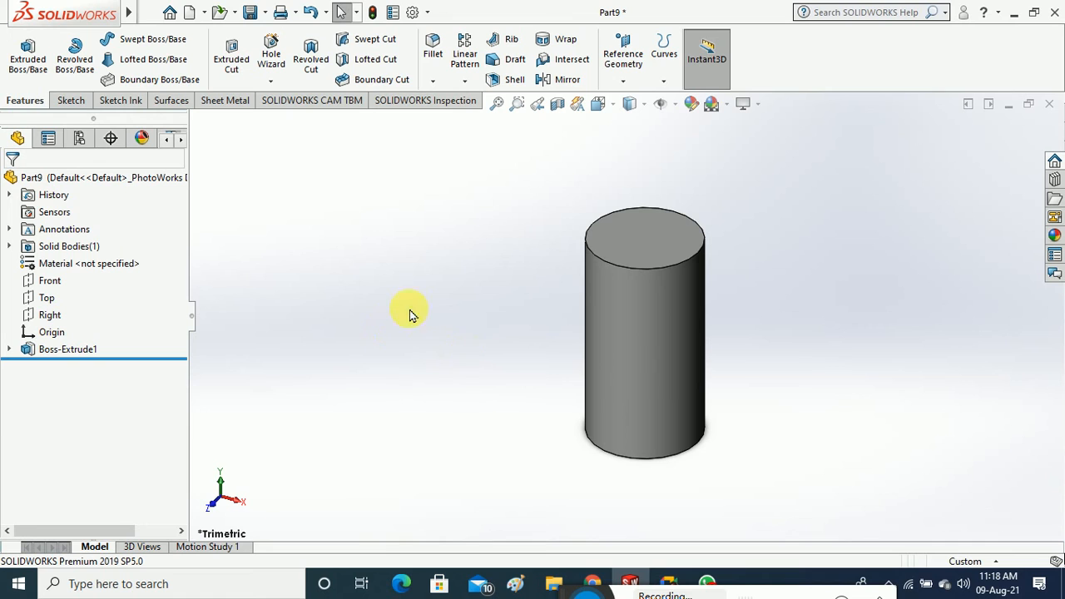
click(71, 99)
click(22, 54)
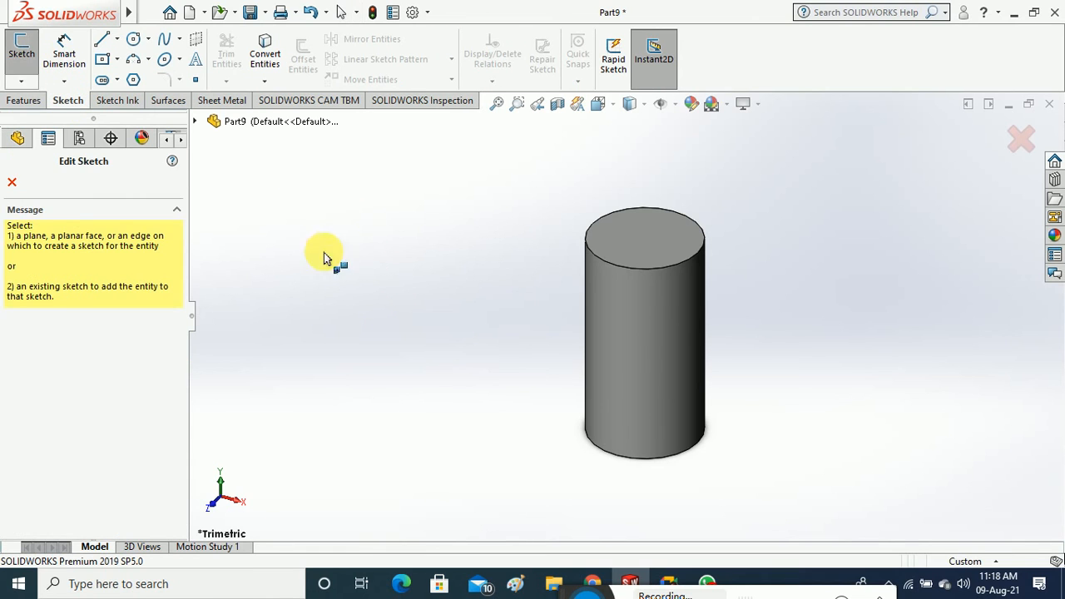
click(11, 182)
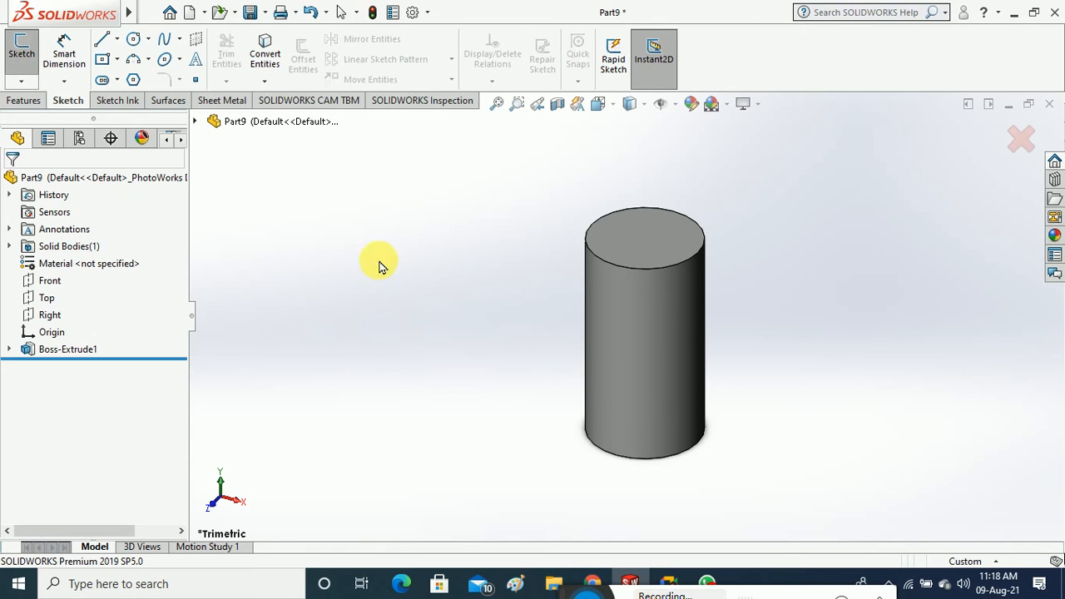
Show the Top plane in the graphics area
click(674, 106)
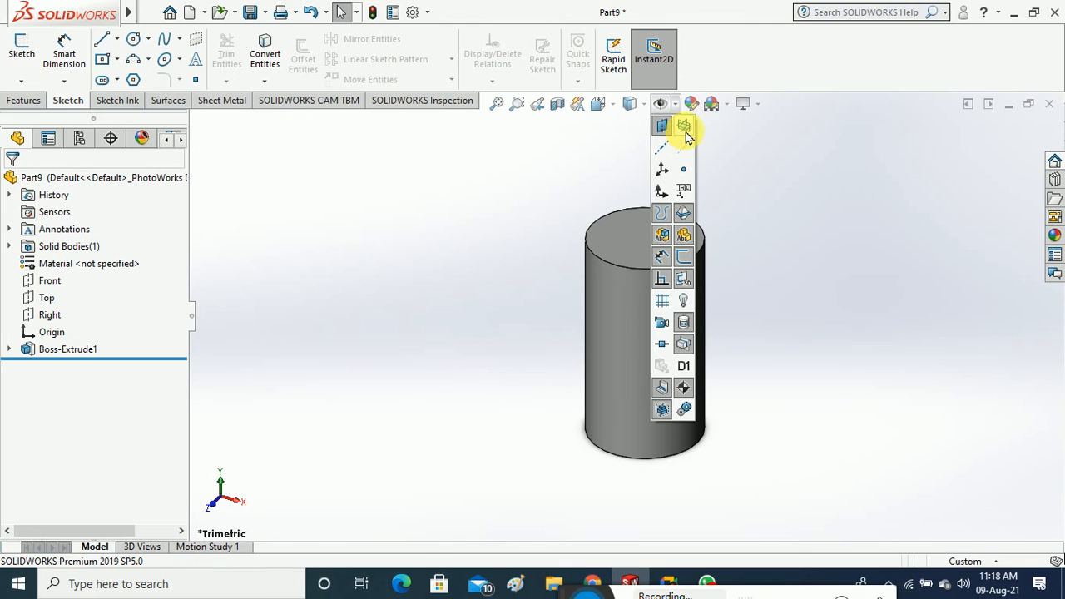
click(684, 127)
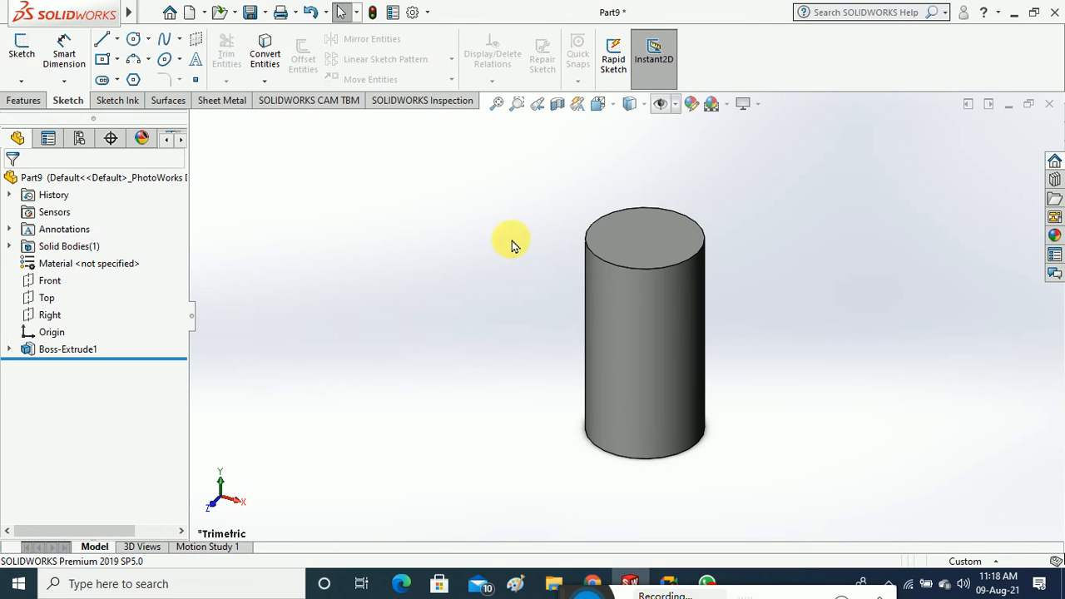
click(50, 297)
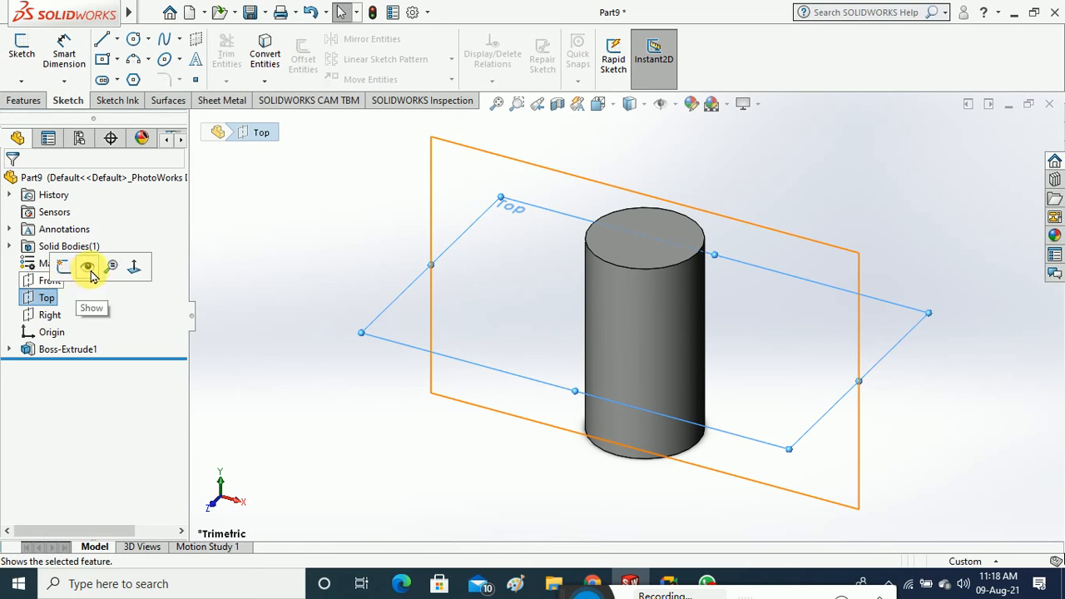
click(88, 266)
Sketch a circle of about 36 mm radius on the Top plane, clear of the cylinder and beyond the plane outline's upper right corner
click(31, 56)
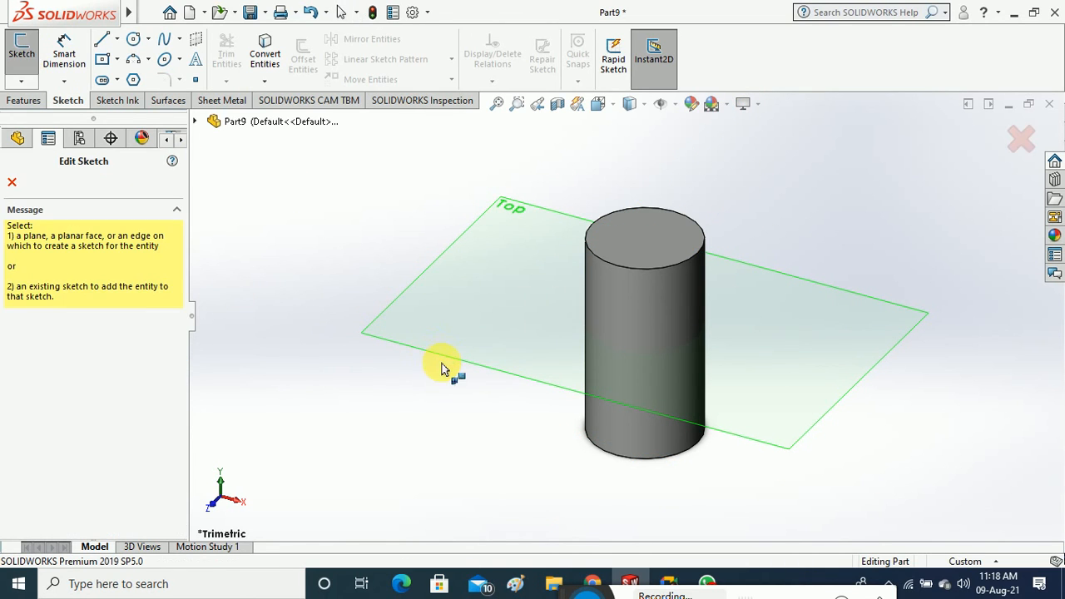
click(442, 363)
key(z)
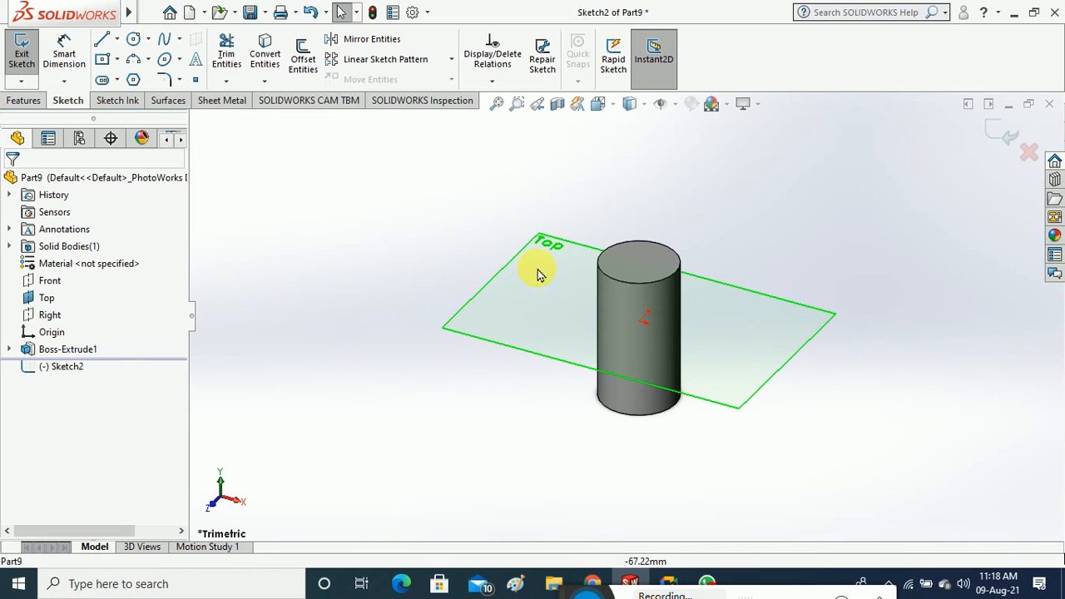
click(639, 107)
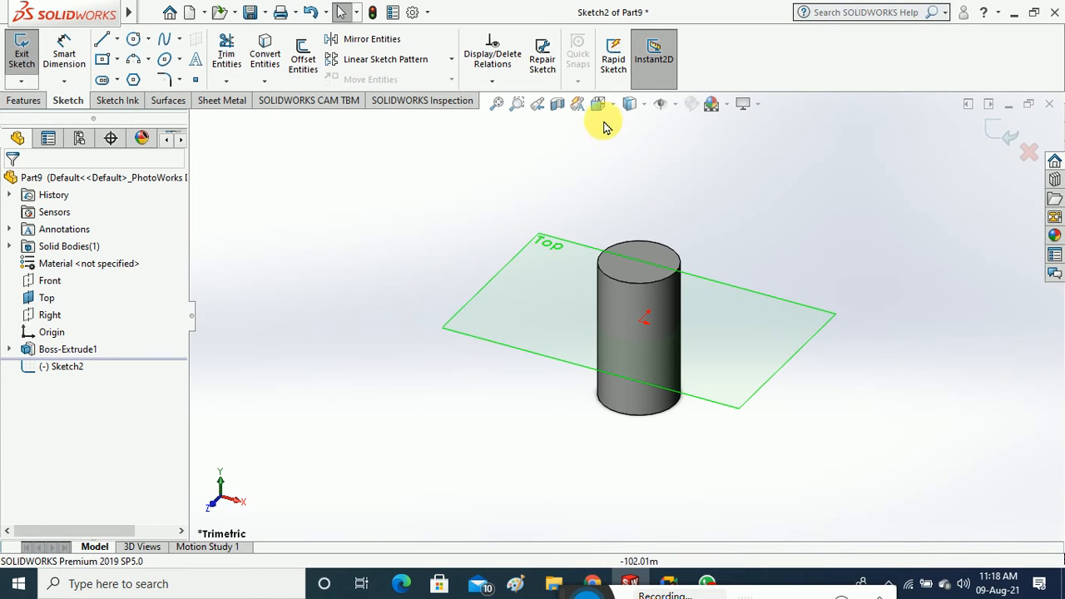
click(599, 105)
click(685, 191)
click(538, 332)
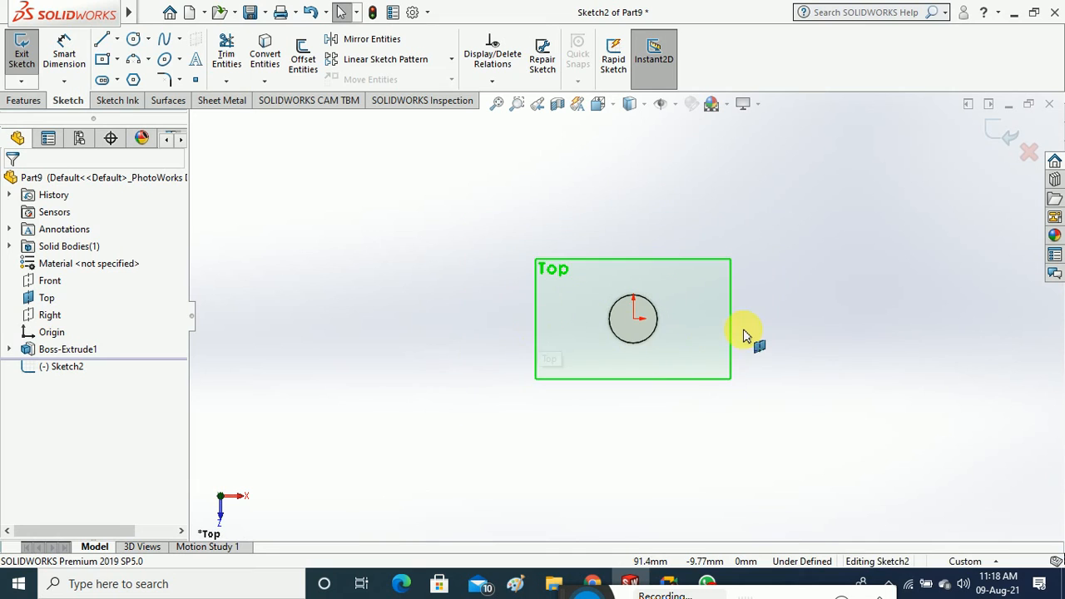
click(134, 40)
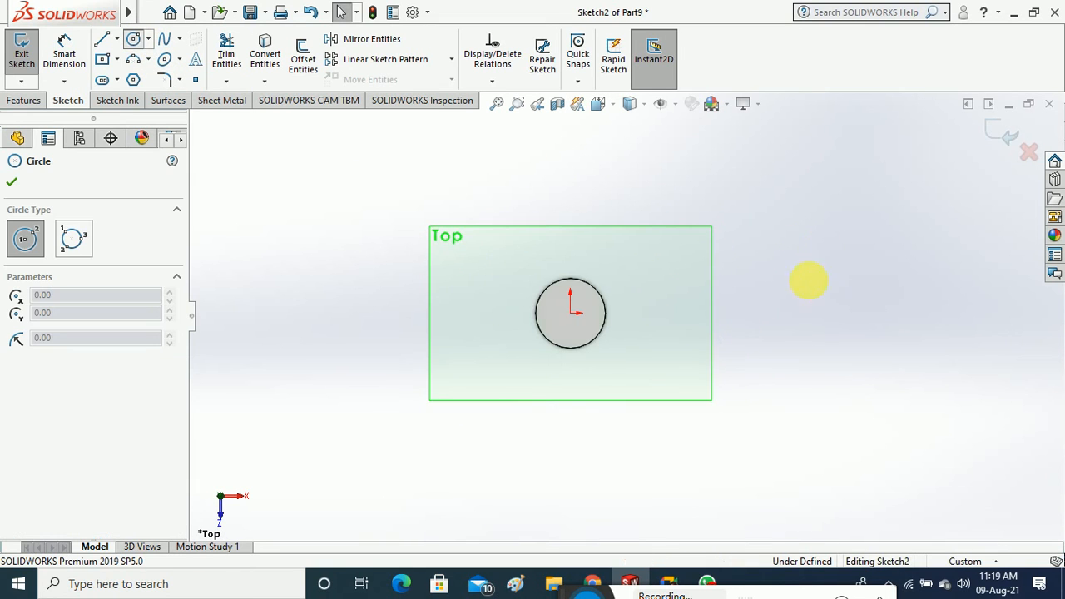
click(778, 223)
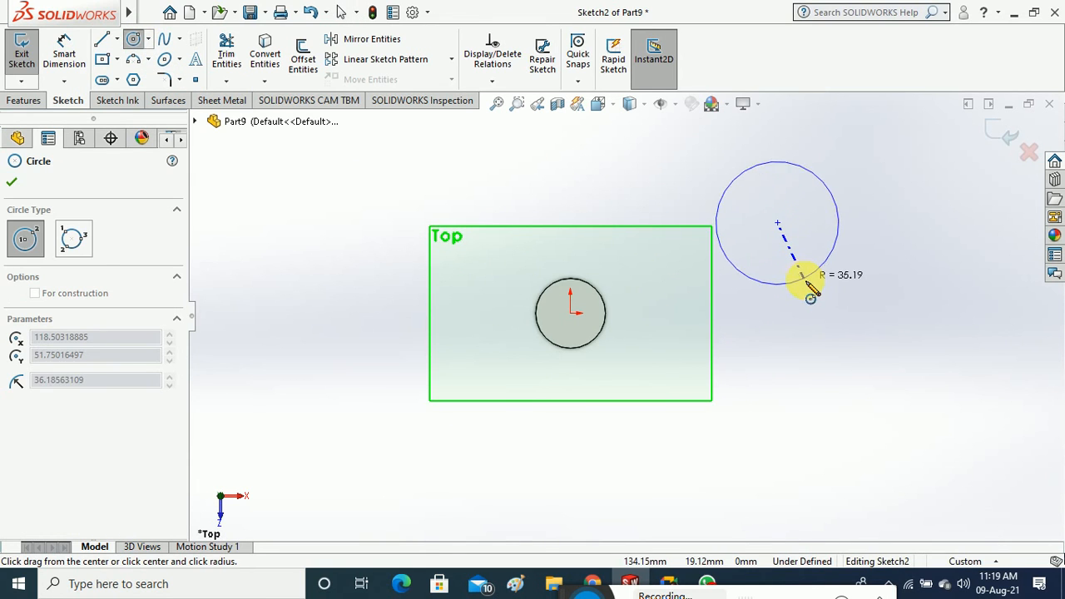
click(810, 281)
key(Escape)
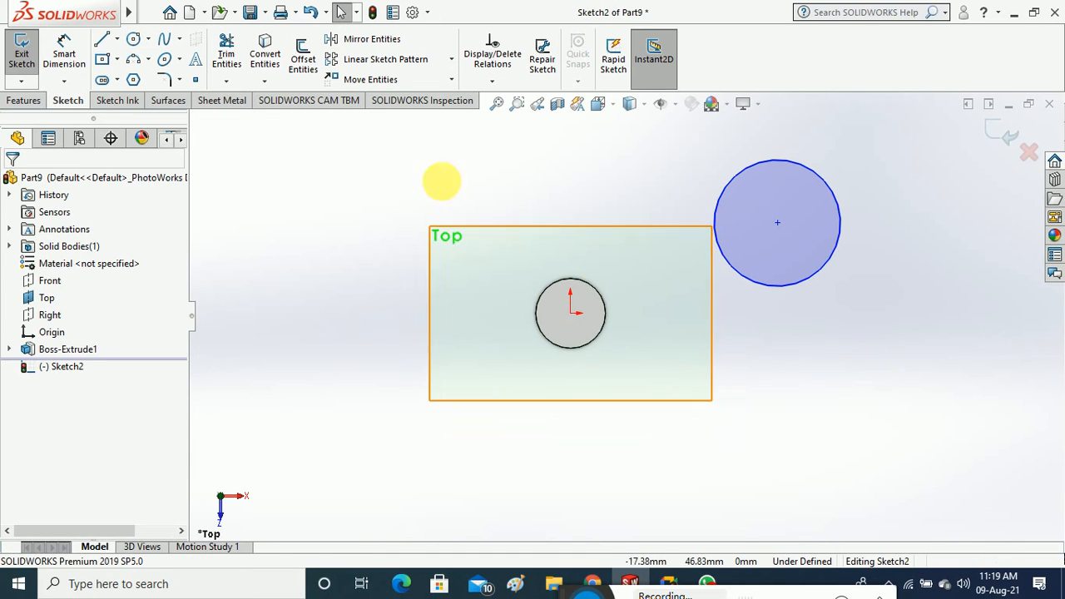
Set the second circle's diameter to 75 mm and exit the sketch
click(64, 52)
click(752, 285)
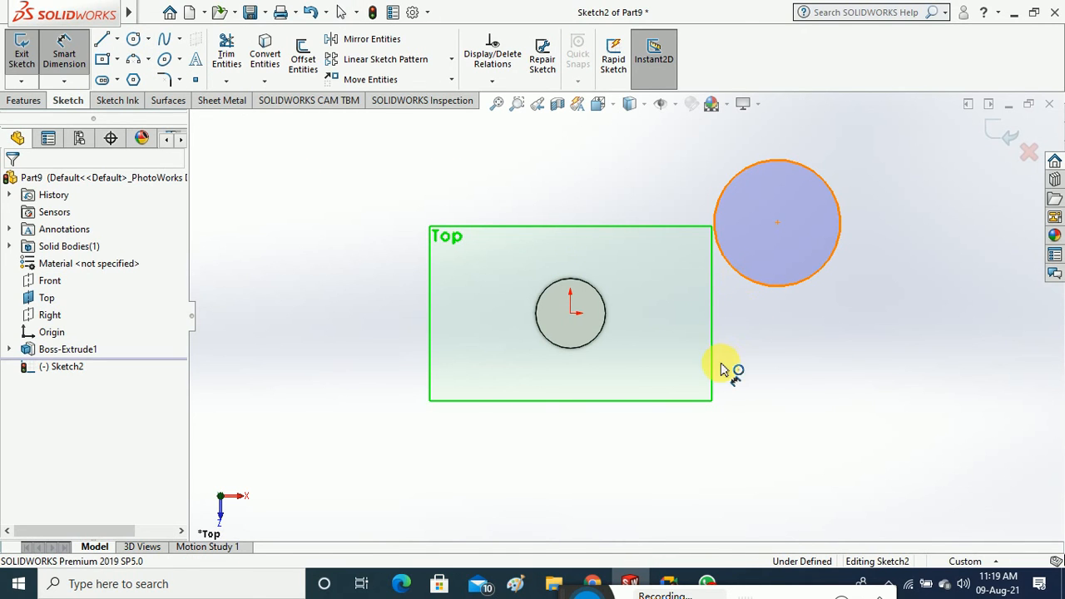
click(764, 425)
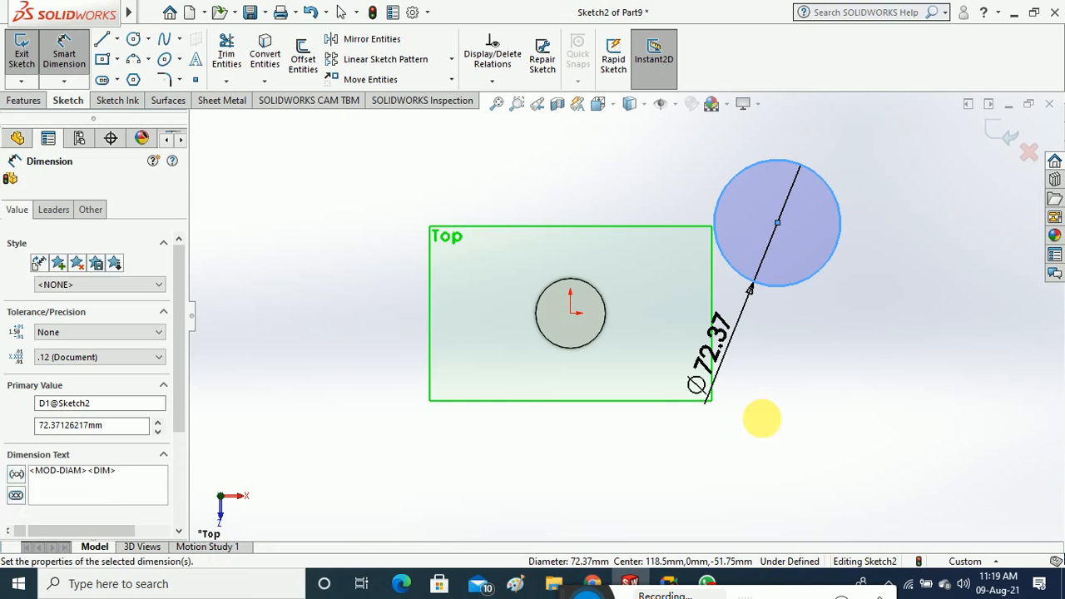
text(75)
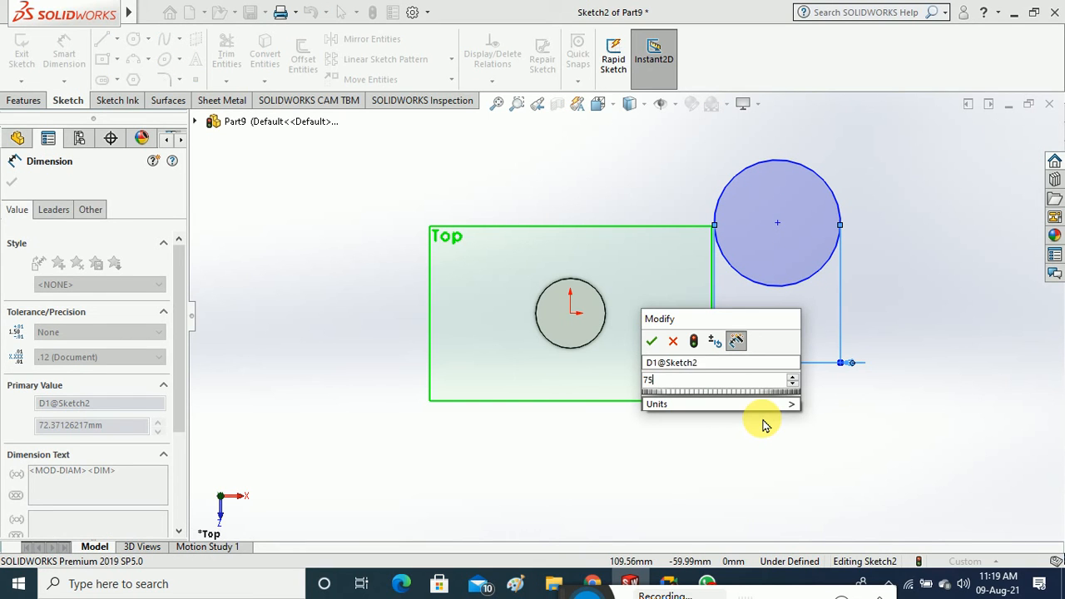
key(Return)
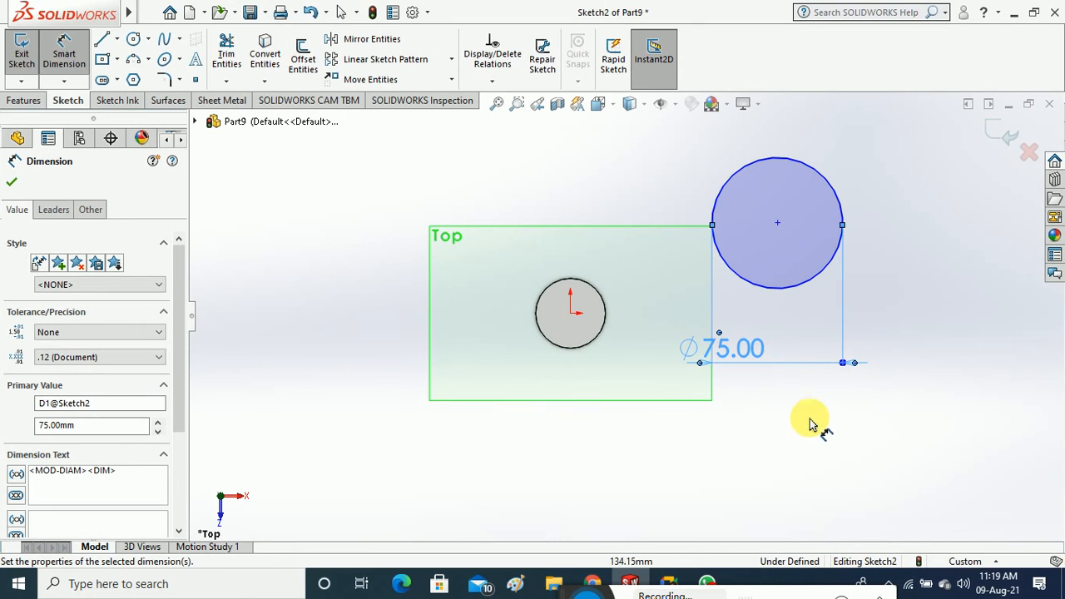
click(812, 422)
click(22, 55)
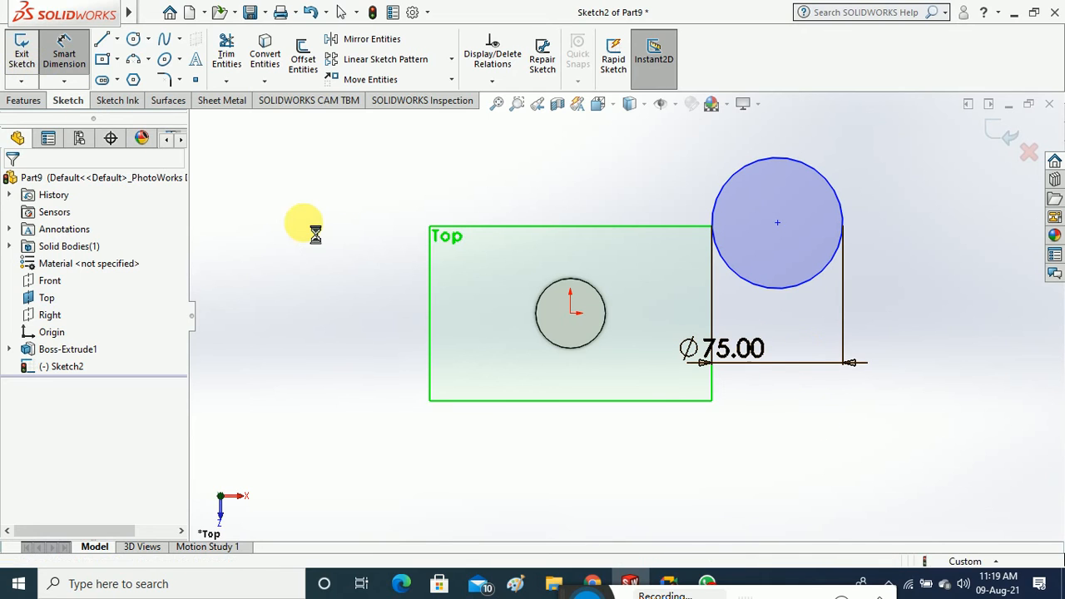
Extrude the 75 mm circle 162 mm with the Mid Plane end condition as a second, separate cylinder
click(25, 100)
click(26, 55)
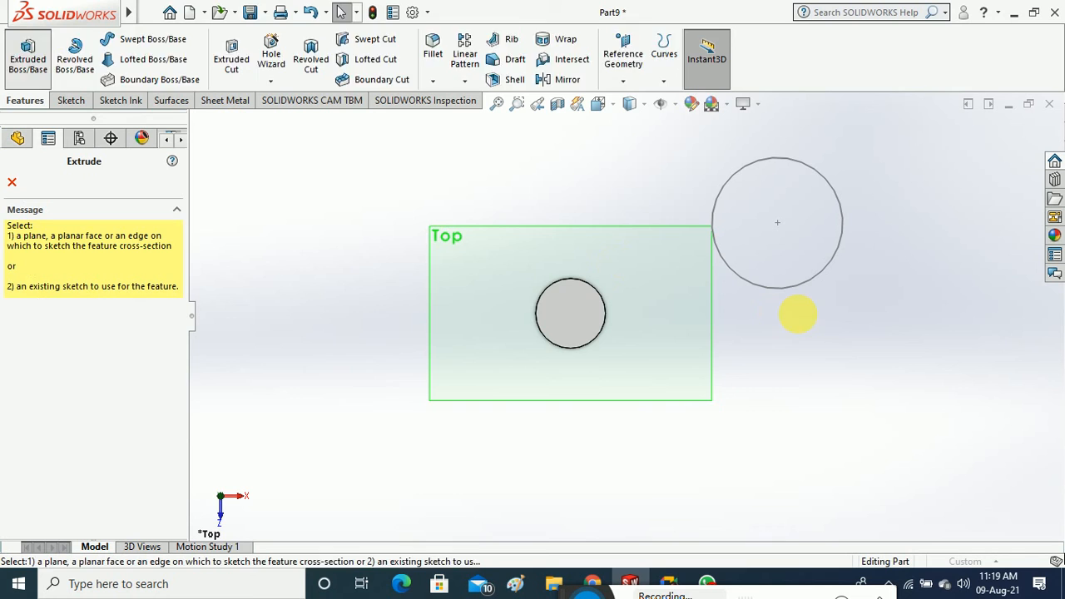
click(793, 304)
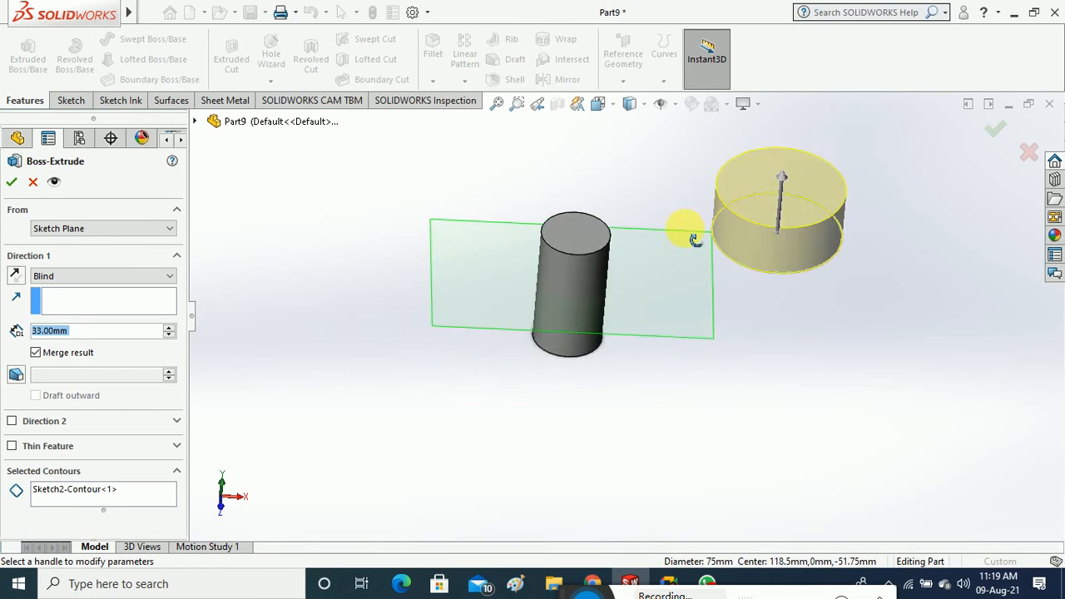
middle_drag(694, 240, 670, 187)
click(166, 277)
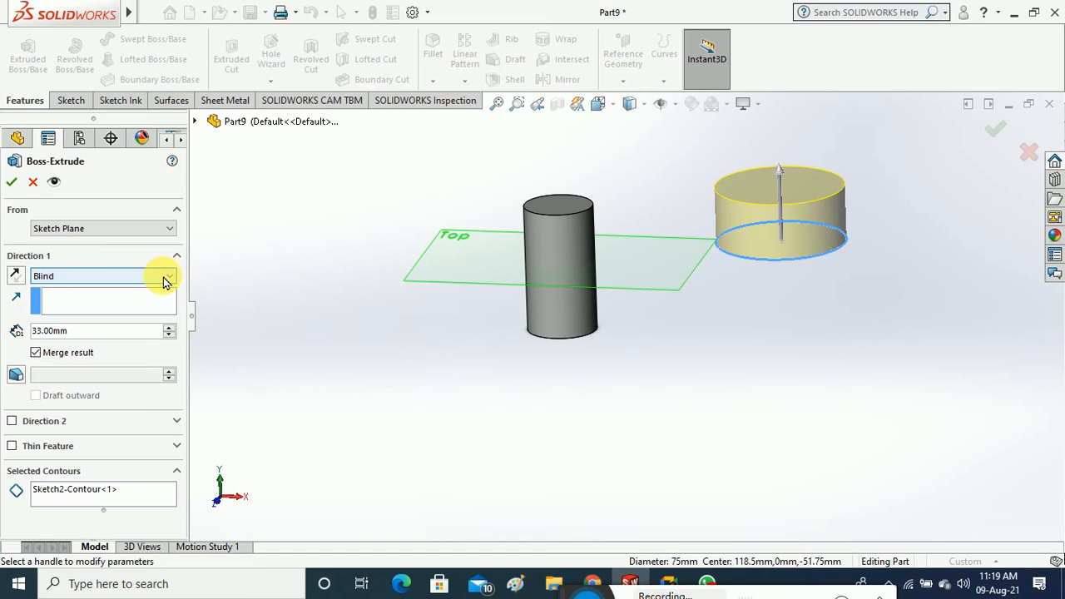
click(121, 351)
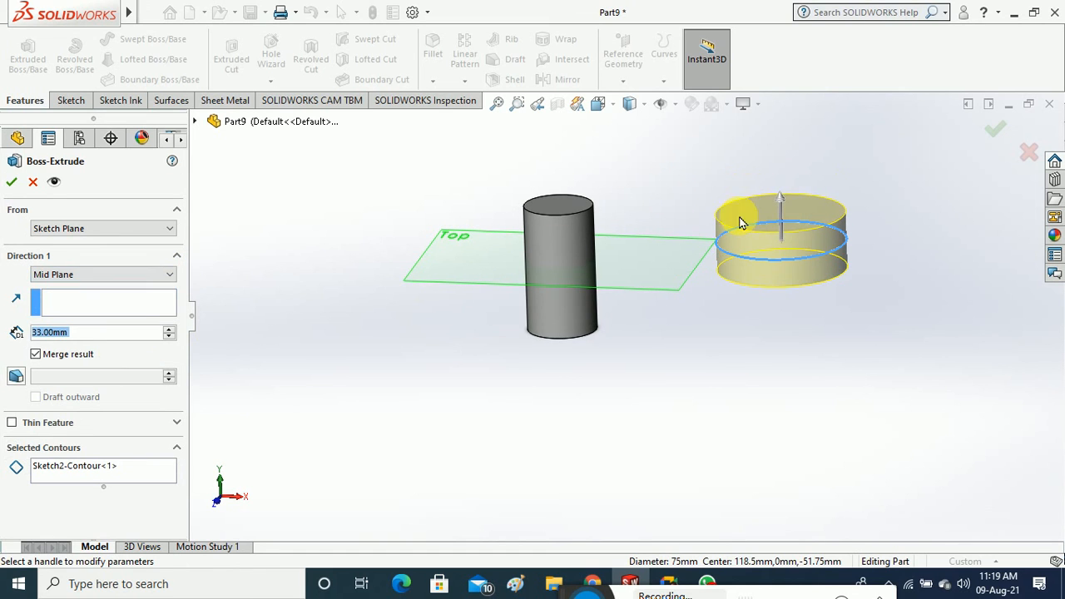
drag(781, 200, 784, 111)
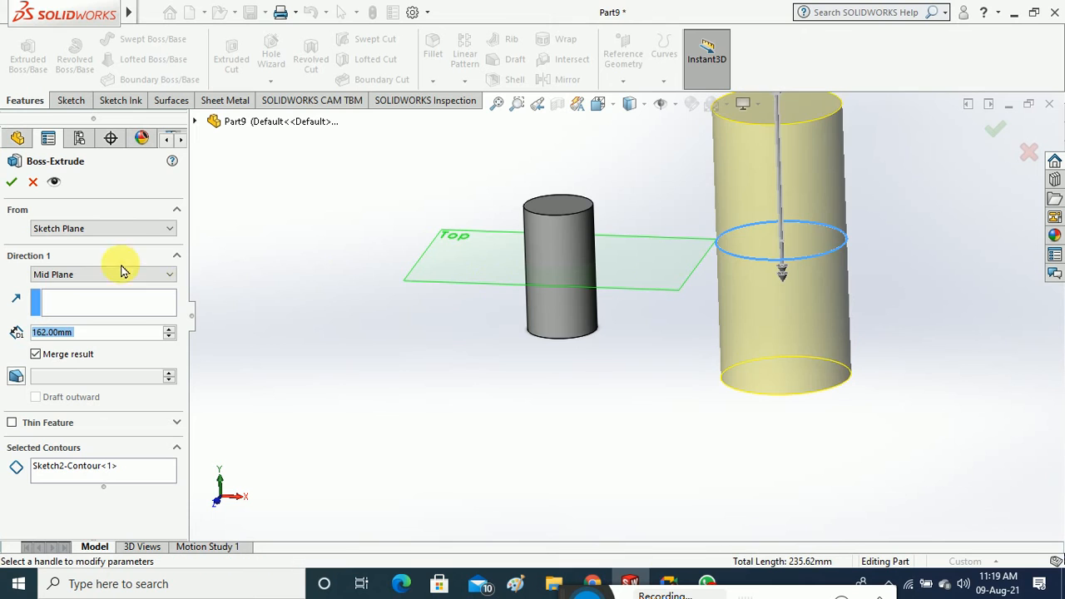
click(11, 181)
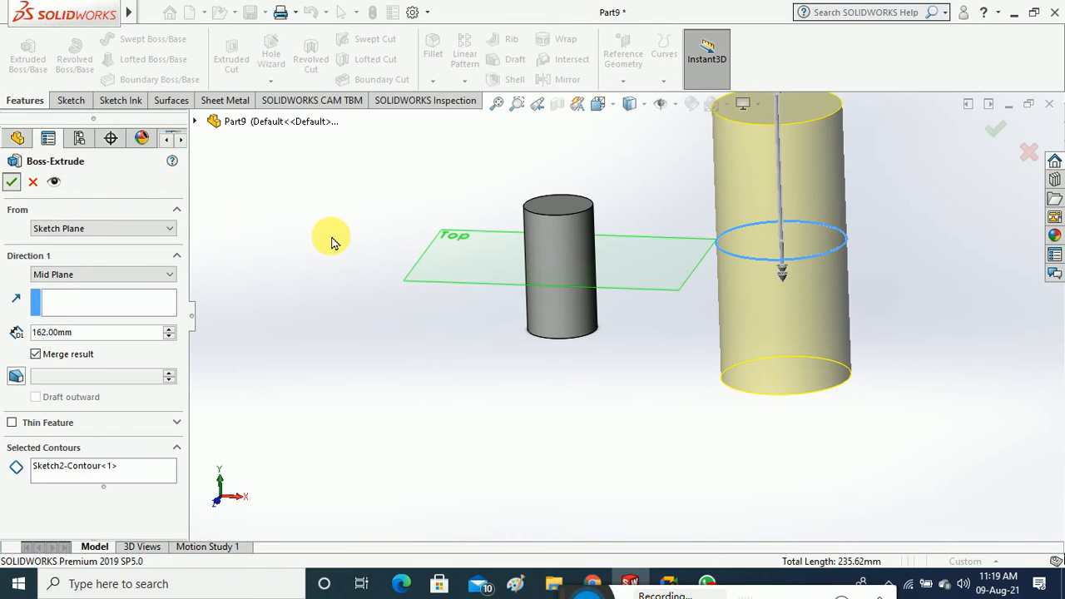
mouse_move(65, 10)
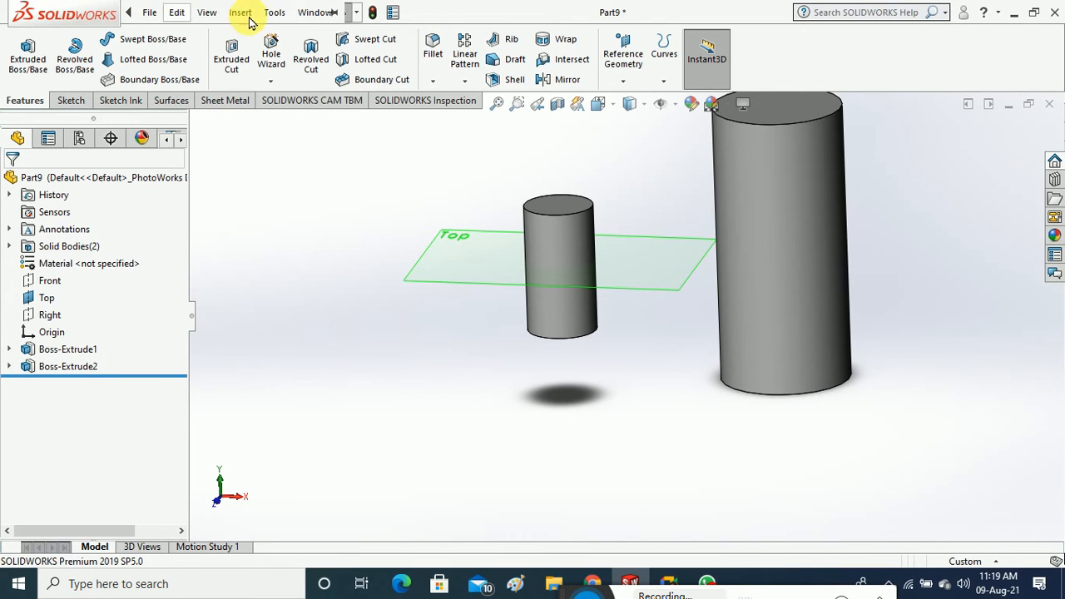
Start a Move/Copy Body operation with mate constraints and choose the small cylinder as the body to move
click(241, 12)
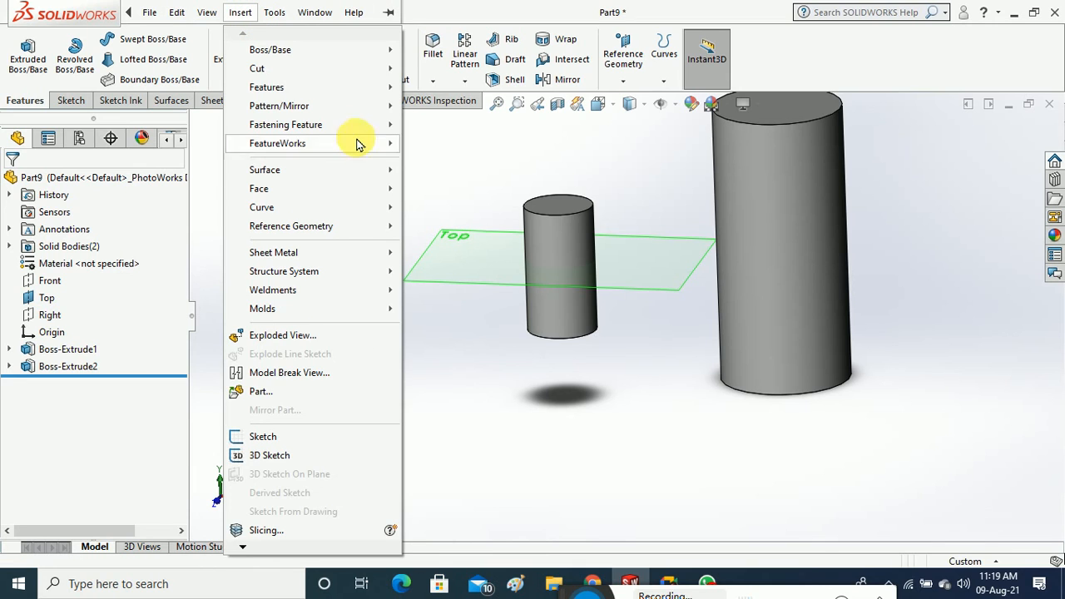
mouse_move(353, 88)
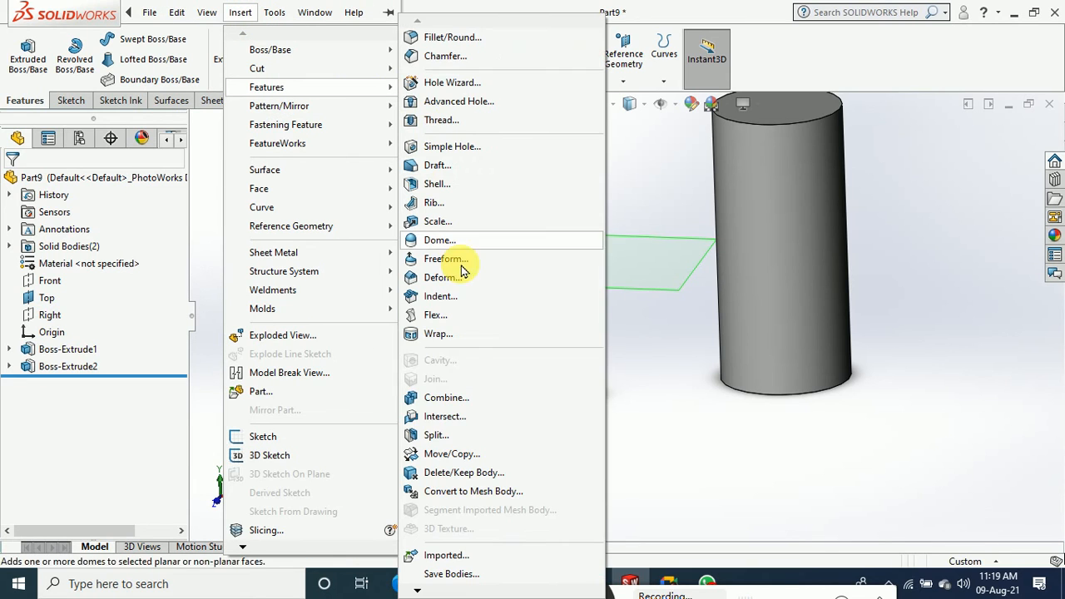
click(476, 456)
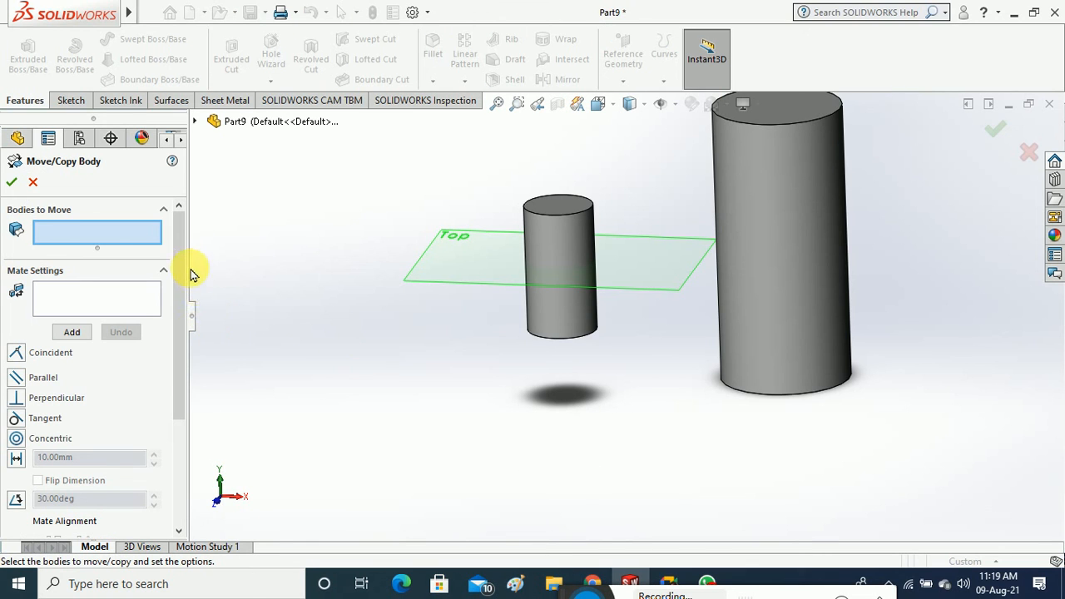
drag(181, 249, 199, 397)
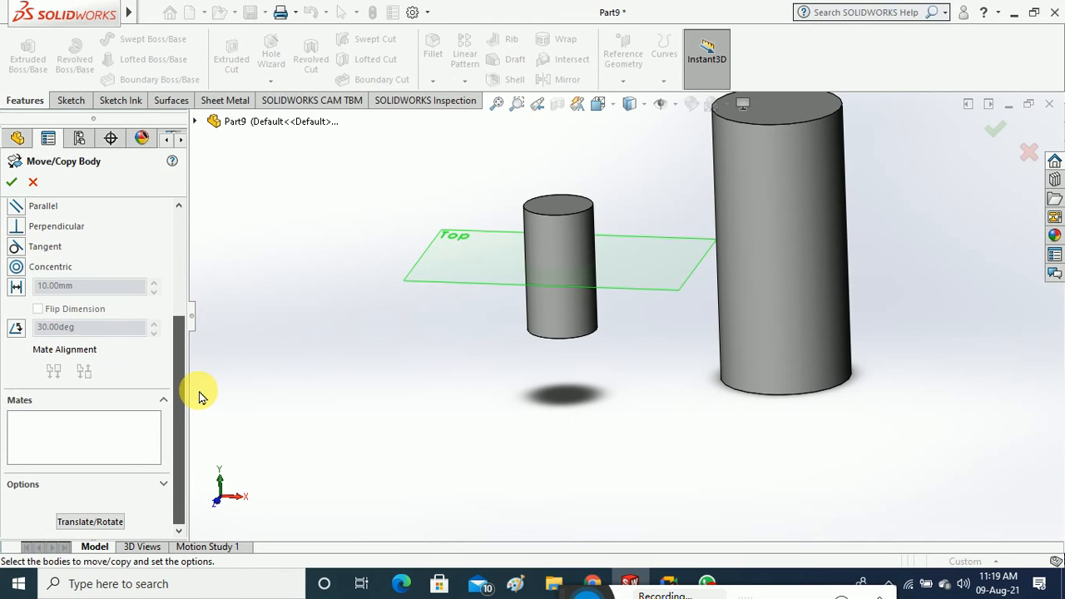
click(163, 485)
drag(181, 403, 188, 281)
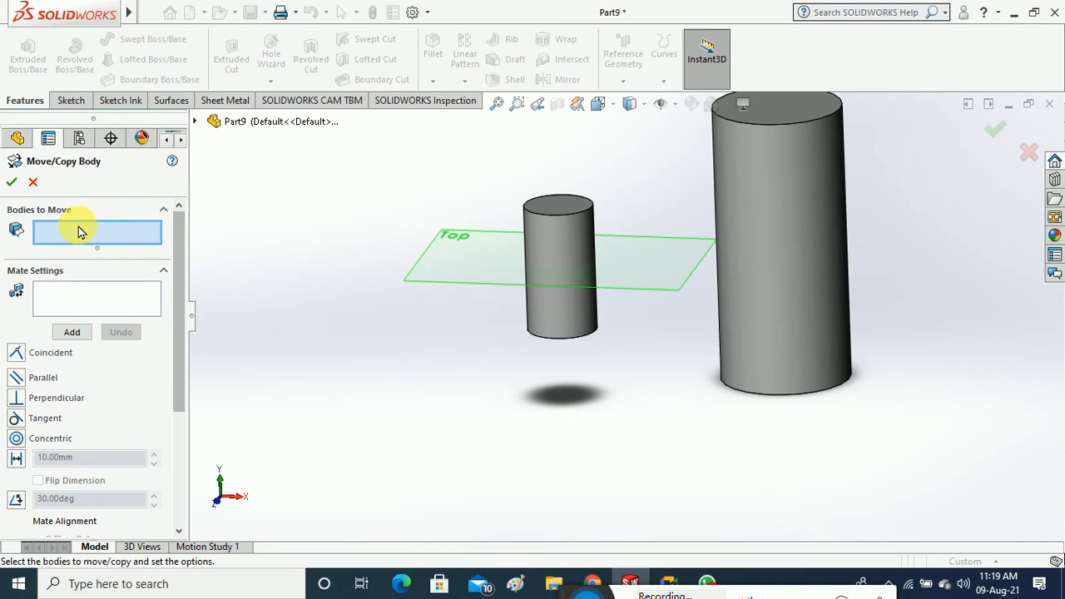
click(565, 253)
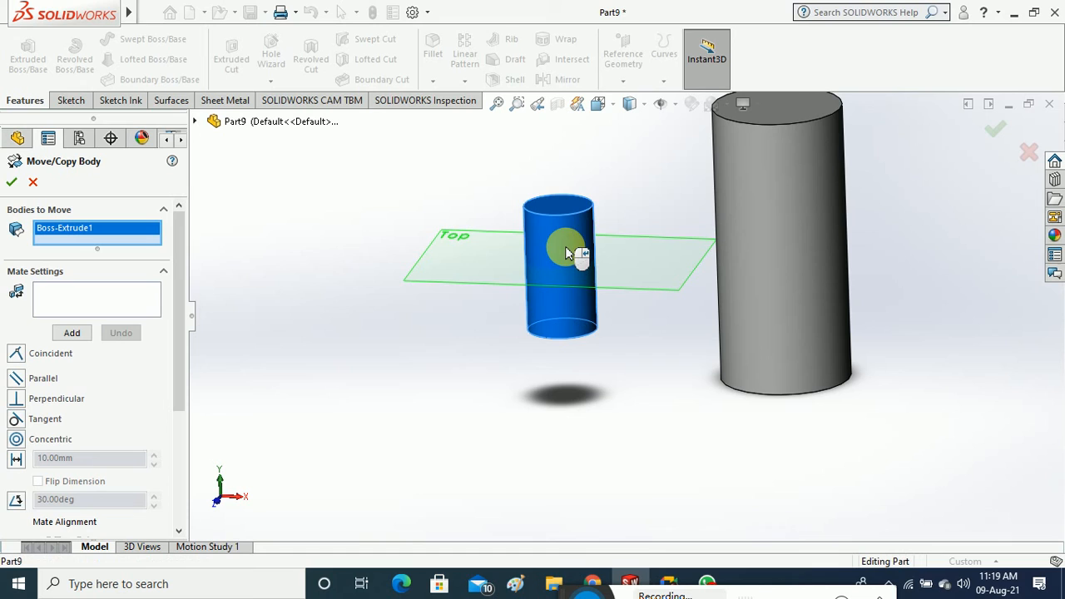
click(104, 305)
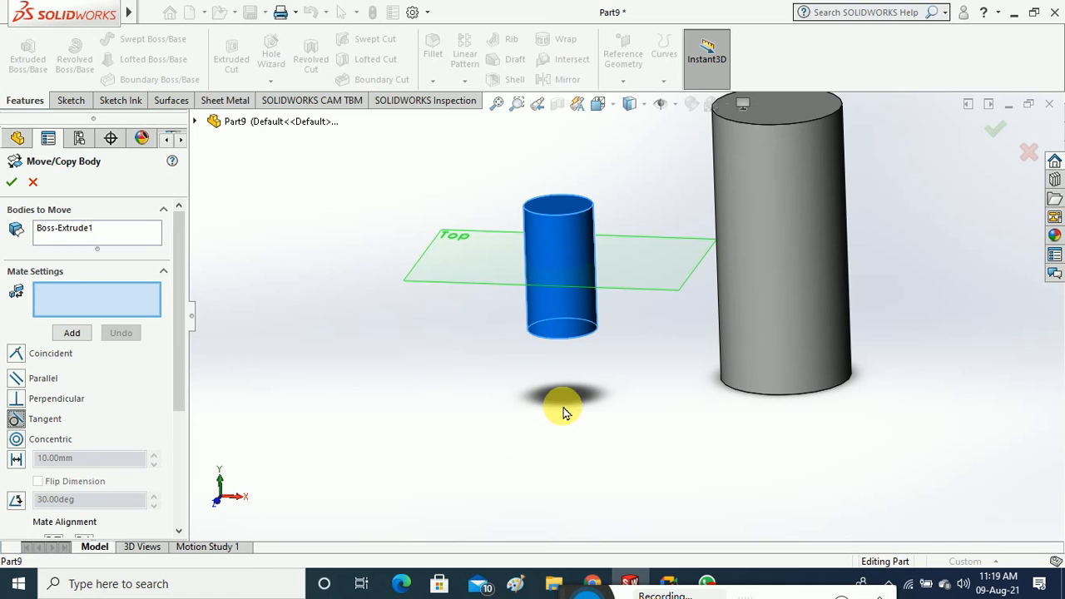
click(594, 213)
click(581, 240)
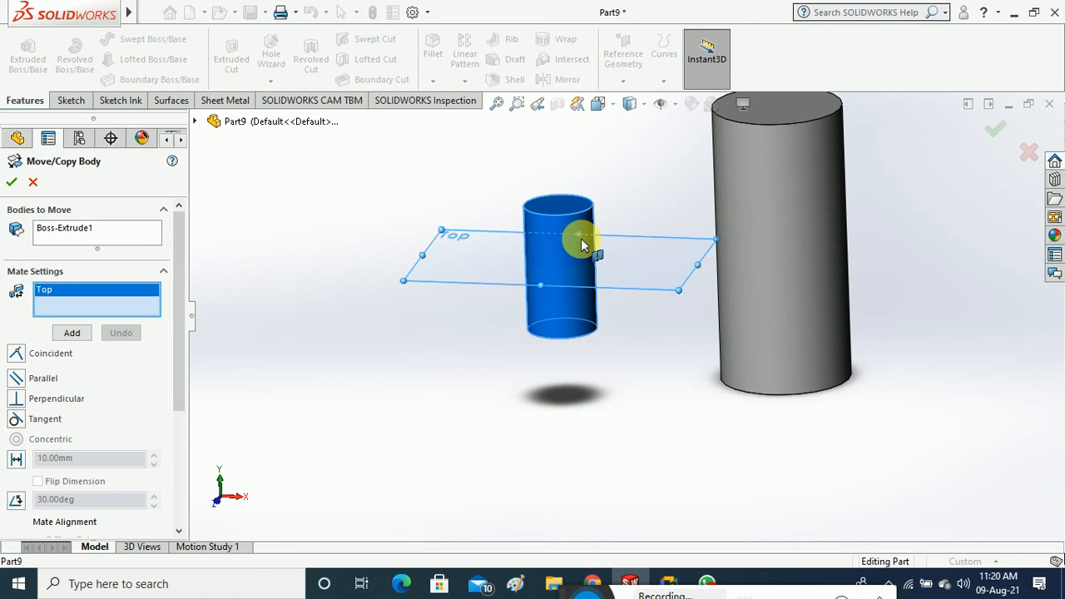
right_click(61, 293)
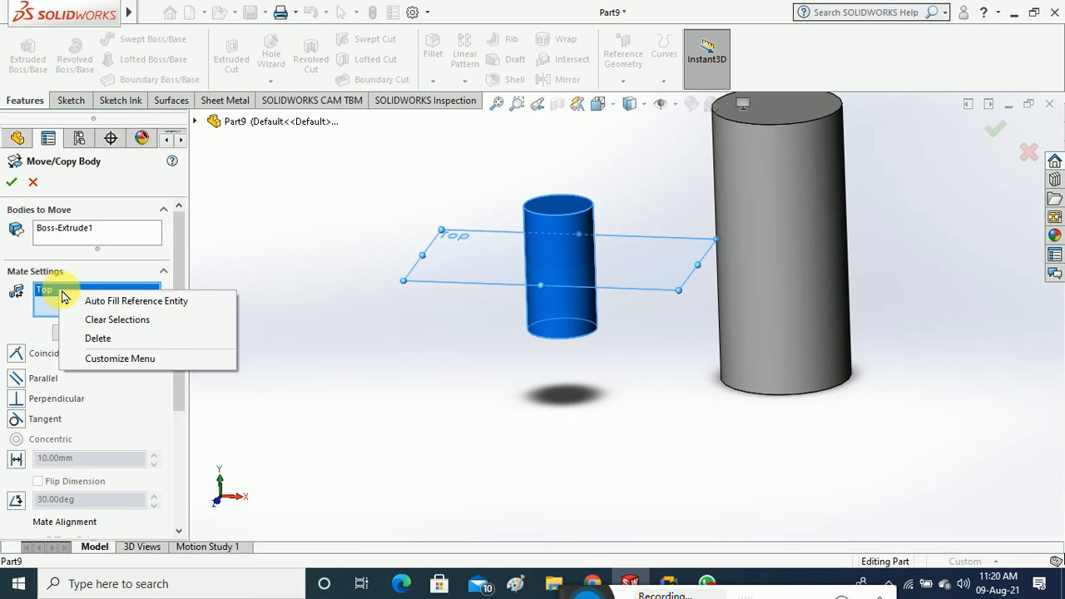
click(81, 300)
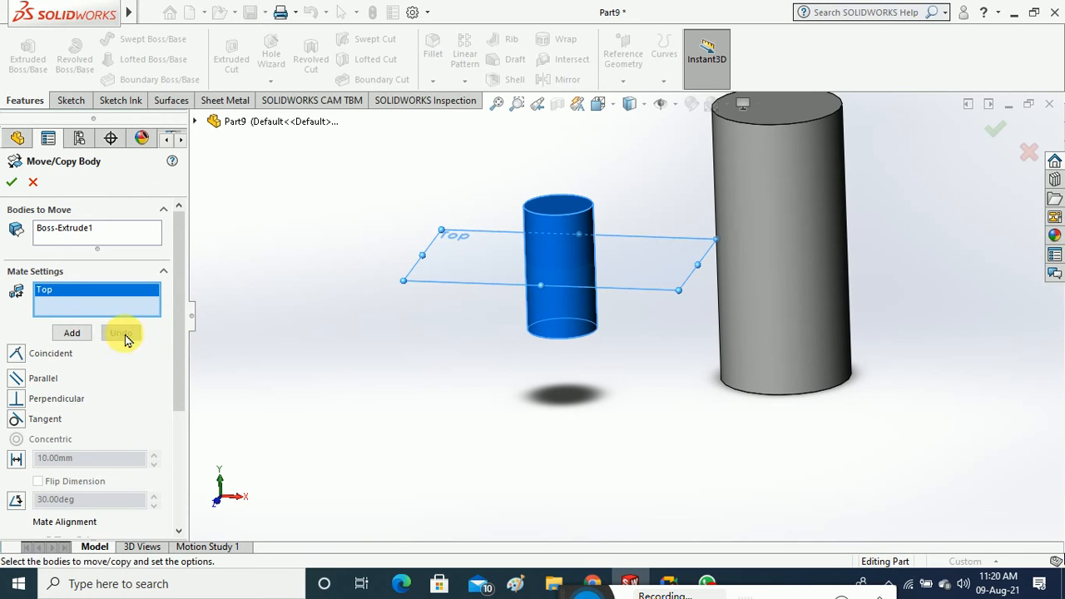
right_click(49, 293)
click(80, 331)
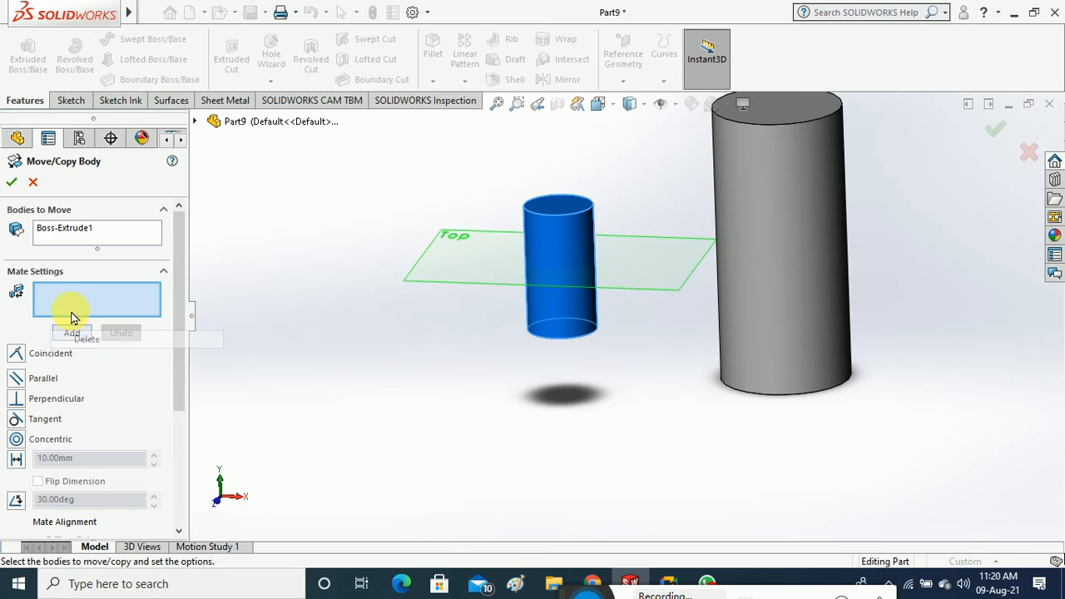
Try a concentric mate between the small cylinder's side face and the large cylinder's side face
click(580, 231)
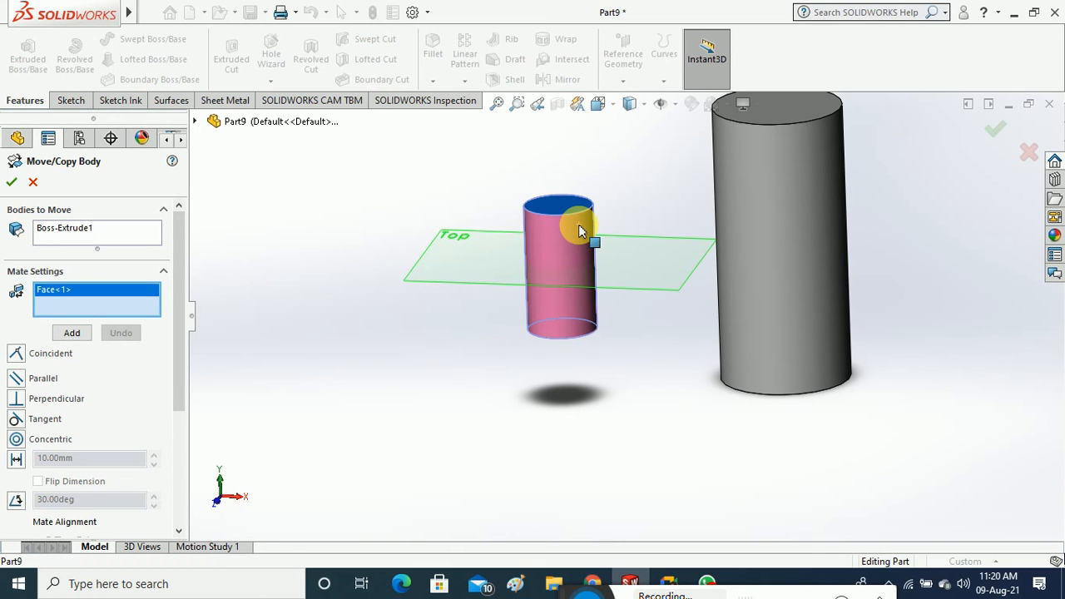
click(807, 193)
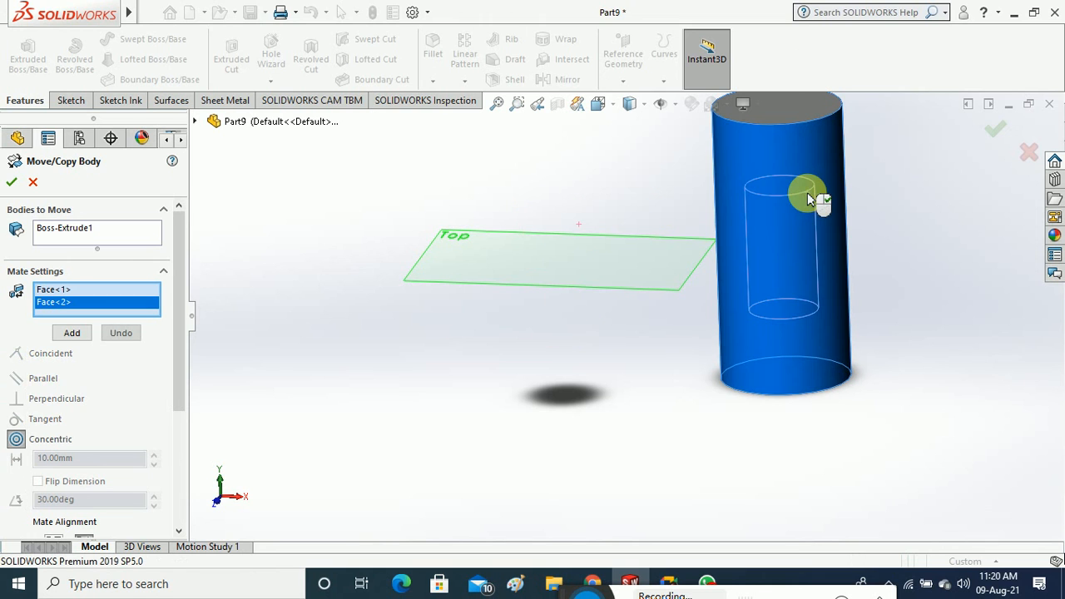
middle_drag(834, 283, 727, 397)
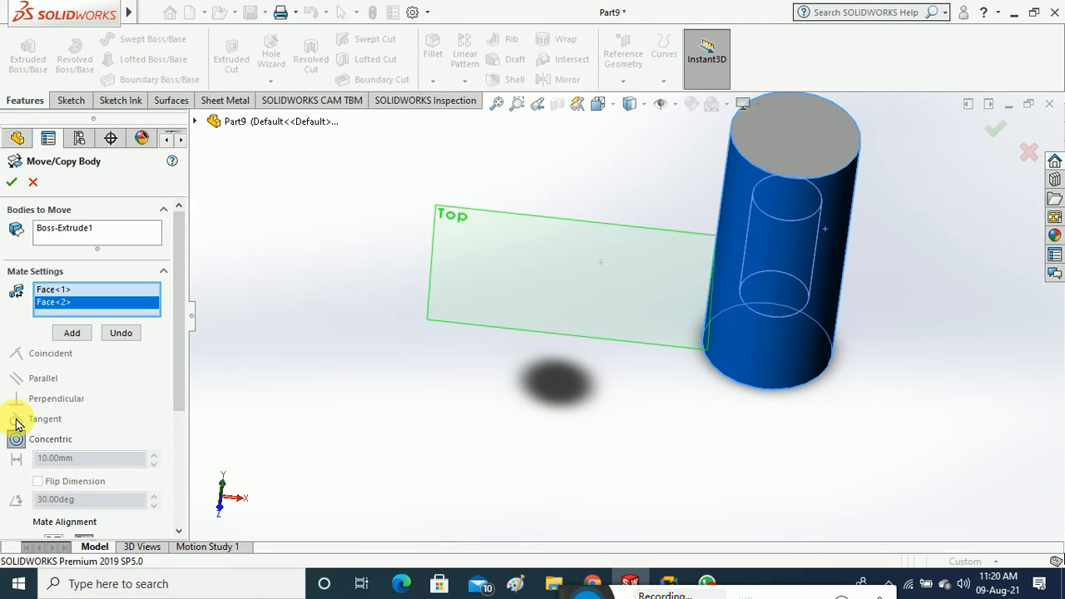
Clear both faces from the mate settings and close the Move/Copy Body operation
right_click(79, 310)
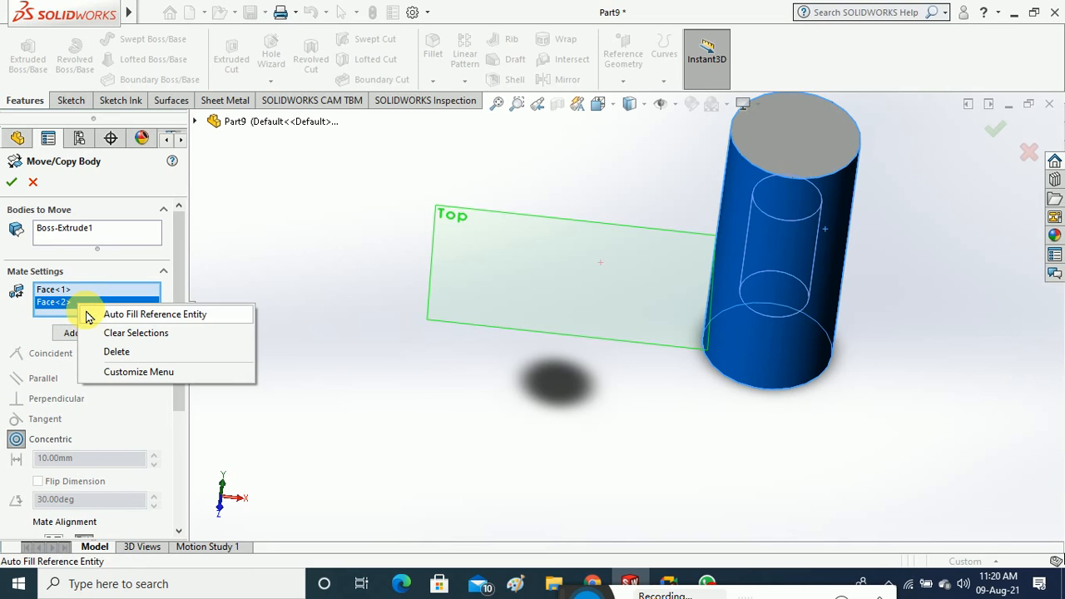
click(92, 315)
right_click(72, 307)
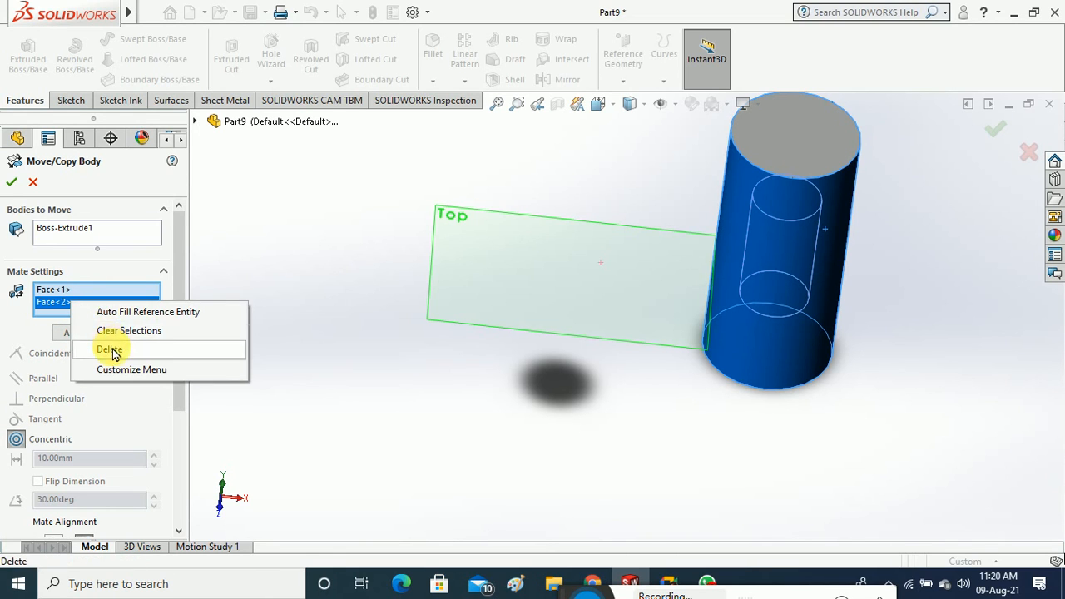
click(101, 350)
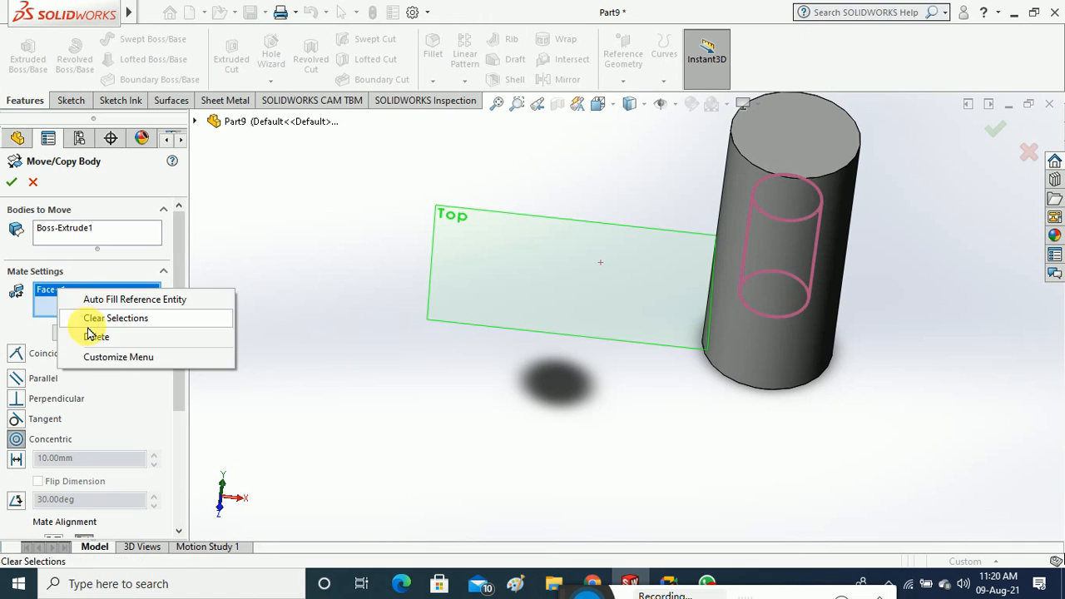
click(90, 319)
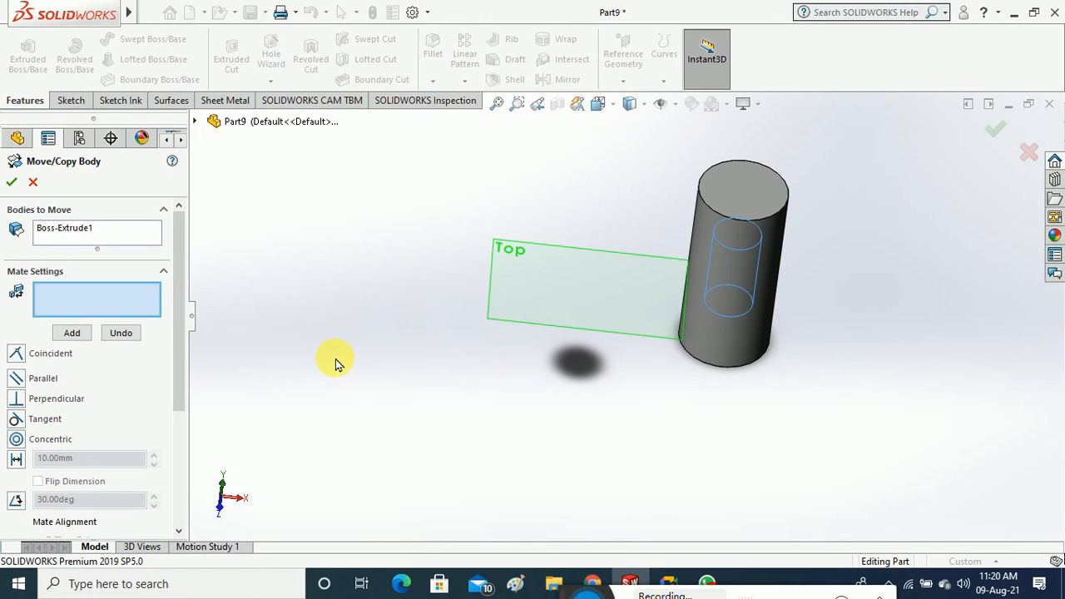
click(11, 182)
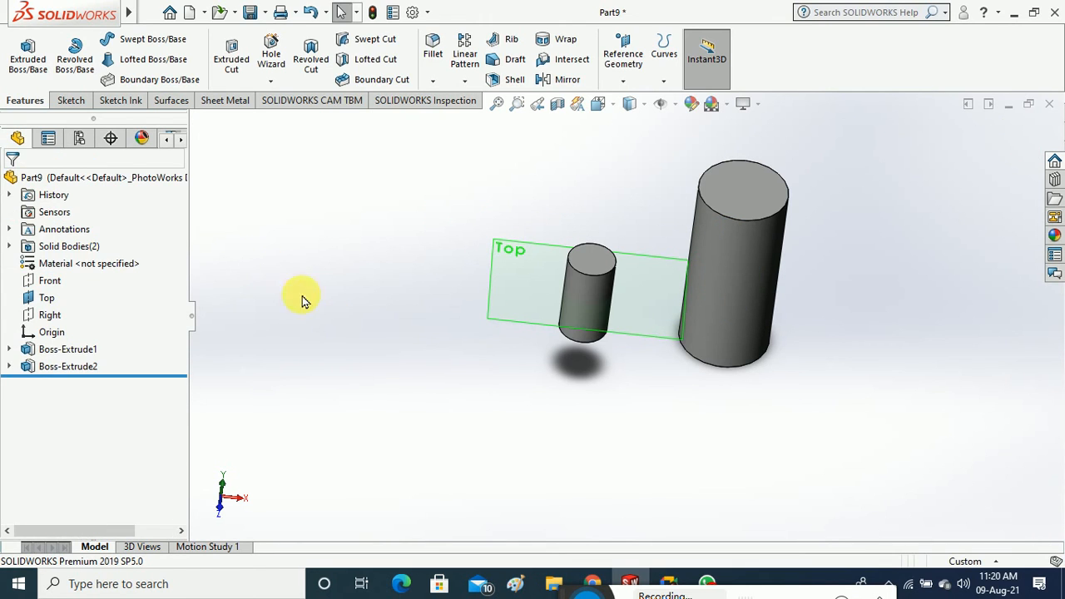
Start a new Move/Copy Body operation and choose the large cylinder as the body to move
middle_drag(371, 347, 368, 296)
mouse_move(117, 15)
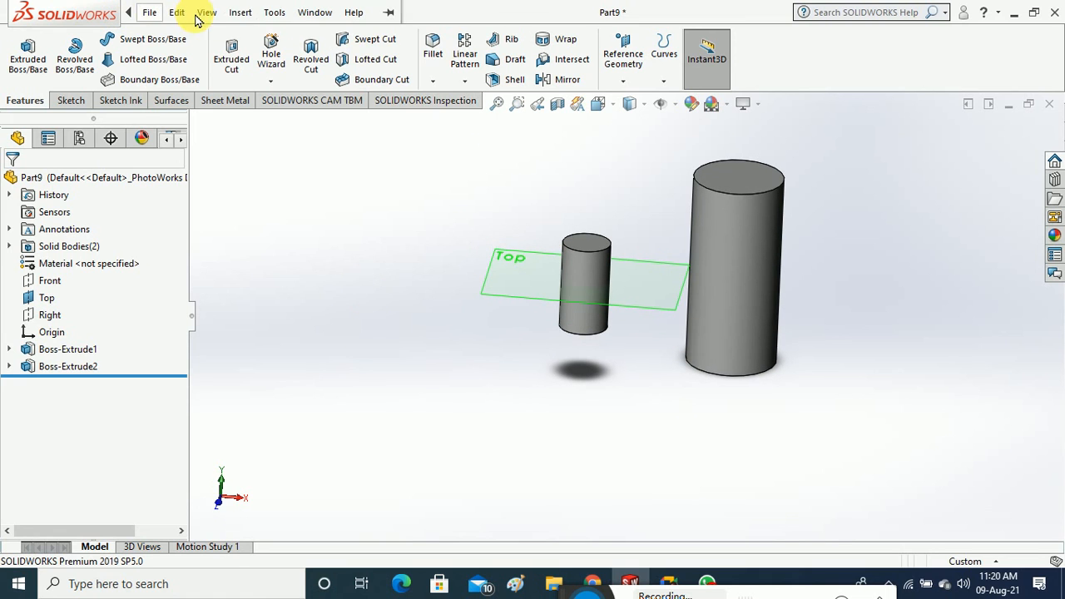
click(274, 12)
mouse_move(240, 12)
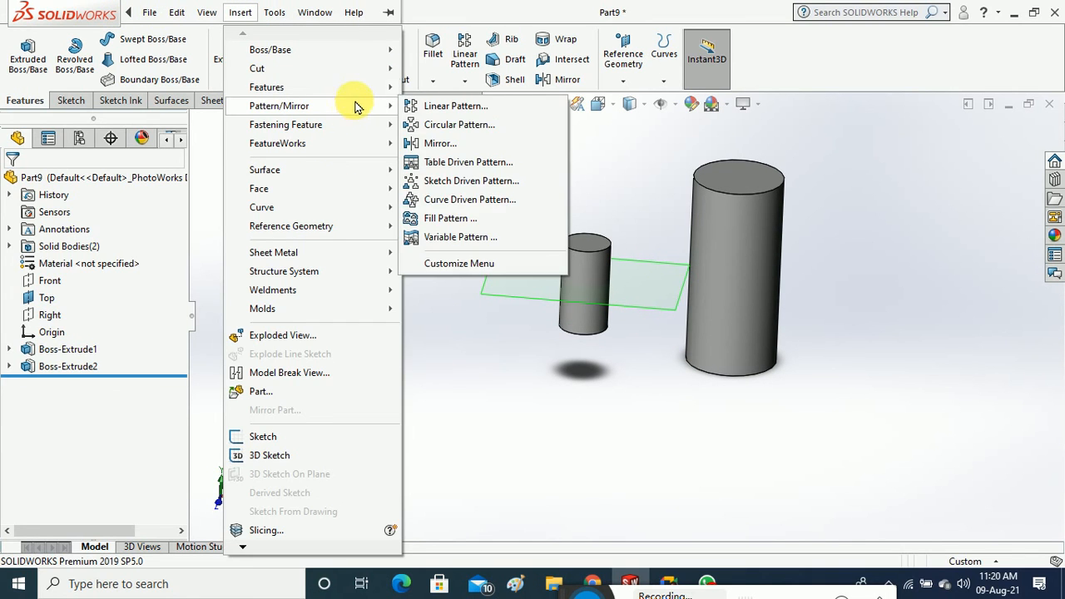
mouse_move(360, 87)
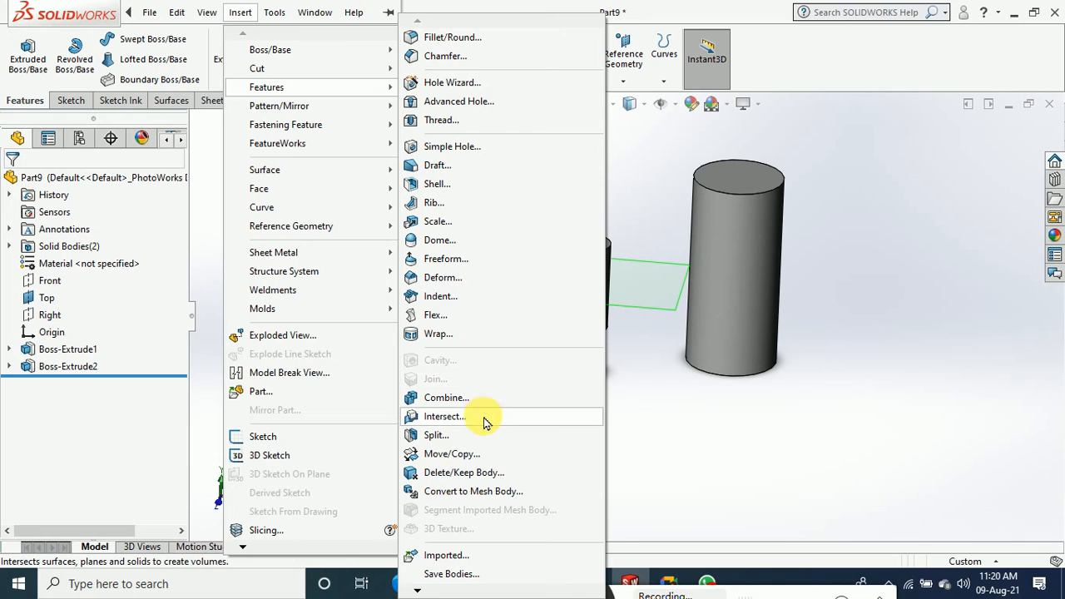
click(488, 453)
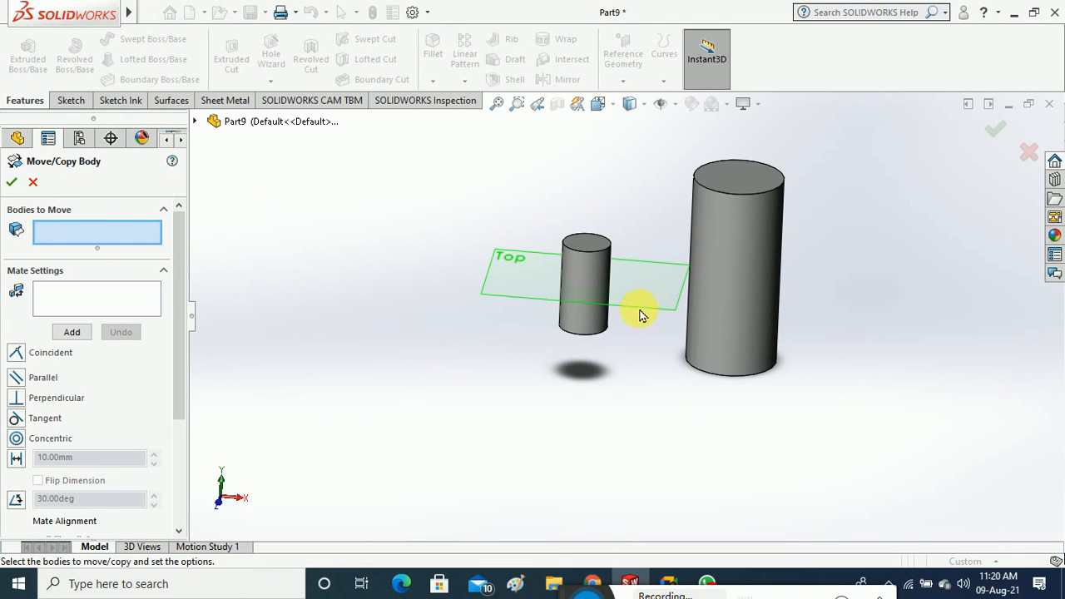
click(740, 278)
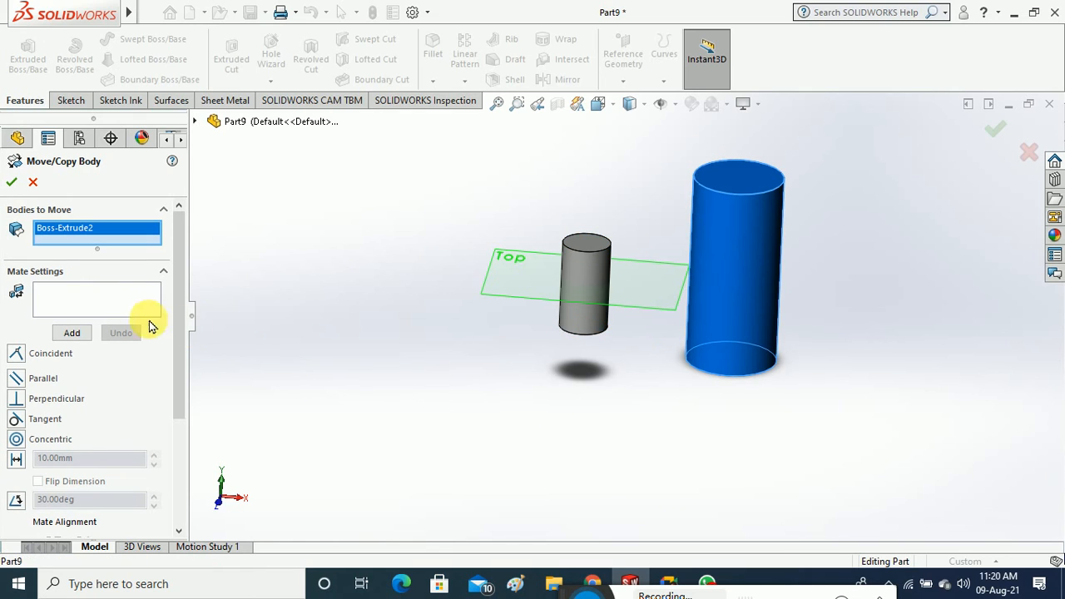
Try a tangent mate between the small and large cylinders' side faces, and clear the mate selection
click(105, 303)
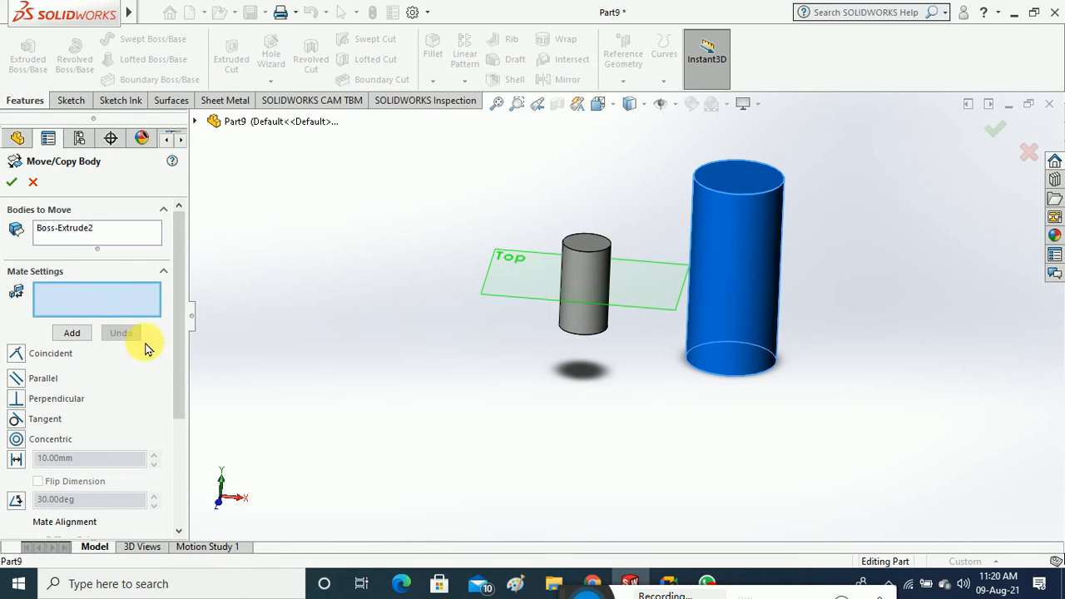
scroll(178, 350, down, 2)
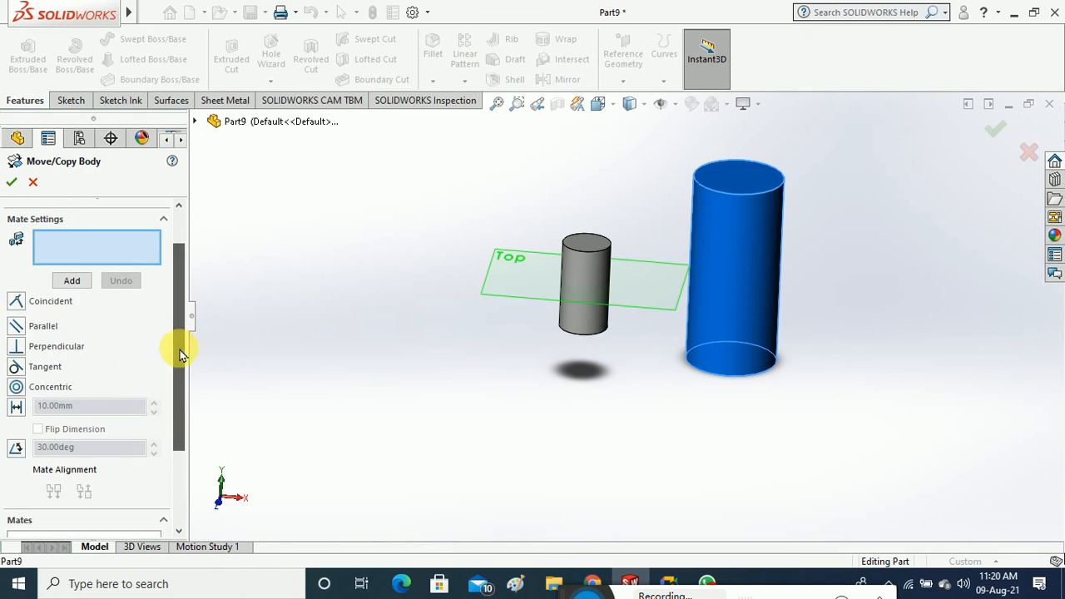
click(16, 371)
click(53, 493)
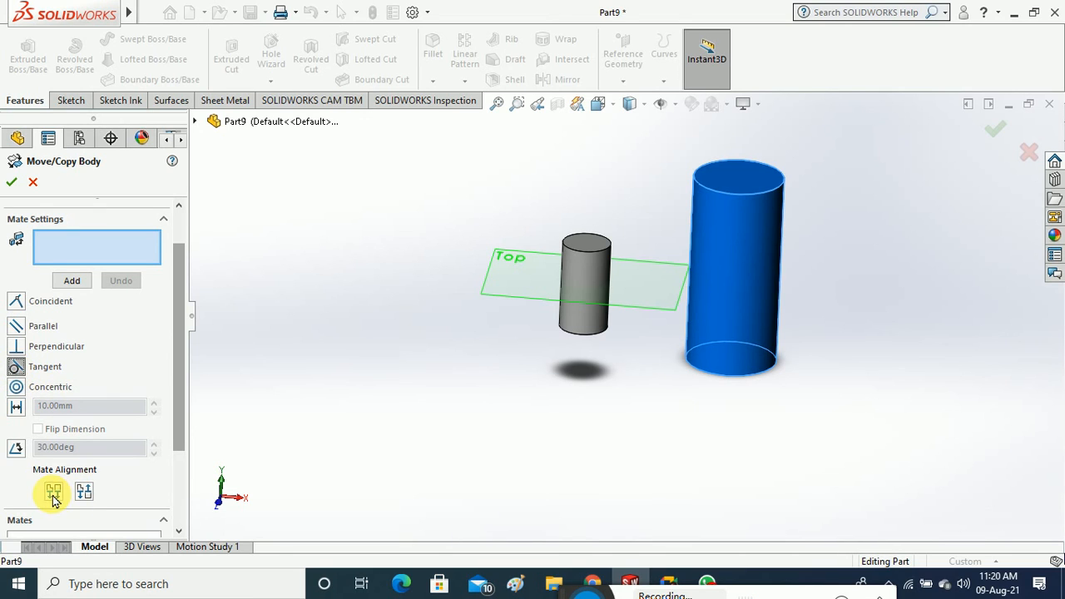
click(586, 275)
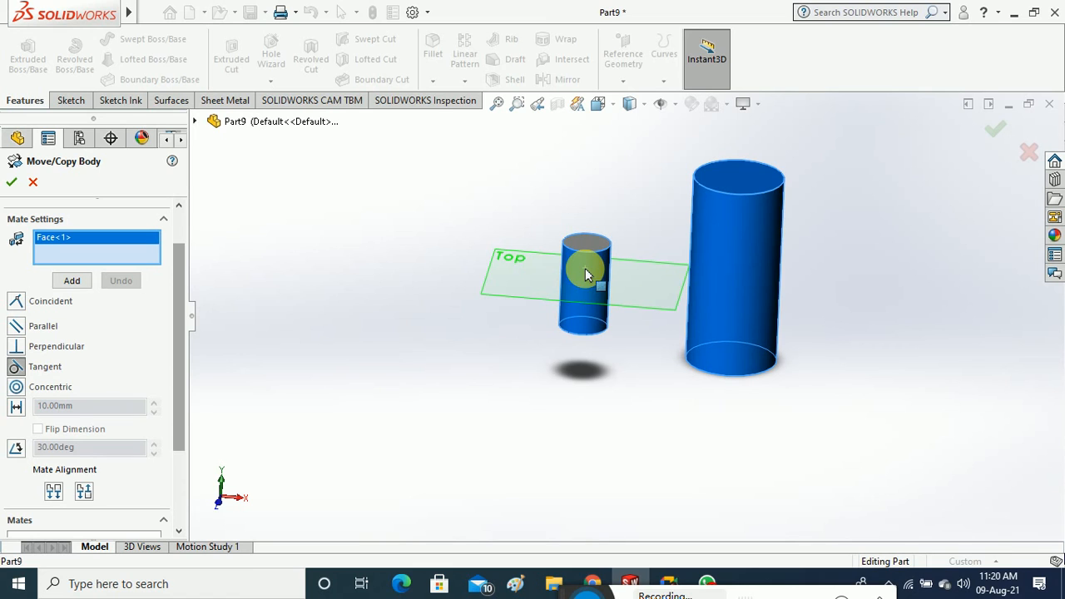
click(751, 267)
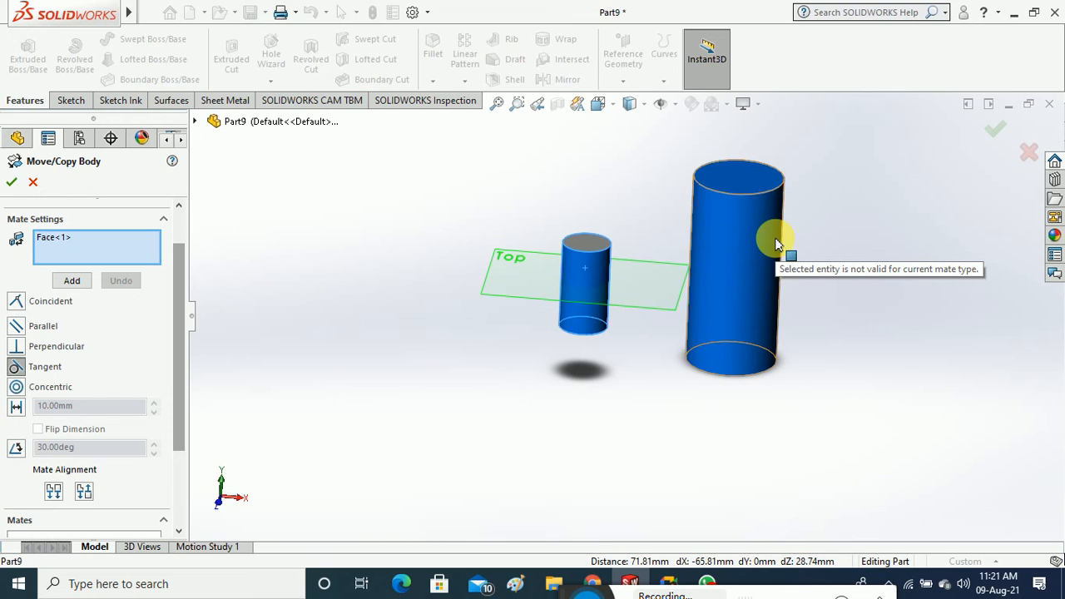
right_click(73, 247)
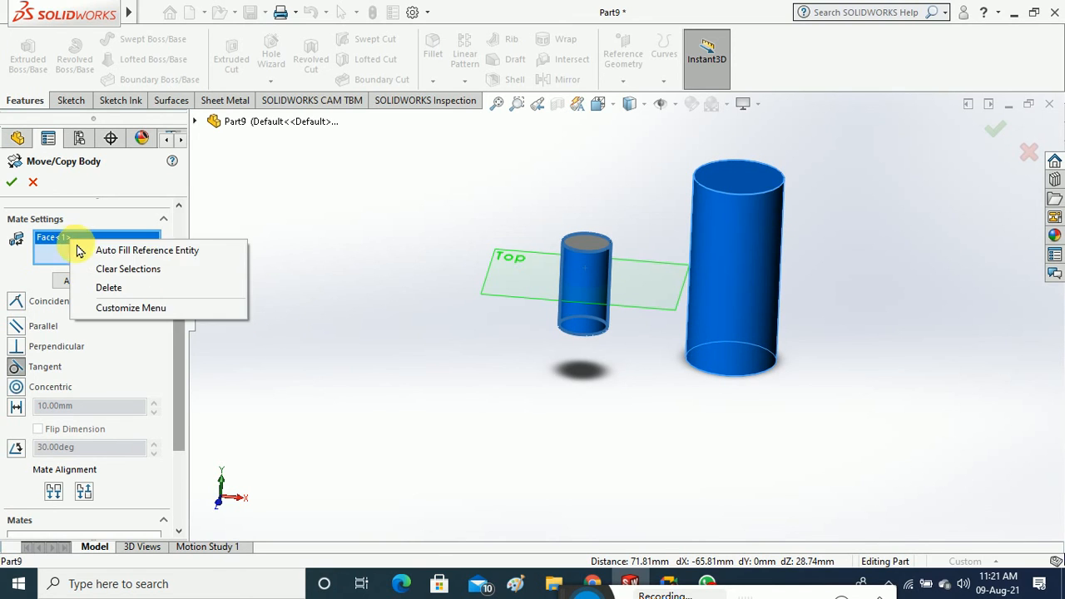
click(79, 252)
right_click(65, 240)
click(91, 266)
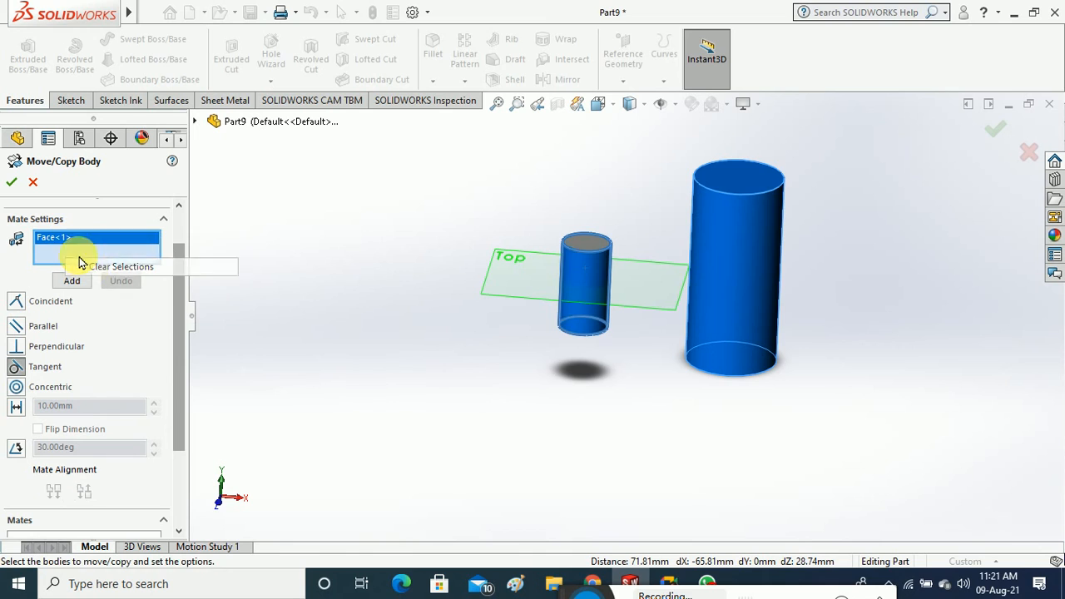
Try a concentric mate between the two cylinders' top circular edges, toggle its alignment, and clear the mate selection
click(584, 257)
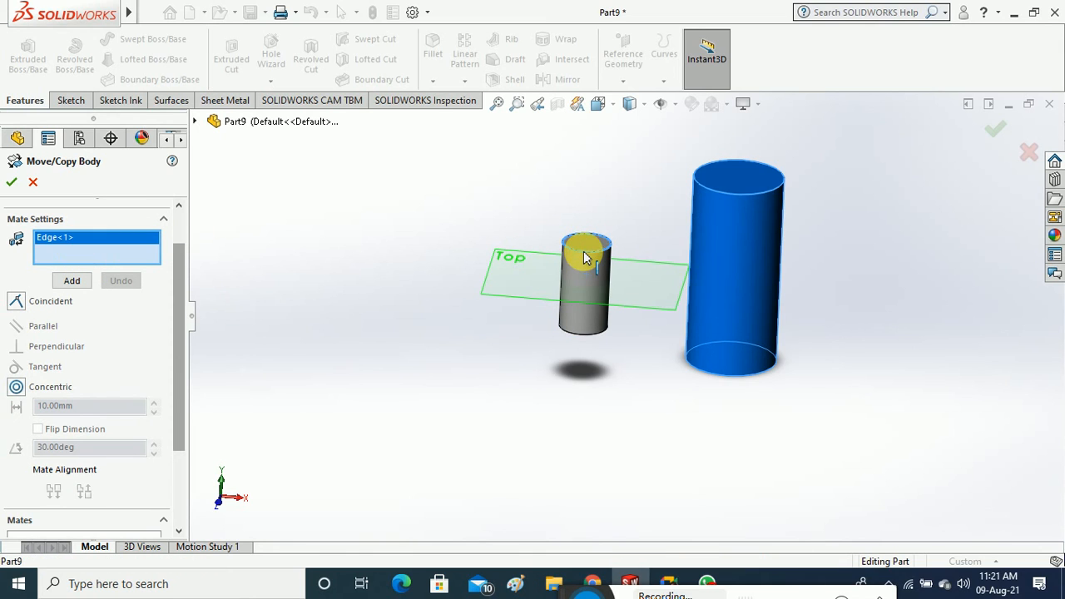
click(700, 192)
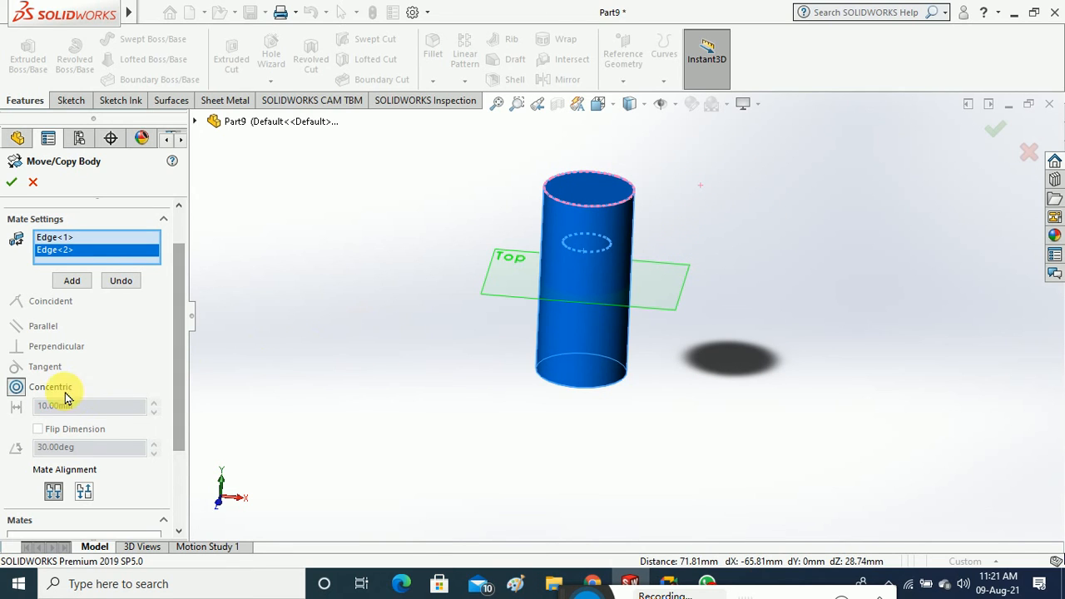
click(85, 492)
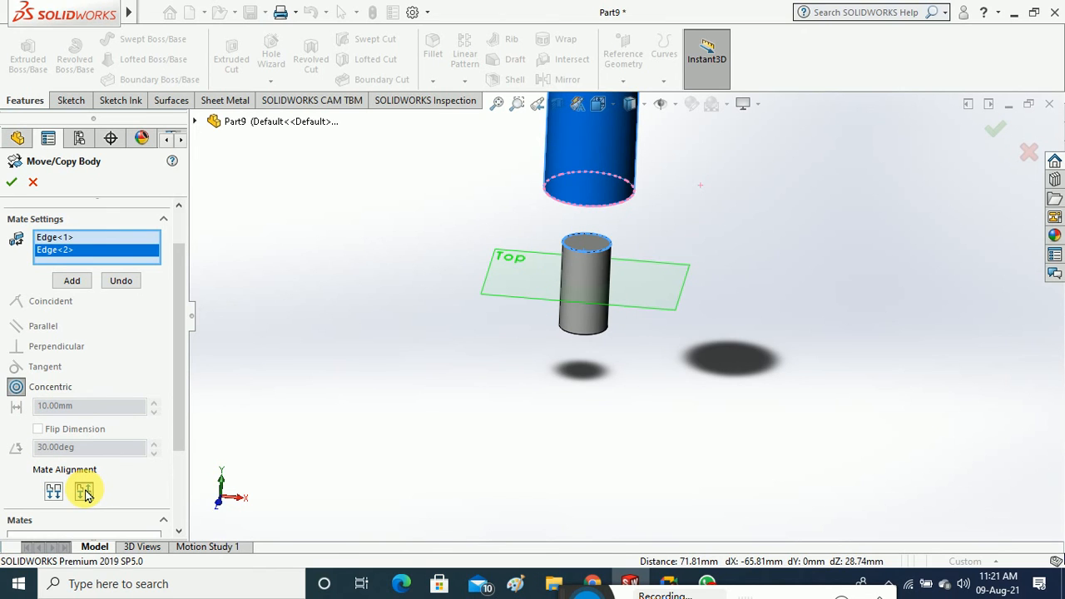
click(85, 493)
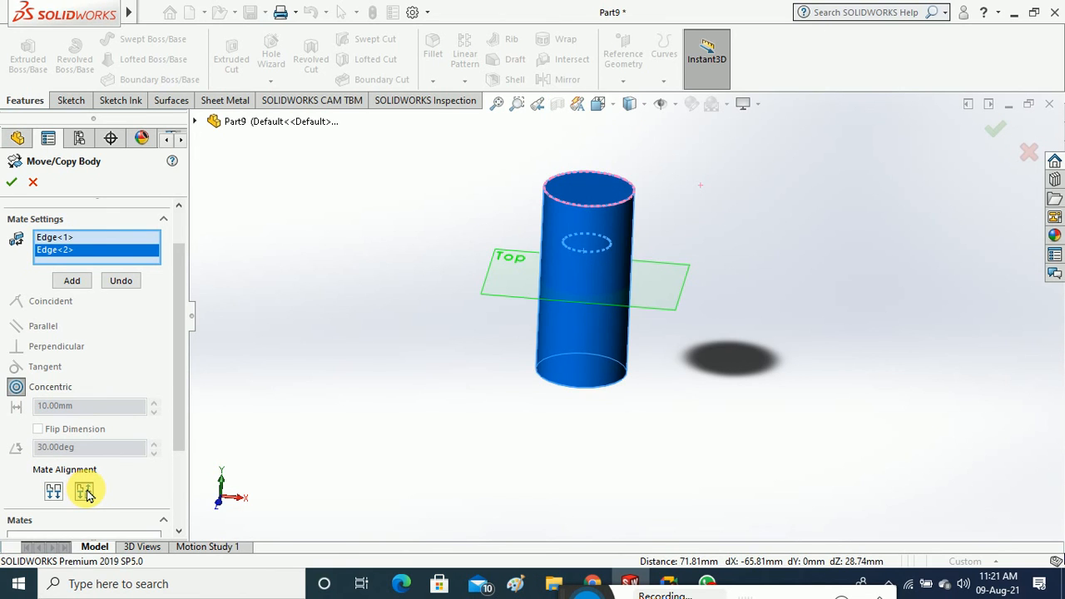
right_click(60, 256)
click(122, 281)
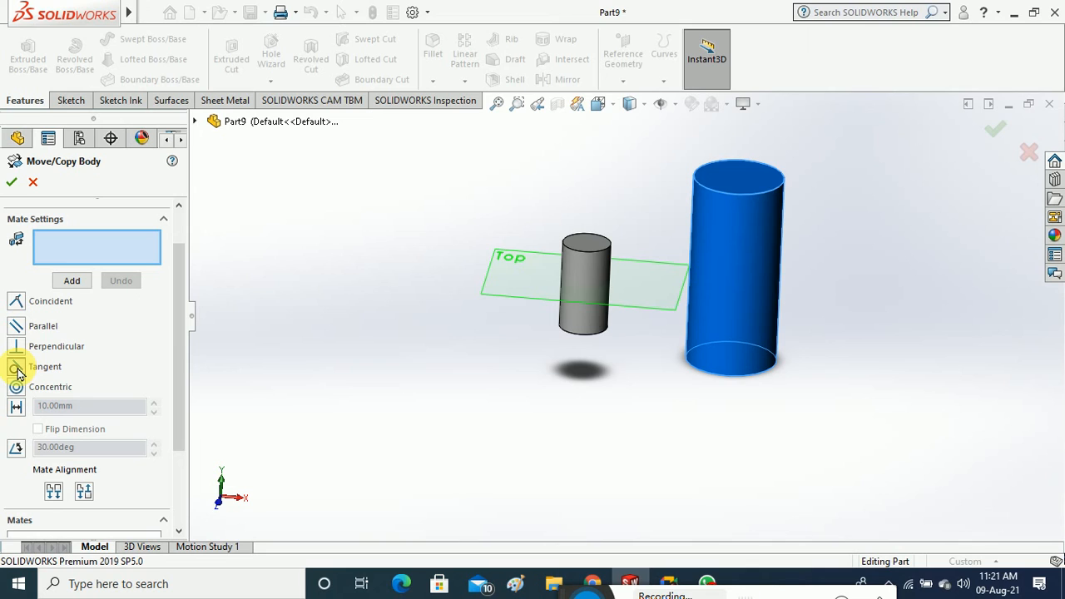
Try mating the top edges of both cylinders again, and cancel the Move/Copy Body operation
click(611, 238)
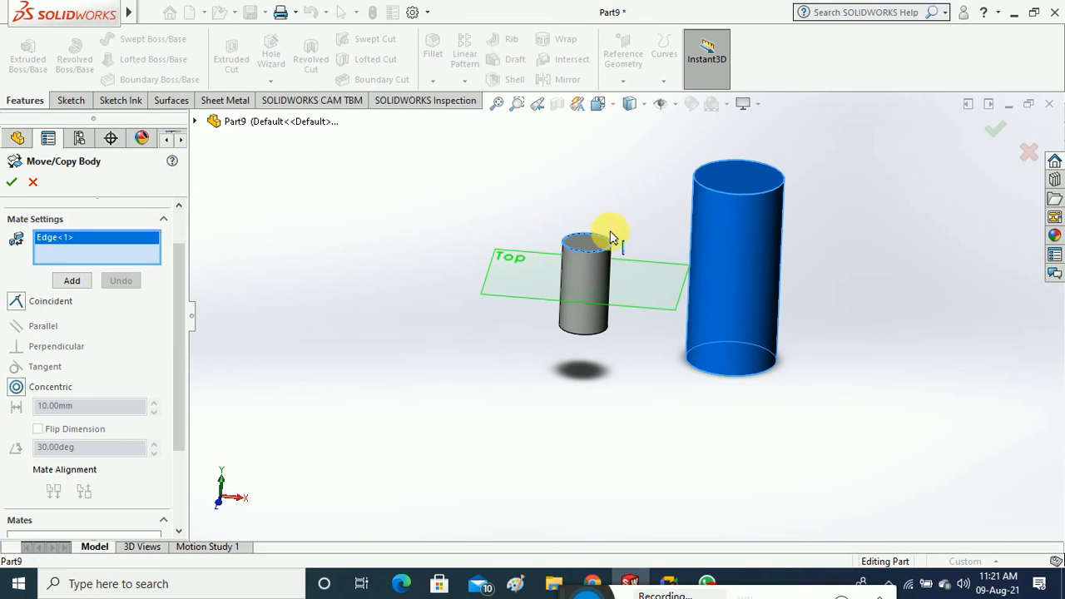
click(705, 193)
middle_drag(706, 193, 701, 297)
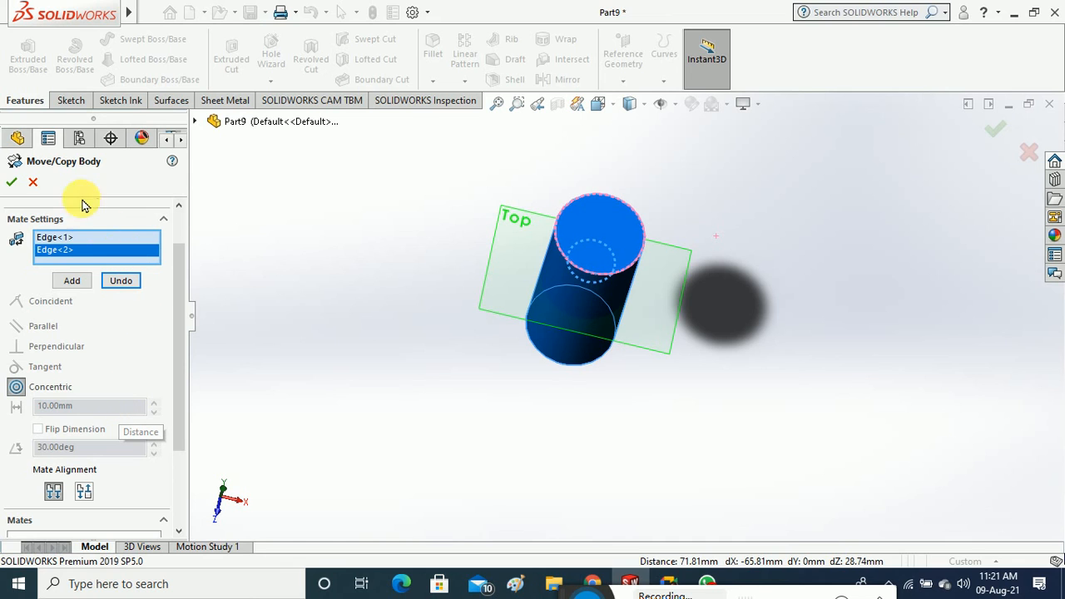
click(34, 184)
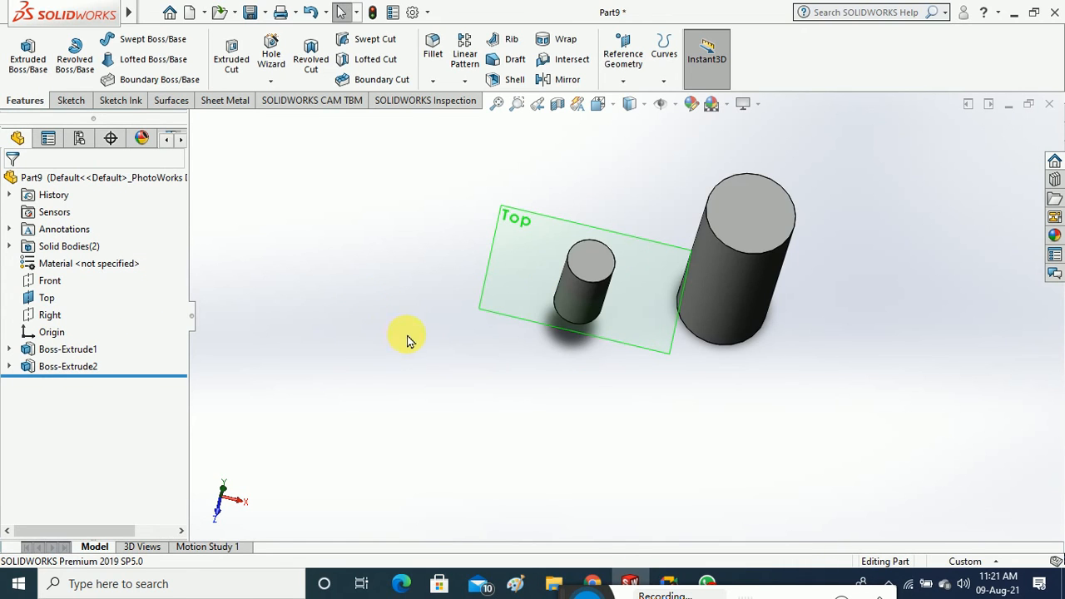
Delete the large cylinder's extrusion and its leftover circle sketch
middle_drag(405, 338, 381, 273)
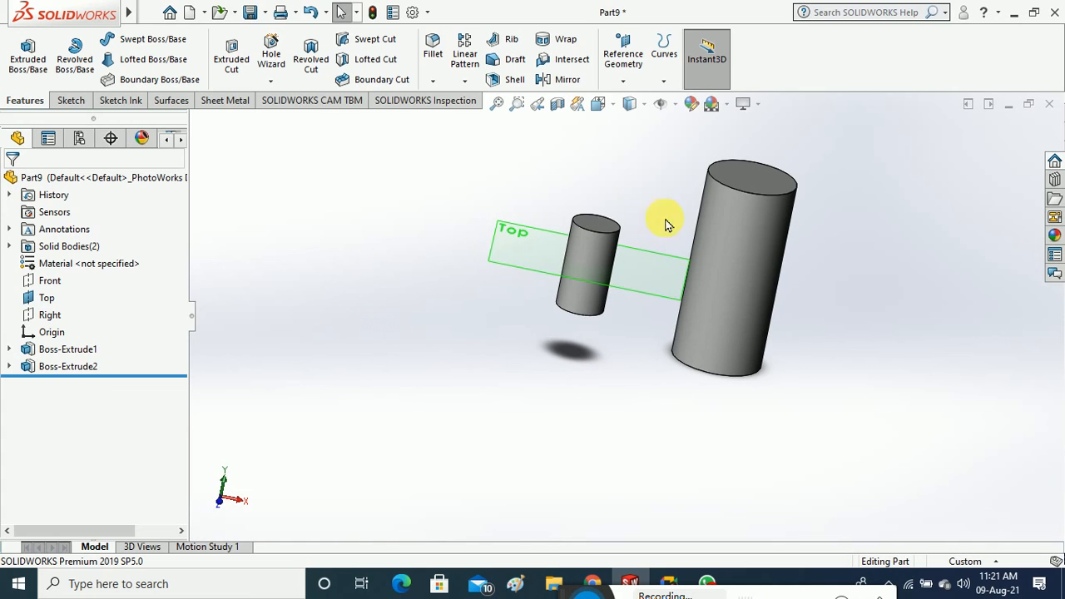
click(9, 367)
click(37, 369)
right_click(42, 367)
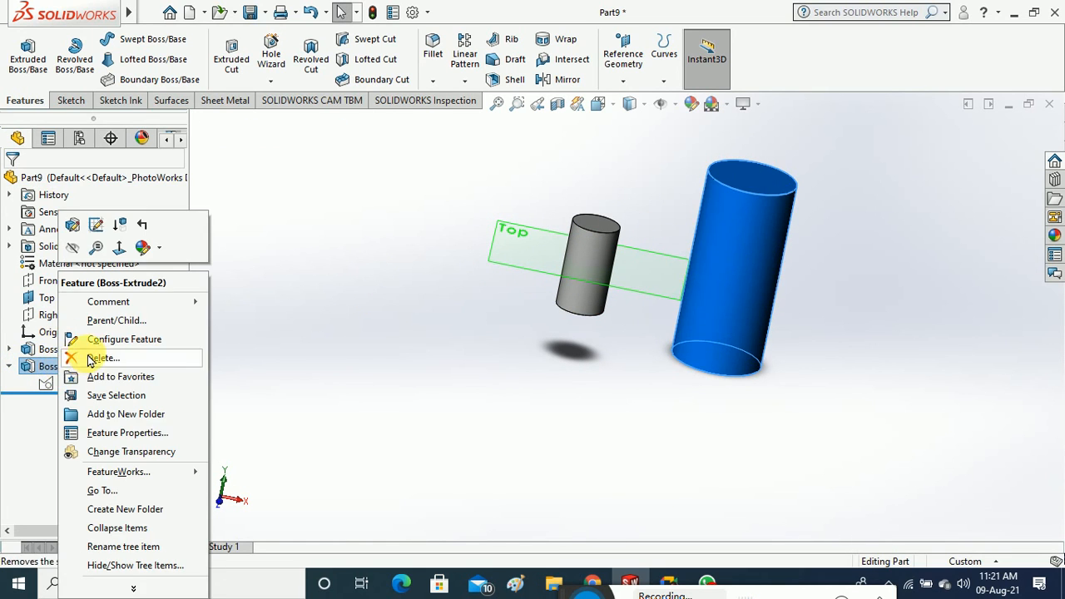
click(77, 356)
click(592, 194)
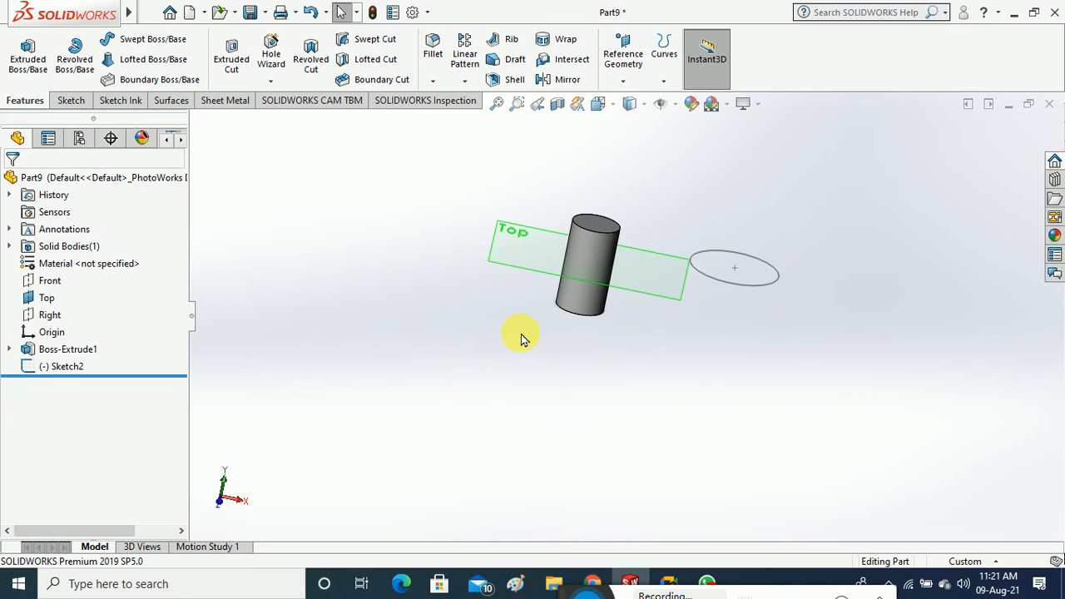
right_click(741, 287)
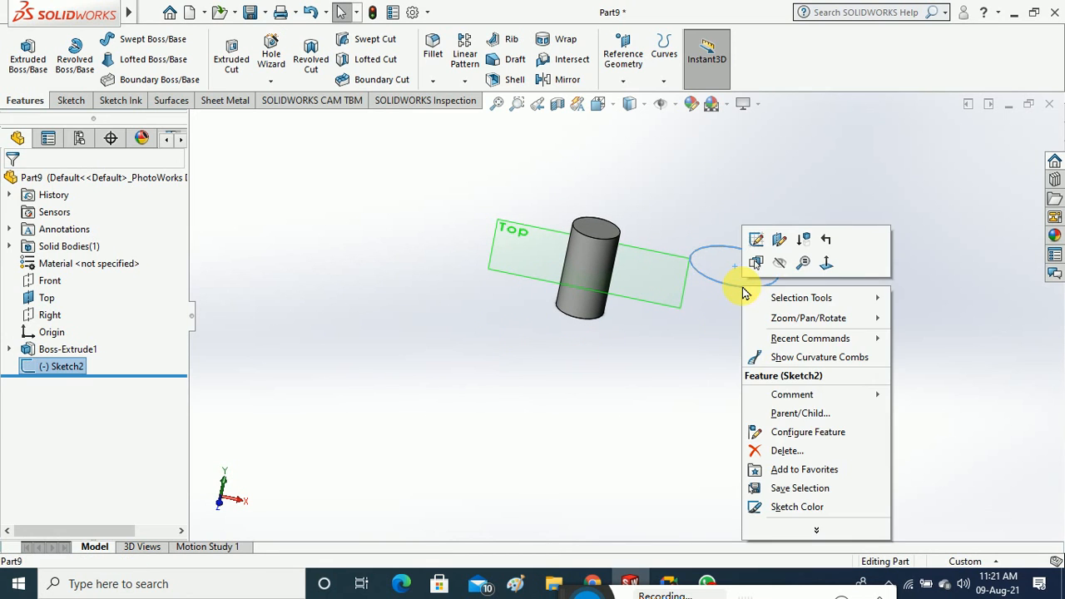
click(785, 447)
click(592, 194)
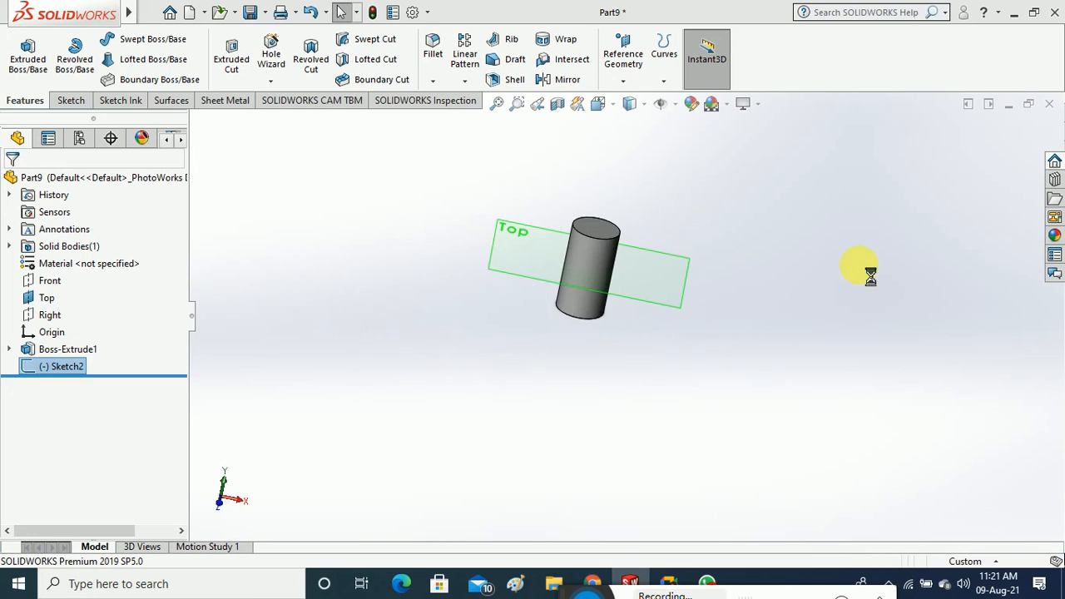
Start a sketch on the Top plane and draw a wavy four-point spline running past the remaining cylinder
click(70, 100)
click(35, 68)
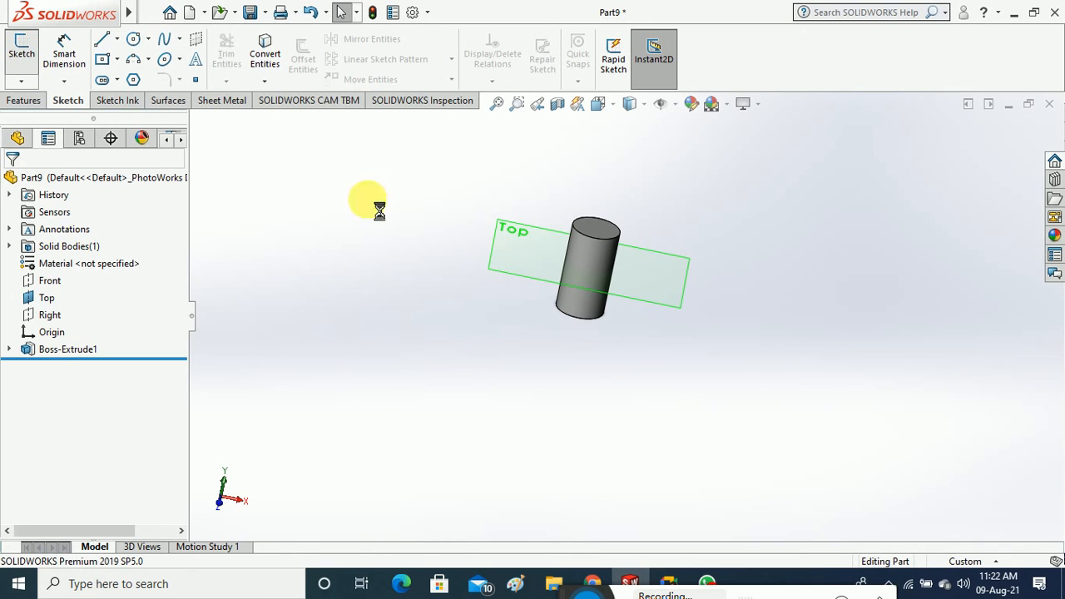
click(659, 312)
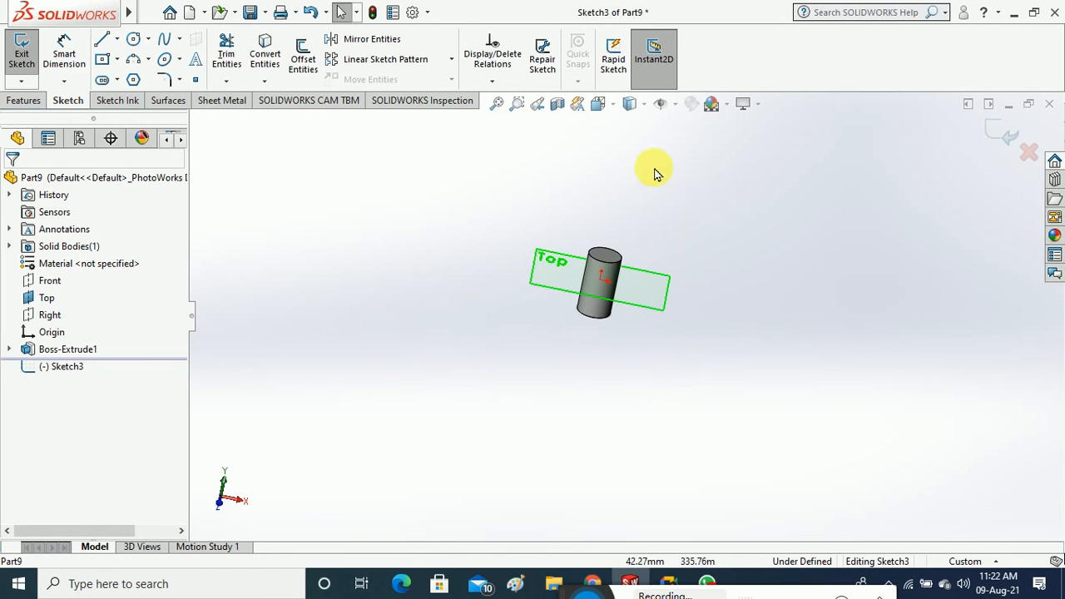
click(614, 104)
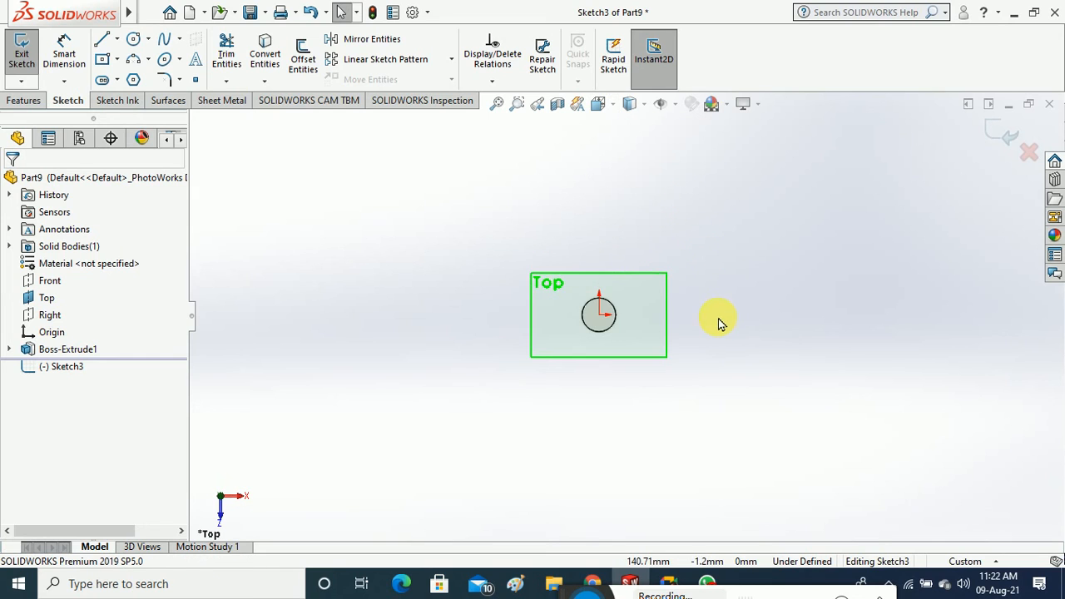
click(175, 42)
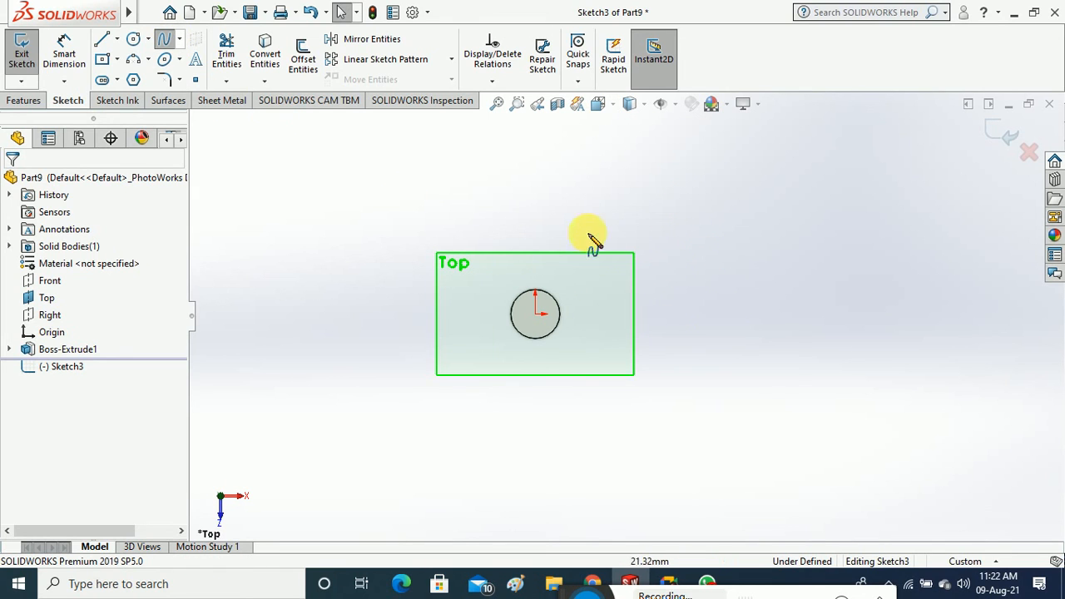
click(605, 193)
click(588, 286)
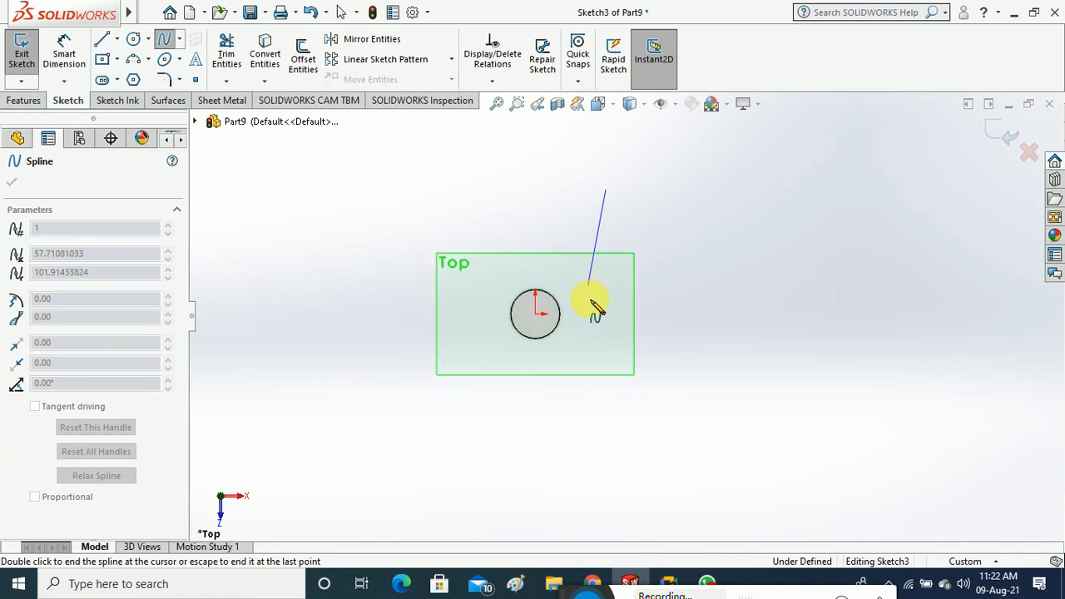
click(614, 372)
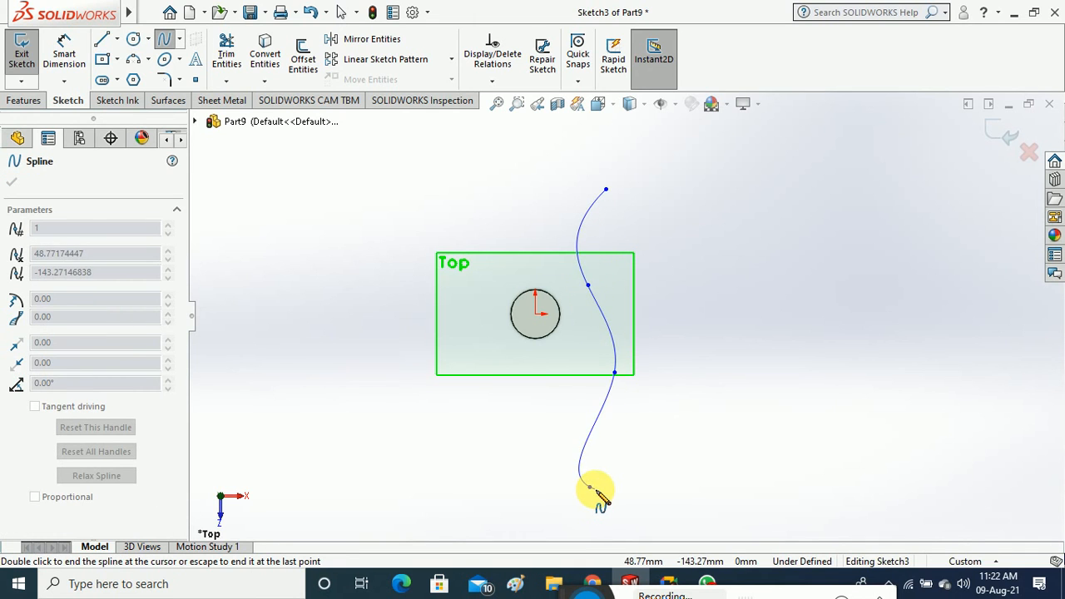
double_click(240, 215)
Close the spline into a profile with two horizontal lines and one vertical line on the side away from the cylinder, and exit the sketch
key(l)
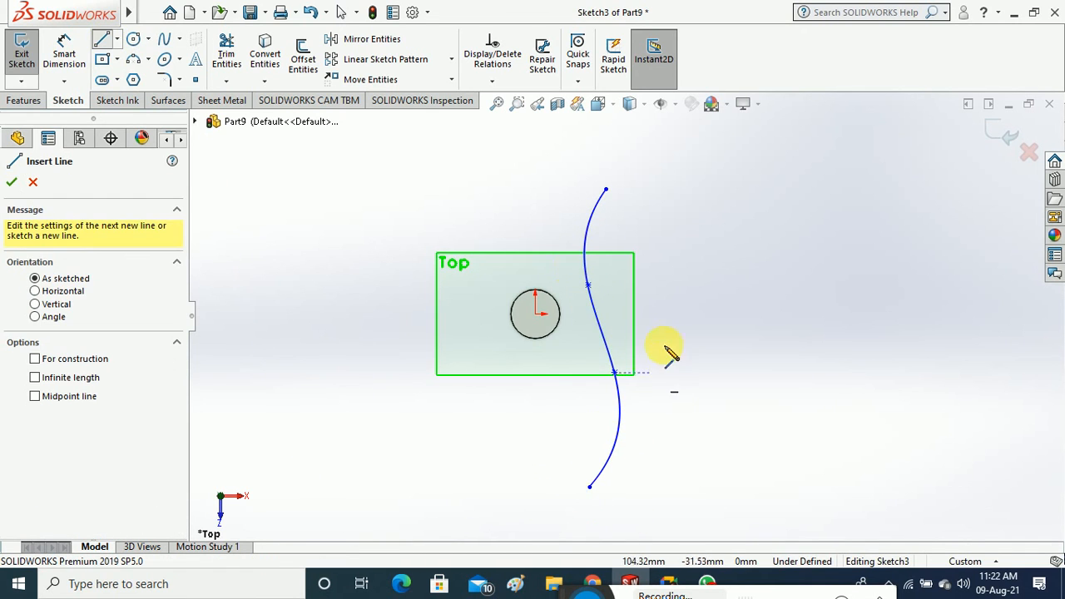
click(606, 189)
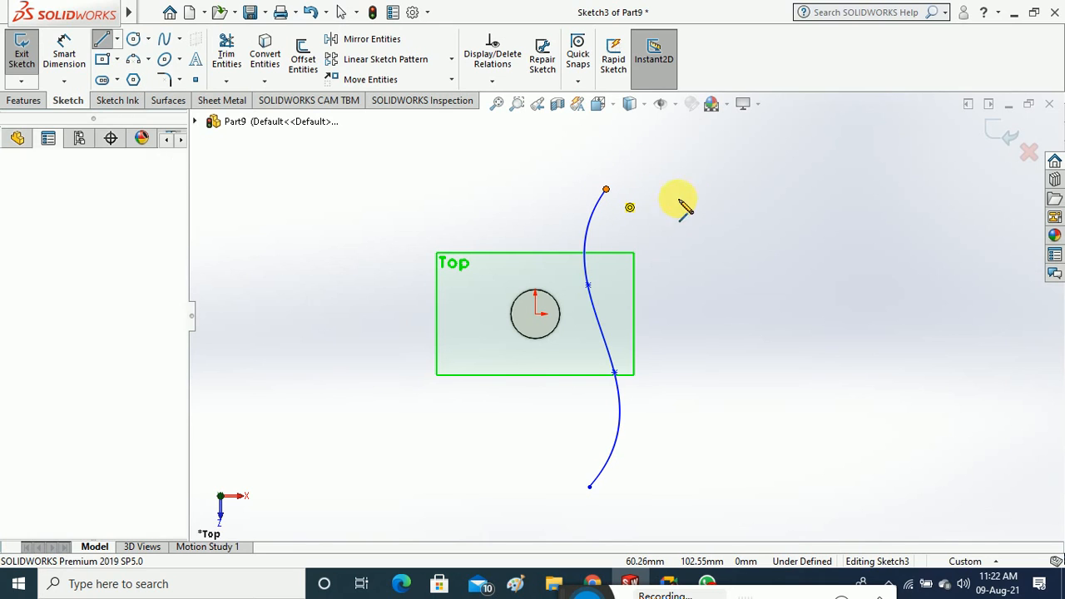
click(710, 189)
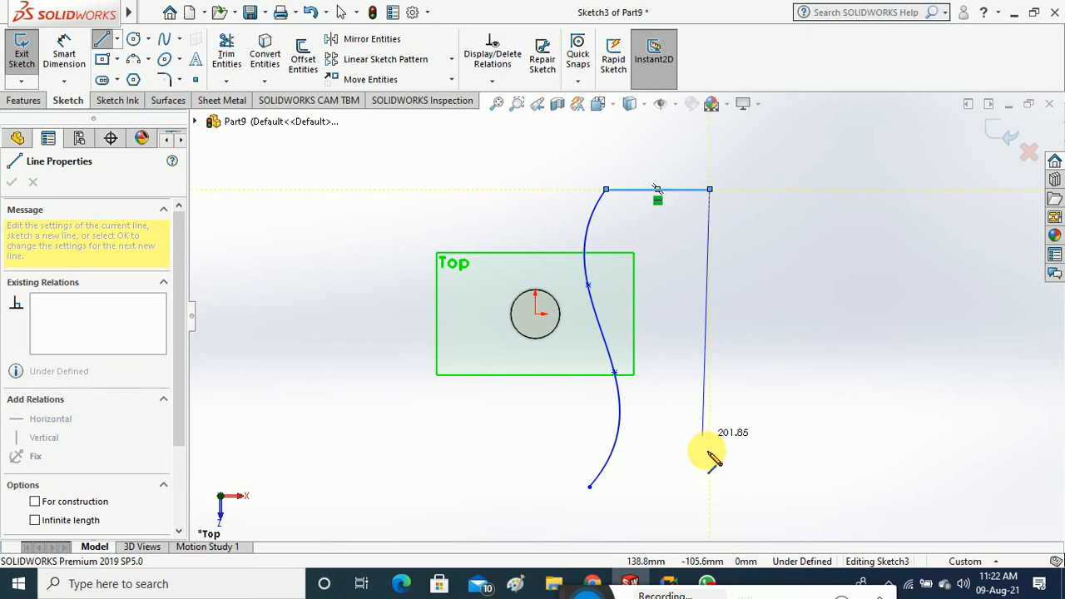
click(710, 487)
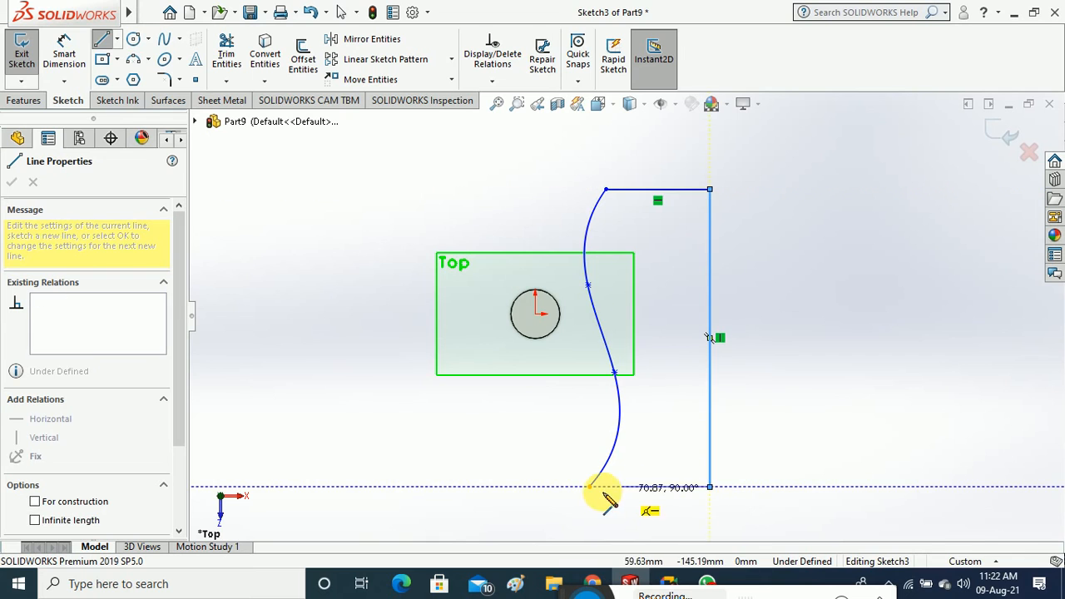
click(590, 487)
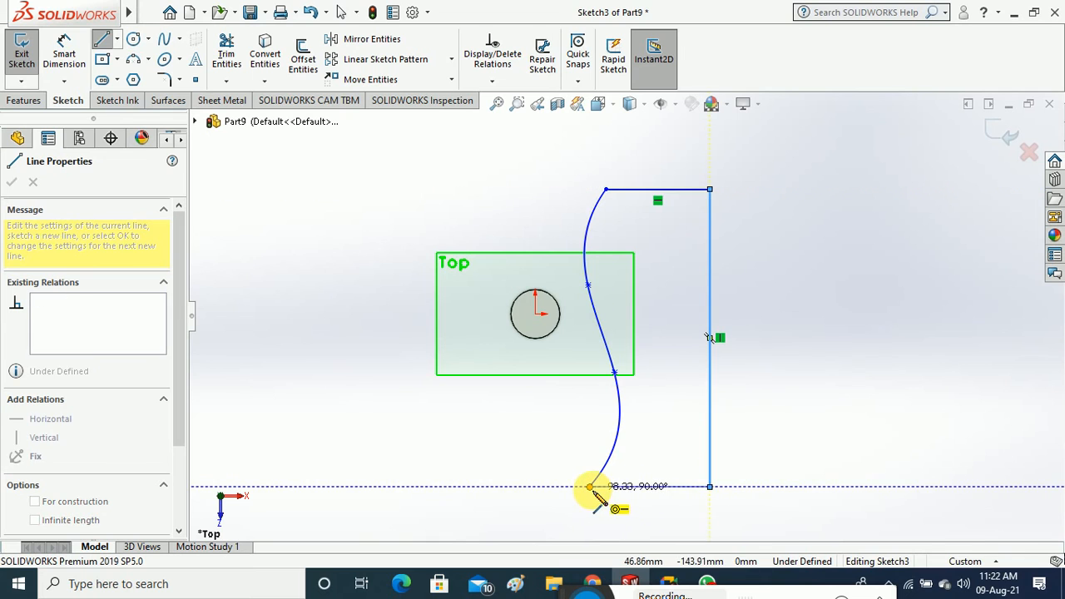
click(21, 52)
Extrude the closed wavy profile as a boss with a Mid Plane end condition and a 162 mm depth
middle_drag(381, 310, 325, 119)
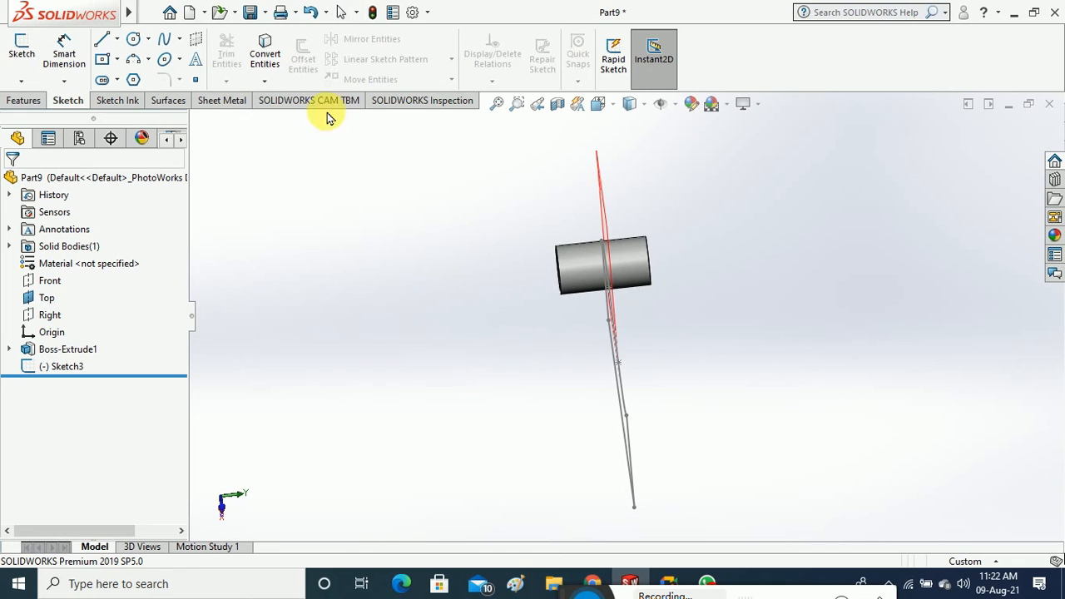
click(23, 100)
click(28, 54)
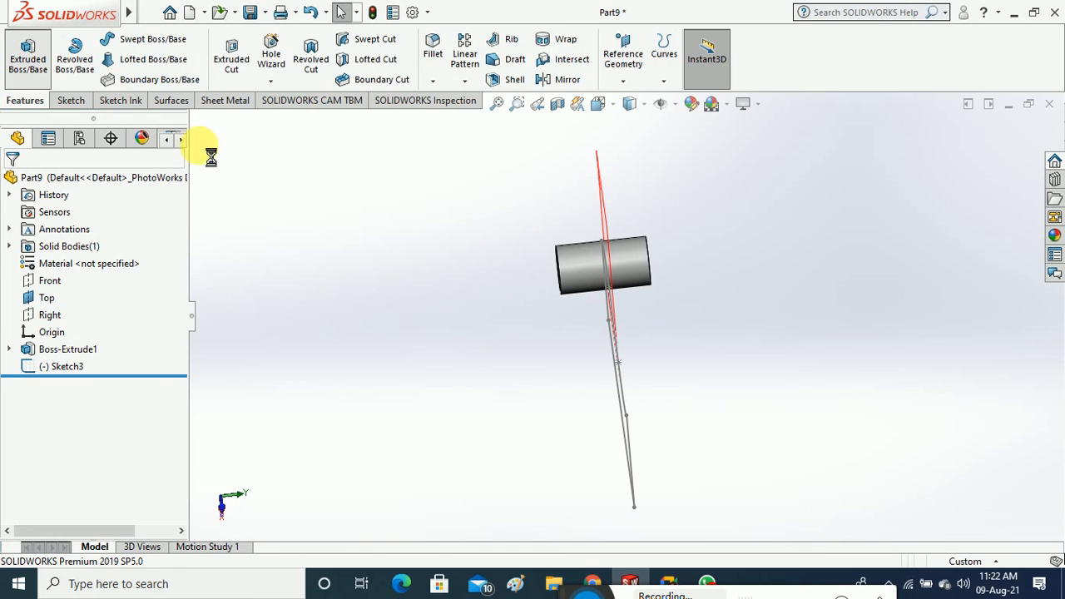
middle_drag(666, 379, 696, 331)
click(649, 374)
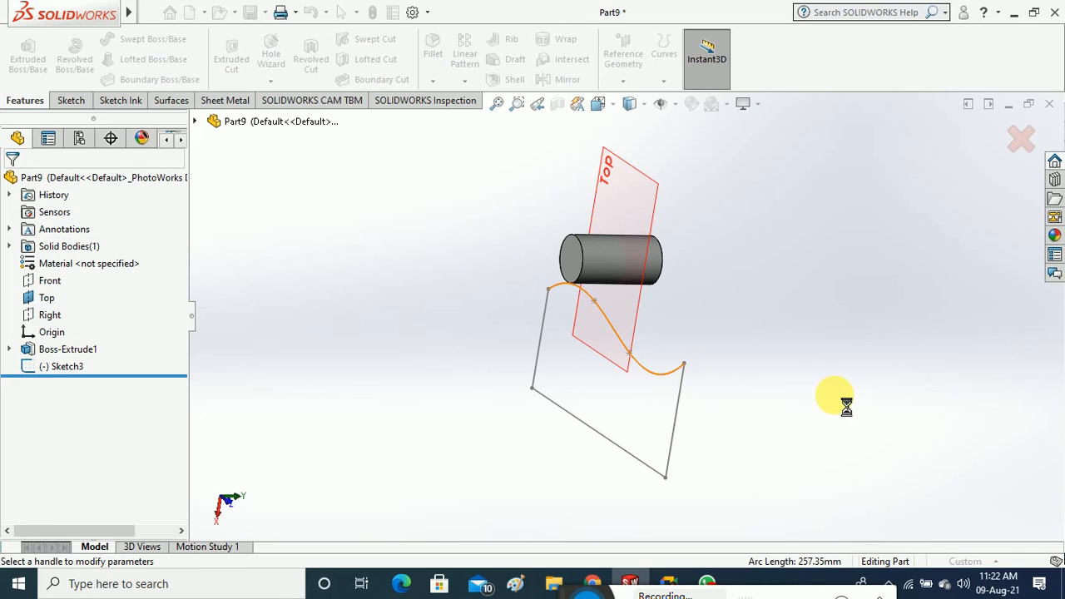
mouse_move(590, 388)
middle_down()
mouse_move(569, 430)
mouse_move(582, 333)
mouse_move(580, 371)
middle_up()
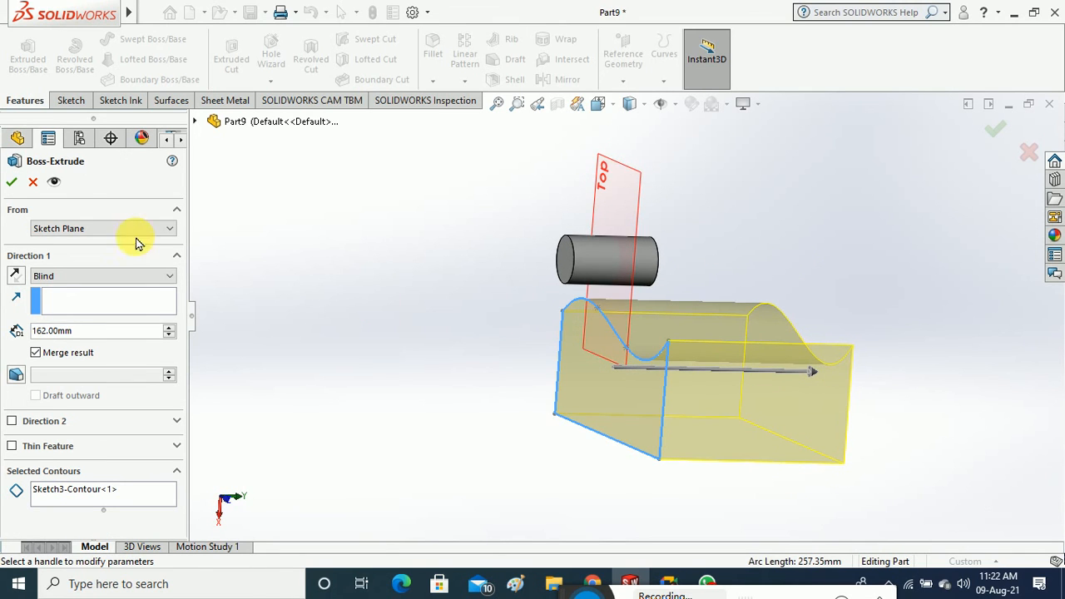
click(102, 275)
click(84, 349)
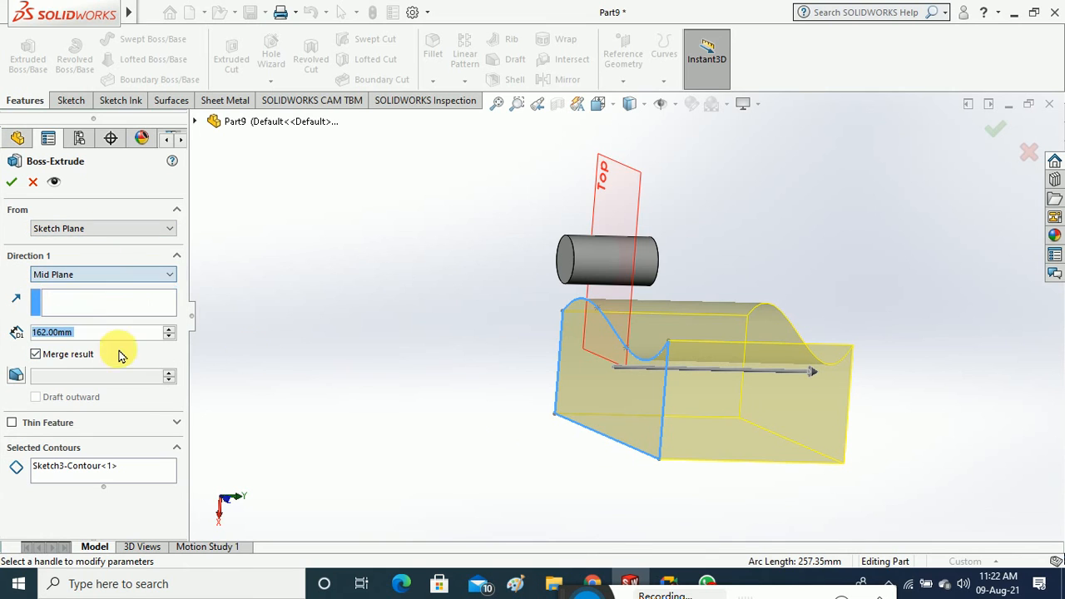
mouse_move(423, 349)
middle_down()
mouse_move(427, 424)
mouse_move(424, 345)
middle_up()
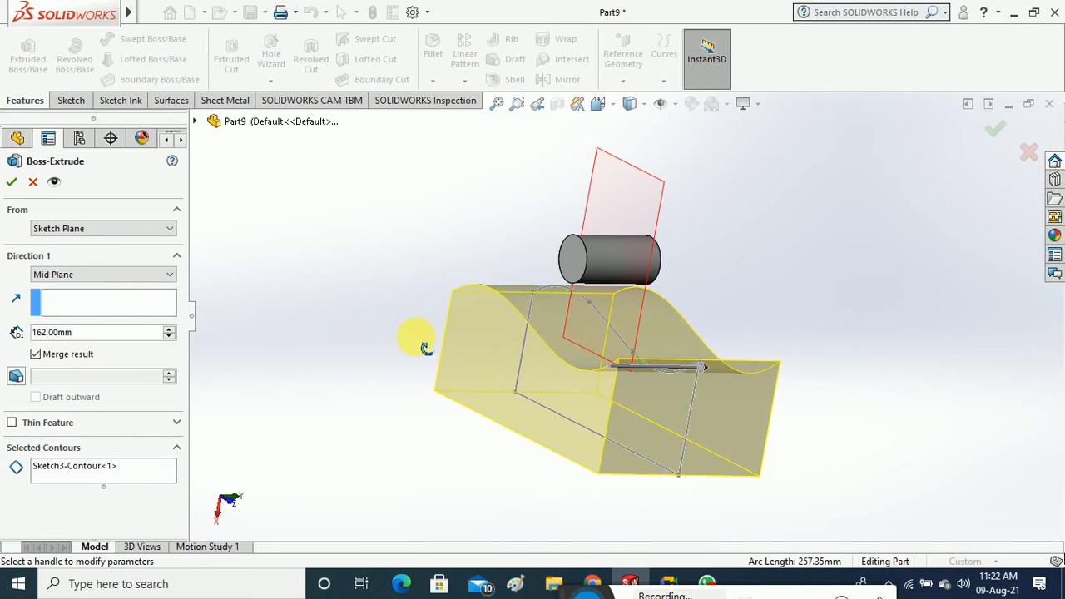
click(12, 182)
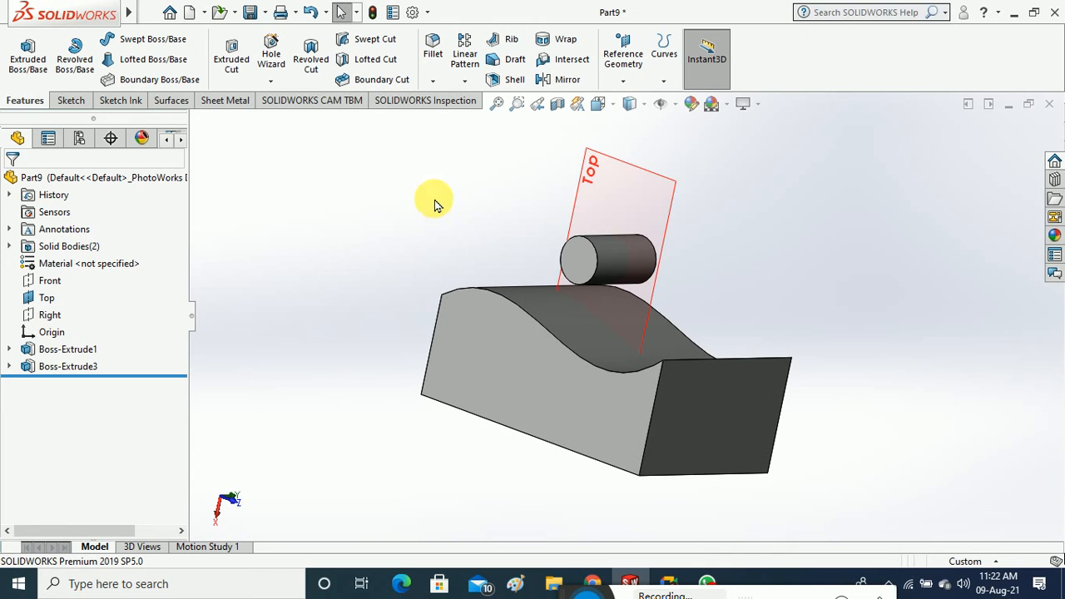
Start a Move/Copy Body feature and select the cylinder as the body to move
mouse_move(99, 17)
click(150, 13)
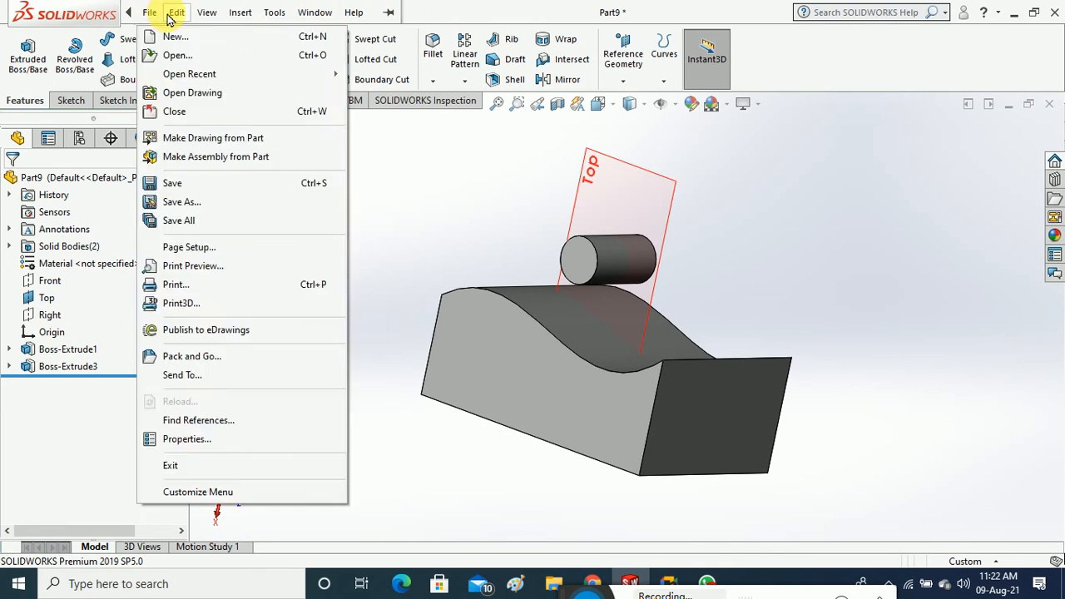
click(240, 13)
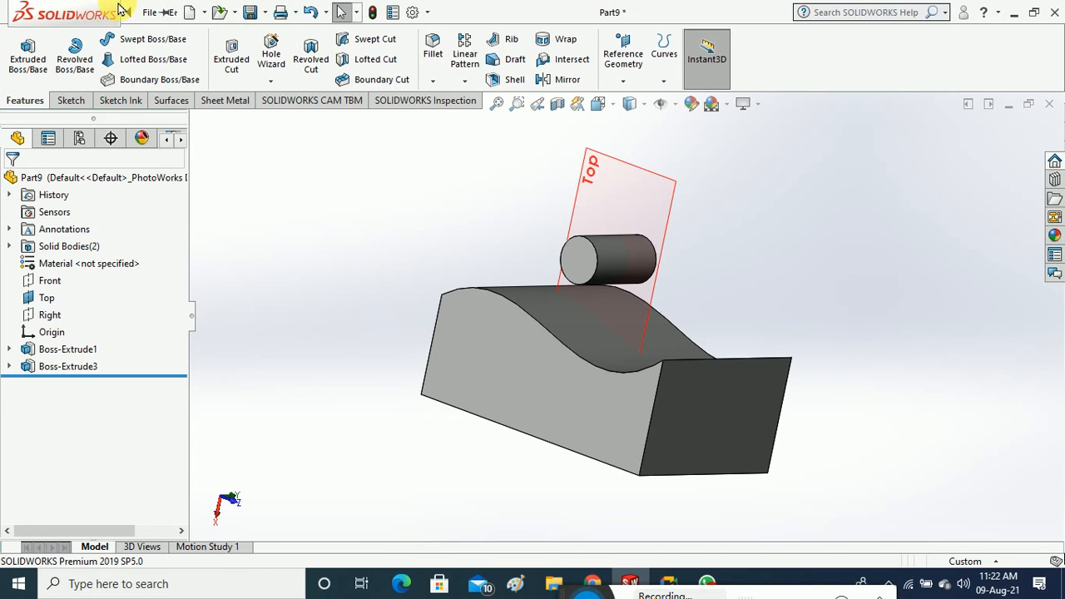
click(239, 13)
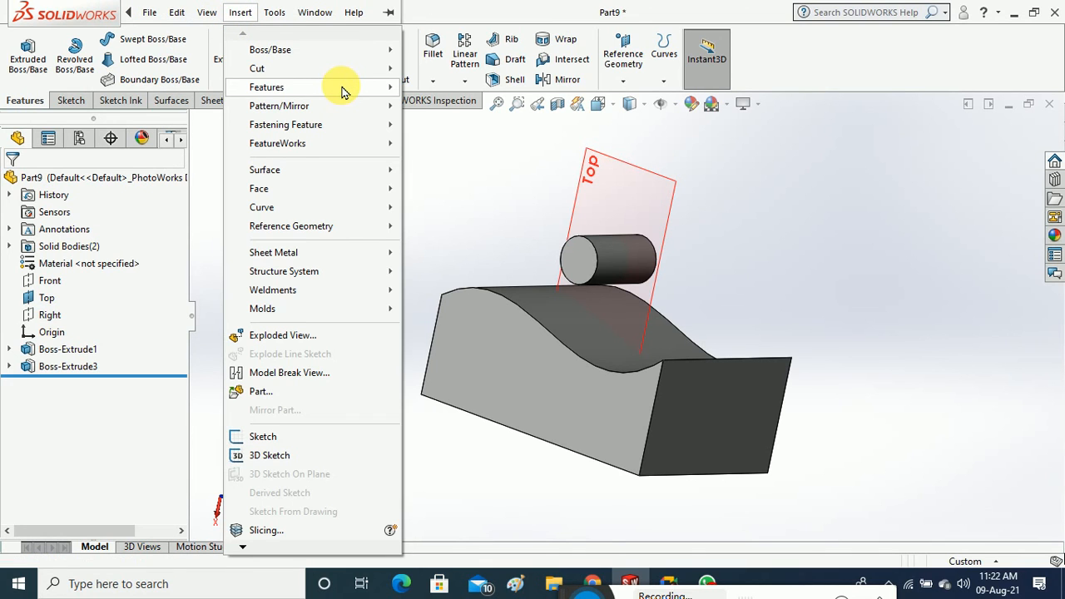
mouse_move(340, 89)
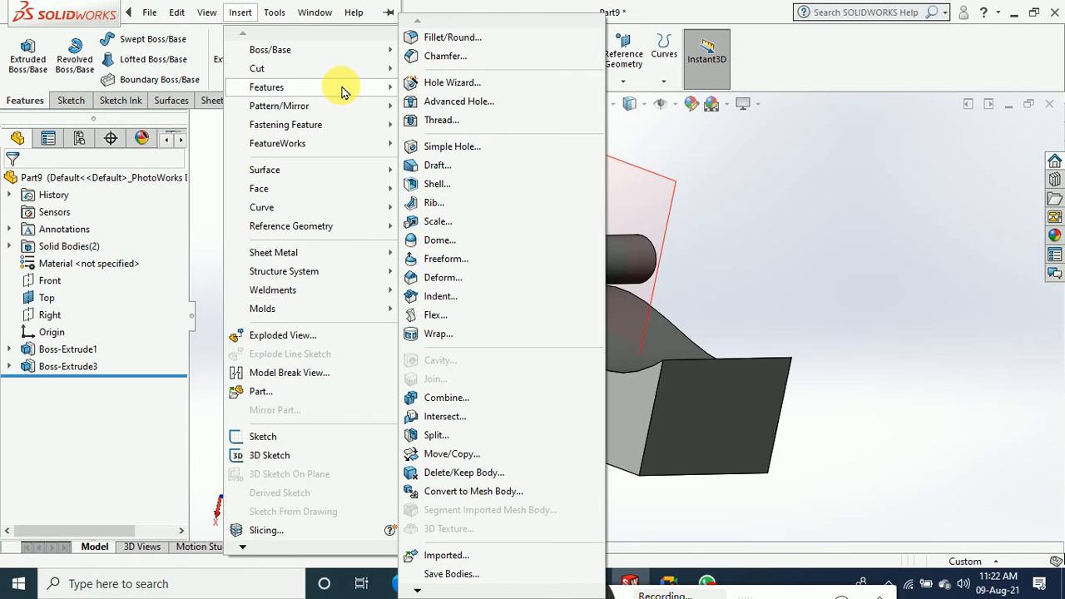
click(485, 458)
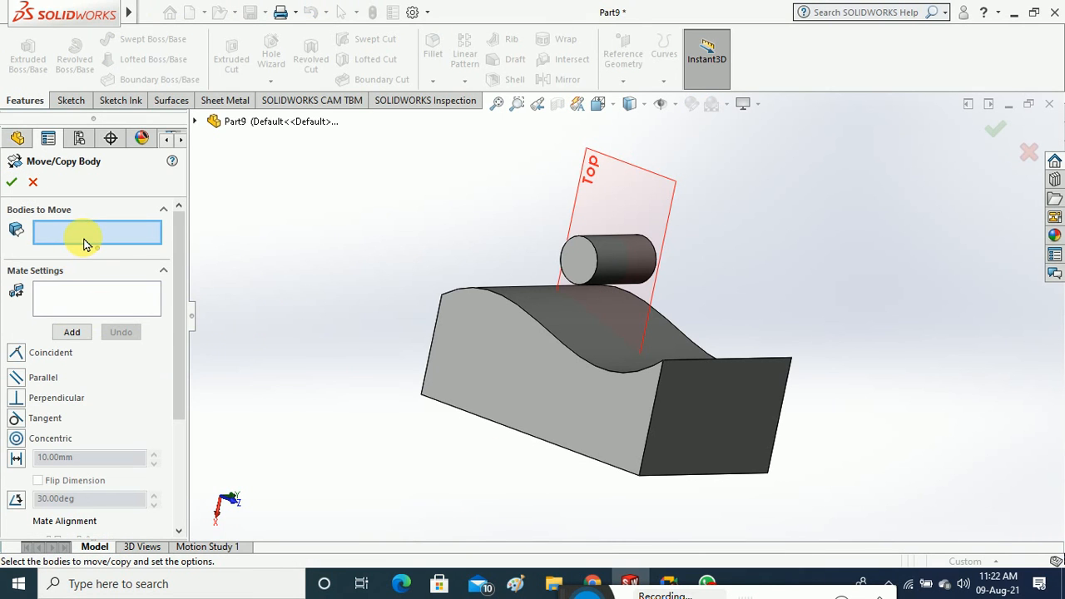
click(621, 258)
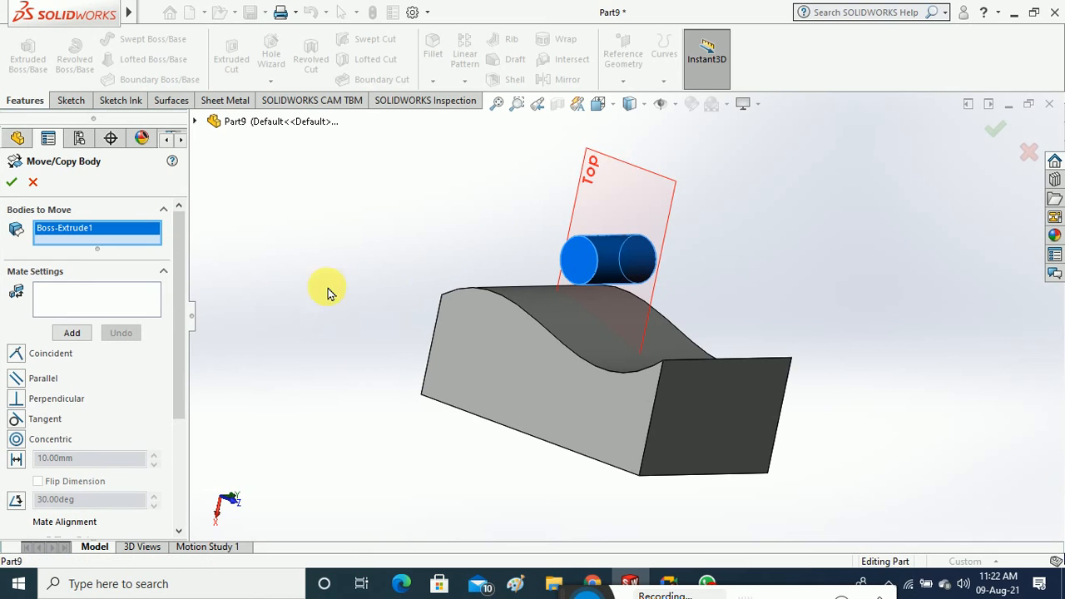
Add a Tangent mate between the upper edge of the wavy block's end face and the cylinder's curved face, and accept the body move
drag(178, 257, 179, 303)
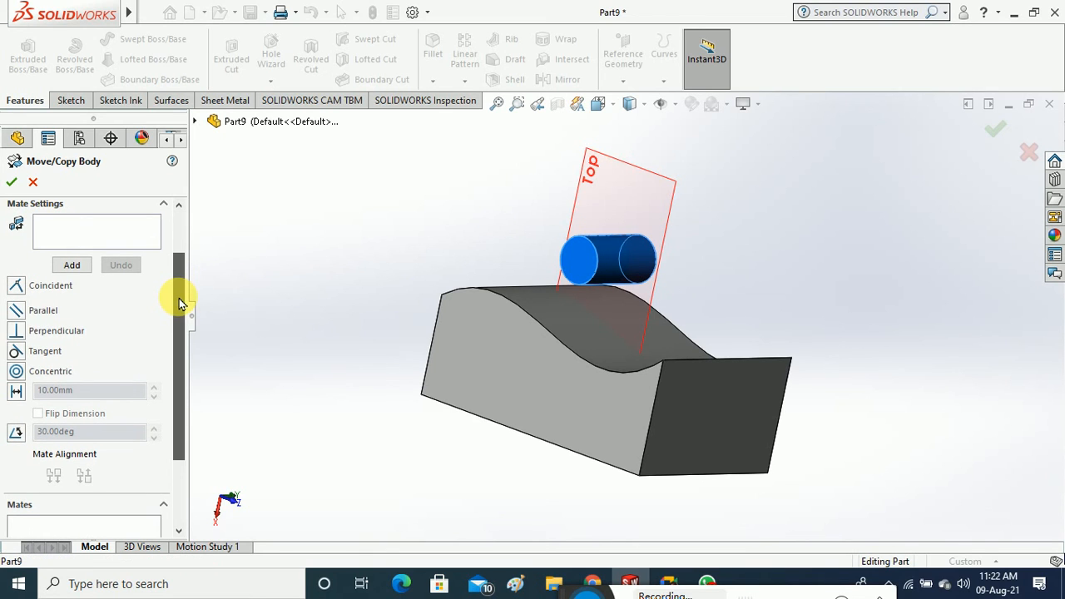
click(19, 354)
drag(180, 356, 180, 324)
click(97, 287)
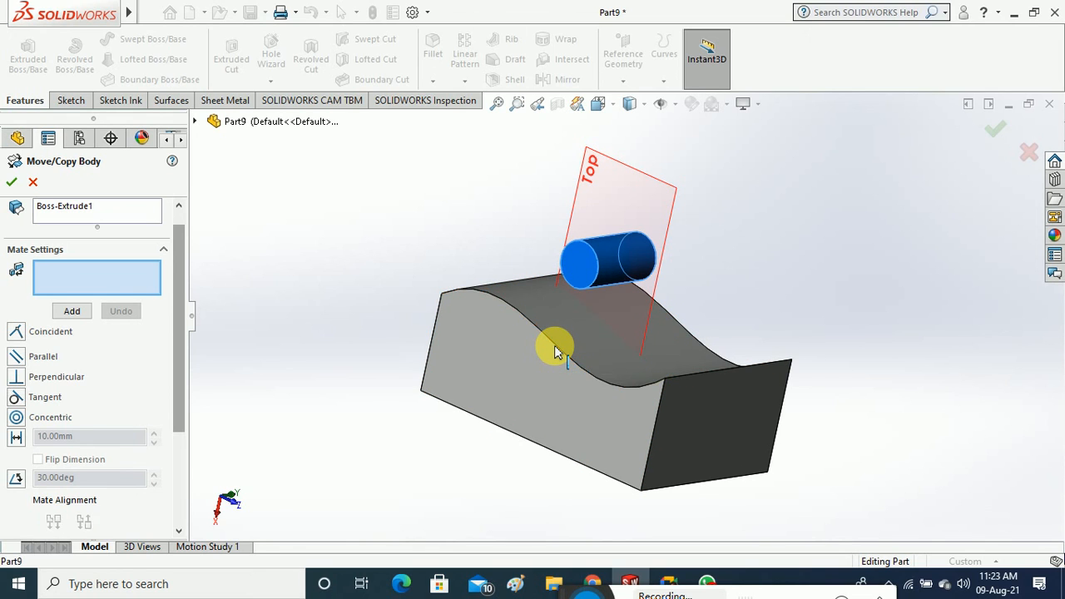
right_click(525, 312)
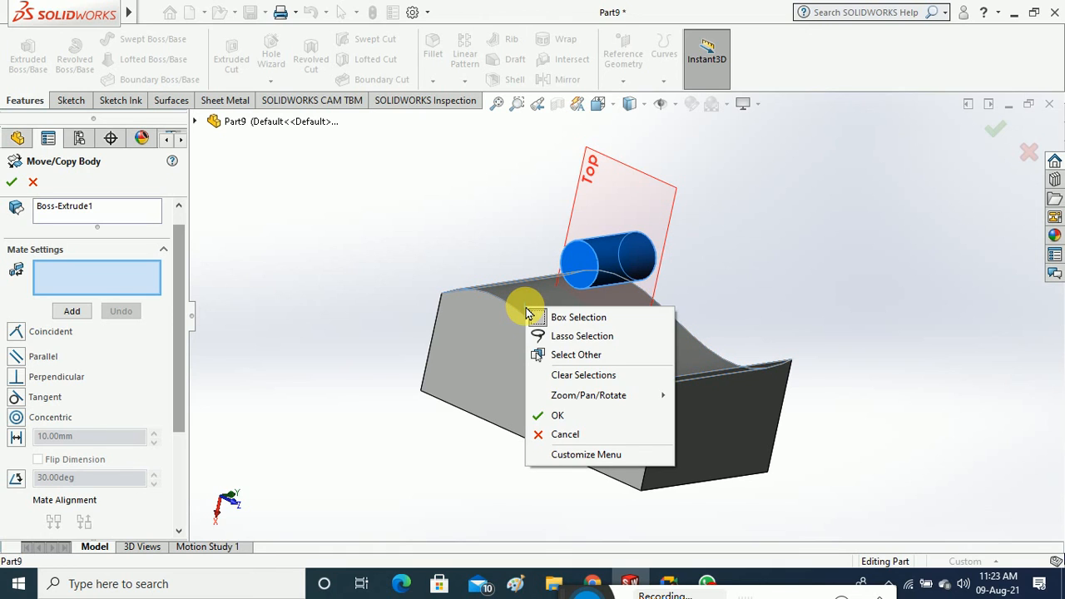
click(574, 416)
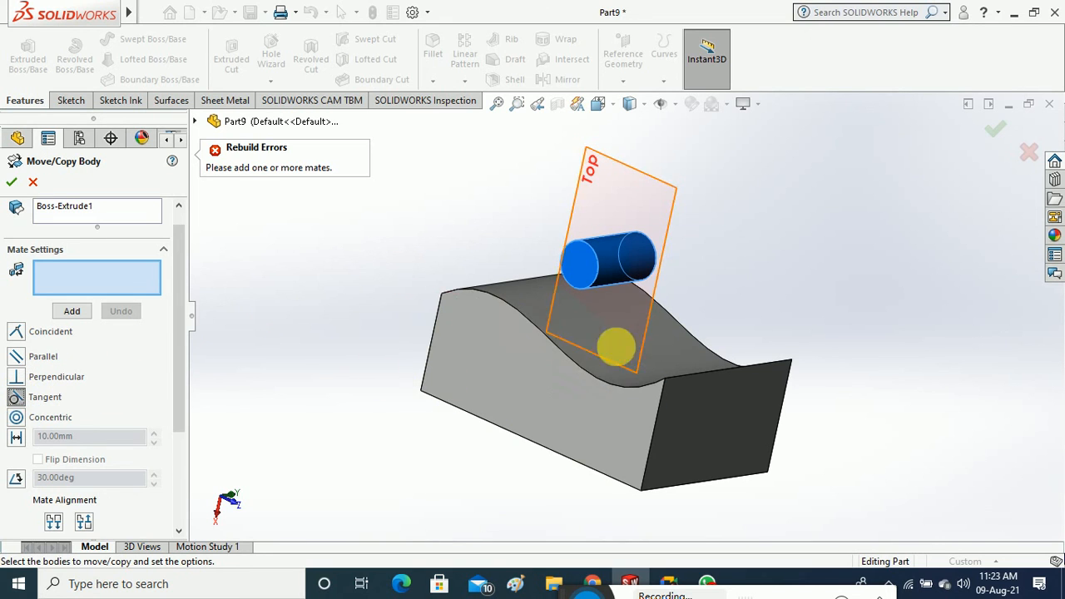
click(686, 382)
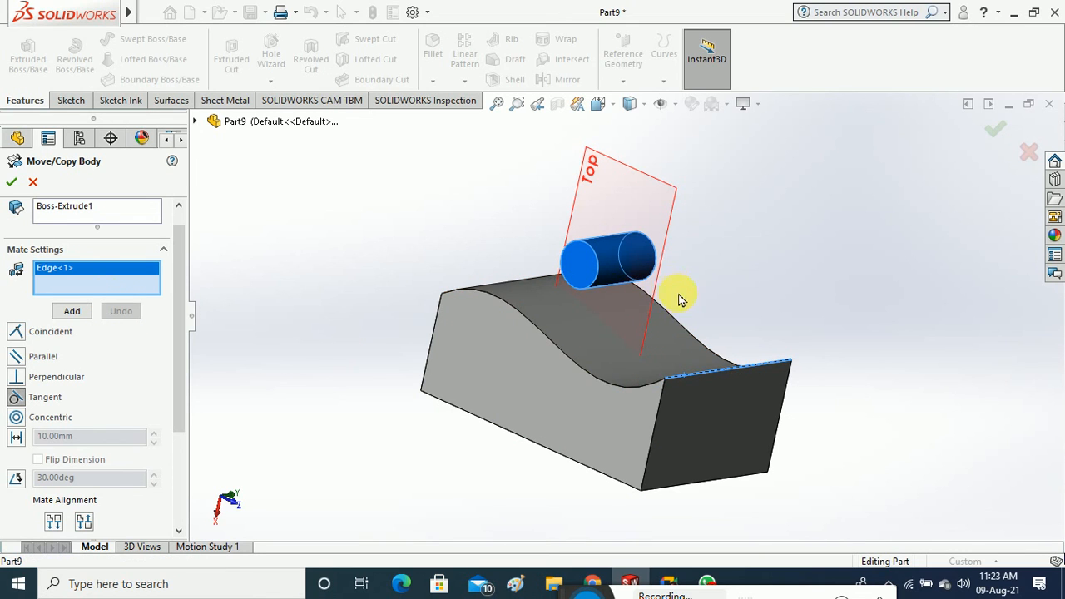
click(618, 281)
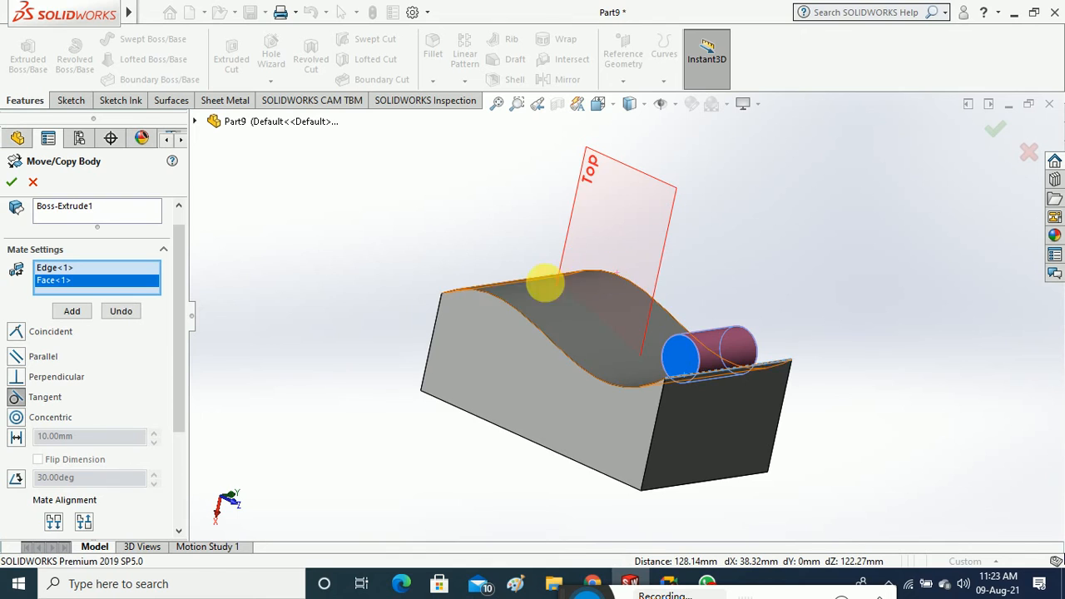
middle_drag(544, 283, 516, 322)
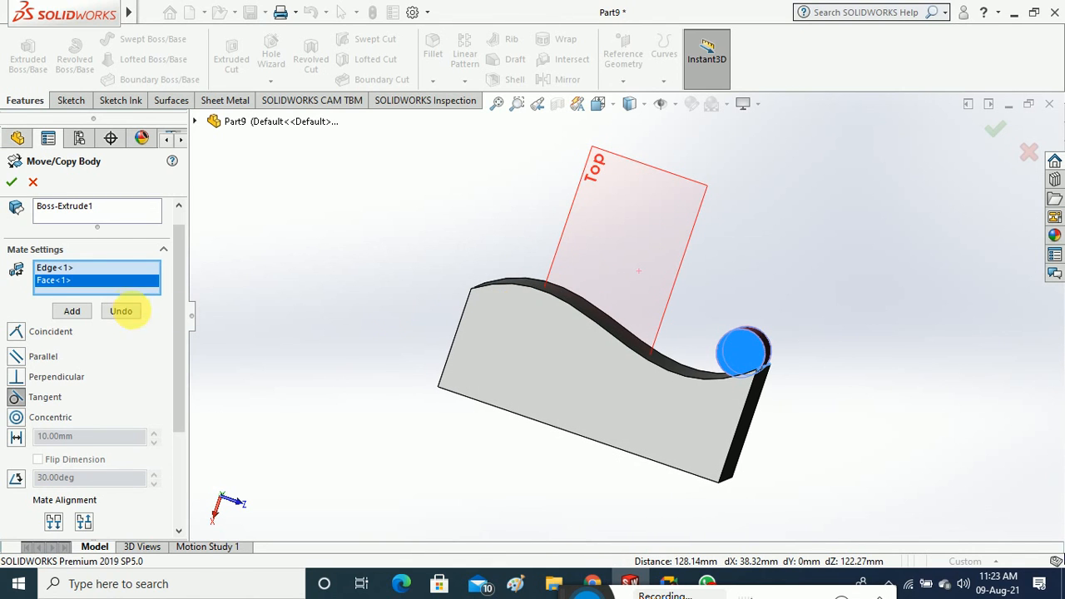
click(14, 184)
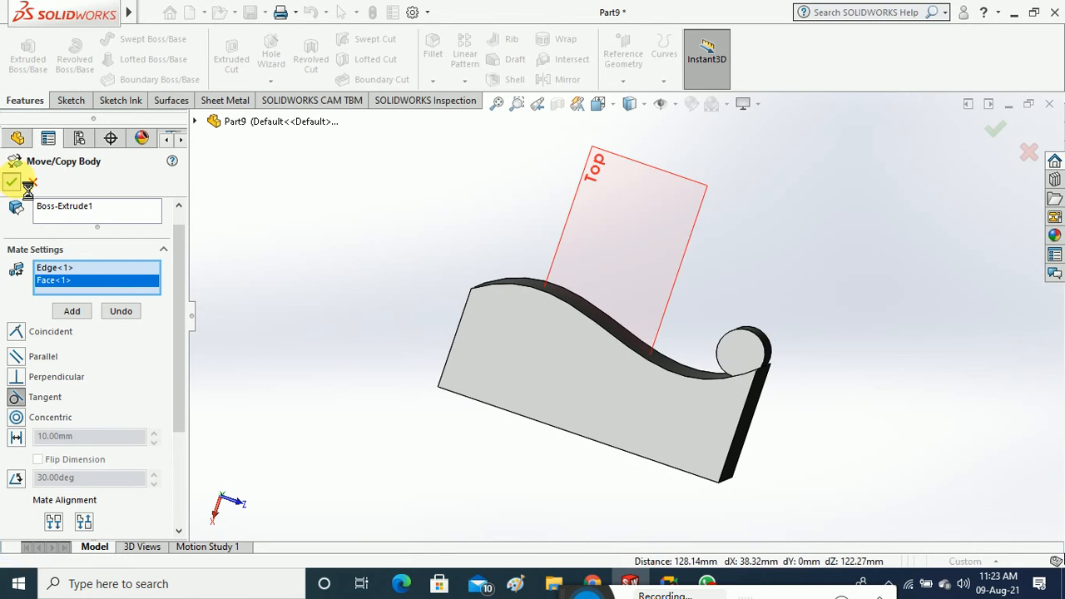
middle_drag(368, 261, 357, 290)
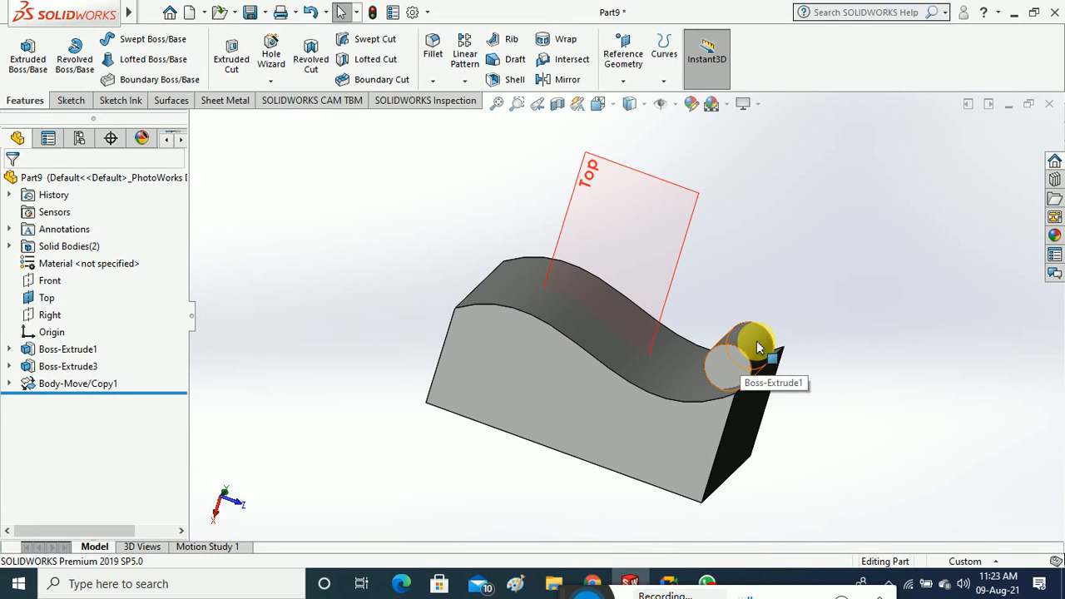
Delete the tangent mate stored under the body-move feature
click(9, 384)
click(83, 401)
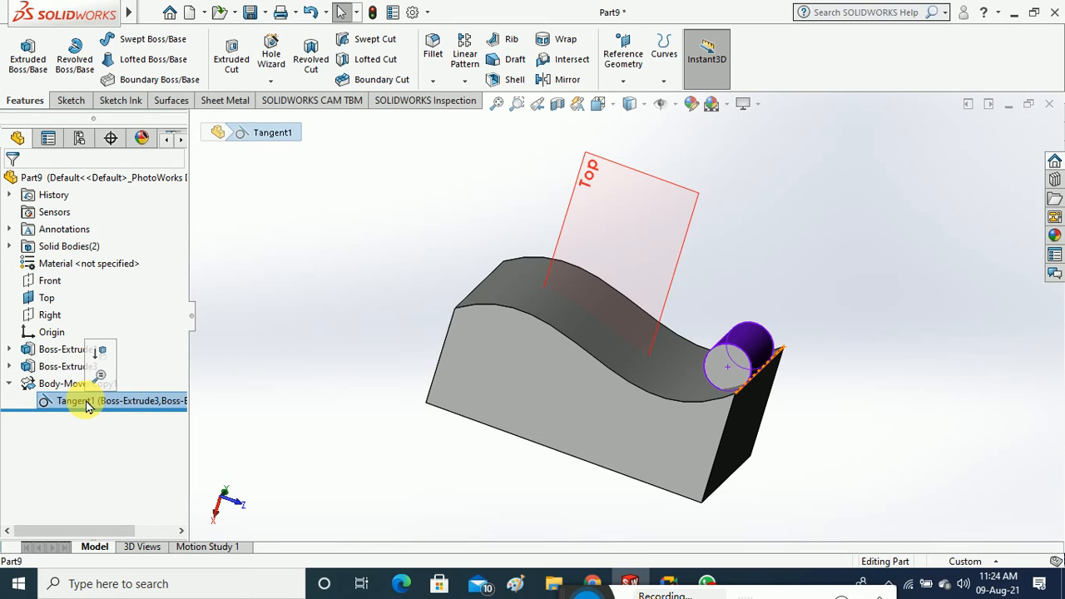
right_click(86, 405)
click(108, 411)
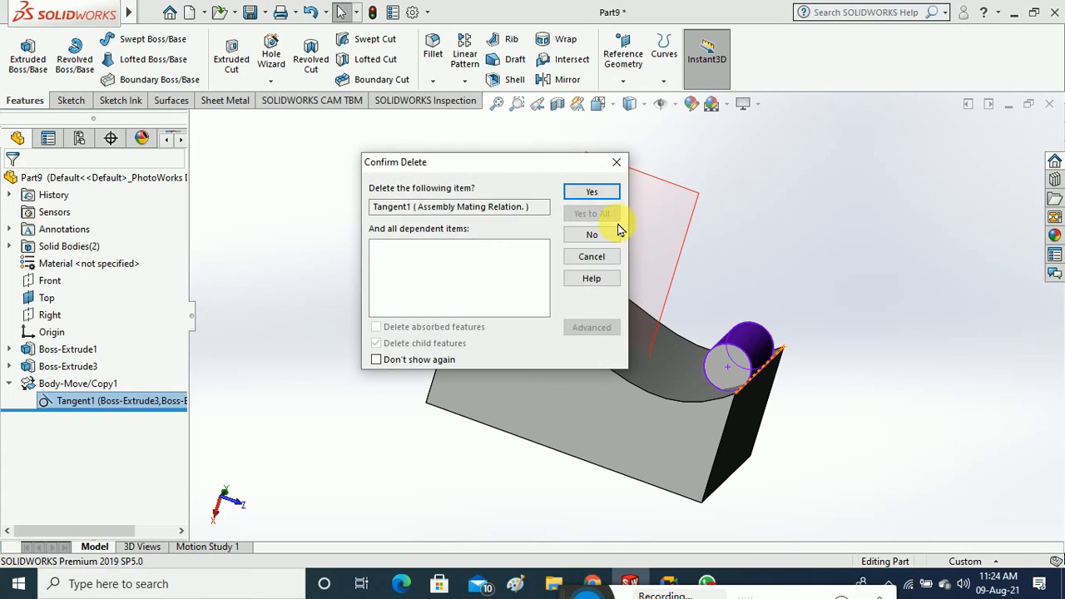
click(587, 193)
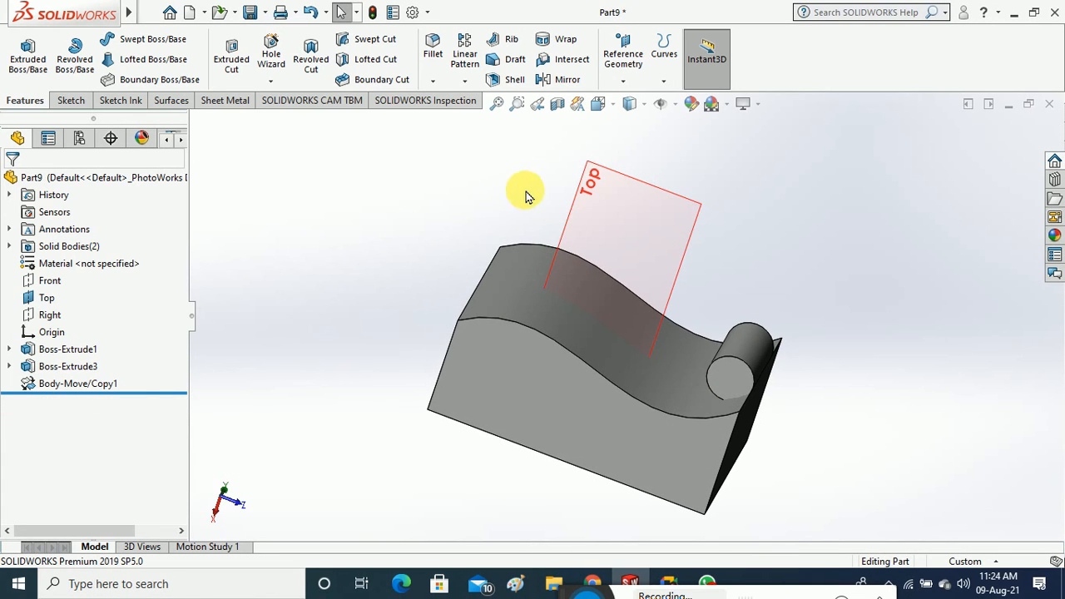
middle_drag(570, 155, 583, 154)
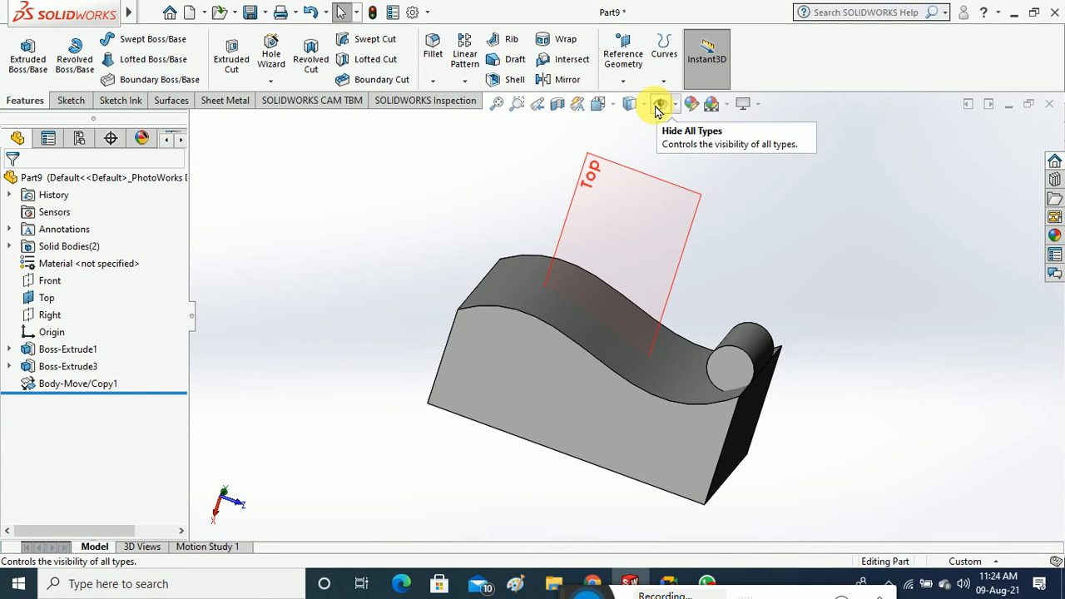
mouse_move(134, 11)
click(282, 15)
mouse_move(315, 18)
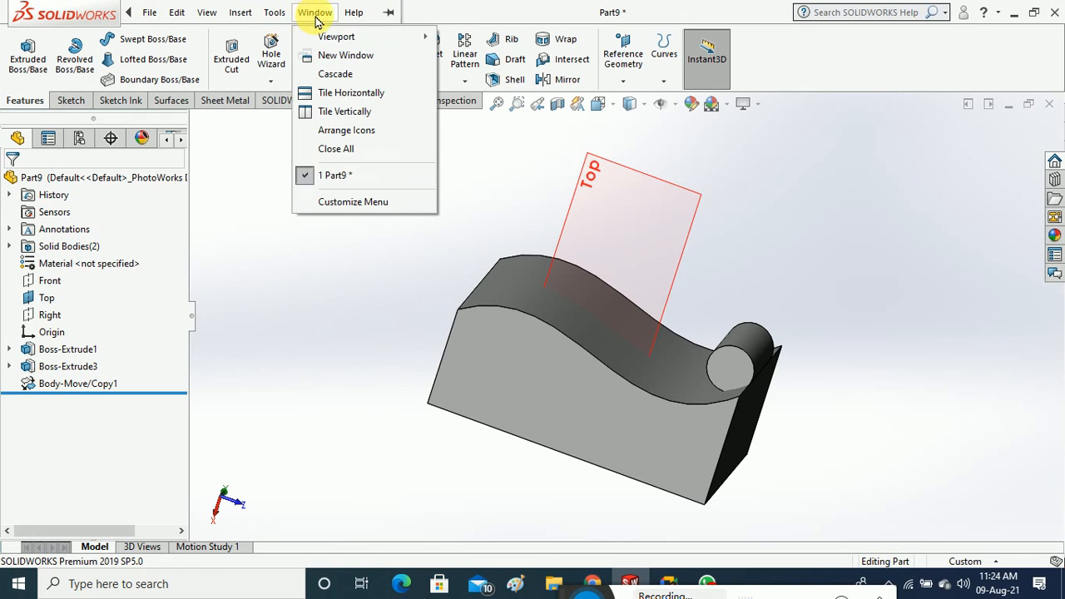
mouse_move(247, 20)
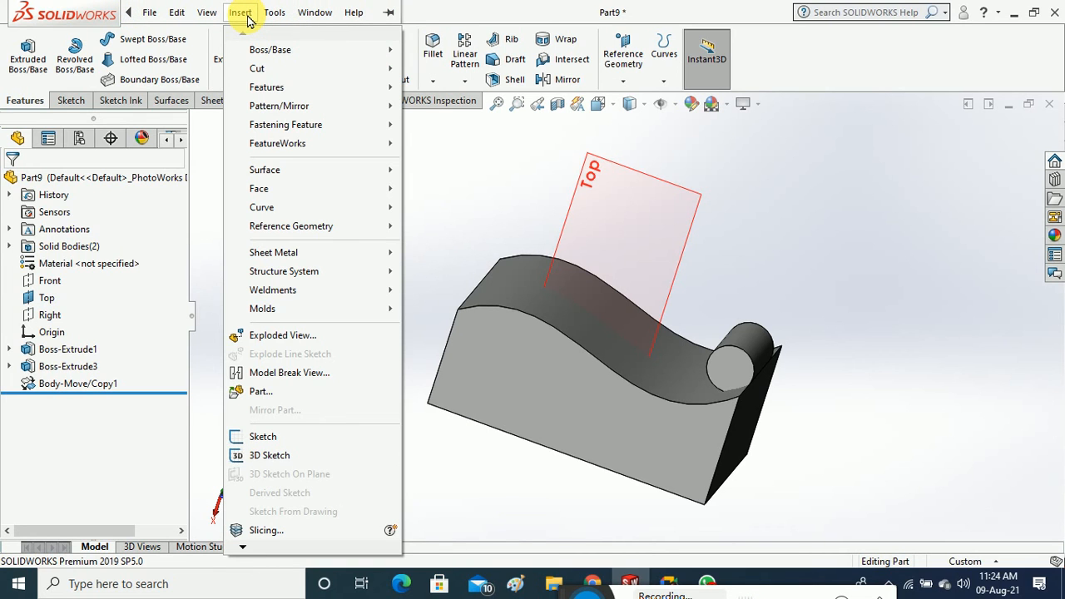
mouse_move(324, 181)
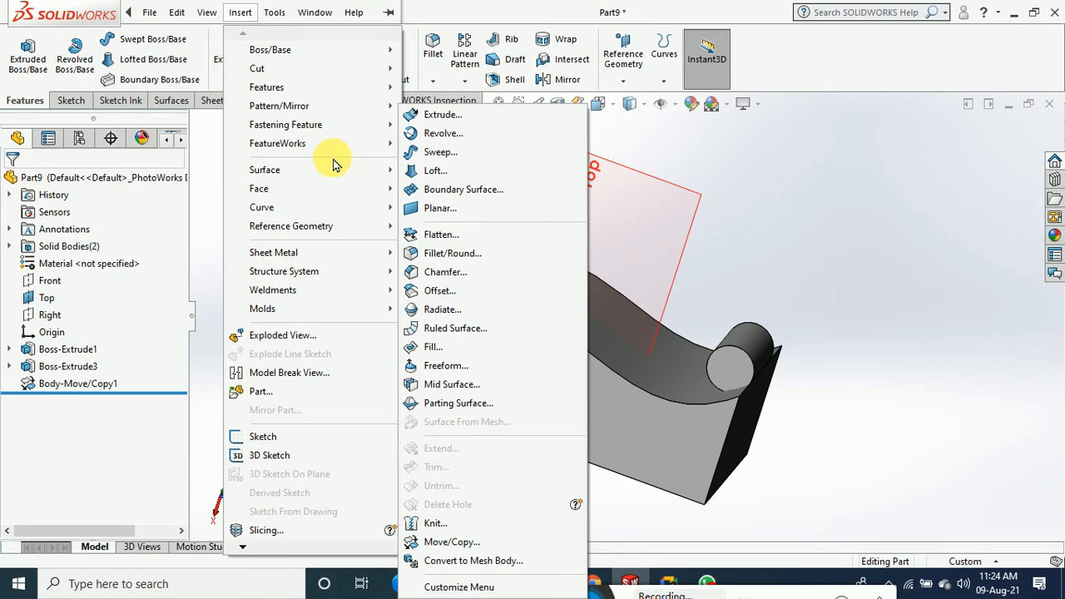
mouse_move(360, 97)
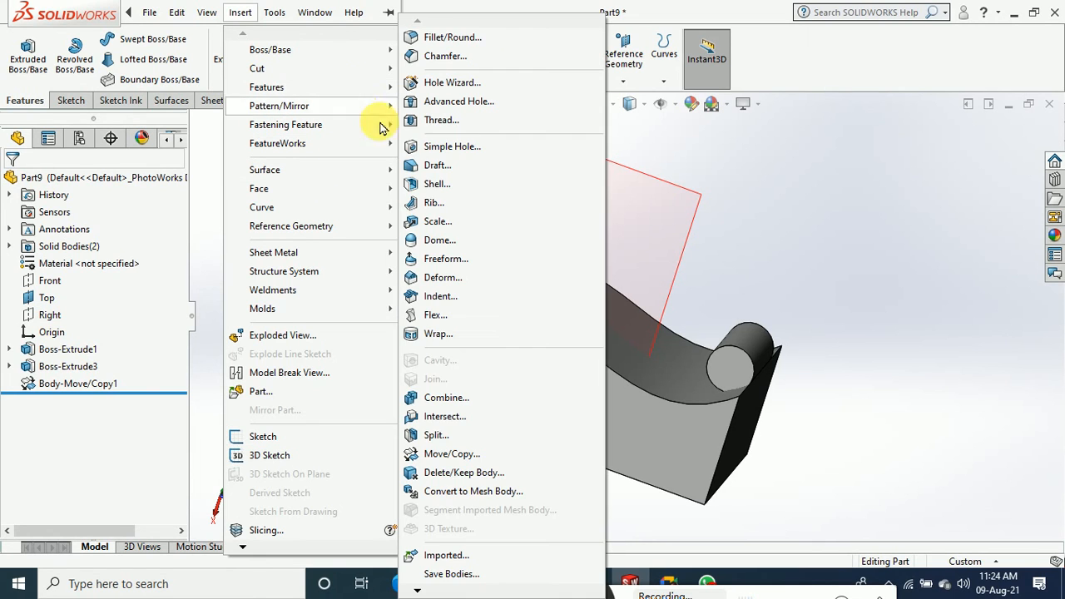
click(476, 456)
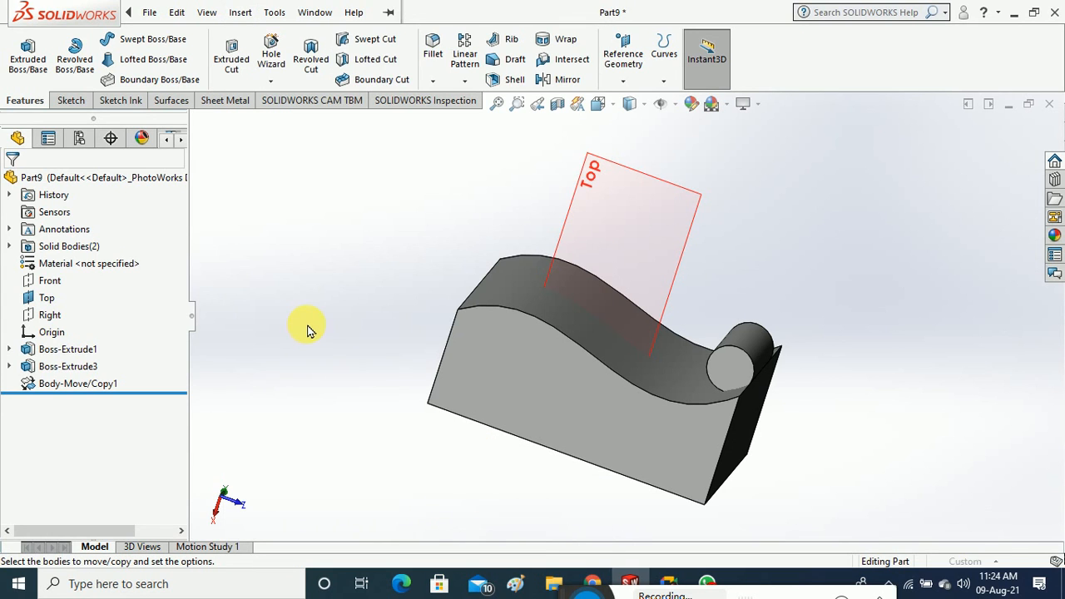
drag(182, 246, 91, 233)
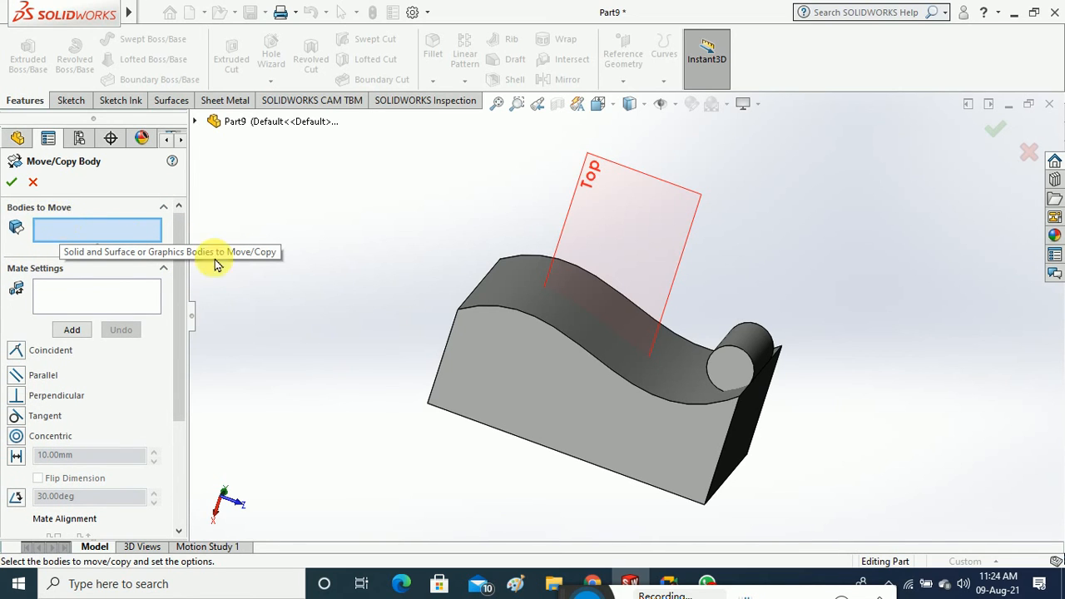
click(11, 182)
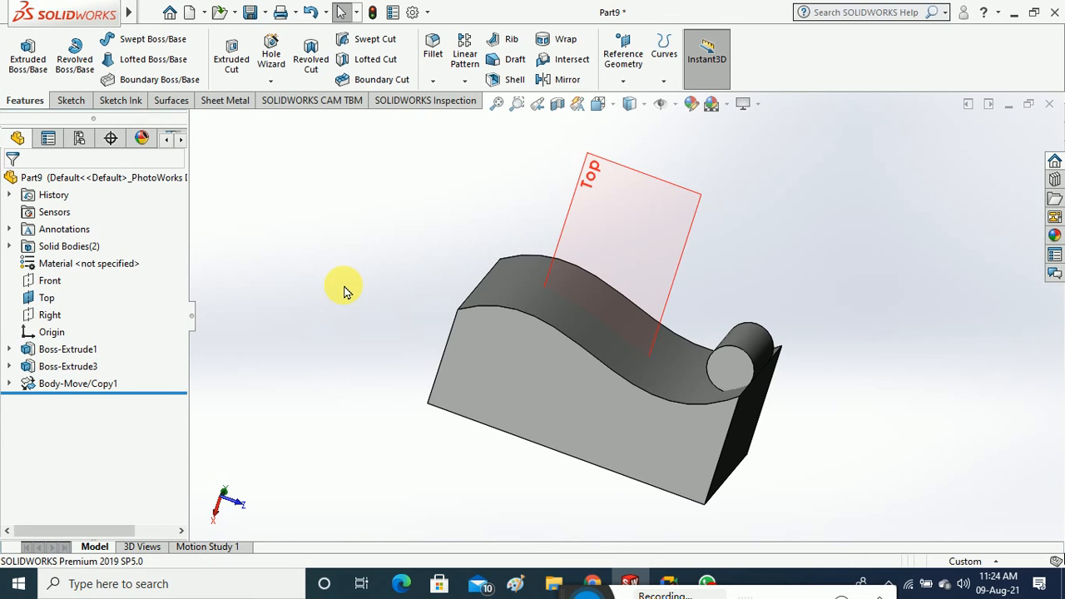
Undo the cylinder's body move and the wavy block's extrusion, back to the closed wavy sketch
key(ctrl+z)
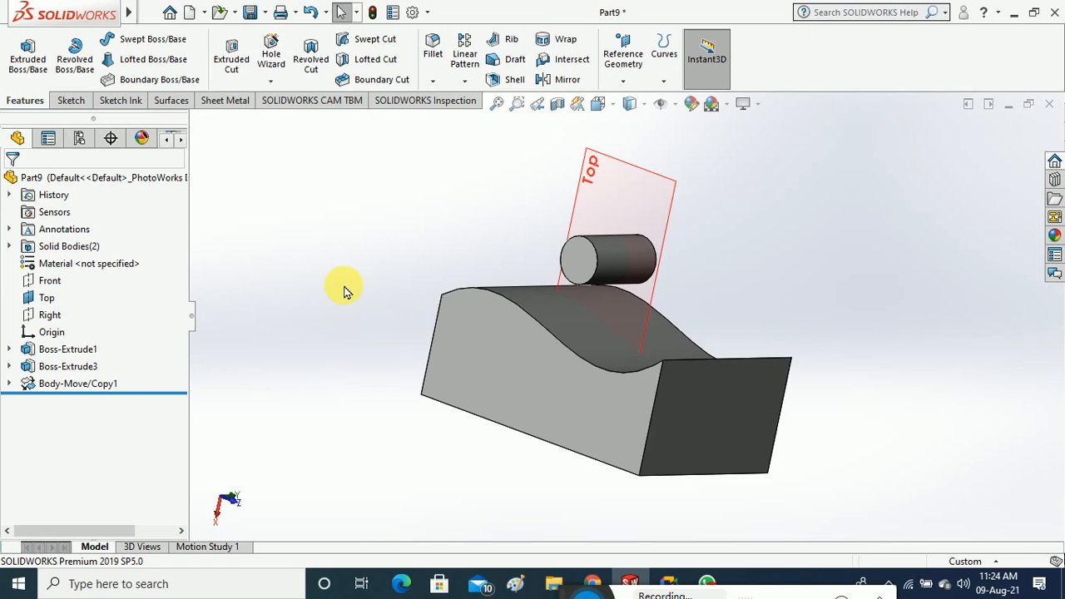
key(ctrl+z)
mouse_move(150, 15)
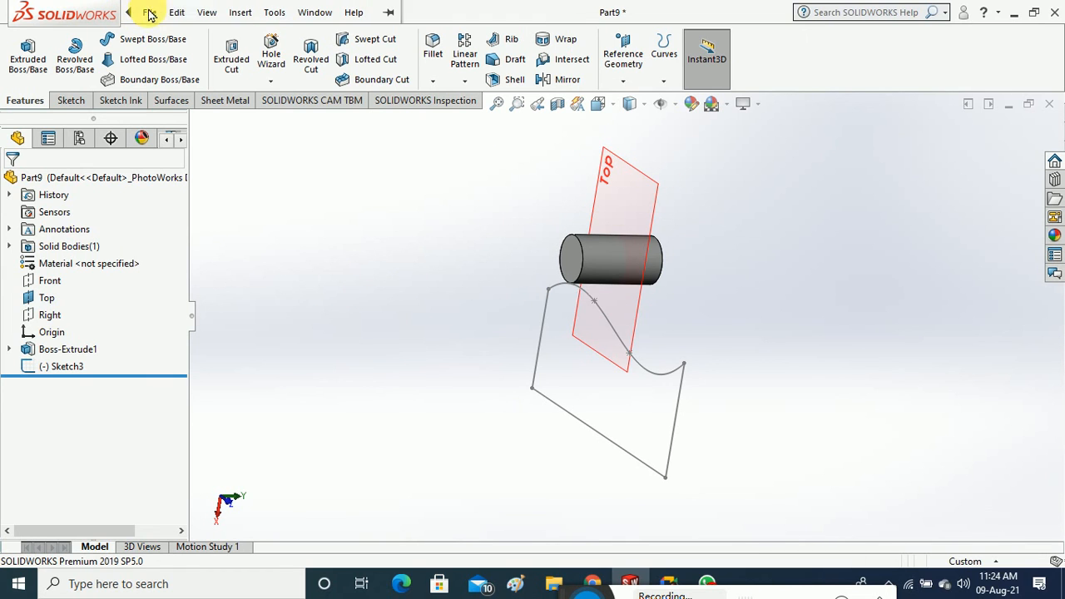
click(239, 12)
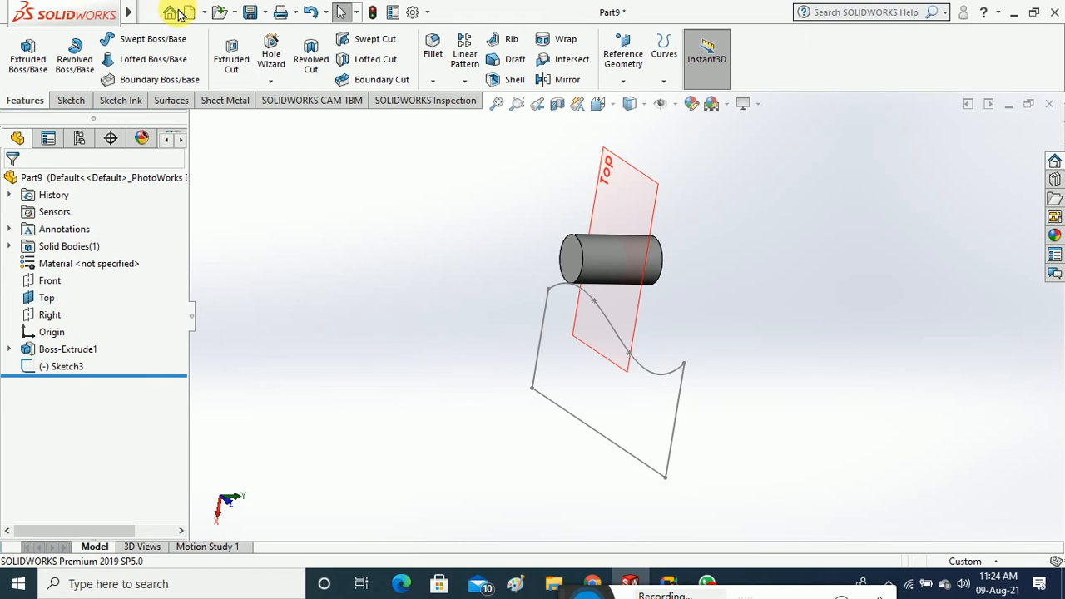
click(207, 13)
mouse_move(236, 17)
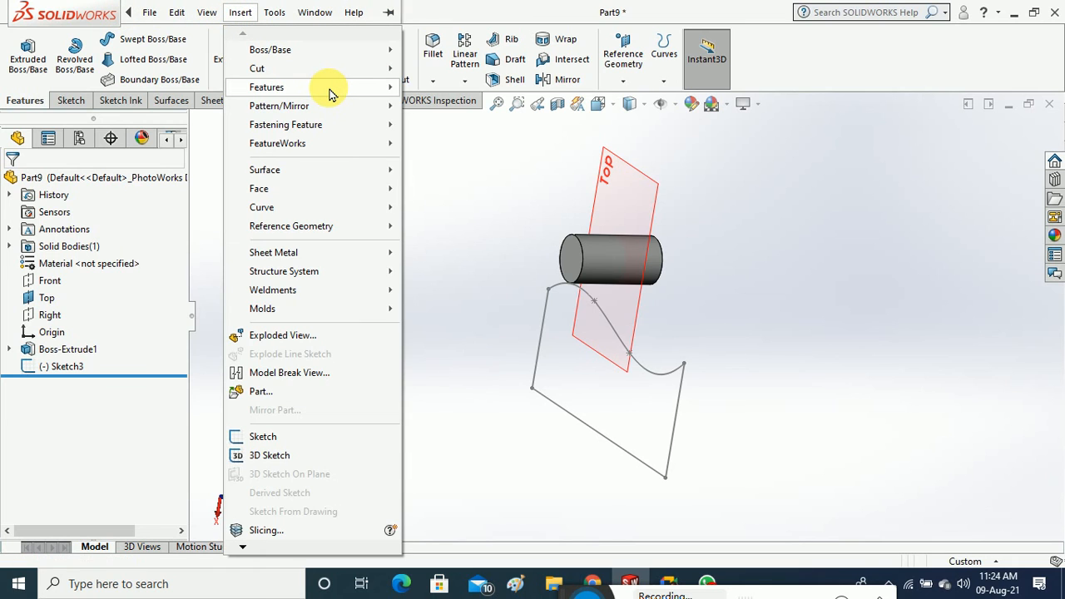
mouse_move(329, 91)
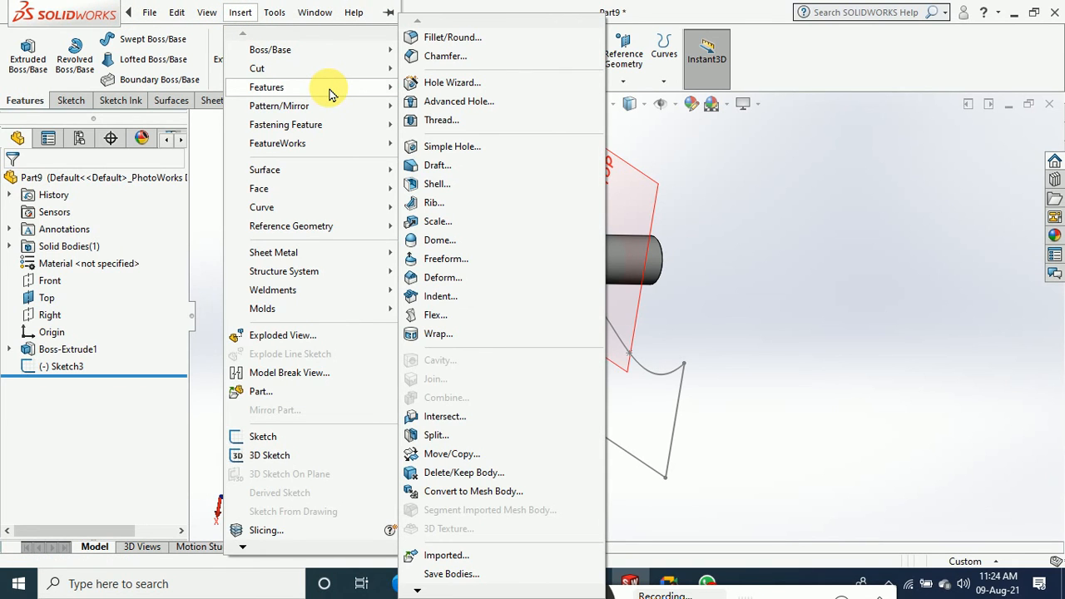
click(462, 453)
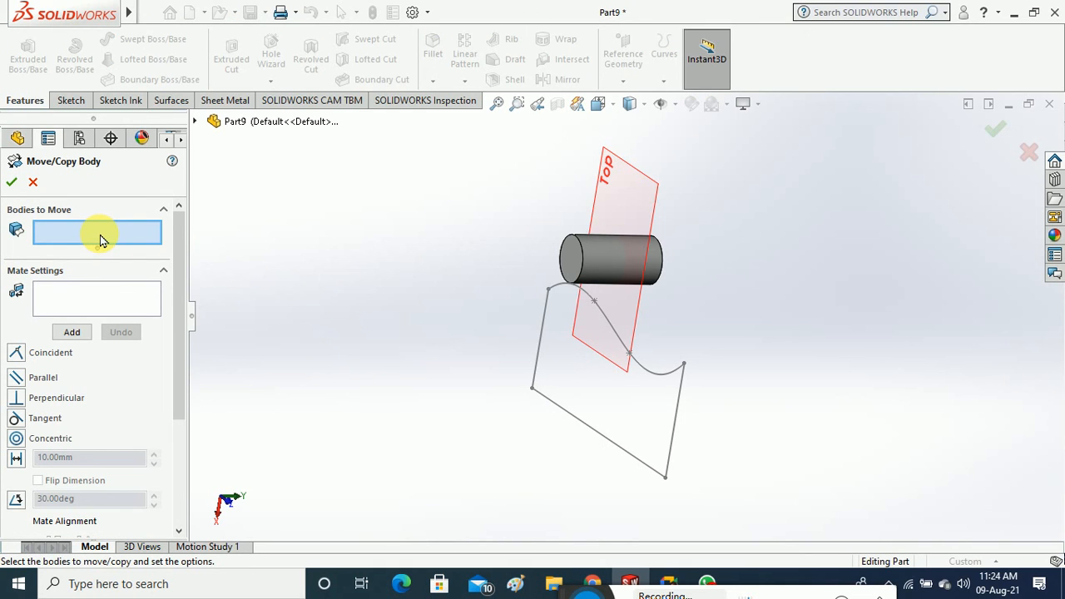
click(33, 181)
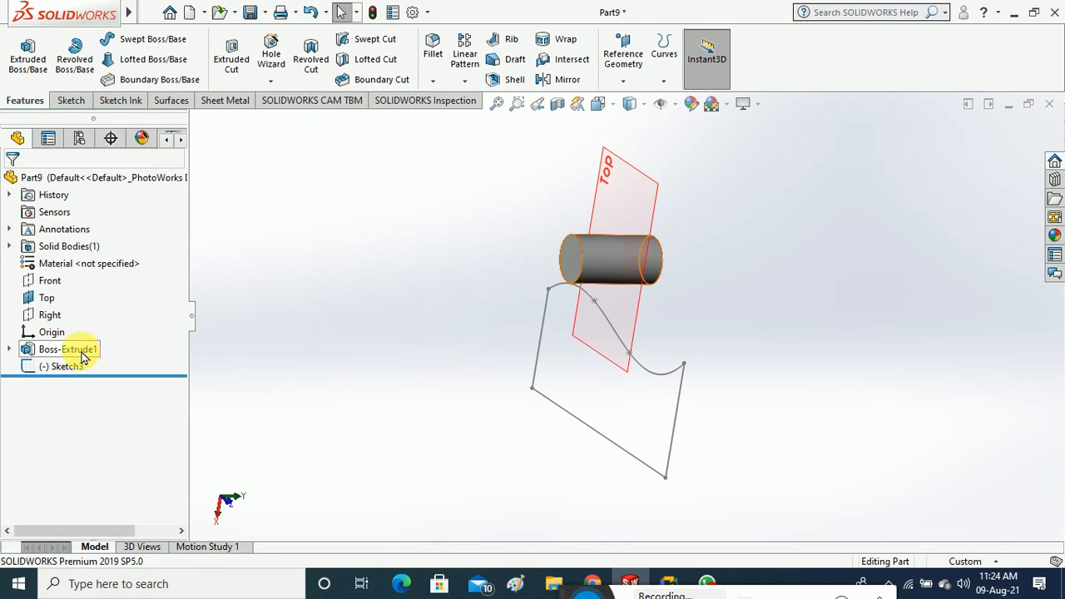
Extrude the closed wavy profile as a boss with a Blind end condition and a 162 mm depth
click(28, 54)
click(574, 418)
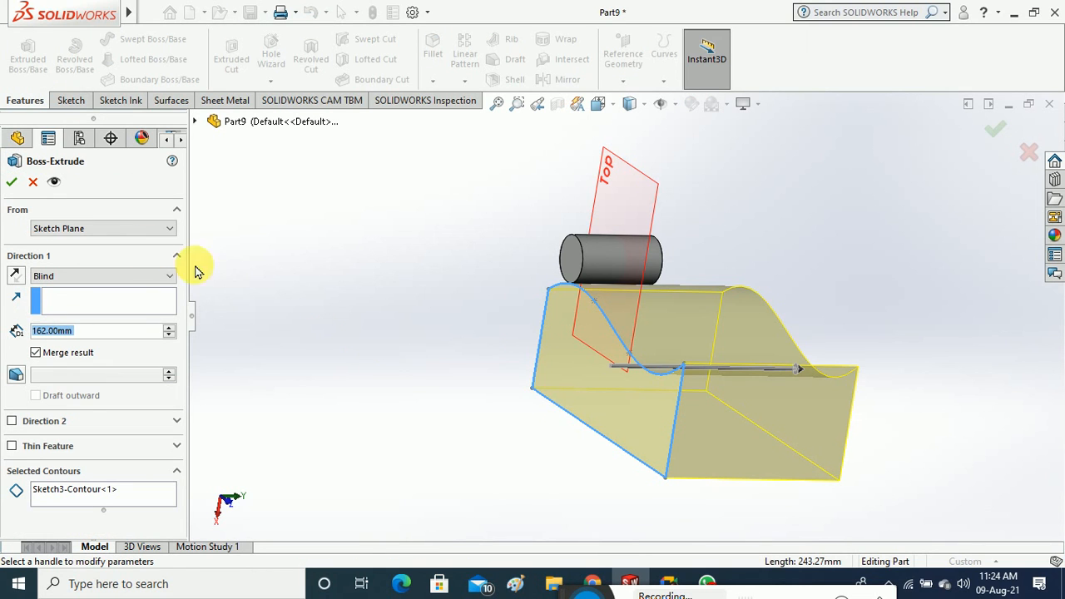
click(11, 182)
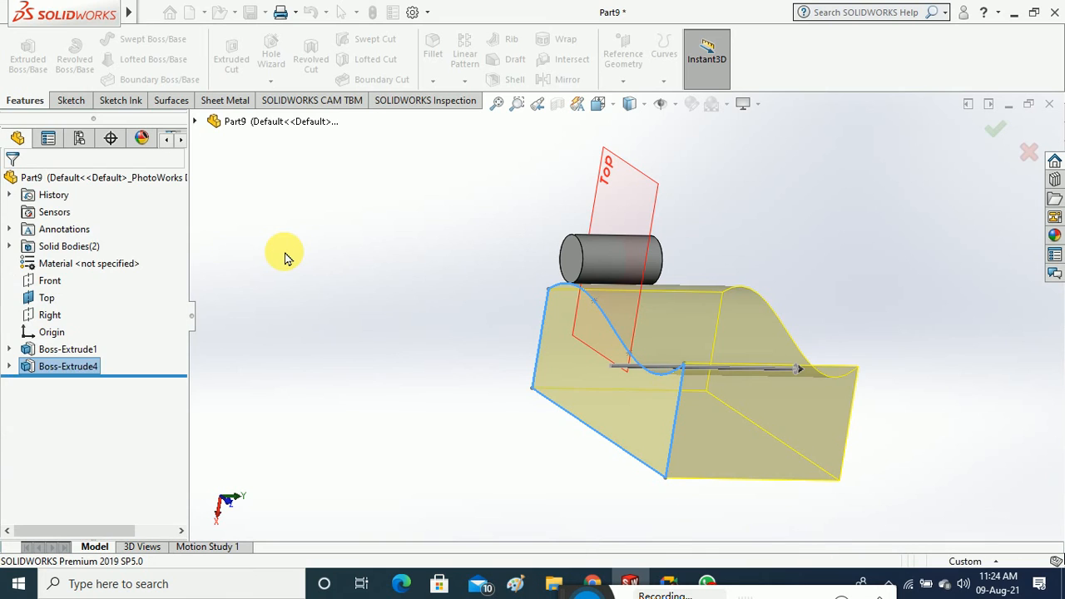
Start a Move/Copy Body feature with a Tangent mate and select the upper edge of the wavy block's end face
mouse_move(134, 12)
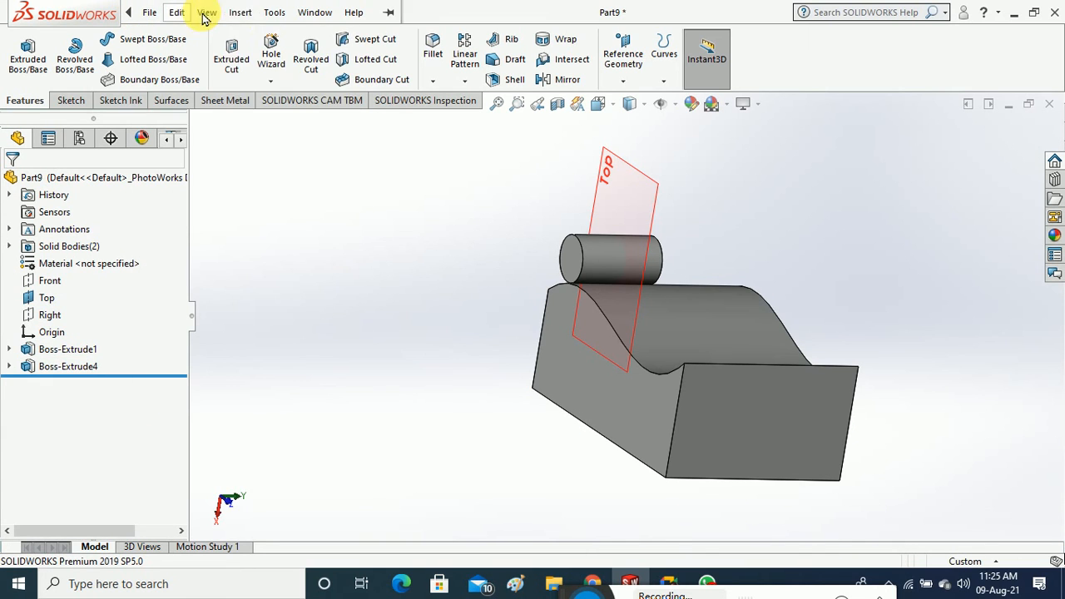
click(242, 13)
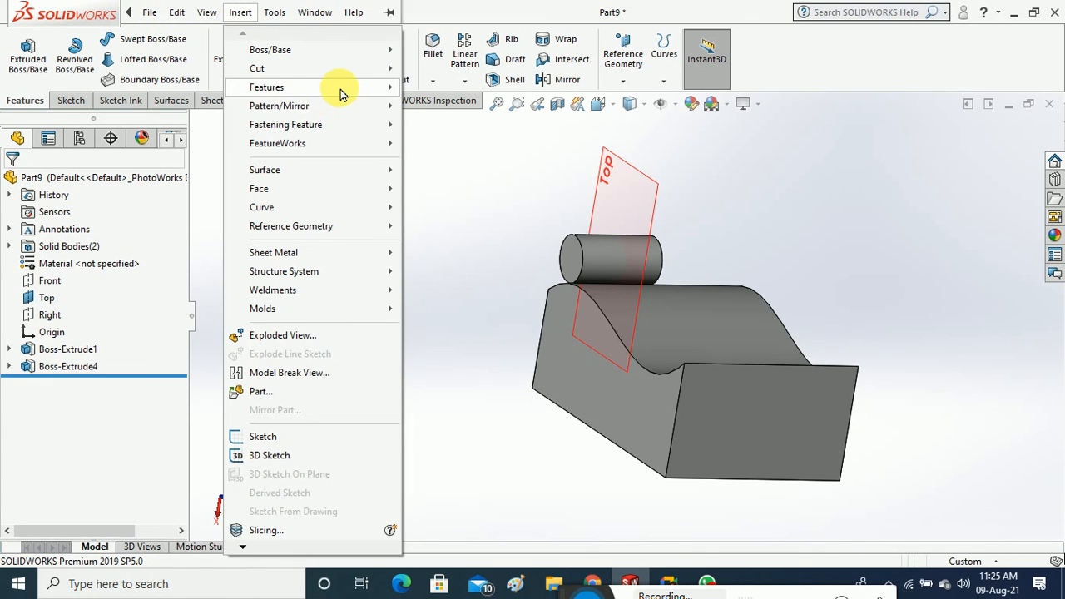
mouse_move(341, 90)
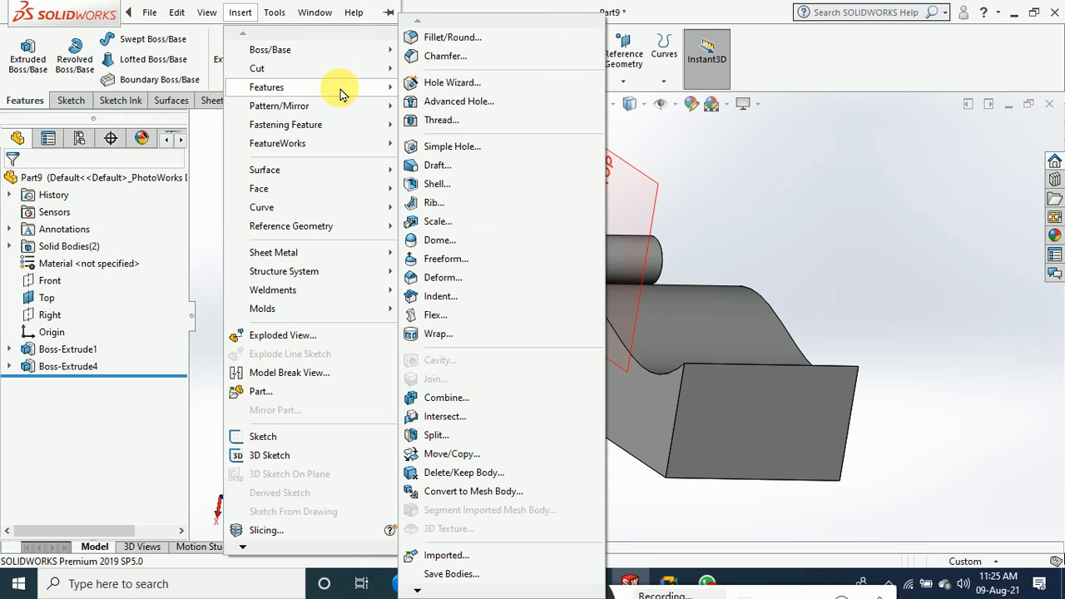
click(463, 454)
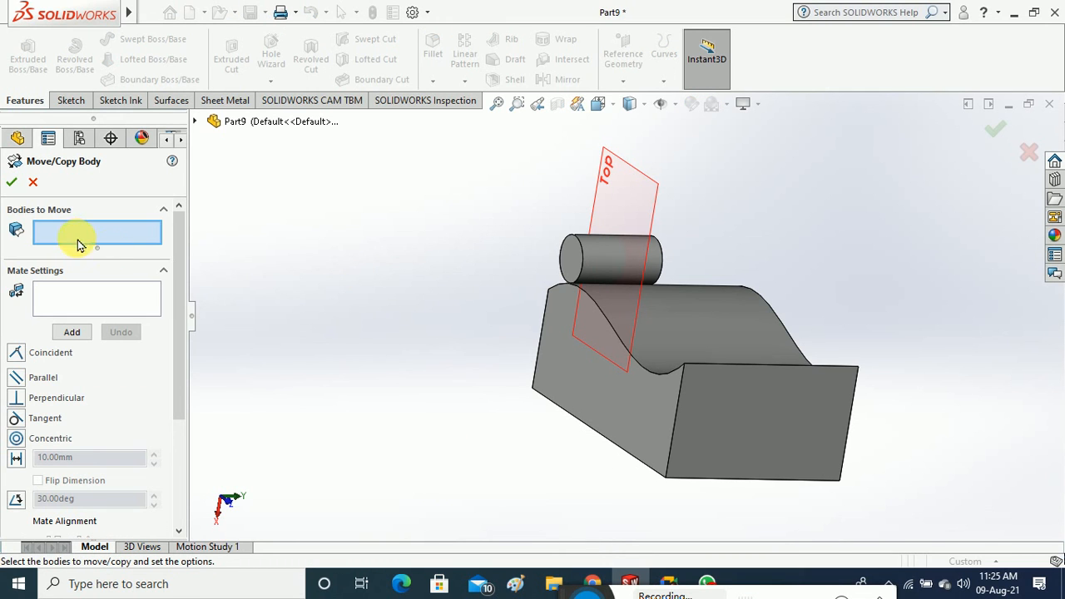
click(108, 297)
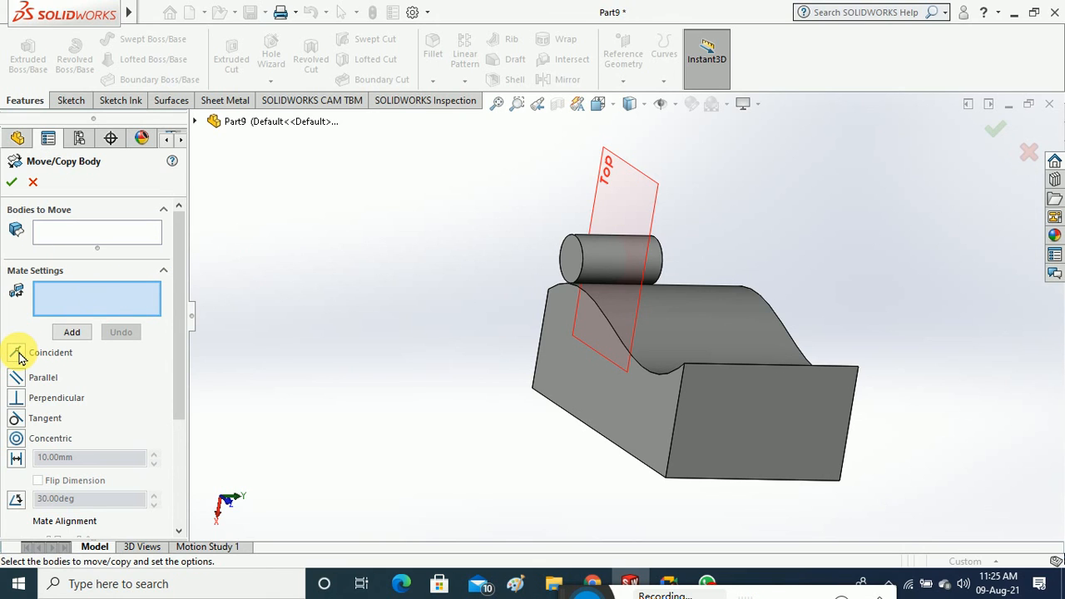
click(18, 421)
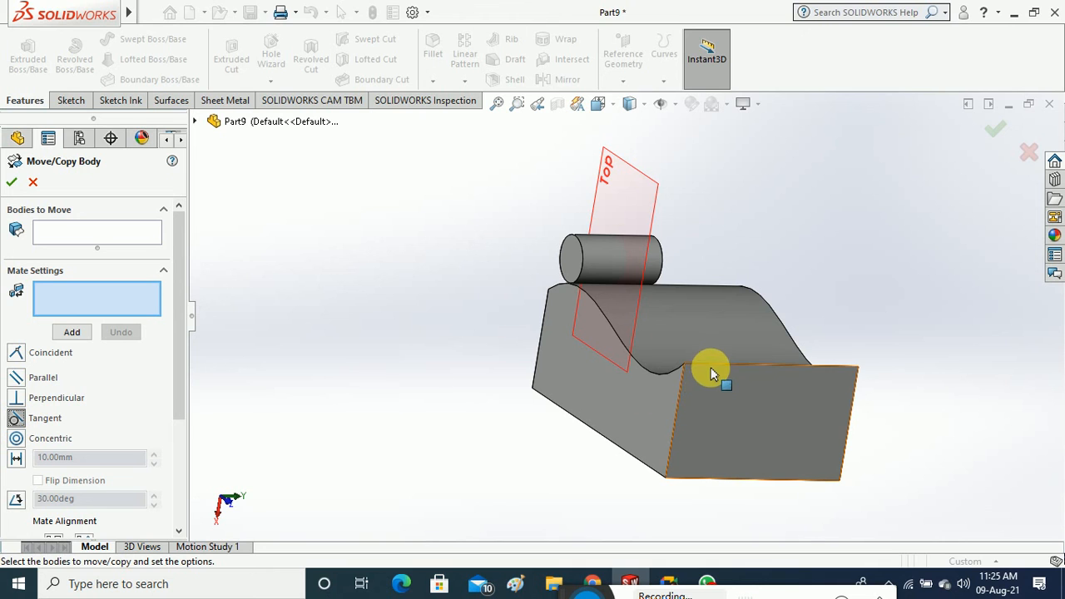
click(712, 367)
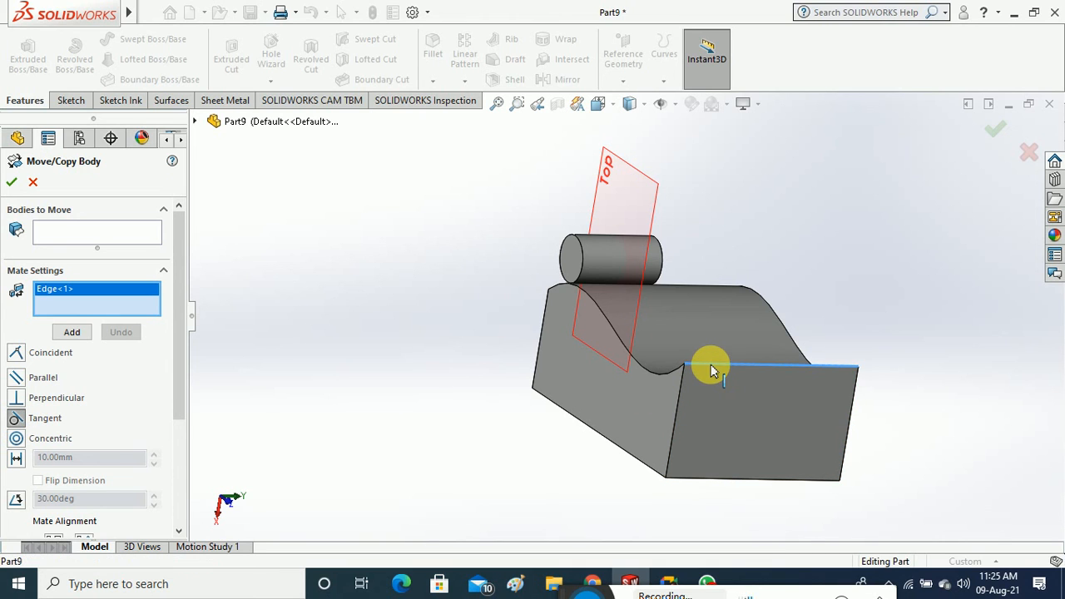
click(617, 265)
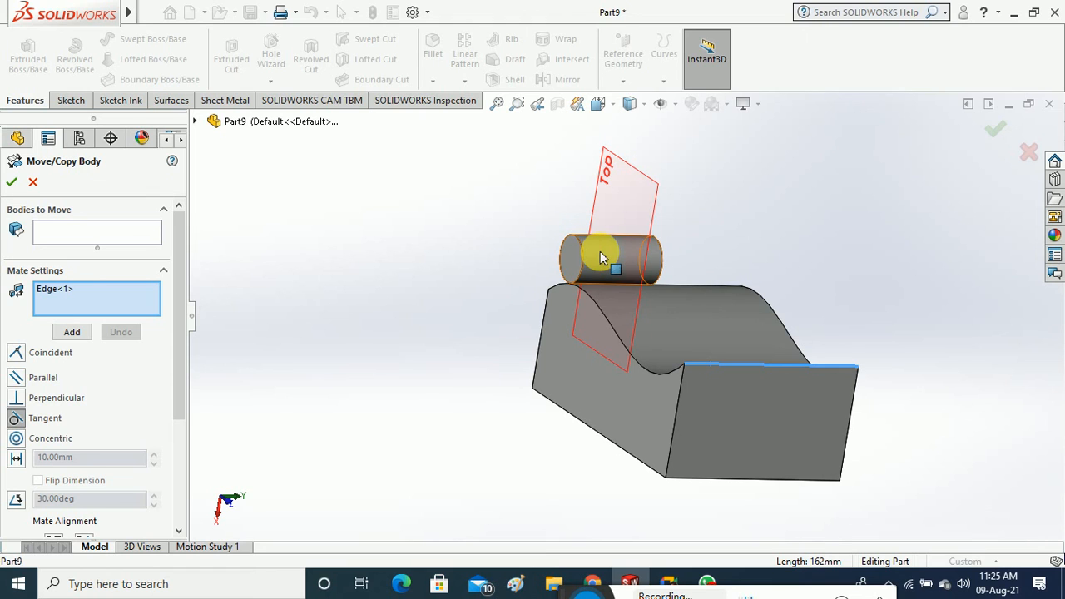
Set the cylinder as the body to move and add its curved face as the tangent mate's second entity
click(86, 232)
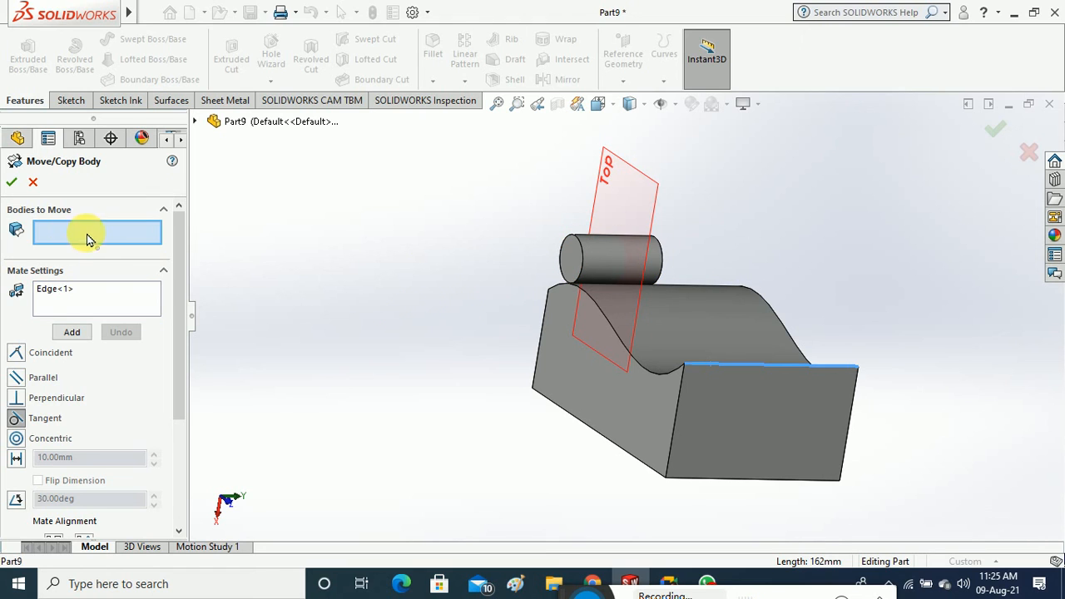
click(592, 266)
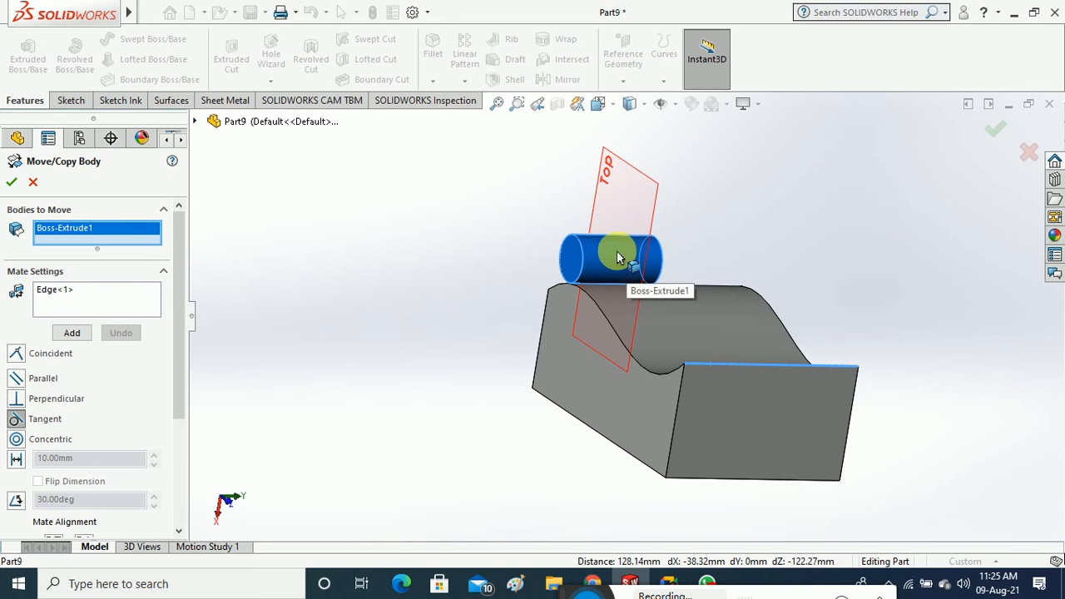
middle_drag(533, 324, 557, 340)
click(152, 312)
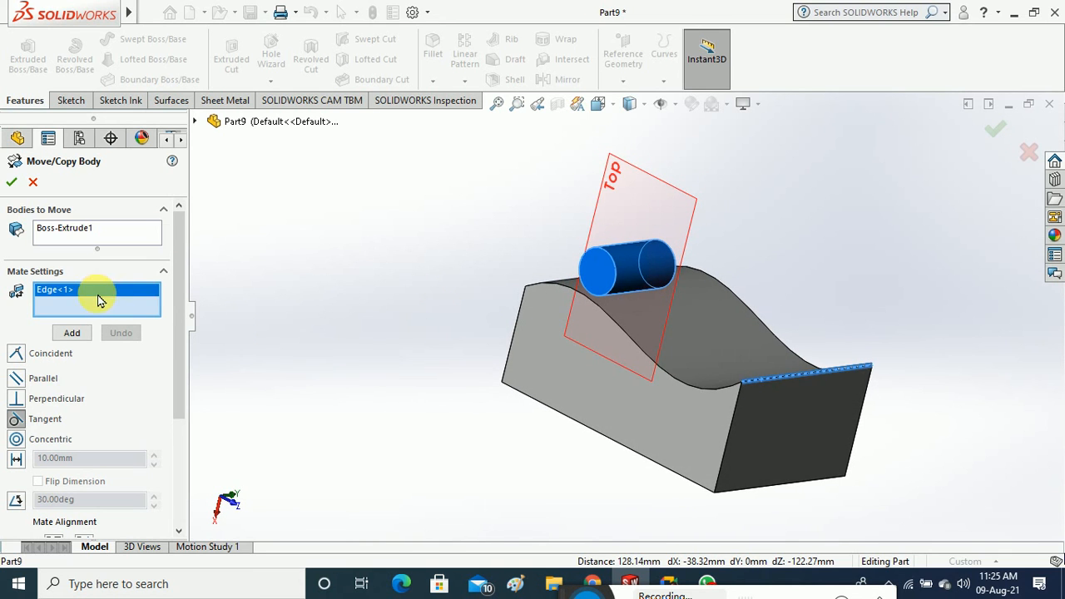
click(641, 275)
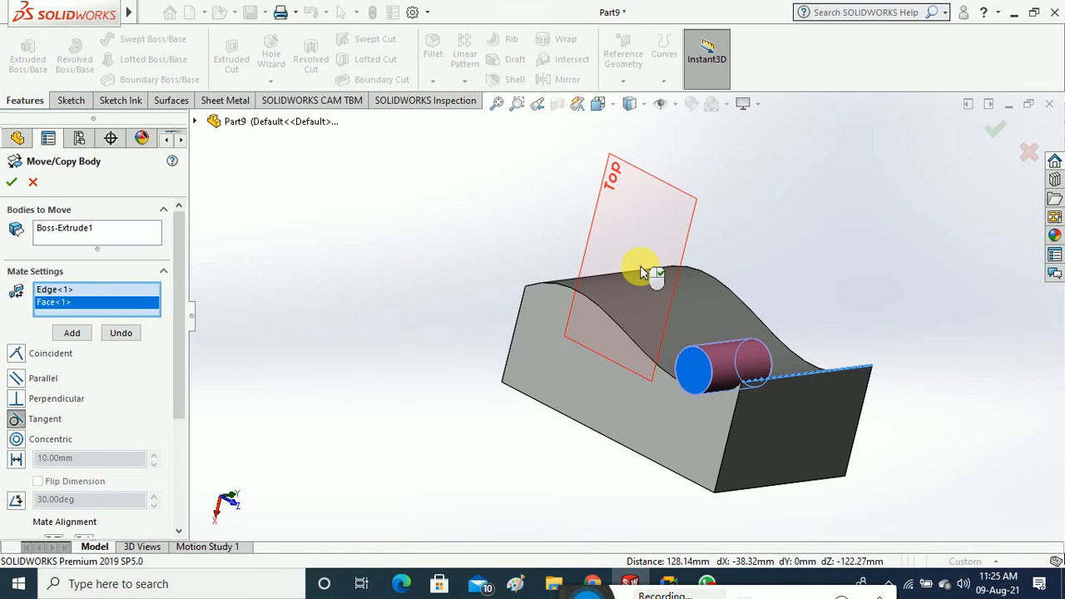
mouse_move(563, 363)
middle_down()
mouse_move(580, 378)
mouse_move(580, 356)
middle_up()
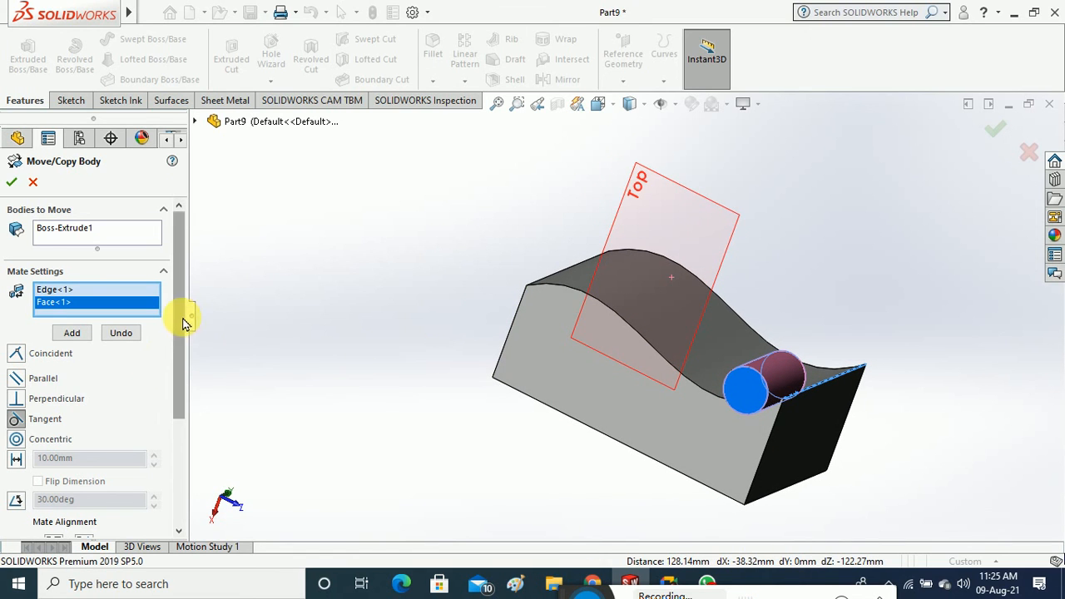
Toggle the tangent mate's alignment between aligned and anti-aligned, ending on anti-aligned
scroll(183, 341, down, 3)
click(84, 452)
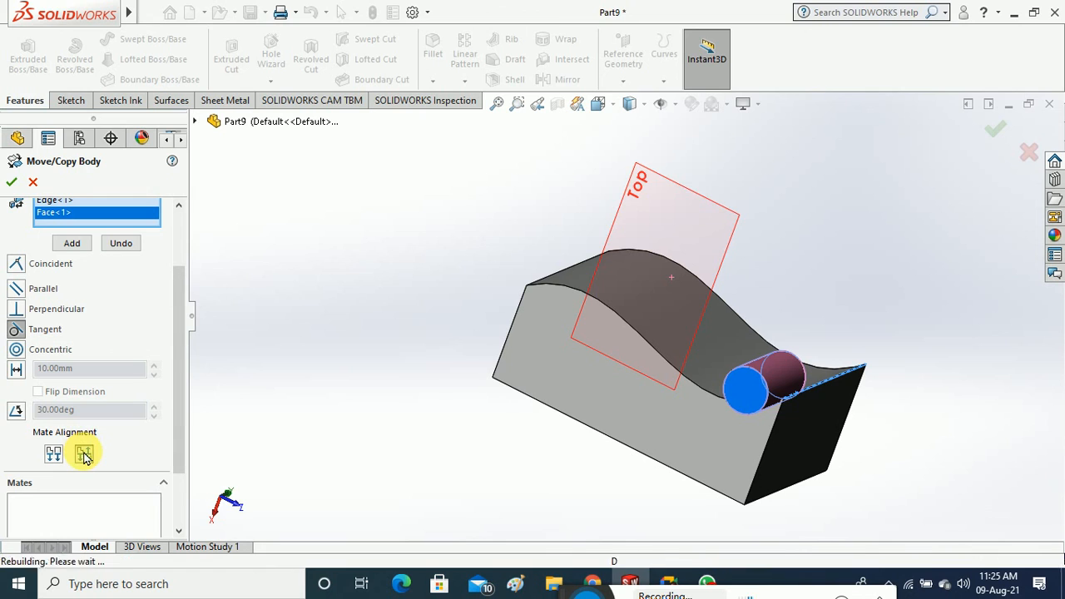
click(57, 456)
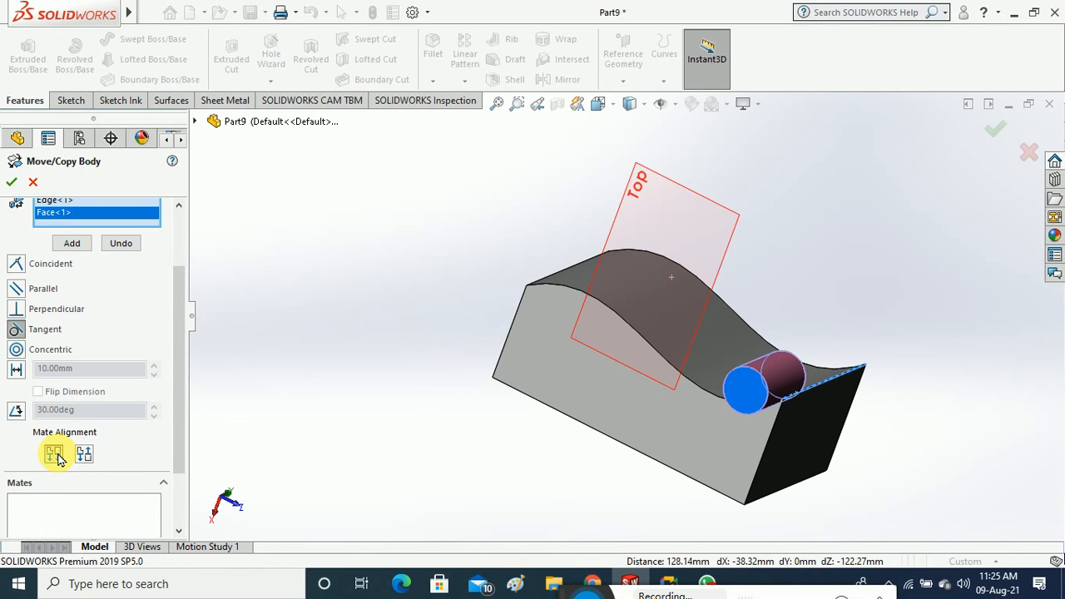
click(84, 454)
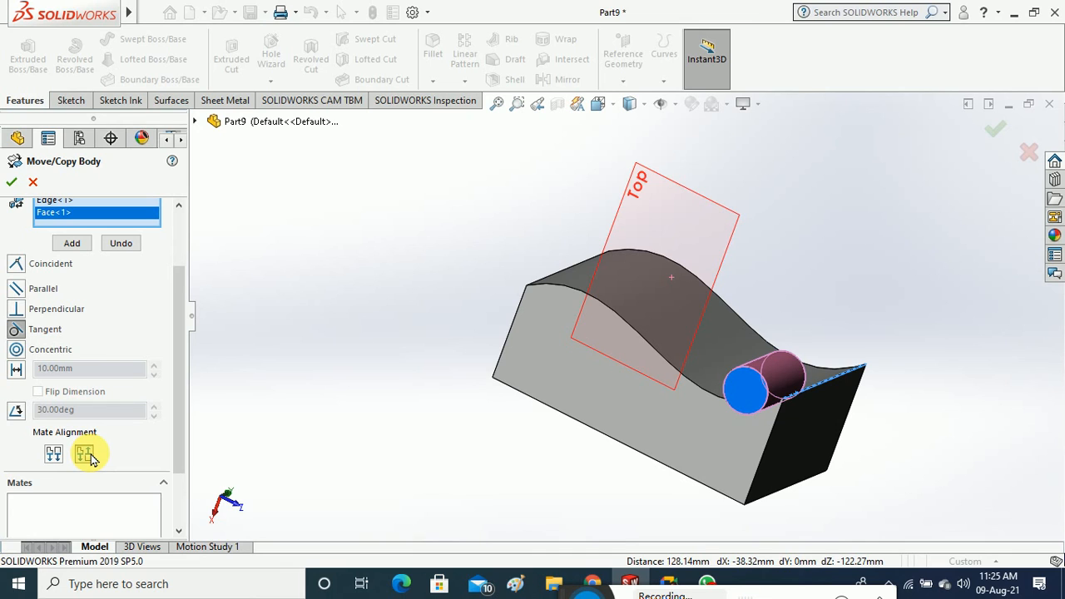
Switch to a Distance mate between the block's edge and the cylinder's face and raise the distance to 200 mm
click(18, 371)
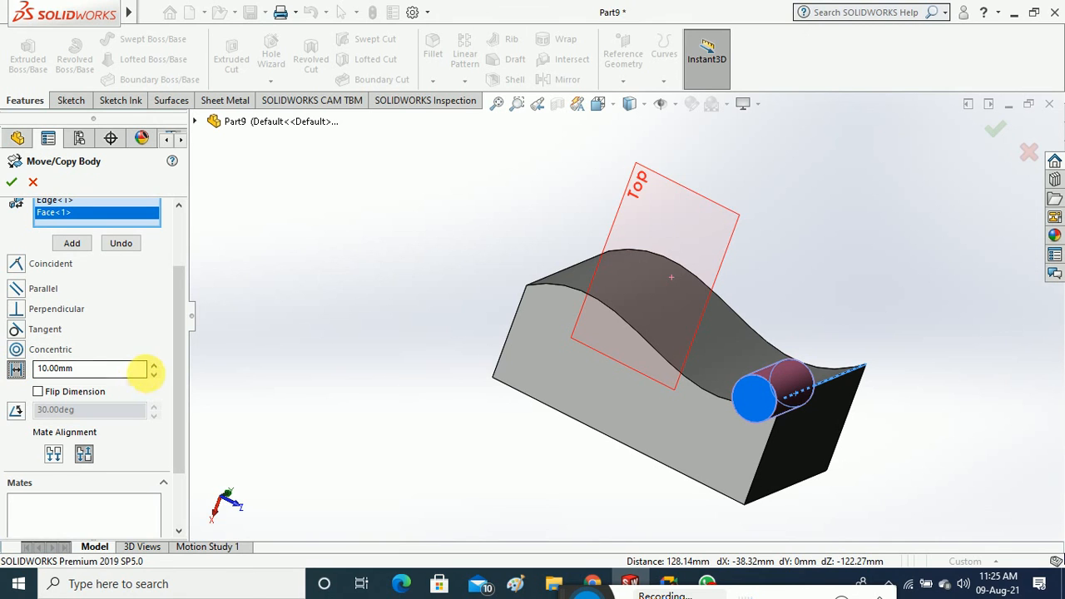
click(154, 367)
click(154, 367)
click(154, 367)
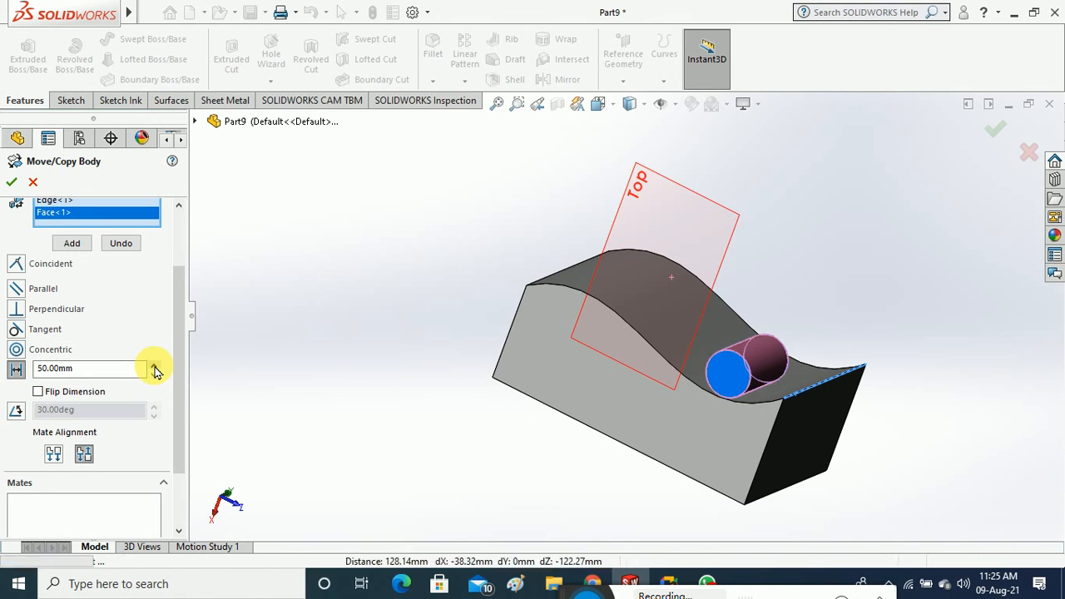
click(154, 367)
click(154, 367)
click(153, 367)
click(154, 367)
click(154, 367)
click(154, 367)
click(154, 367)
click(154, 367)
click(154, 367)
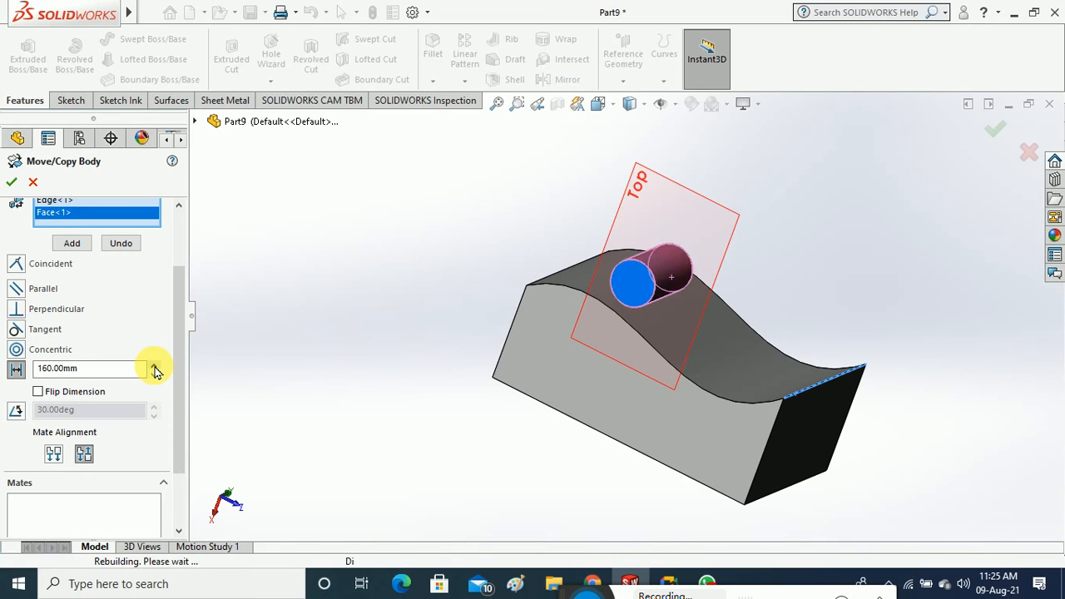
click(154, 367)
click(154, 367)
click(154, 367)
click(154, 367)
middle_drag(452, 408, 473, 344)
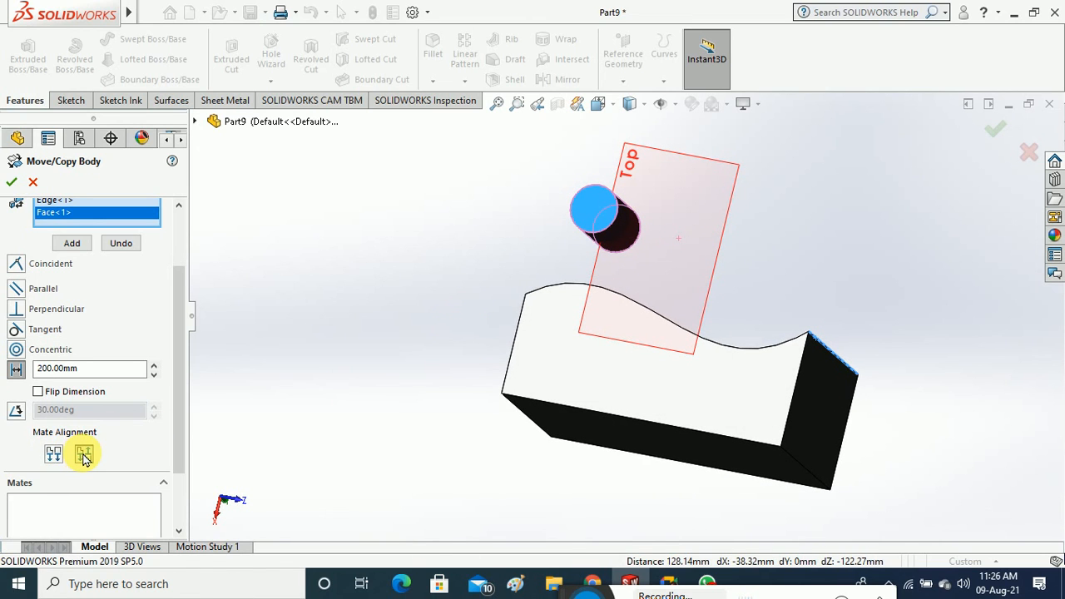
Switch to an Angle mate between the block's edge and the cylinder's face, set it to 68 degrees, and accept the body move
click(15, 411)
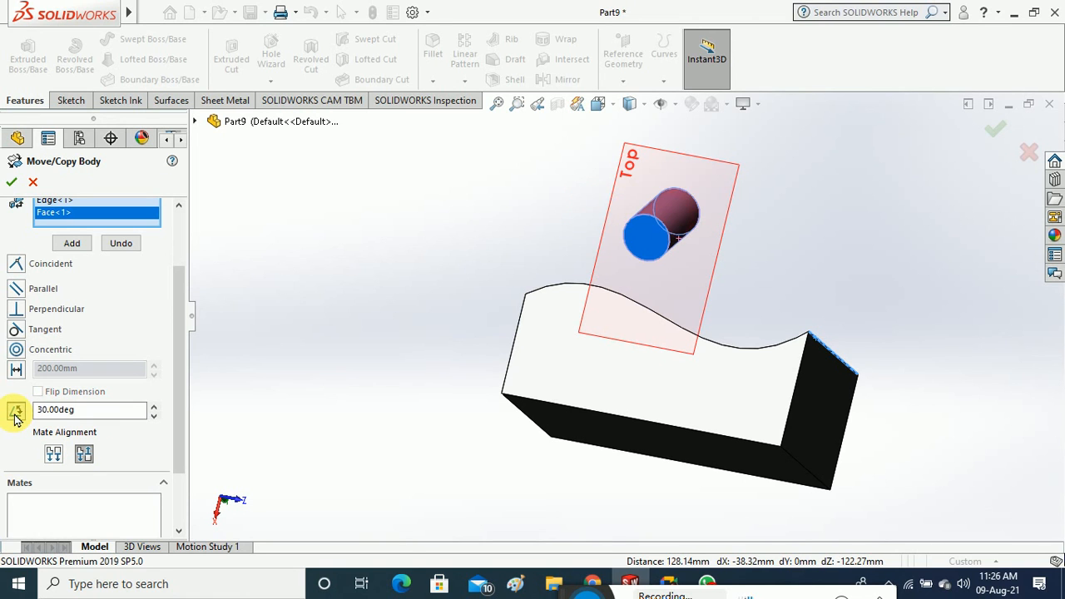
click(155, 407)
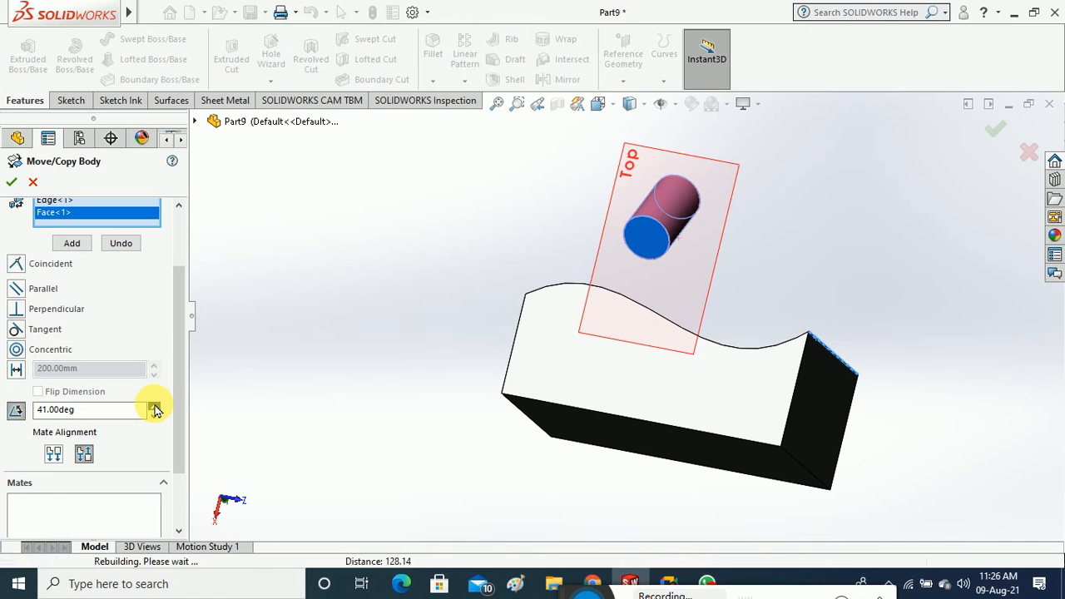
click(155, 407)
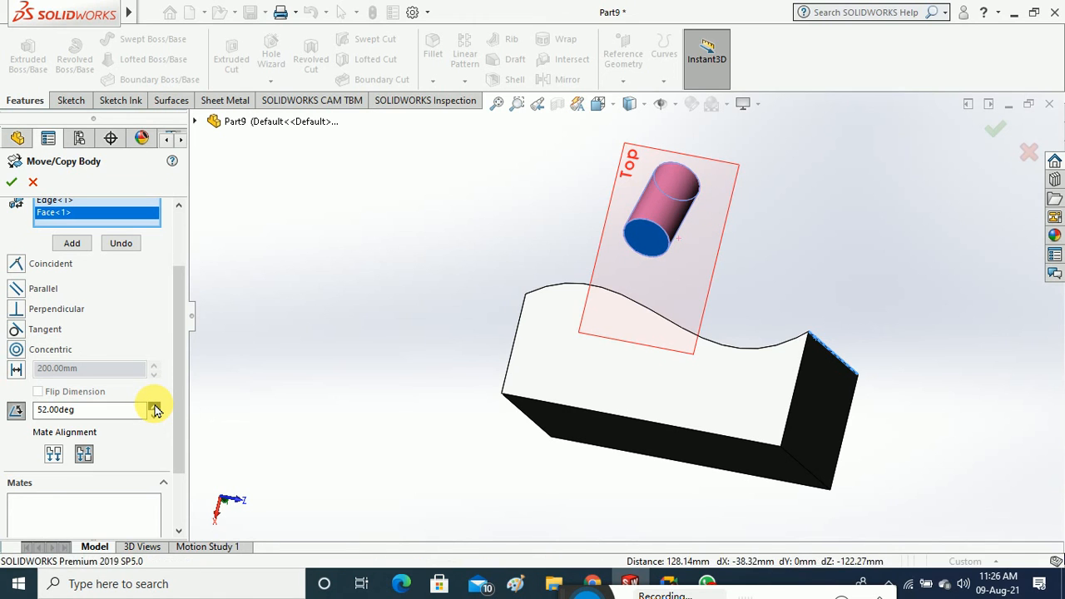
click(155, 407)
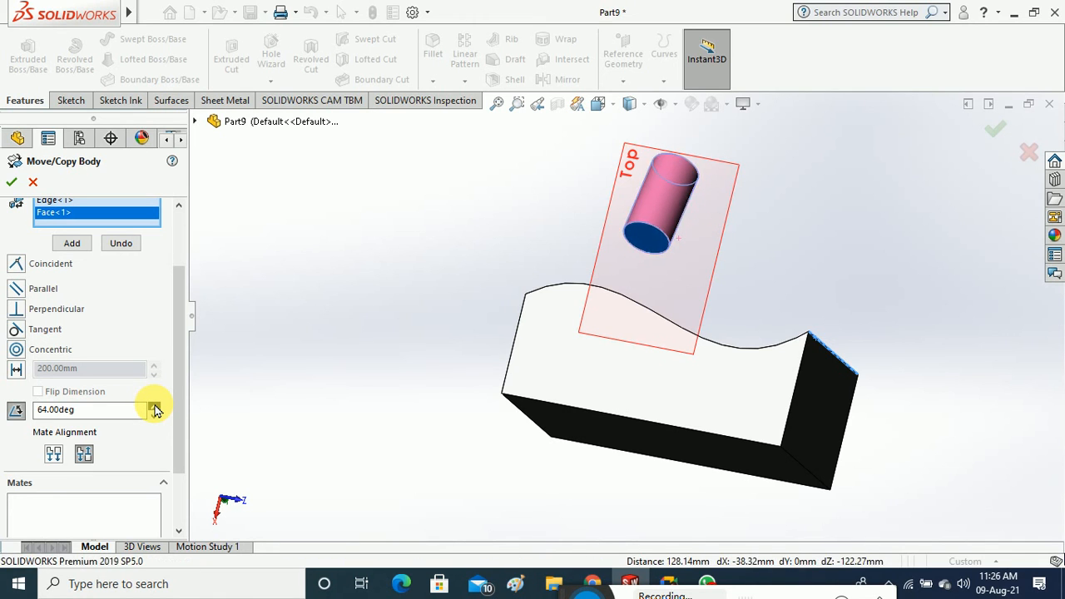
click(155, 407)
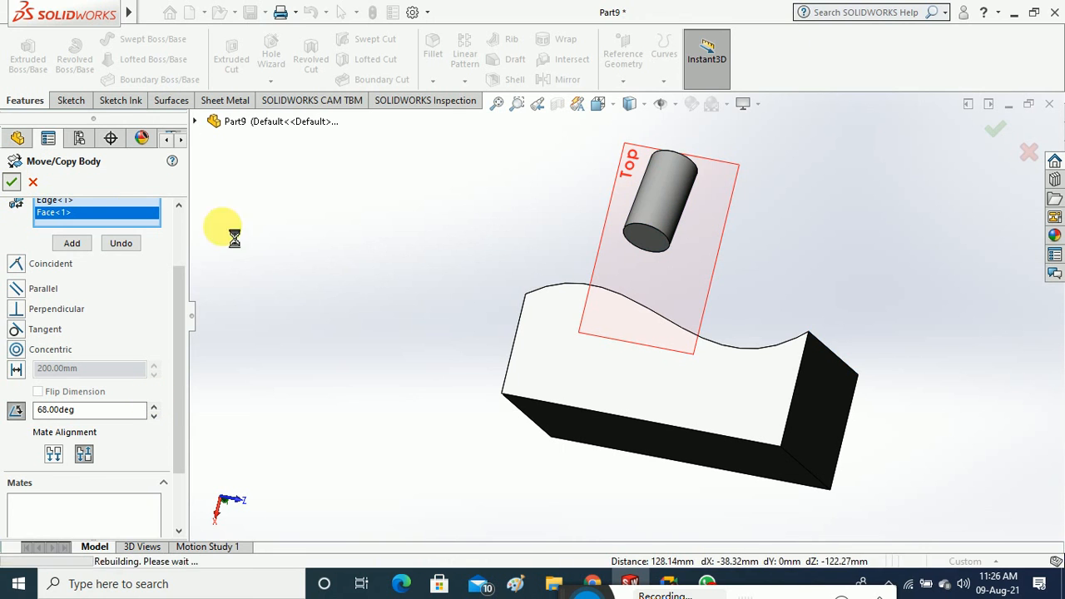
key(Return)
Delete the cylinder's body-move feature together with its dependent angle mate
middle_drag(435, 255, 350, 273)
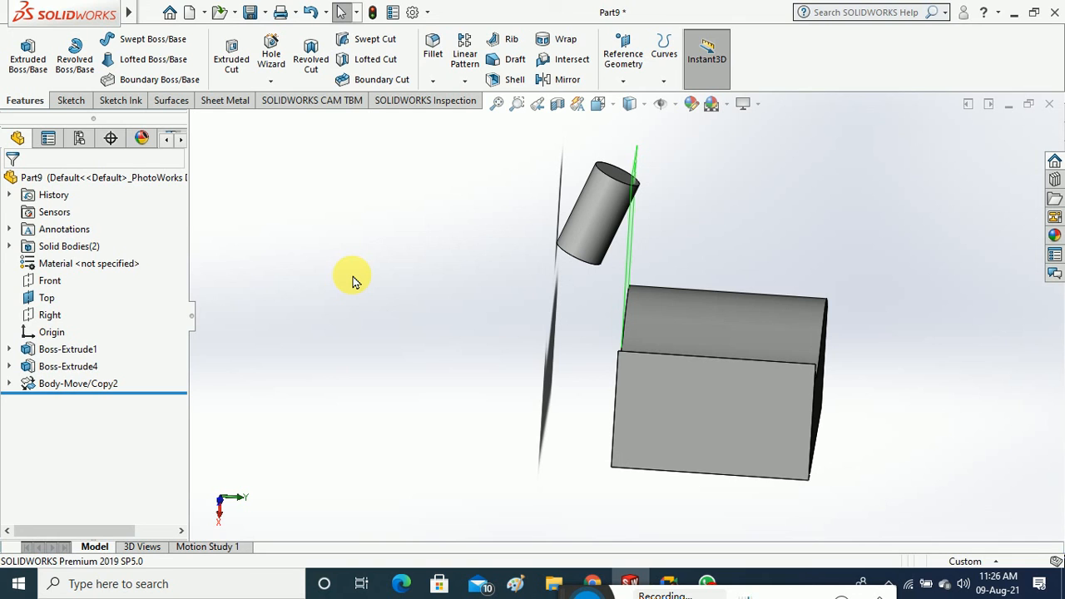
click(107, 384)
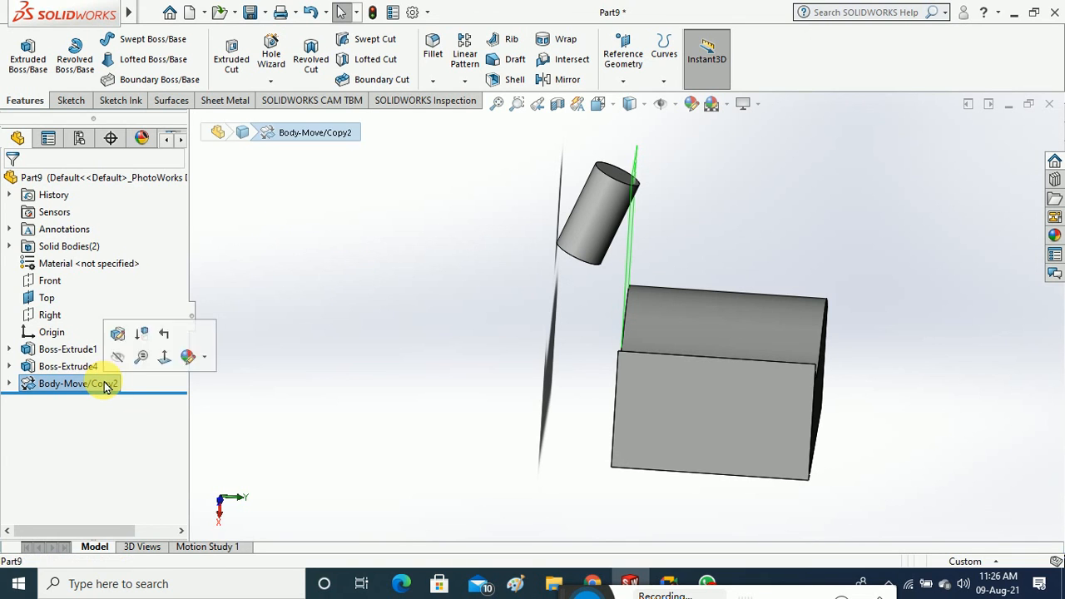
right_click(109, 384)
click(137, 358)
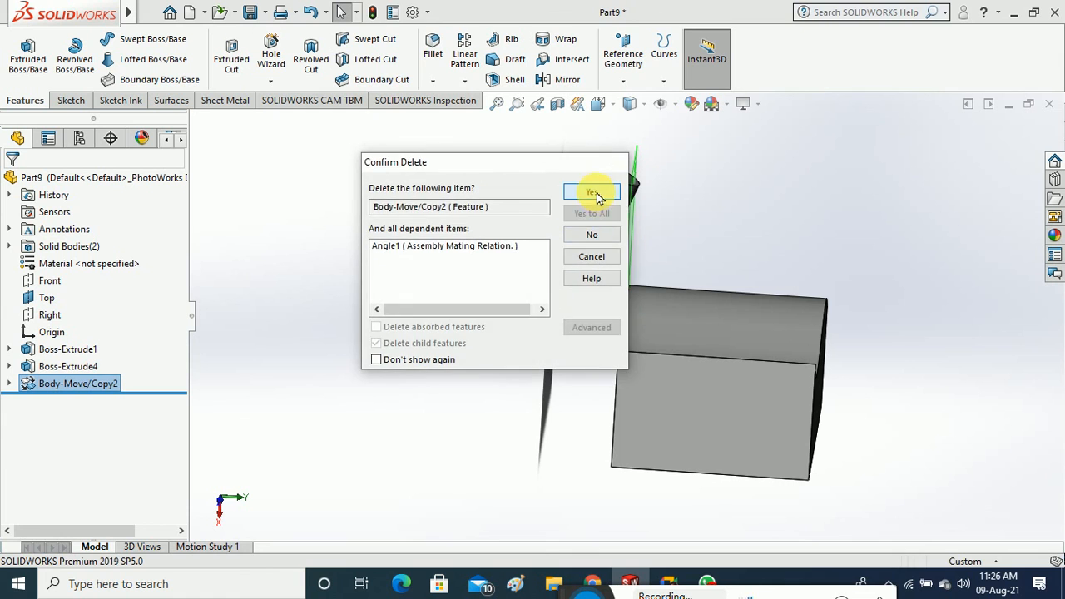
click(597, 193)
mouse_move(158, 13)
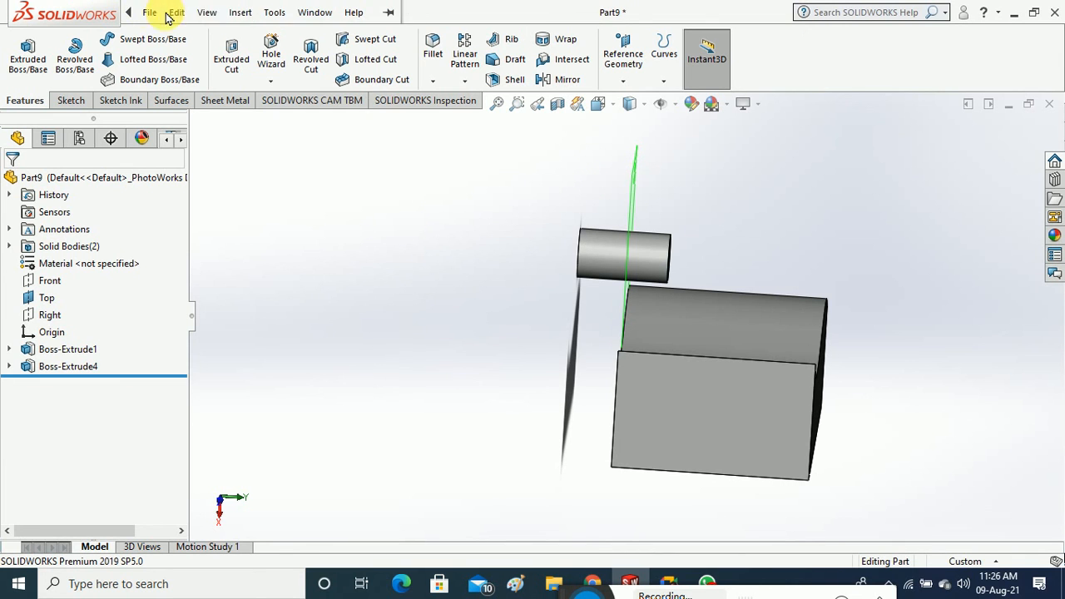
click(306, 13)
mouse_move(242, 15)
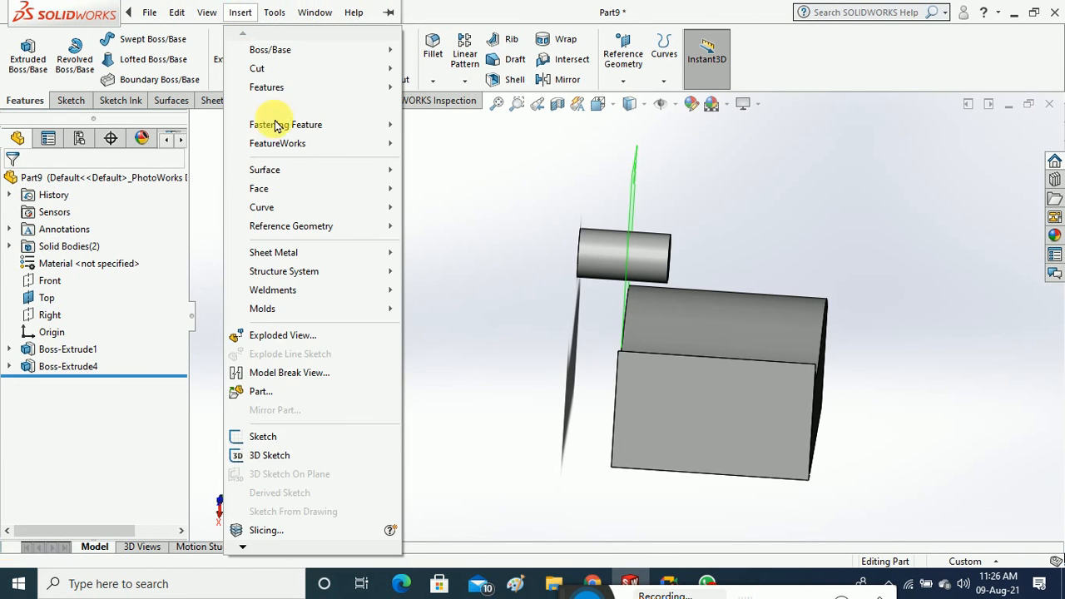
mouse_move(326, 88)
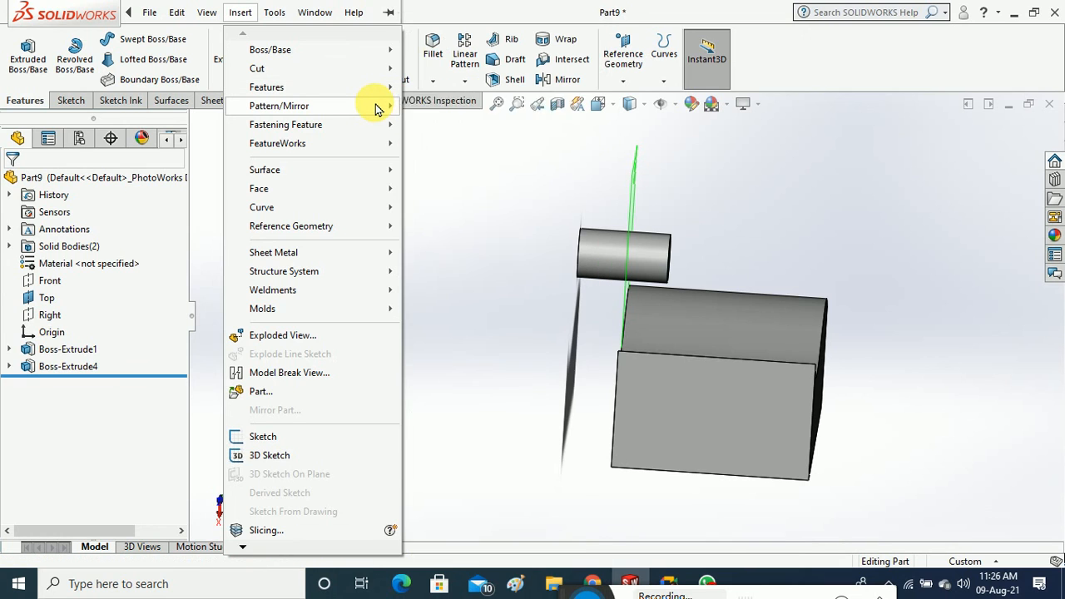
mouse_move(376, 108)
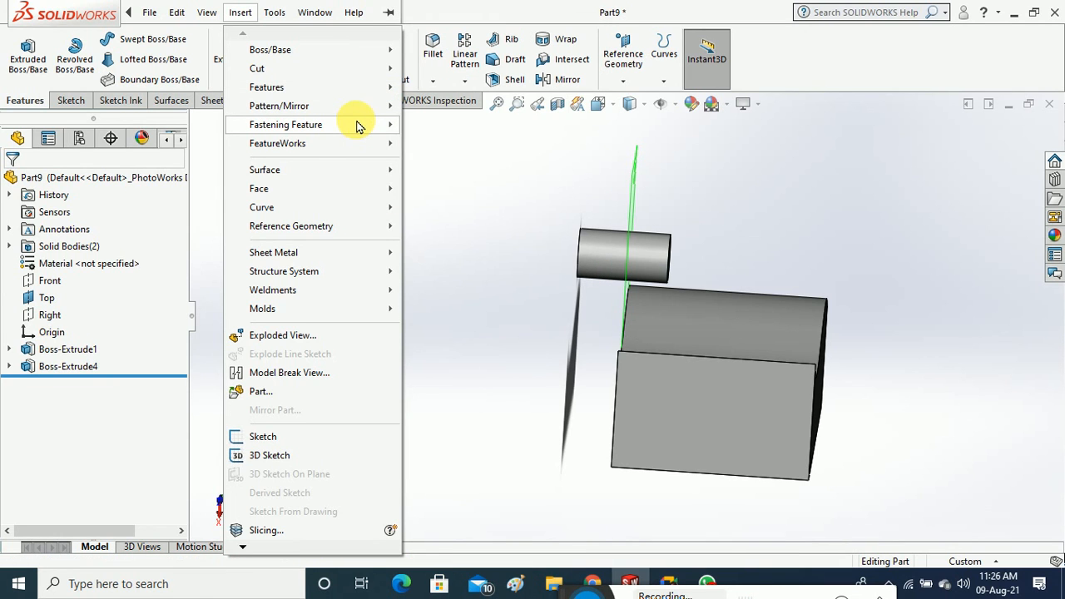
mouse_move(358, 125)
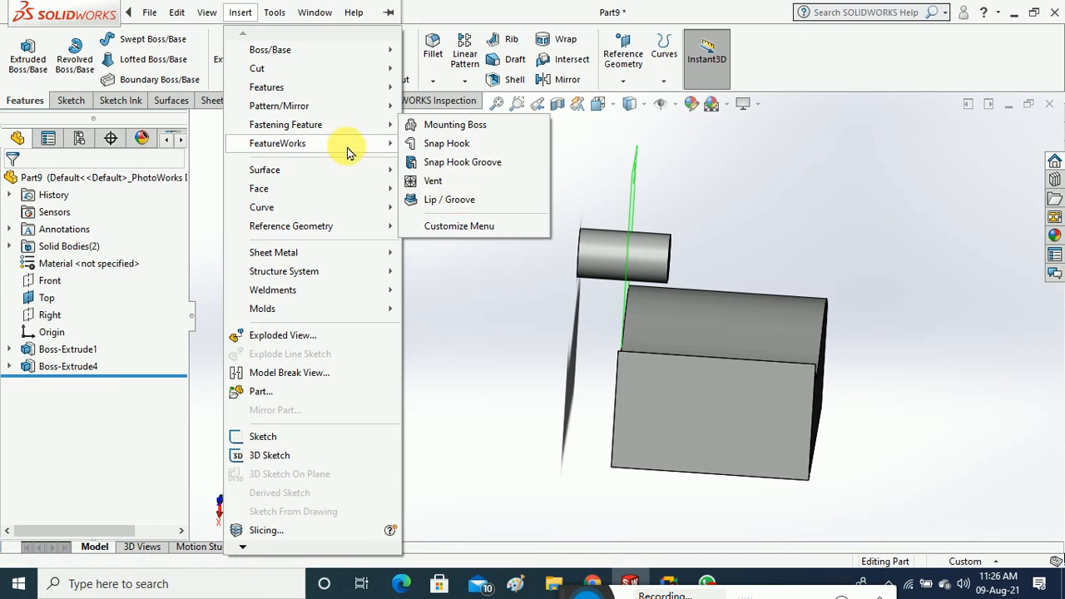
click(824, 208)
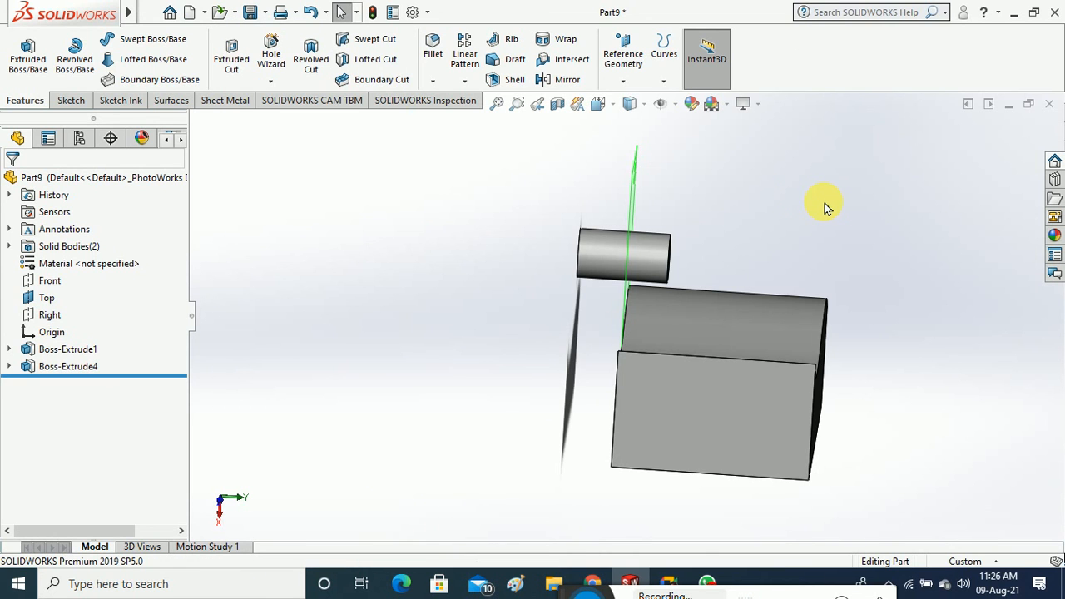
middle_drag(902, 218, 889, 219)
click(69, 373)
right_click(70, 374)
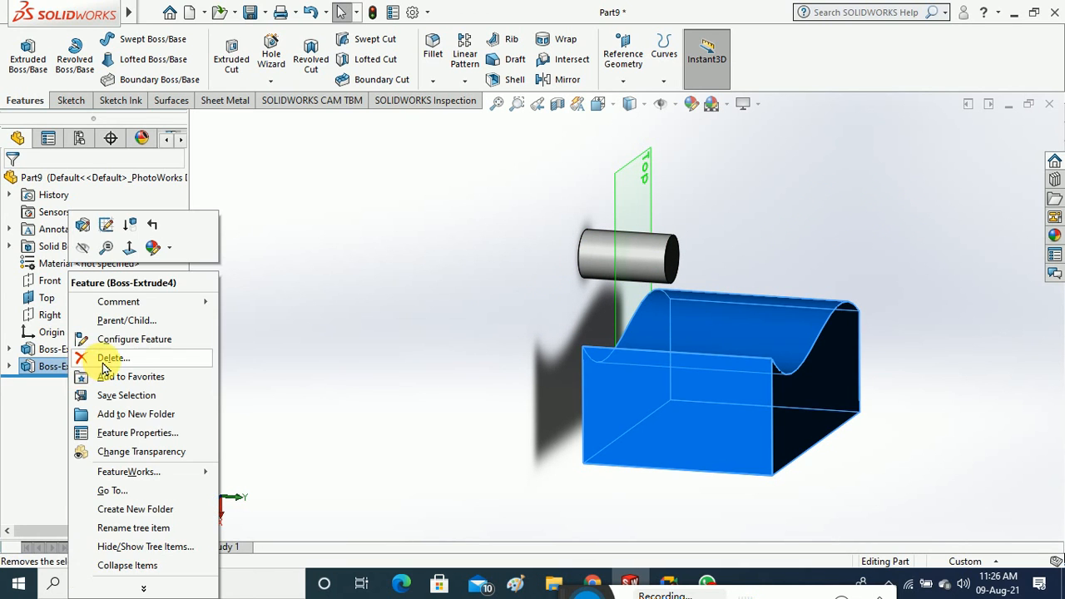
click(71, 355)
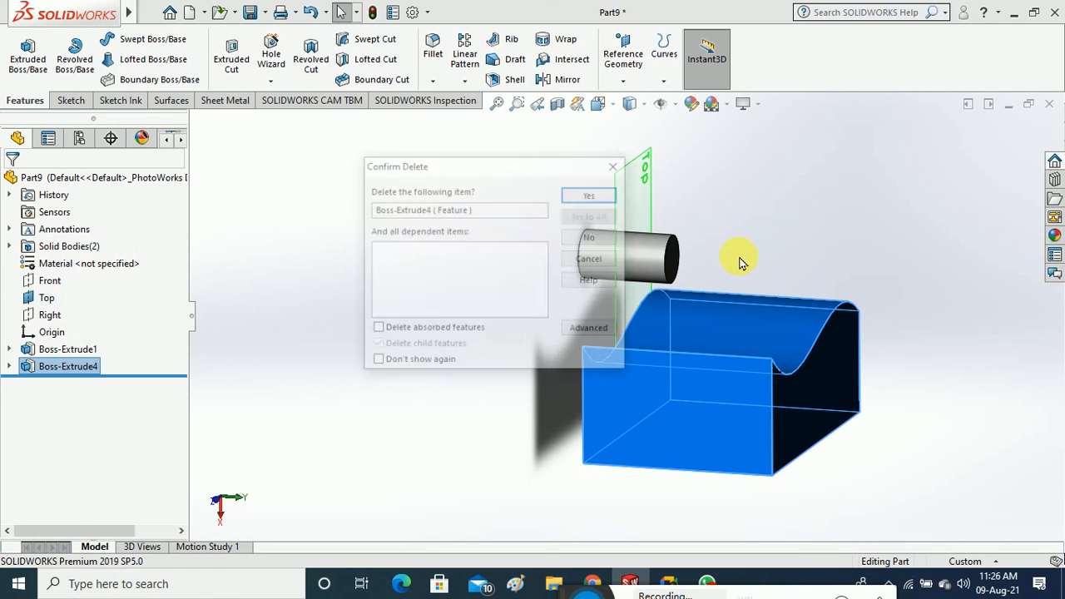
click(616, 161)
Delete the cylinder's extrusion and its leftover circle sketch, keeping only the wavy block
right_click(70, 353)
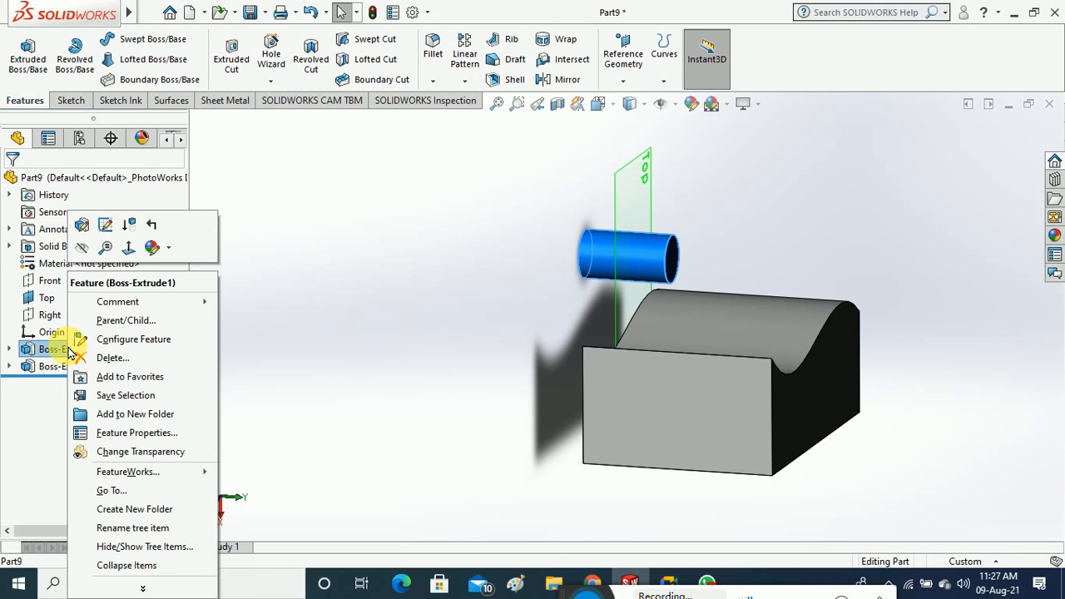
click(76, 357)
click(605, 196)
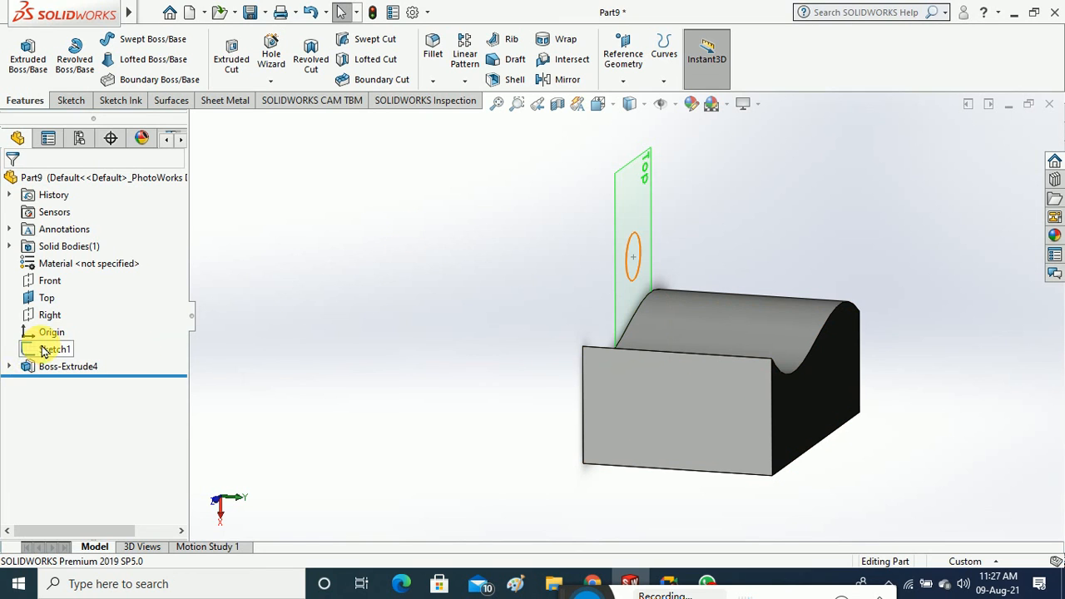
click(46, 350)
right_click(46, 350)
click(77, 376)
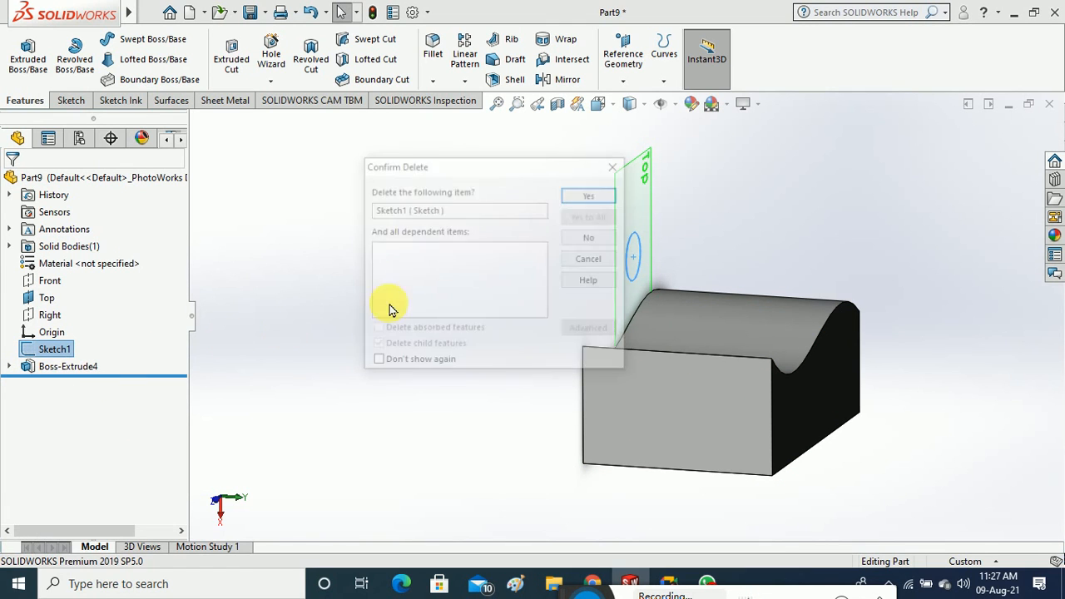
click(591, 201)
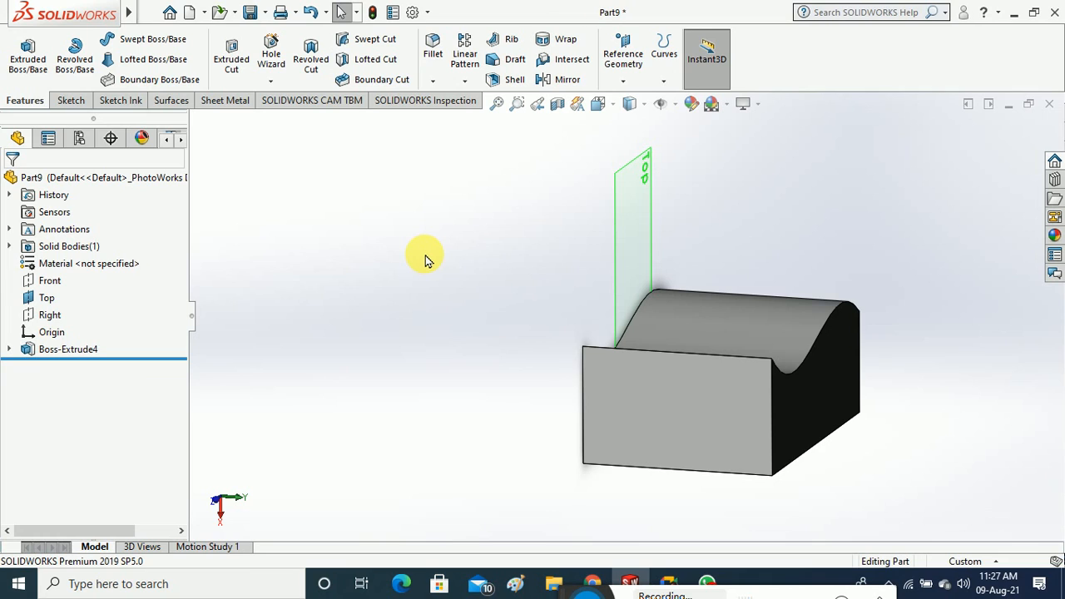
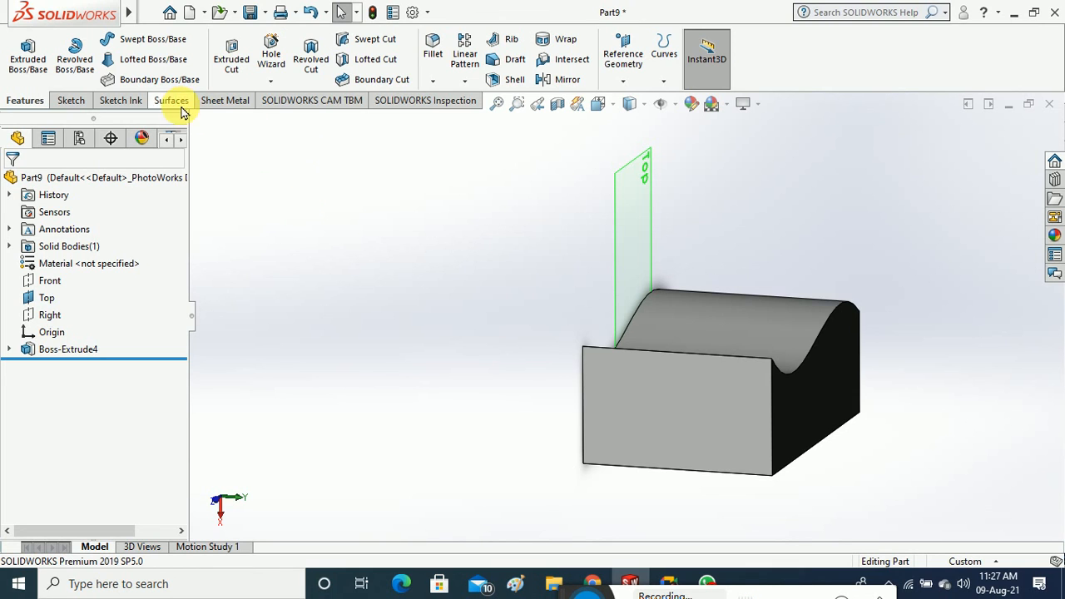
Enable the Evaluate toolset in the CommandManager and bring up its tools
right_click(309, 105)
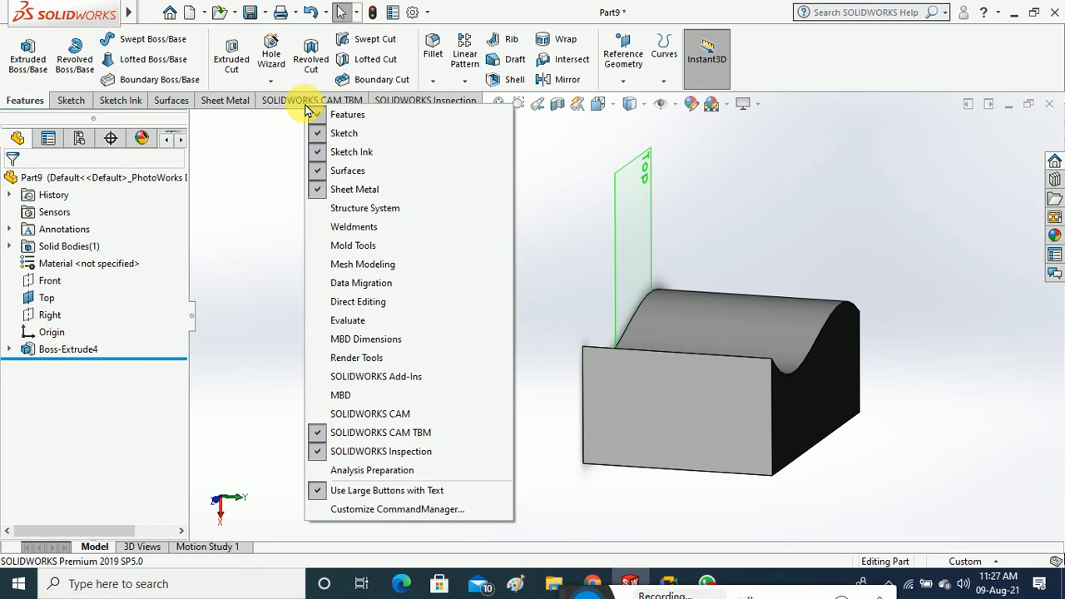
click(372, 325)
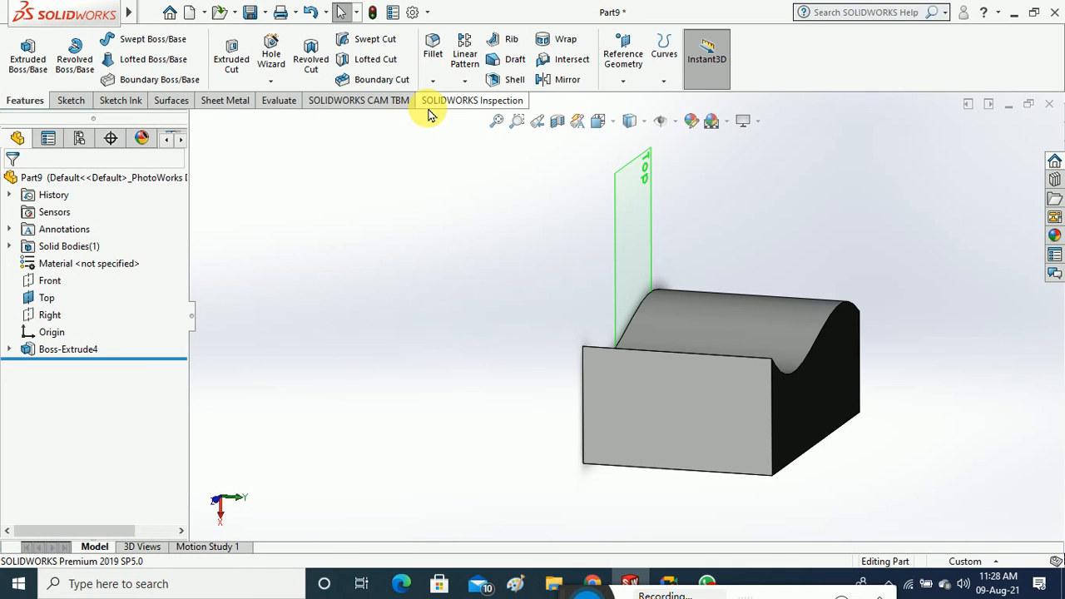
click(281, 101)
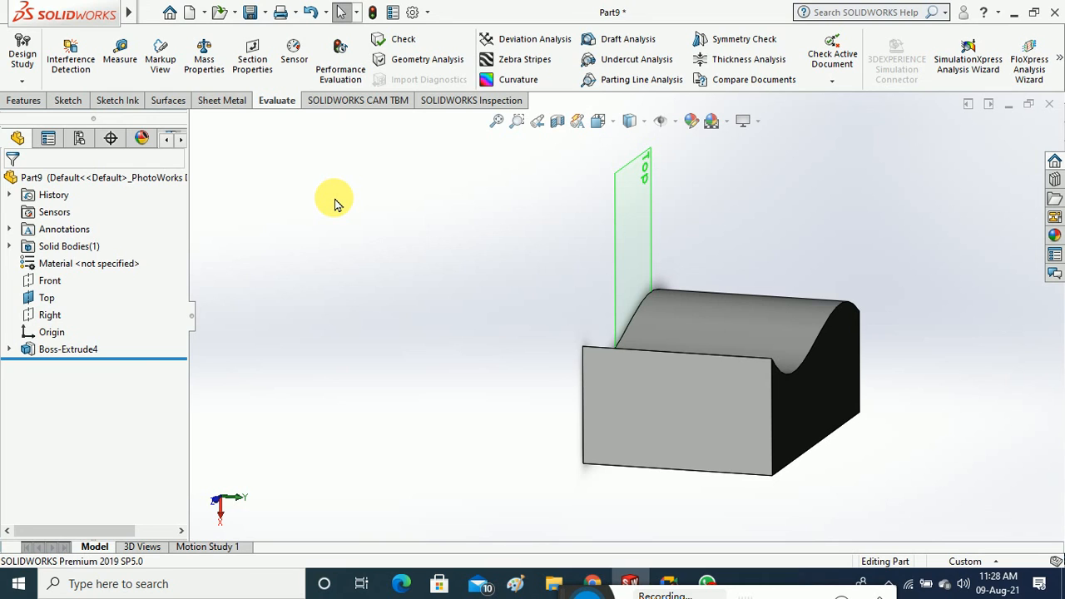
Measure the length of the block's straight top end edge and its distance to the parallel edge at the opposite end
click(112, 70)
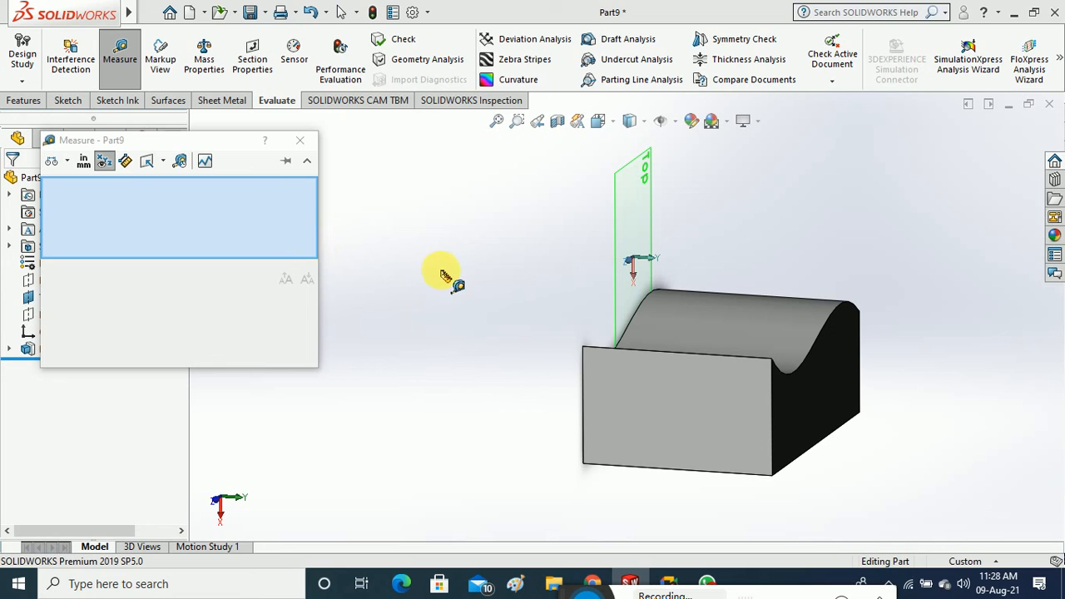
middle_drag(685, 357, 665, 399)
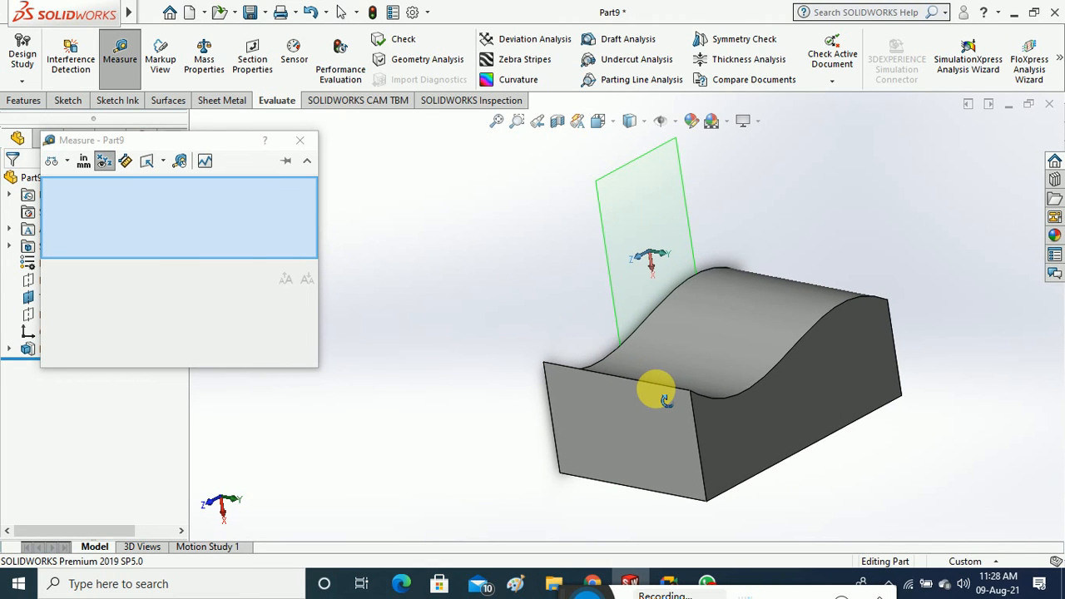
click(647, 381)
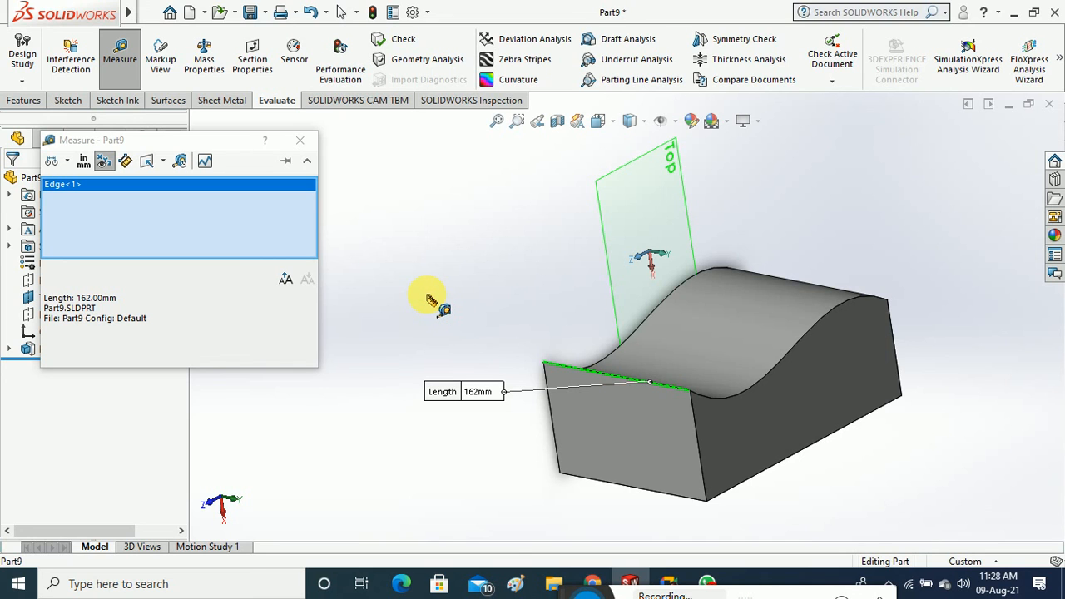
mouse_move(836, 397)
middle_down()
mouse_move(766, 408)
mouse_move(815, 324)
mouse_move(845, 393)
middle_up()
click(809, 309)
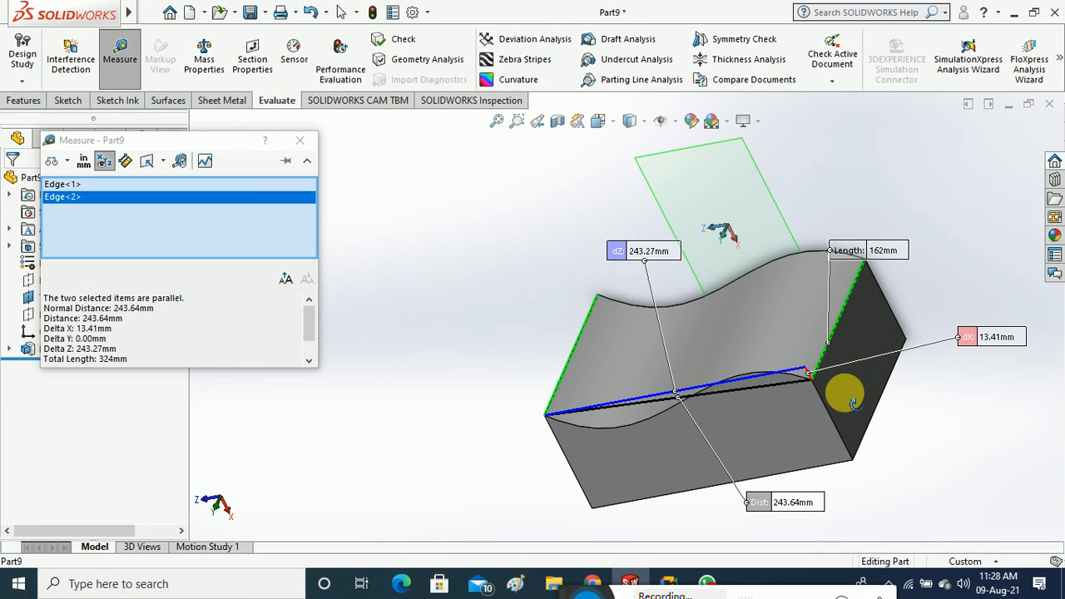
Remove both end edges from the measurement selection and close the Measure tool
click(299, 139)
click(117, 62)
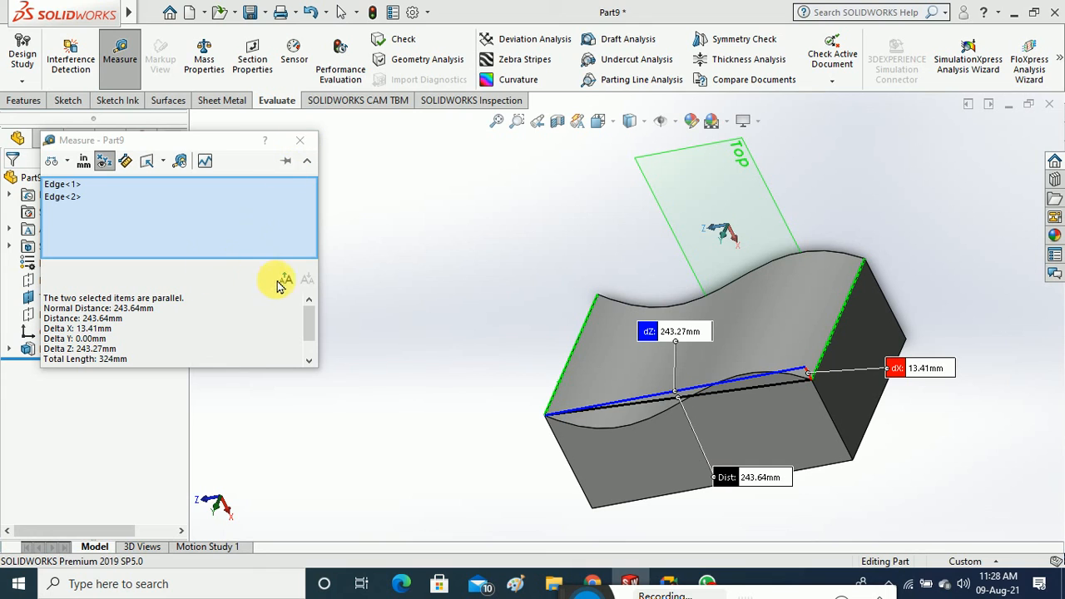
click(65, 185)
right_click(68, 187)
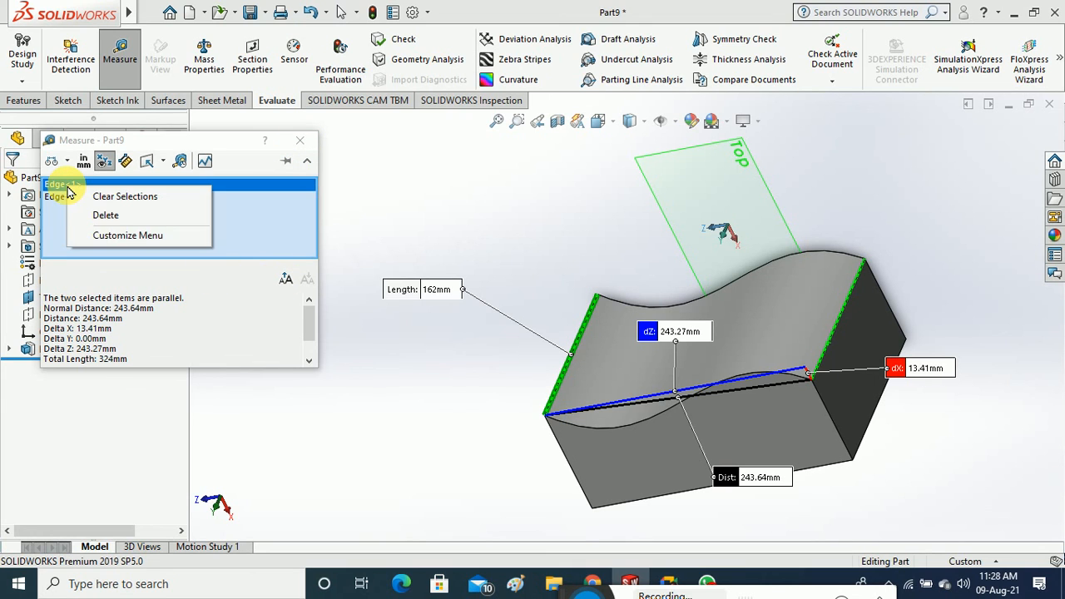
click(101, 214)
click(65, 185)
right_click(66, 186)
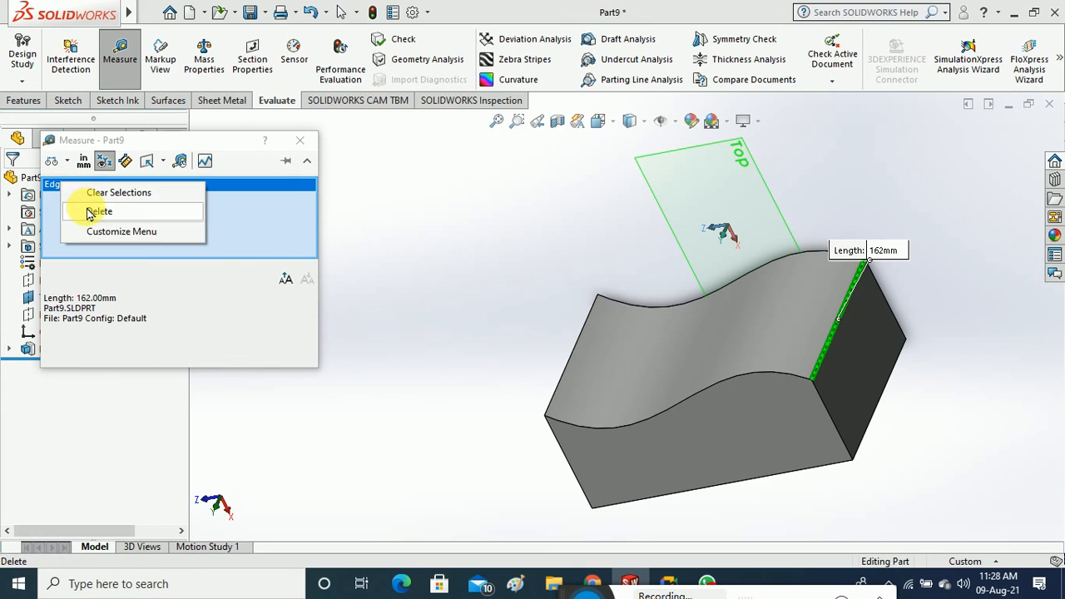
click(88, 209)
click(314, 142)
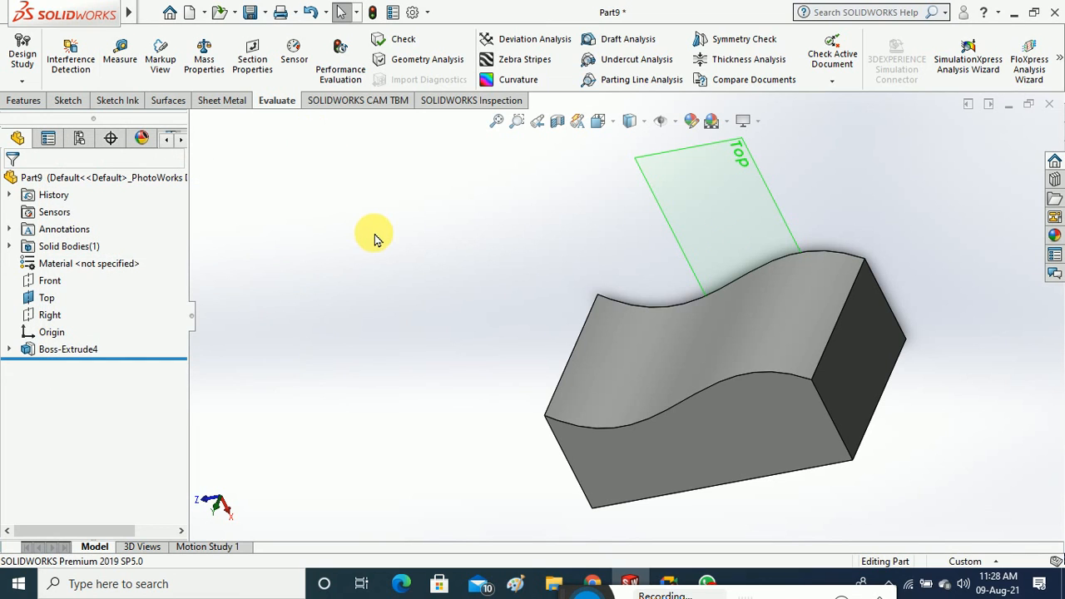
Measure the arc length of the block's wavy side edge and review the measurement units, accepting the document settings
click(120, 58)
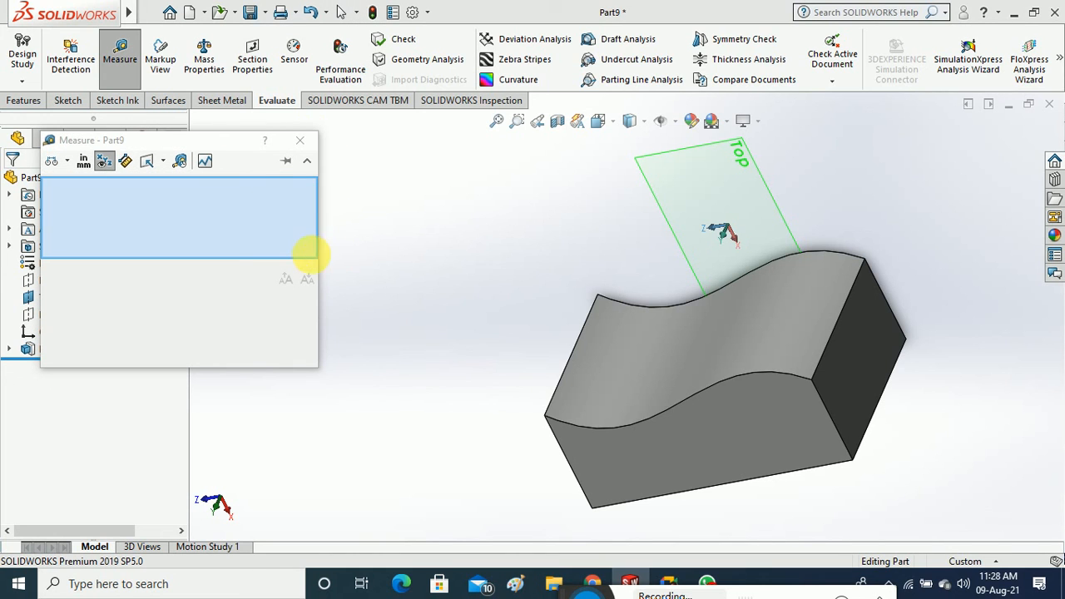
click(589, 432)
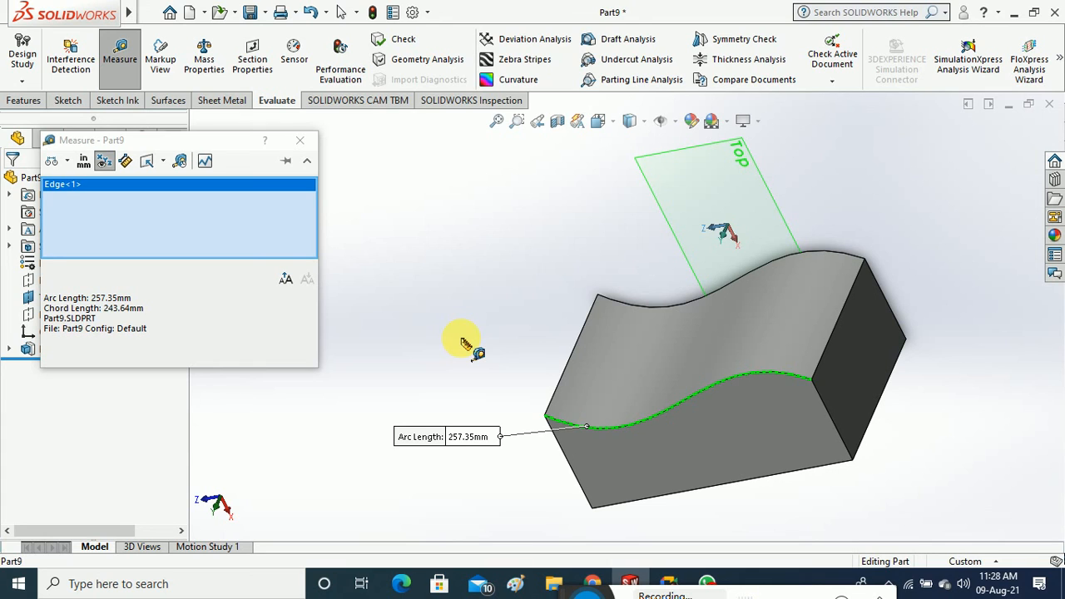
click(84, 164)
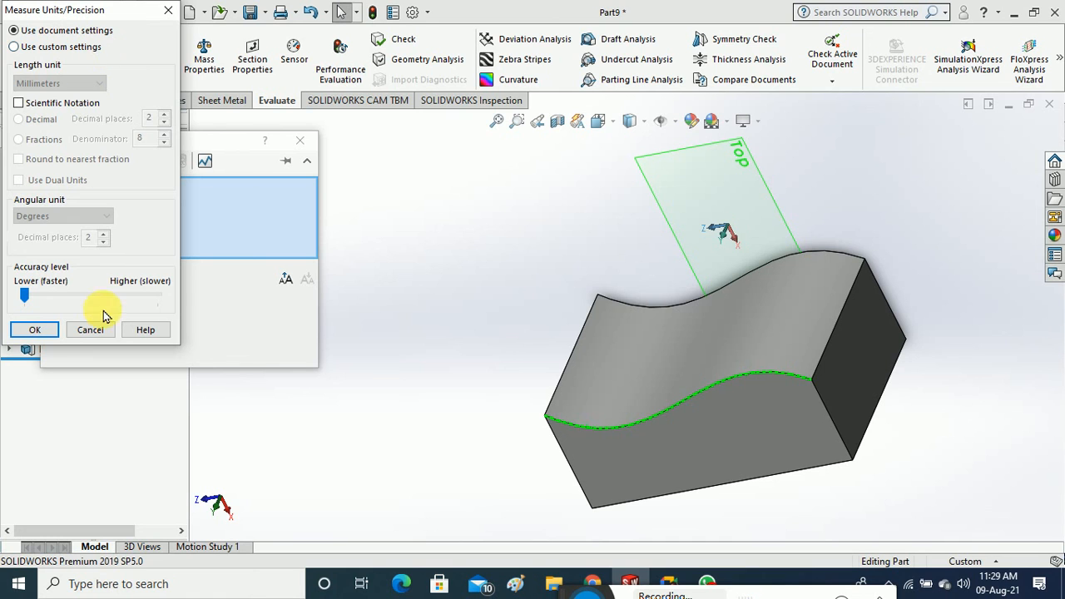
click(30, 331)
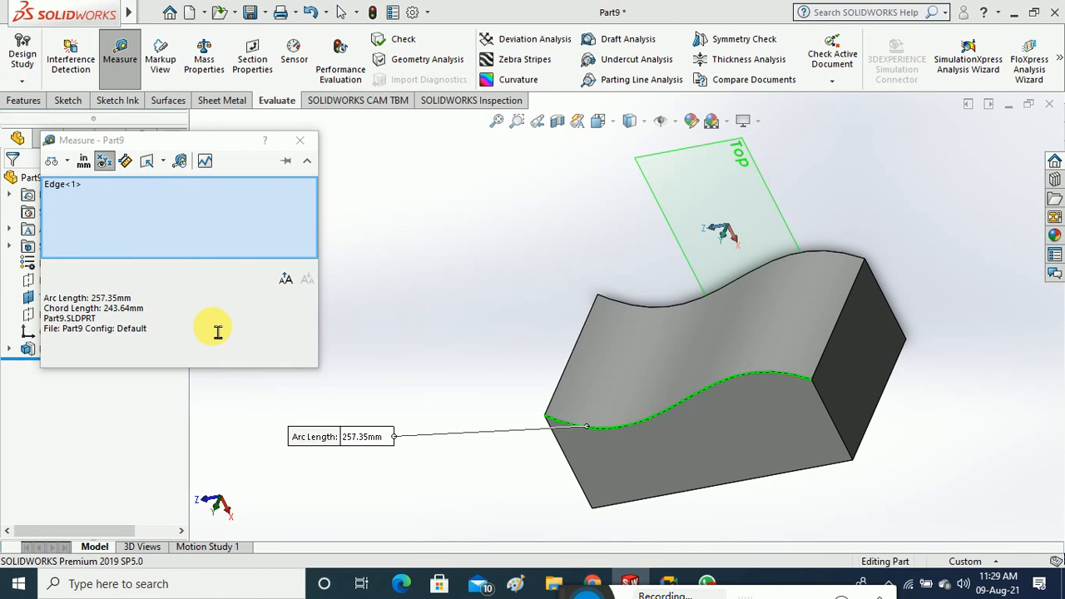
Turn on Point-to-Point measuring, clear the wavy edge, and measure between two diagonally opposite corners of the wavy face
click(124, 163)
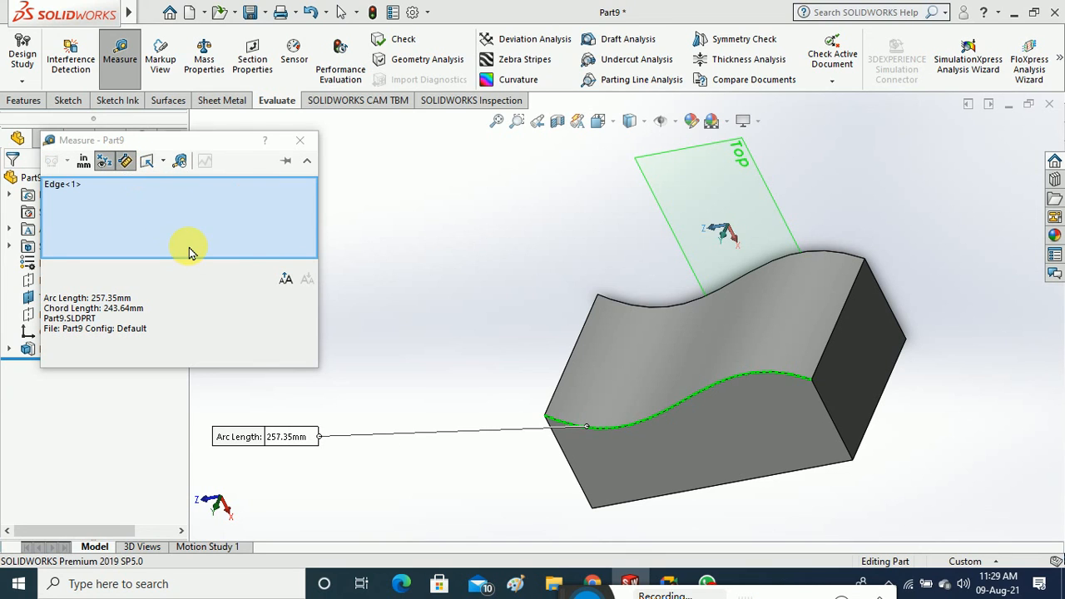
right_click(62, 188)
click(86, 216)
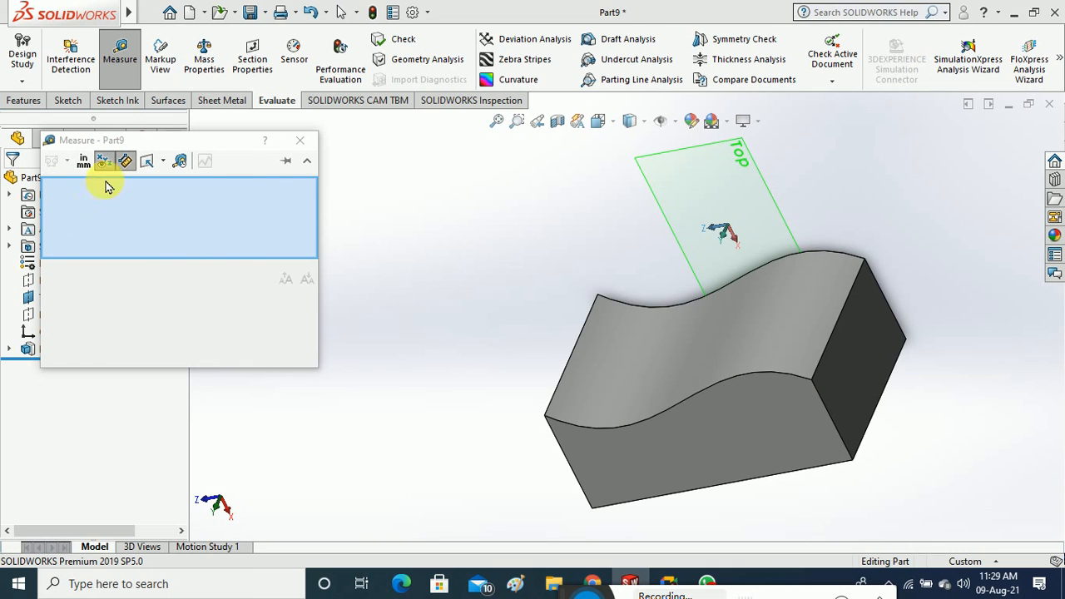
click(545, 417)
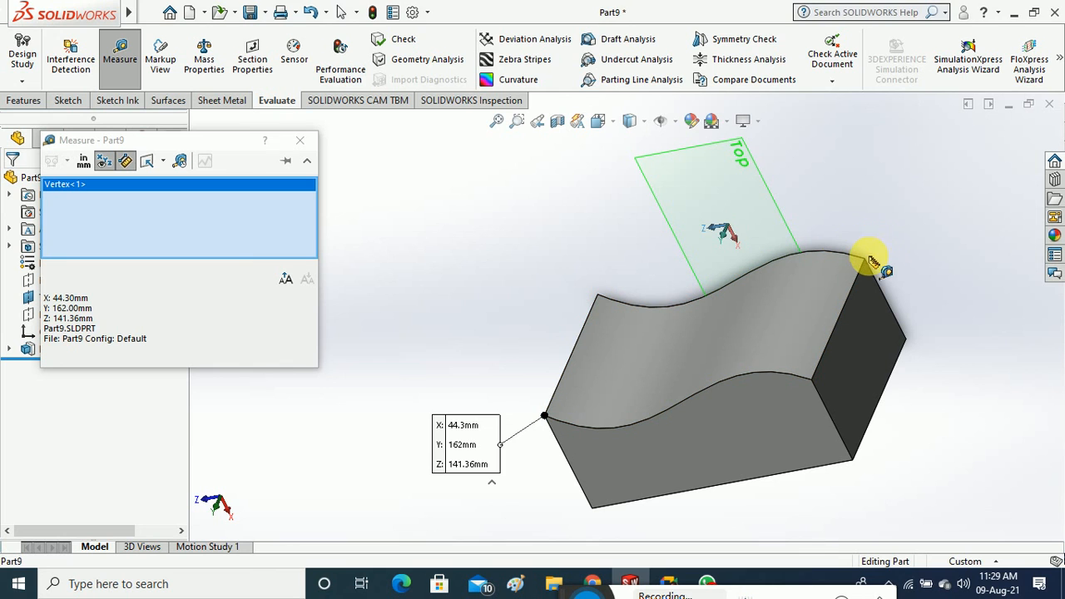
click(863, 258)
middle_drag(761, 428, 747, 444)
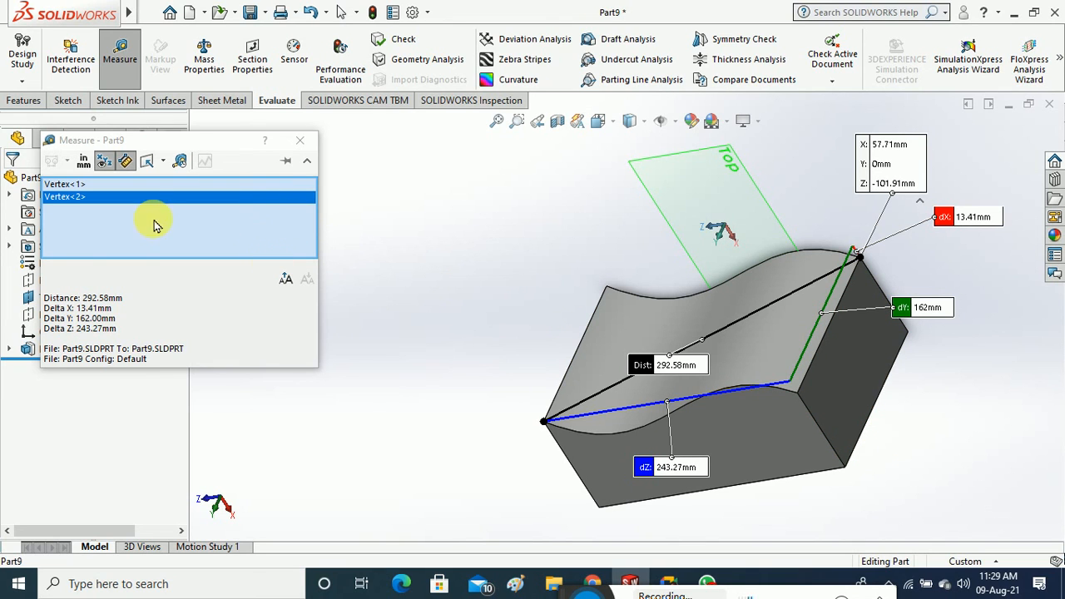
Clear both corner vertices from the measurement and turn off Point-to-Point measuring
right_click(111, 198)
click(142, 226)
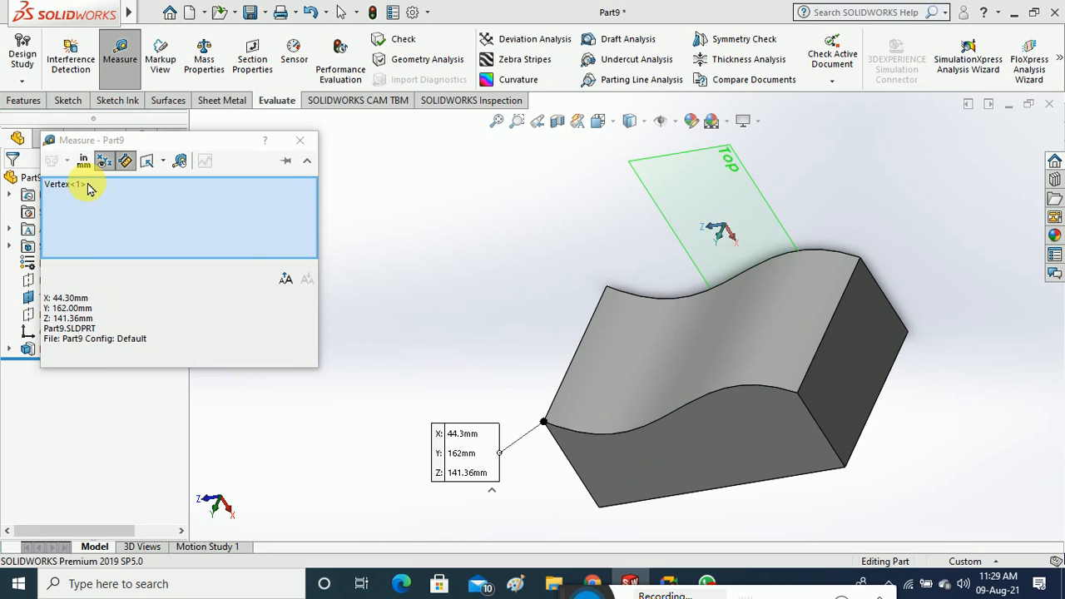
right_click(89, 185)
click(125, 214)
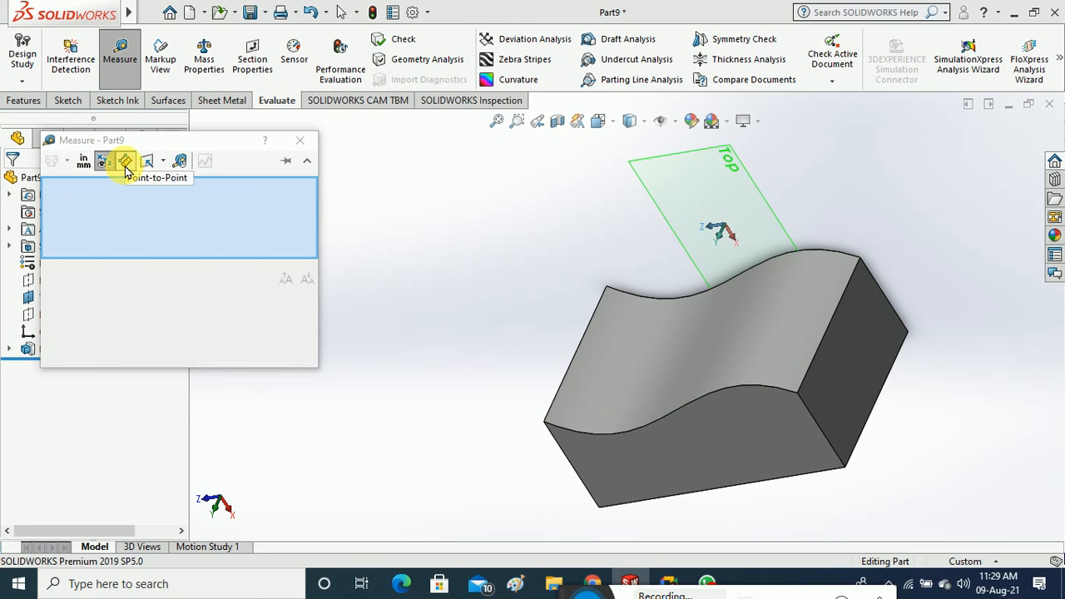
click(125, 160)
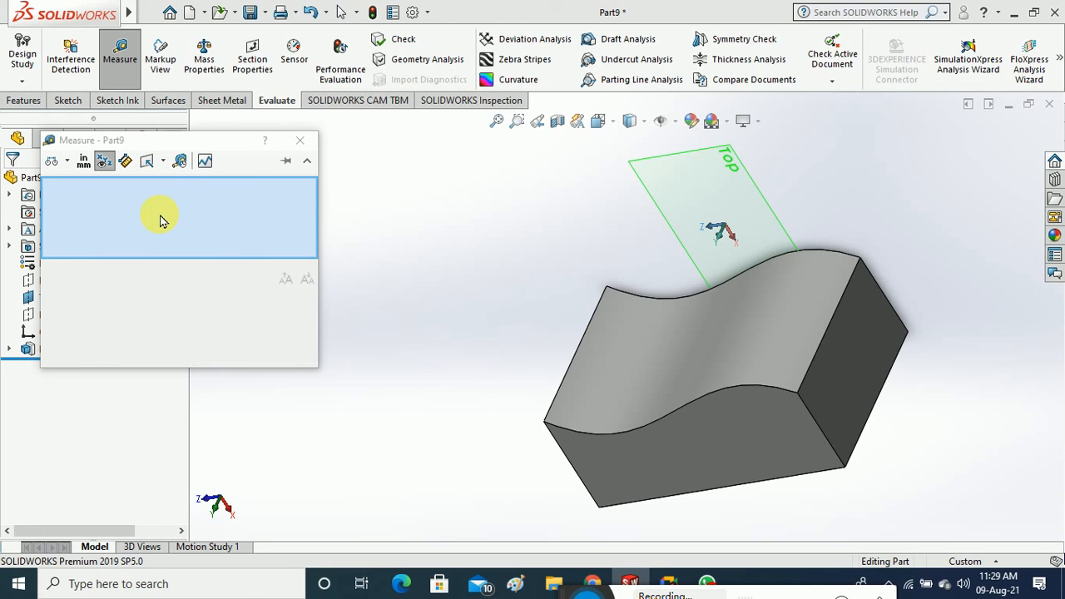
Measure between the same two diagonal corners of the wavy face with Point-to-Point off
click(545, 421)
click(860, 255)
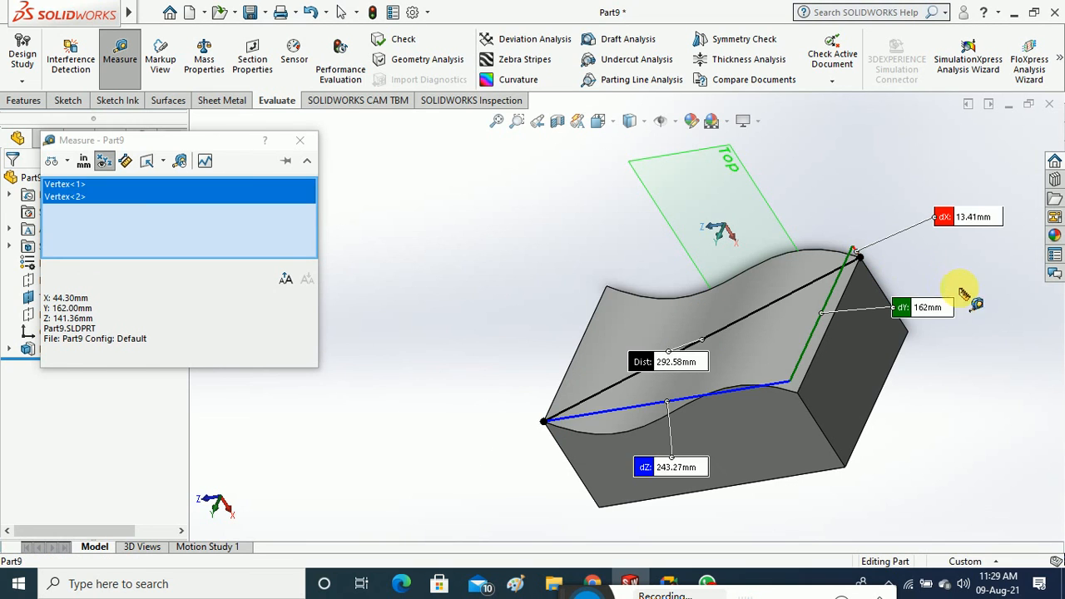
middle_drag(911, 400, 933, 403)
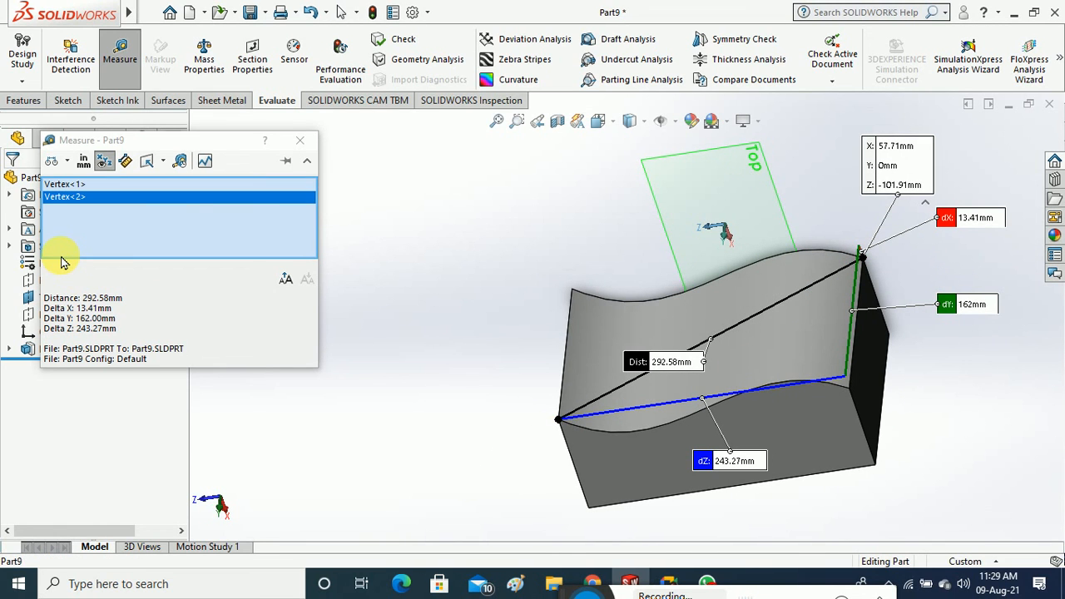
Delete both diagonal corner vertices one after the other from the measurement selection
right_click(112, 204)
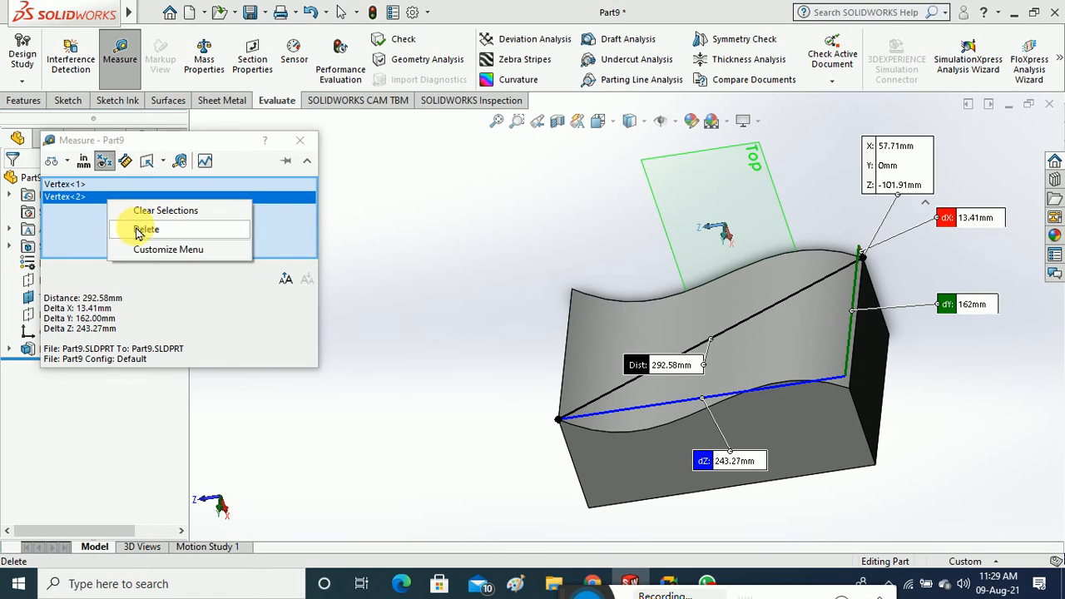
click(143, 227)
click(88, 187)
right_click(88, 187)
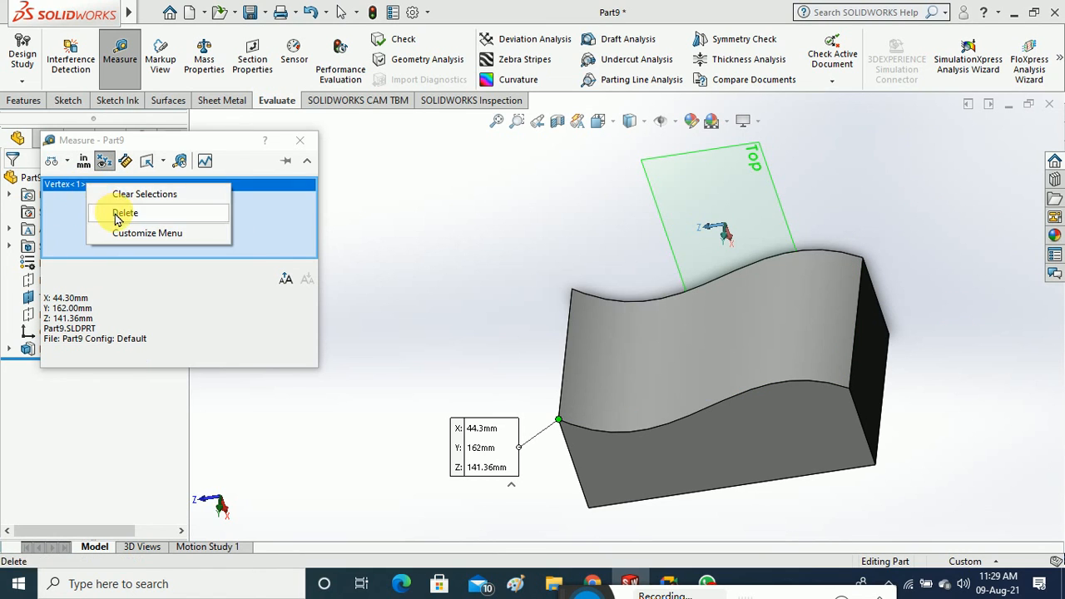
click(117, 209)
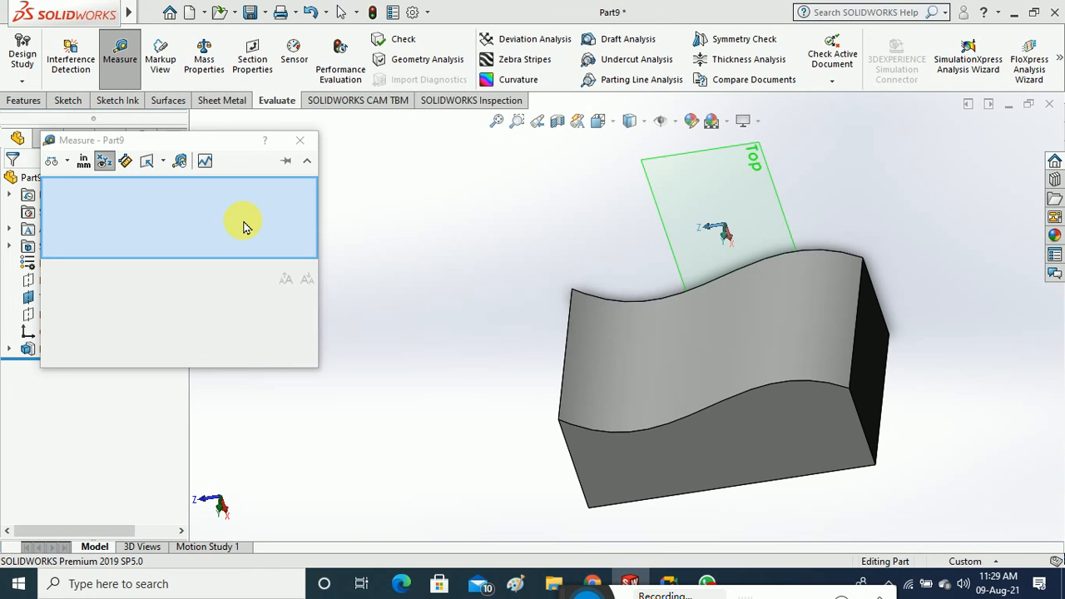
Review the arc measurement choices, including the Custom Distance arc conditions, and close the Measure tool
click(66, 161)
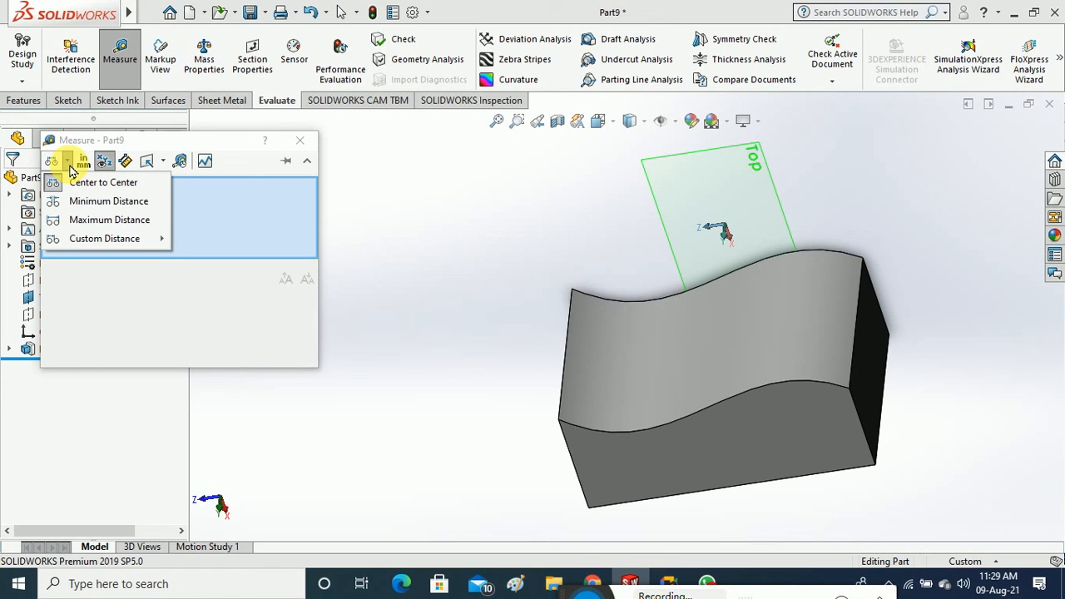
mouse_move(126, 241)
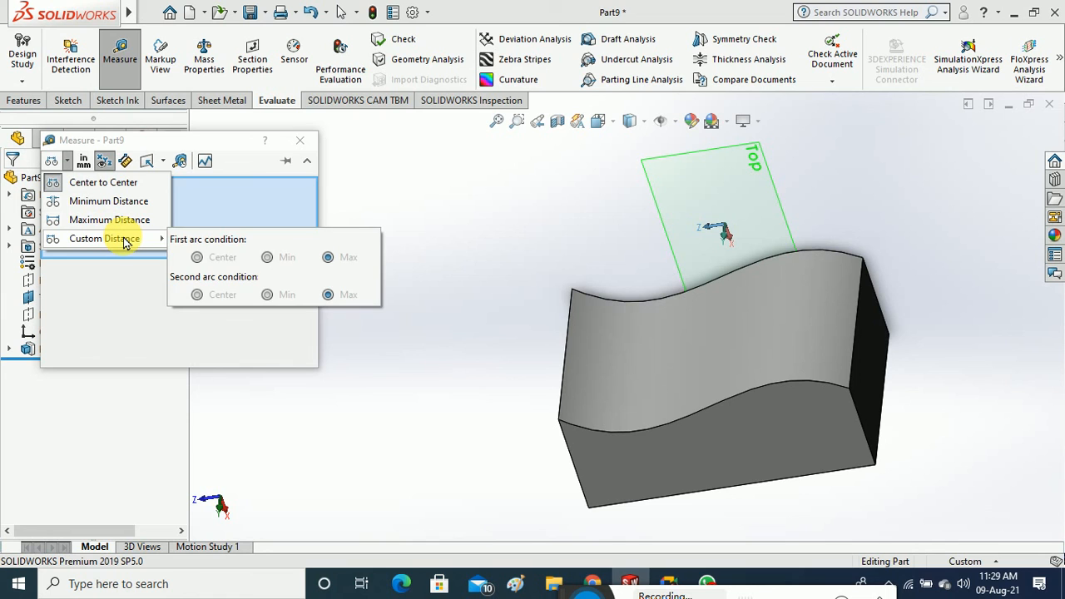
click(416, 340)
scroll(416, 340, down, 2)
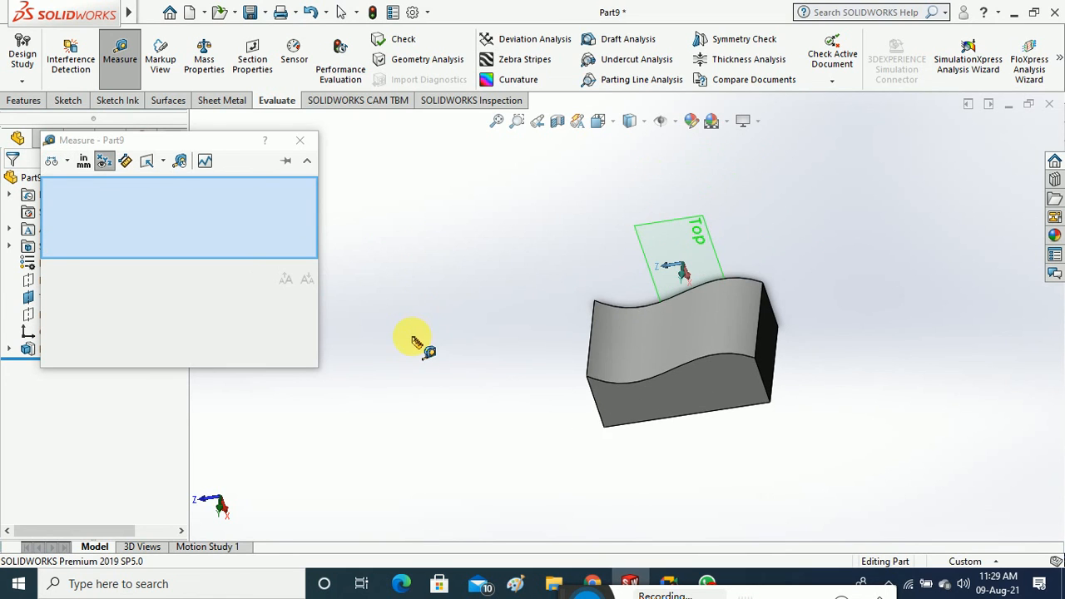
mouse_move(497, 411)
middle_down()
mouse_move(623, 458)
mouse_move(629, 430)
mouse_move(692, 436)
middle_up()
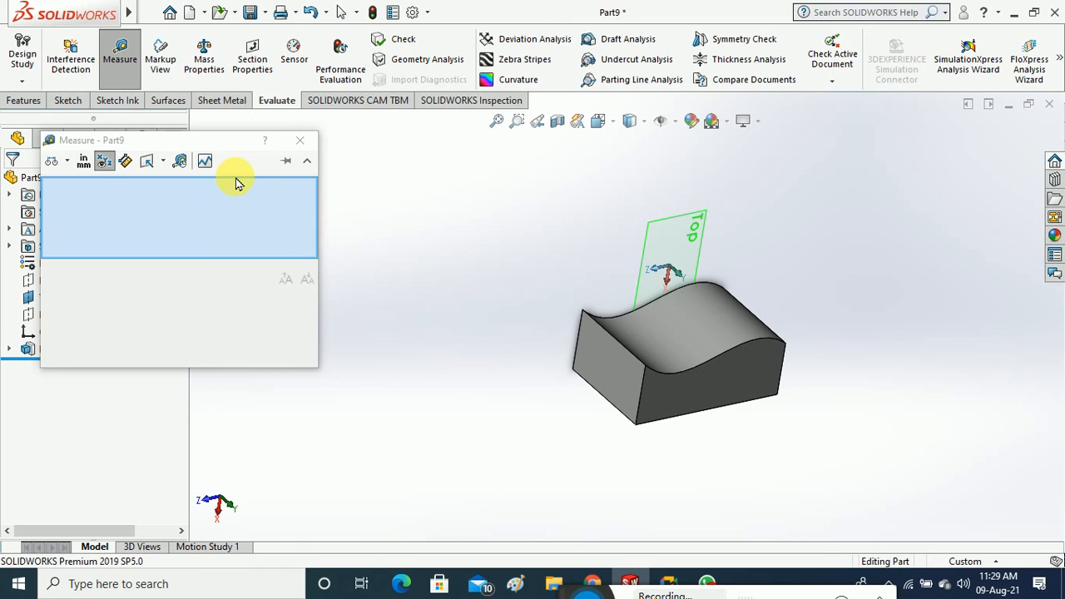
click(300, 139)
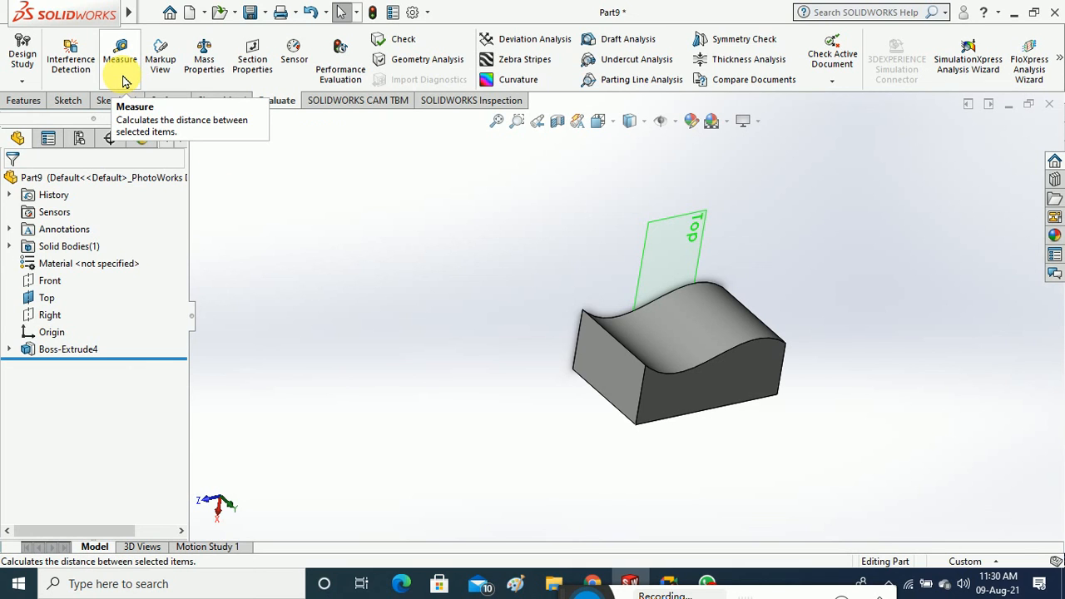
Evaluate the block's mass properties with Create Center of Mass feature enabled and the default coordinate system, and recalculate them
click(200, 67)
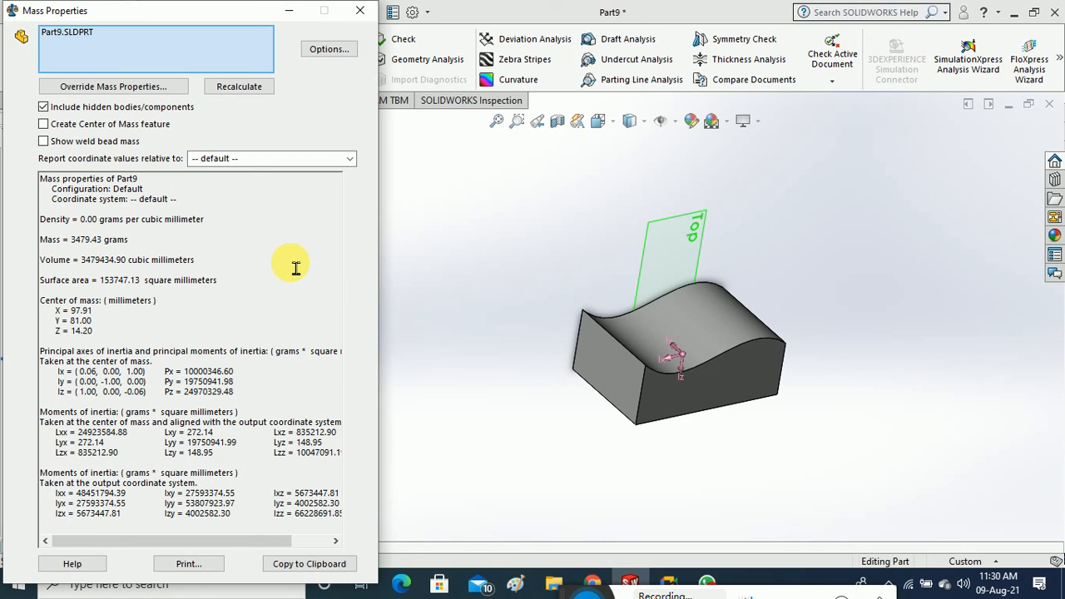
click(44, 124)
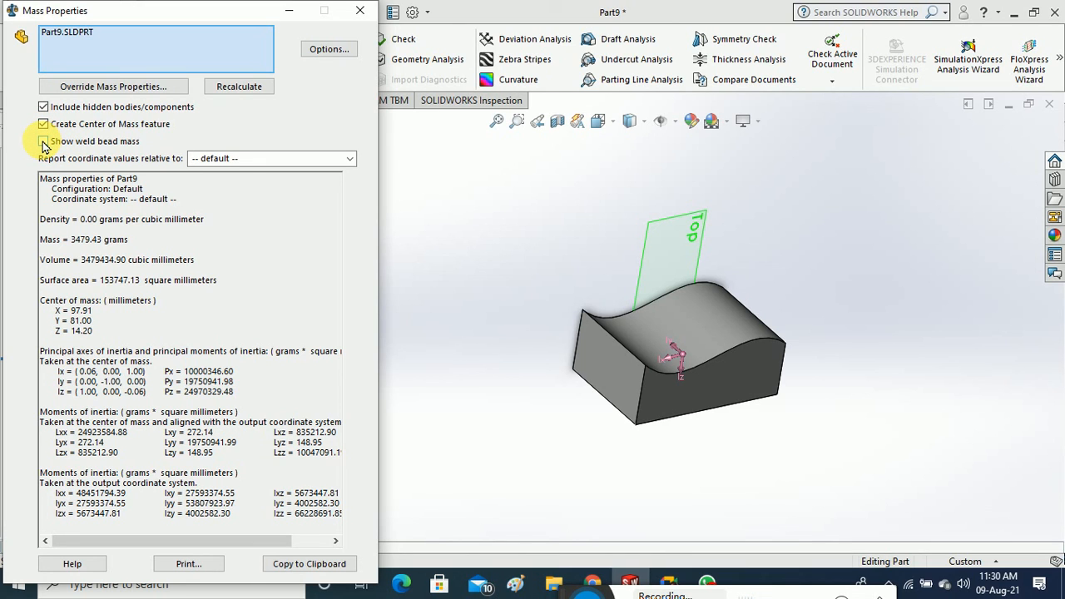
click(349, 158)
click(350, 158)
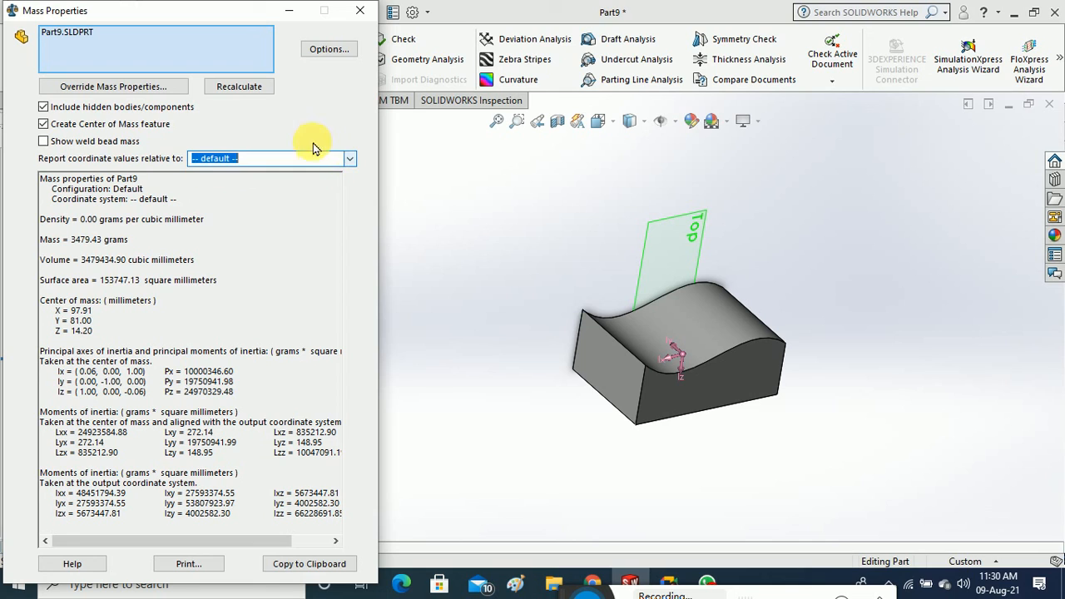
click(260, 89)
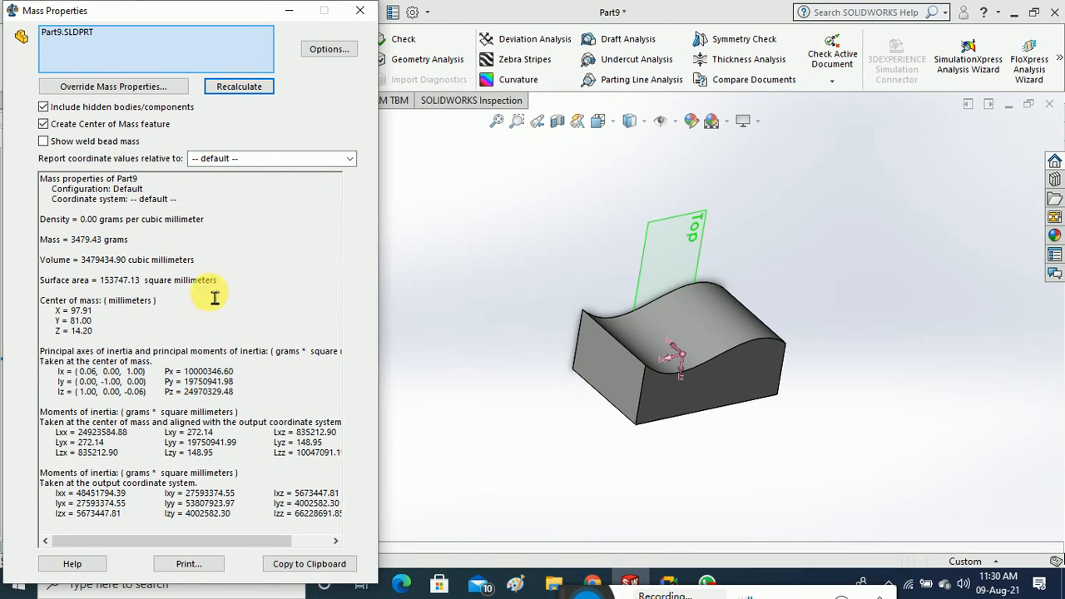
Highlight the density, mass, volume and center of mass entries in the mass properties report
drag(51, 220, 176, 232)
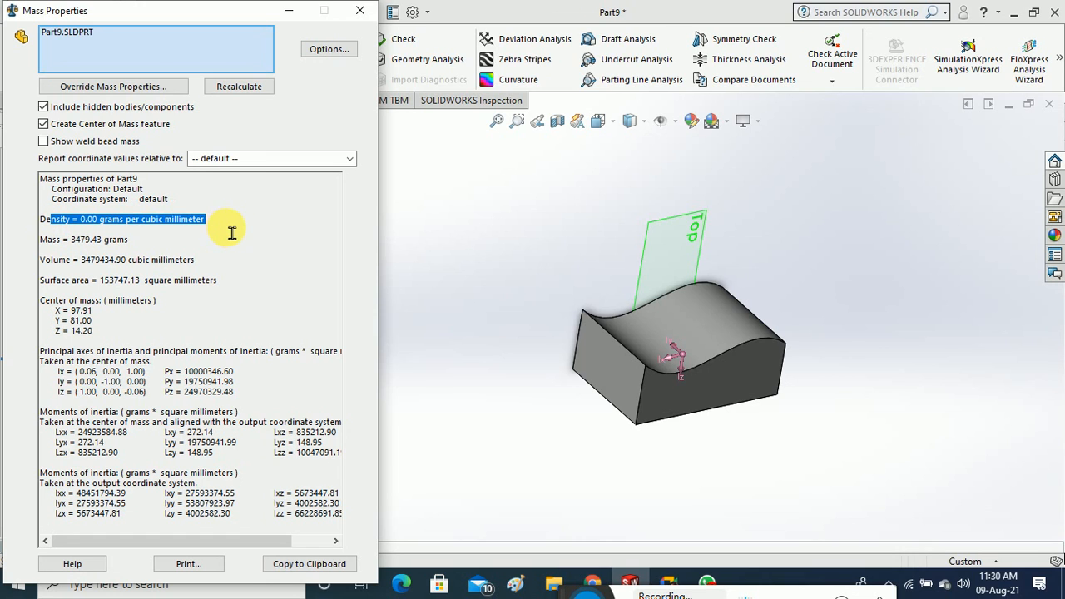
drag(43, 230, 177, 250)
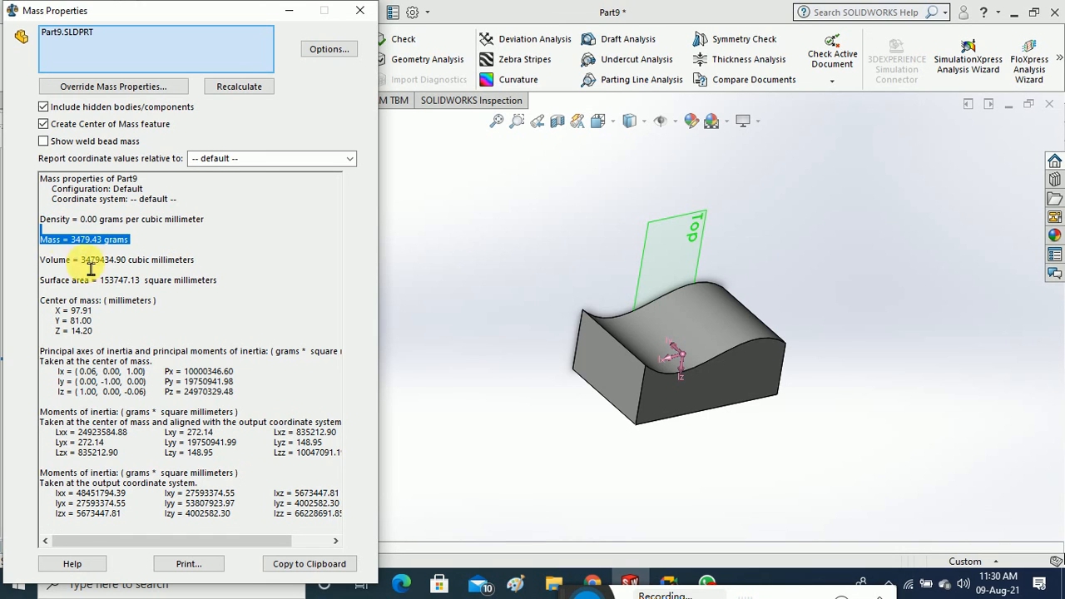
drag(45, 259, 247, 268)
click(69, 291)
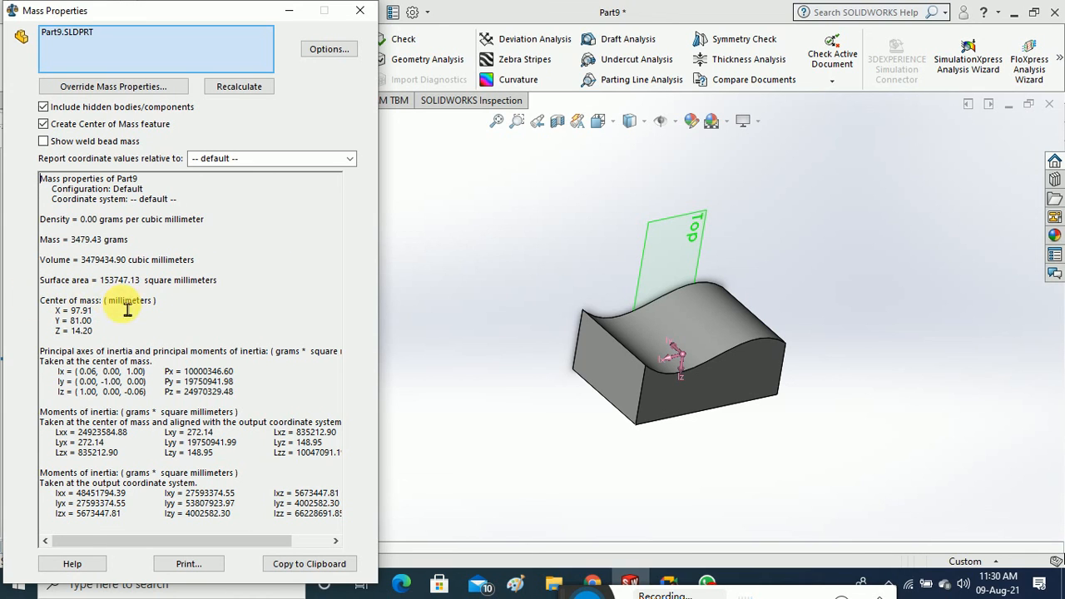
drag(58, 300, 158, 302)
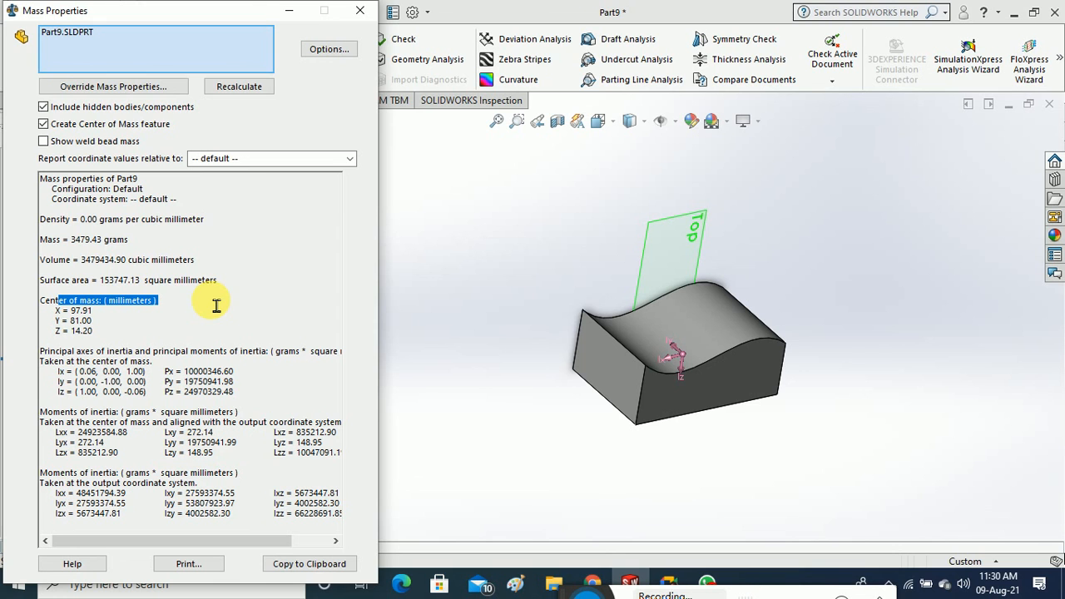
Examine the override settings and the mass/section property options, and close the mass properties report
click(138, 86)
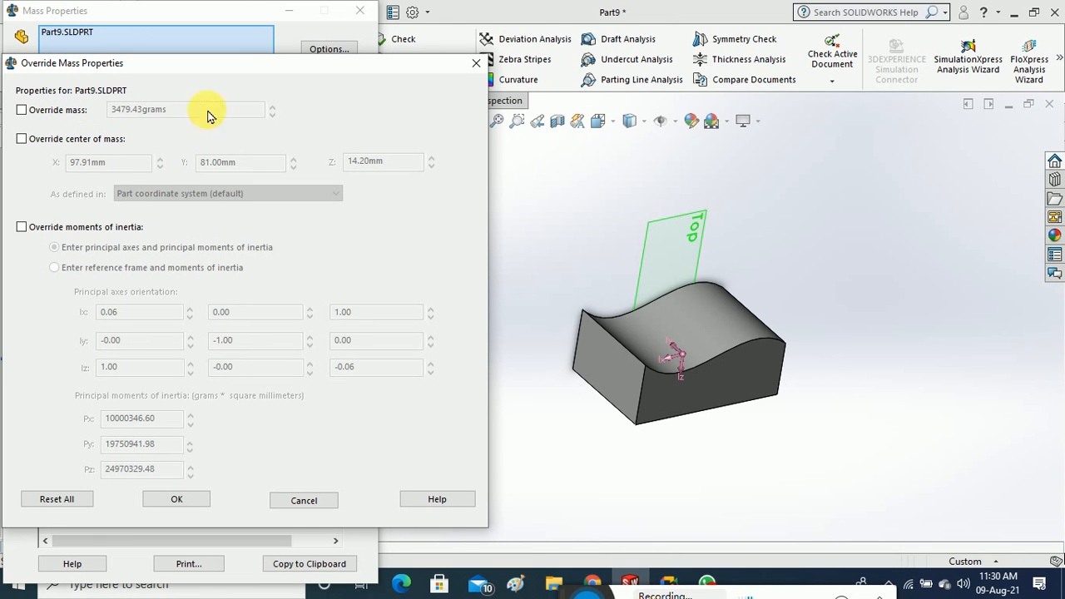
click(475, 65)
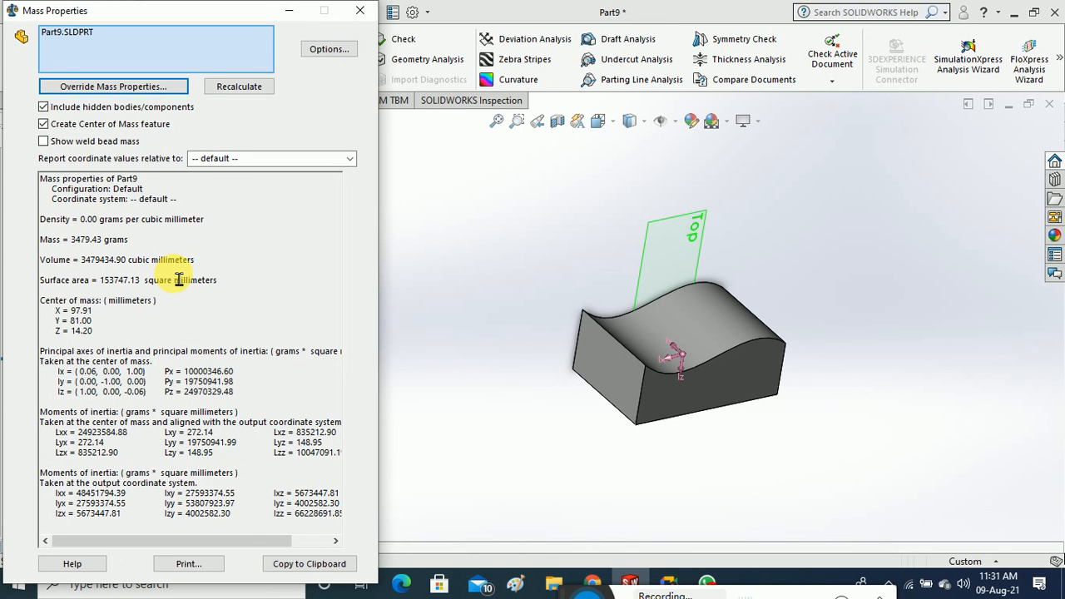
click(335, 53)
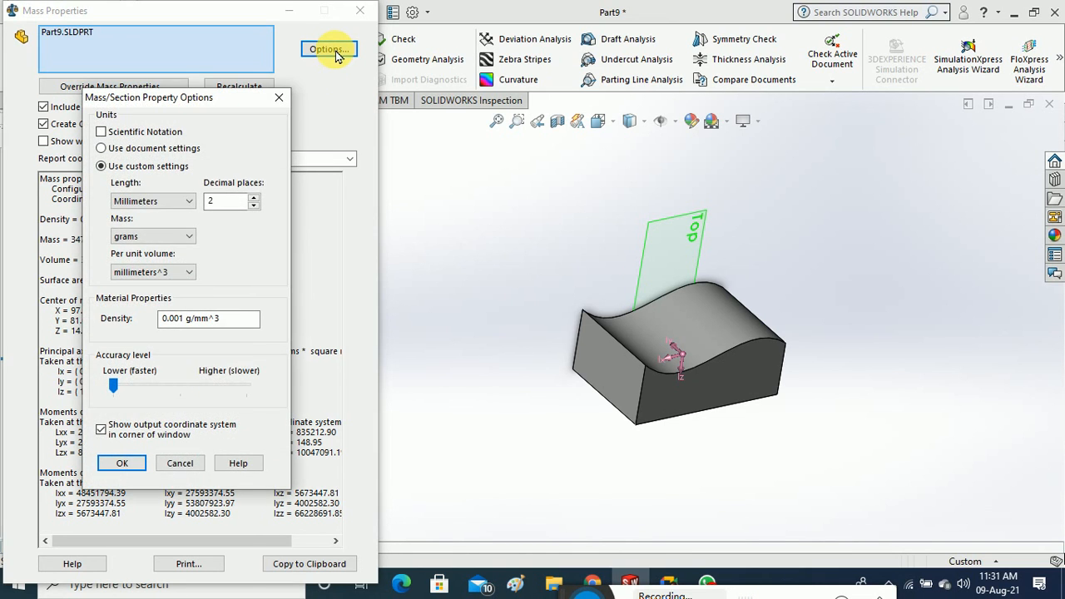
click(279, 98)
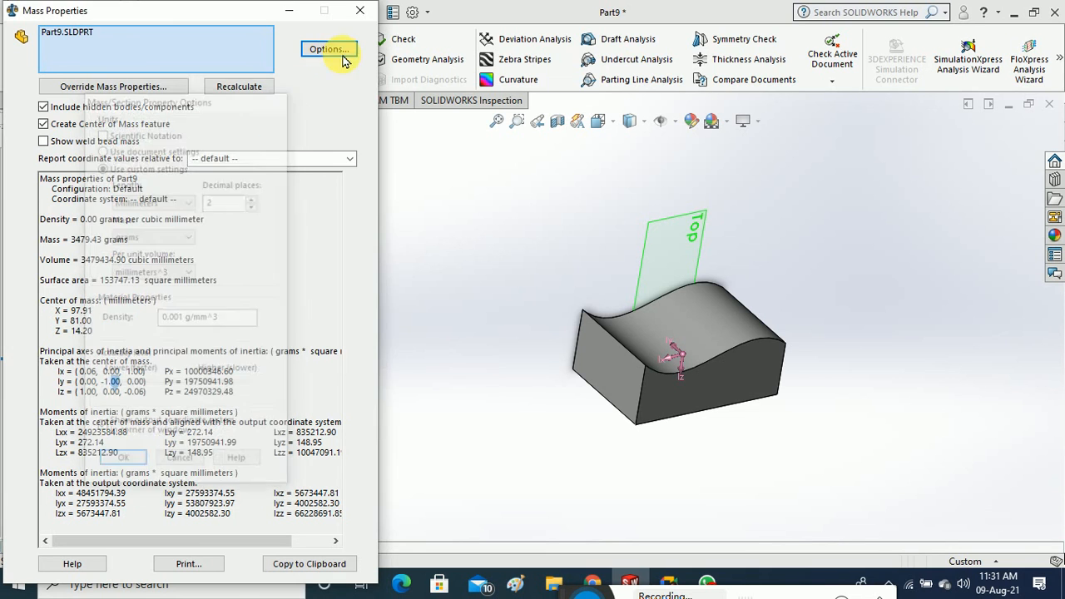
click(360, 10)
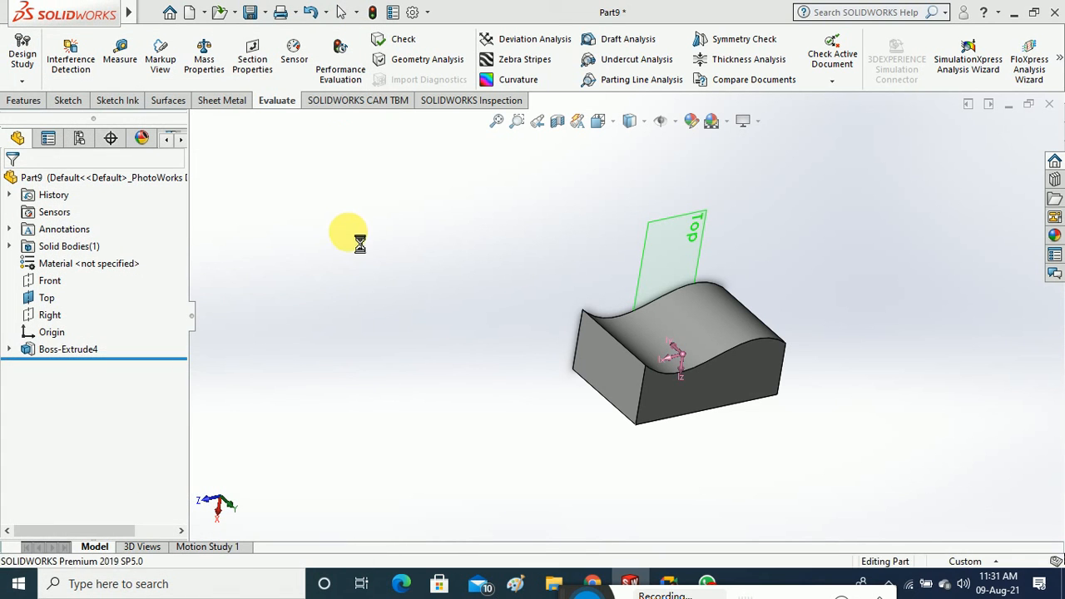
Reopen the mass properties report and check the printers available for printing it, cancelling the print
click(203, 54)
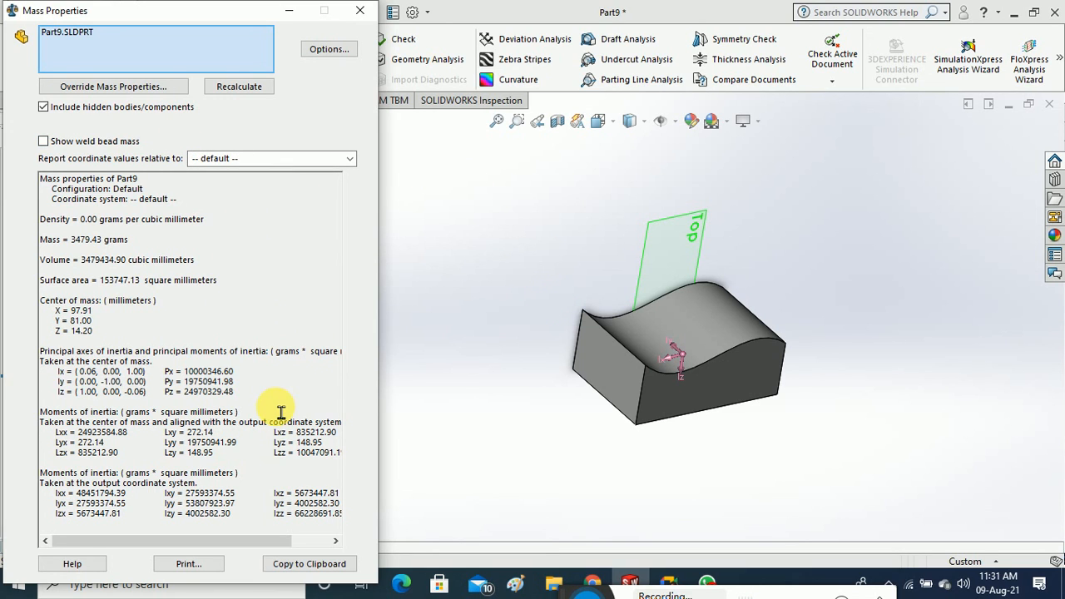
click(189, 565)
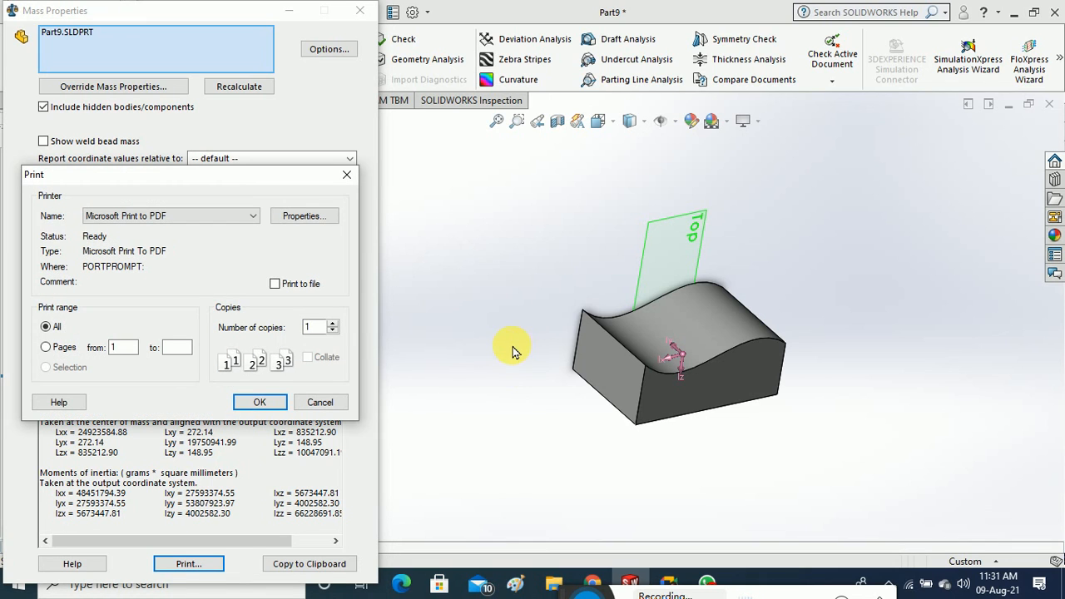
click(198, 223)
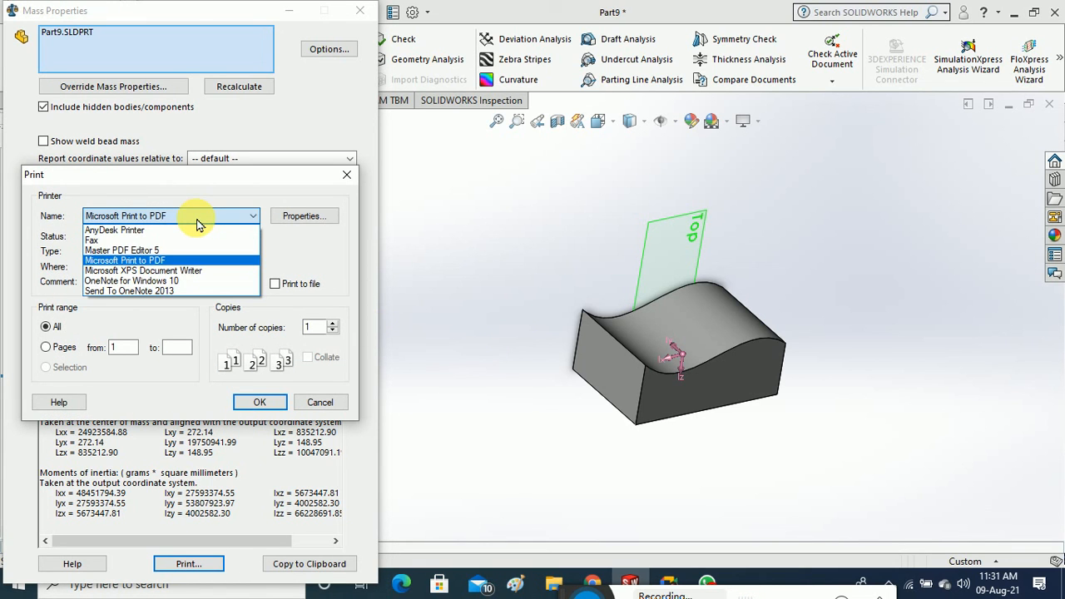
click(198, 222)
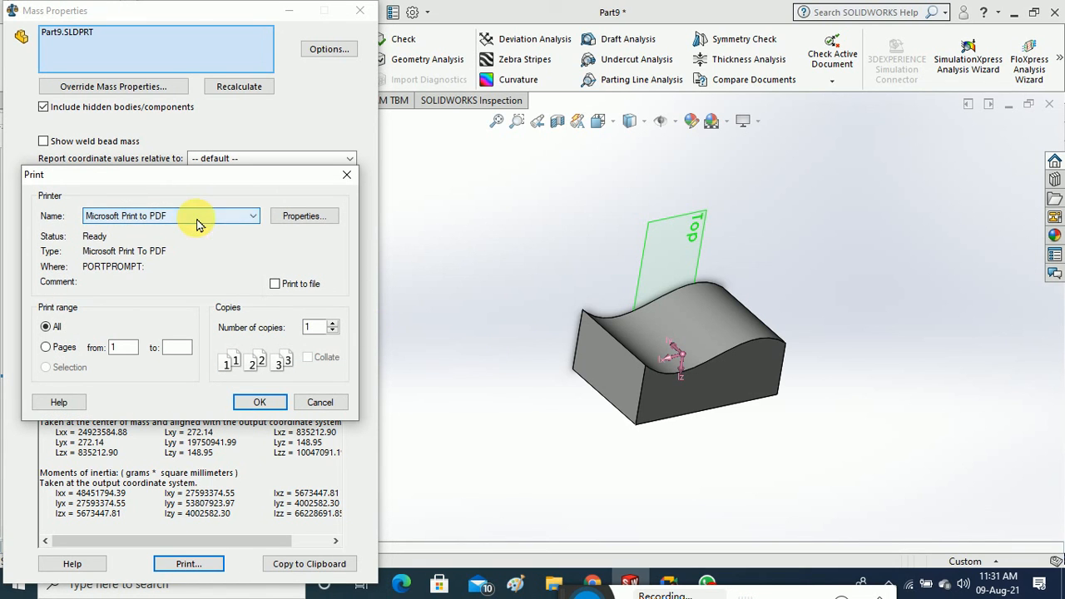
click(309, 403)
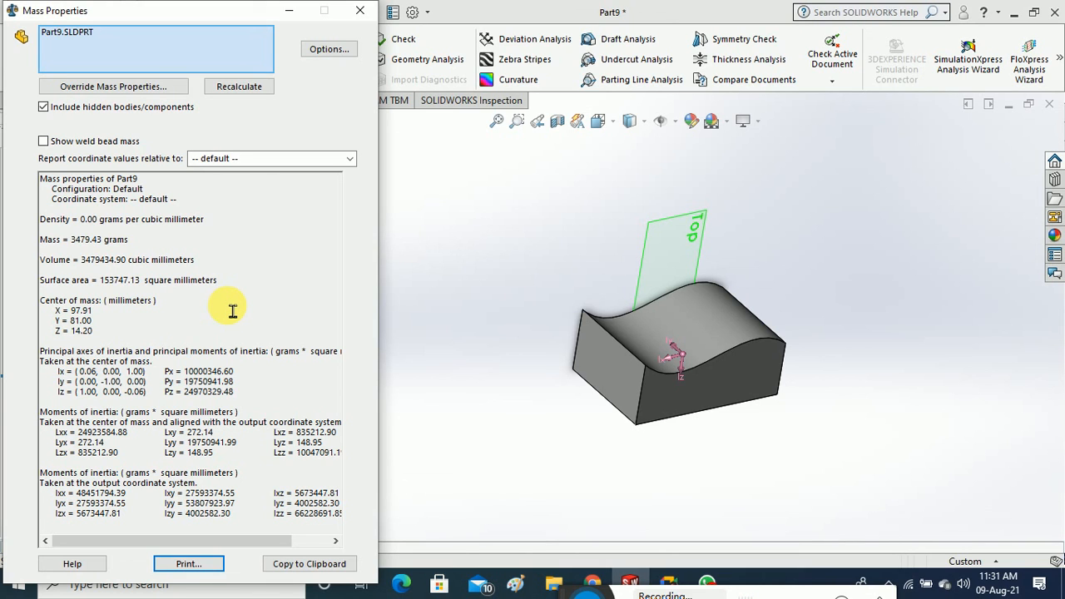
Highlight the mass and density entries in the report and close it
drag(130, 240, 40, 240)
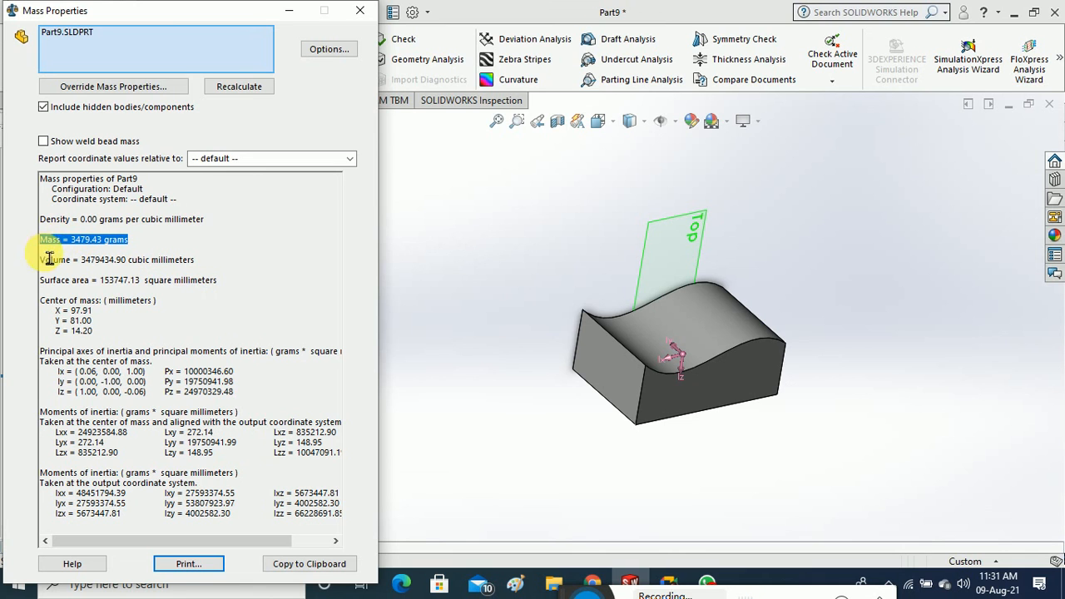
drag(218, 223, 33, 209)
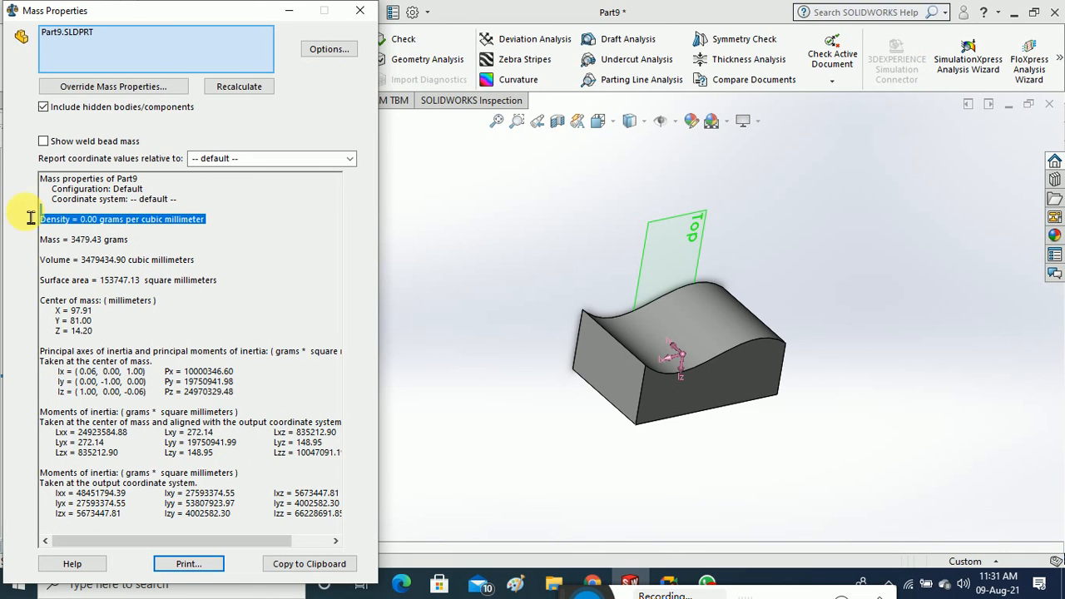
click(366, 11)
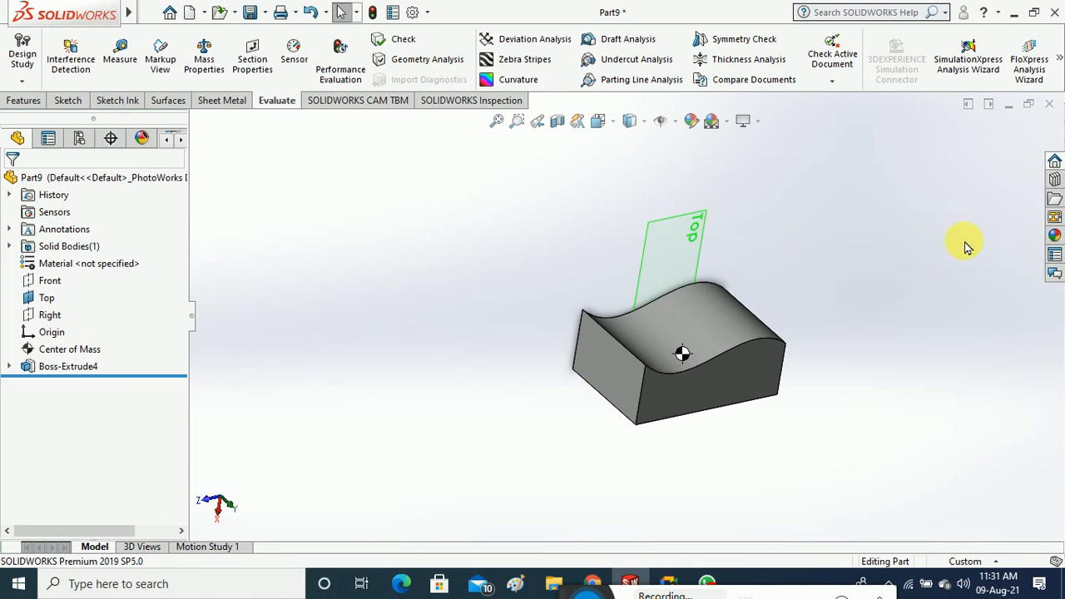
Apply the polished bronze metal appearance to the wavy block's whole body
click(1054, 236)
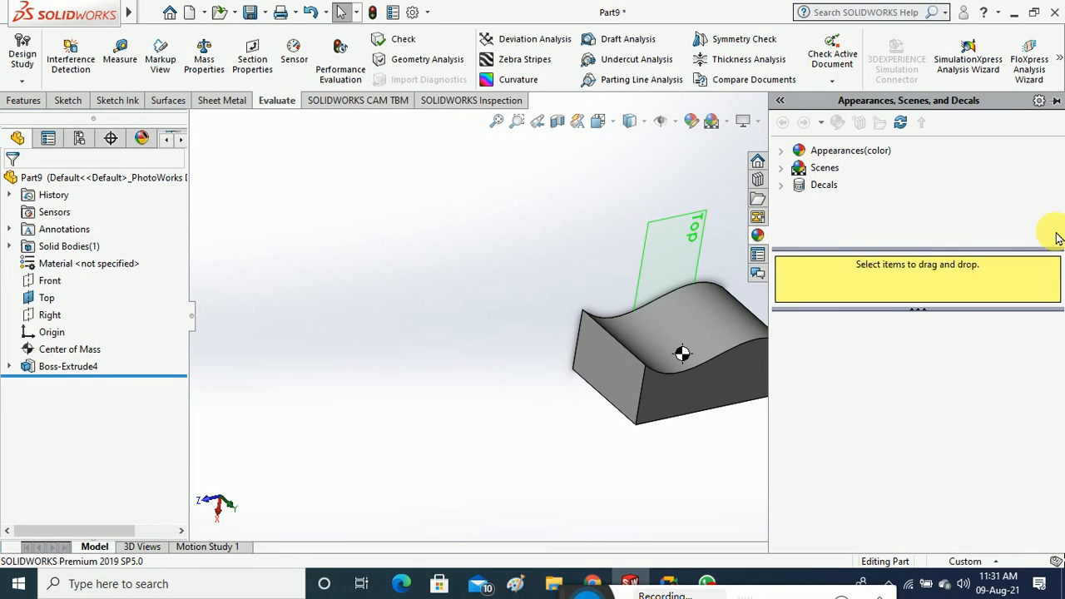
click(824, 168)
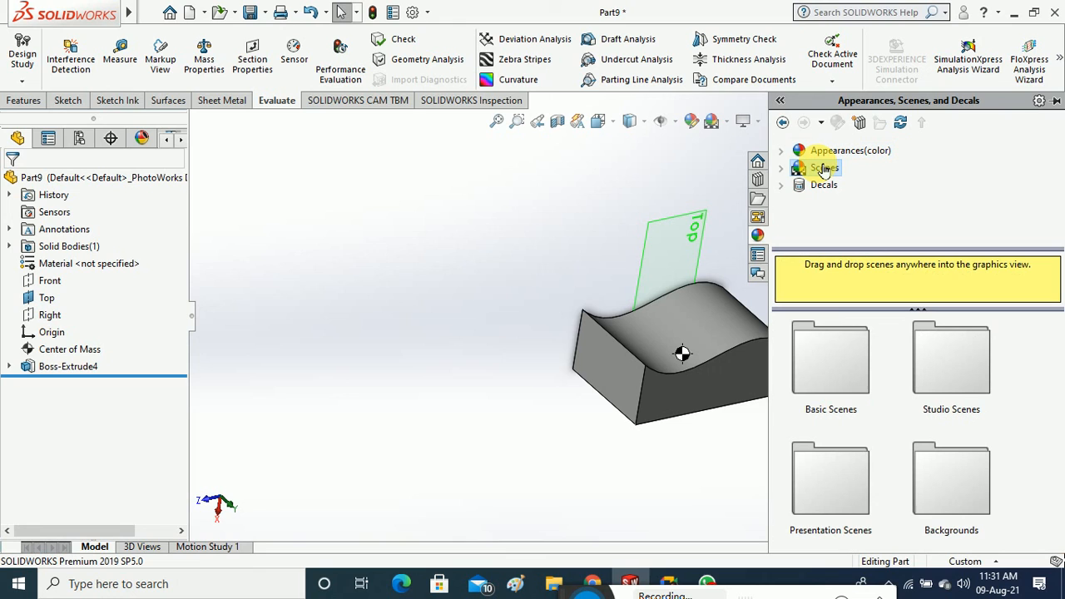
click(780, 150)
click(849, 184)
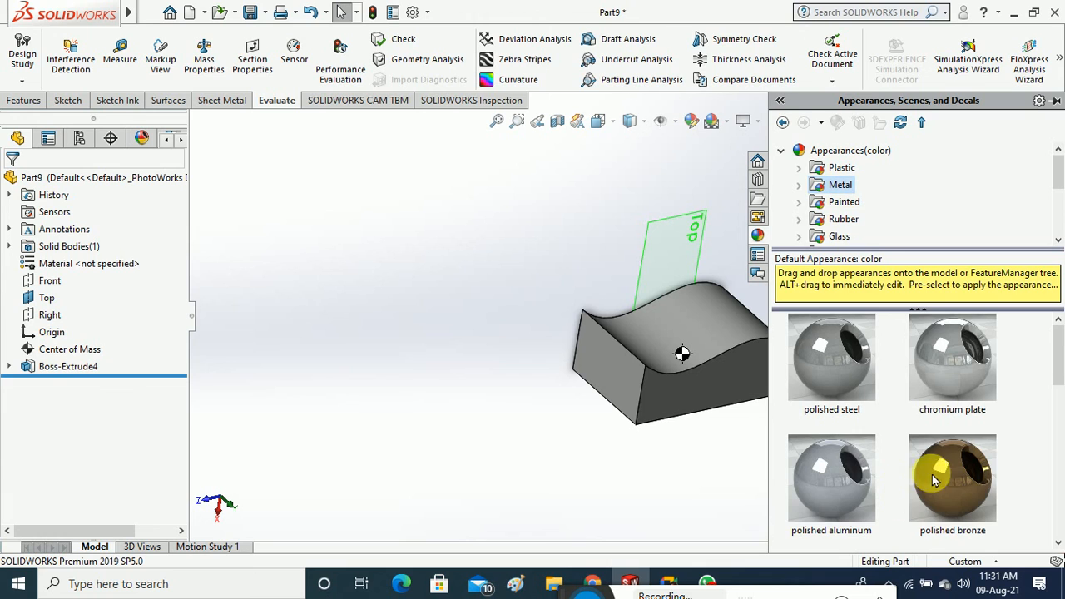
drag(952, 479, 683, 354)
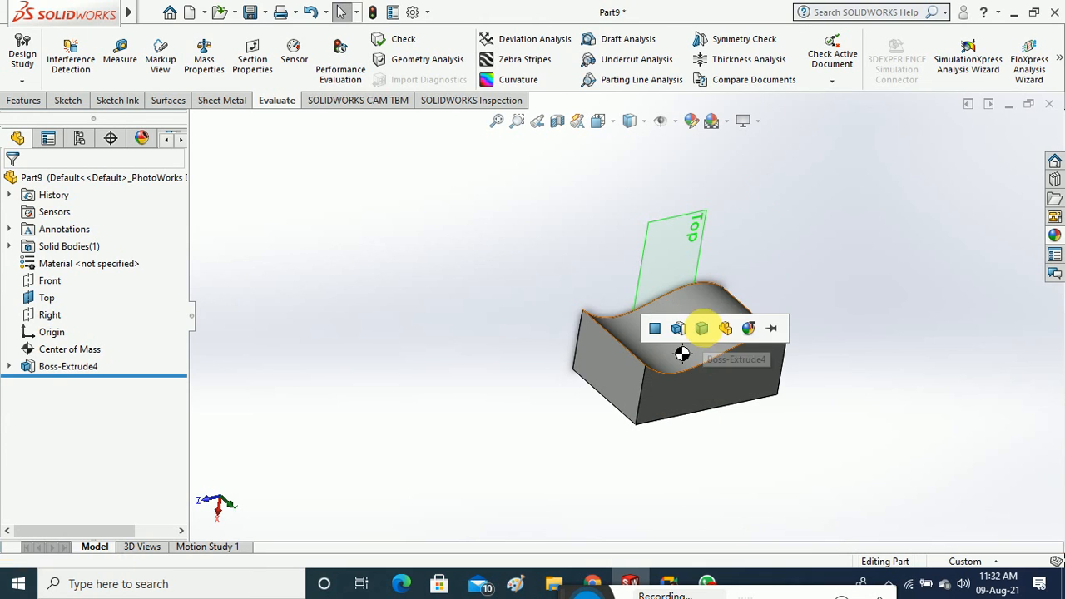
click(705, 331)
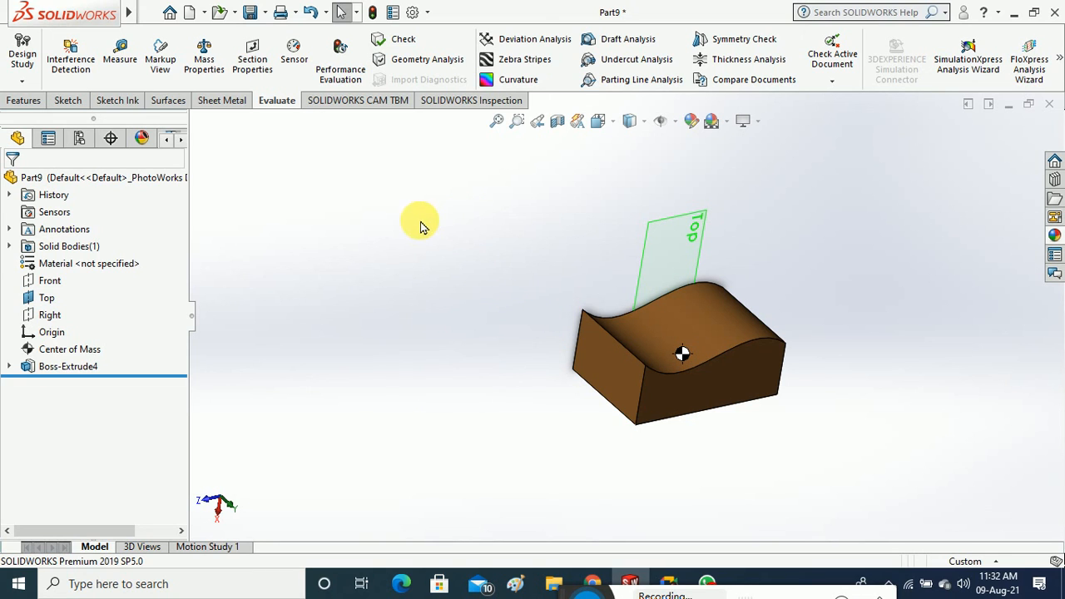
click(149, 12)
click(503, 218)
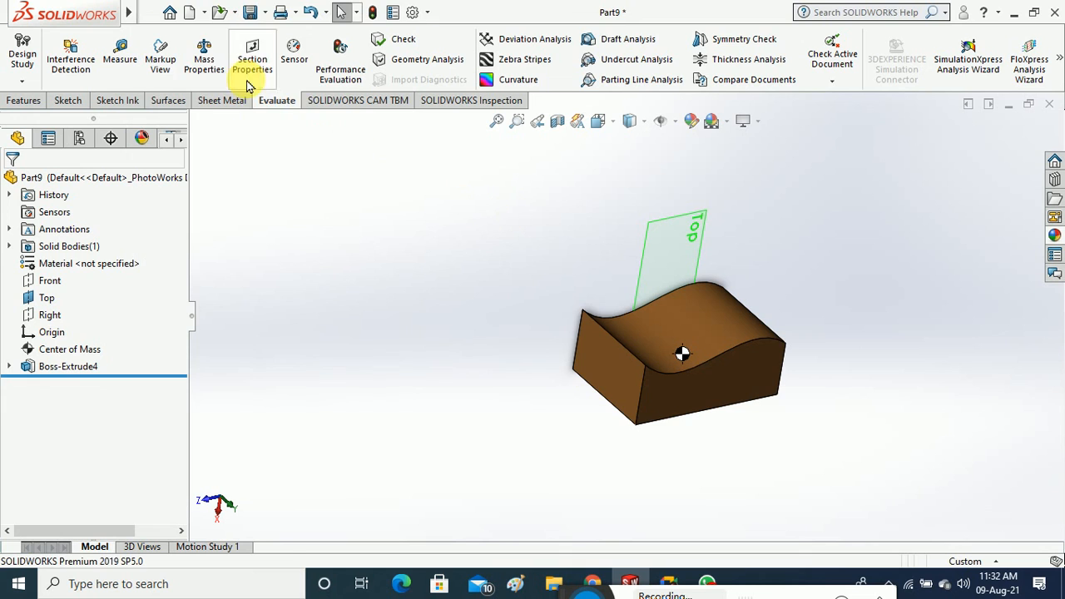
Reopen the mass properties report, recalculate it, and examine the override mass setting without keeping any override
click(208, 55)
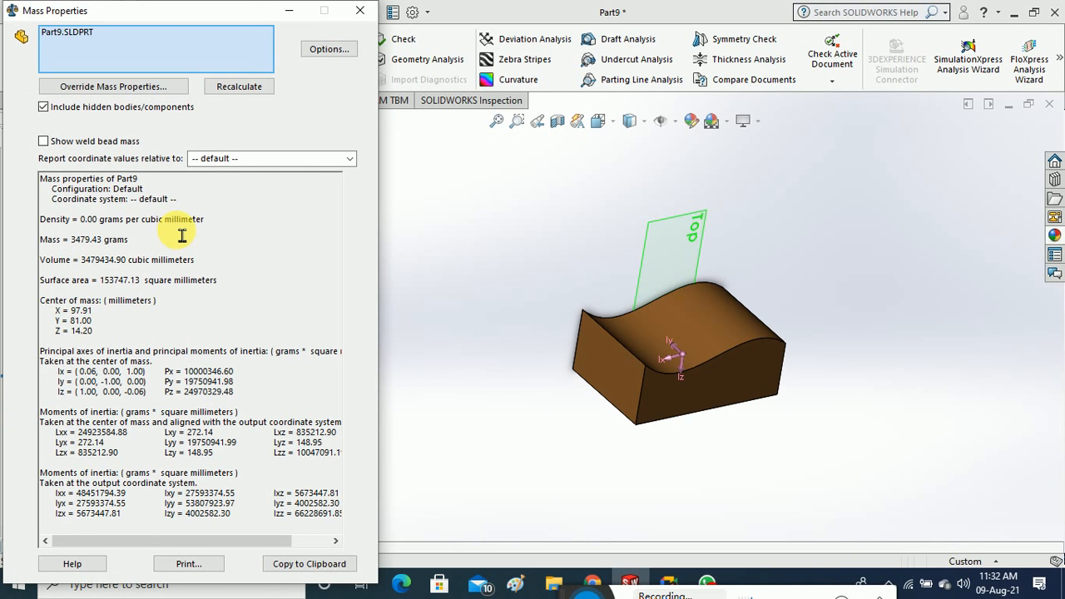
click(347, 161)
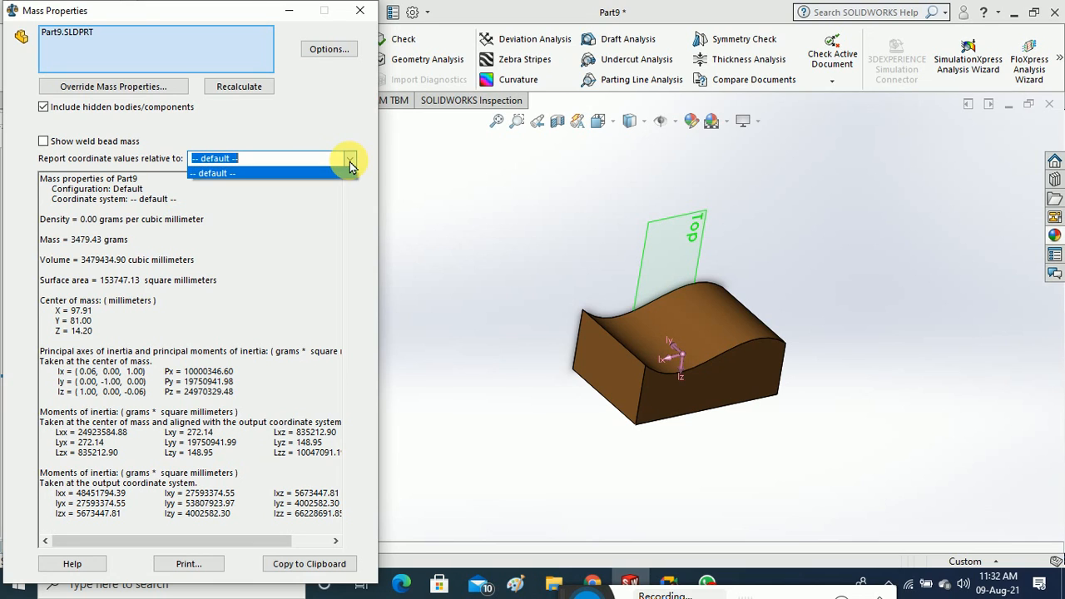
click(350, 165)
click(252, 92)
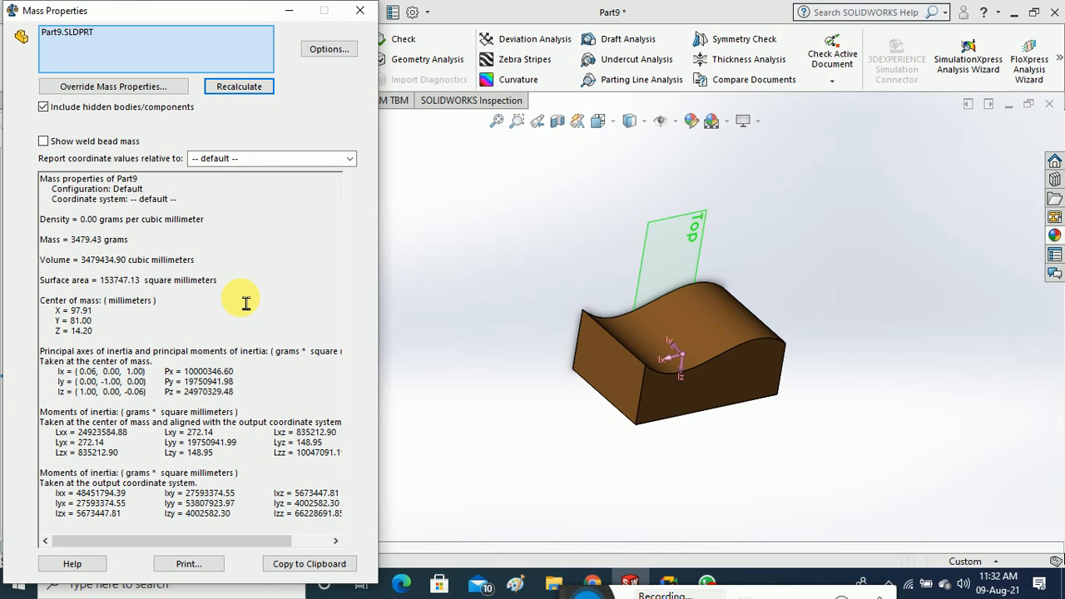
click(137, 87)
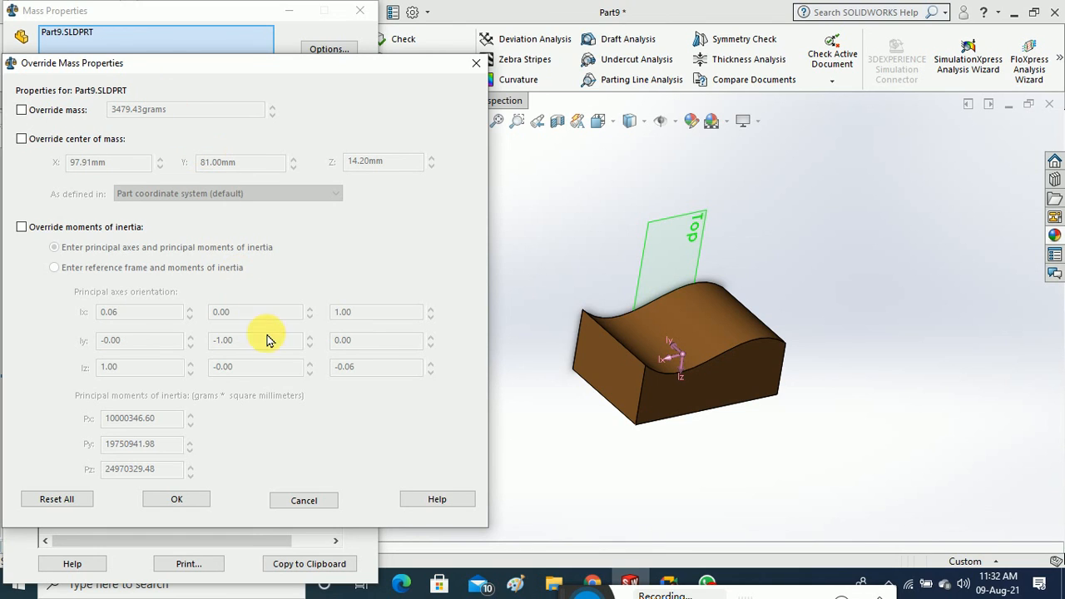
click(62, 115)
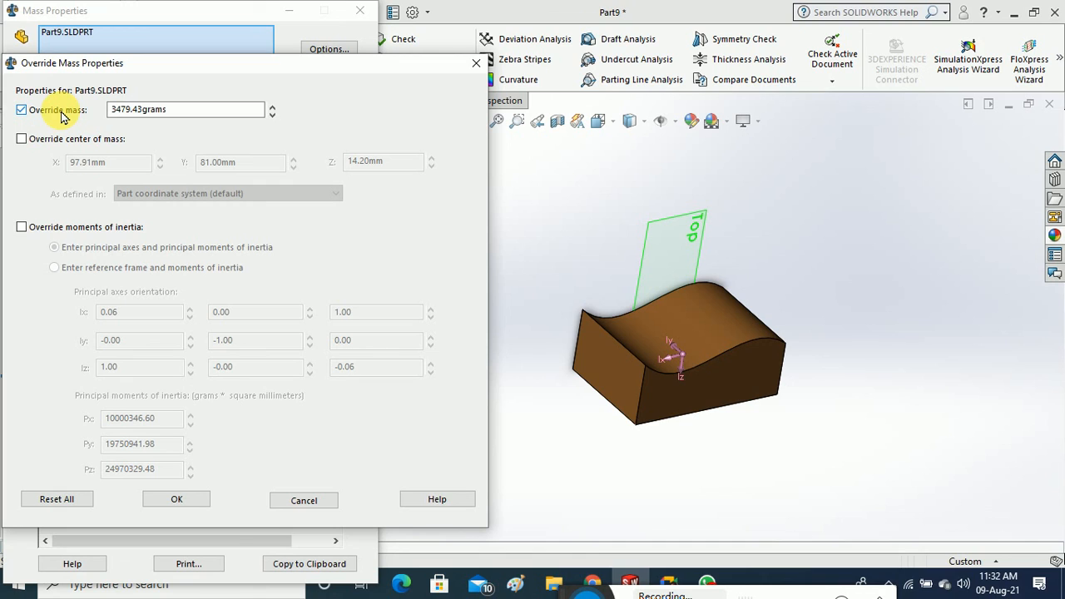
click(60, 115)
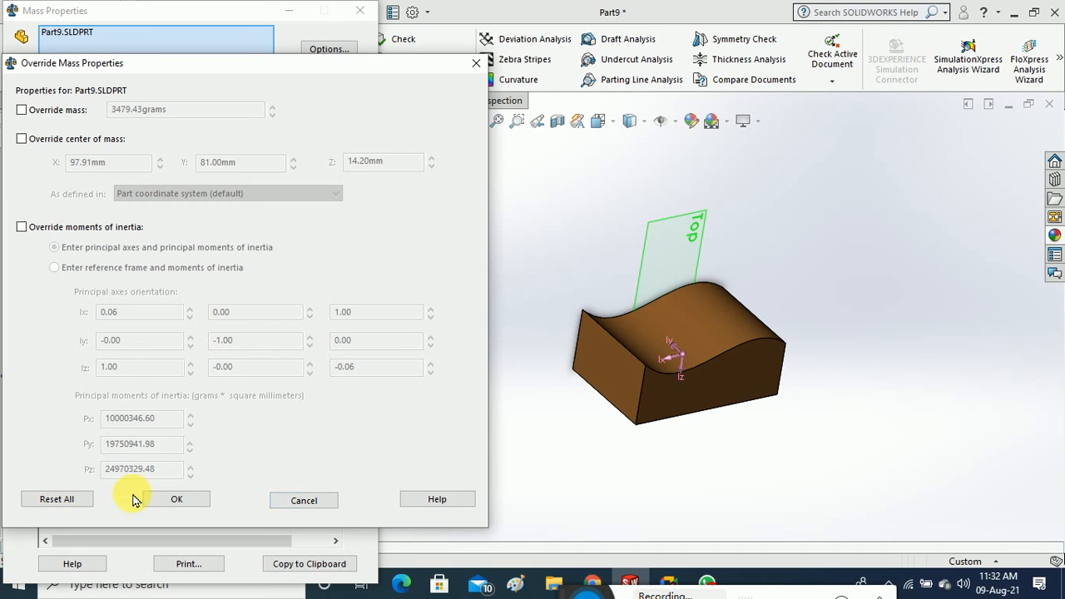
click(297, 500)
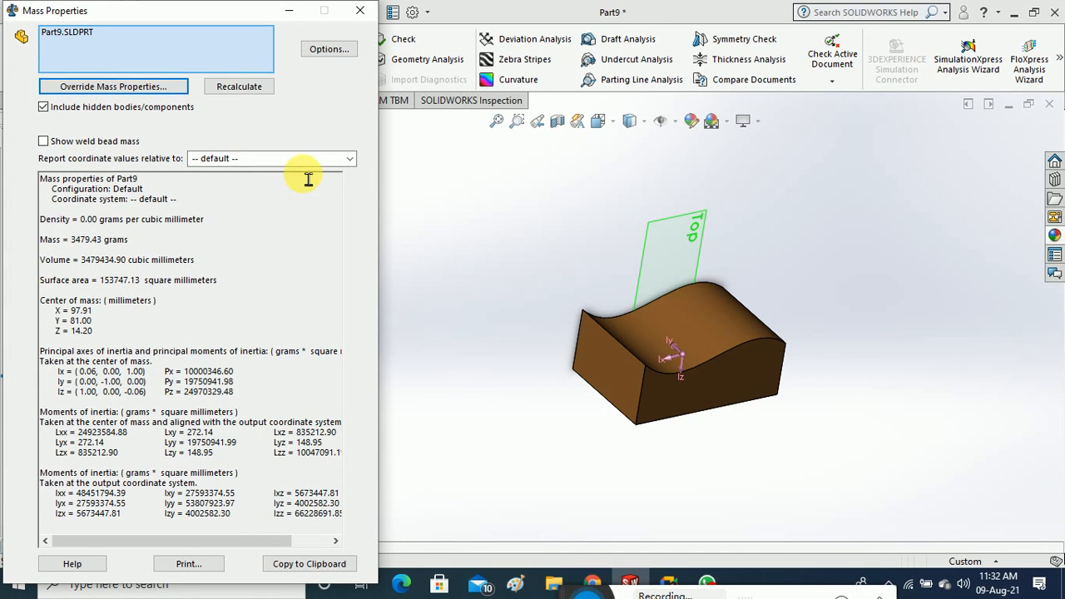
Set the part's material density to 0.005 g/mm^3 in the mass/section property options
click(317, 52)
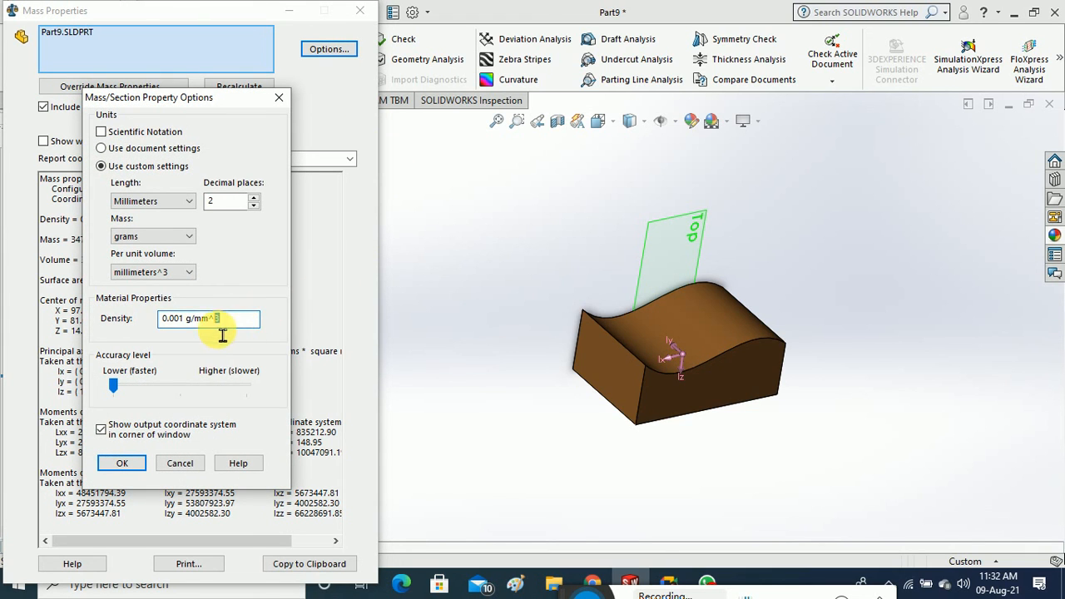
drag(219, 317, 148, 318)
click(243, 319)
drag(243, 319, 164, 318)
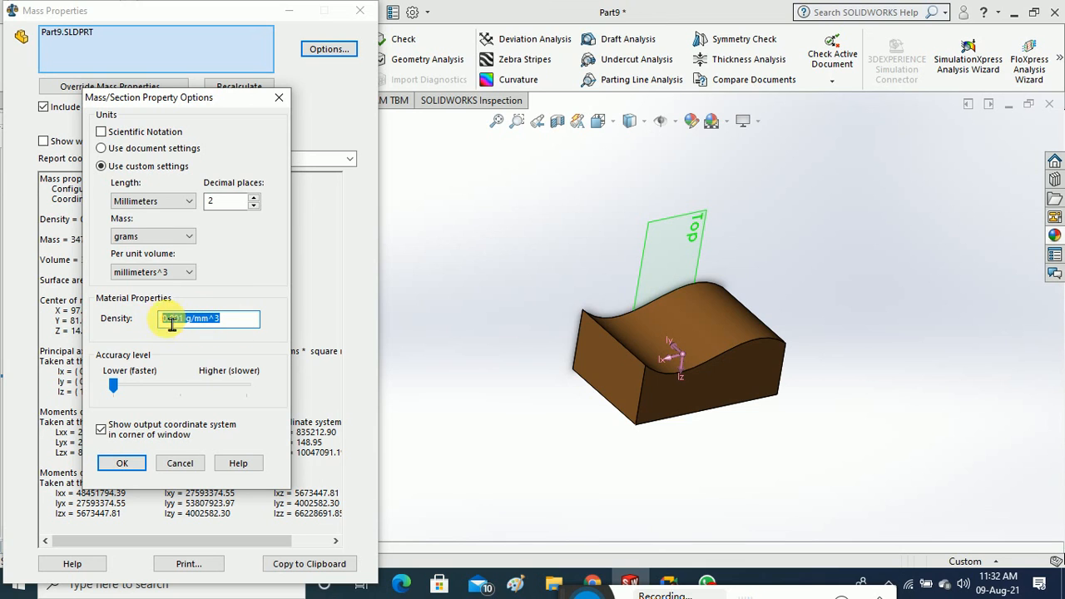
click(242, 333)
drag(241, 319, 148, 324)
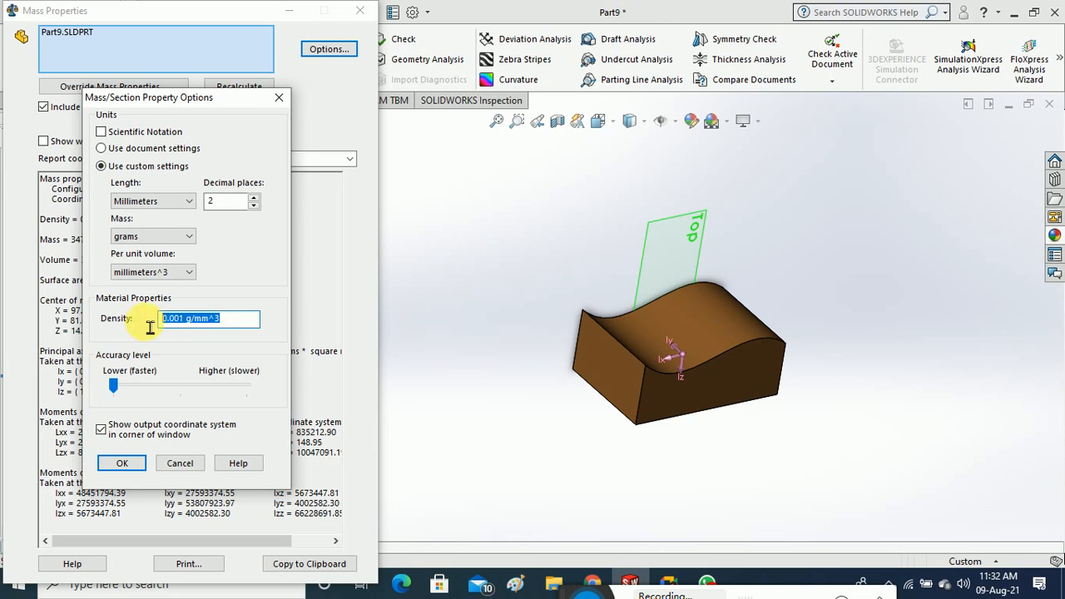
click(214, 318)
drag(214, 318, 146, 324)
drag(233, 322, 117, 310)
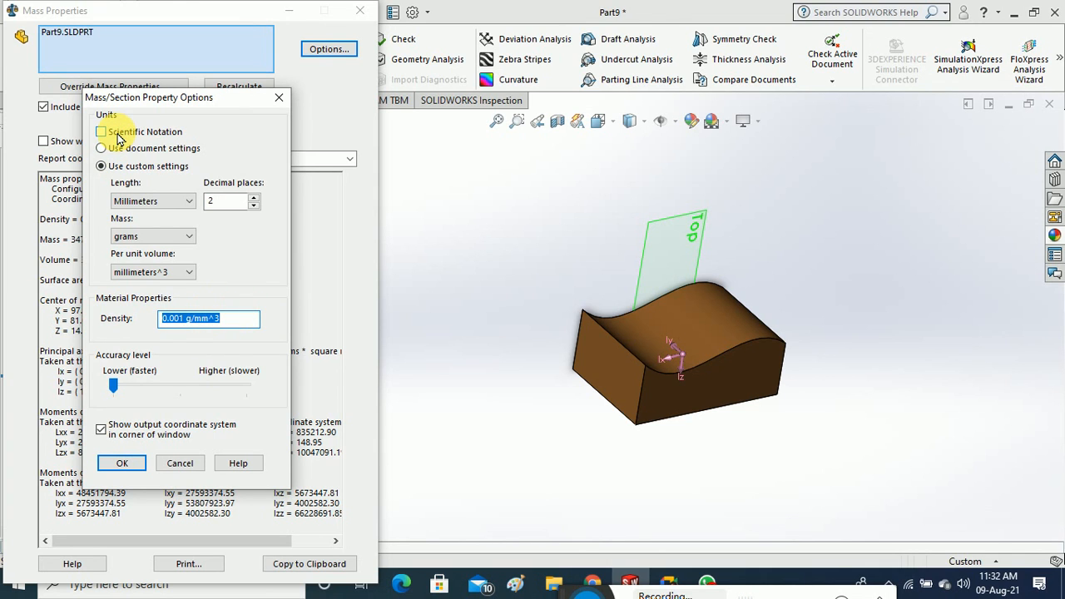
click(129, 466)
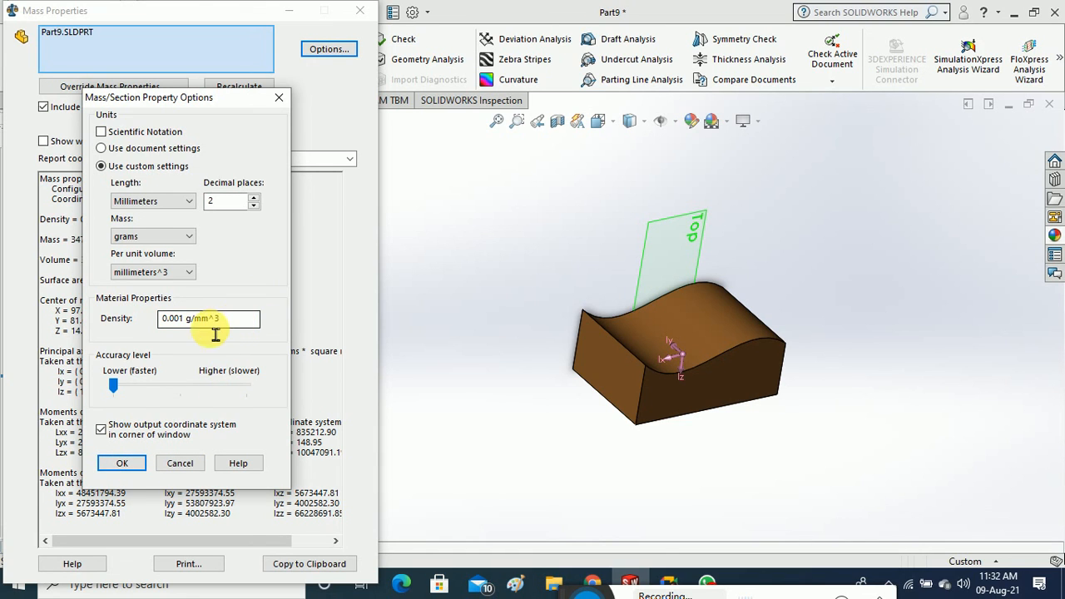
drag(191, 326, 187, 325)
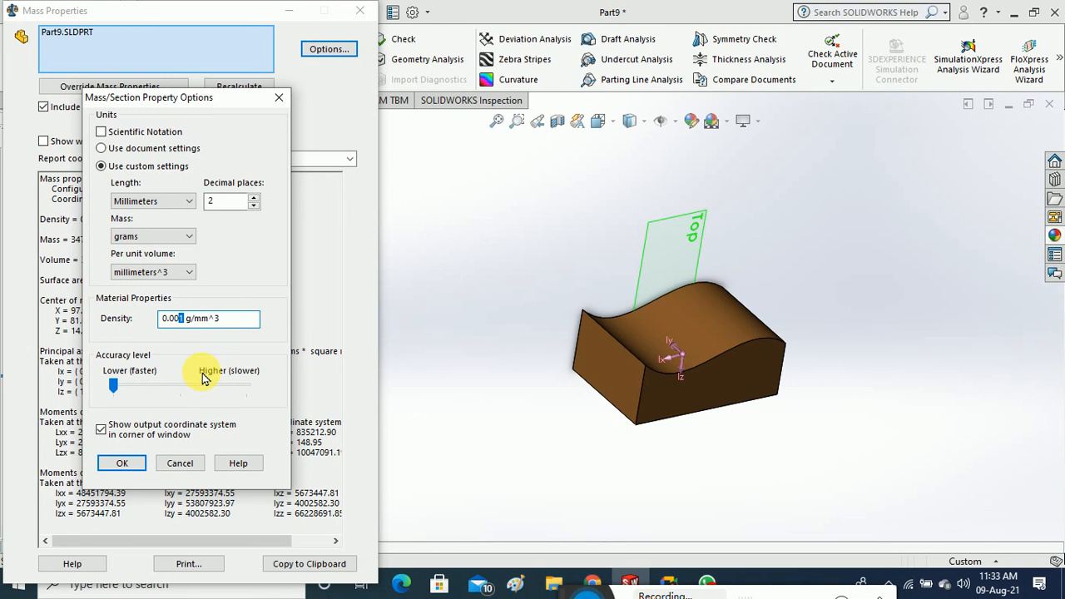
text(5)
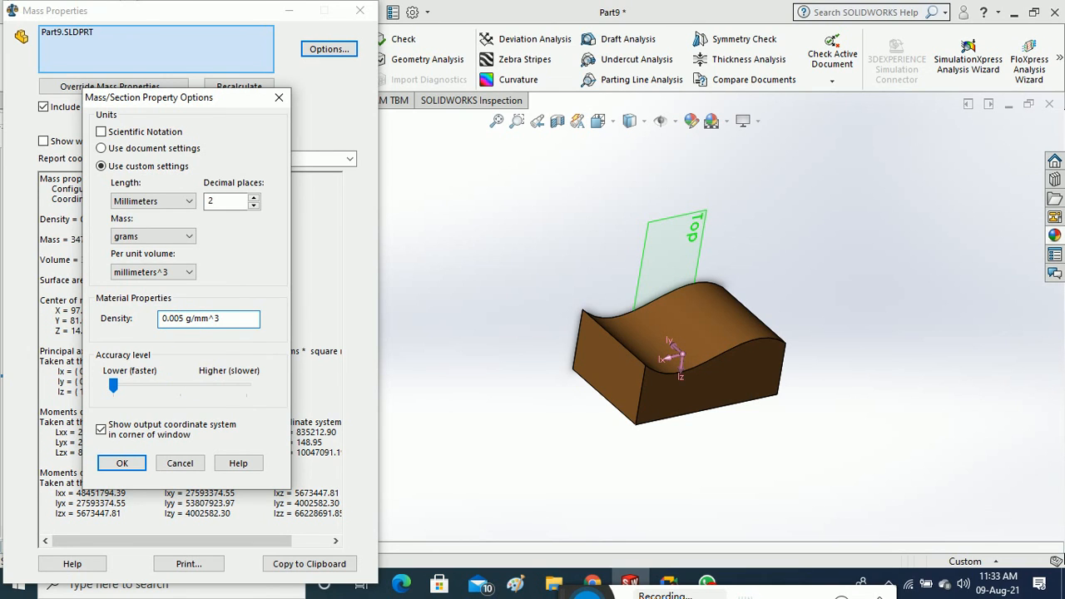
click(116, 463)
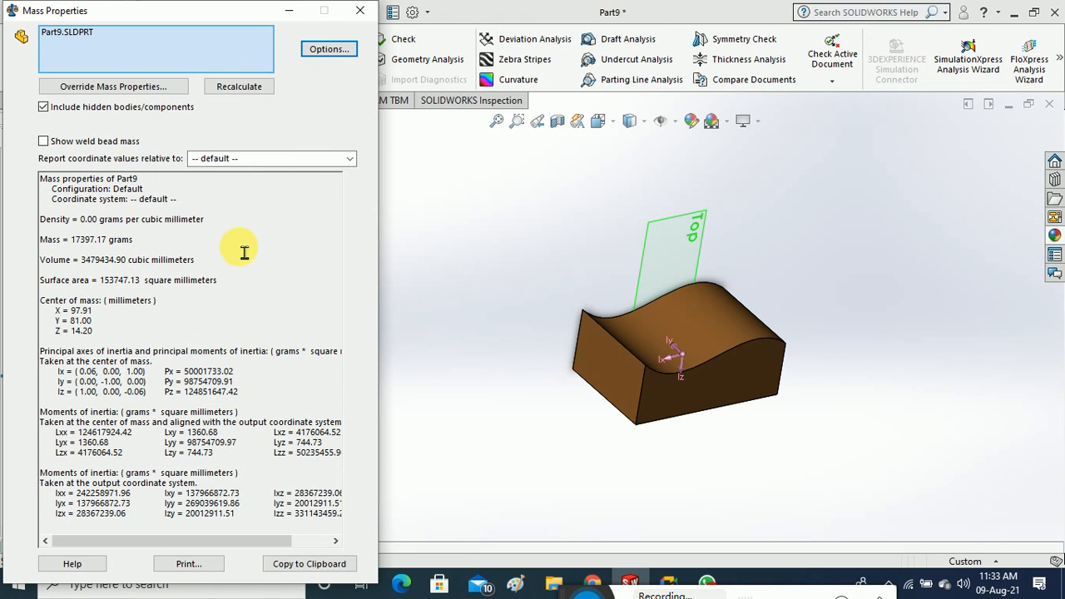
Change the density in the mass/section property options to 0.008 g/mm^3
click(330, 48)
drag(232, 318, 155, 319)
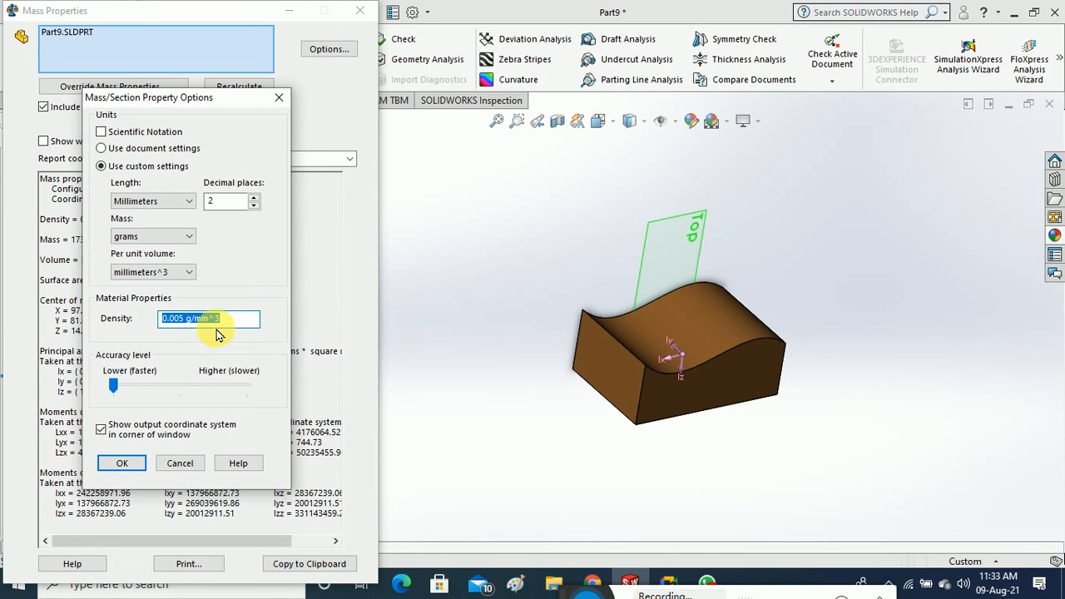
click(183, 320)
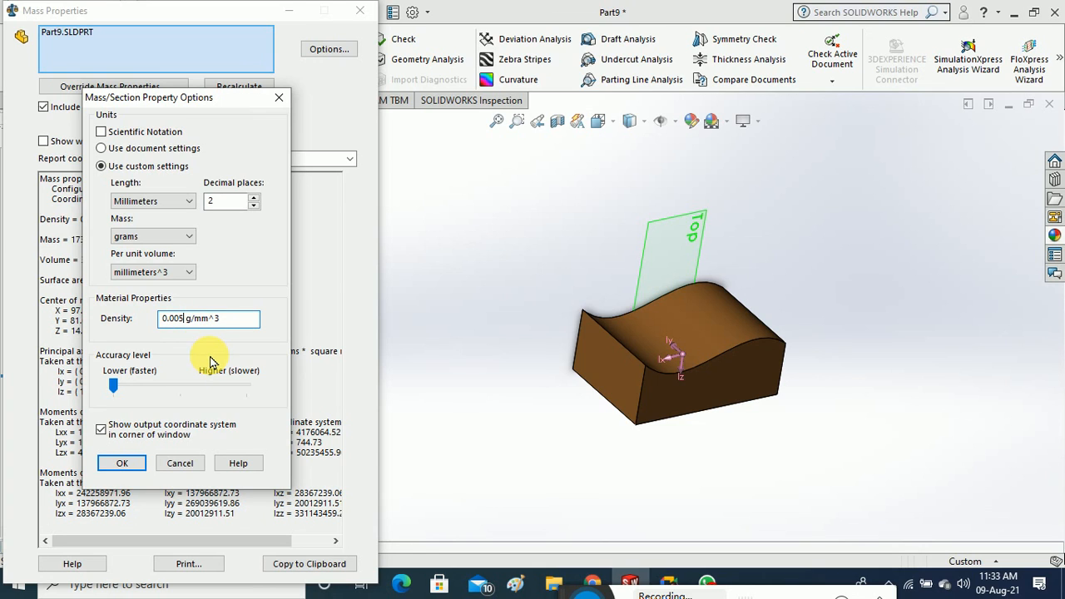
key(BackSpace)
text(1)
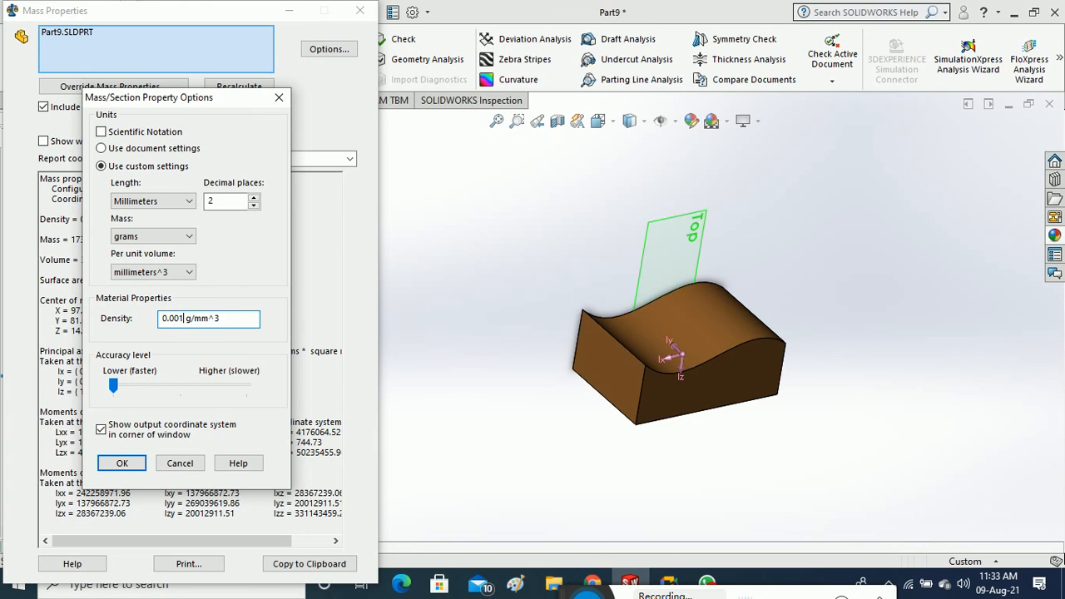
key(BackSpace)
text(8)
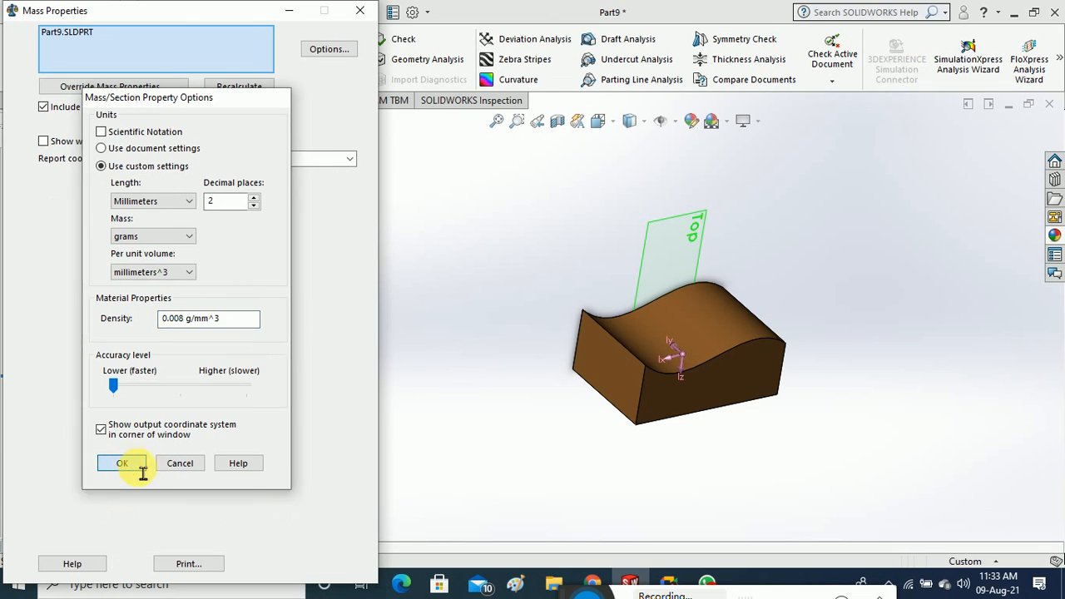
click(117, 462)
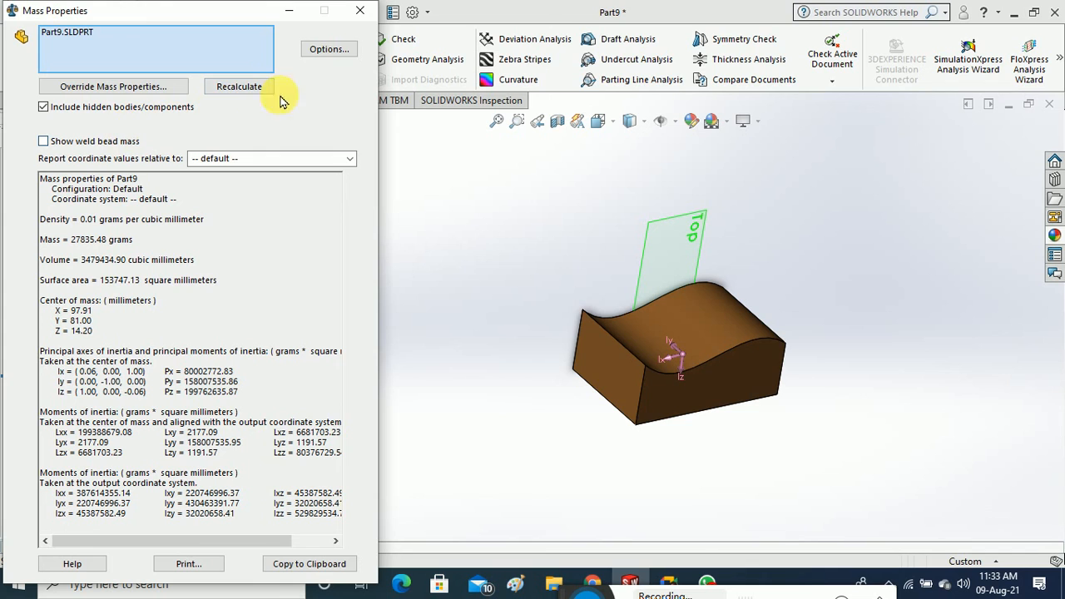
Set the report's mass unit to kilograms and close the mass properties report
click(328, 50)
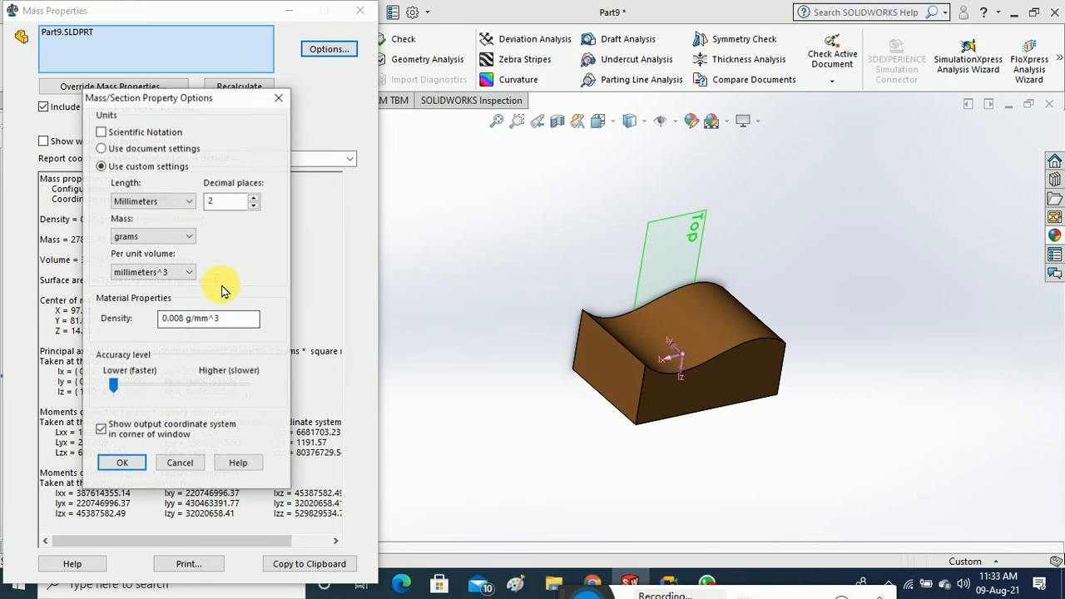
click(171, 239)
click(166, 270)
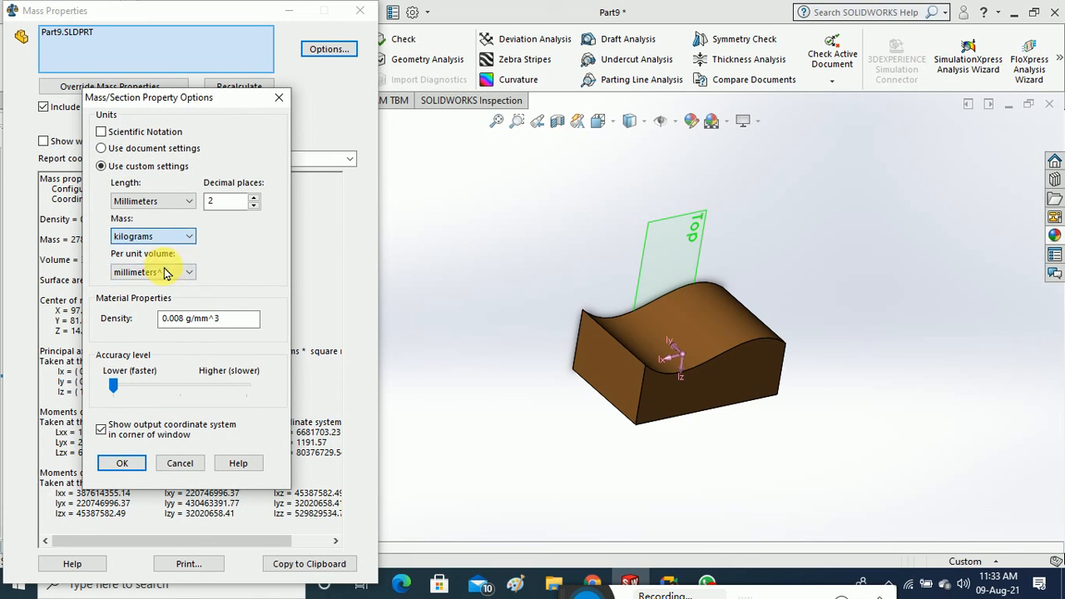
click(121, 463)
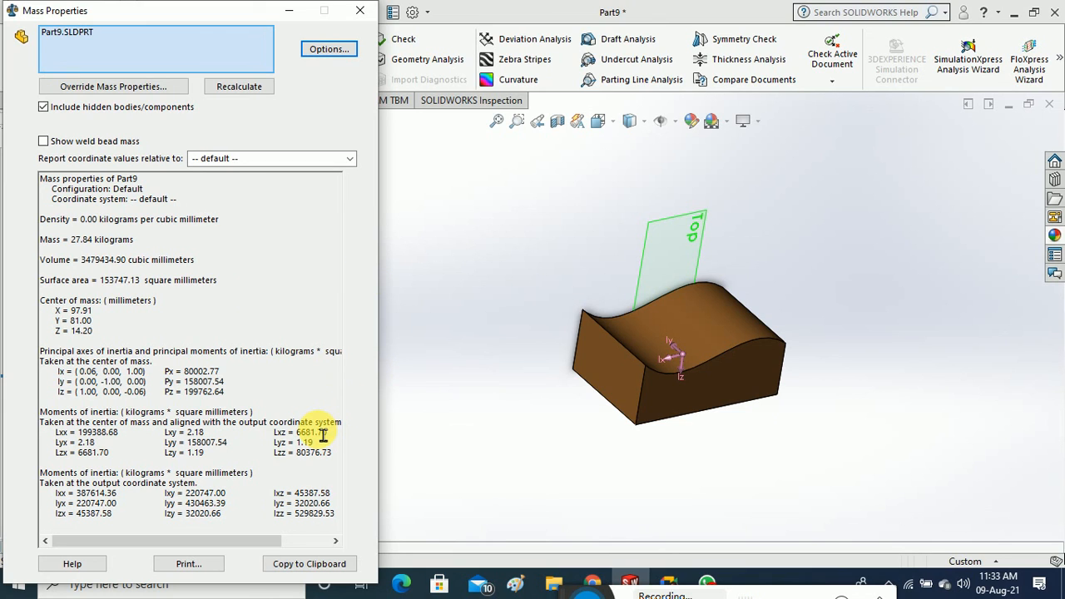
click(360, 10)
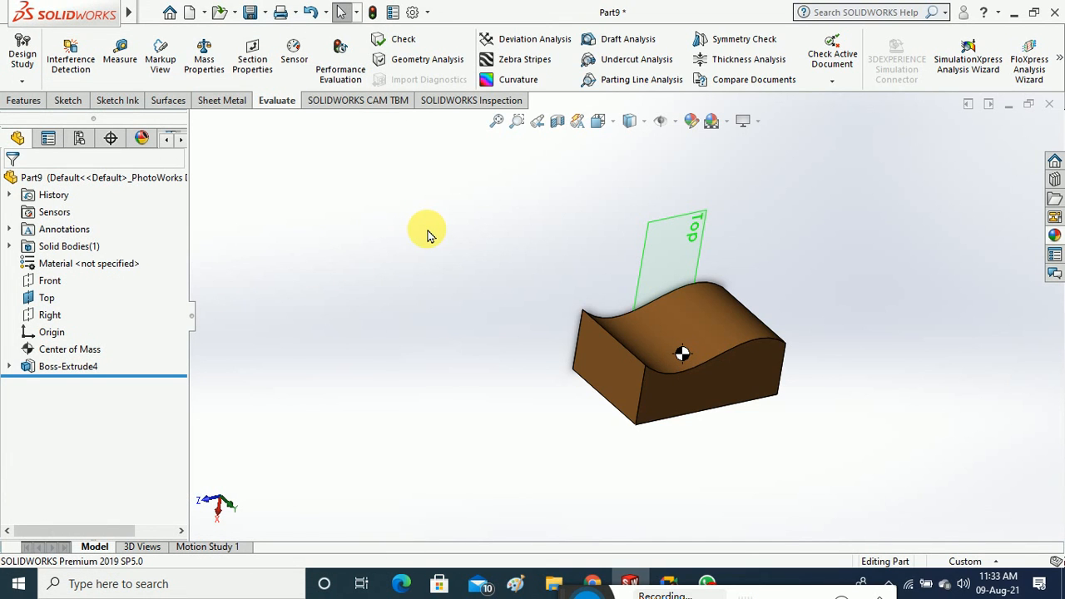
Try to calculate the section properties of the whole part, check the property options, and close the report
click(255, 65)
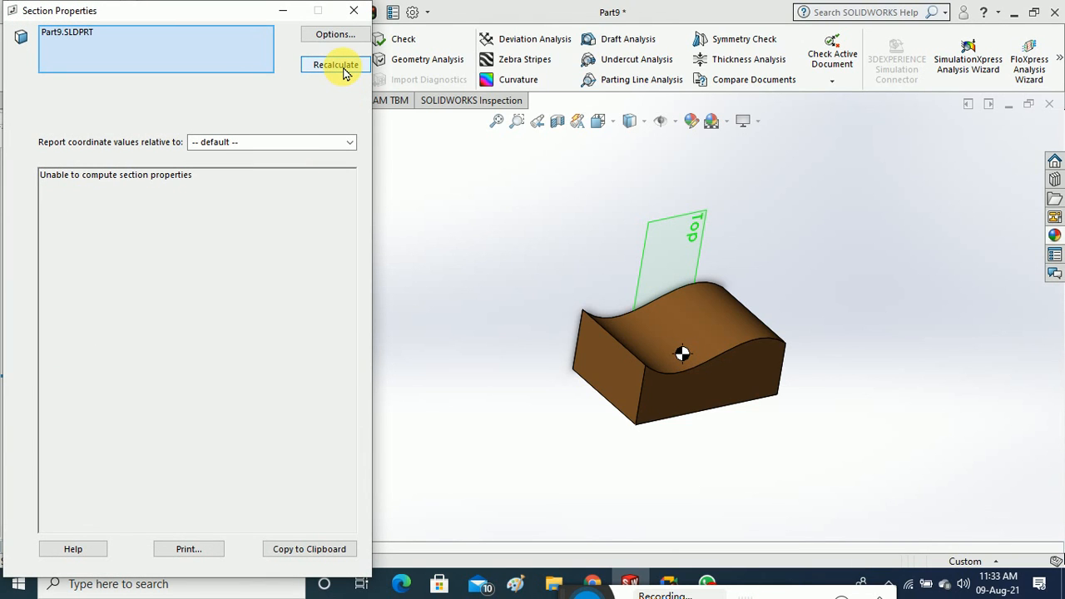
click(341, 67)
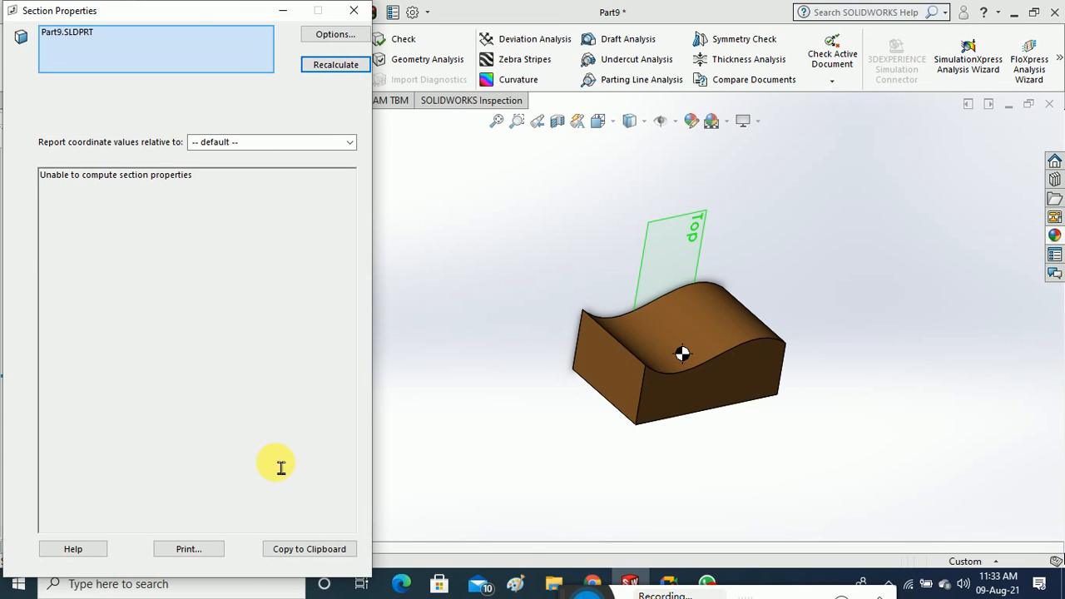
click(356, 34)
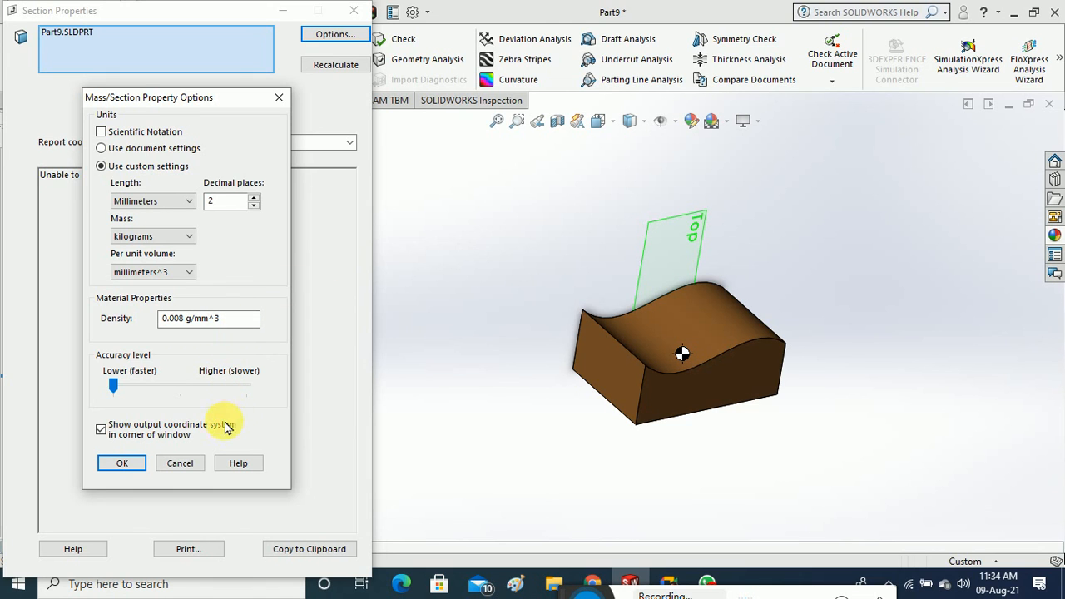
click(179, 464)
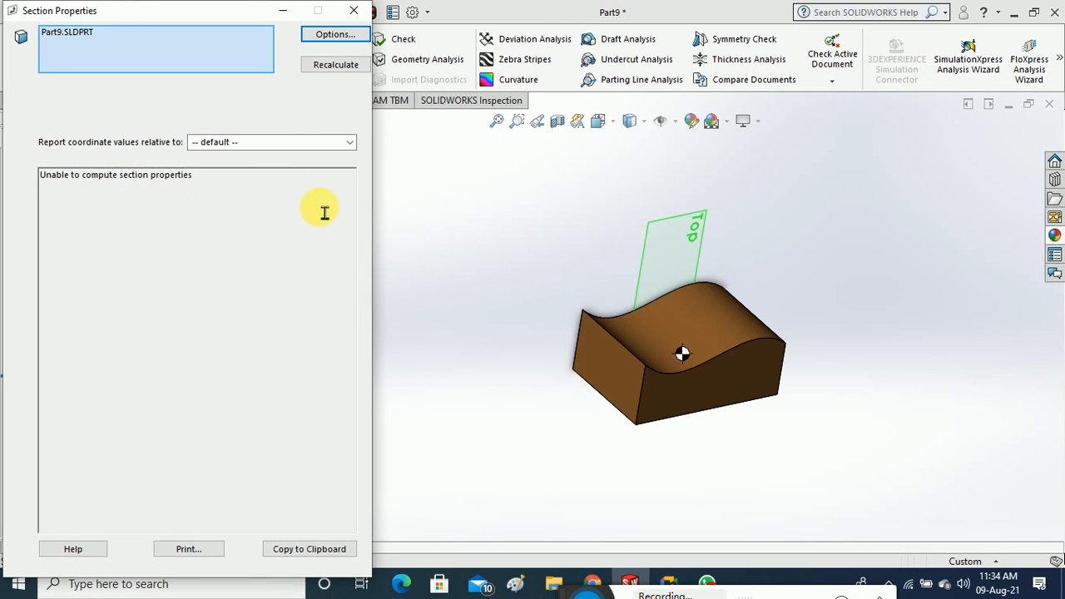
click(353, 10)
Add the Structure System tool set to the CommandManager and display its commands
middle_drag(504, 309, 518, 285)
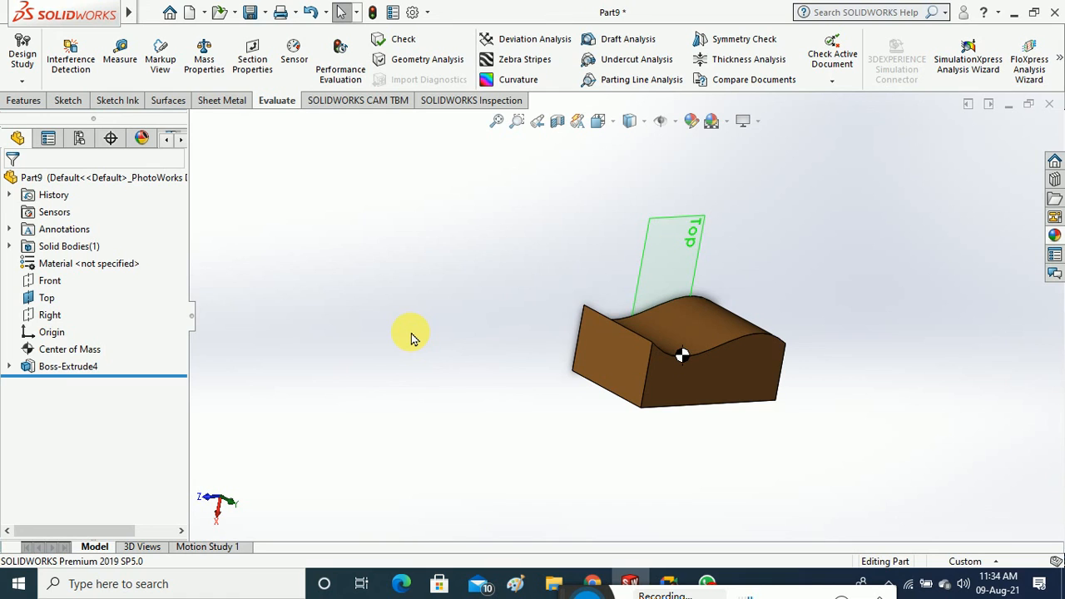
right_click(350, 105)
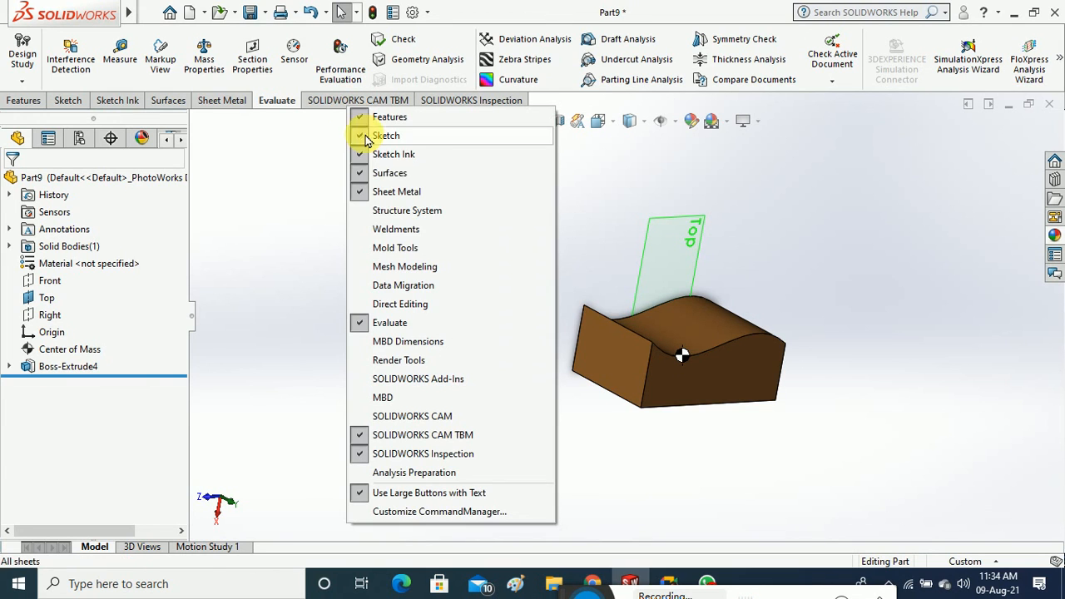
click(448, 218)
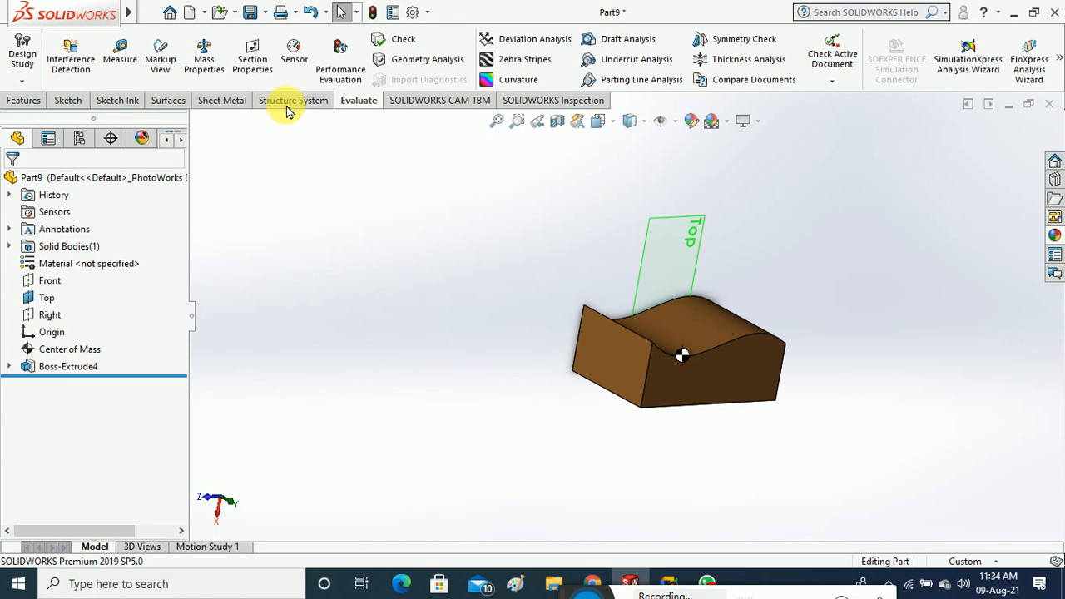
click(277, 101)
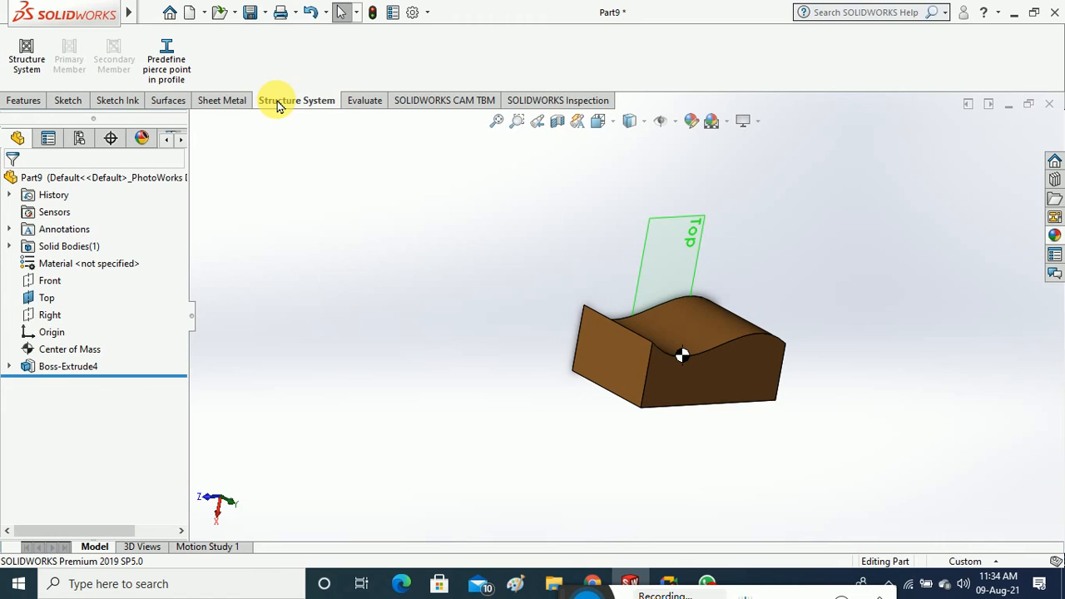
Enter the structure system environment, check the feature tools while in it, and exit it
click(27, 57)
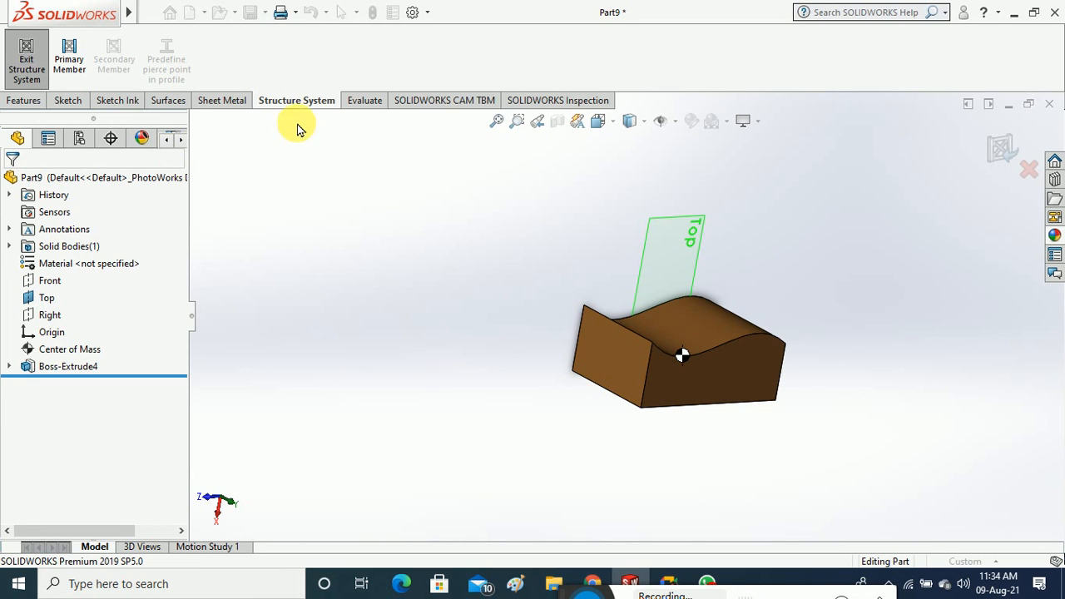
click(33, 102)
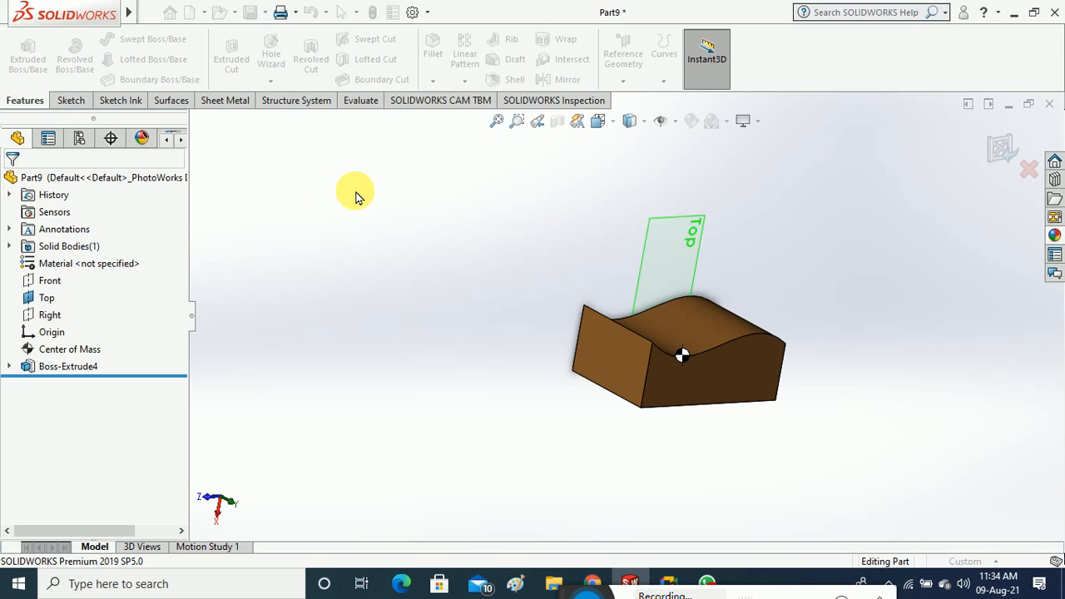
click(313, 104)
click(26, 79)
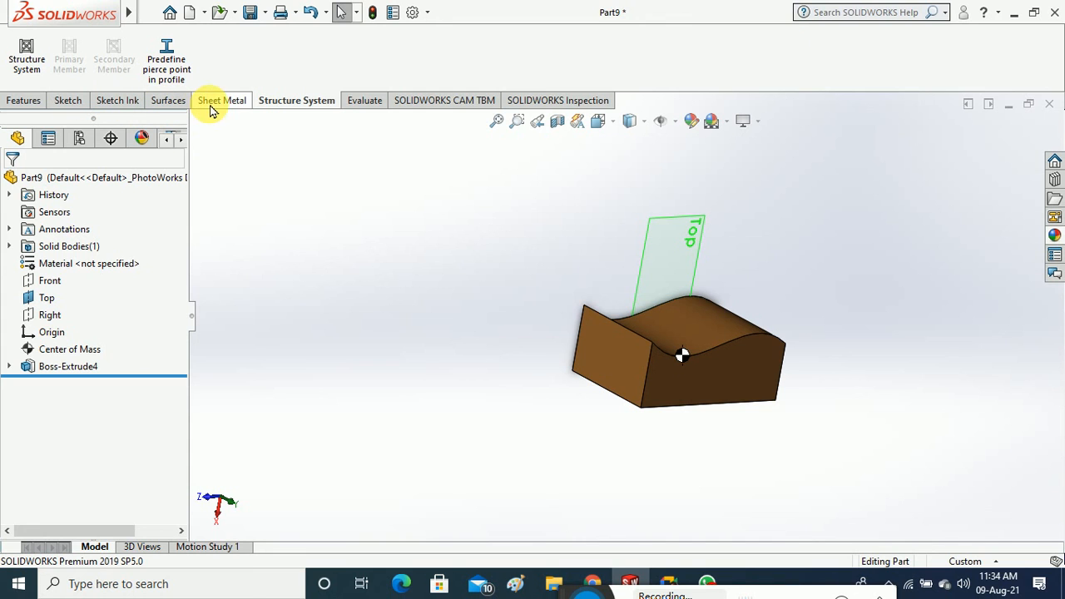
Display the Evaluate tools for the wavy block and close SOLIDWORKS without saving the modified part
click(364, 106)
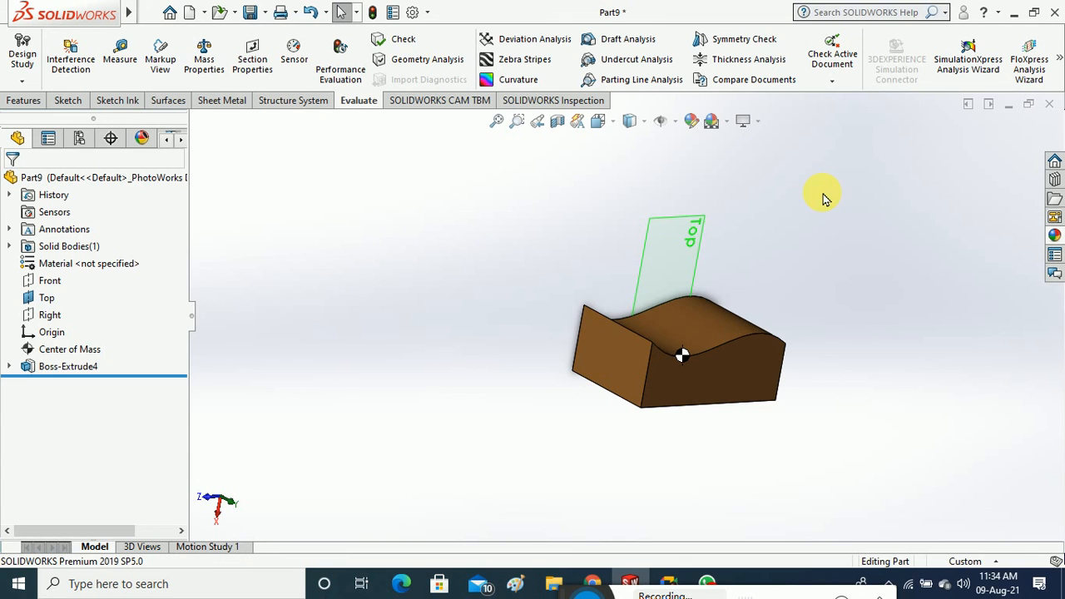
middle_drag(847, 409, 884, 419)
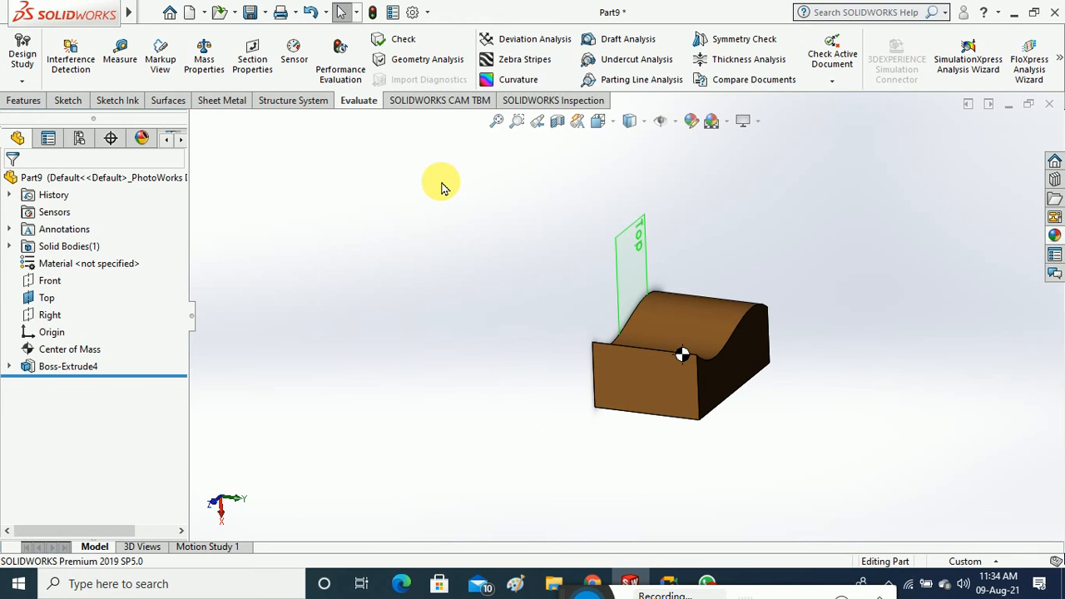
click(1054, 12)
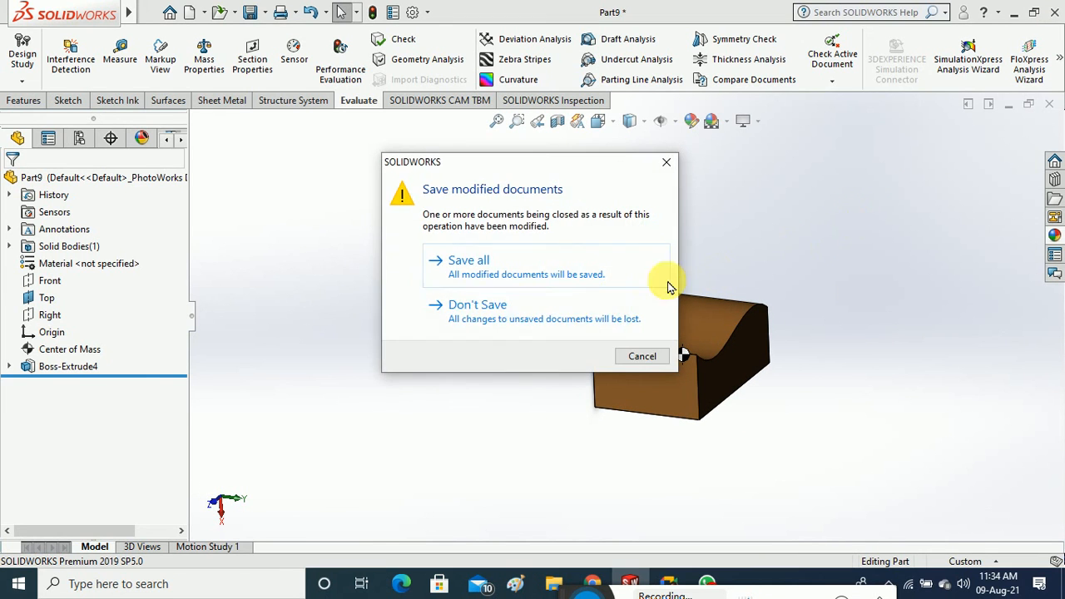
click(566, 309)
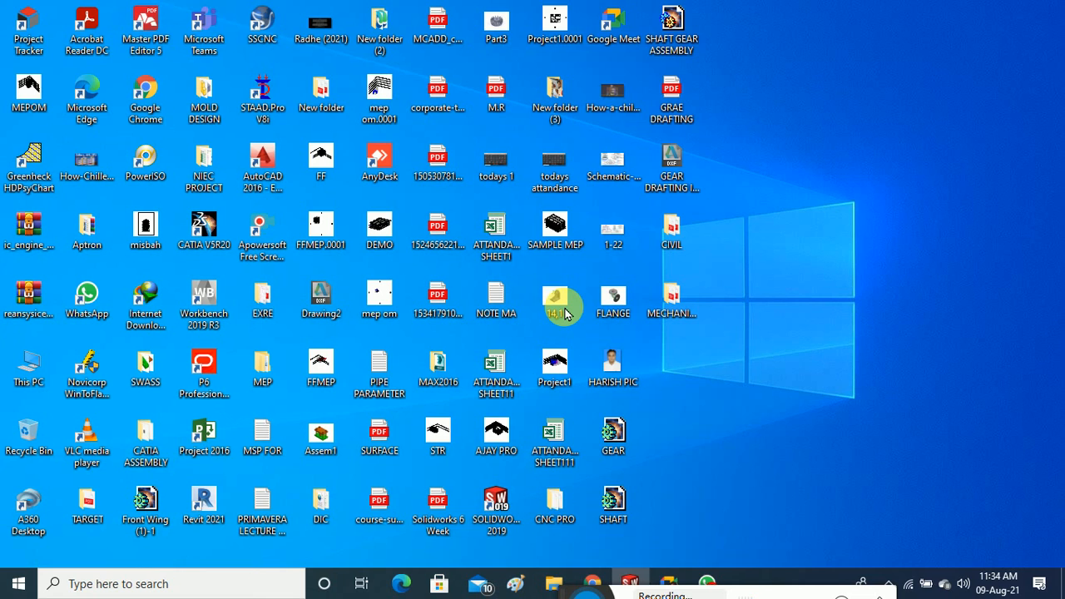
Open the Mechanical Designing 3D Workbook Final PDF from the desktop's Aptron folder, under Aptron Workbook and Mechanical Design
double_click(82, 498)
click(721, 31)
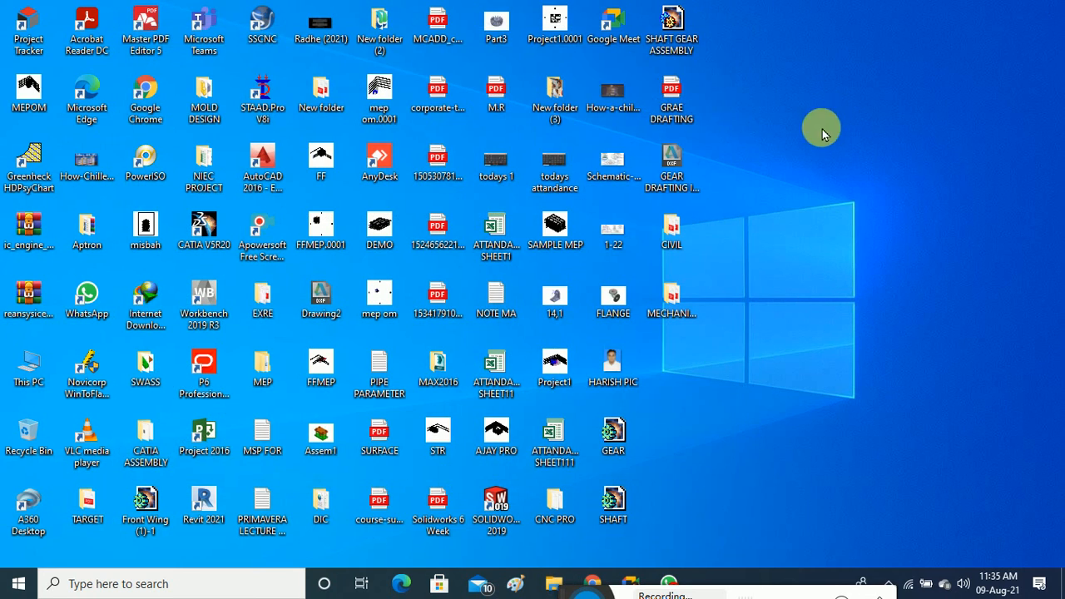
double_click(104, 223)
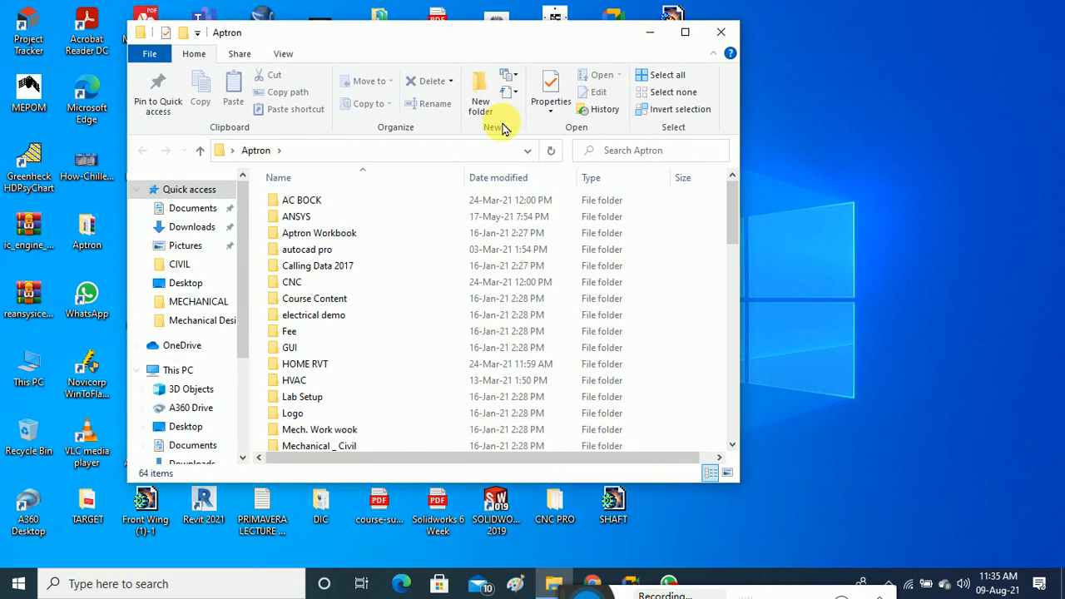
click(681, 30)
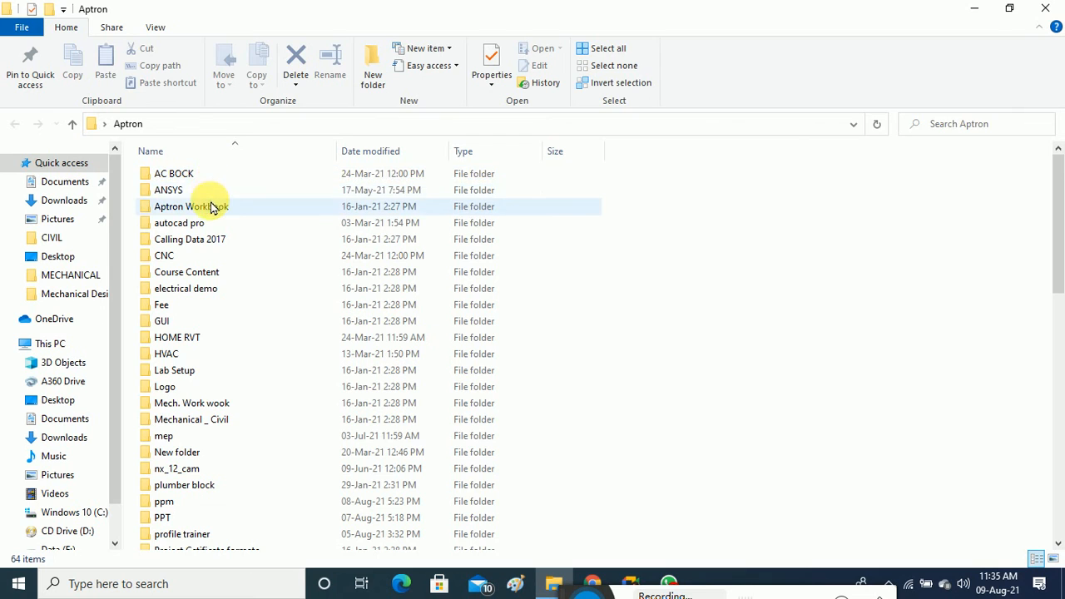
double_click(208, 207)
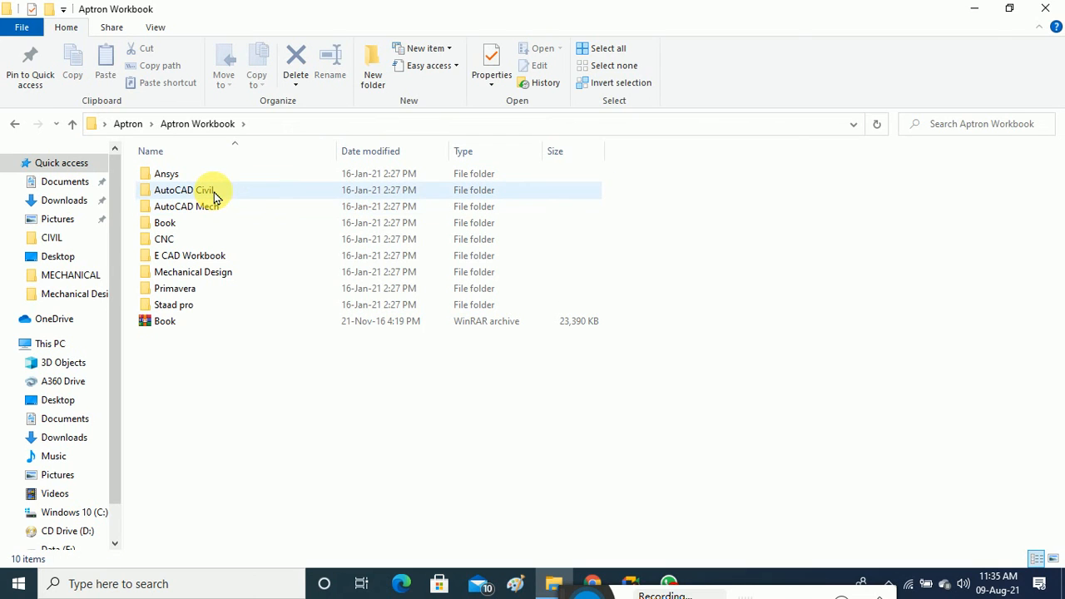
double_click(219, 273)
click(210, 199)
double_click(210, 193)
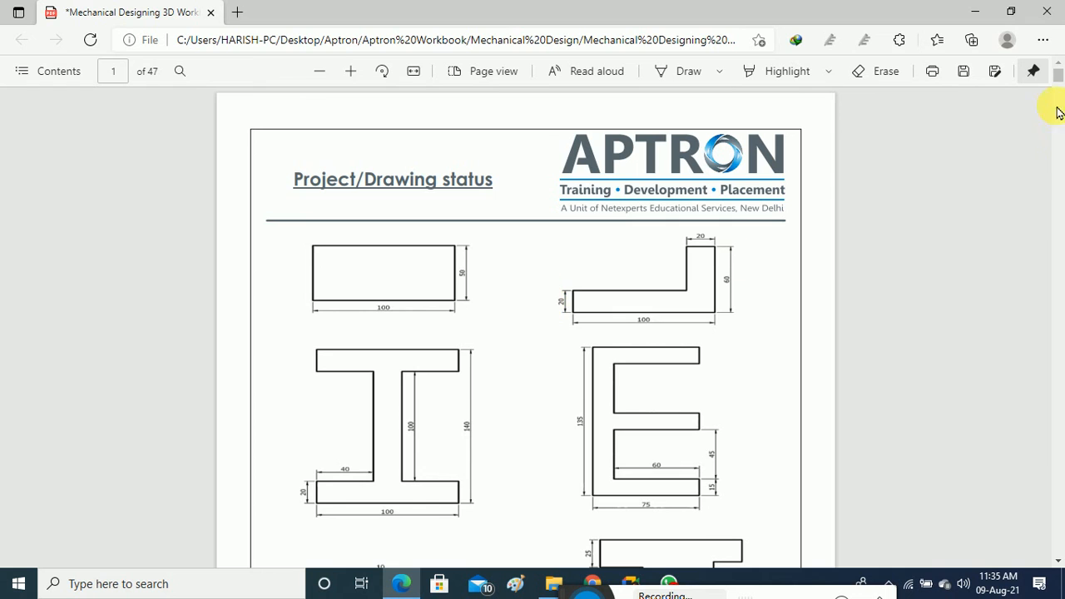
Go to the wedge drawing on page 28 of the workbook and rotate the pages clockwise for reading
drag(1059, 78, 1059, 374)
scroll(639, 297, up, 15)
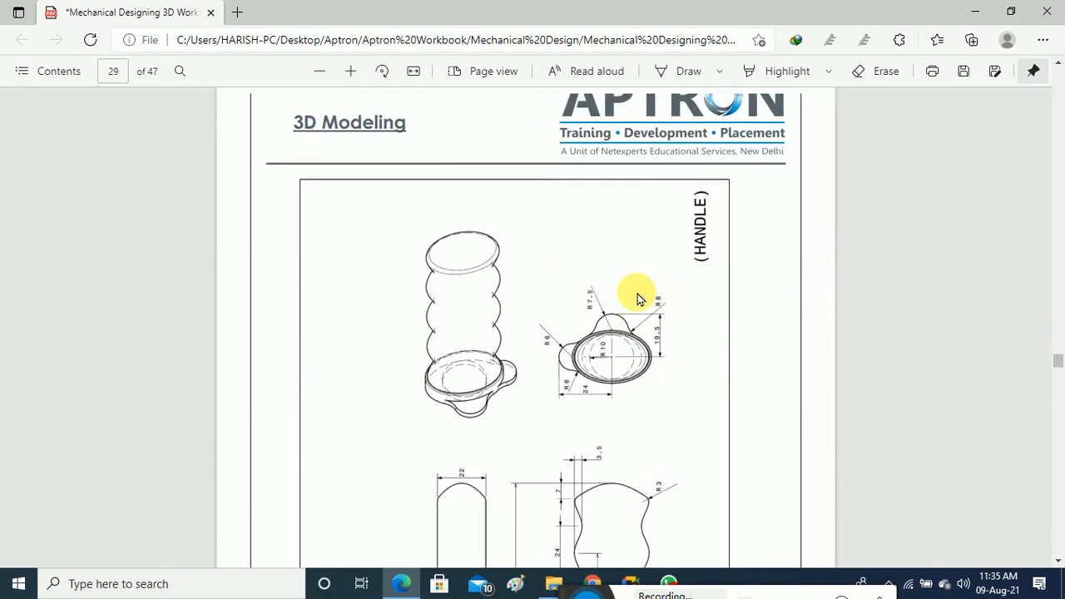
scroll(641, 296, up, 8)
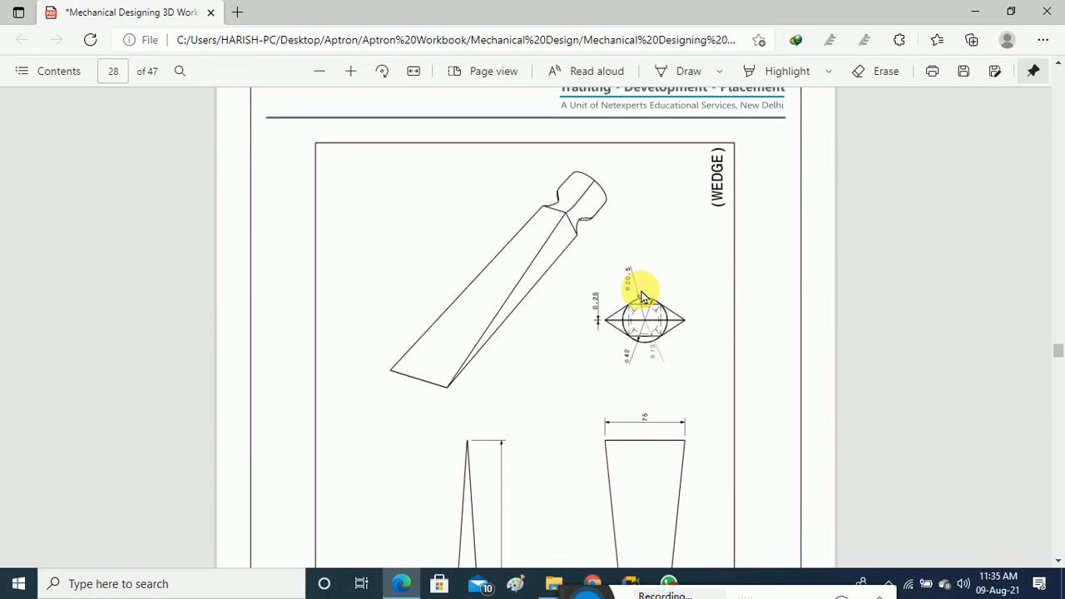
scroll(641, 295, down, 2)
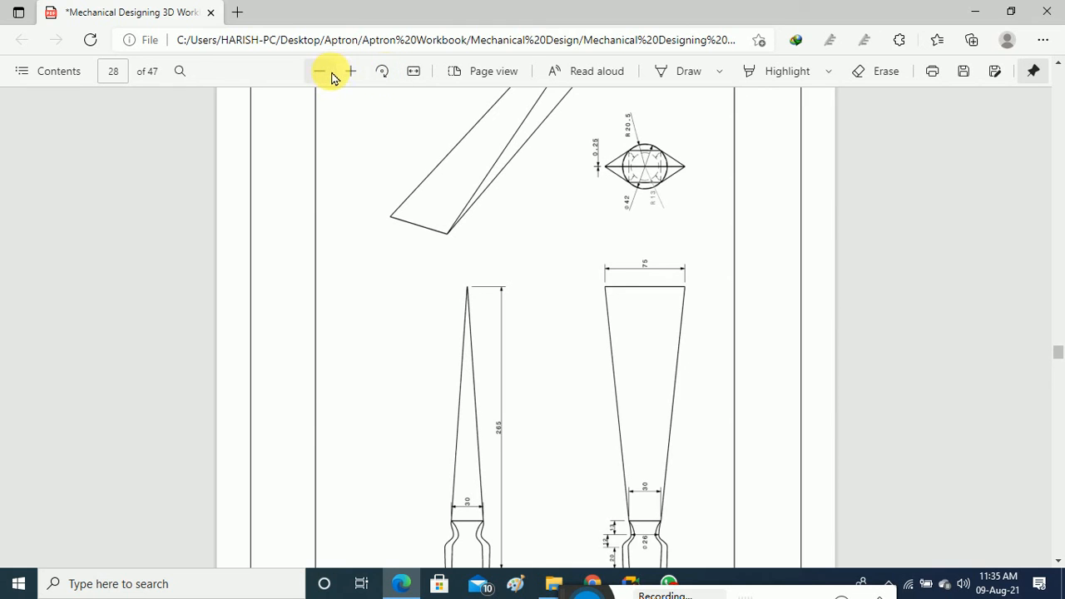
click(384, 73)
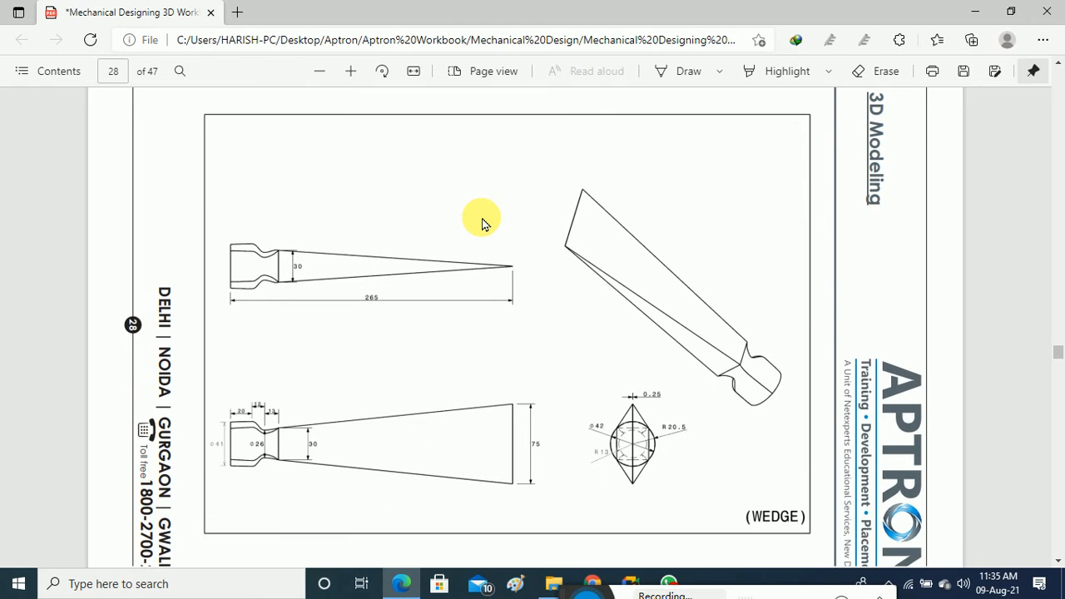
Examine the vice, safety valve body, wedge, handle and elbow drawings, and close the workbook without saving changes
scroll(481, 223, up, 10)
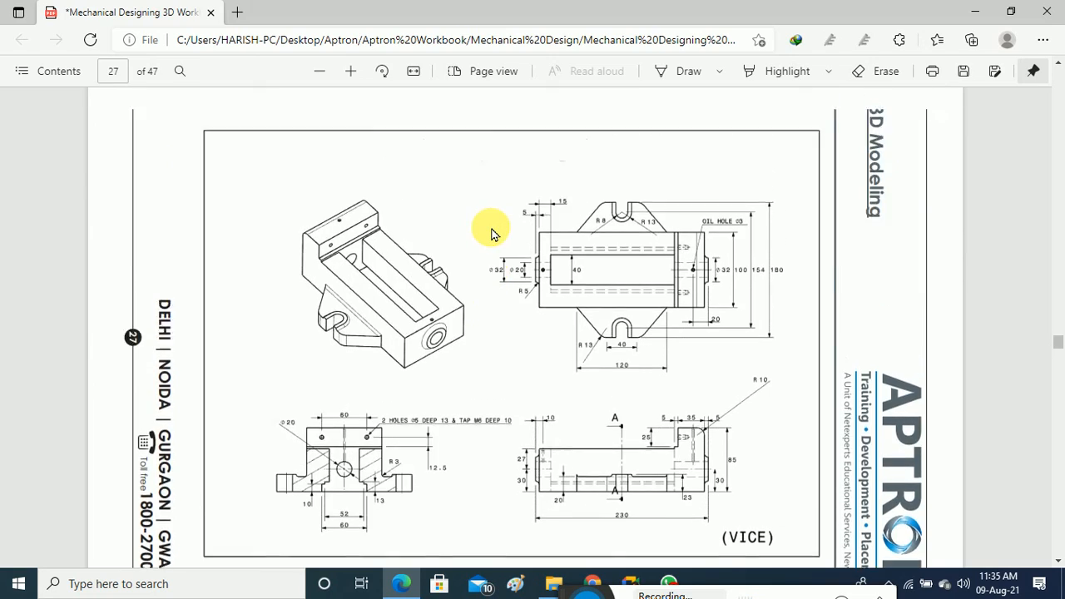
scroll(491, 233, up, 12)
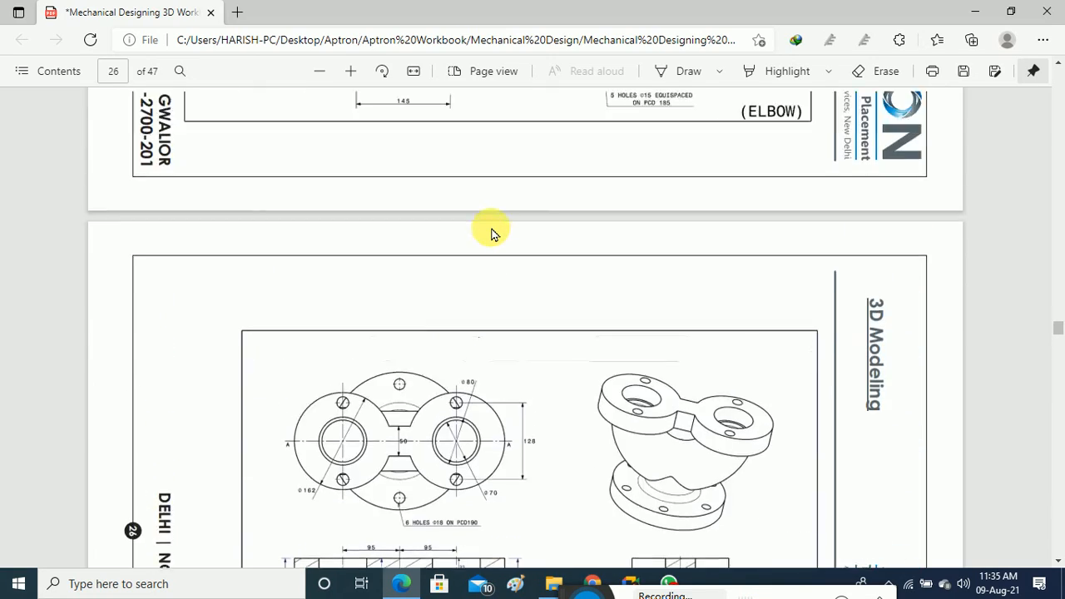
scroll(491, 234, down, 12)
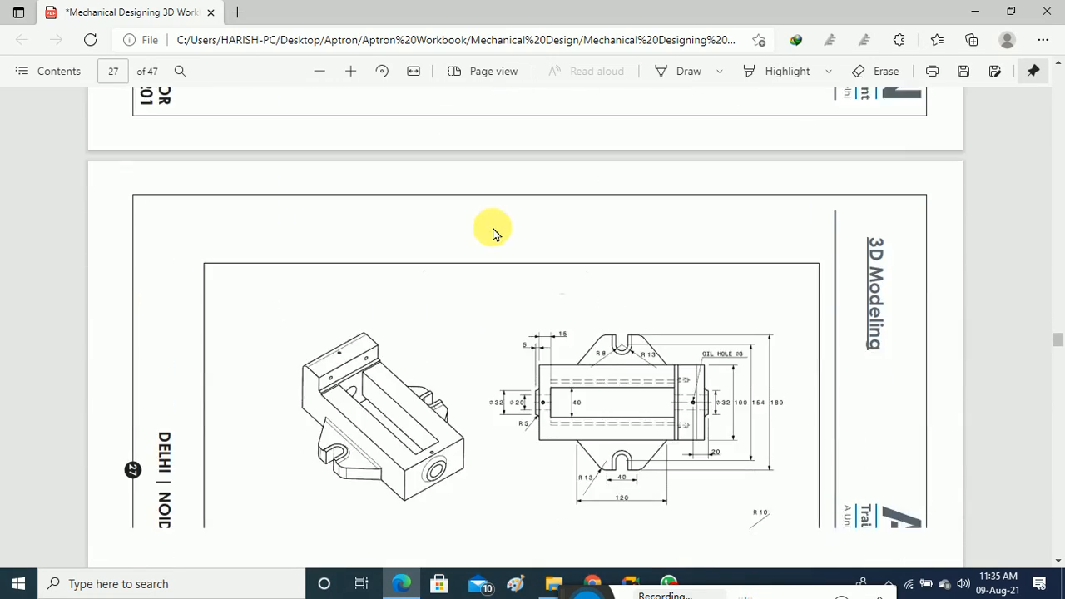
scroll(493, 234, down, 12)
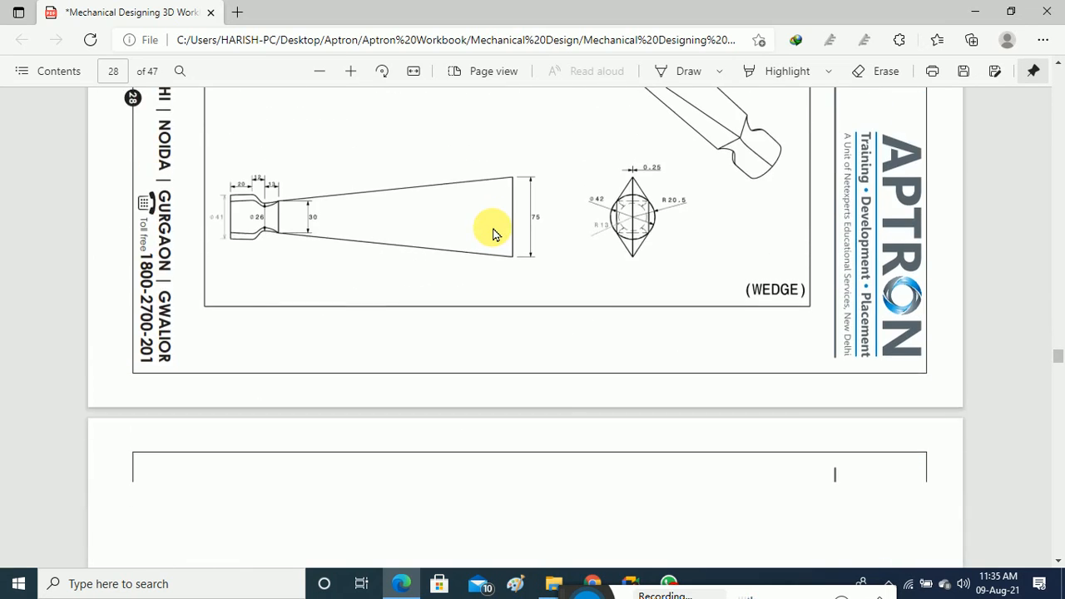
scroll(492, 234, down, 5)
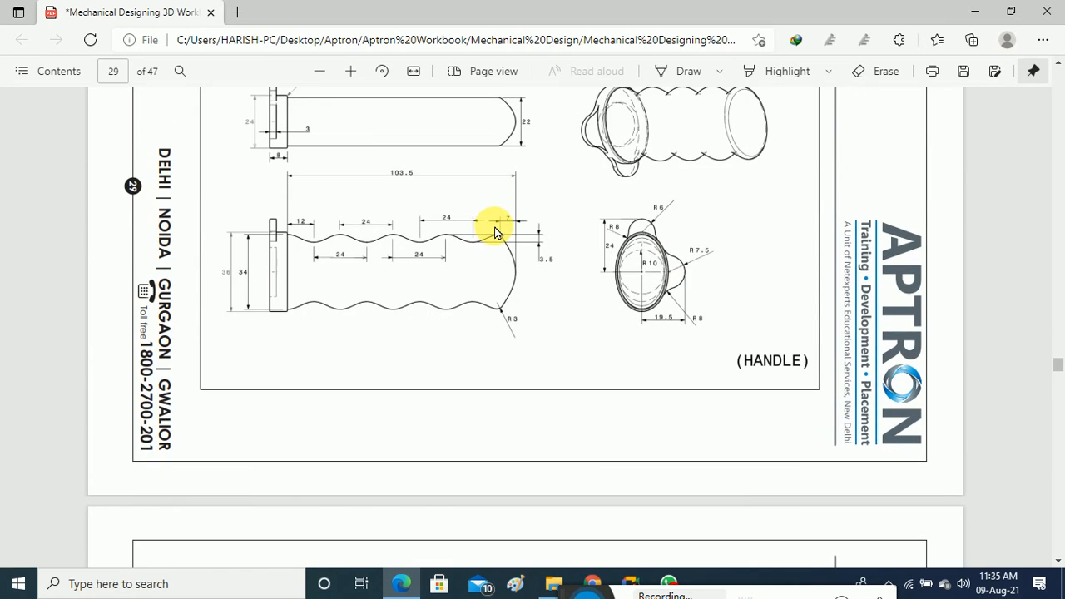
scroll(495, 232, down, 1)
scroll(510, 223, down, 3)
scroll(509, 223, up, 10)
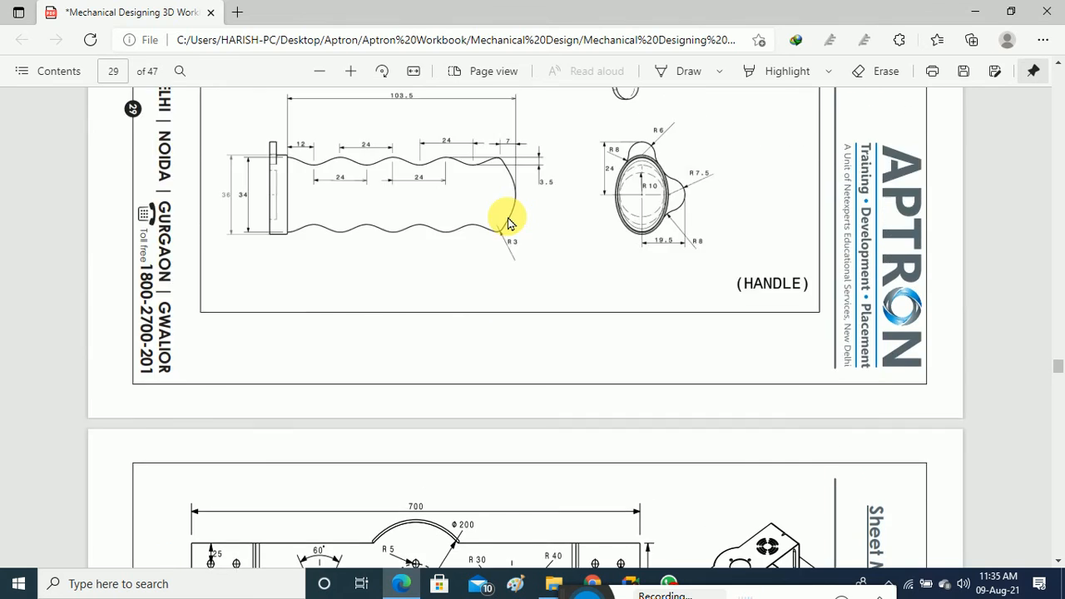
scroll(509, 223, up, 18)
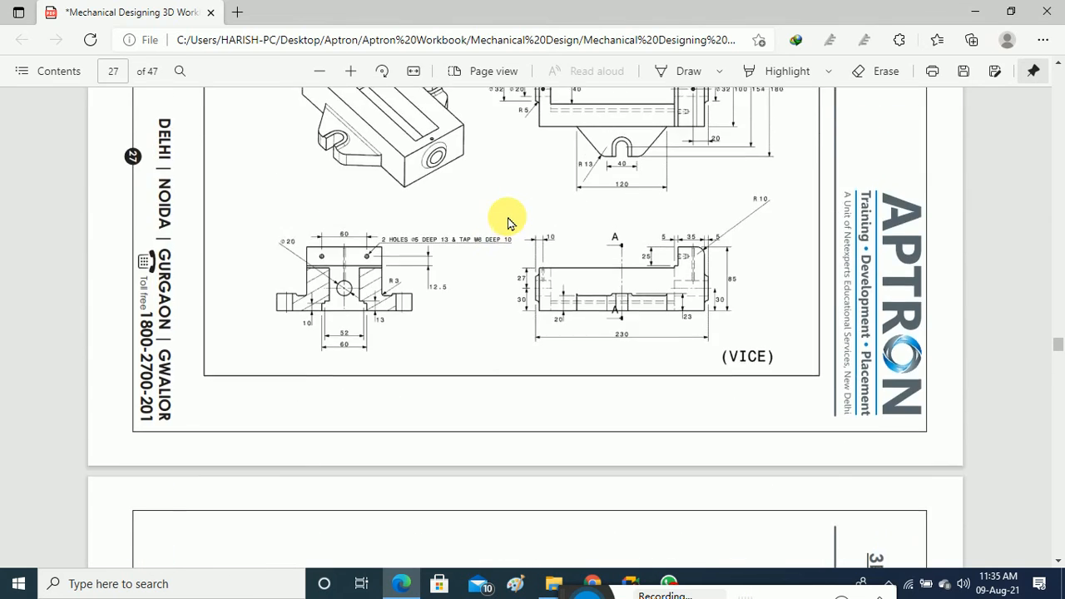
scroll(509, 223, up, 3)
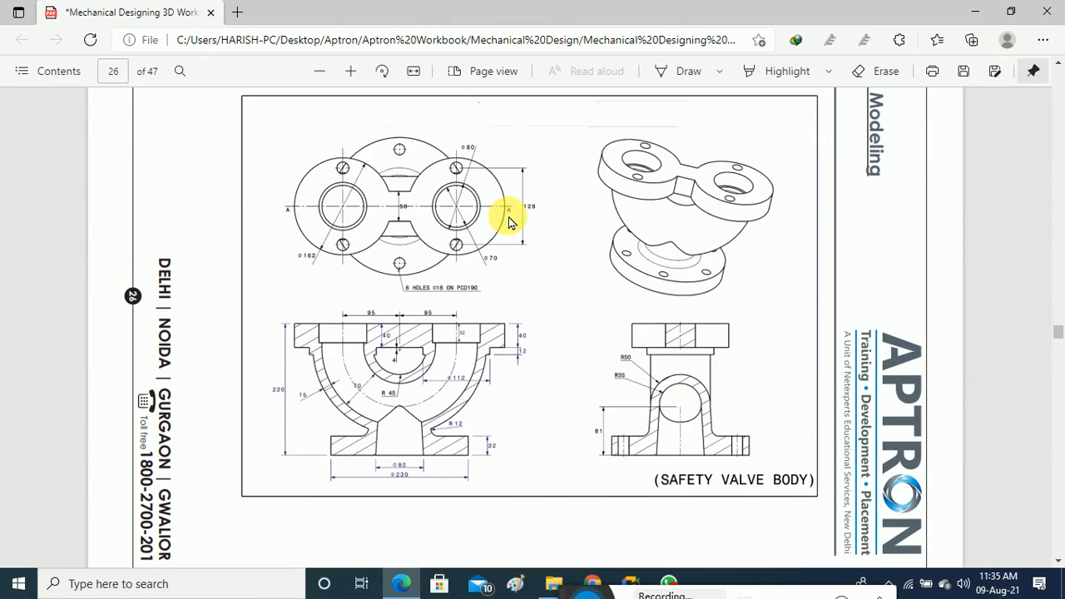
scroll(509, 223, up, 2)
scroll(509, 223, up, 10)
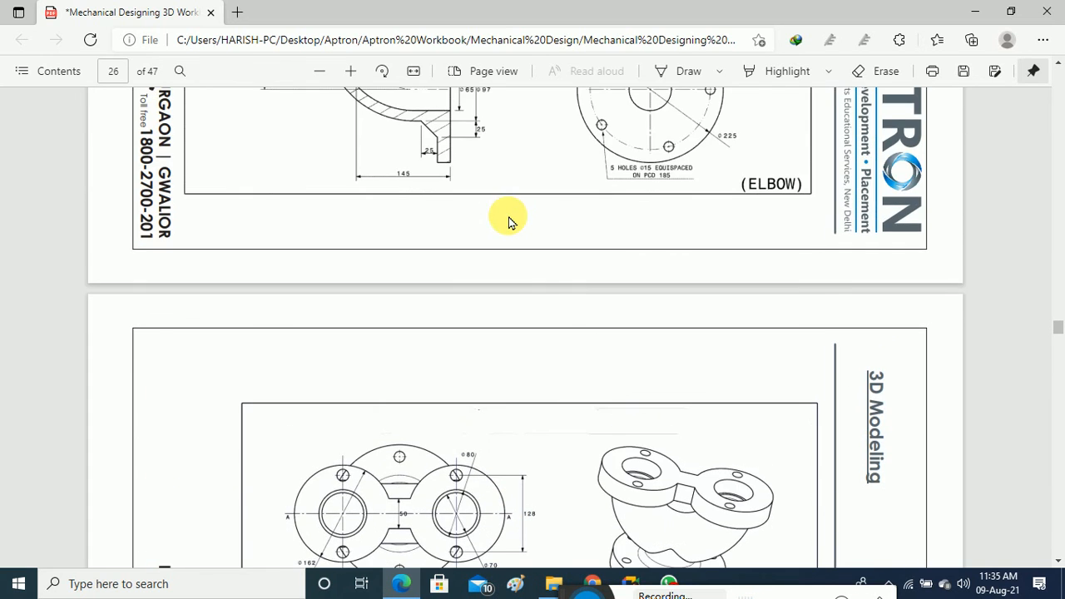
click(1046, 11)
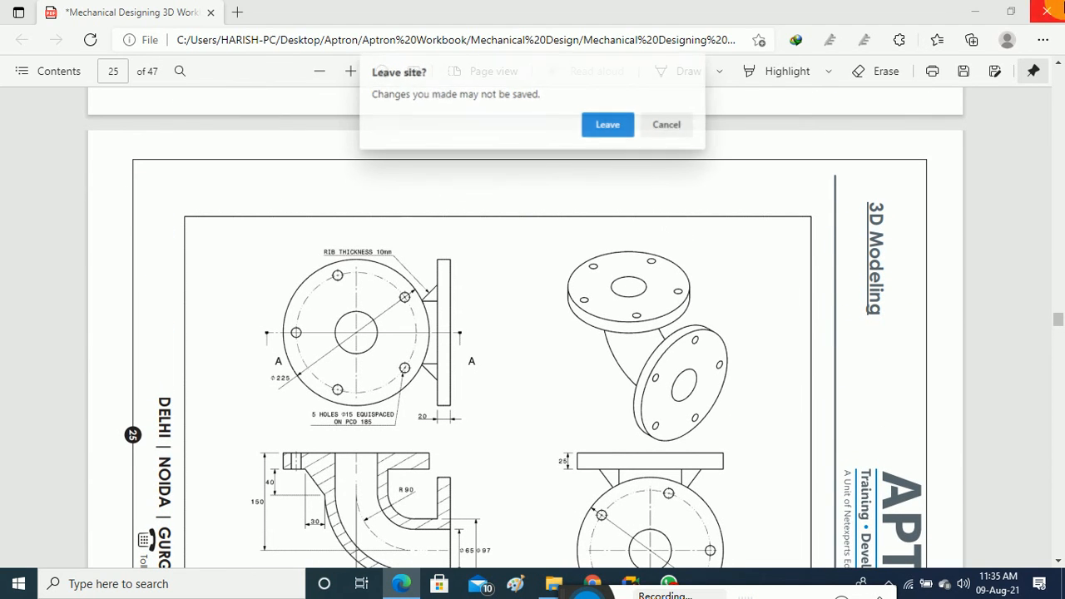
click(609, 124)
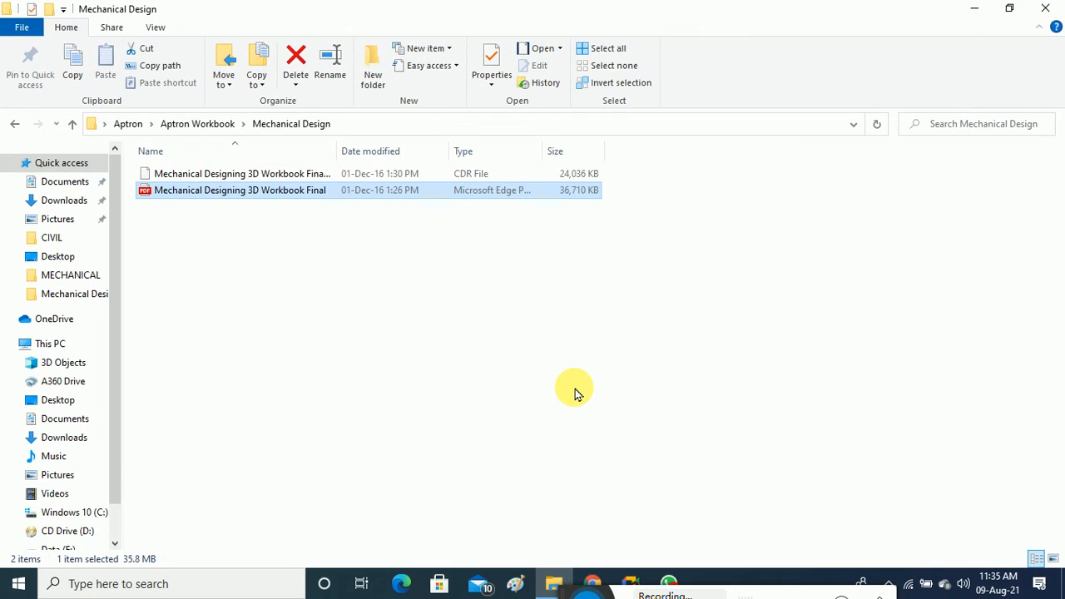